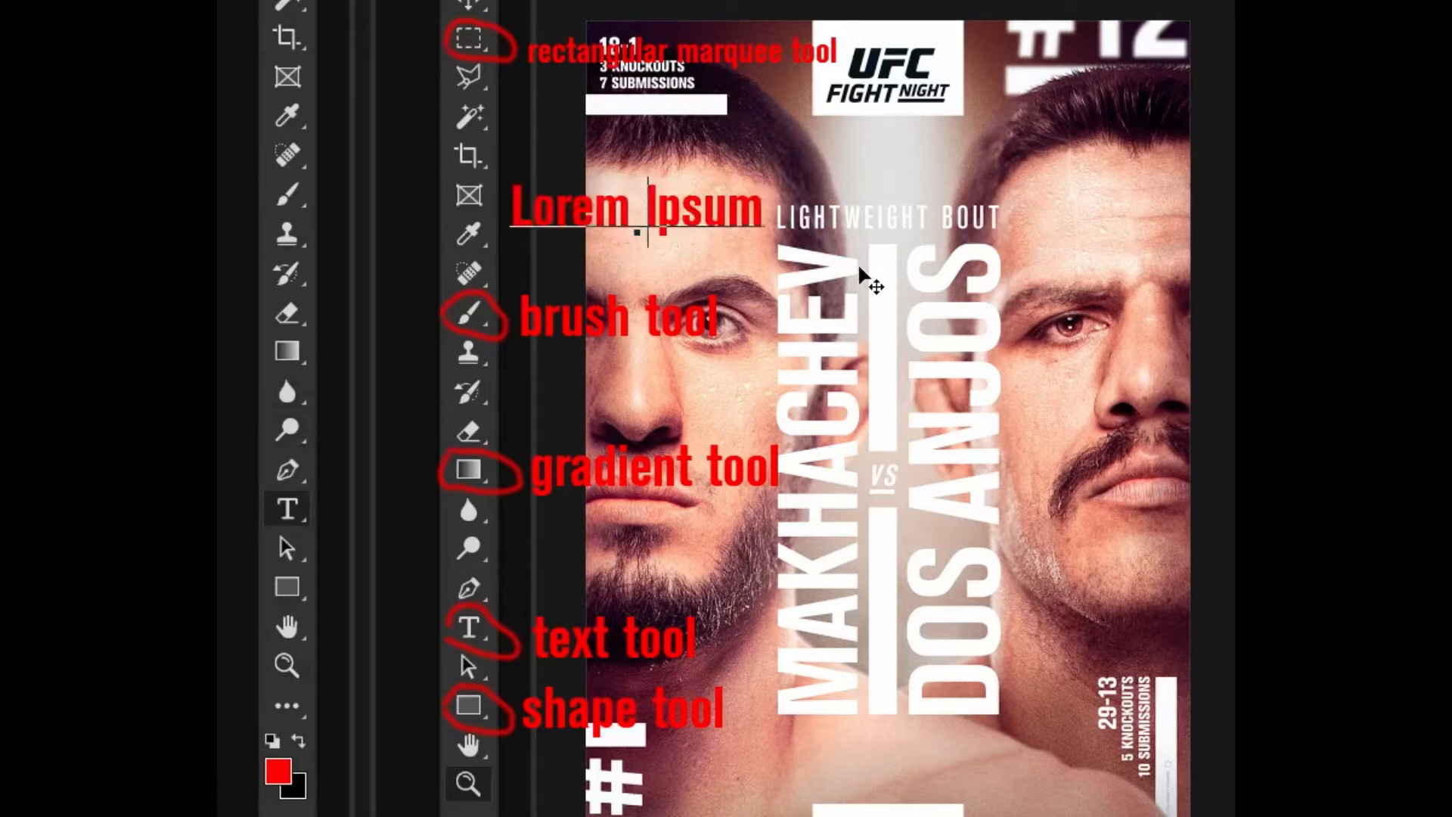
Step: Replace the placeholder text with the heading "TOOLS USED IN THIS TUTORIAL" and shift it to the right over the image
text(TOOLS USED IN)
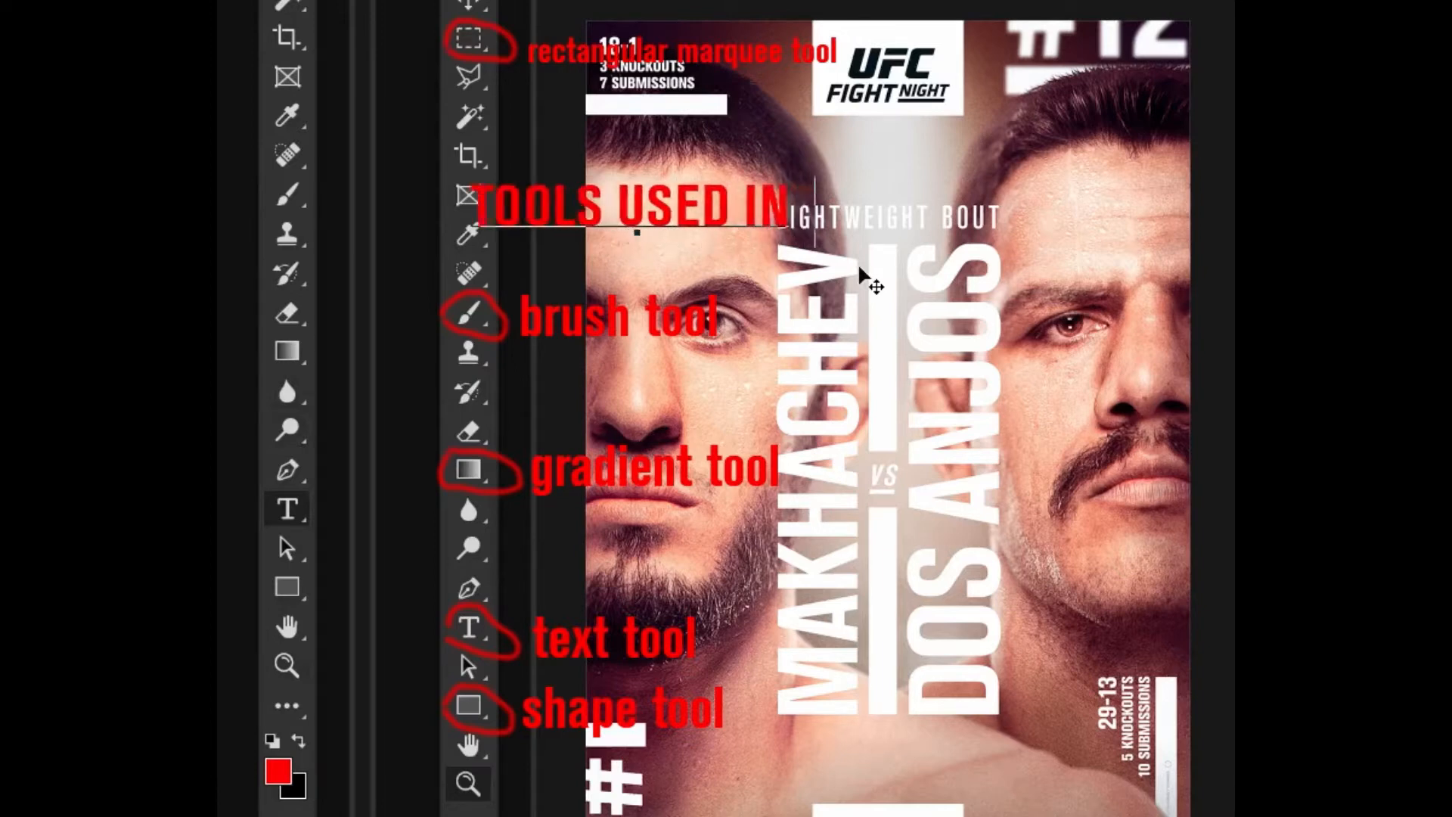
text( THIS TUTORIAL)
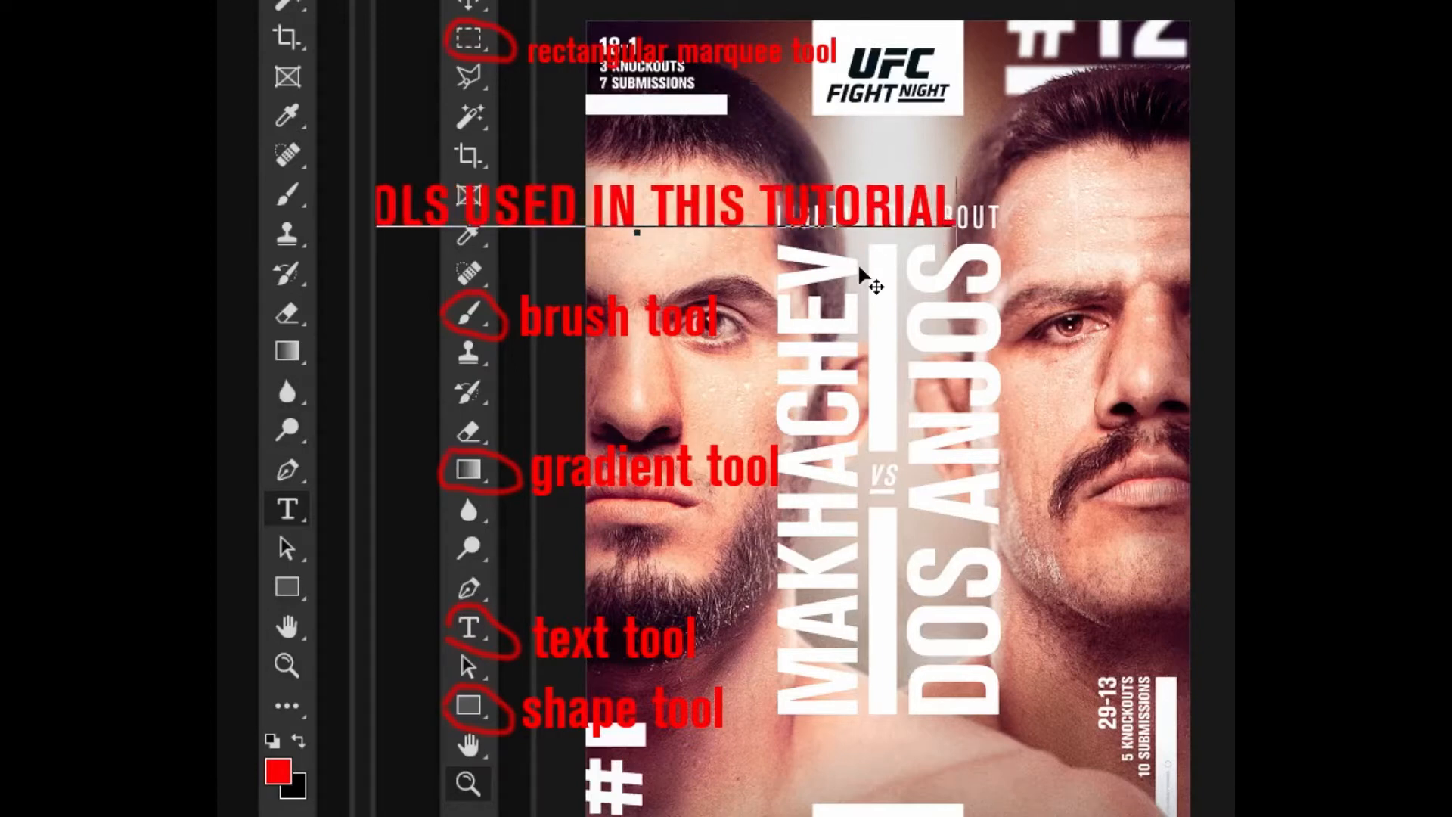
key(ctrl+Return)
key(v)
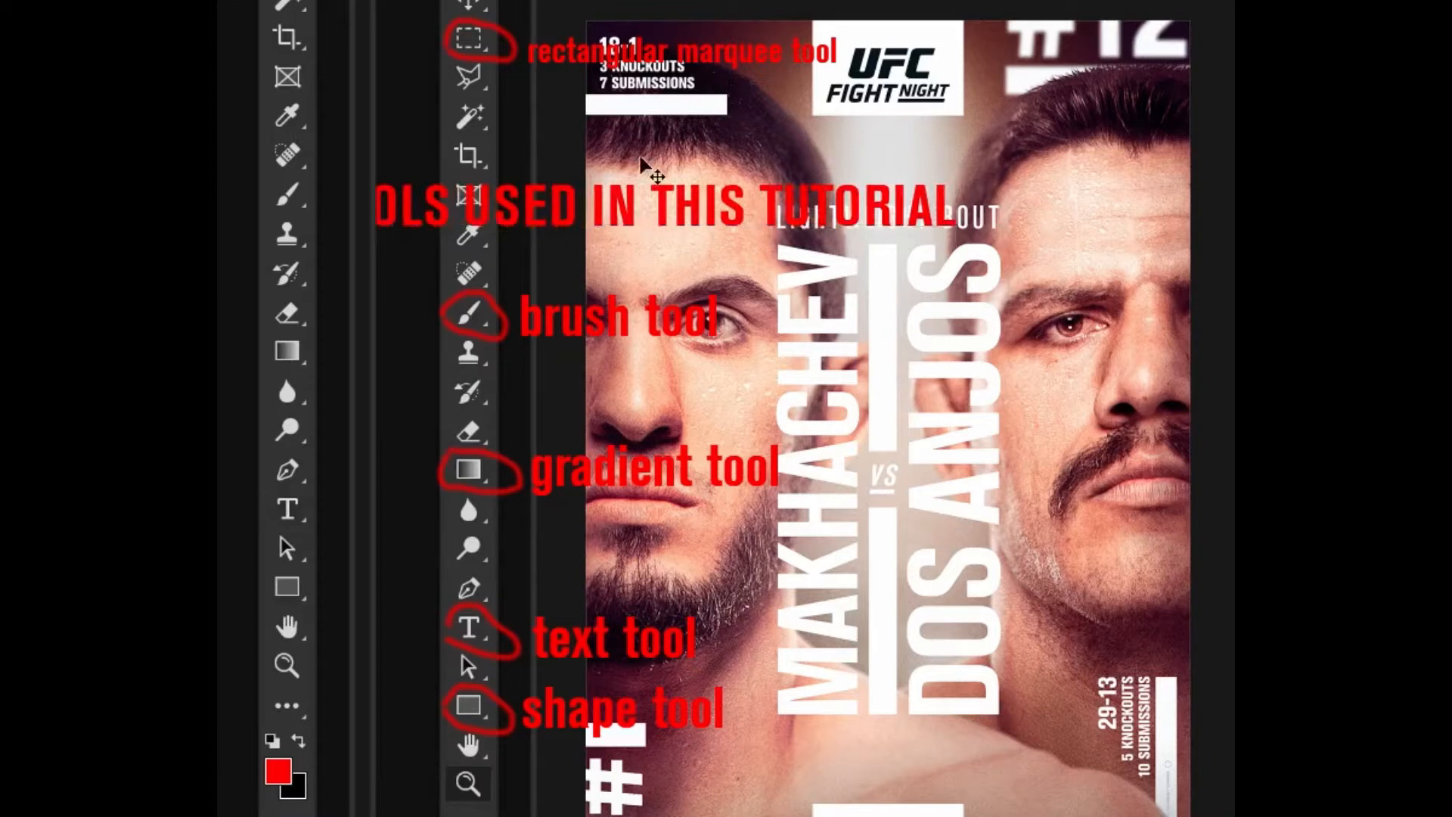
drag(660, 194, 830, 205)
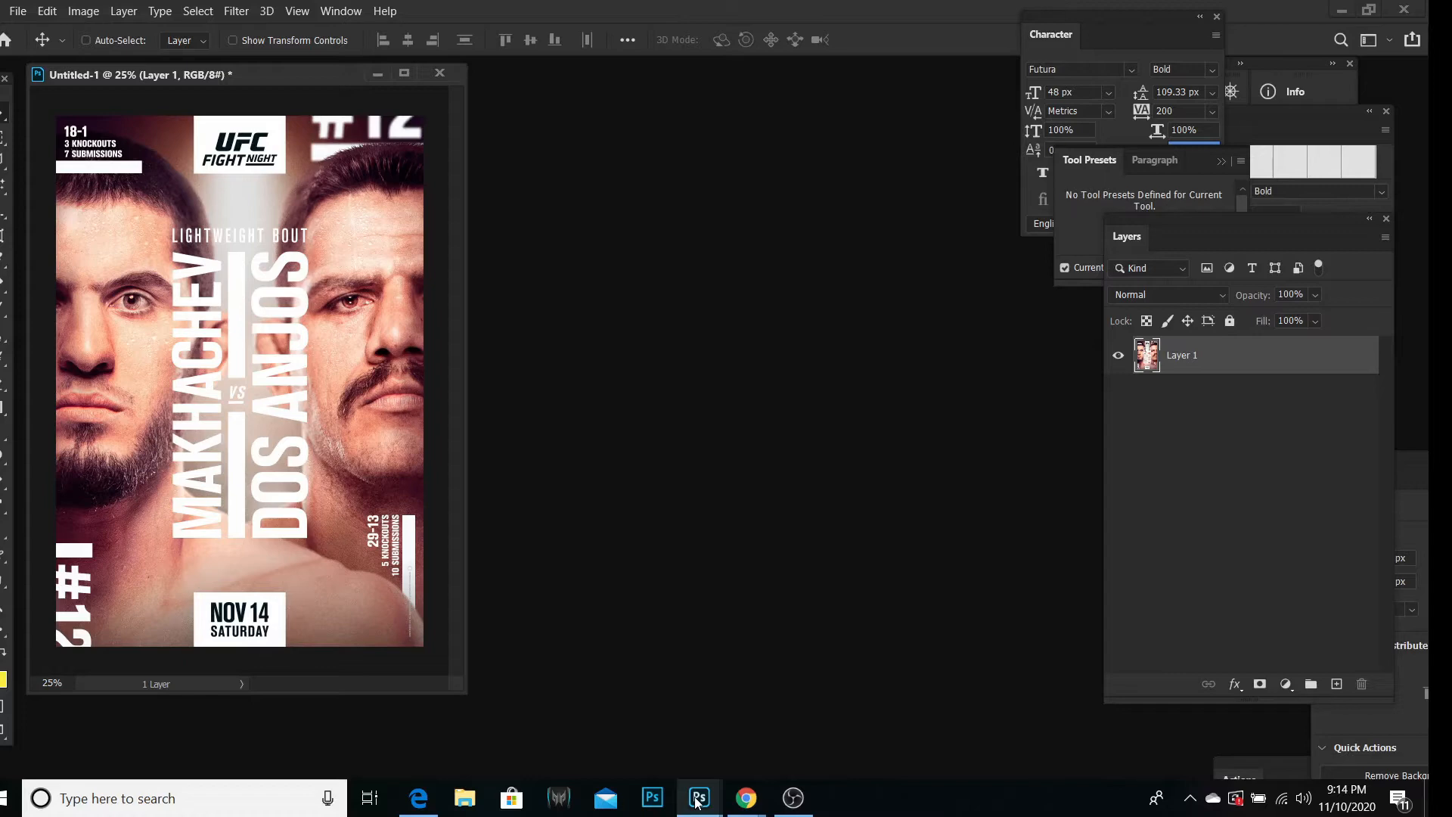
Step: Create a new document 1000 pixels wide and 1444 pixels high at a resolution of 300, and place its window beside the reference poster
click(17, 11)
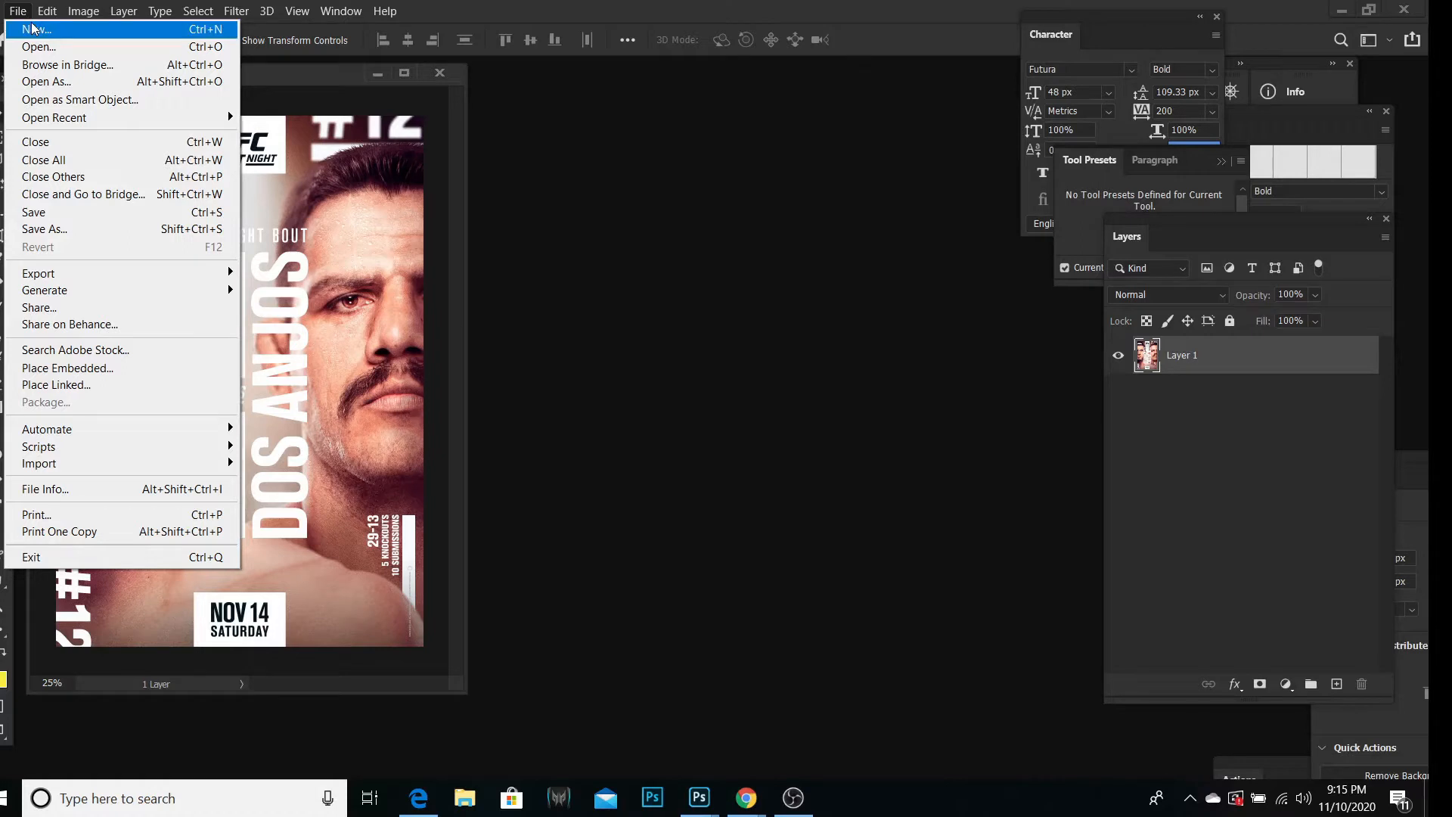
click(32, 29)
click(495, 305)
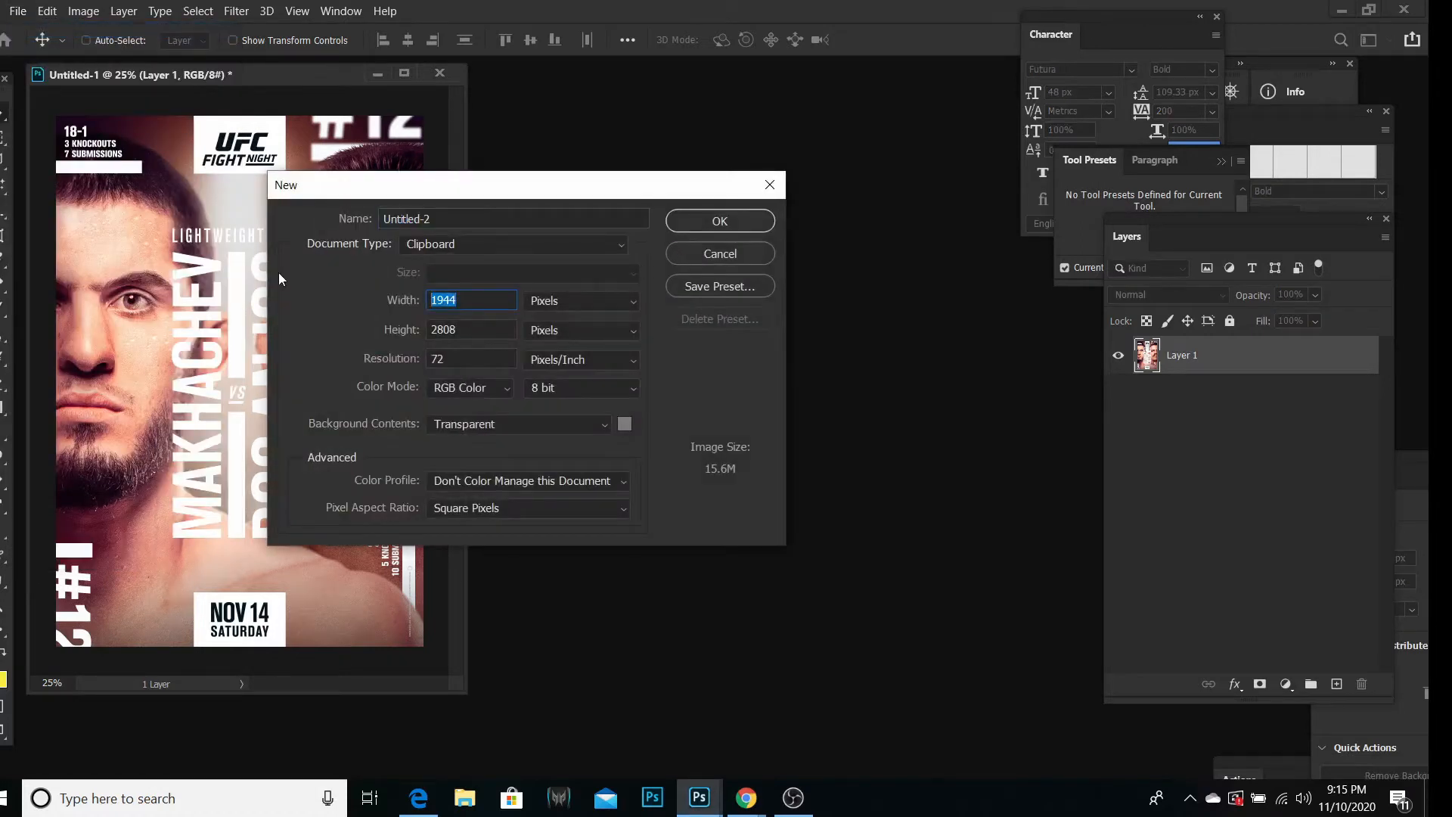
text(1000)
click(475, 327)
text(1444)
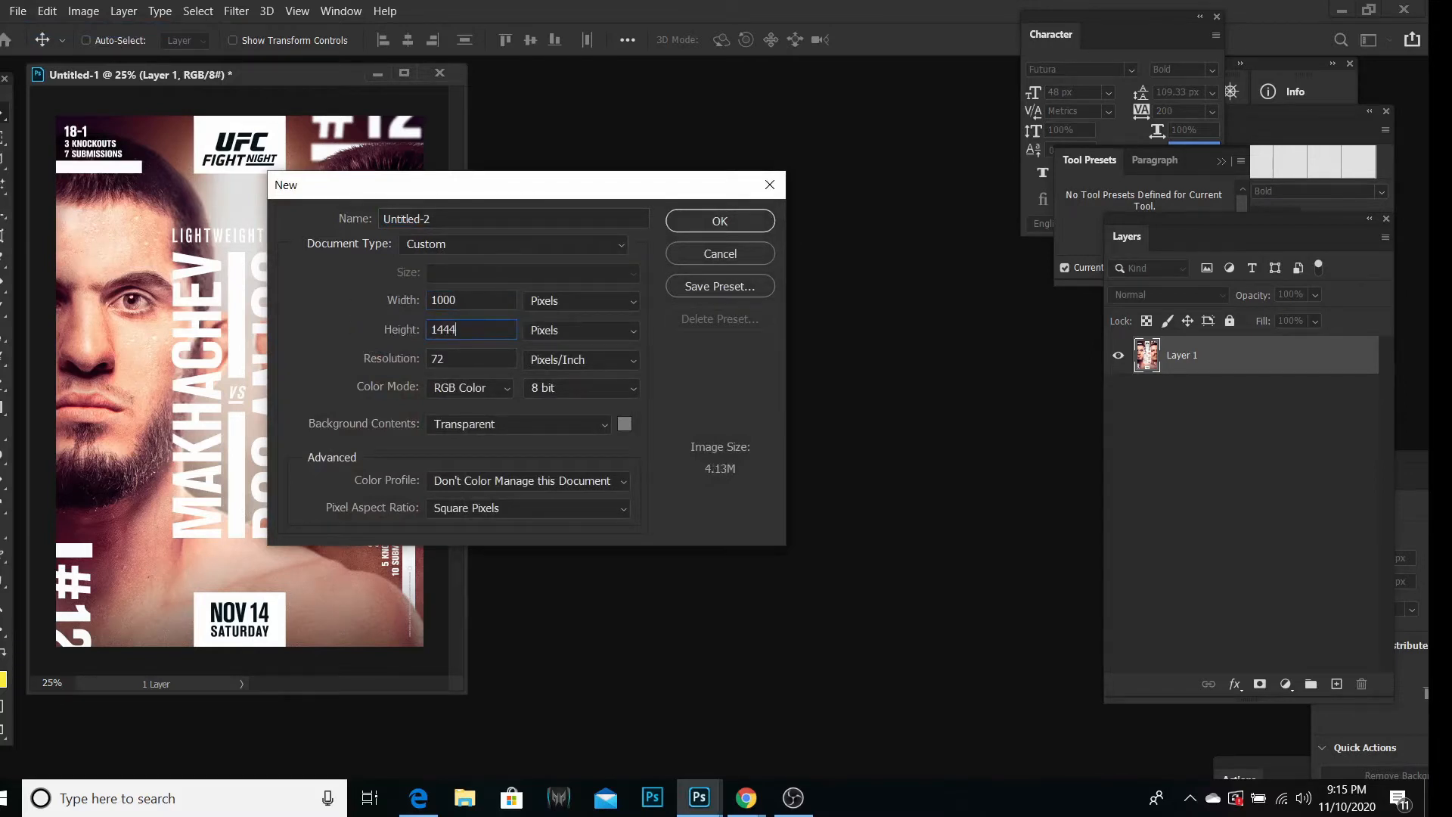
key(Tab)
text(300)
click(720, 221)
drag(225, 75, 691, 109)
drag(873, 678, 899, 704)
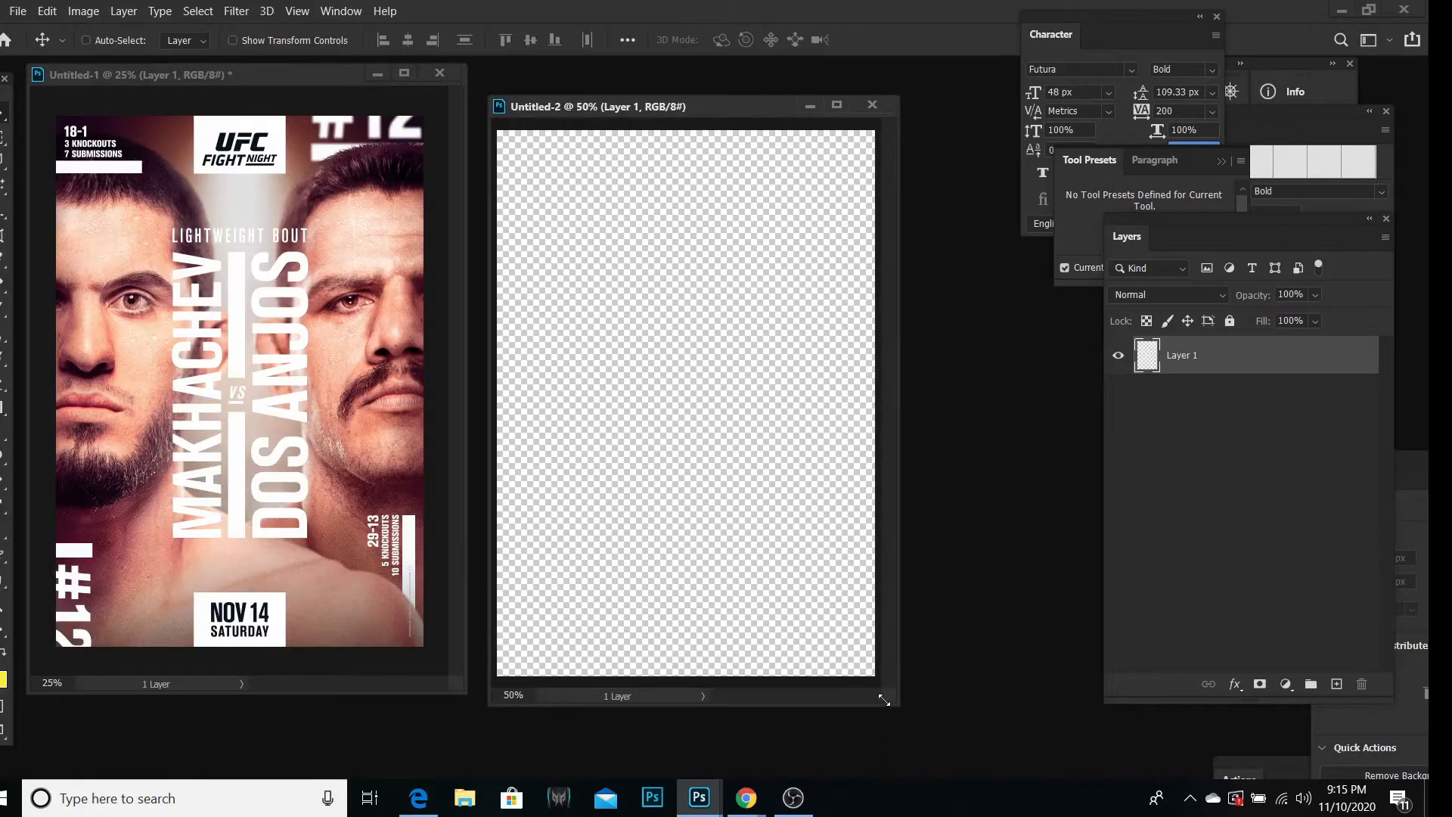
Step: Open felder.jpg, rda.jpg and both pexels-aleksandar-pasaric images from the Felder RDA folder together
click(12, 10)
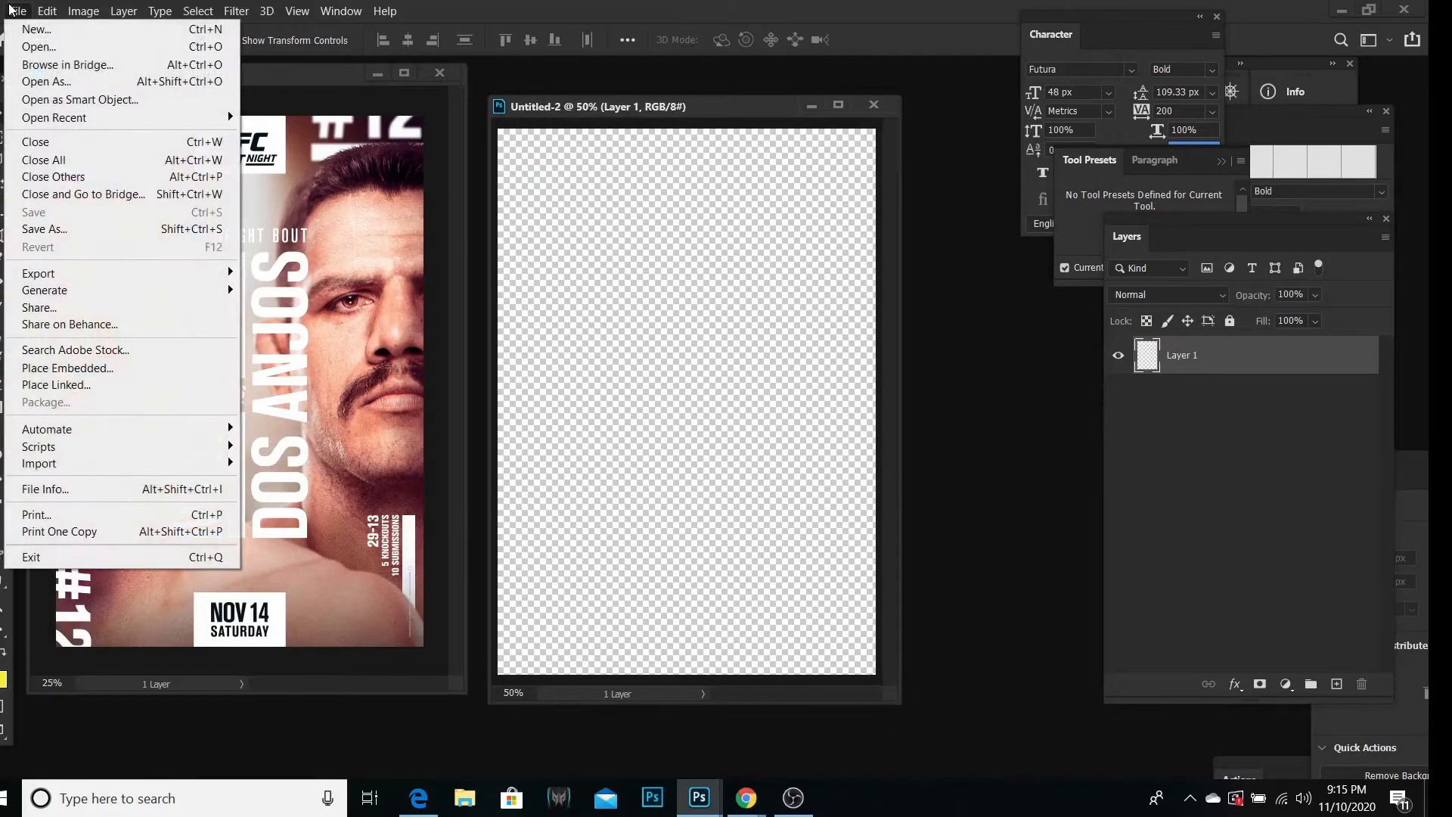
click(101, 46)
click(725, 191)
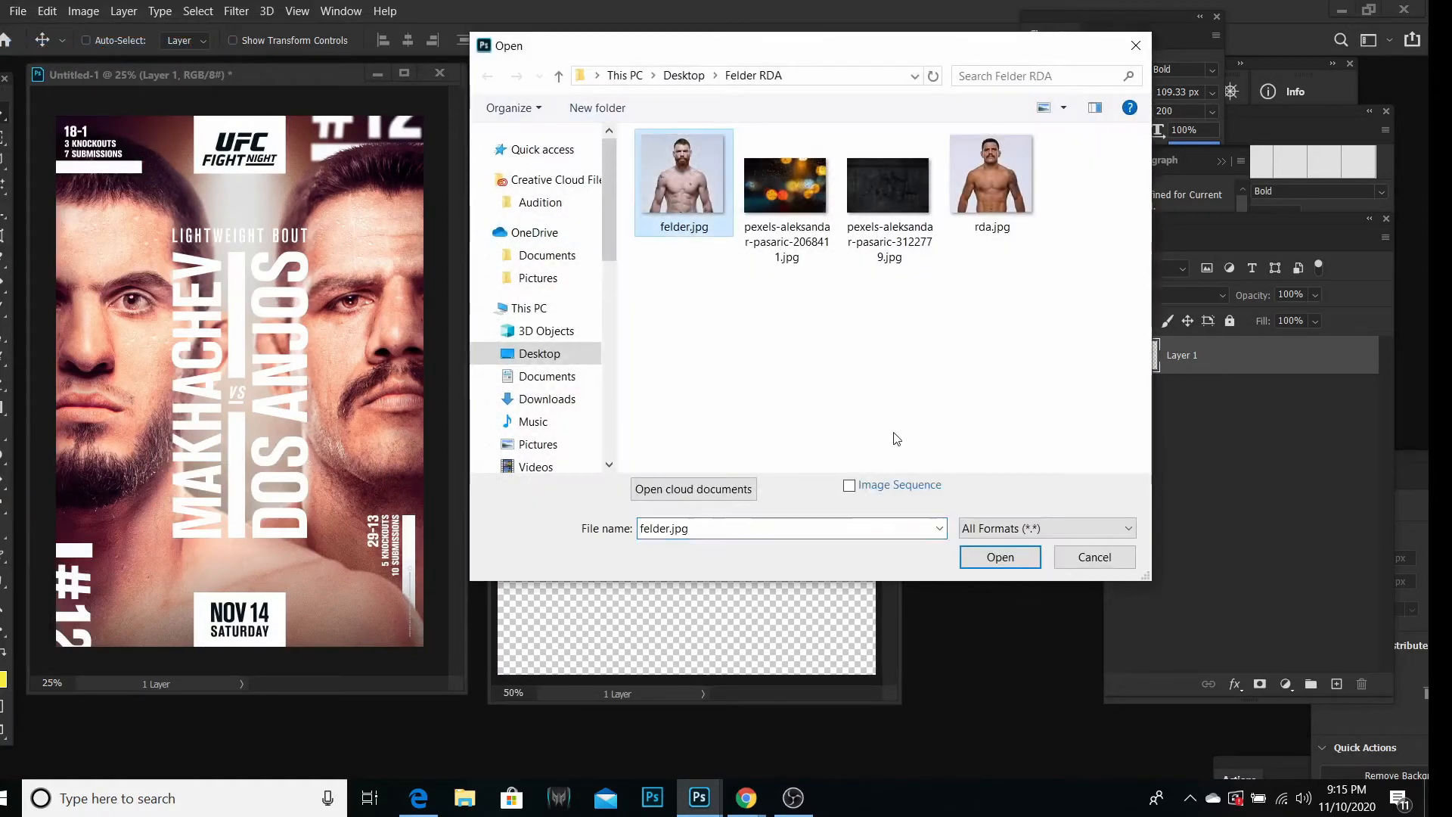
key(shift+Right)
key(shift+Right)
key(shift+Right)
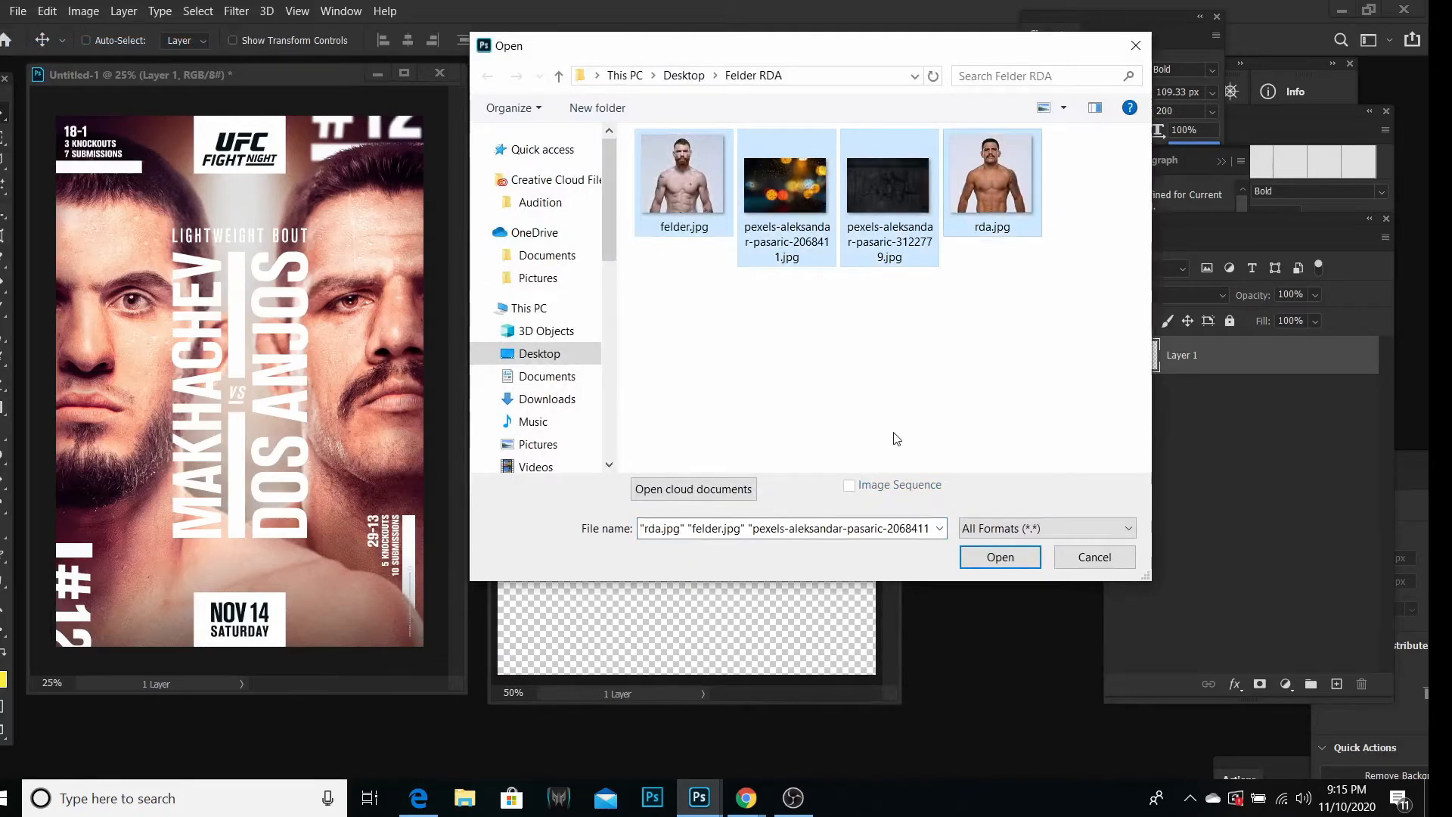
click(995, 555)
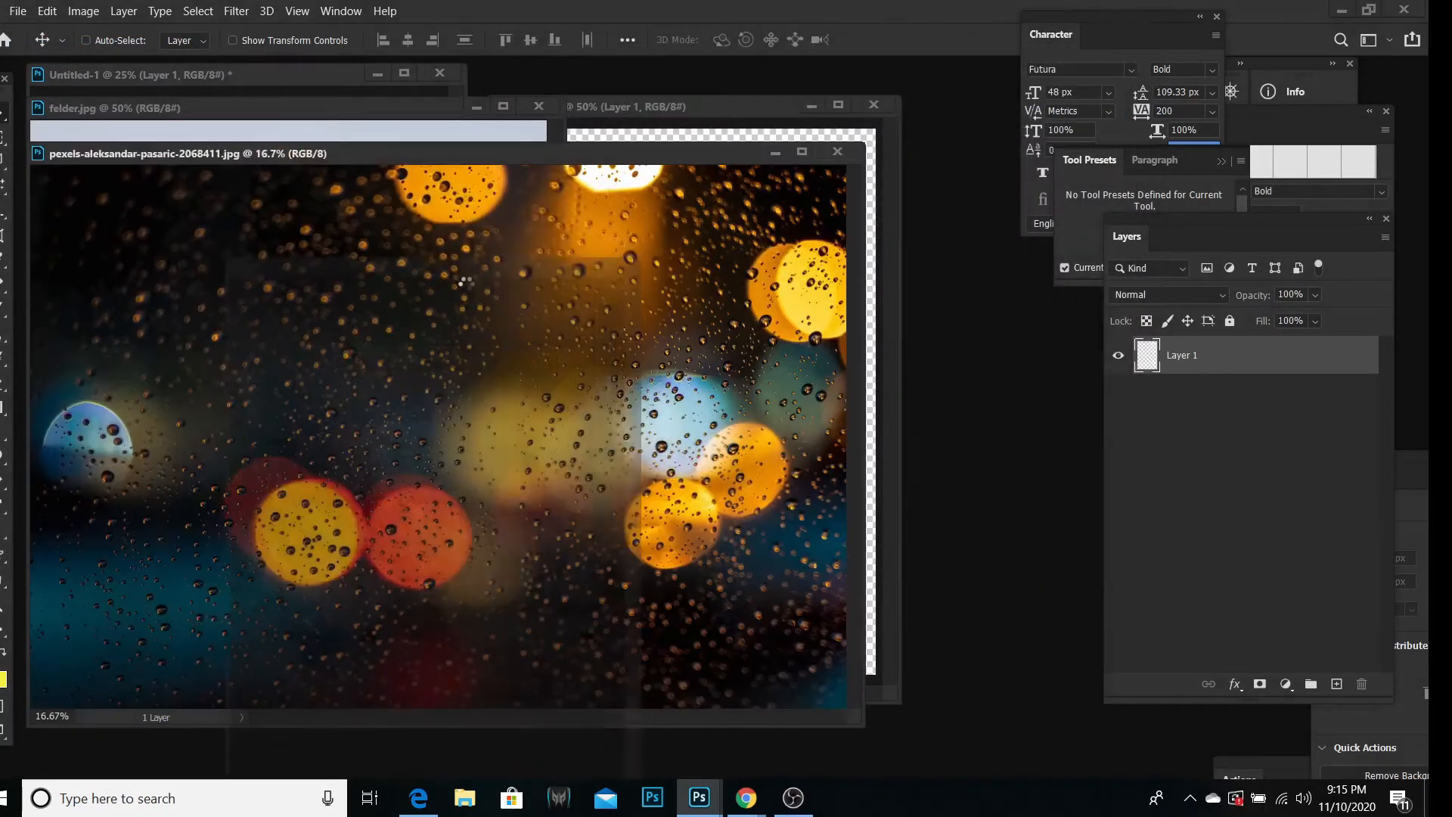
Step: Minimize the city-lights image, move the rda.jpg window aside and bring the dark wall texture to the front
click(777, 152)
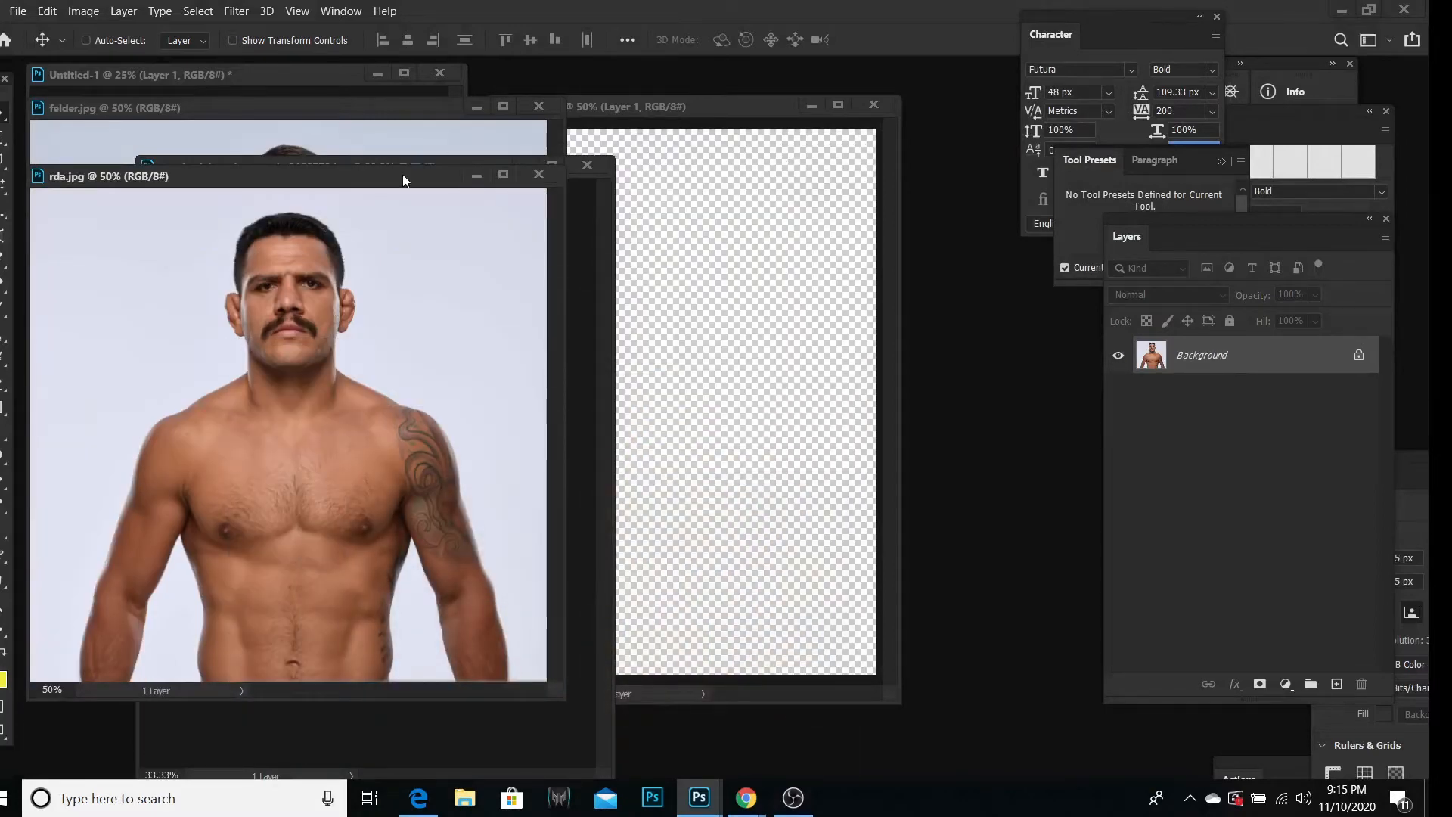
drag(405, 180, 450, 205)
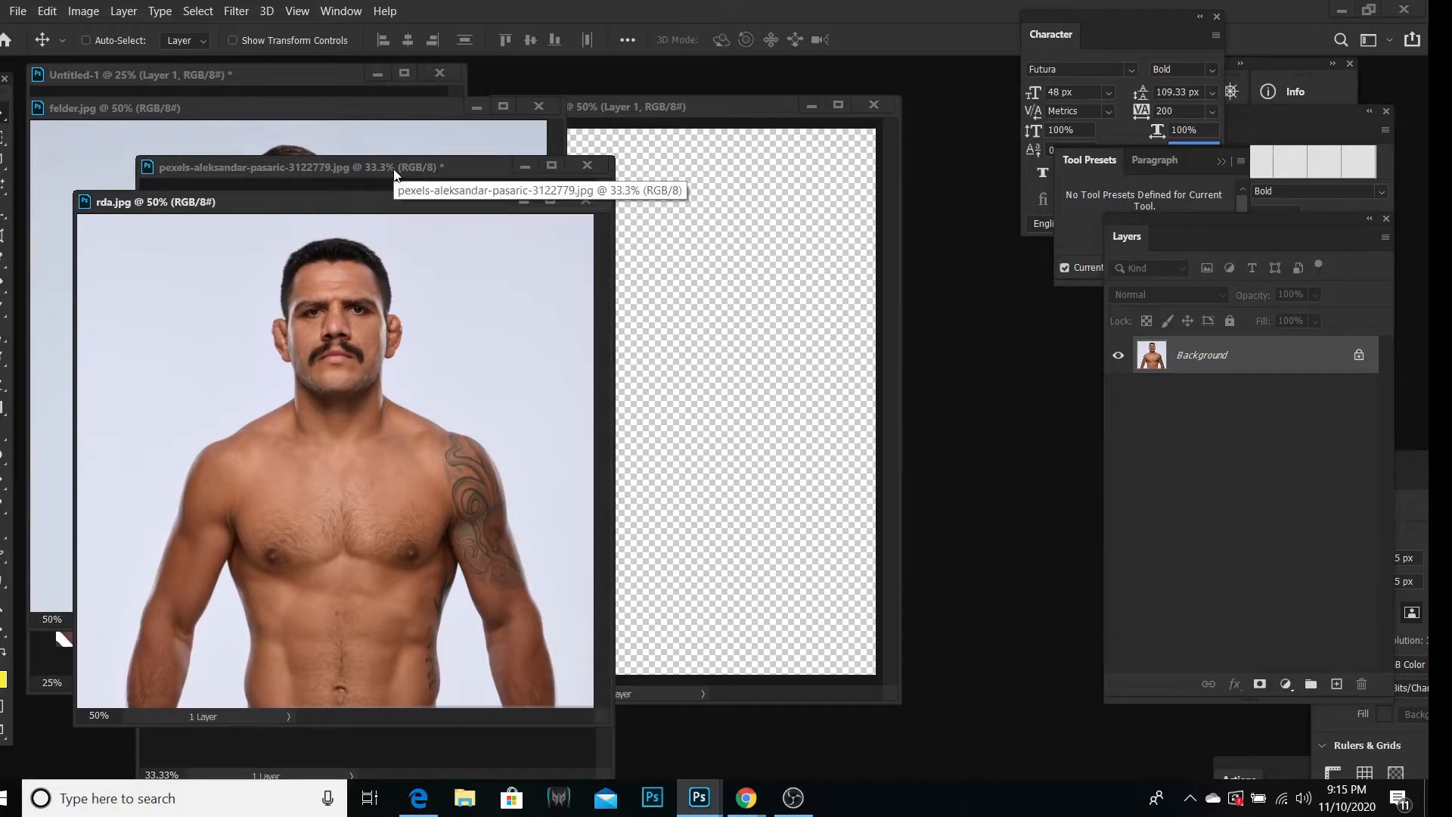
click(256, 174)
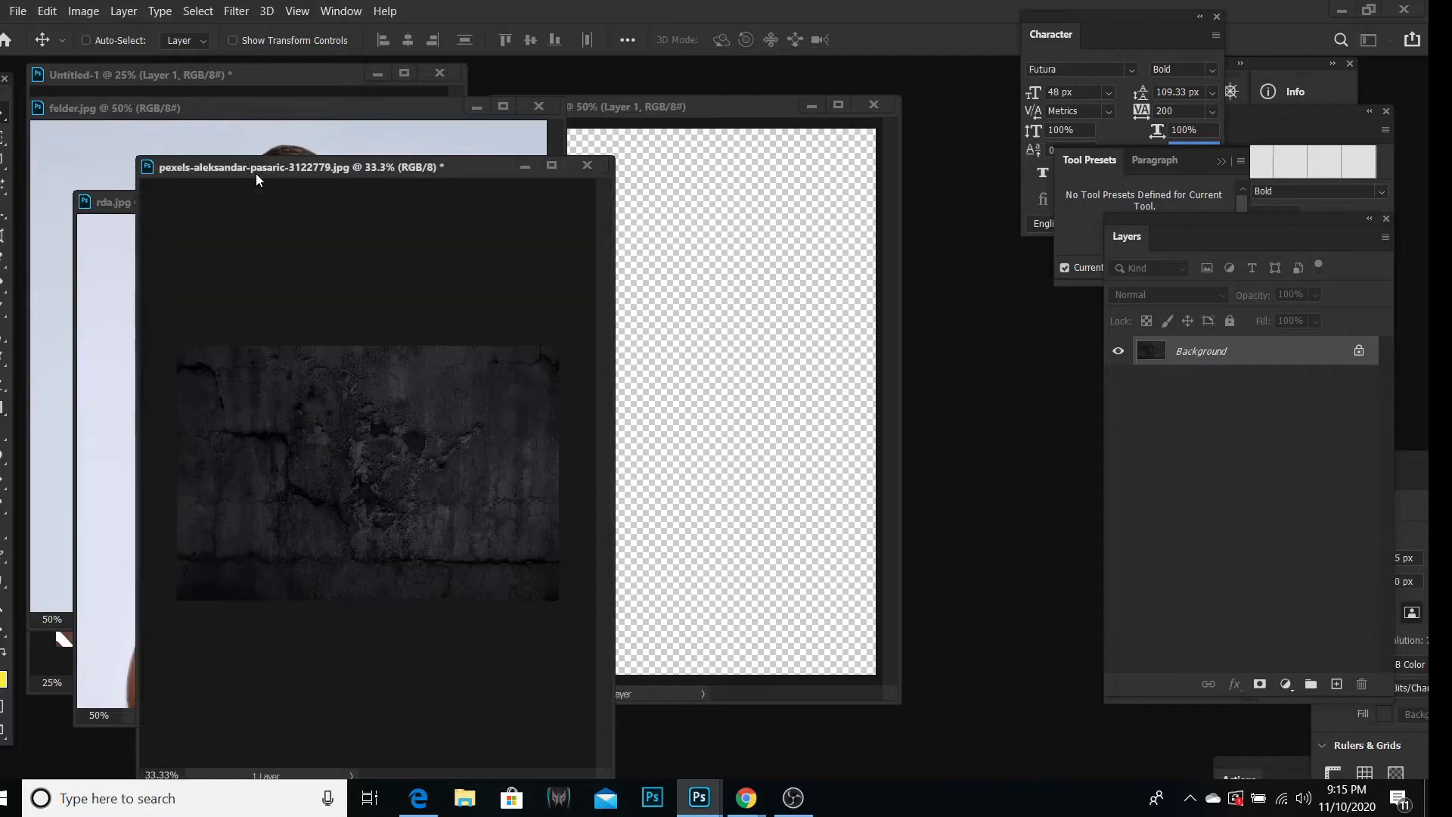
Step: Rotate the dark wall texture image 90° clockwise and flip its canvas vertically
click(83, 11)
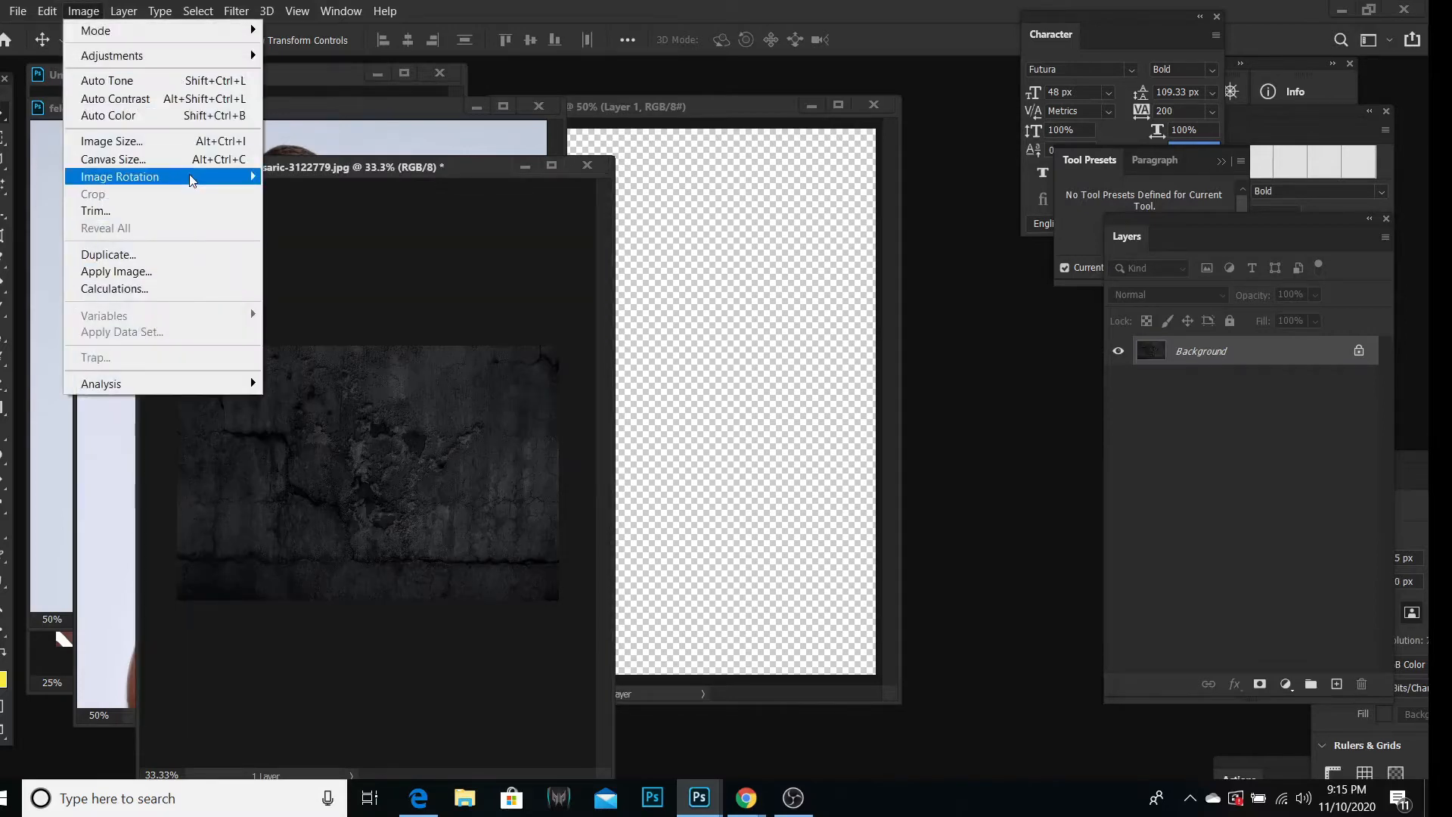
mouse_move(189, 175)
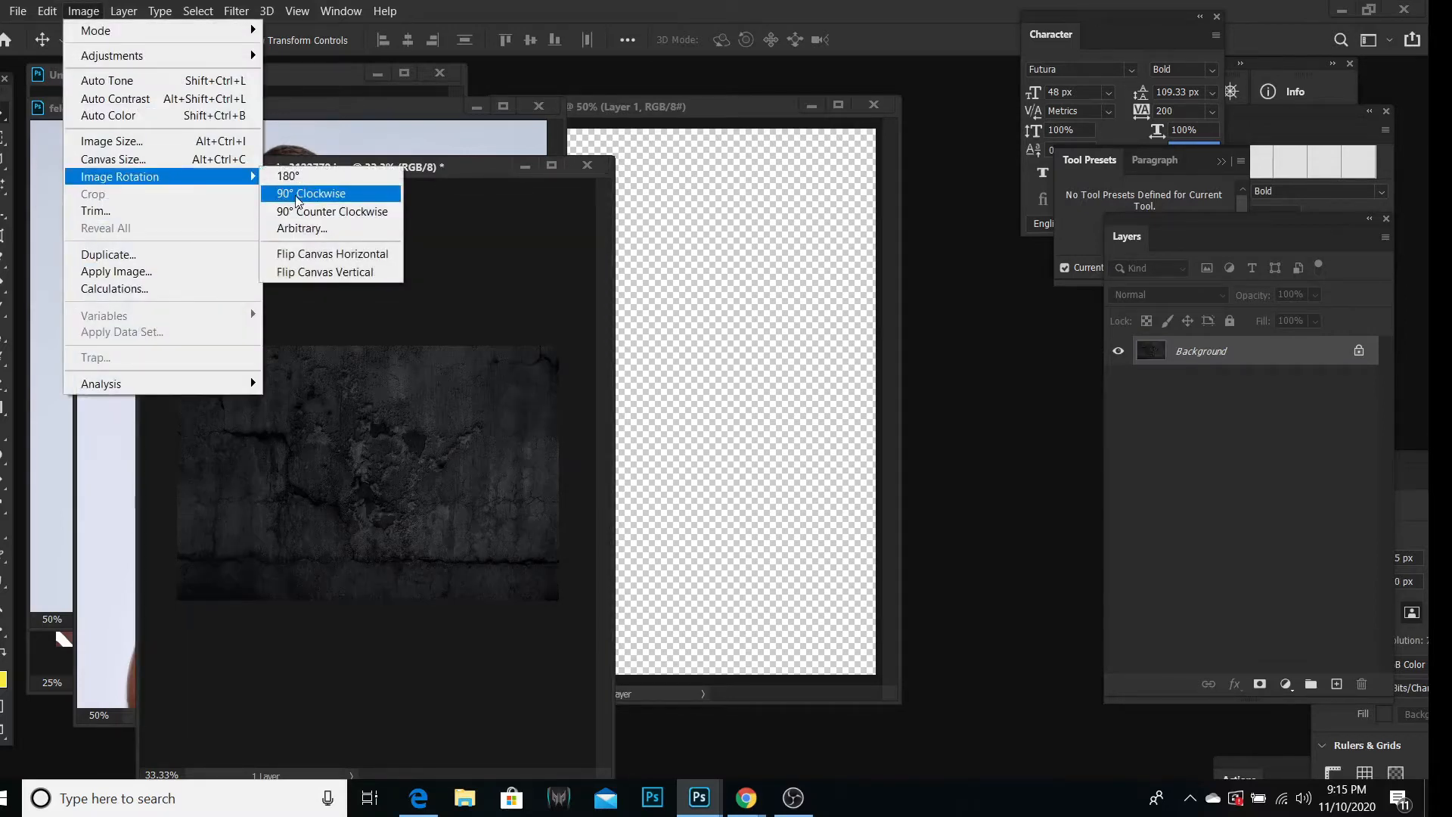
click(297, 197)
click(85, 11)
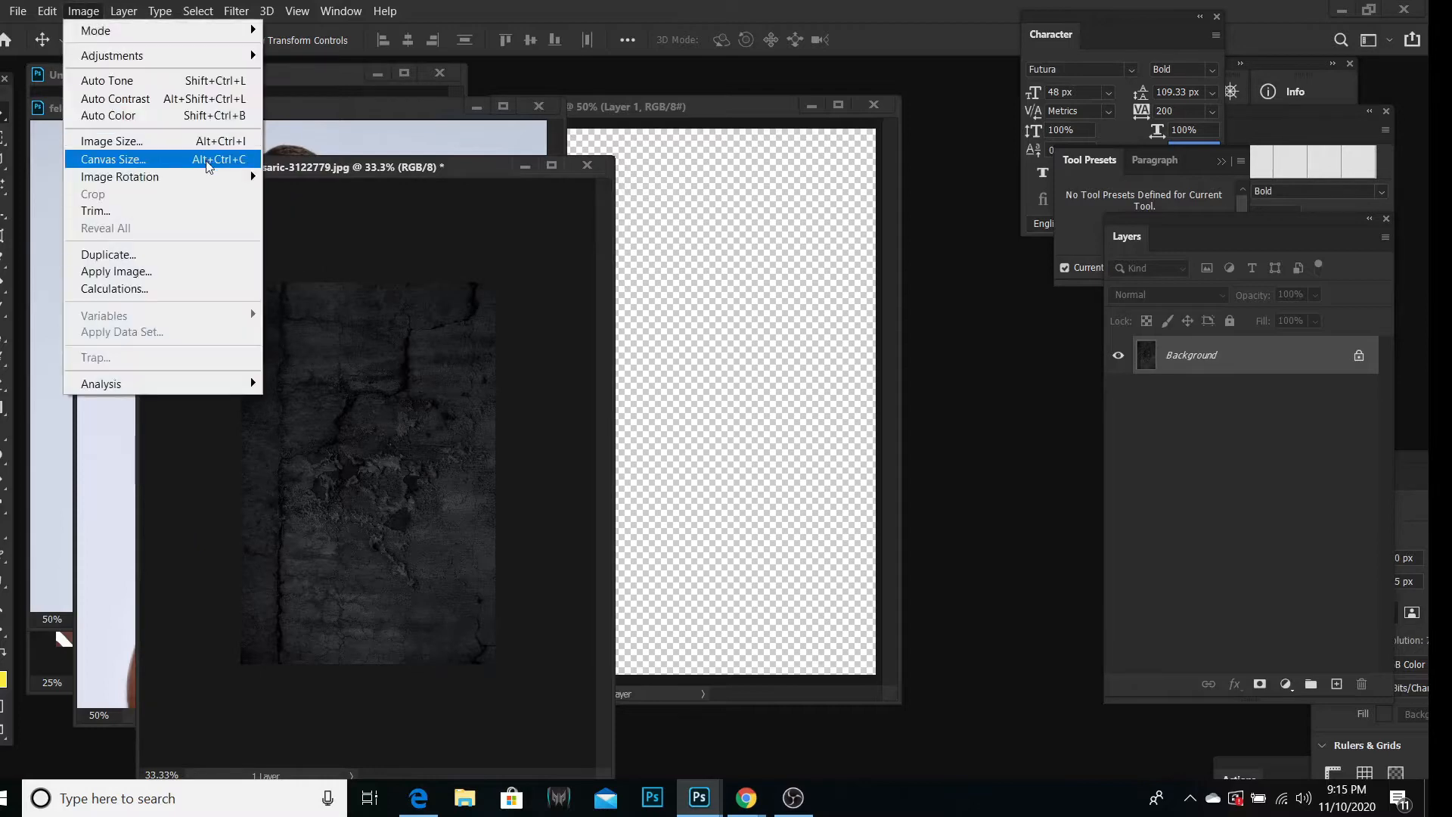
mouse_move(206, 175)
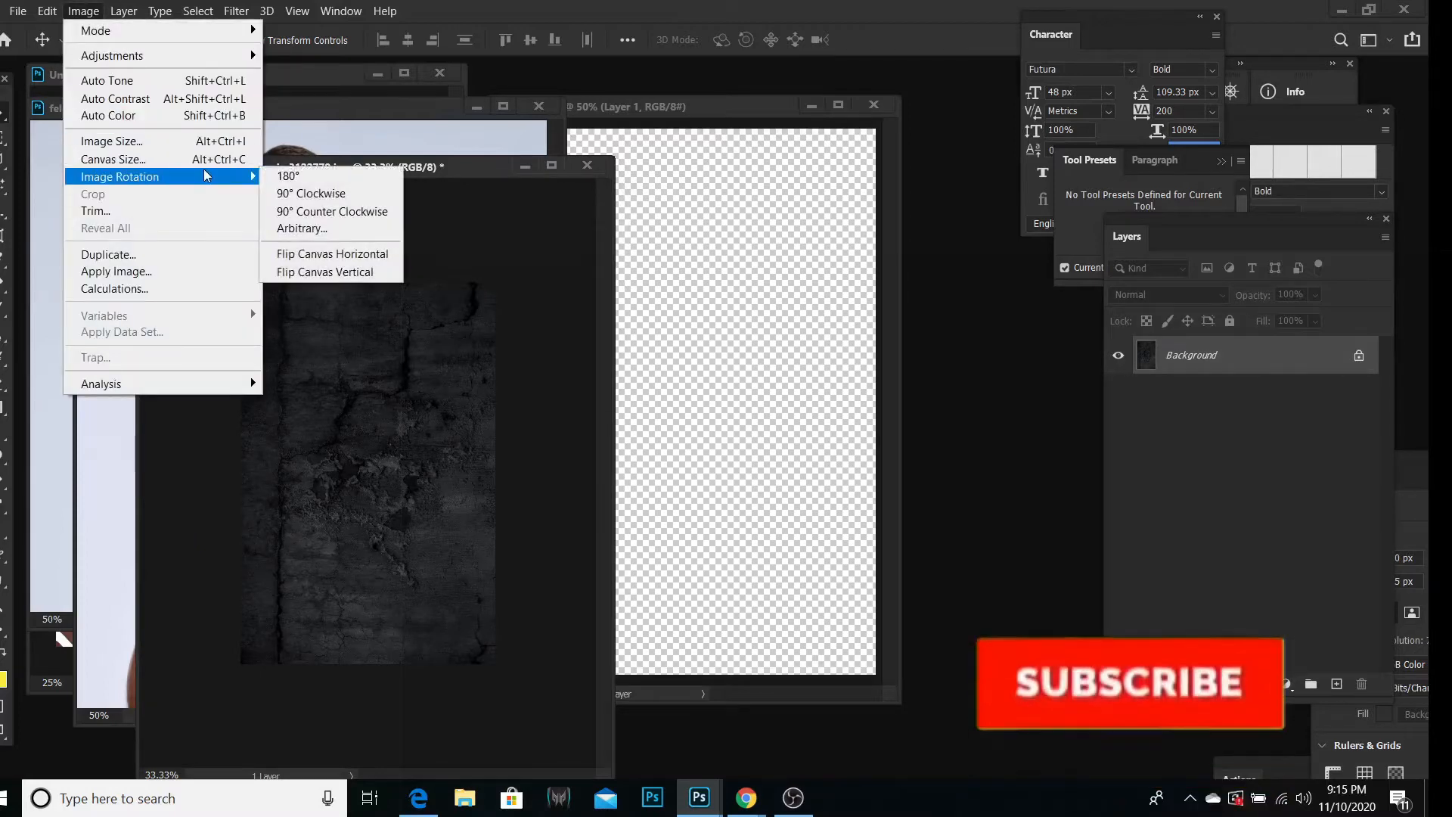
click(356, 273)
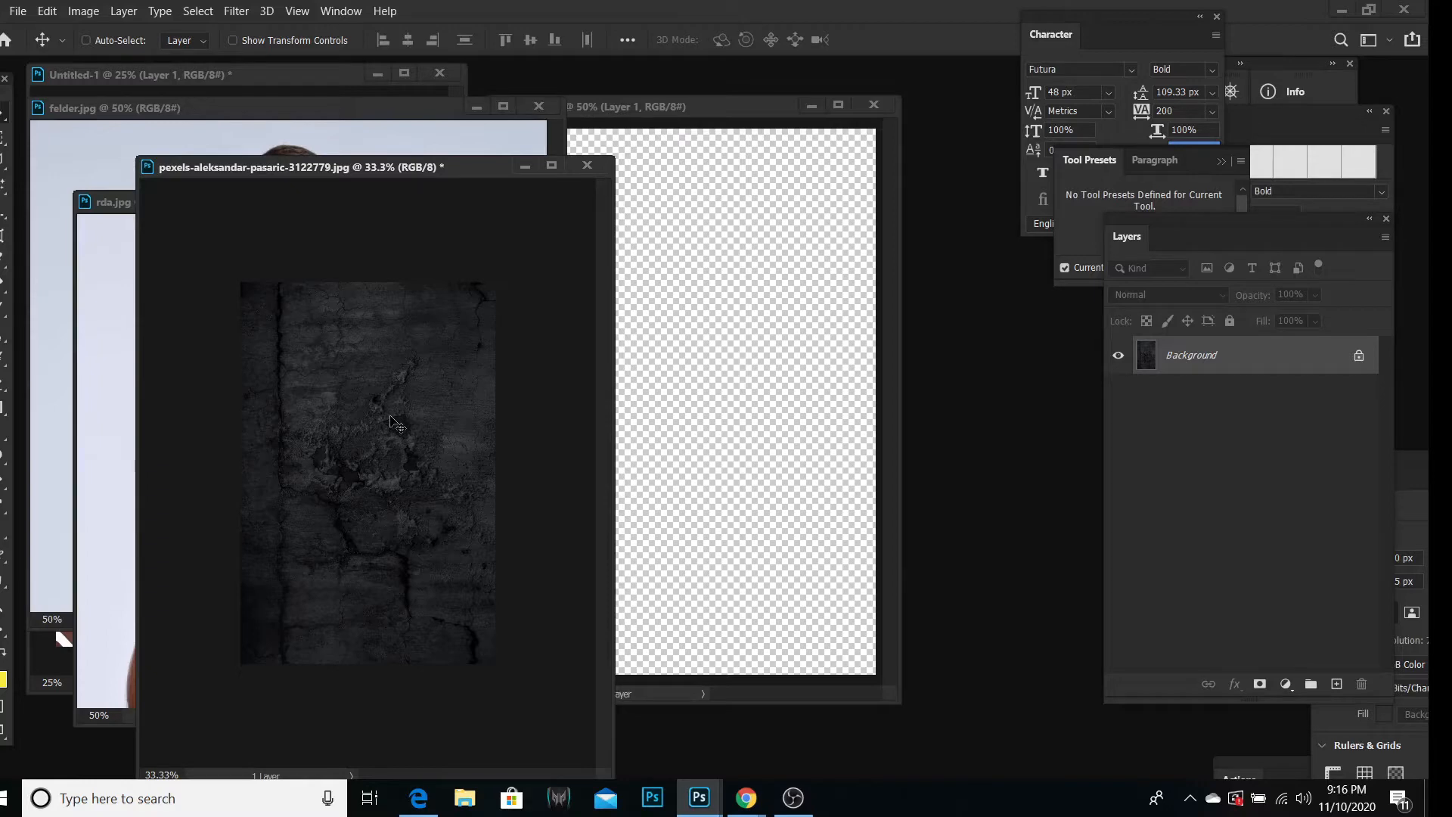
Step: Copy the dark wall texture into the new blank document as its background and minimize the source image
drag(395, 424, 689, 349)
click(268, 355)
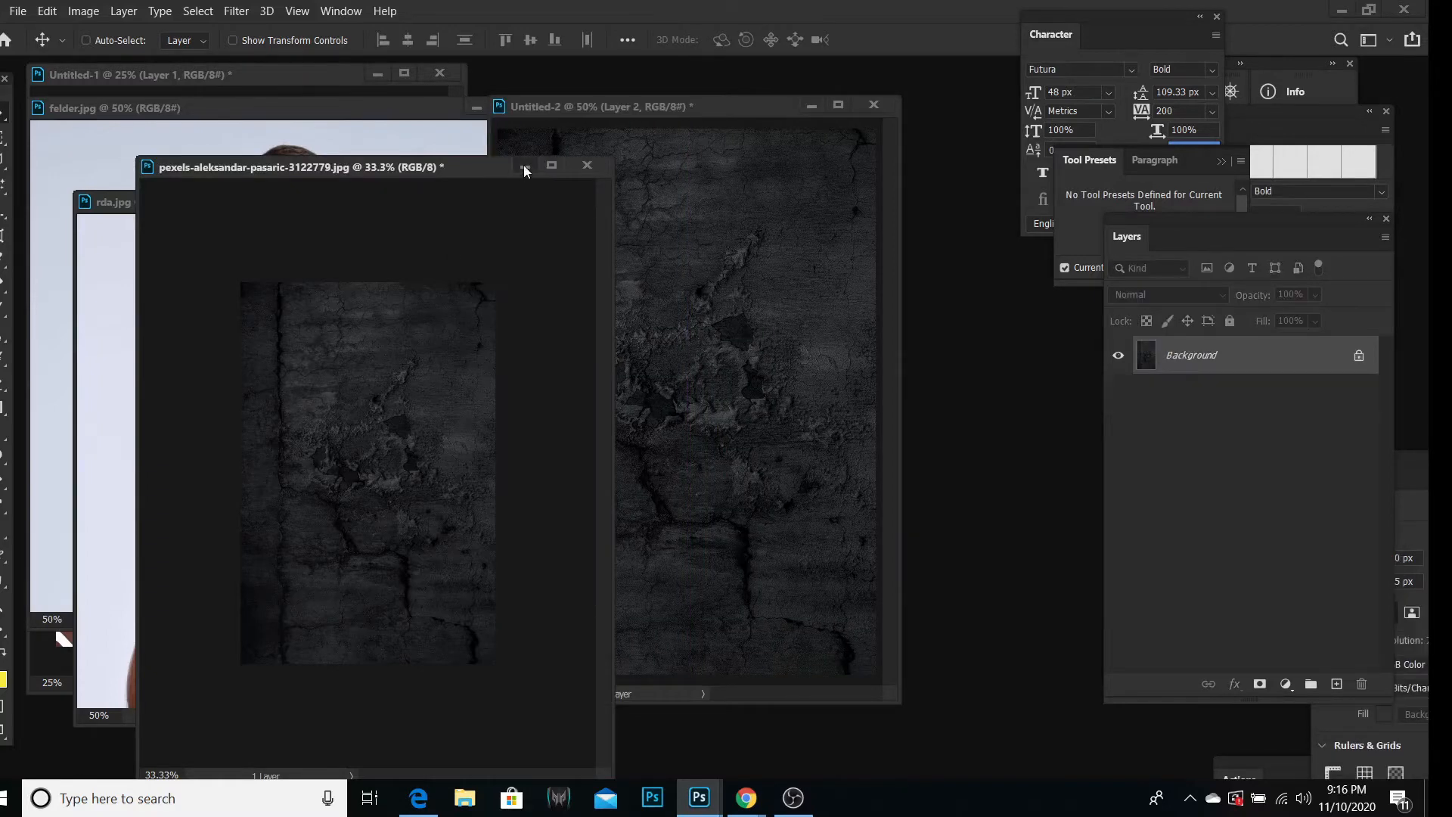
click(524, 165)
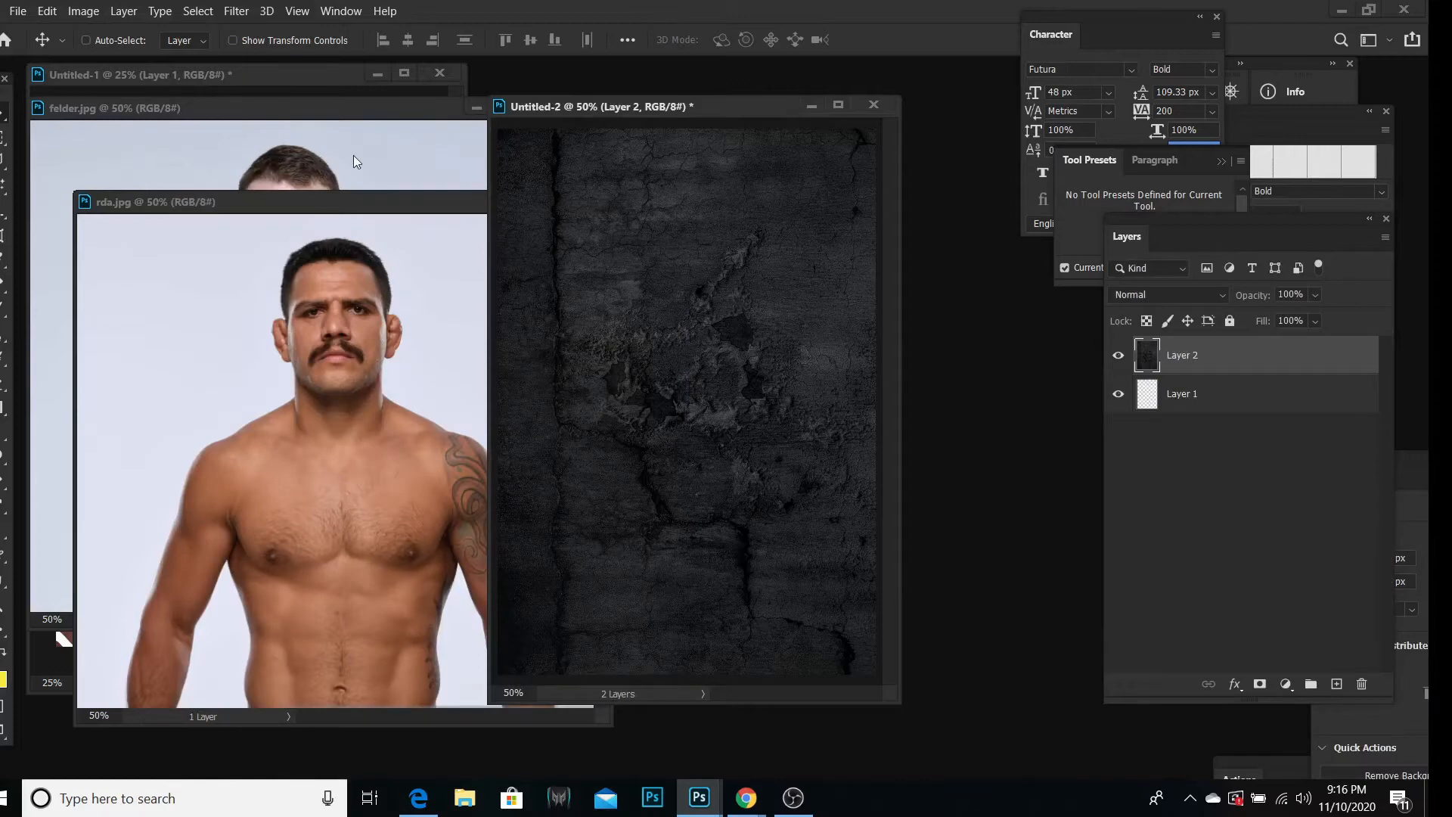
Step: Unlock the felder.jpg background layer, remove its backdrop and copy the cut-out fighter into the new poster document
click(353, 156)
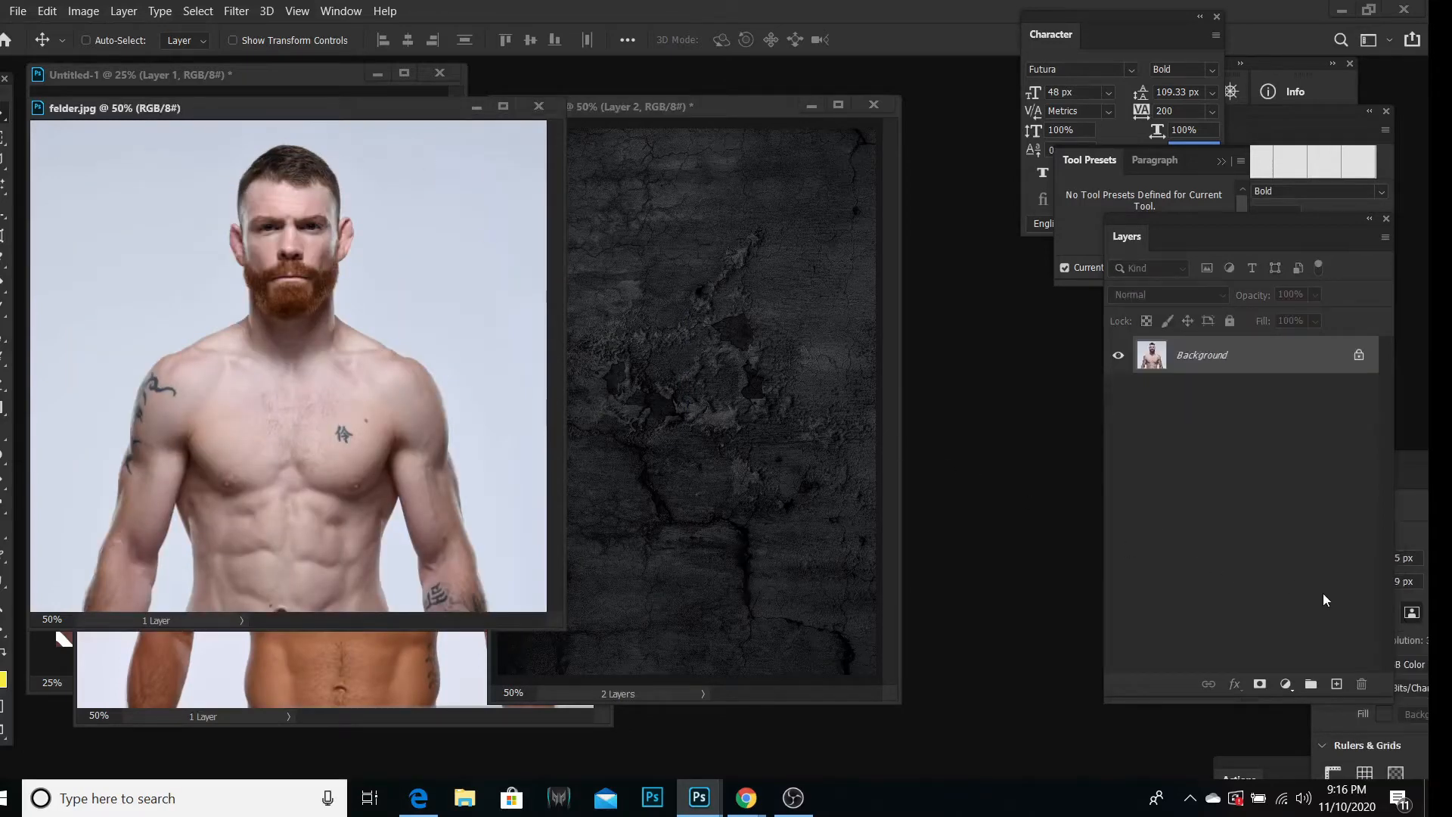
click(1358, 354)
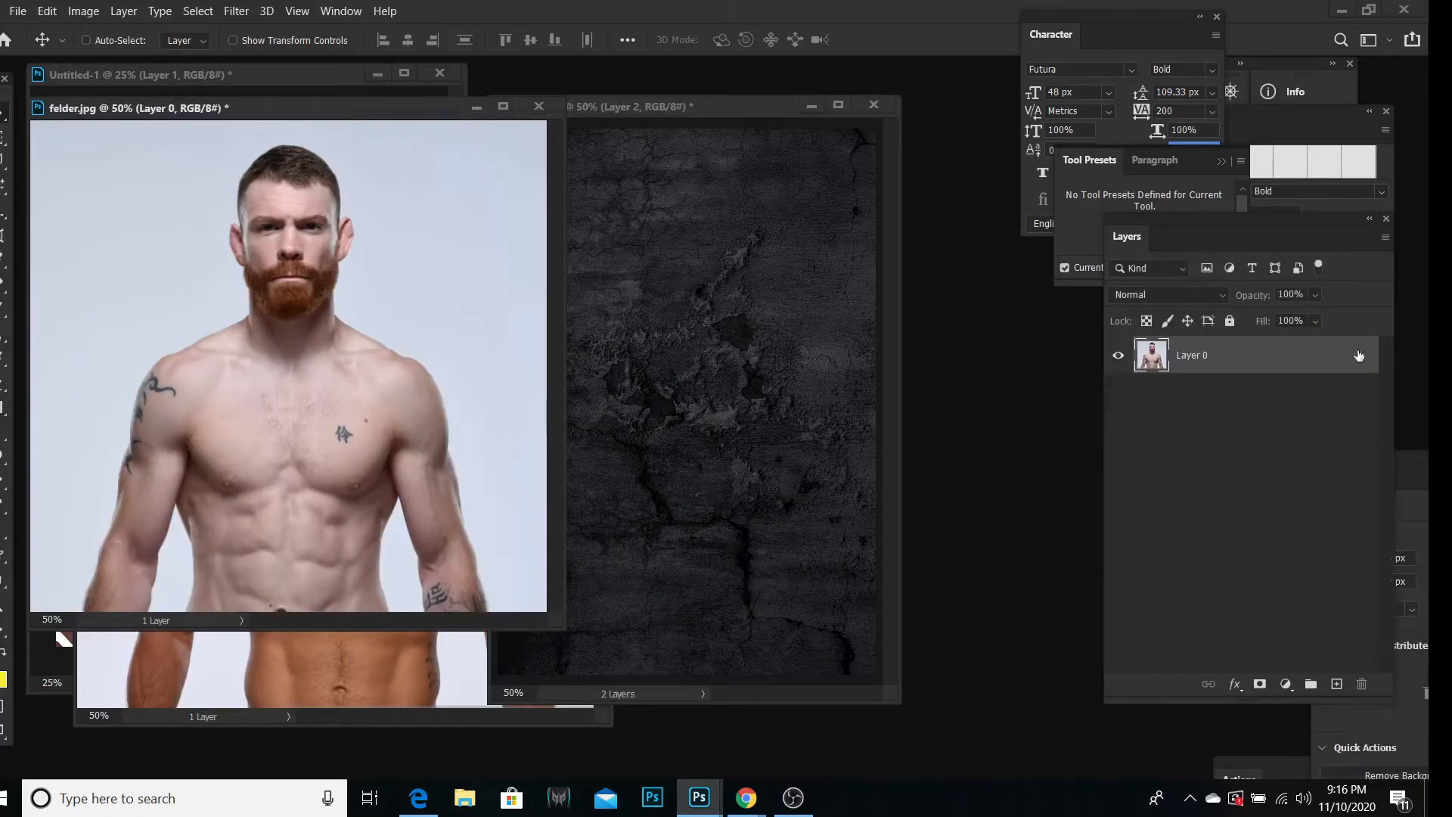
click(1381, 770)
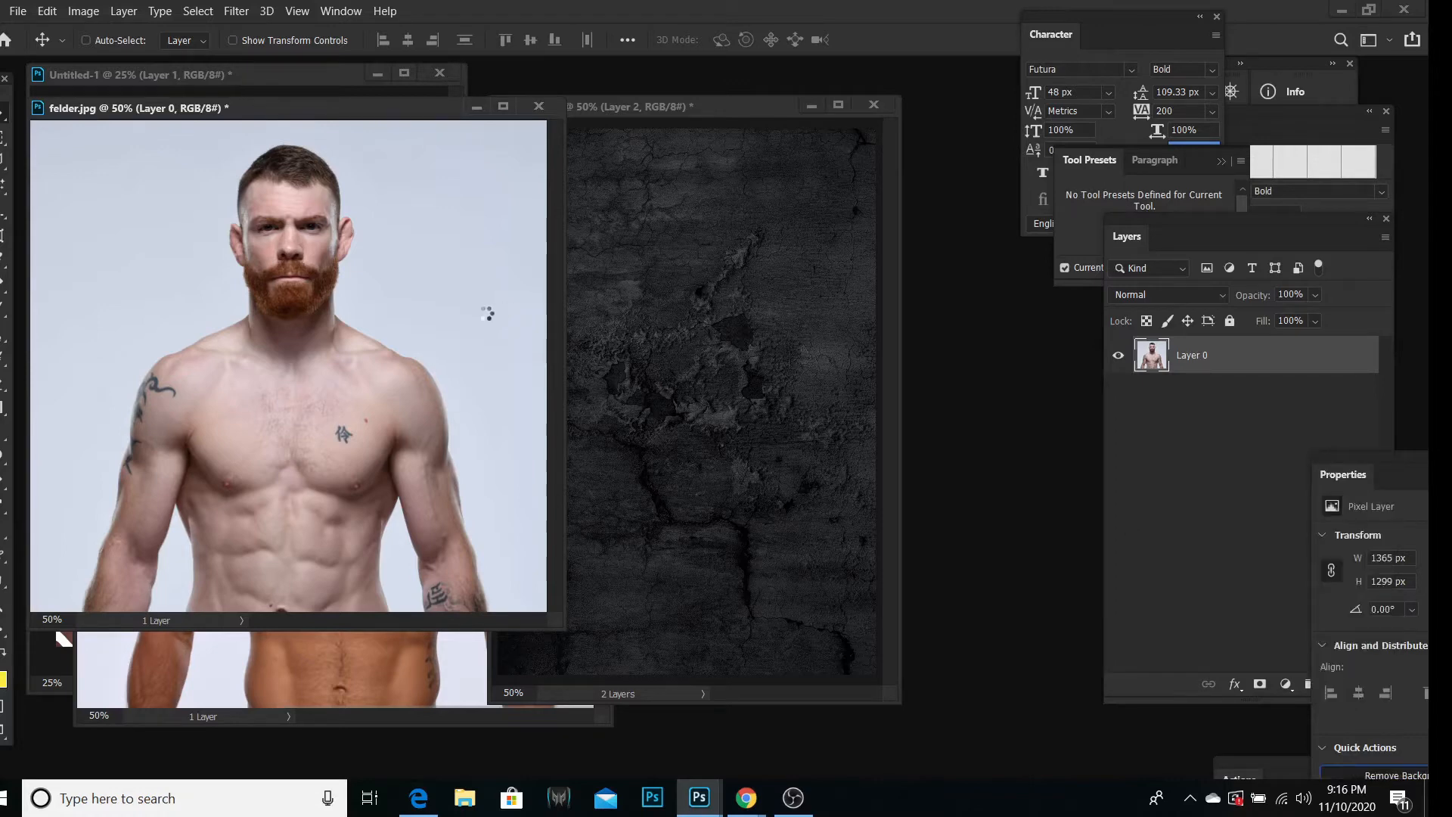
drag(372, 314, 805, 393)
Step: Unlock the rda.jpg layer, remove its backdrop and copy the cut-out fighter into the new poster document
click(313, 667)
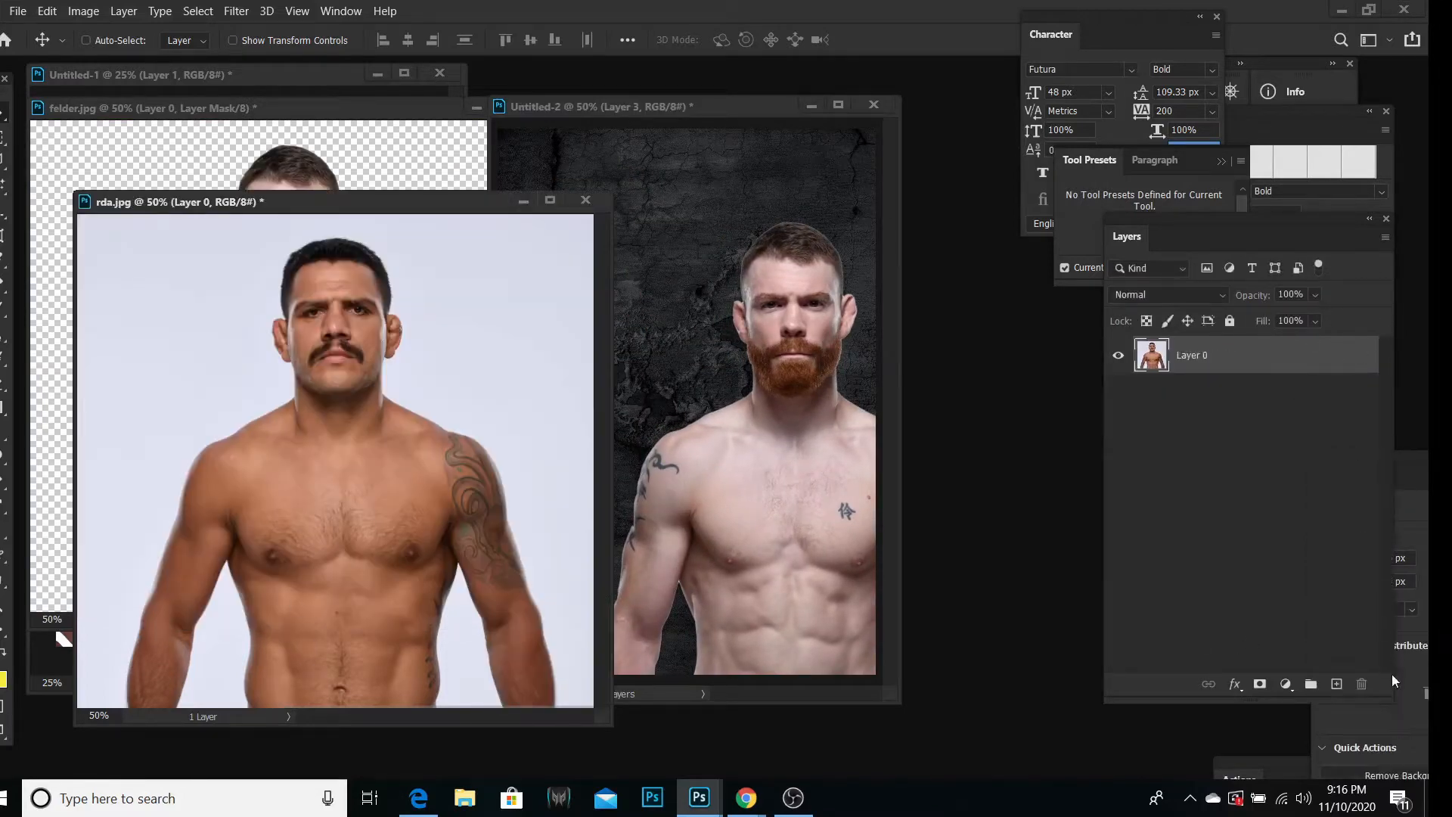
click(1398, 772)
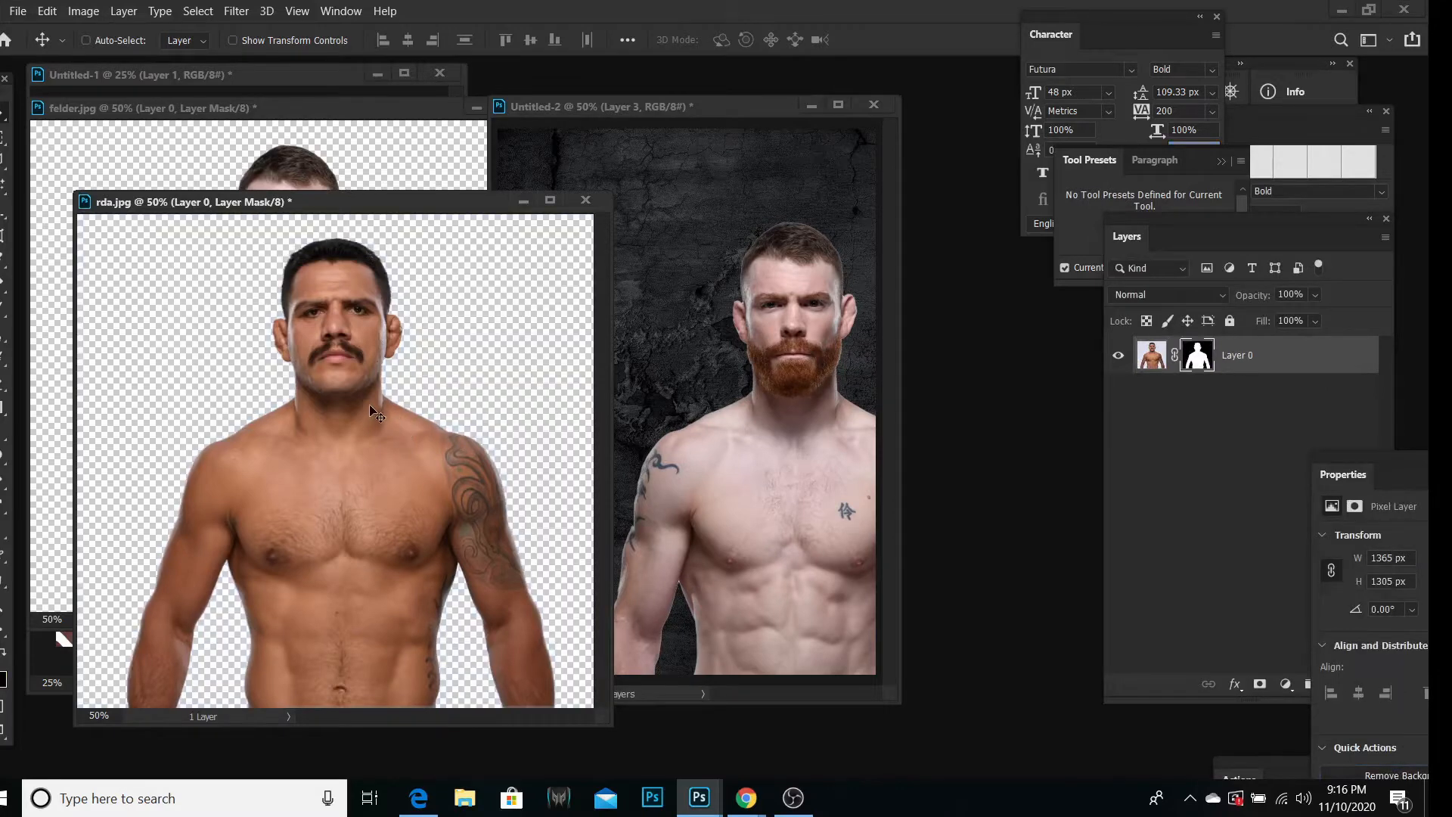
drag(372, 408, 696, 375)
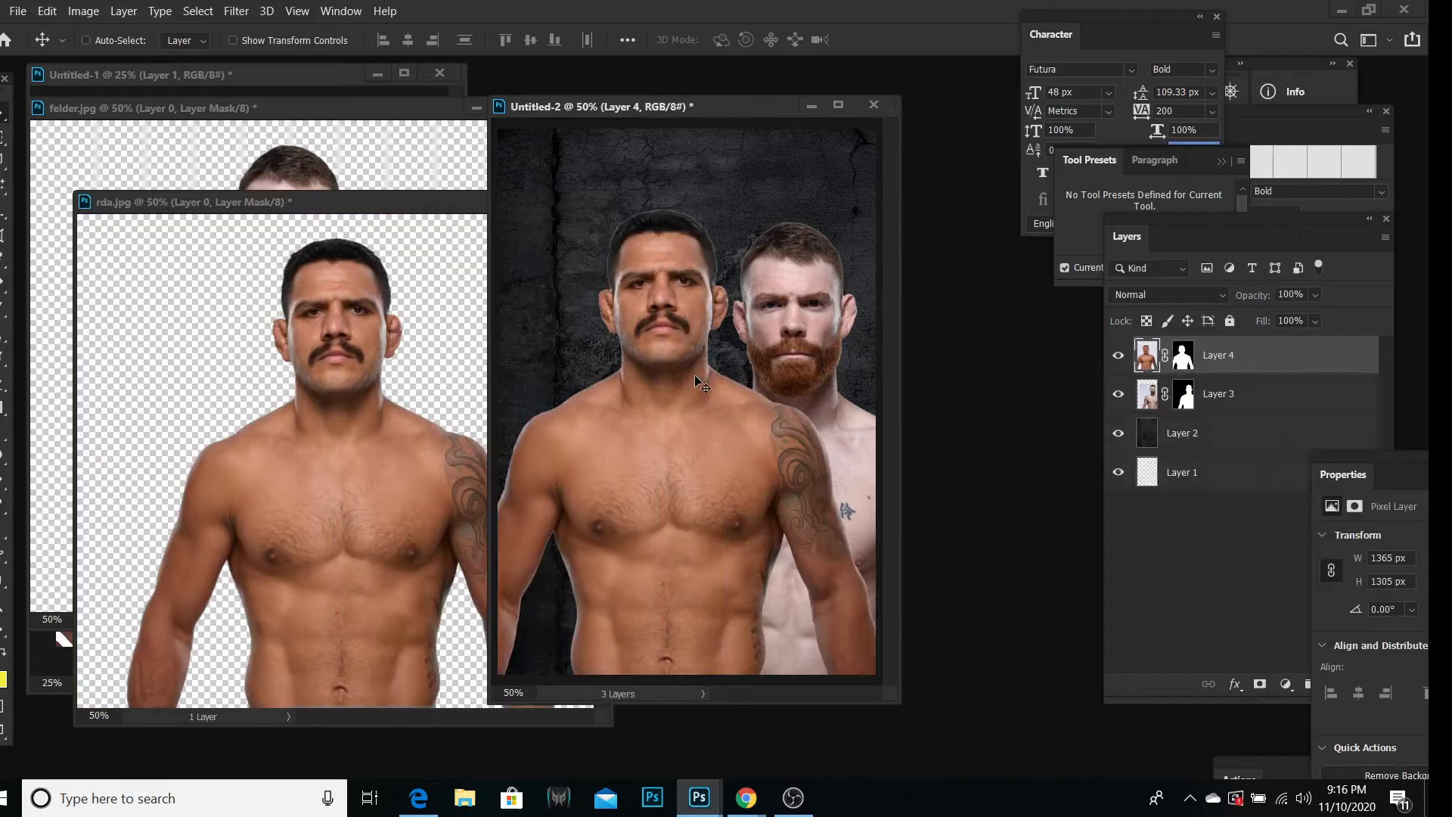
Step: Minimize the rda.jpg and felder.jpg windows, leaving the reference poster and the new poster open
click(389, 354)
click(527, 201)
click(406, 201)
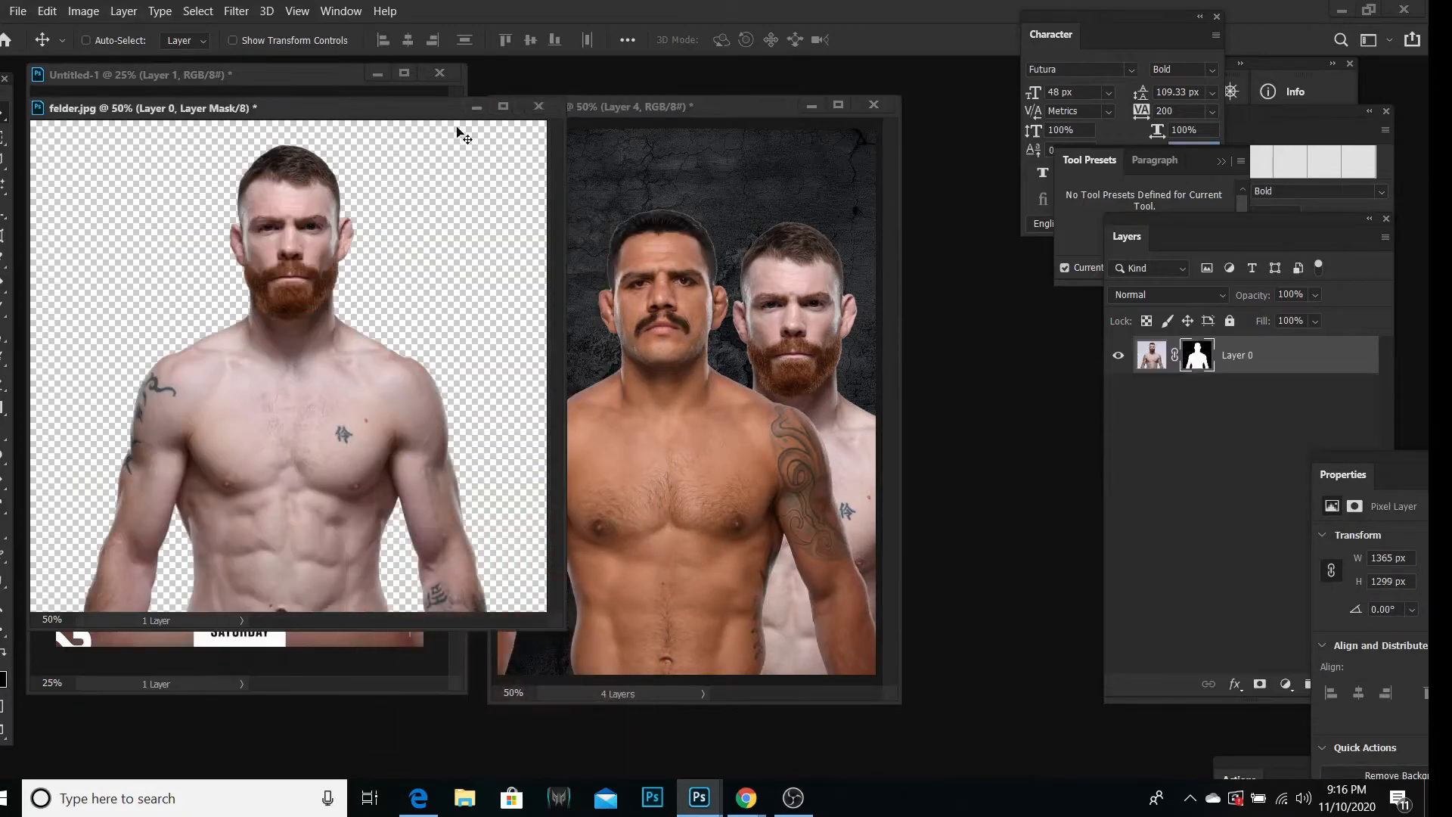
click(476, 107)
Step: Move the bearded fighter on Layer 3 to the poster's left edge and the fighter on Layer 4 to its right edge
click(1142, 387)
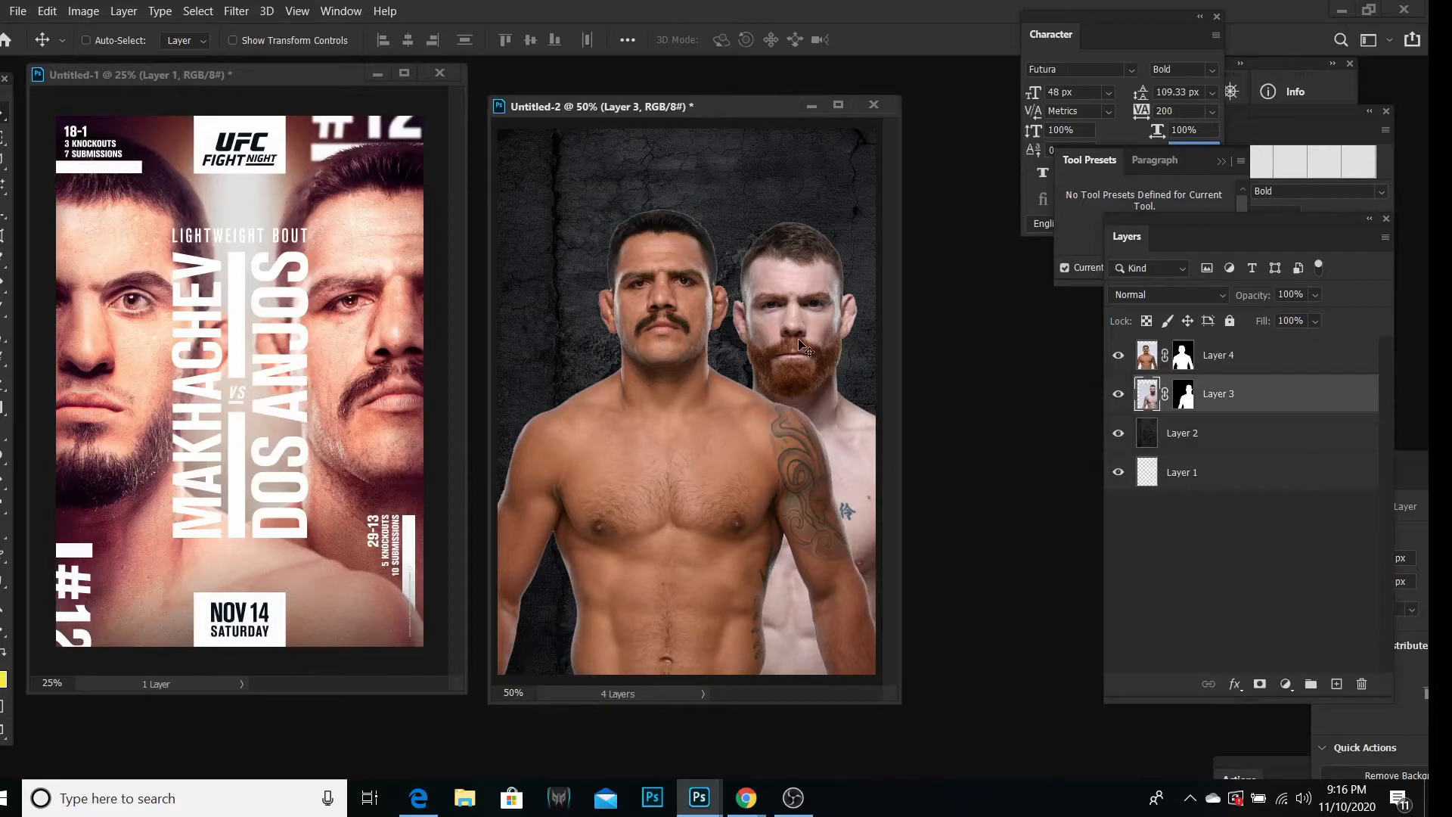
drag(803, 347, 545, 334)
click(1157, 355)
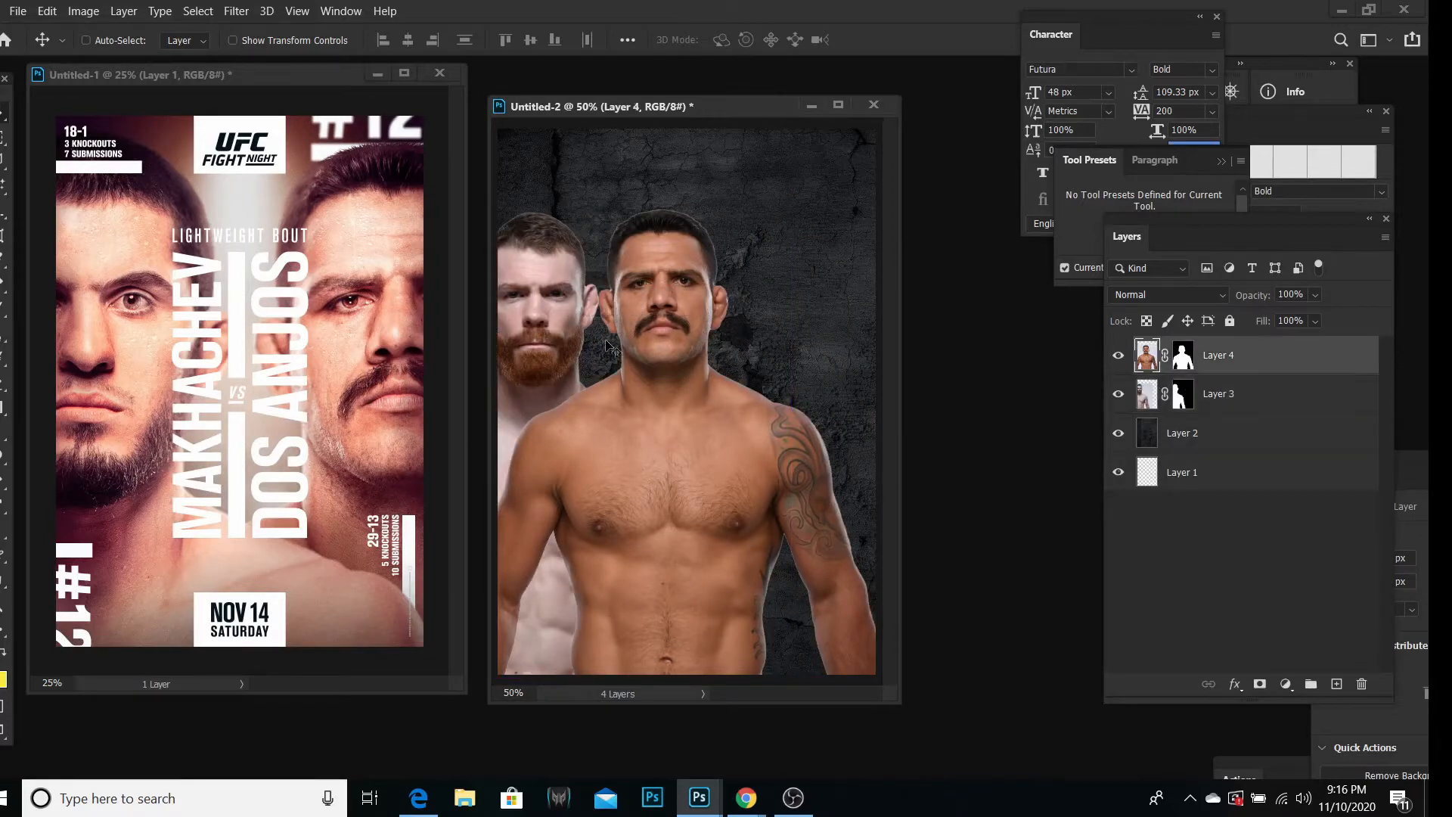
drag(639, 336, 791, 356)
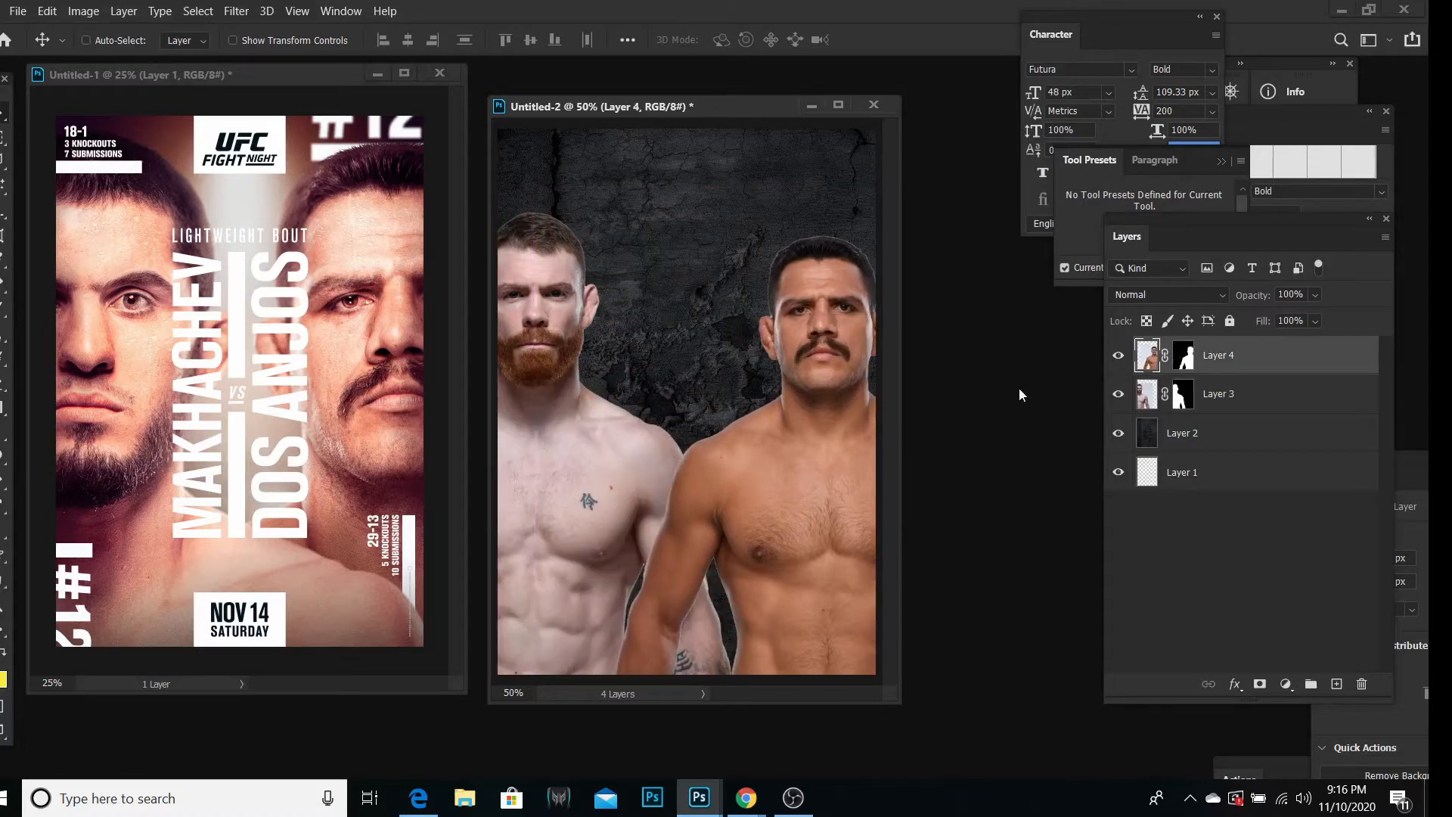
click(1145, 394)
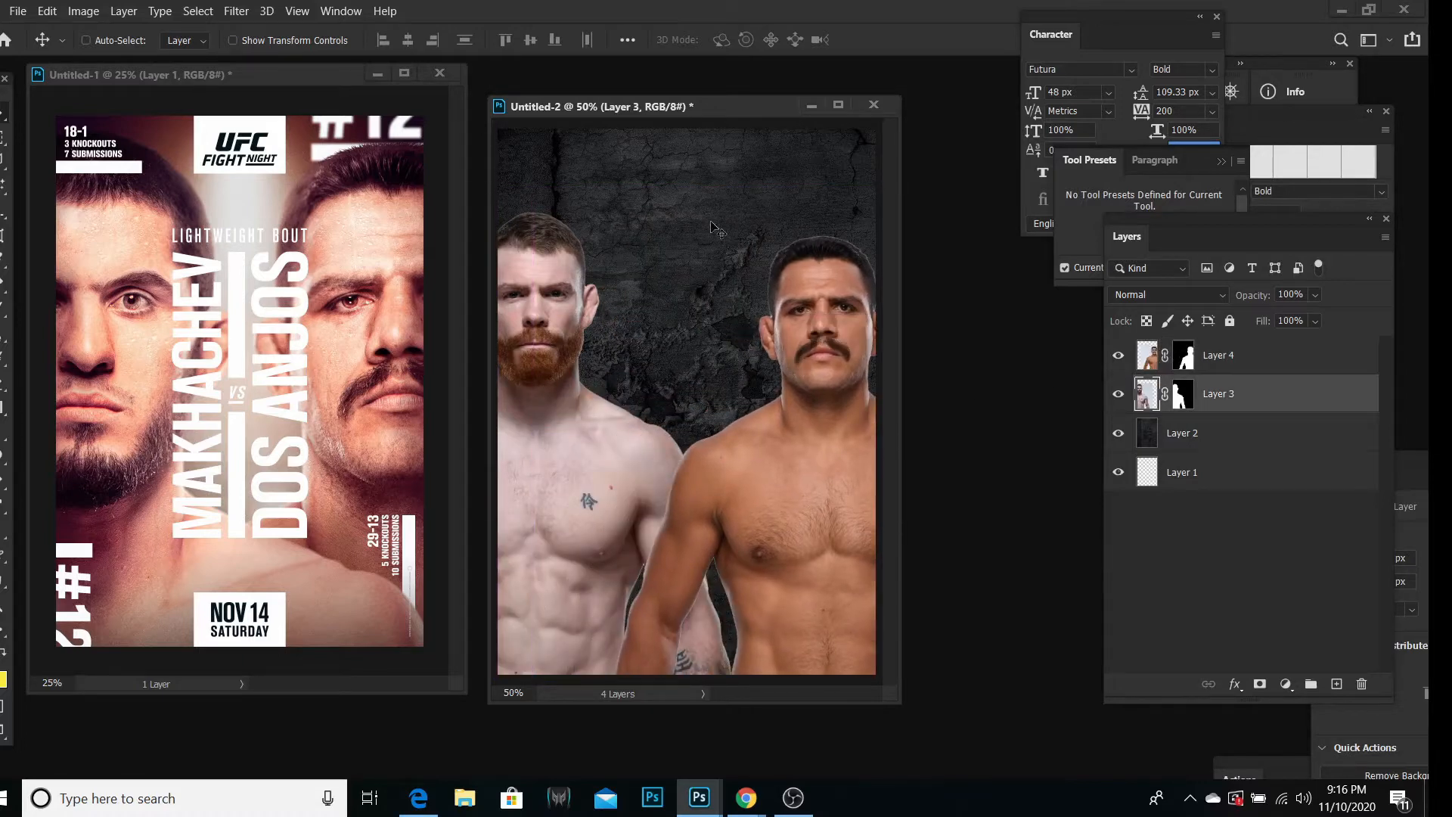
click(47, 10)
click(191, 405)
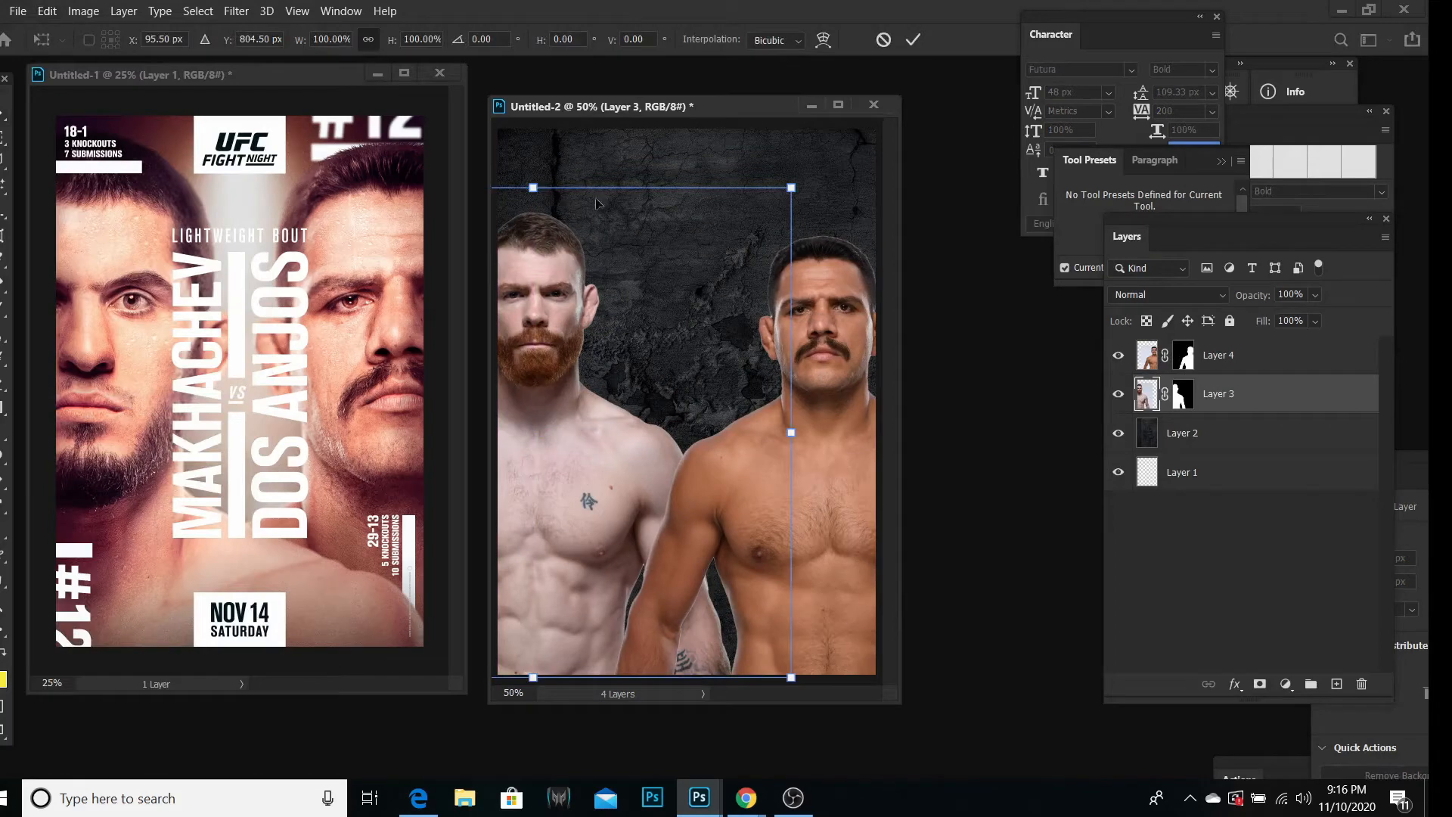
click(1233, 390)
click(1233, 360)
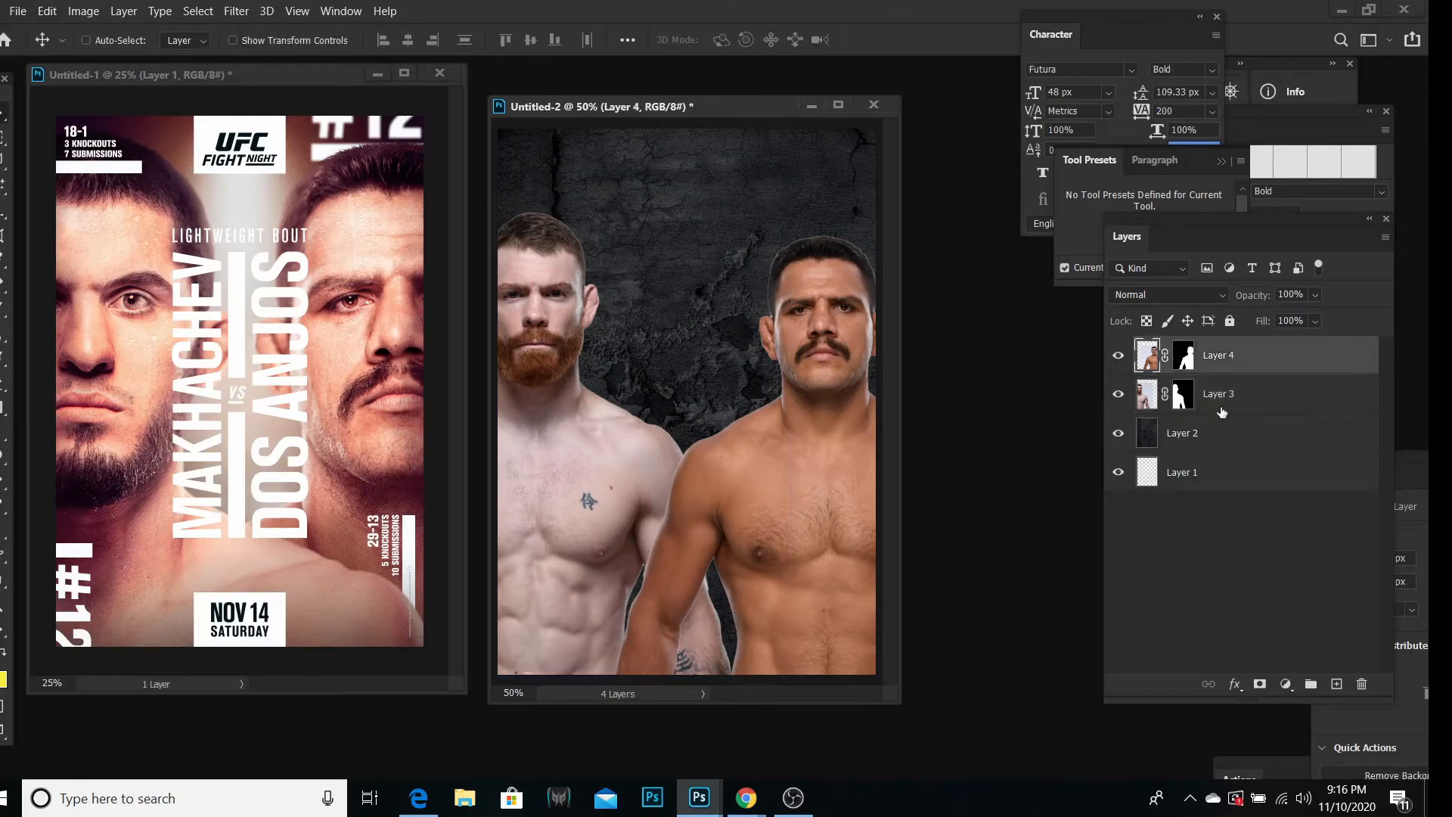
Step: Convert the fighter layers Layer 3 and Layer 4 to smart objects
click(1220, 399)
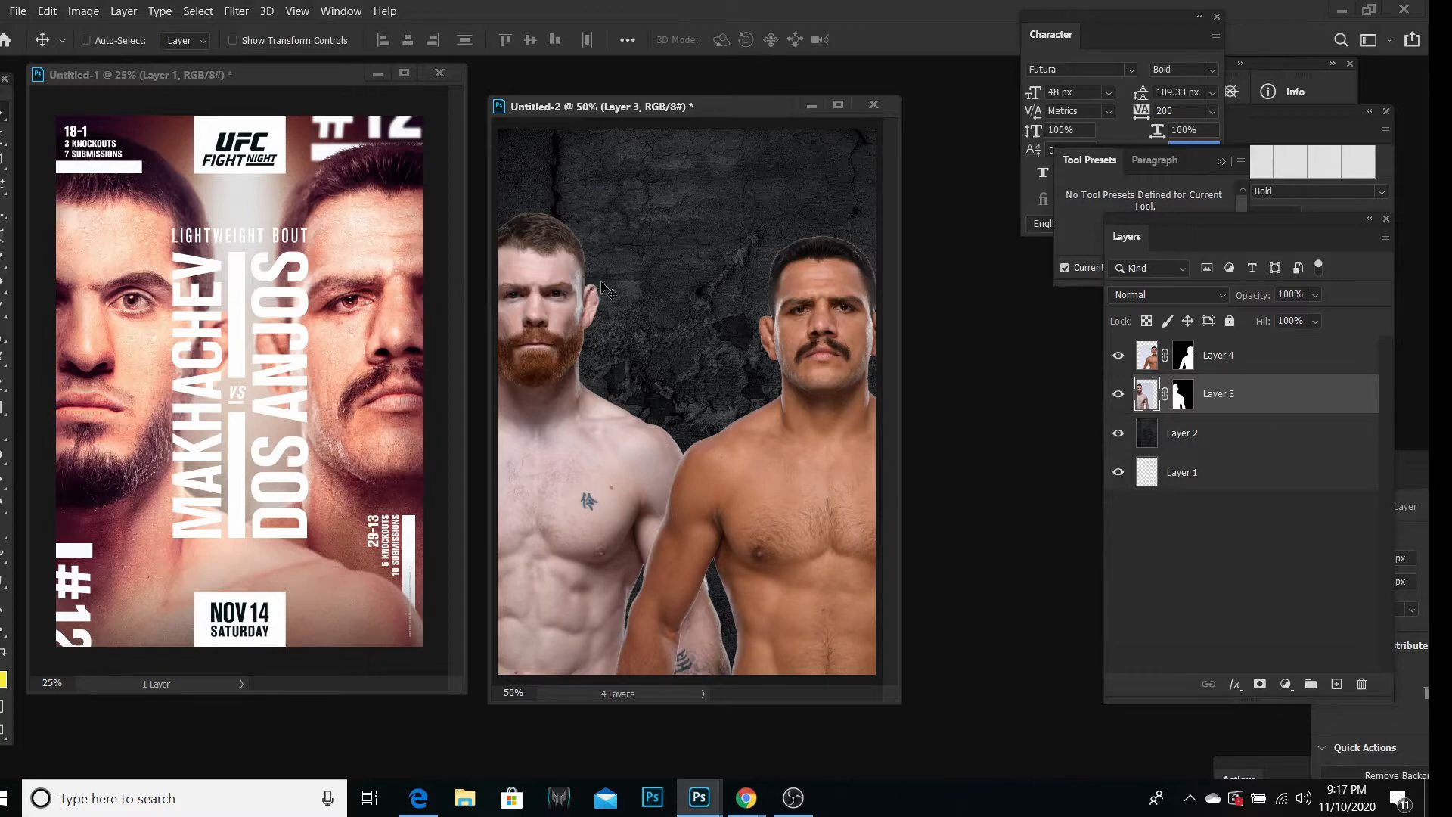
right_click(1219, 400)
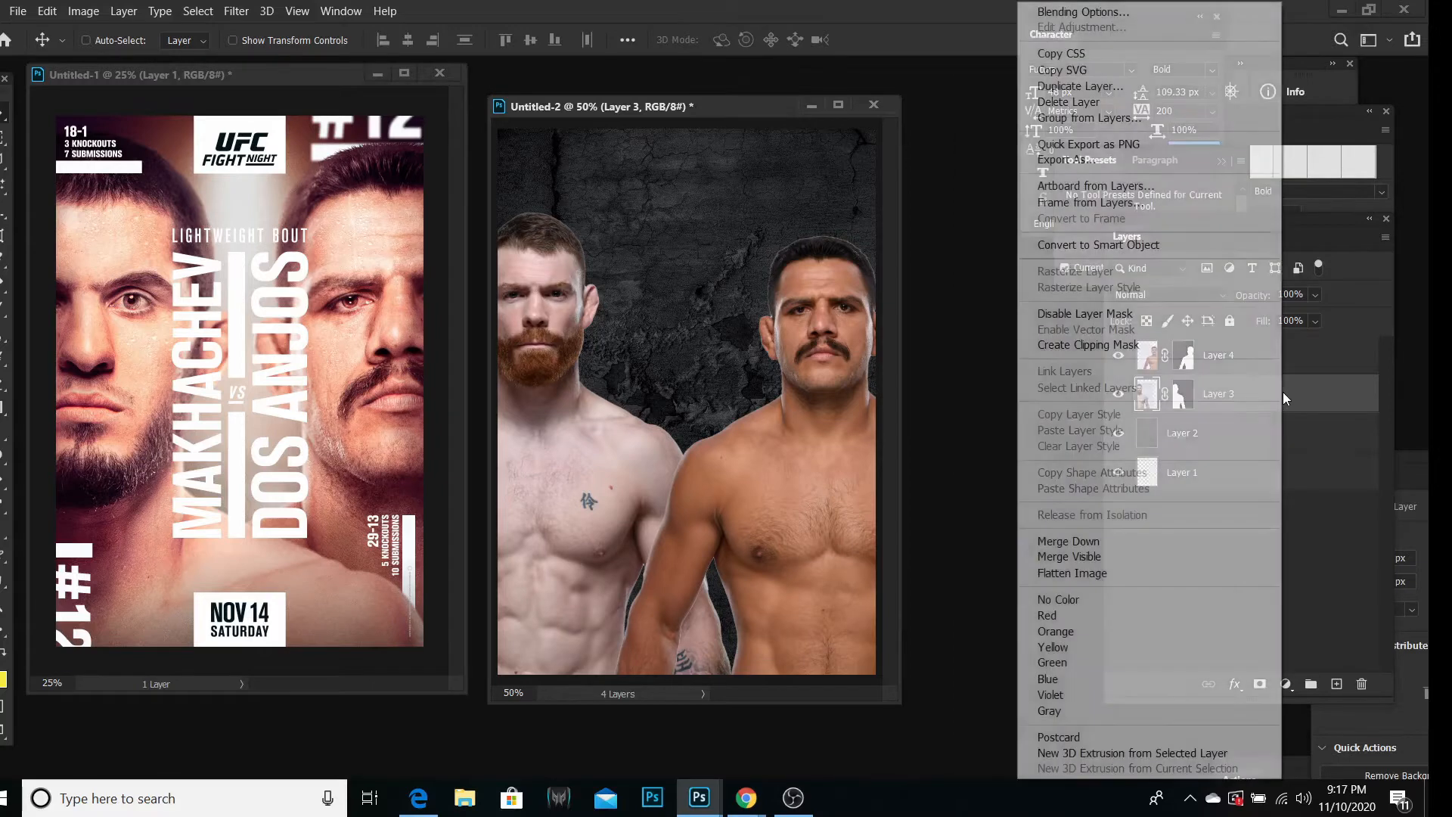
click(1089, 242)
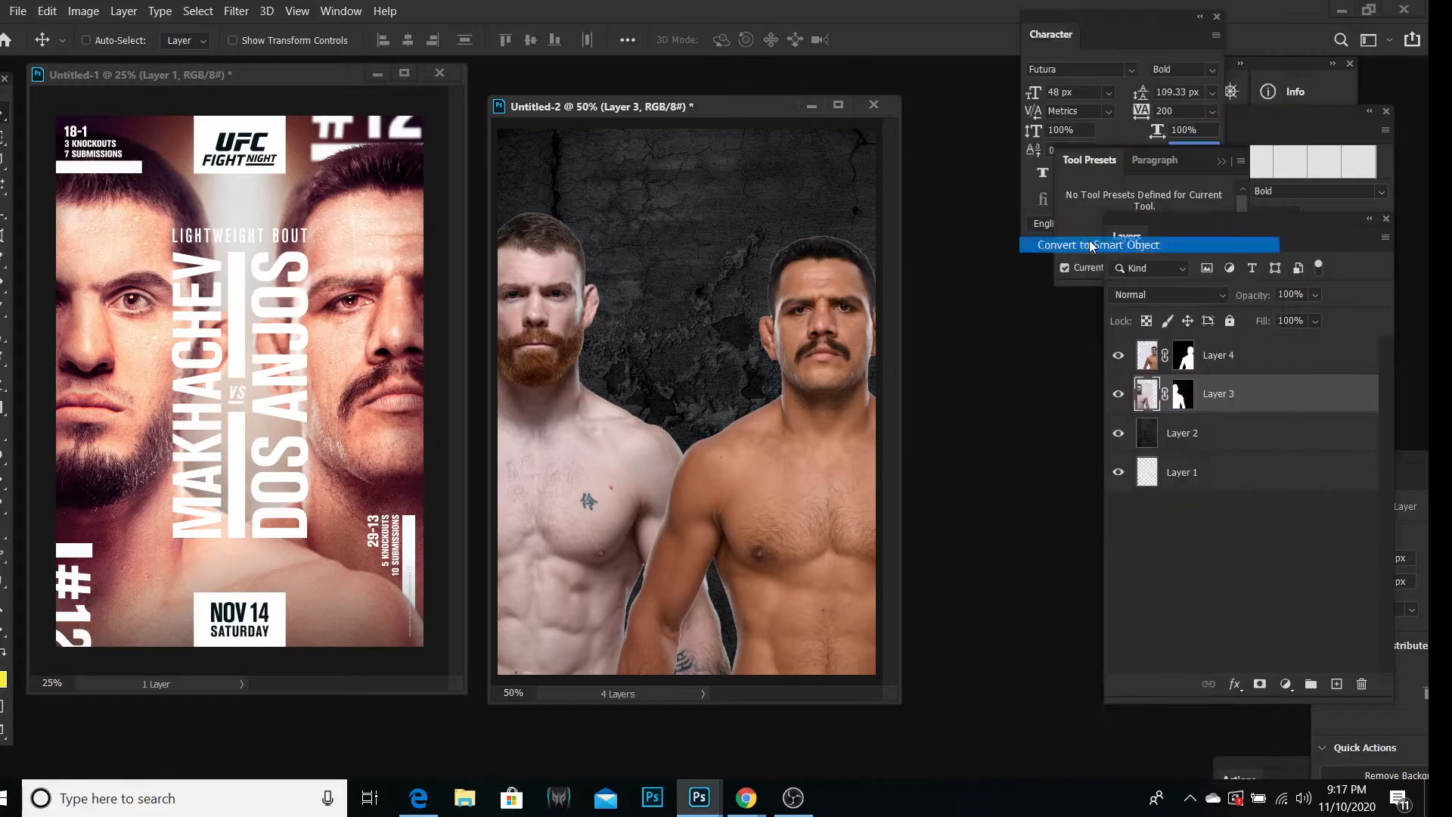
right_click(1229, 353)
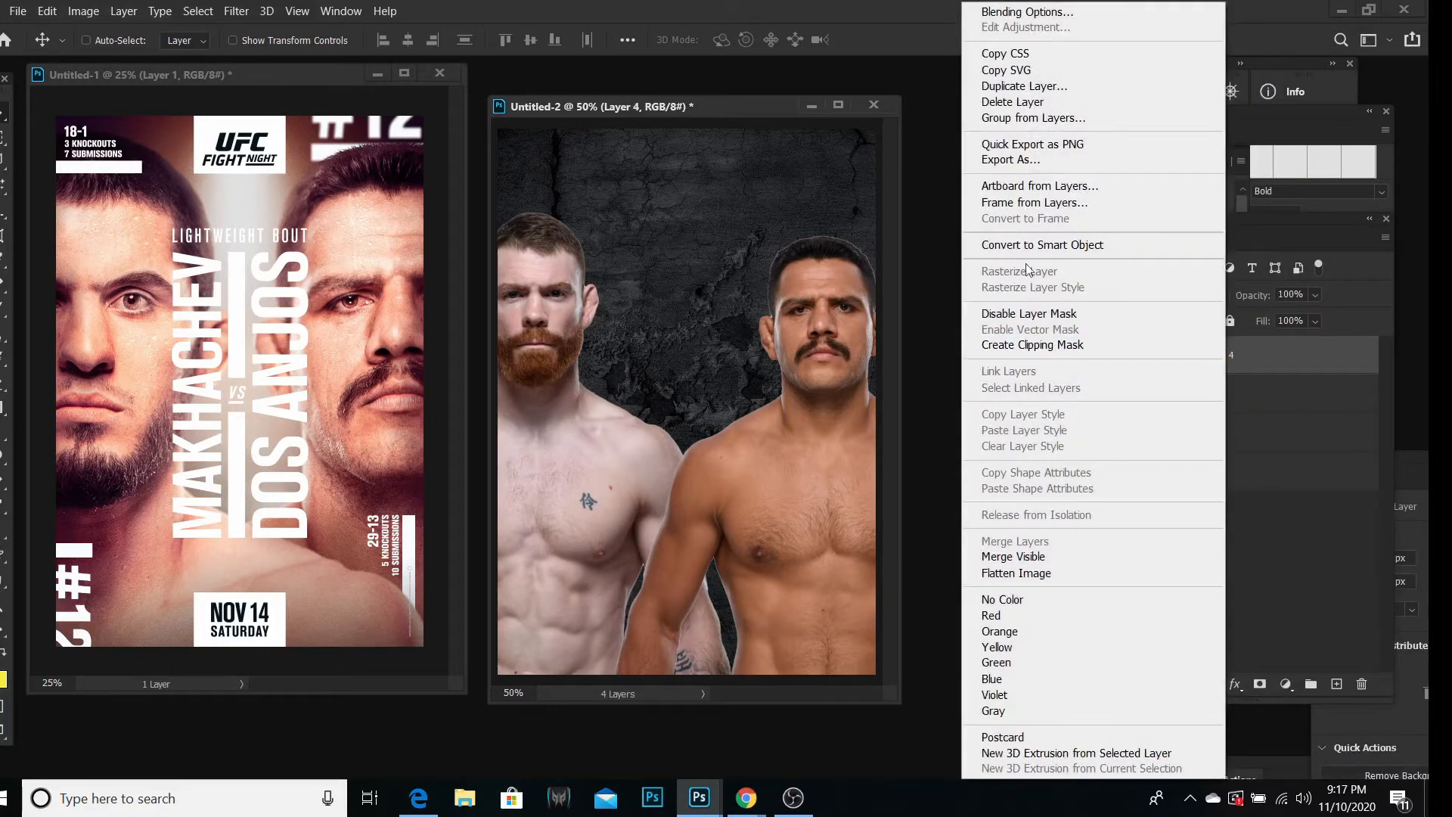
click(1036, 246)
Step: Scale the bearded fighter on Layer 3 to about 200% and reposition his head along the poster's left edge
click(1197, 403)
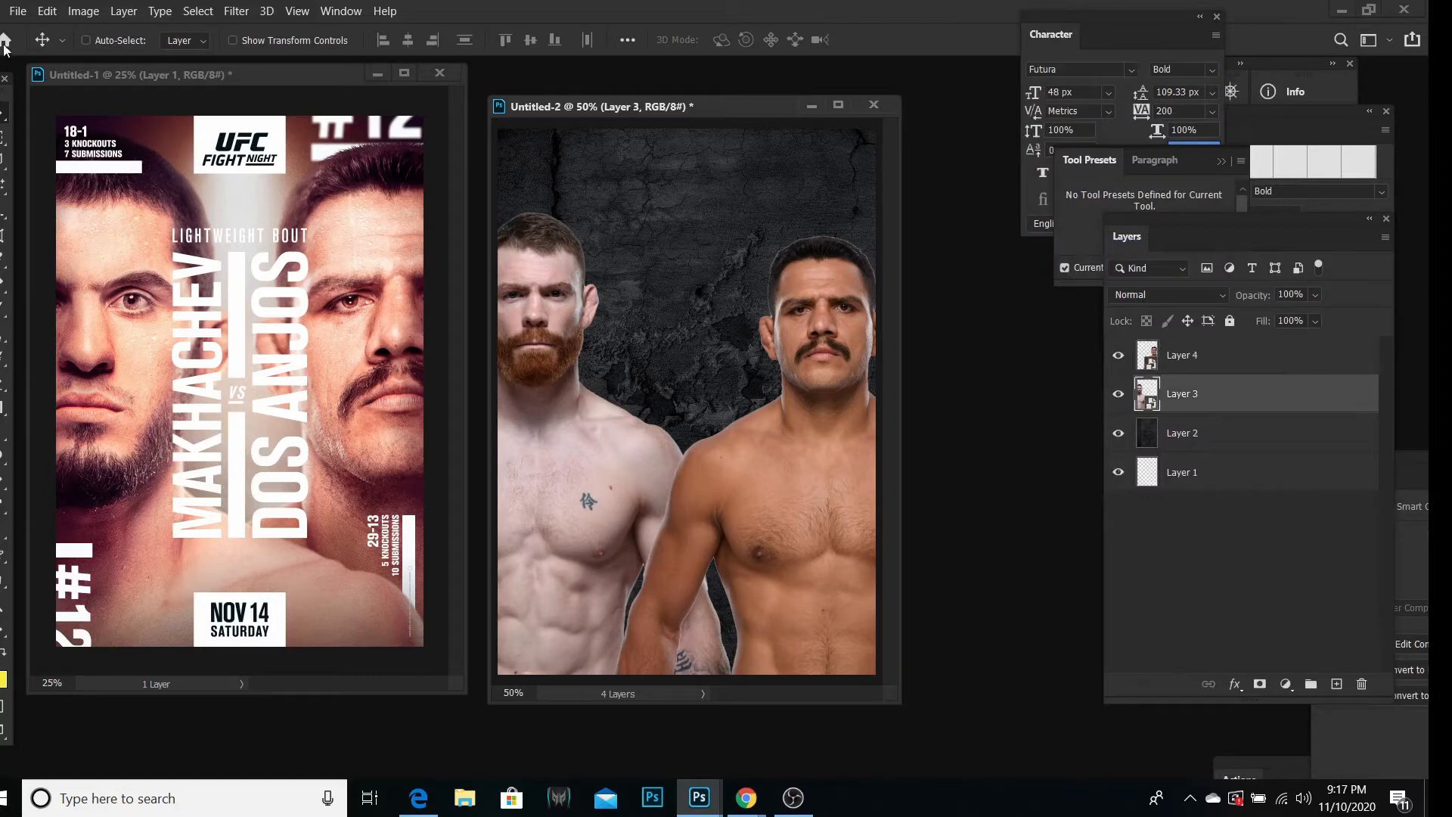
click(47, 10)
click(132, 401)
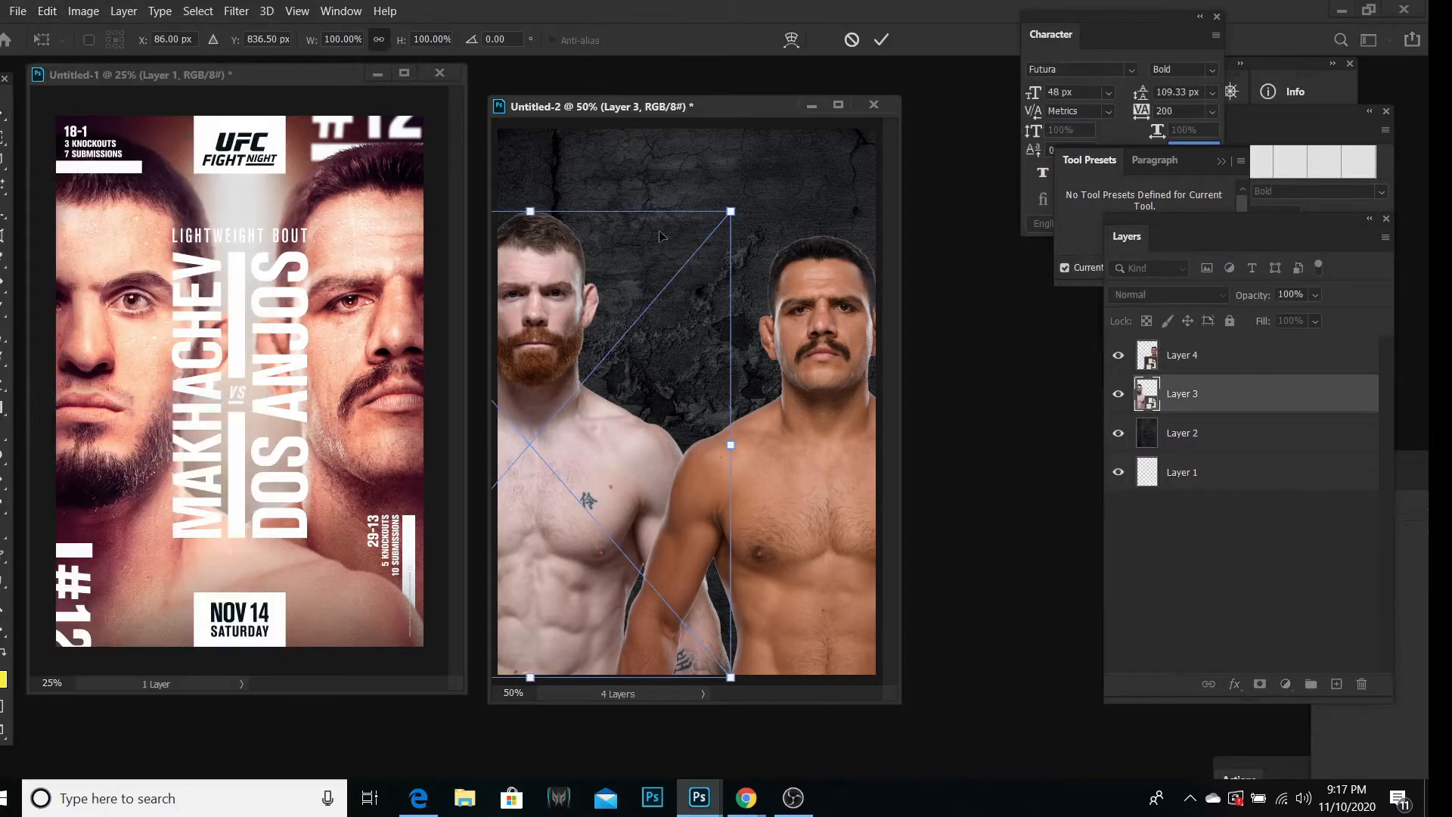
key(Return)
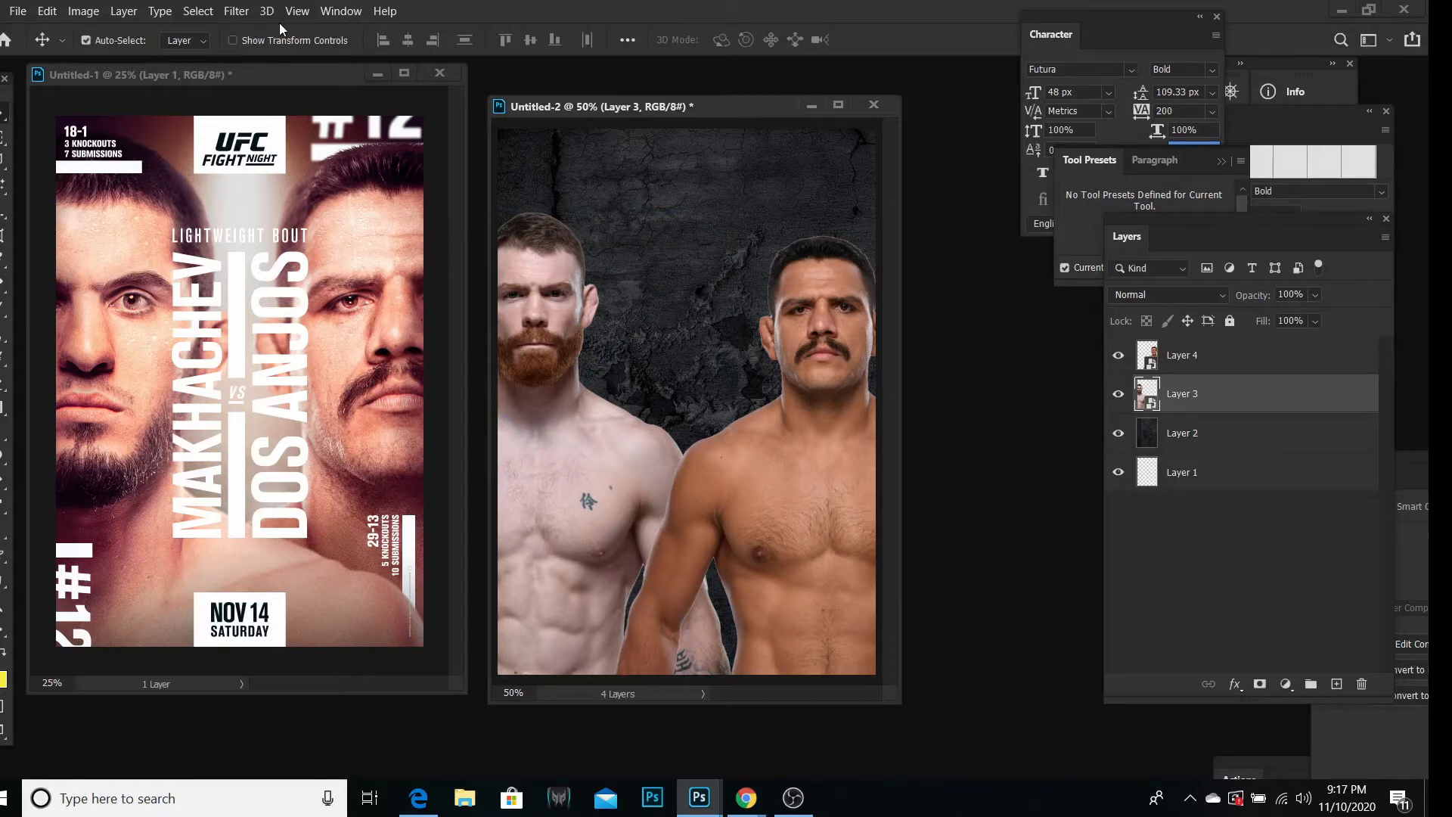
key(ctrl+t)
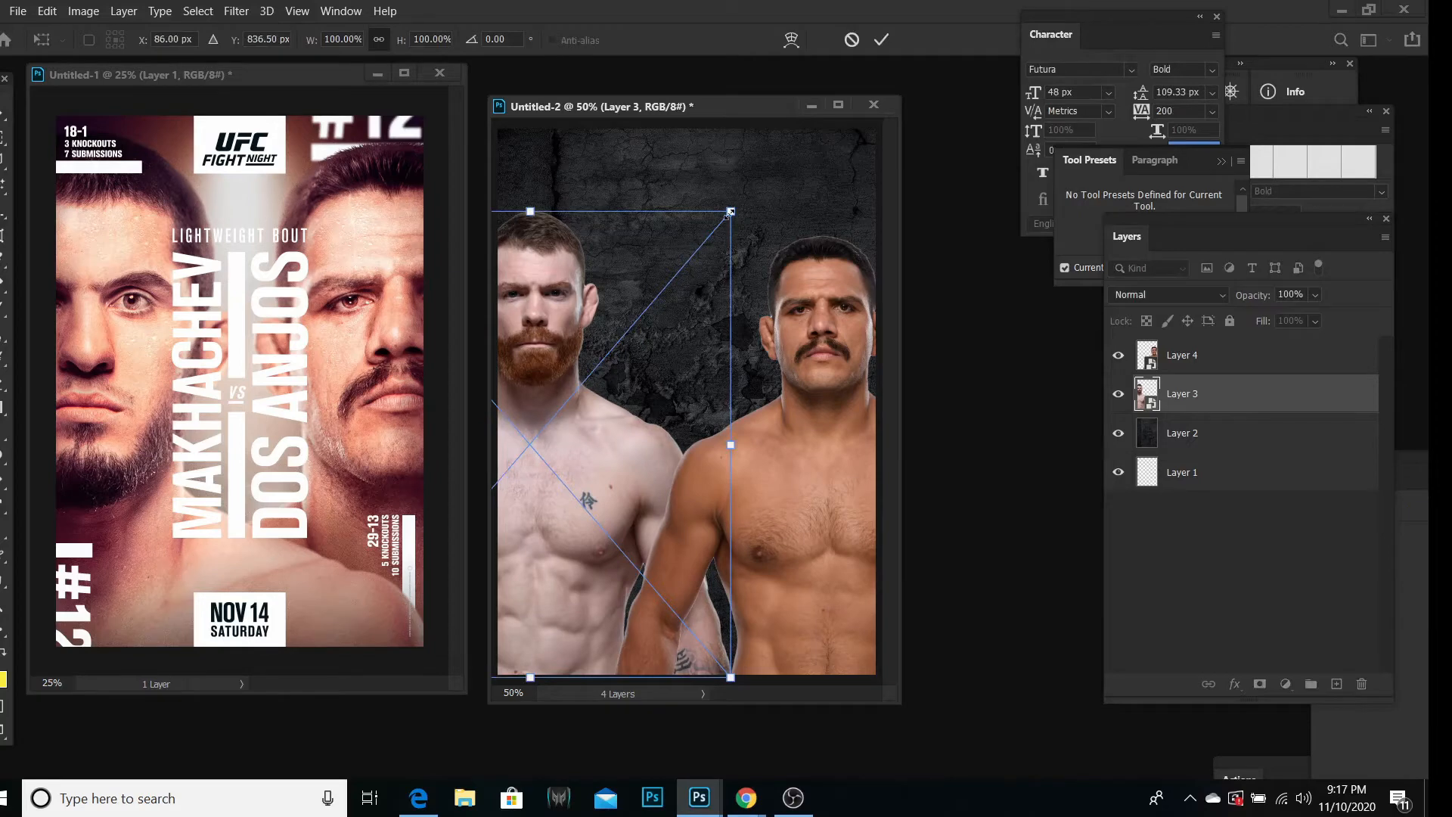
drag(730, 211, 1424, 4)
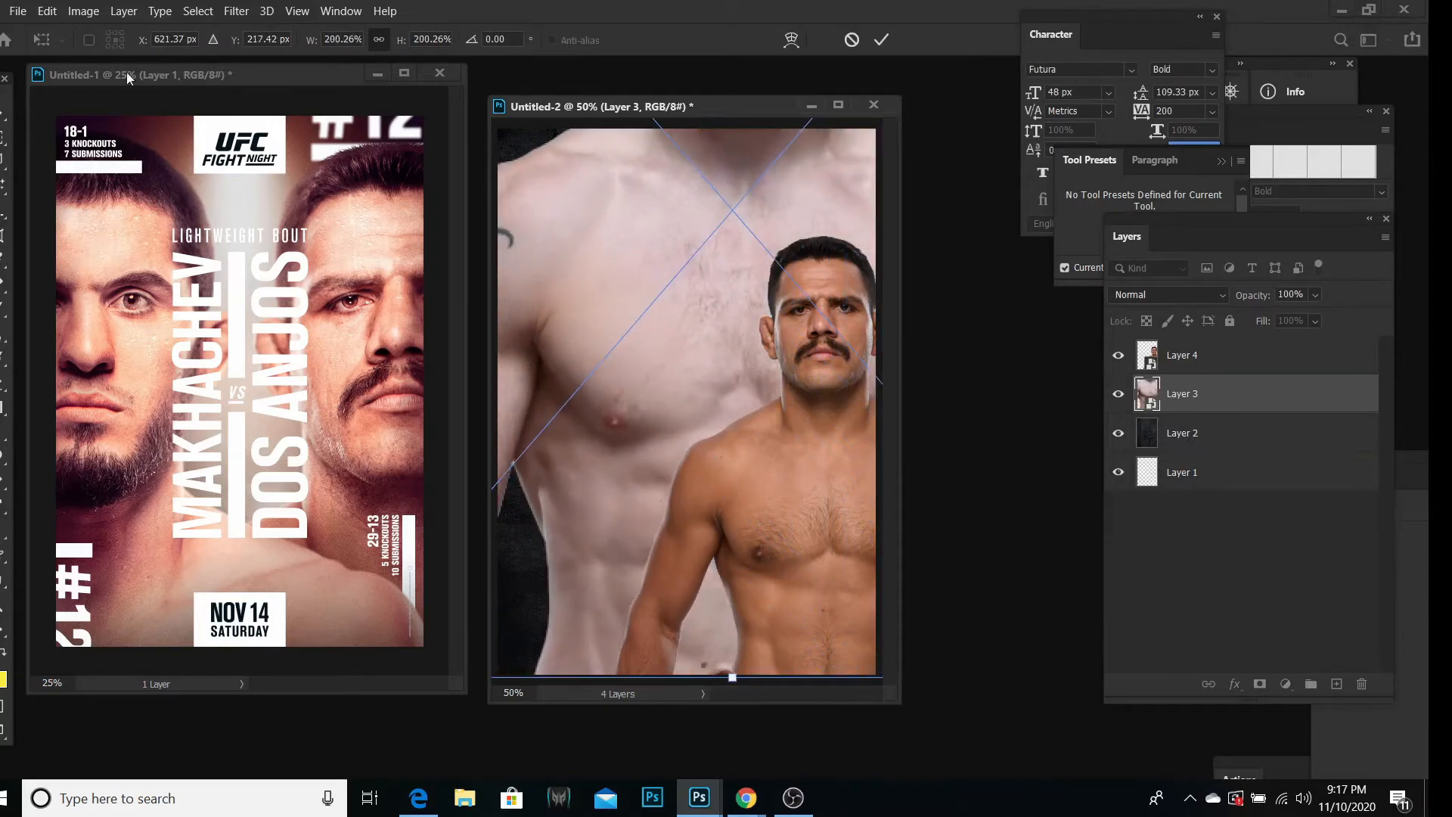
click(3, 114)
drag(696, 286, 531, 467)
drag(602, 221, 569, 387)
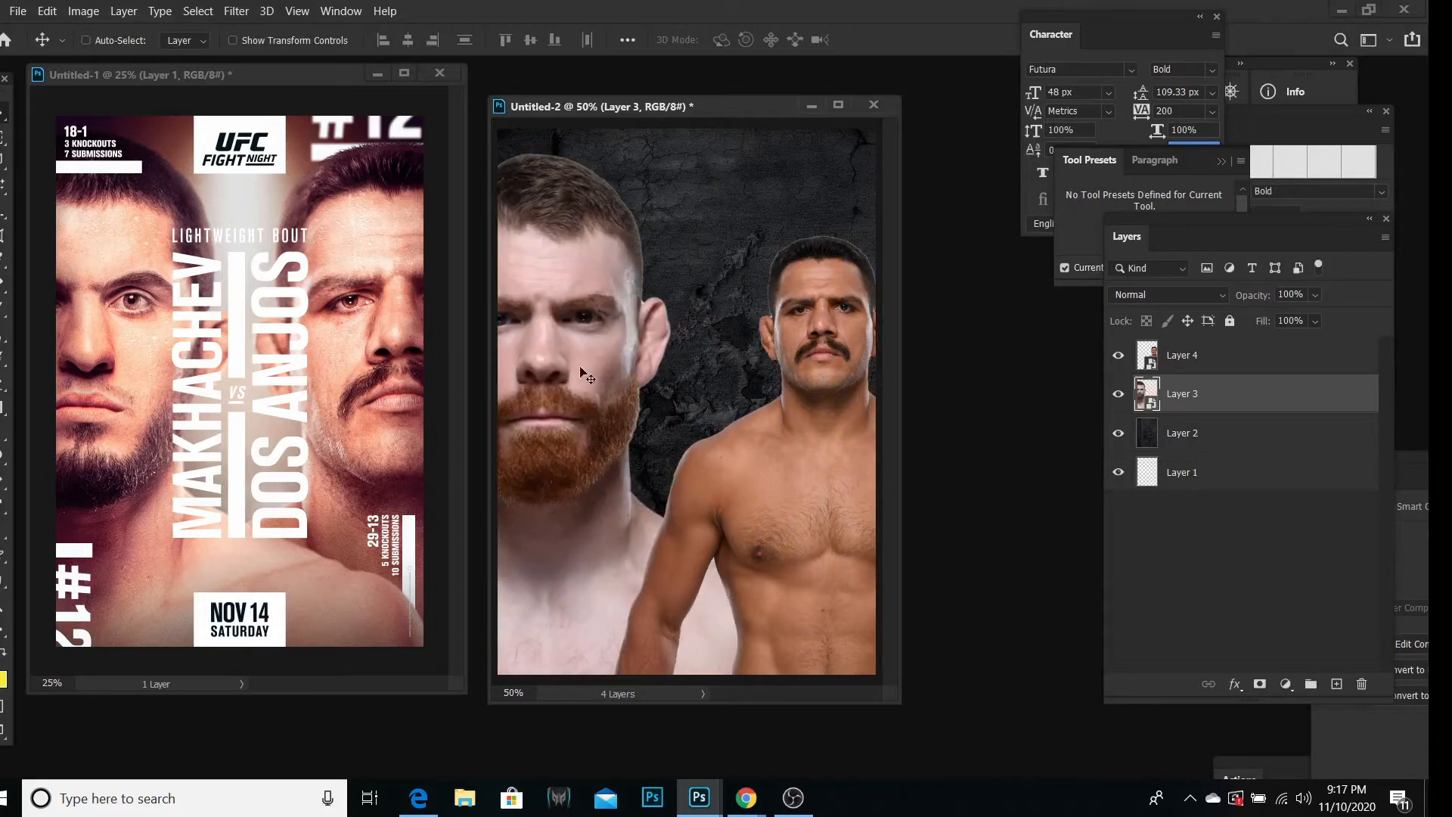
Step: Enlarge the bearded fighter on Layer 3 to about 222% and move him down until his hair meets the poster's top edge
click(50, 16)
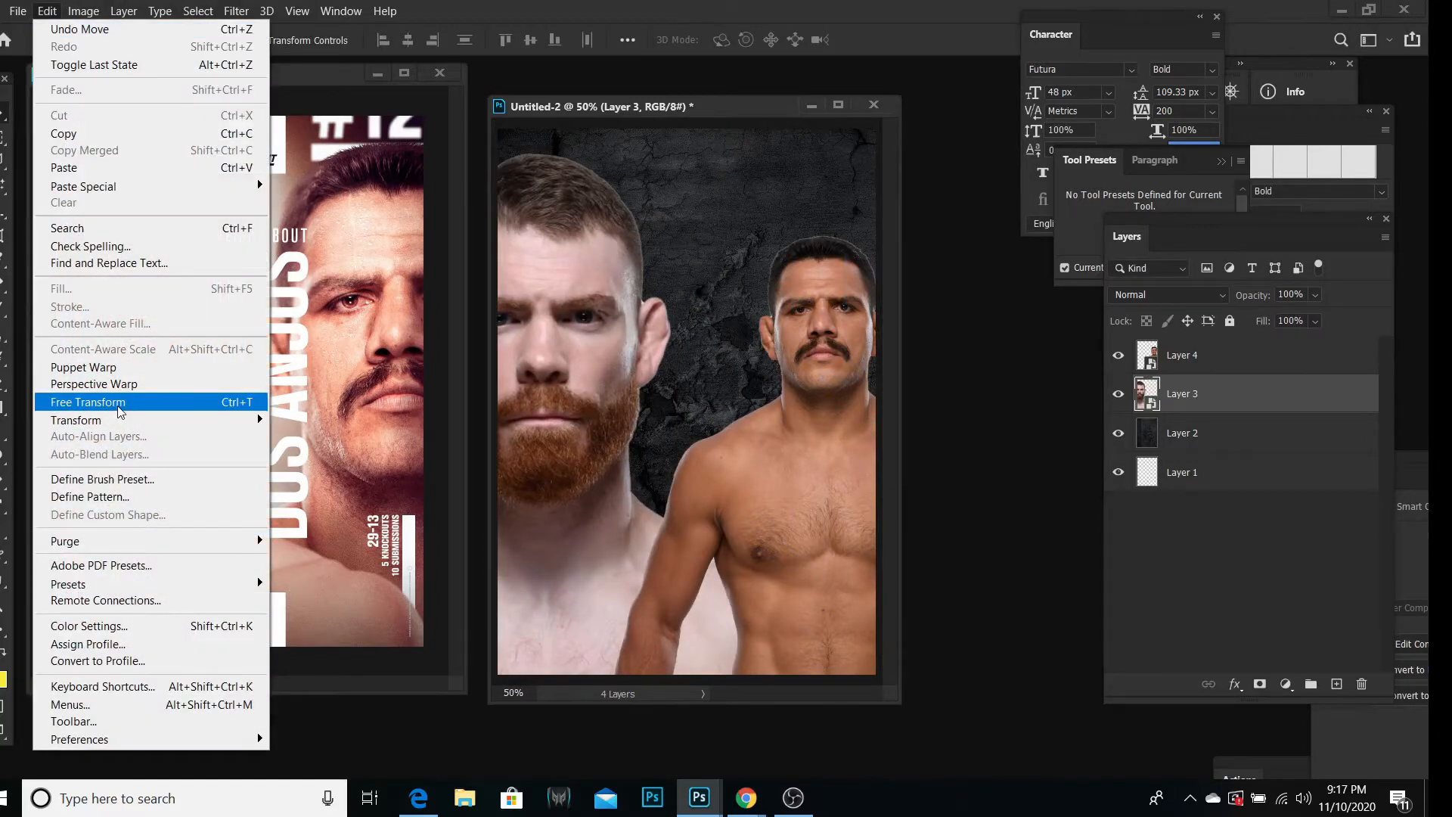
click(119, 411)
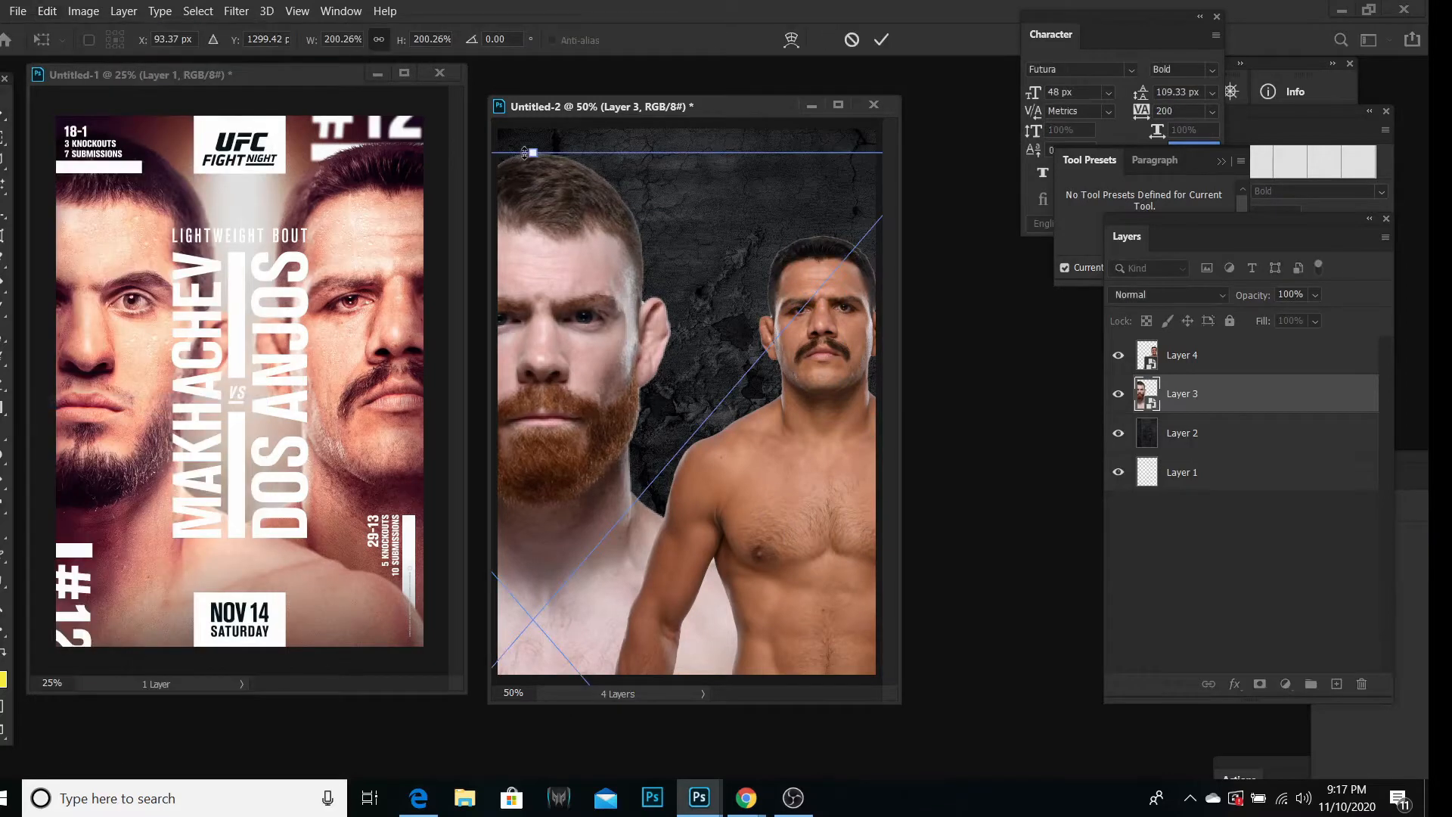
drag(524, 148, 527, 46)
click(4, 115)
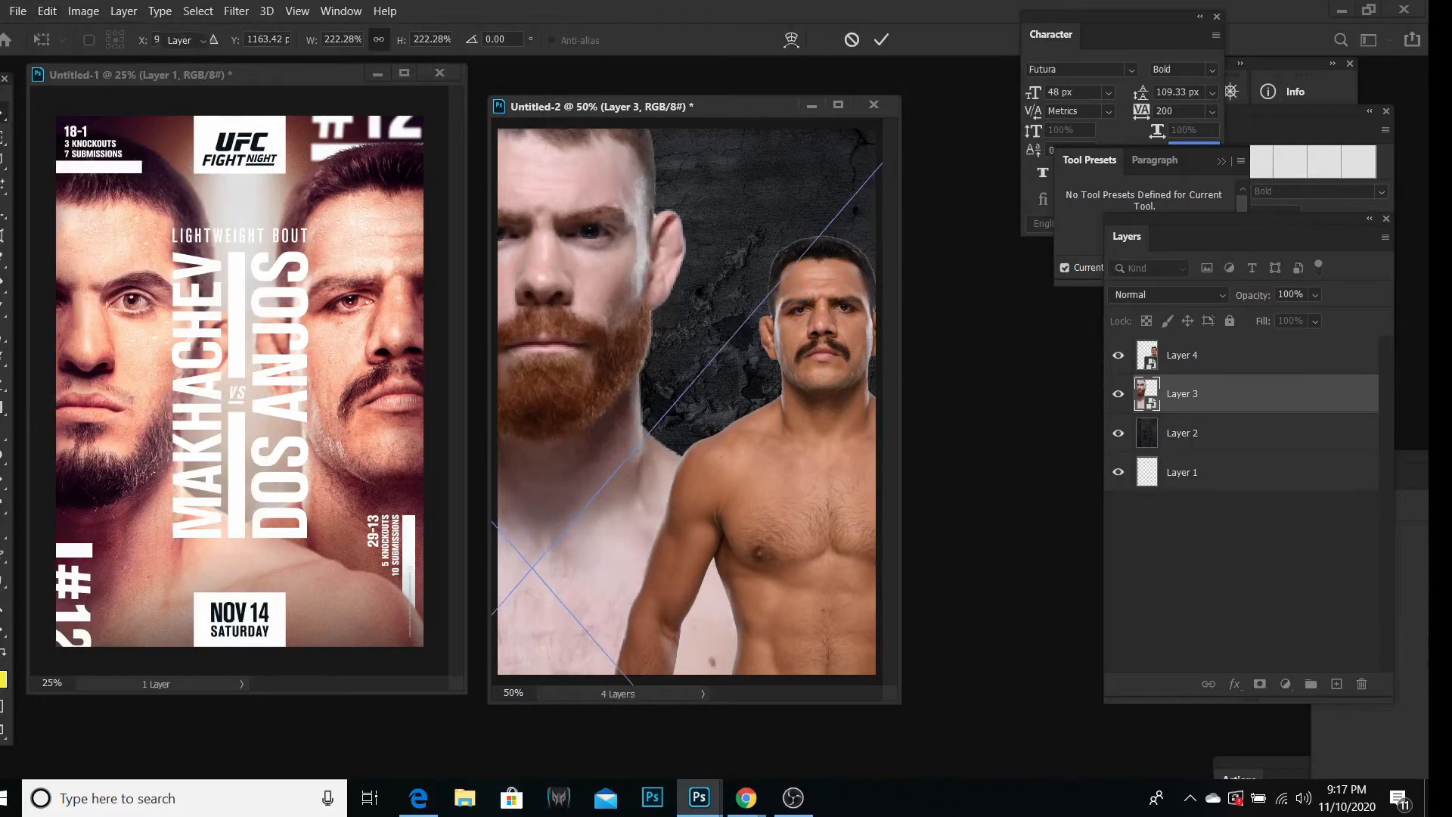
drag(543, 279, 531, 344)
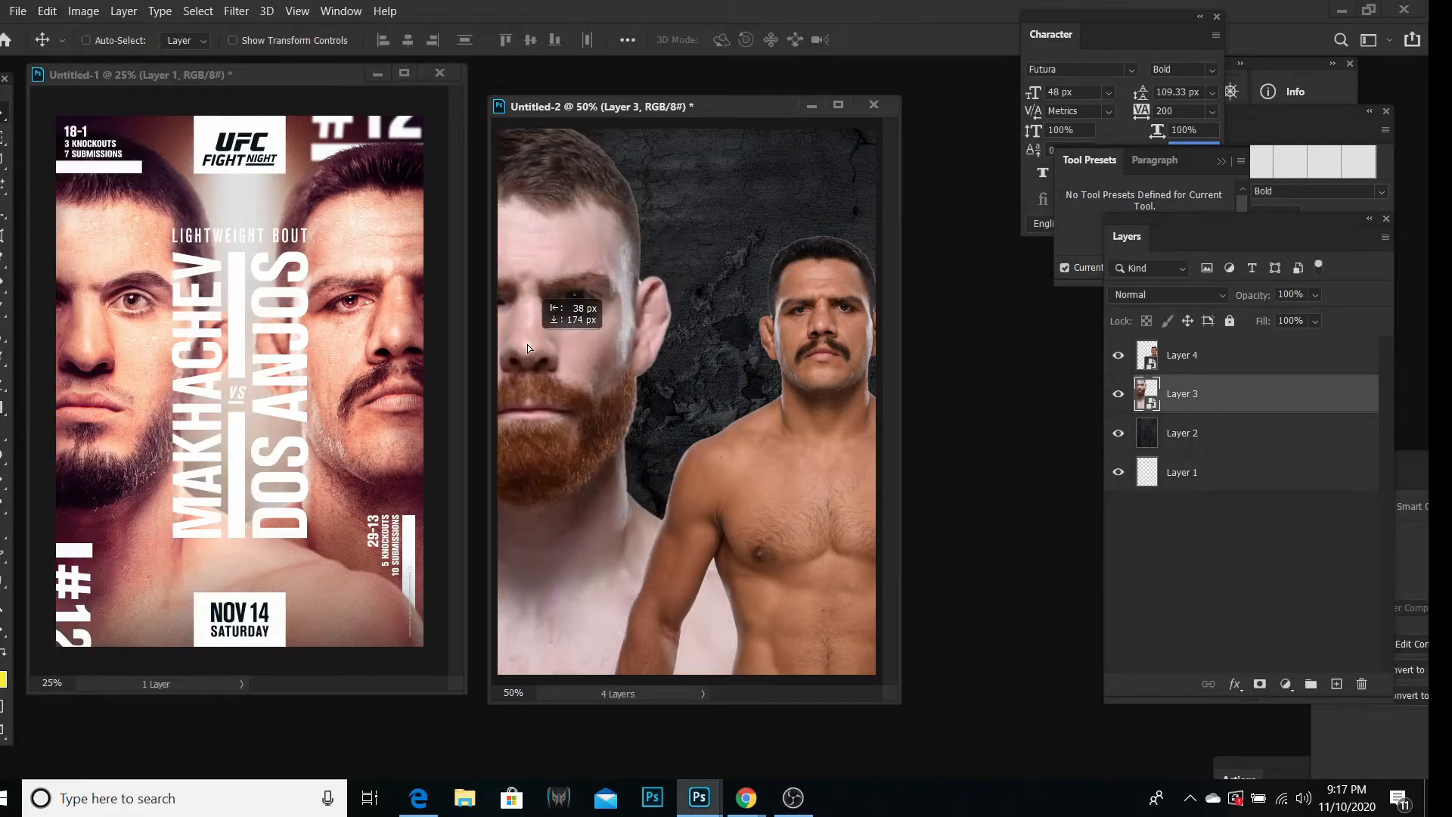
Step: Scale the moustached fighter on Layer 4 to about 185% and move him to the poster's lower right
click(1162, 364)
key(ctrl+t)
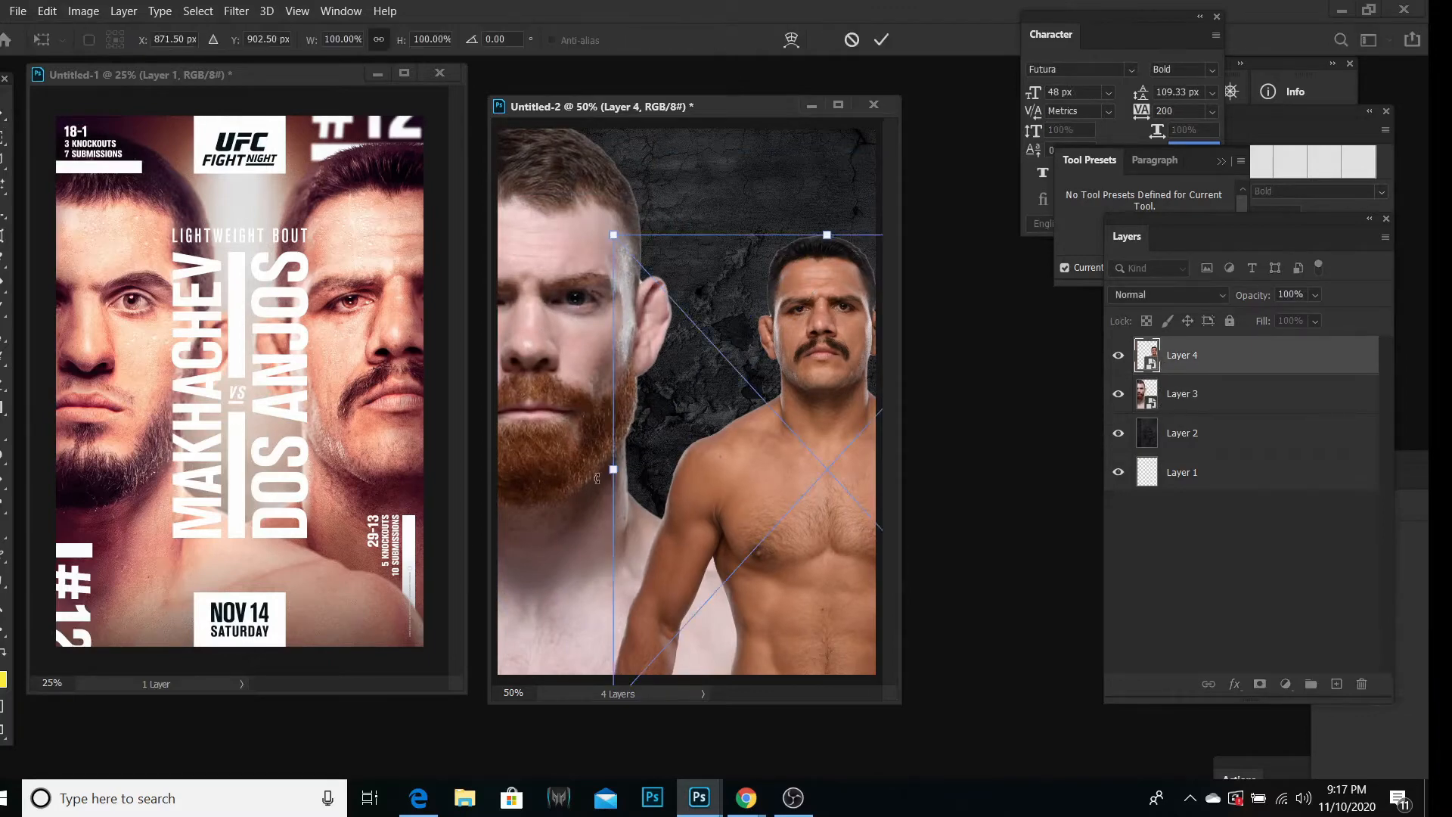
drag(609, 475, 257, 444)
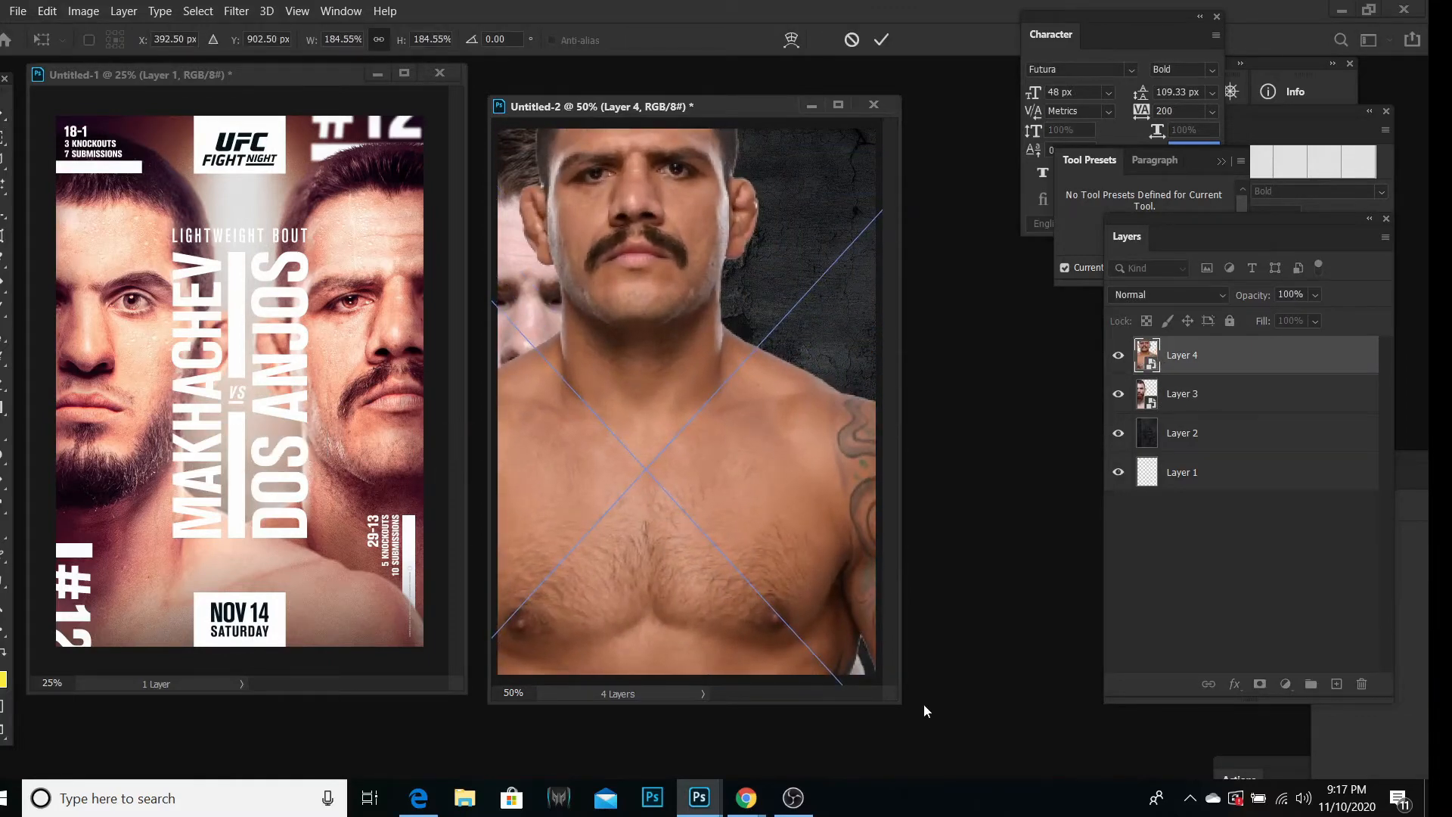
drag(893, 699, 1082, 775)
key(Return)
drag(715, 283, 770, 511)
drag(750, 464, 821, 492)
Step: Enlarge the Layer 4 fighter to about 251% and move him down so his whole head fits on the poster
click(47, 12)
click(88, 401)
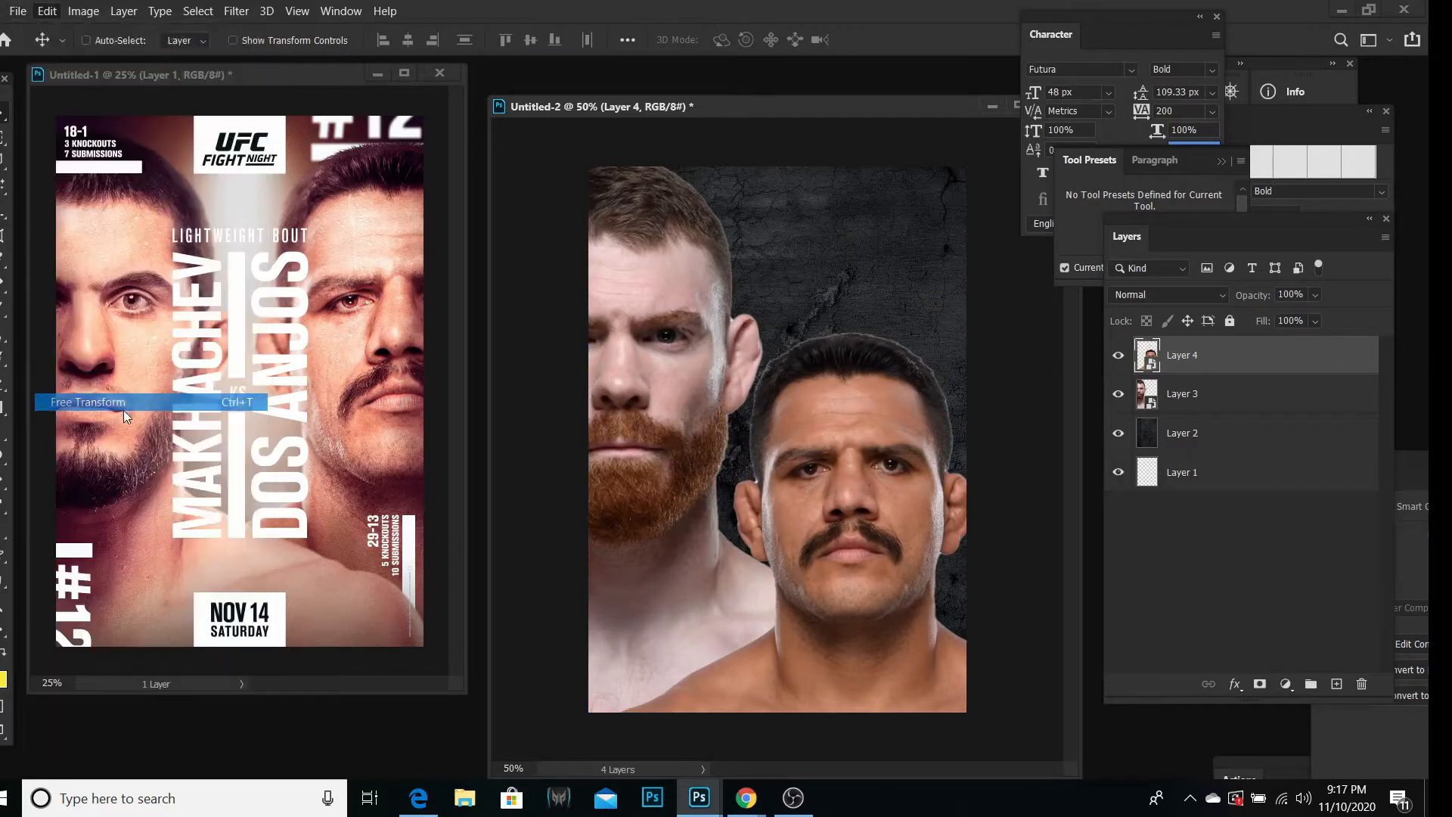
drag(868, 327, 817, 14)
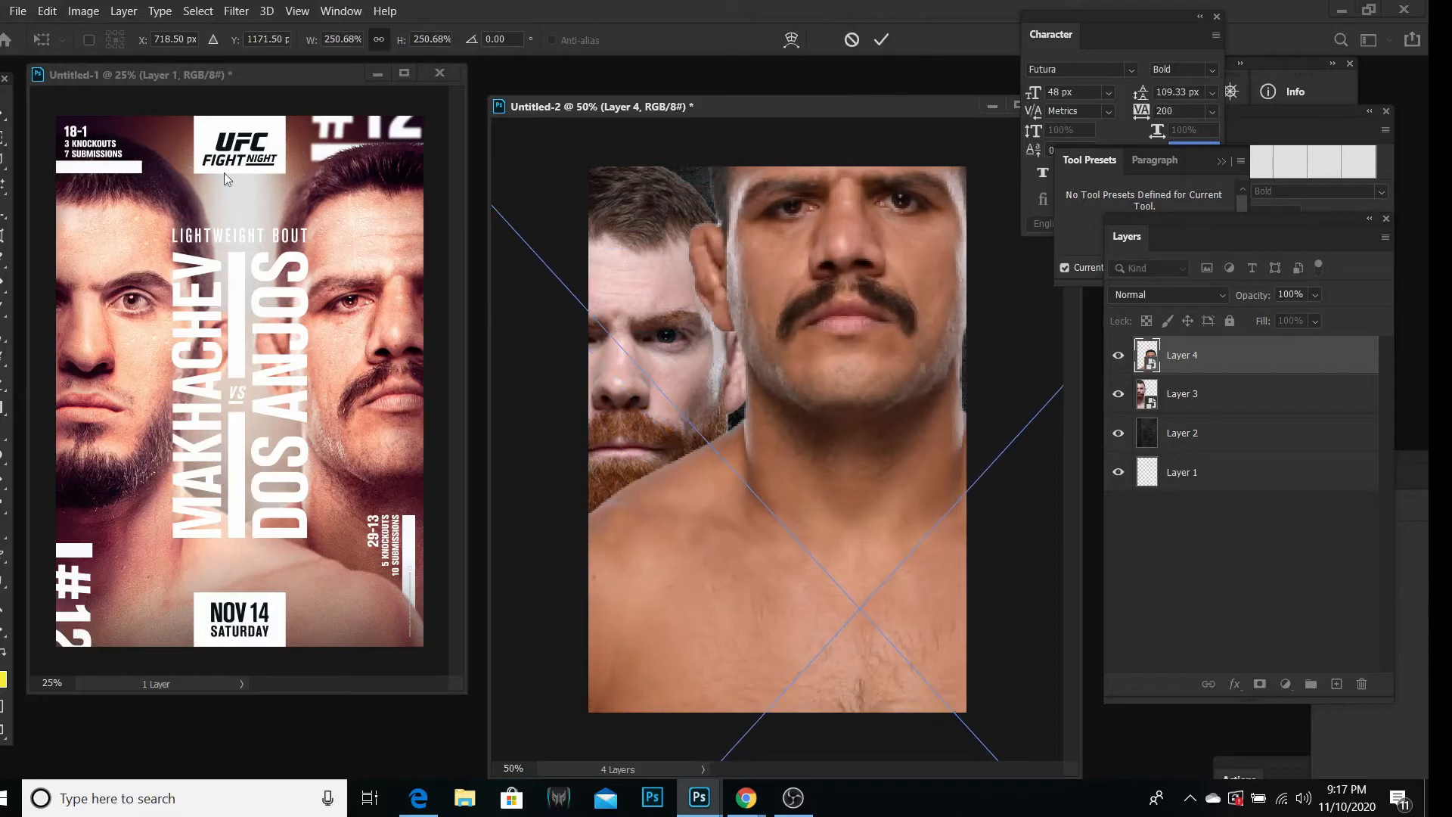
key(Return)
drag(826, 281, 834, 425)
Step: Scale the Layer 4 fighter down slightly and move him up and right, with his hair at the poster's top edge
click(42, 11)
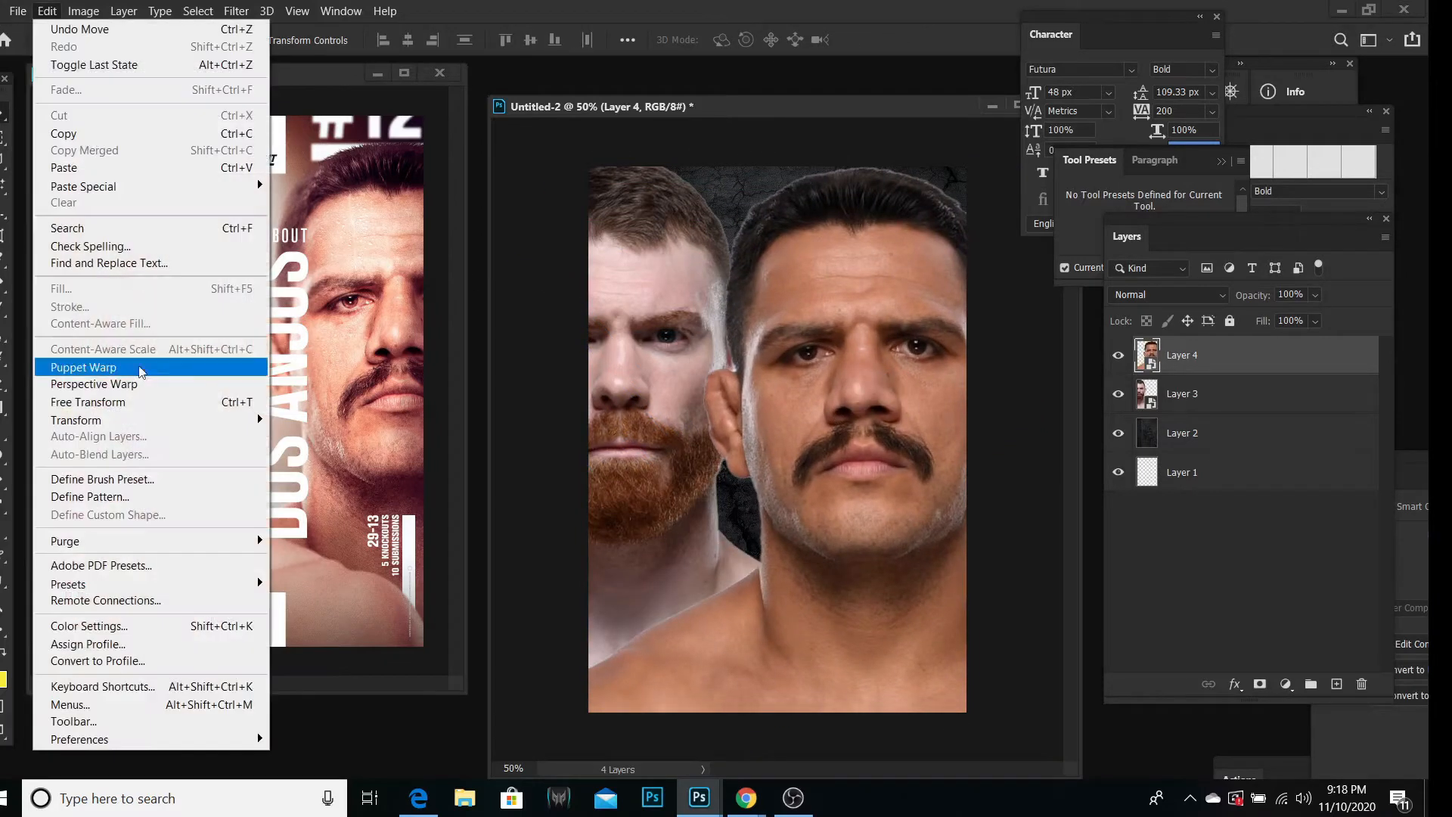
click(83, 401)
drag(866, 164, 862, 242)
key(Return)
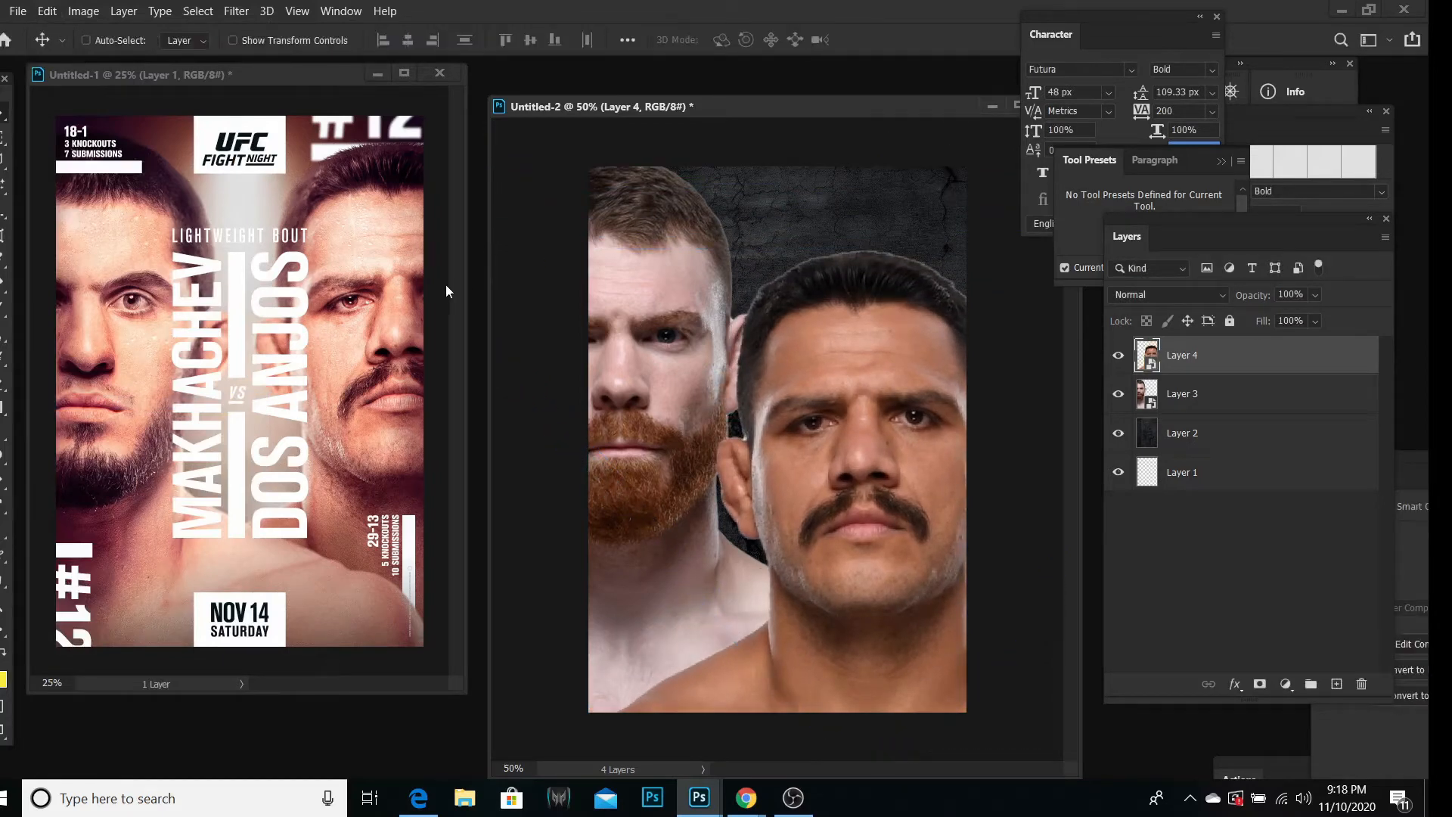
drag(807, 517, 886, 434)
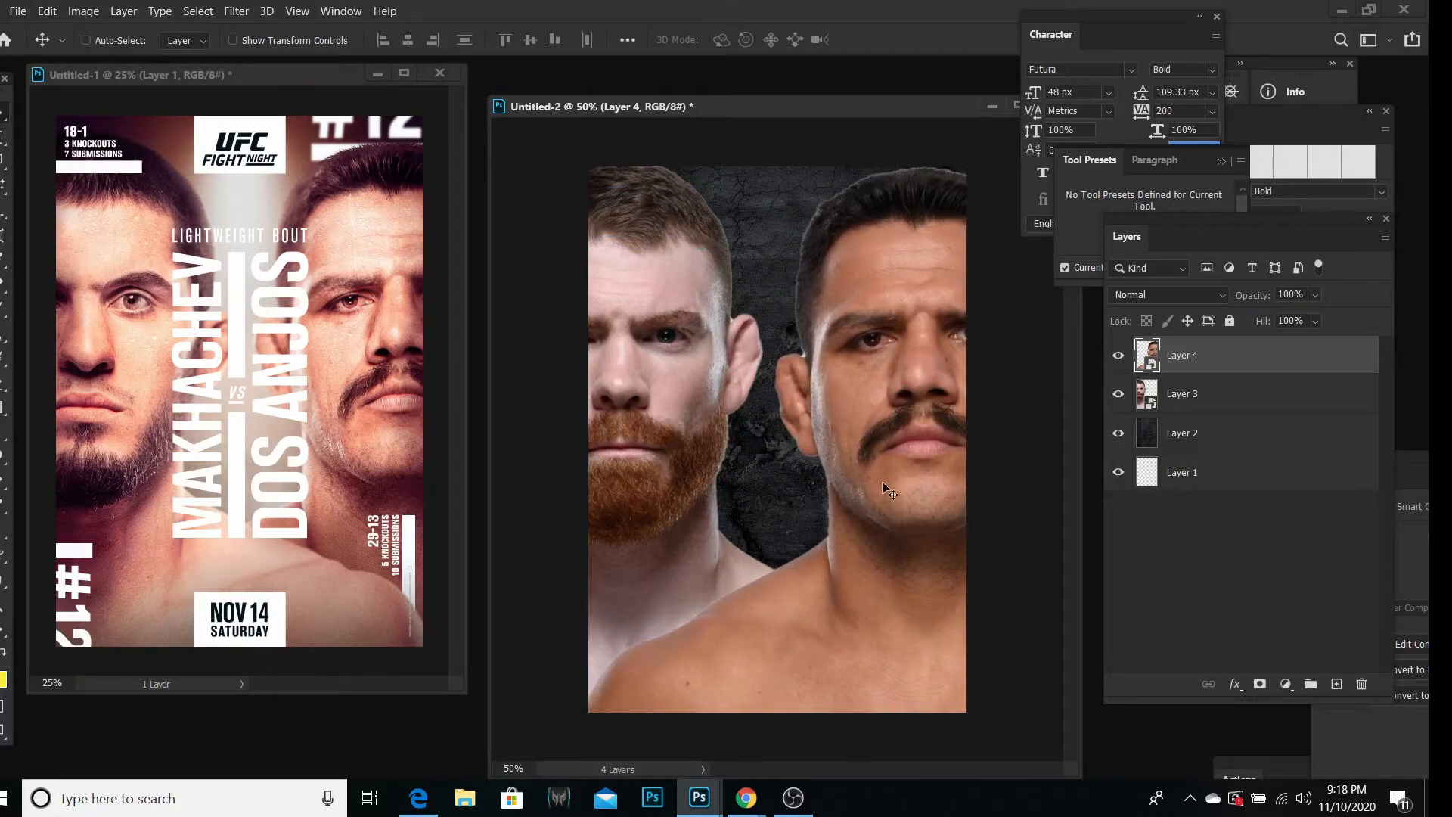
drag(915, 484, 879, 475)
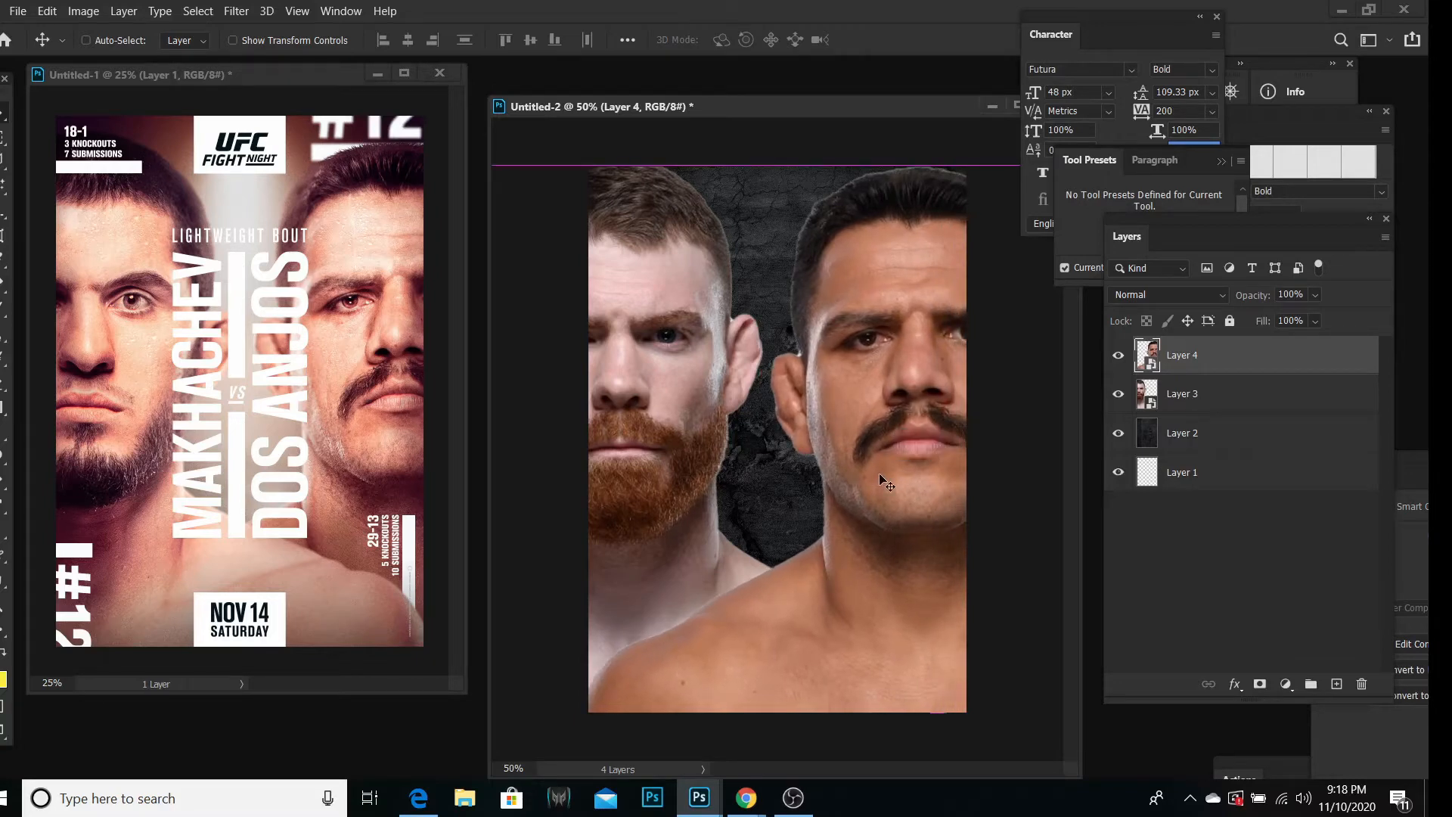
Step: Nudge the bearded fighter on Layer 3 slightly right toward the other fighter and shrink the document window around the poster
click(1126, 405)
drag(620, 422, 638, 416)
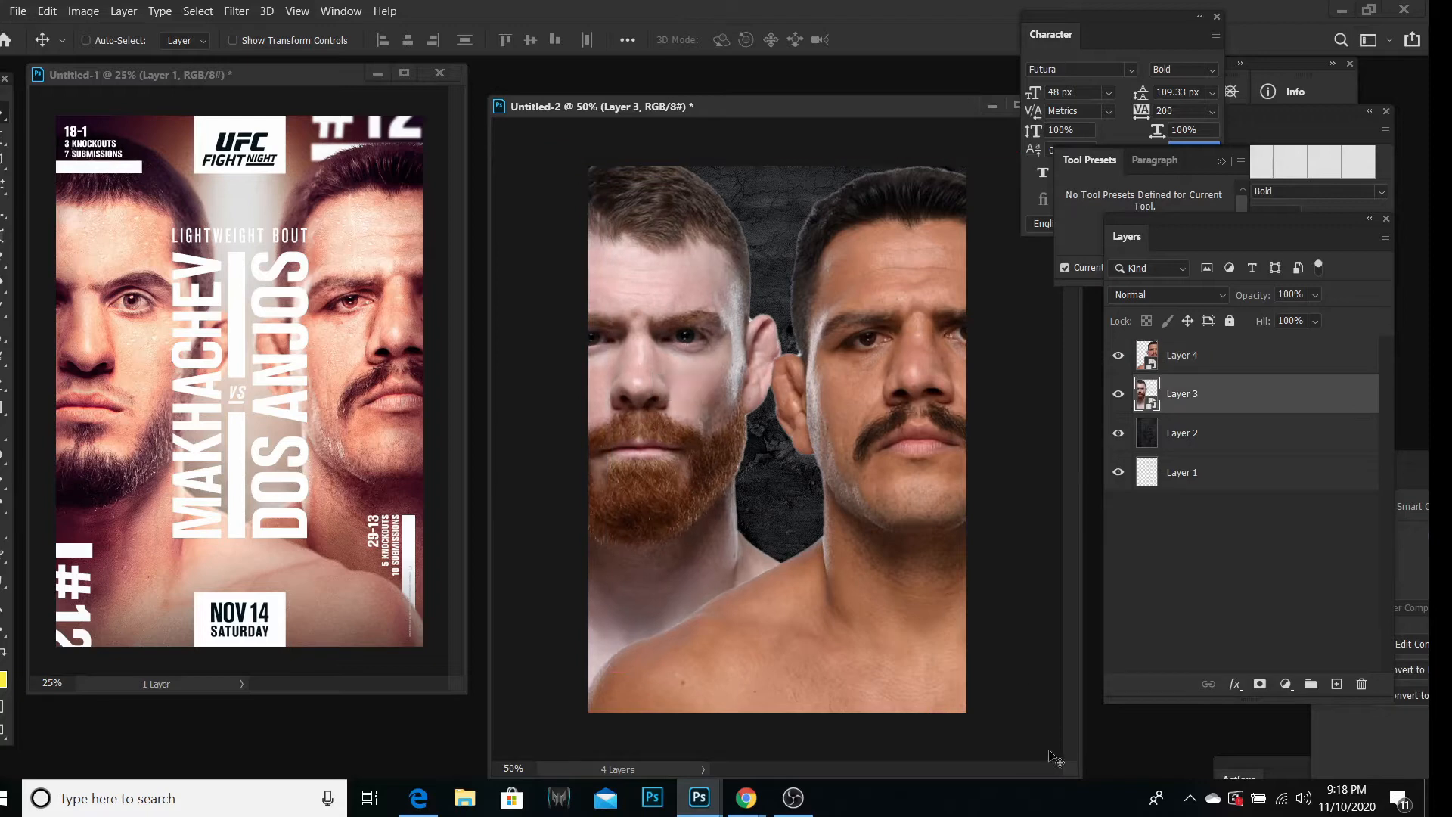
drag(1079, 777, 980, 728)
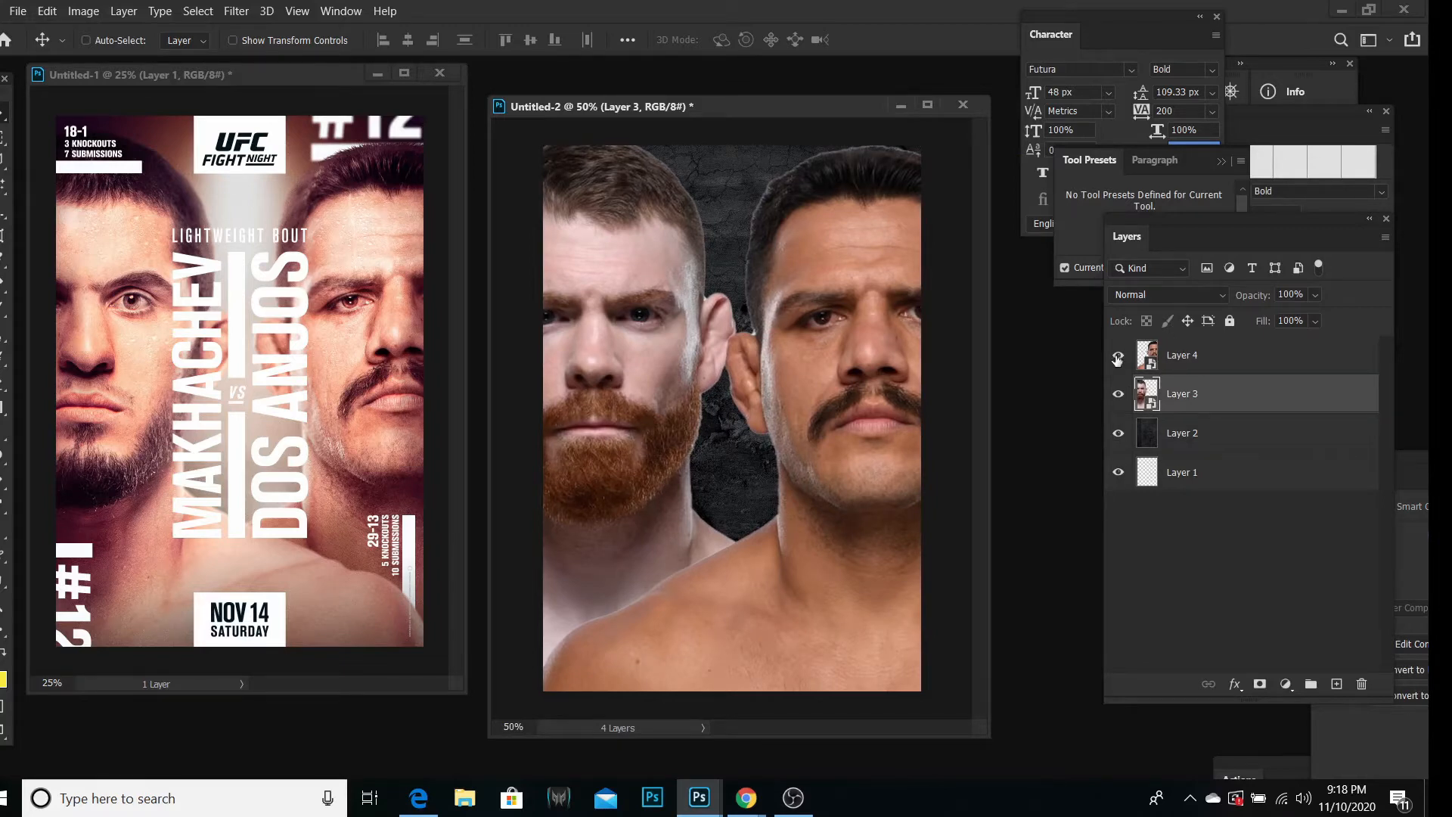
Step: Hide Layer 4 and add a layer mask to Layer 3
click(1118, 356)
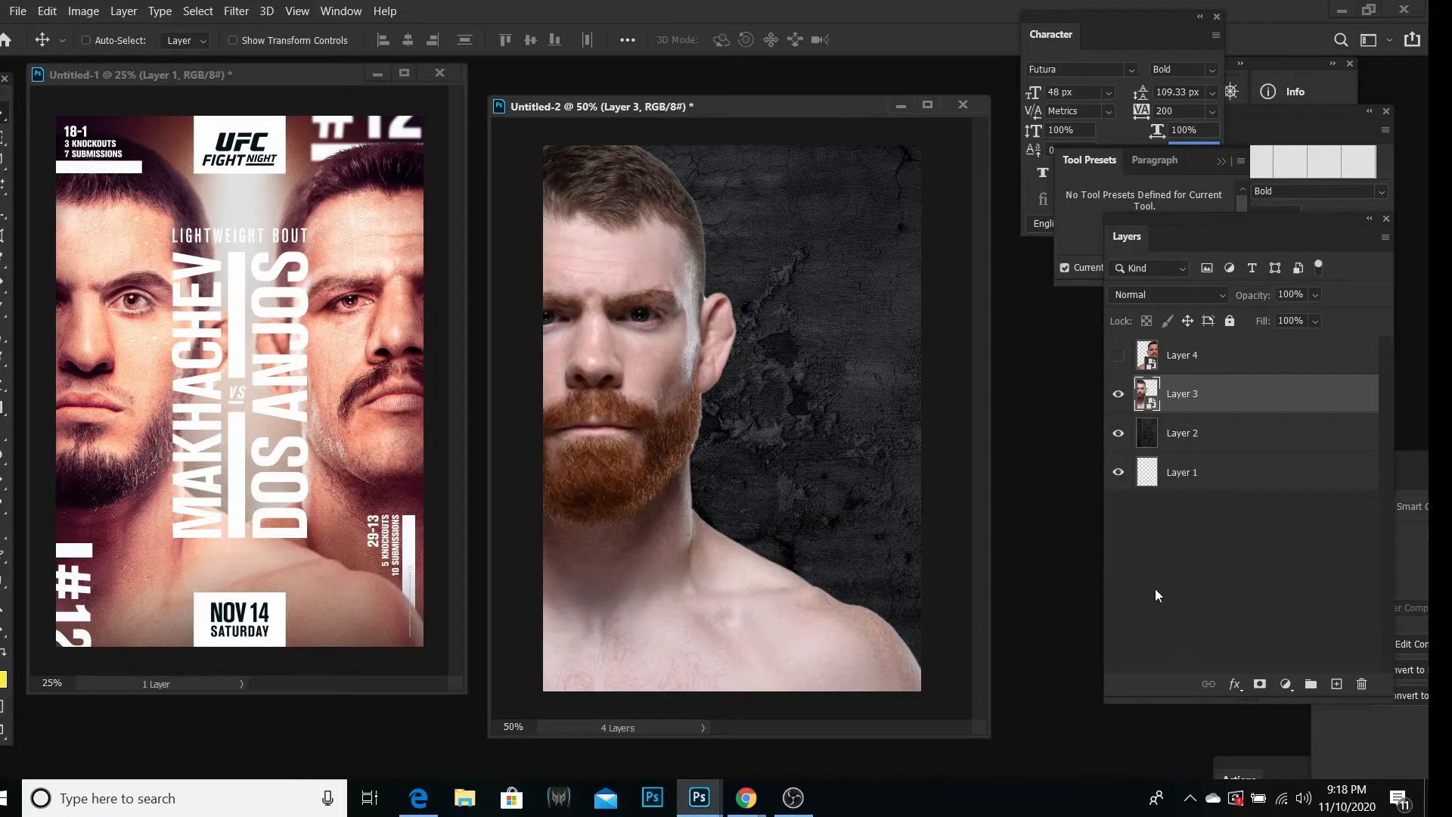
click(1261, 684)
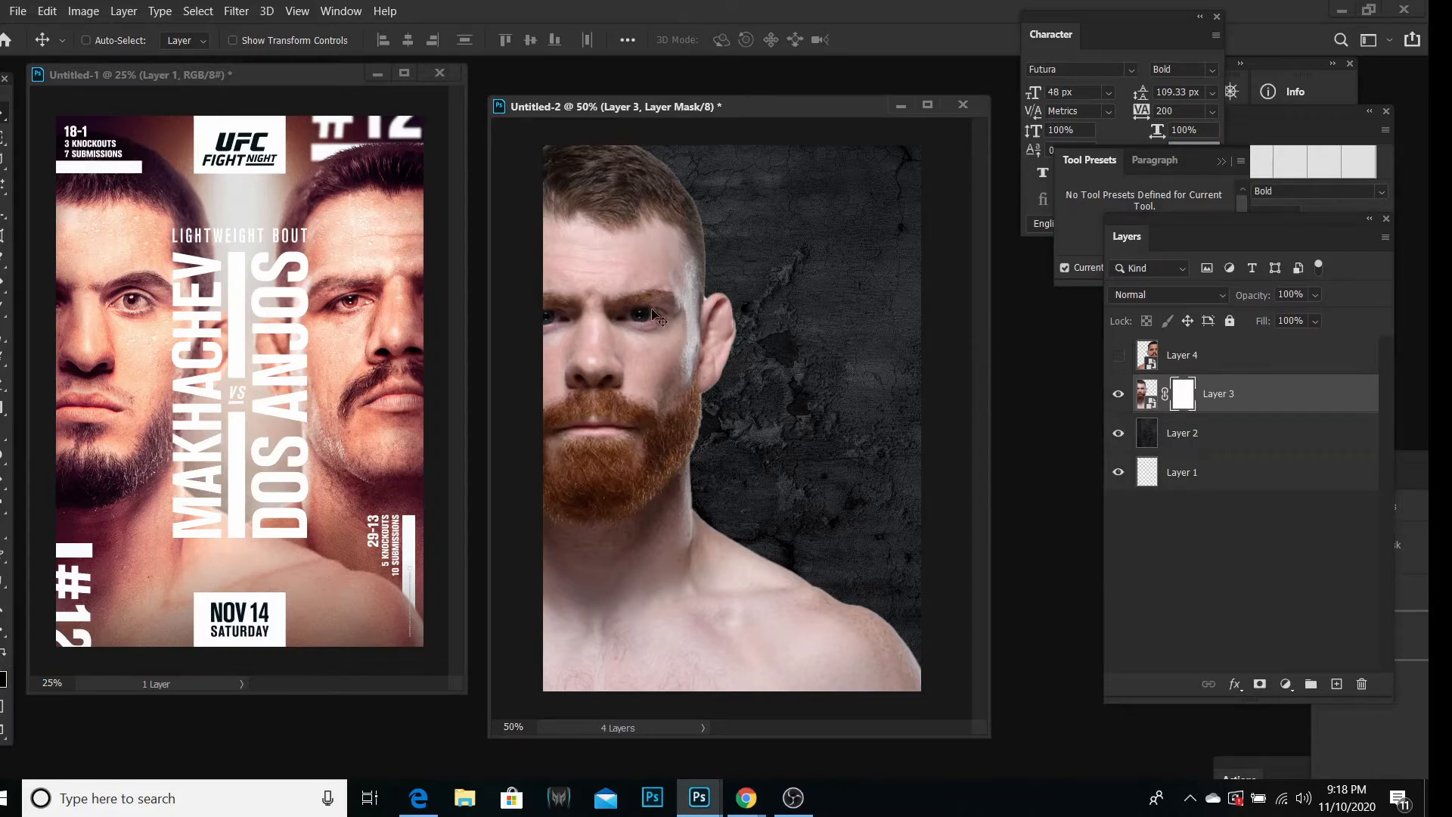
Step: Fade out the bearded fighter's right side by painting black on Layer 3's mask with a 700 px Soft Round brush at 100% flow
click(2, 655)
click(2, 310)
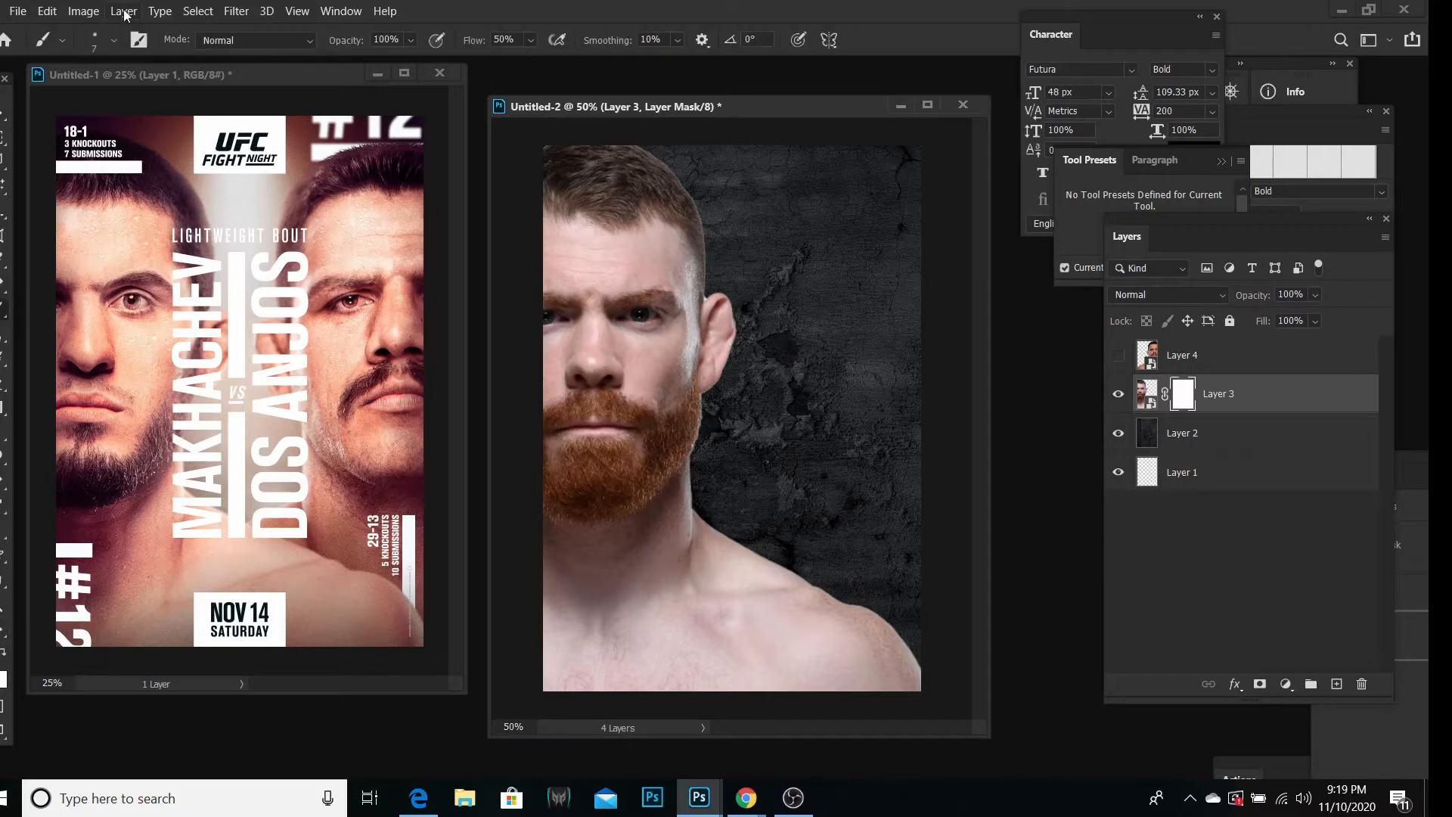
click(113, 40)
drag(140, 97, 180, 94)
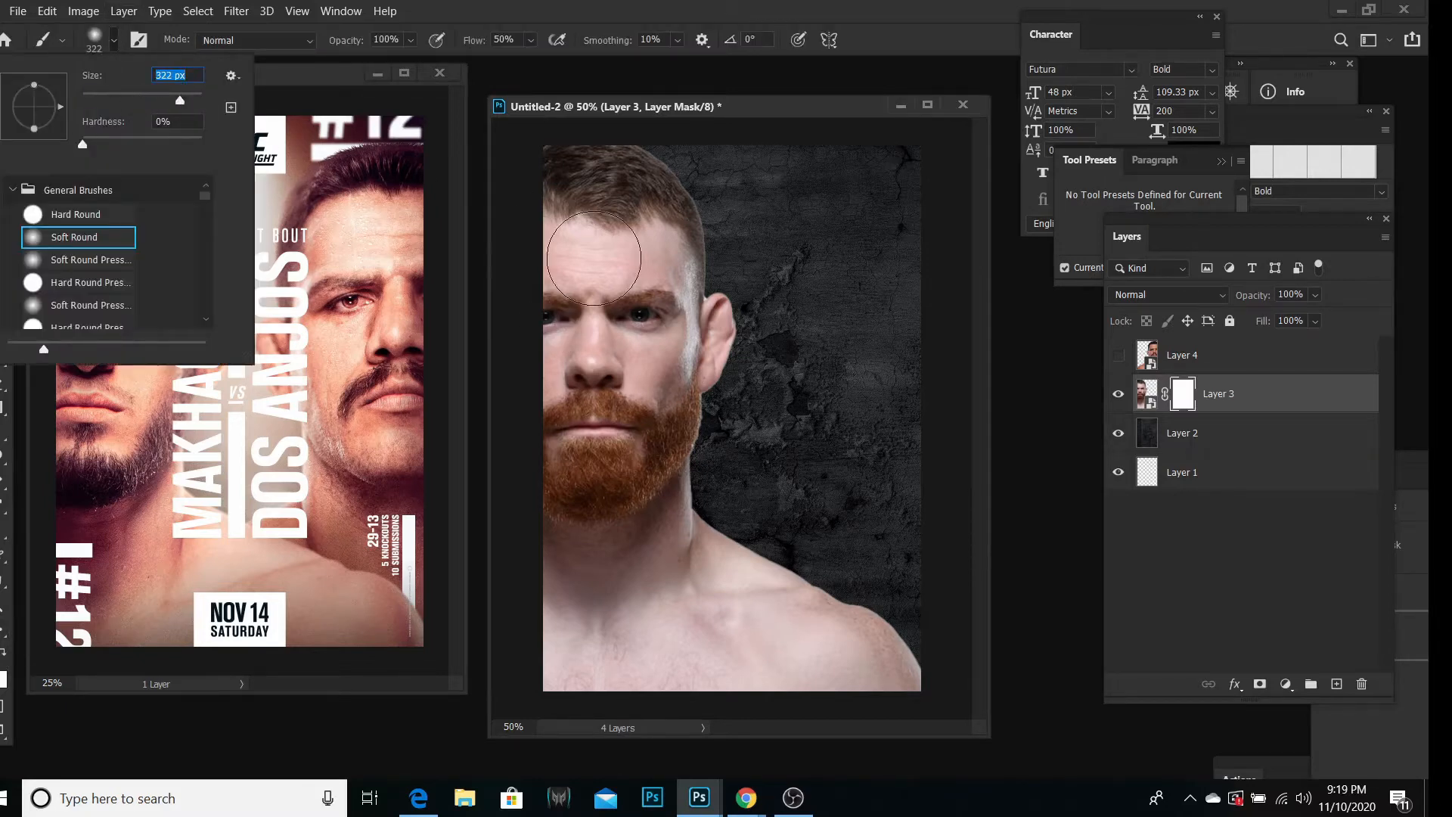
click(531, 40)
drag(557, 59, 587, 59)
click(112, 50)
click(185, 99)
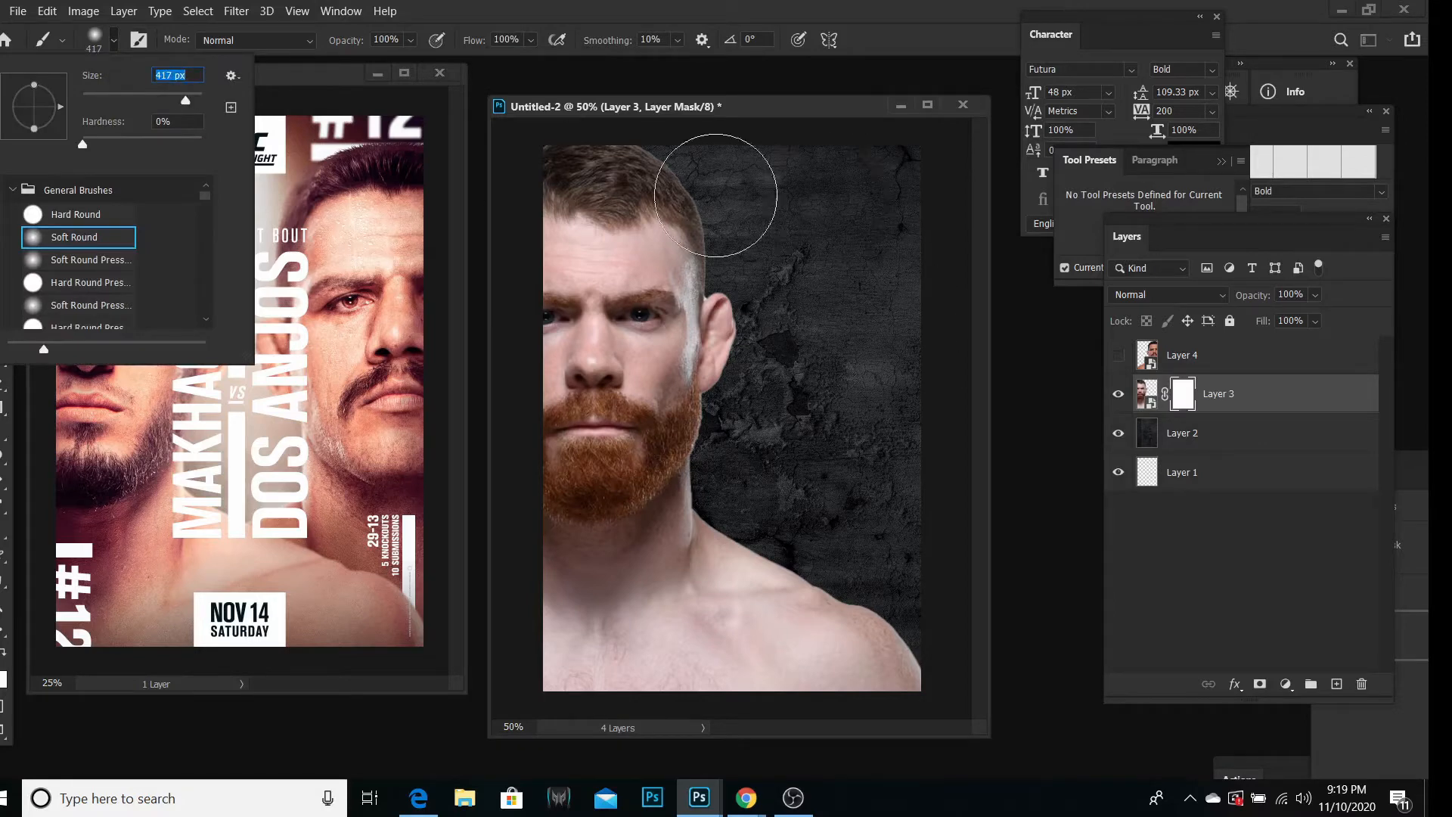
click(195, 100)
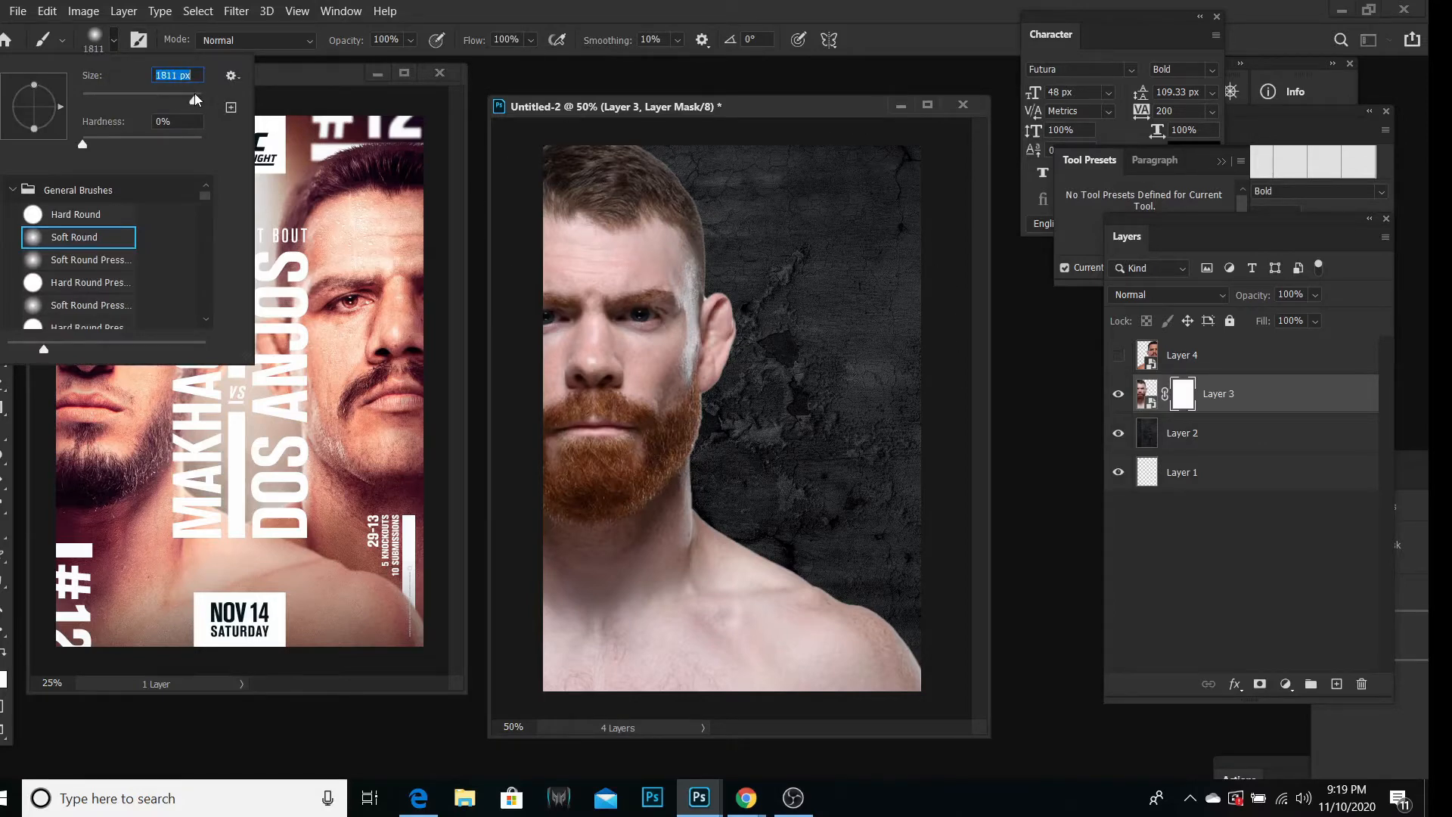
text(700)
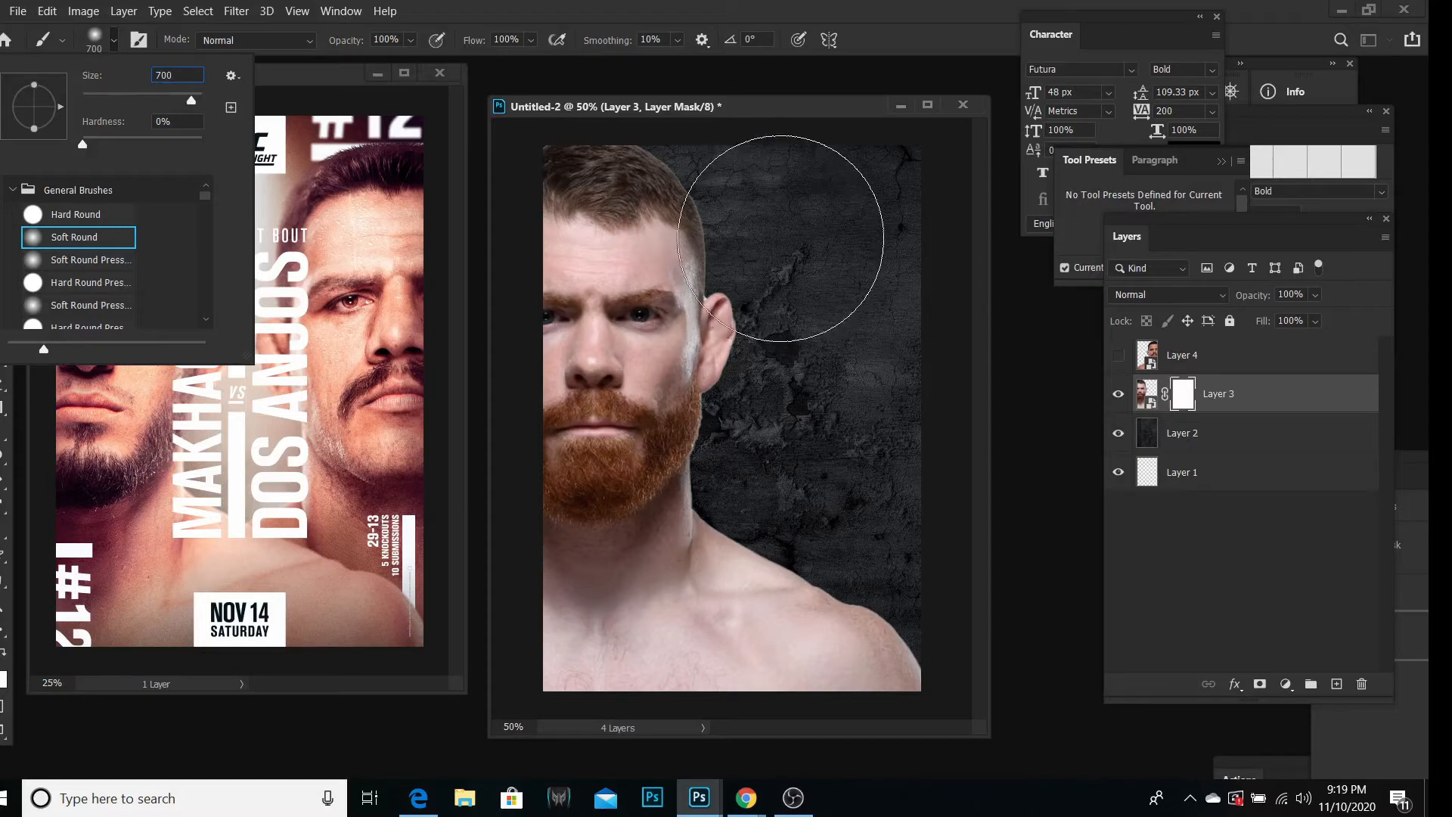
key(Return)
mouse_move(797, 278)
mouse_down()
mouse_move(795, 225)
mouse_move(816, 408)
mouse_move(829, 291)
mouse_move(857, 454)
mouse_move(835, 368)
mouse_move(853, 452)
mouse_move(833, 401)
mouse_move(905, 684)
mouse_move(838, 634)
mouse_move(843, 539)
mouse_move(846, 568)
mouse_move(832, 580)
mouse_move(830, 508)
mouse_move(837, 677)
mouse_move(849, 344)
mouse_move(790, 127)
mouse_move(907, 667)
mouse_move(820, 719)
mouse_move(839, 520)
mouse_move(837, 695)
mouse_move(812, 758)
mouse_move(828, 604)
mouse_move(797, 232)
mouse_up()
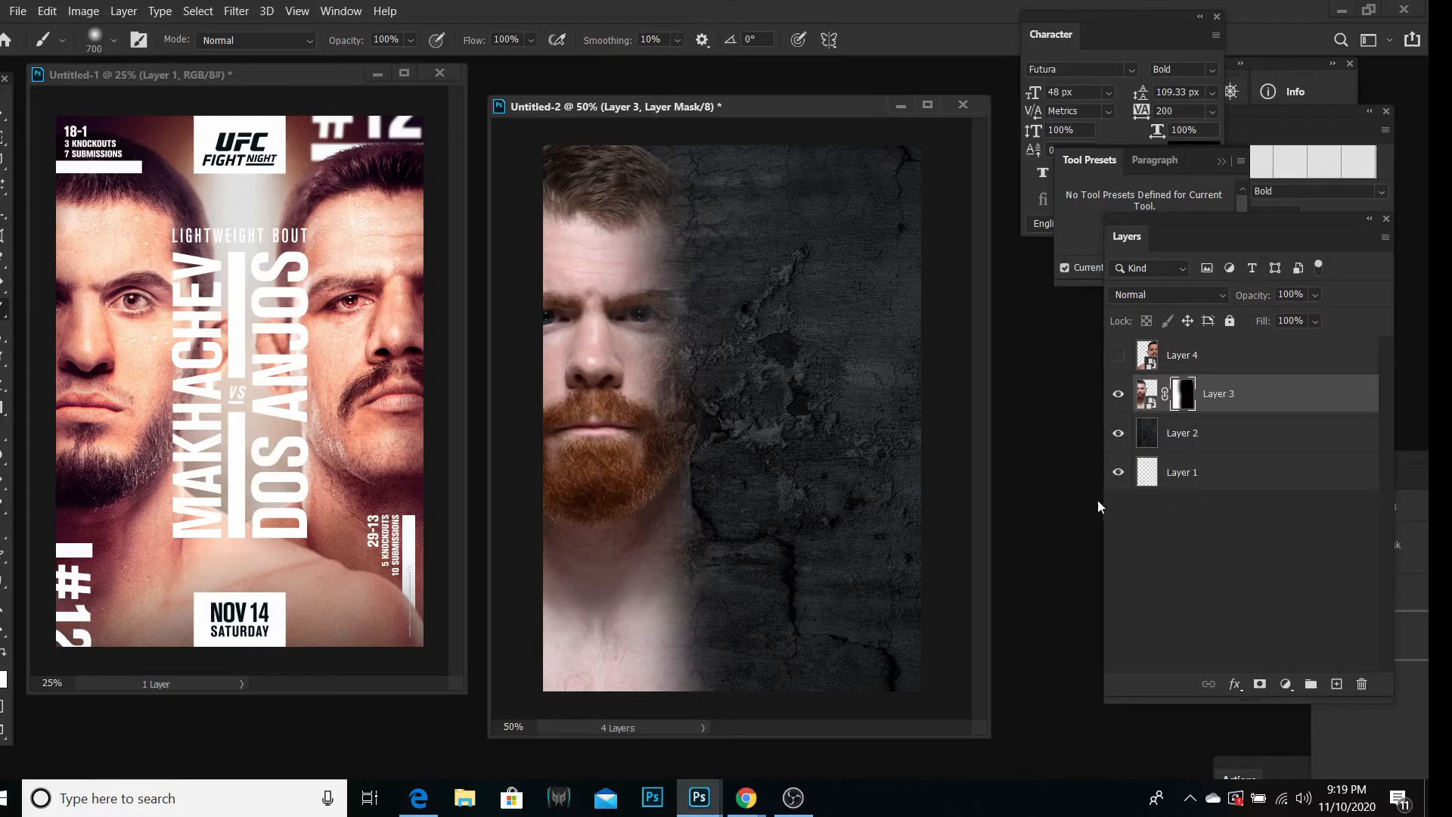
Step: Replace the empty Layer 1 at the base of the stack with a solid color fill of 000000
click(1209, 472)
click(1288, 683)
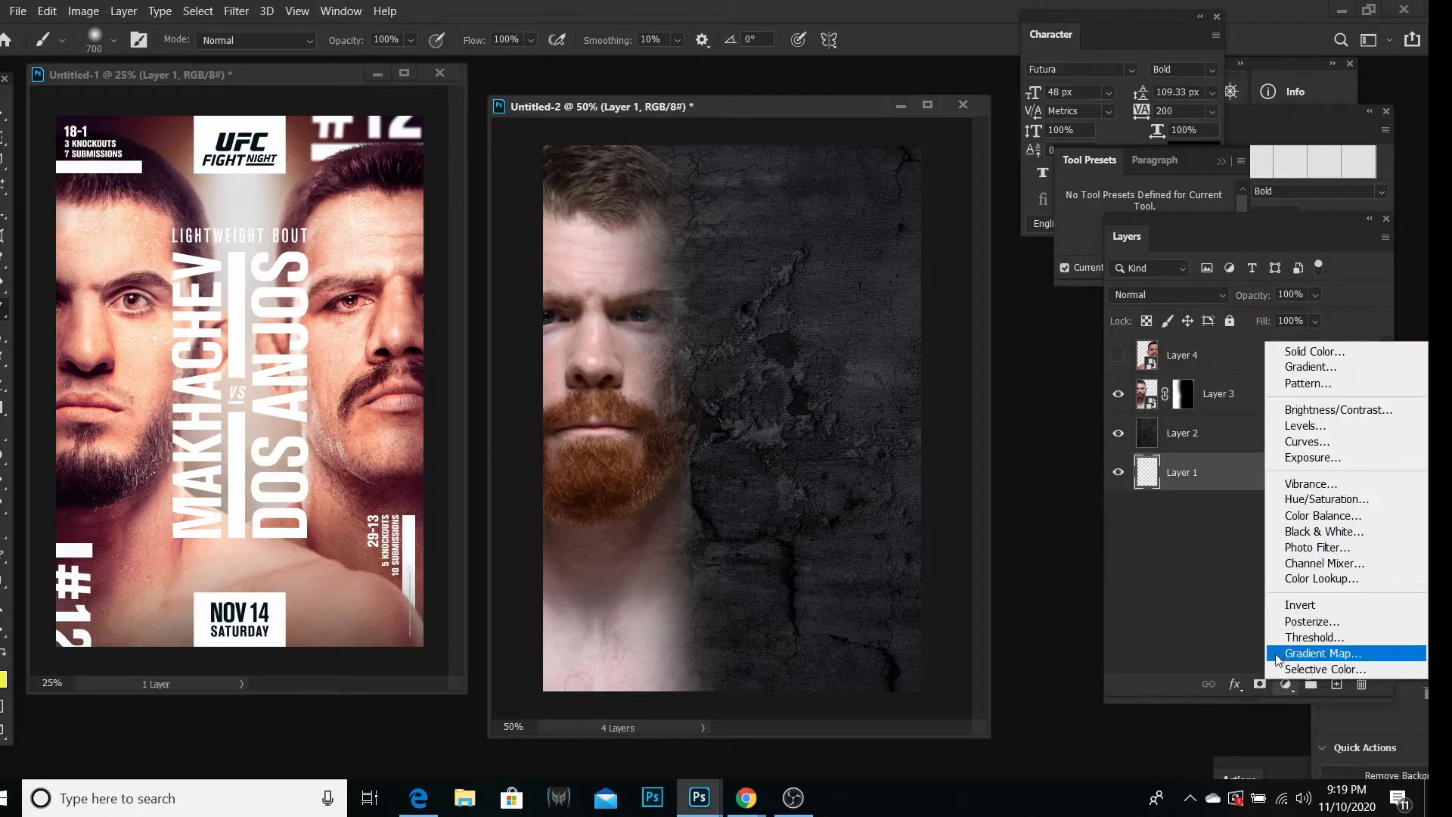
click(1290, 687)
click(1292, 688)
click(1313, 359)
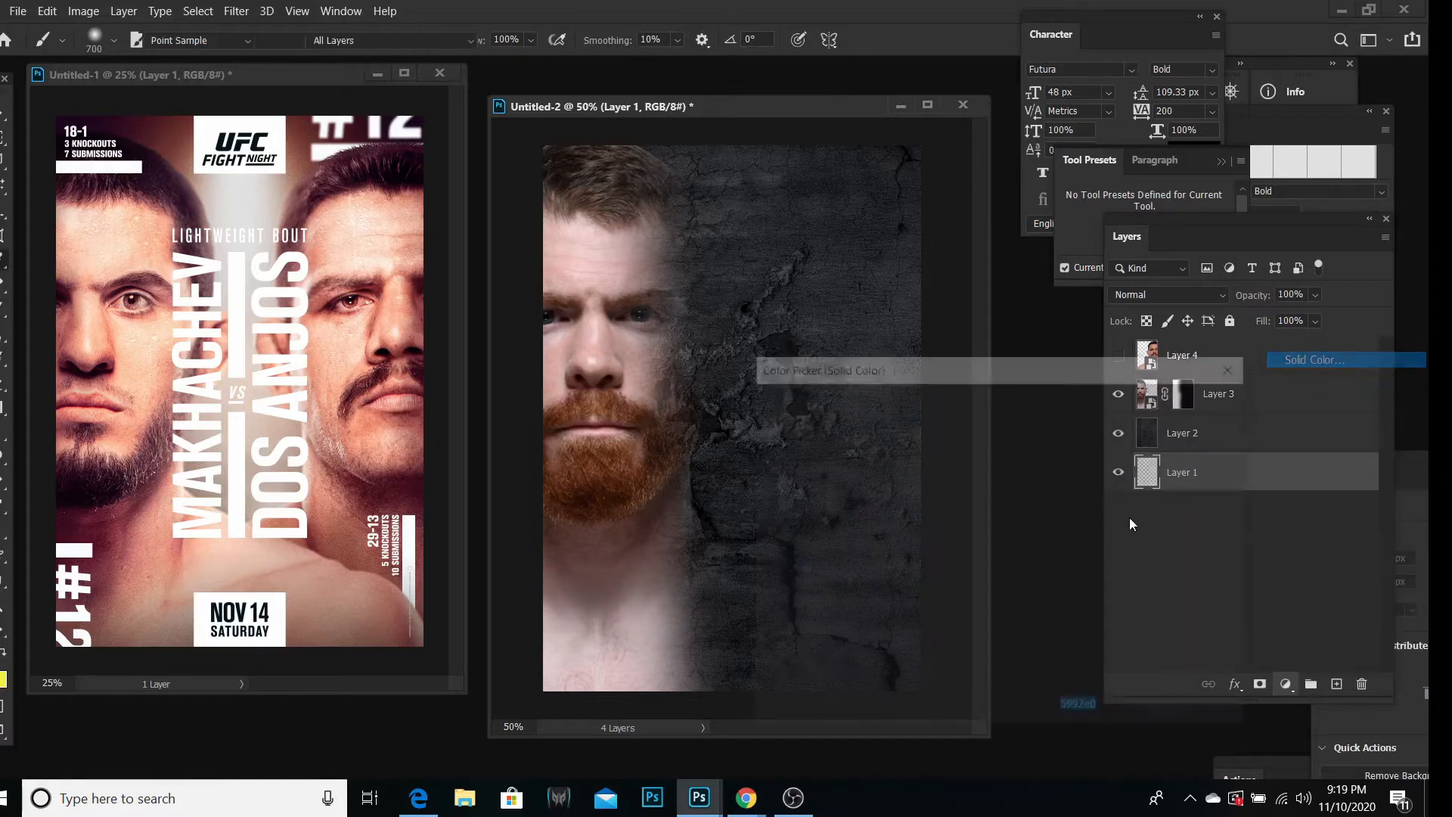
text(000000)
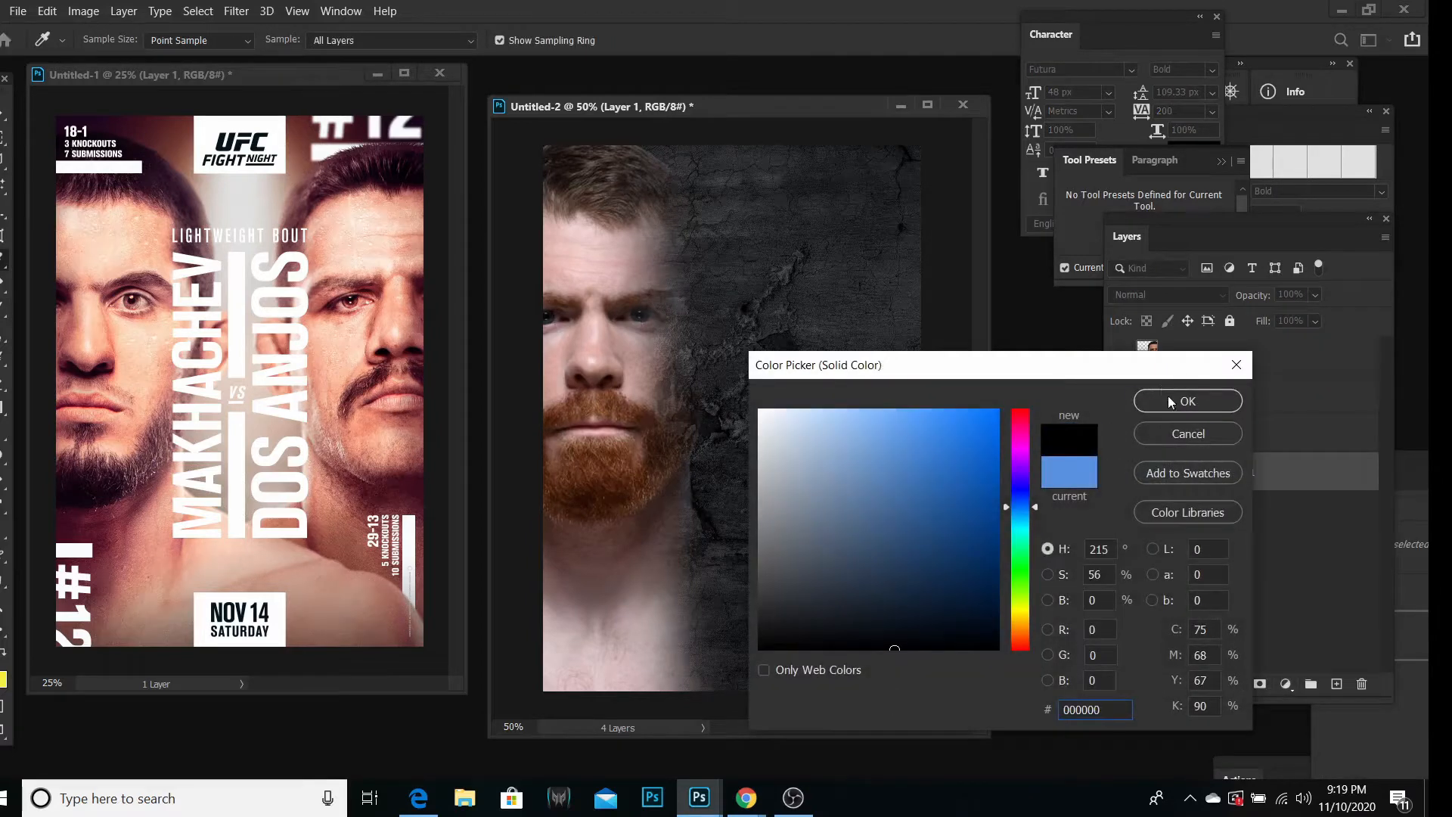
click(1170, 402)
Step: Lower the opacity of the wall texture on Layer 2 to 75%
click(1194, 445)
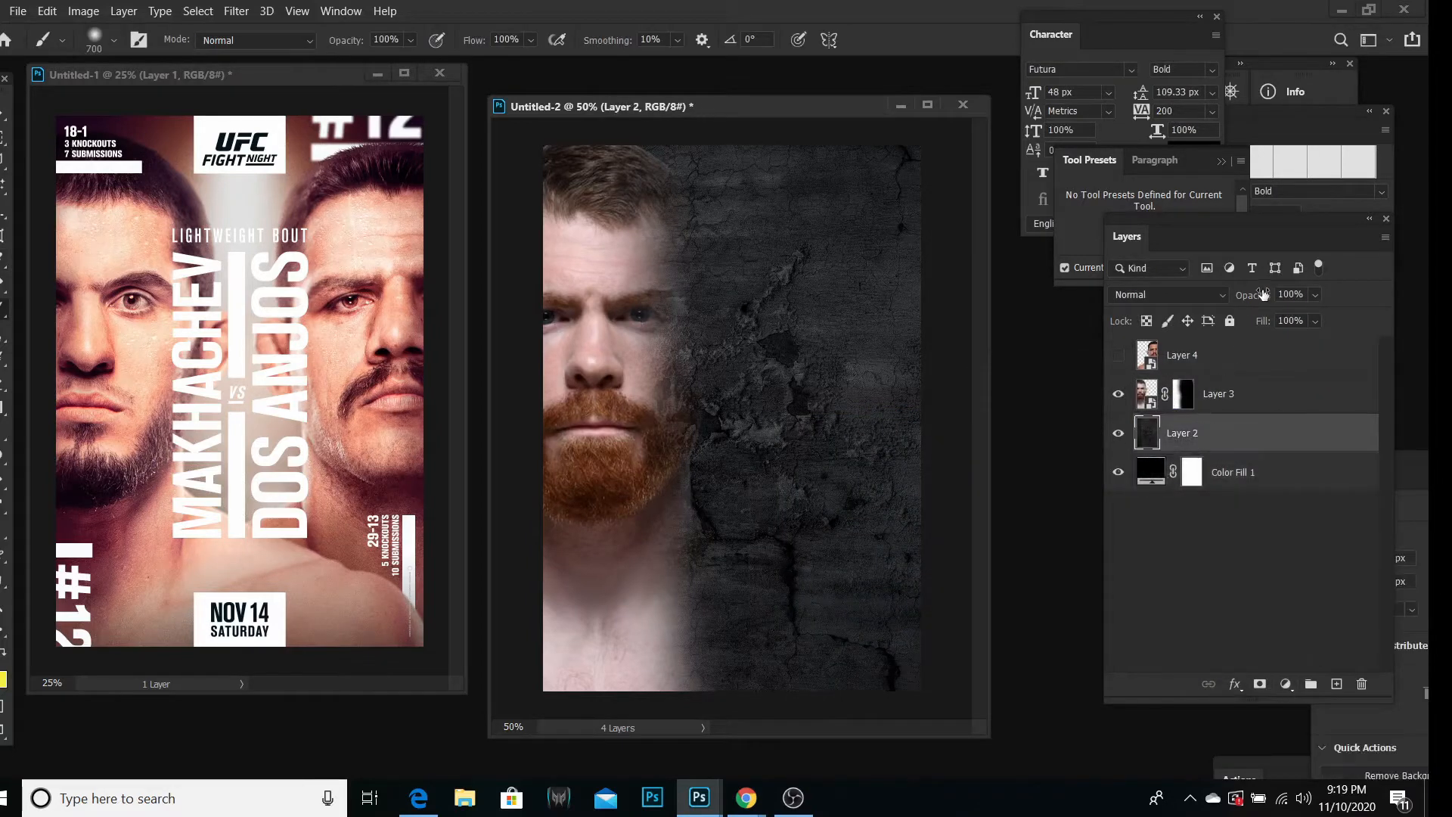
click(1317, 295)
drag(1309, 312, 1298, 321)
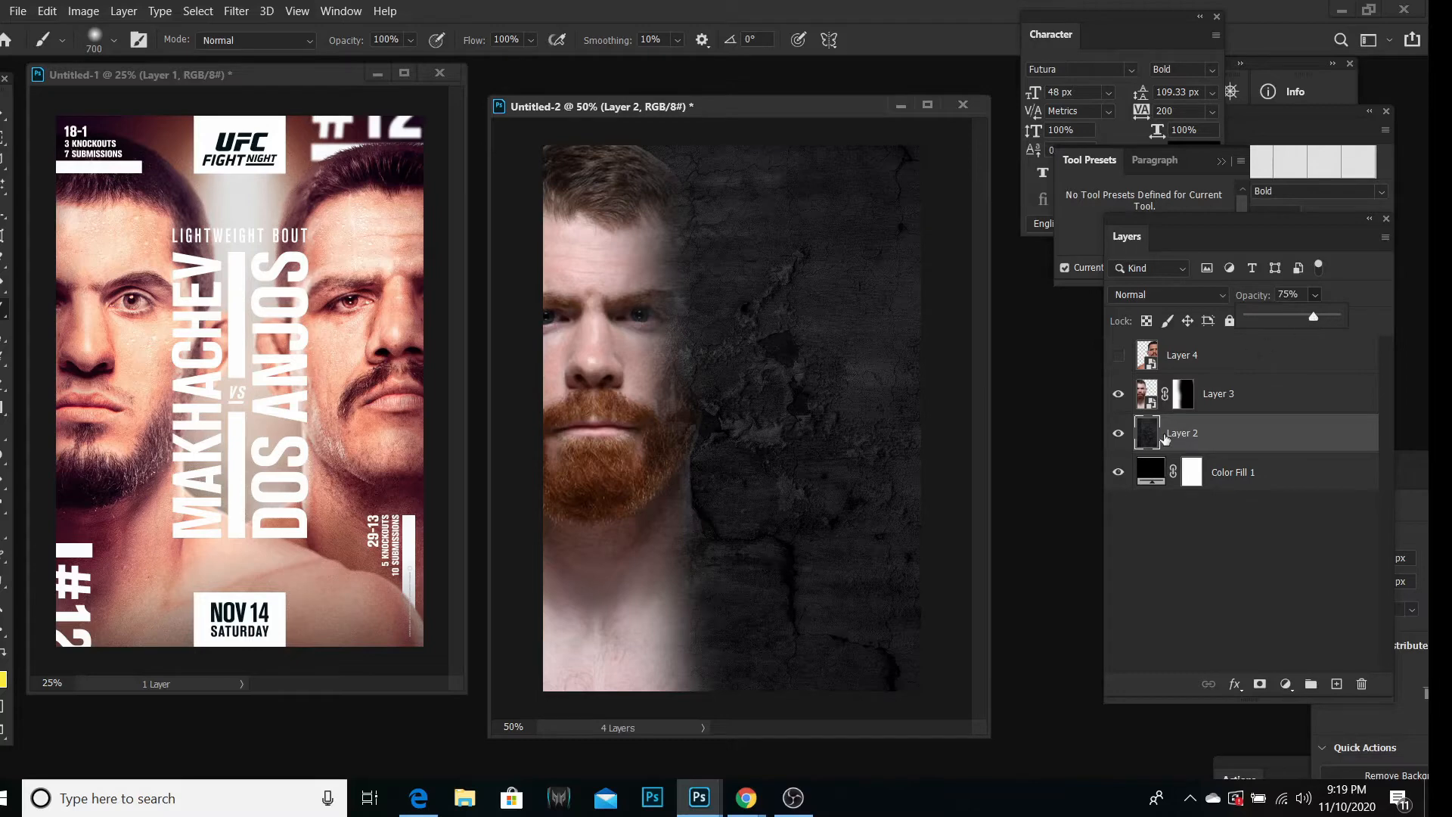
Step: Show Layer 4, hide Layer 3 and add a layer mask to Layer 4
click(1171, 361)
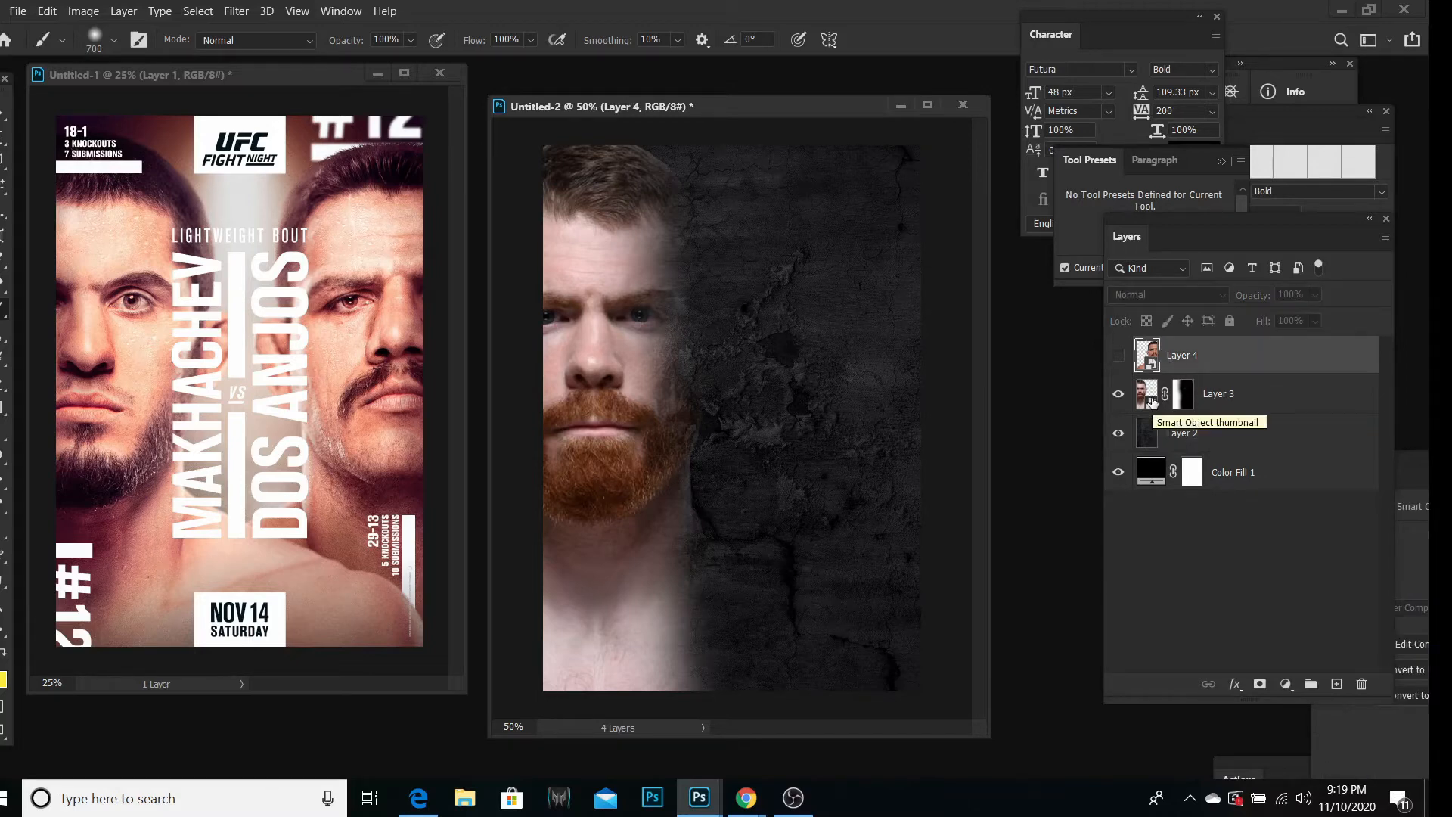
click(1182, 389)
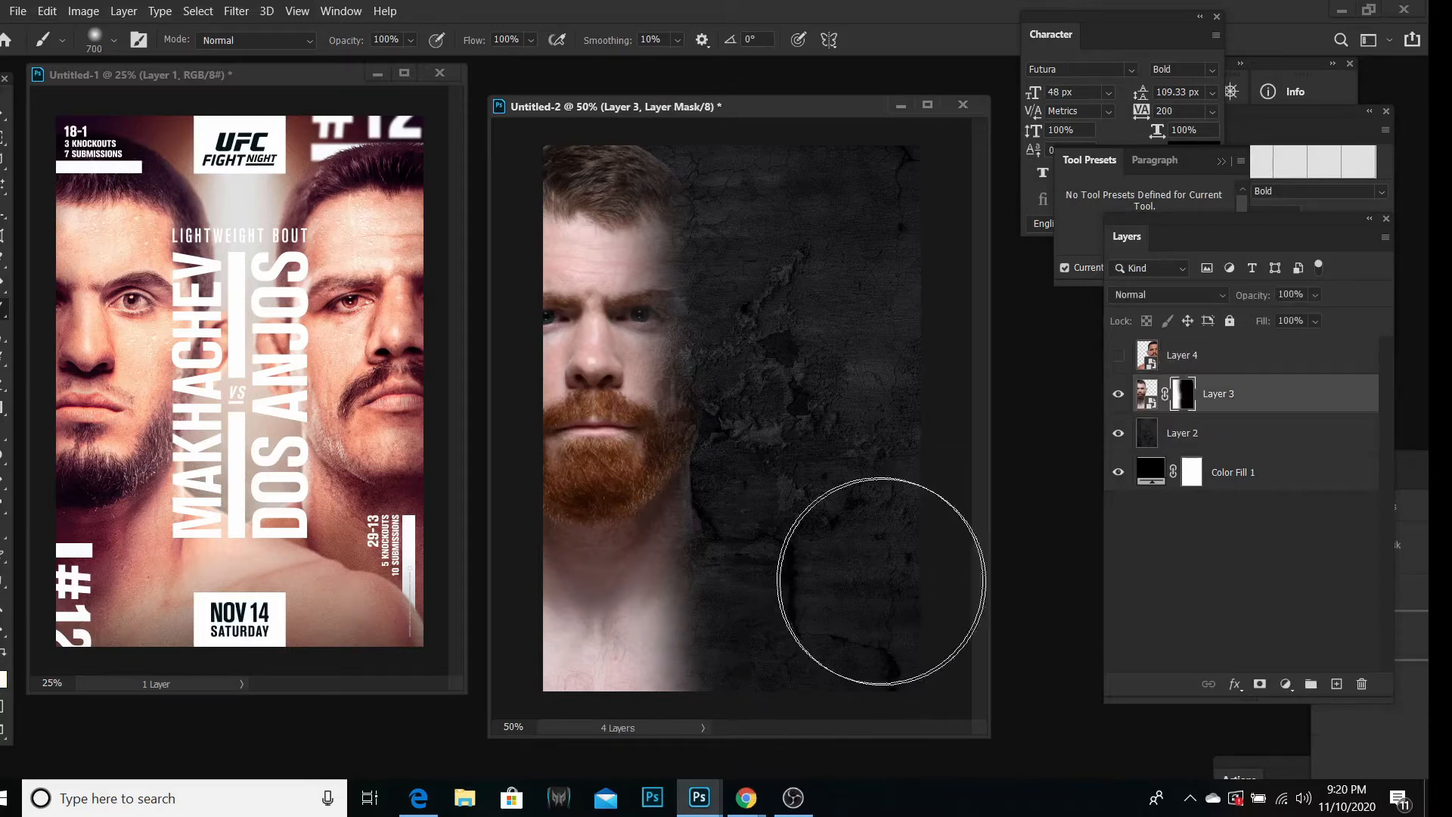
click(1123, 360)
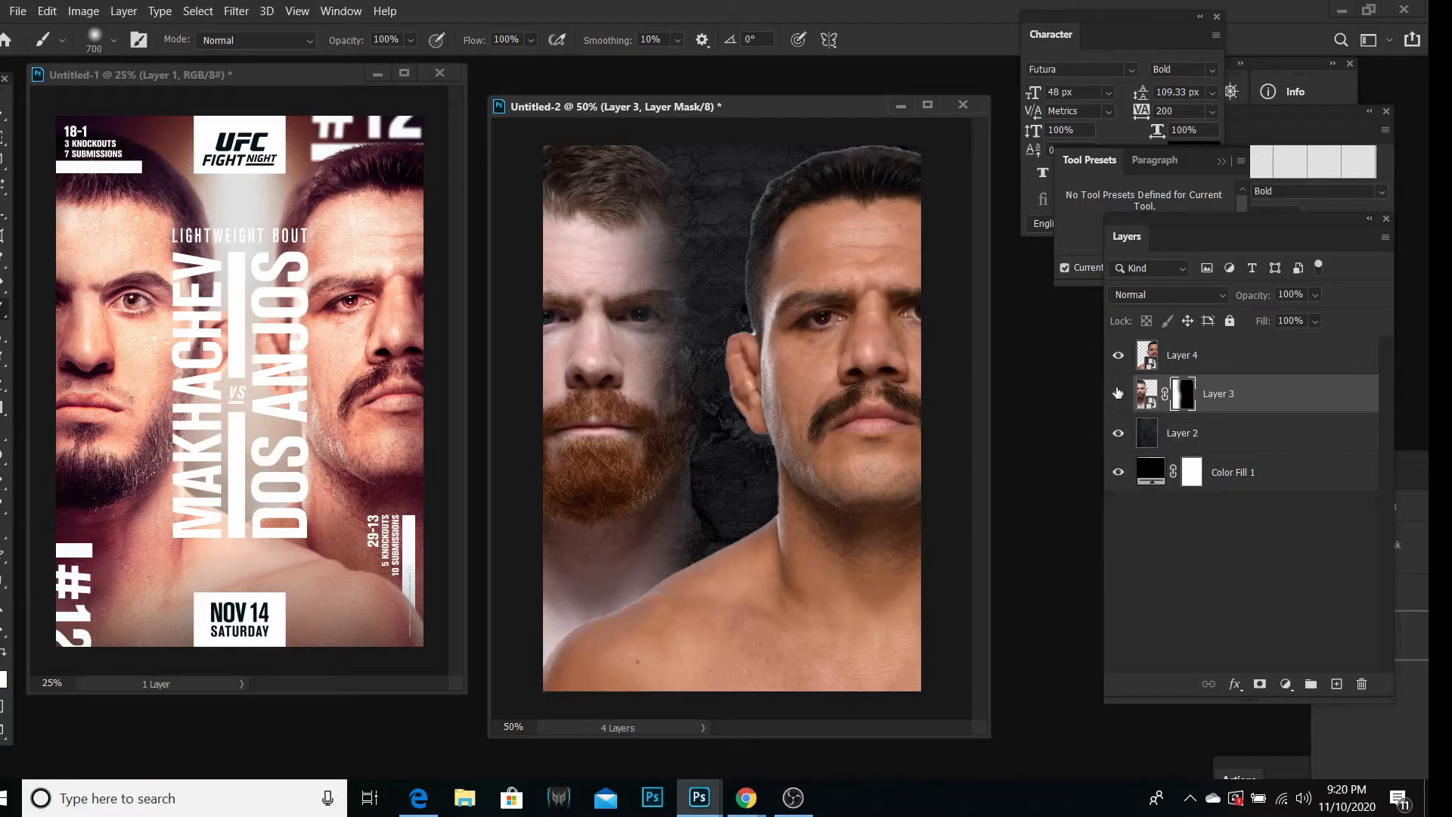
click(1117, 392)
click(1150, 360)
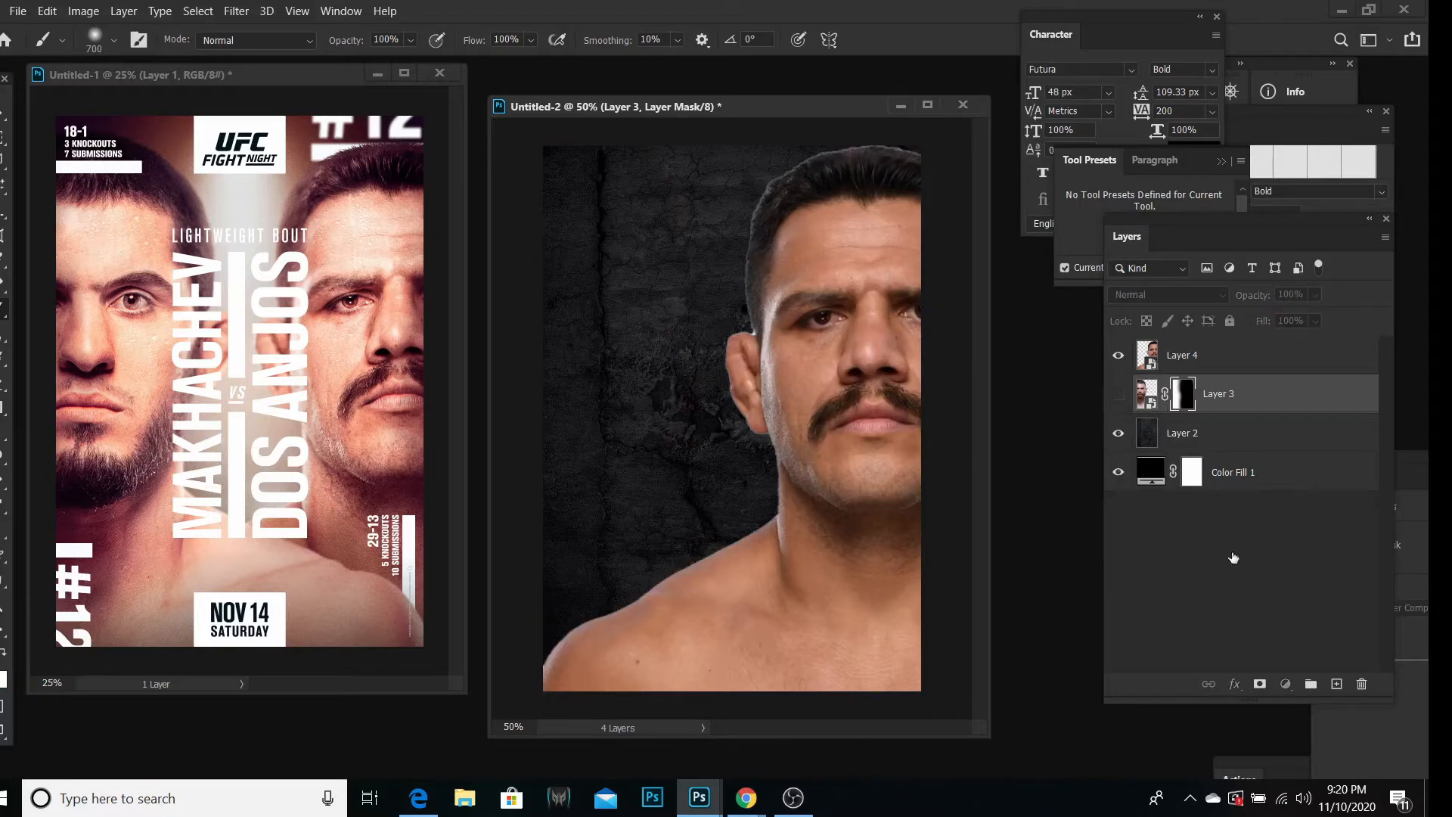
click(1260, 684)
Step: Fade out the mustached fighter's left side with black on Layer 4's mask, show Layer 3 again and slightly enlarge the document window
mouse_move(664, 492)
mouse_down()
mouse_move(575, 633)
mouse_move(583, 611)
mouse_move(575, 712)
mouse_move(629, 516)
mouse_move(656, 565)
mouse_move(655, 614)
mouse_move(652, 549)
mouse_move(662, 600)
mouse_move(629, 408)
mouse_move(629, 438)
mouse_move(630, 451)
mouse_move(629, 320)
mouse_move(656, 175)
mouse_move(635, 188)
mouse_move(720, 76)
mouse_move(660, 215)
mouse_move(627, 392)
mouse_move(647, 305)
mouse_move(634, 483)
mouse_move(643, 520)
mouse_move(658, 370)
mouse_move(680, 483)
mouse_move(684, 645)
mouse_move(678, 662)
mouse_move(647, 655)
mouse_move(710, 602)
mouse_move(698, 561)
mouse_move(669, 697)
mouse_up()
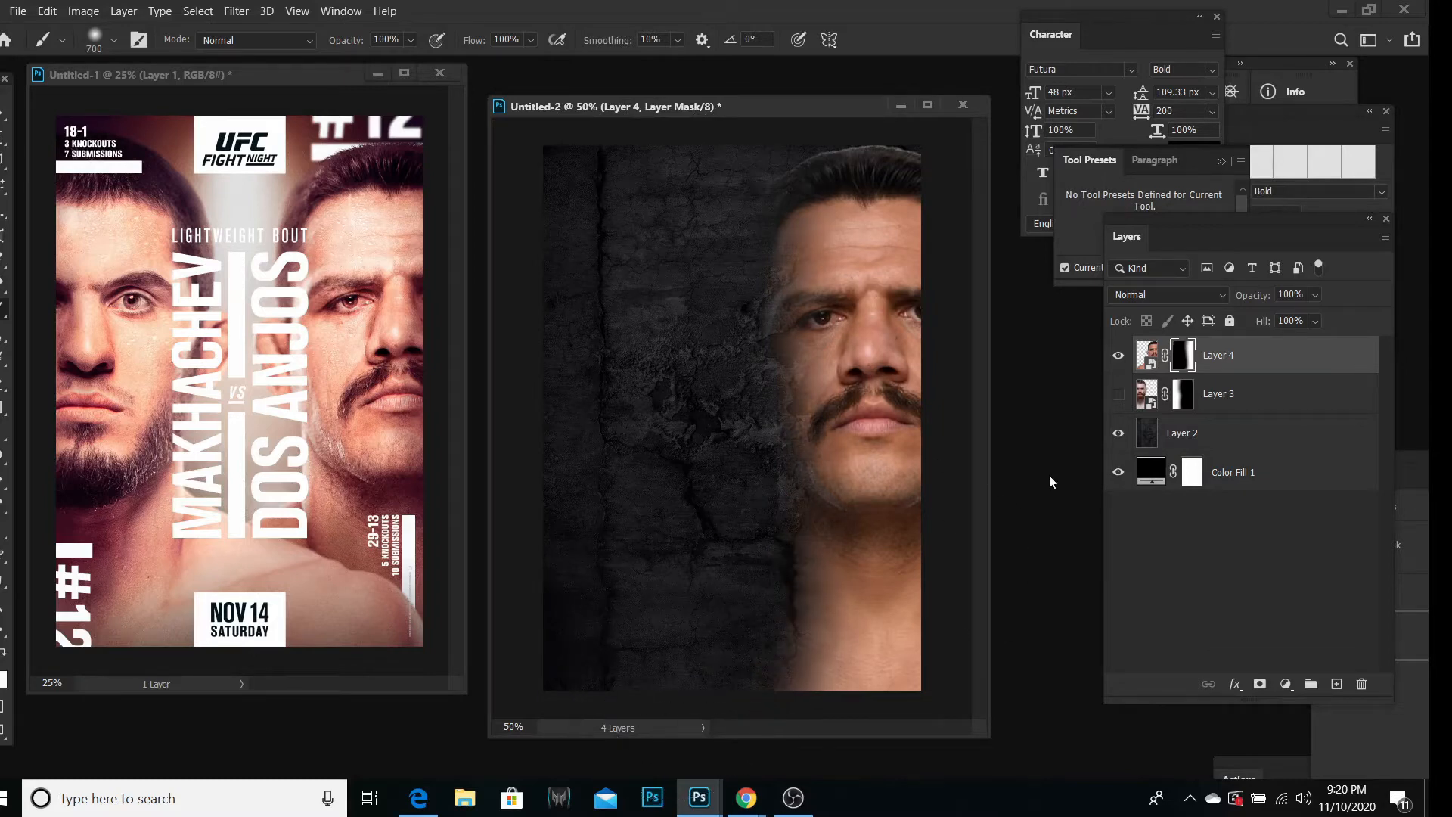
click(1118, 394)
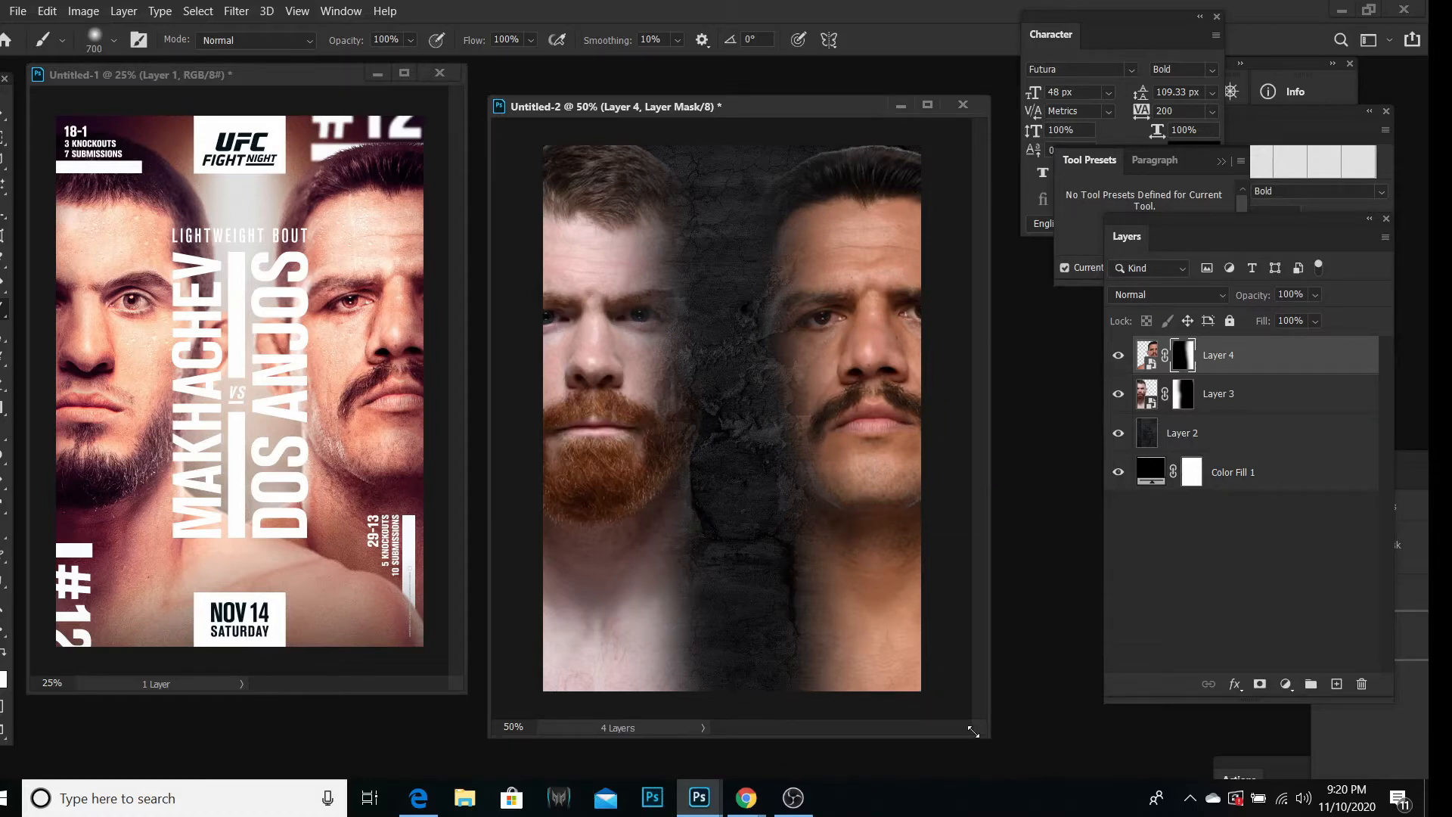
drag(973, 732, 995, 739)
Step: Create a new blank layer above Layer 4
click(1170, 409)
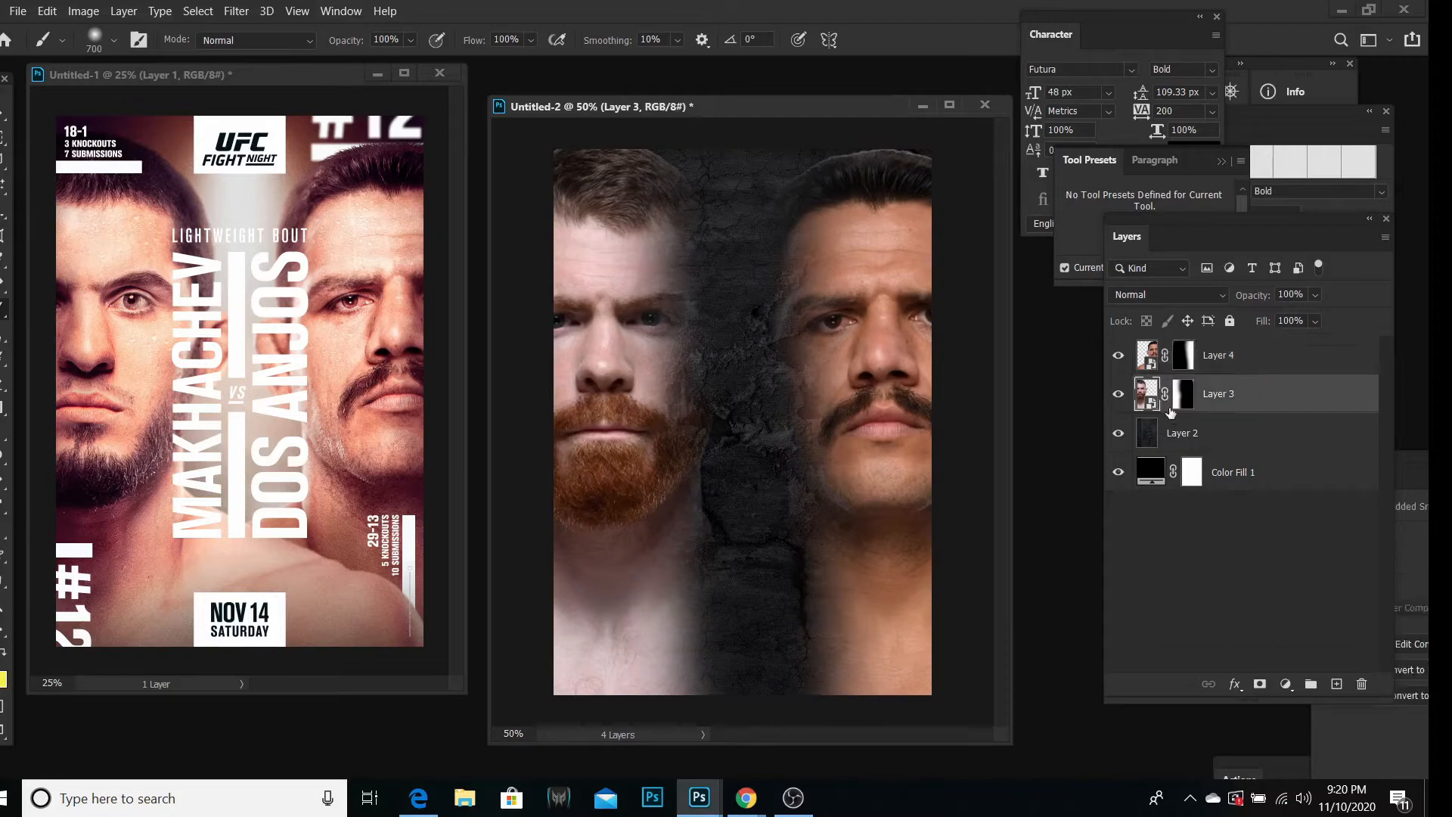
click(1214, 362)
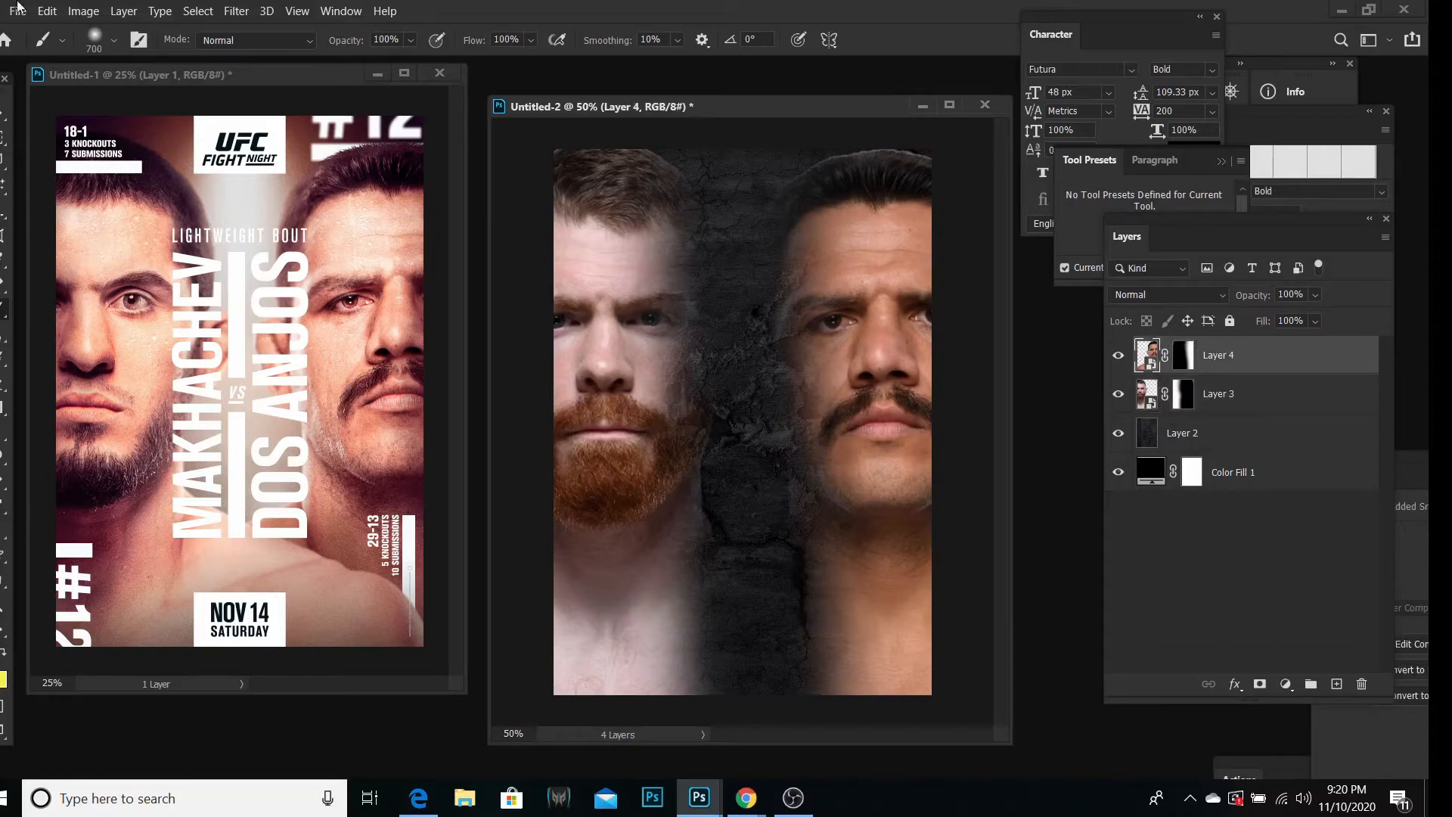
click(131, 20)
mouse_move(287, 31)
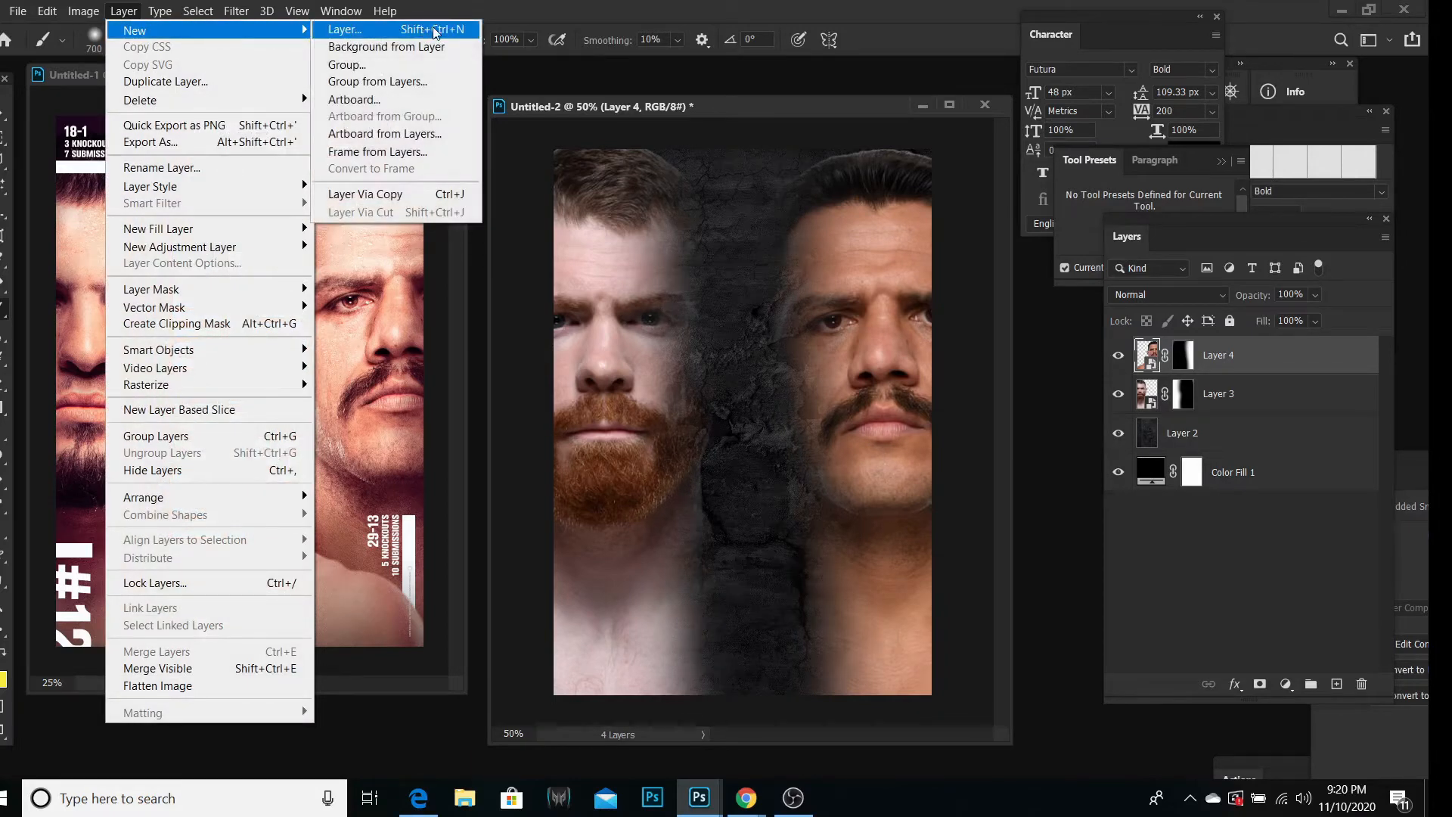
click(345, 30)
click(864, 227)
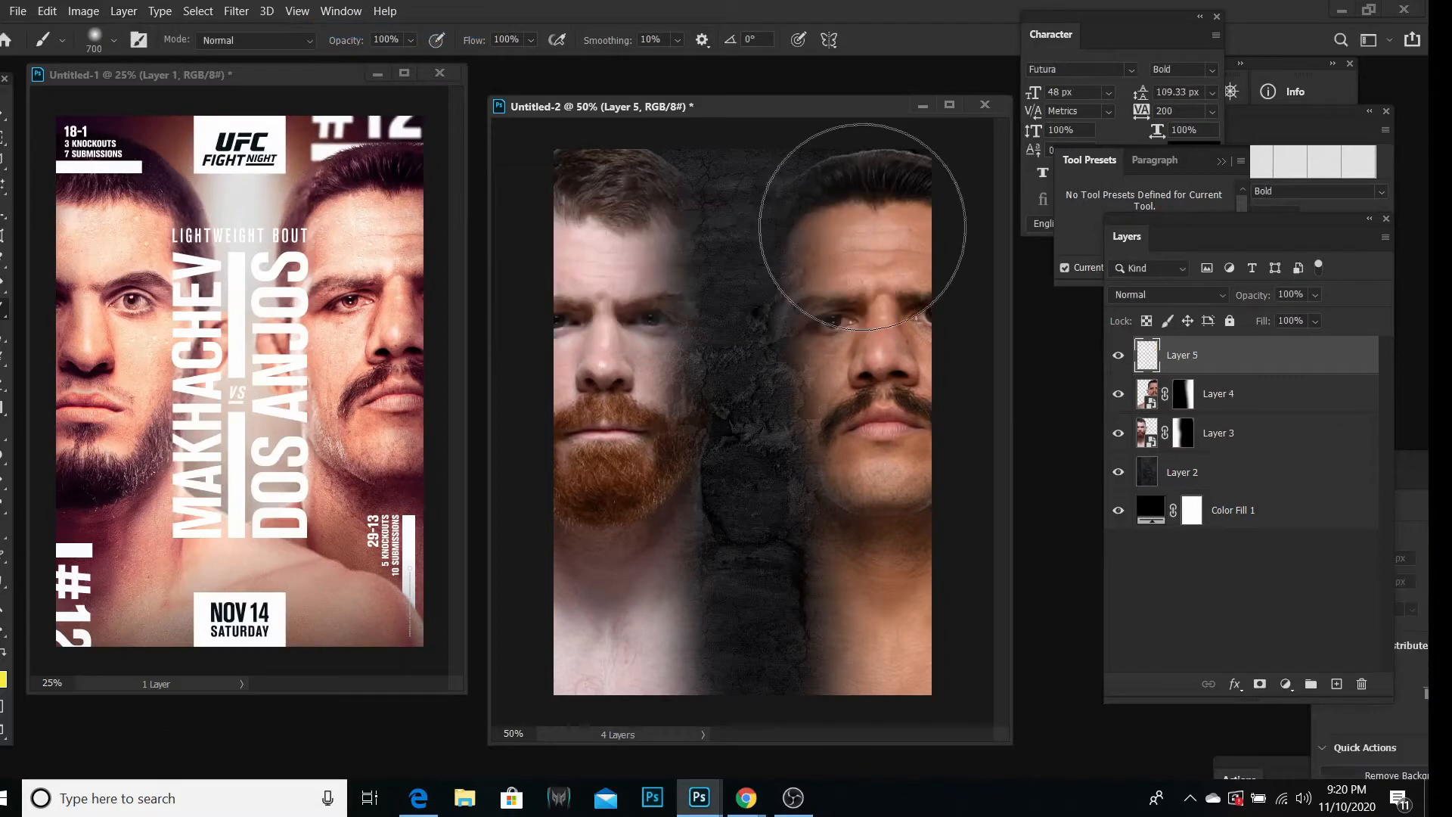
Step: Set the foreground color to black
click(3, 673)
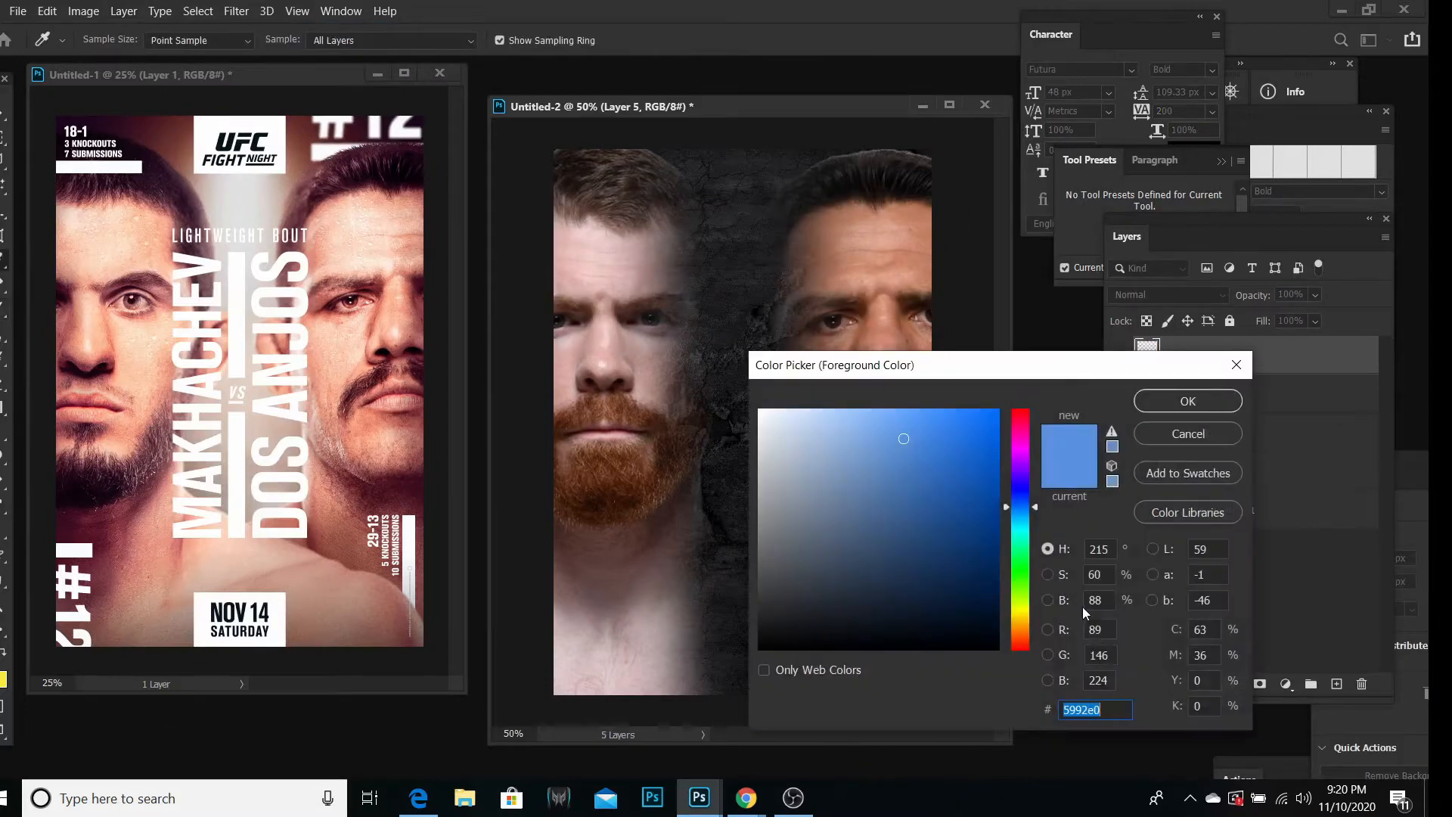
drag(856, 632, 828, 689)
click(1169, 407)
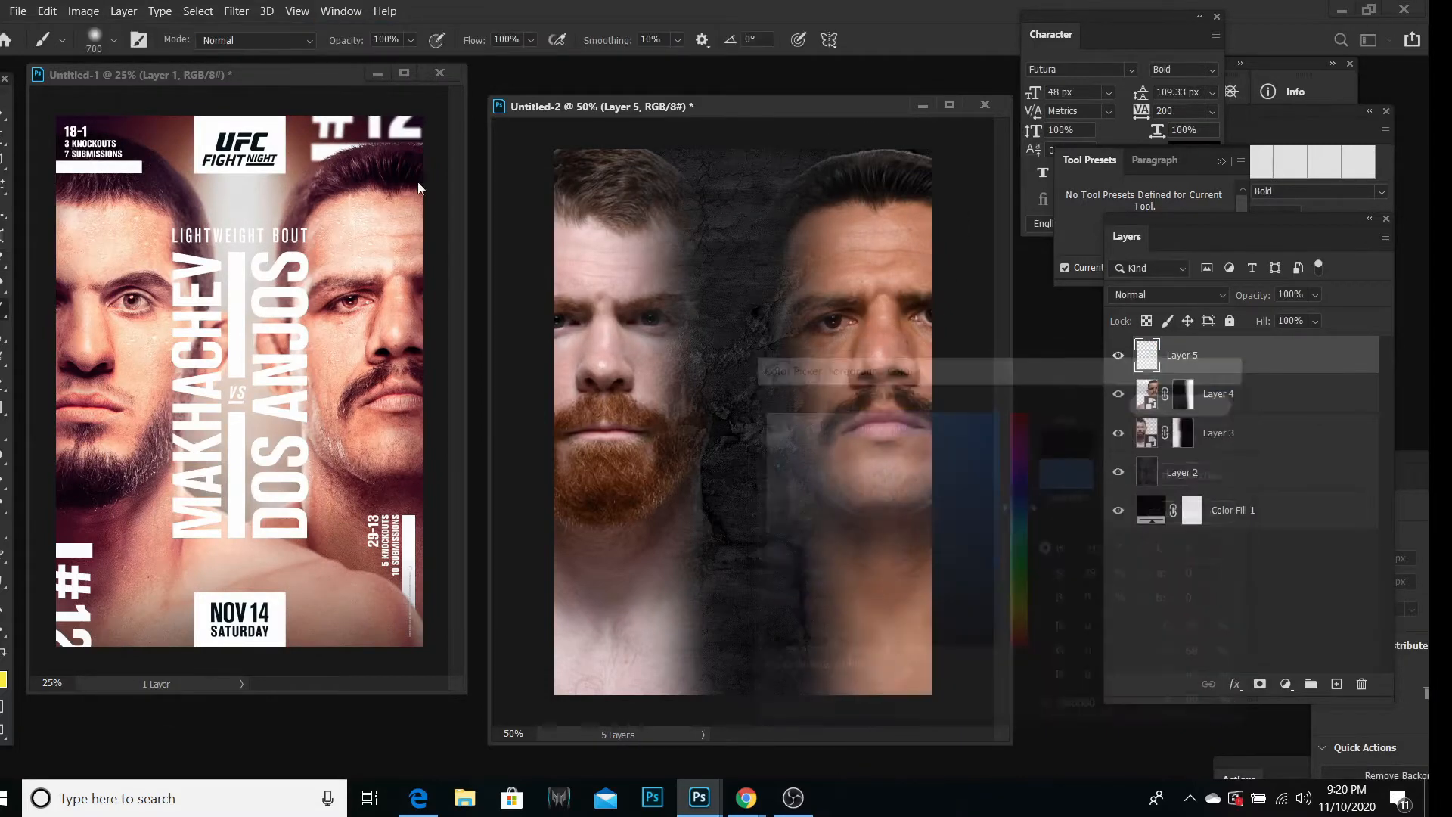
Step: Set the Soft Round brush to about 338 px with 50% flow and enlarge the document window around the poster
key(b)
click(112, 44)
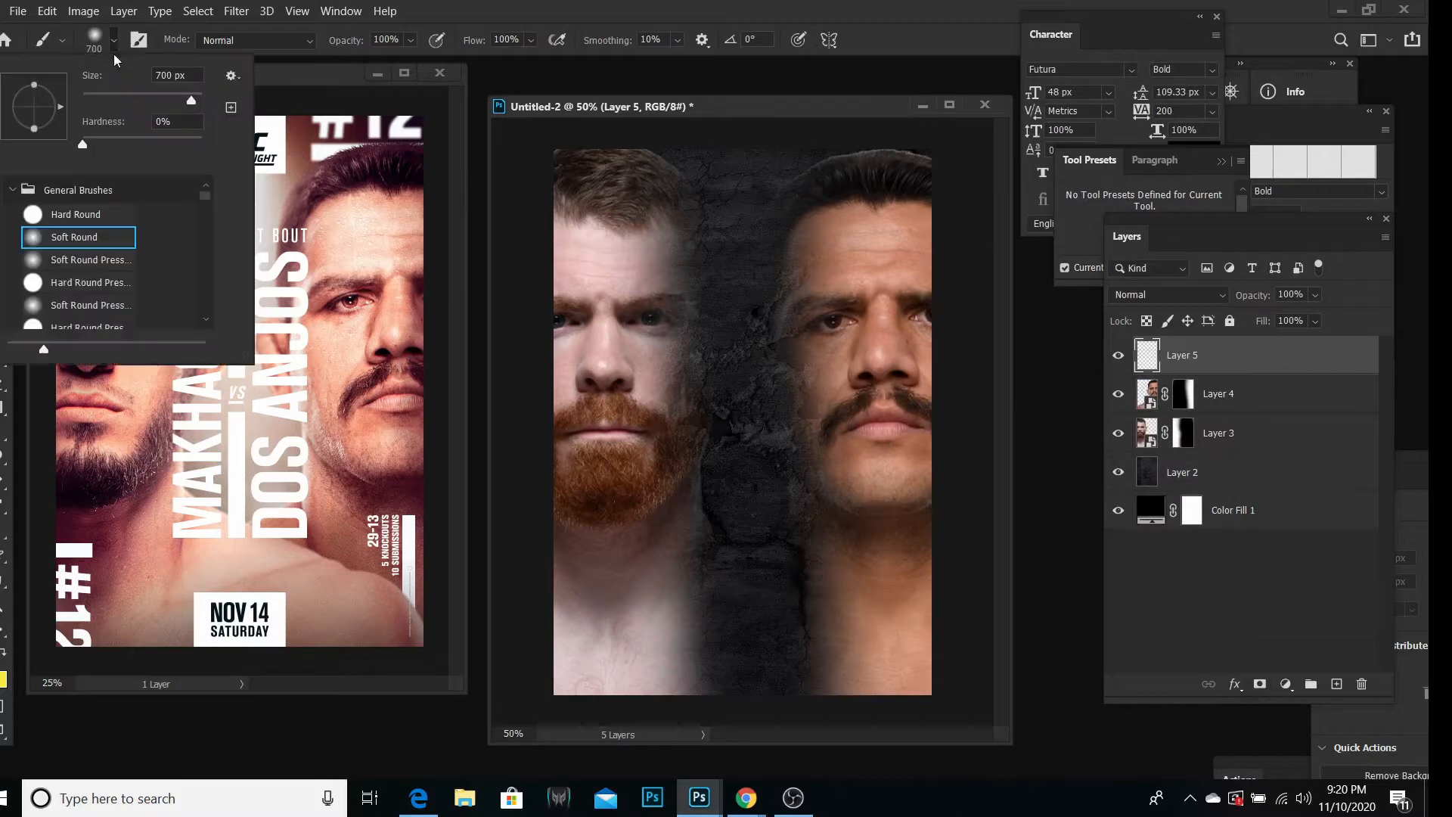
click(155, 101)
mouse_move(488, 142)
mouse_down()
mouse_move(407, 141)
mouse_move(377, 55)
mouse_up()
click(531, 40)
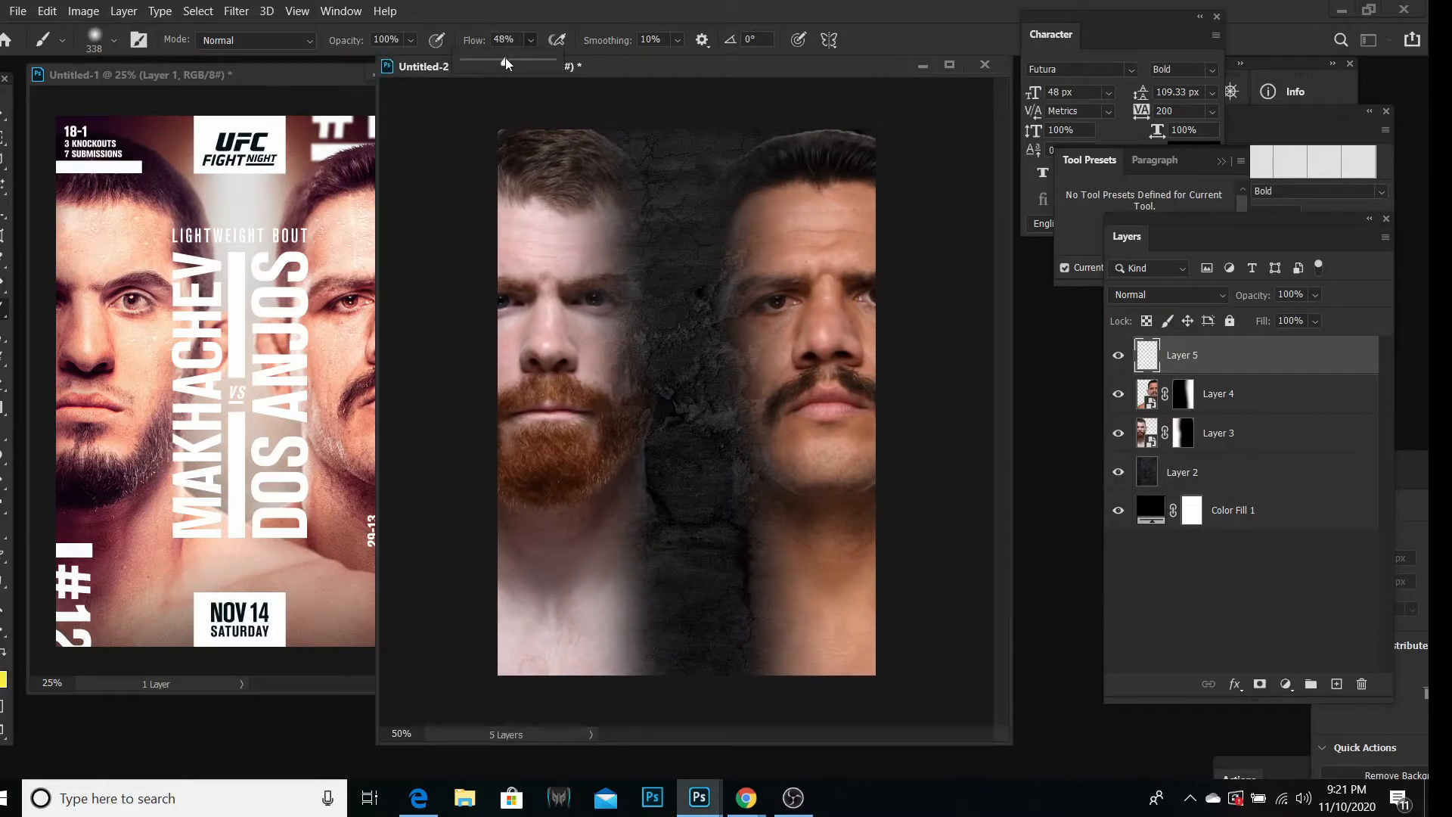
drag(506, 58, 501, 59)
click(497, 39)
text(50)
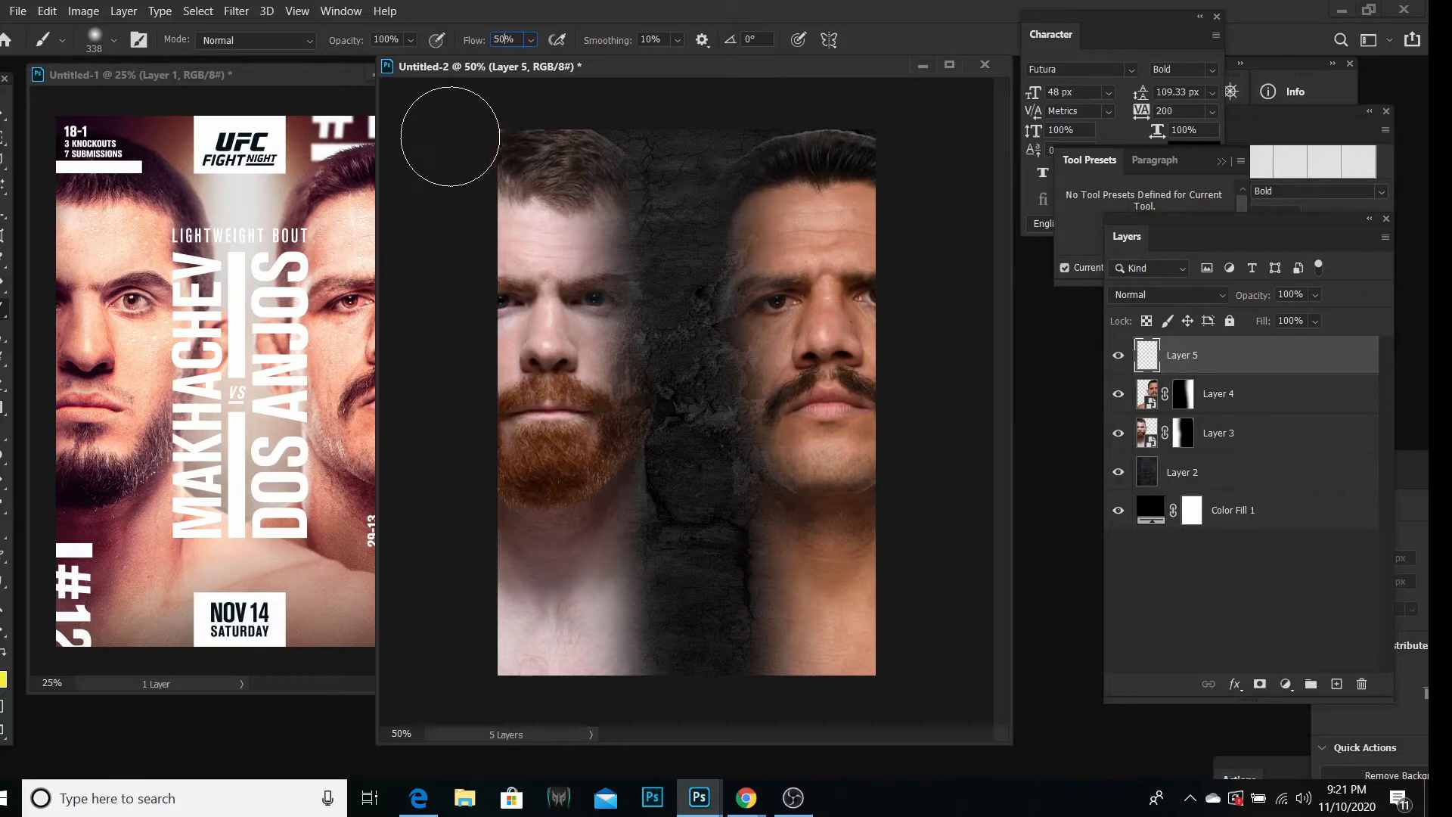
key(Return)
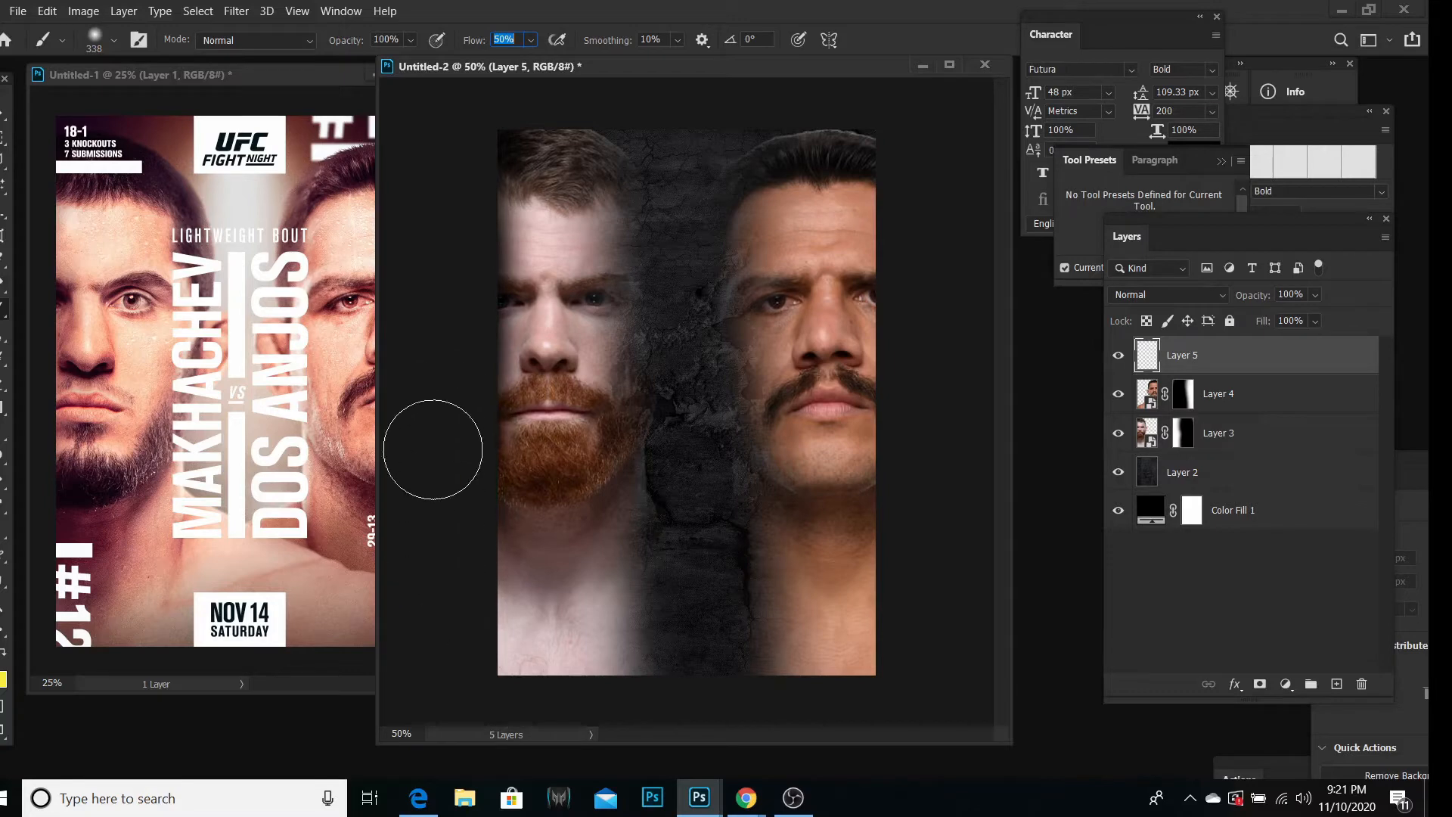
Step: Darken the poster's outer edges with soft black strokes on Layer 5, undoing and repainting the stroke along the right side
mouse_move(434, 628)
mouse_down()
mouse_move(451, 734)
mouse_move(532, 738)
mouse_move(505, 747)
mouse_move(453, 729)
mouse_move(598, 759)
mouse_move(644, 743)
mouse_move(546, 729)
mouse_move(727, 746)
mouse_move(936, 735)
mouse_move(537, 719)
mouse_up()
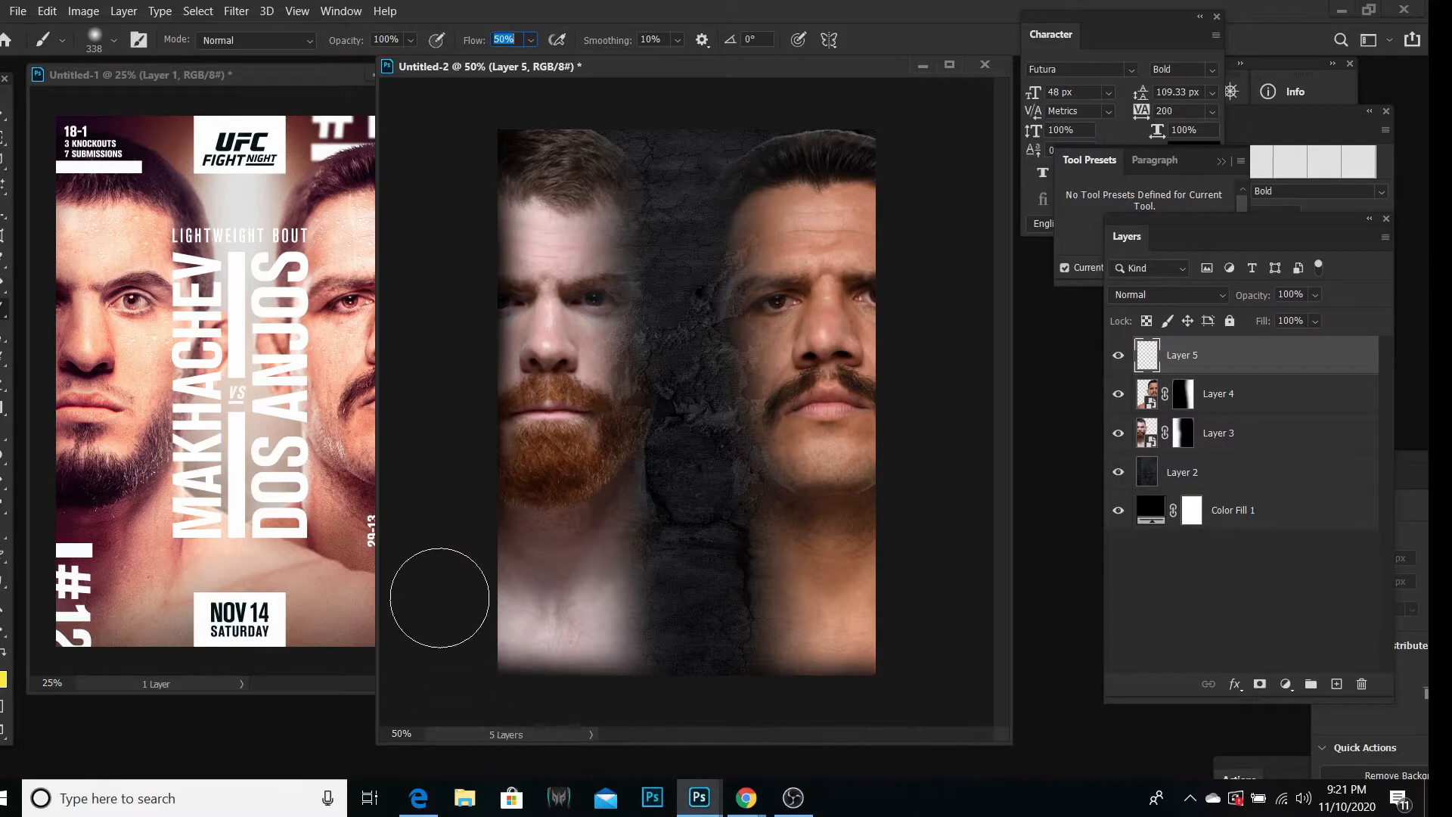
mouse_move(440, 598)
mouse_down()
mouse_move(431, 551)
mouse_move(598, 689)
mouse_up()
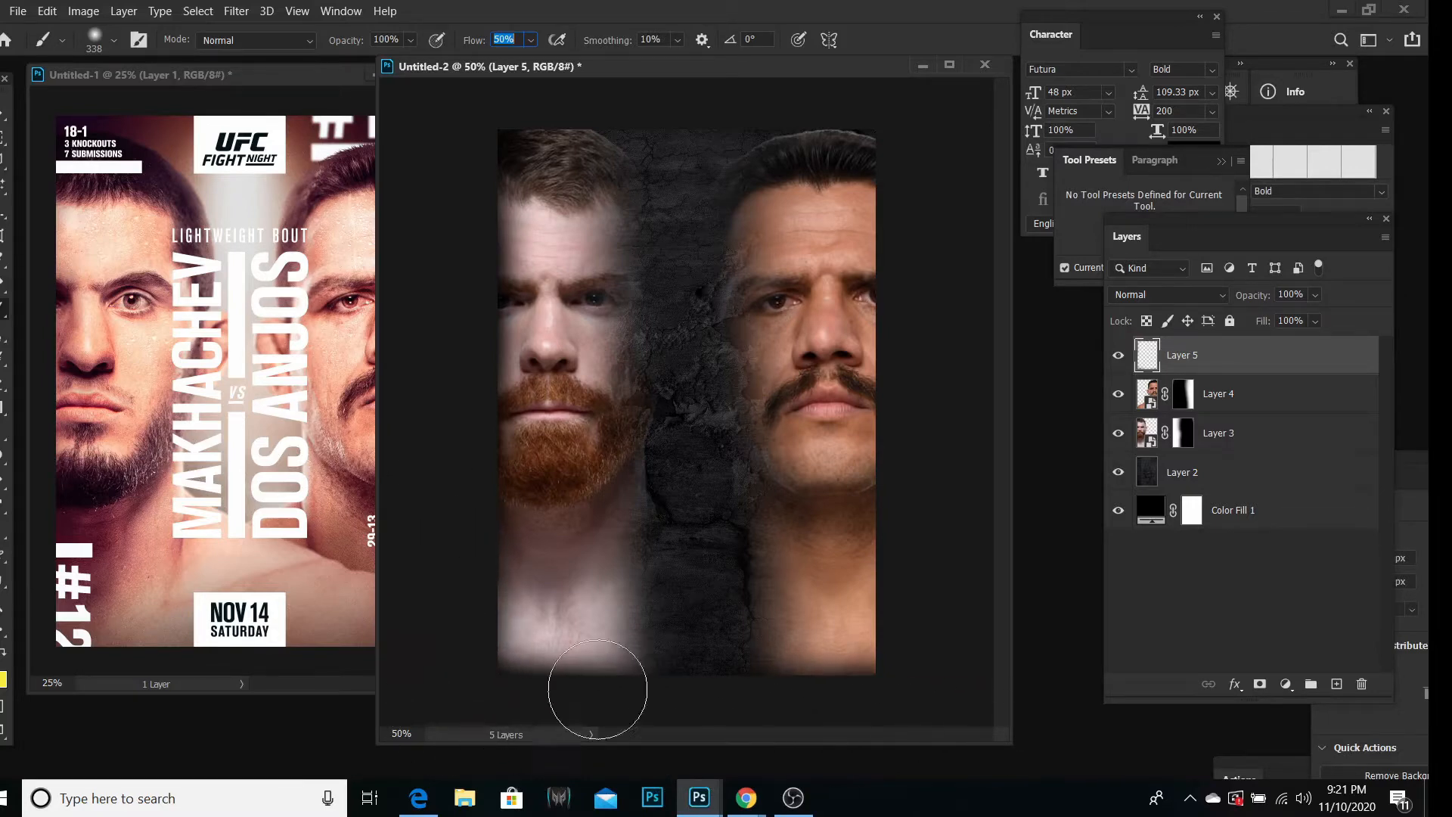
mouse_move(906, 634)
mouse_down()
mouse_move(940, 626)
mouse_move(927, 641)
mouse_move(928, 628)
mouse_up()
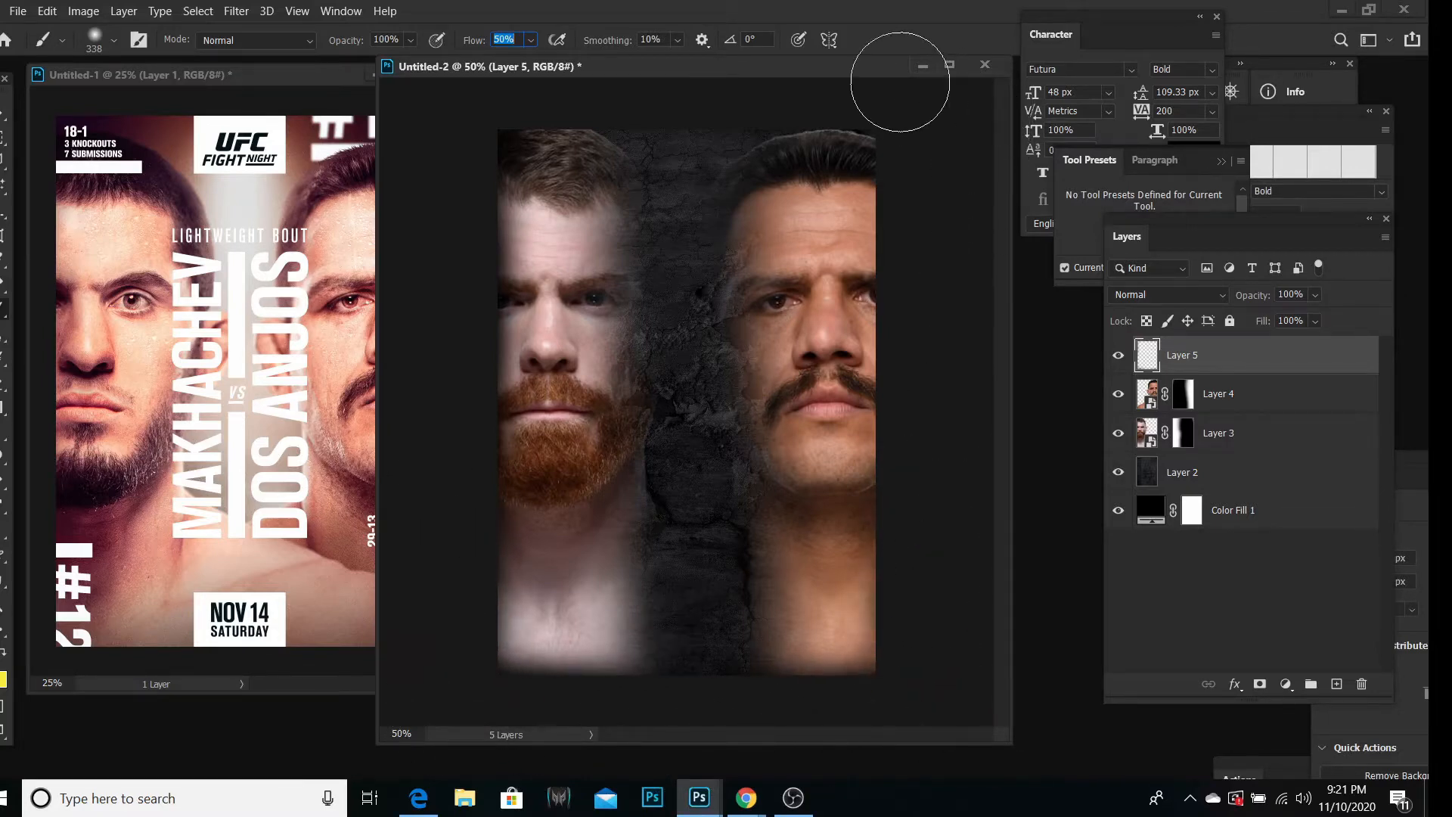
mouse_move(900, 82)
mouse_down()
mouse_move(791, 75)
mouse_move(887, 93)
mouse_move(869, 242)
mouse_up()
click(23, 13)
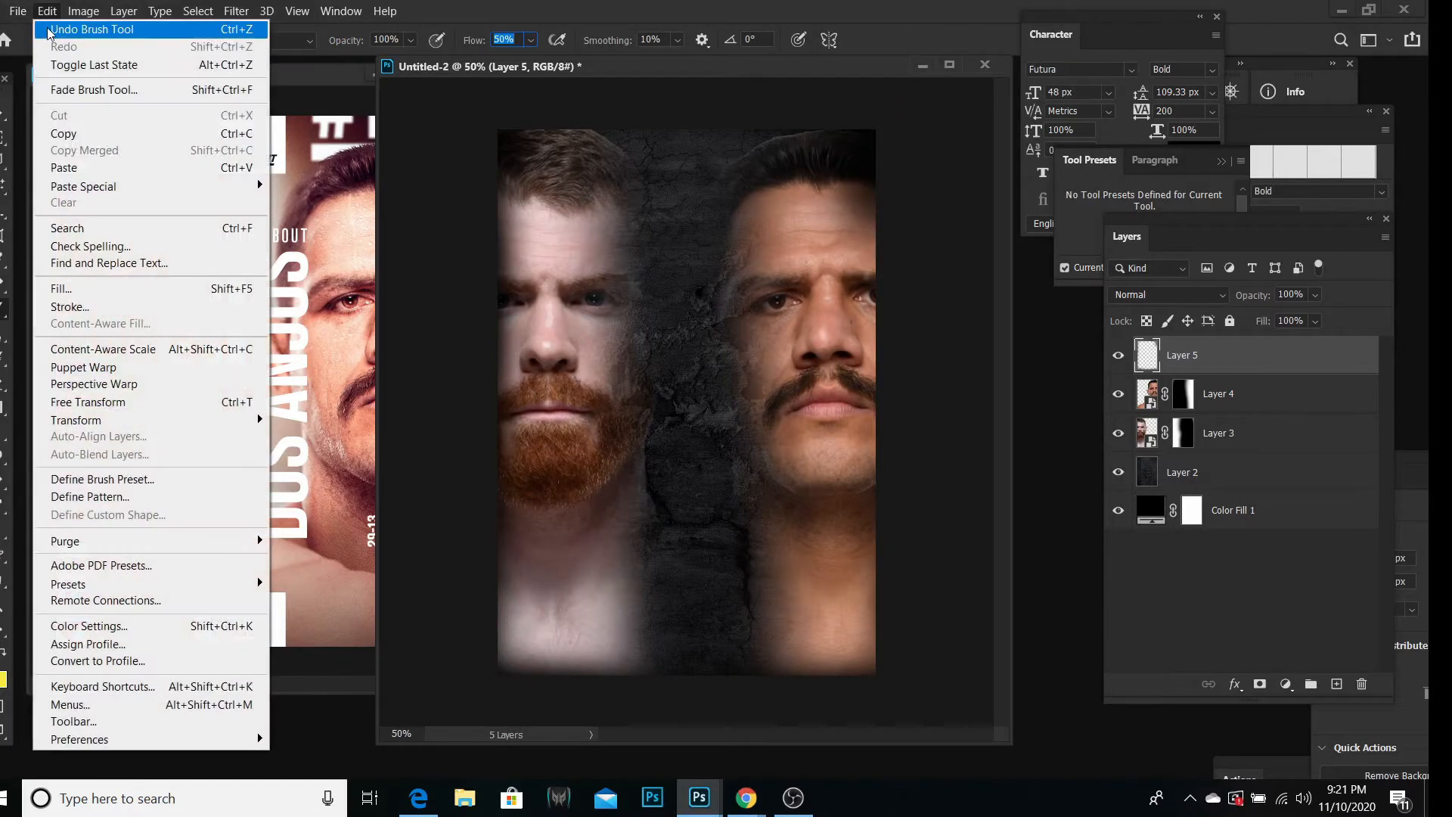
click(47, 31)
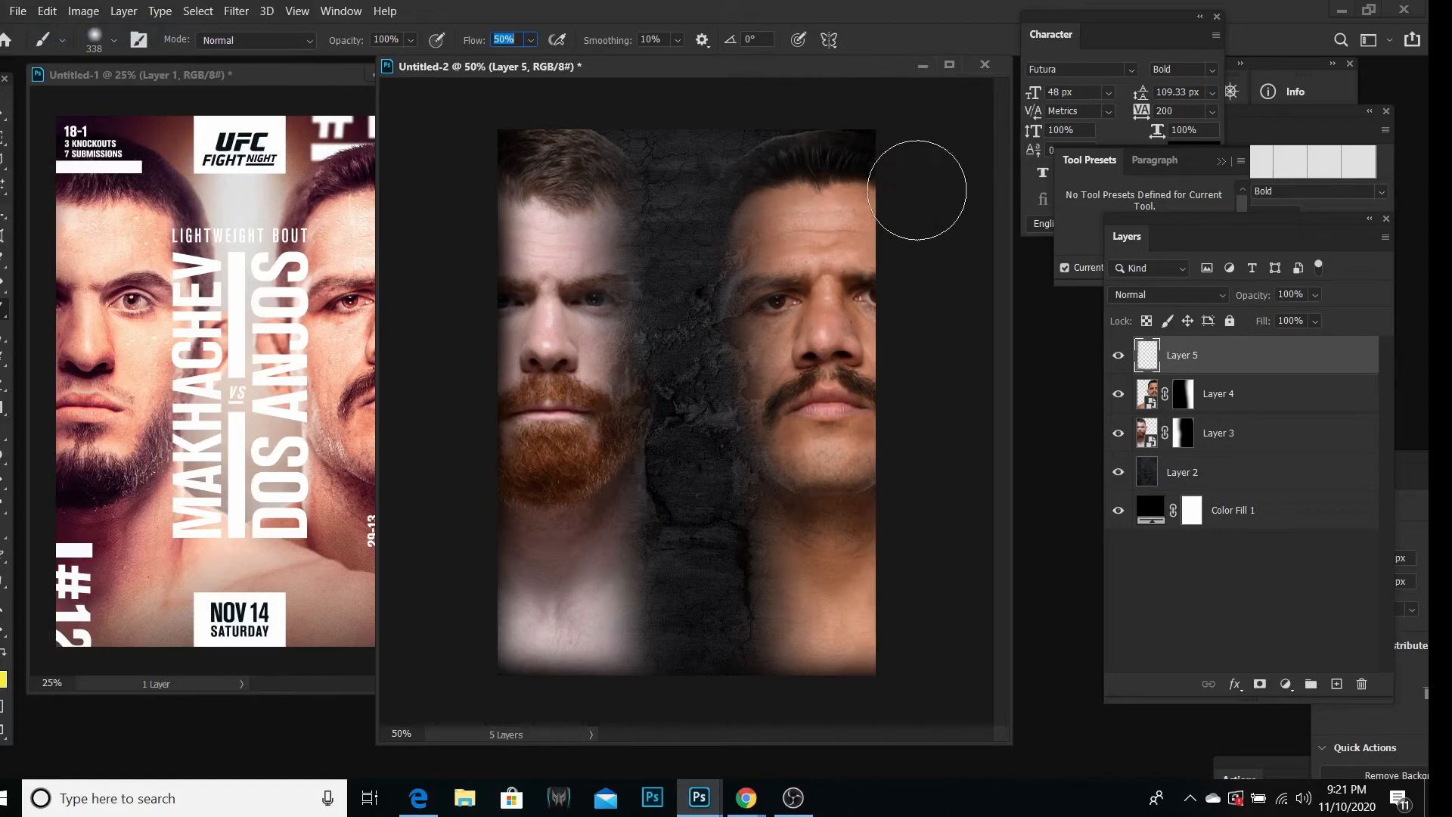
mouse_move(926, 367)
mouse_down()
mouse_move(939, 655)
mouse_move(936, 563)
mouse_up()
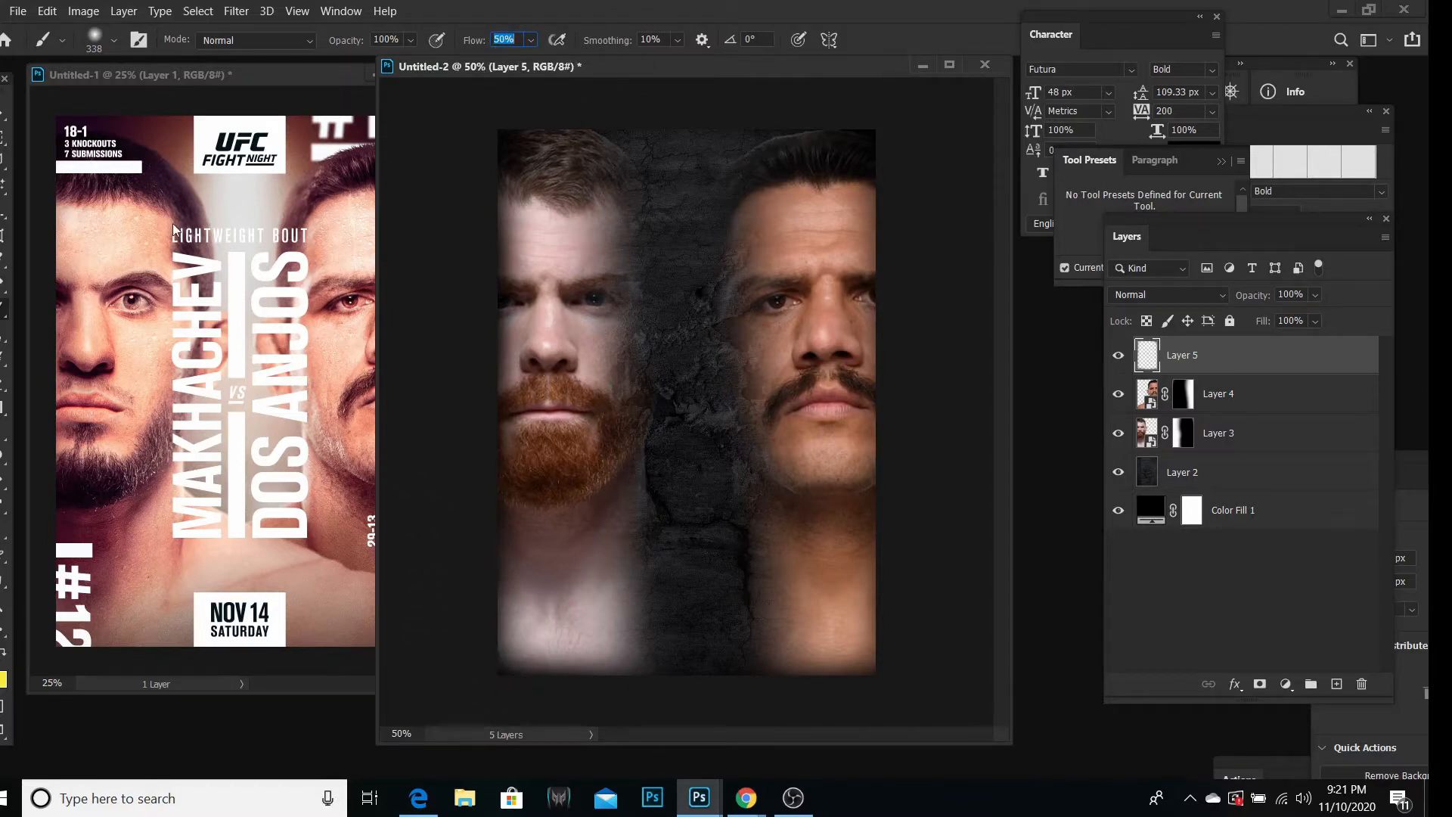
Step: Hide Layer 5 and open the bearded fighter on Layer 3 in the Camera Raw Filter
click(1118, 355)
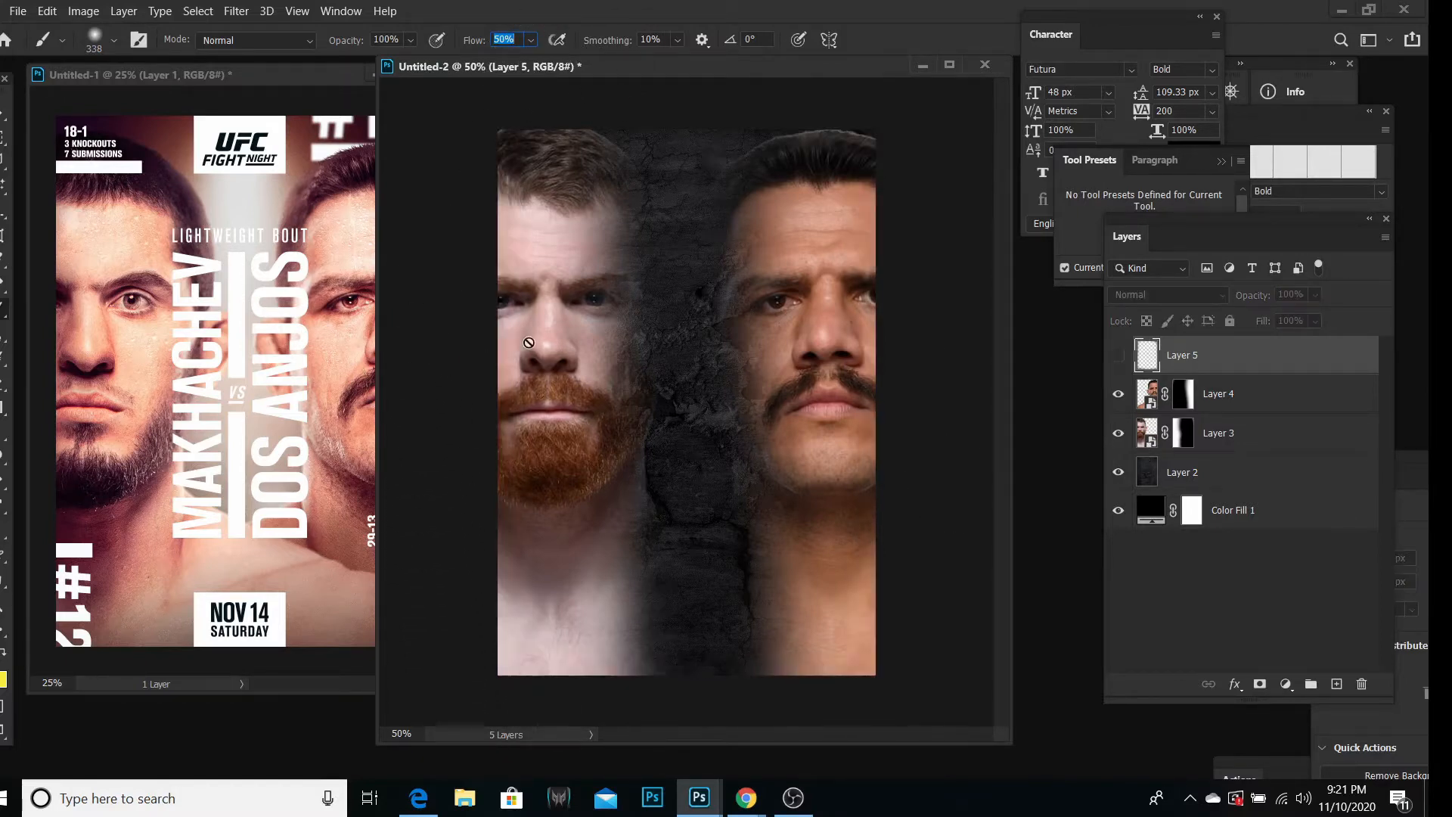
key(v)
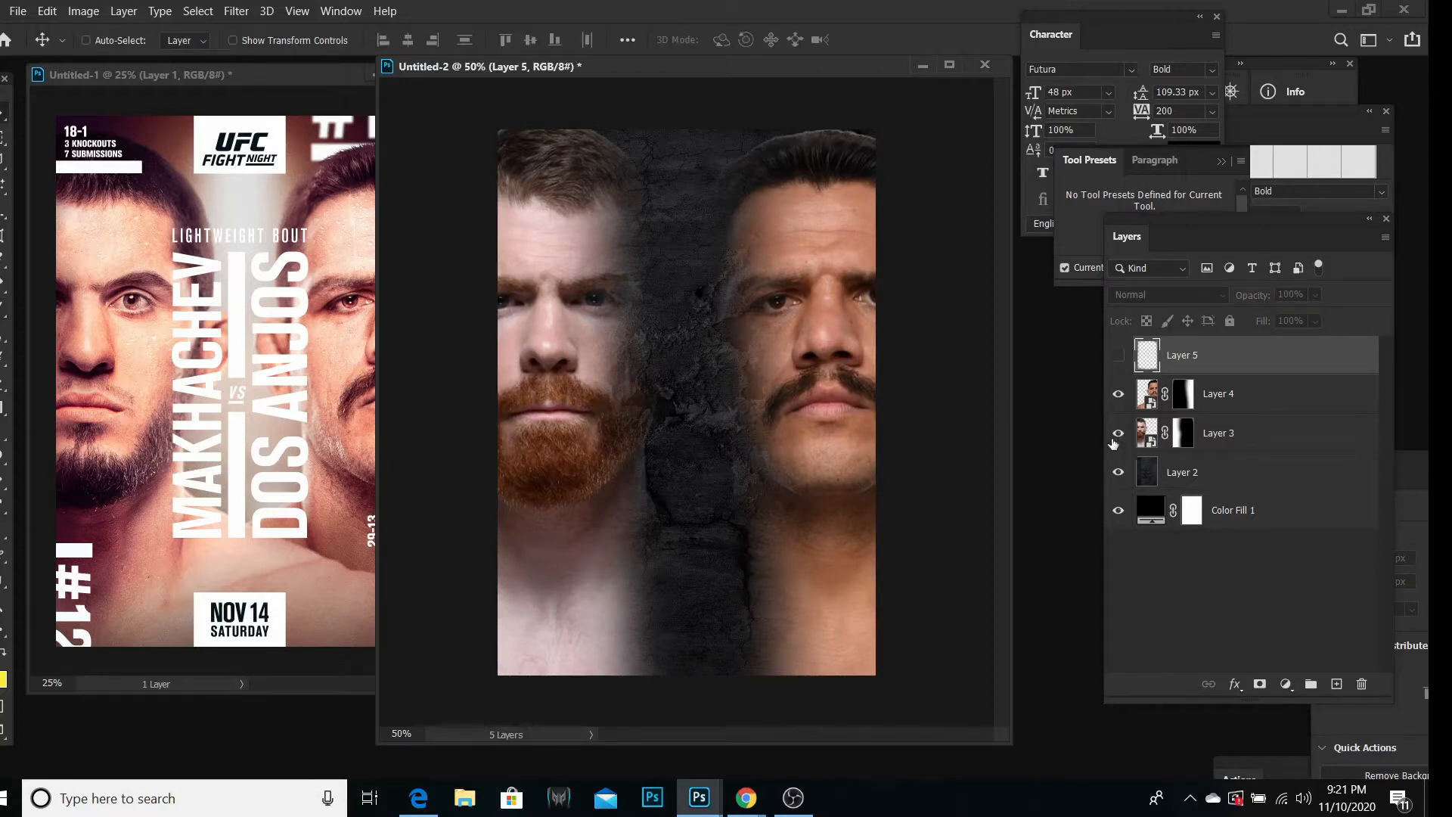
click(1146, 435)
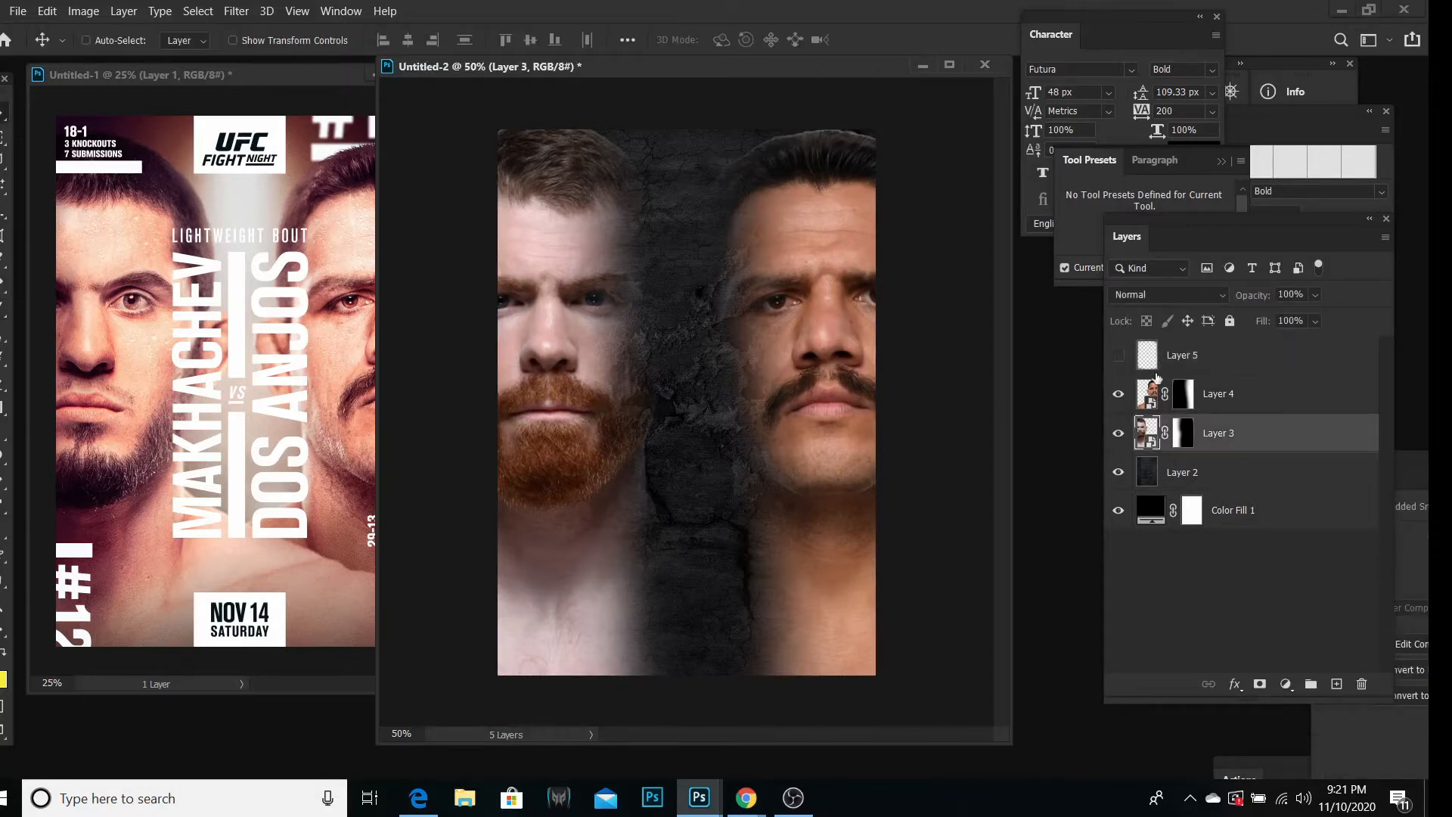
click(237, 13)
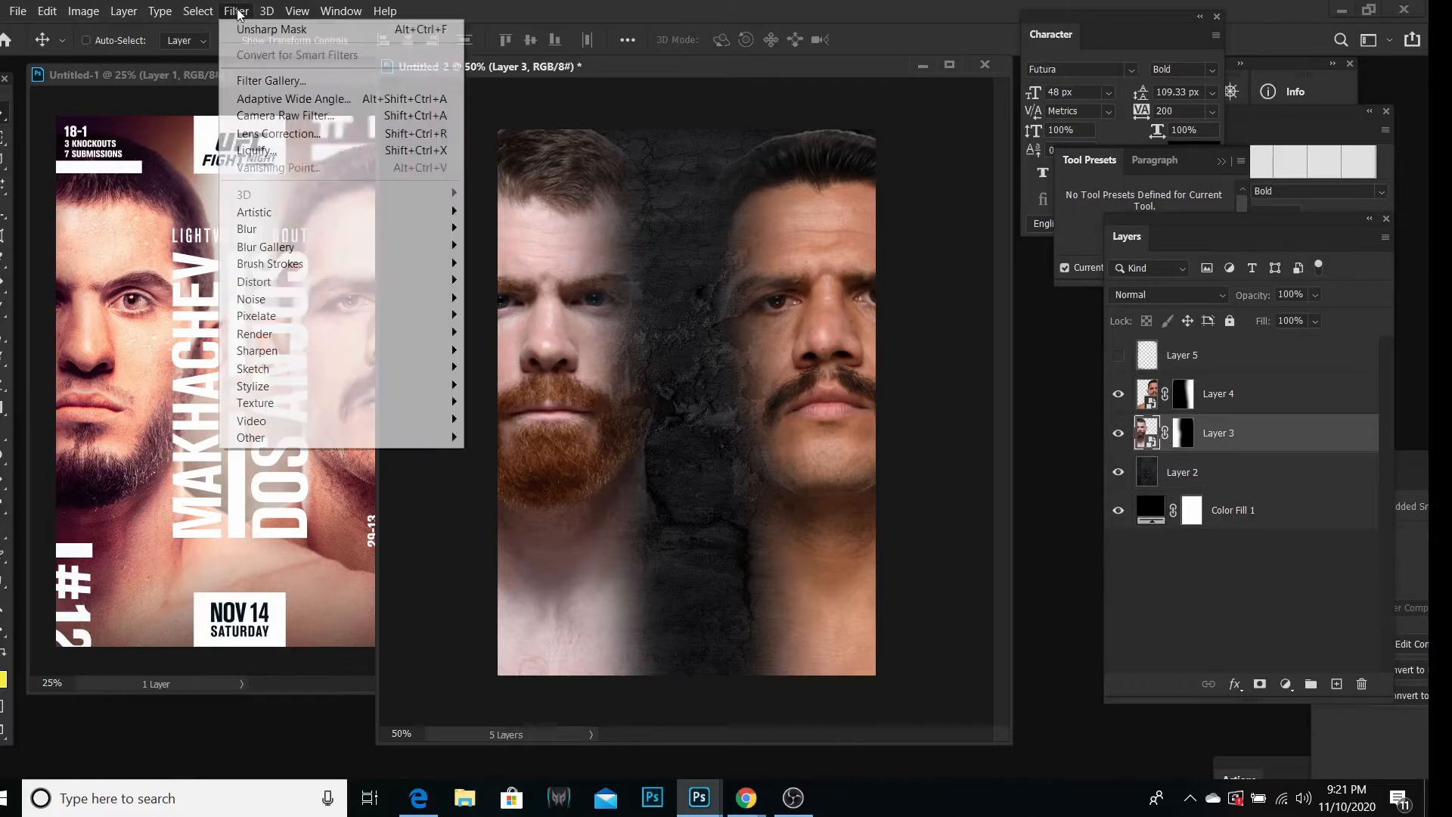
click(291, 115)
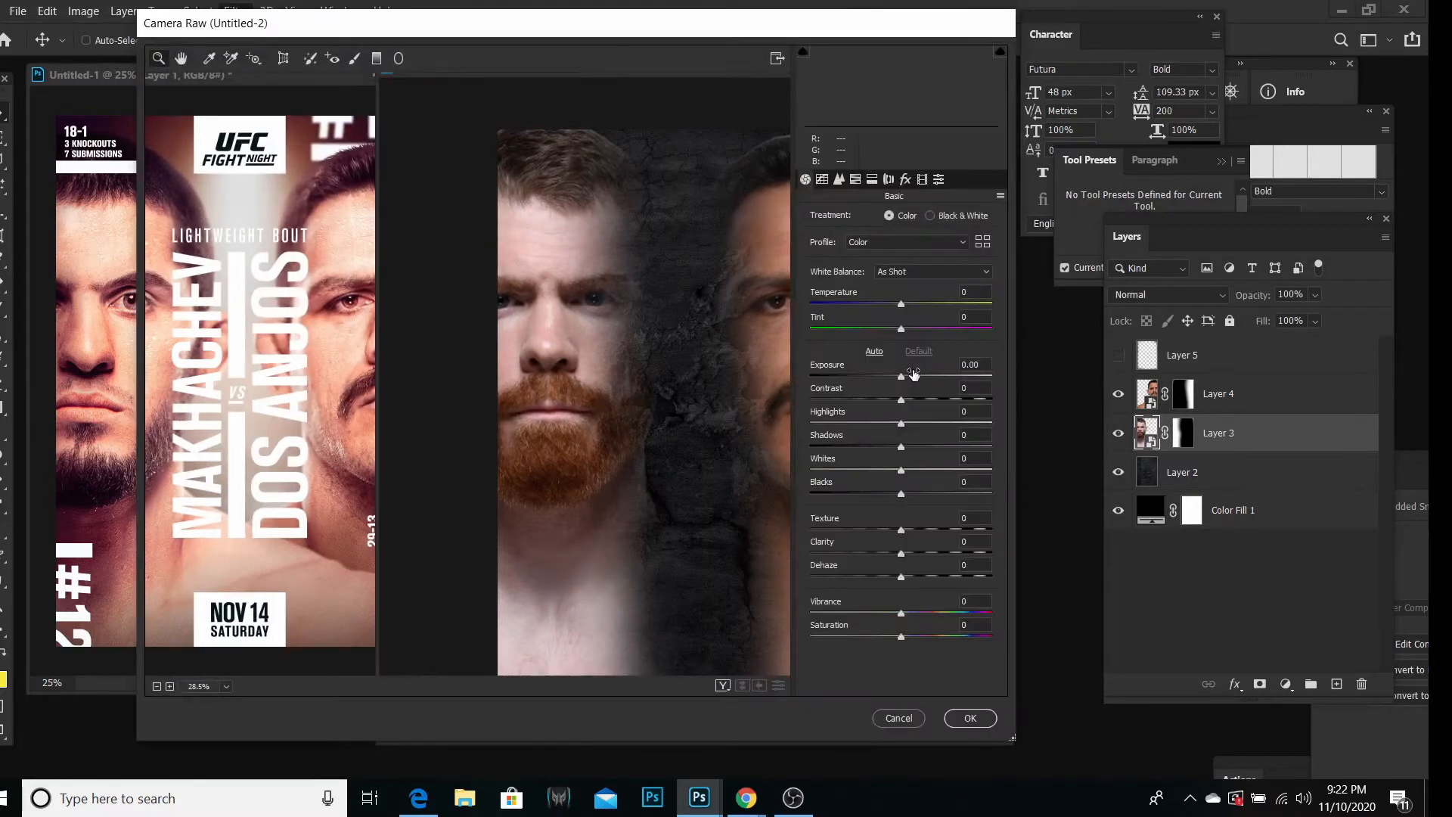
Step: Set the bearded fighter's Clarity to +75 and Vibrance to -30
drag(977, 542, 959, 545)
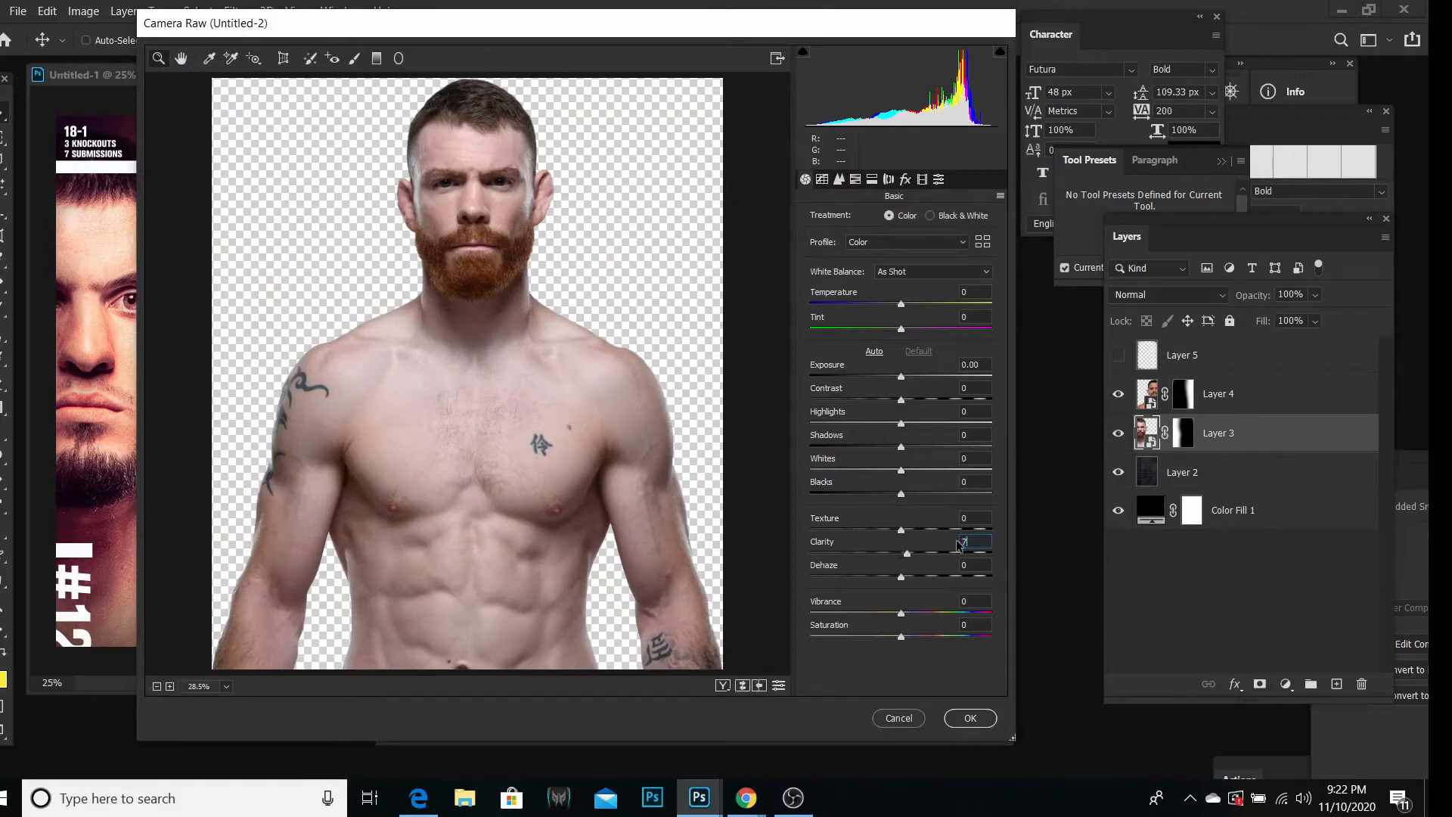
text(75)
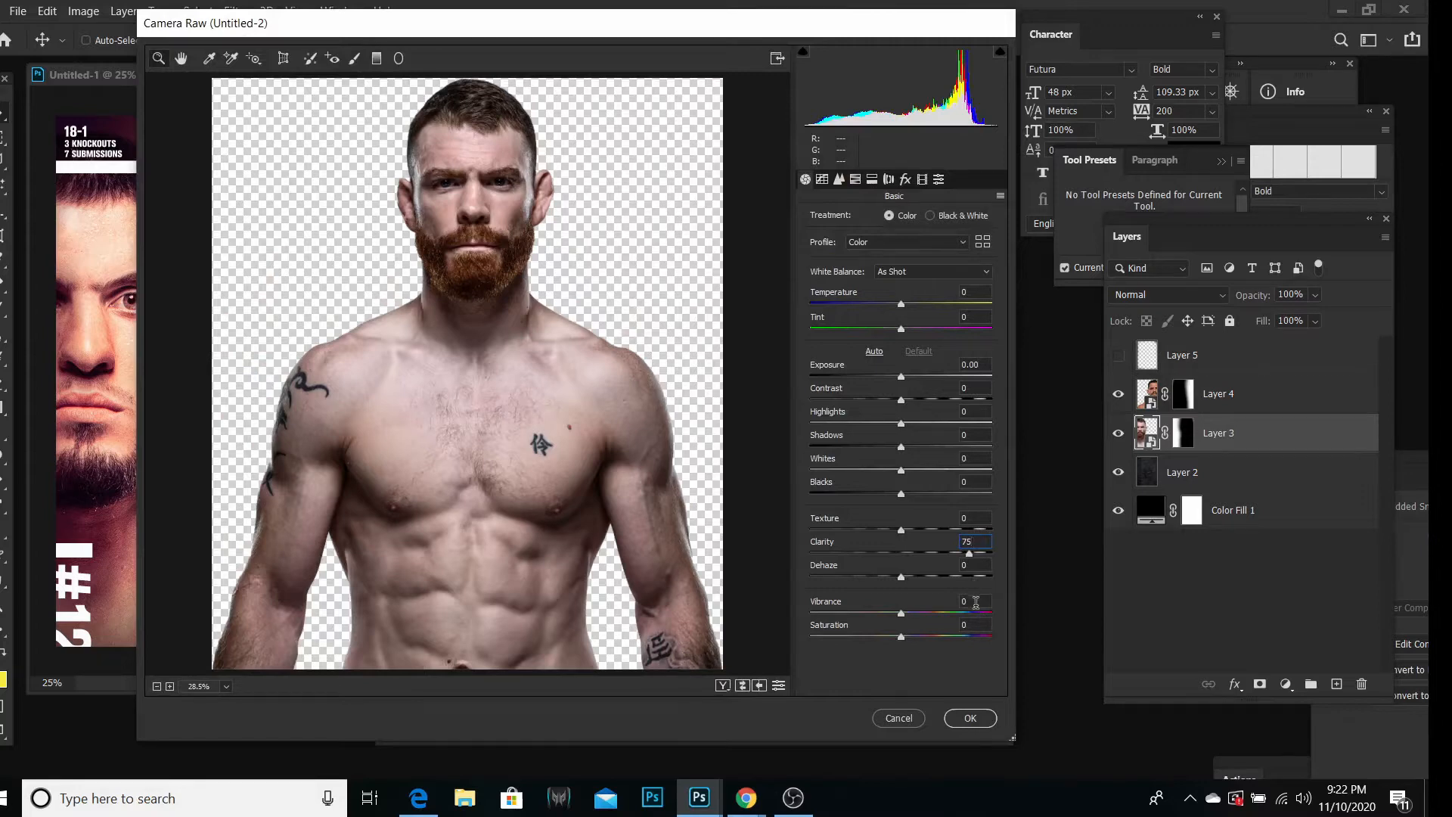
click(975, 602)
text(-30)
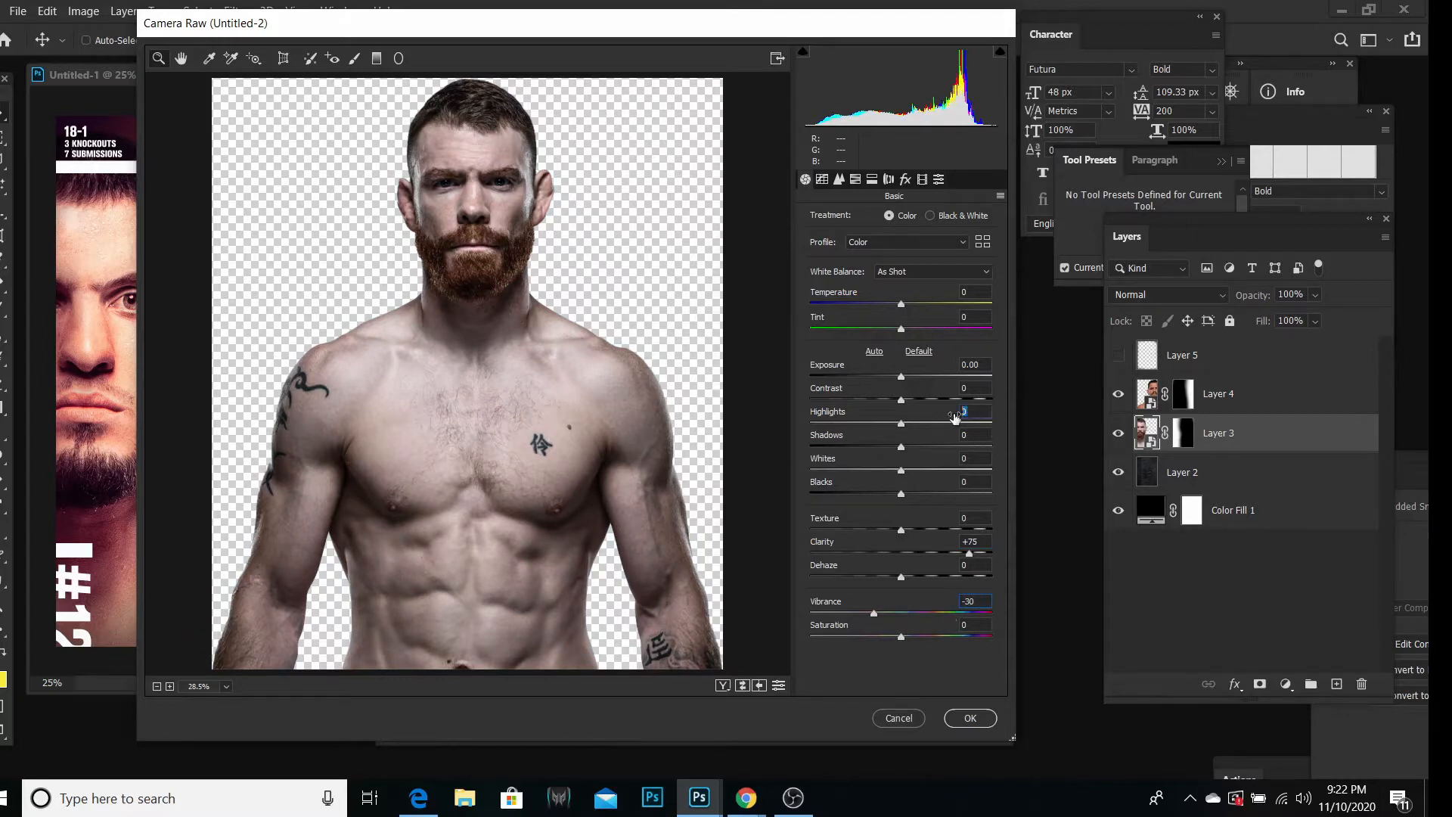
Step: Set the bearded fighter's Highlights and Contrast to +15 and sharpening Amount to 5, and apply the filter
text(15)
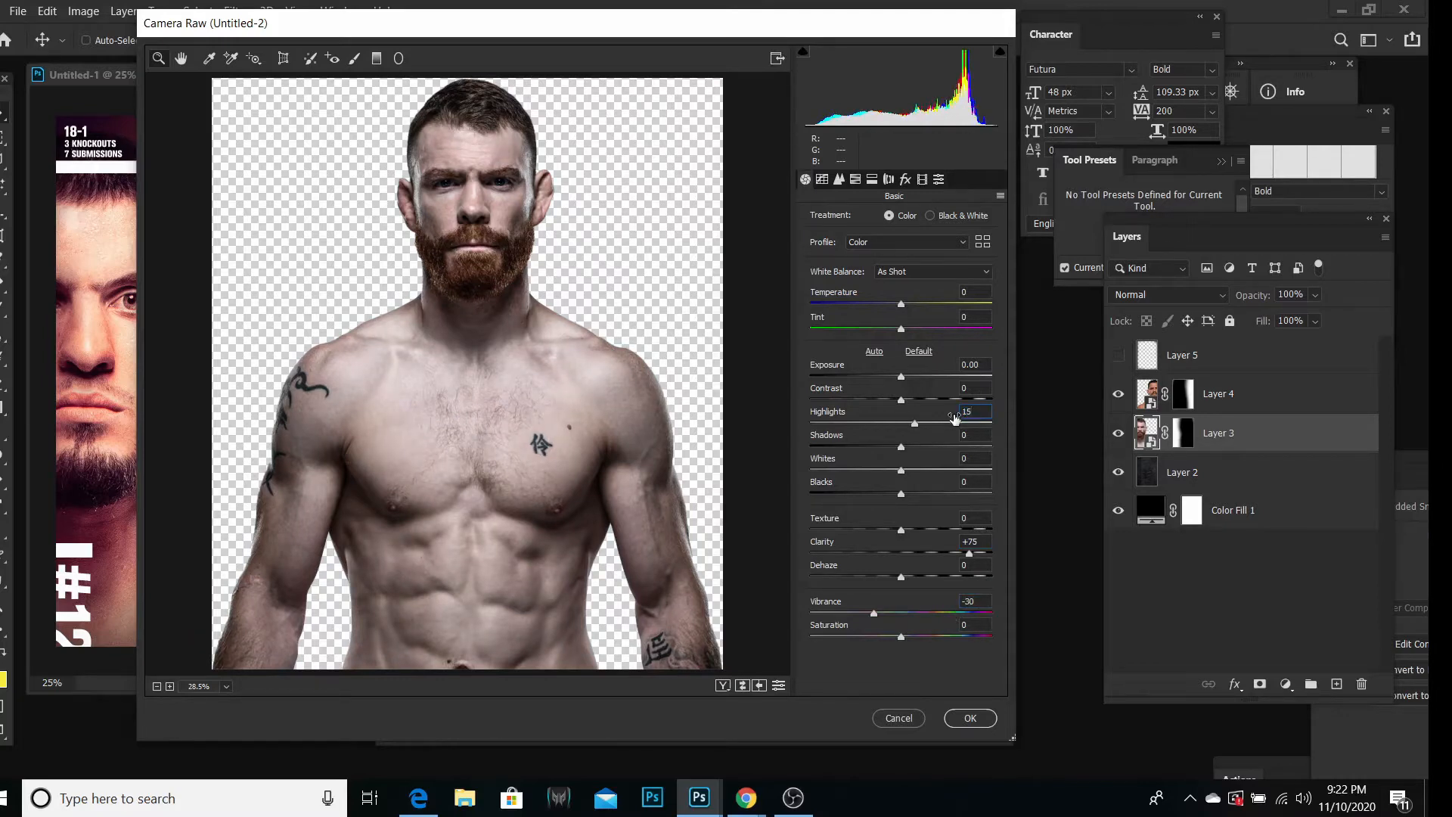
click(975, 390)
text(15)
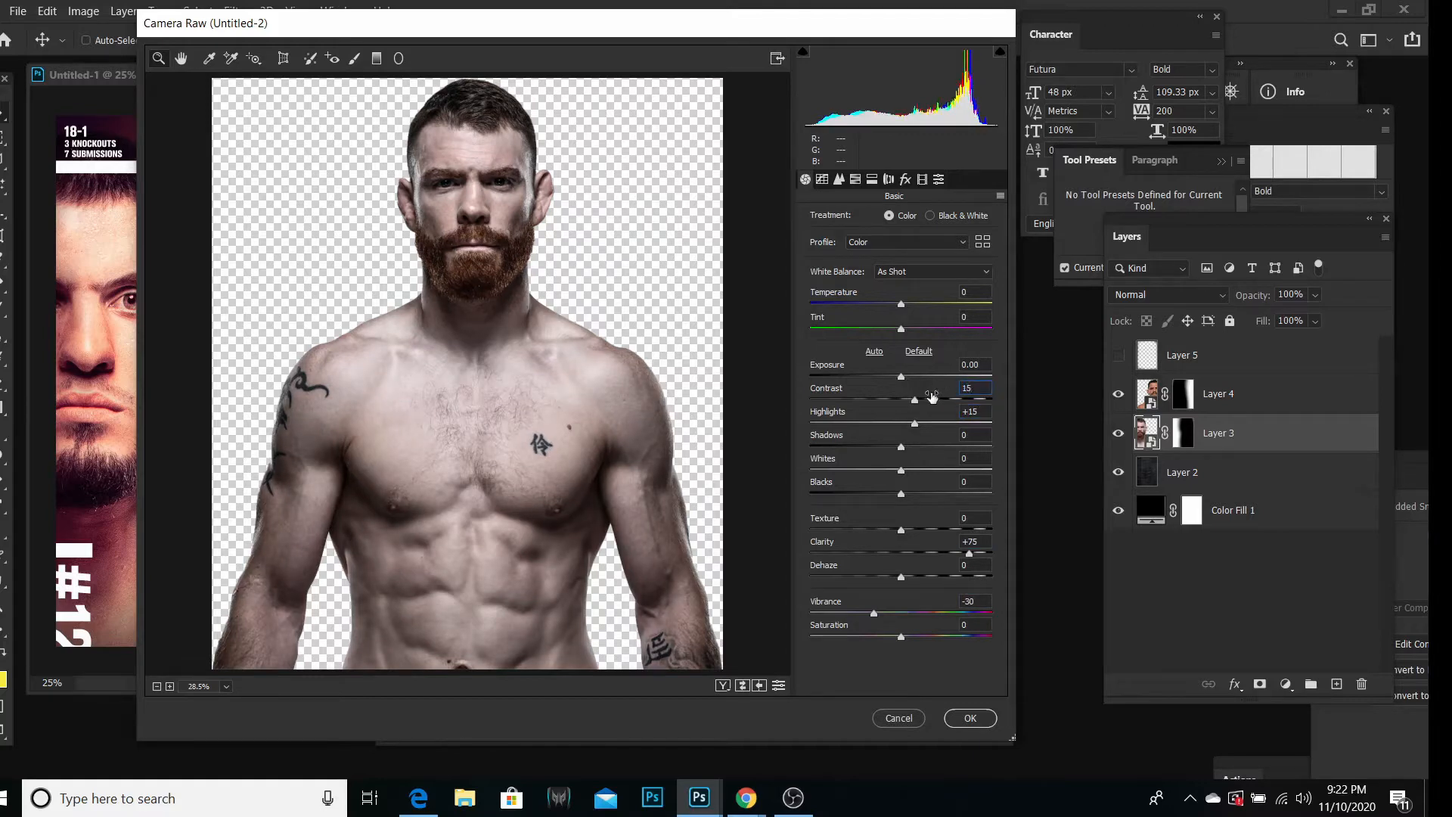
click(839, 179)
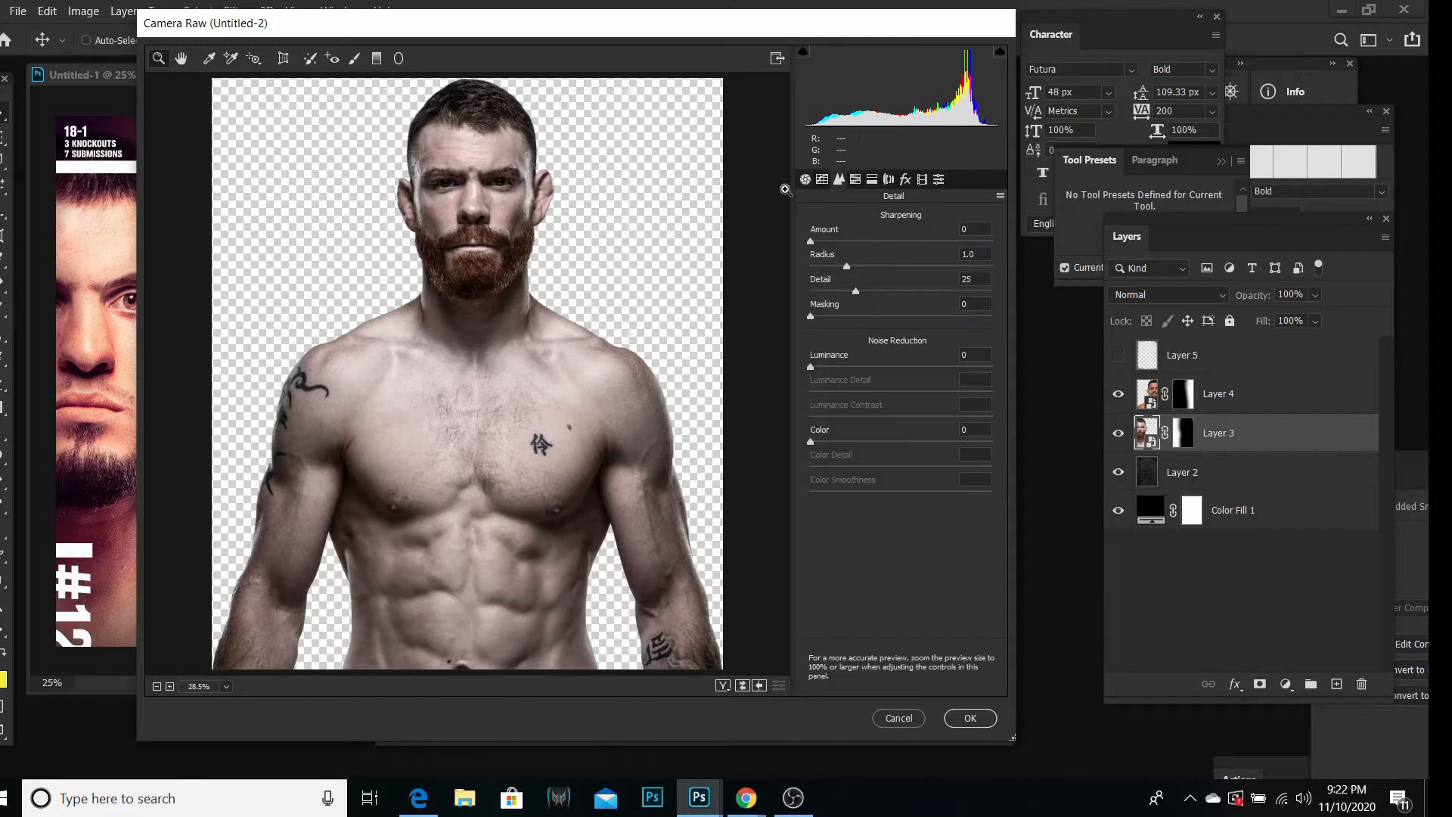
click(960, 229)
text(5)
click(967, 718)
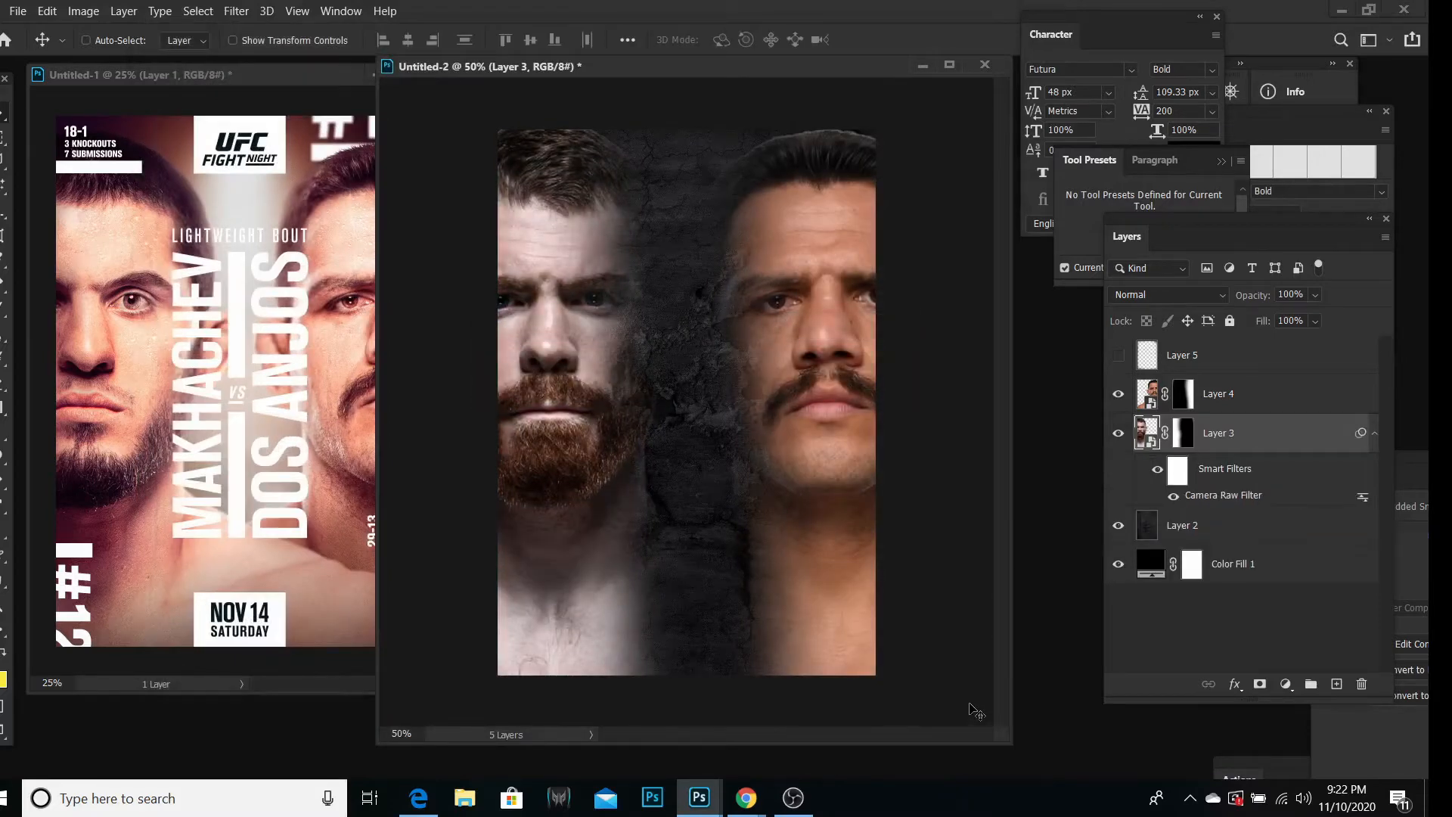
Step: Open the mustached fighter on Layer 4 in the Camera Raw Filter and set Clarity to +75 and Vibrance to -30
click(1150, 406)
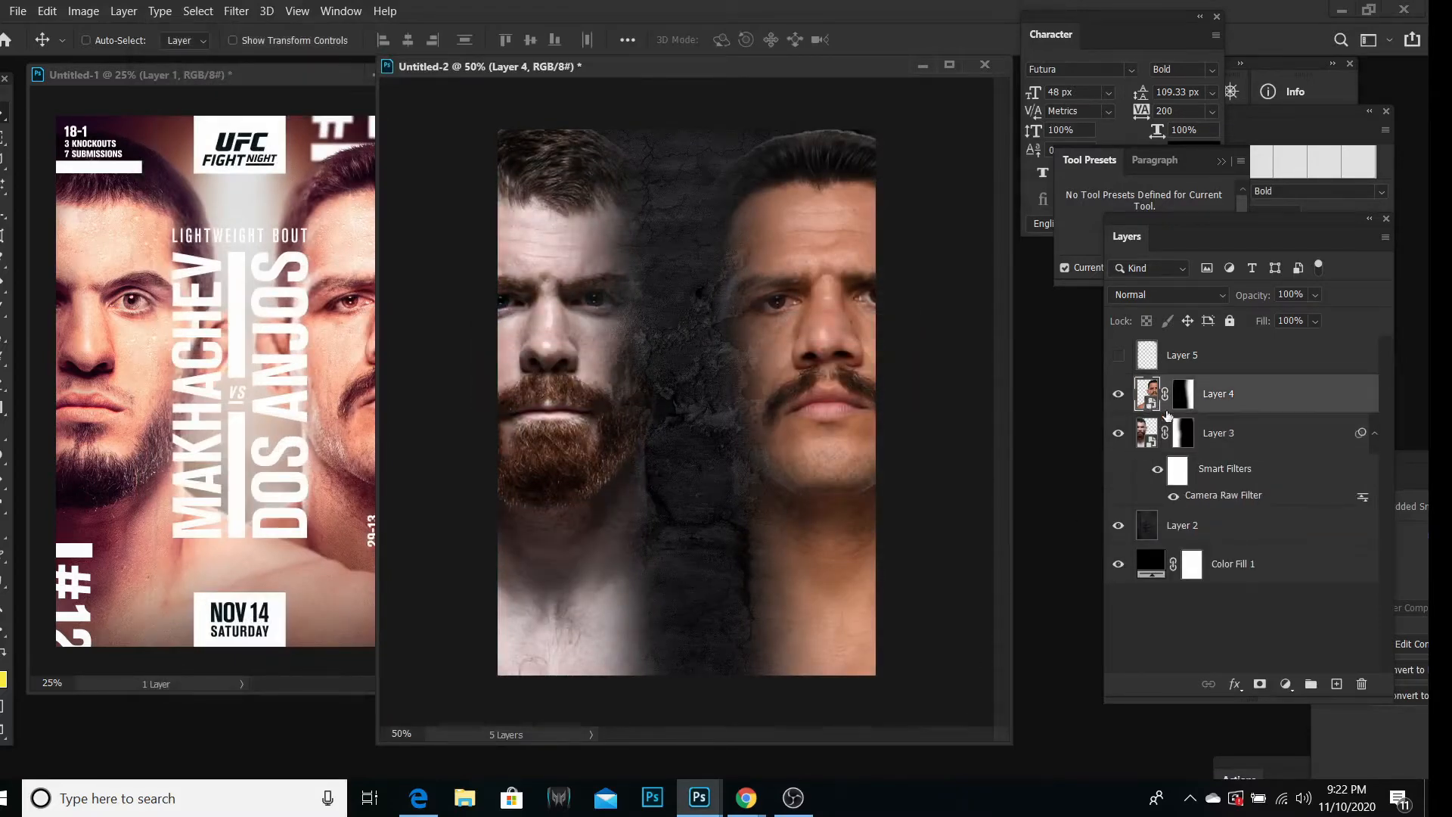
click(237, 12)
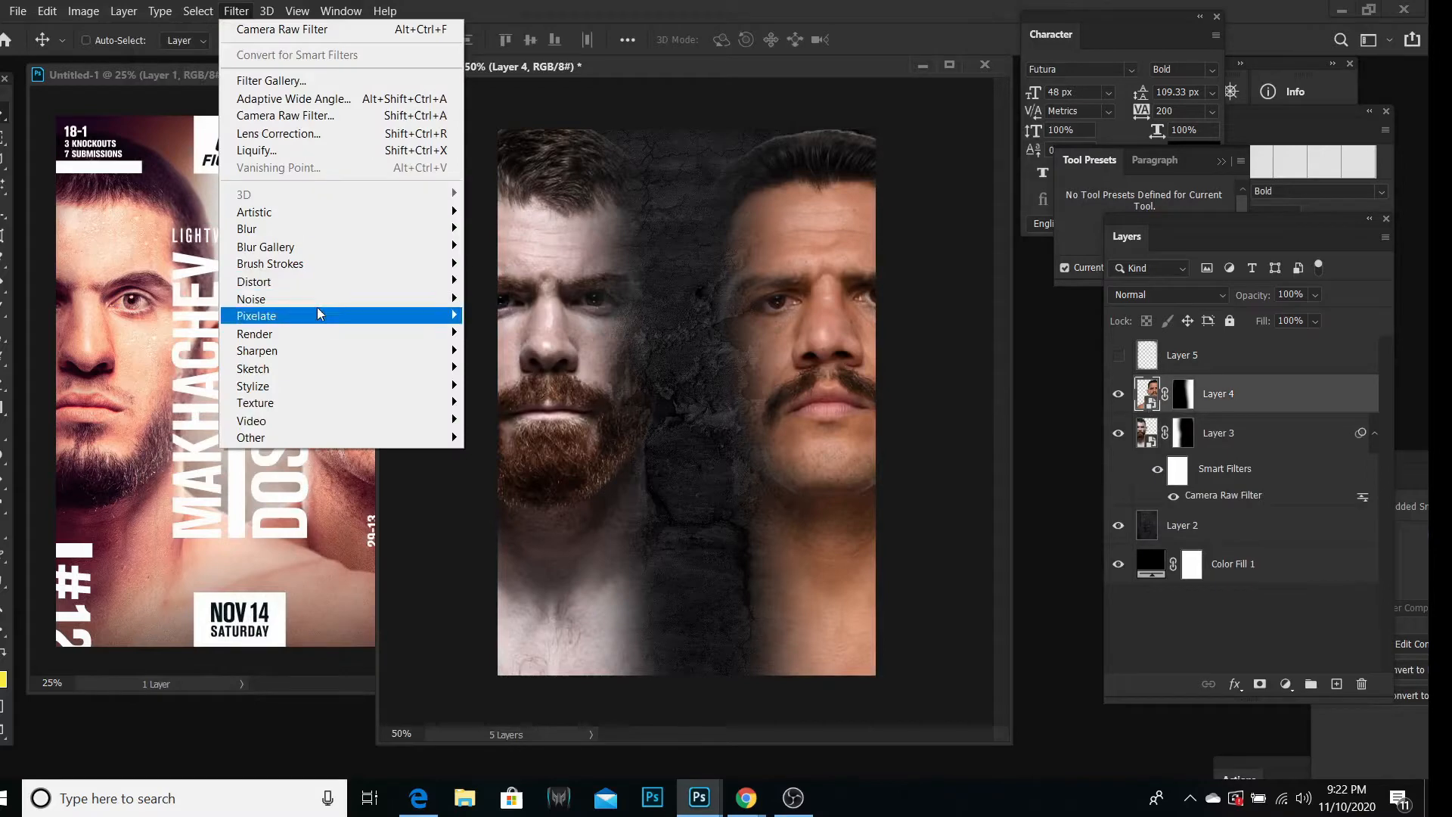
click(277, 116)
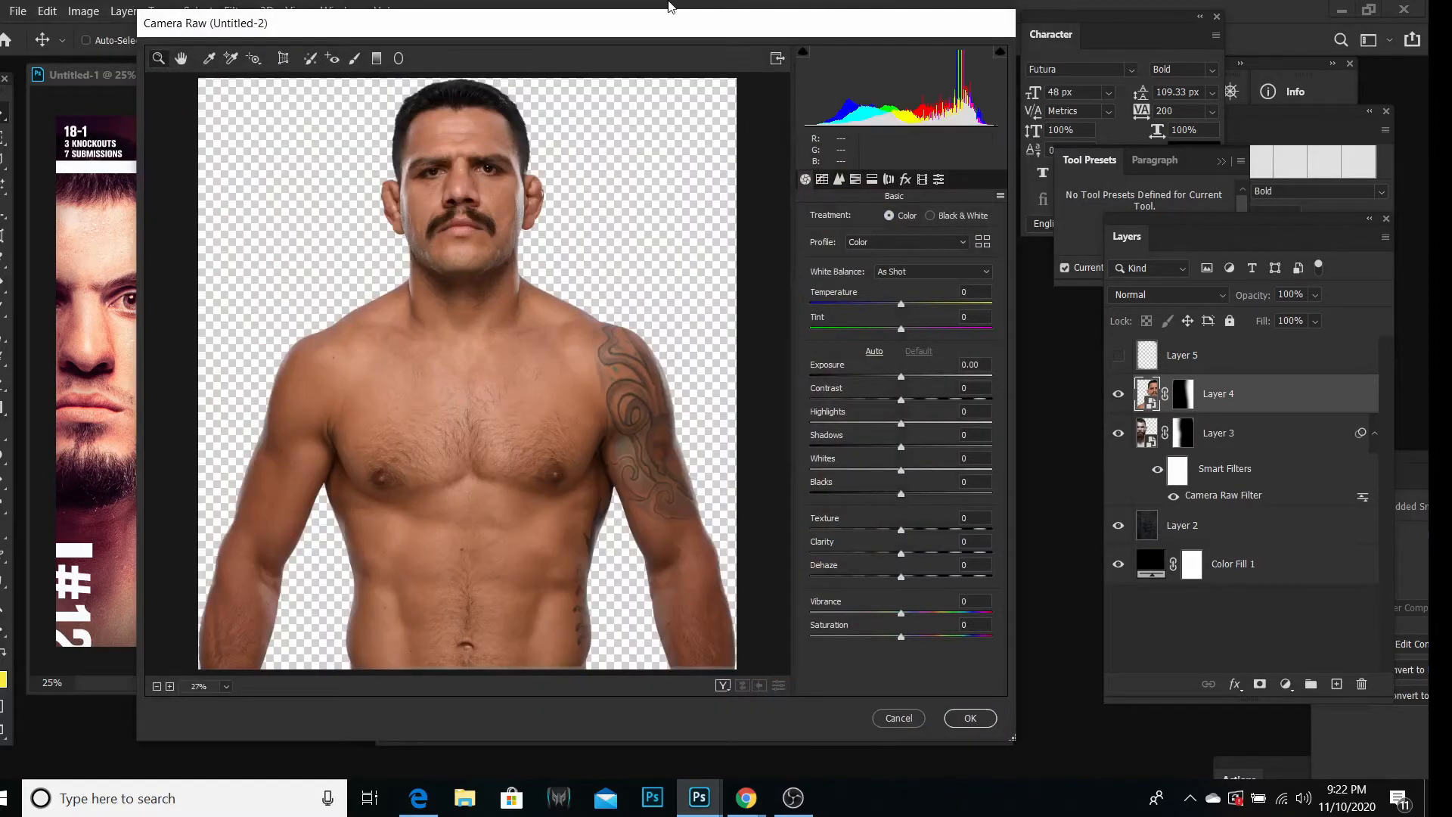
drag(646, 30, 356, 68)
click(670, 579)
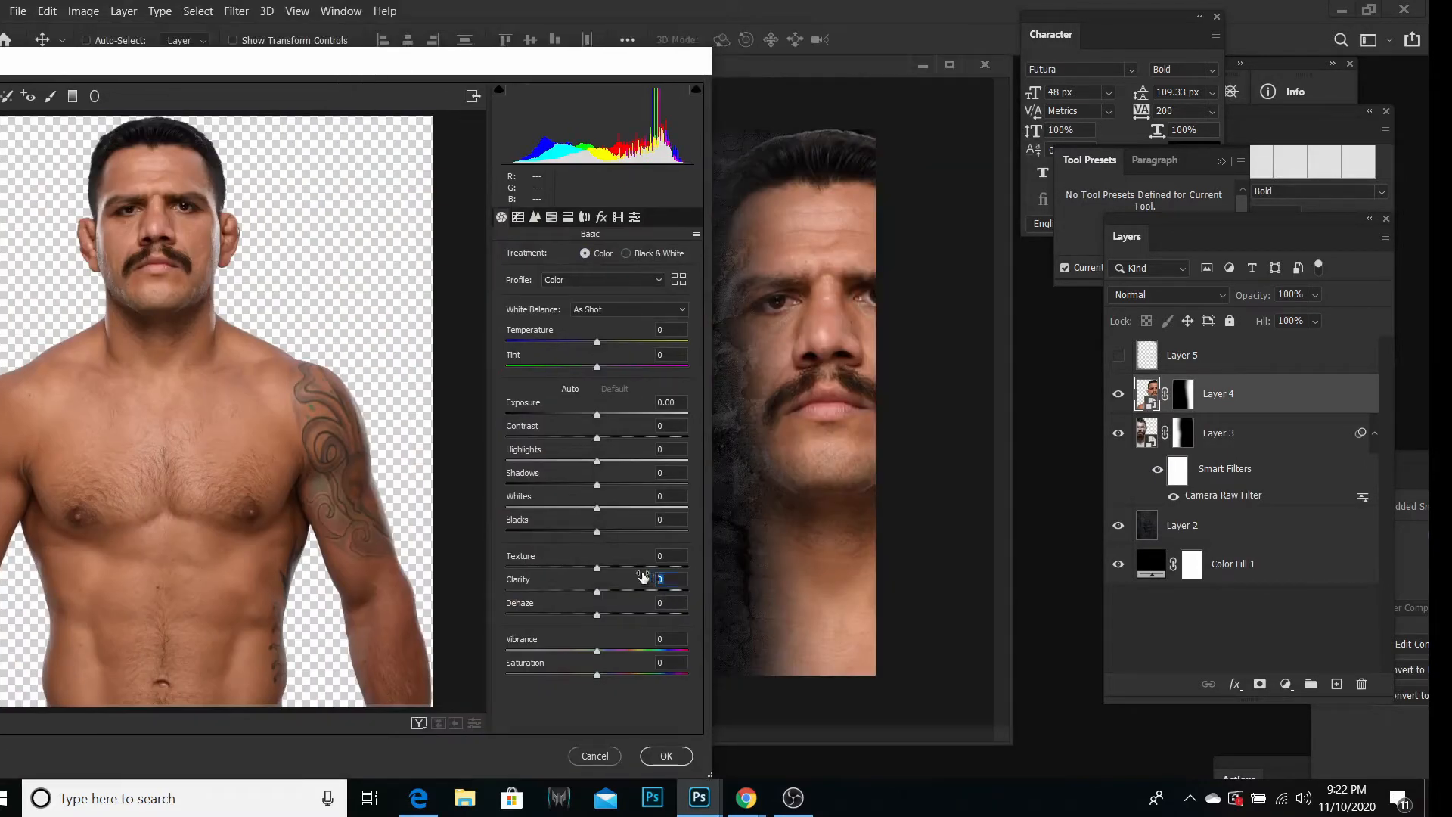
text(75)
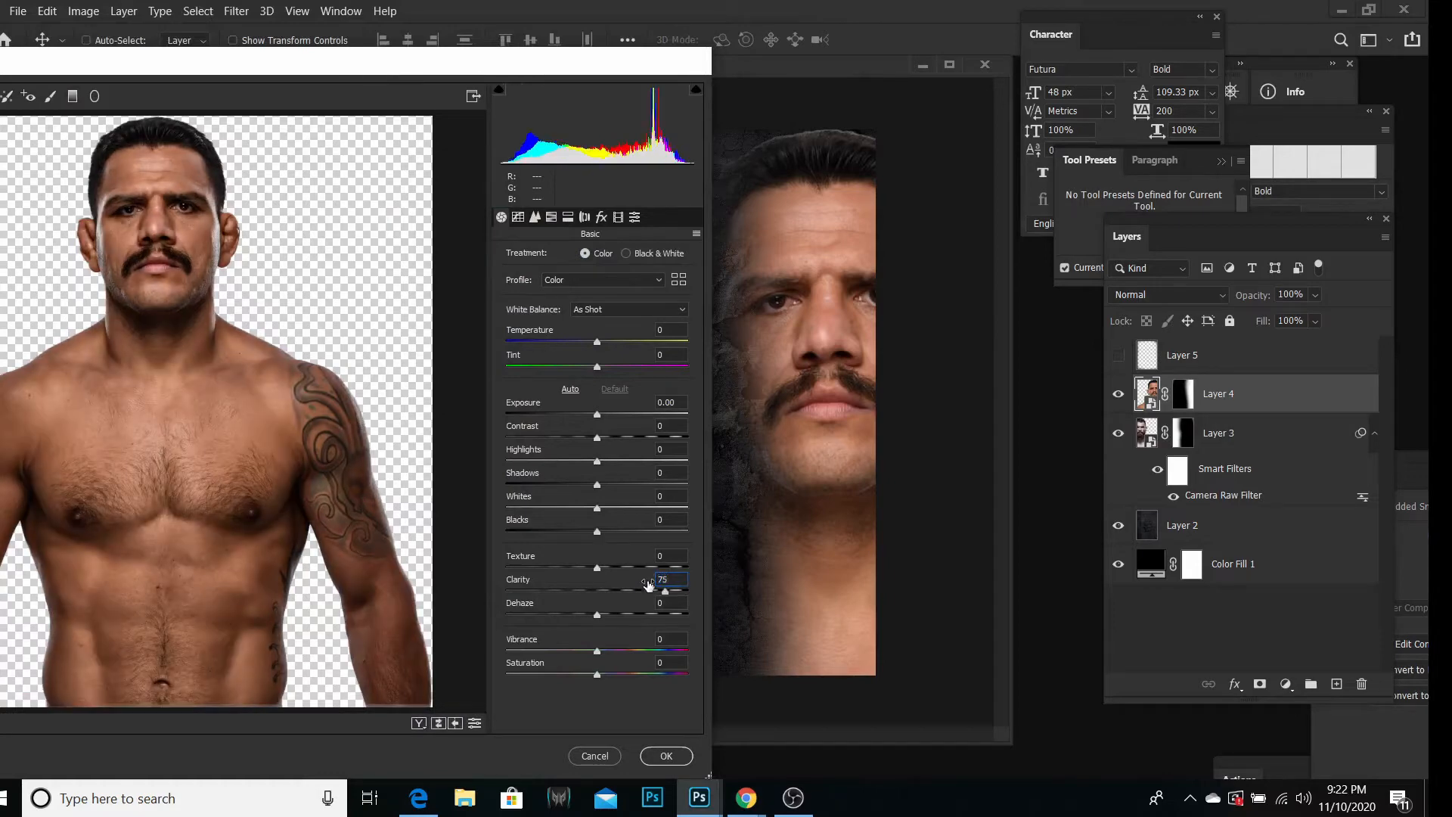
click(648, 639)
text(-30)
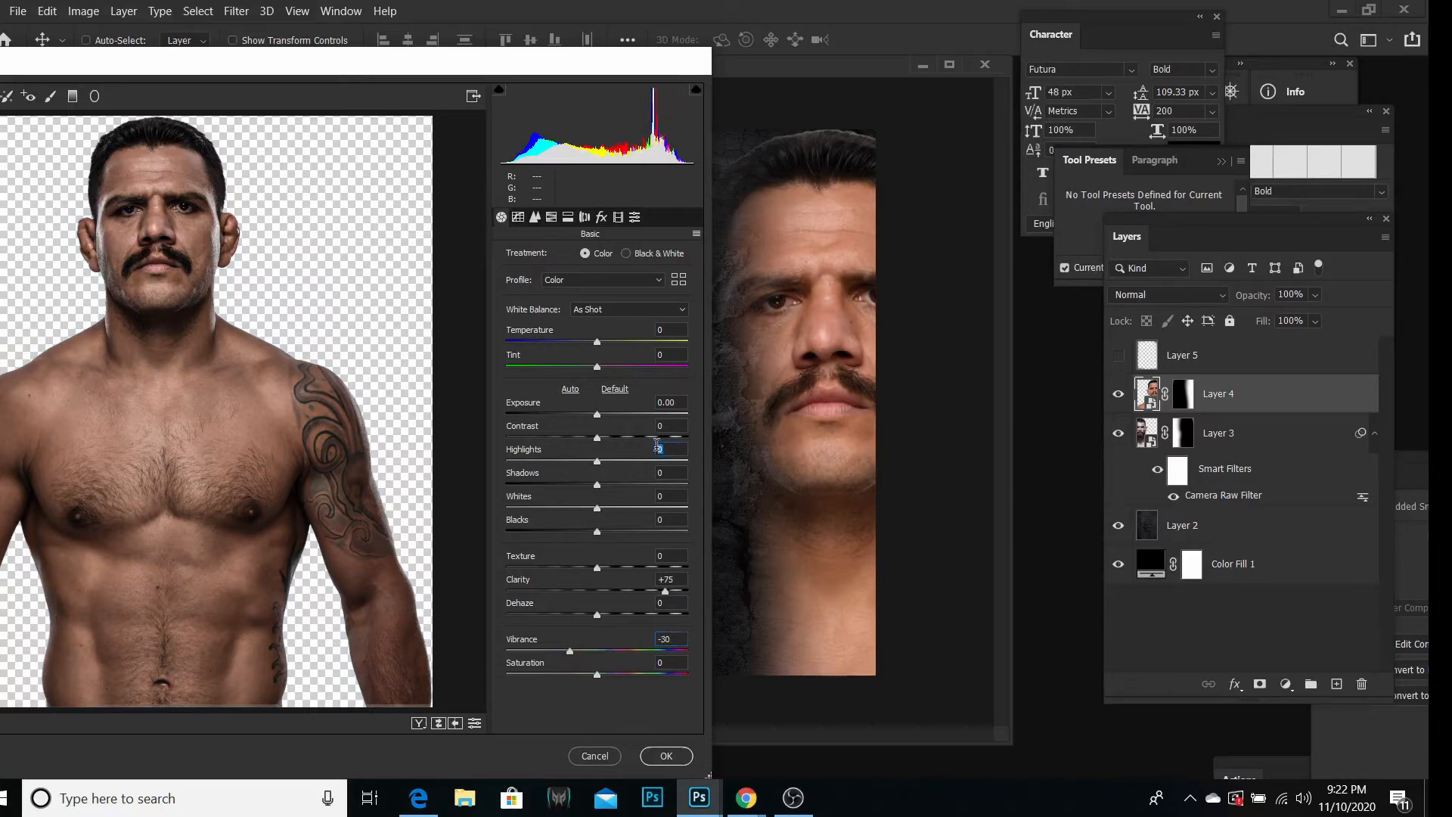
Step: Set the mustached fighter's Highlights to +25, Contrast to +15 and sharpening Amount to 5, and apply the filter
text(25)
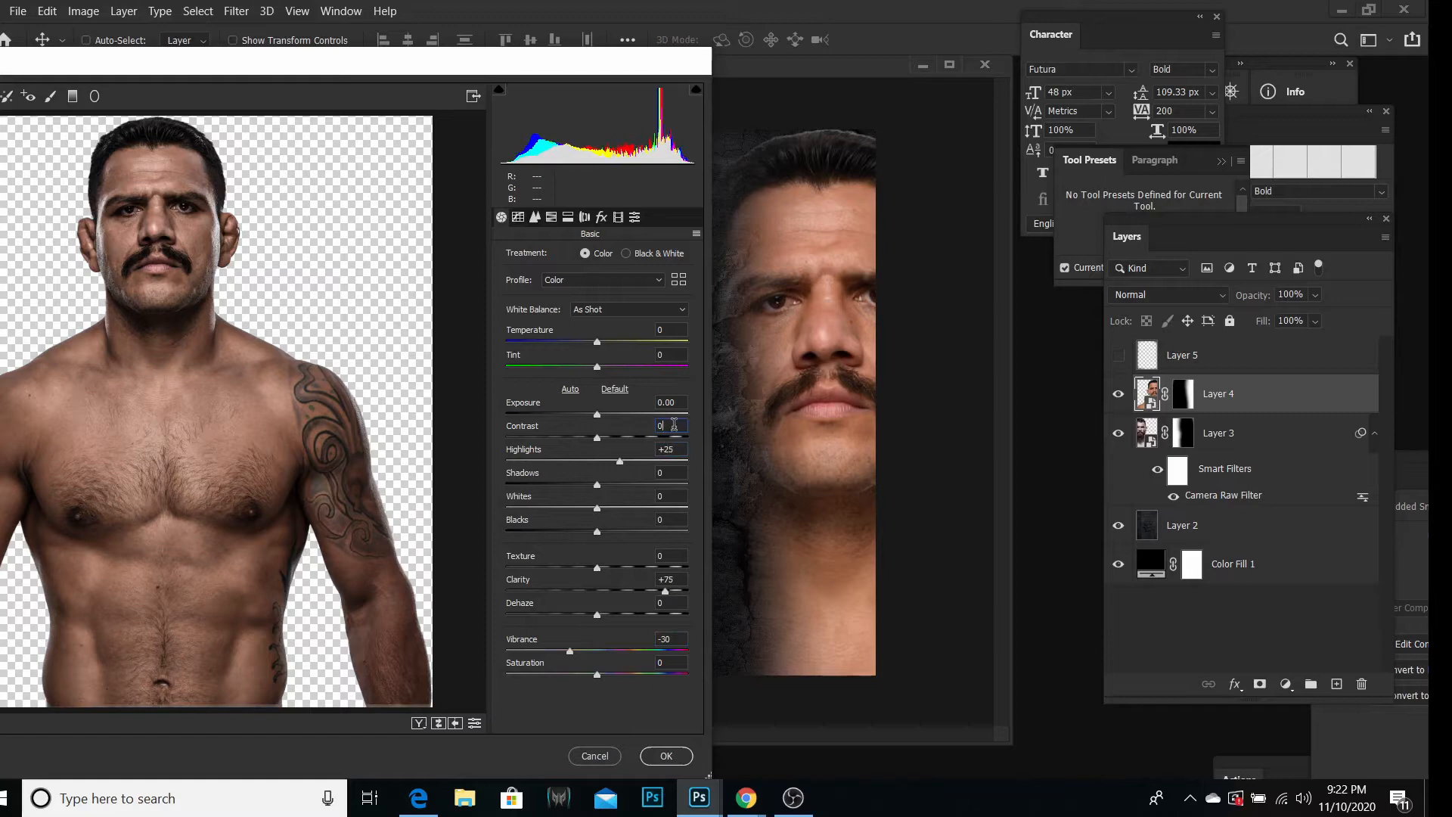
click(674, 425)
text(15)
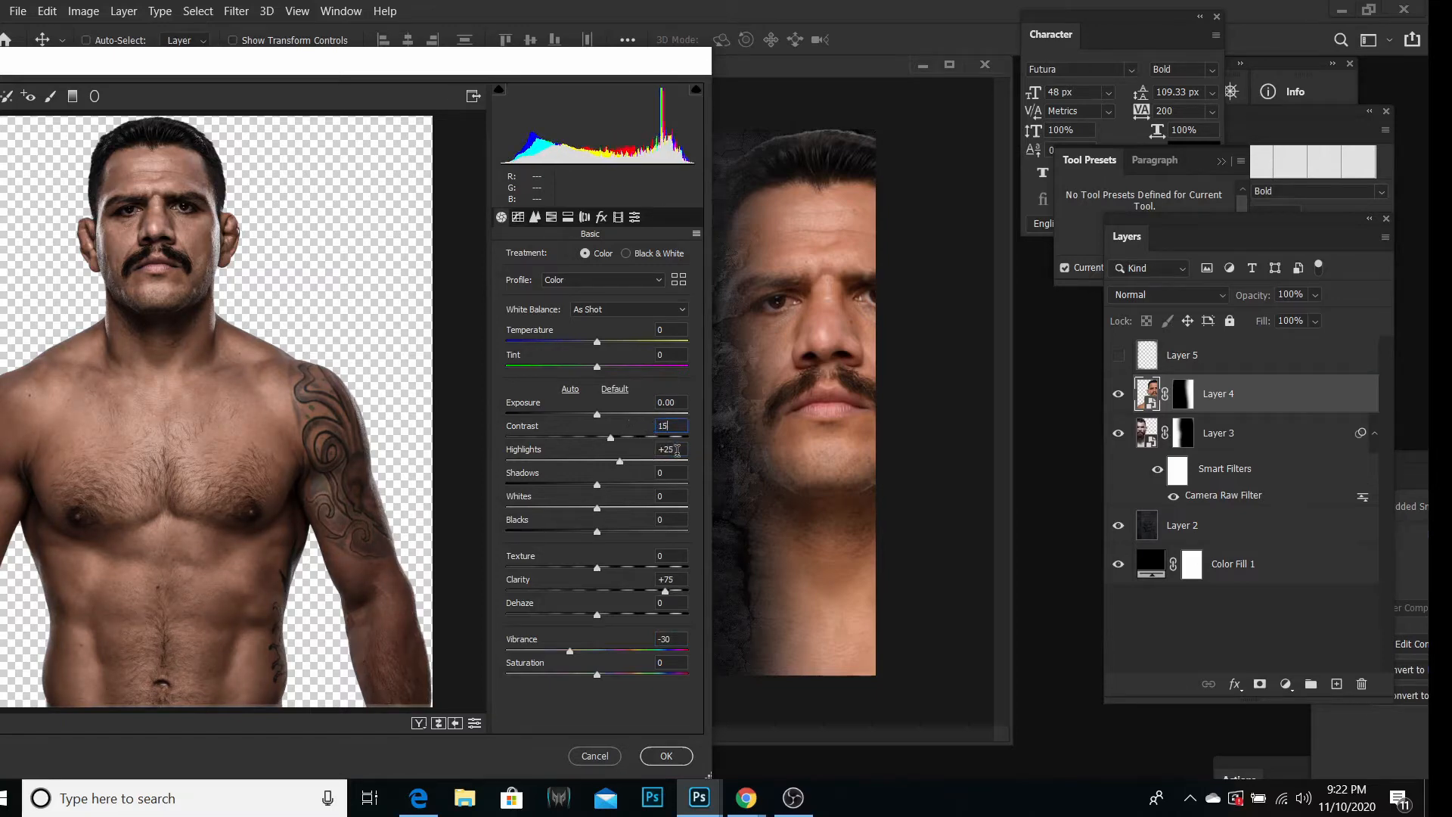
click(535, 217)
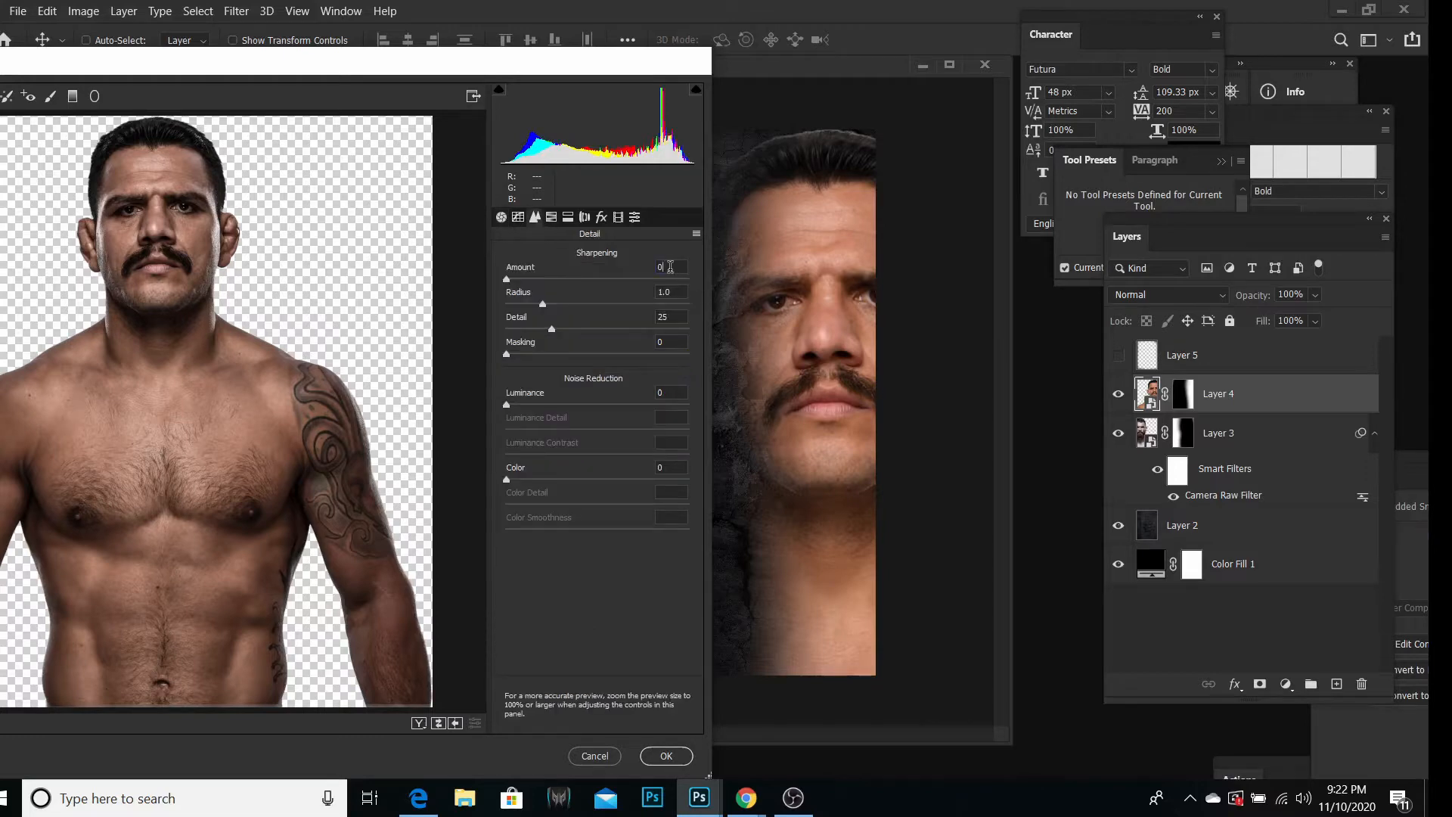
click(670, 267)
text(5)
click(656, 752)
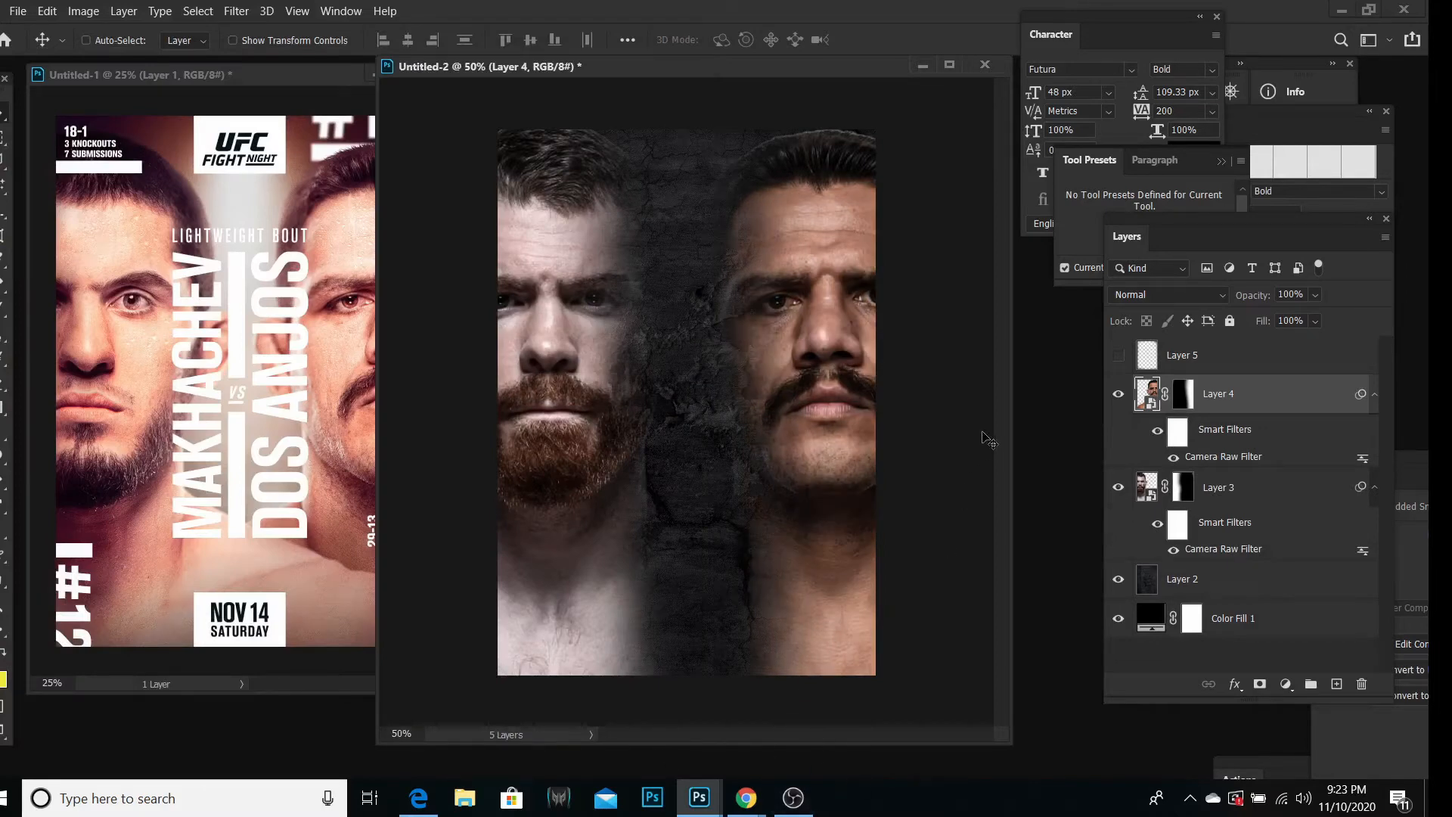
Step: Desaturate the mustached fighter on Layer 4 with a Hue/Saturation adjustment at Saturation -45
click(84, 10)
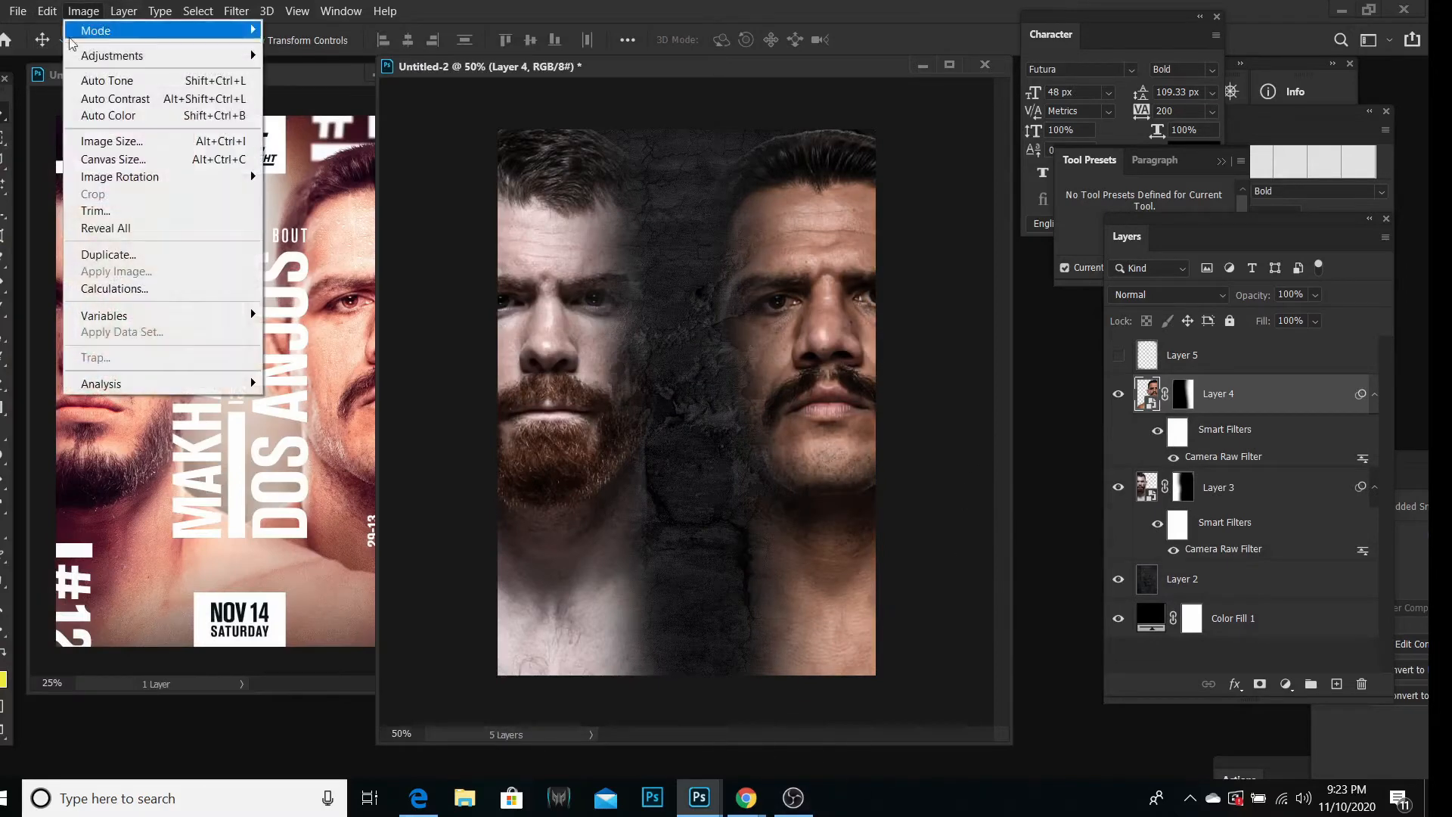
mouse_move(112, 58)
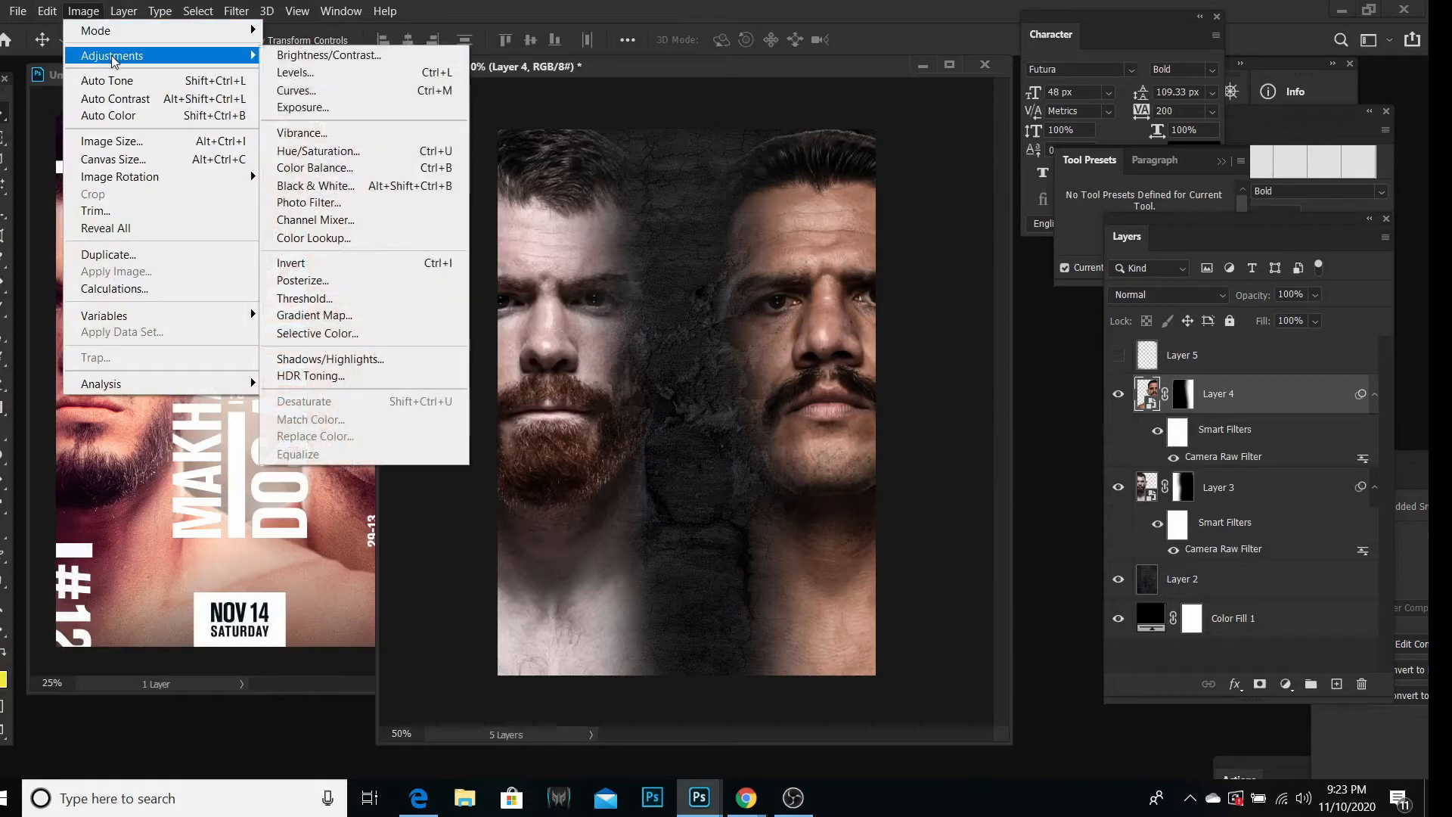
click(338, 160)
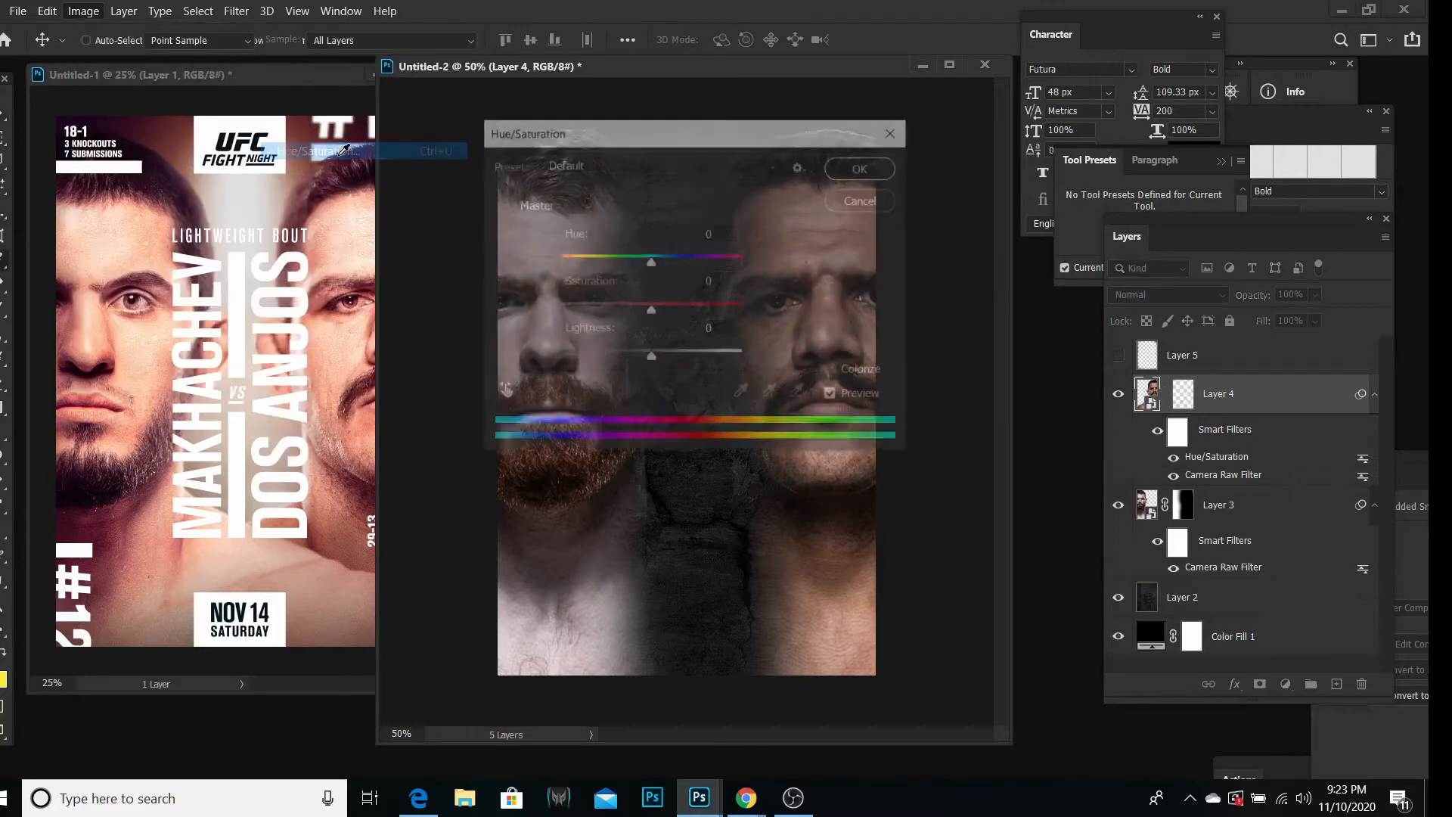
drag(653, 130, 268, 286)
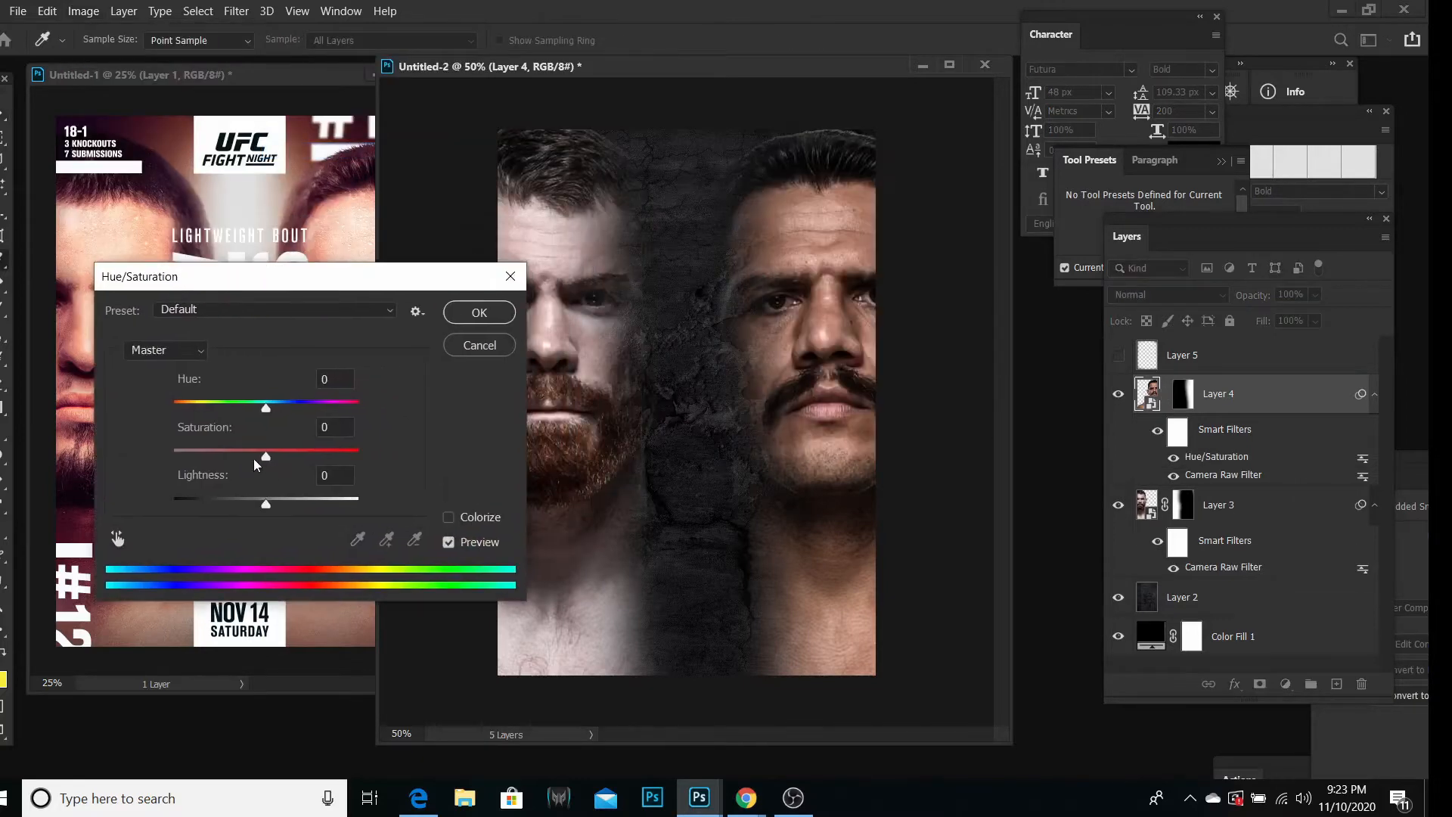
drag(255, 462, 224, 460)
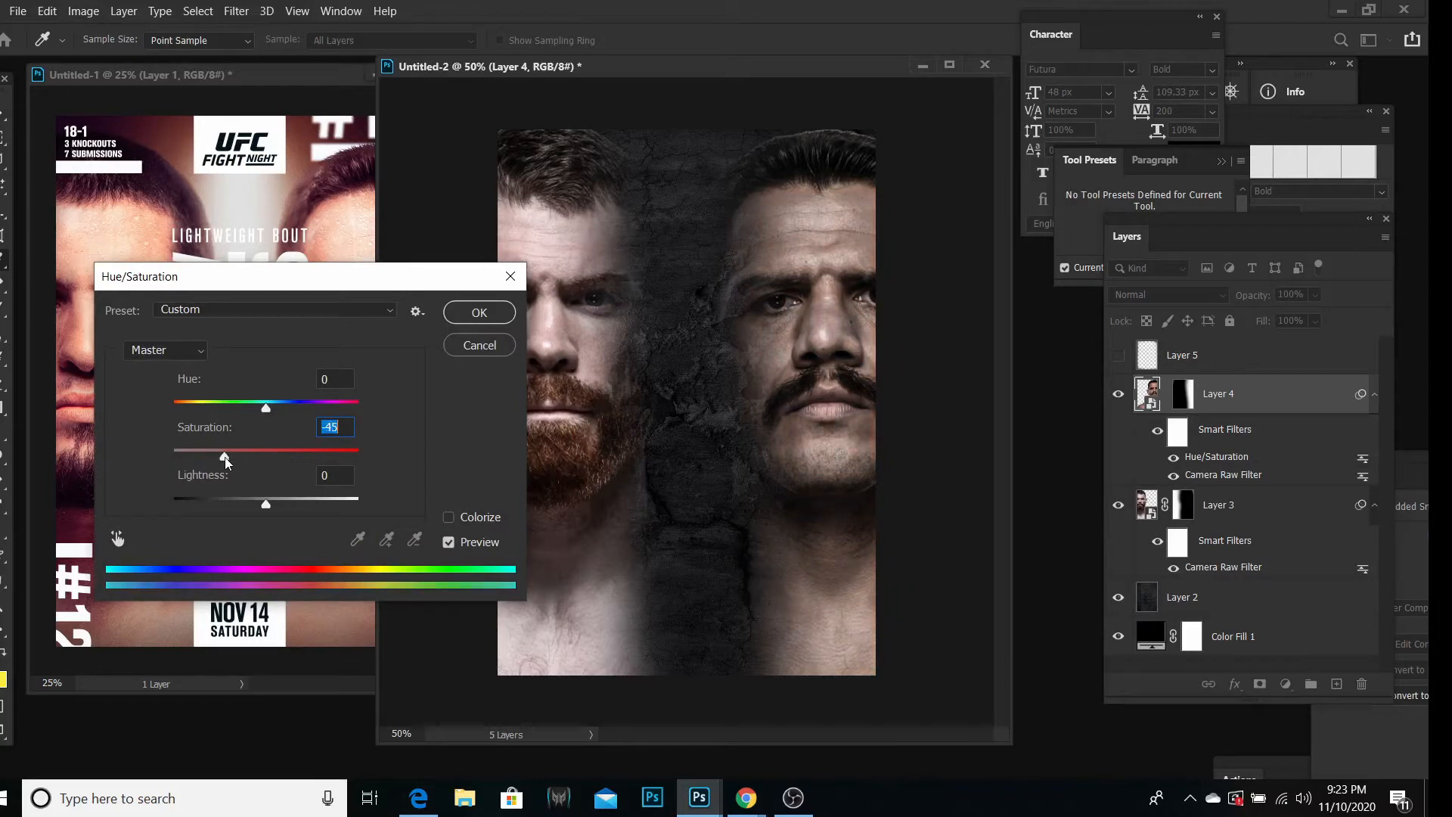
click(480, 313)
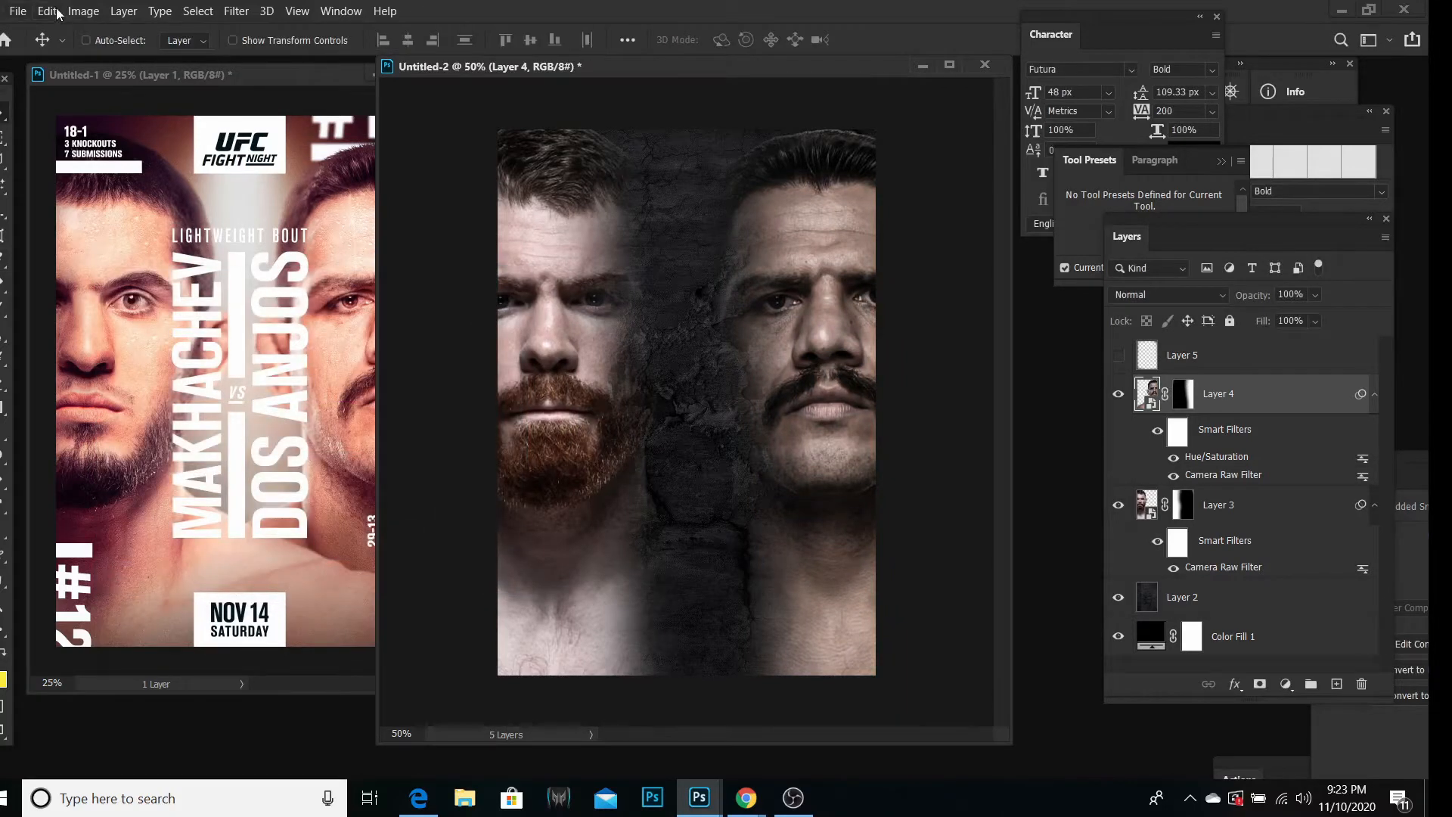
Step: Shrink the Untitled-2 document window around the poster
click(83, 10)
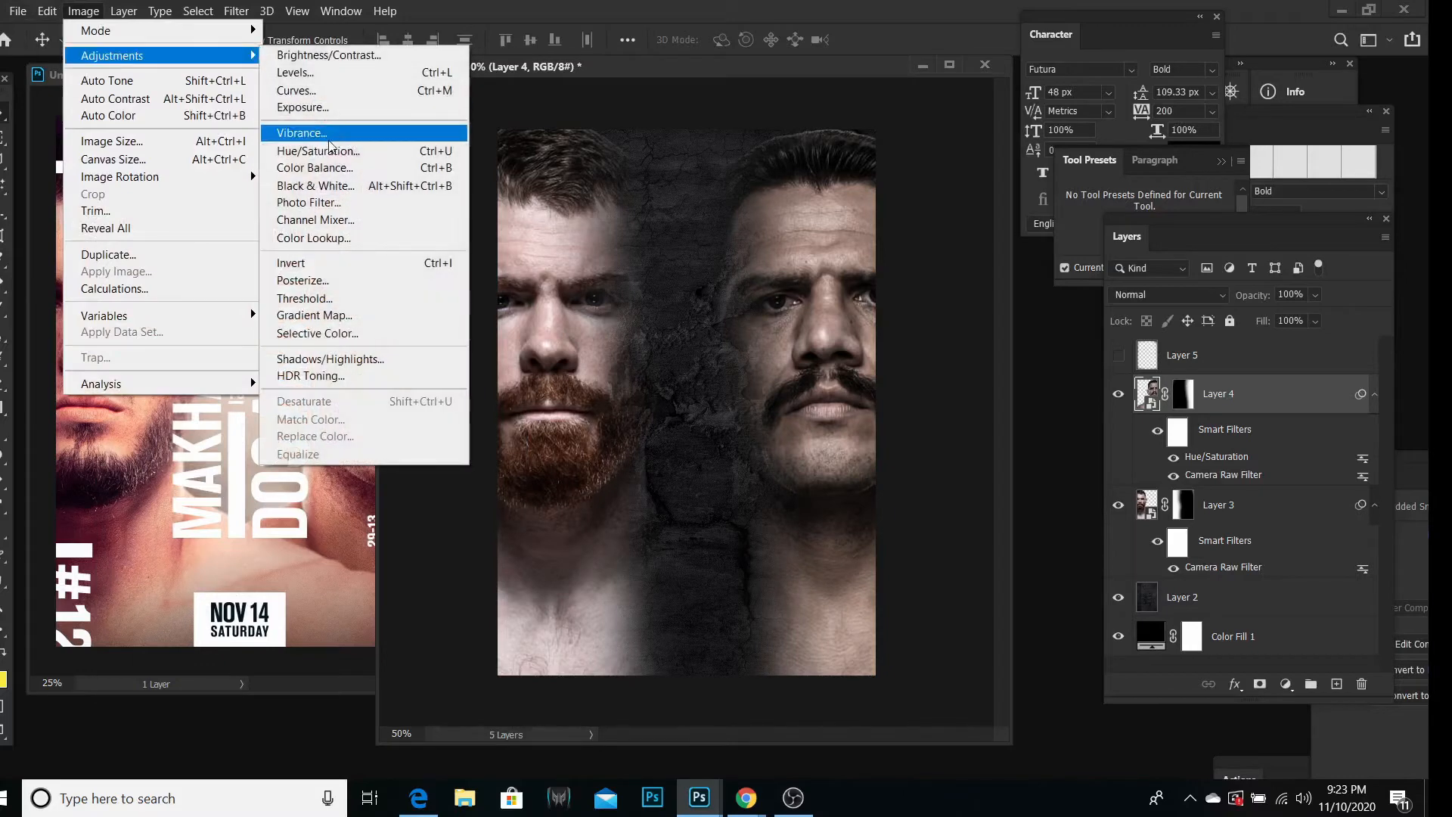
click(623, 4)
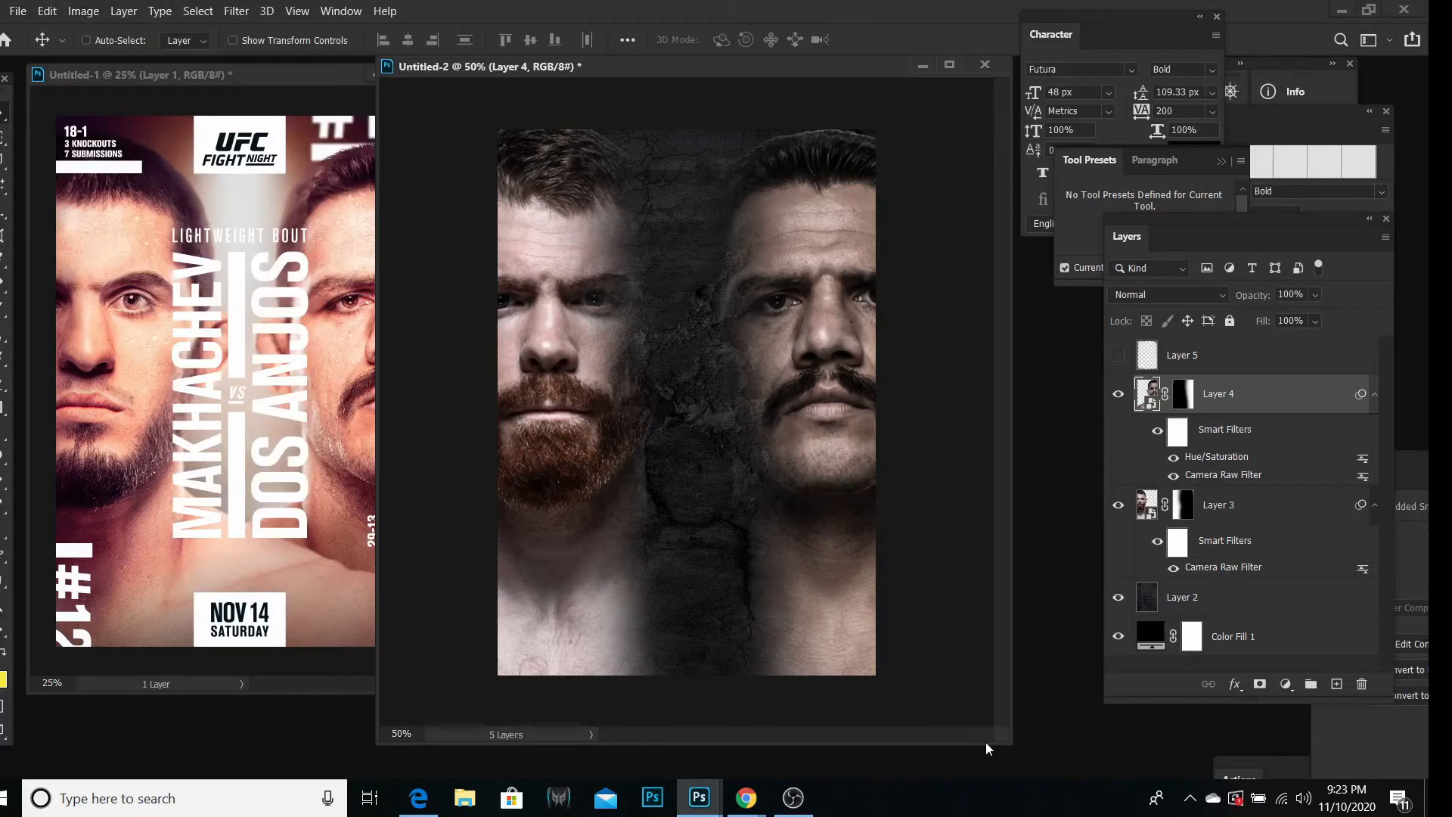
drag(1011, 744, 916, 690)
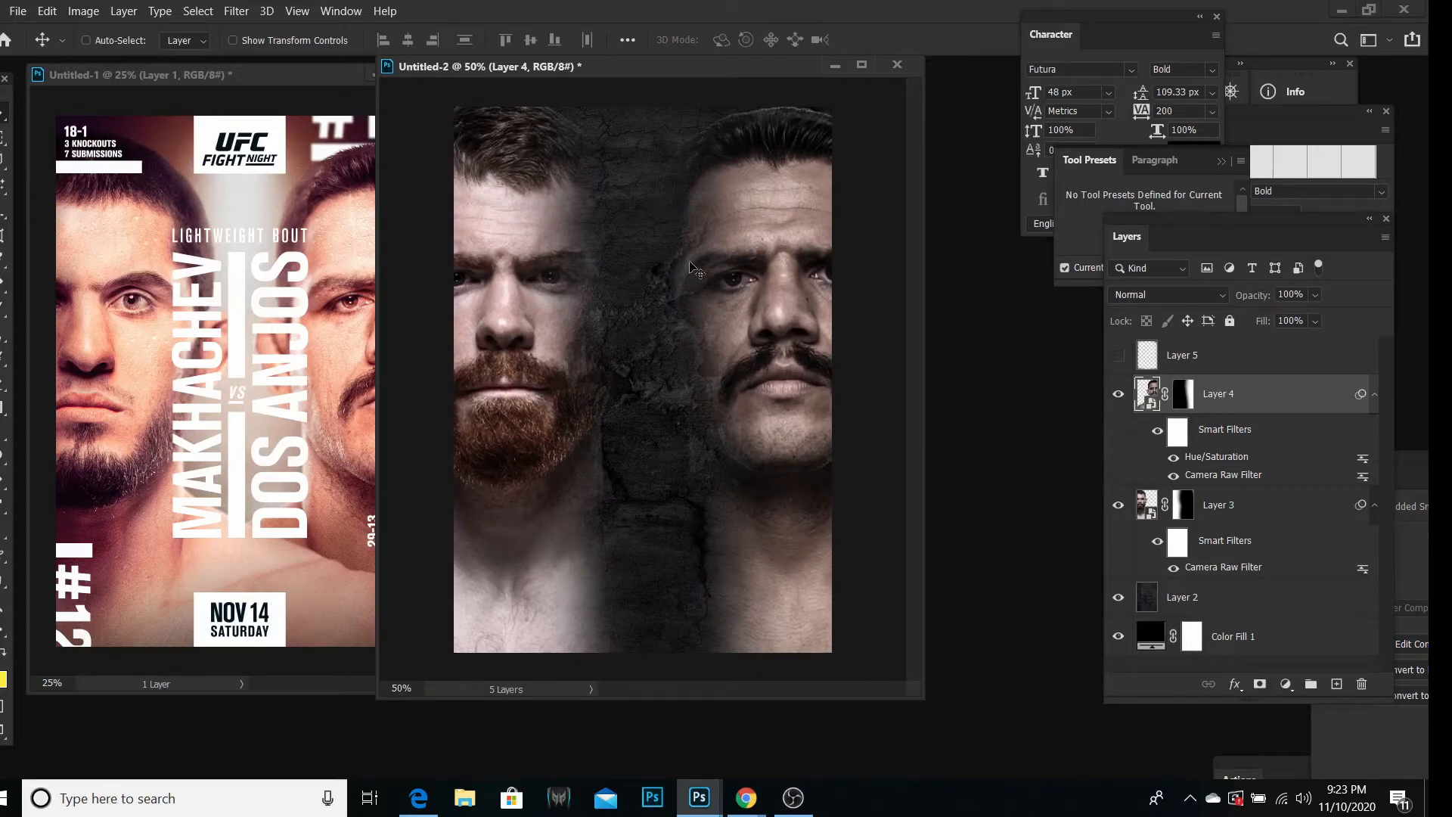
Step: Add a Curves layer above Layer 4 with a brightening point at input 82, output 164, and invert its mask to black
click(1182, 357)
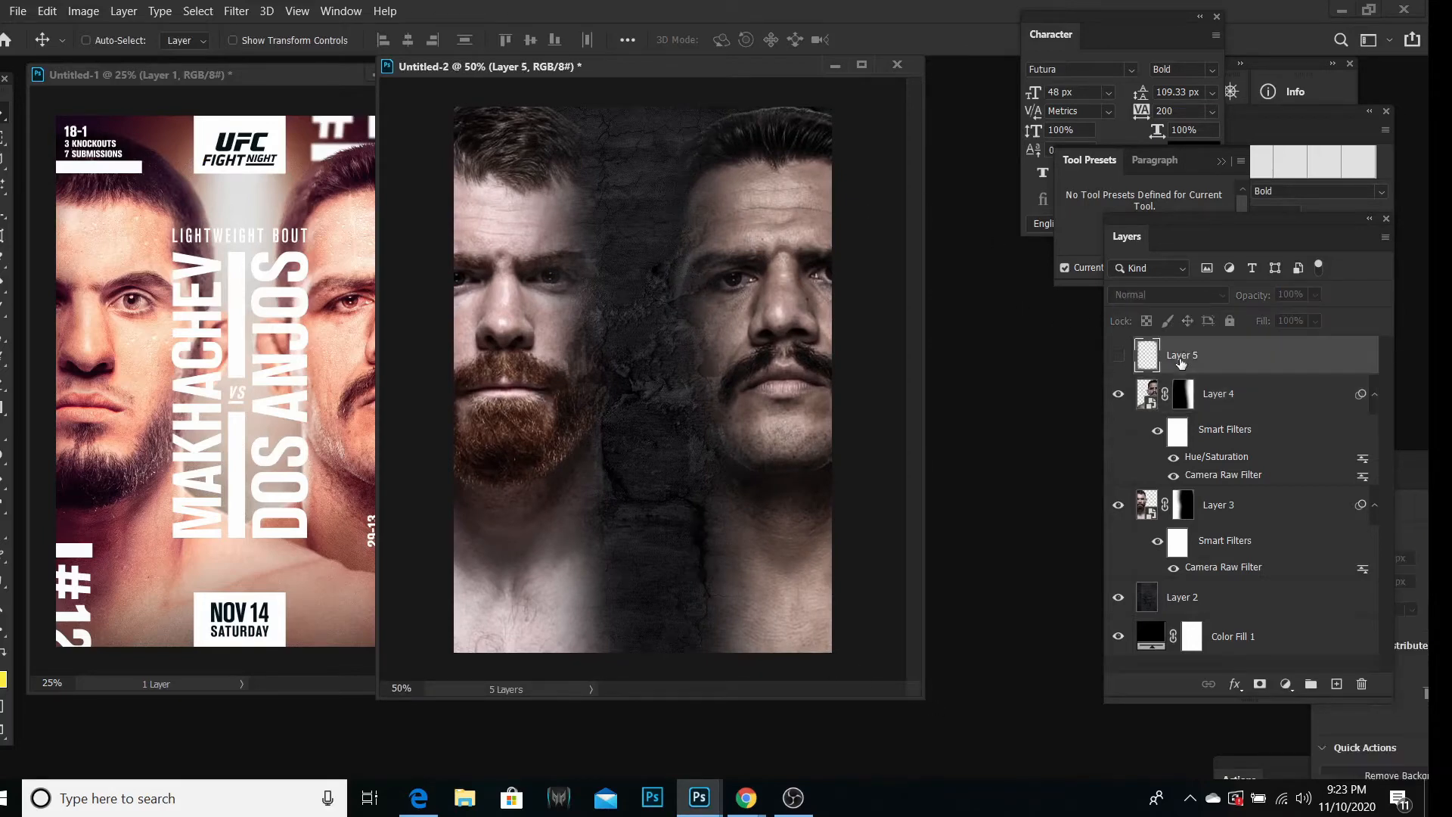
click(1214, 394)
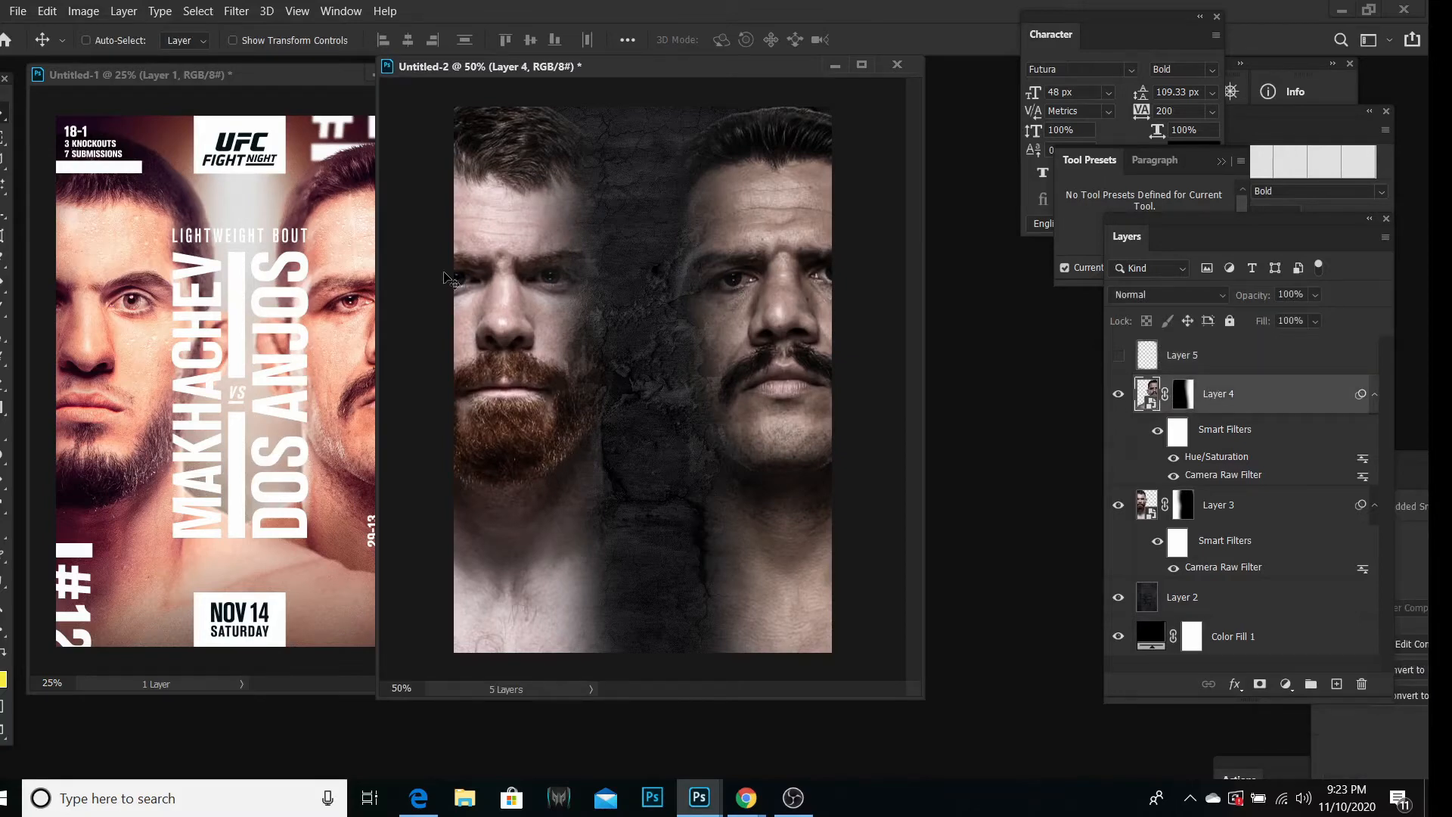
click(1285, 685)
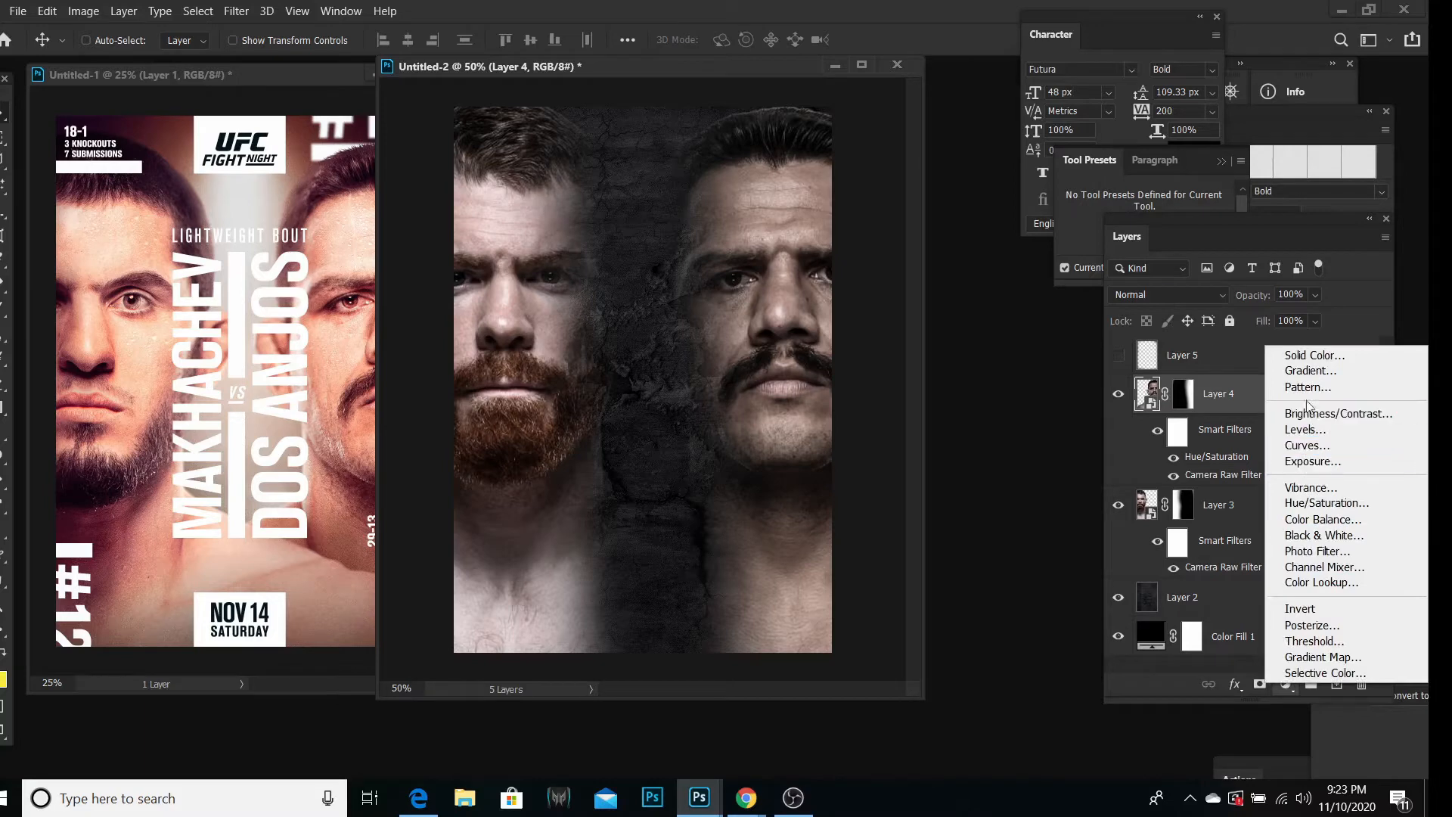
click(1309, 446)
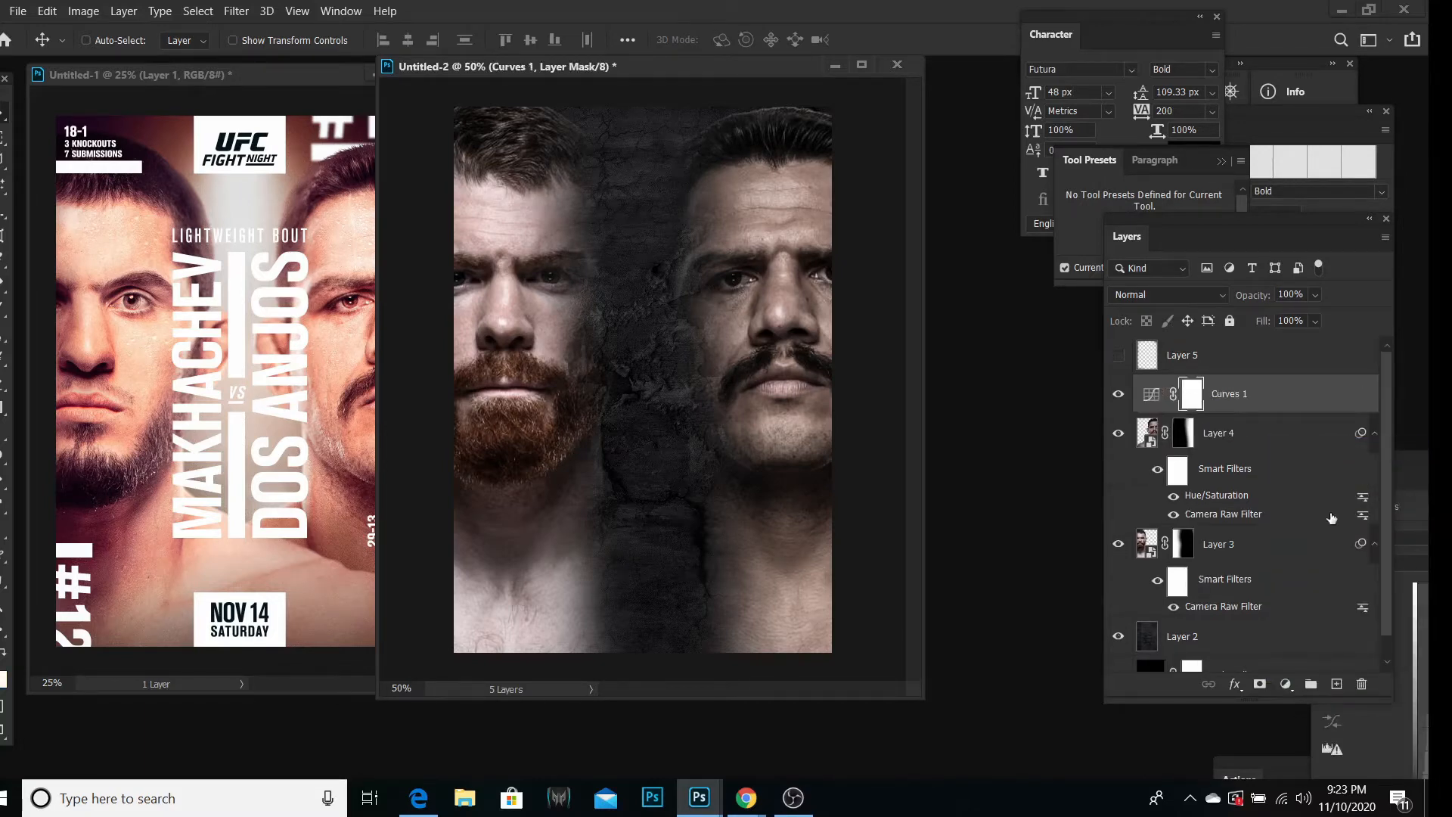
drag(1264, 421, 1024, 365)
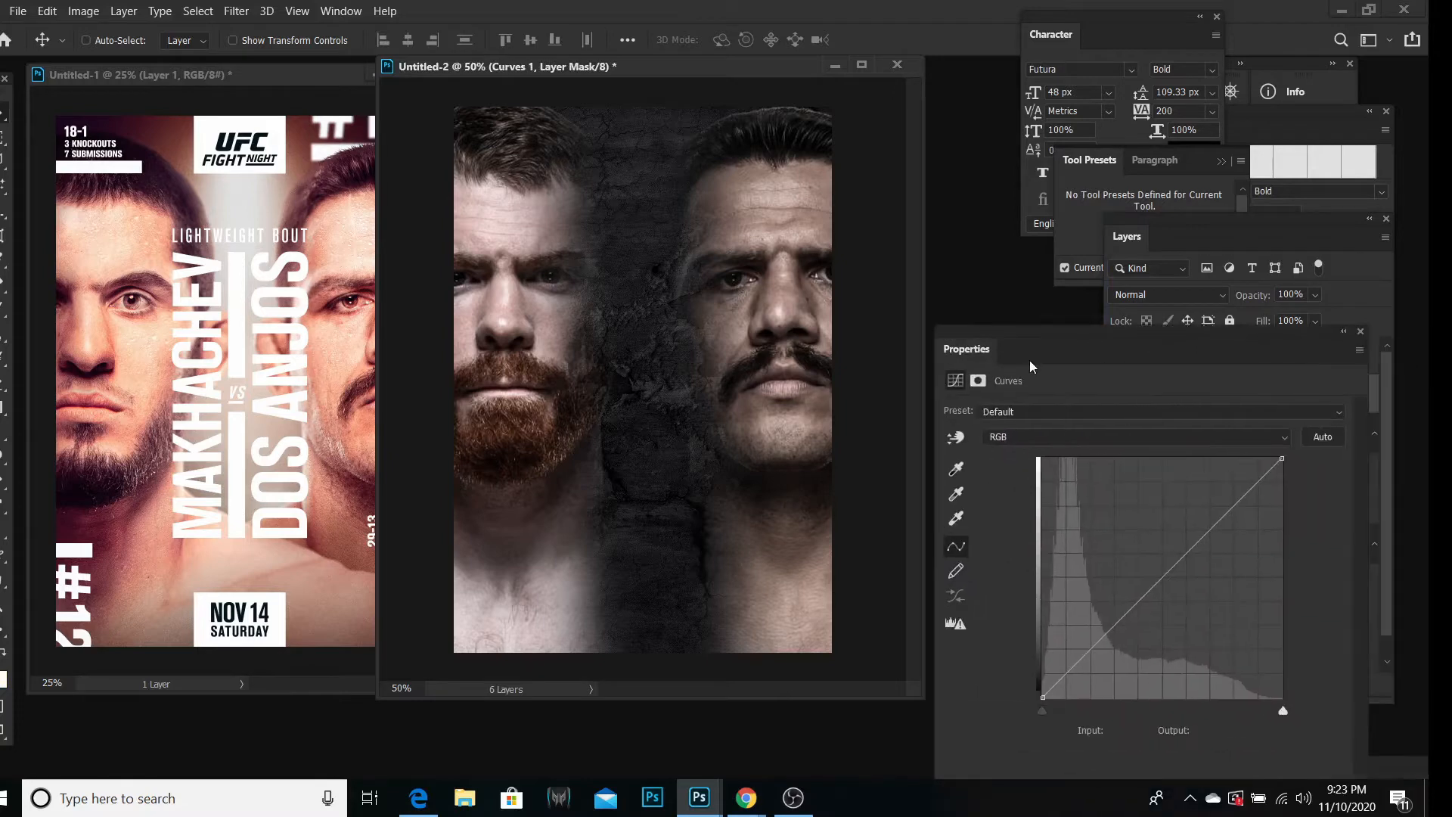
click(1162, 577)
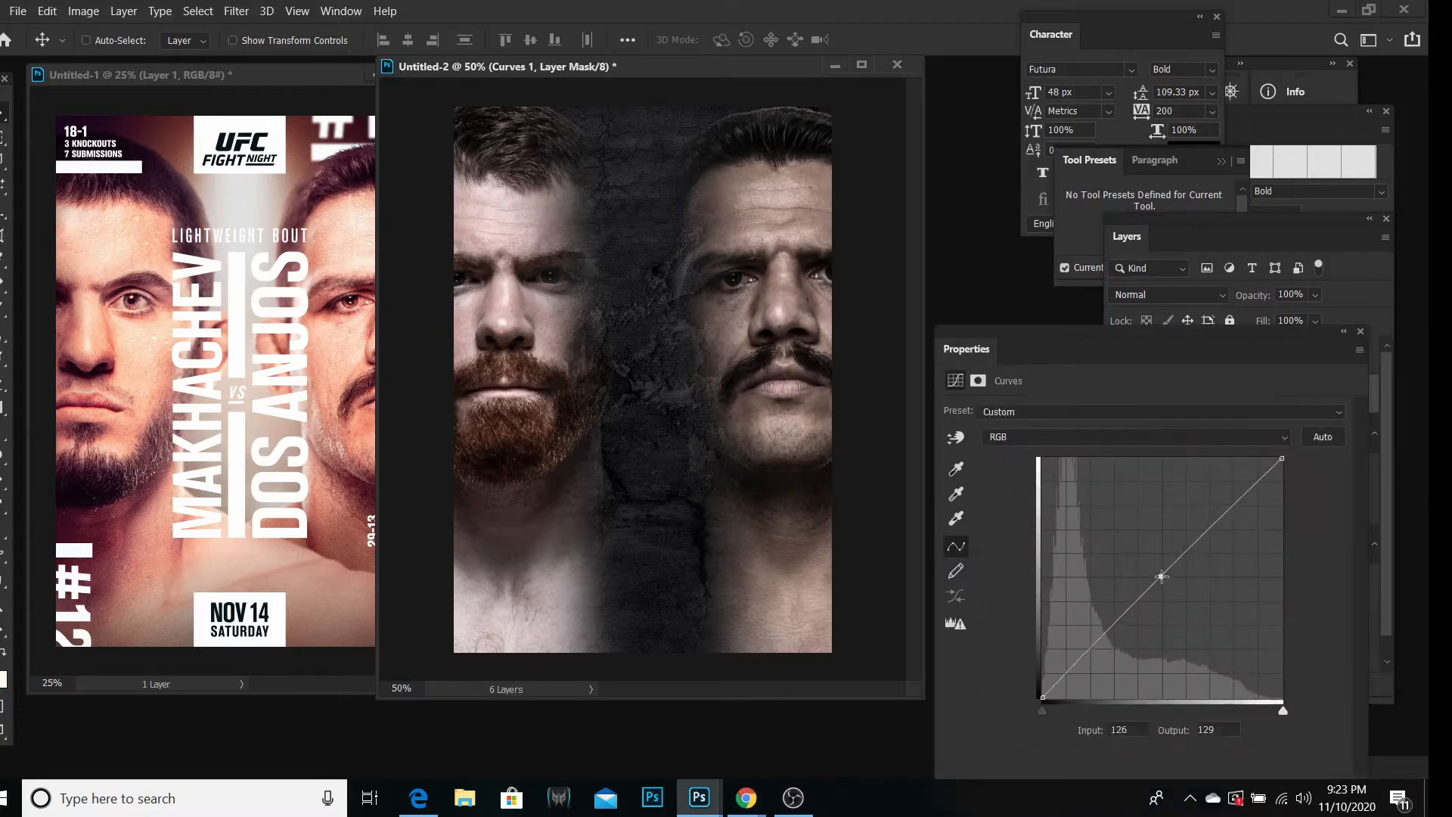
drag(1162, 577, 1120, 543)
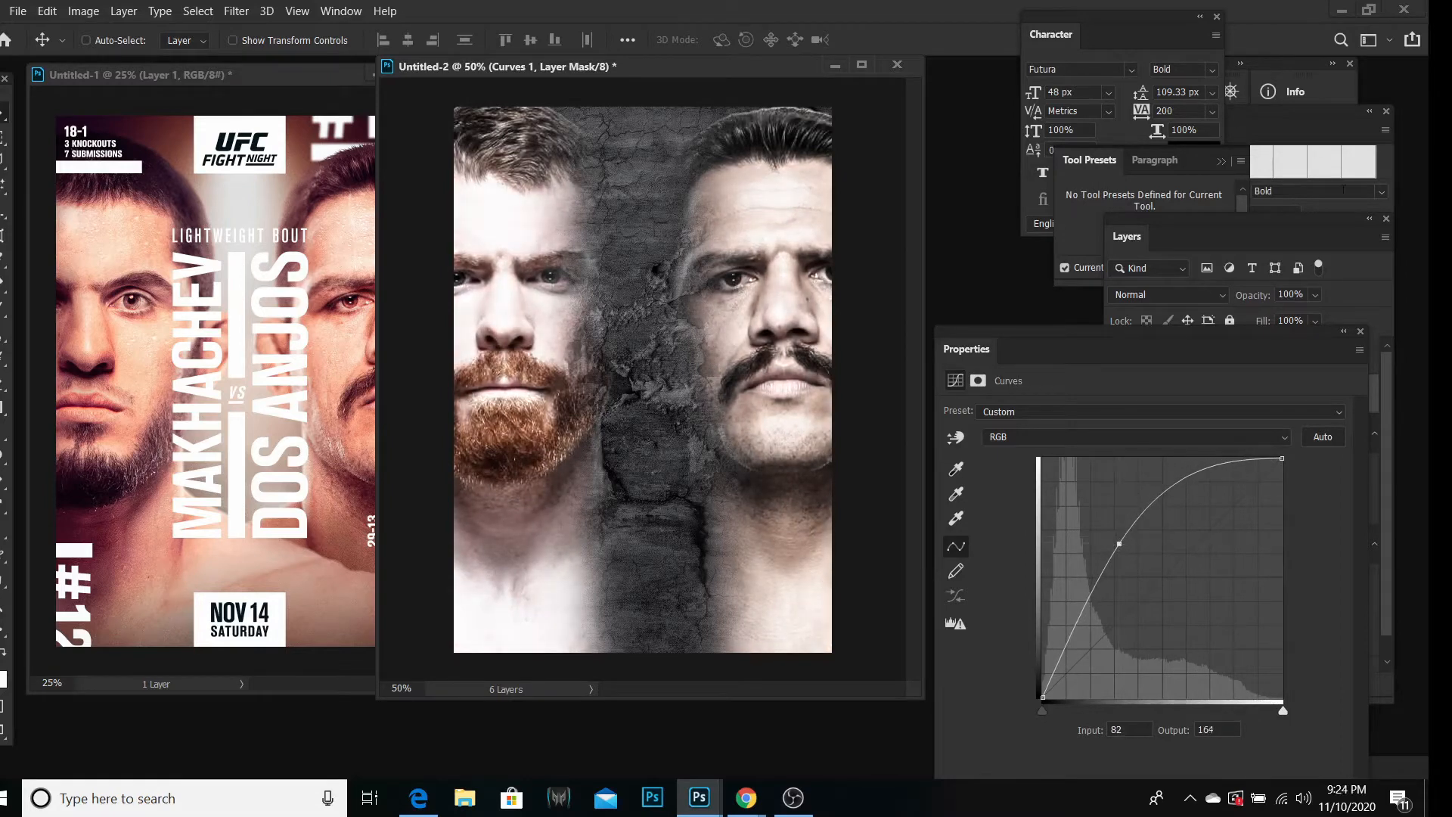
click(1361, 332)
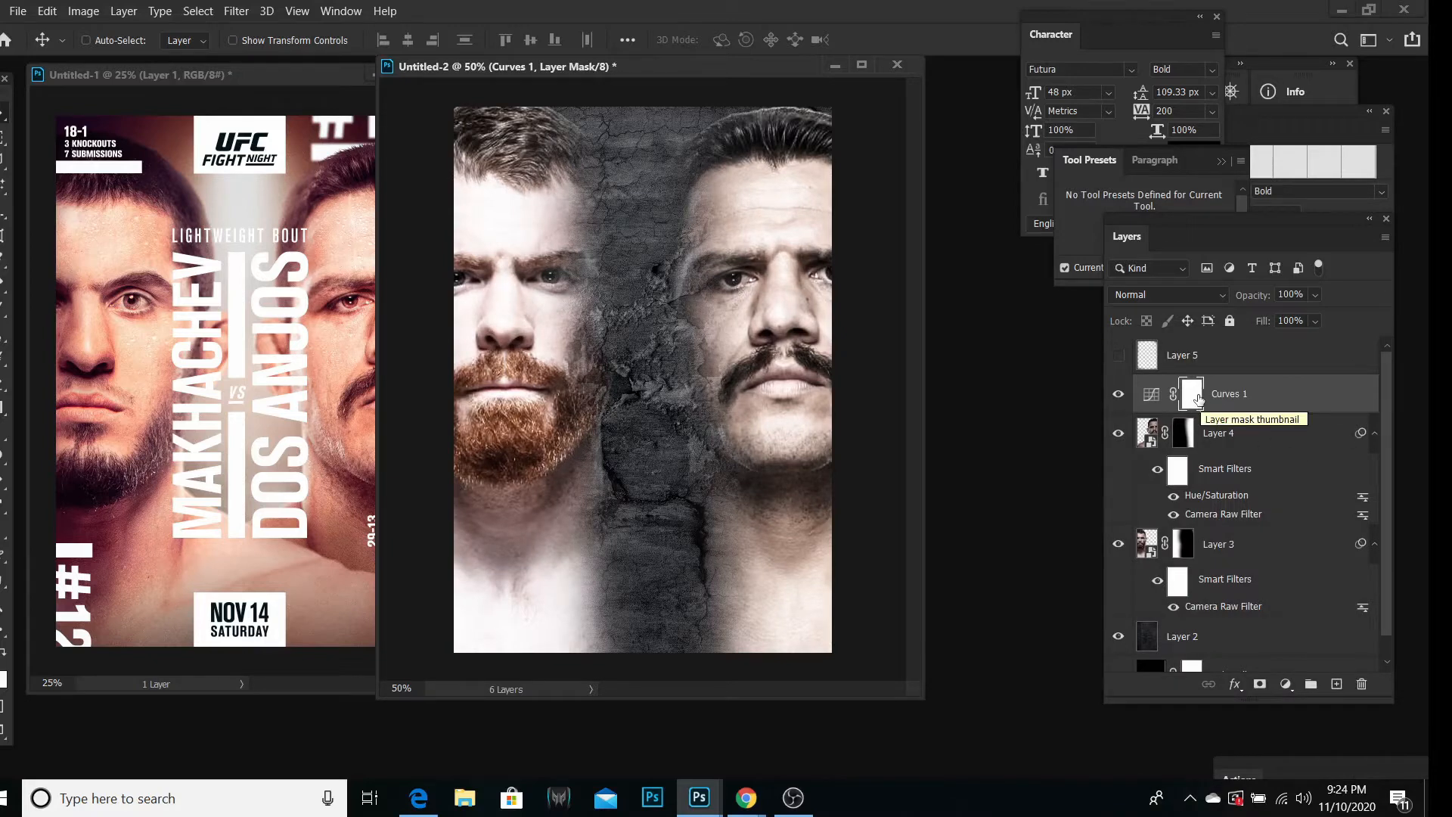
key(ctrl+i)
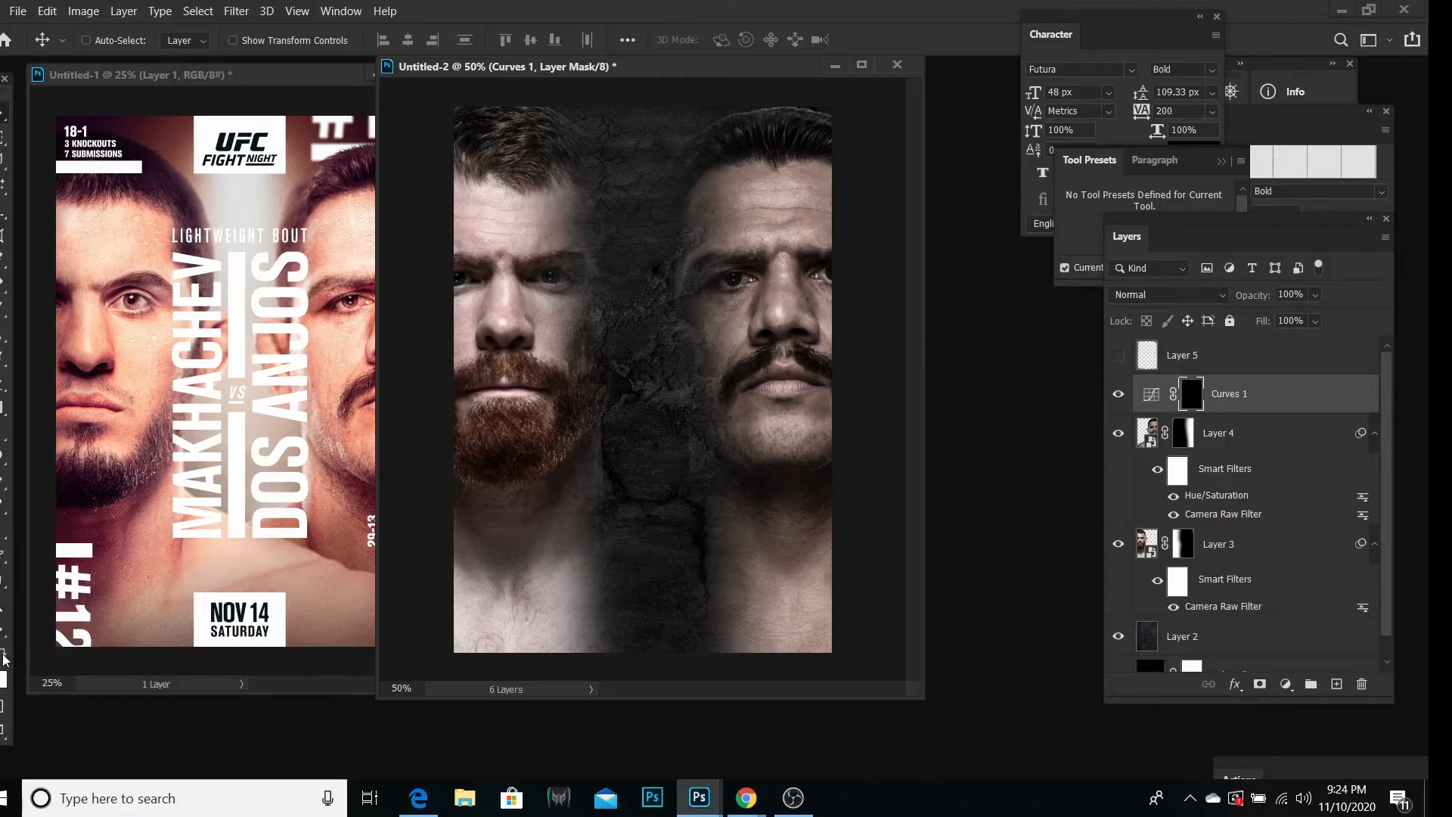
Step: Set the Soft Round brush to 7 px for painting on the Curves mask and switch to the Zoom tool
click(7, 316)
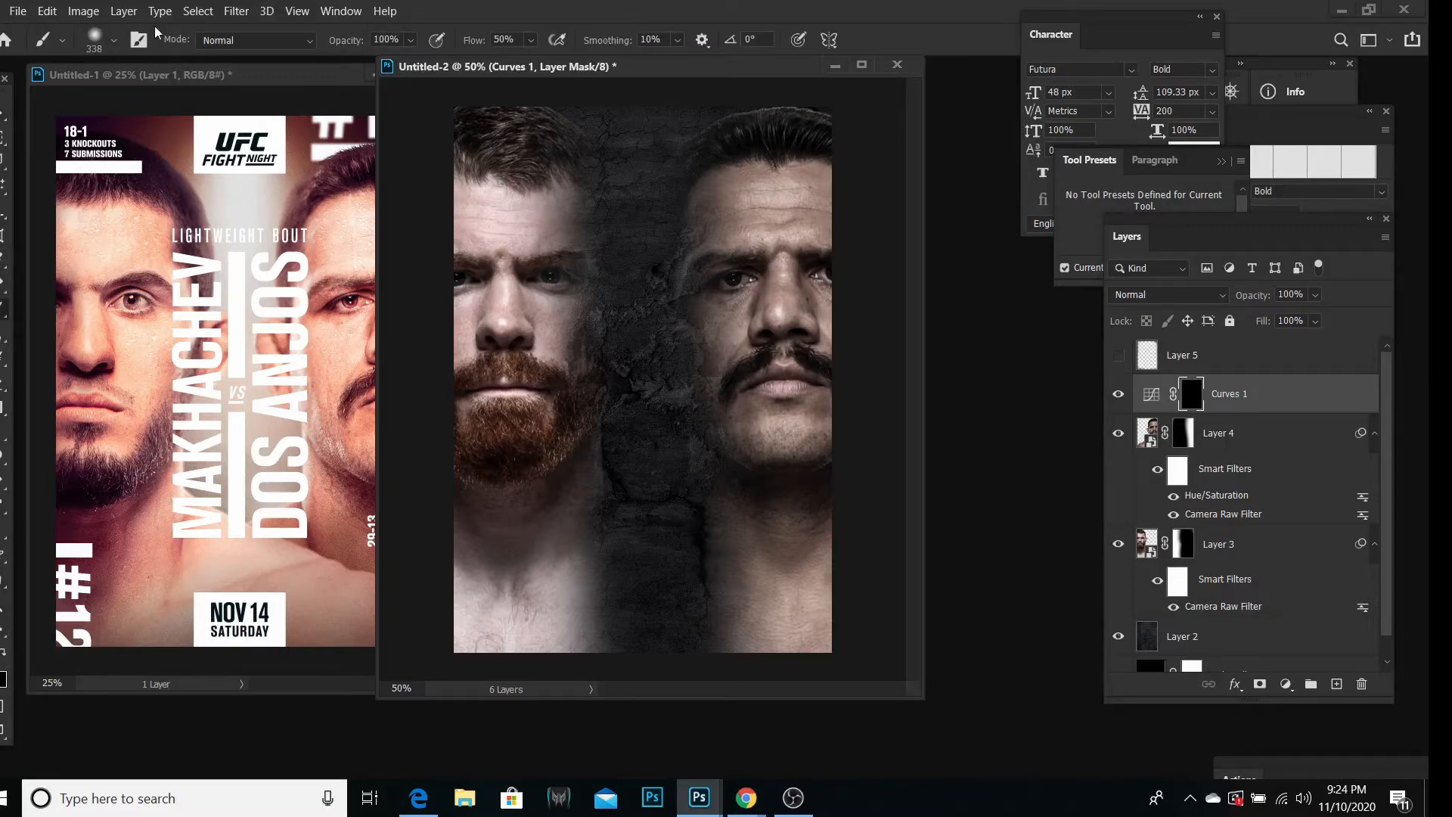
click(114, 39)
drag(106, 97, 85, 99)
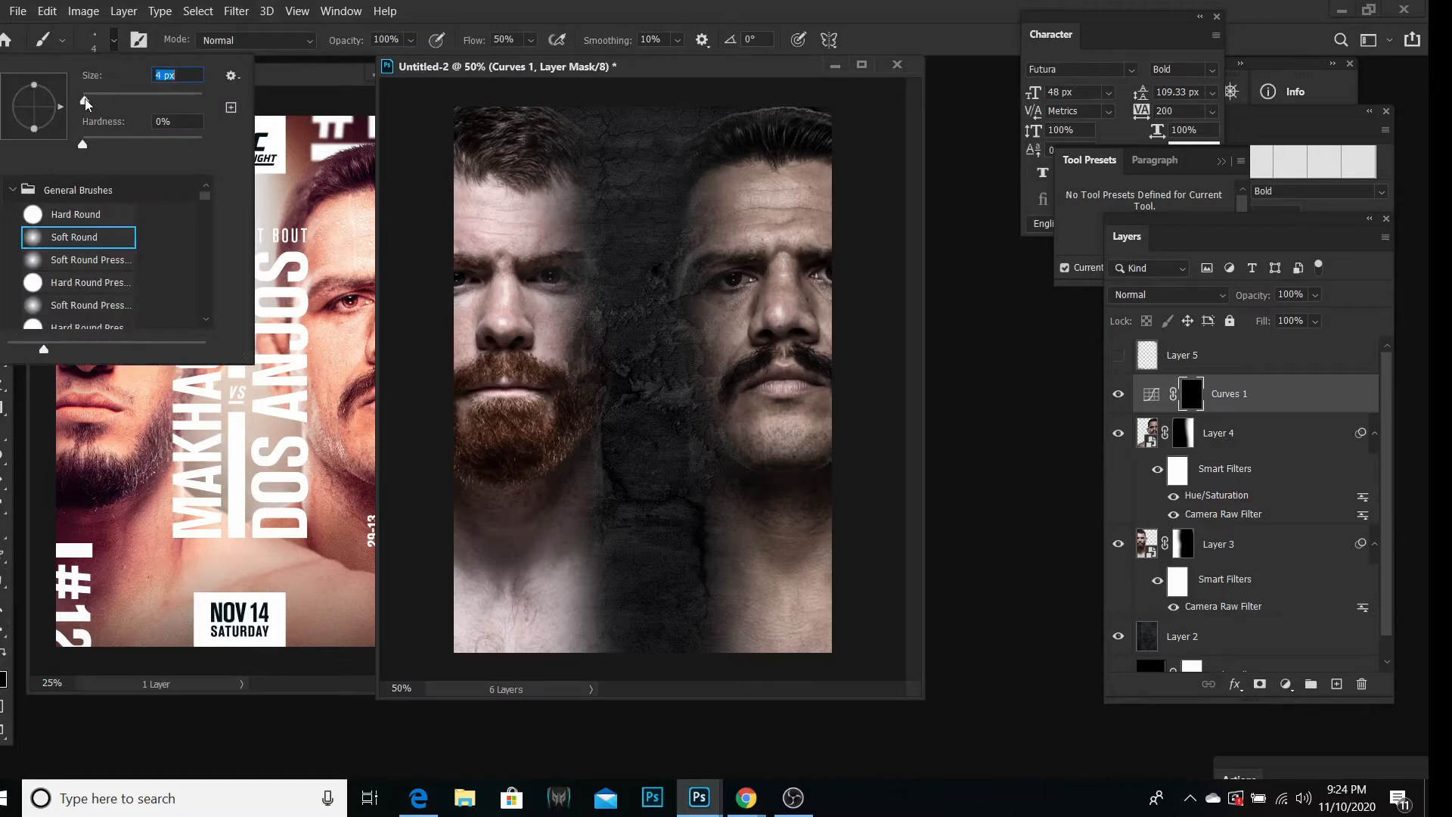
text(7)
click(9, 622)
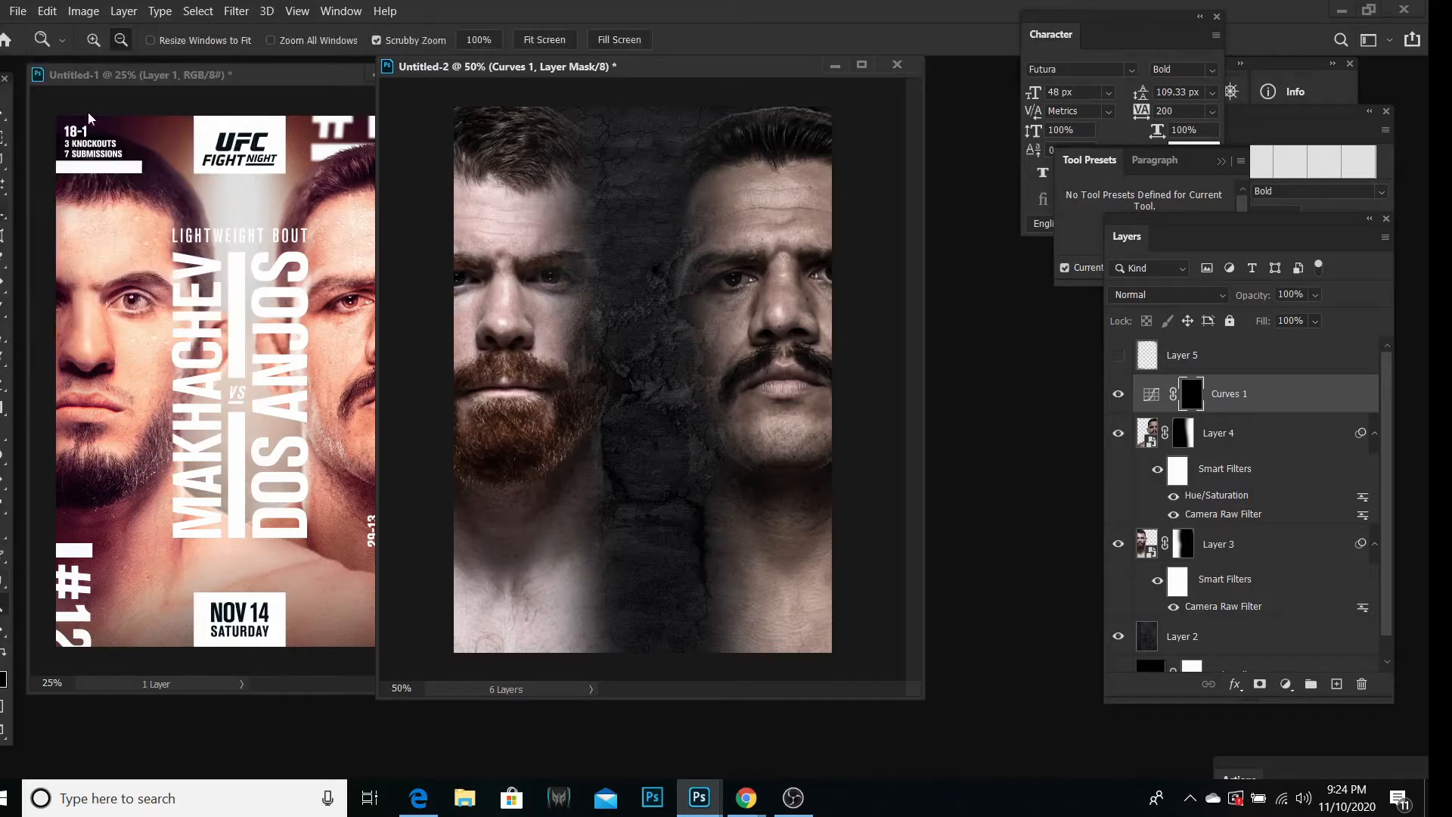
Step: Brighten the bearded fighter's irises by painting on the Curves 1 mask with a 4 px soft brush
drag(502, 277, 581, 240)
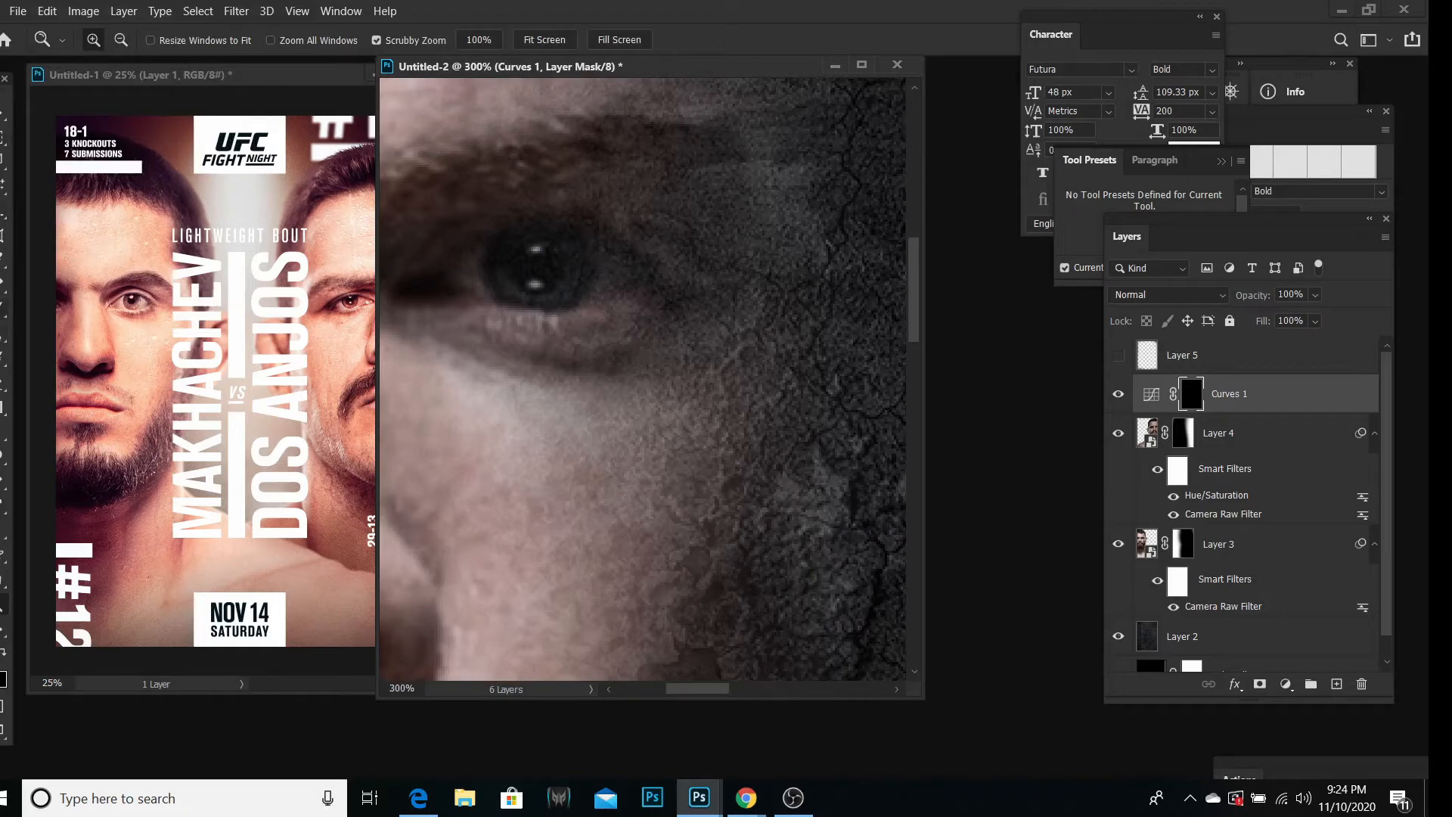
key(b)
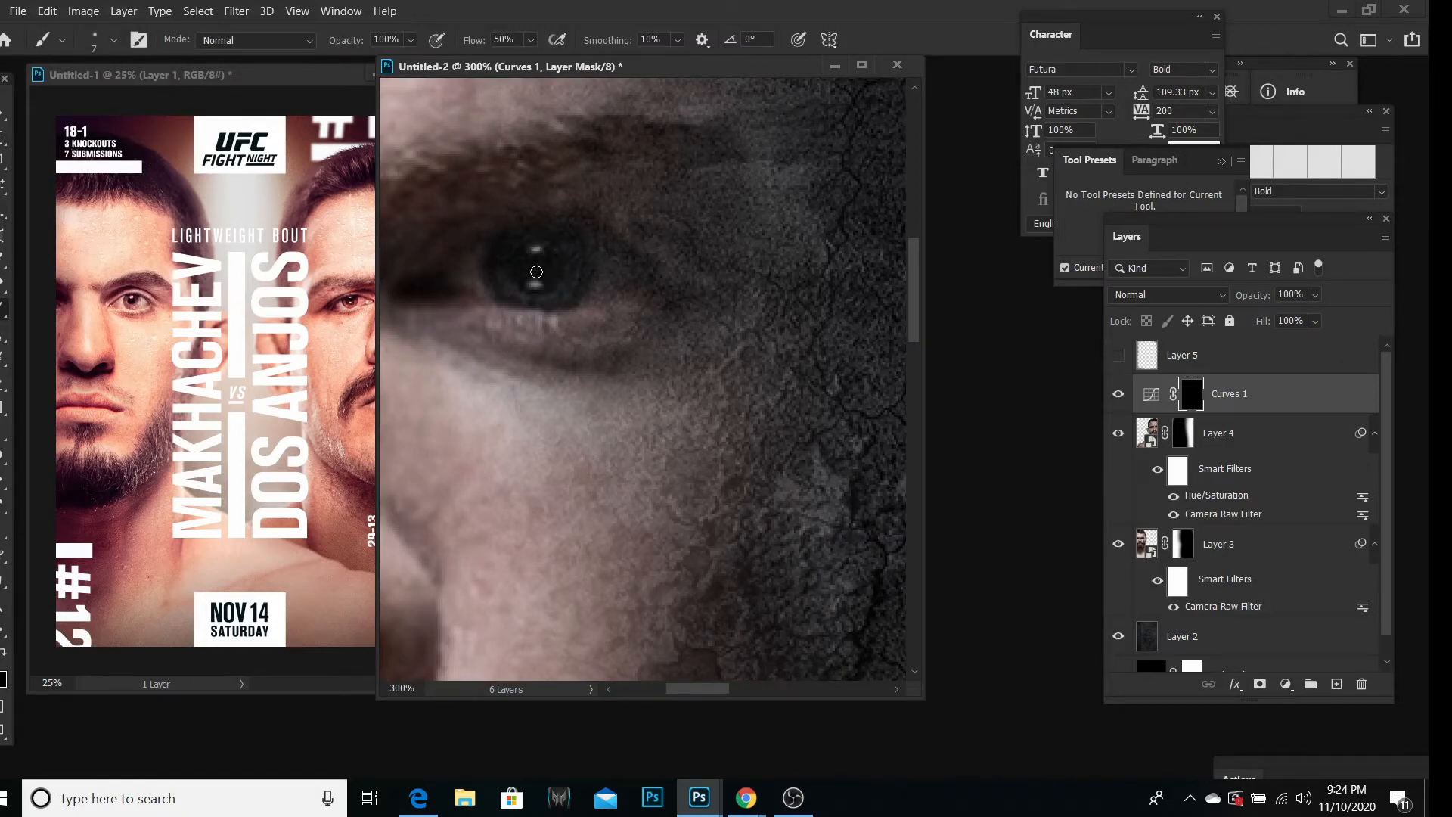
click(111, 41)
text(4)
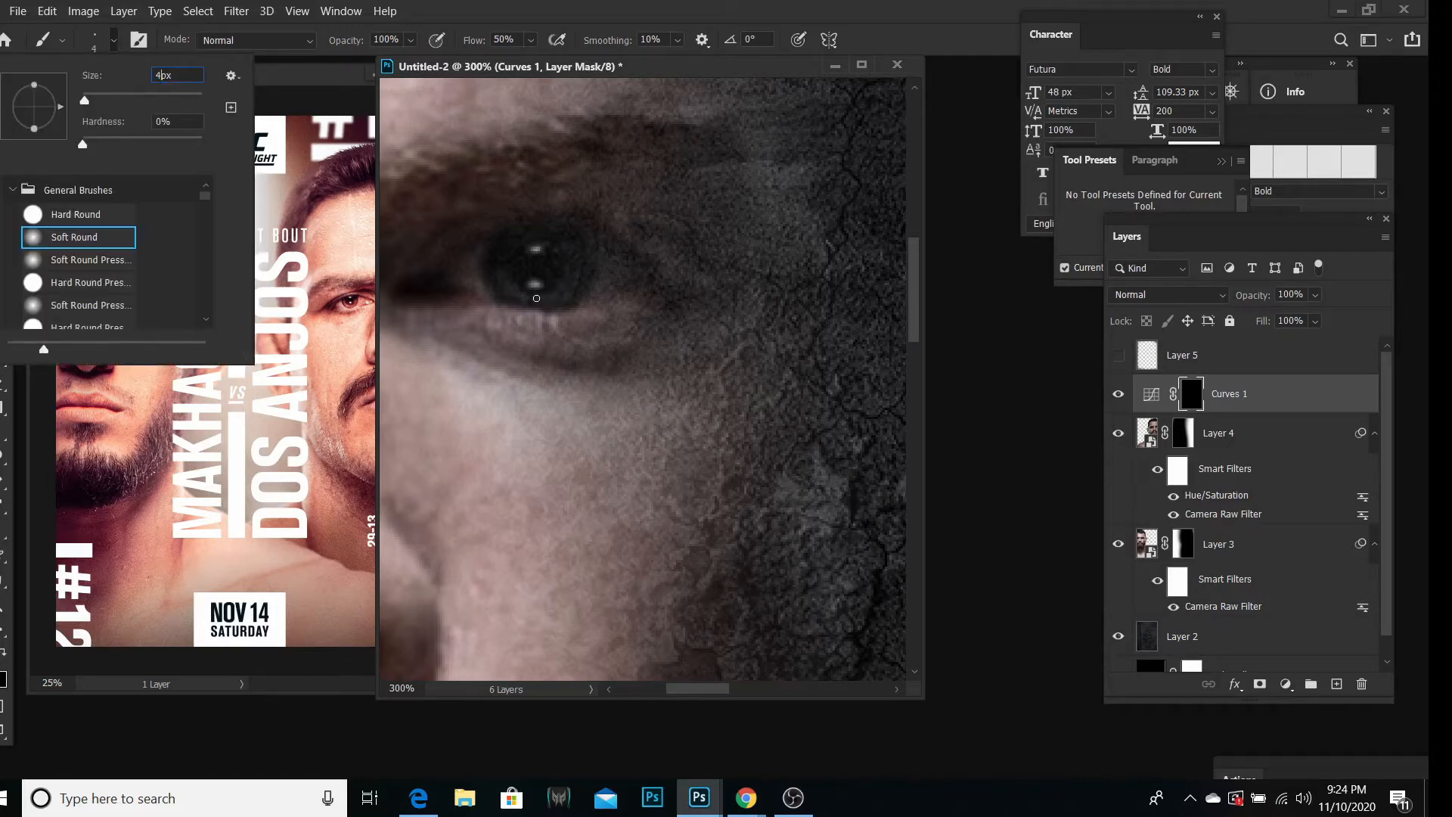
key(Return)
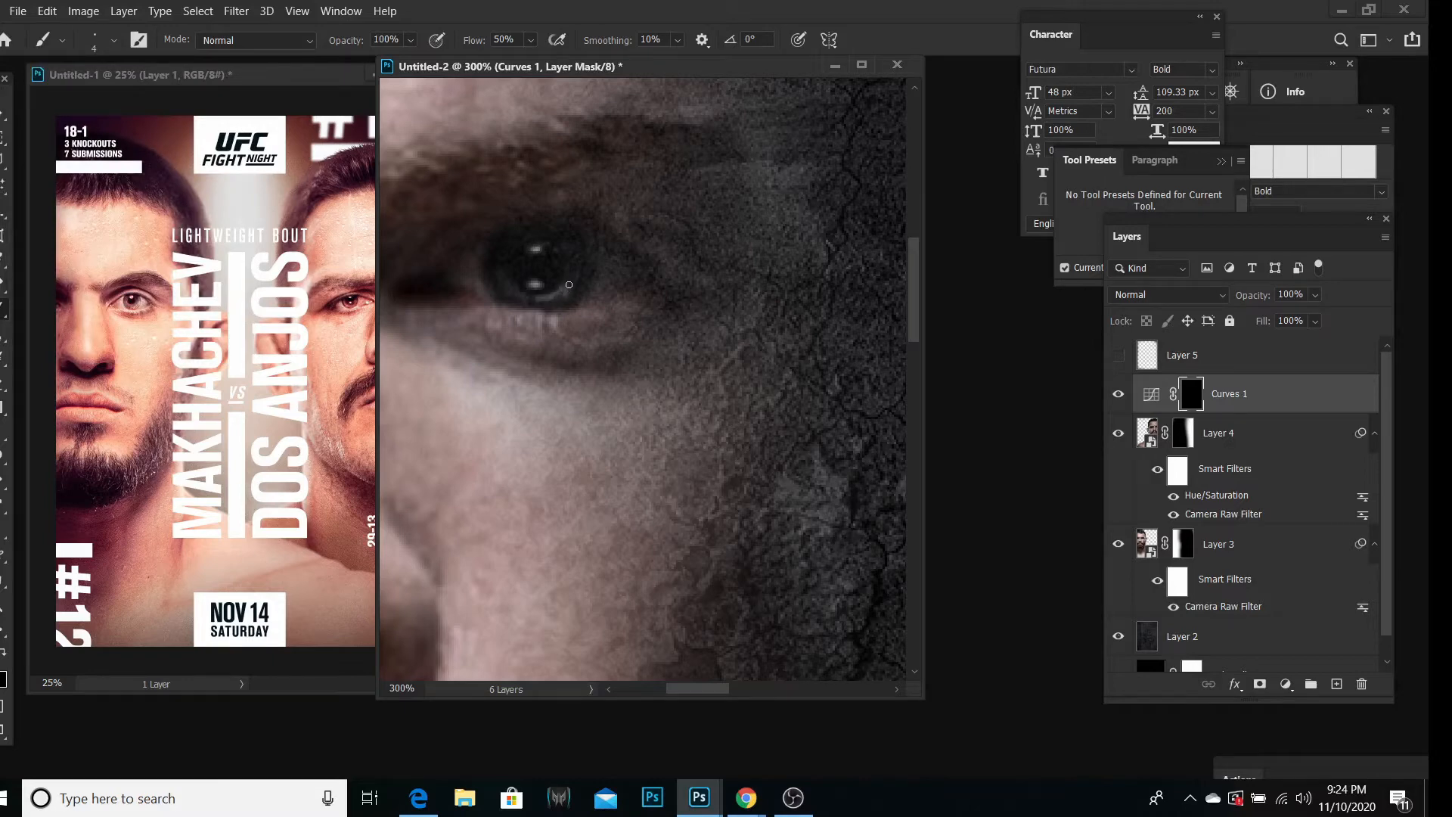
drag(512, 291, 505, 288)
drag(699, 688, 635, 689)
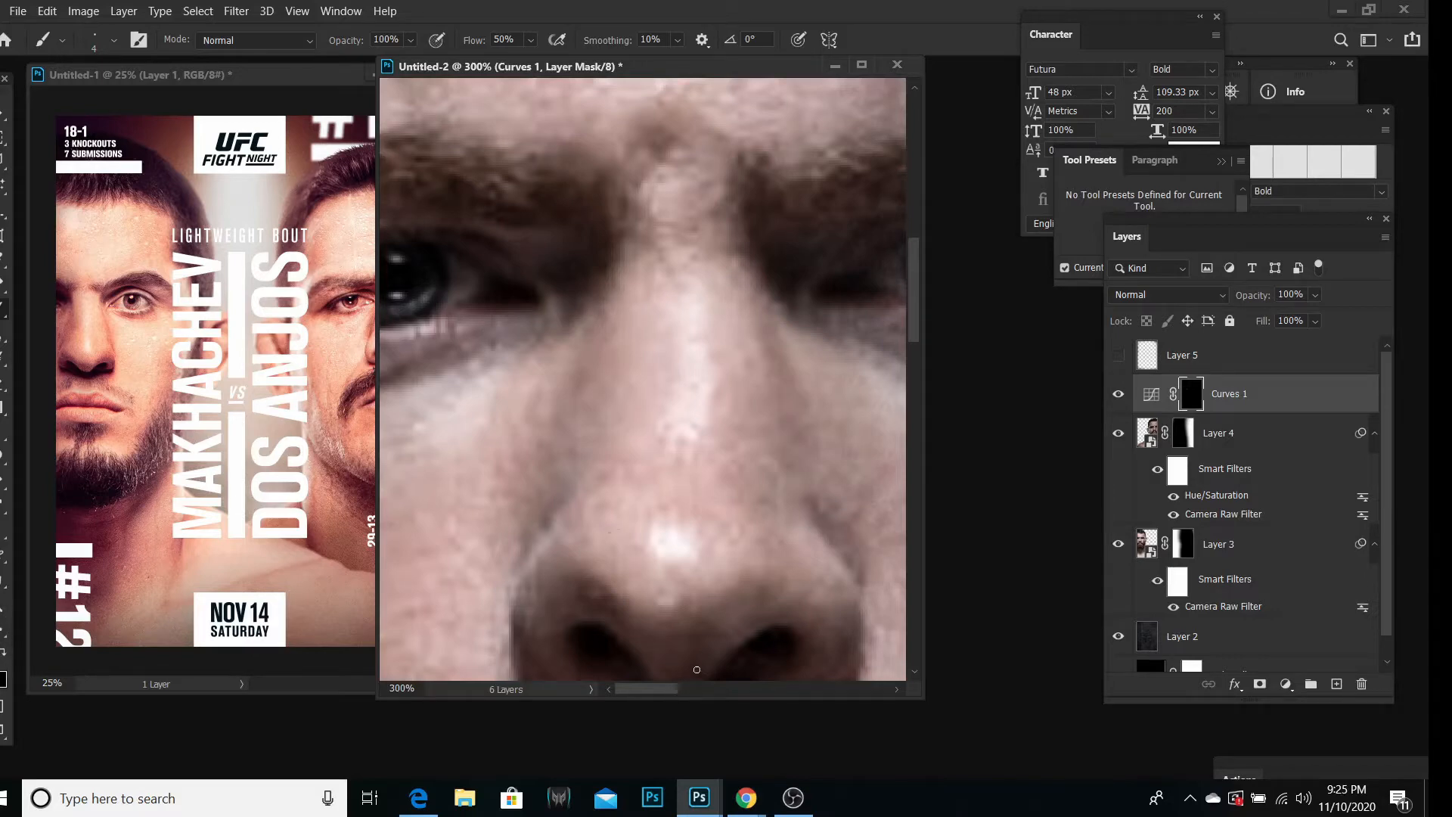
Step: Brighten the mustached fighter's irises on the Curves 1 mask, swapping the foreground and background colors as needed
click(3, 653)
drag(664, 691, 845, 667)
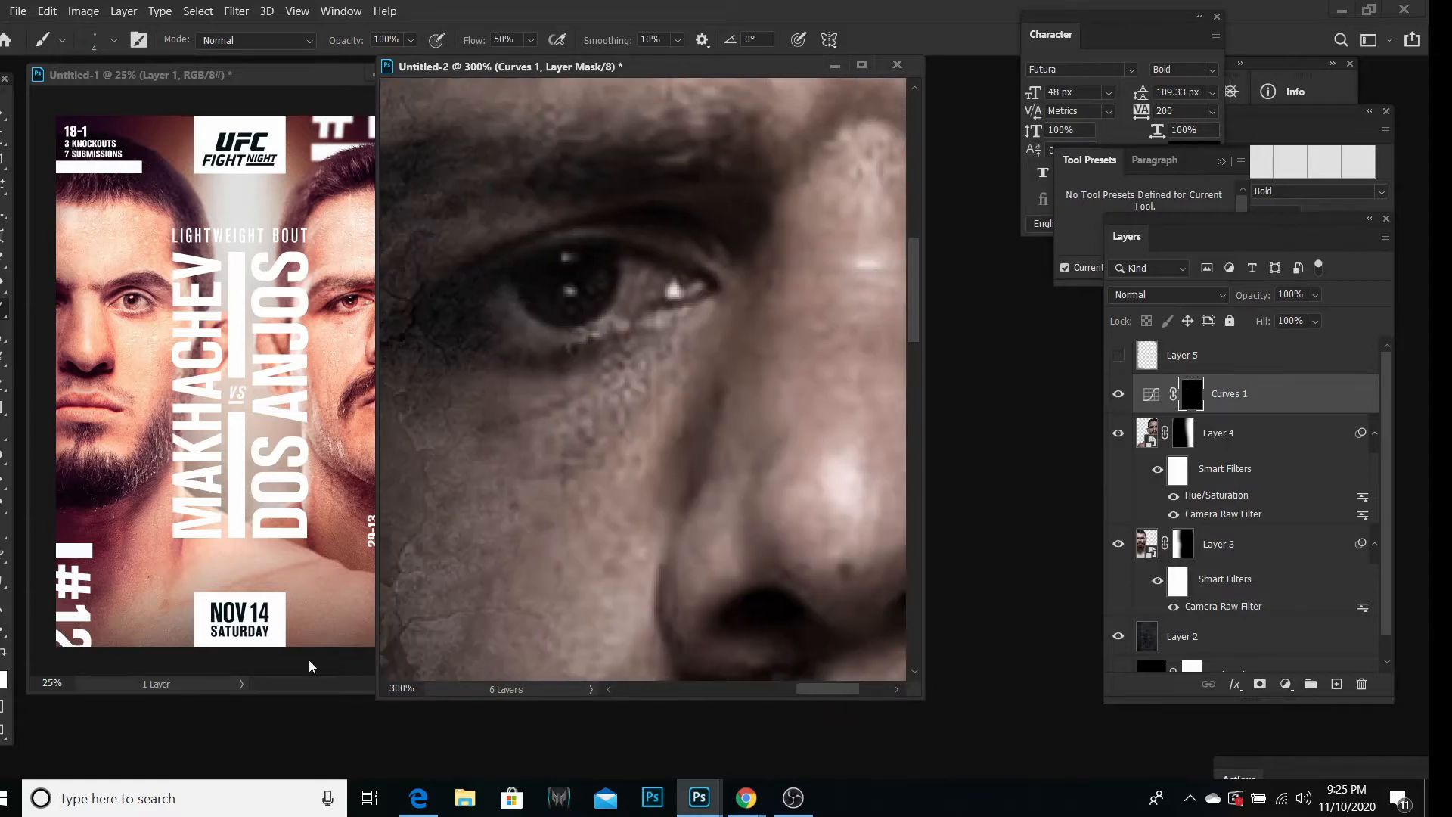
click(14, 653)
drag(802, 688, 829, 689)
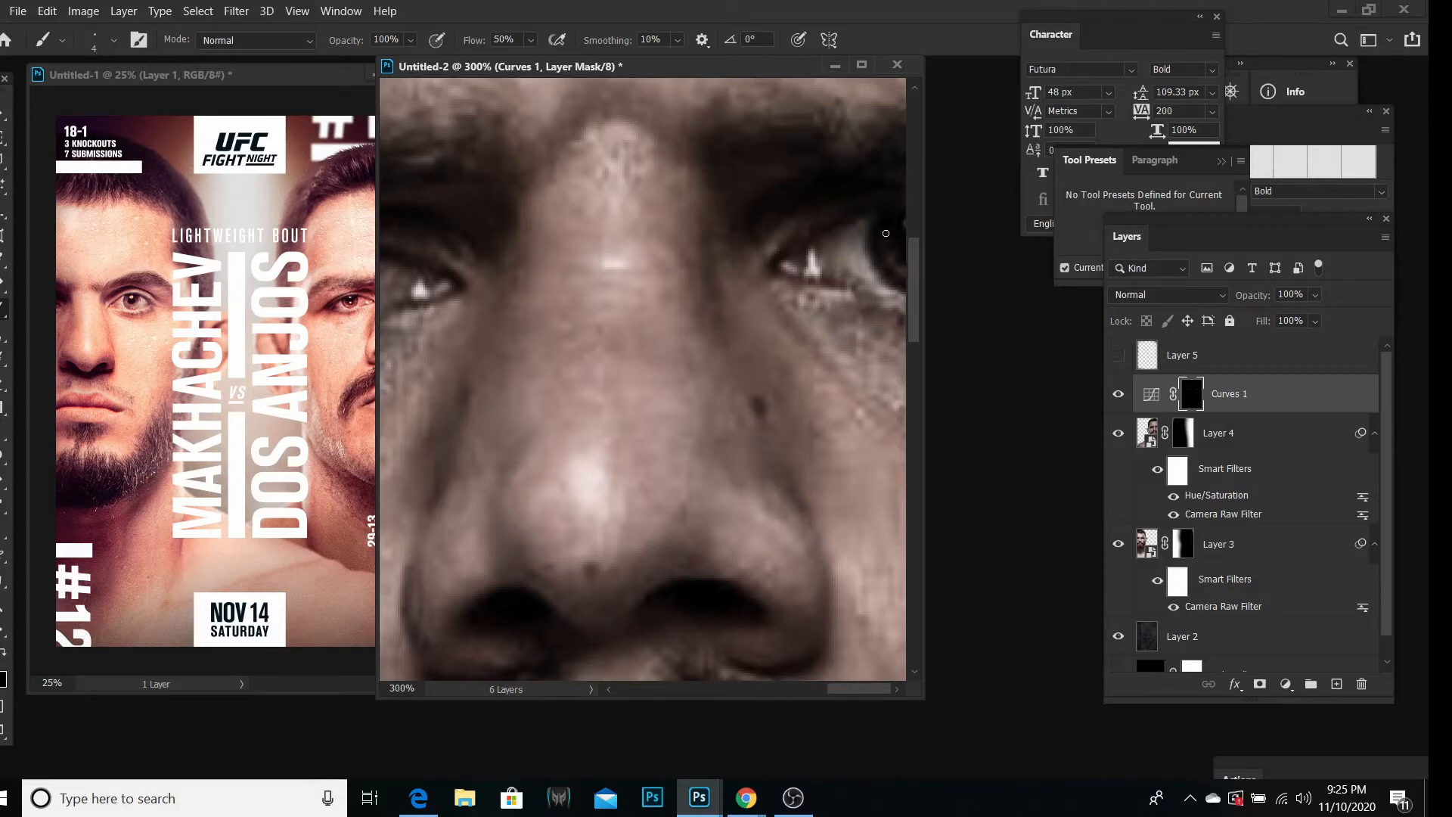
Step: Compare both fighters' eyes with the Curves 1 layer hidden and shown
click(7, 601)
click(121, 39)
click(560, 277)
click(560, 277)
click(560, 277)
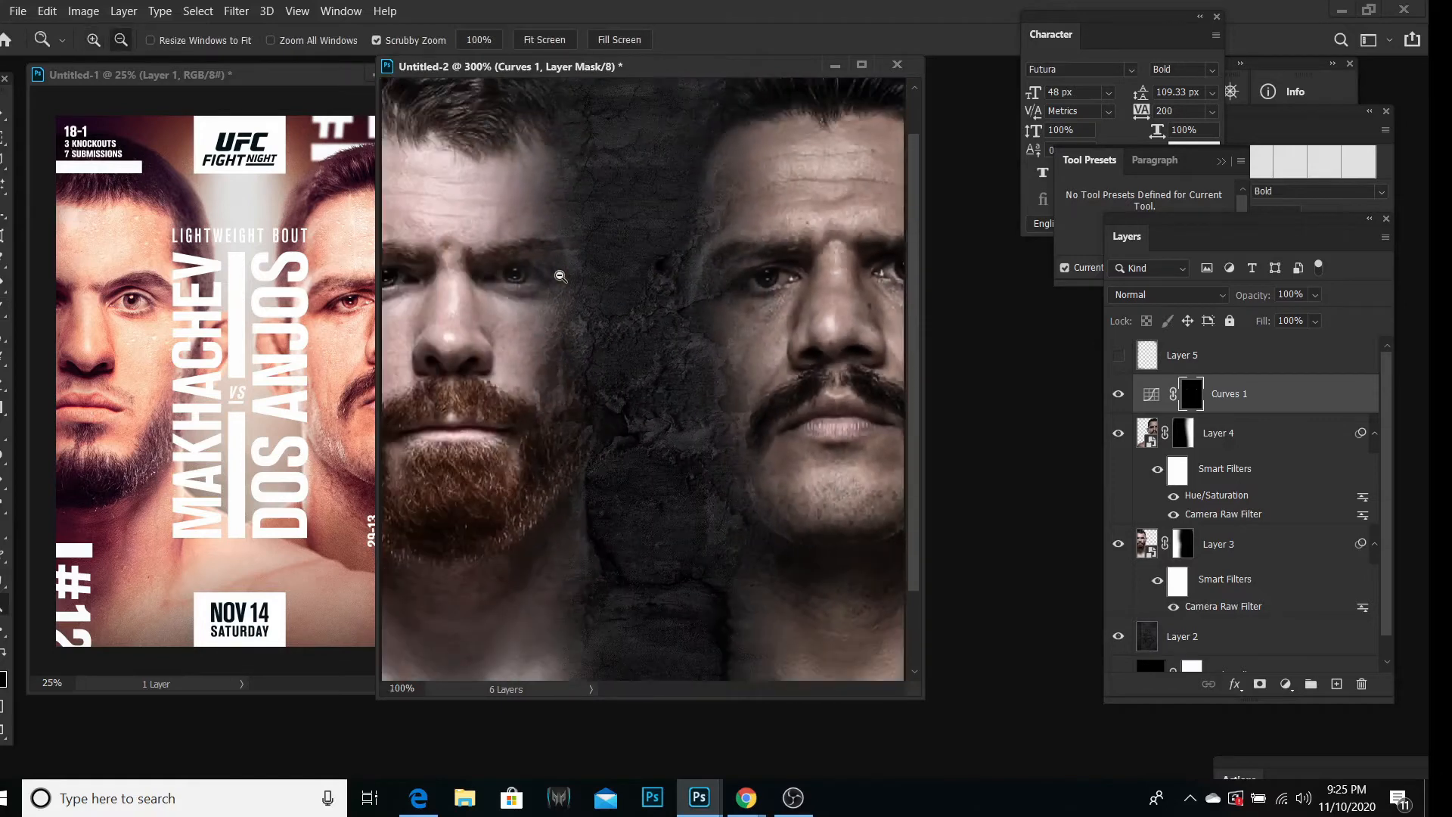
click(1118, 395)
click(1120, 395)
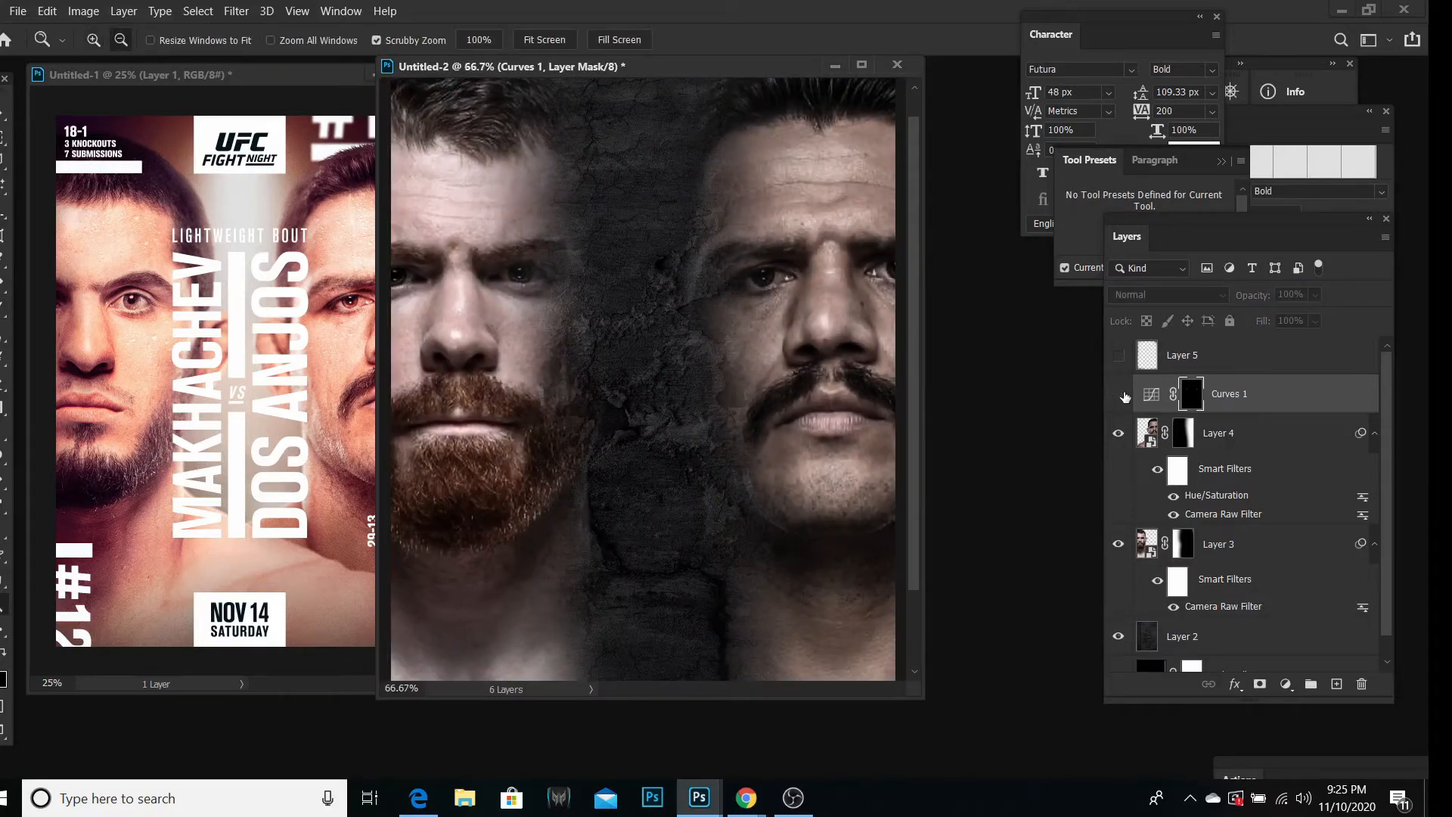
click(1120, 395)
click(1120, 395)
click(1119, 395)
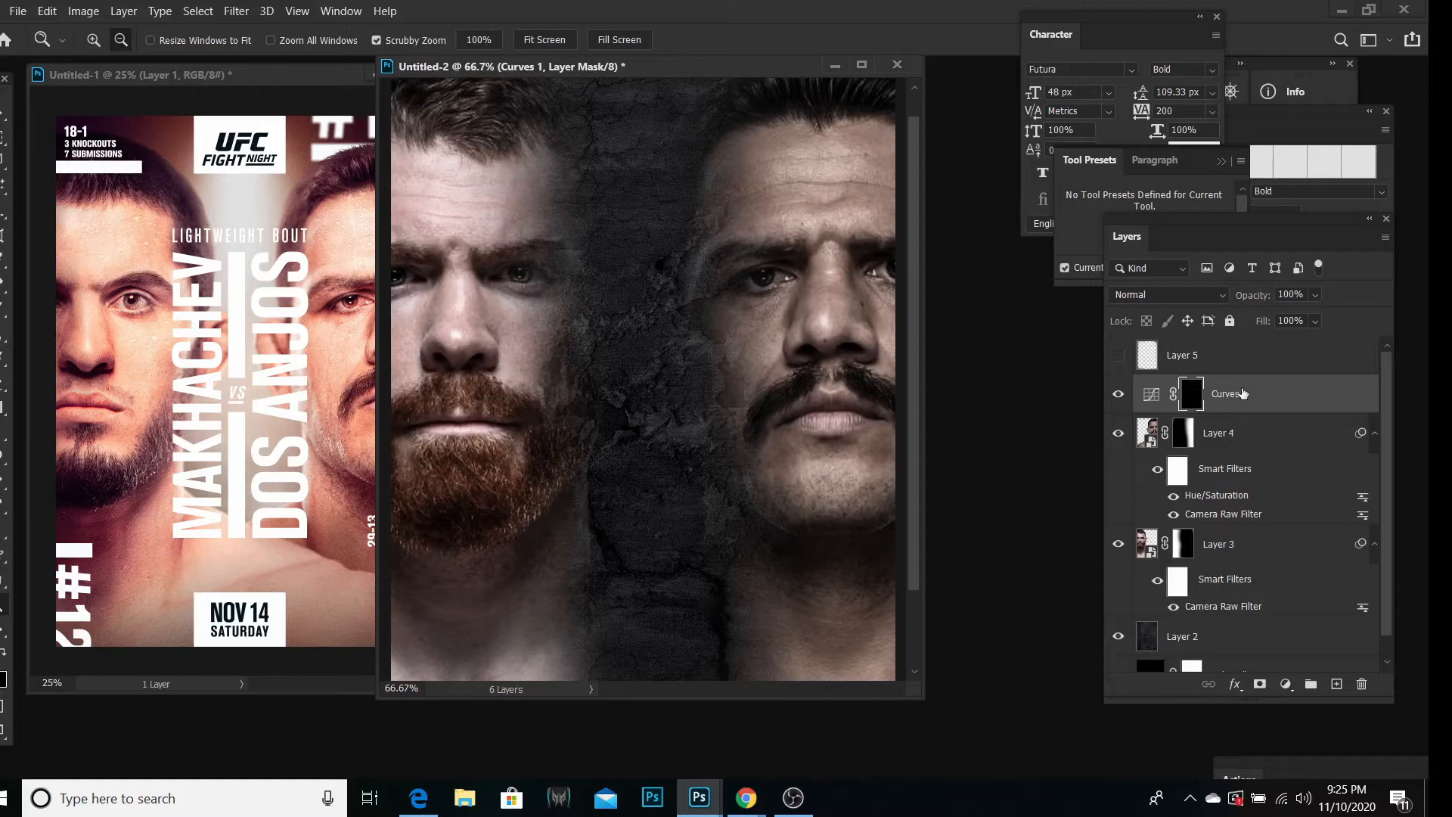
Step: Put the Curves 1 layer in a new group named eyes and reselect Curves 1 inside it
key(ctrl+g)
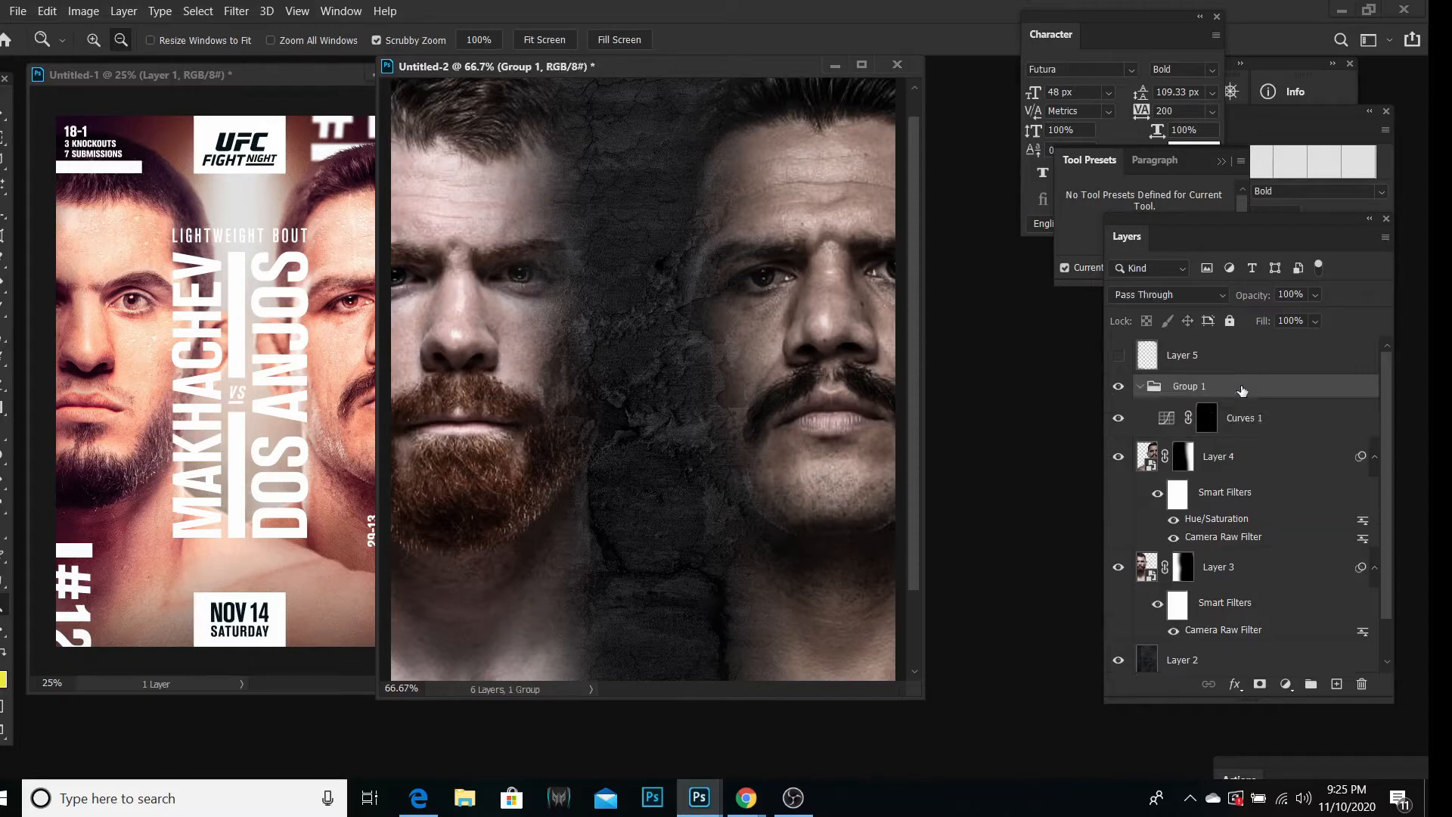
click(1265, 419)
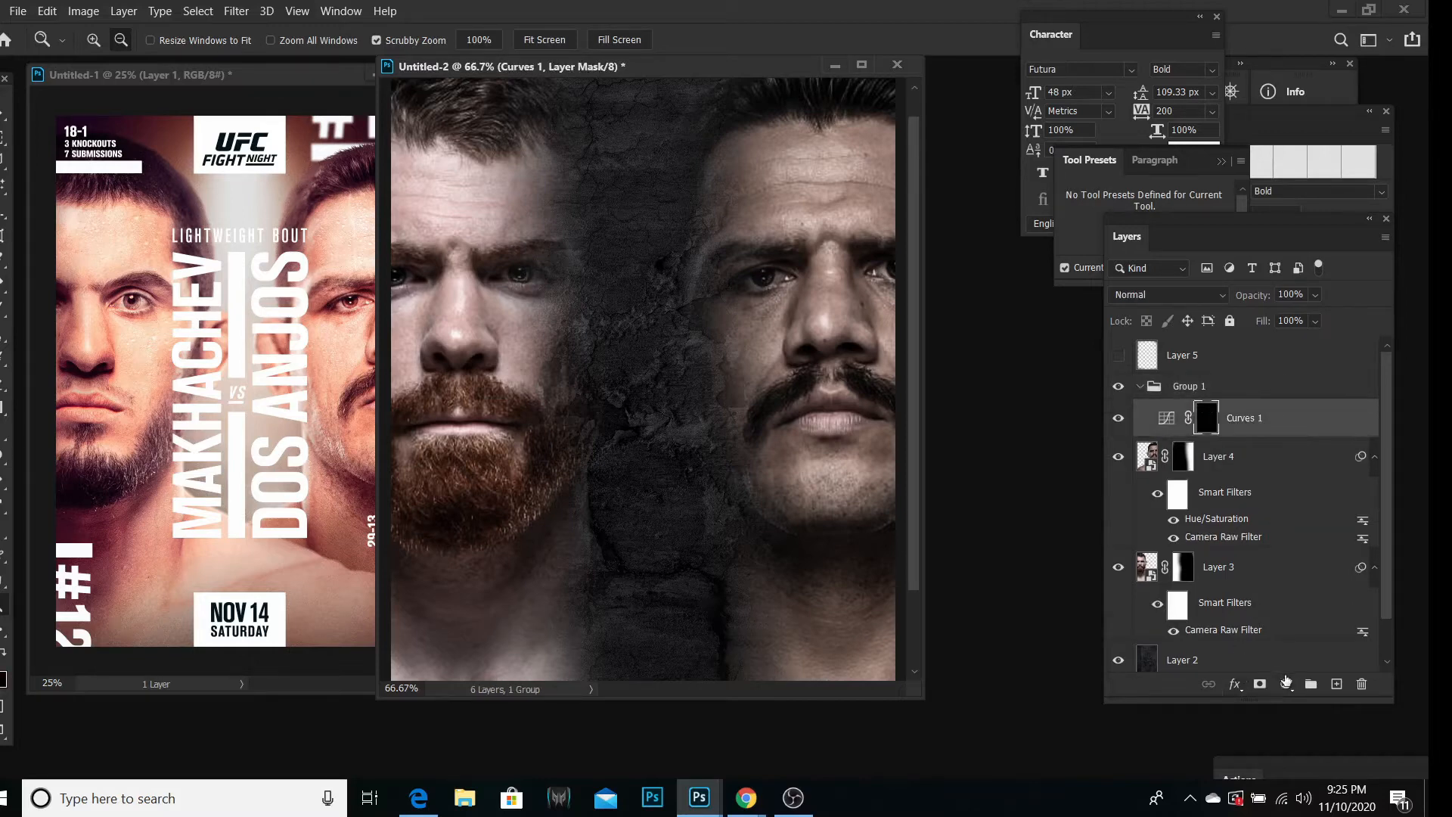
double_click(1184, 387)
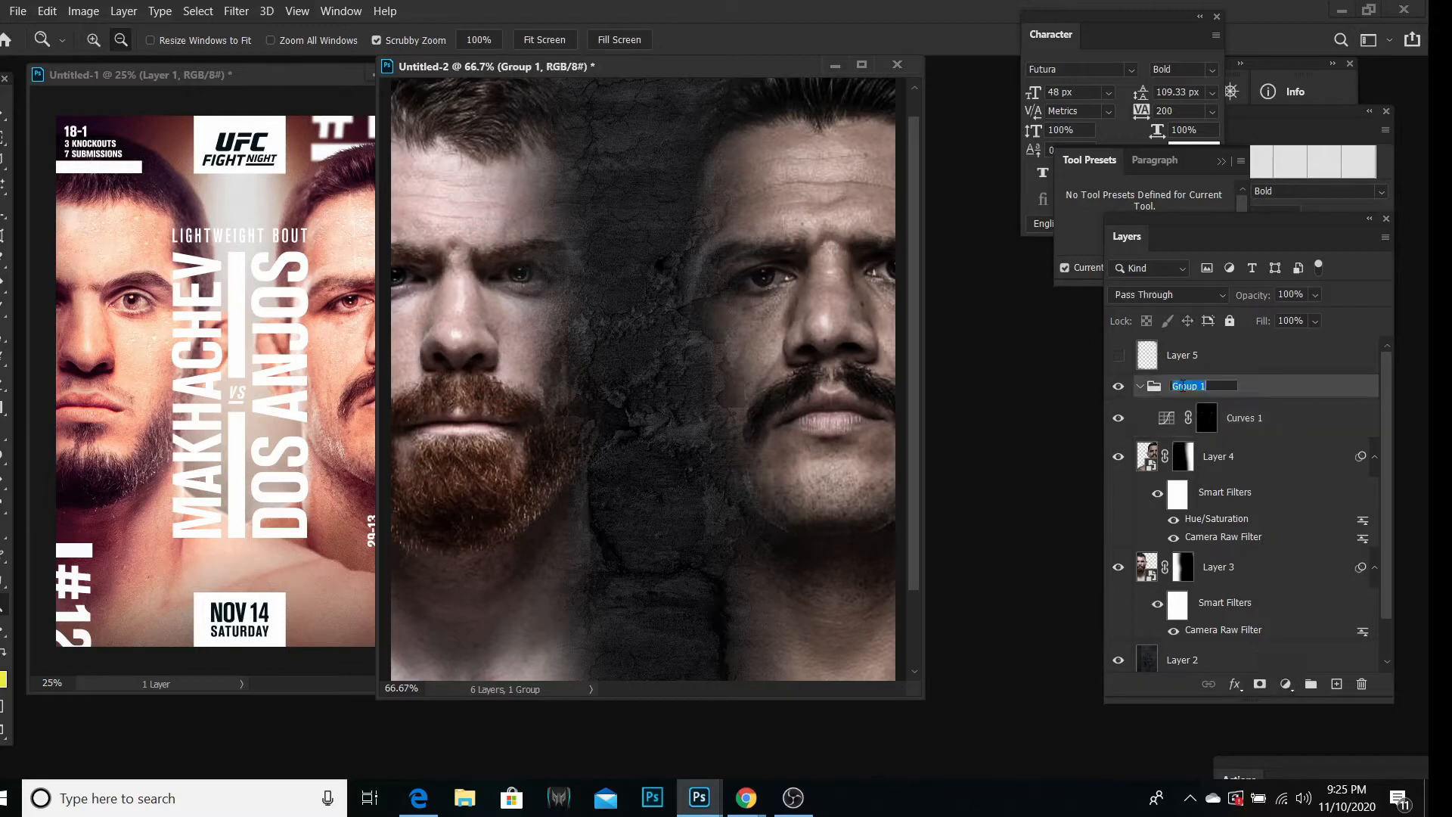
text(eyes)
click(1241, 432)
Step: Add a Solid Color fill layer in brown 5f3c1a above Curves 1 in the eyes group
click(1285, 684)
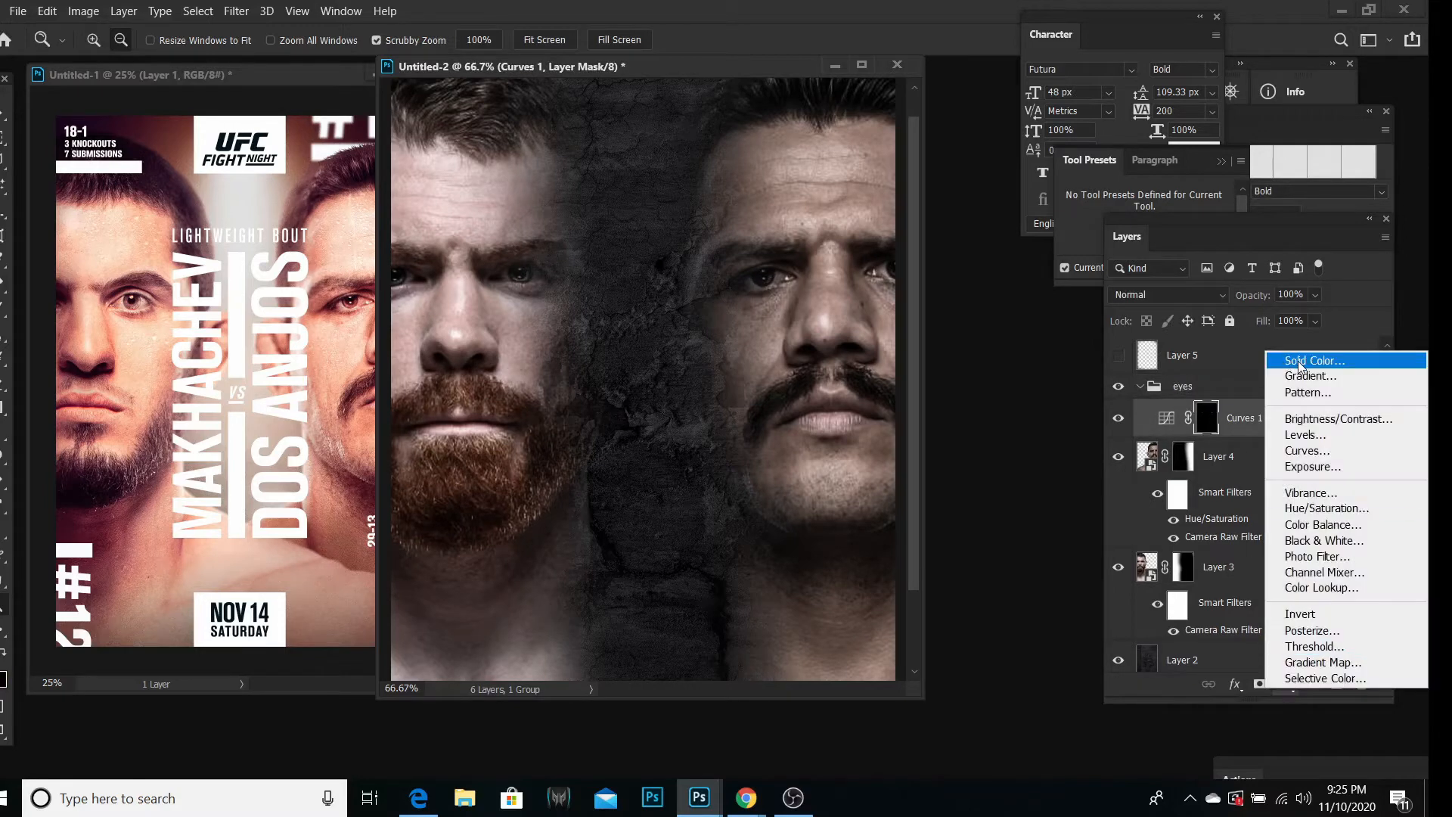
click(1299, 363)
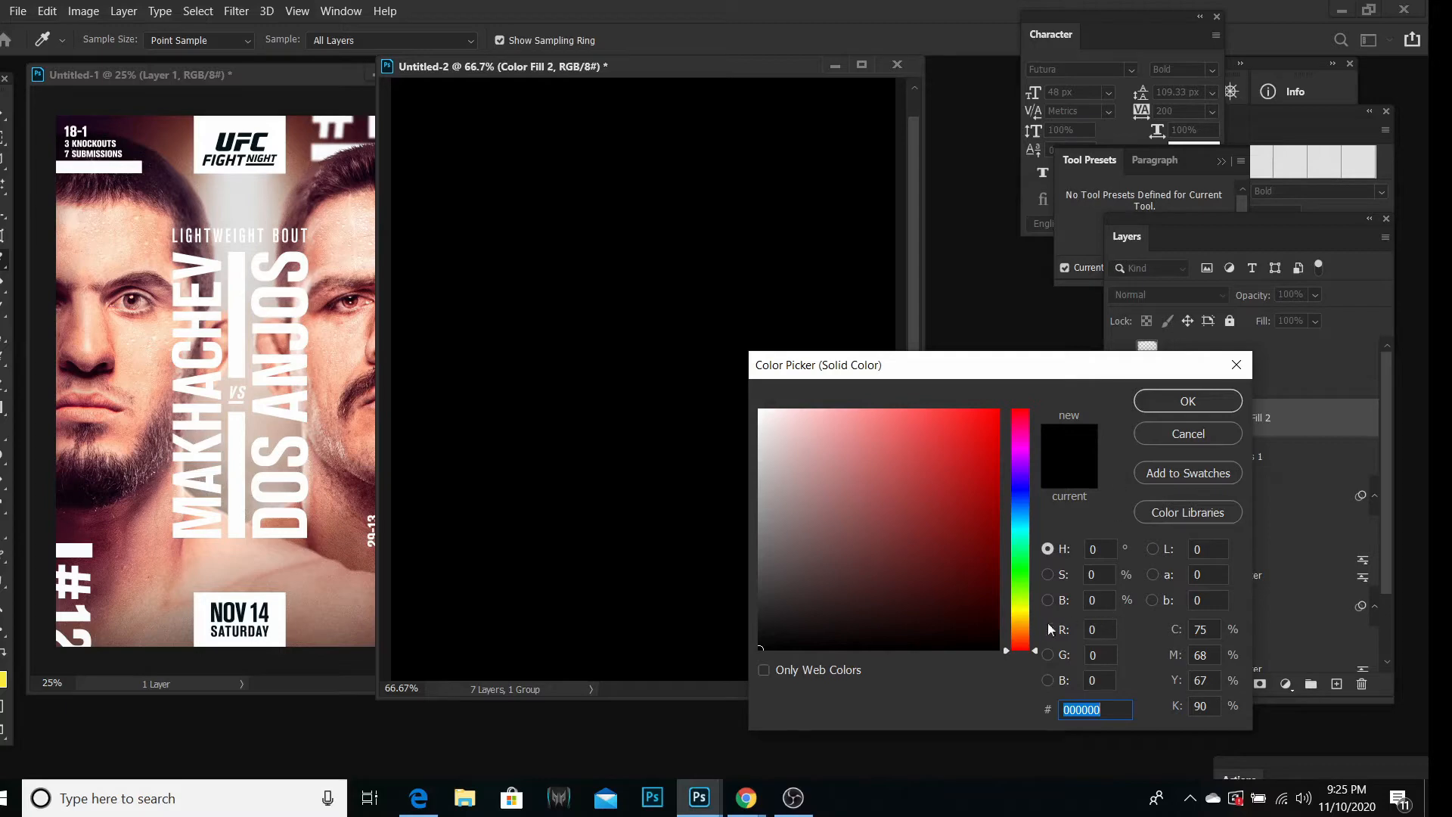
click(1008, 622)
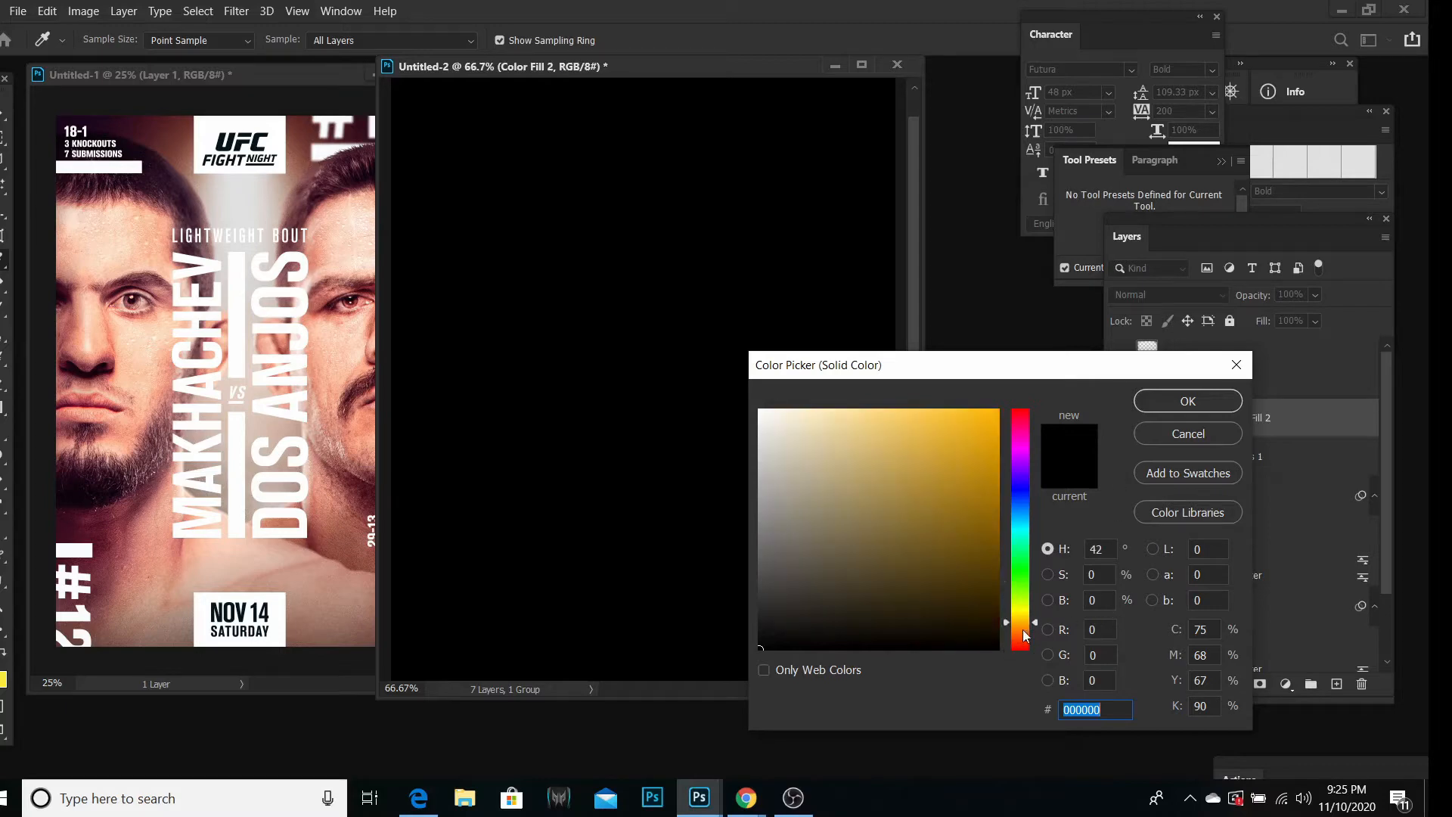
click(1020, 630)
click(946, 551)
drag(946, 553, 935, 560)
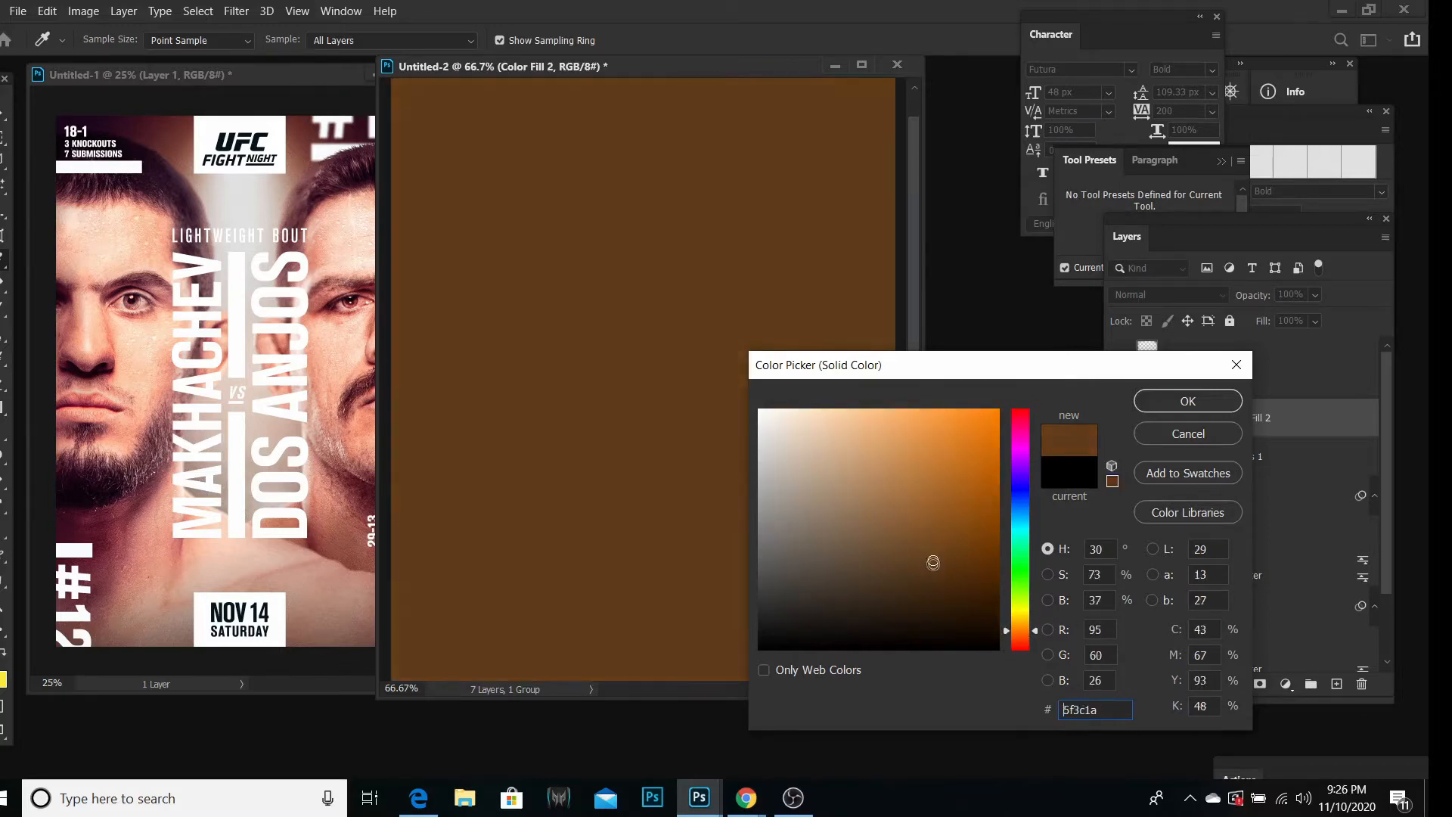
click(1204, 405)
Step: Set the brown fill layer's blend mode to Overlay and invert its mask to black
click(1175, 294)
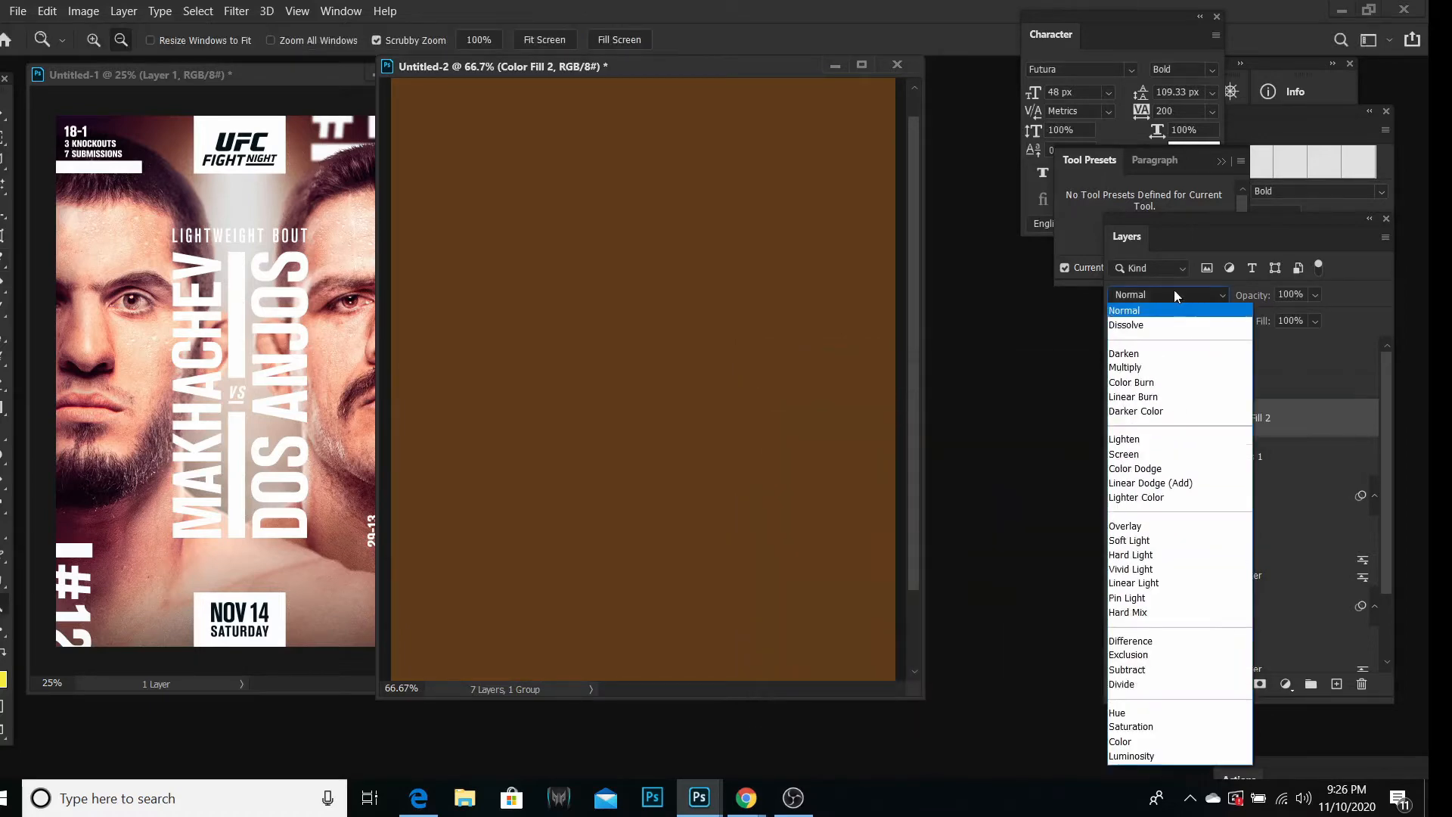
click(1146, 523)
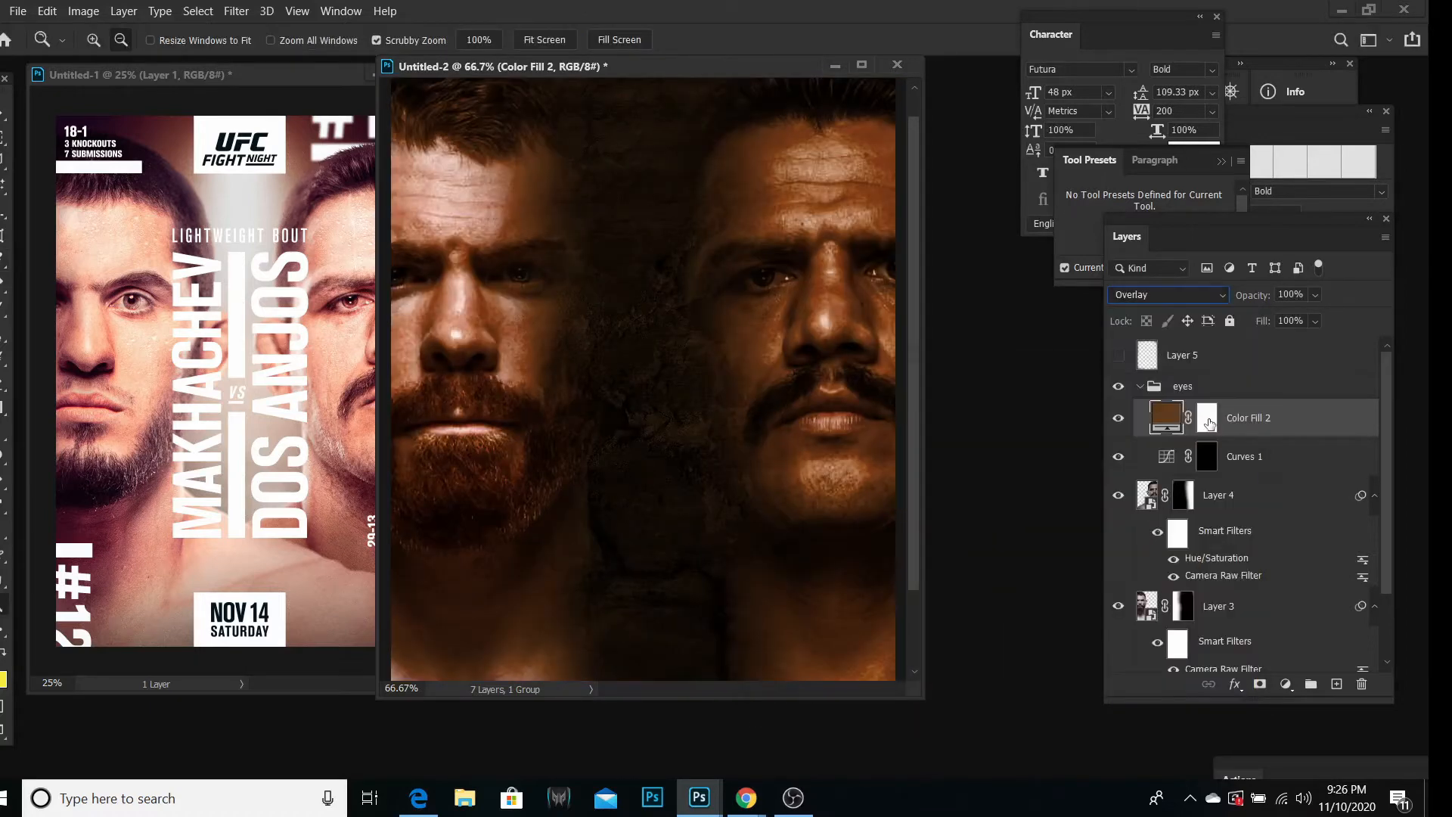
click(1208, 421)
key(ctrl+i)
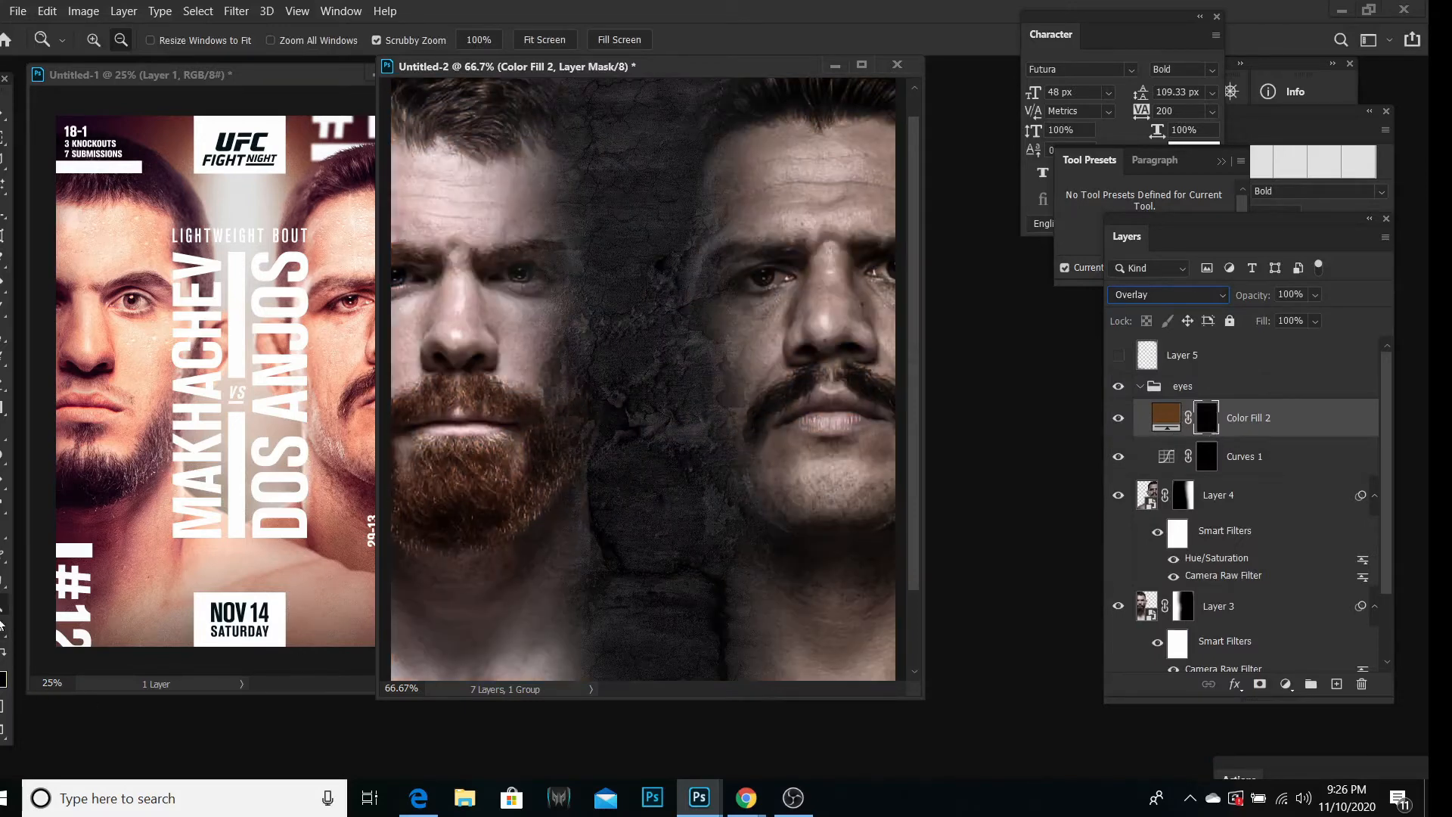
Step: Tint the bearded fighter's irises brown by painting on the Color Fill 2 mask, reducing the brush to 3 px
click(93, 40)
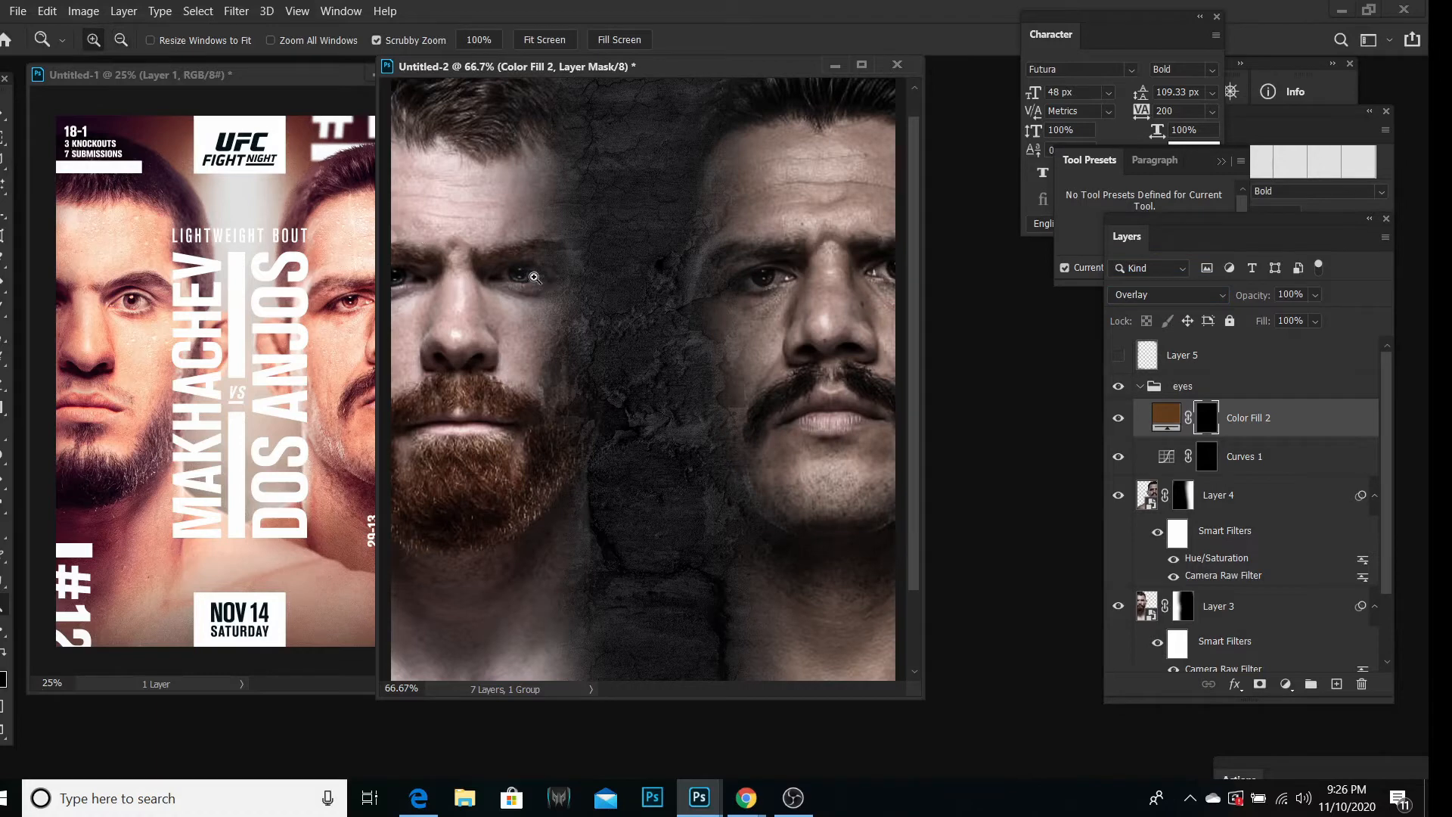
click(511, 277)
click(510, 277)
click(511, 277)
click(510, 276)
click(510, 277)
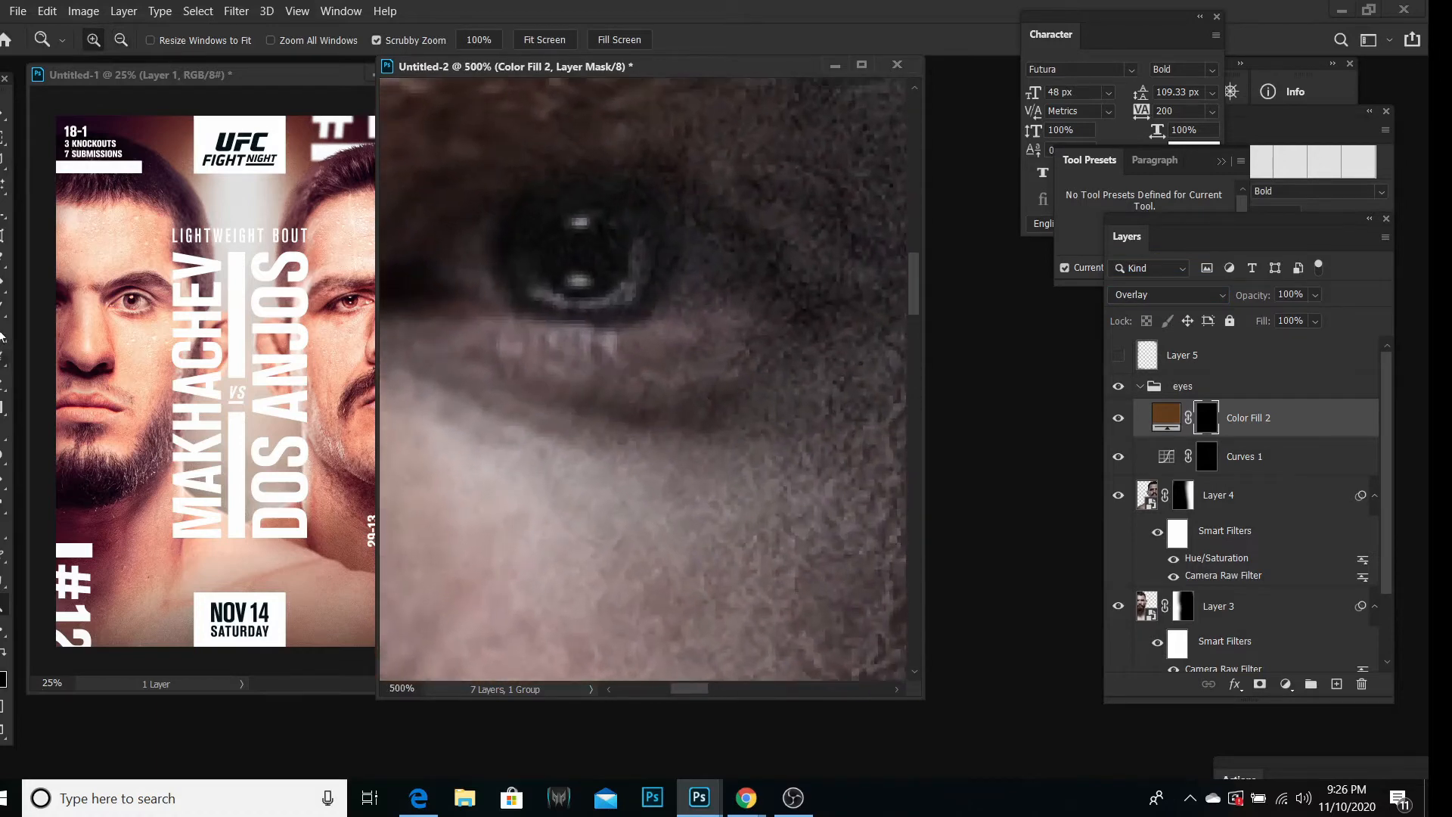
click(3, 306)
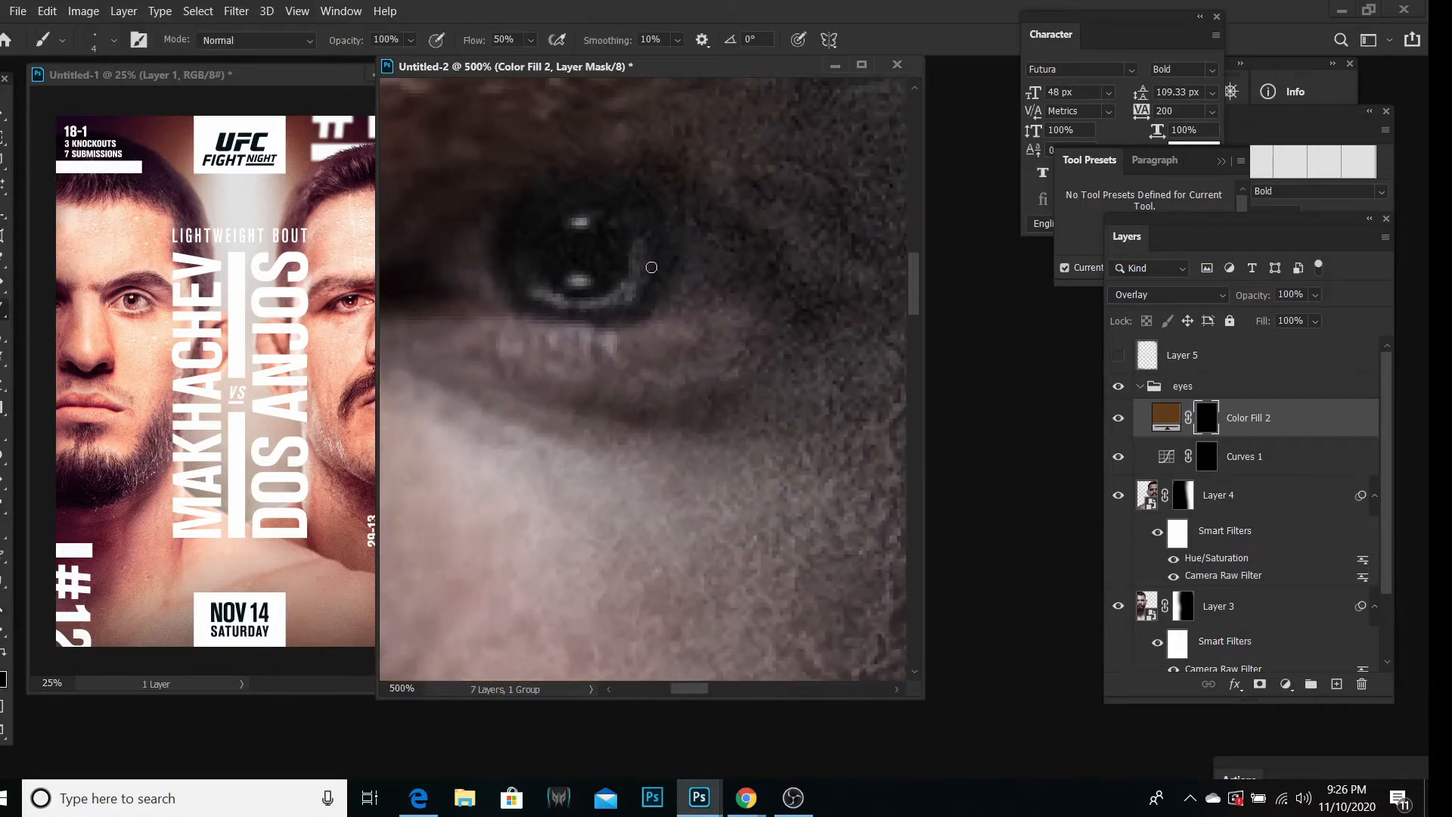
drag(640, 252, 614, 302)
click(113, 39)
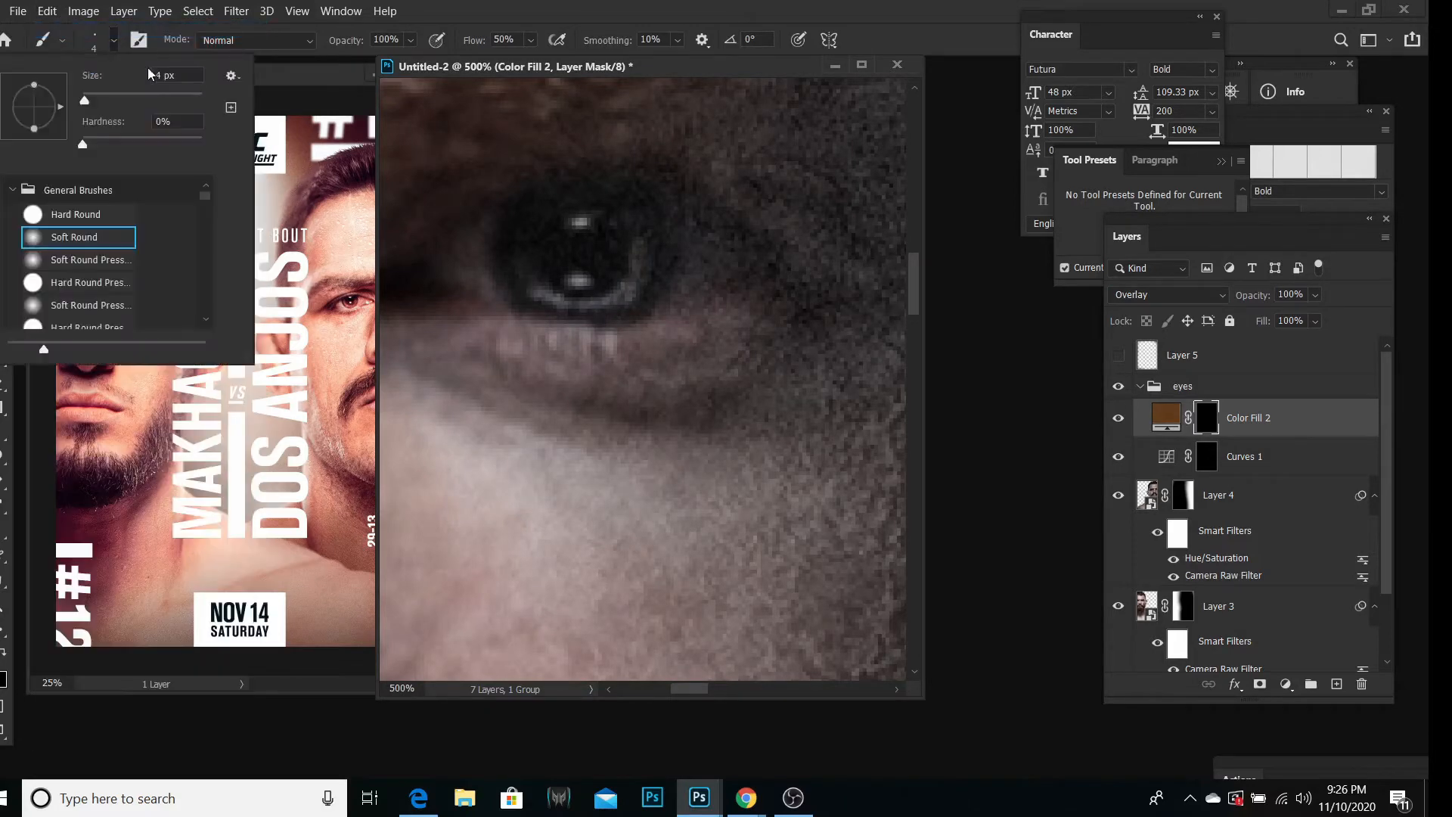
drag(162, 75, 149, 76)
text(3)
click(632, 250)
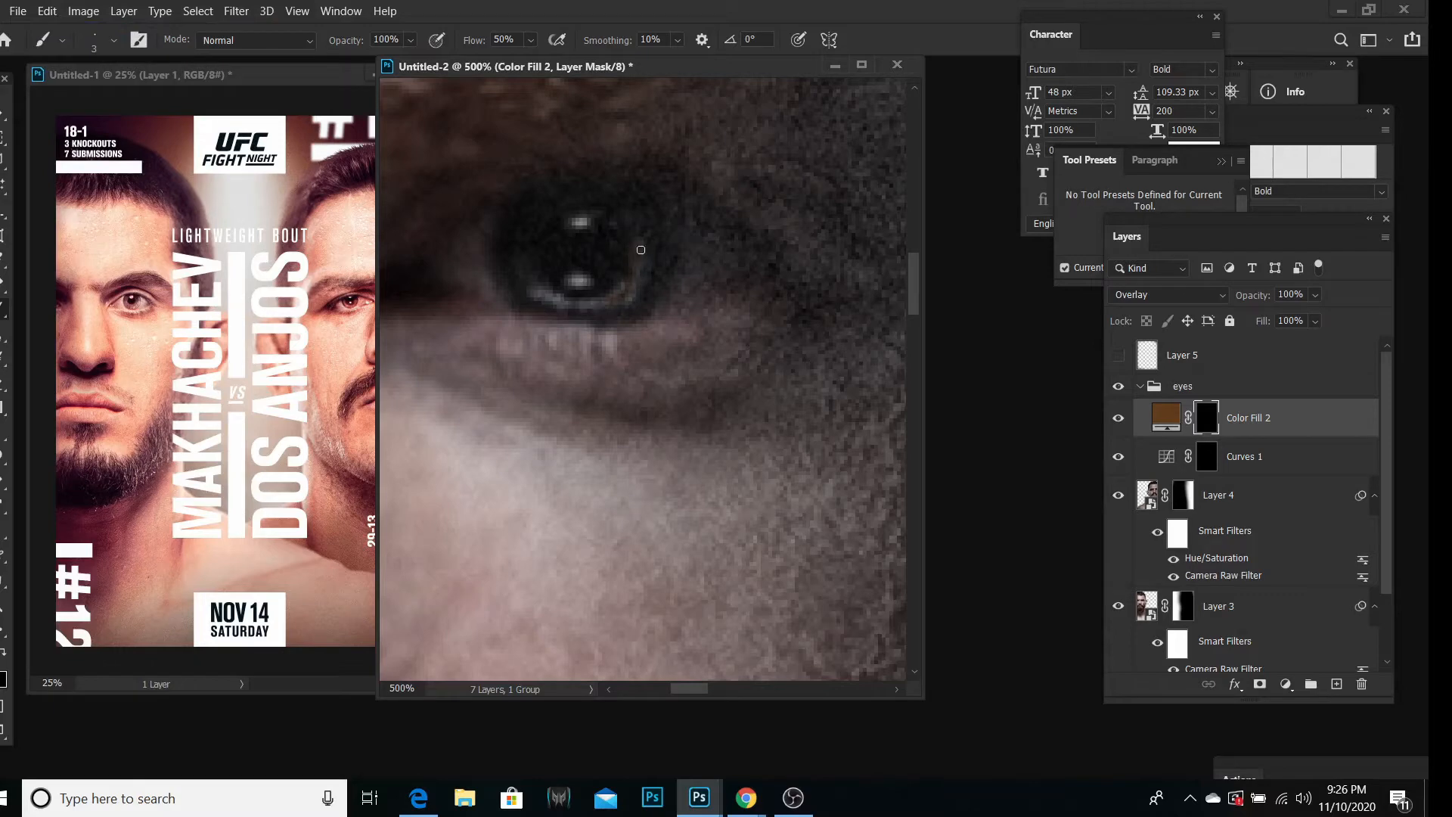
drag(707, 689, 648, 689)
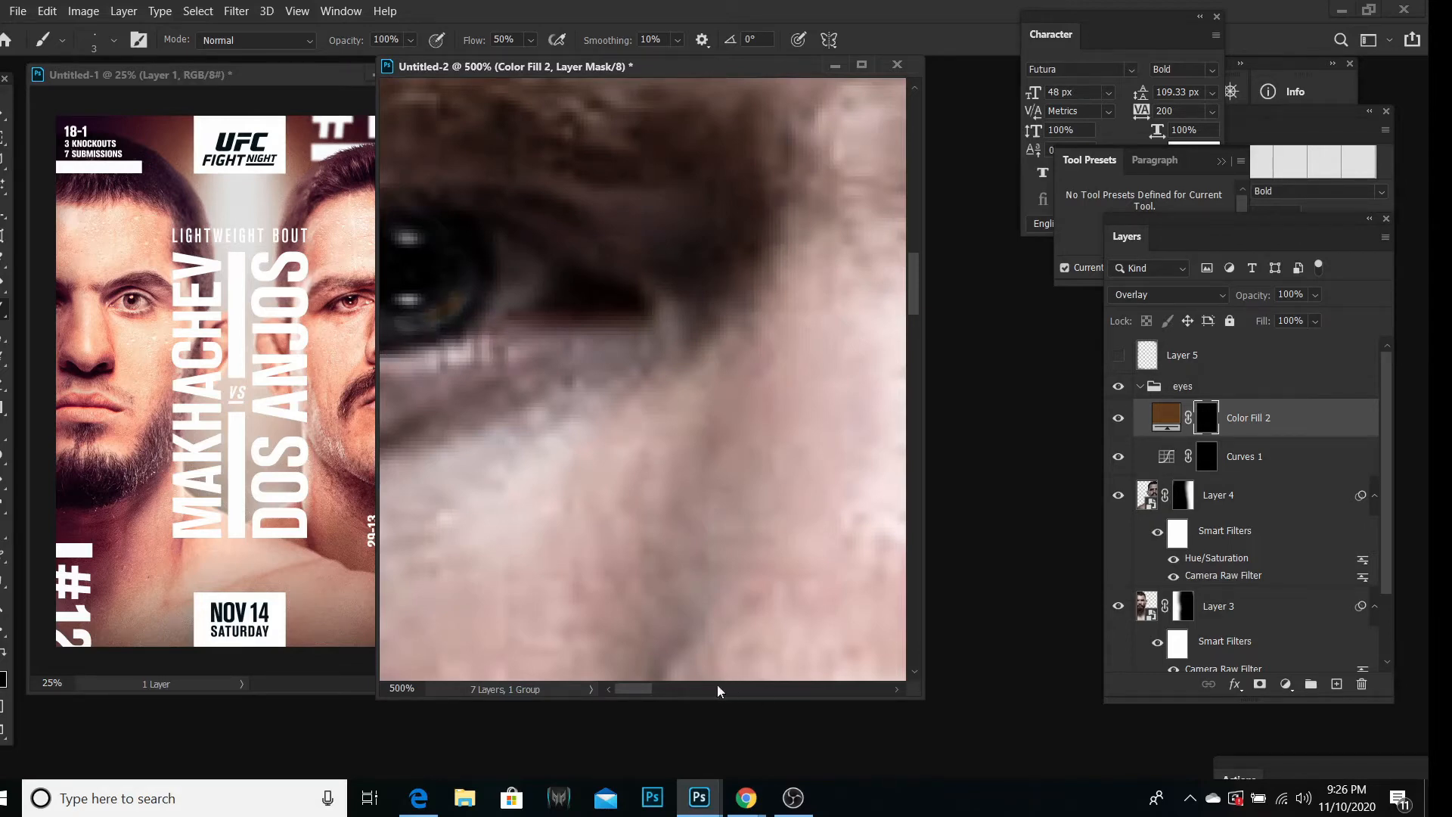
Step: Tint the mustached fighter's irises brown by painting on the Color Fill 2 mask
drag(642, 691, 833, 681)
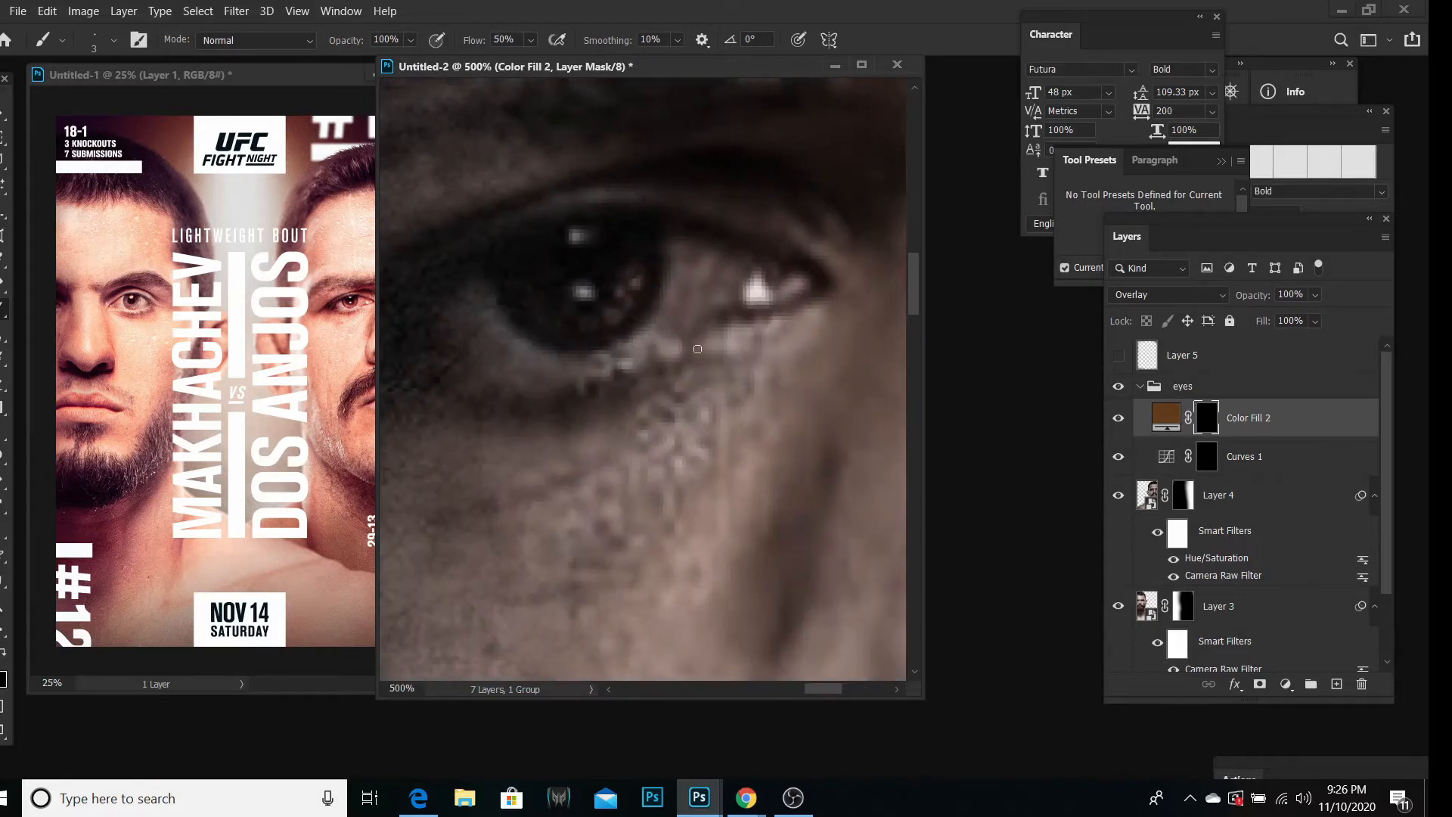
mouse_move(624, 280)
mouse_down()
mouse_move(633, 295)
mouse_move(610, 323)
mouse_up()
drag(827, 695, 911, 689)
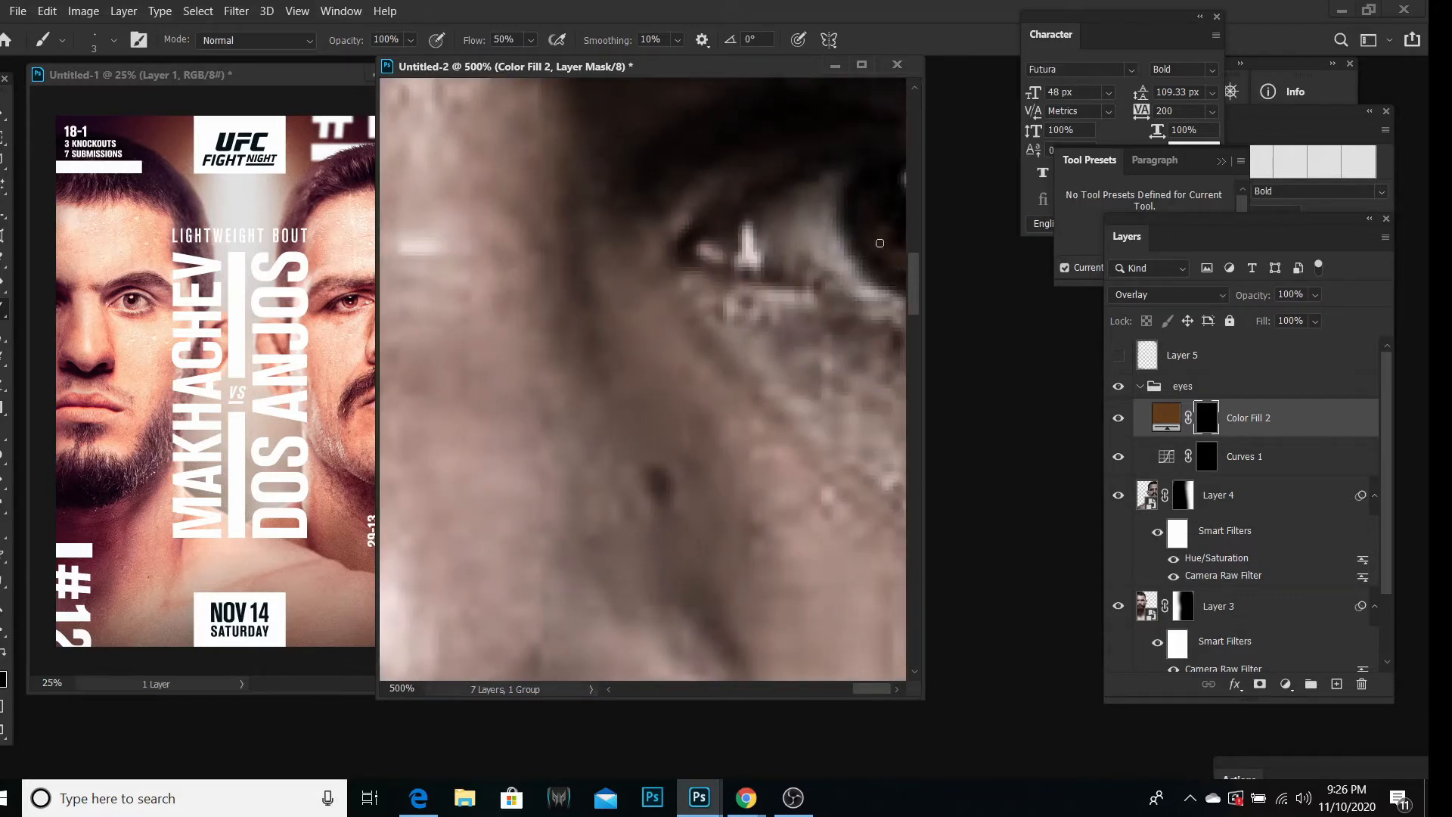
Step: Compare both fighters' eyes with the brown Color Fill 2 layer hidden and shown
key(z)
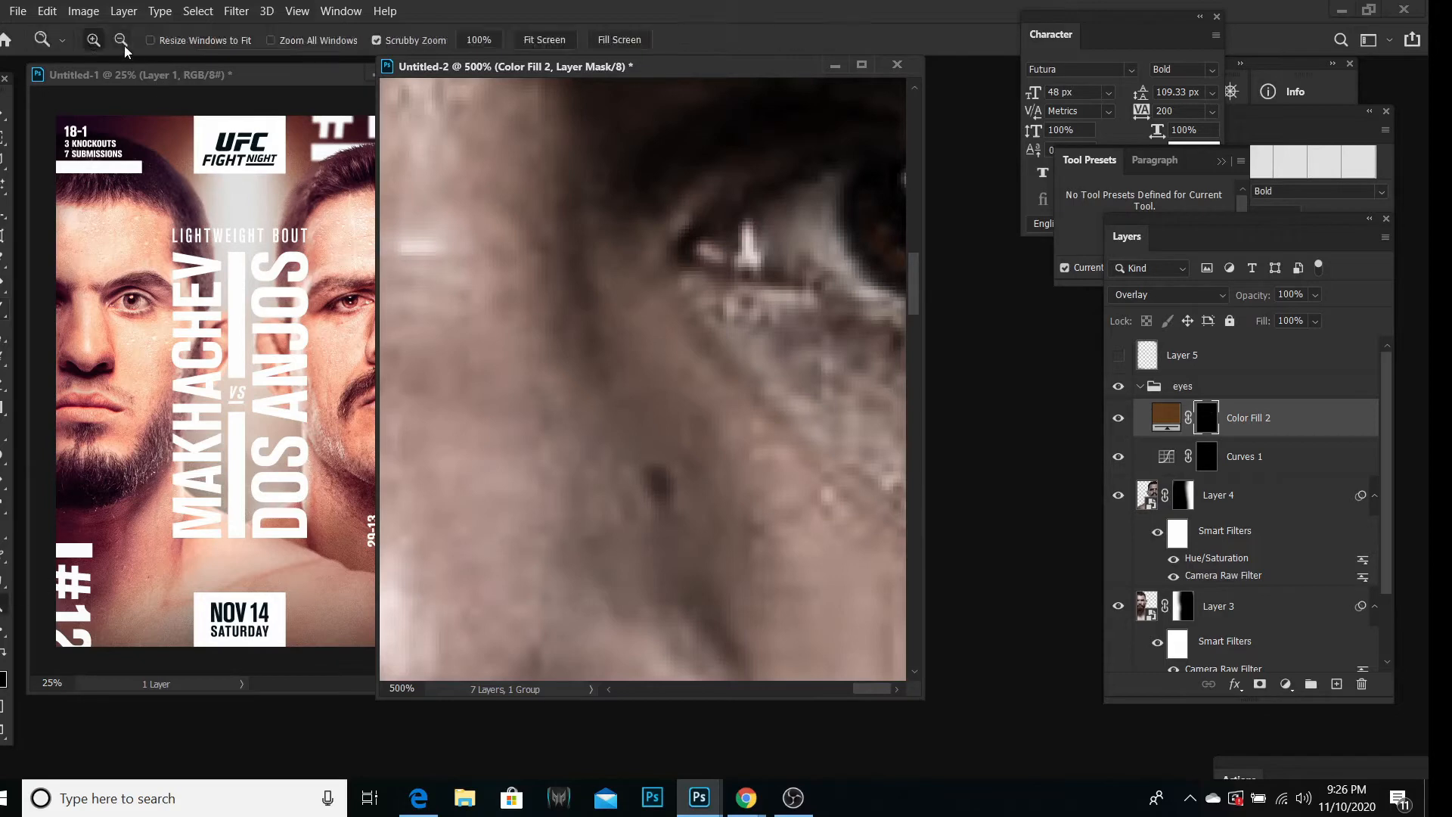
click(545, 242)
click(544, 242)
click(544, 241)
click(545, 241)
click(545, 241)
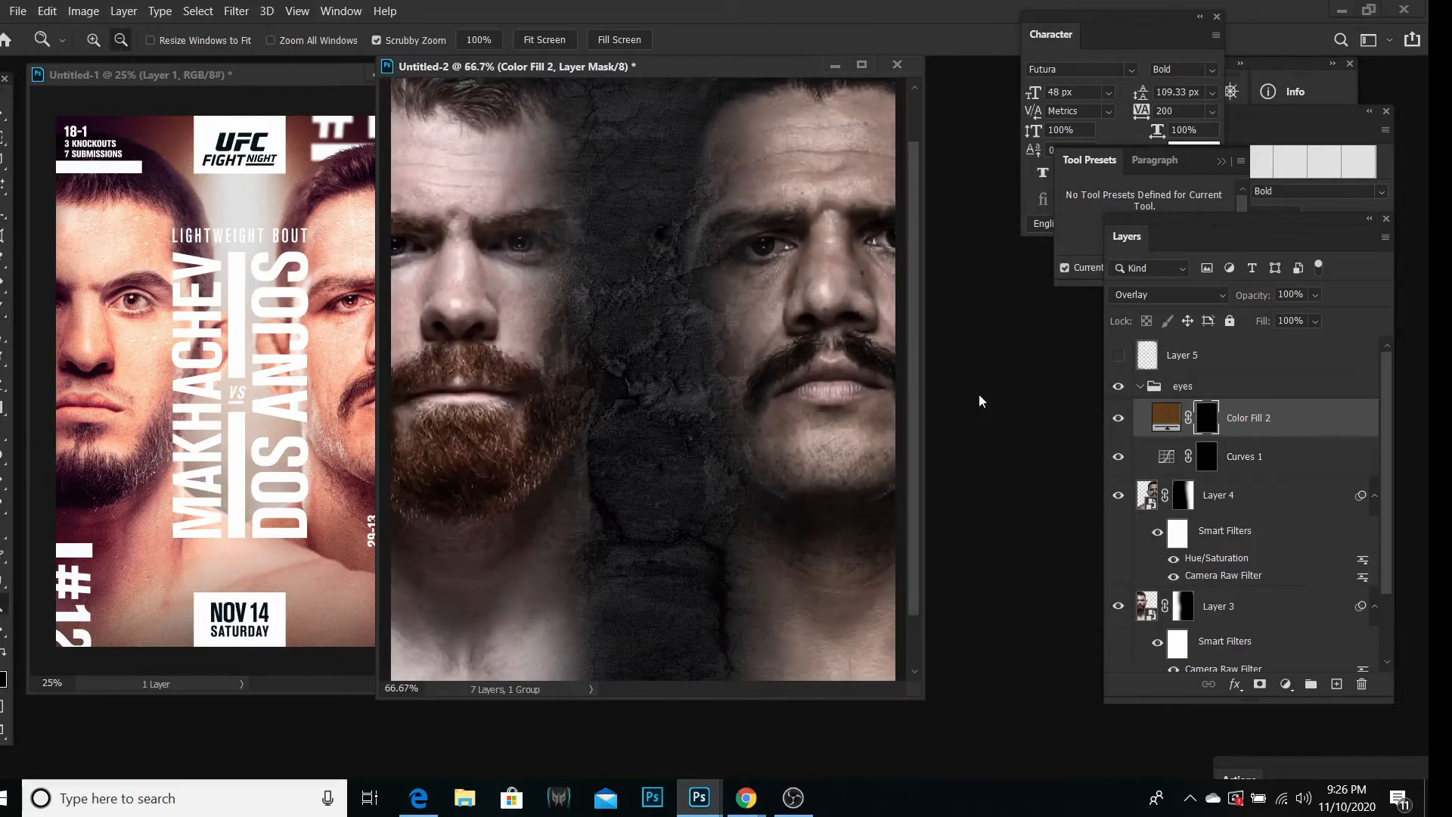
click(1120, 417)
click(1119, 418)
click(1119, 417)
click(1119, 417)
click(1119, 417)
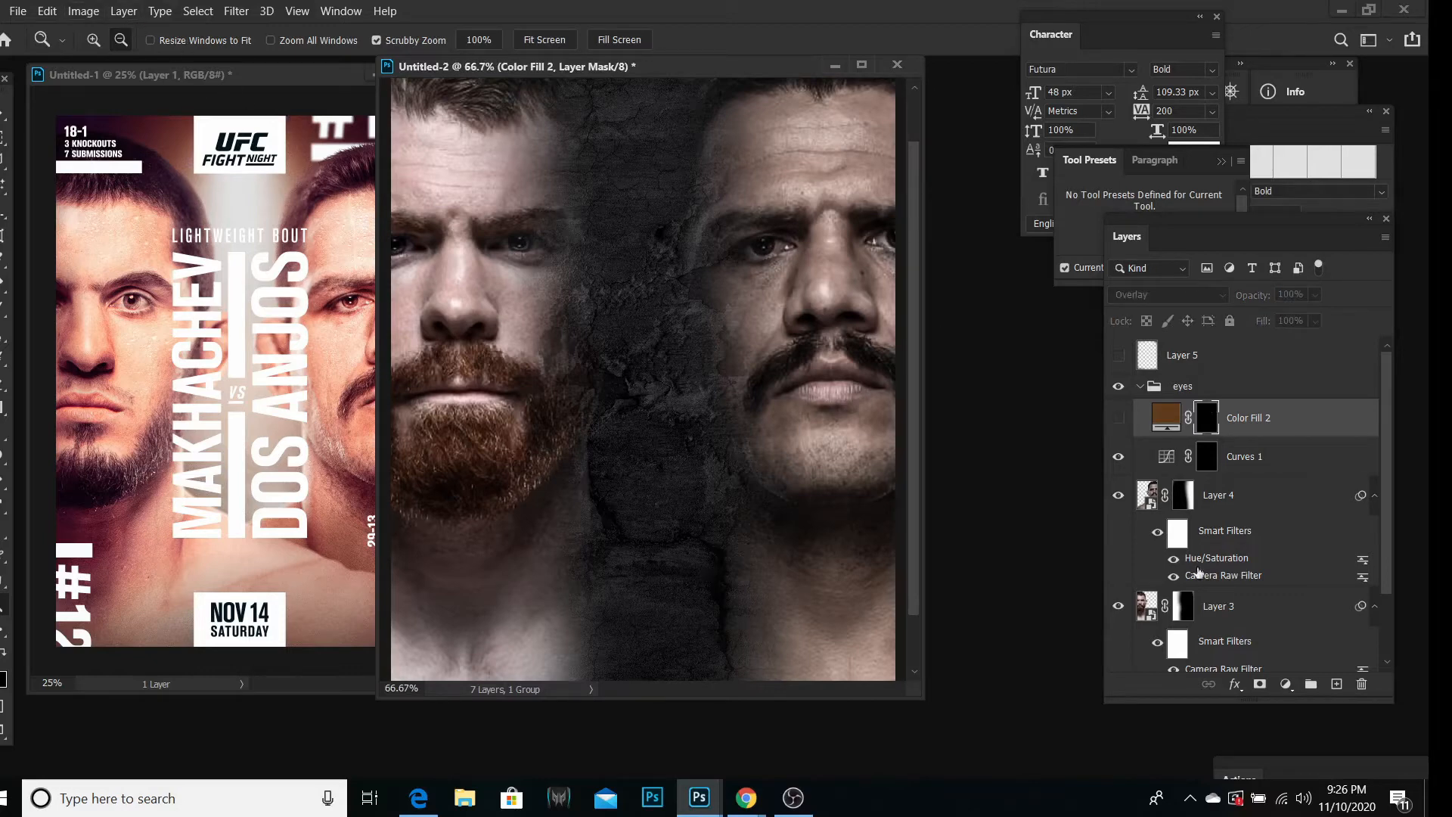
click(1119, 417)
Step: Add a light blue Solid Color fill layer above Color Fill 2 and invert its mask to black
click(1287, 686)
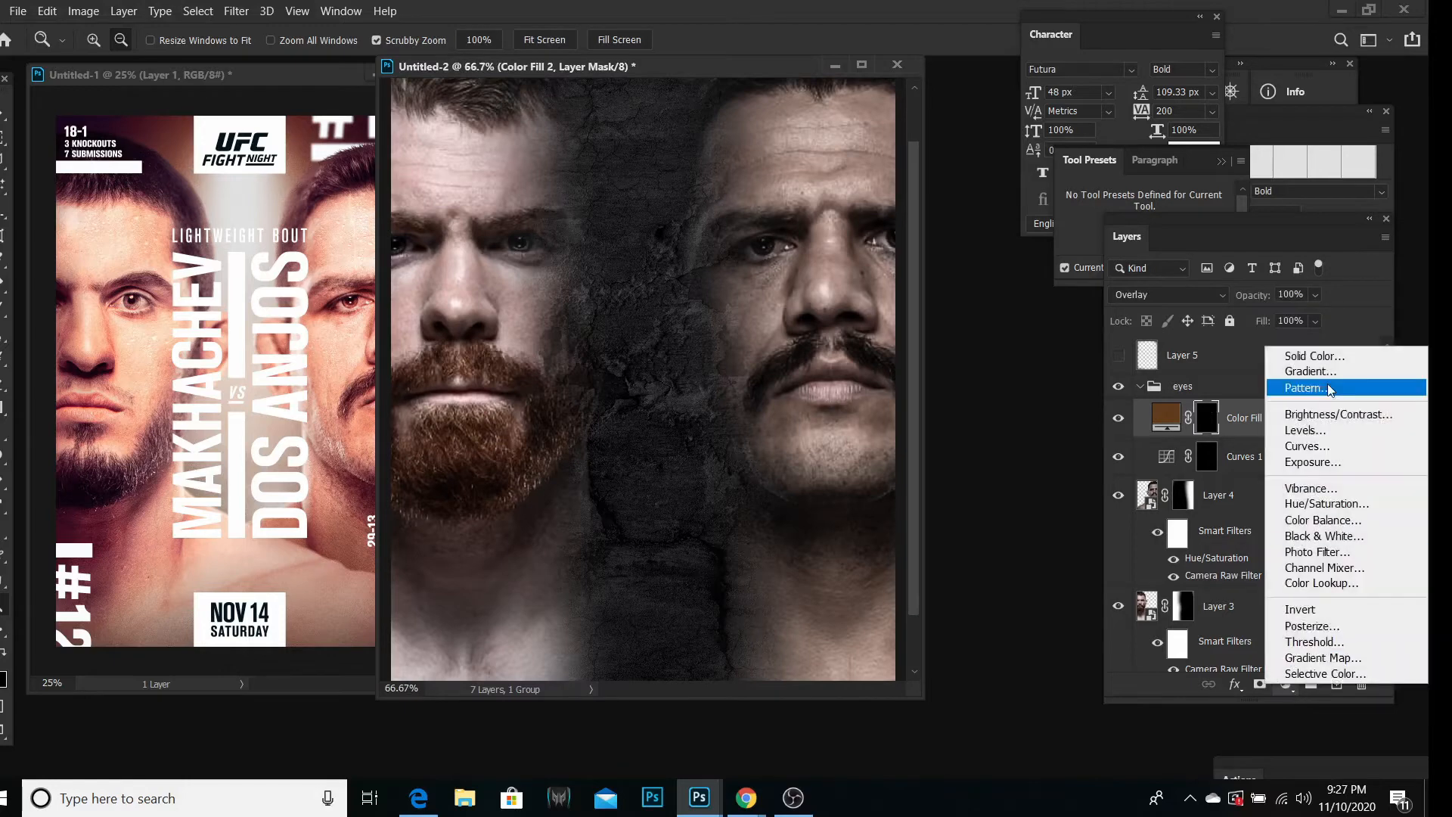
click(1325, 360)
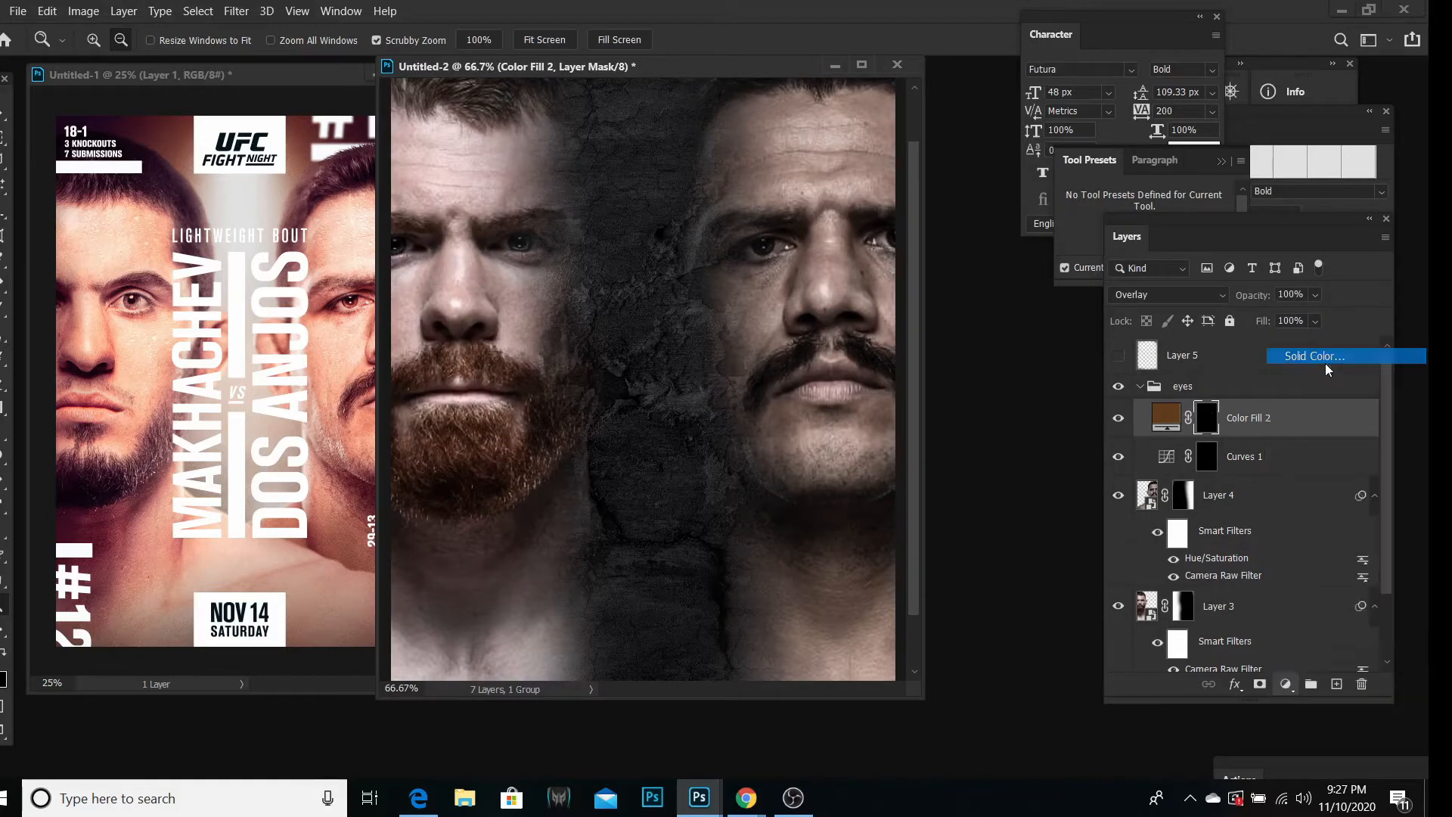
click(1021, 534)
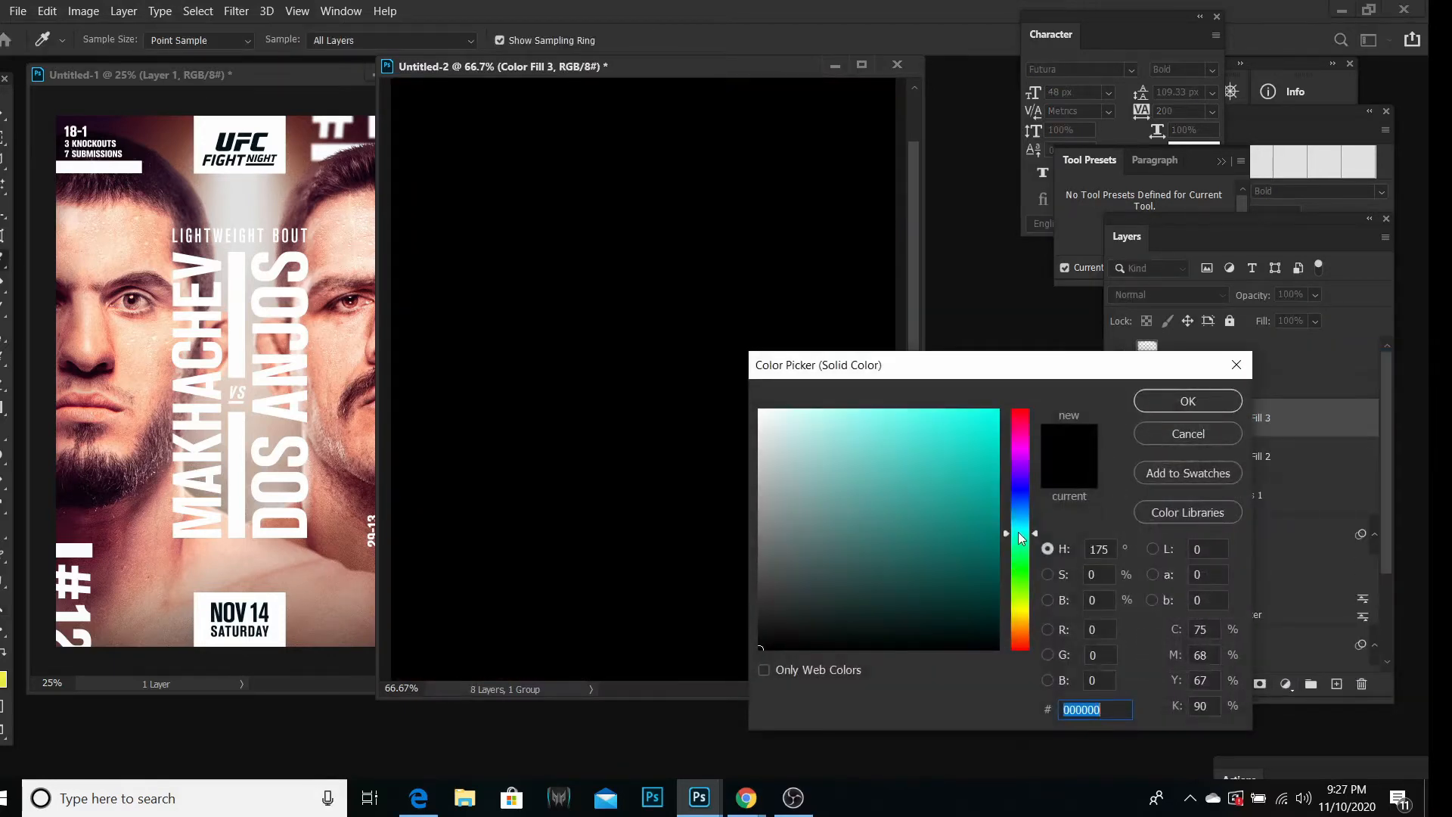
click(894, 442)
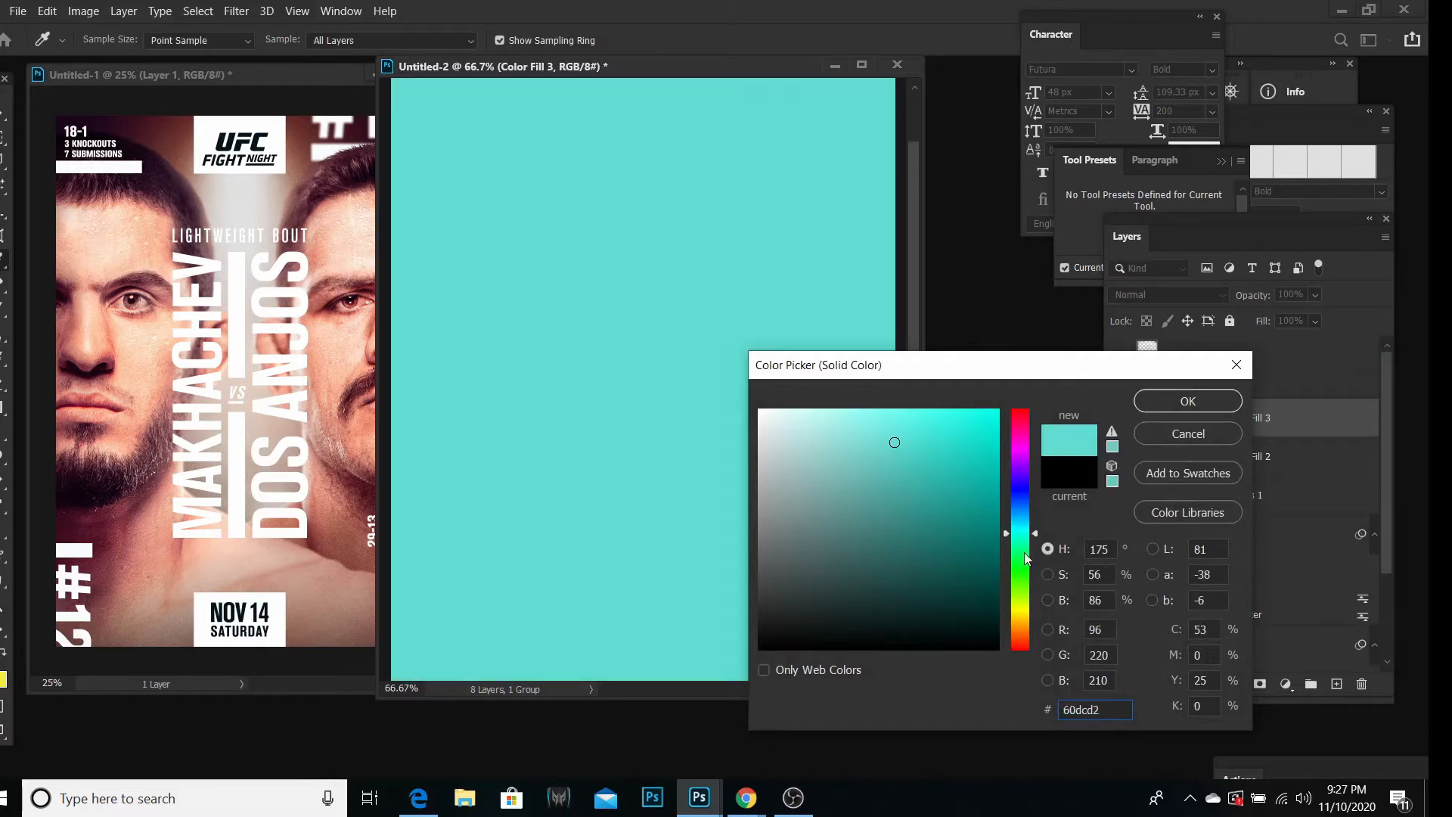
drag(1025, 527, 1021, 515)
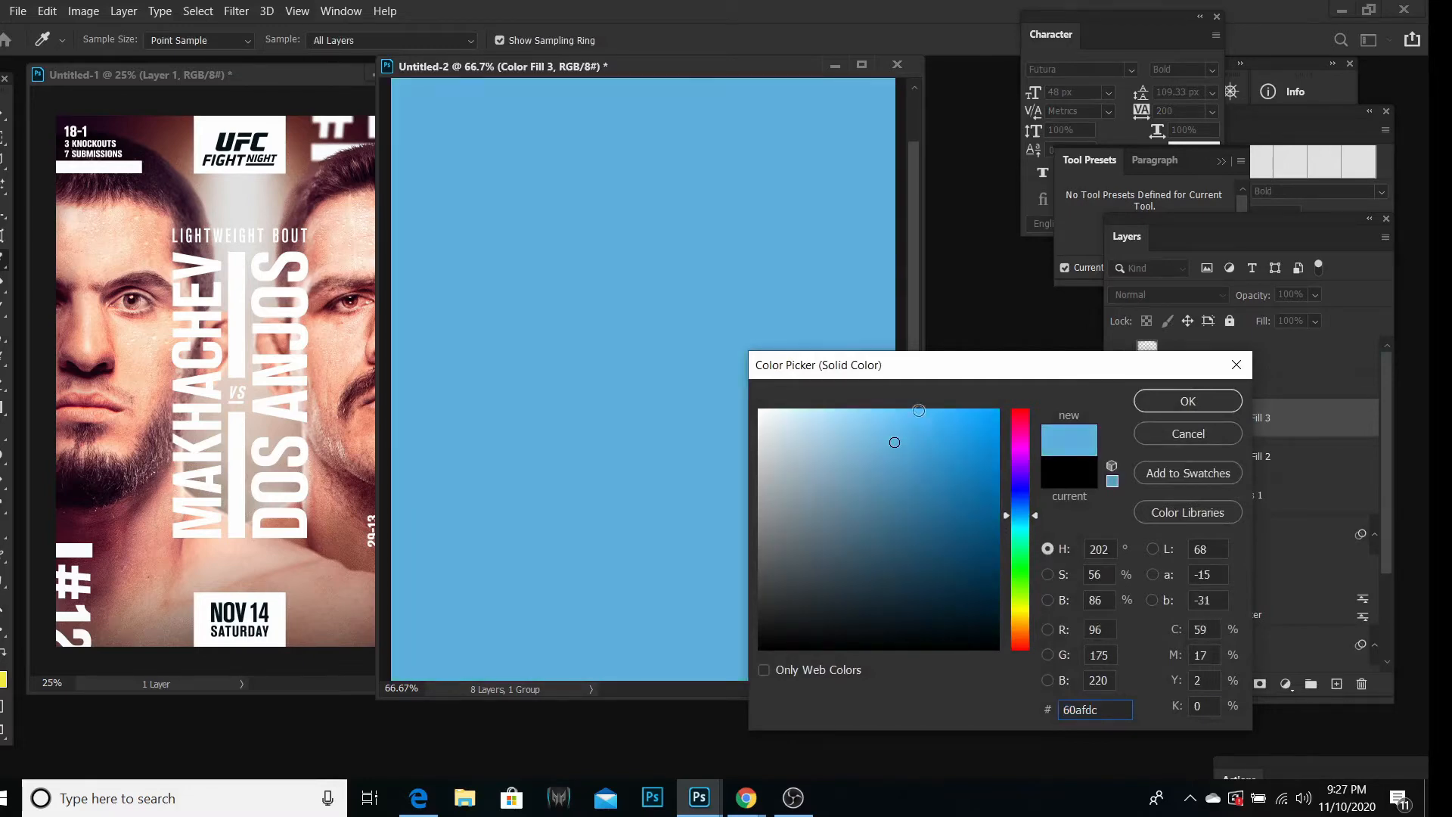
click(919, 411)
click(1163, 401)
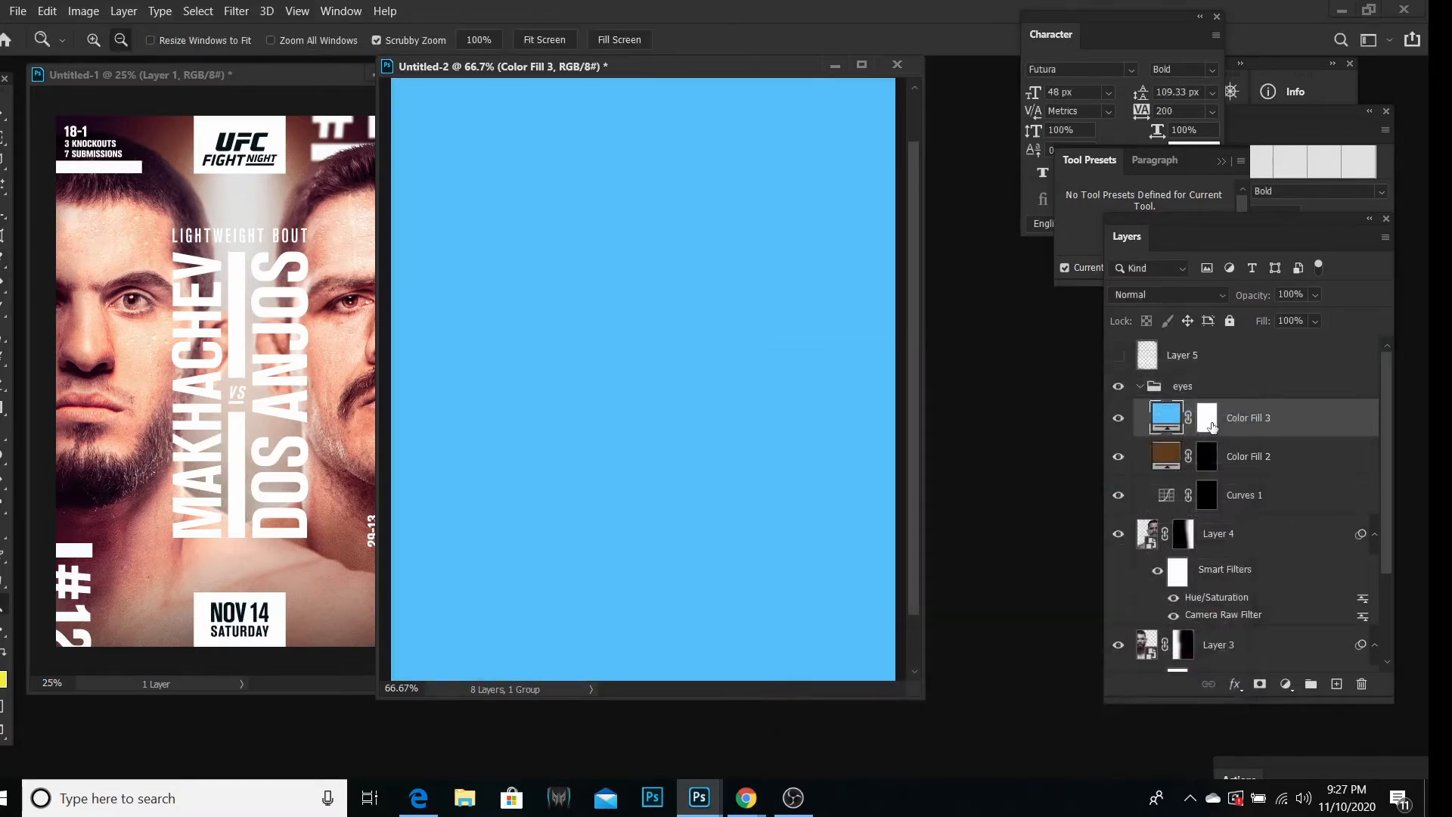
click(1209, 418)
key(ctrl+i)
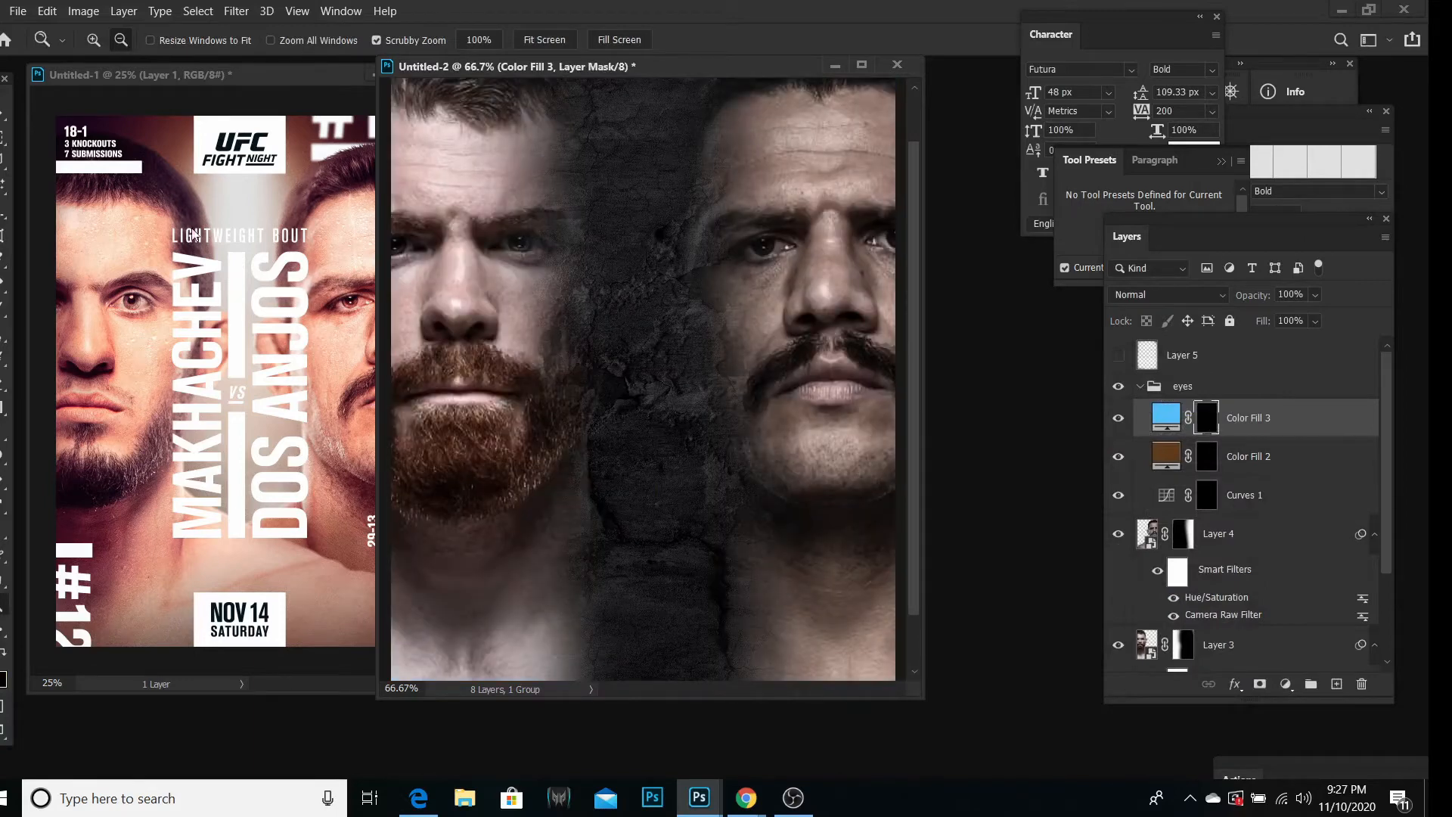
Step: Set Color Fill 3 to Soft Light and paint on its mask over the lower edges of the bearded fighter's irises
click(93, 40)
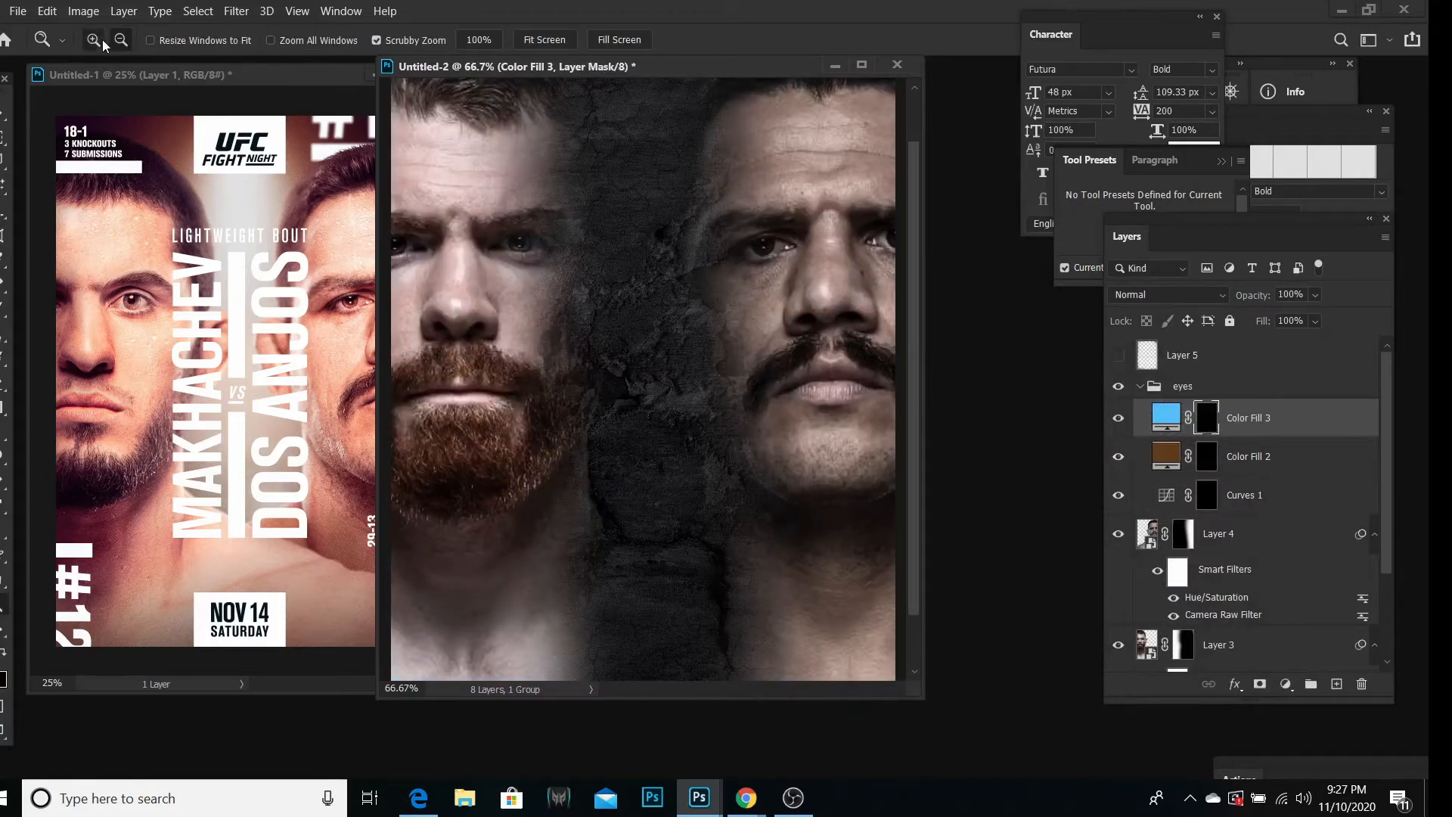
drag(517, 244, 517, 243)
click(516, 244)
key(b)
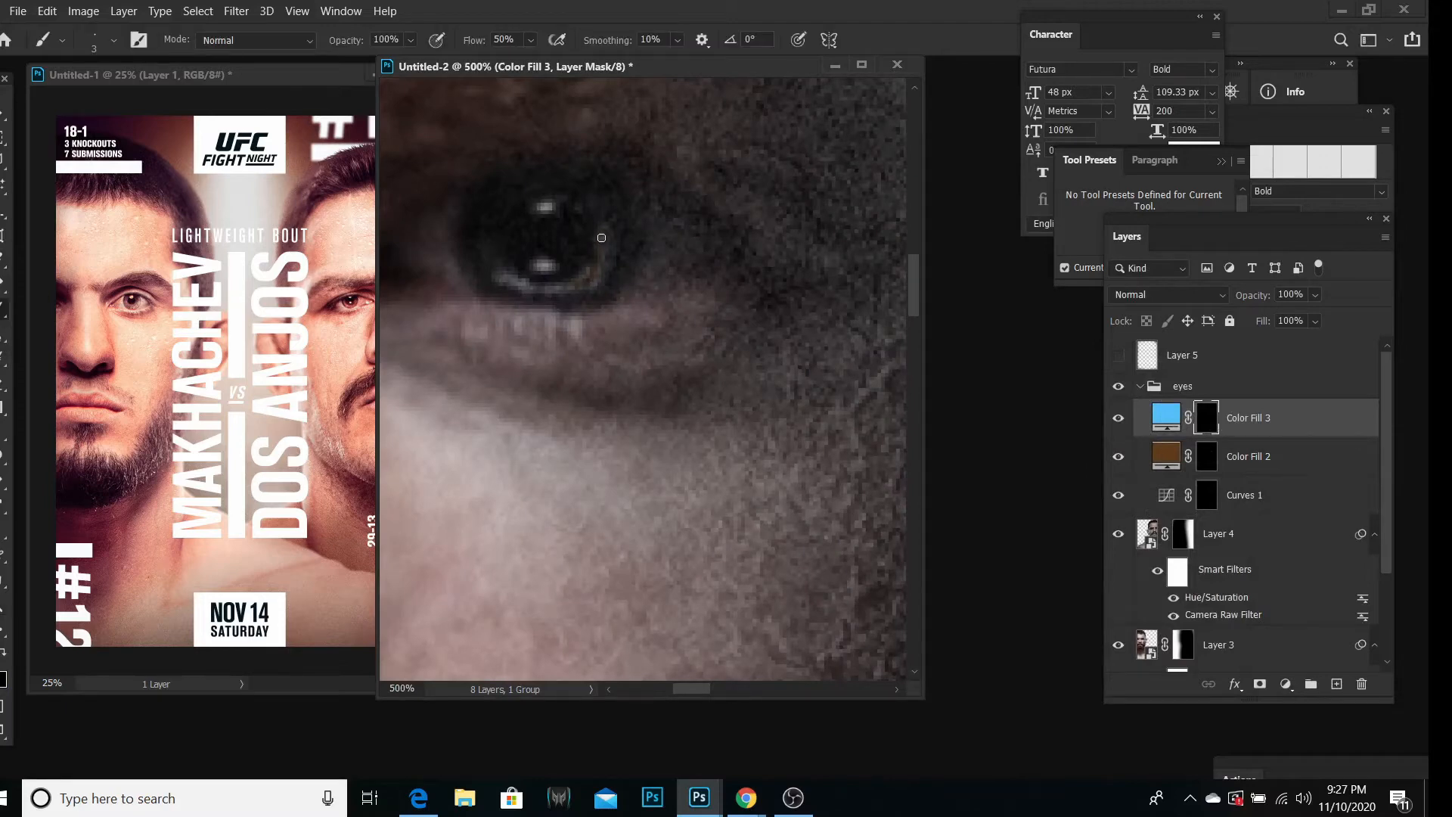
click(1134, 298)
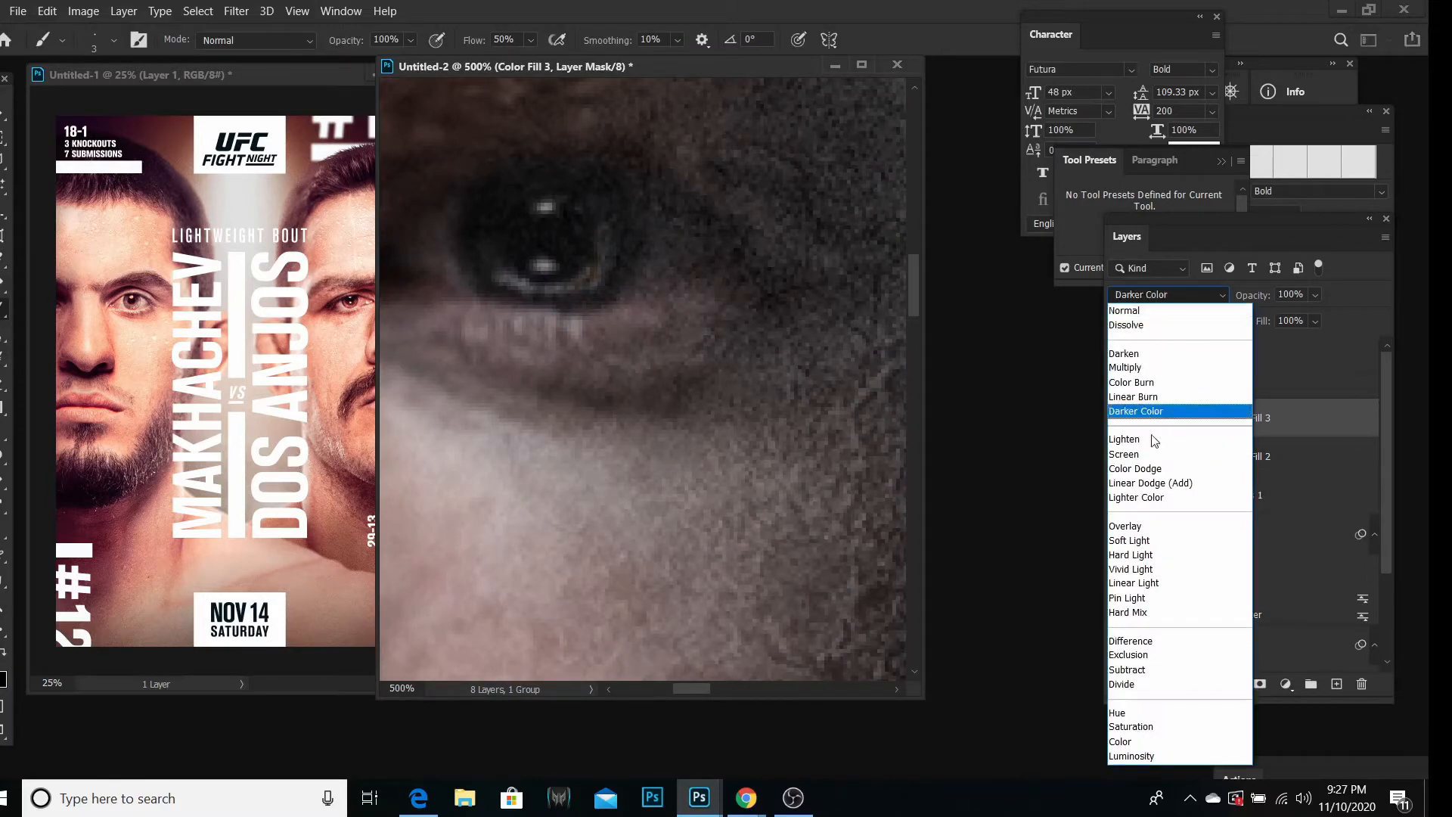
click(1159, 538)
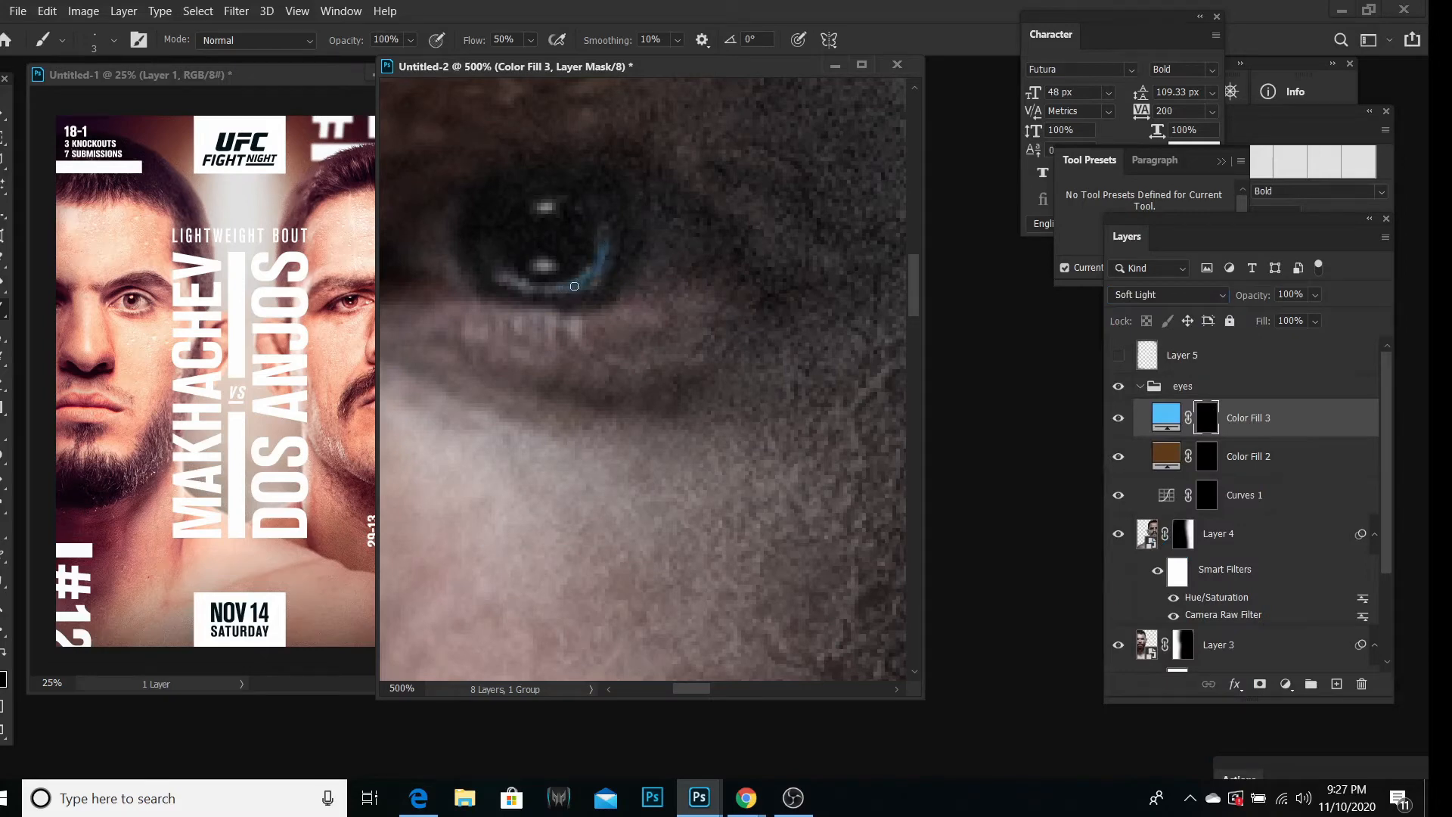
mouse_move(515, 285)
mouse_down()
mouse_move(604, 280)
mouse_move(603, 253)
mouse_up()
drag(692, 689, 608, 688)
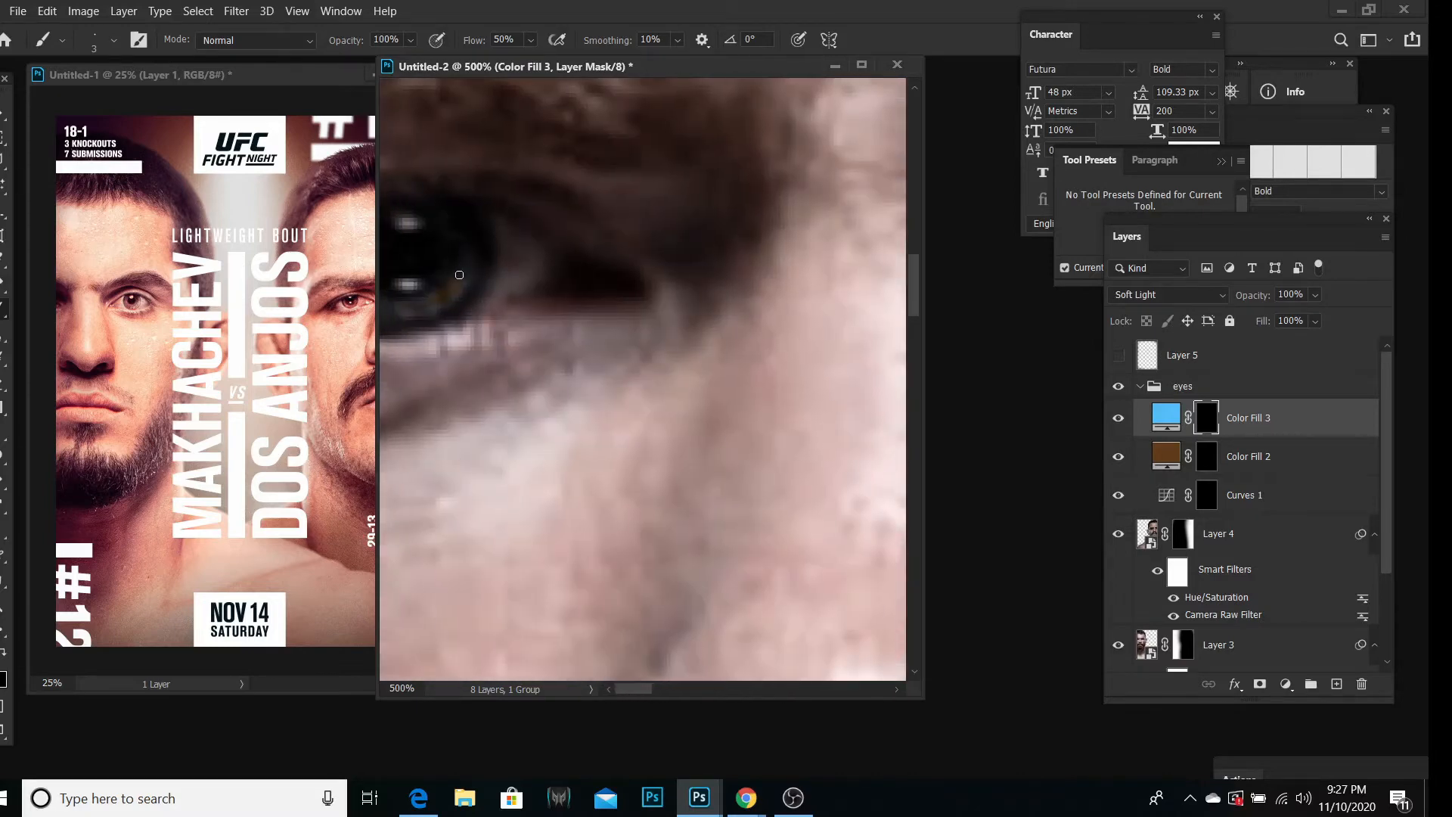
mouse_move(459, 275)
mouse_down()
mouse_move(453, 295)
mouse_move(425, 303)
mouse_up()
Step: Add a golden yellow Solid Color fill layer above Color Fill 3 and set its blend mode to Soft Light
drag(640, 688, 827, 692)
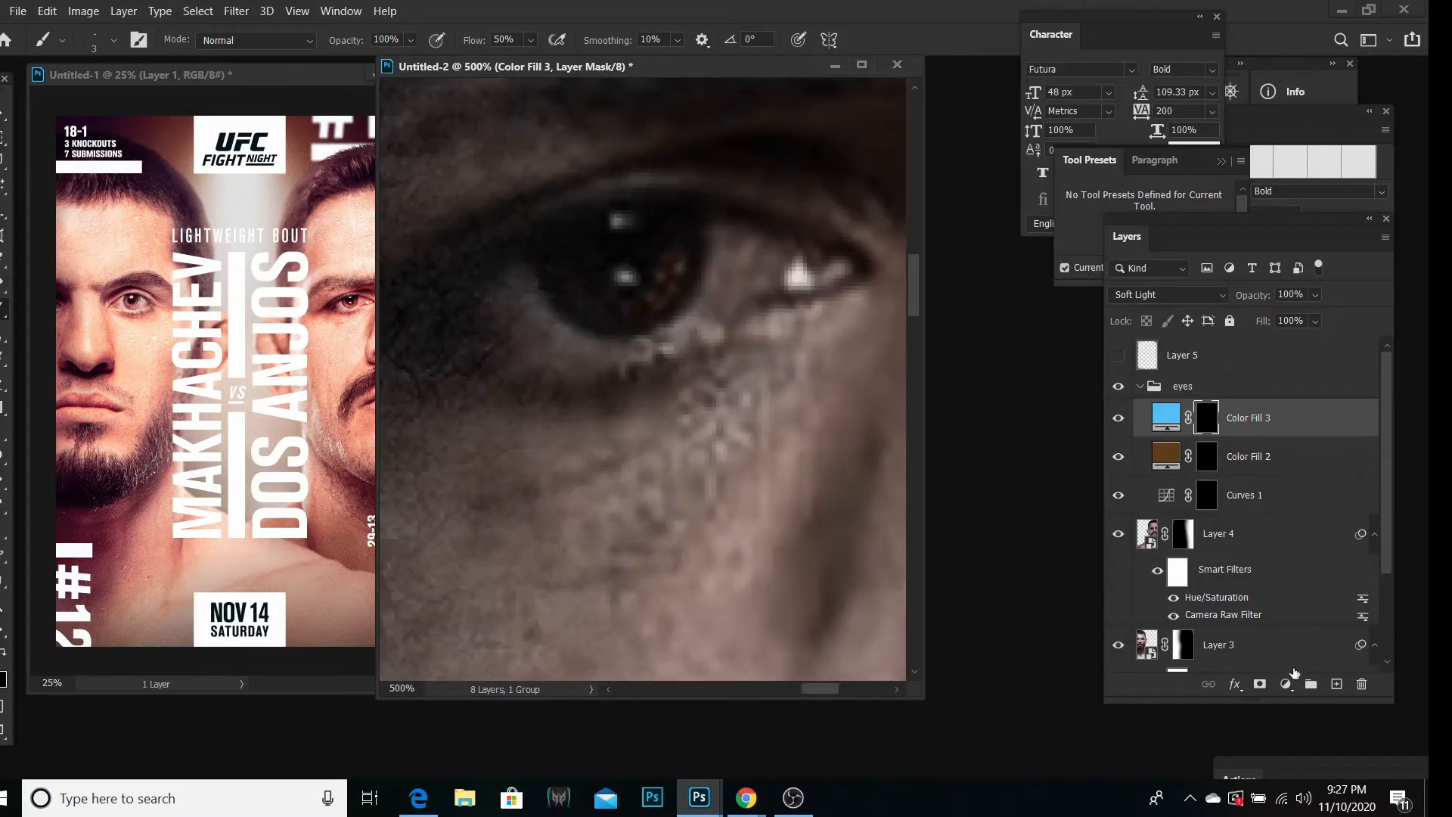
click(1285, 684)
click(1306, 351)
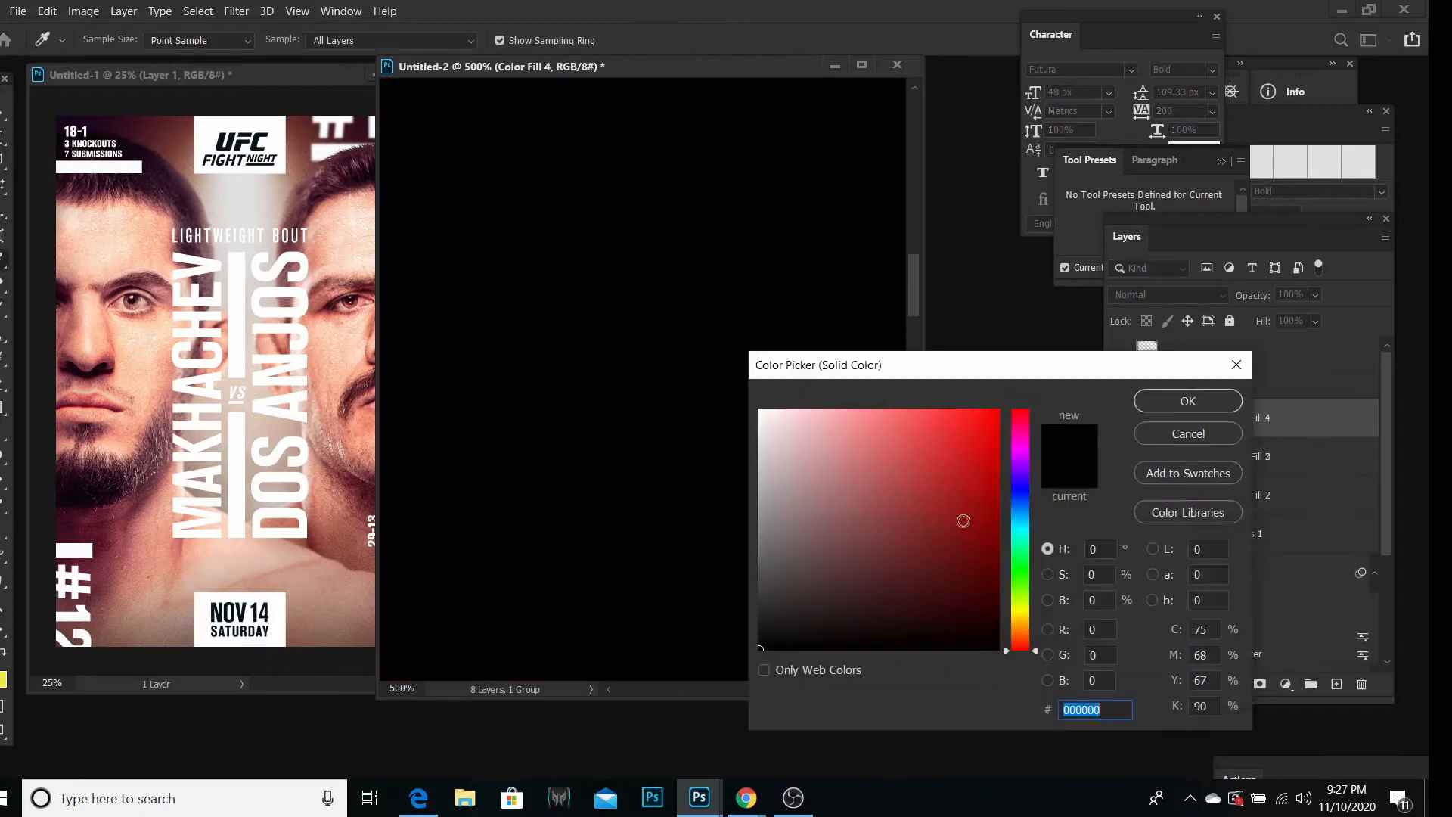
click(1016, 622)
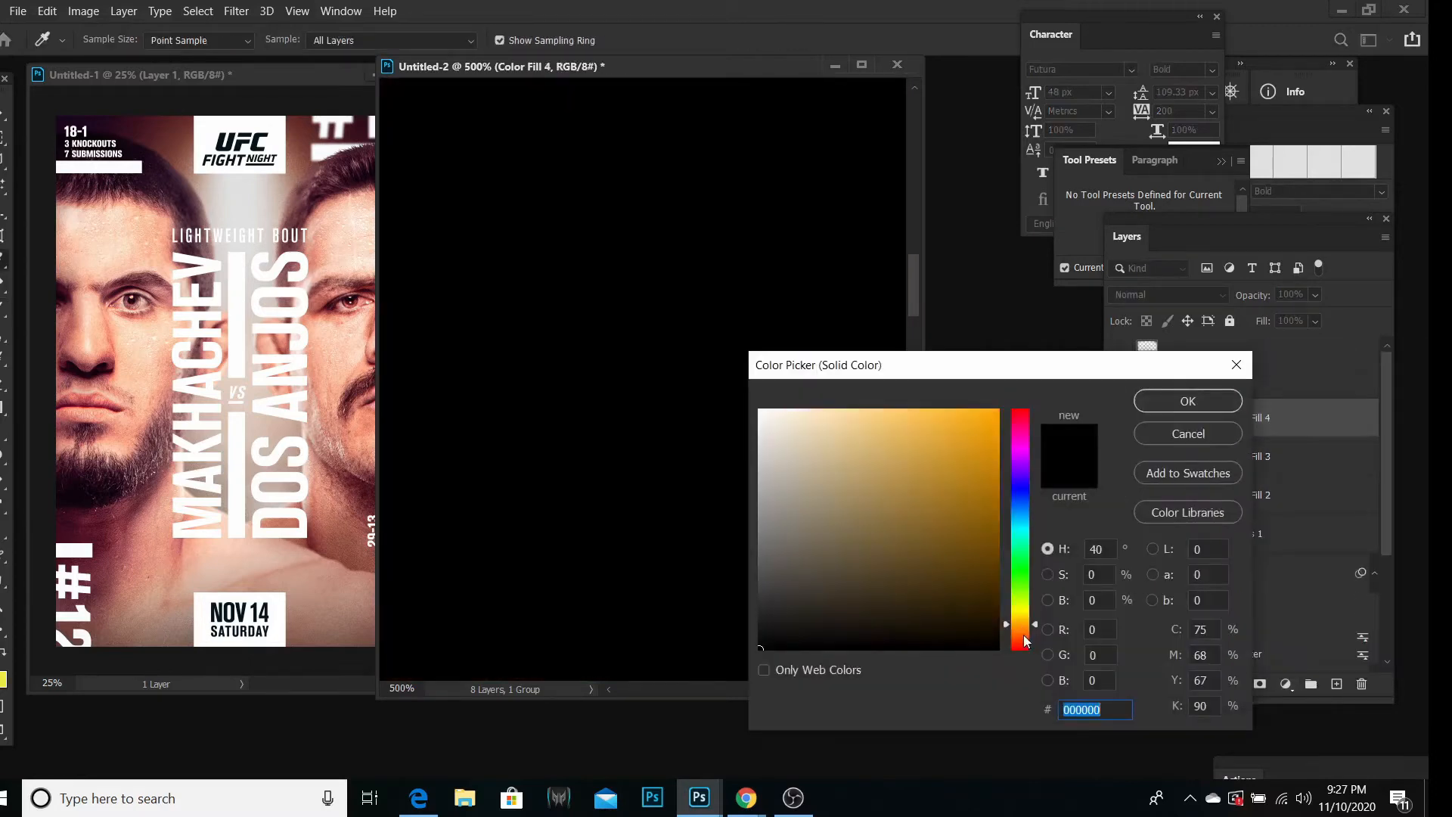
drag(1019, 616, 1019, 620)
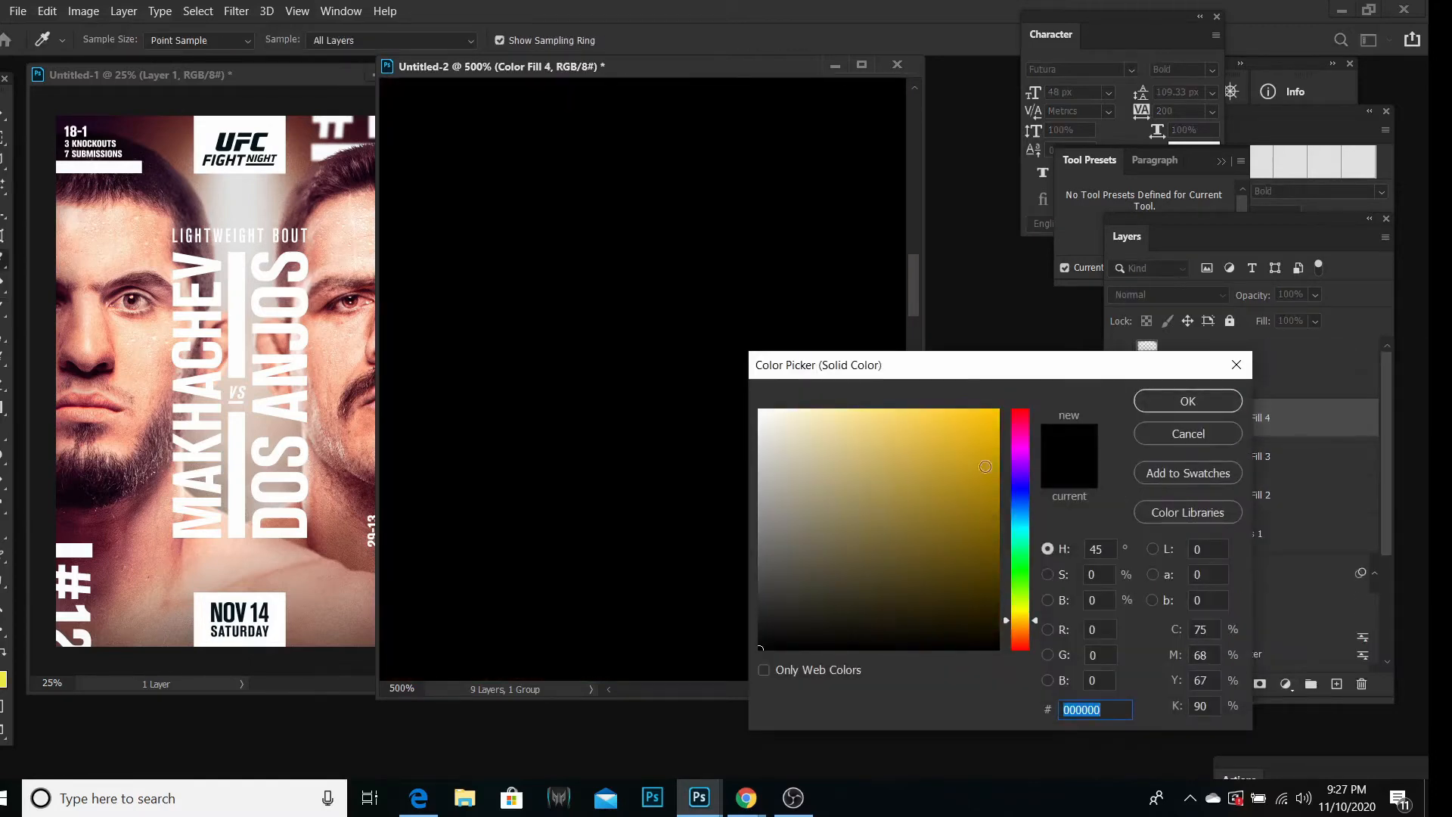
drag(984, 466, 973, 394)
click(1202, 405)
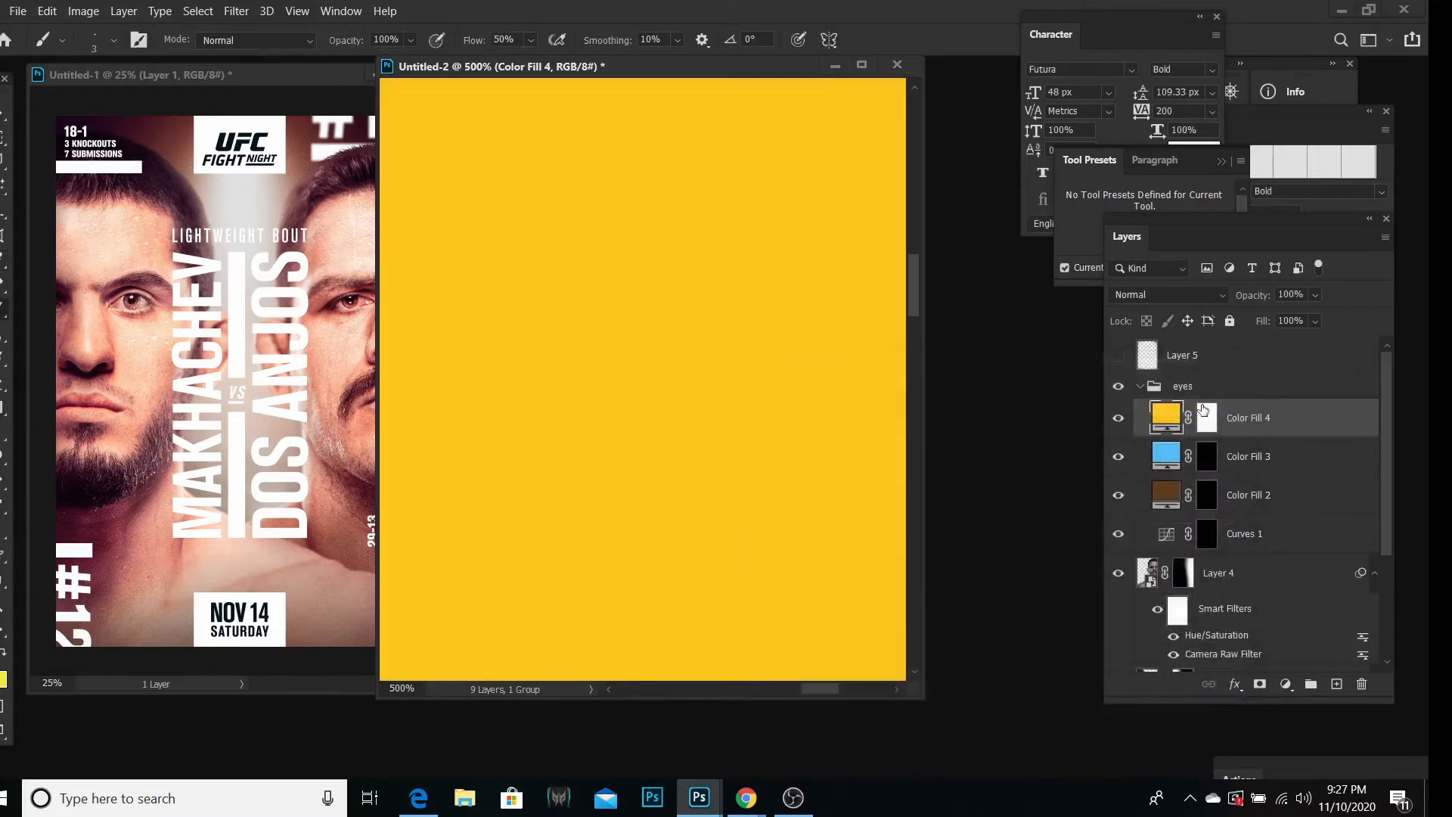
click(1137, 288)
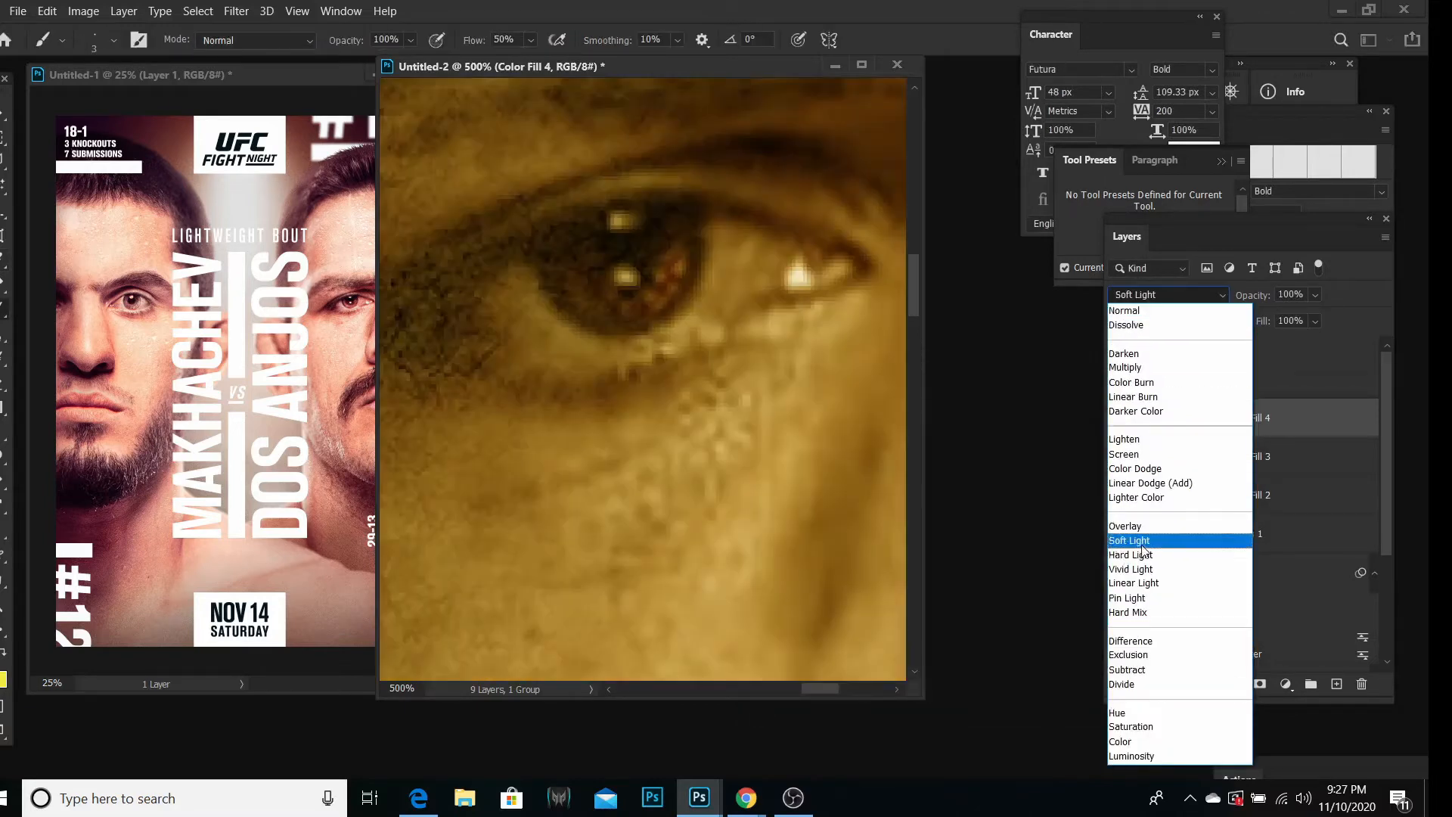
click(1129, 540)
Step: Invert the Color Fill 4 mask to black and paint the mustached fighter's irises on it
click(1208, 418)
key(ctrl+i)
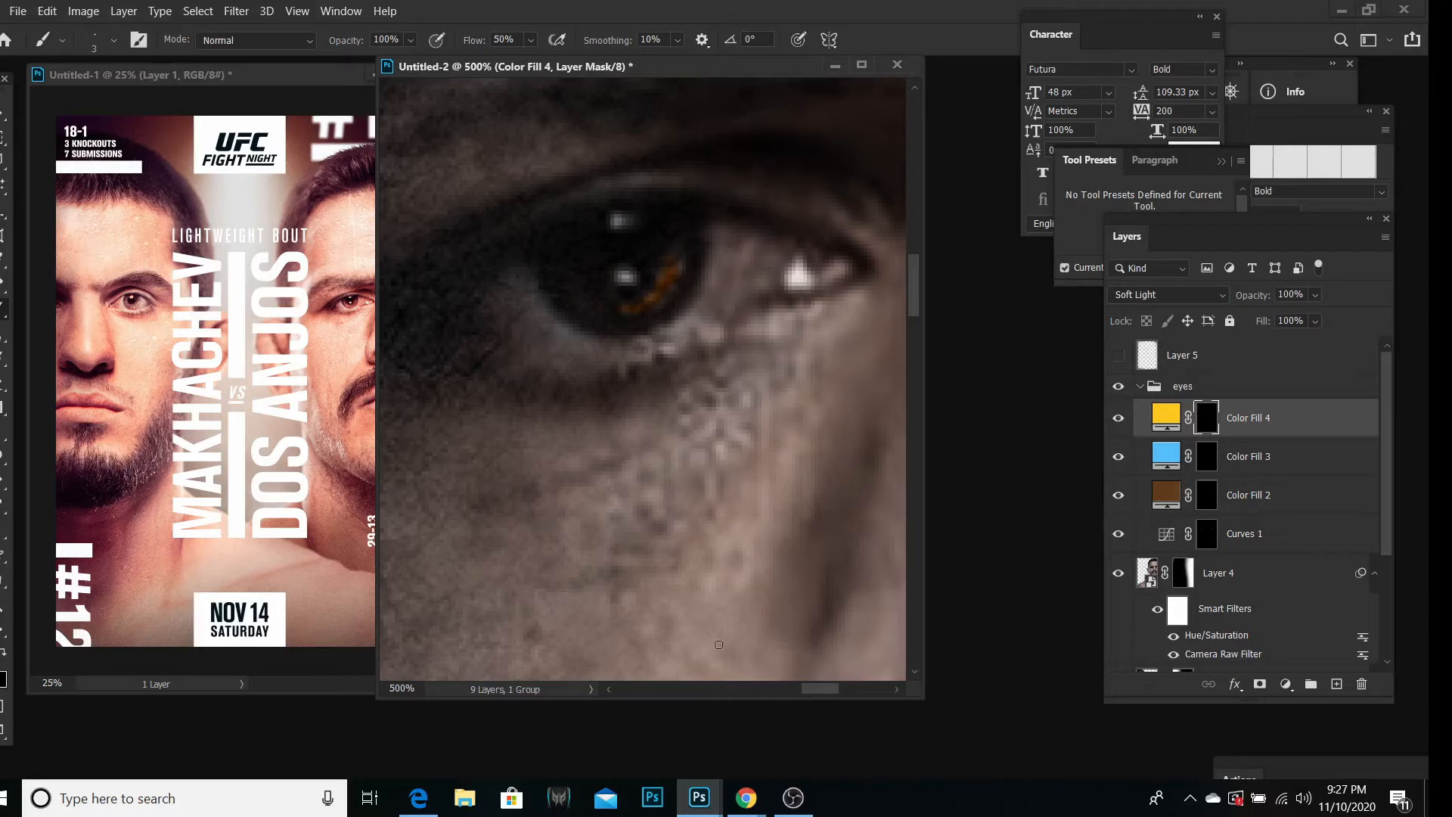
drag(801, 682, 876, 685)
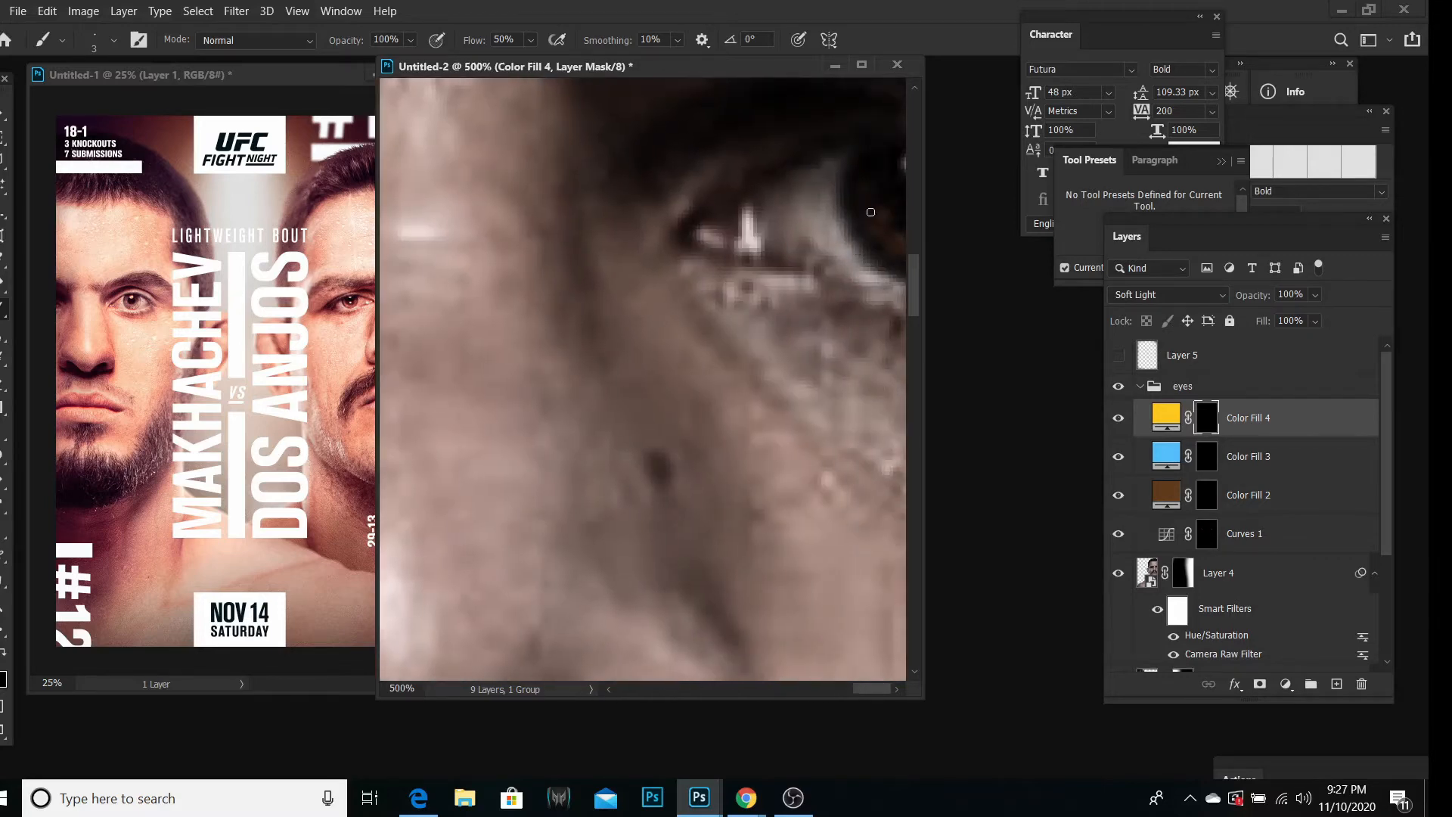
drag(872, 218, 896, 252)
Step: Compare both fighters' eyes with the eyes group hidden and shown
key(z)
click(116, 44)
click(675, 283)
click(675, 283)
click(675, 282)
click(675, 283)
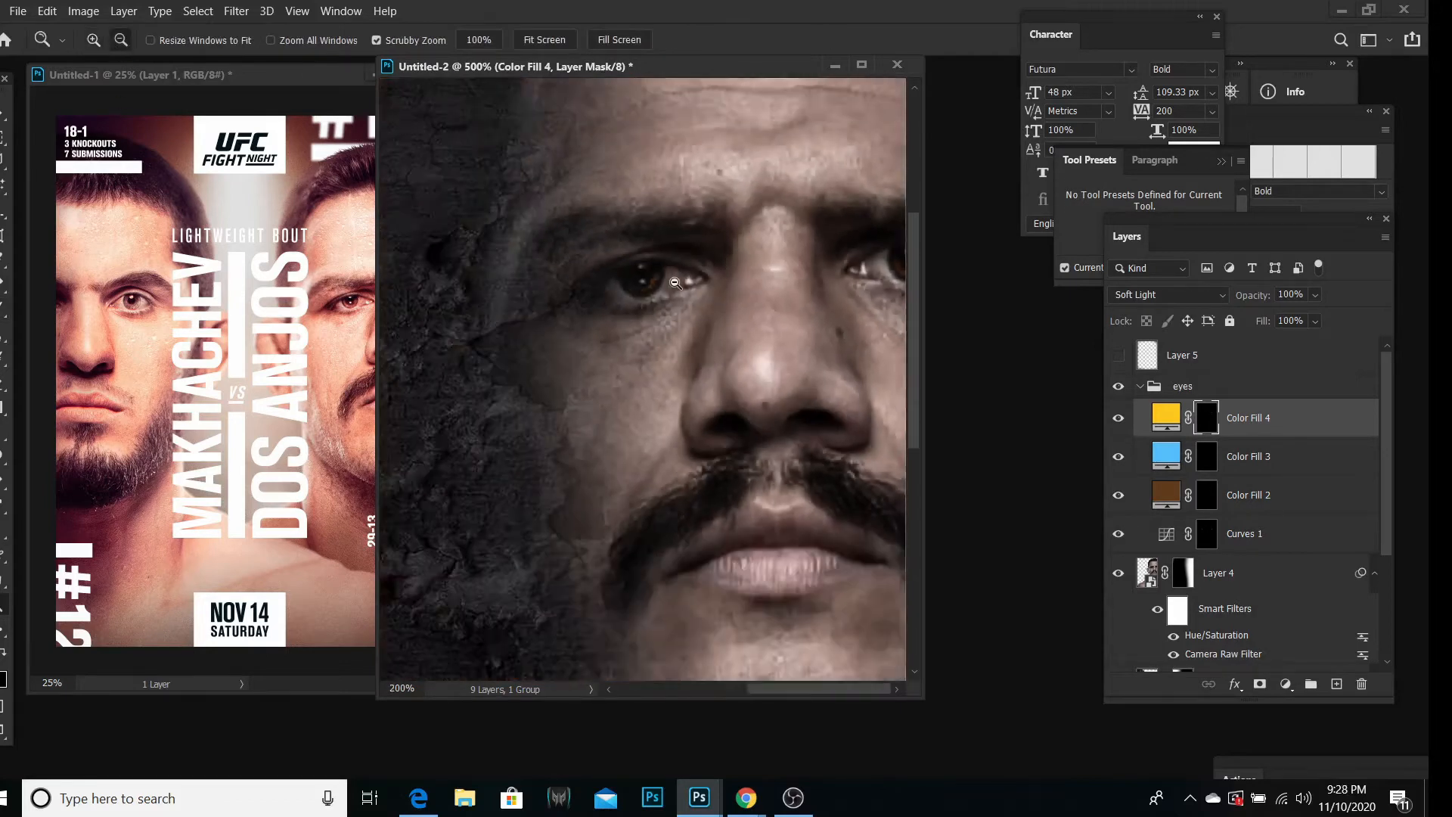
click(676, 283)
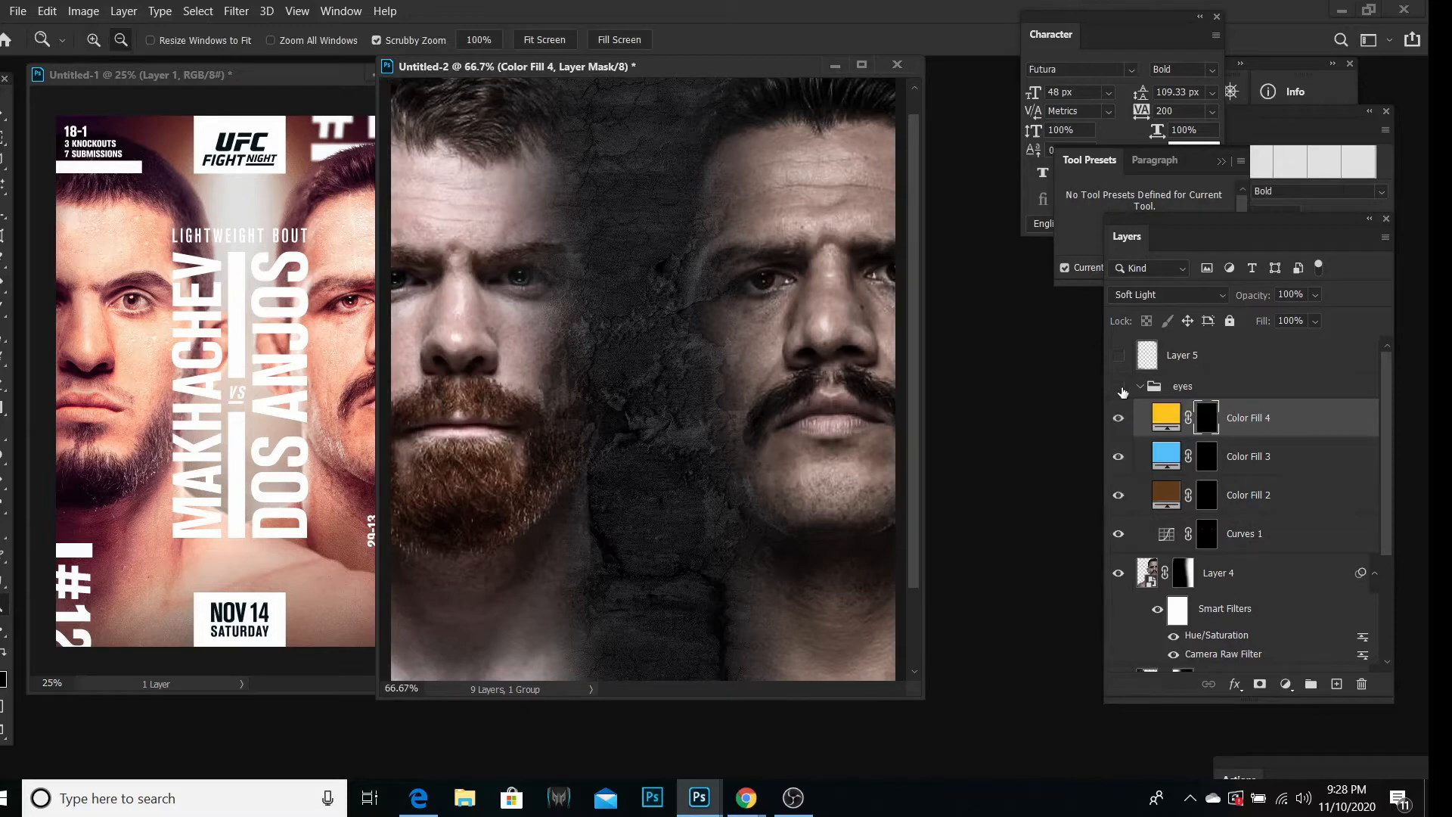
click(1120, 388)
Step: Extend the yellow tint around the lower iris of the mustached fighter's eye nearest the wall on the Color Fill 4 mask
key(b)
key(z)
key(ctrl+minus)
key(ctrl+minus)
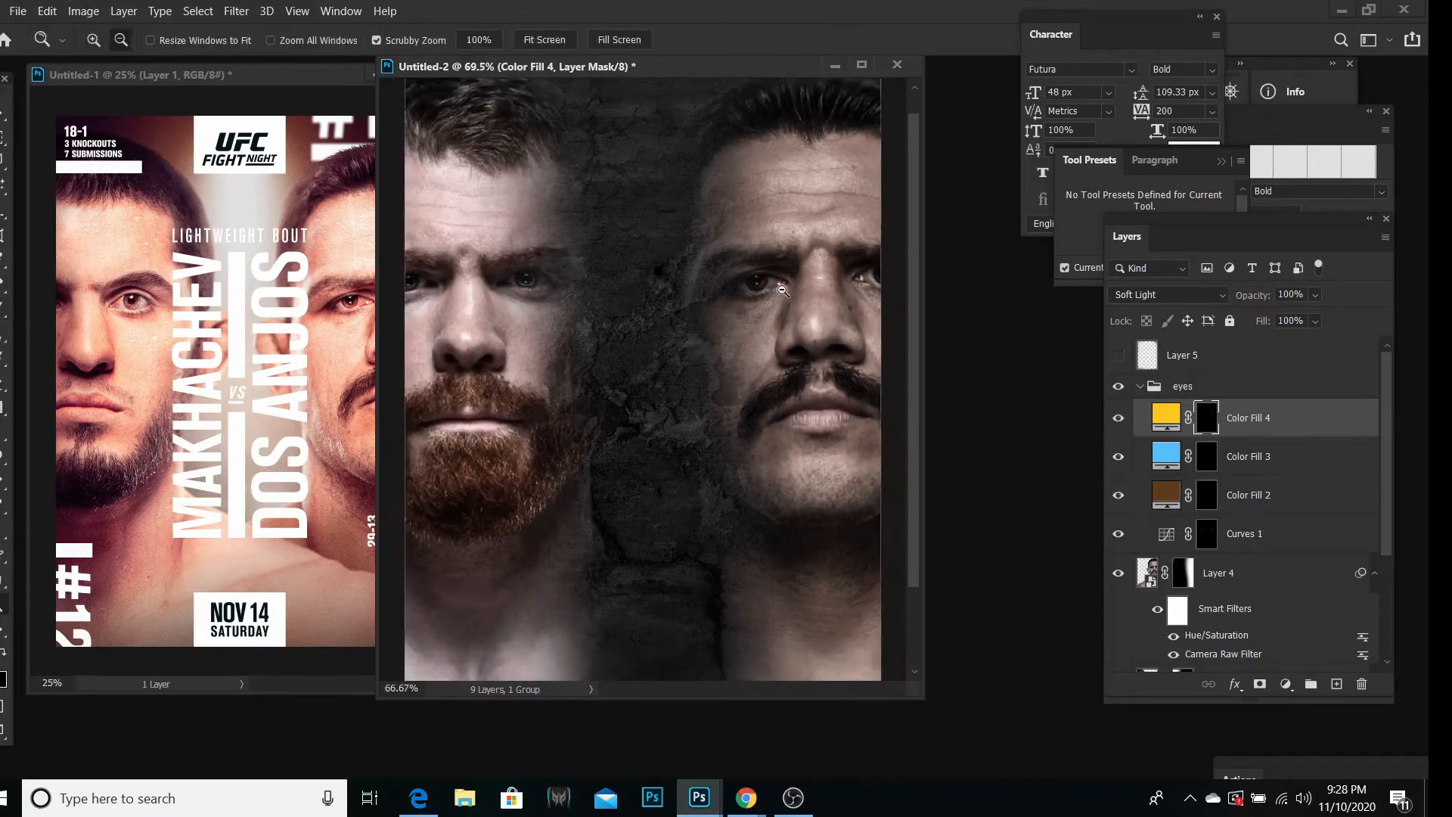
drag(679, 280, 869, 271)
key(b)
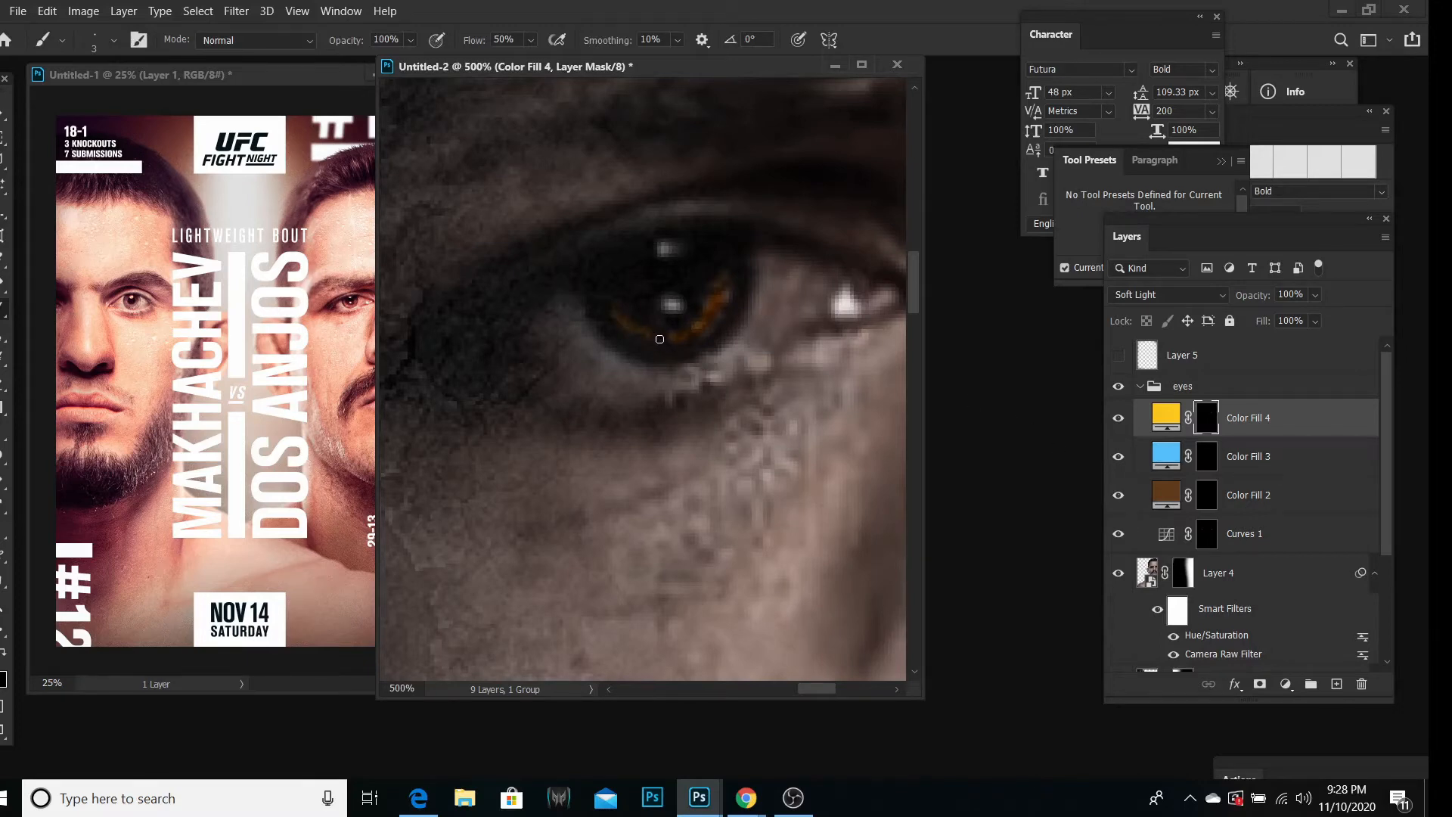
Step: Try a light blue stroke on the mustached fighter's iris in the Color Fill 3 mask, and undo it
click(1206, 458)
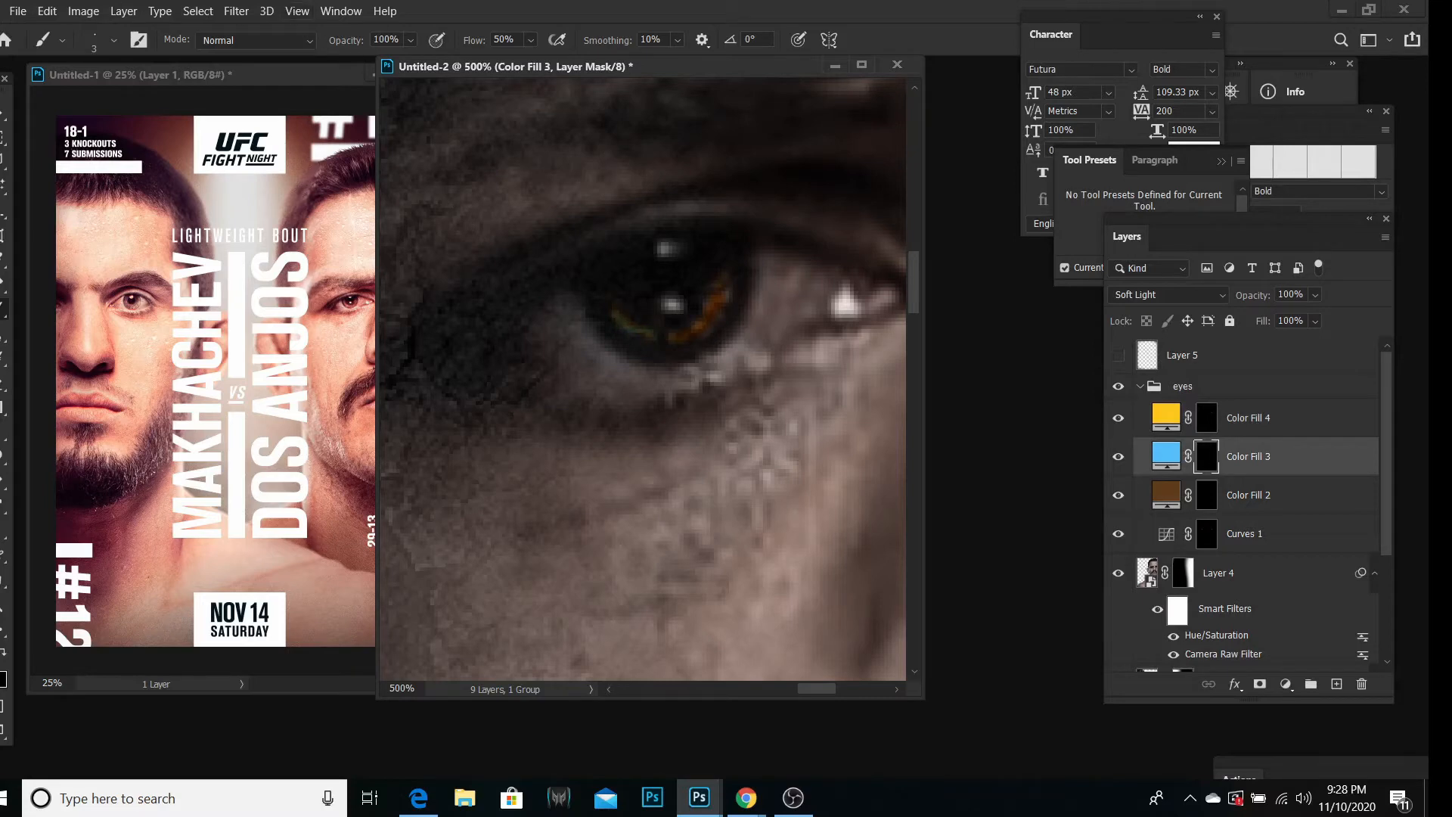
click(43, 9)
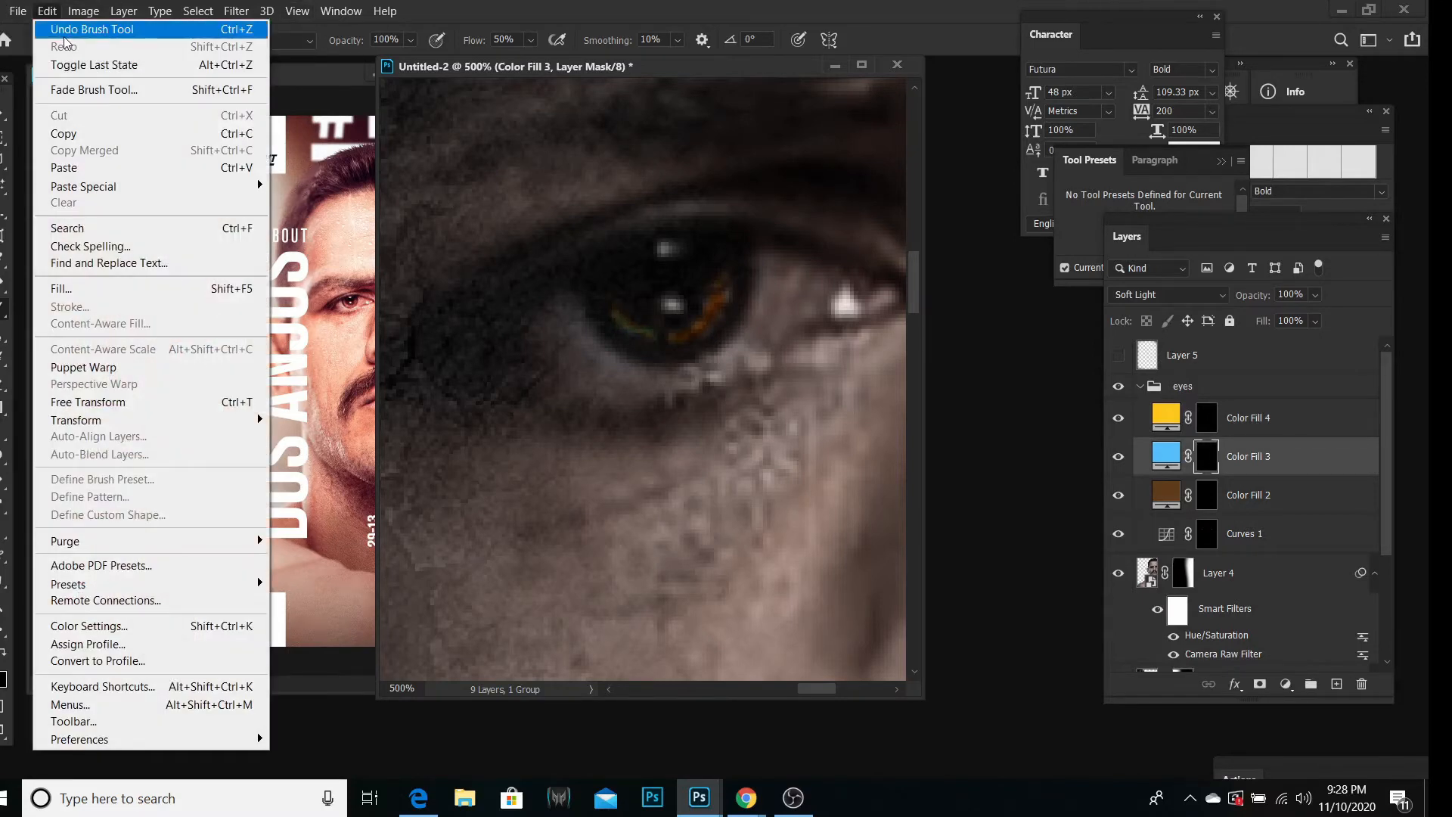
click(53, 28)
click(1207, 497)
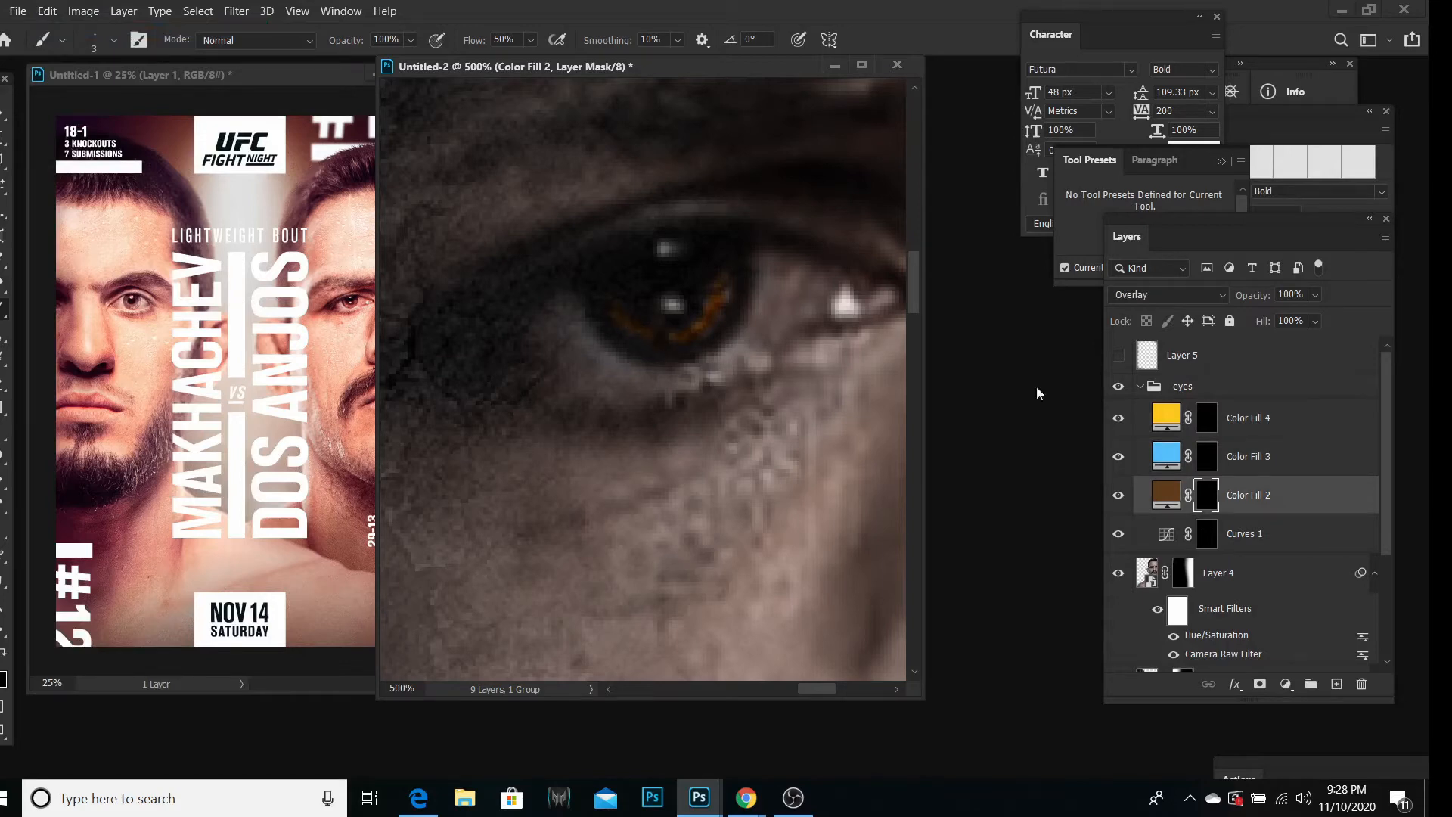
click(1206, 420)
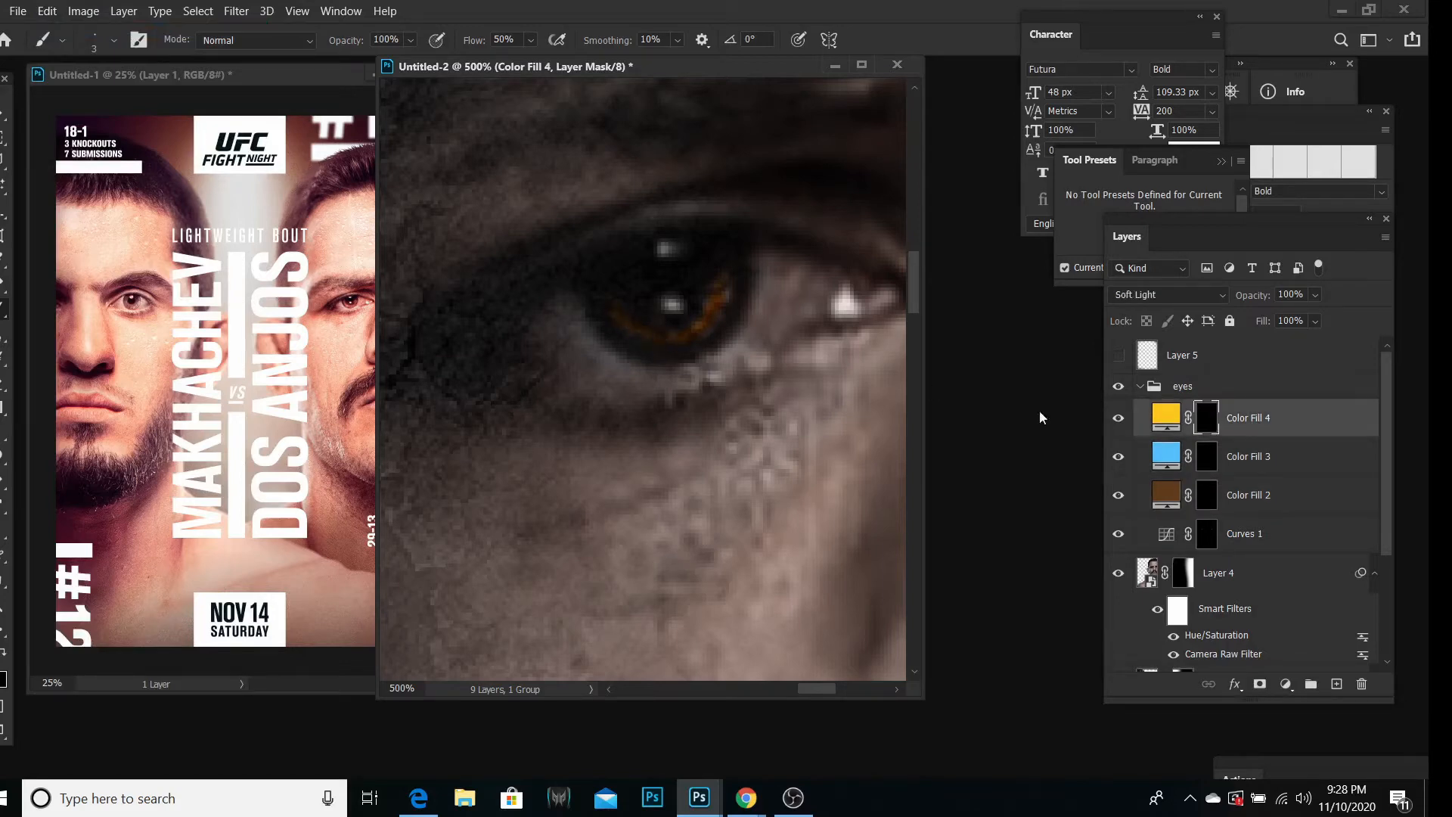
Step: Apply a Gaussian Blur to the mask of the light blue Color Fill 3 layer
click(1181, 452)
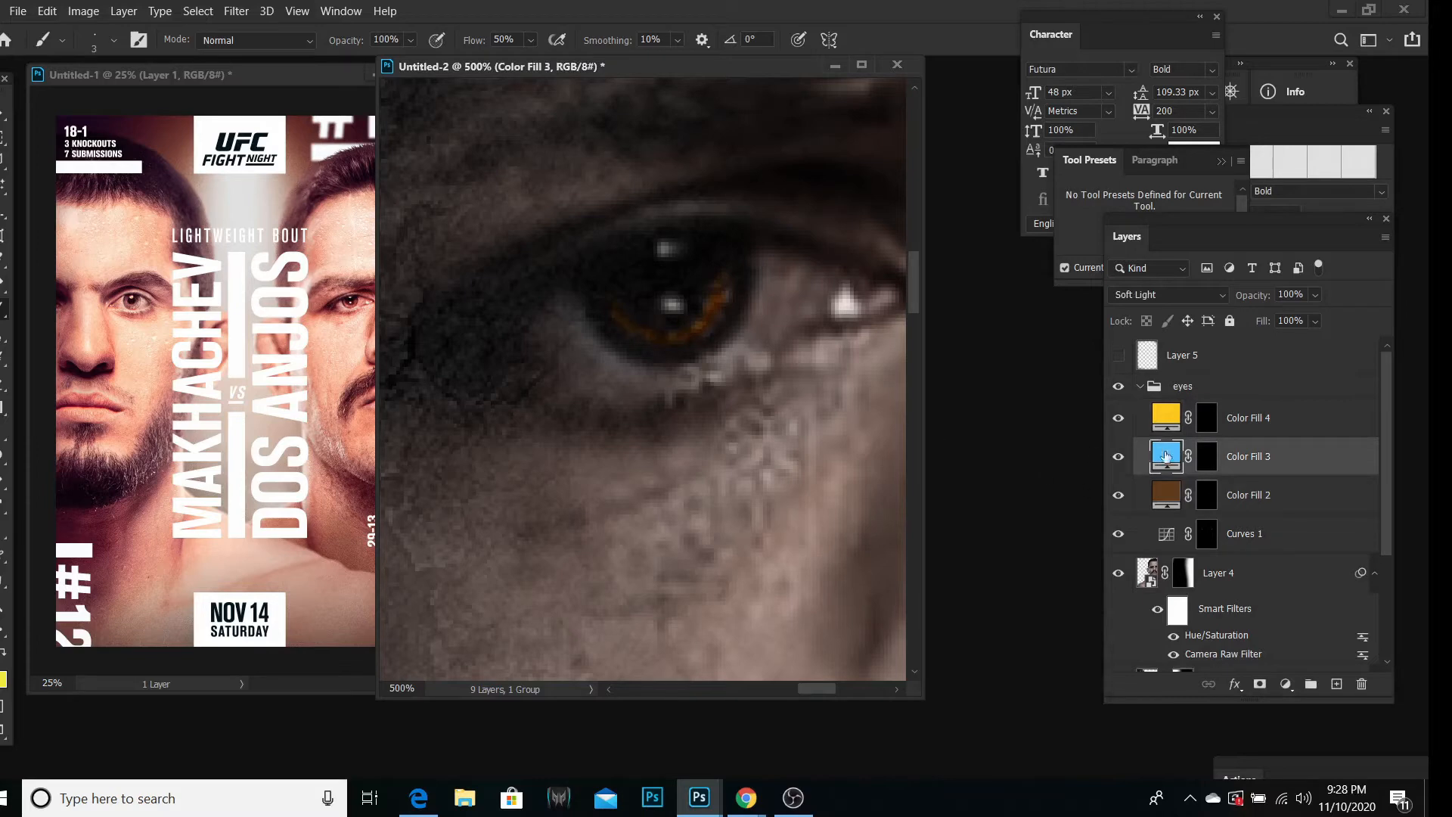
click(1208, 460)
drag(801, 687, 877, 685)
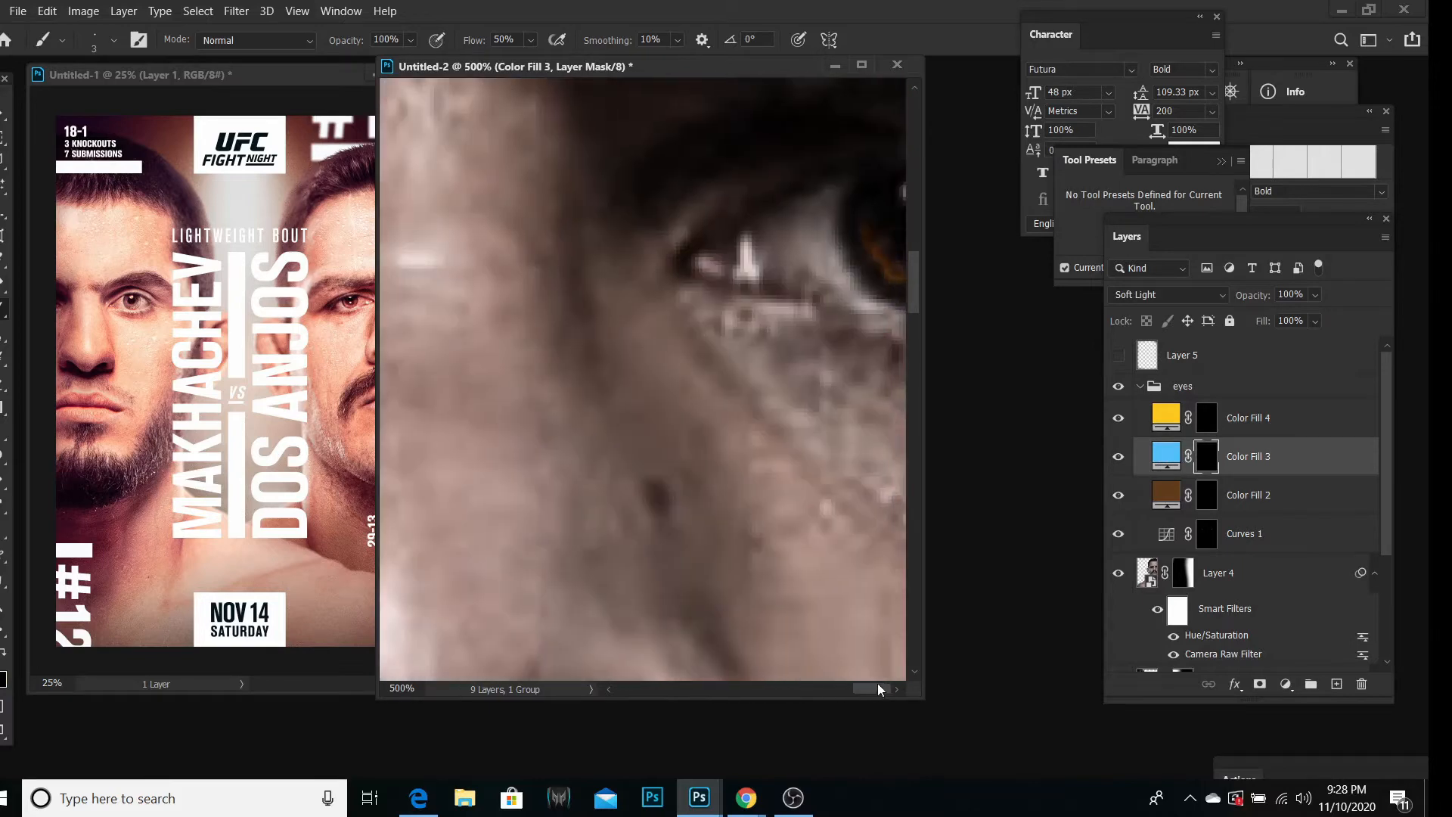
click(2, 607)
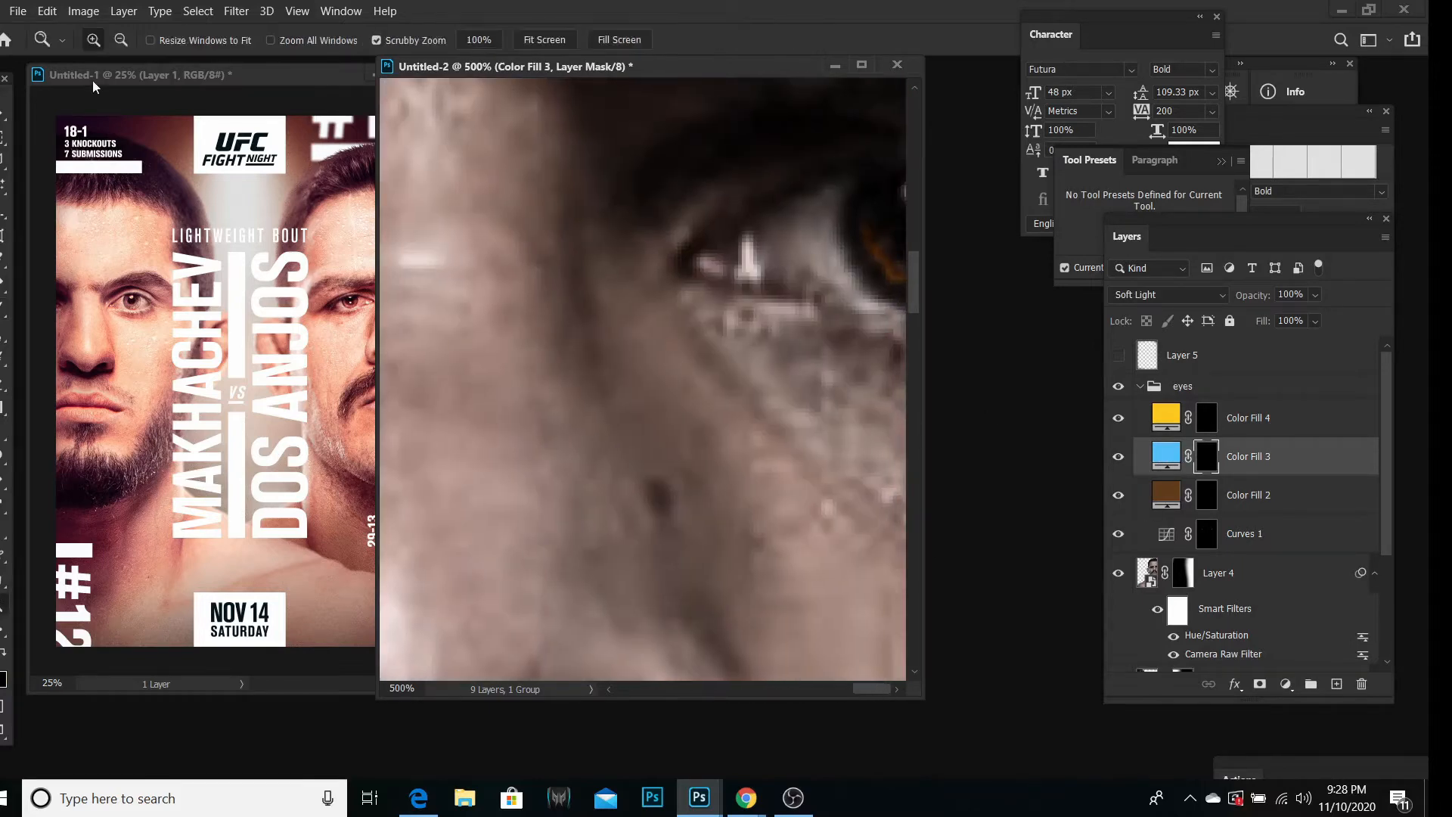
click(121, 40)
click(694, 317)
click(694, 317)
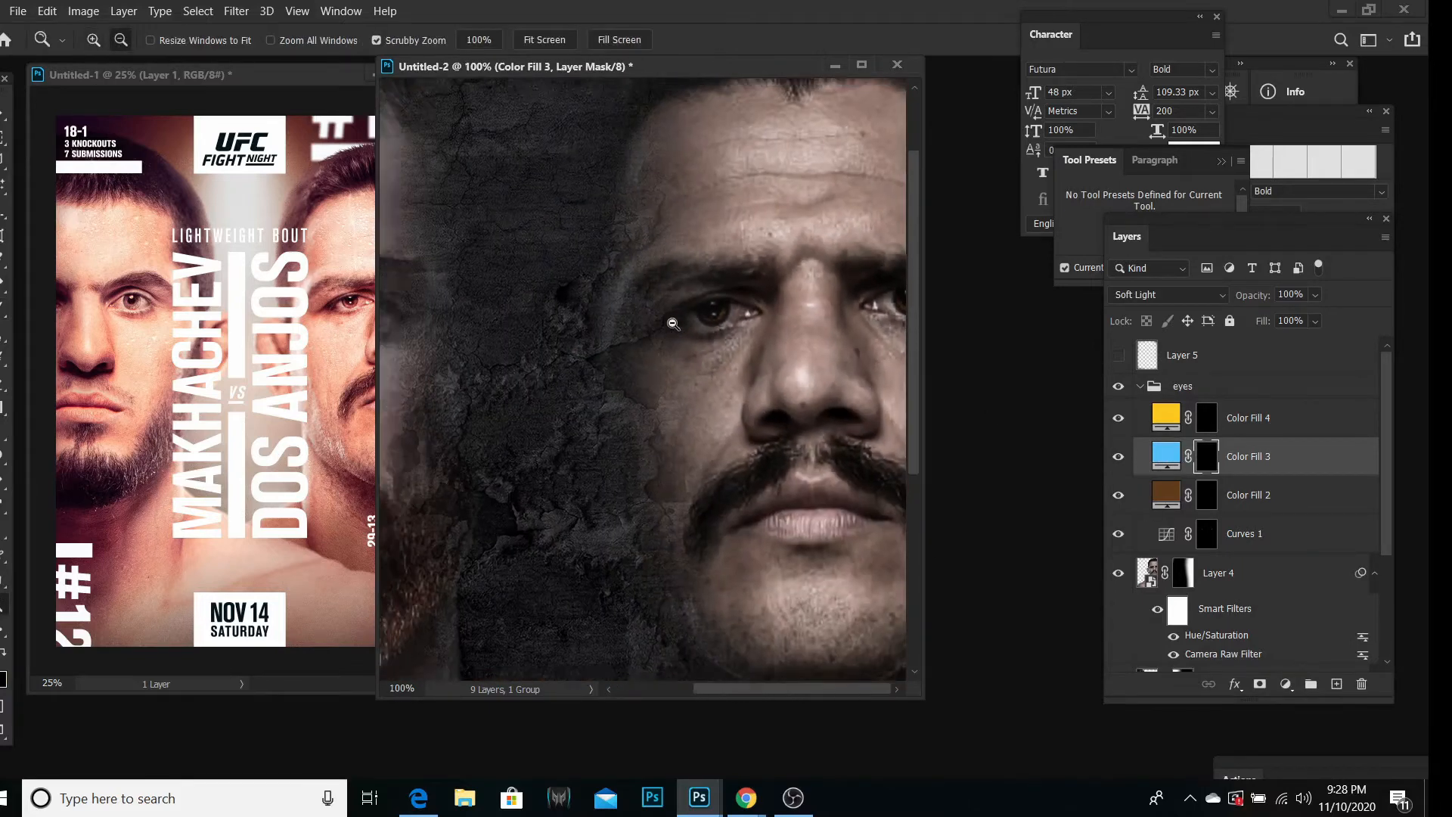
click(673, 324)
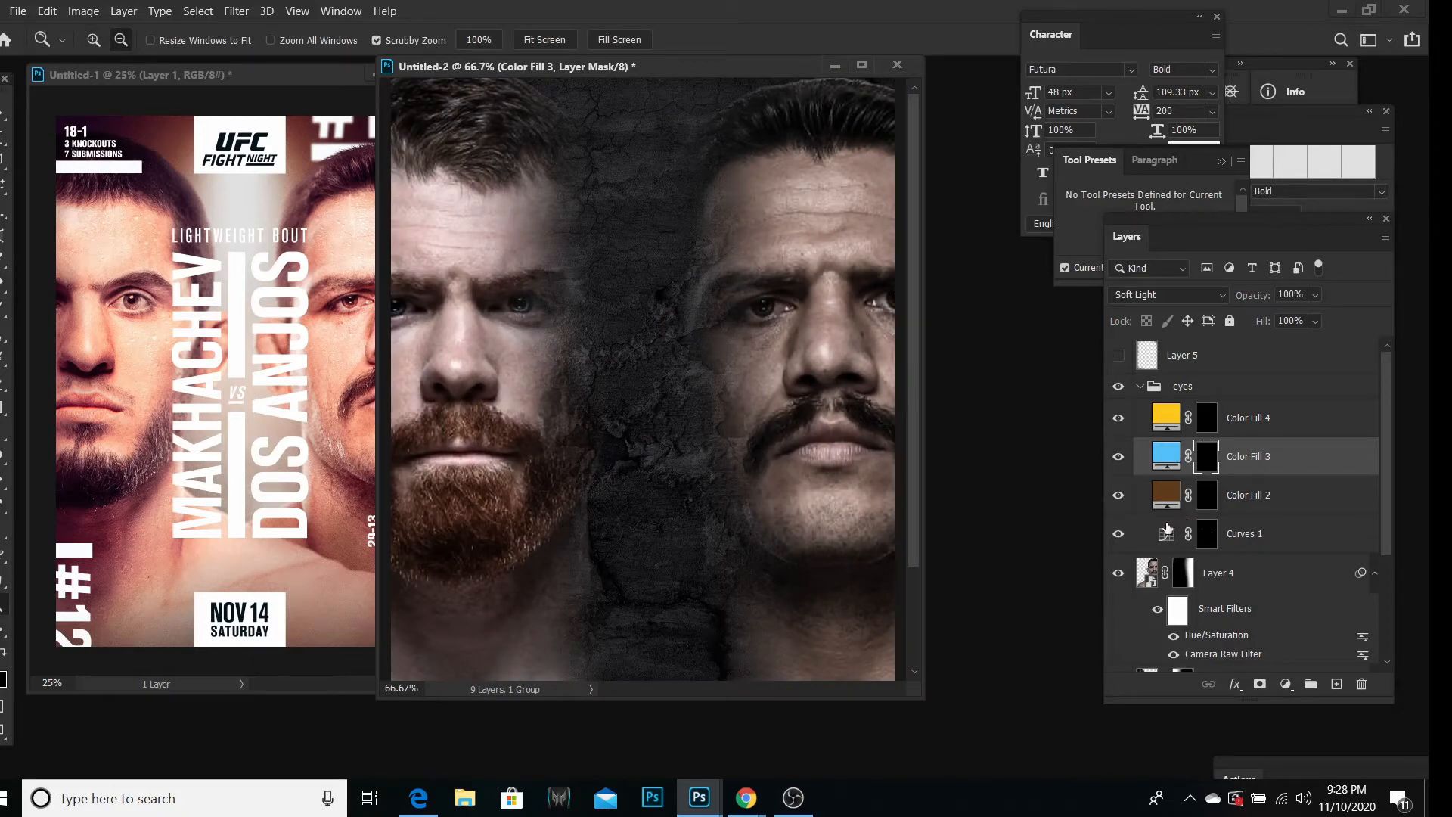
click(223, 11)
mouse_move(302, 229)
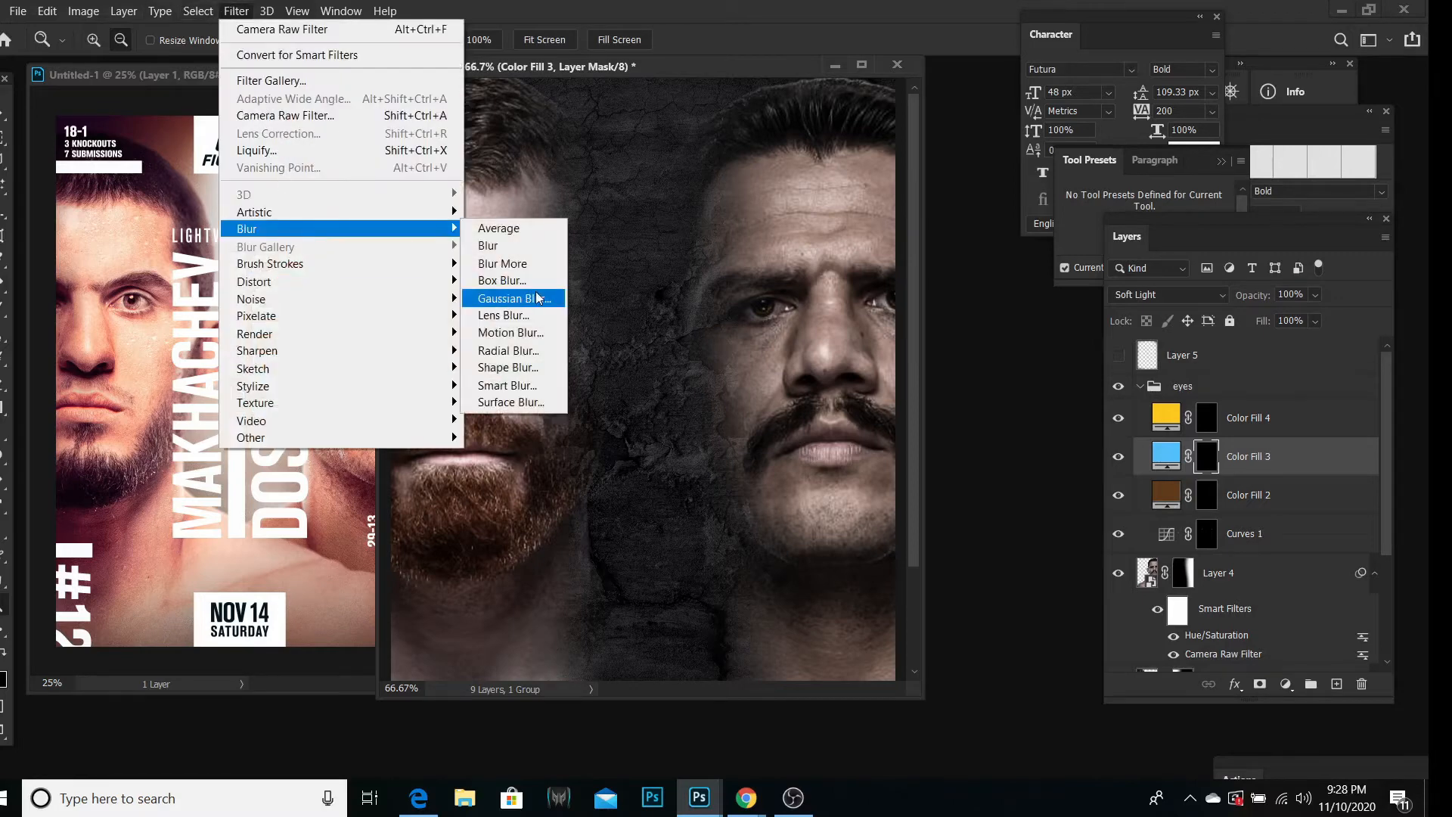
click(538, 297)
click(1260, 344)
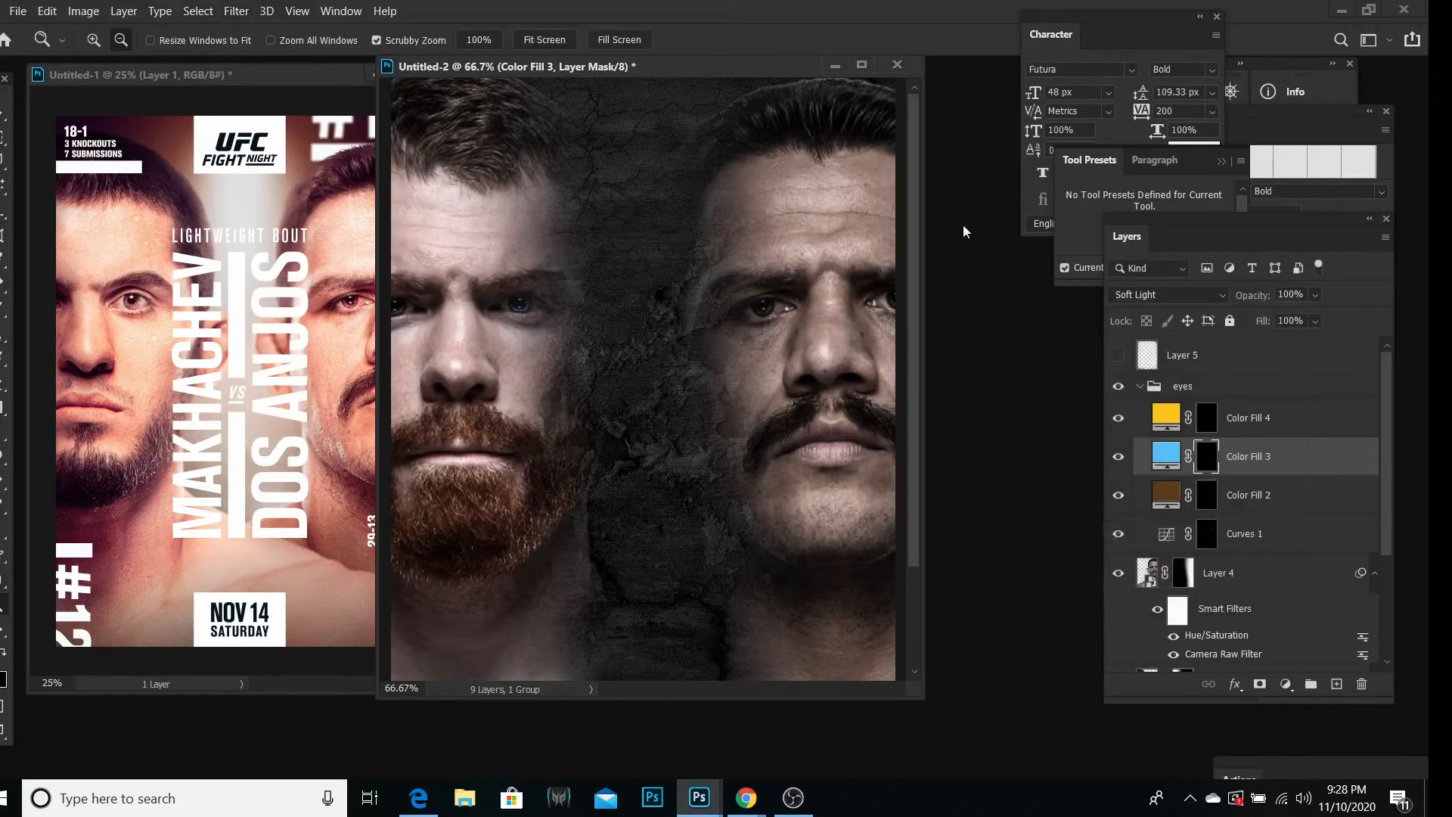
Step: Compare the bearded fighter's eyes with the light blue Color Fill 3 layer hidden and shown
click(1120, 455)
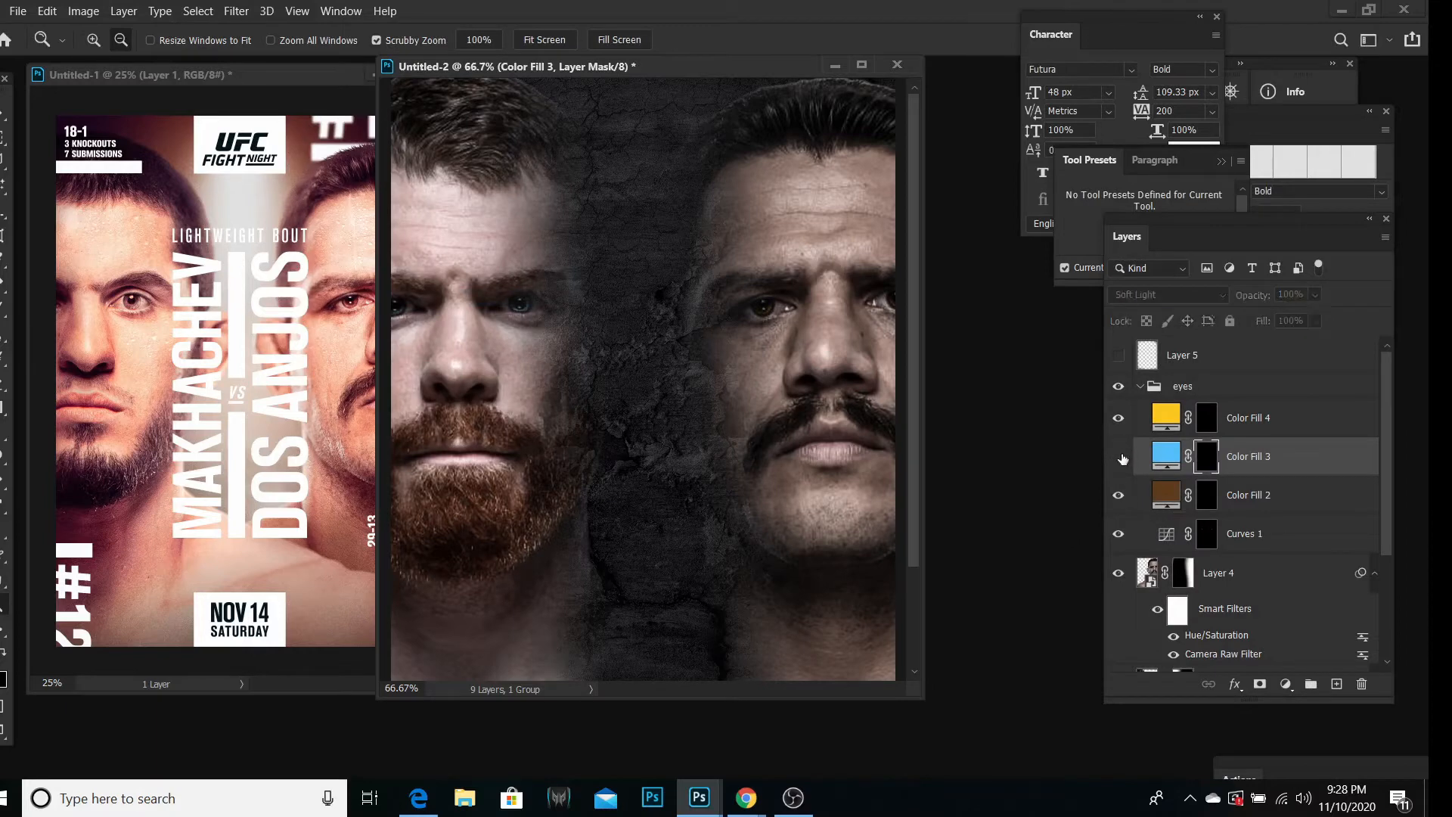
click(1121, 456)
click(1121, 456)
click(1121, 456)
Step: Reapply the last Gaussian Blur to the yellow Color Fill 4 layer and the brown Color Fill 2 layer
click(1160, 426)
click(240, 11)
click(245, 29)
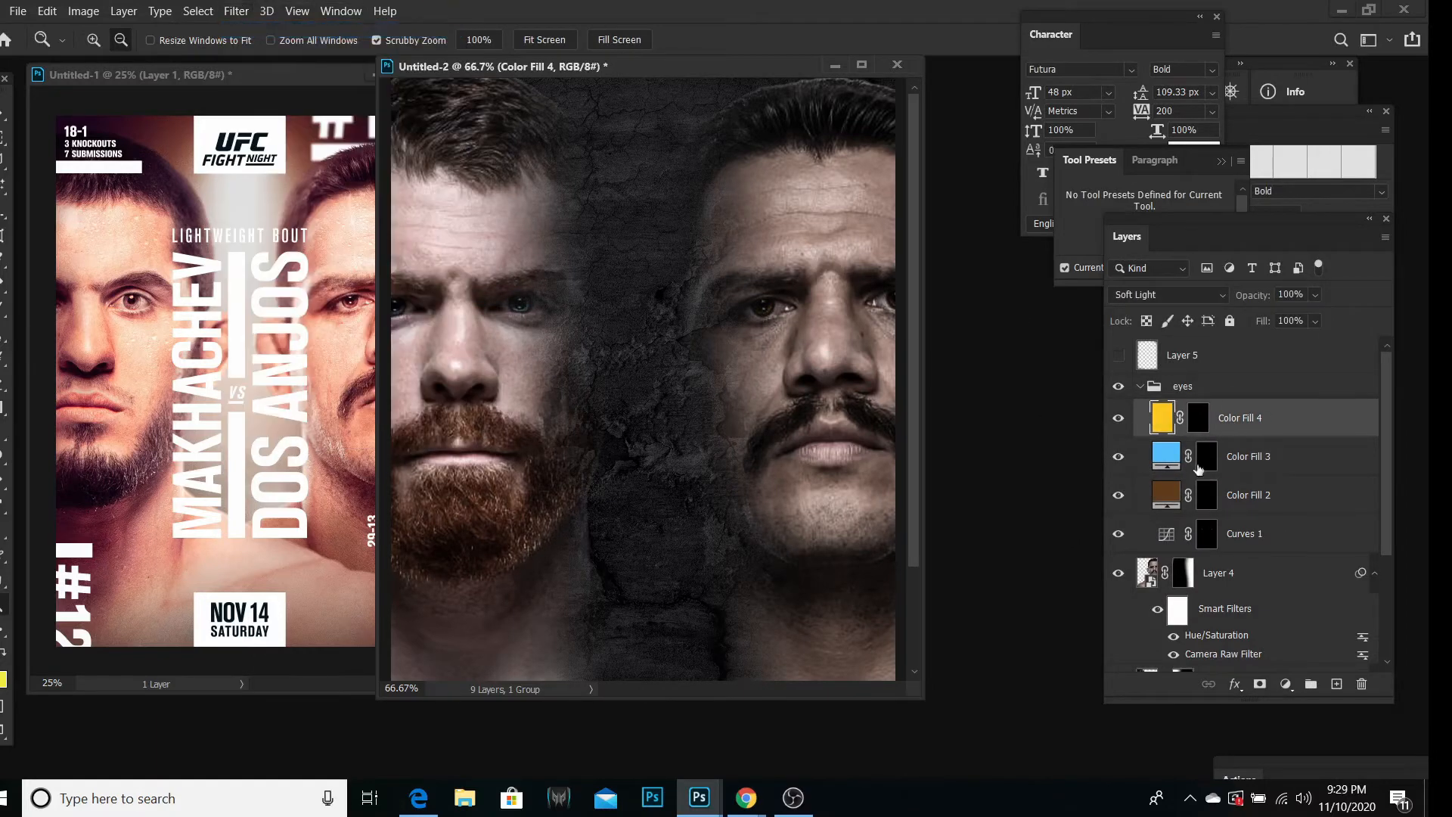
click(1167, 496)
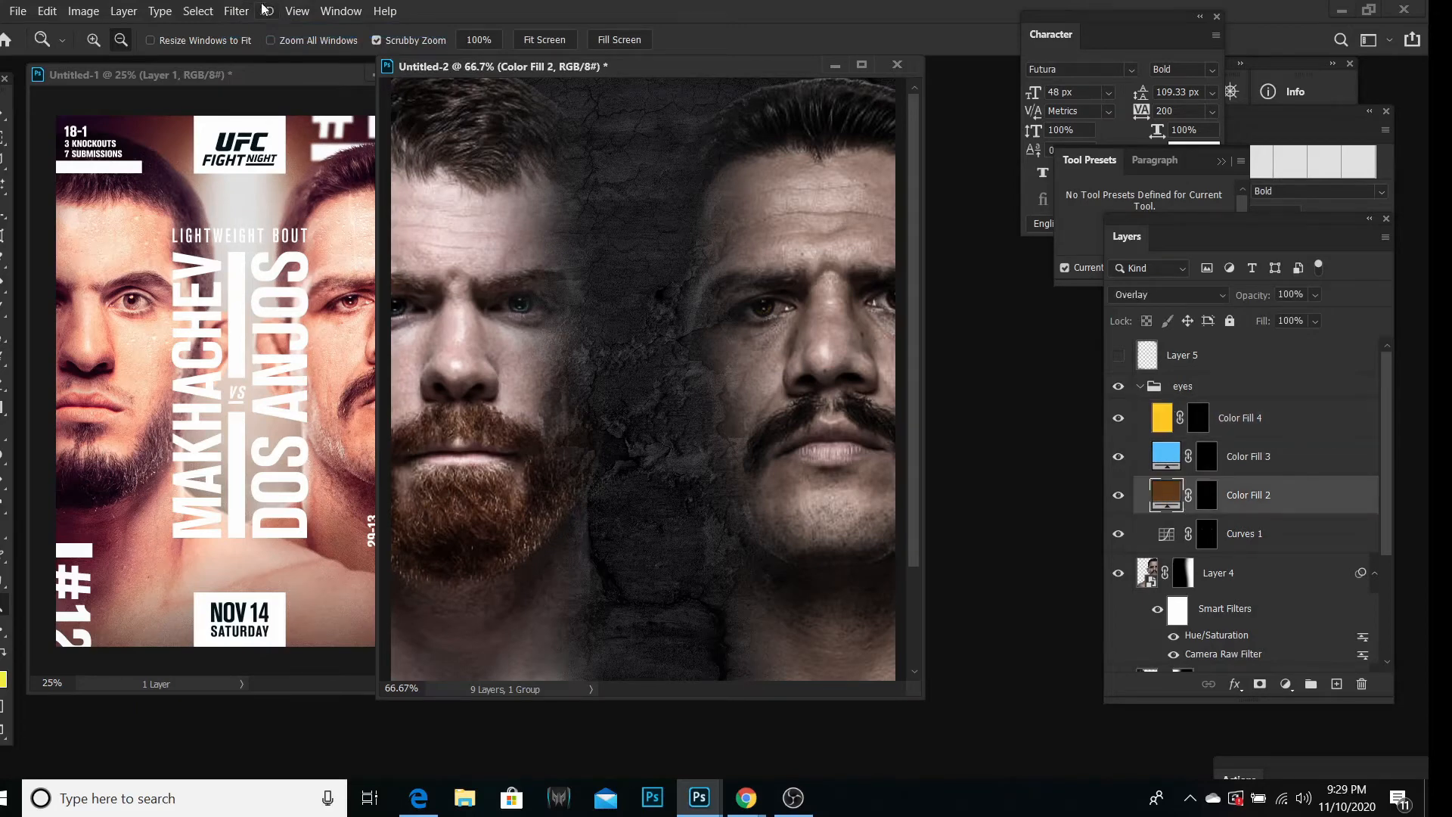
click(240, 12)
click(259, 28)
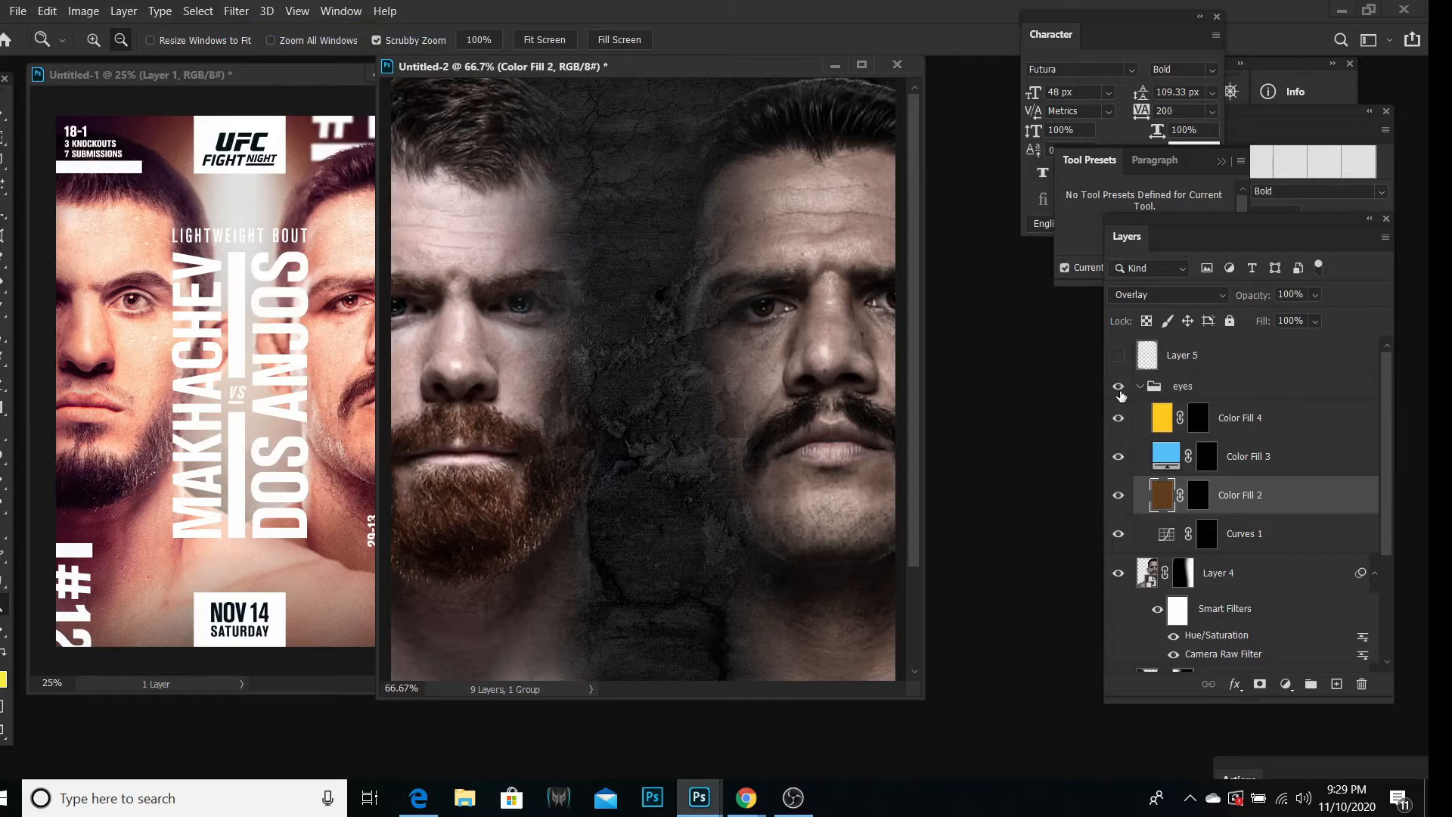
Step: Add a Levels adjustment layer above Color Fill 4, set its blend mode to Screen, and invert its mask to black
key(shift+plus)
click(1235, 436)
click(1284, 685)
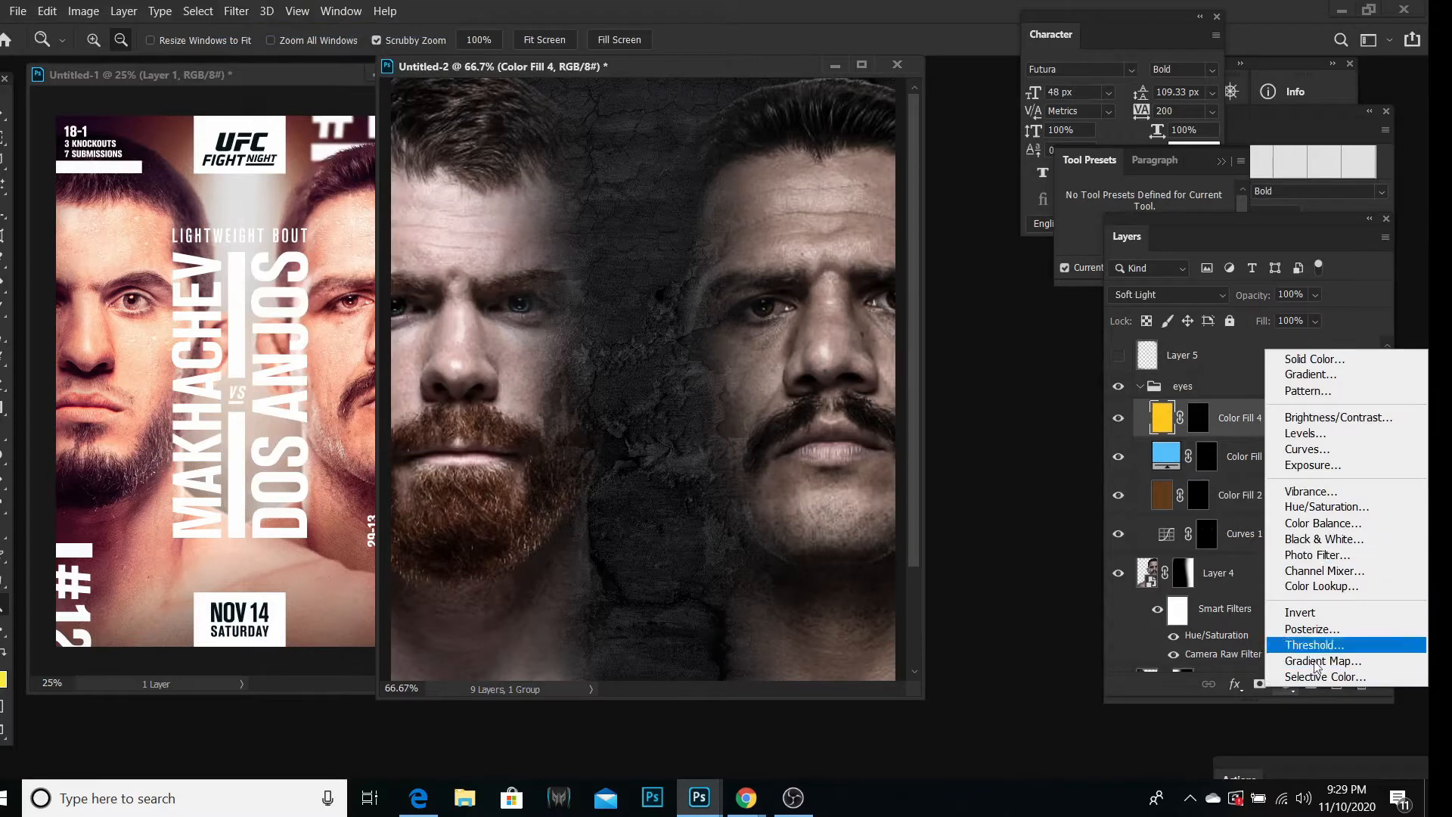
click(1316, 434)
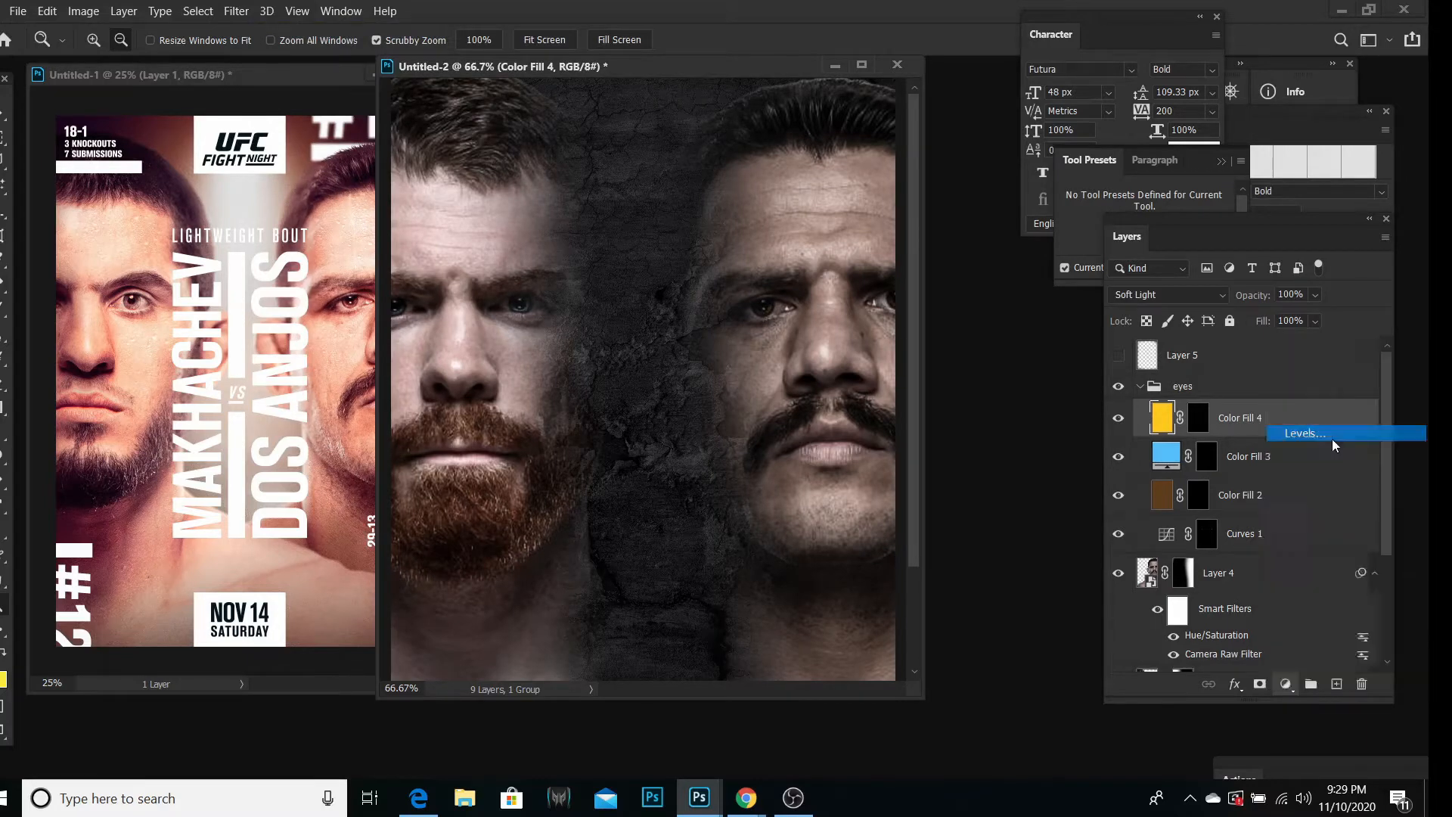
click(1360, 331)
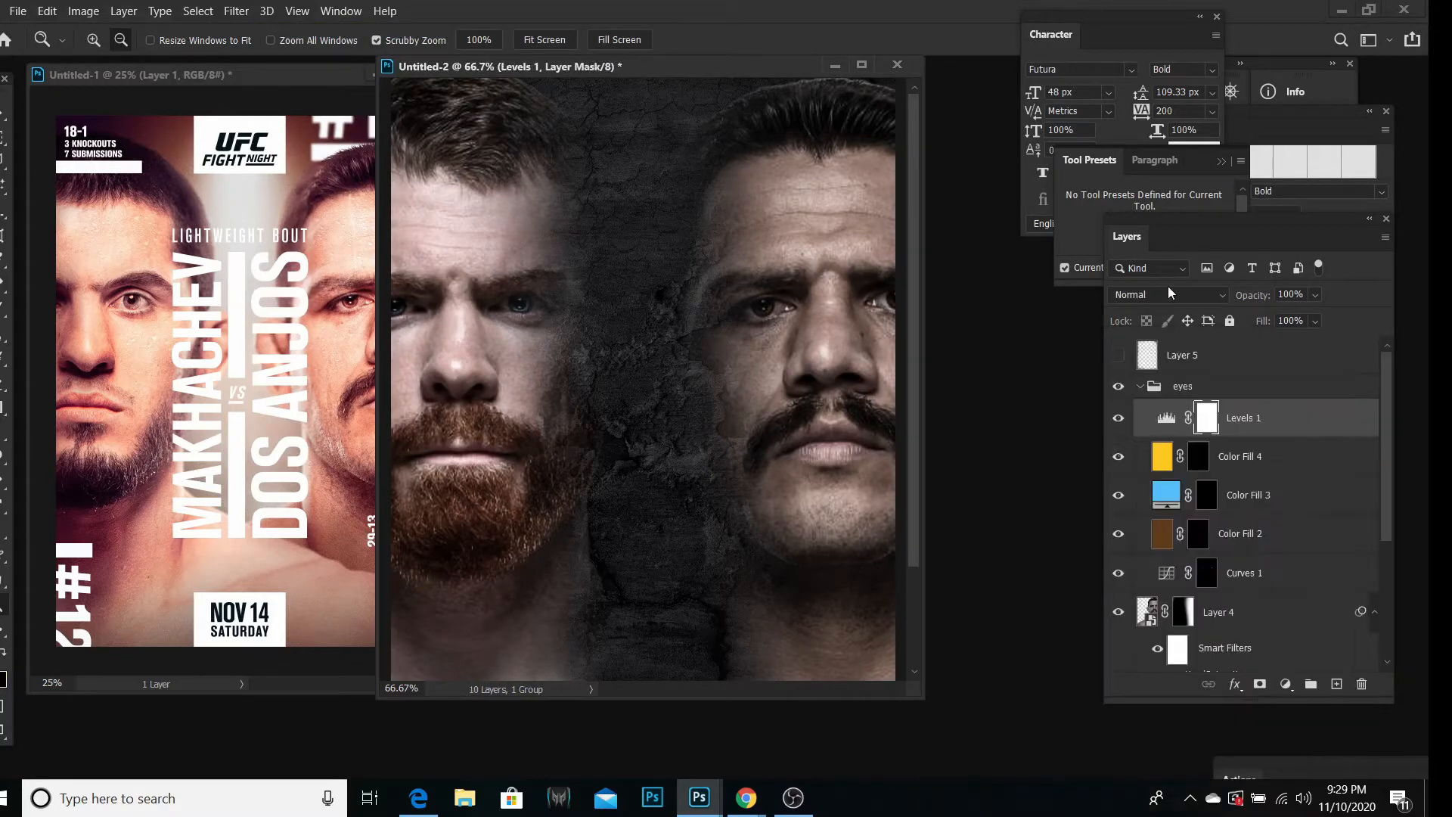
click(1167, 294)
click(1145, 454)
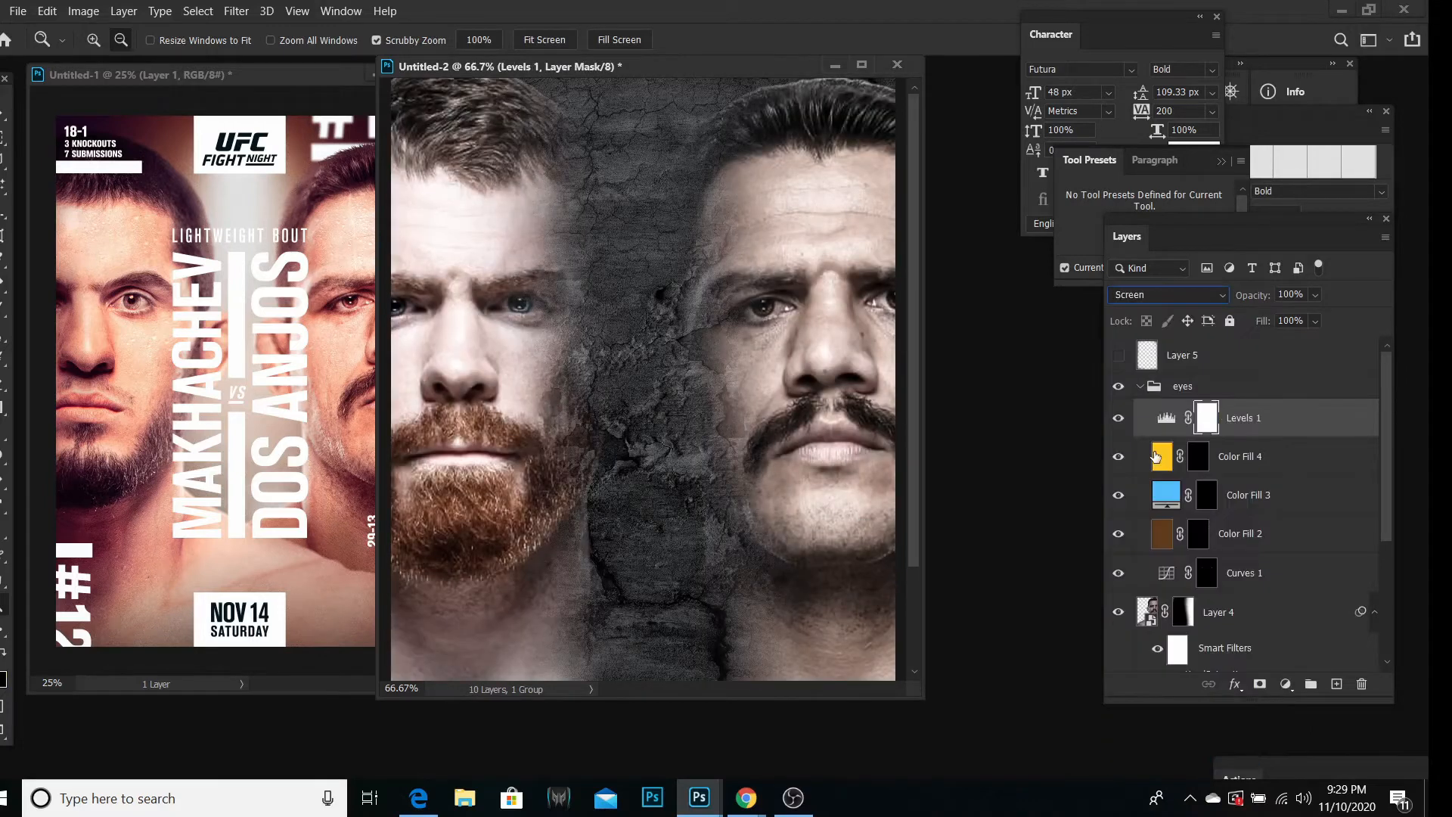
key(ctrl+i)
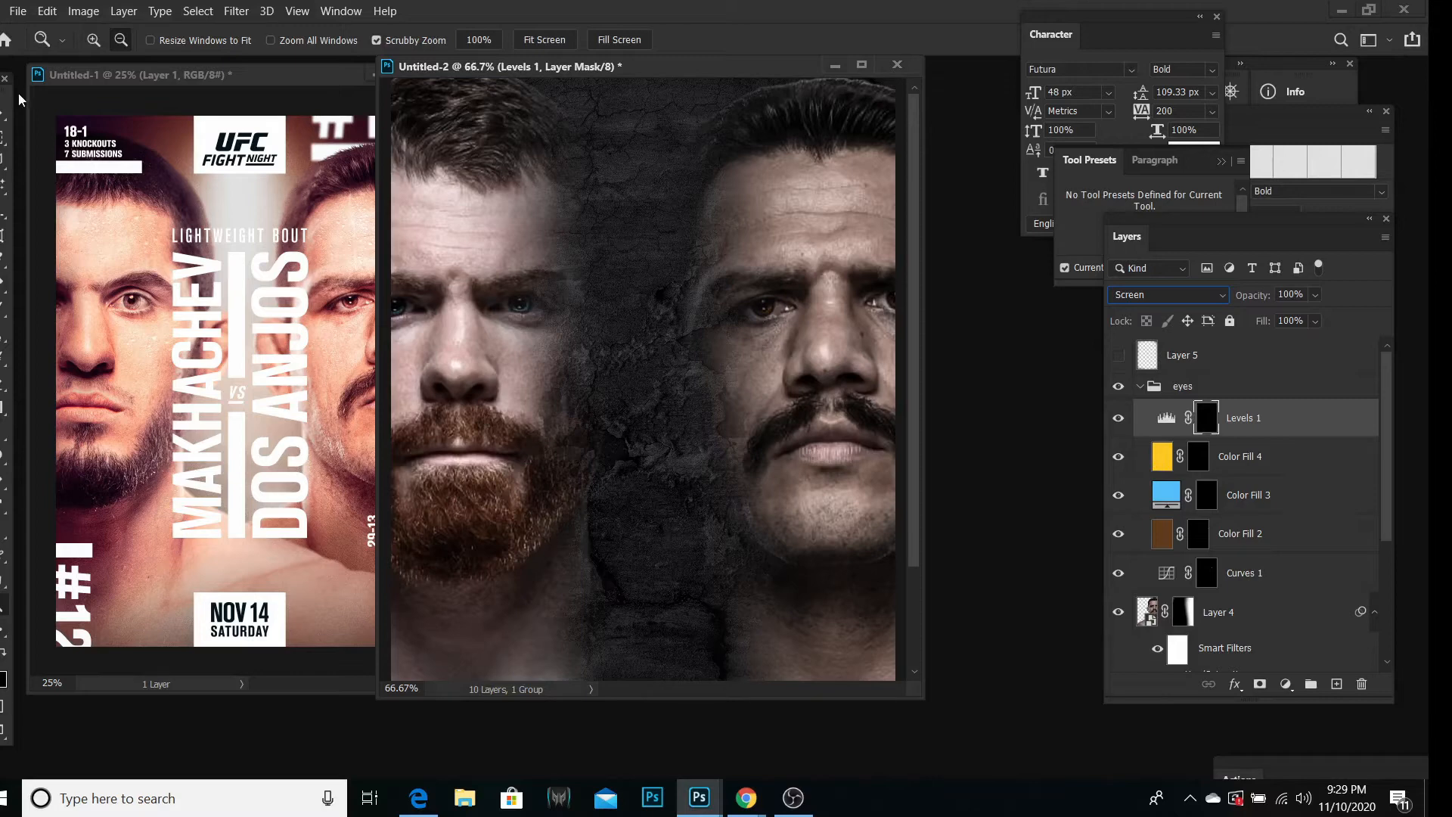
Step: Brighten the whites on both sides of the iris in the bearded fighter's eye nearest the wall, using a 5 px soft brush on the Levels 1 mask
click(93, 41)
click(491, 300)
click(491, 300)
click(491, 301)
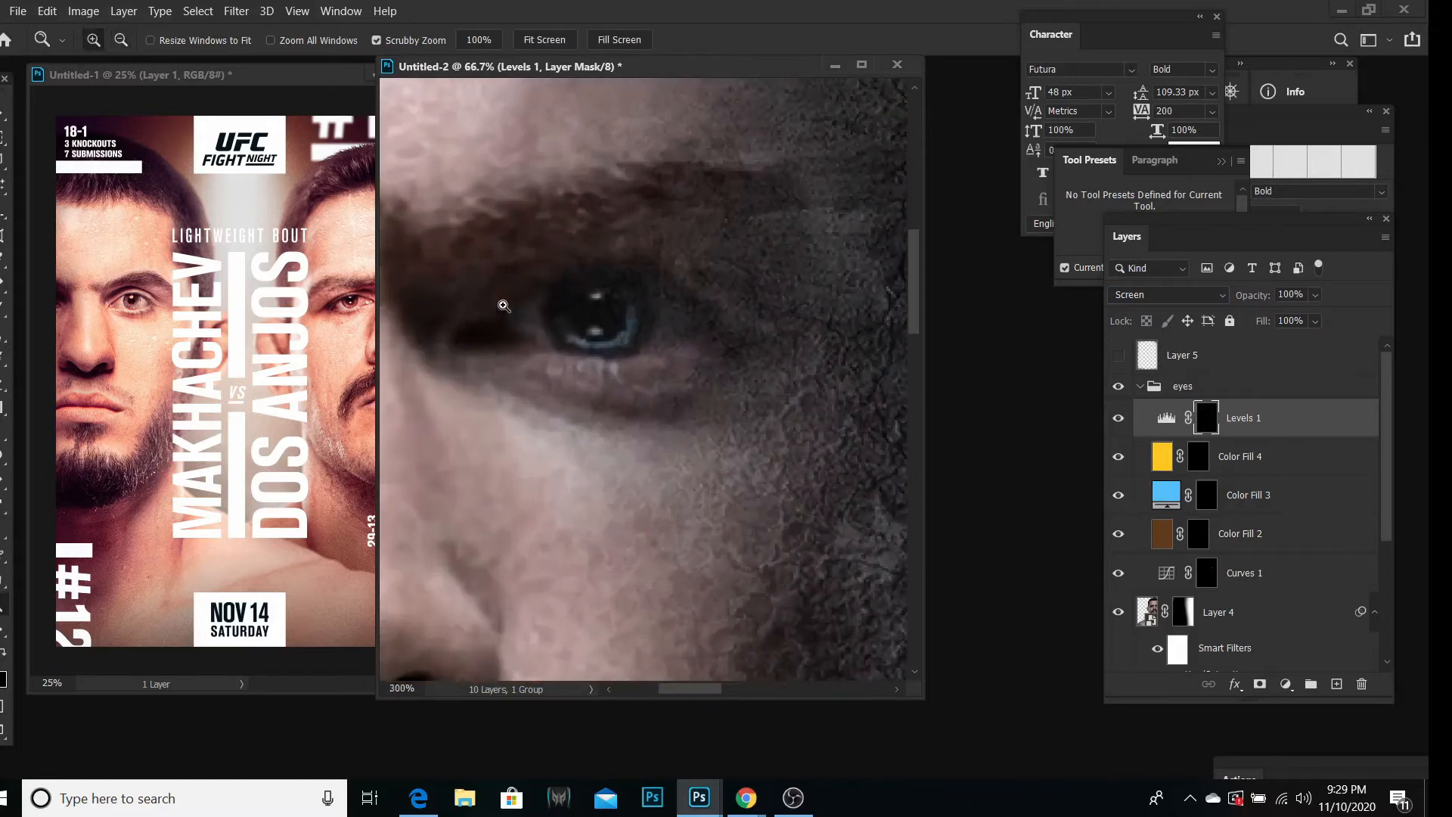
click(491, 300)
key(ctrl+plus)
key(b)
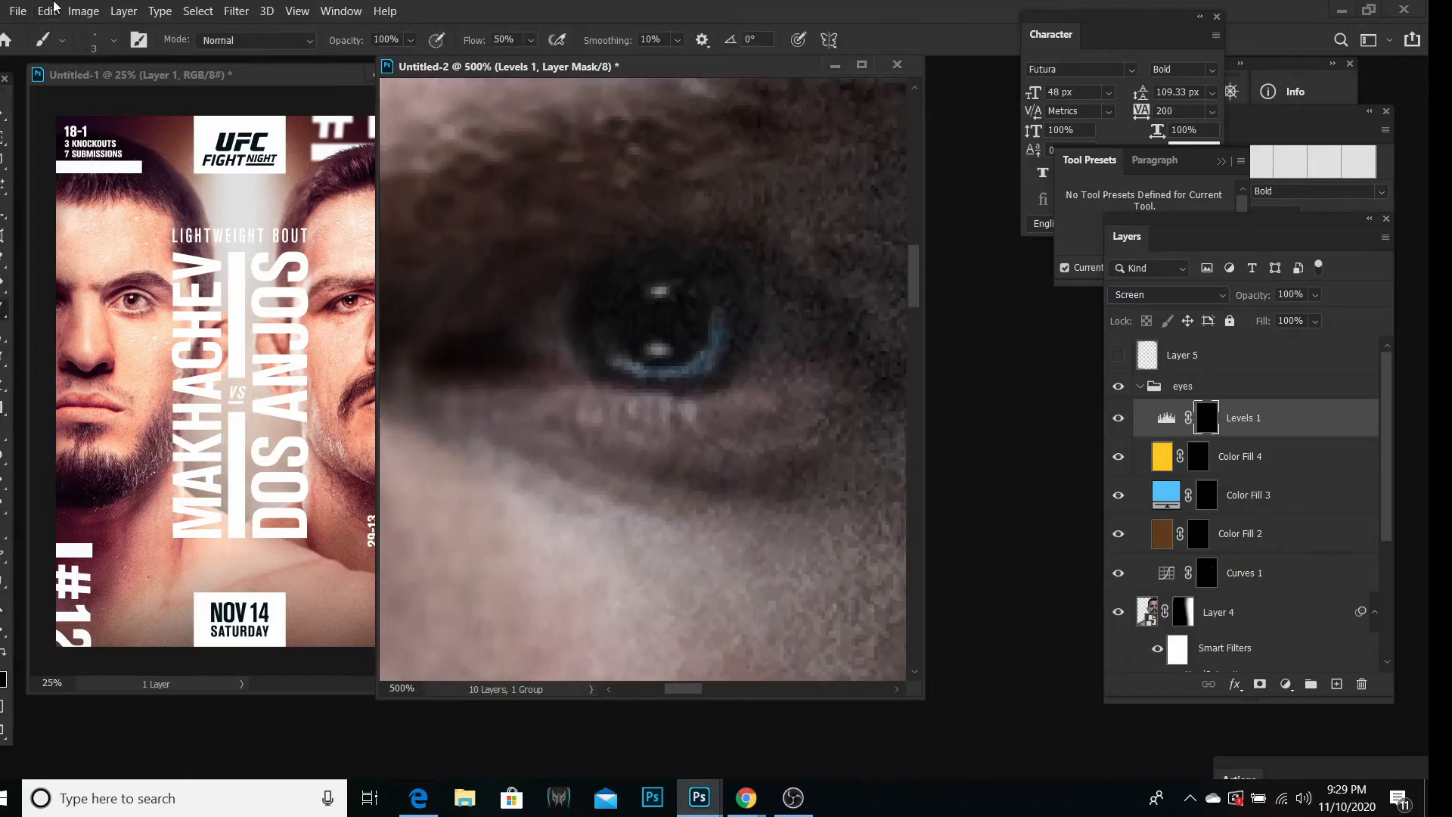
click(114, 41)
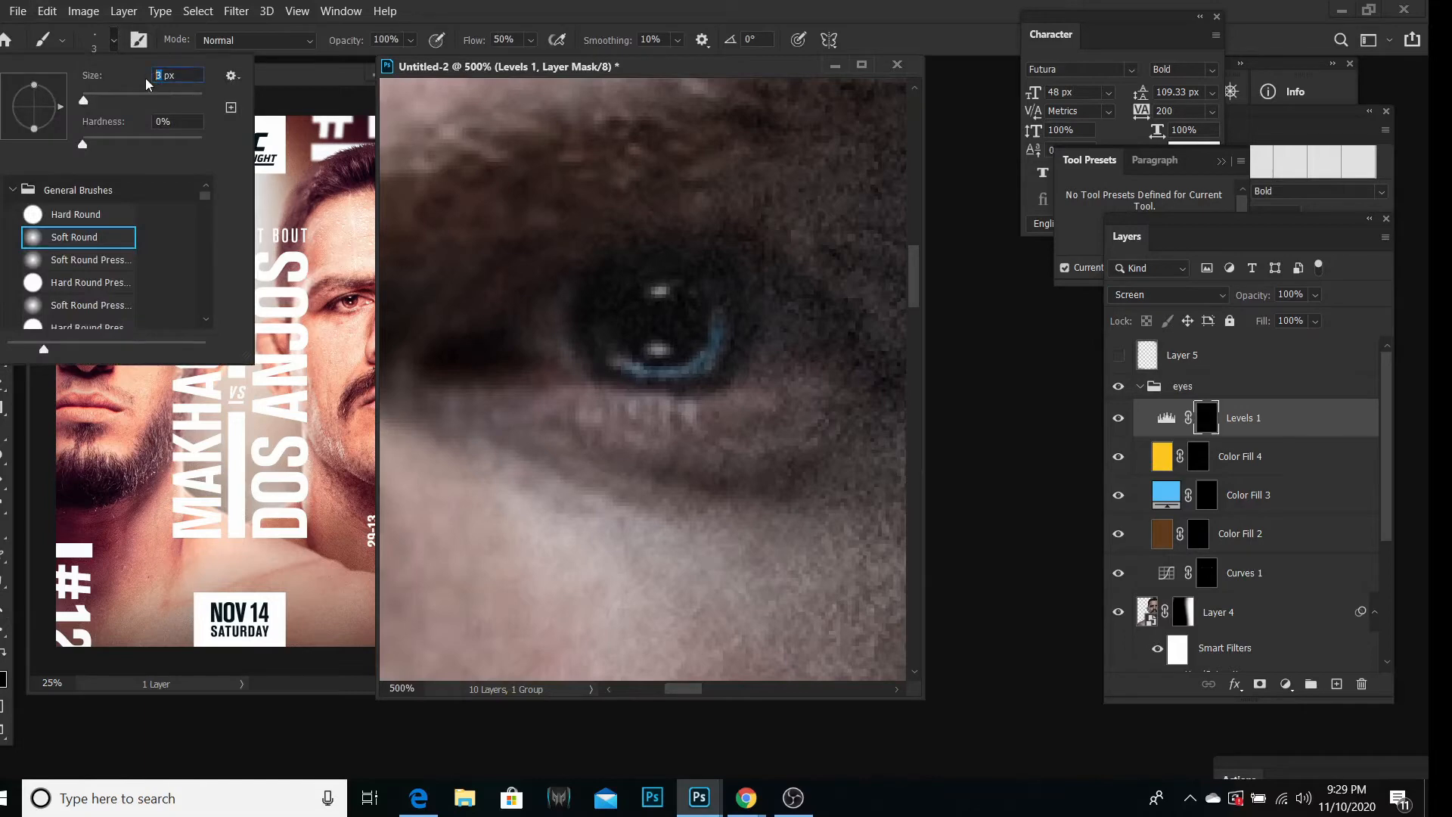
text(5)
key(Return)
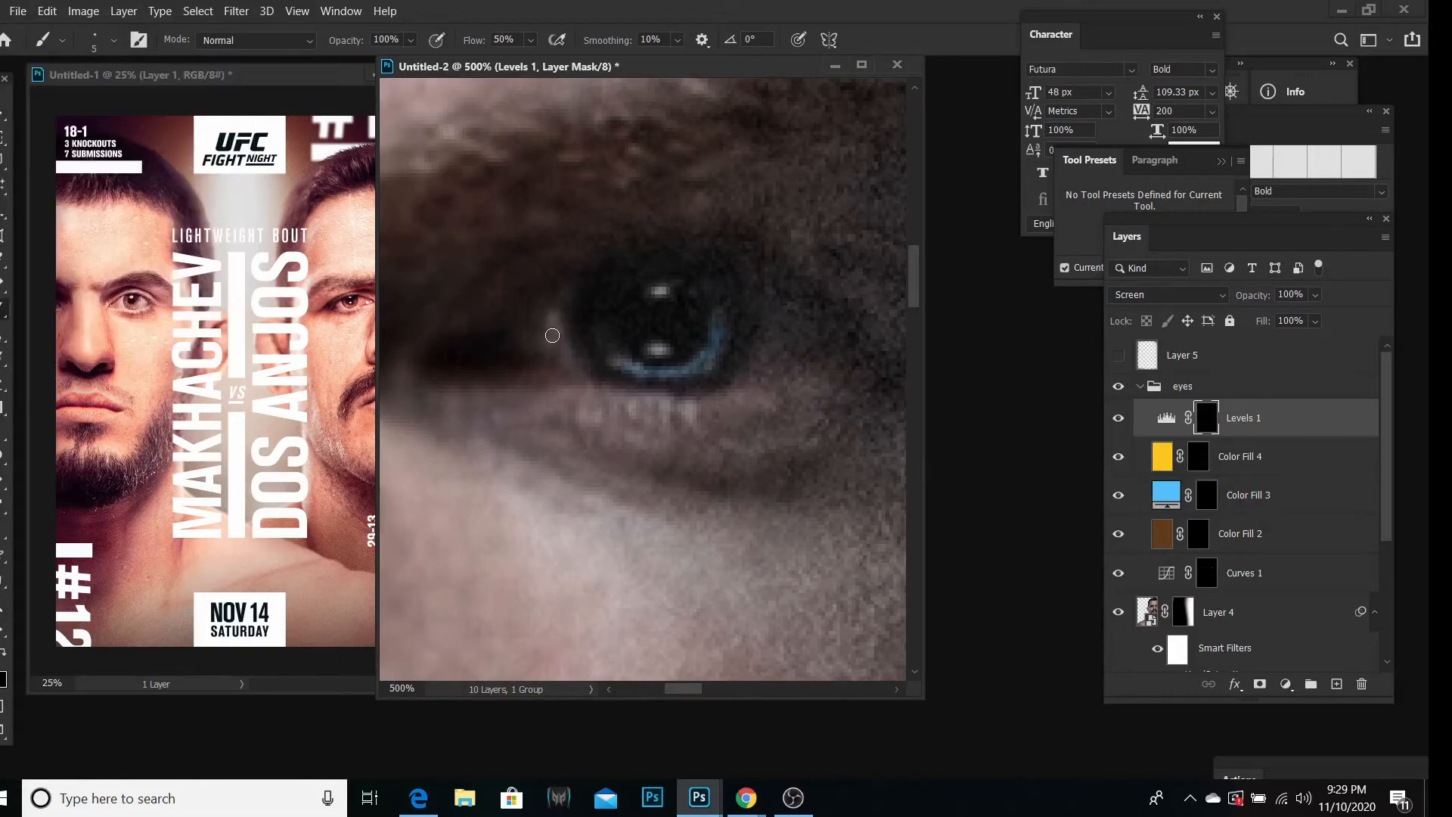
mouse_move(552, 335)
mouse_down()
mouse_move(554, 350)
mouse_move(528, 340)
mouse_move(552, 306)
mouse_move(535, 330)
mouse_move(564, 353)
mouse_up()
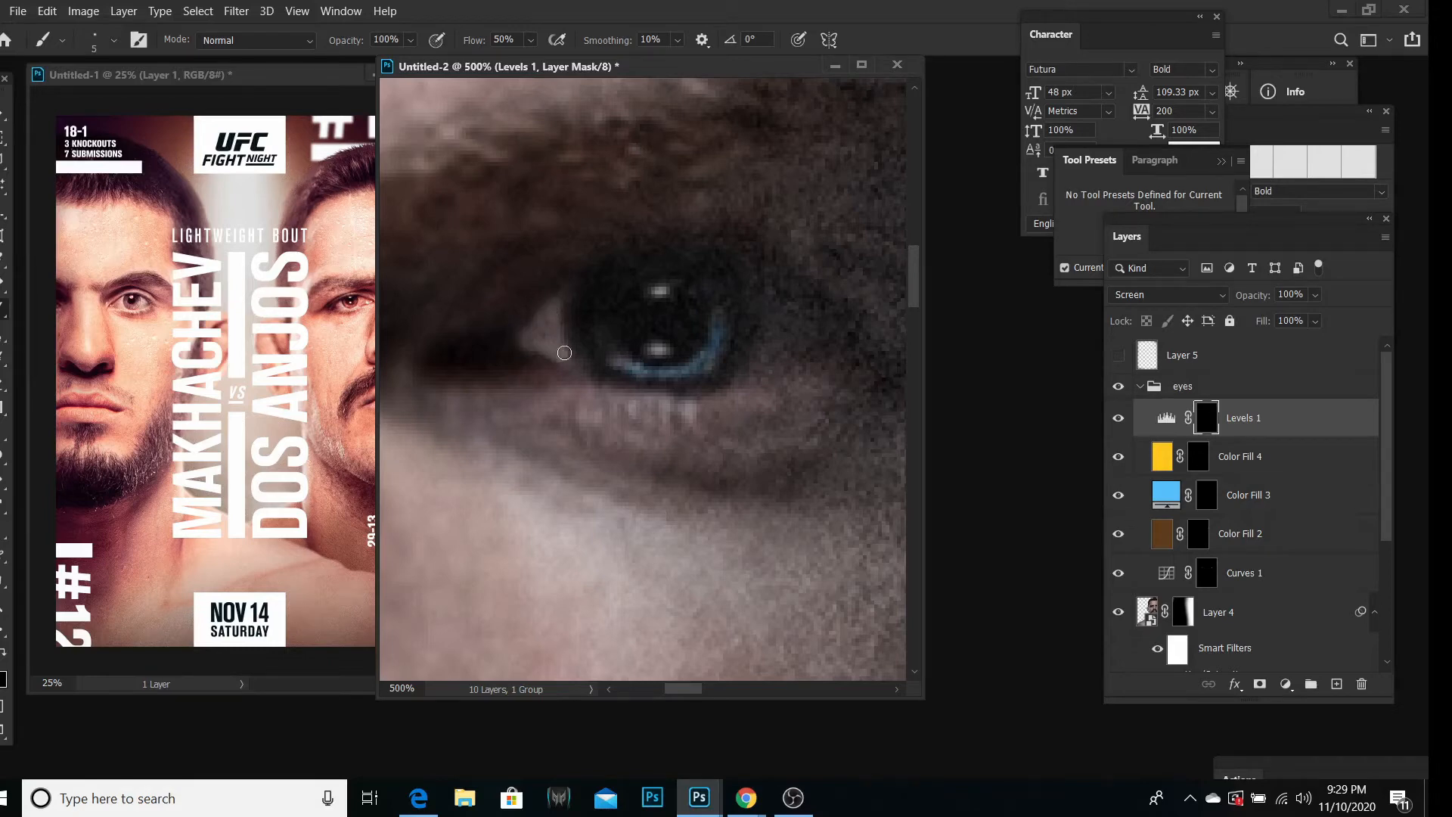
mouse_move(765, 357)
mouse_down()
mouse_move(764, 333)
mouse_move(794, 332)
mouse_move(773, 316)
mouse_move(780, 332)
mouse_up()
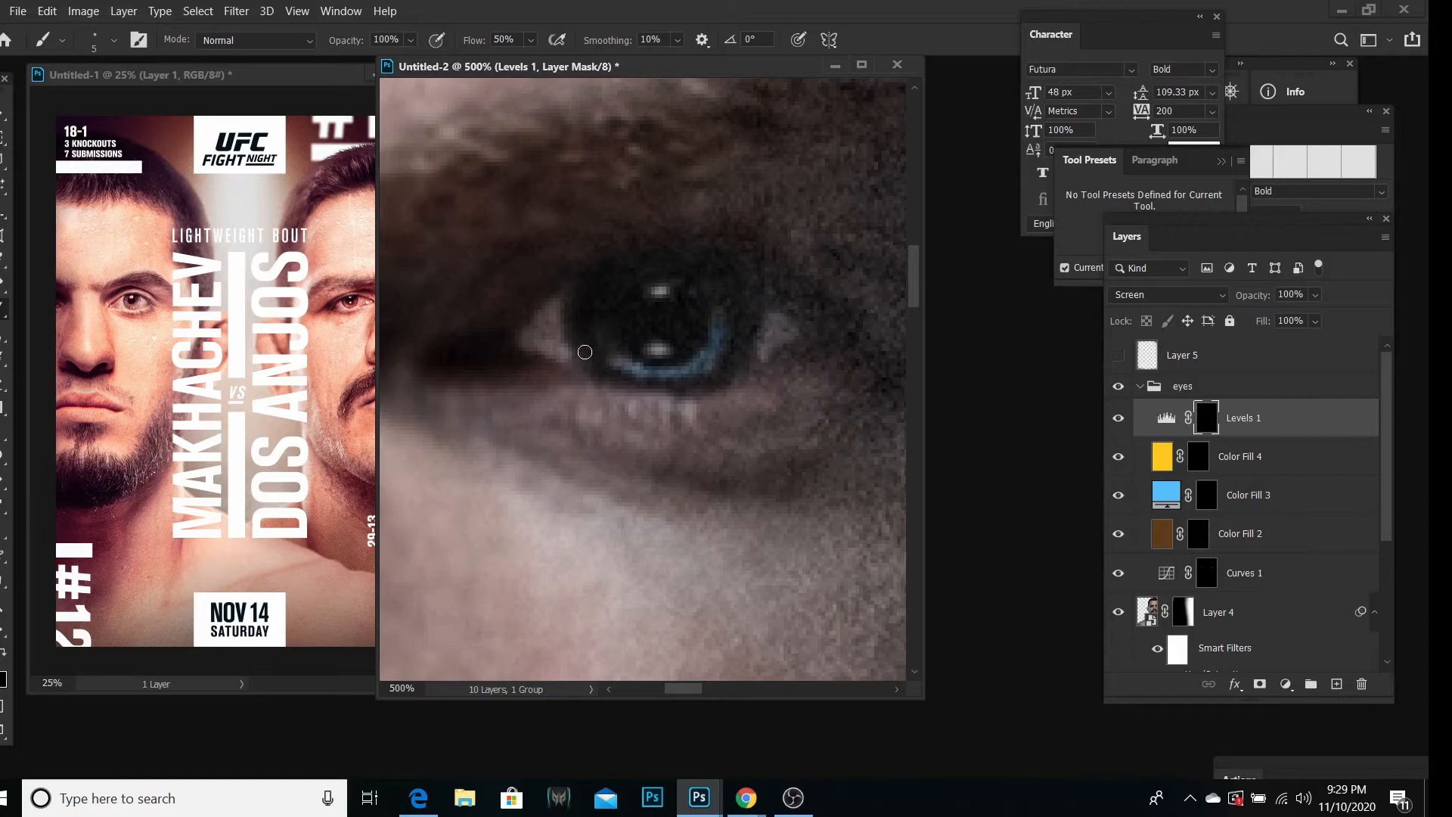
drag(562, 357, 559, 312)
drag(766, 349, 765, 304)
Step: Brighten the white beside the iris of the bearded fighter's eye farthest from the wall on the Levels 1 mask
drag(686, 688, 673, 689)
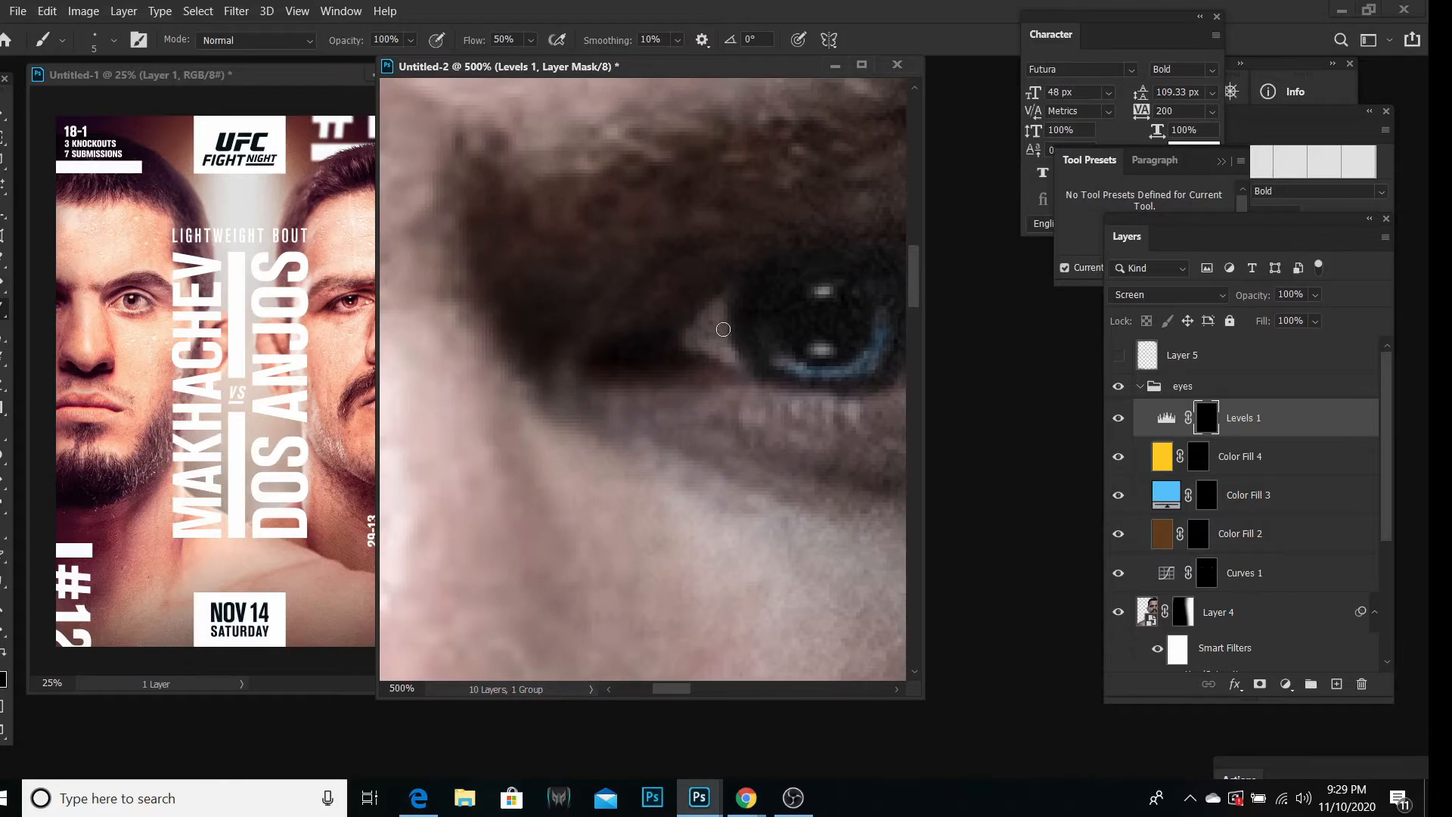
drag(679, 694, 638, 690)
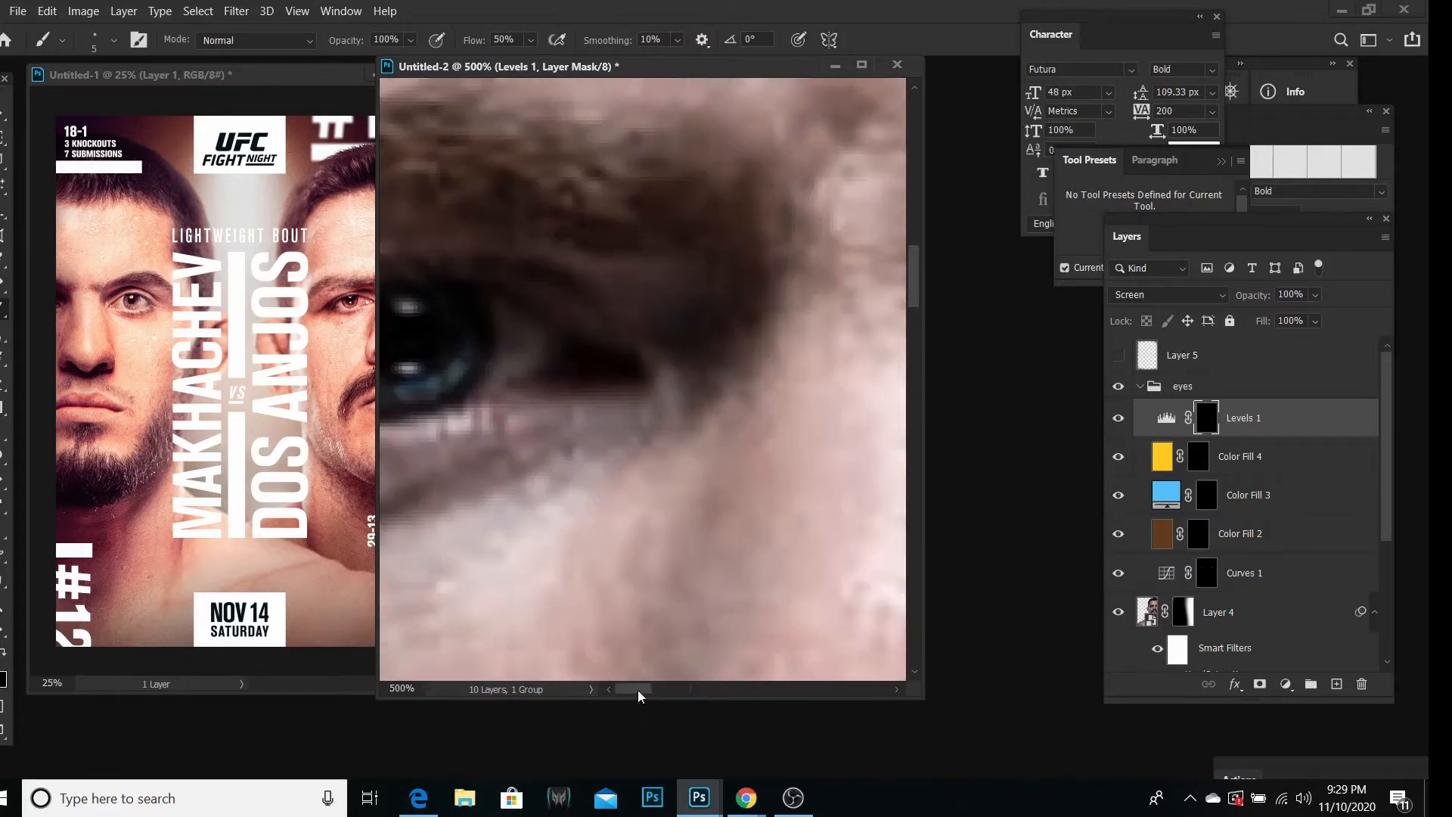
mouse_move(506, 349)
mouse_down()
mouse_move(505, 309)
mouse_move(517, 365)
mouse_move(523, 338)
mouse_move(515, 366)
mouse_move(534, 363)
mouse_move(534, 344)
mouse_move(519, 334)
mouse_move(510, 367)
mouse_up()
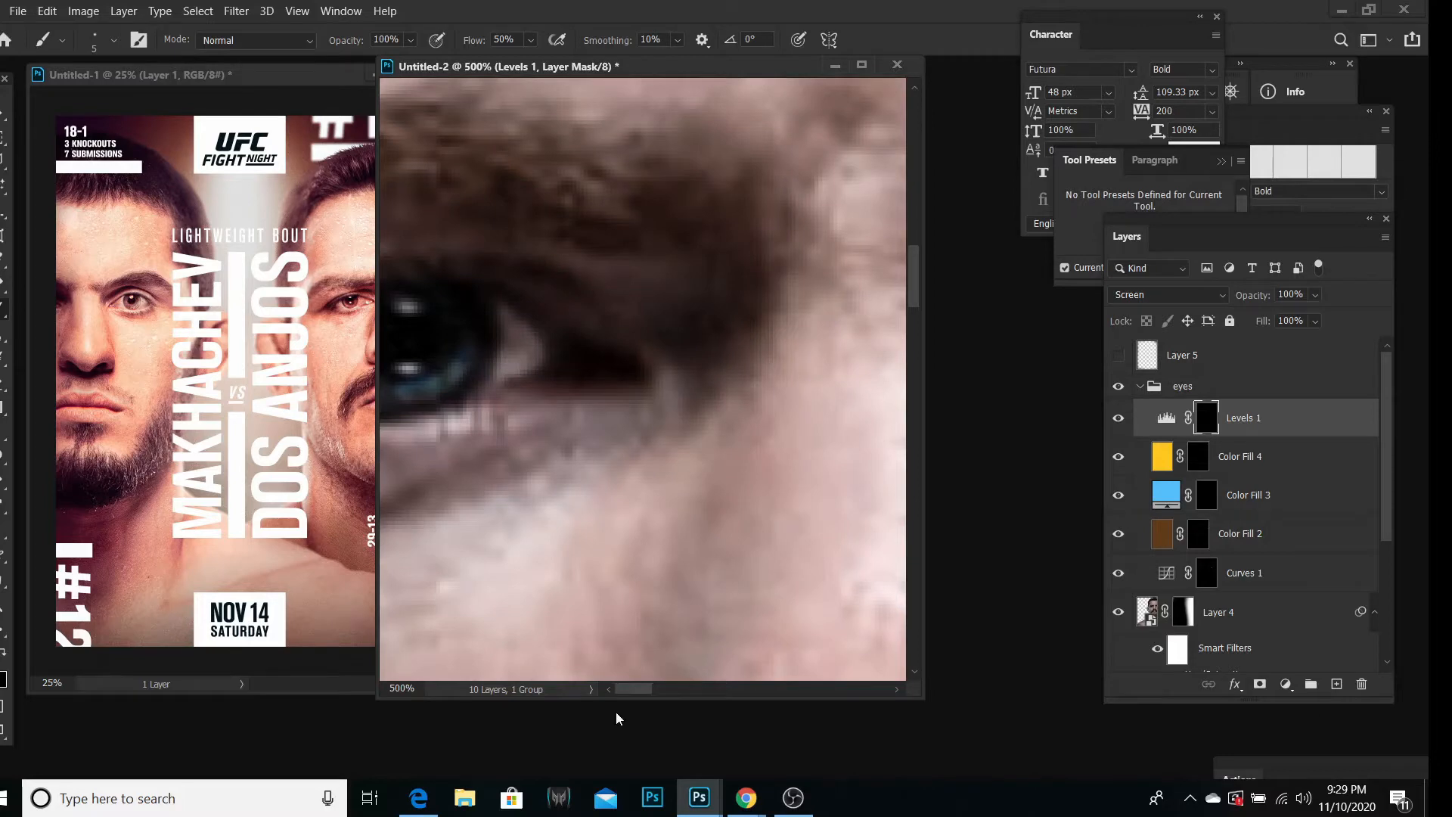
Step: Brighten the whites of both of the mustached fighter's eyes on the Levels 1 mask
drag(625, 701, 817, 700)
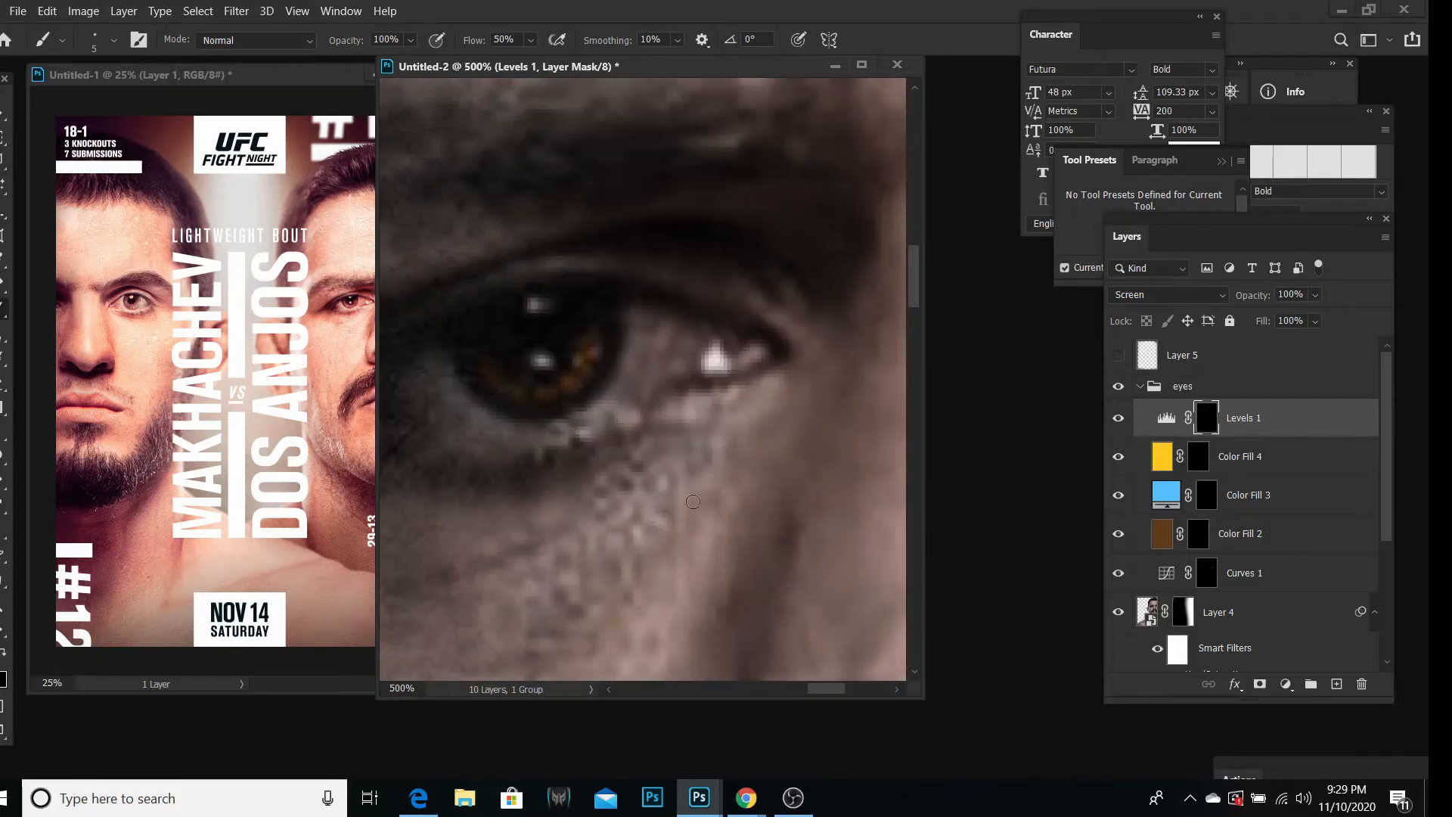
mouse_move(479, 415)
mouse_down()
mouse_move(428, 382)
mouse_move(484, 419)
mouse_move(430, 369)
mouse_up()
mouse_move(625, 397)
mouse_down()
mouse_move(641, 334)
mouse_move(657, 370)
mouse_move(639, 324)
mouse_move(643, 376)
mouse_move(637, 326)
mouse_up()
drag(506, 416, 475, 418)
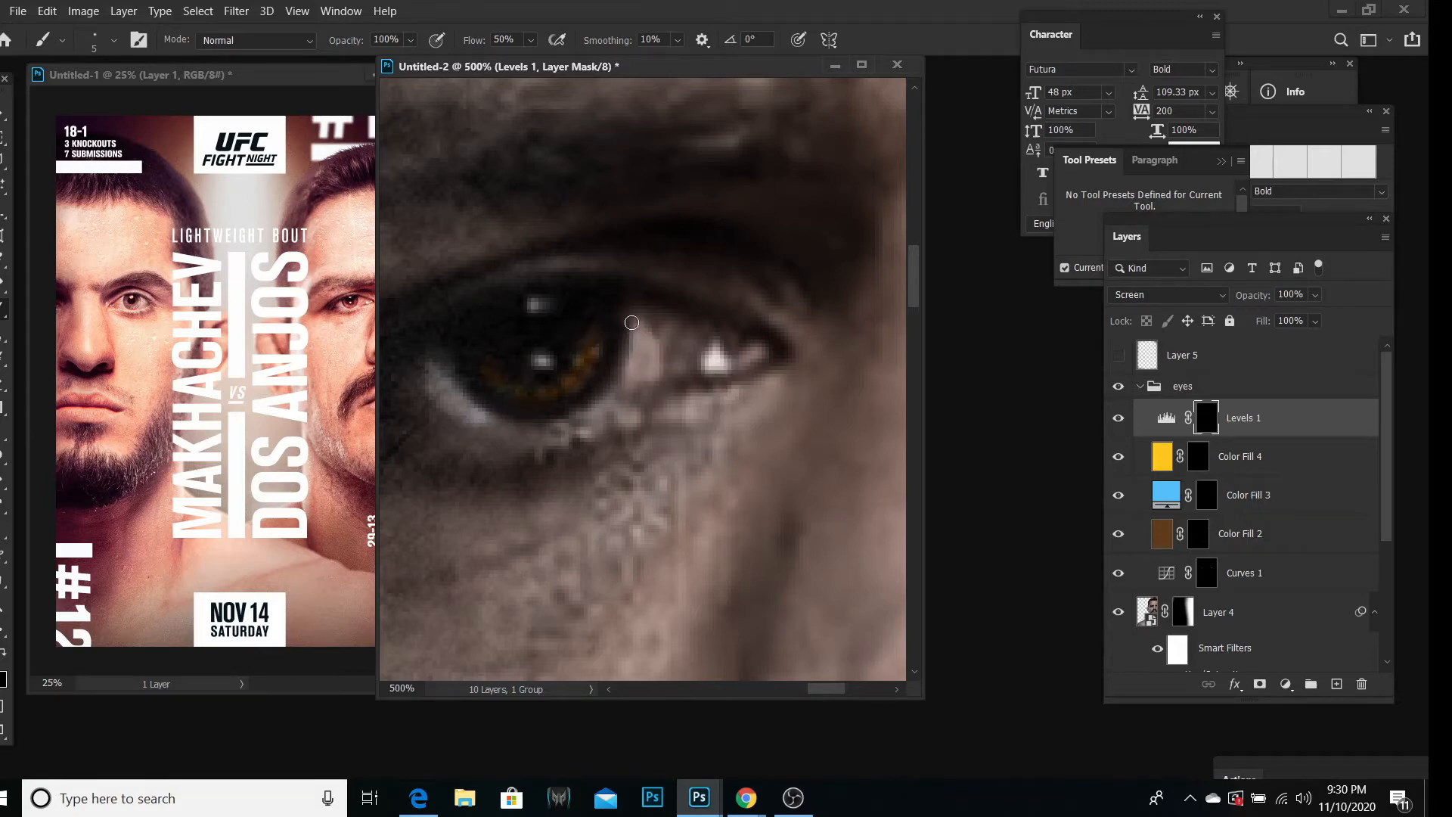
drag(829, 688, 875, 689)
mouse_move(825, 287)
mouse_down()
mouse_move(848, 340)
mouse_move(791, 283)
mouse_move(809, 320)
mouse_move(810, 298)
mouse_move(798, 322)
mouse_move(824, 335)
mouse_move(810, 259)
mouse_move(790, 304)
mouse_move(788, 289)
mouse_move(807, 332)
mouse_up()
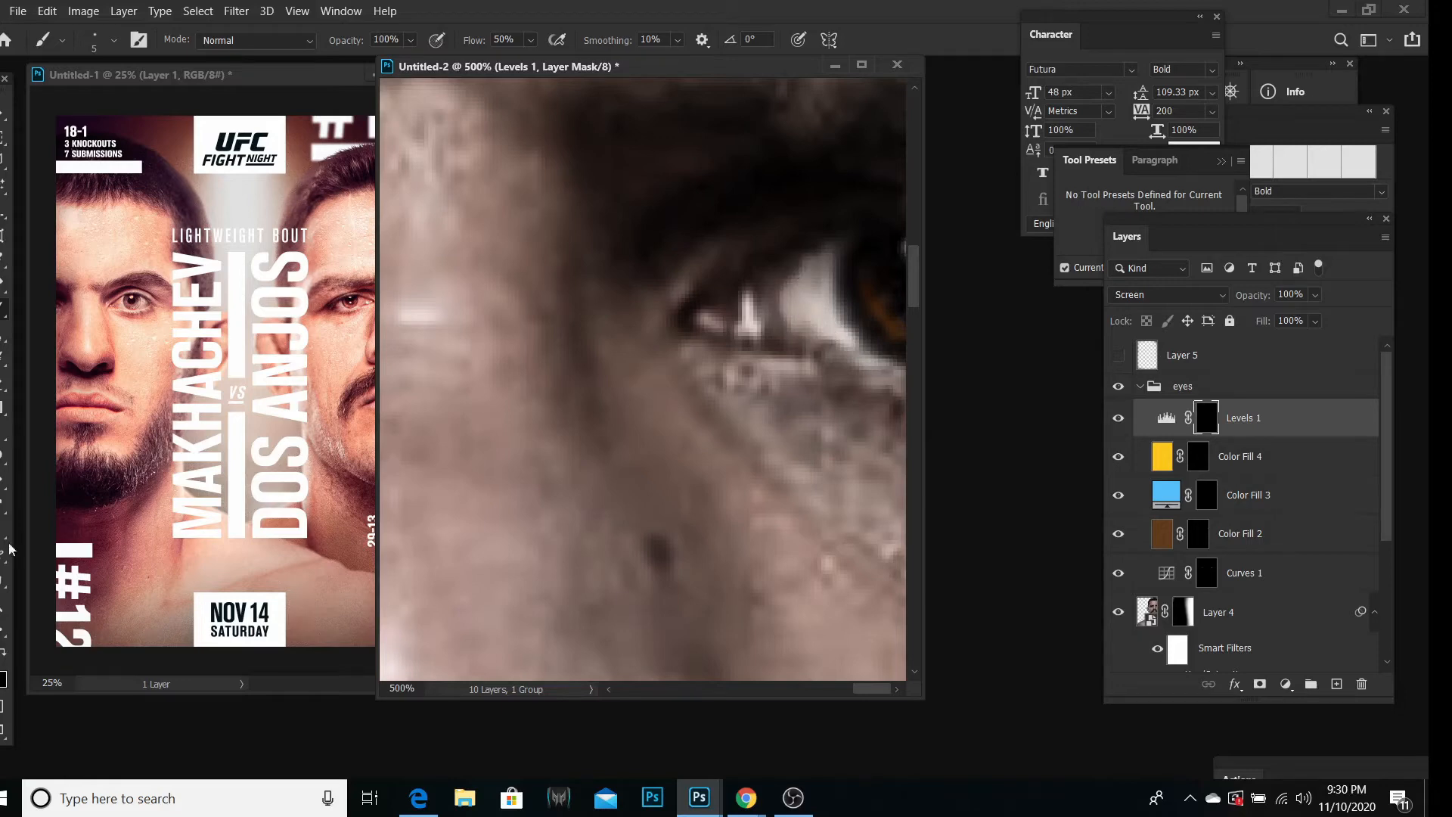
Step: Compare both fighters' eyes at poster scale with the Levels 1 layer hidden and shown
click(4, 587)
click(121, 40)
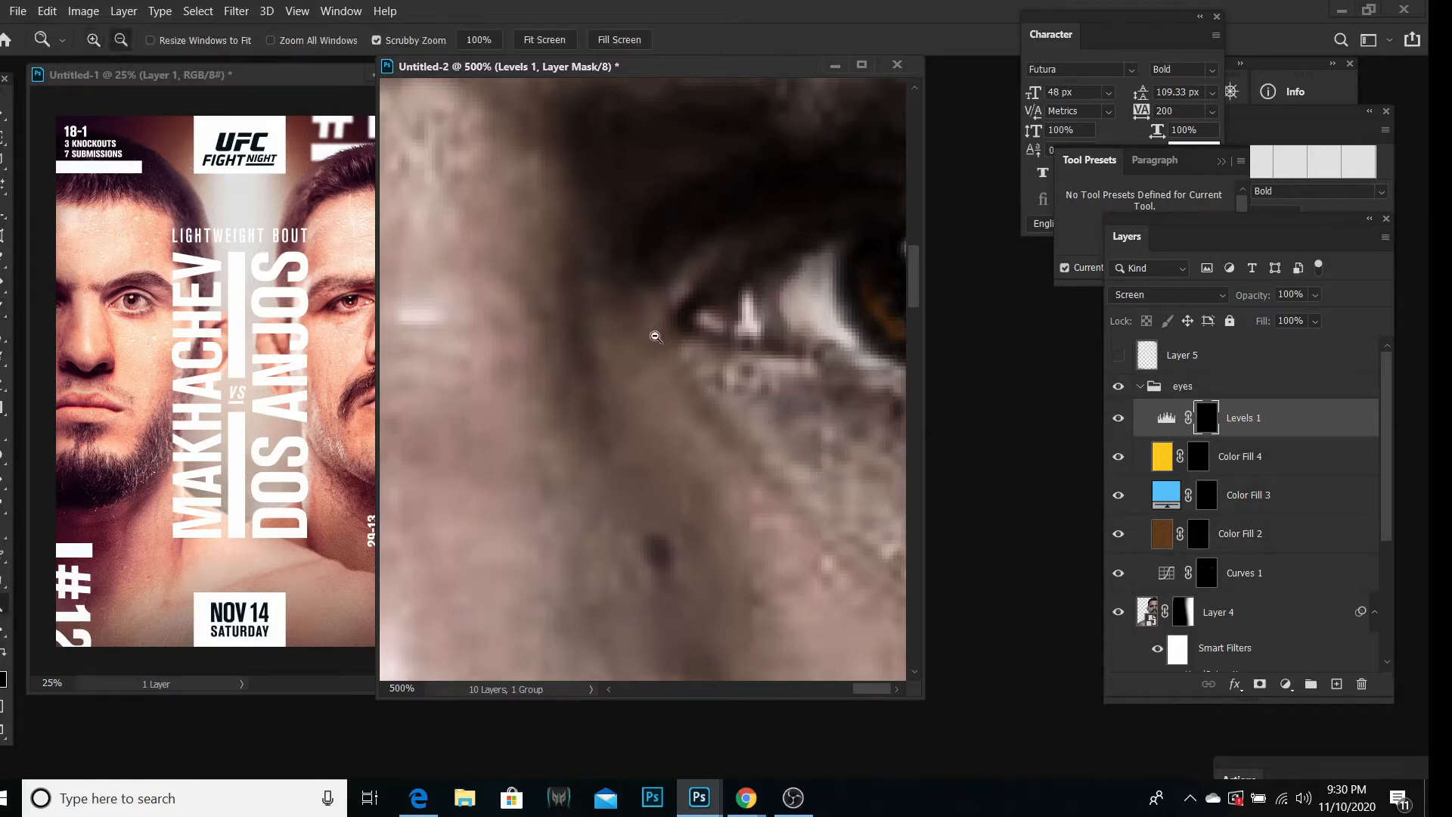
click(654, 336)
click(654, 336)
click(655, 336)
click(654, 336)
click(655, 337)
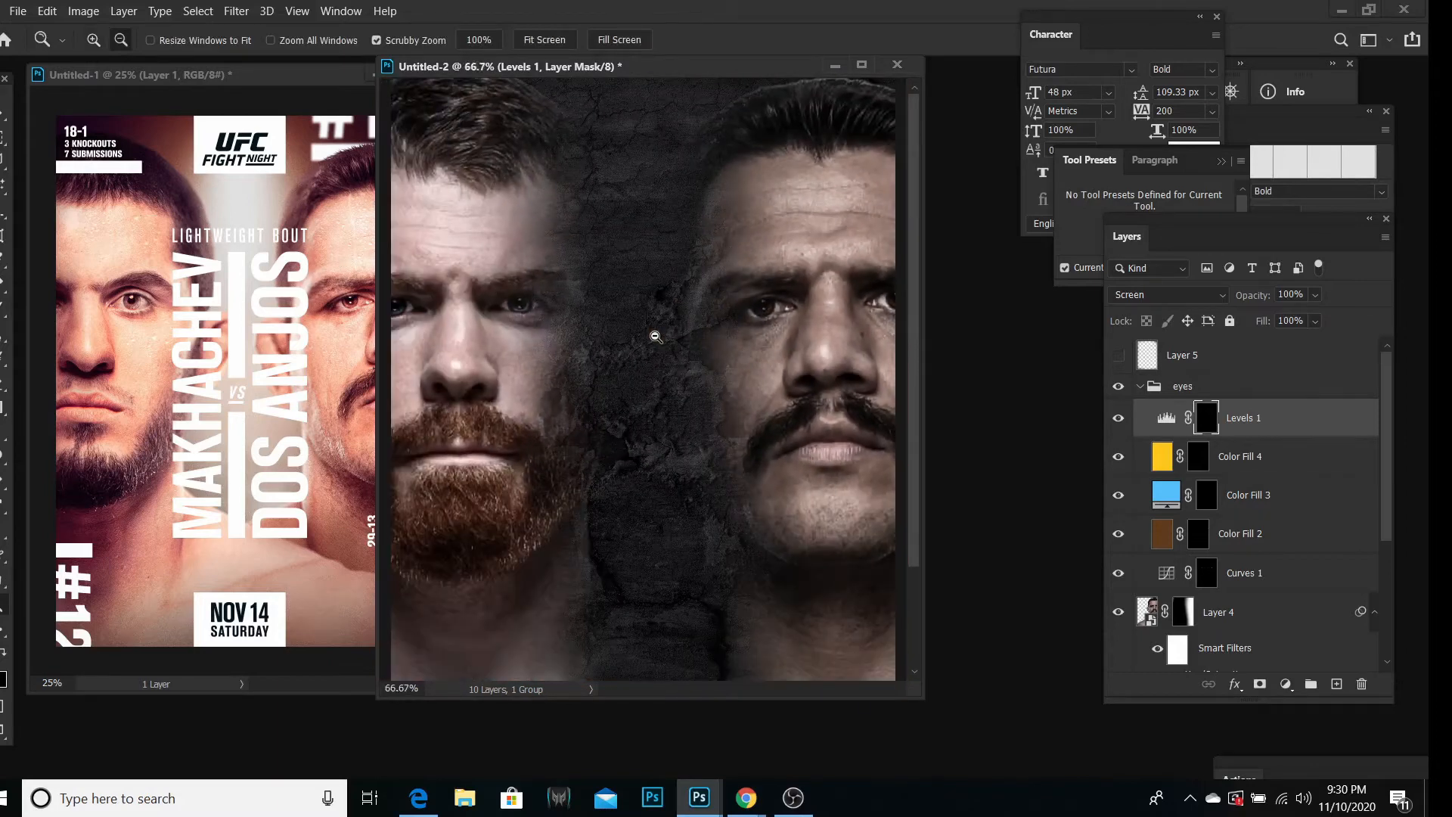
click(655, 337)
click(1118, 418)
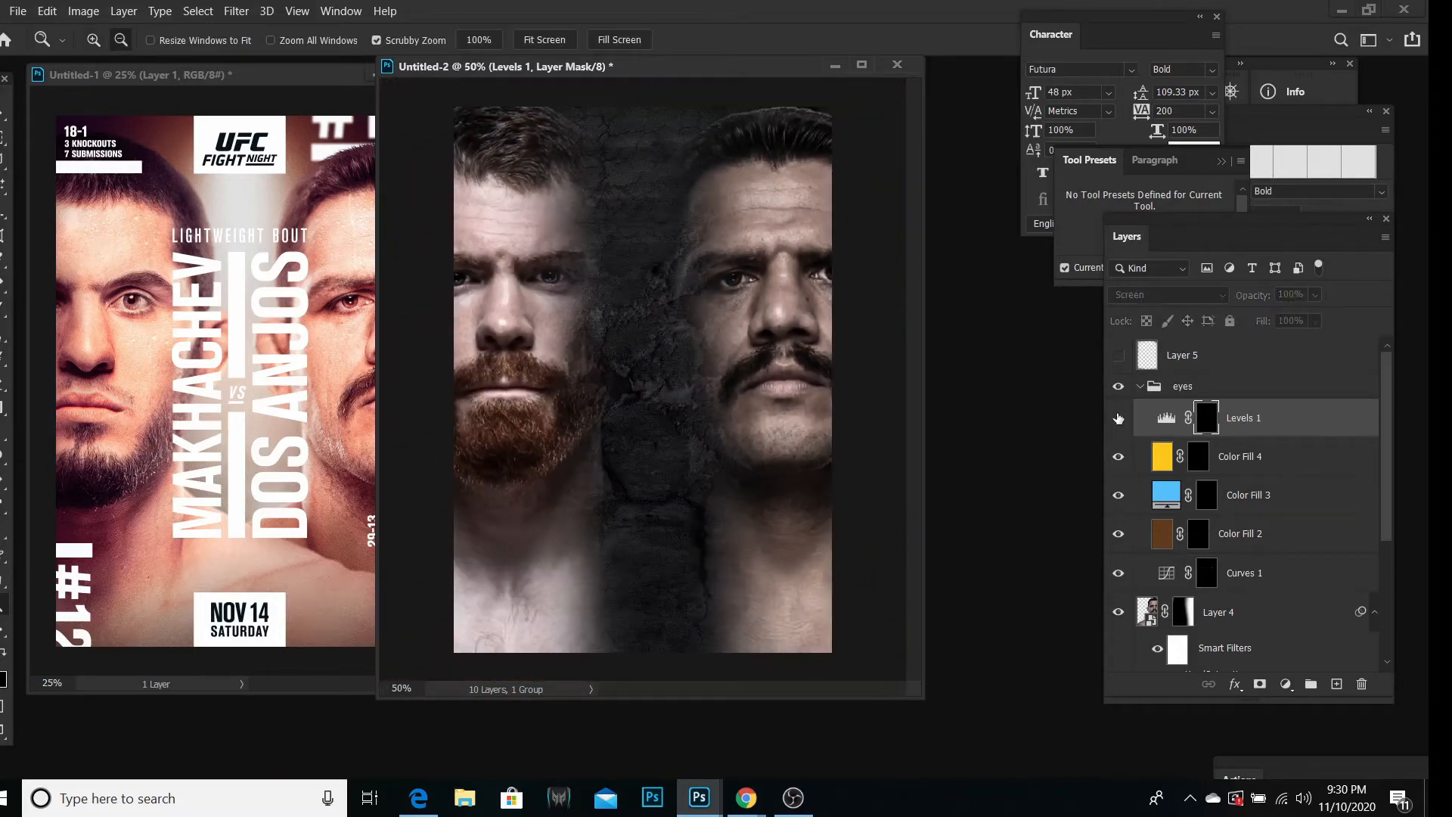
click(1118, 417)
click(1119, 418)
click(1118, 418)
click(1119, 417)
click(1119, 417)
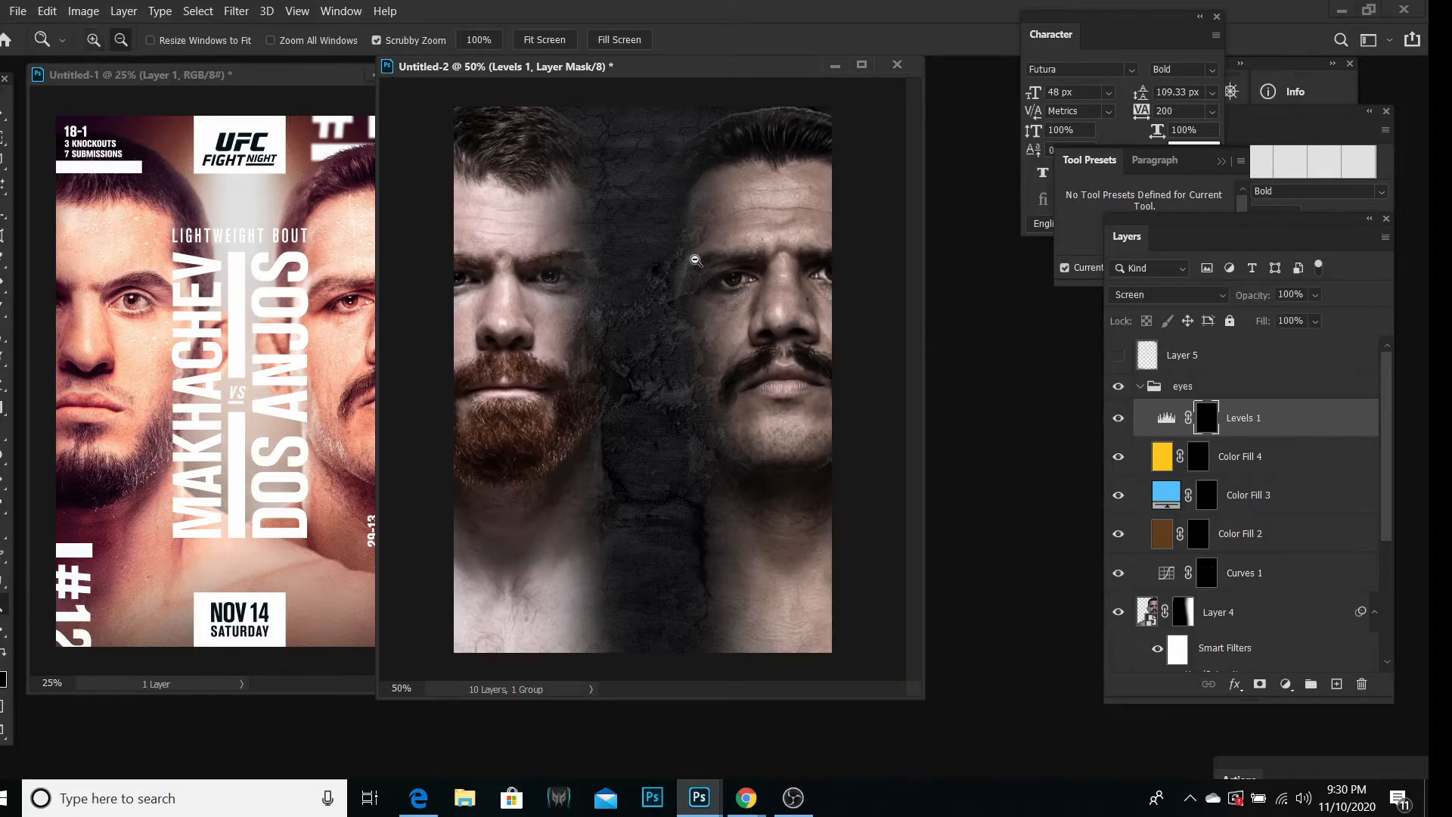
Step: Paint further over the whites of the mustached fighter's eye nearest the wall with an 8 px brush on the Levels 1 mask
click(741, 269)
click(93, 39)
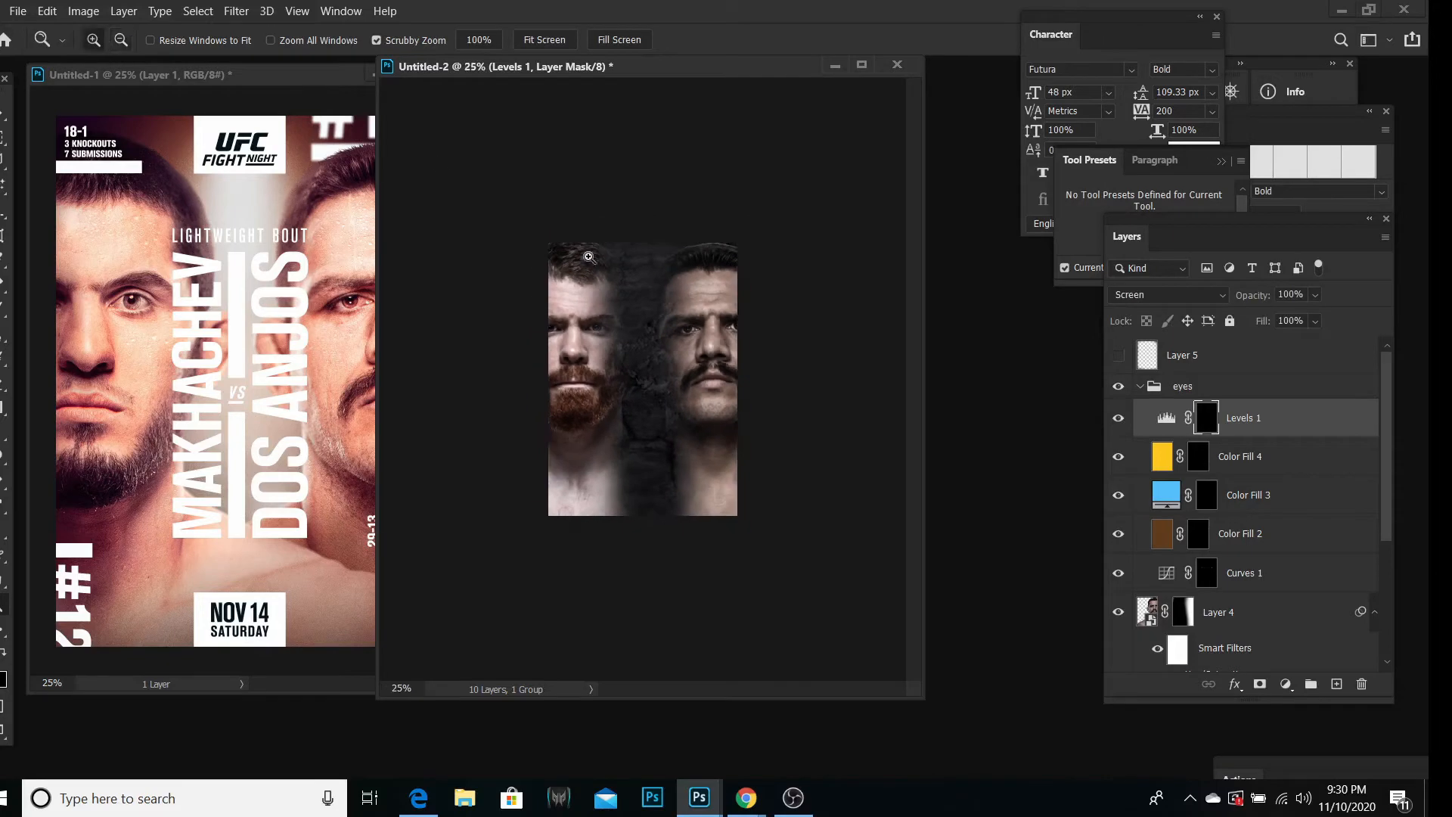
click(746, 336)
click(766, 316)
click(766, 316)
click(766, 316)
click(766, 316)
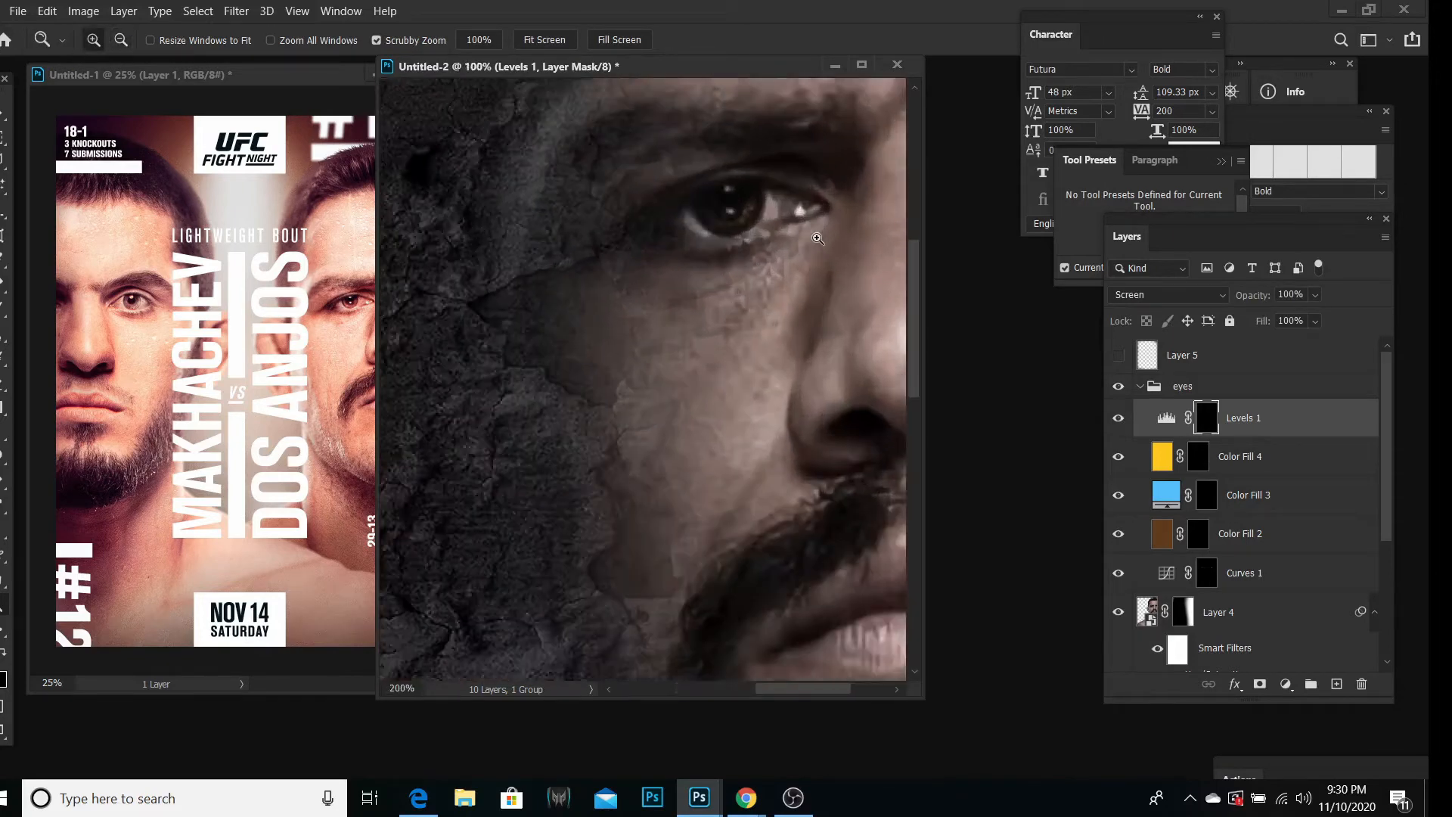
click(766, 316)
key(b)
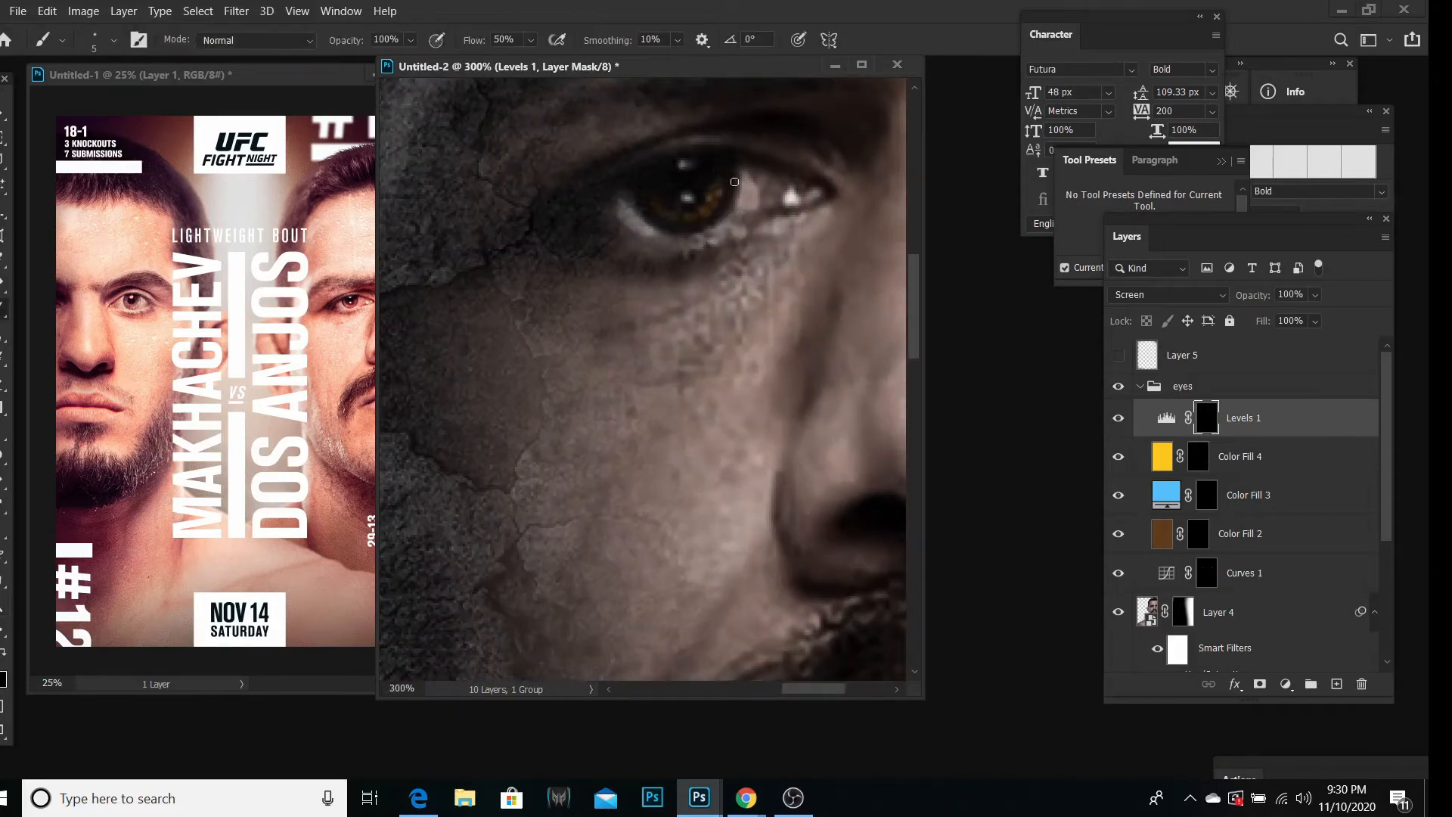
click(96, 45)
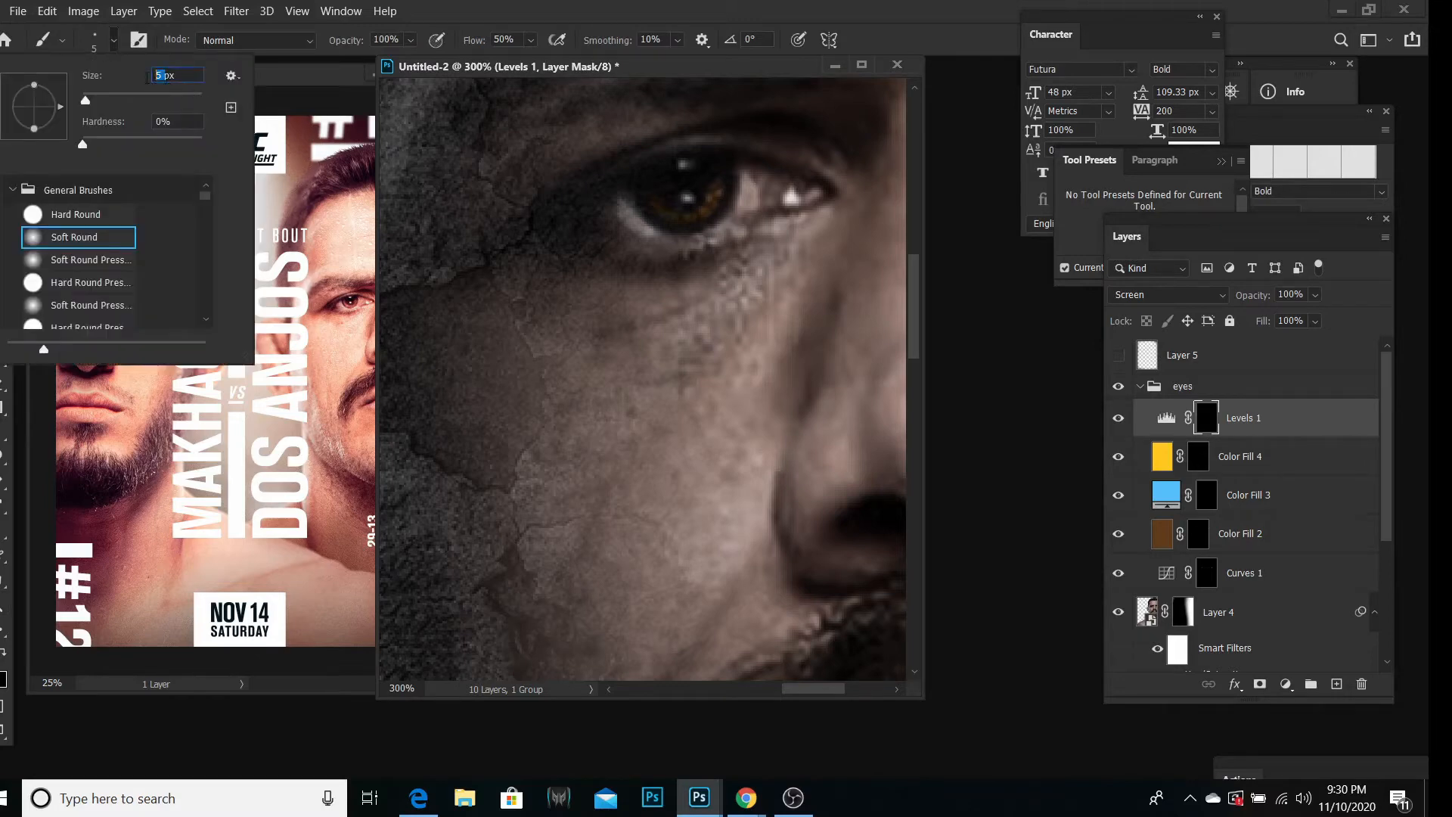
text(8)
key(Return)
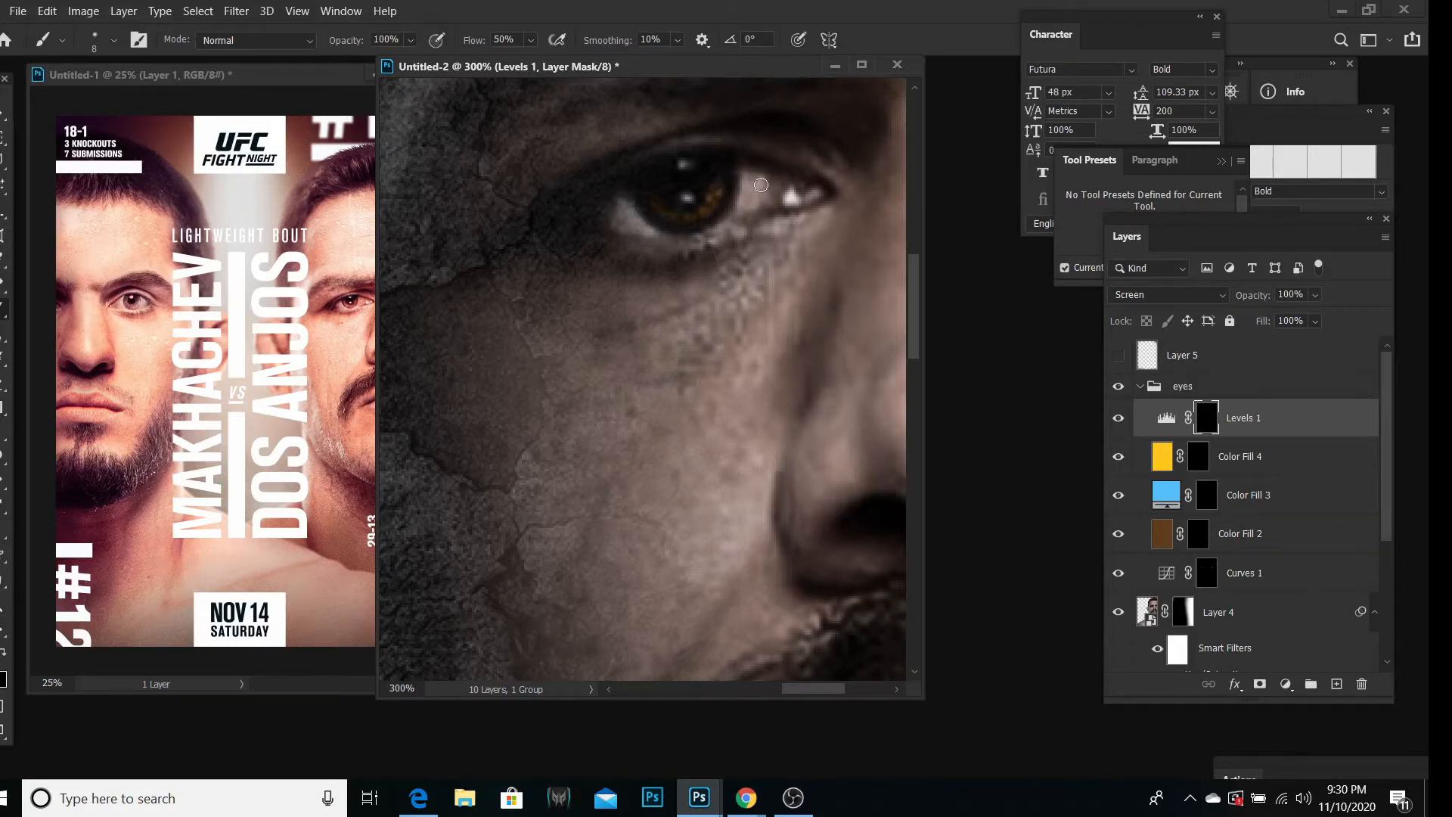
drag(761, 184, 744, 207)
mouse_move(639, 228)
mouse_down()
mouse_move(621, 204)
mouse_move(641, 221)
mouse_move(732, 217)
mouse_up()
drag(828, 696, 894, 685)
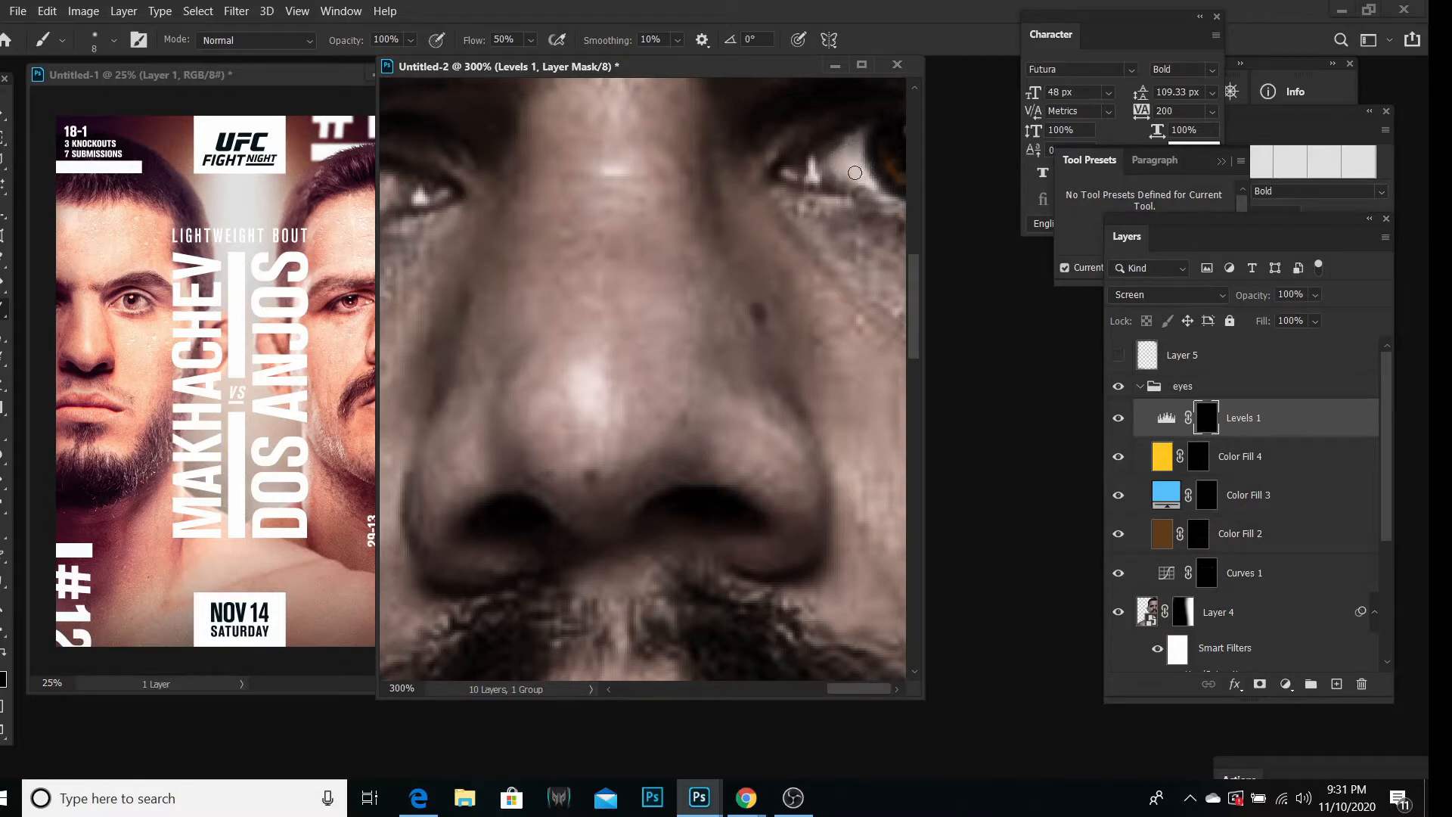
key(z)
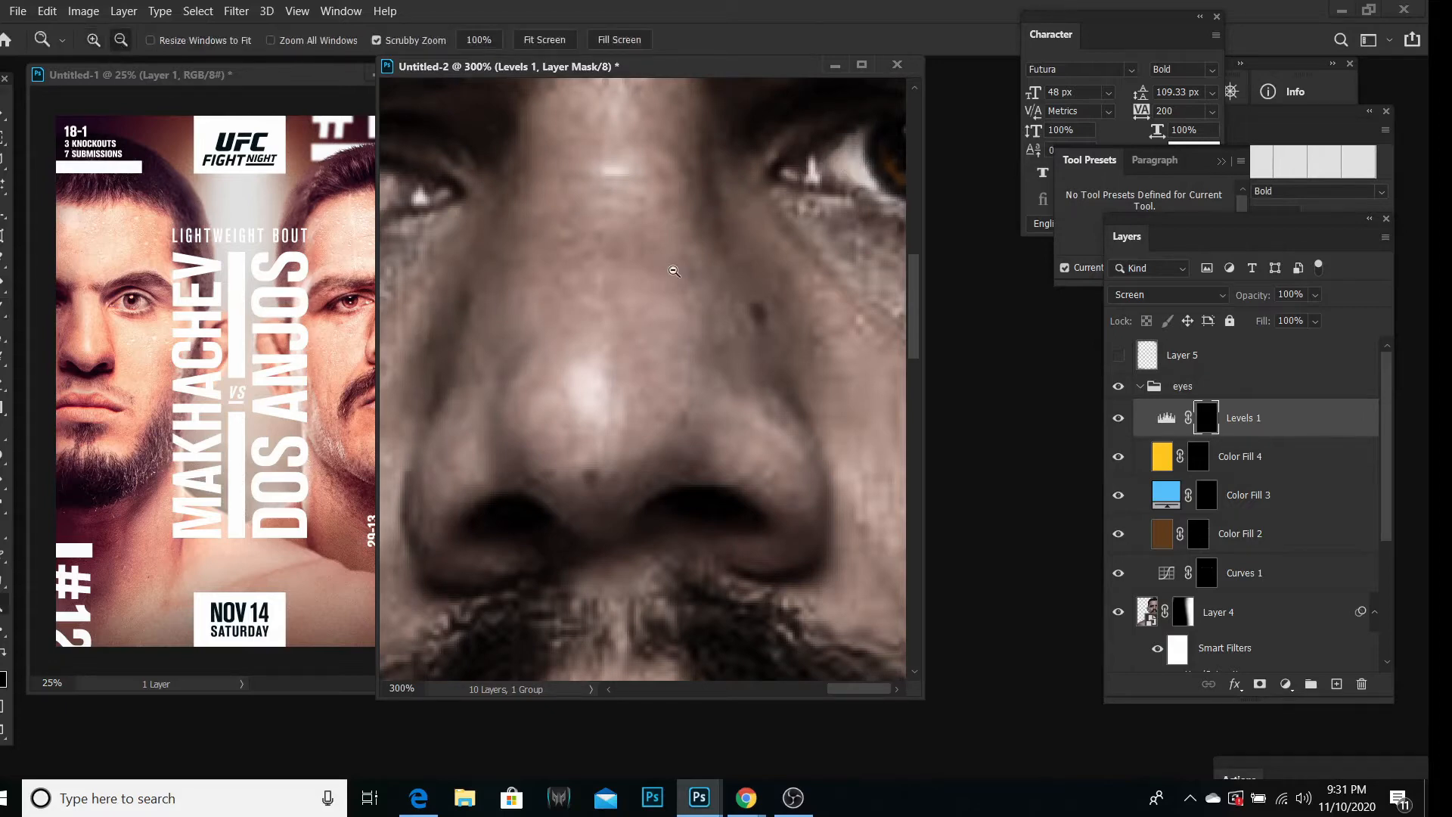
alt+click(709, 290)
alt+click(709, 291)
alt+click(710, 290)
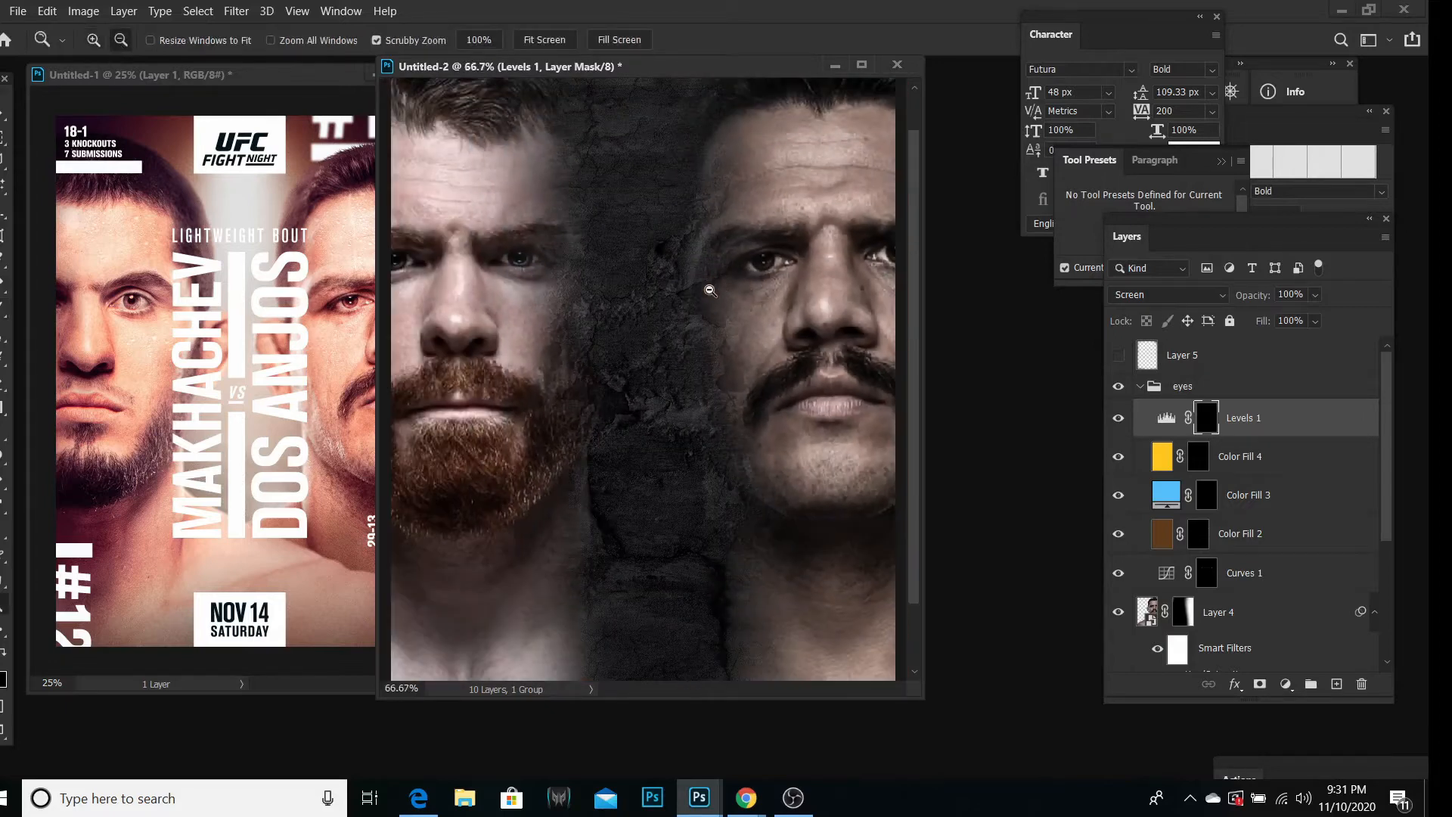
click(1141, 416)
double_click(1135, 420)
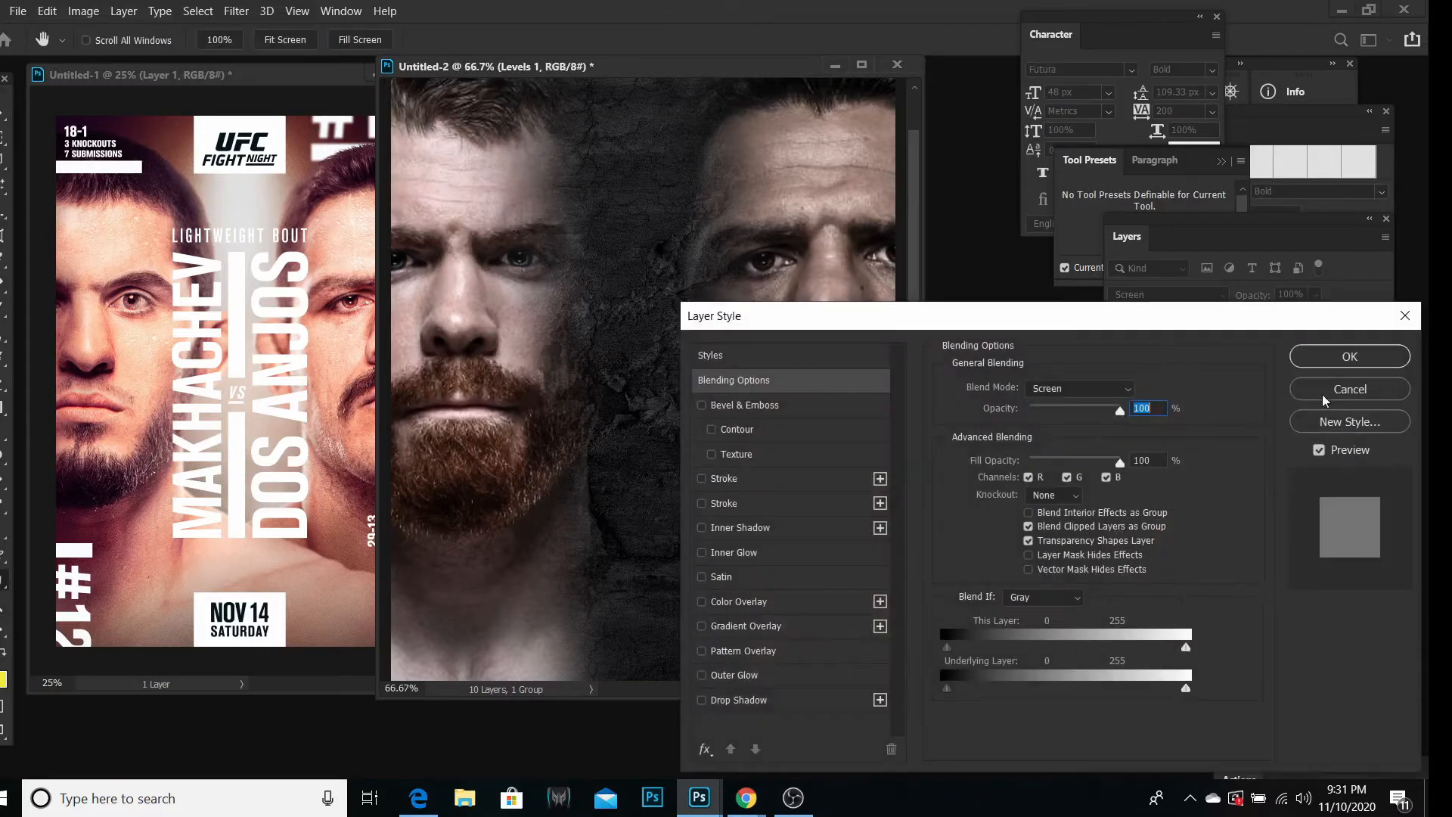
key(Escape)
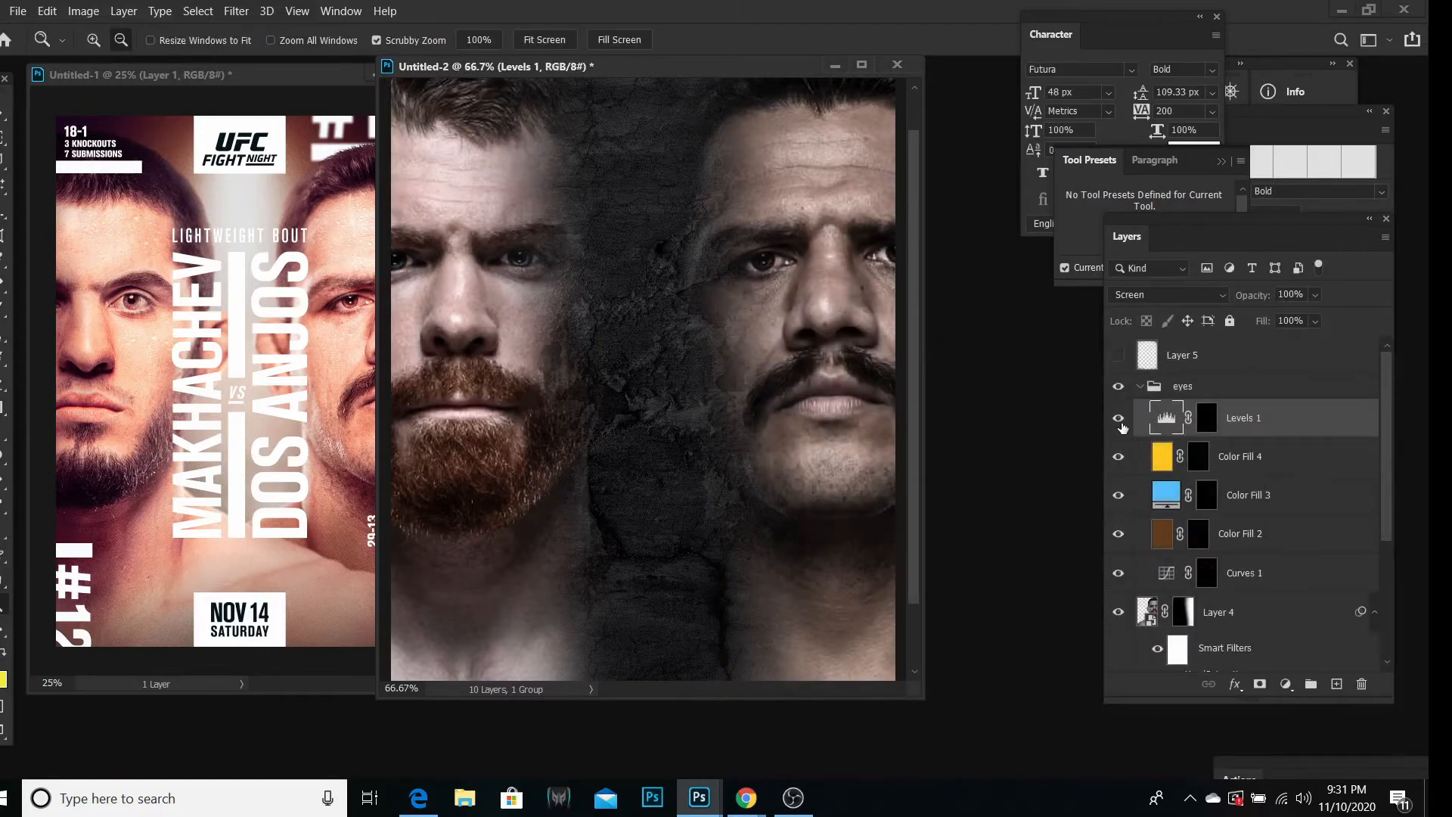
Step: Lower the Levels 1 layer's opacity to 50% and compare the fighters' eyes with the layer hidden and shown
click(1210, 421)
click(1291, 295)
text(50)
click(1283, 293)
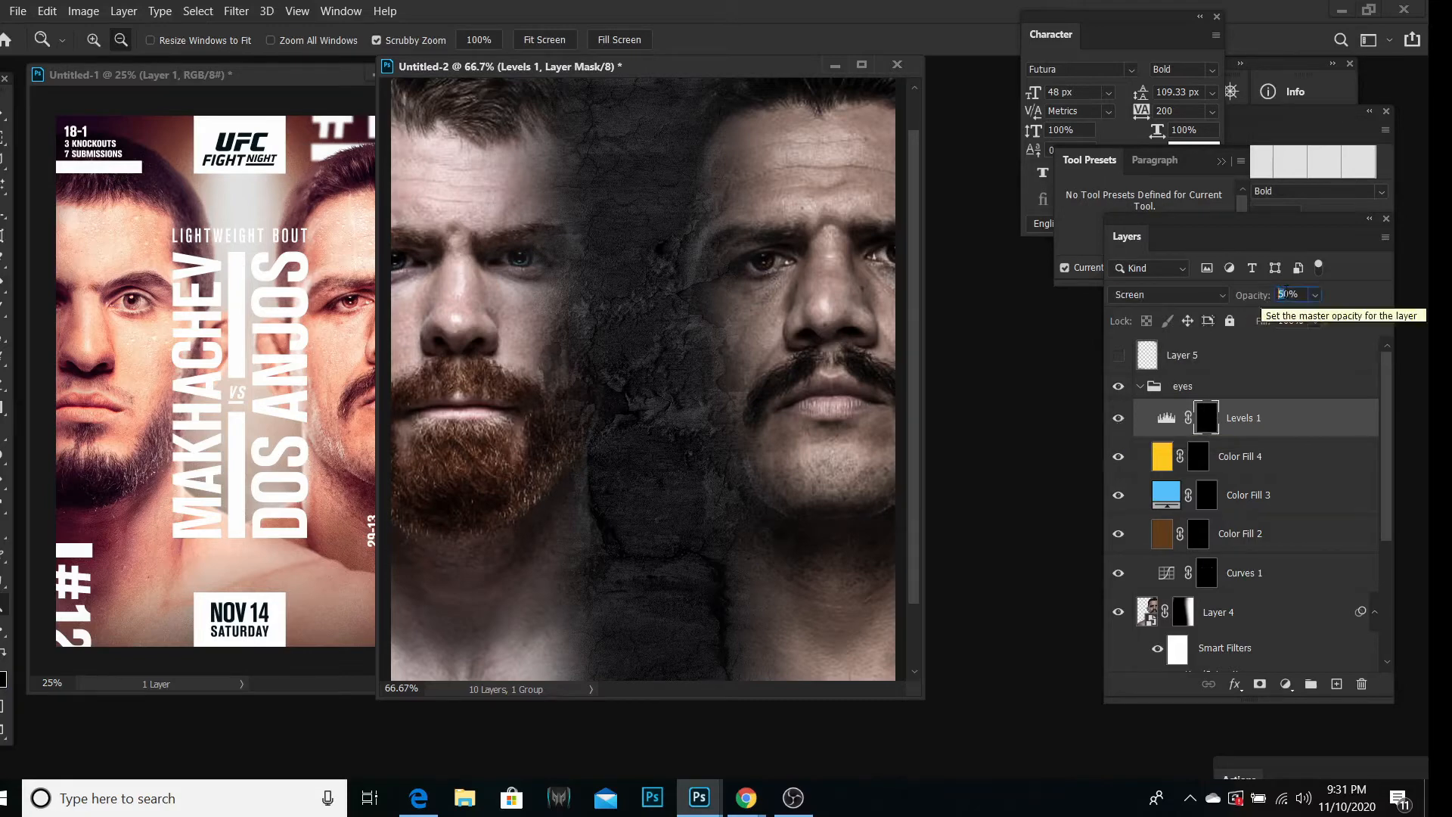
click(1118, 423)
click(1118, 423)
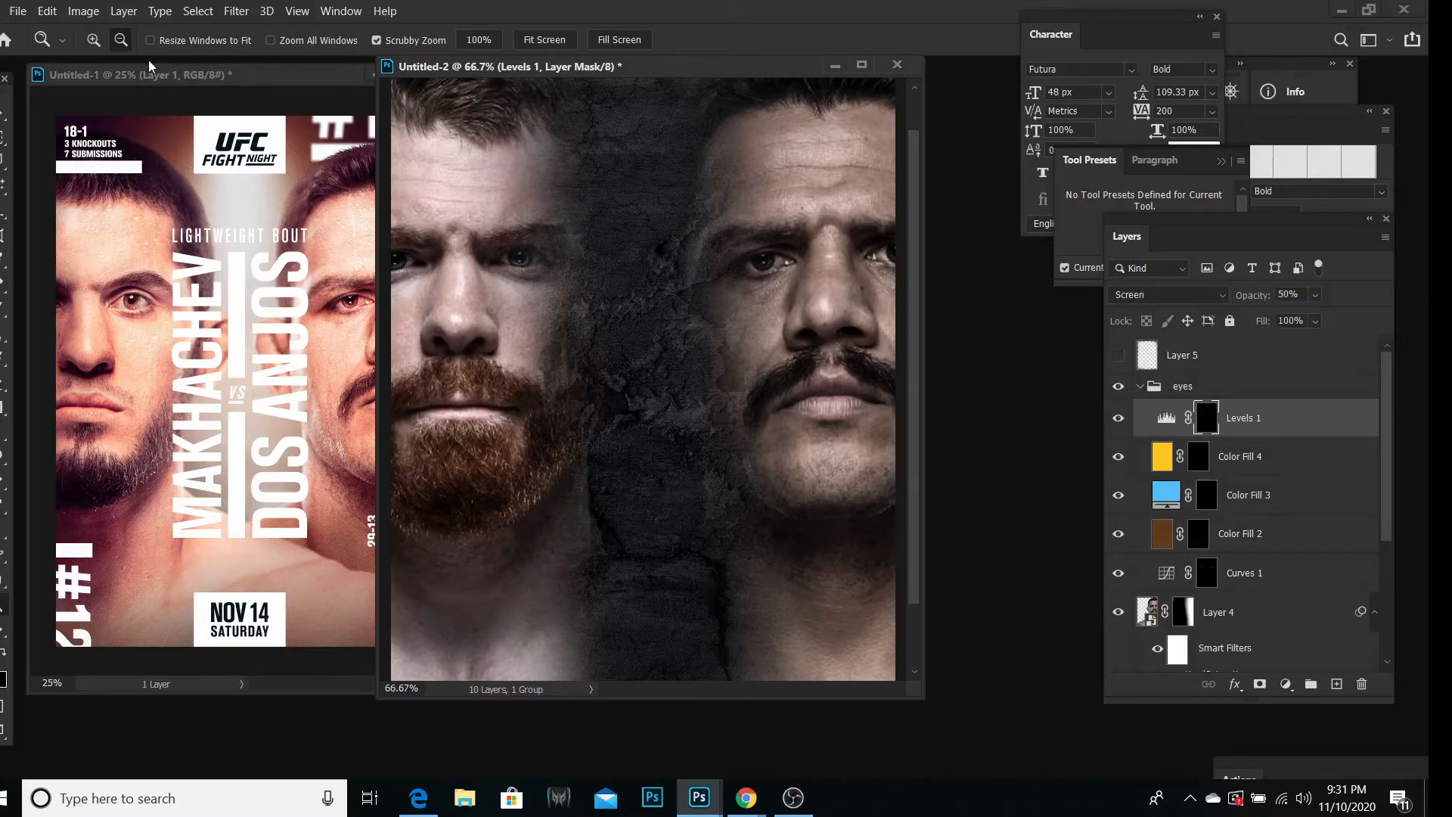
Step: Reduce the Levels 1 layer's opacity to 20%, judging the eye brightness at poster scale
click(681, 357)
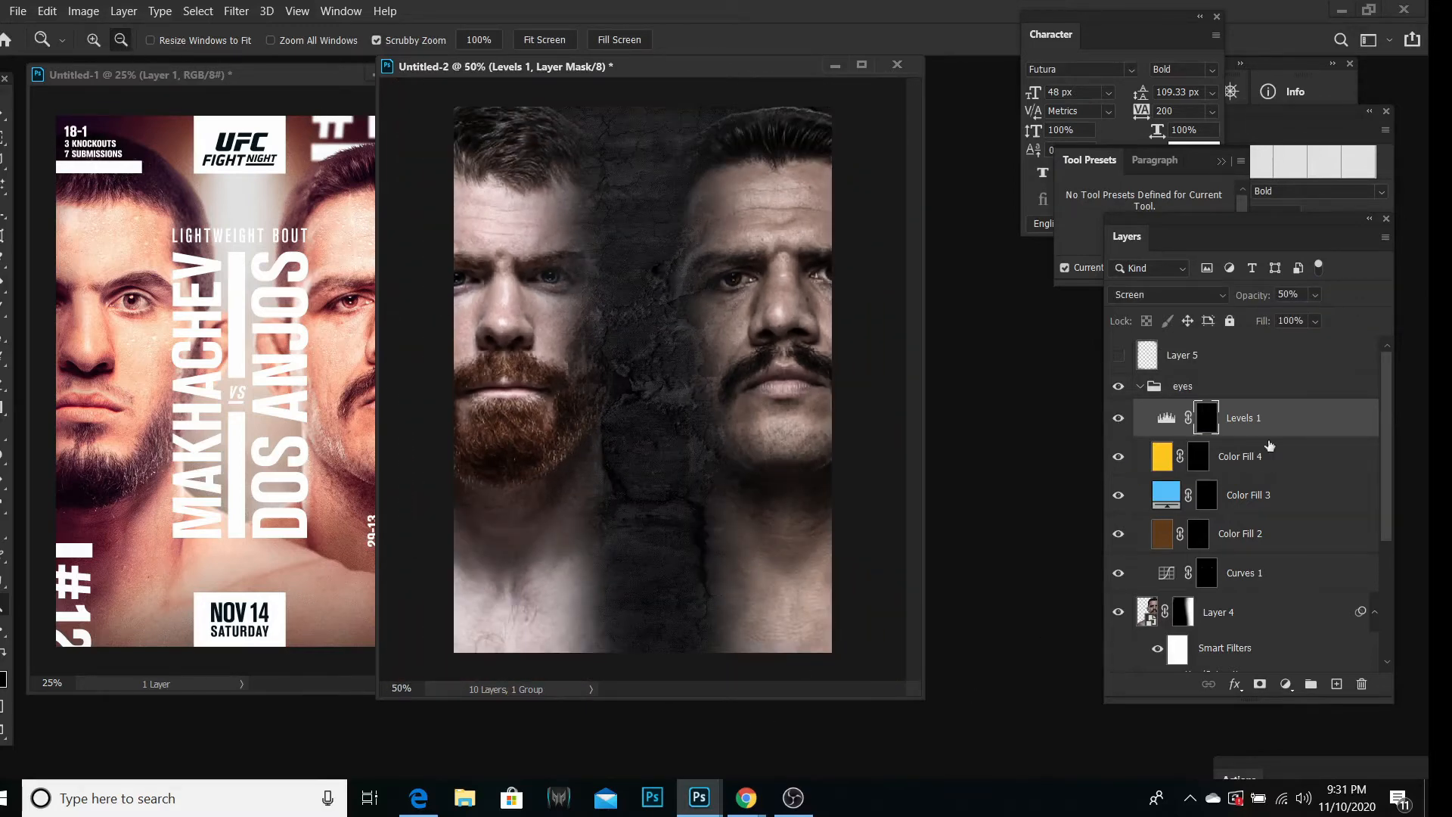
click(1288, 294)
text(20)
key(Return)
Step: Collapse the eyes group and narrow the Untitled-2 window to uncover the whole reference poster
click(1145, 386)
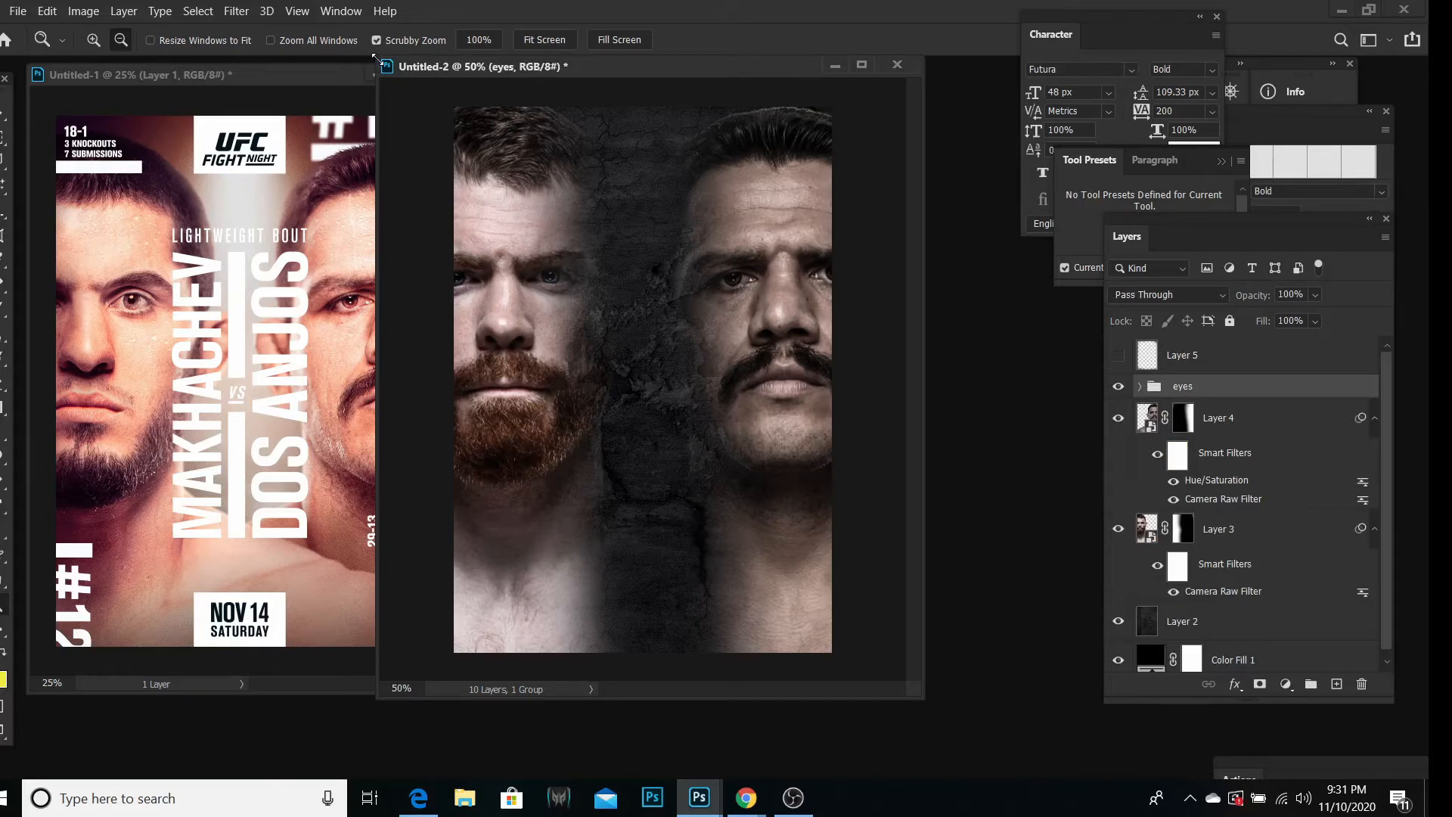
drag(374, 57, 498, 59)
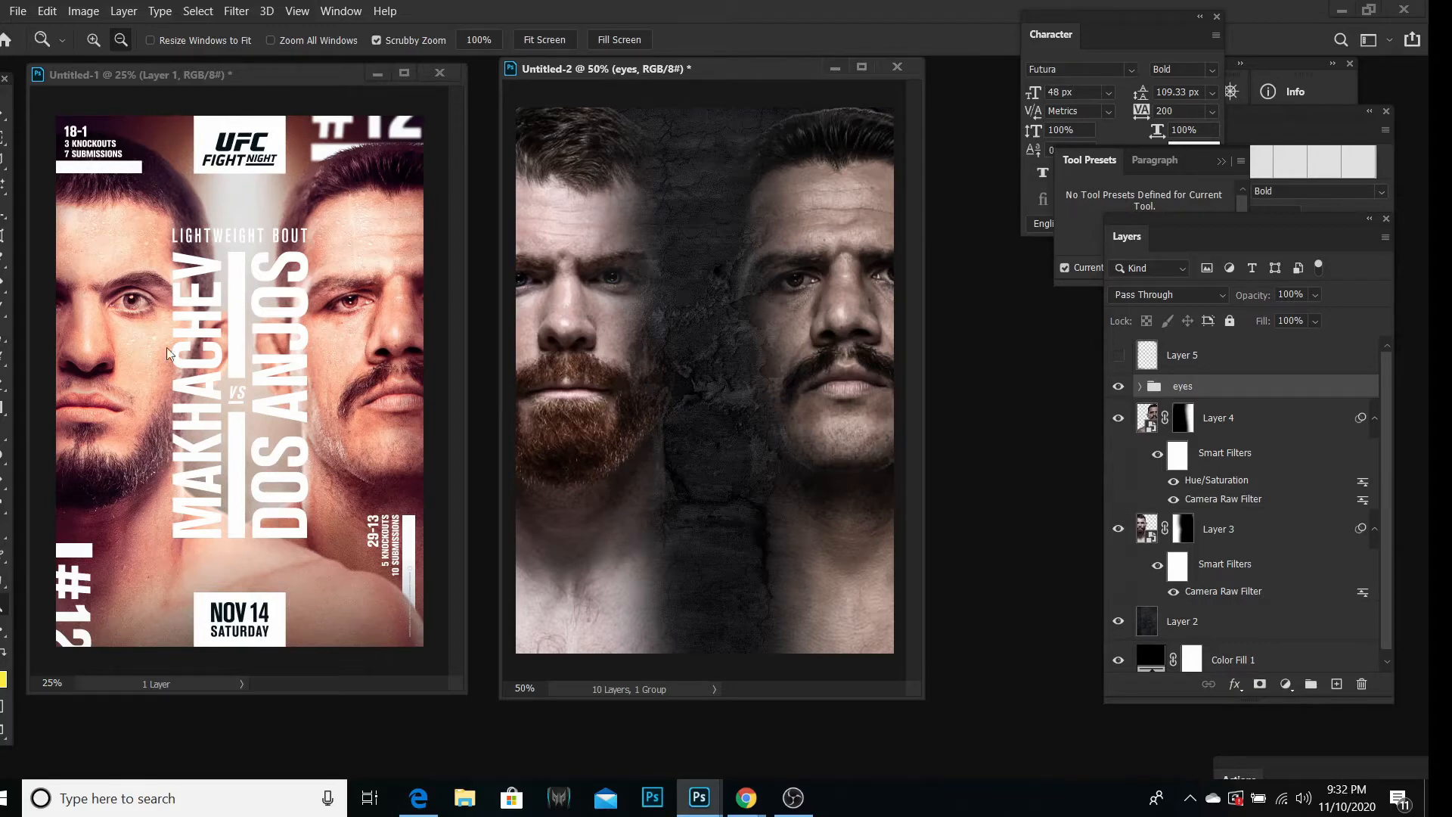
Step: Put the reference poster's central strip, as wide as the UFC logo box, on its own layer
click(3, 143)
click(198, 111)
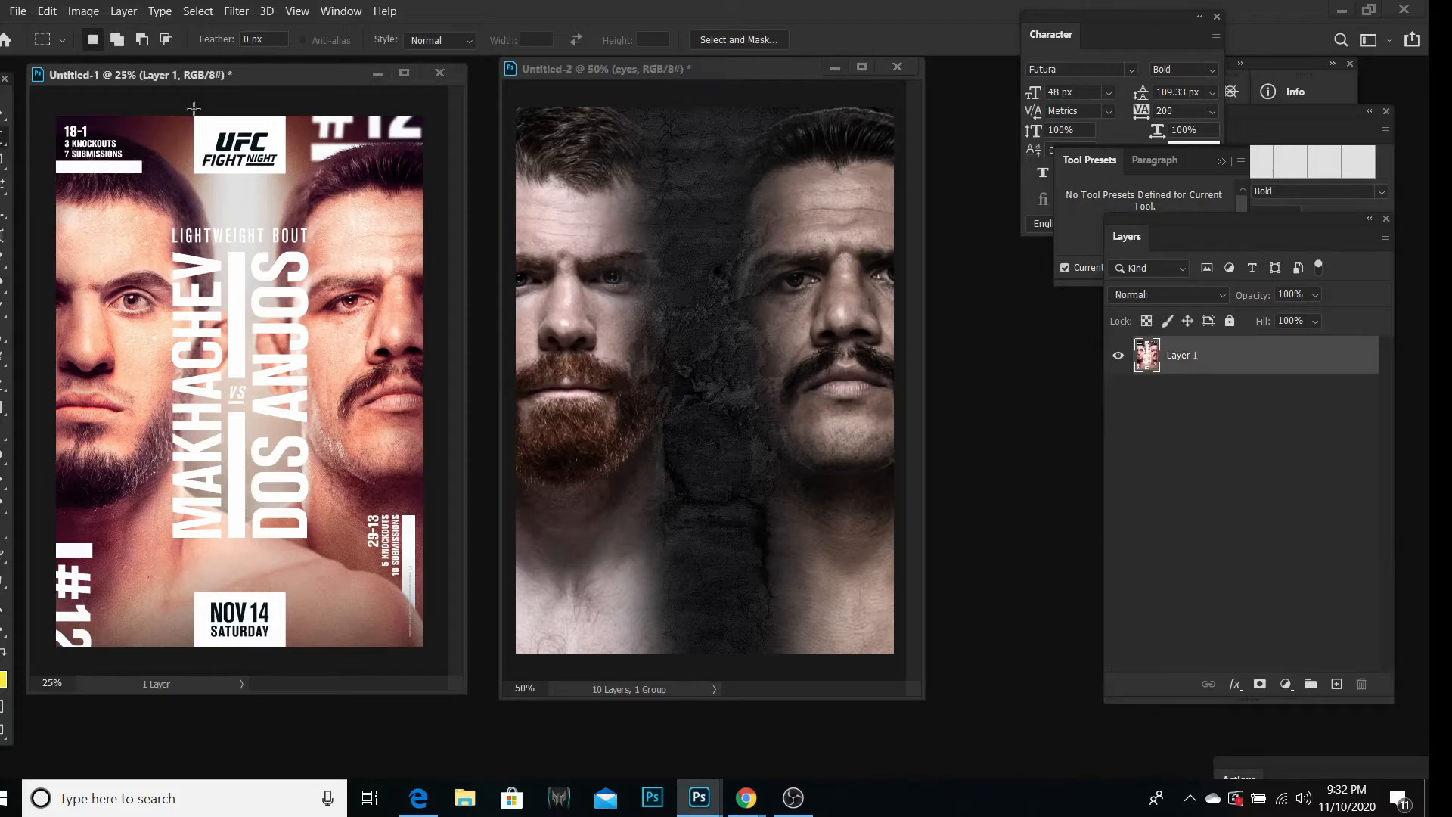
drag(194, 114, 286, 646)
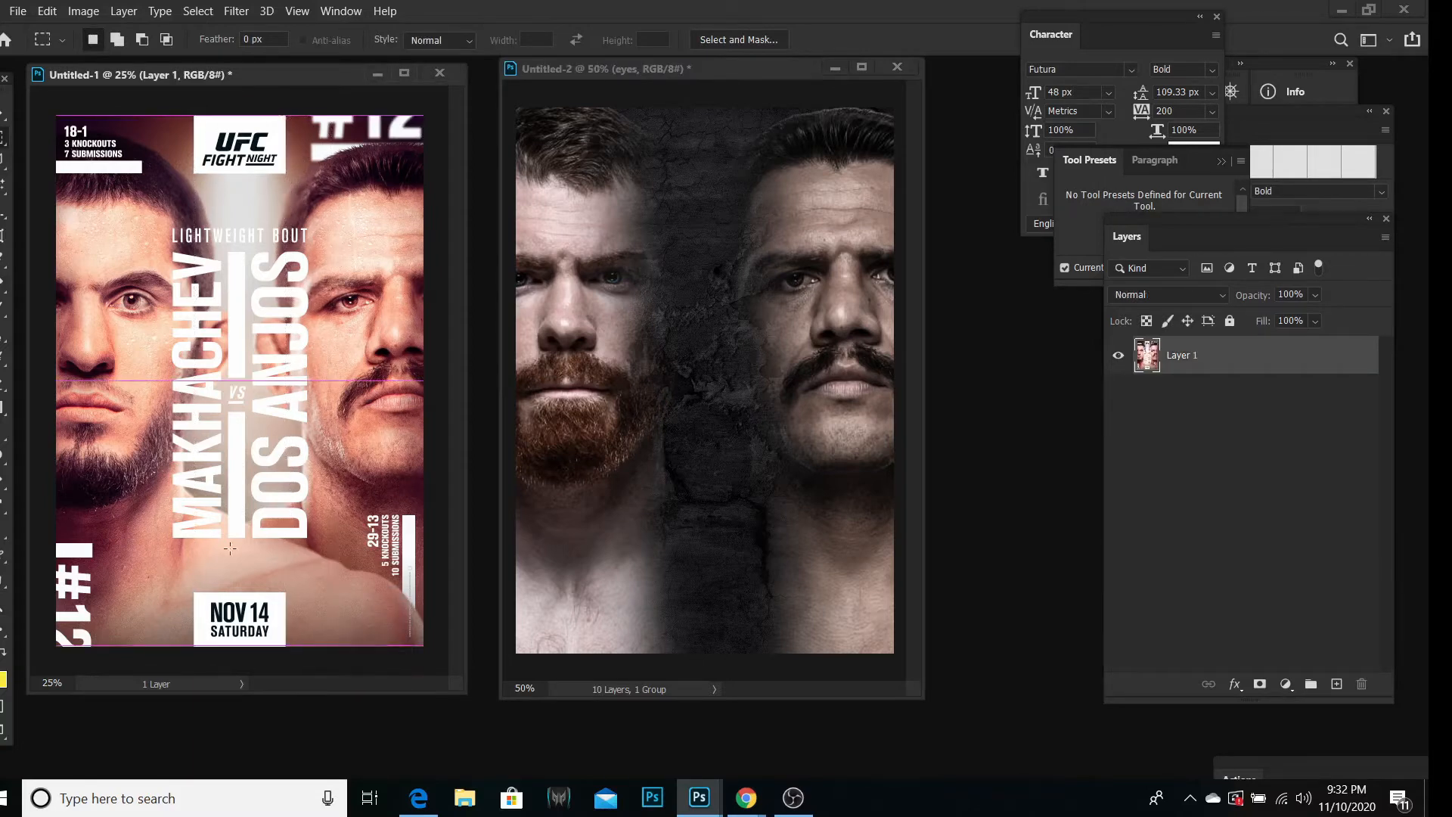
right_click(274, 259)
click(161, 426)
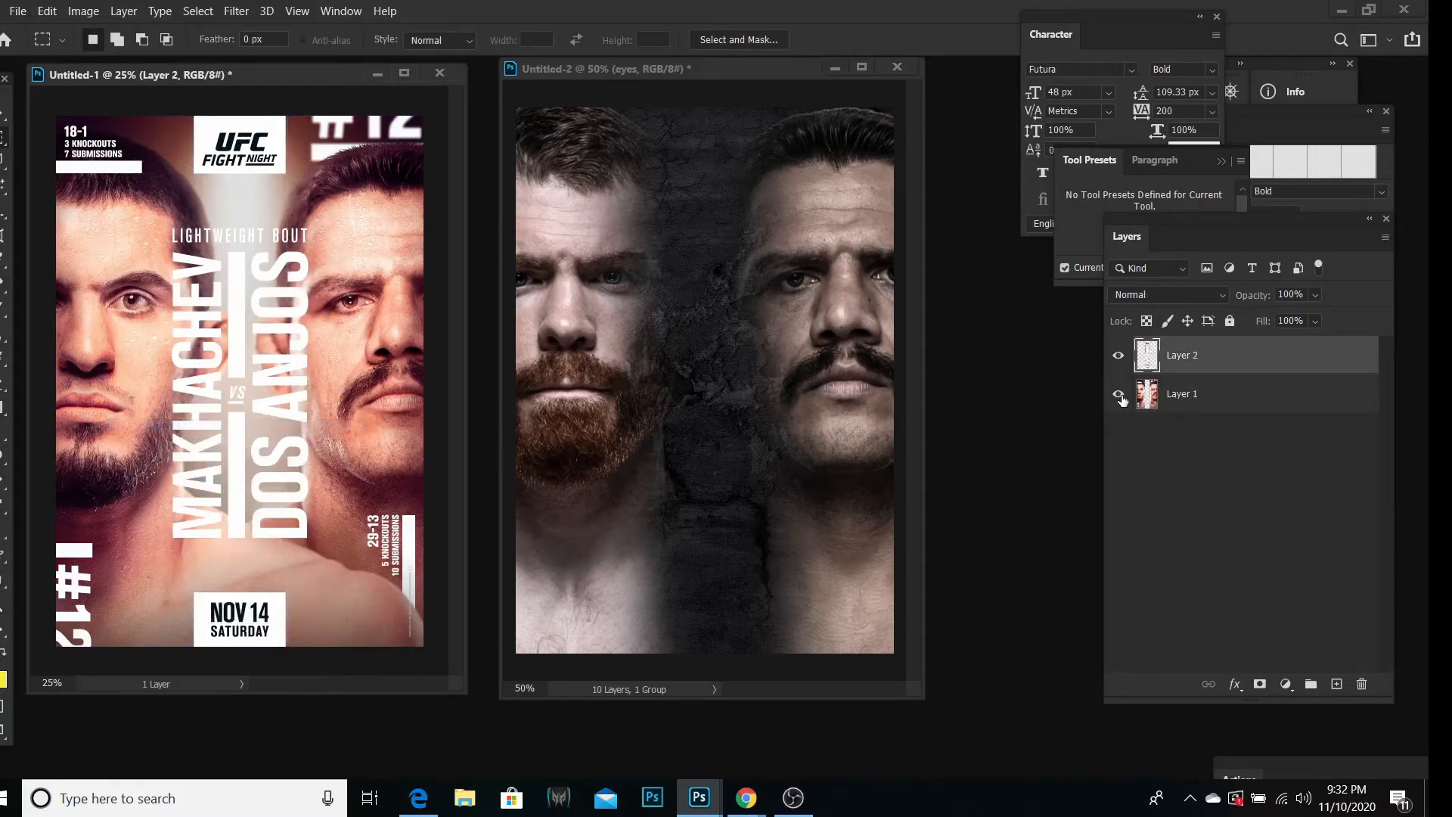
Step: Hide Layer 1 and clear the middle of the copied strip, keeping only the UFC logo and date boxes
click(1118, 394)
drag(167, 178, 348, 590)
key(Delete)
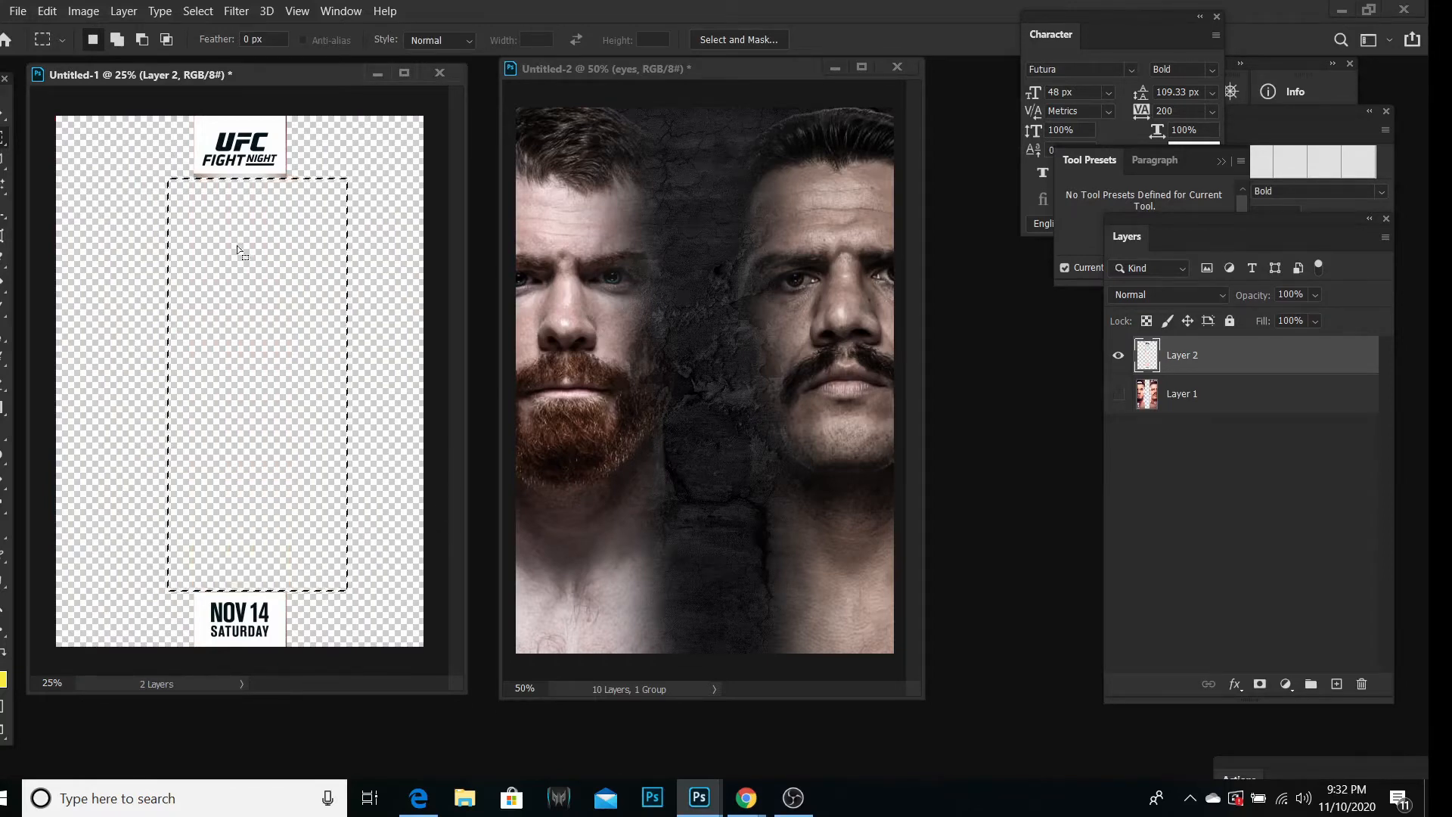
right_click(231, 242)
click(265, 252)
Step: Undo the clearing and the strip copy to restore the reference poster as a single layer
key(ctrl+z)
key(ctrl+z)
key(ctrl+z)
key(ctrl+z)
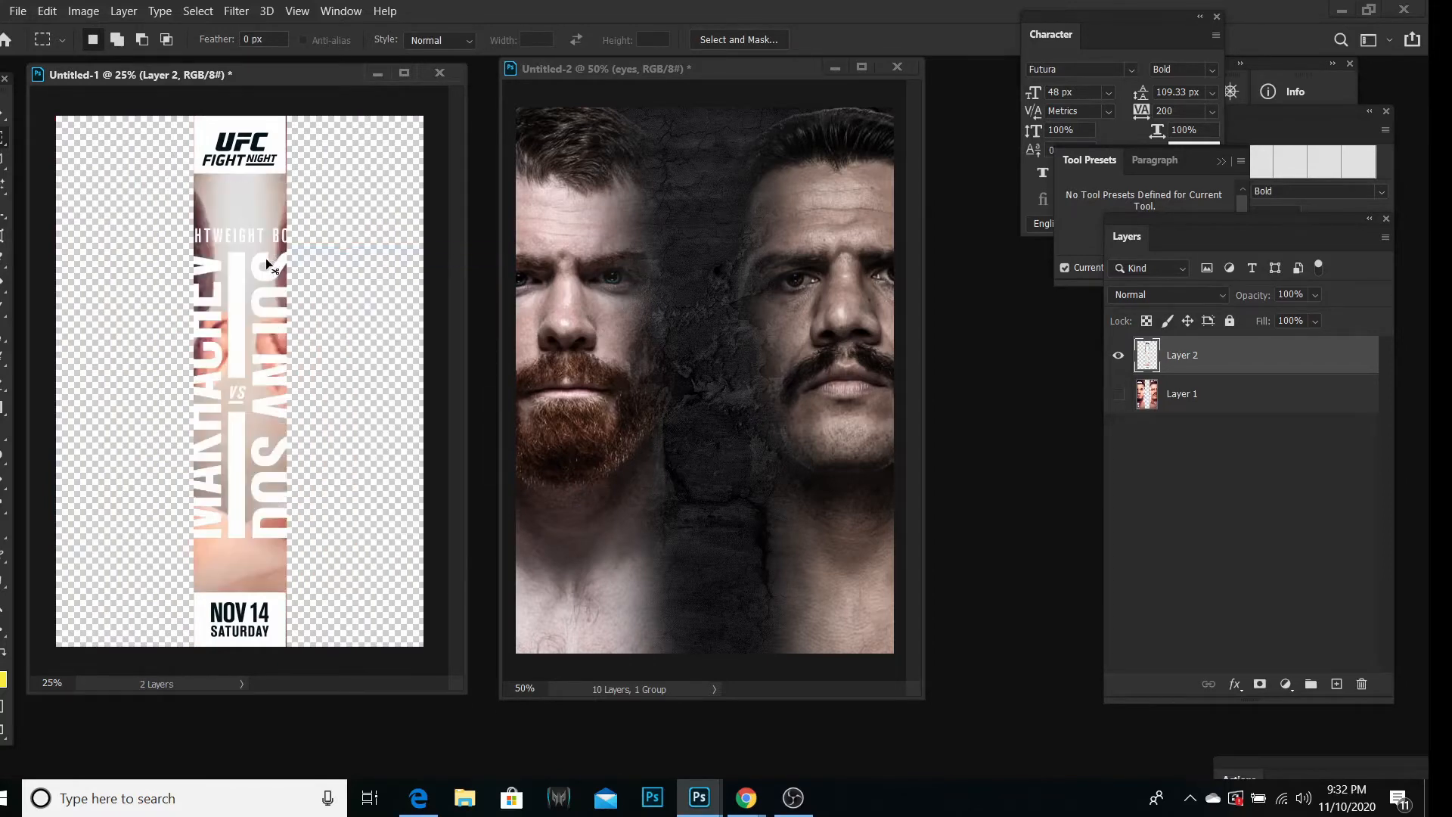
click(1117, 356)
key(ctrl+z)
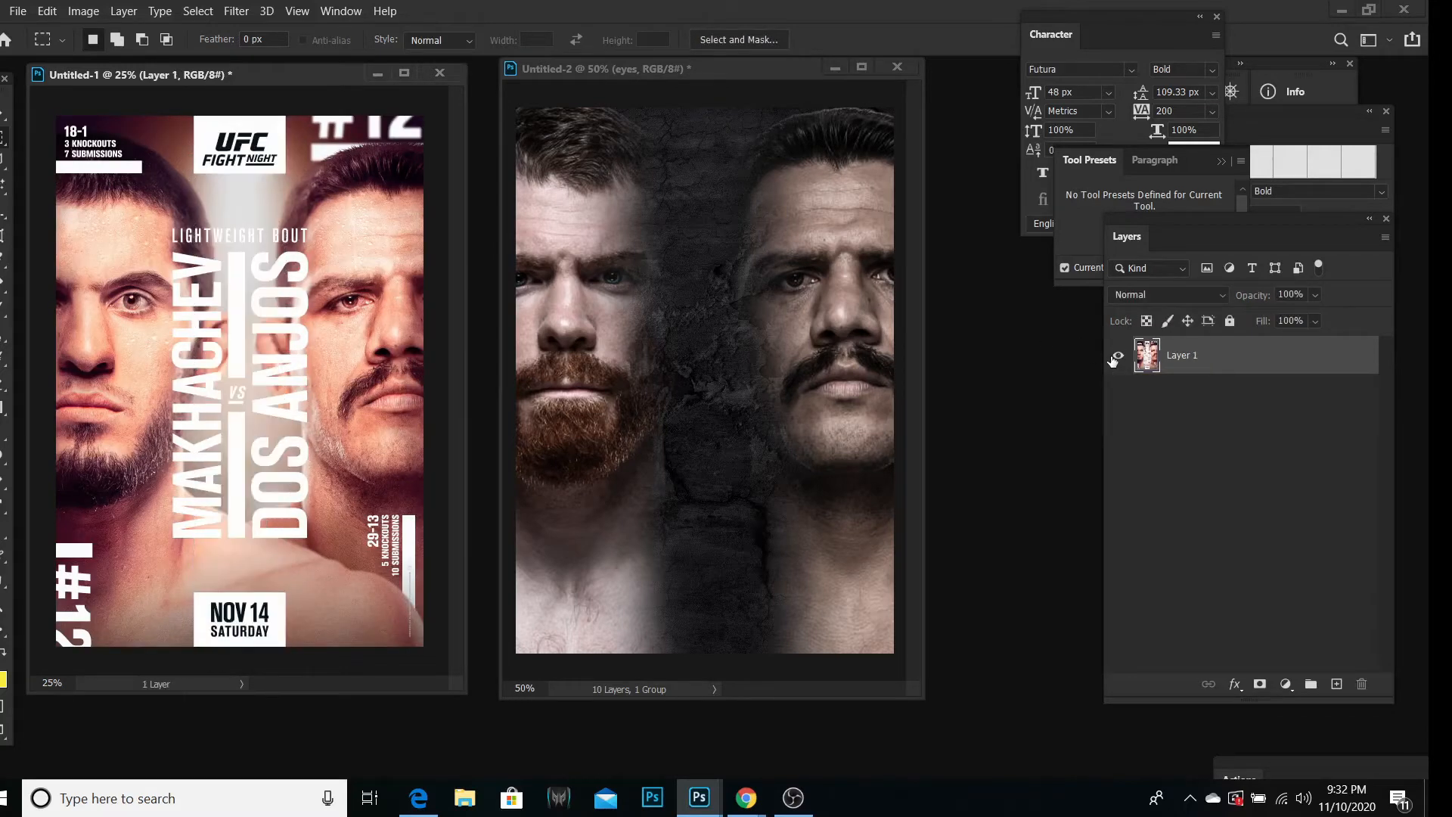
click(4, 560)
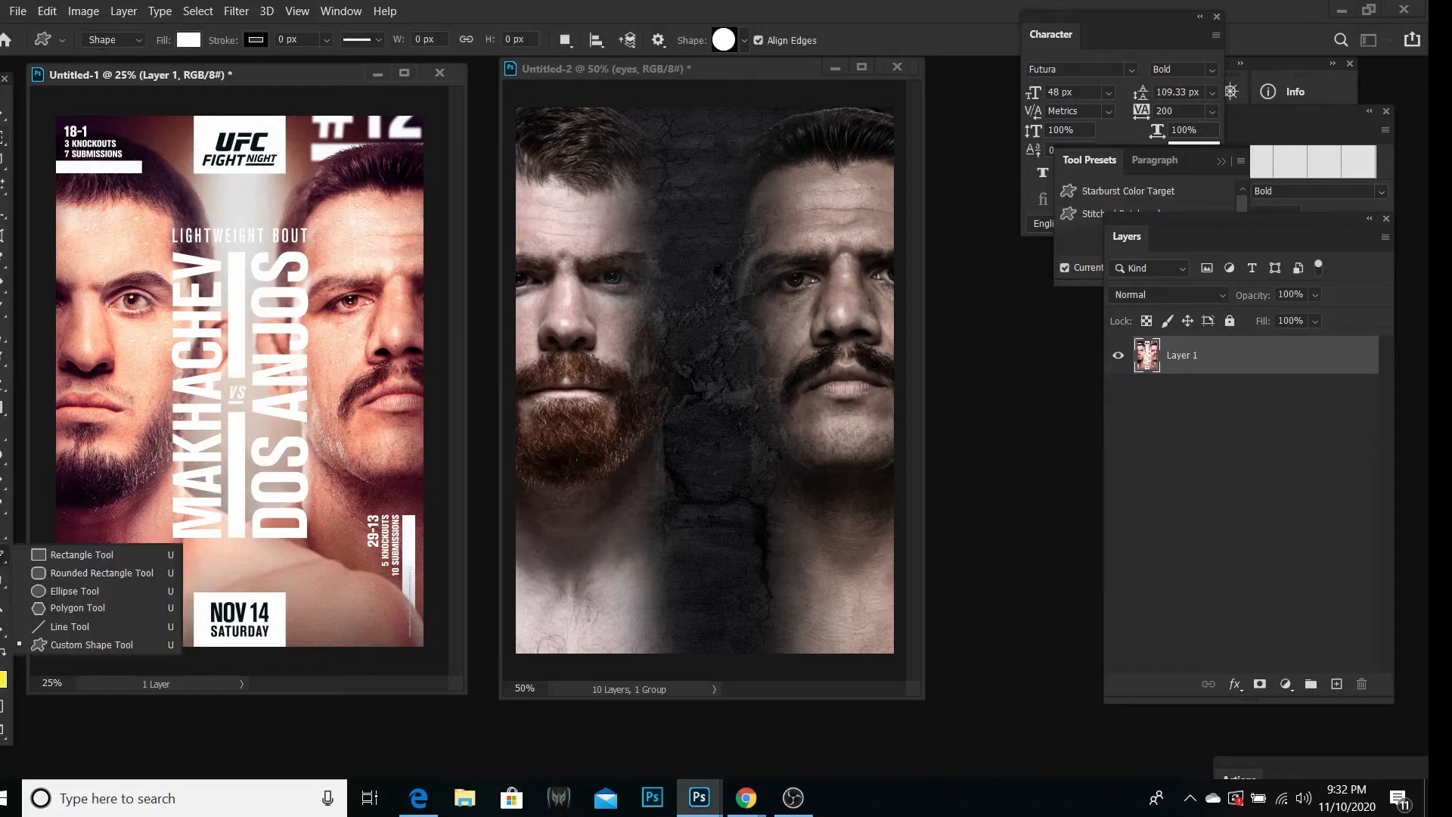
click(82, 554)
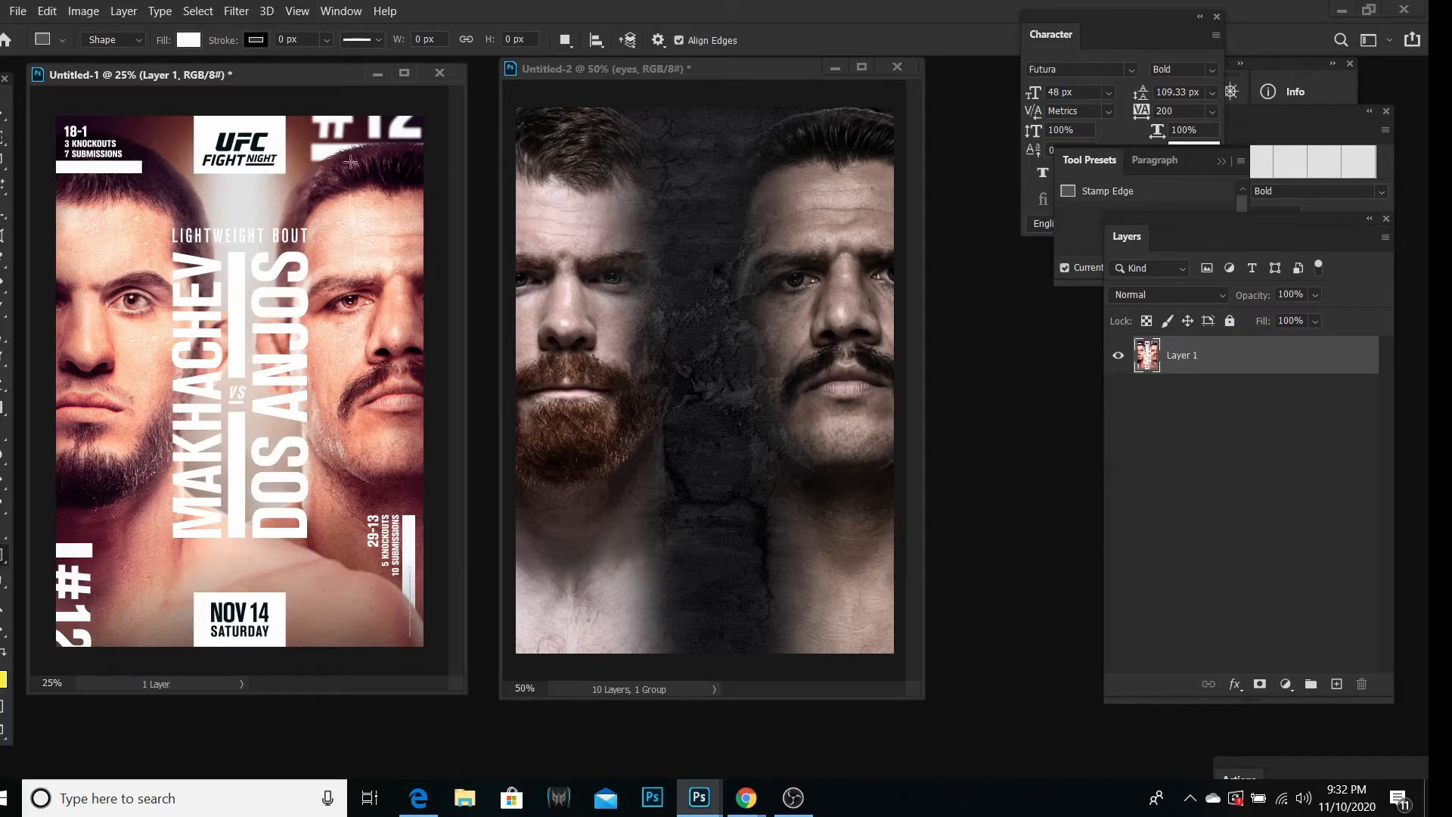
click(3, 114)
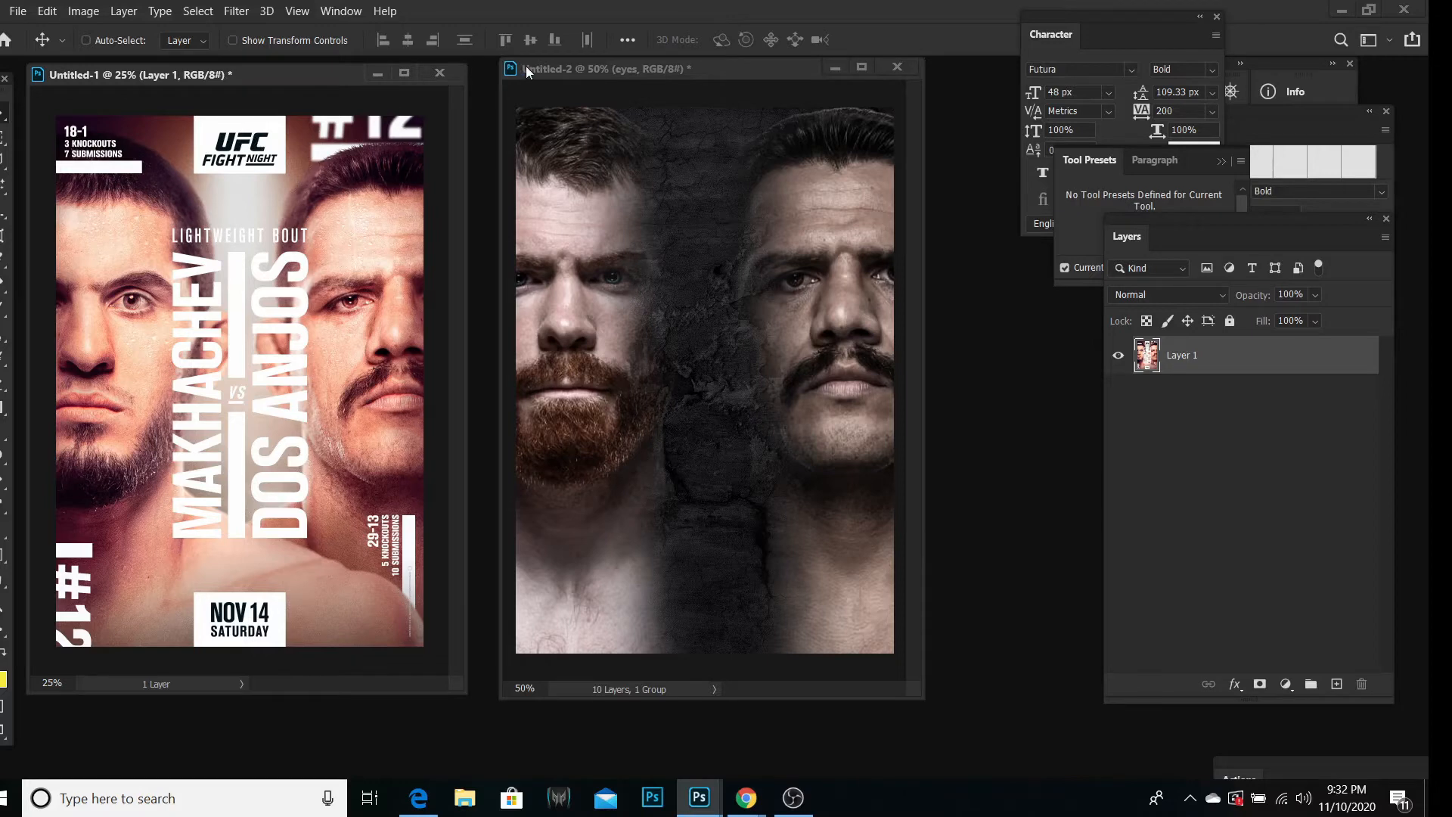
Step: Fade the light rim on the wall side of the mustached fighter's hair on Layer 4's mask with a 20 px Soft Round brush
drag(527, 69, 515, 90)
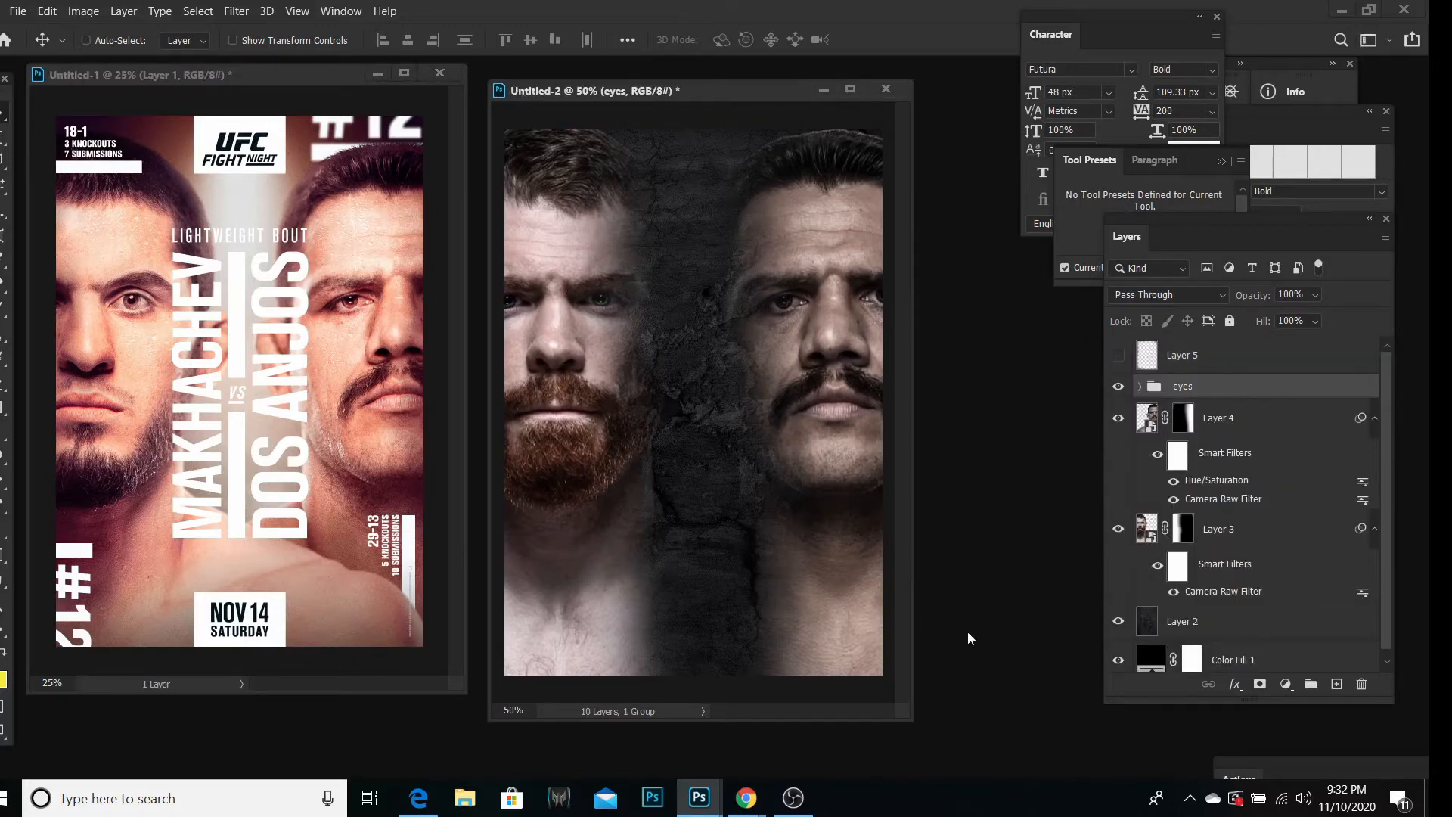
drag(897, 707, 900, 711)
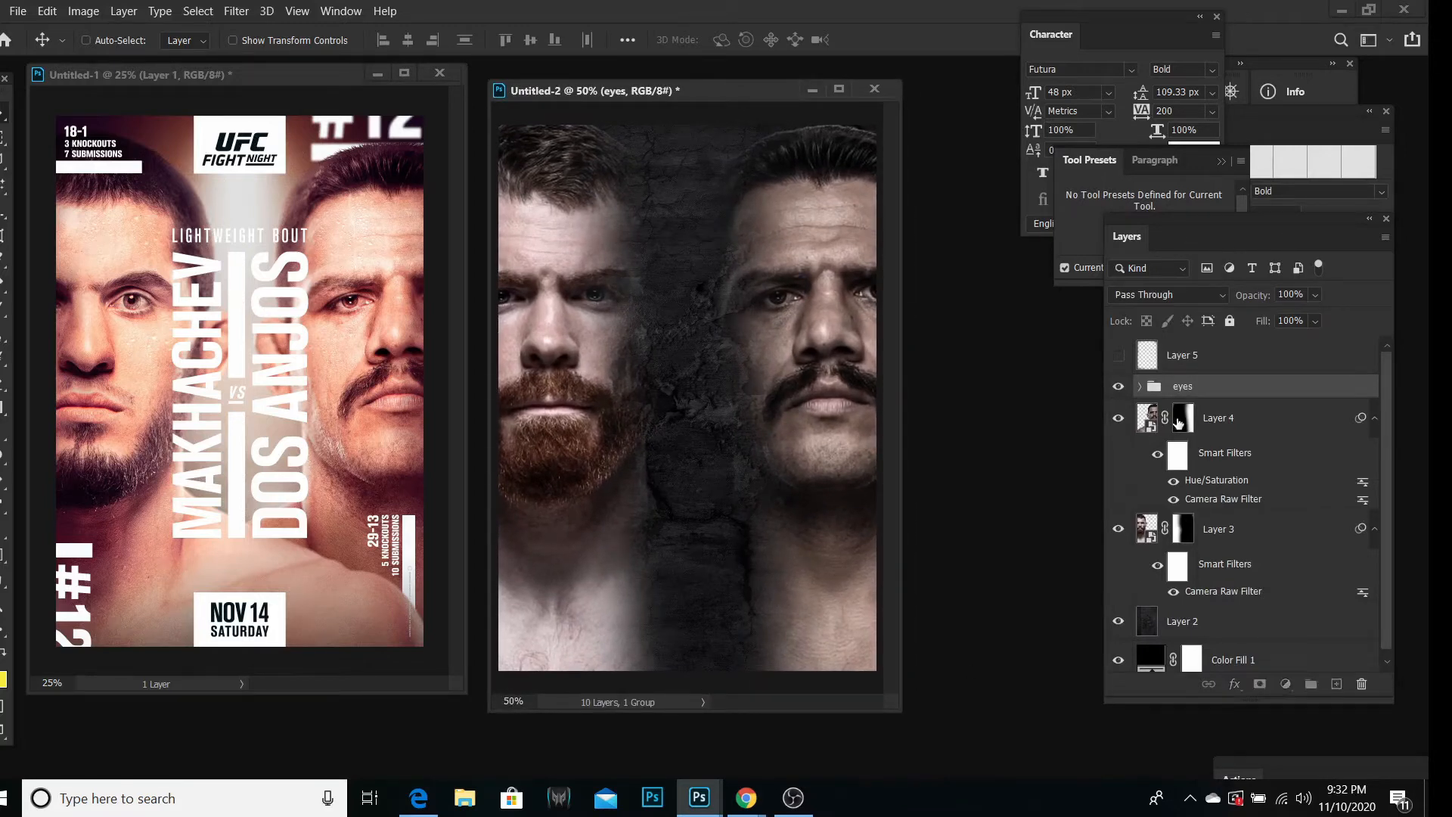
click(1177, 425)
click(3, 611)
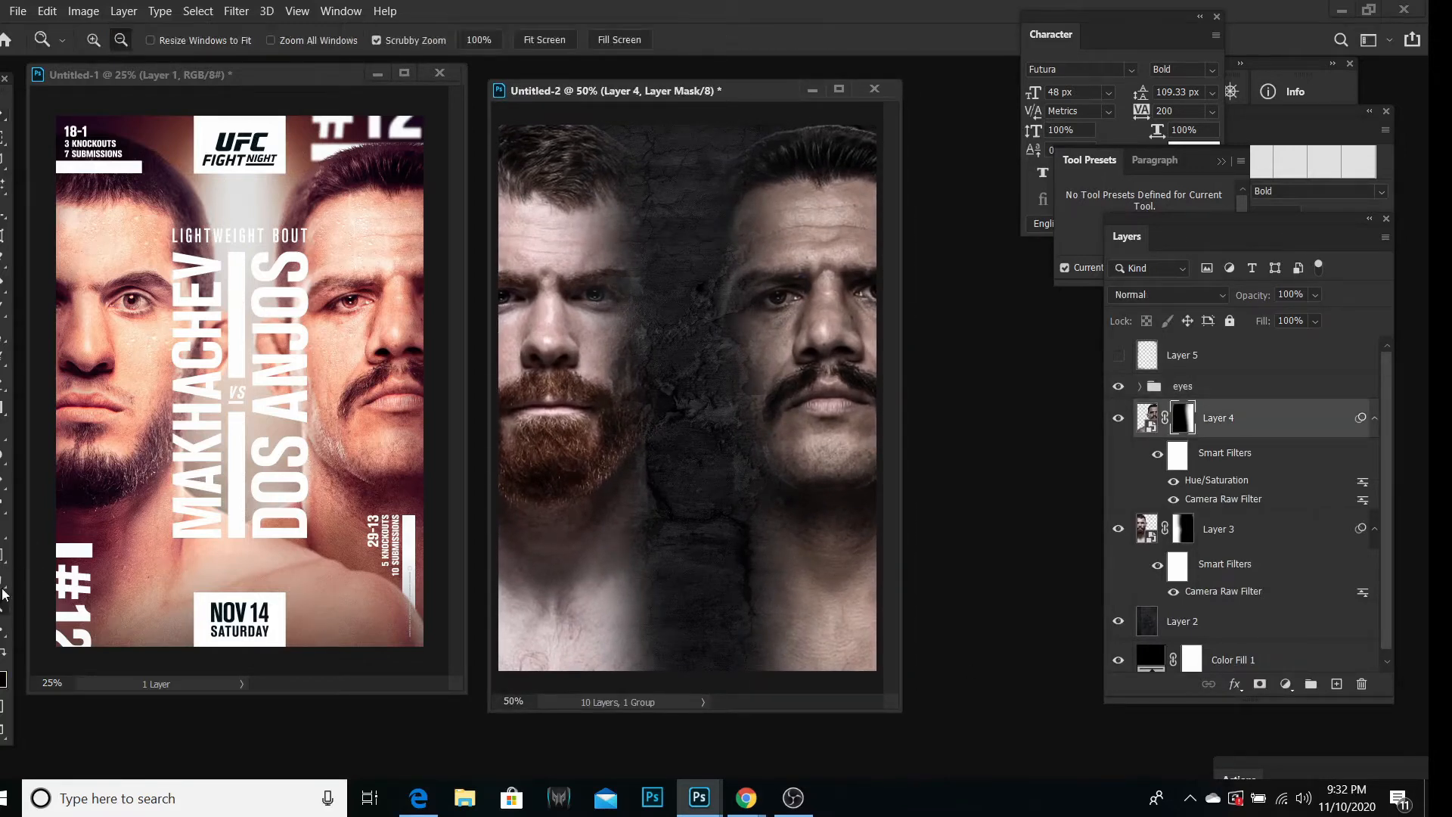
drag(726, 109, 806, 118)
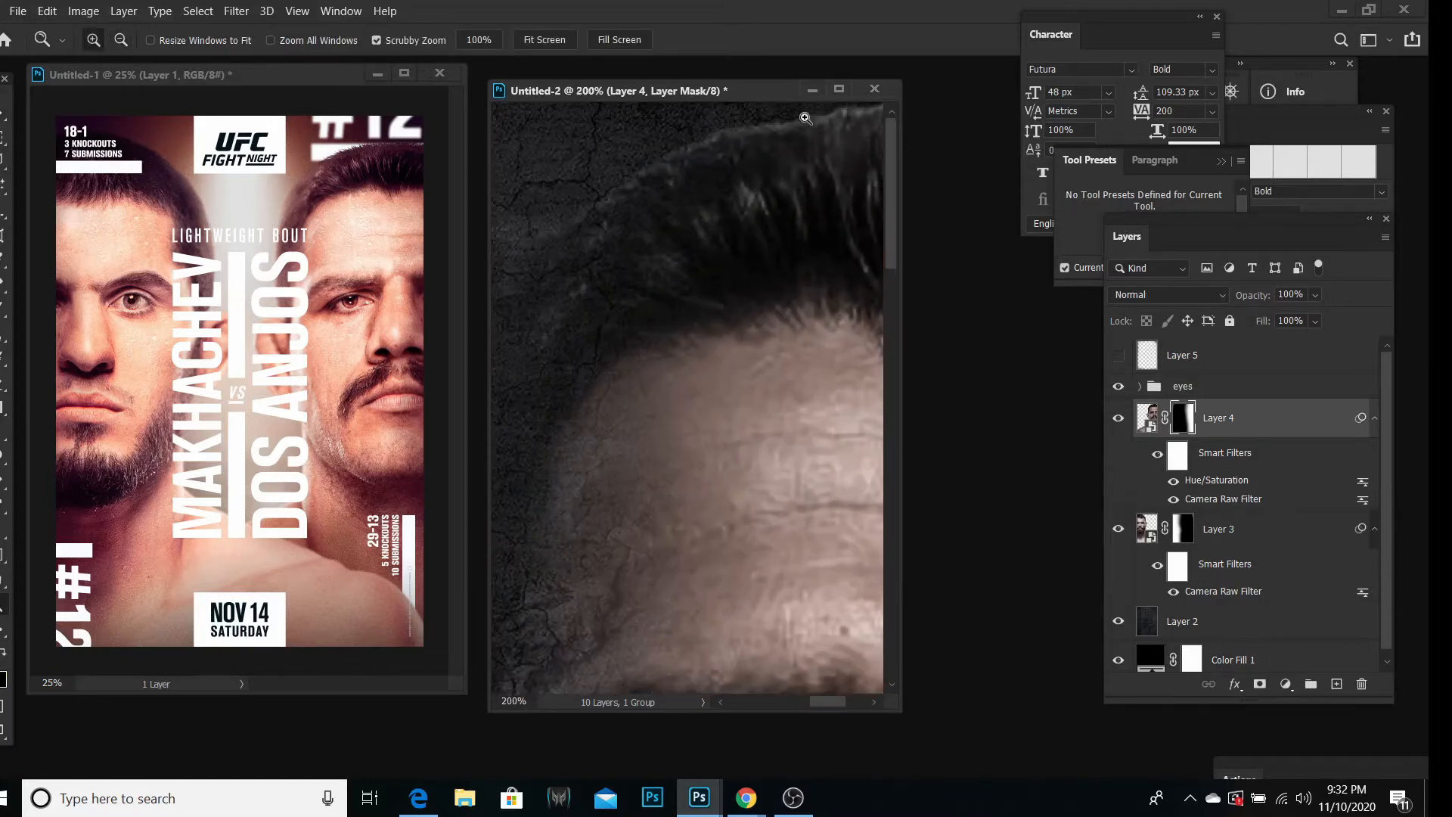
key(b)
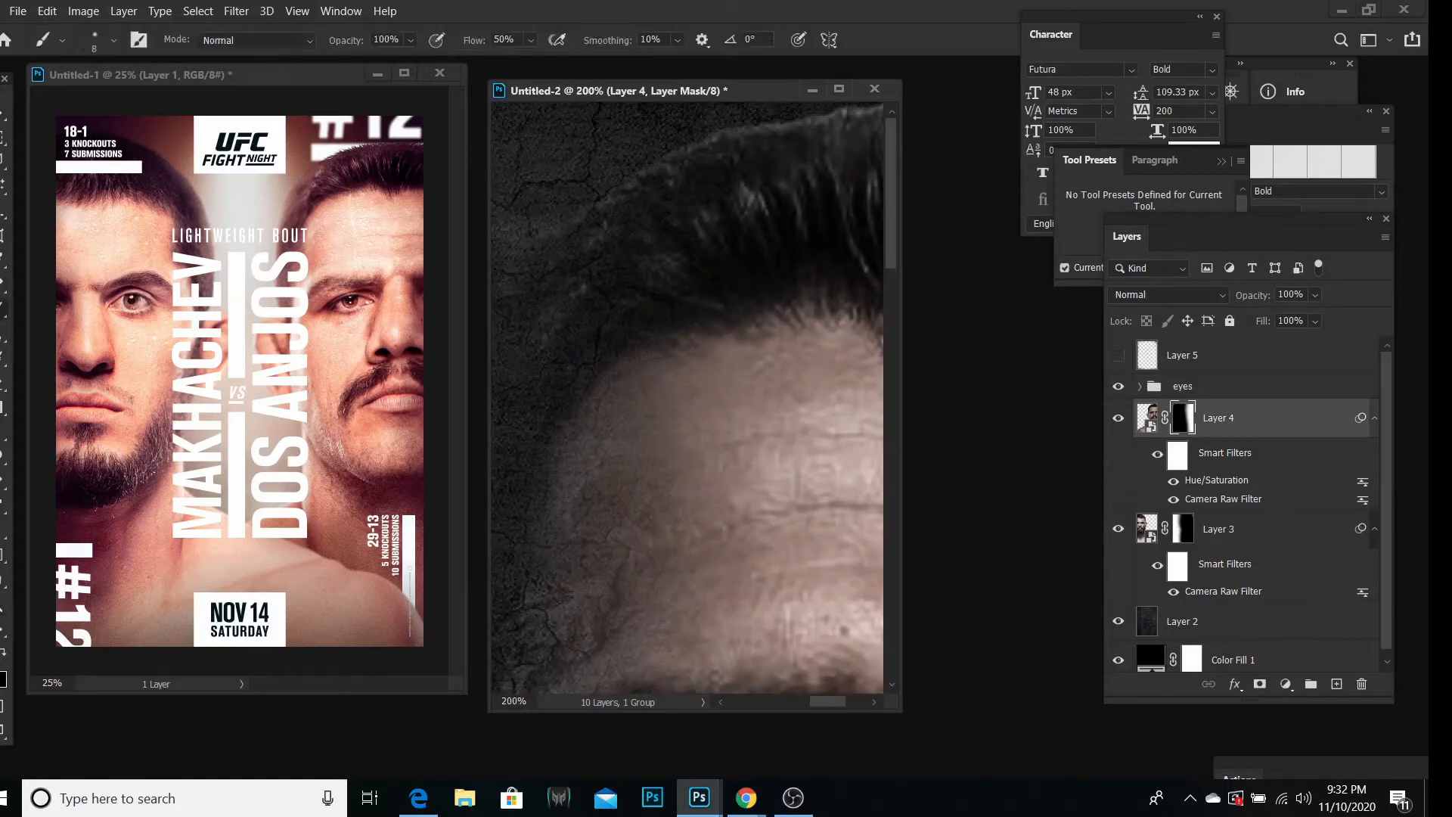
click(1, 654)
click(112, 40)
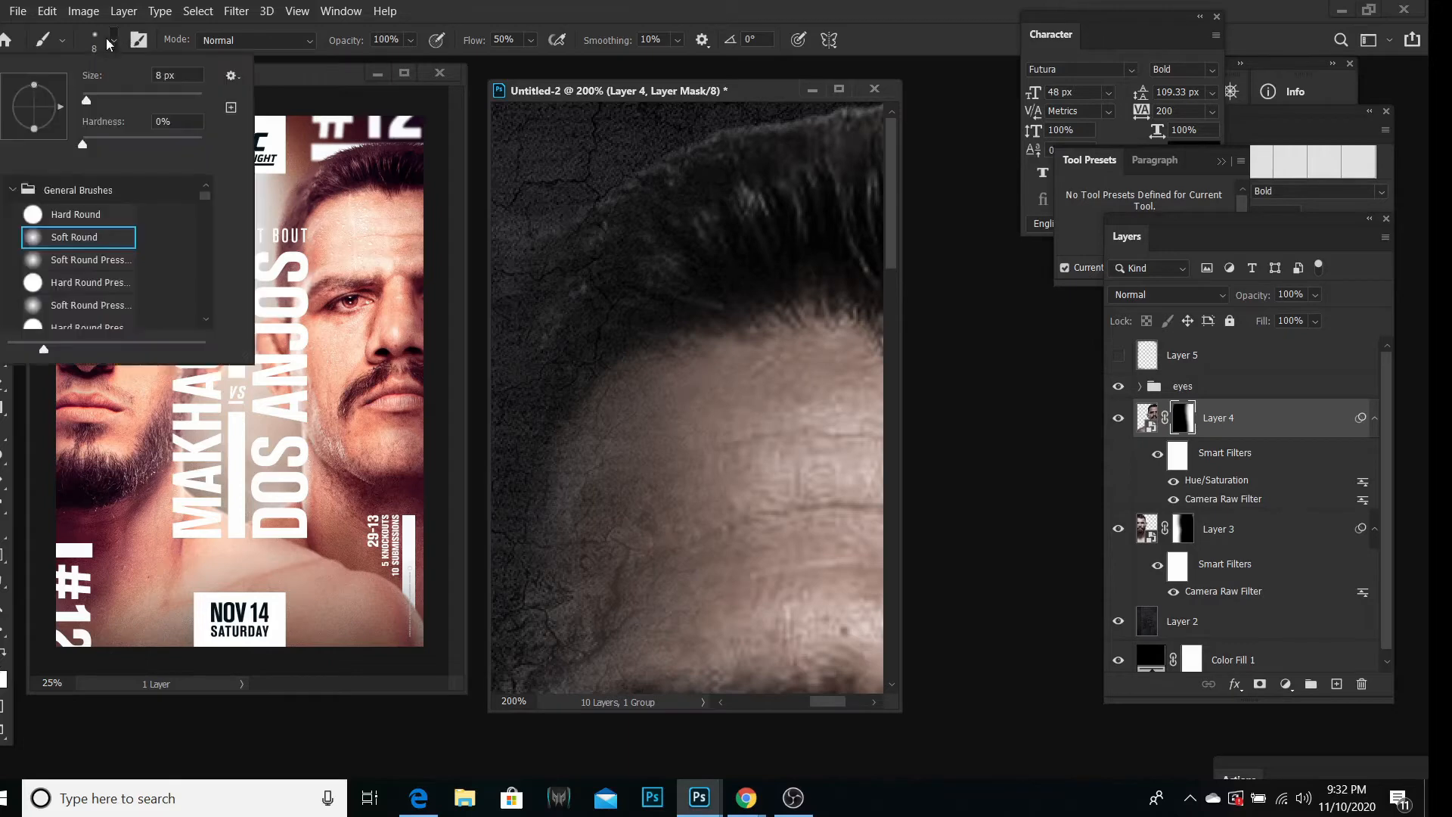
text(20)
click(700, 132)
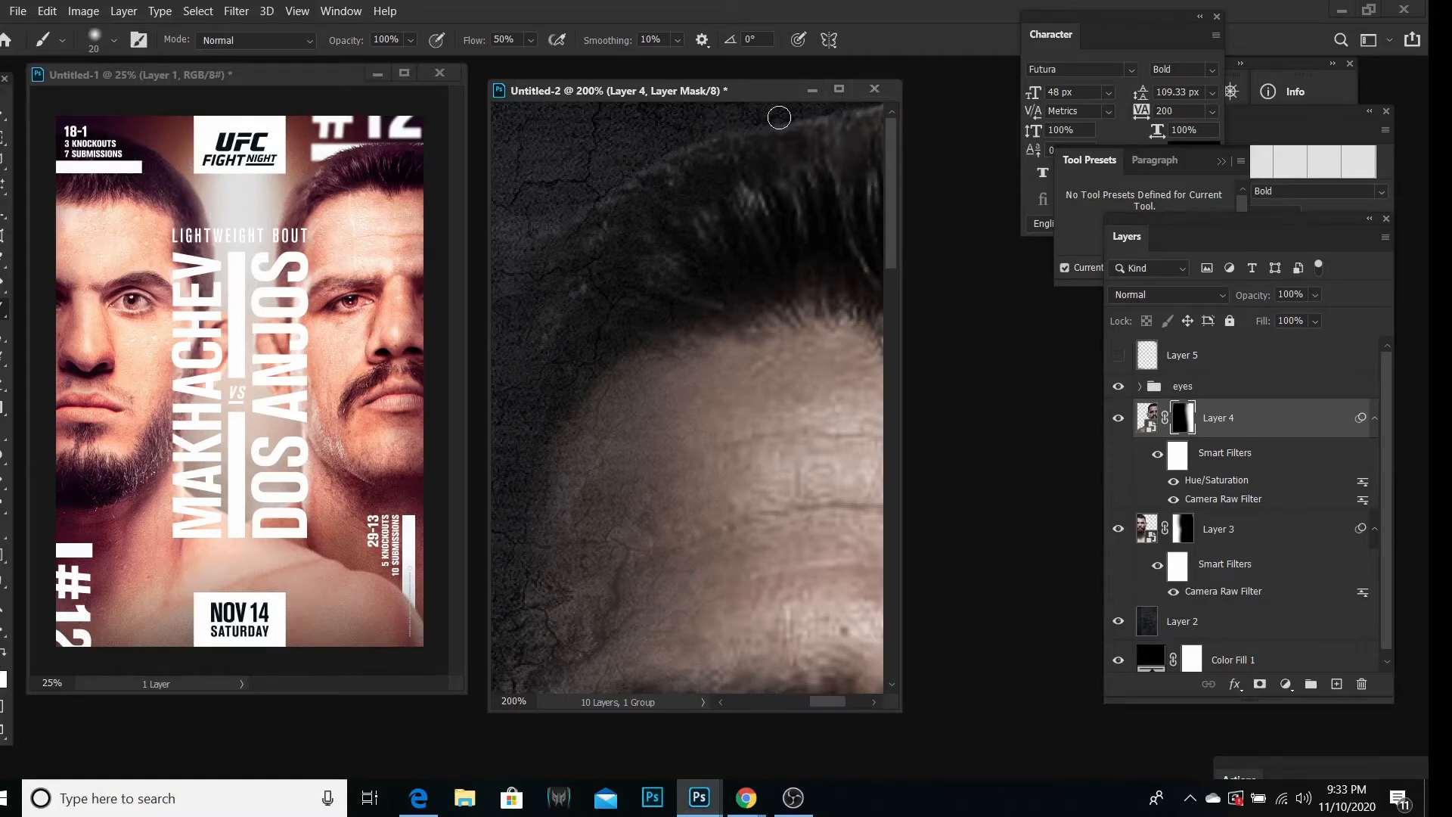
Step: Continue fading the mustached fighter's hair edge across the top of his head on Layer 4's mask and review the whole poster
drag(820, 705, 840, 700)
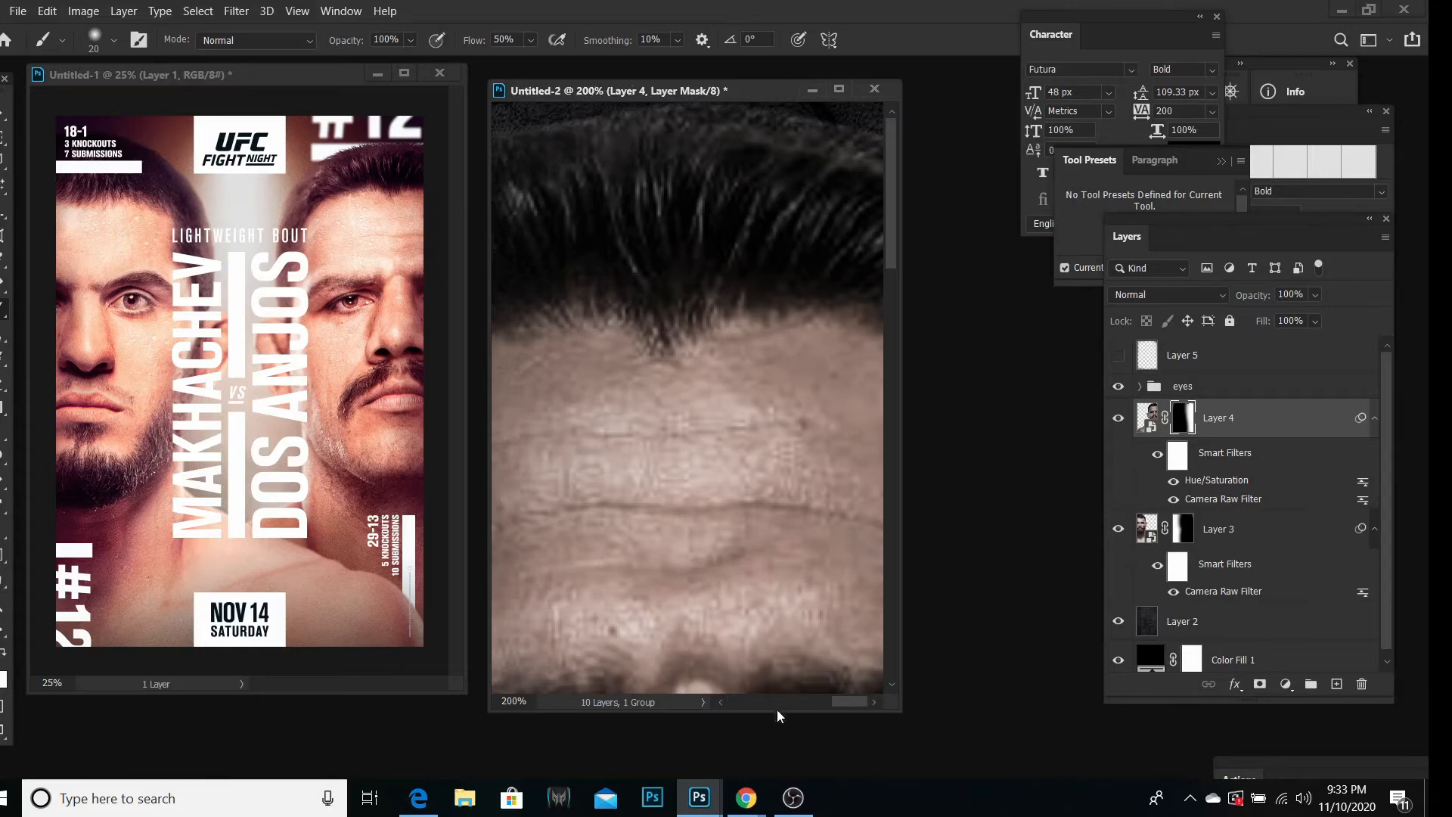
drag(852, 699, 830, 702)
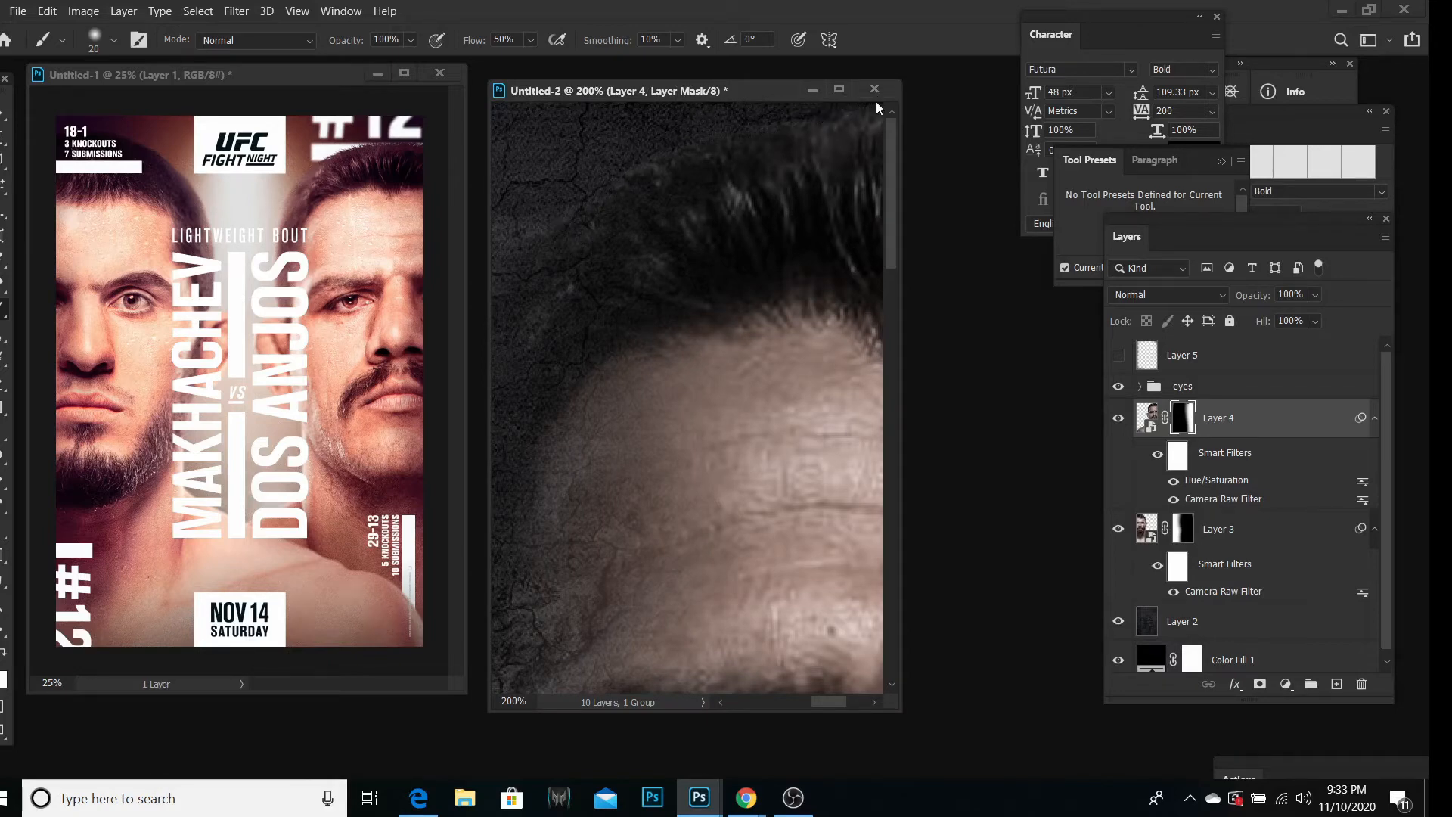
drag(819, 708, 864, 708)
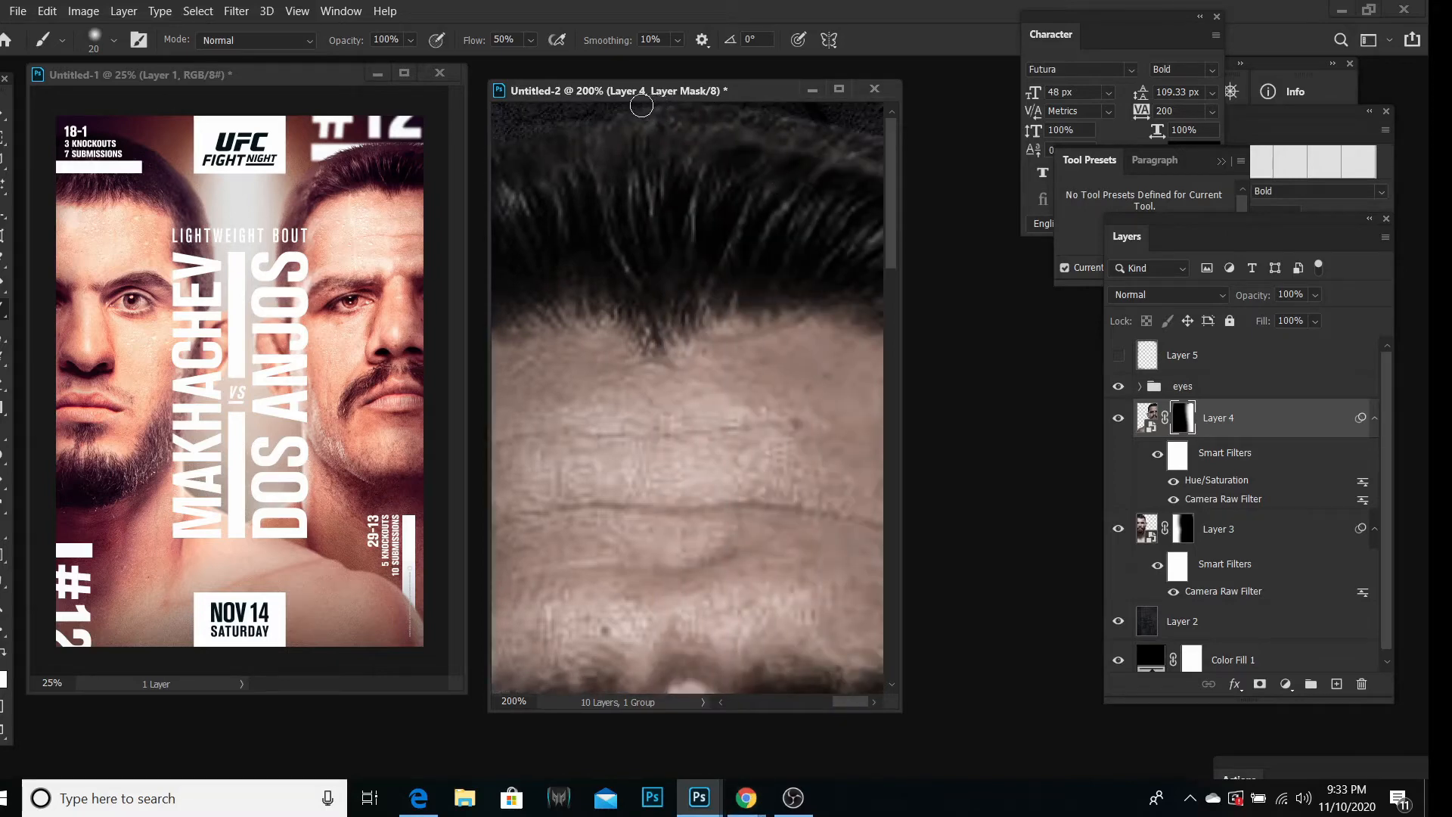
drag(669, 97, 674, 100)
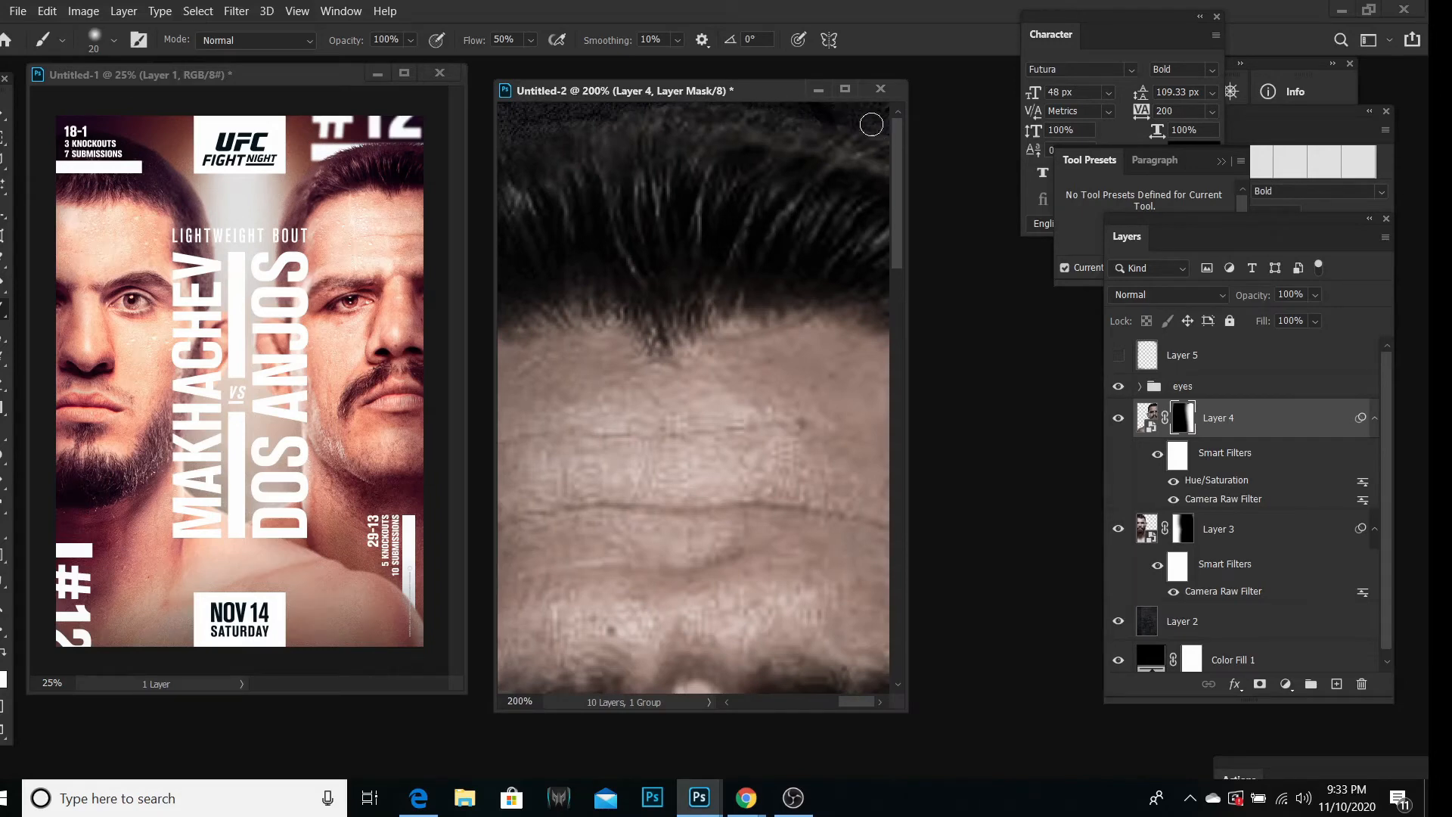
click(4, 607)
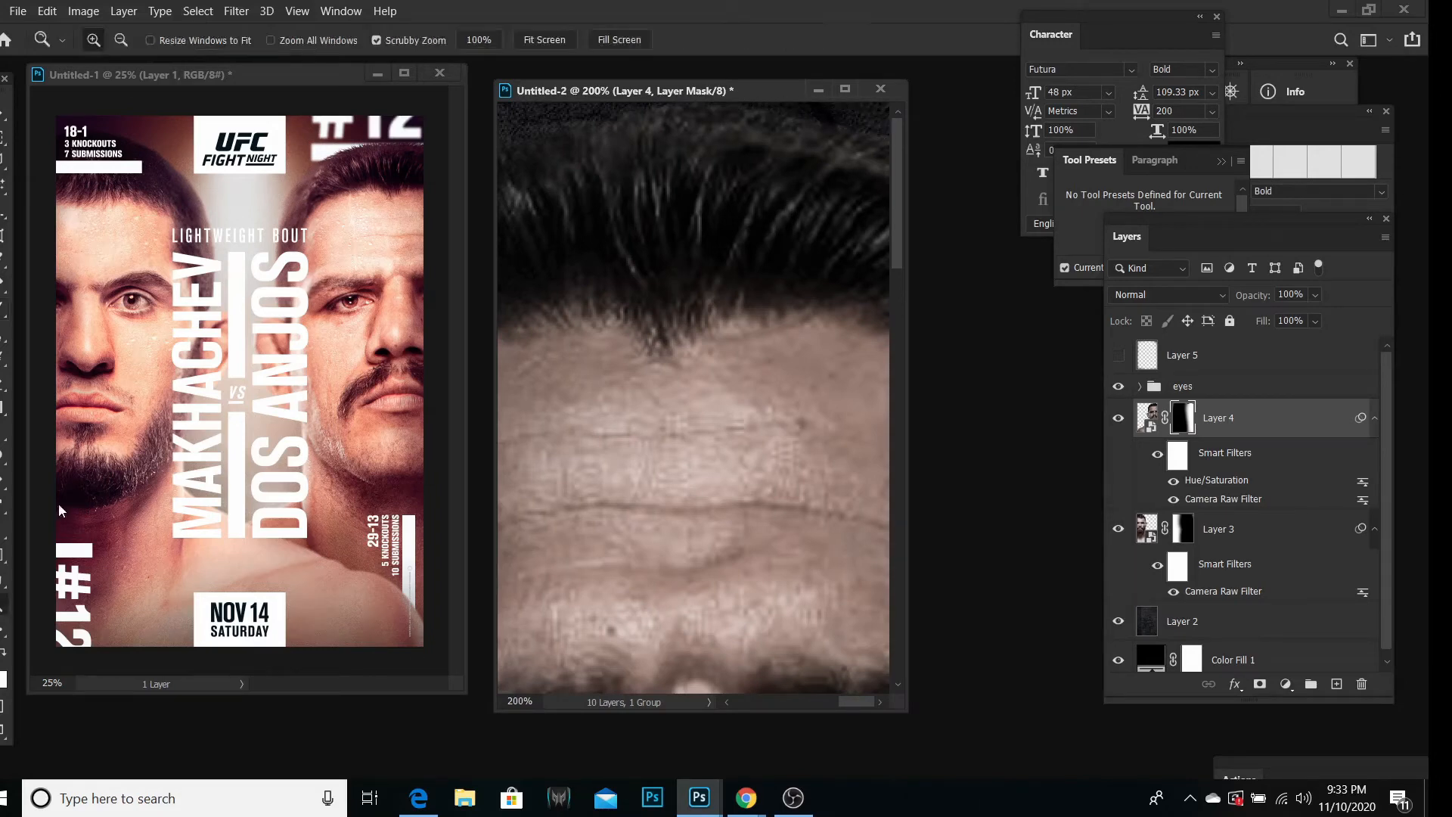
click(121, 40)
click(840, 321)
click(840, 322)
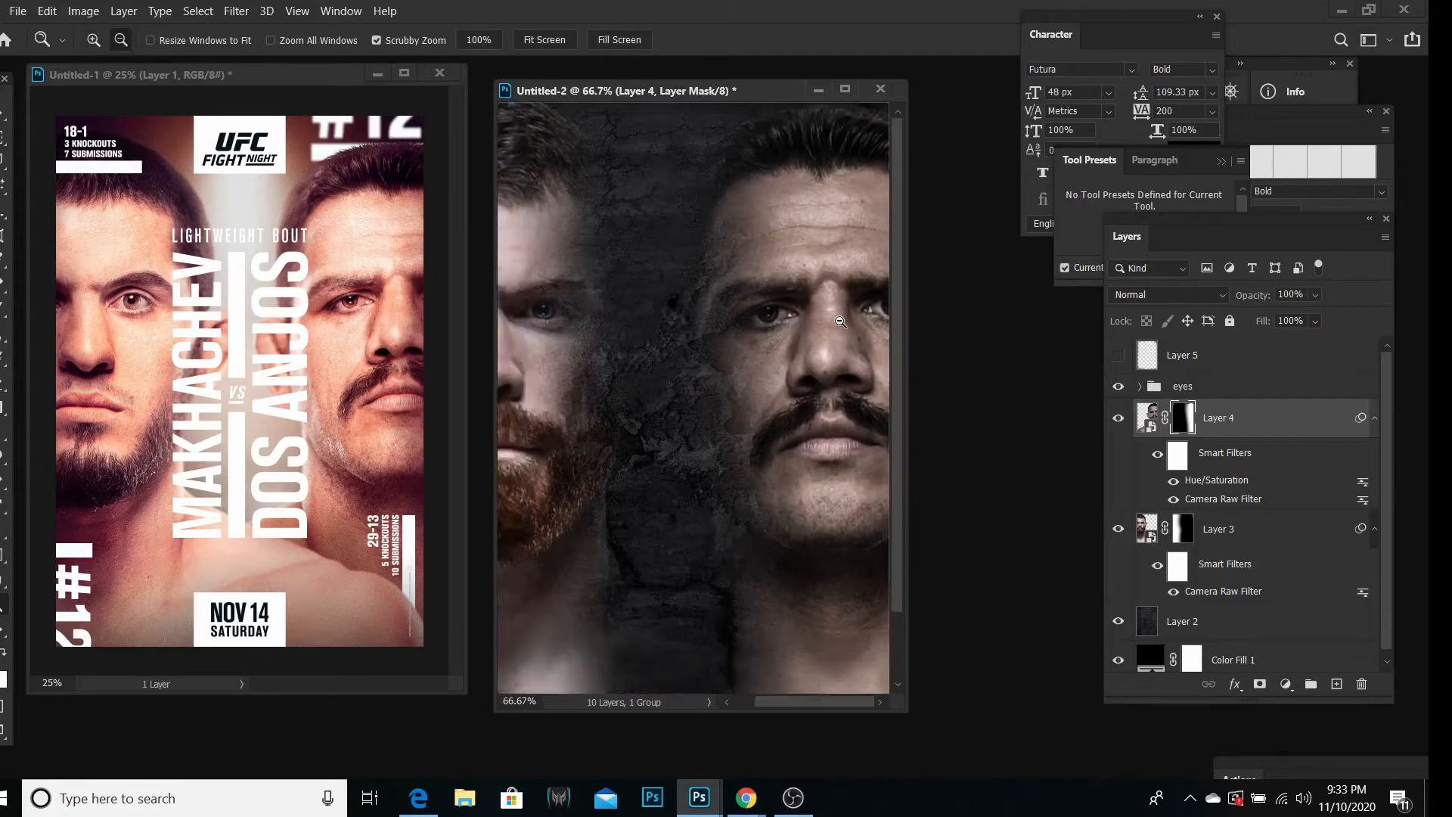
click(840, 322)
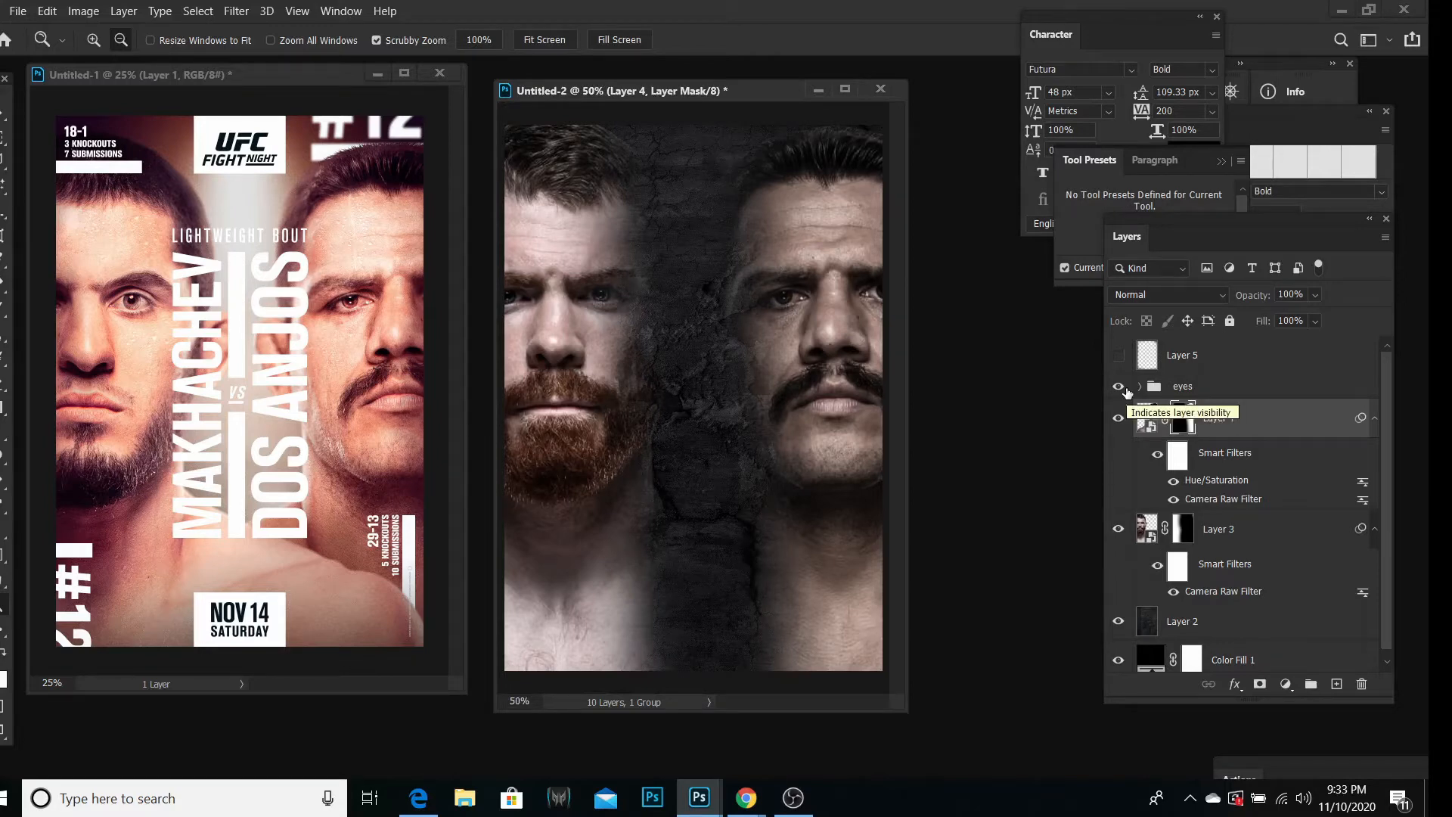
Step: Select Layer 5 as the insertion point and set the foreground color to bright red, #ff0404
click(1178, 371)
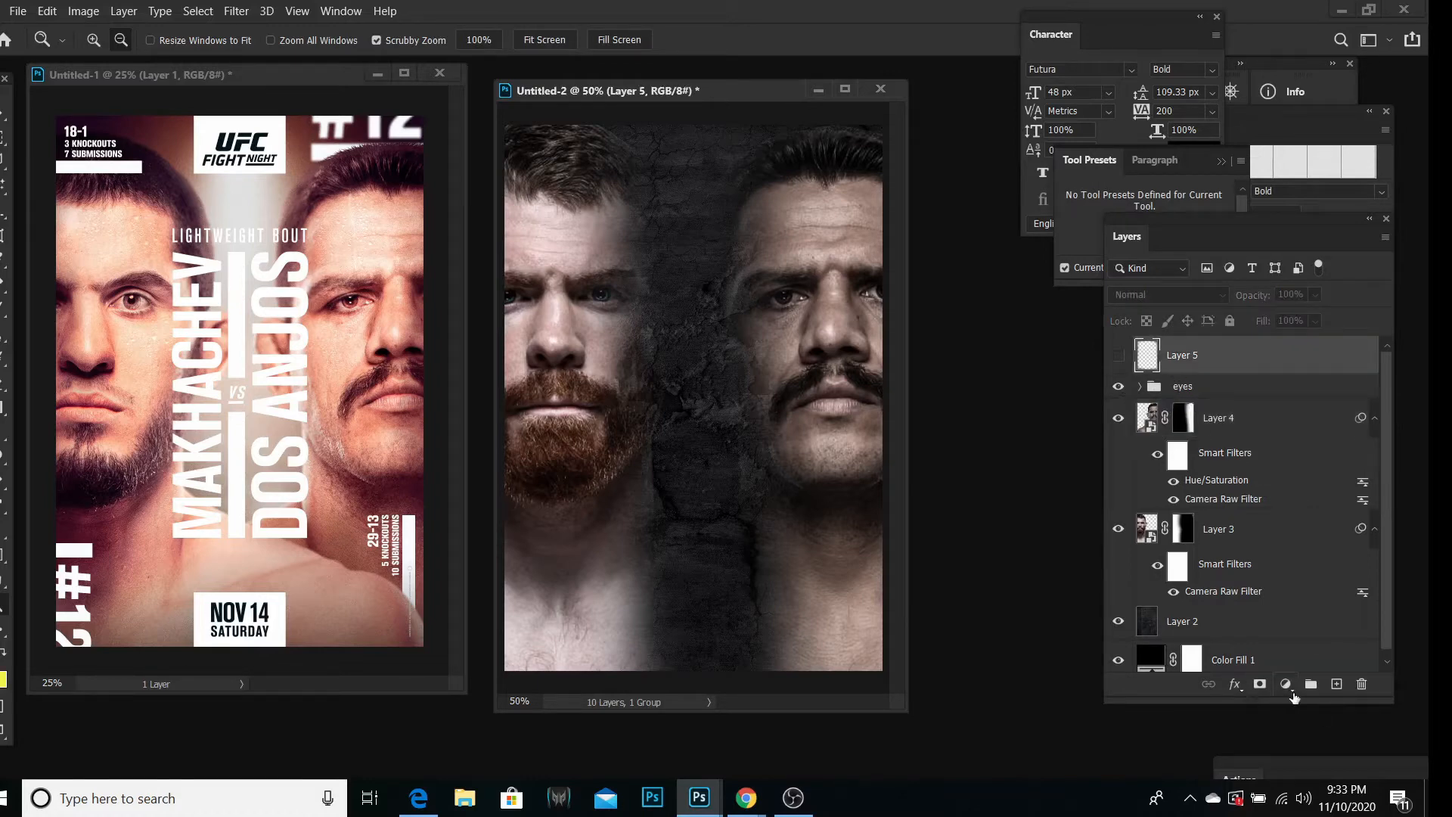
click(1290, 689)
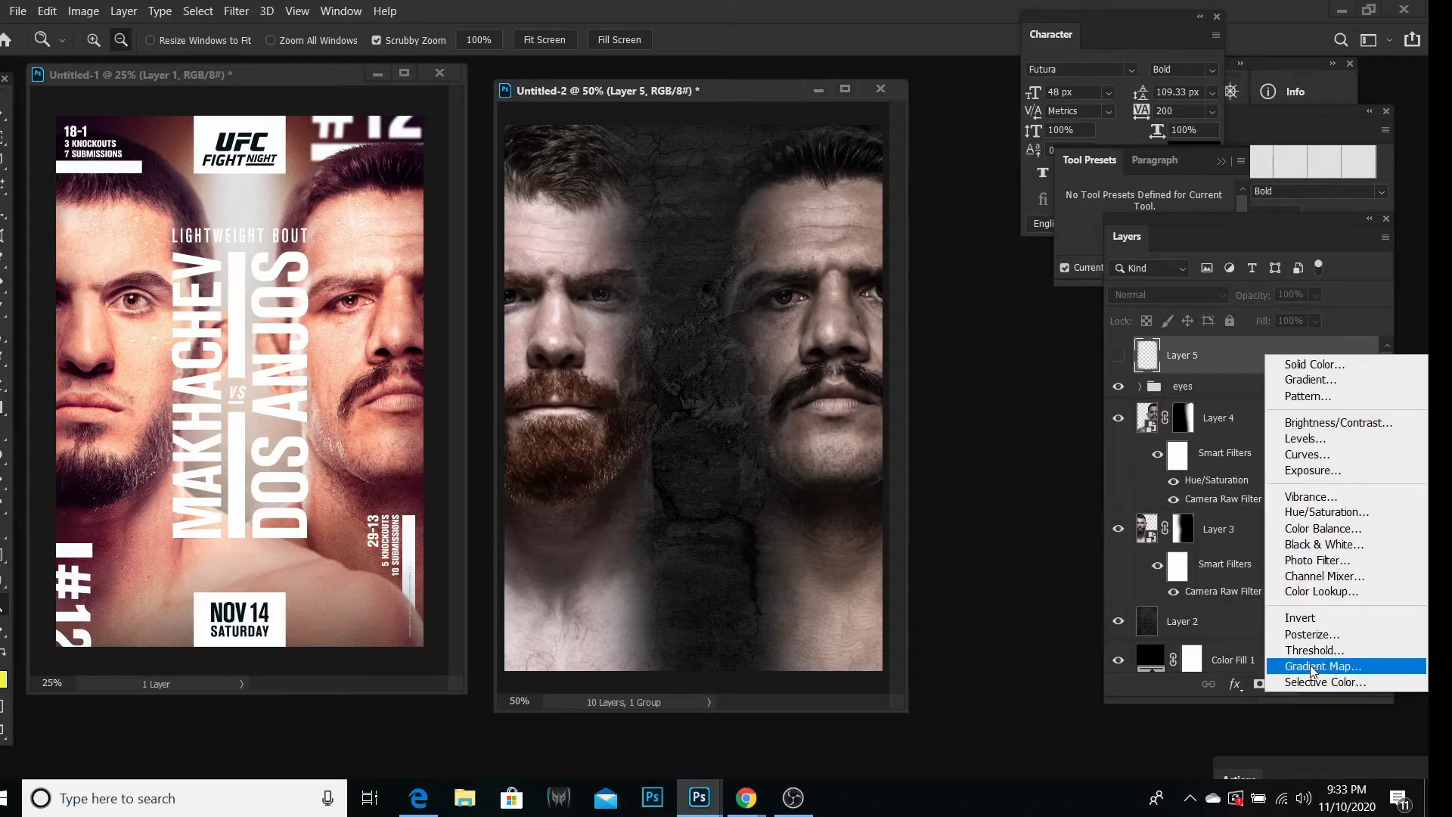
click(3, 679)
click(4, 678)
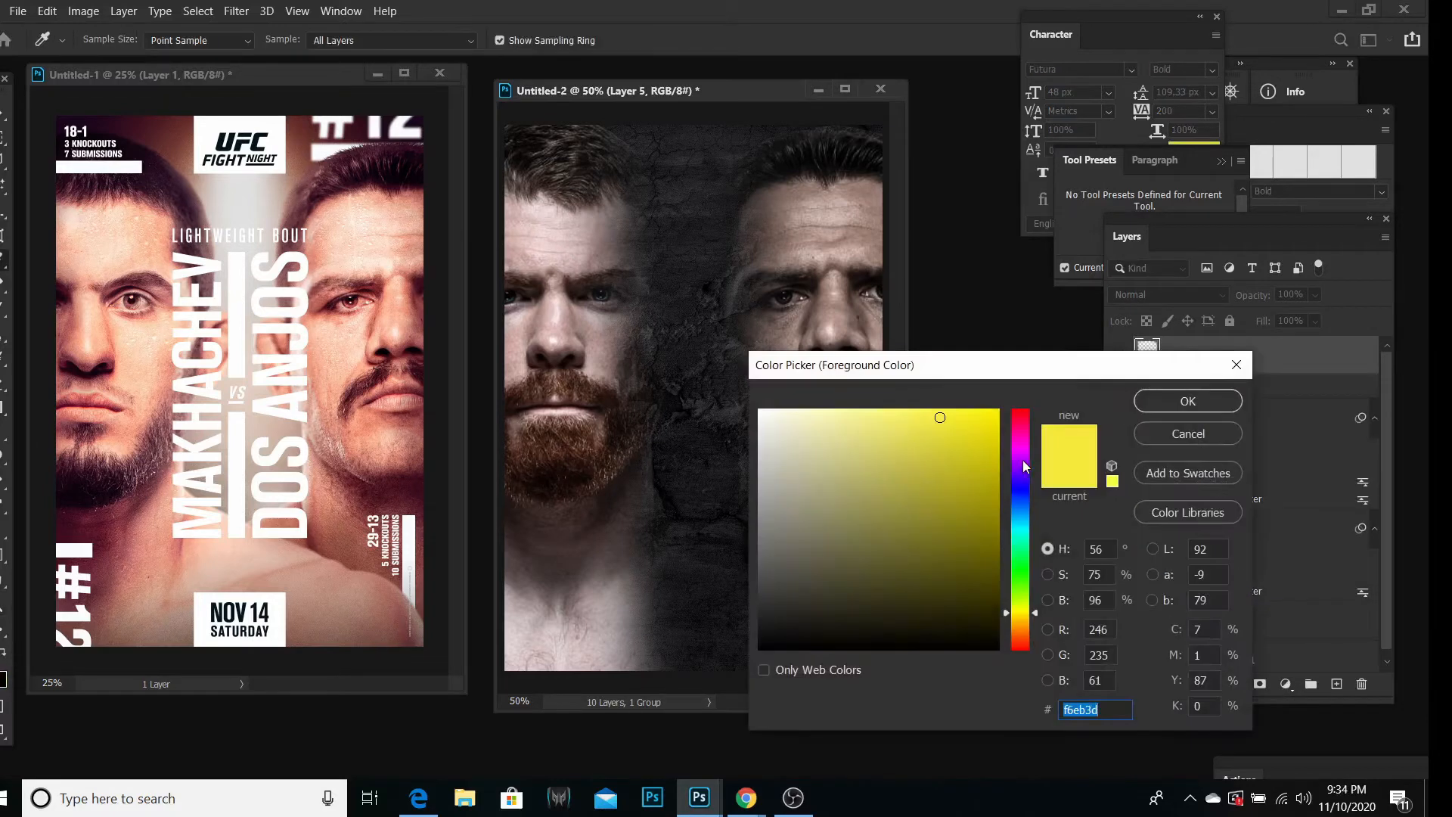
drag(1024, 460, 1032, 372)
drag(1001, 431, 999, 413)
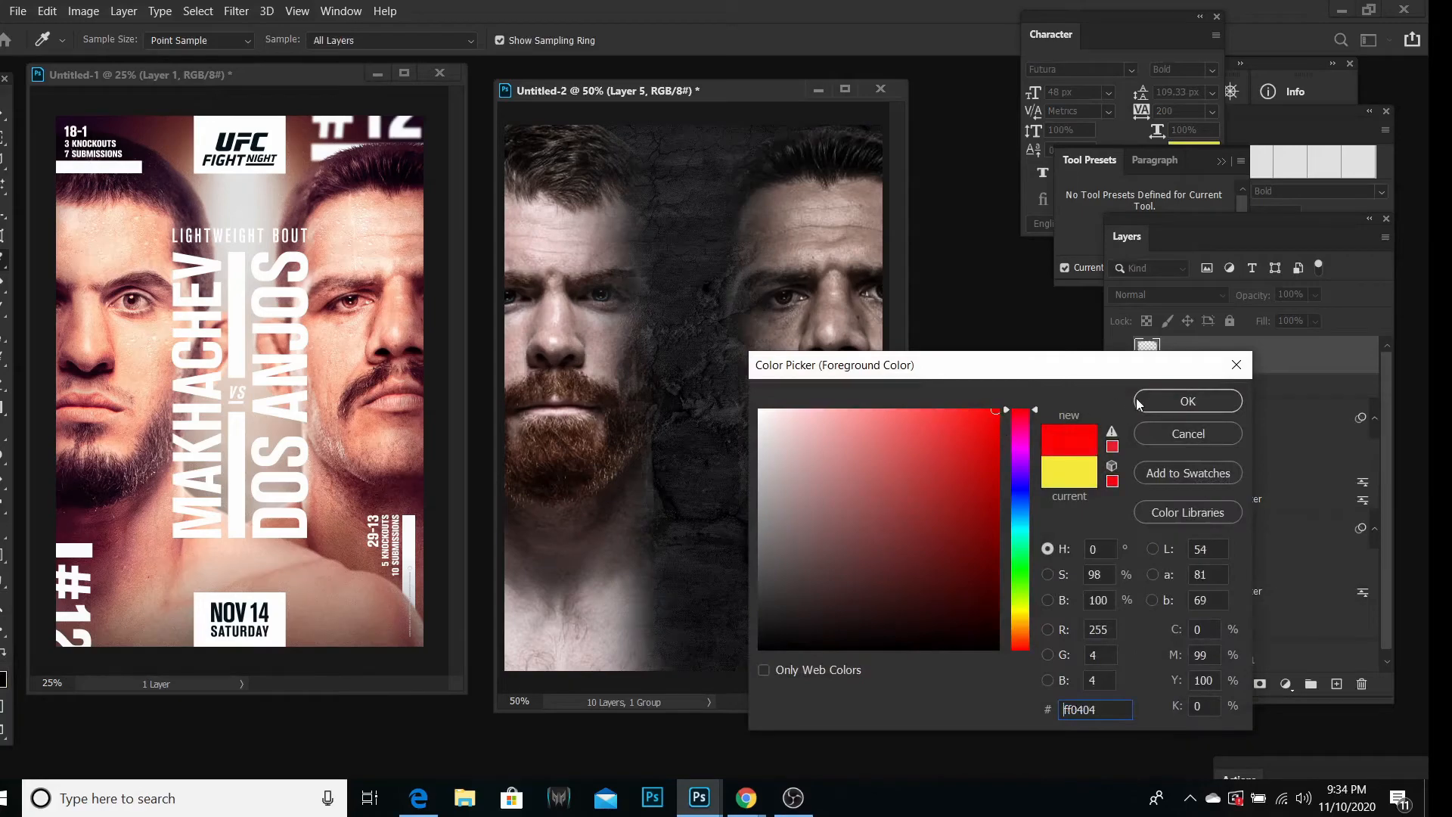
click(1188, 401)
Step: Add a Gradient Map adjustment layer above Layer 5 using red and black, and reverse its gradient
click(1283, 684)
click(1302, 669)
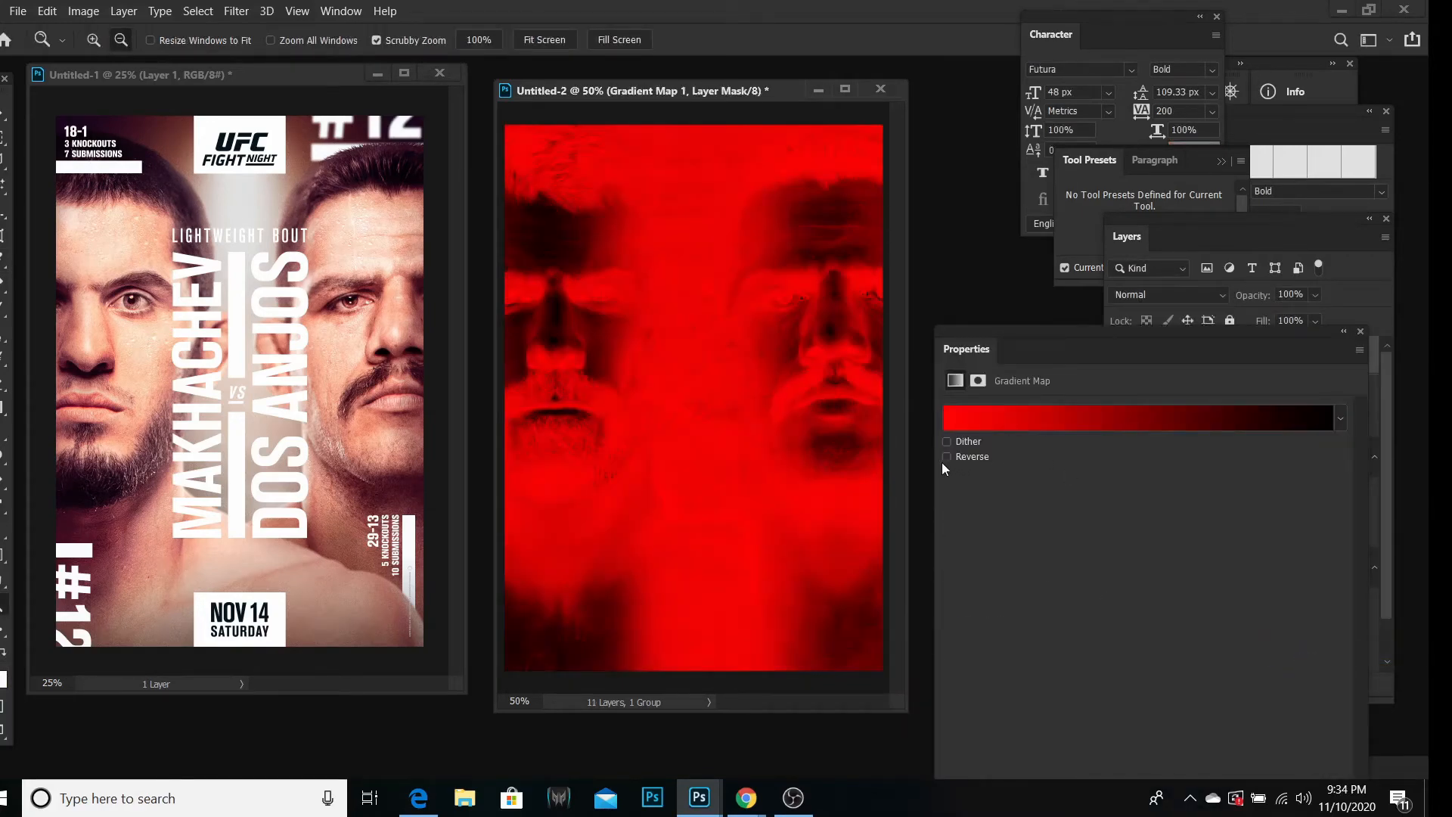
click(947, 457)
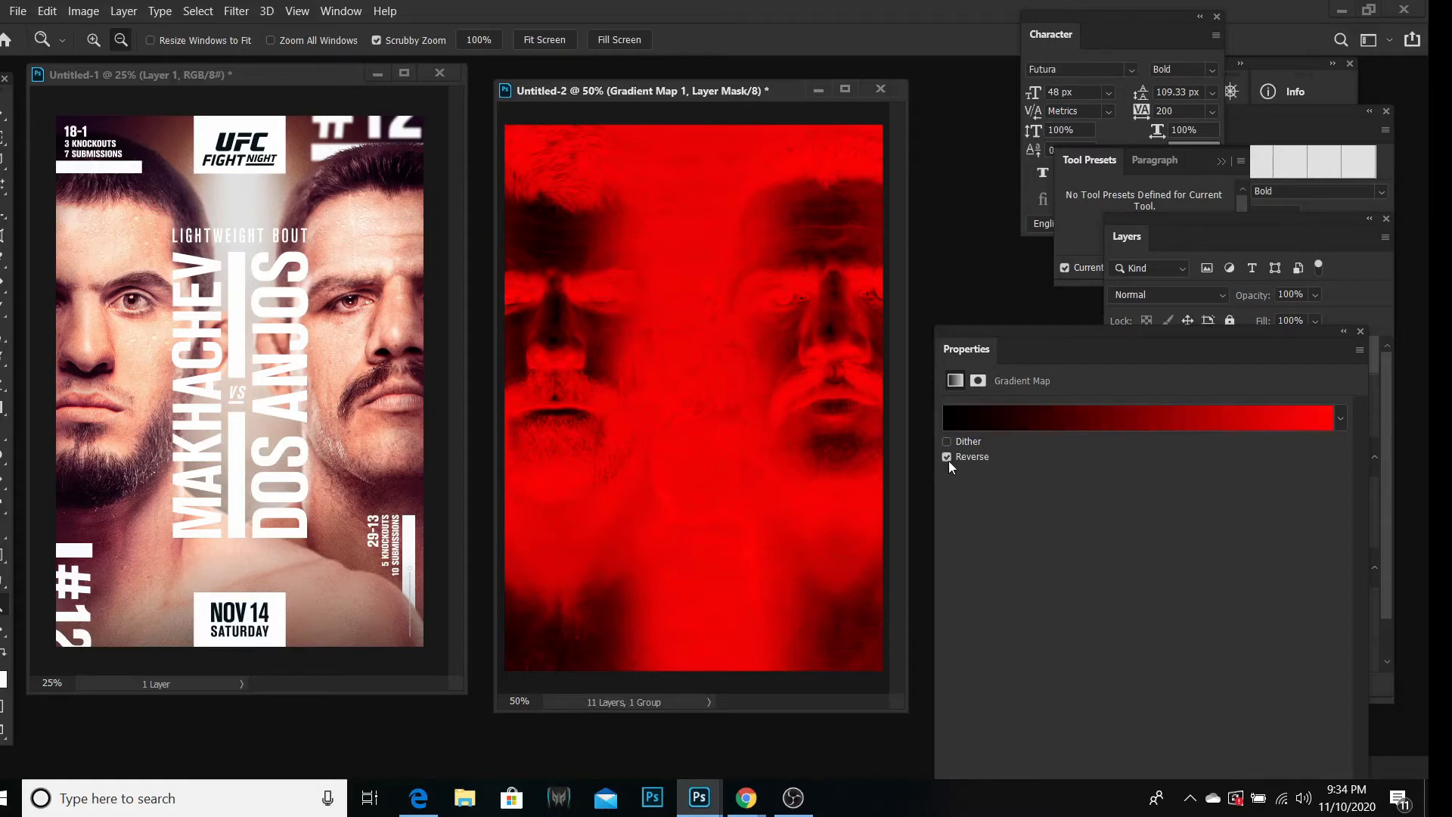
click(1360, 333)
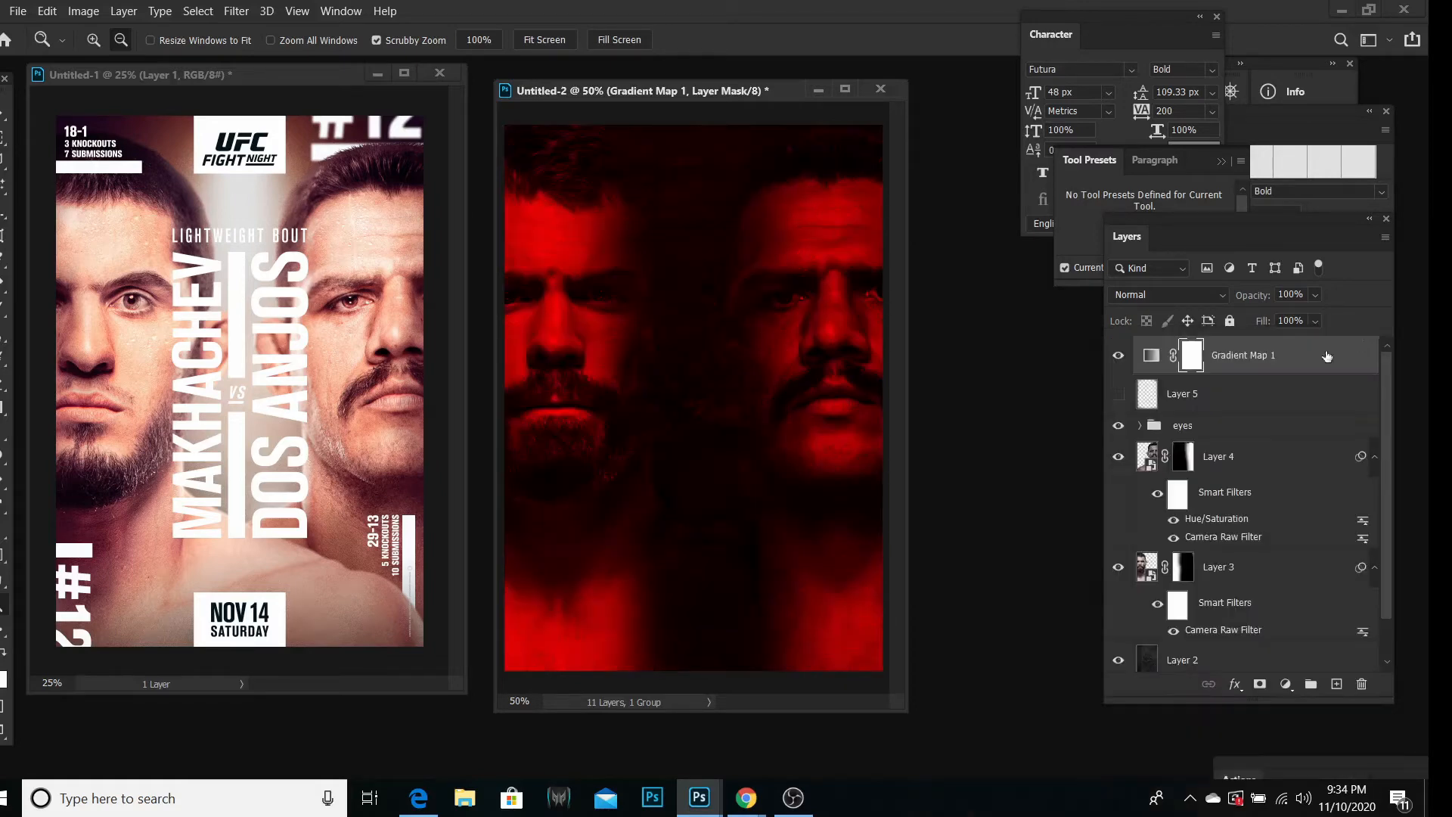
Step: Hide the Gradient Map 1 layer, select Layer 5 and set the foreground color to bright cyan, #04e4ff
click(1120, 357)
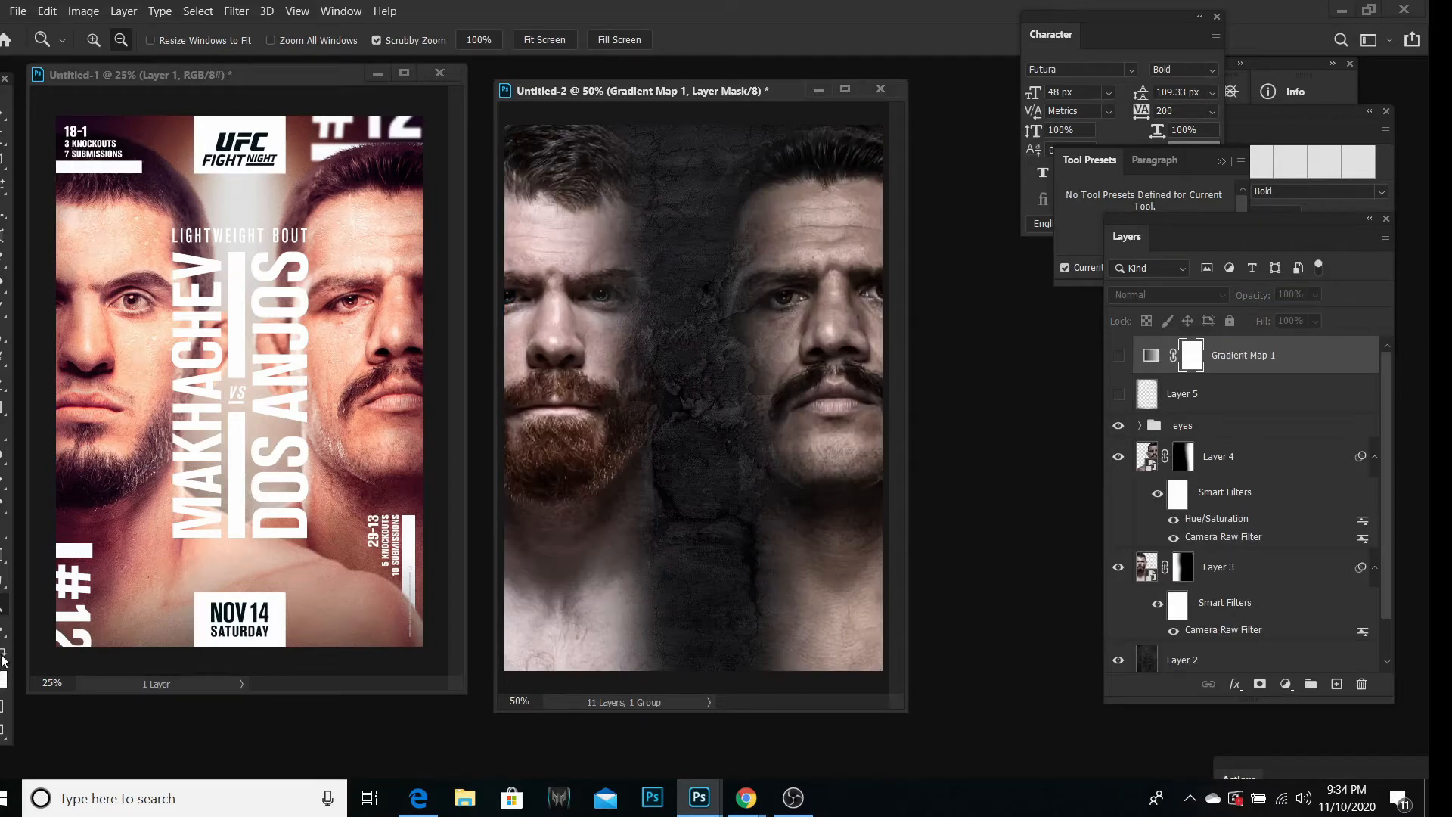
click(1161, 401)
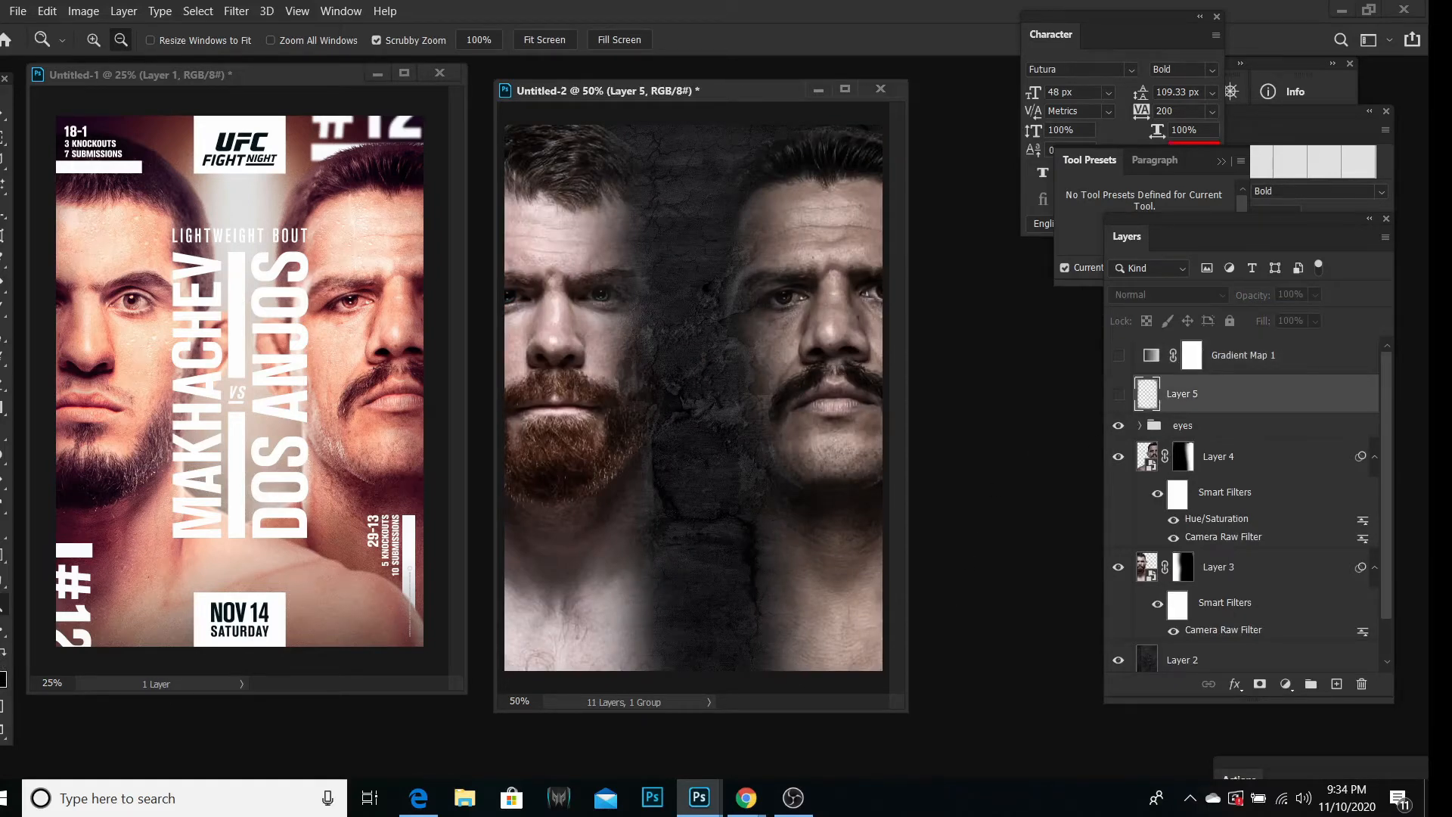
click(1, 671)
click(1018, 525)
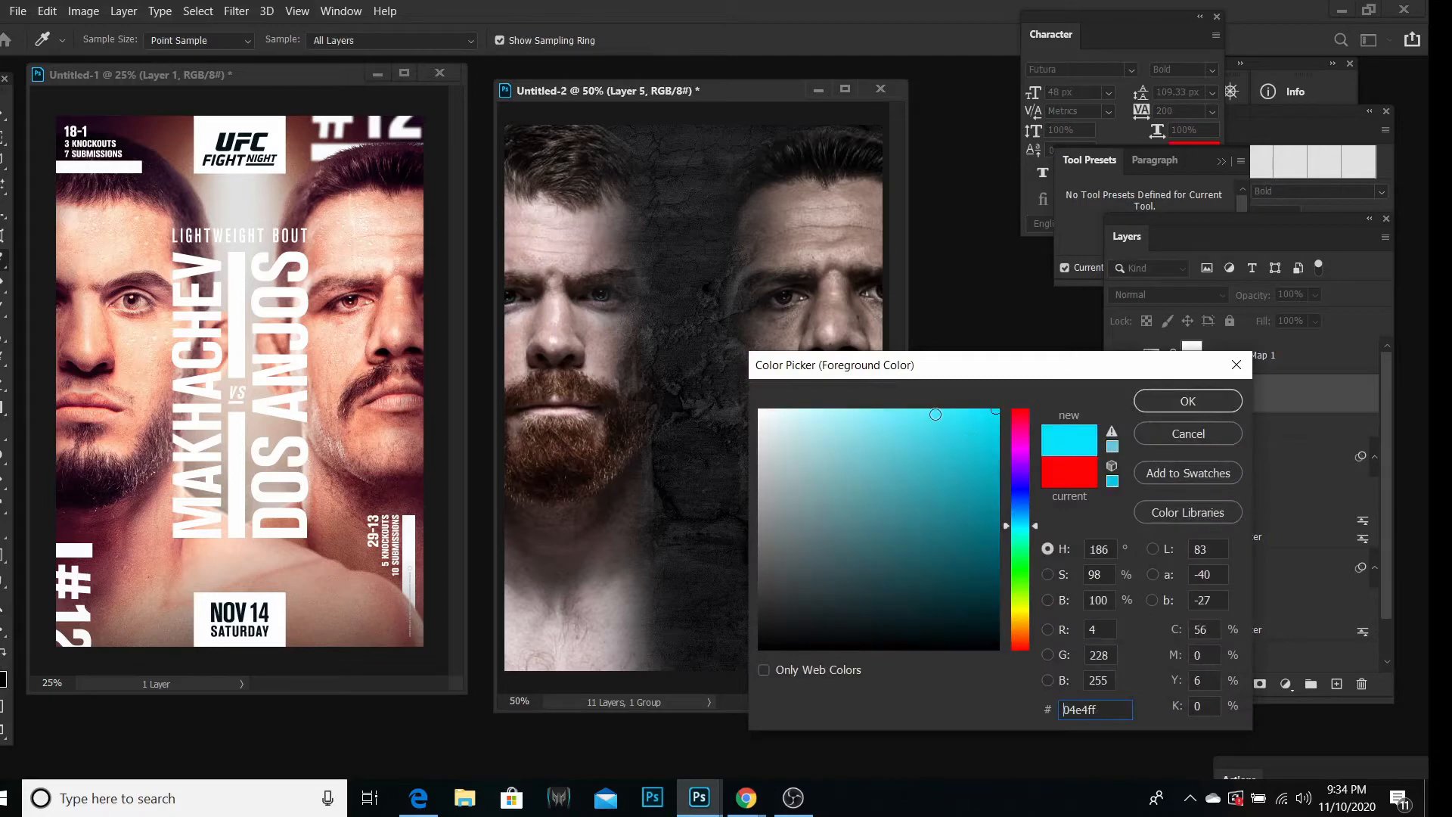
click(1150, 402)
key(z)
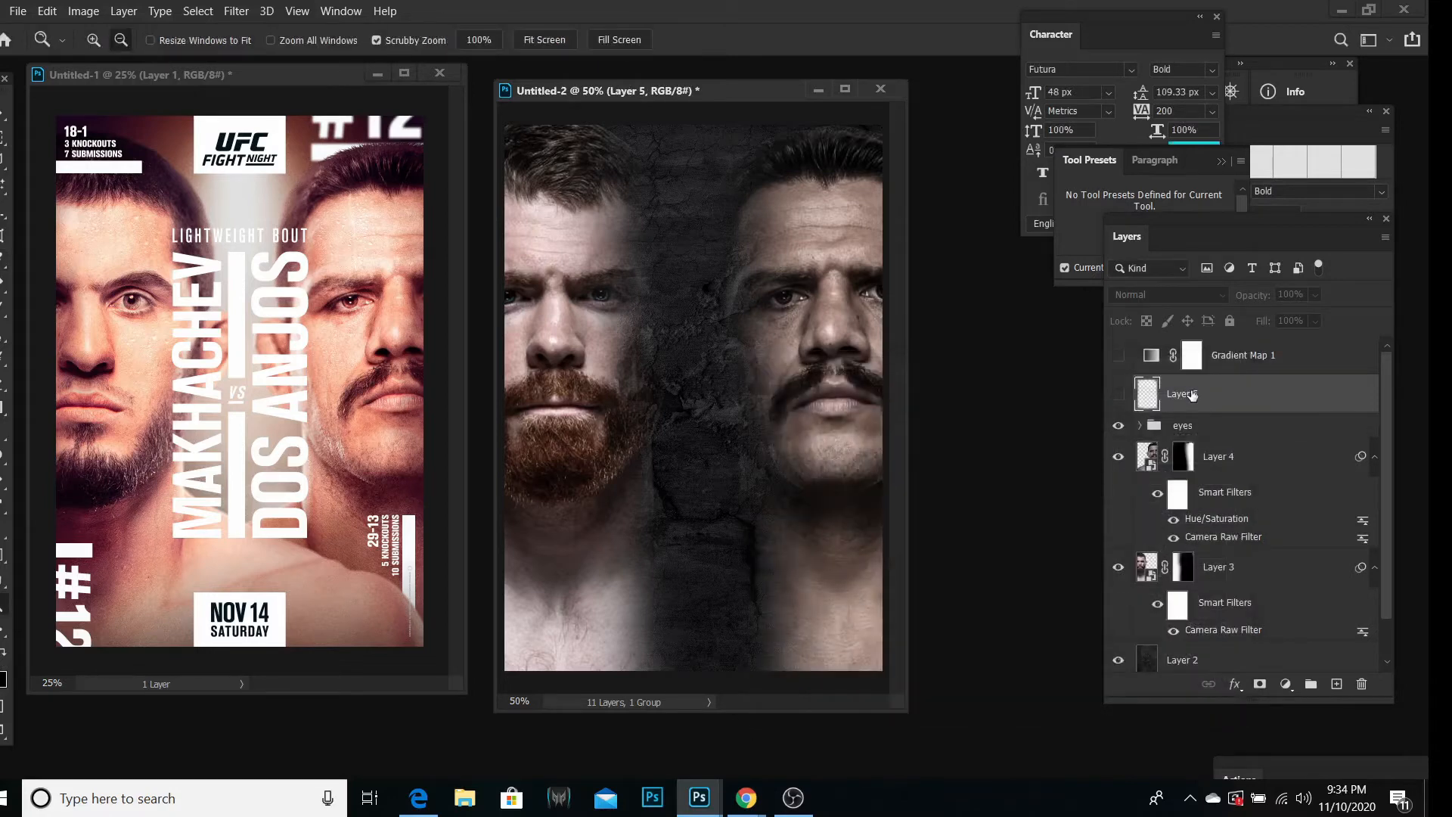
Step: Add a second Gradient Map adjustment layer, black to white, above Gradient Map 1 and reselect Layer 5
click(1235, 360)
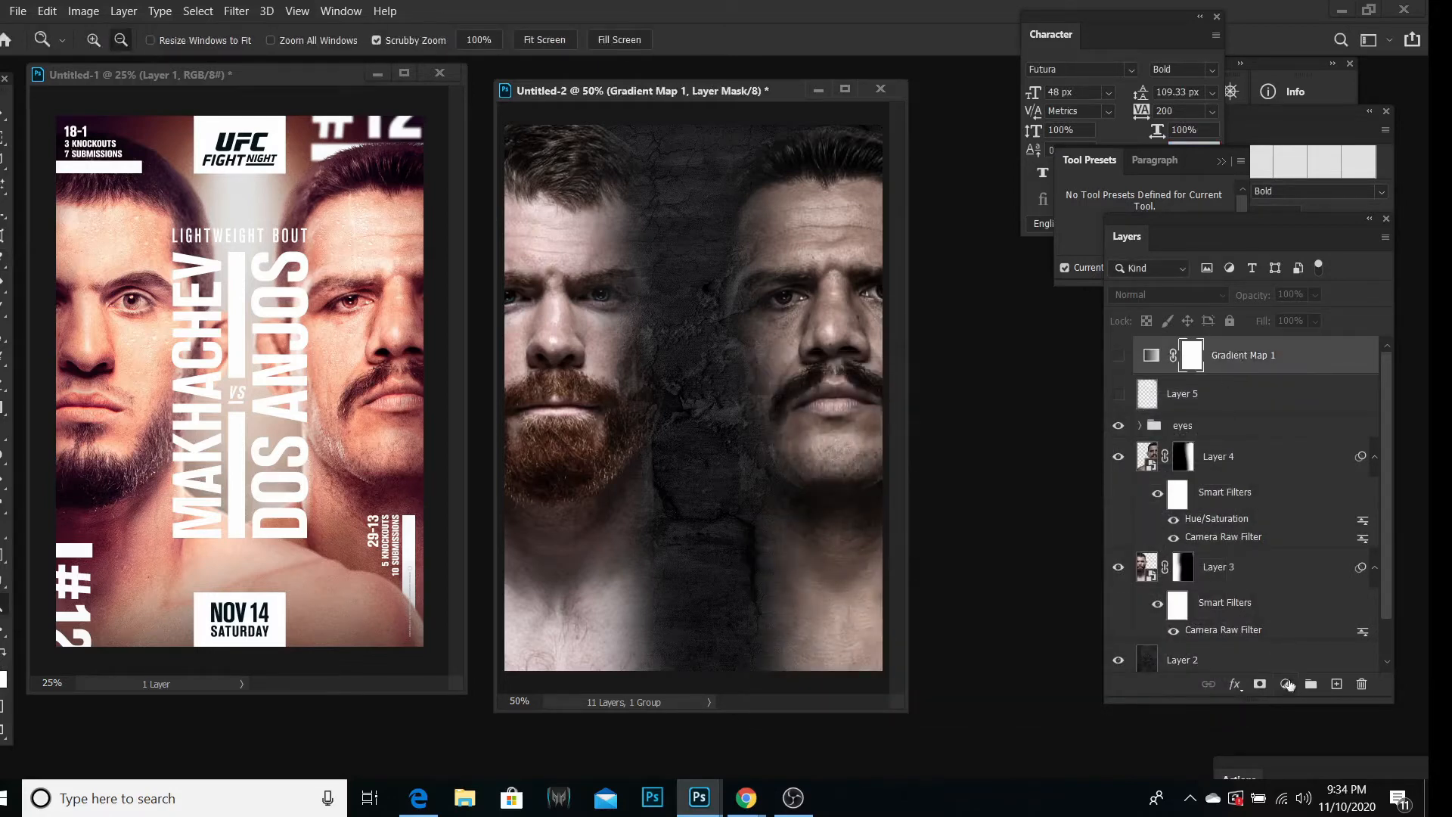
click(1287, 685)
click(1306, 655)
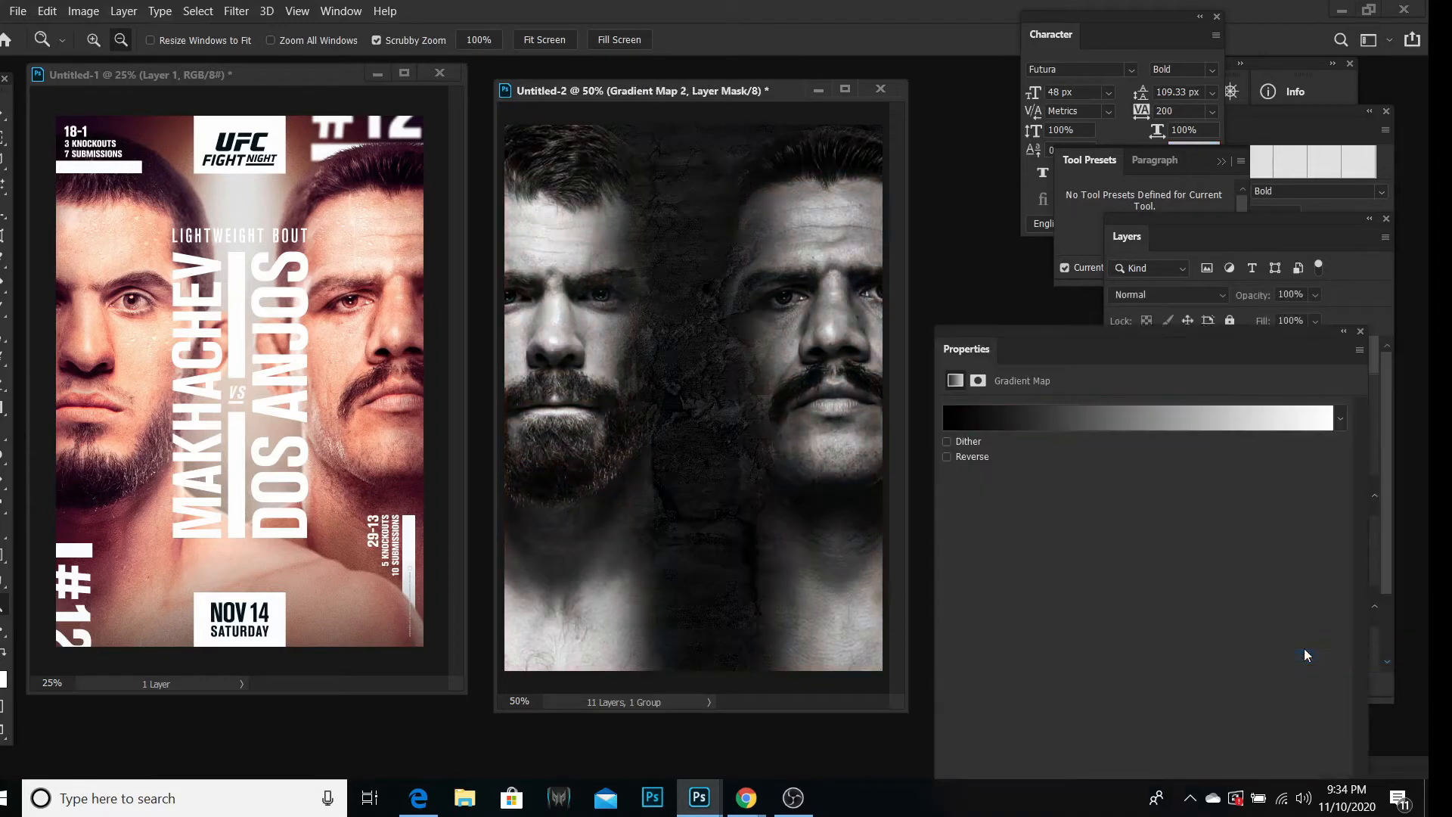
click(1361, 331)
click(1218, 433)
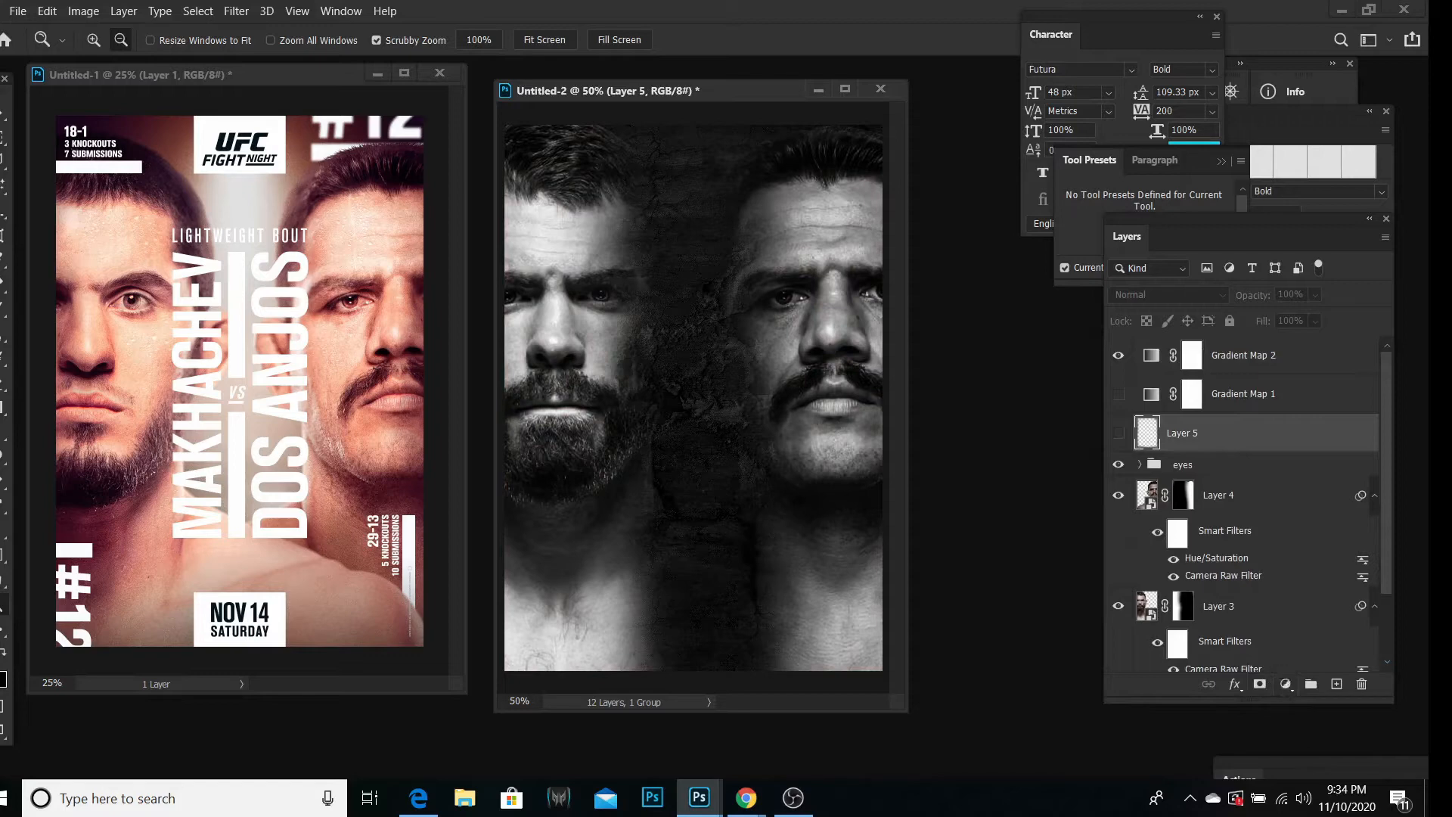
Step: Undo the black-and-white gradient map and add a black-to-cyan Gradient Map adjustment above Layer 5 with Reverse enabled
key(ctrl+z)
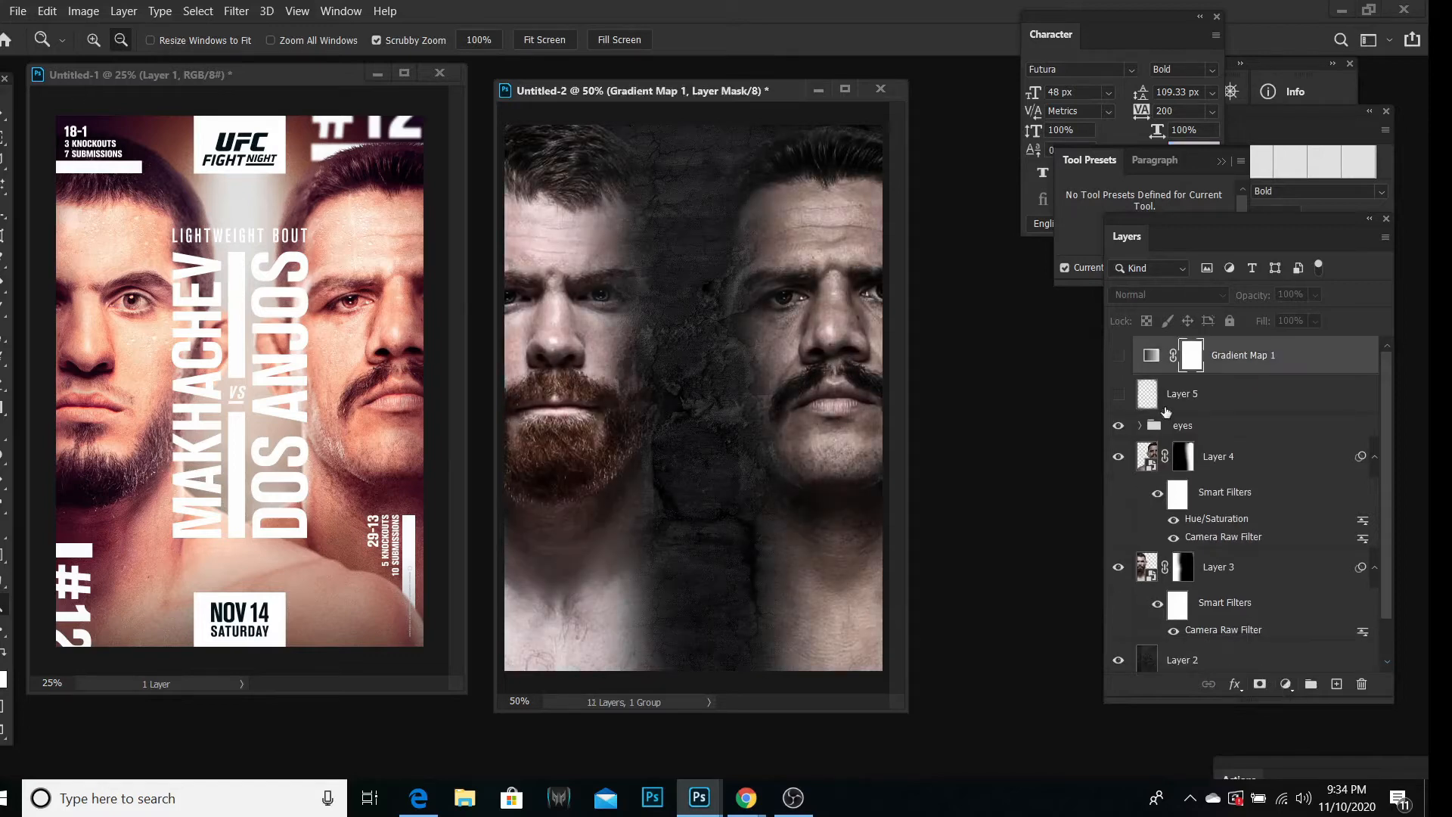
click(1175, 396)
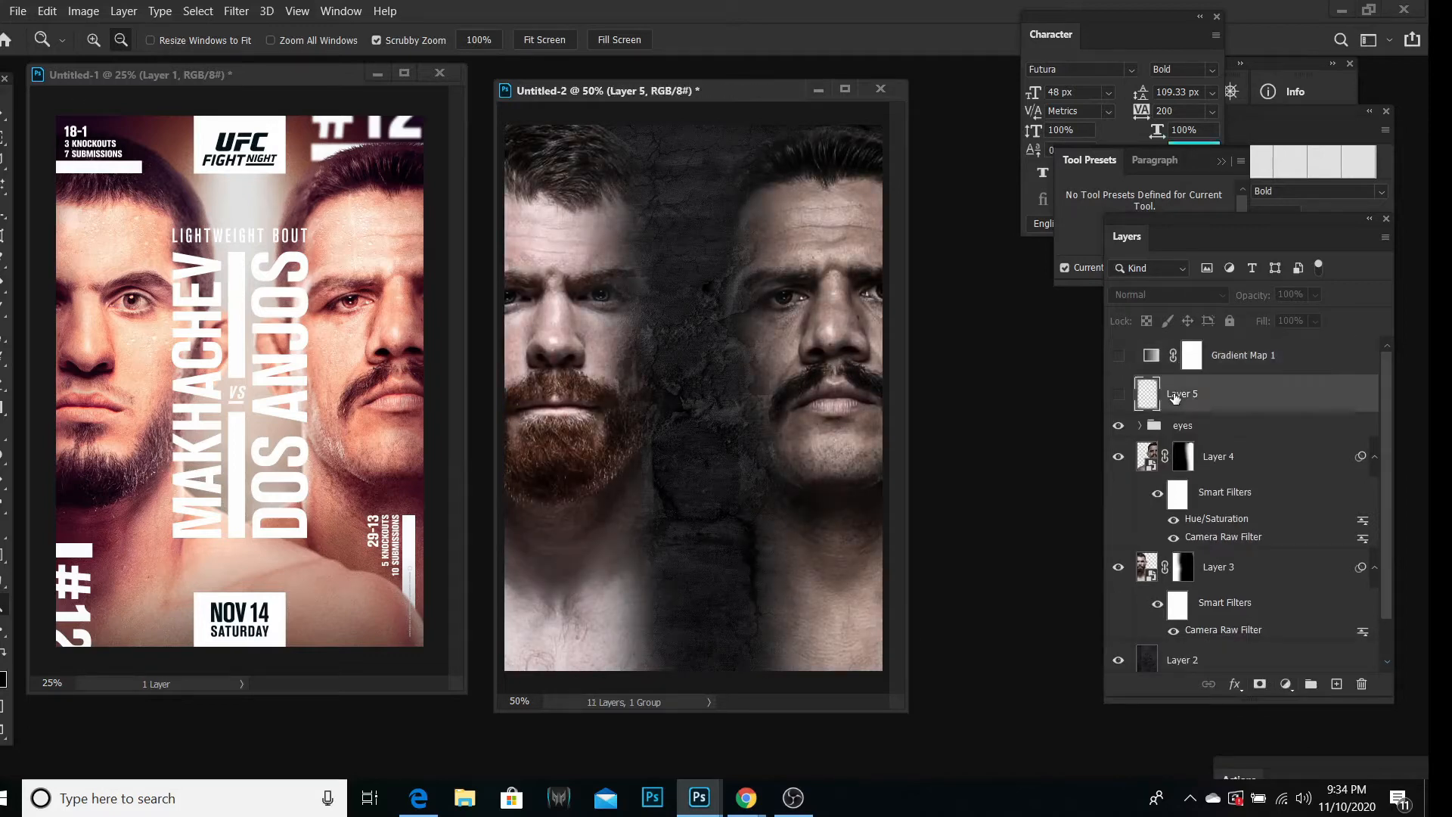
click(47, 11)
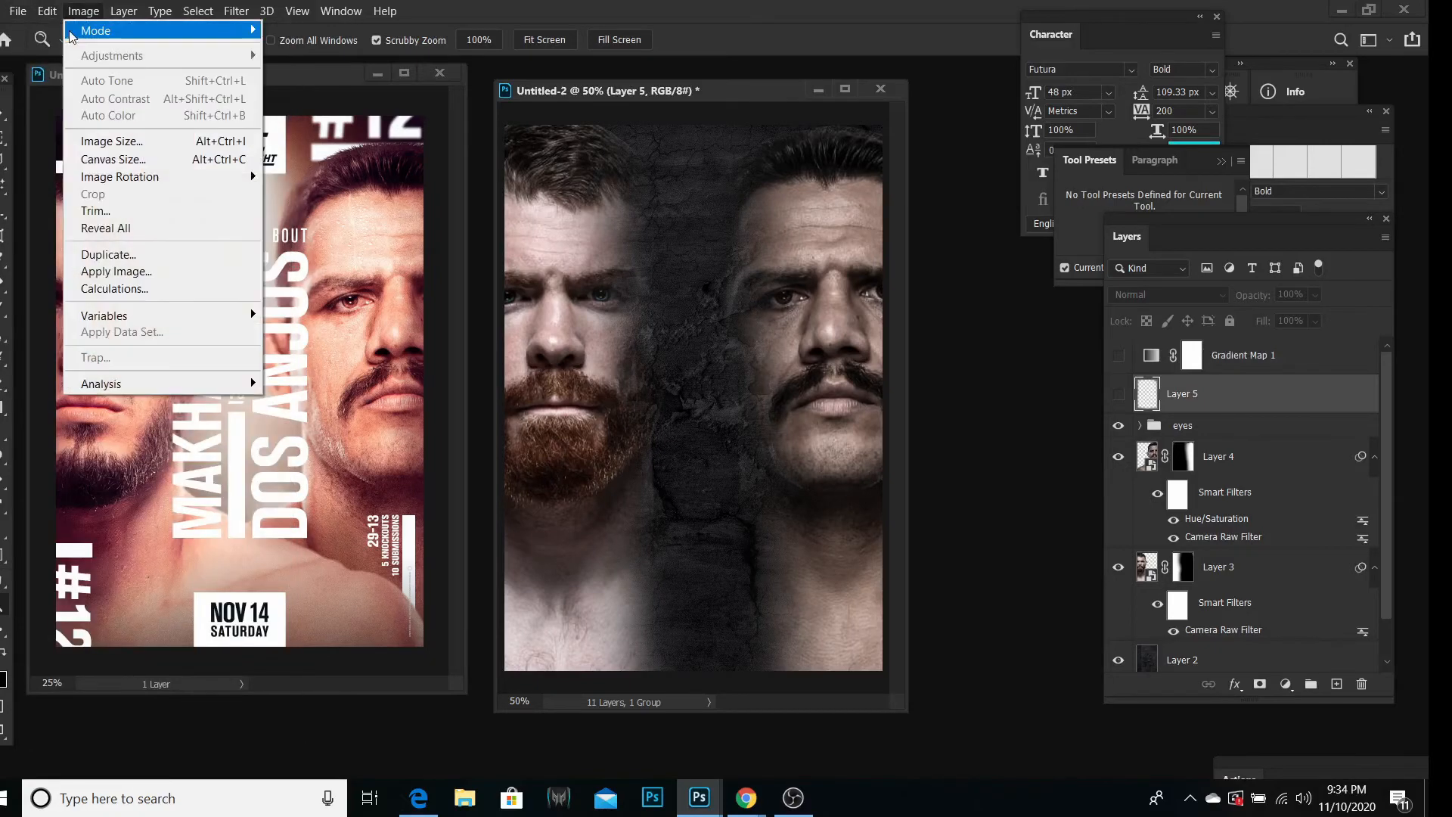
click(1201, 407)
click(1285, 686)
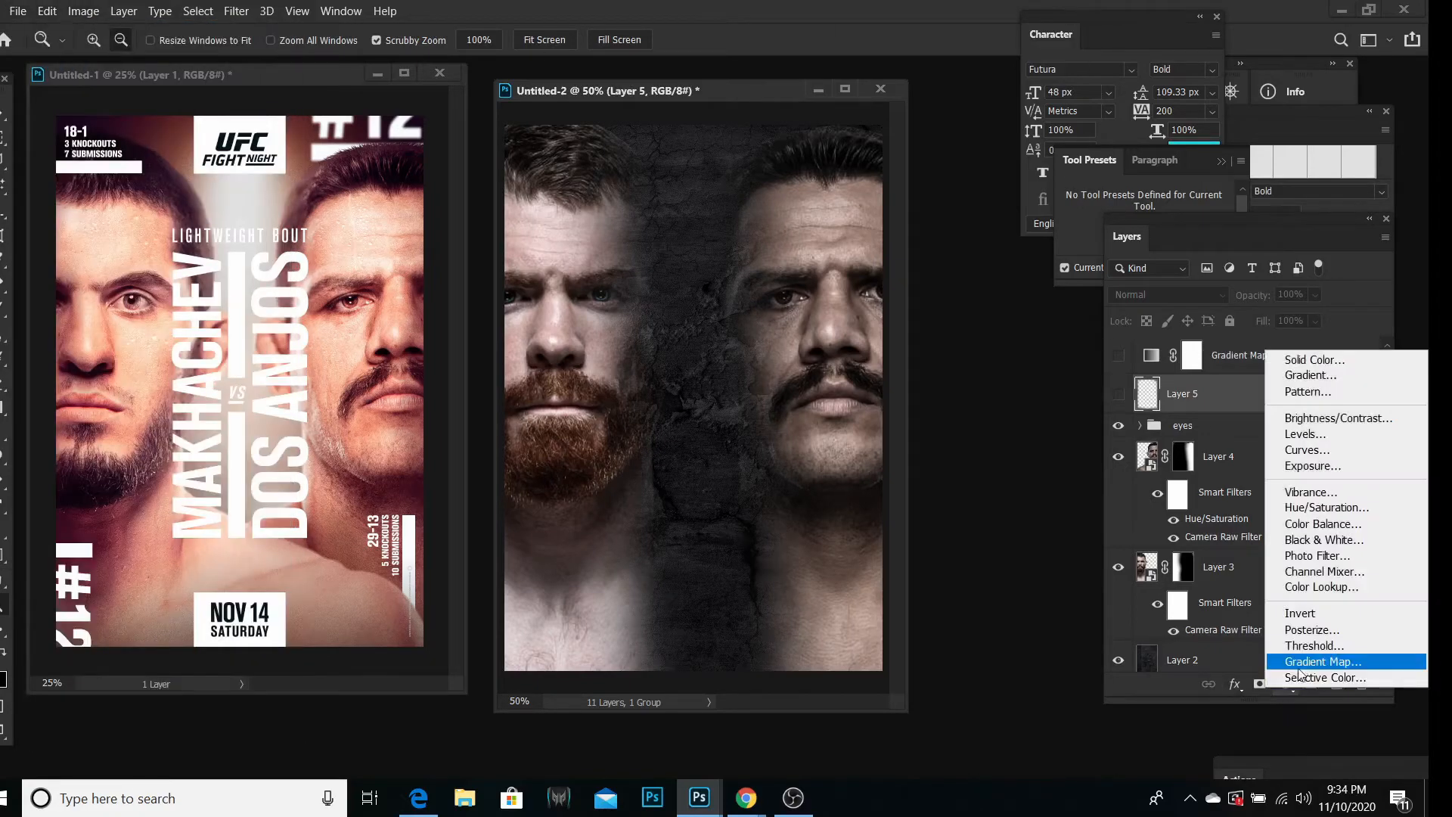
click(1302, 658)
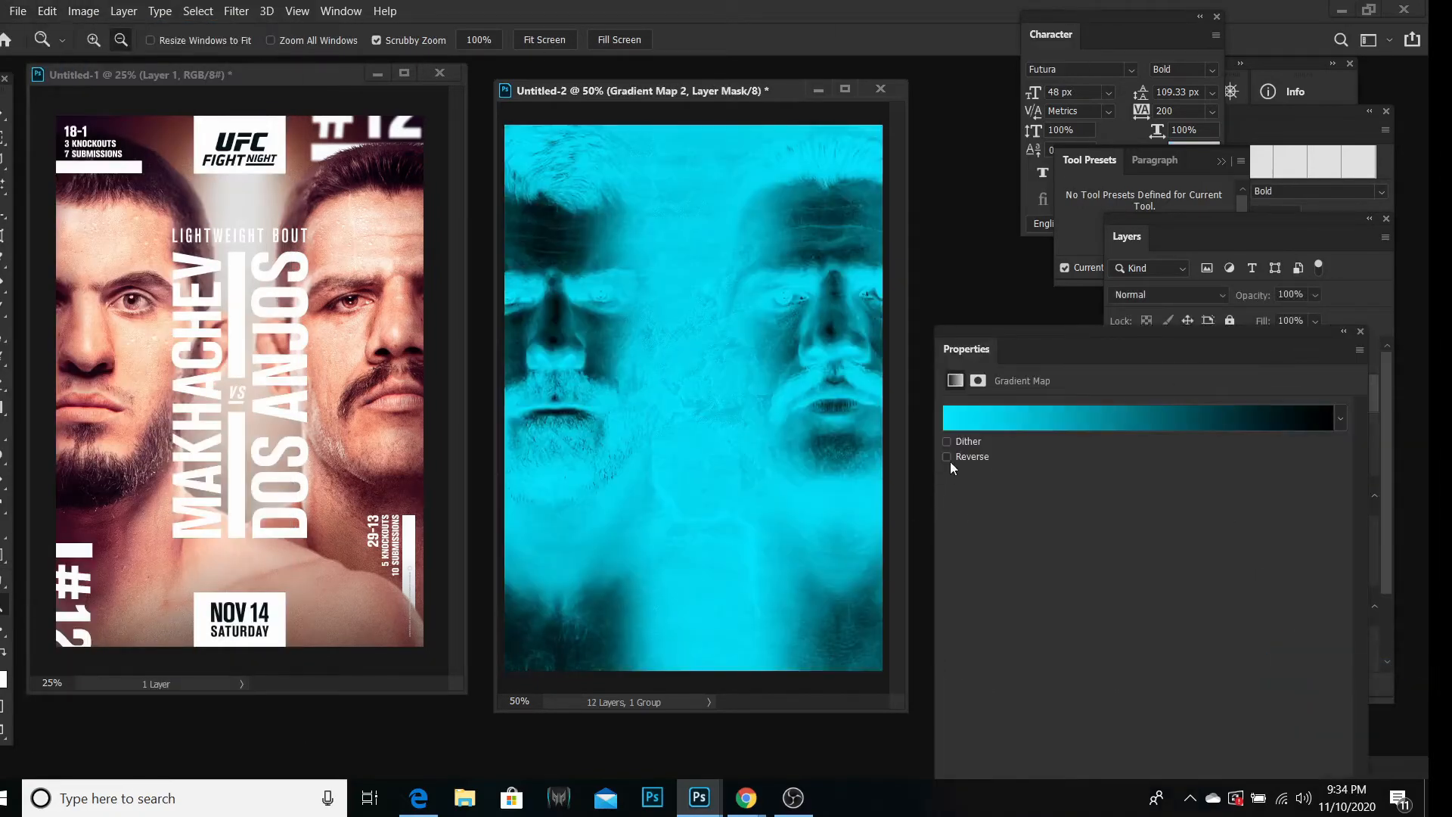
click(949, 459)
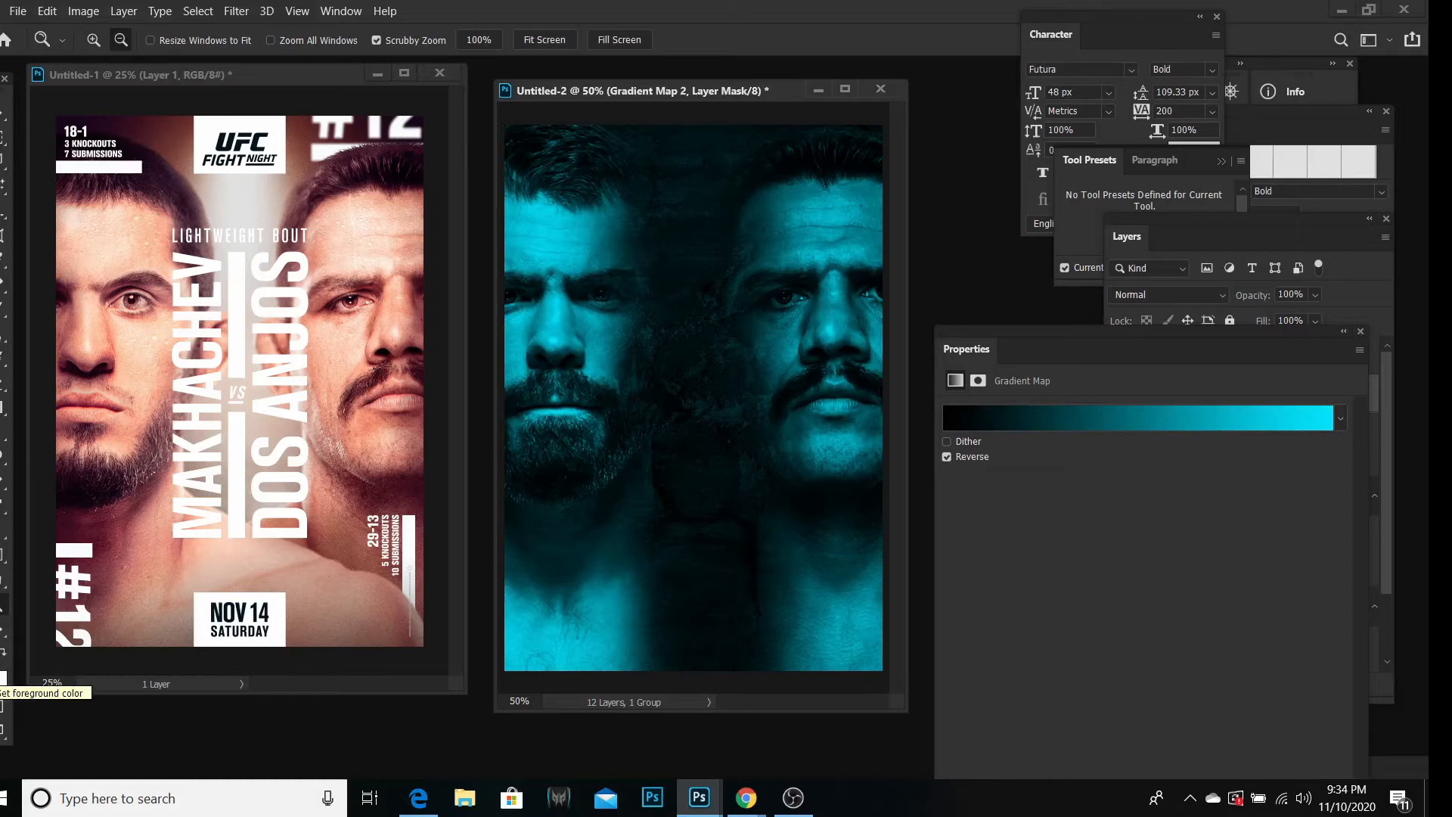
click(1362, 334)
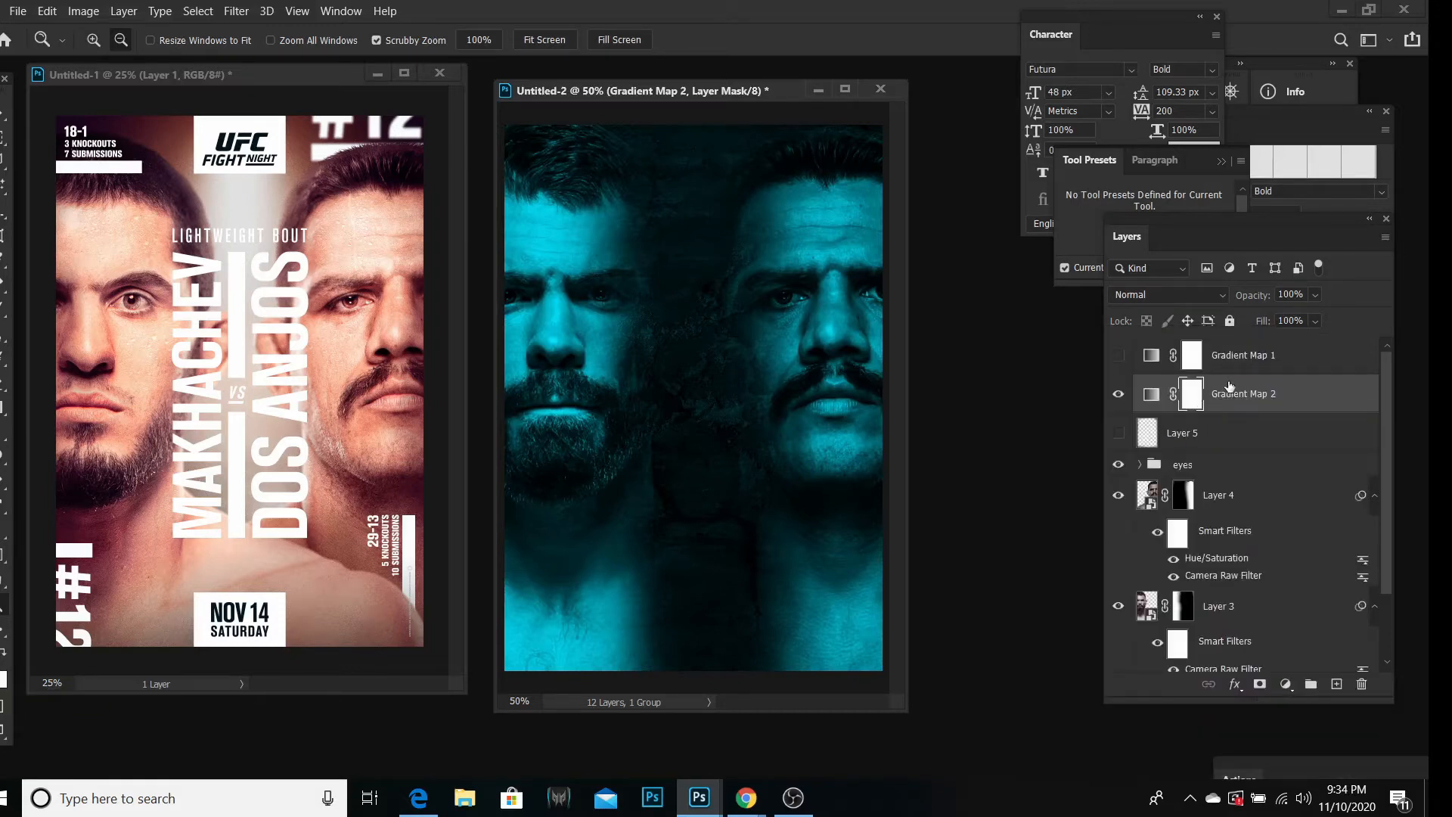
Step: Move Gradient Map 2 above Gradient Map 1, show Gradient Map 1, and ready the Gradient tool on Gradient Map 2's mask
drag(1227, 386, 1228, 357)
click(1123, 393)
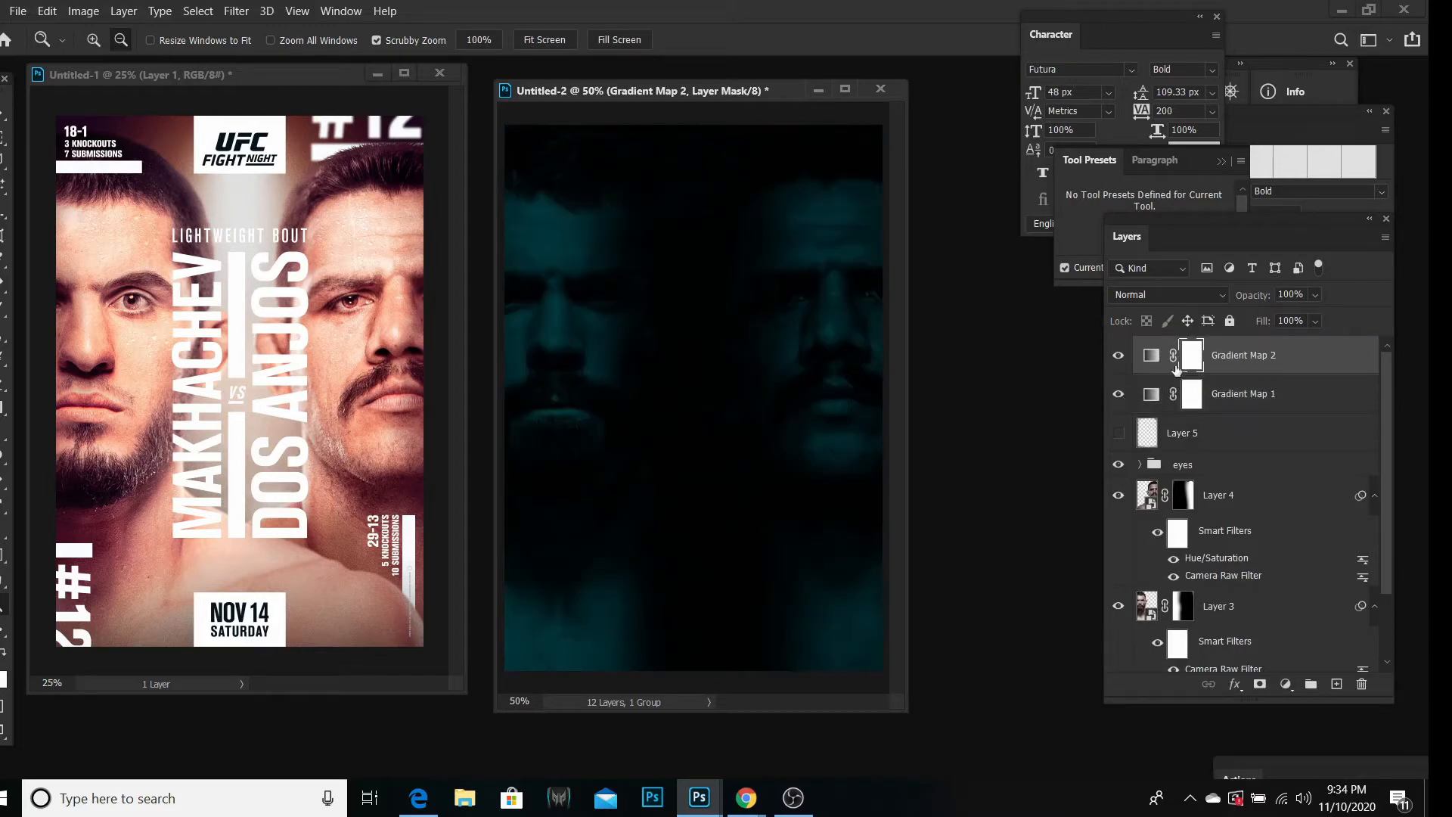
click(1193, 400)
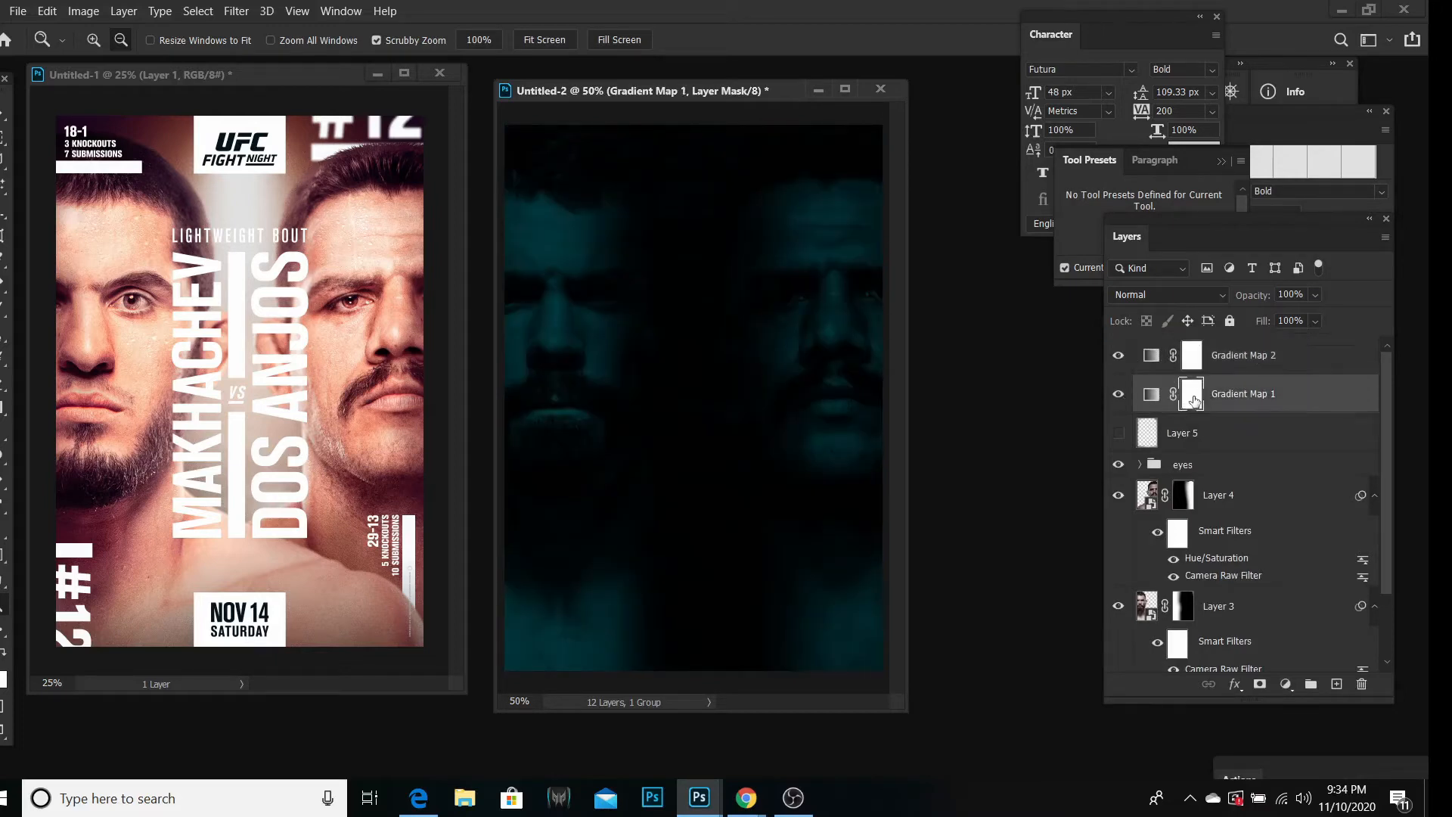
click(1118, 355)
click(1118, 356)
click(1187, 361)
right_click(3, 412)
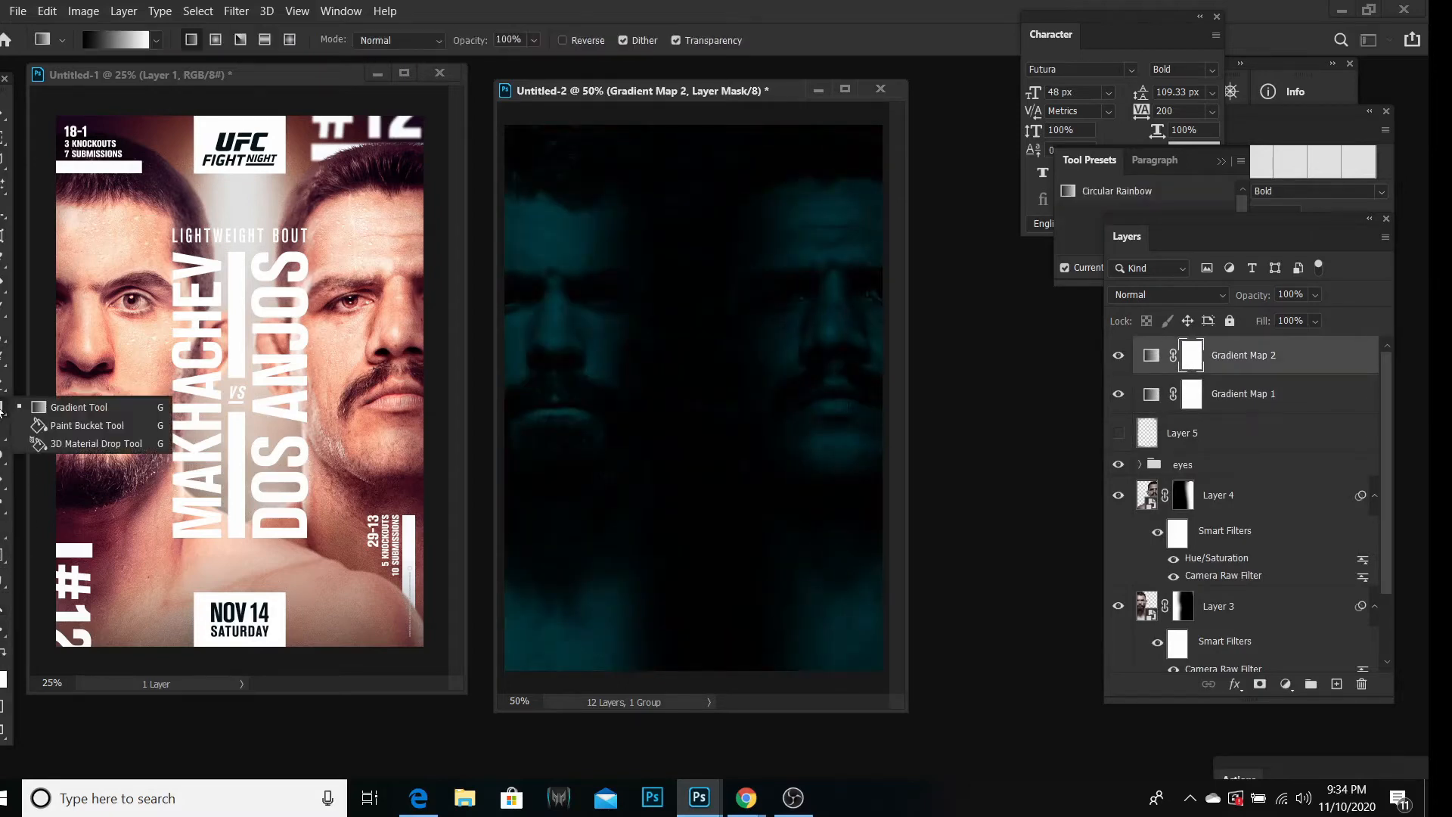
click(53, 411)
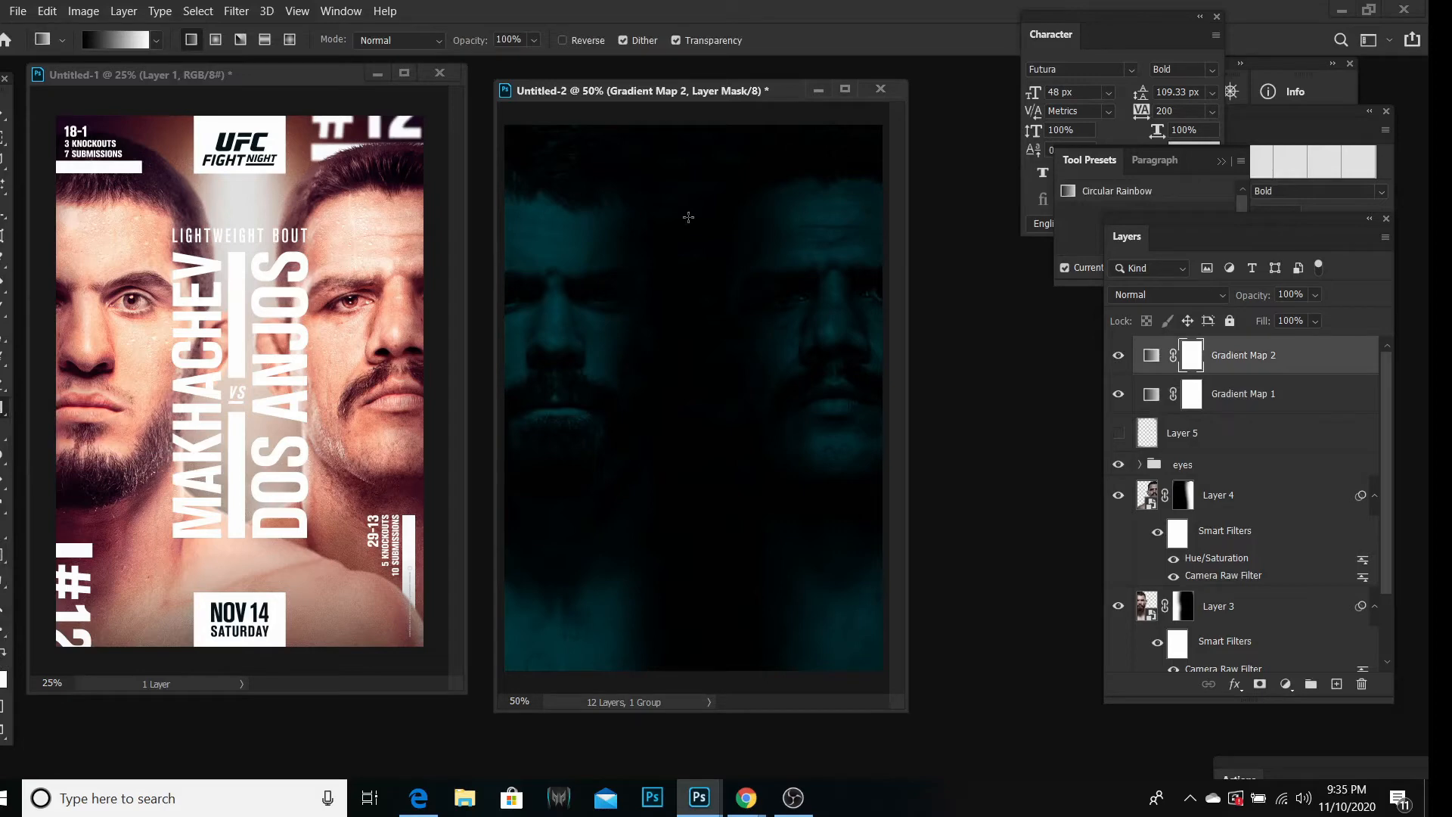
Step: Try a linear black-to-white gradient on Gradient Map 2's mask from the poster's top edge to its bottom edge
drag(679, 114, 703, 730)
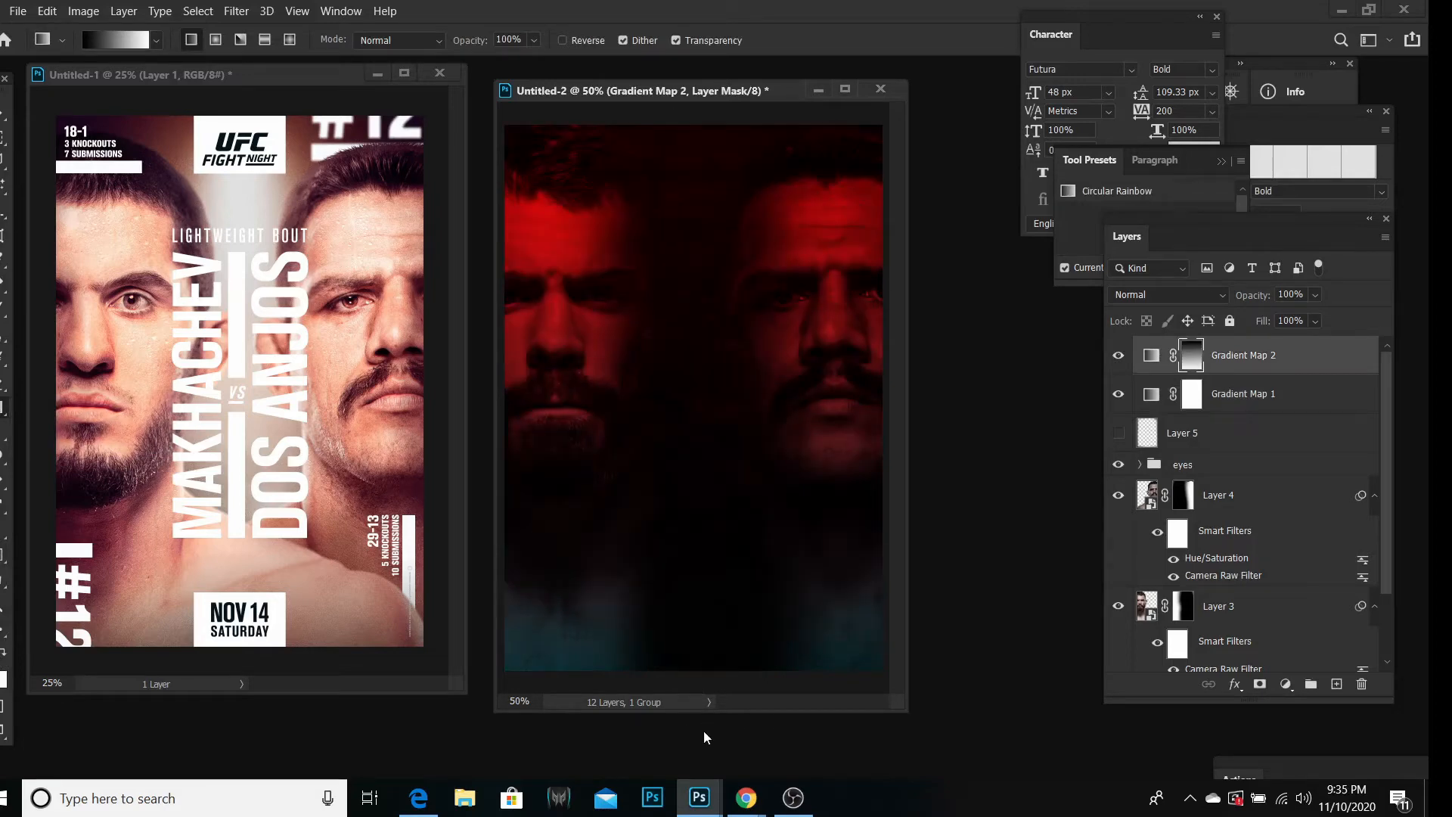
drag(899, 713, 954, 767)
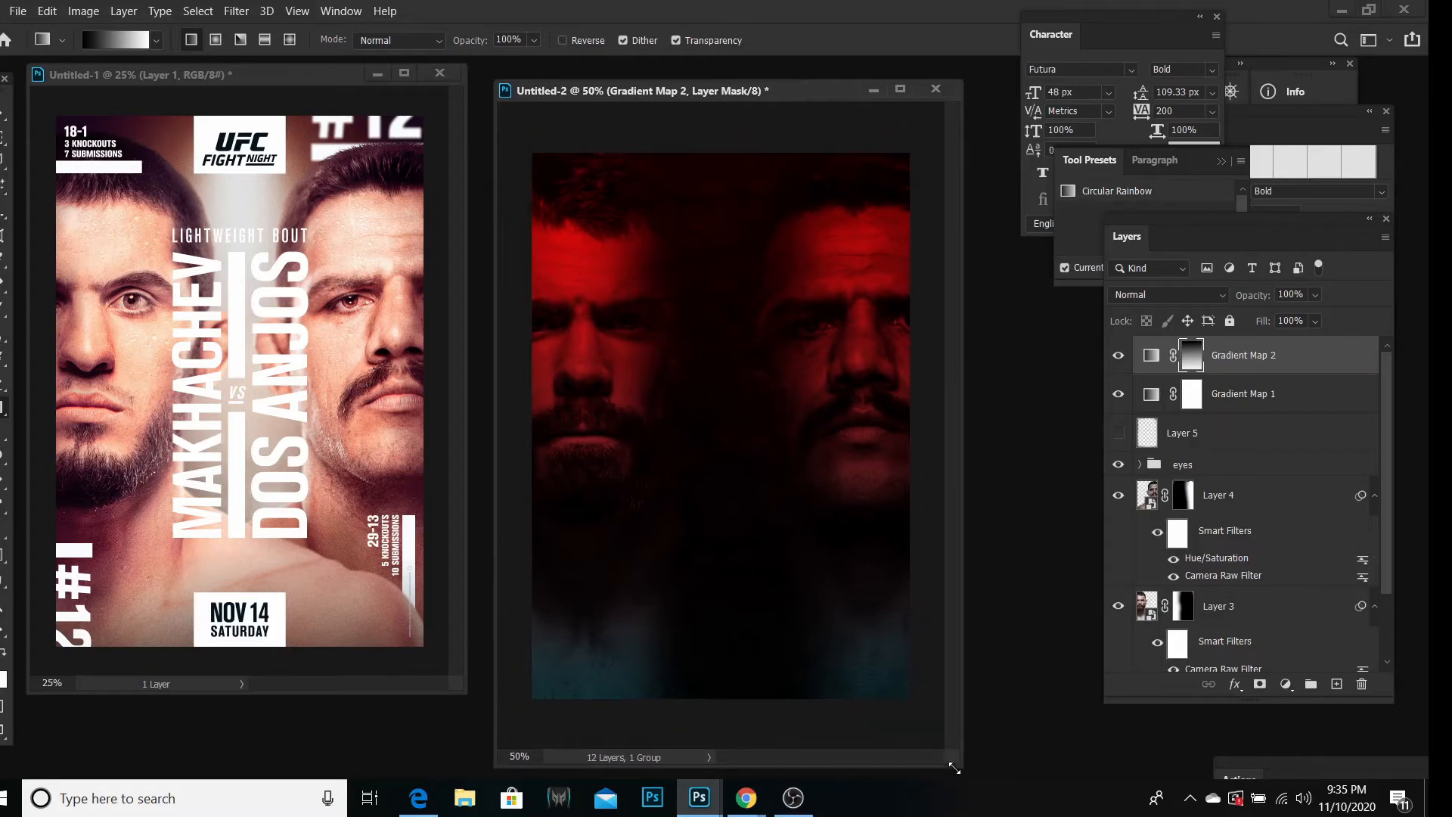
click(50, 10)
click(64, 35)
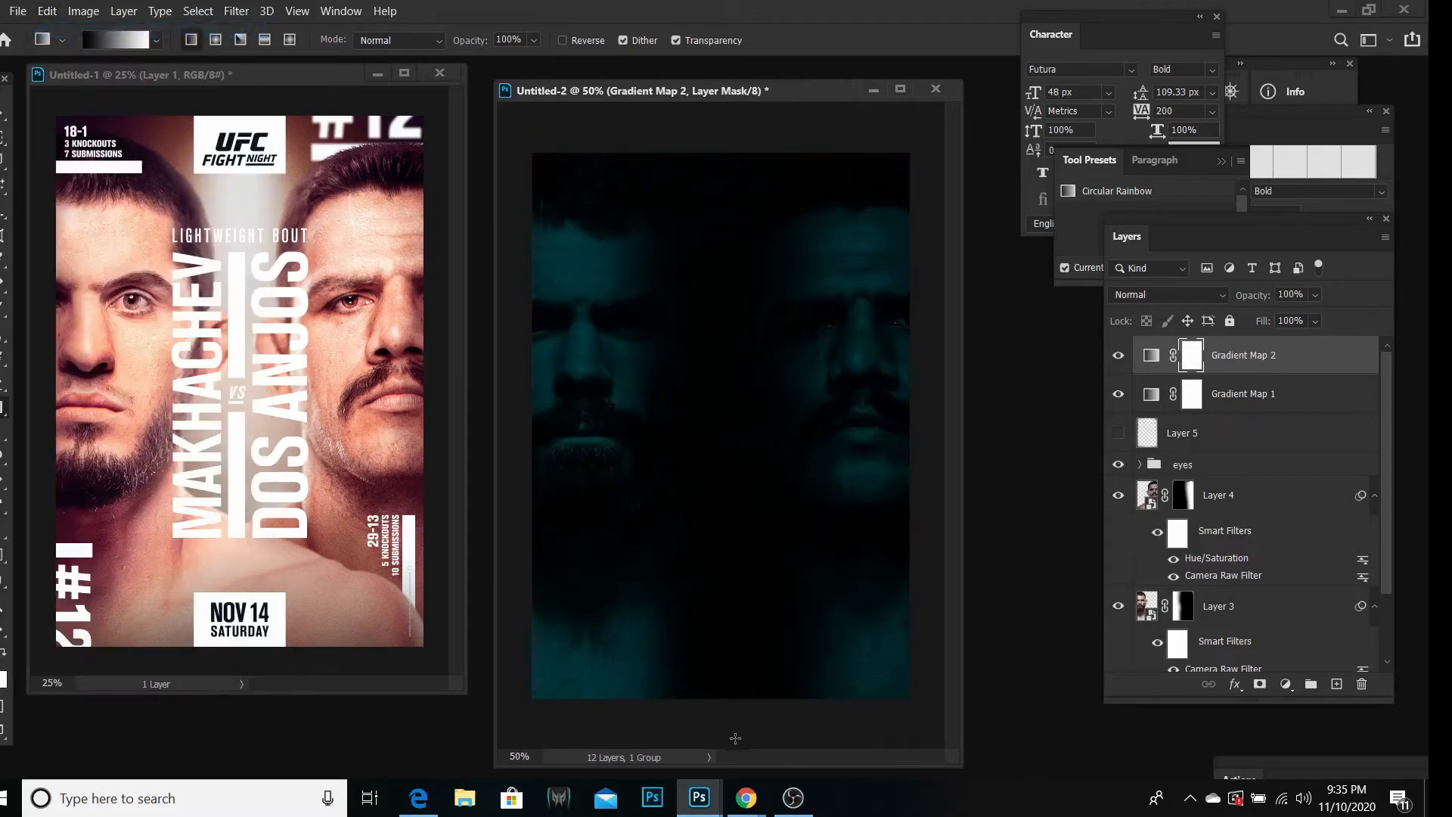
Step: Try mask gradients from the poster's bottom edge up to its centre and diagonally from the left fighter's forehead to the lower-right corner
drag(735, 738, 721, 437)
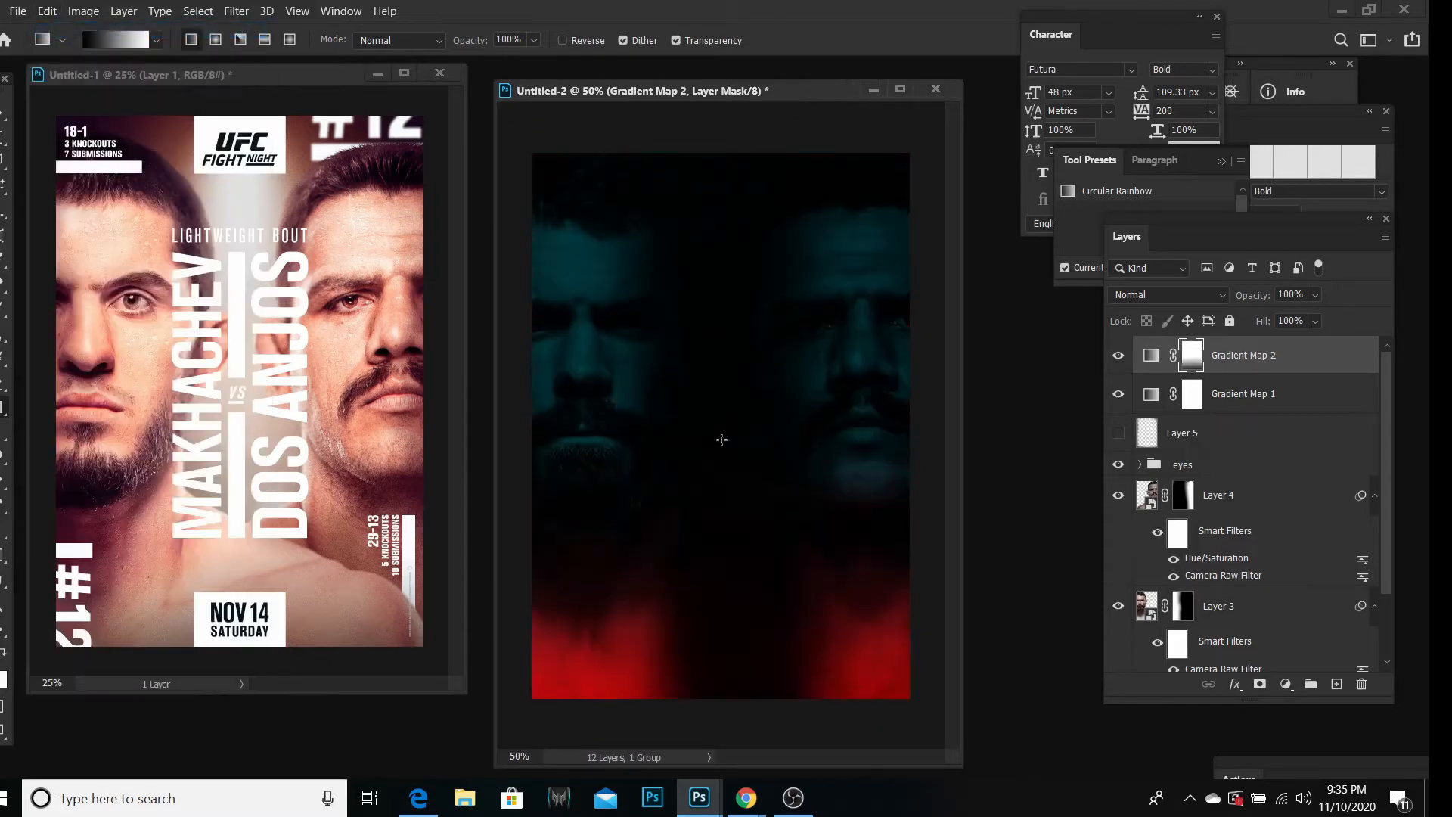
click(46, 11)
click(61, 30)
drag(608, 192, 918, 724)
click(47, 11)
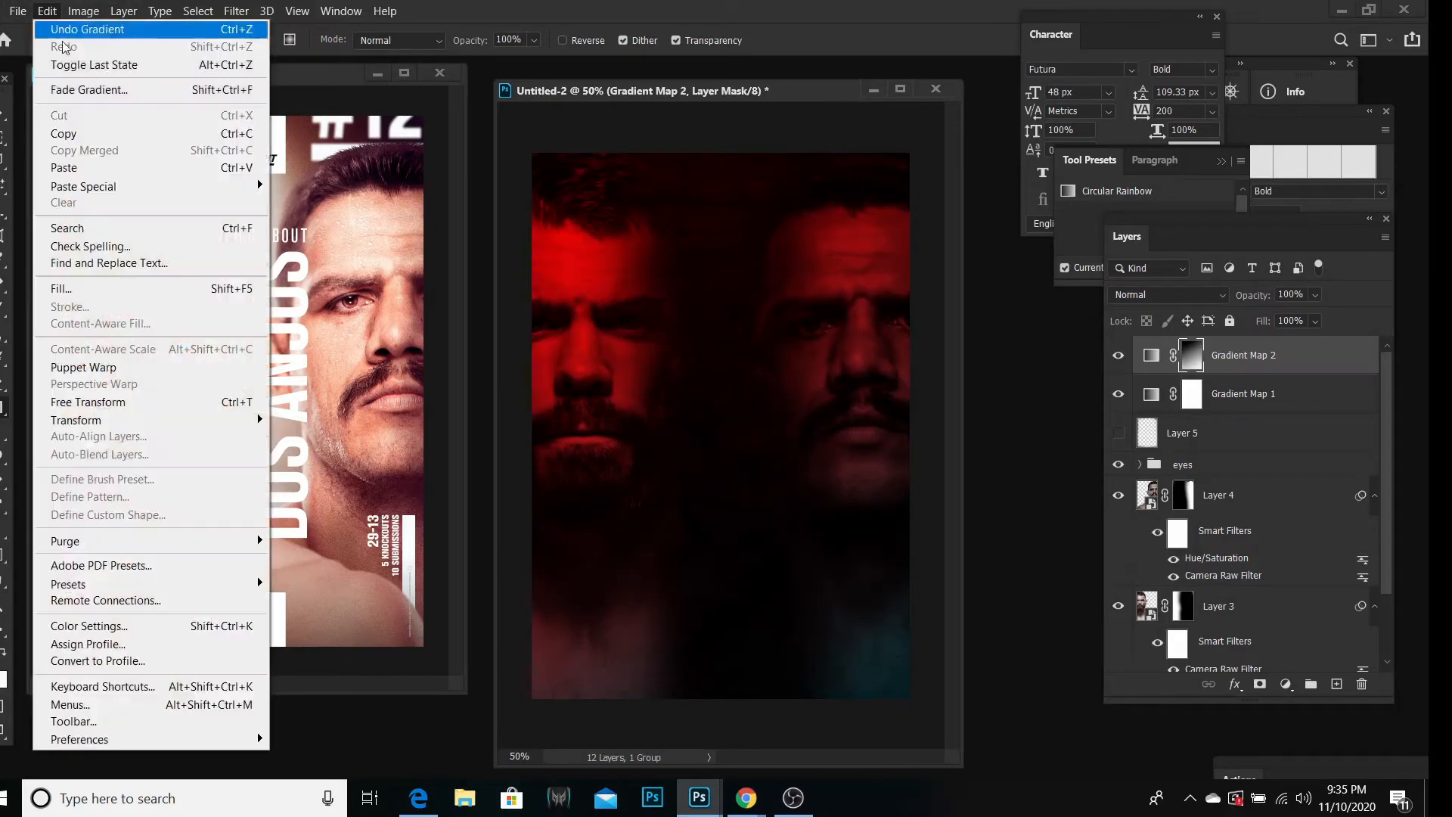
click(60, 30)
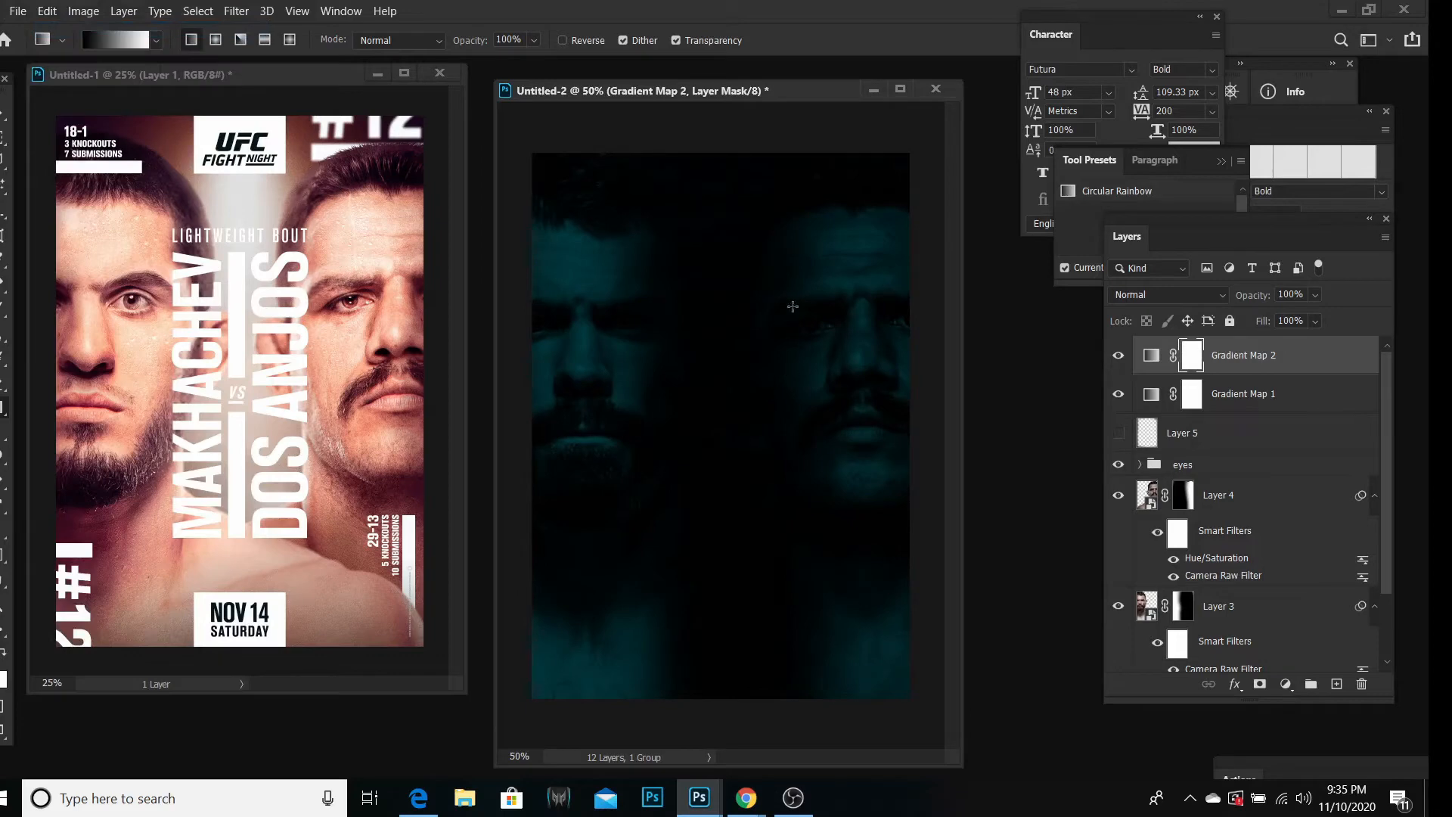
Step: Try two slanted mask gradients running from beside the right fighter's forehead down to the poster's lower middle
drag(793, 306, 706, 736)
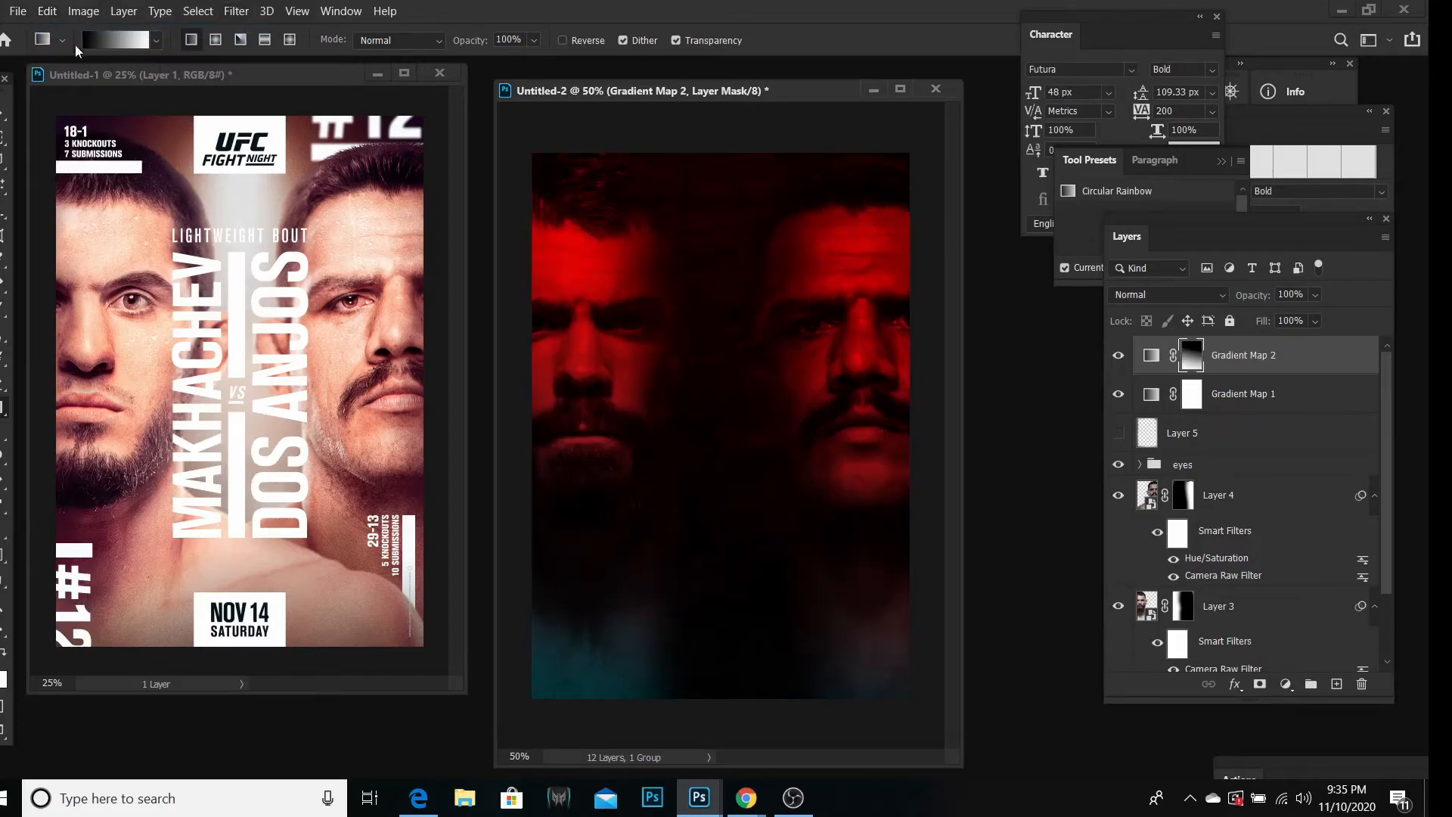
click(47, 11)
click(60, 28)
drag(782, 228, 665, 646)
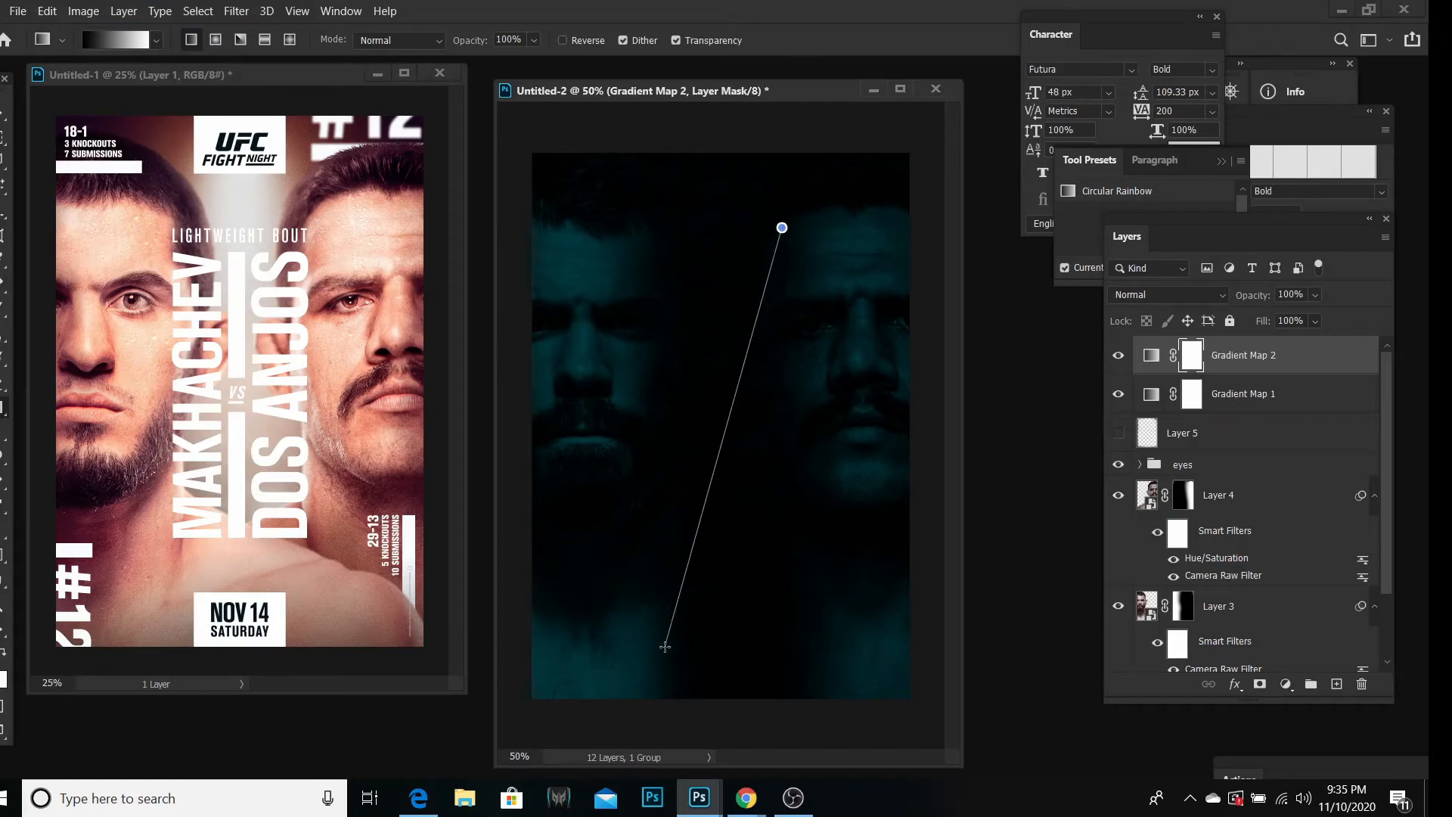
drag(665, 646, 665, 646)
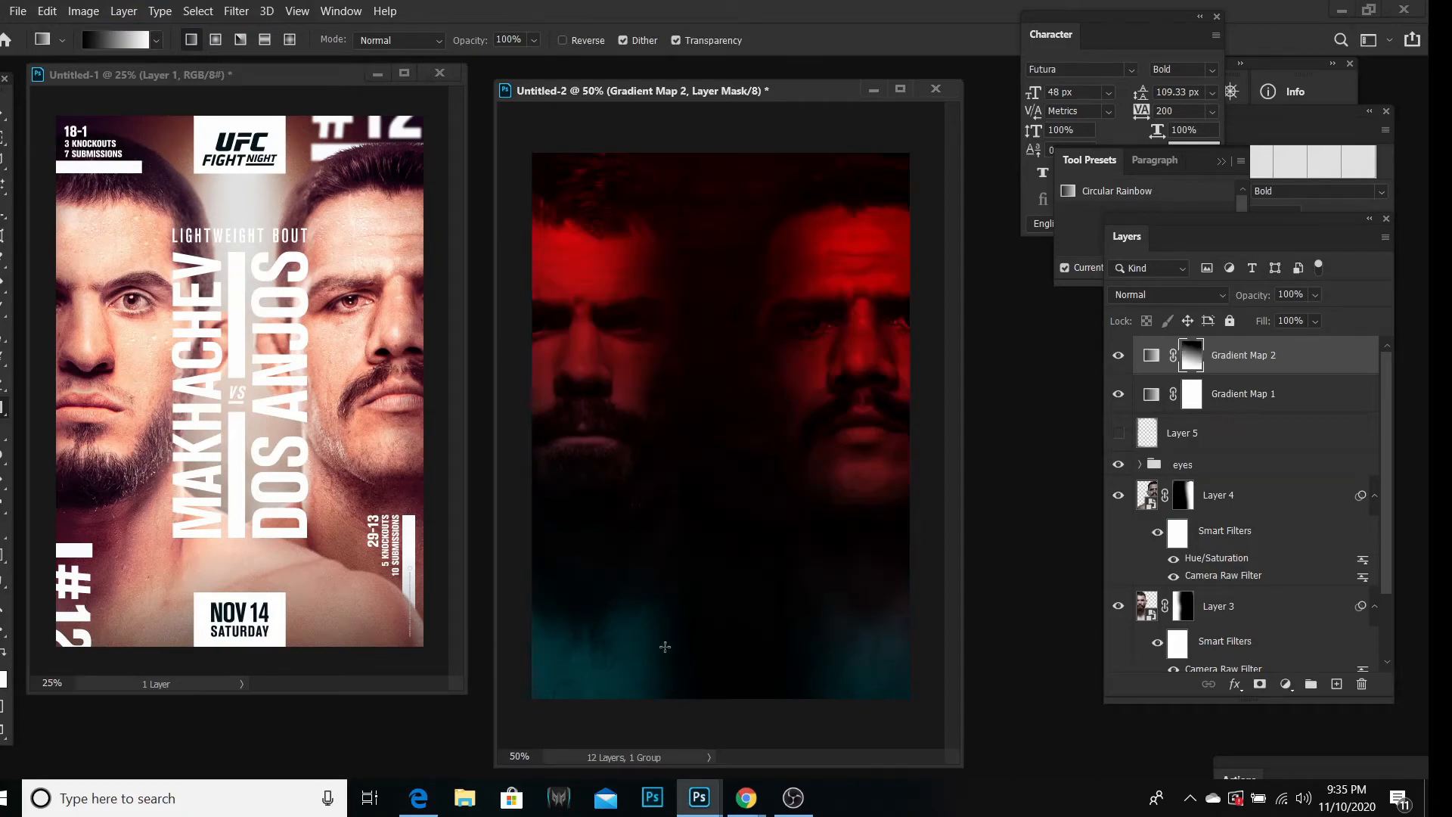
click(46, 11)
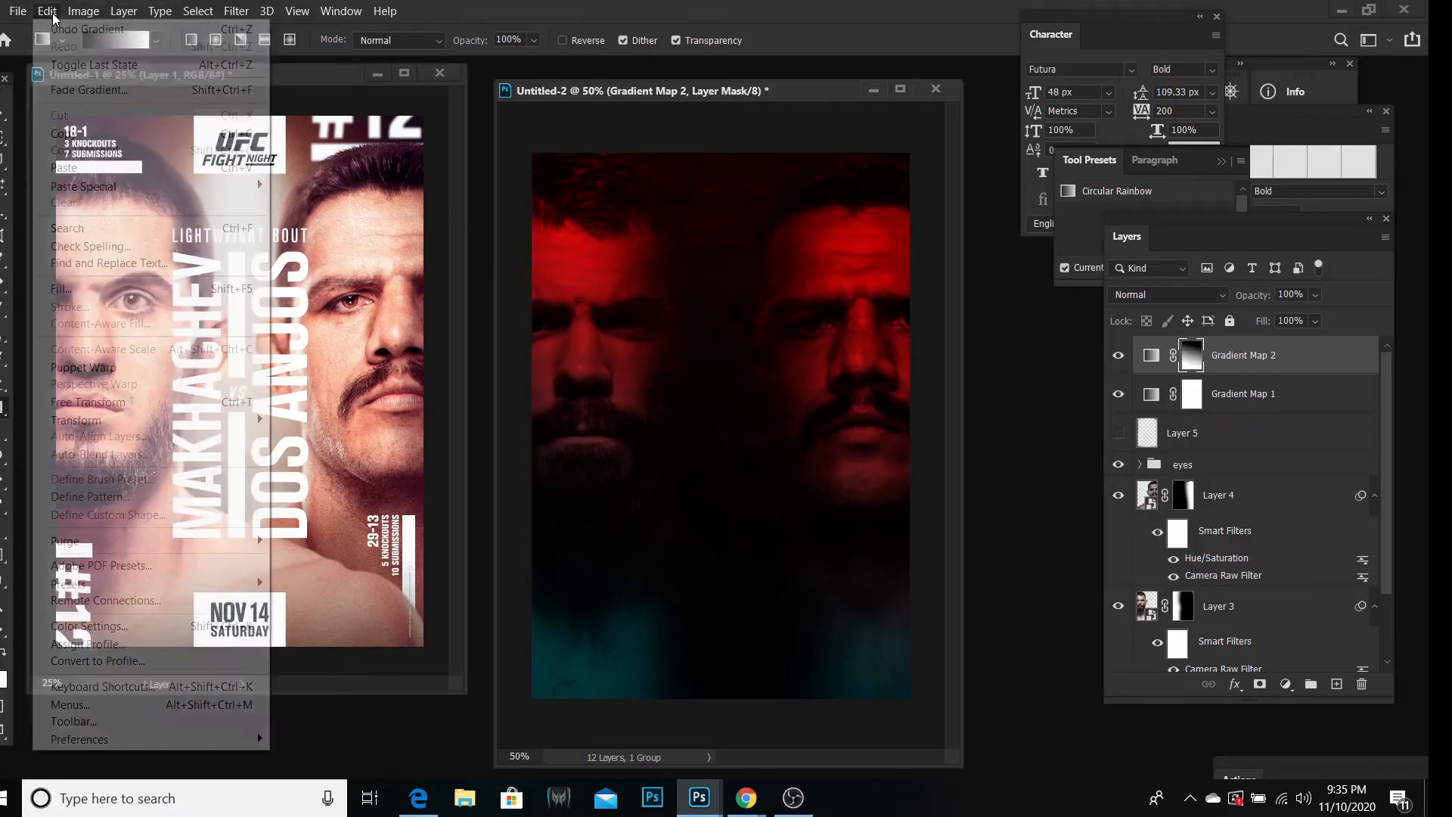
click(60, 27)
Step: Try mask gradients from the poster's centre to its lower right and from the left fighter's face to the right edge
drag(710, 390, 871, 631)
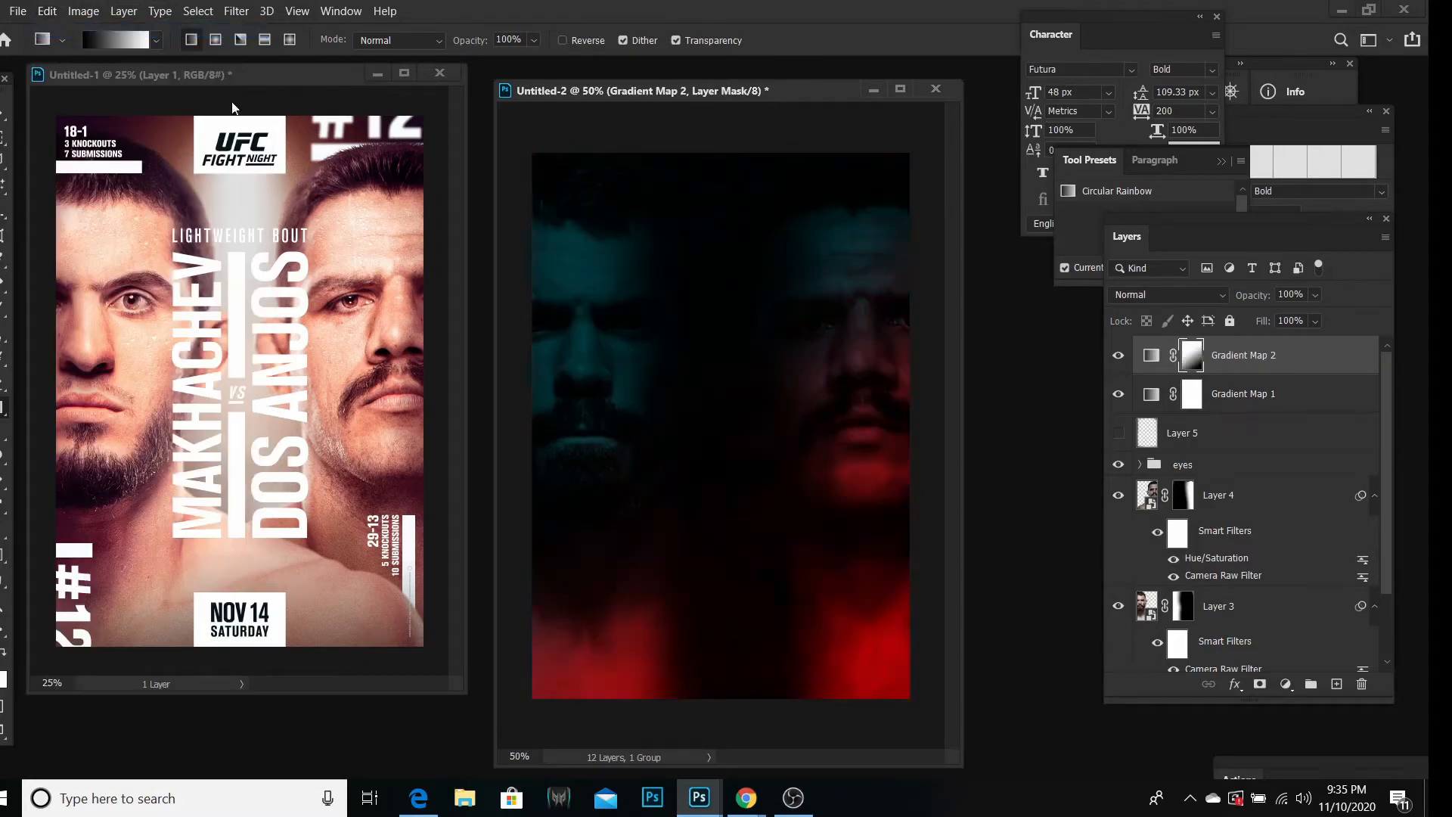
click(58, 11)
click(60, 26)
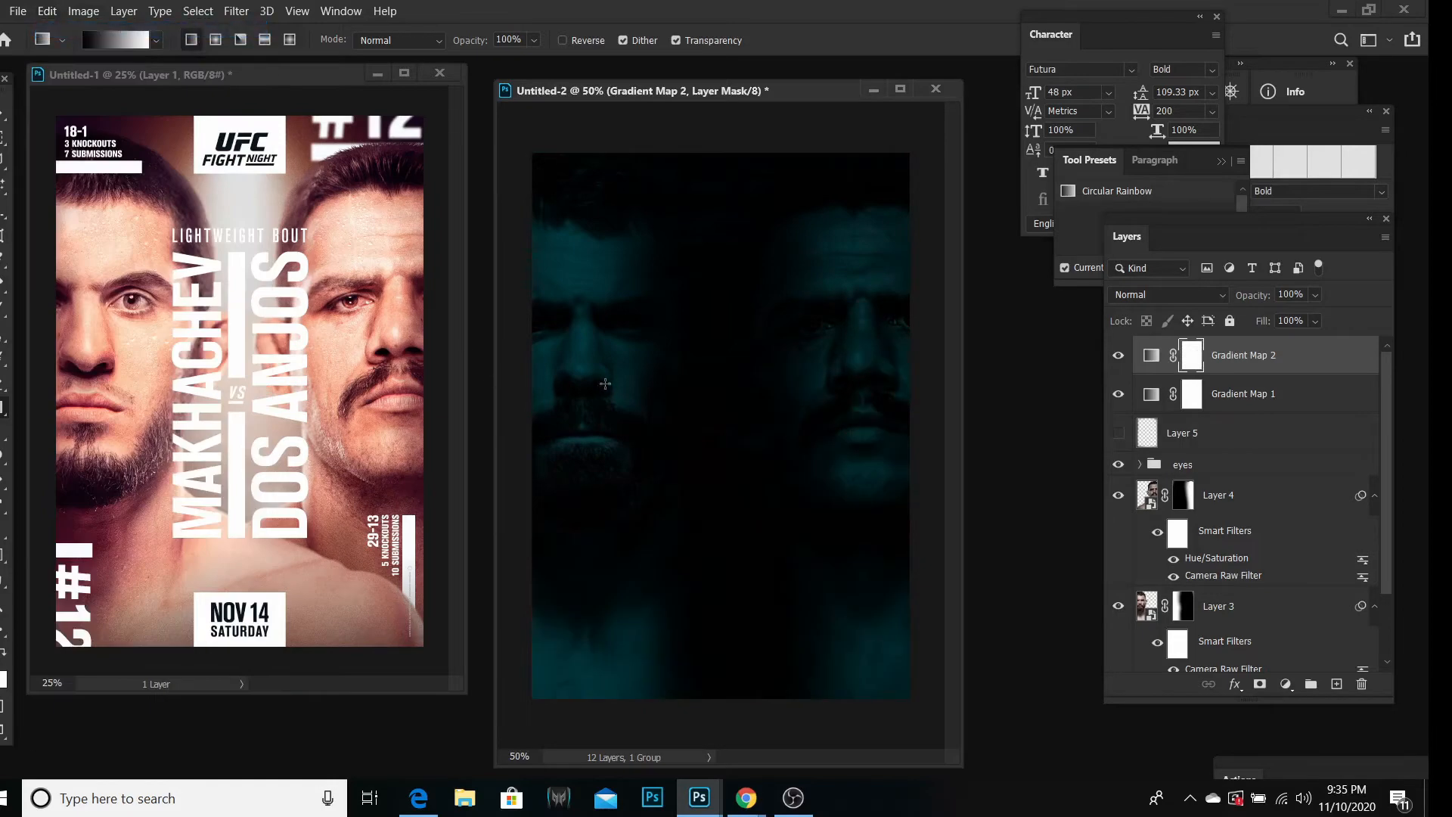
drag(586, 350, 927, 509)
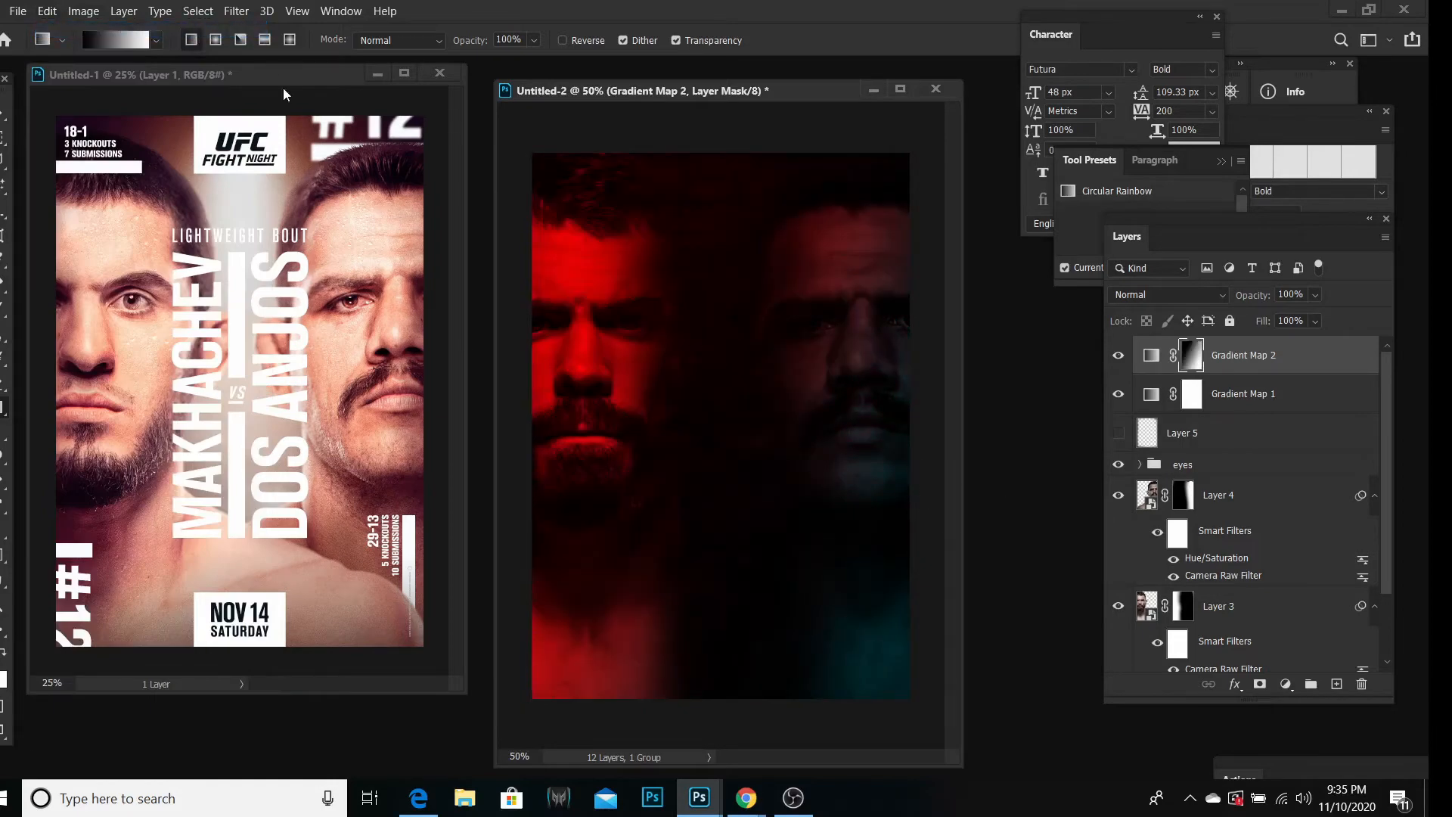
click(47, 10)
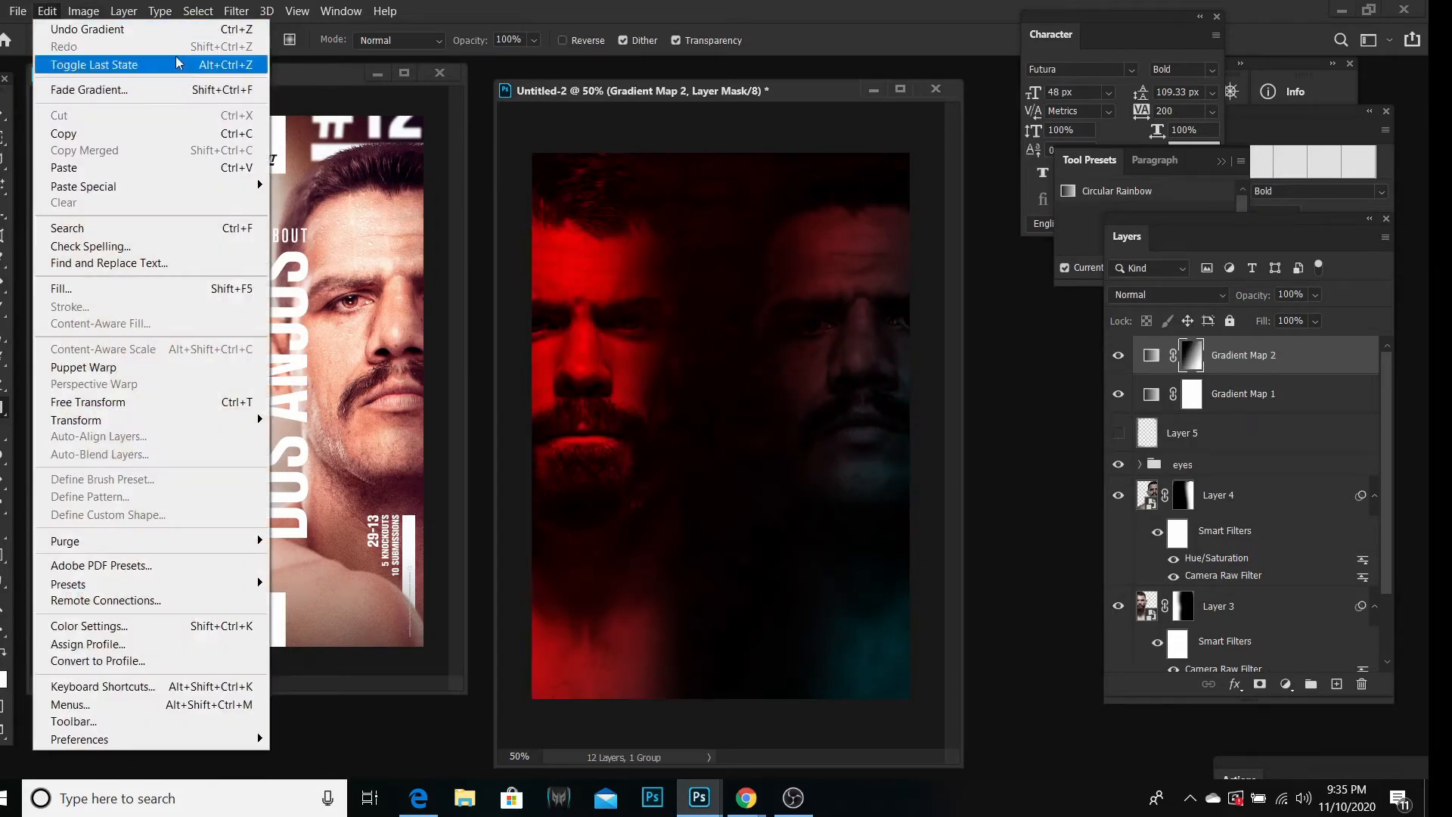
click(85, 29)
Step: Try mask gradients from the left fighter's forehead to the lower-right edge and from the top middle to the bottom-left corner
drag(615, 256, 950, 642)
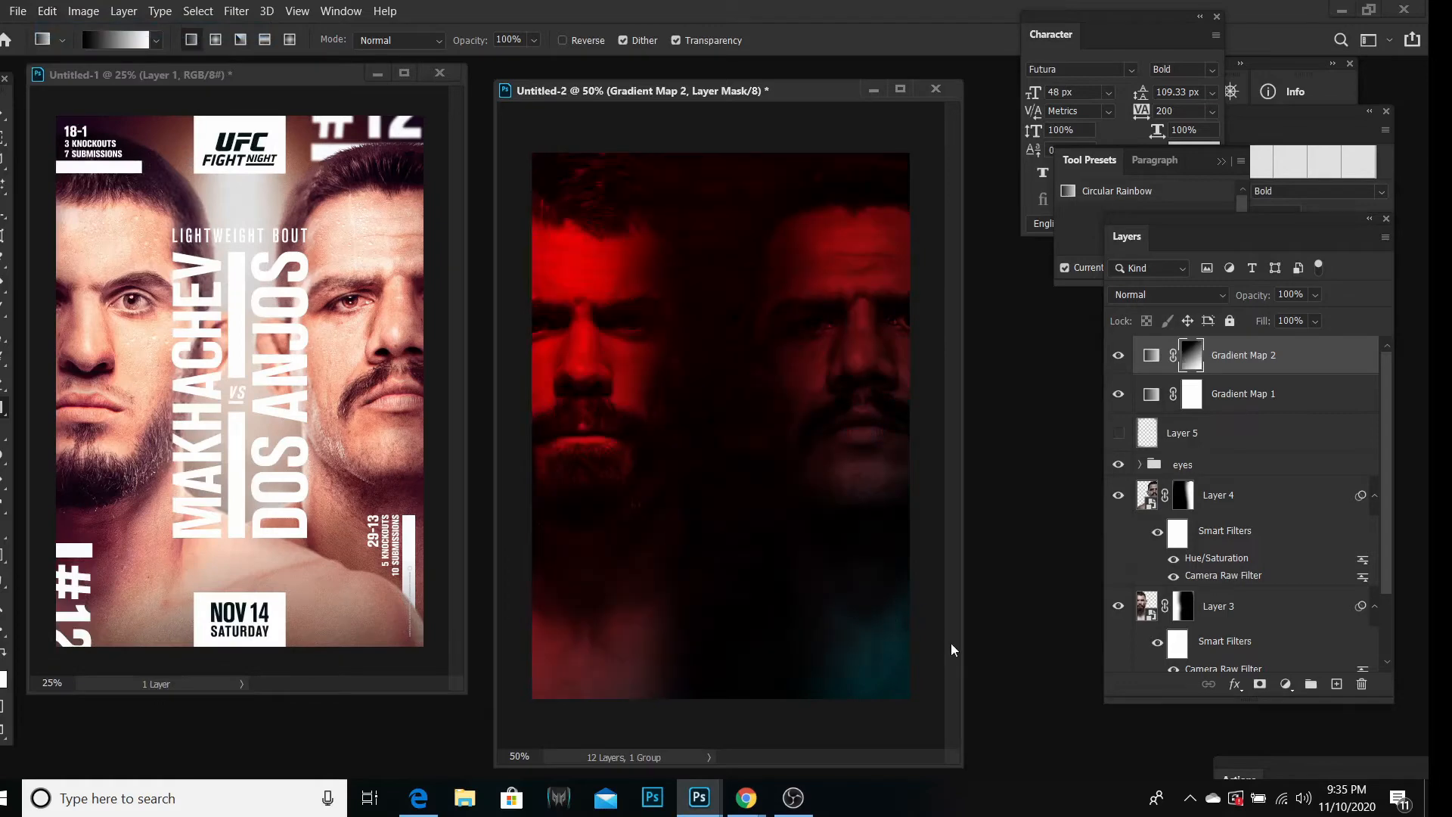
click(52, 12)
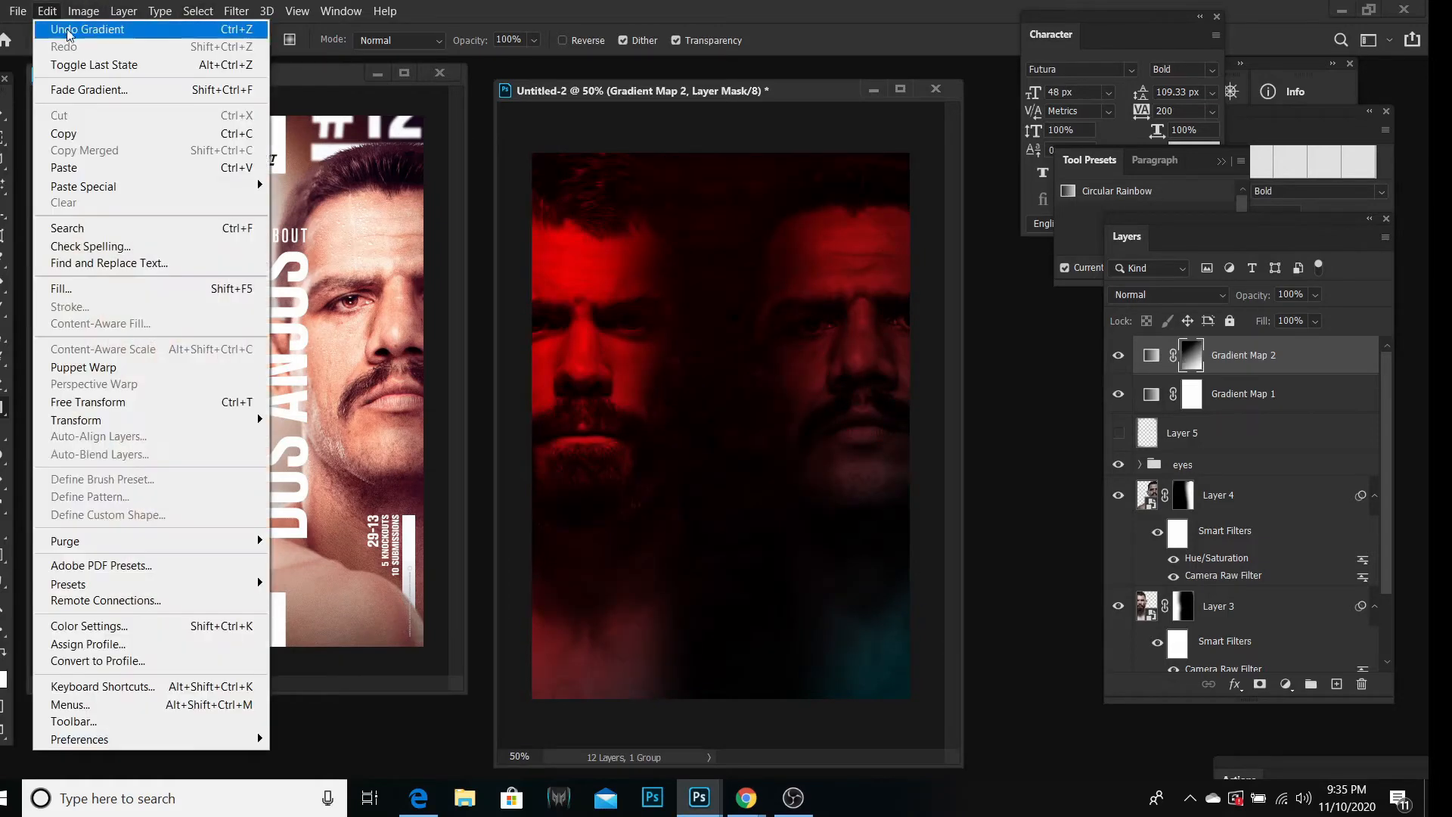
click(85, 28)
drag(700, 206, 551, 744)
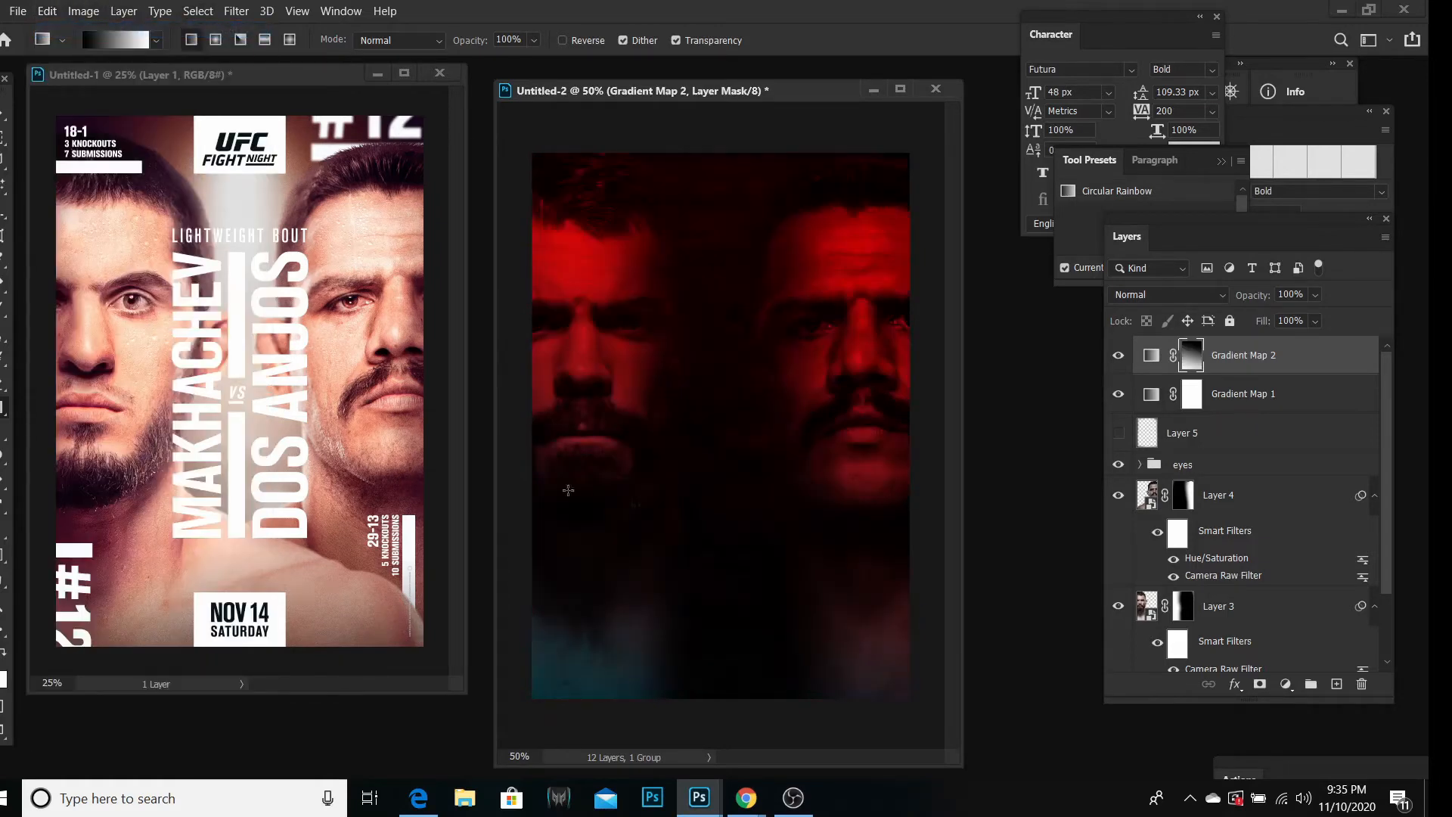
click(47, 10)
click(85, 30)
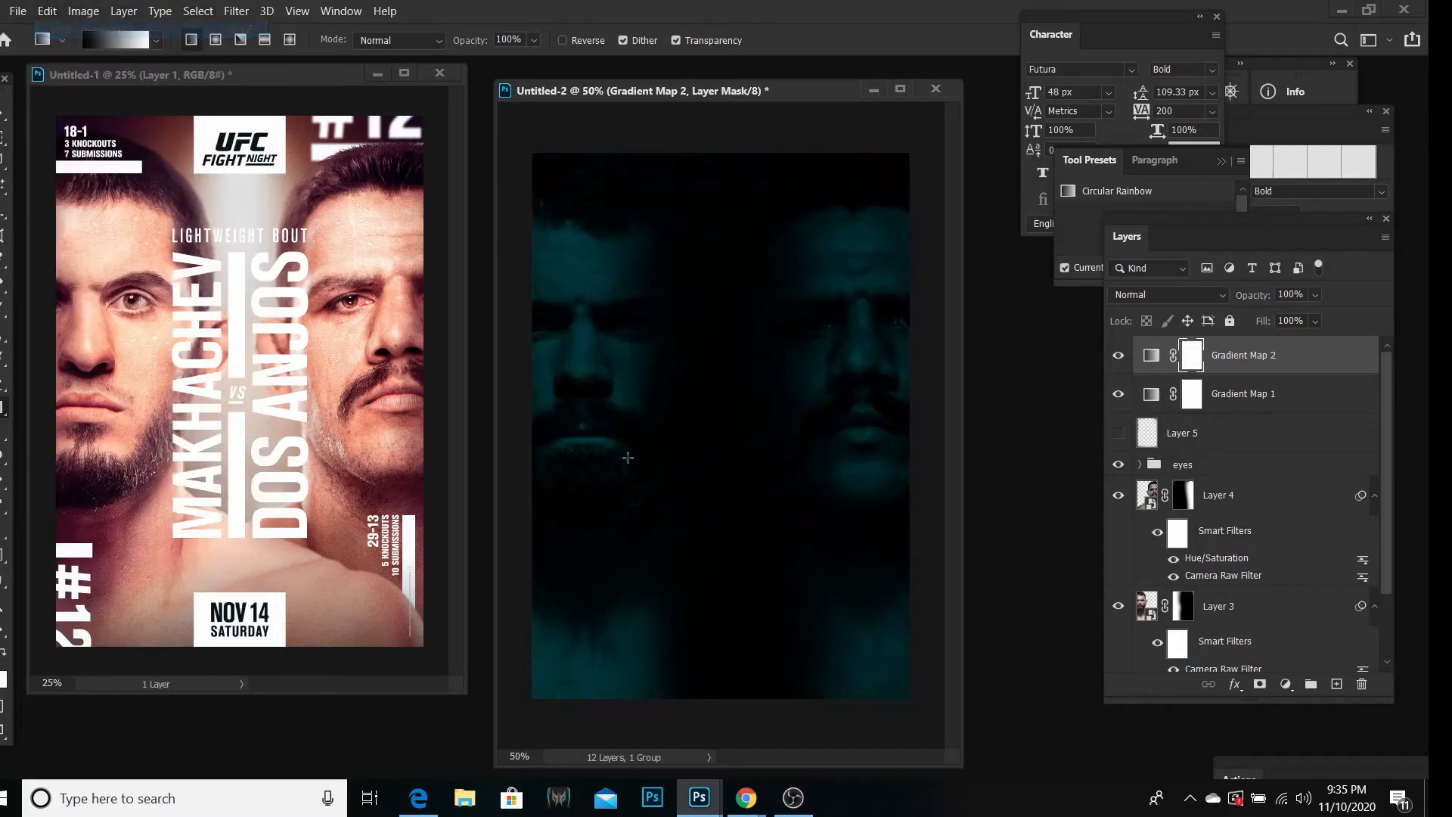
Step: Try a short vertical mask gradient down the poster's middle and a diagonal one from its centre to the lower-right edge
drag(728, 326, 683, 650)
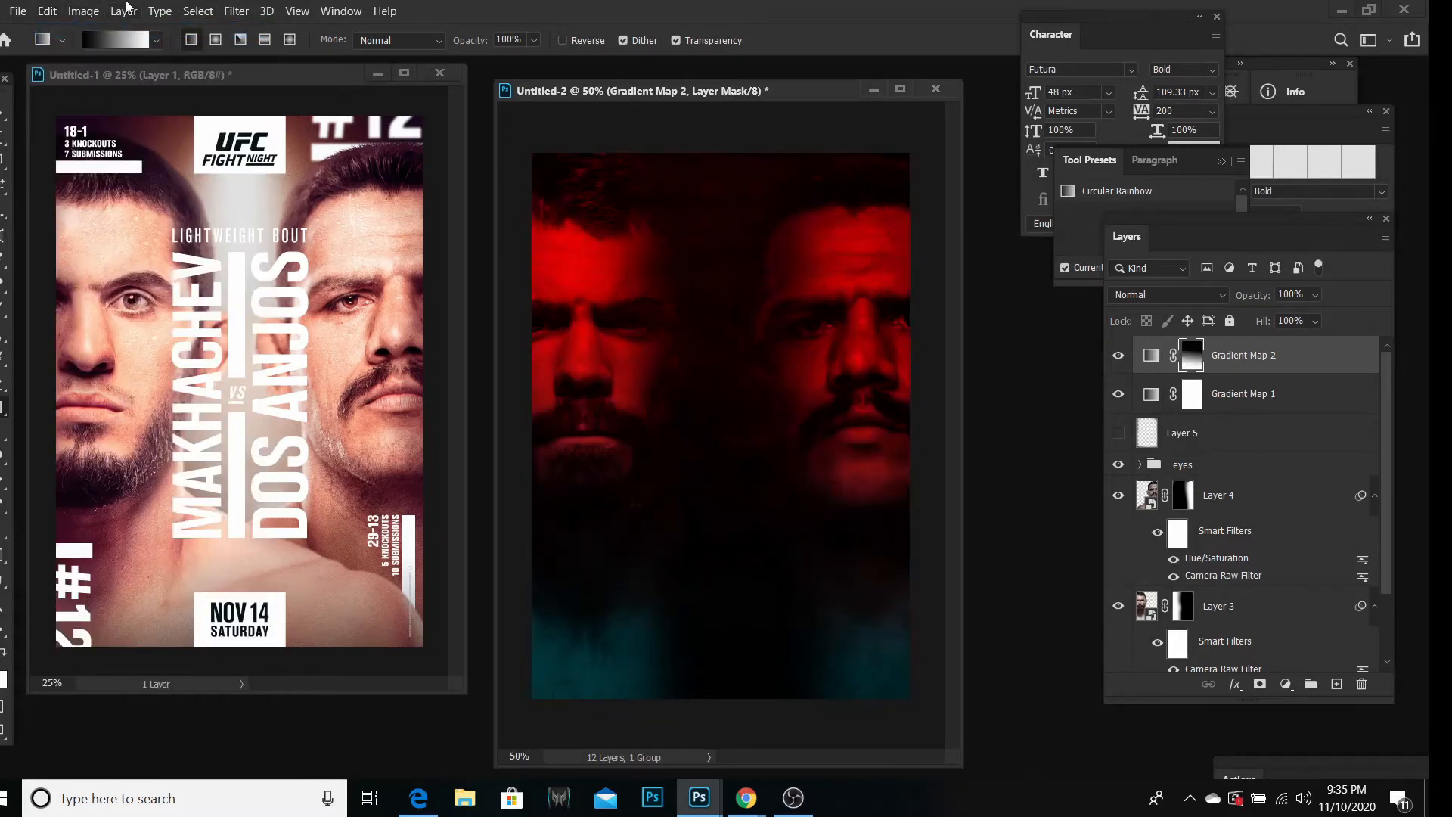
click(47, 11)
click(85, 30)
drag(671, 422, 921, 600)
click(47, 11)
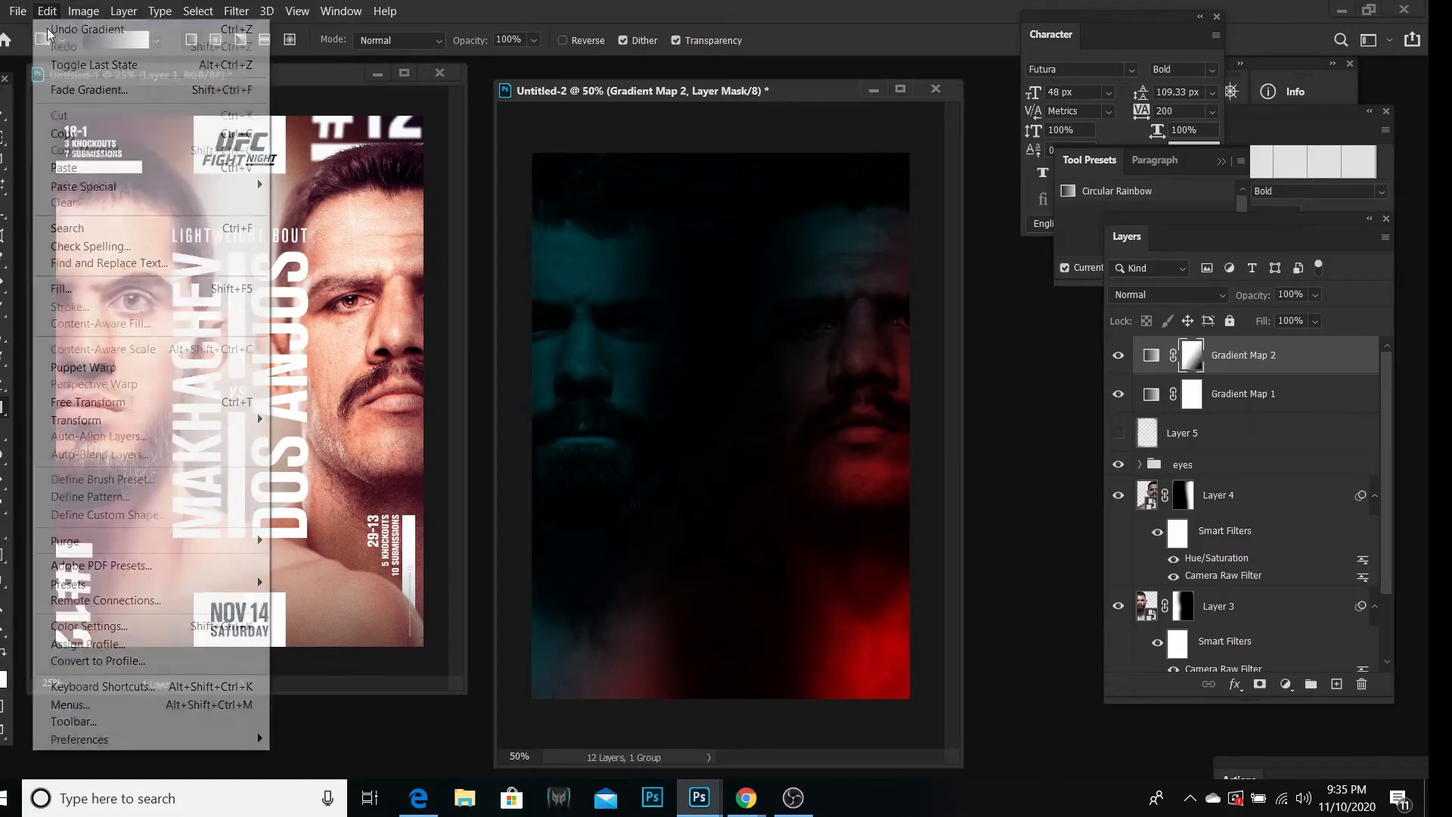
click(85, 30)
Step: Try mask gradients from the lower-right edge up to the left fighter's forehead and from the left edge diagonally down to the bottom
drag(931, 657, 651, 272)
click(47, 11)
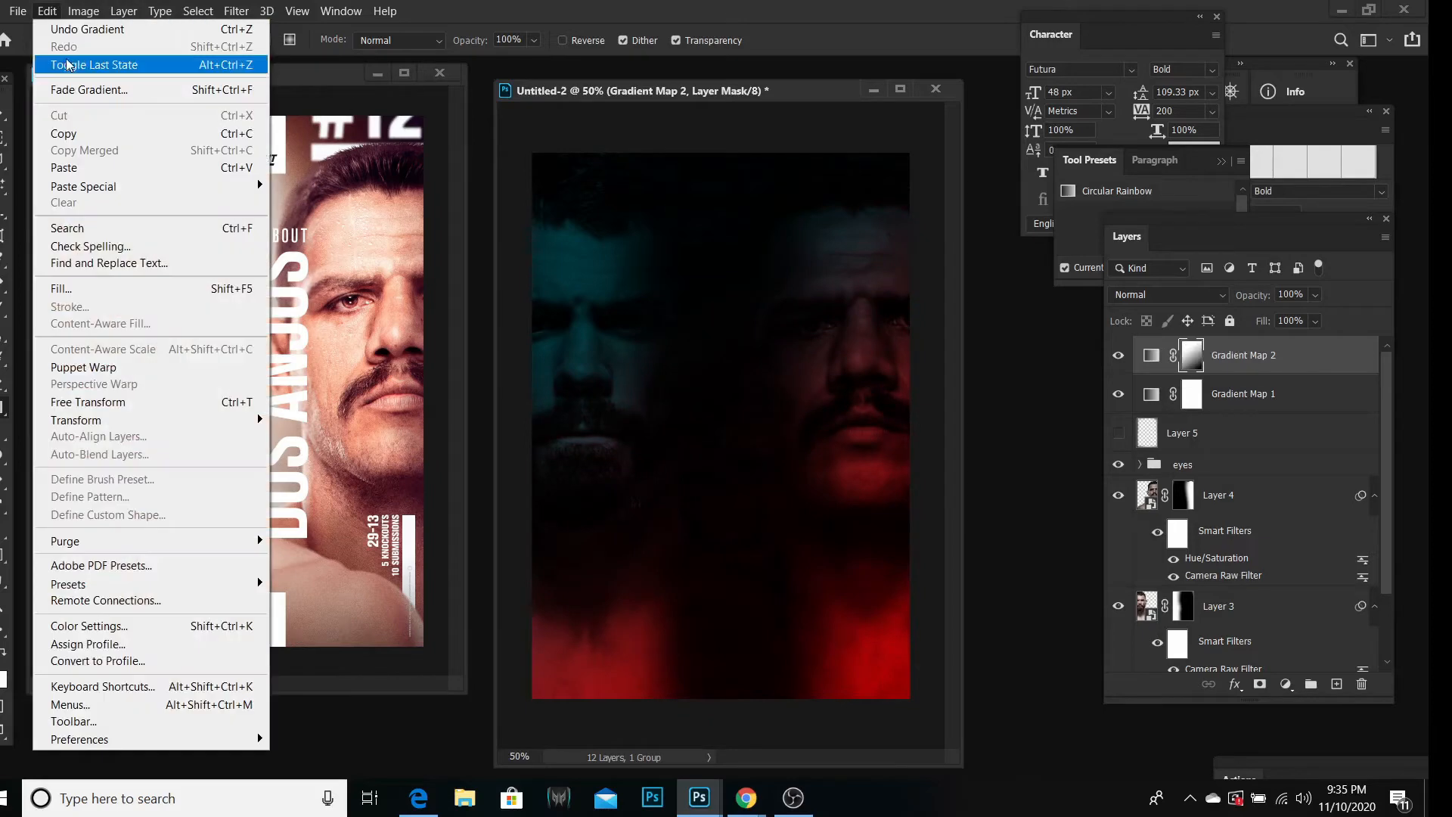
click(84, 29)
drag(510, 443, 741, 669)
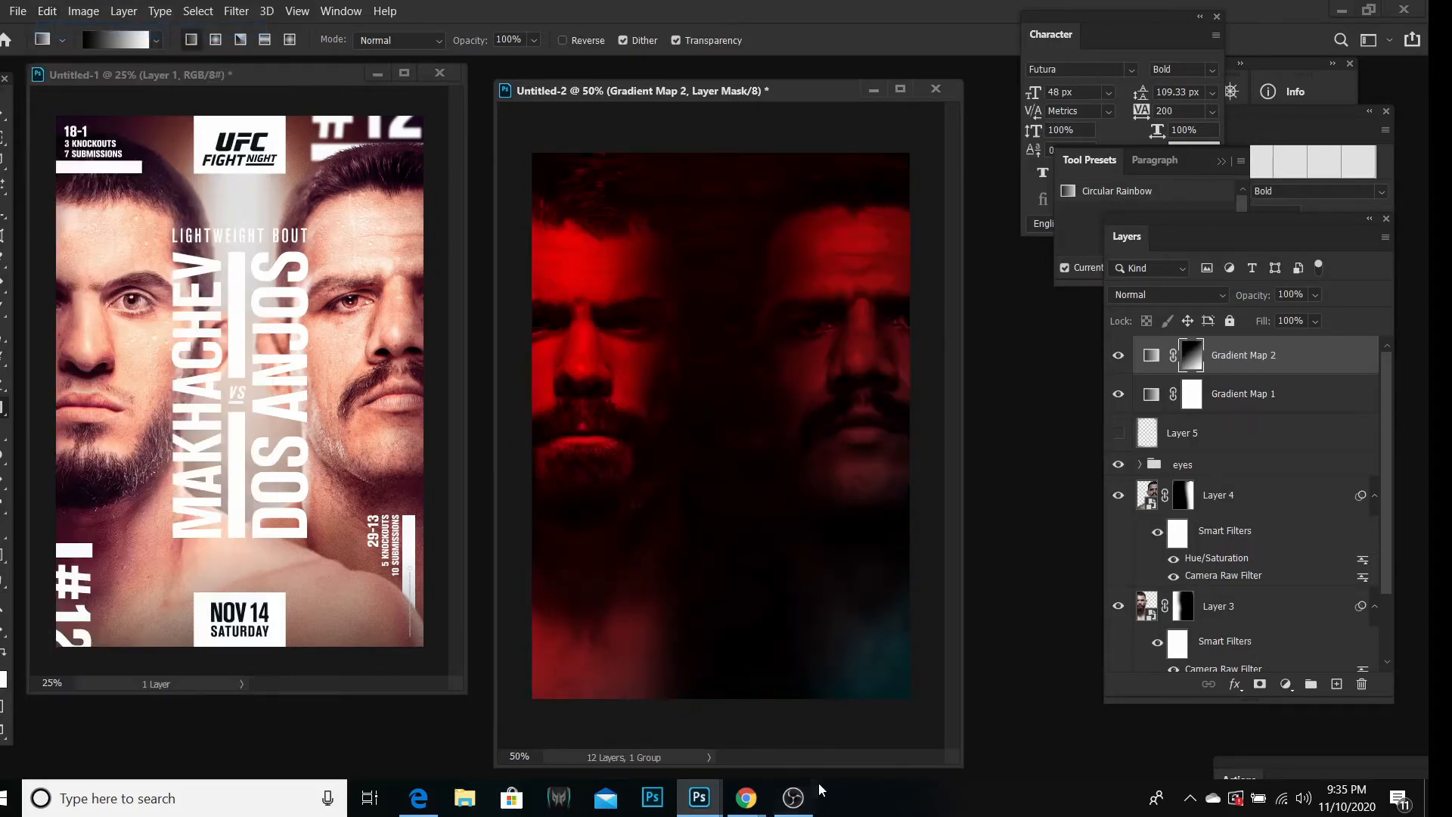
click(38, 12)
click(85, 29)
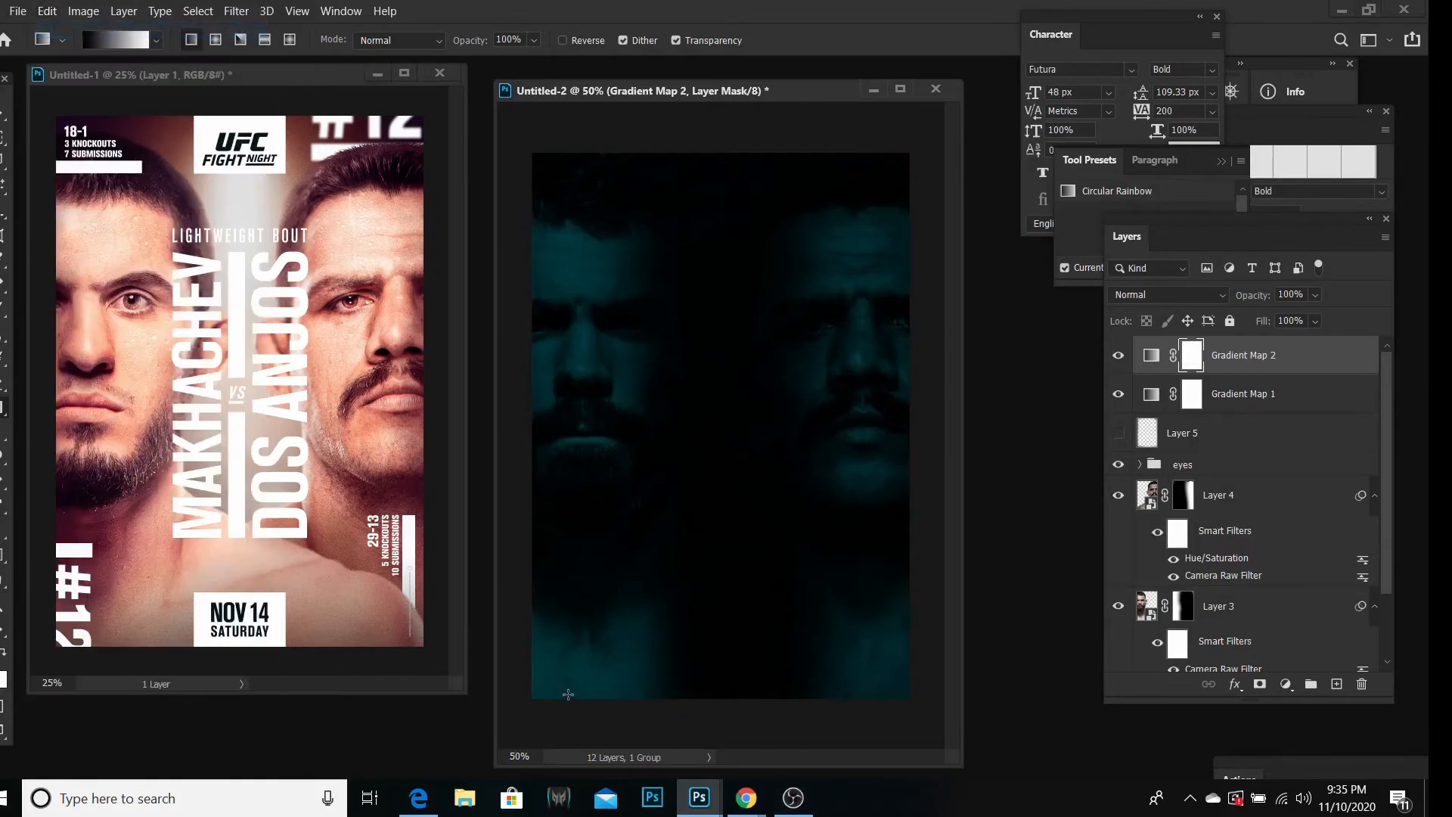
Step: Draw a black-to-white gradient on Gradient Map 2's mask from the poster's bottom-left corner to its centre
drag(527, 721, 707, 486)
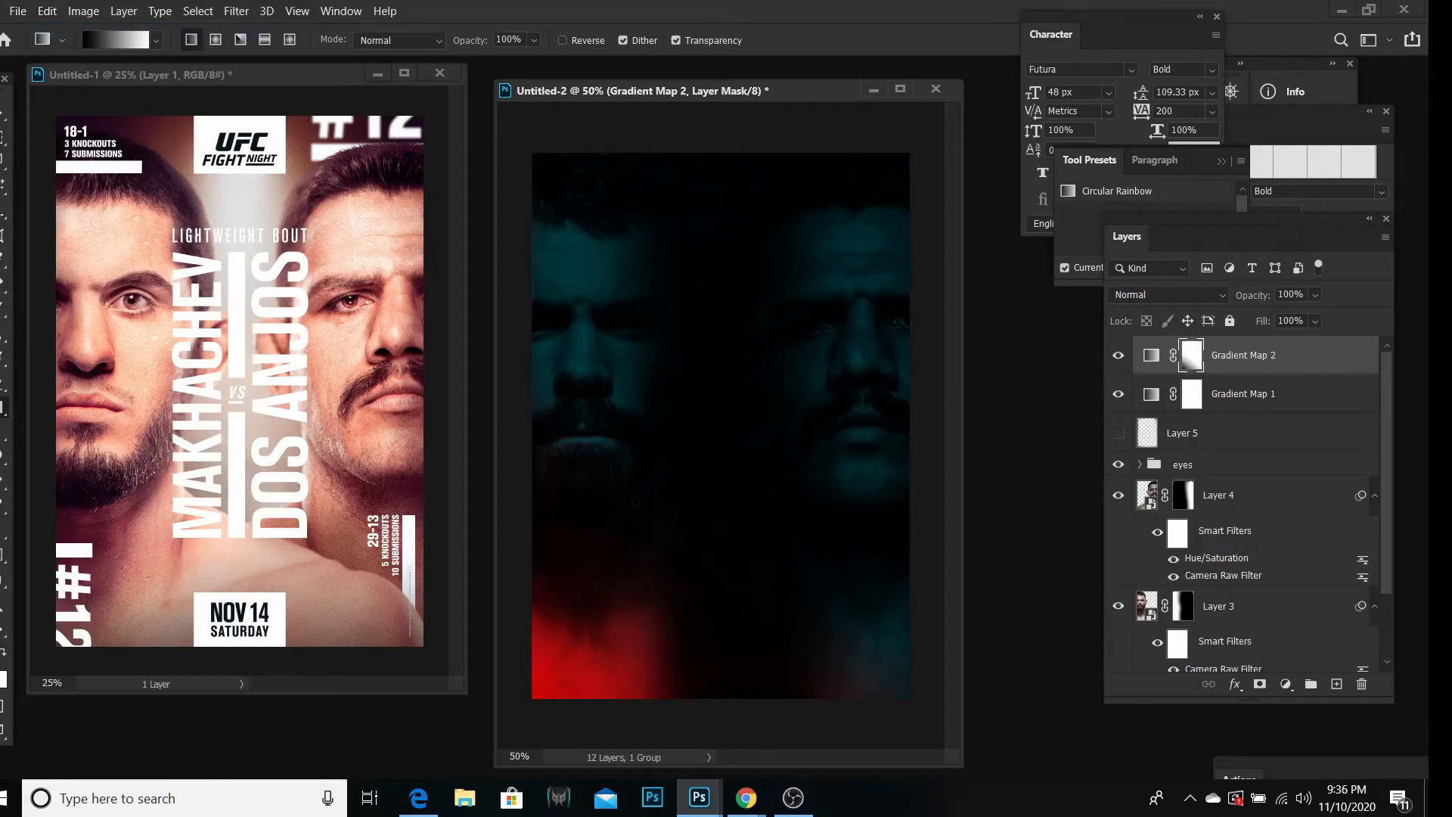
Step: Undo the last gradient and try one on Gradient Map 2's mask from the poster's left edge to past its bottom edge
click(46, 12)
click(63, 30)
drag(519, 386, 770, 766)
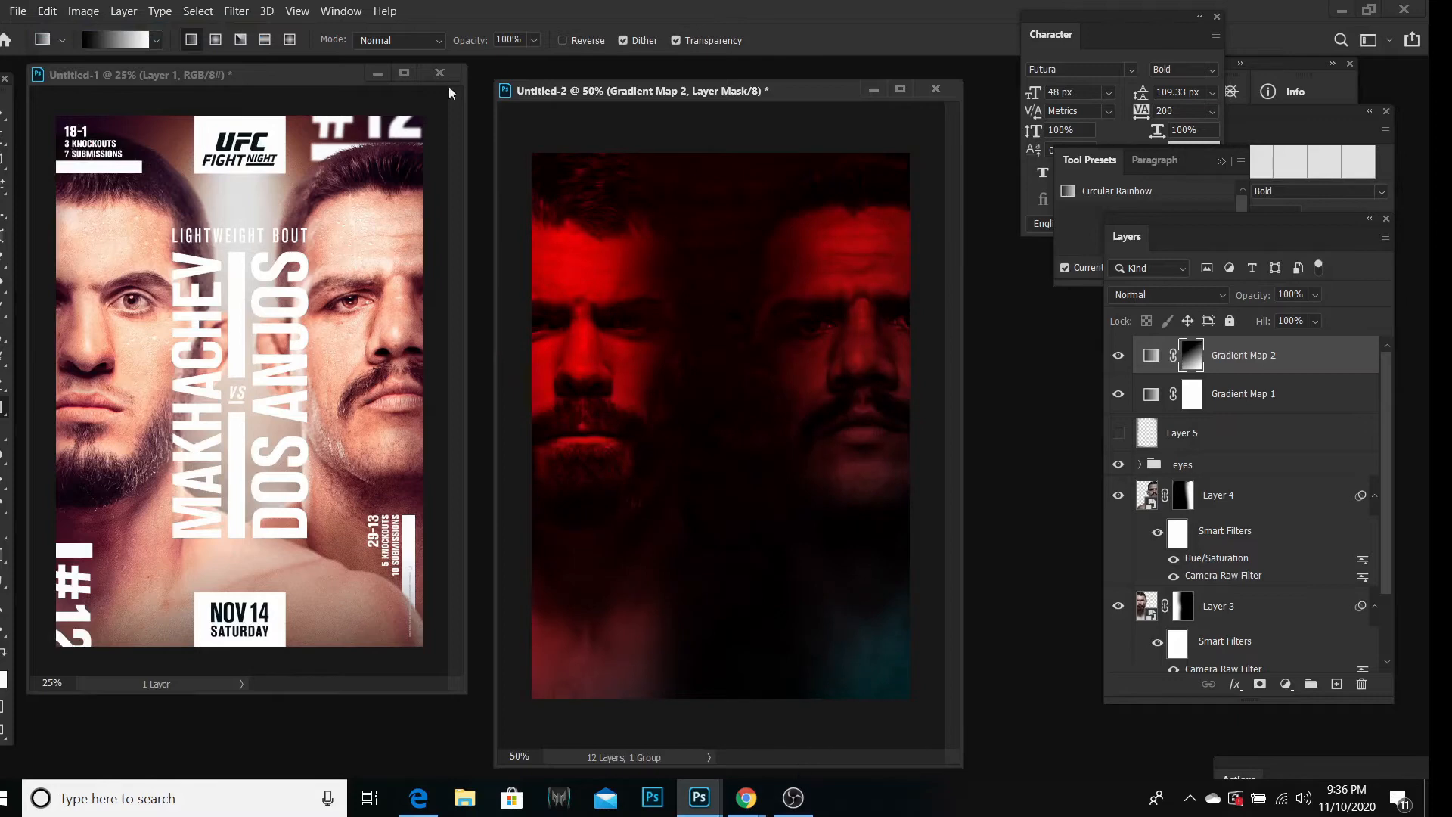
click(47, 11)
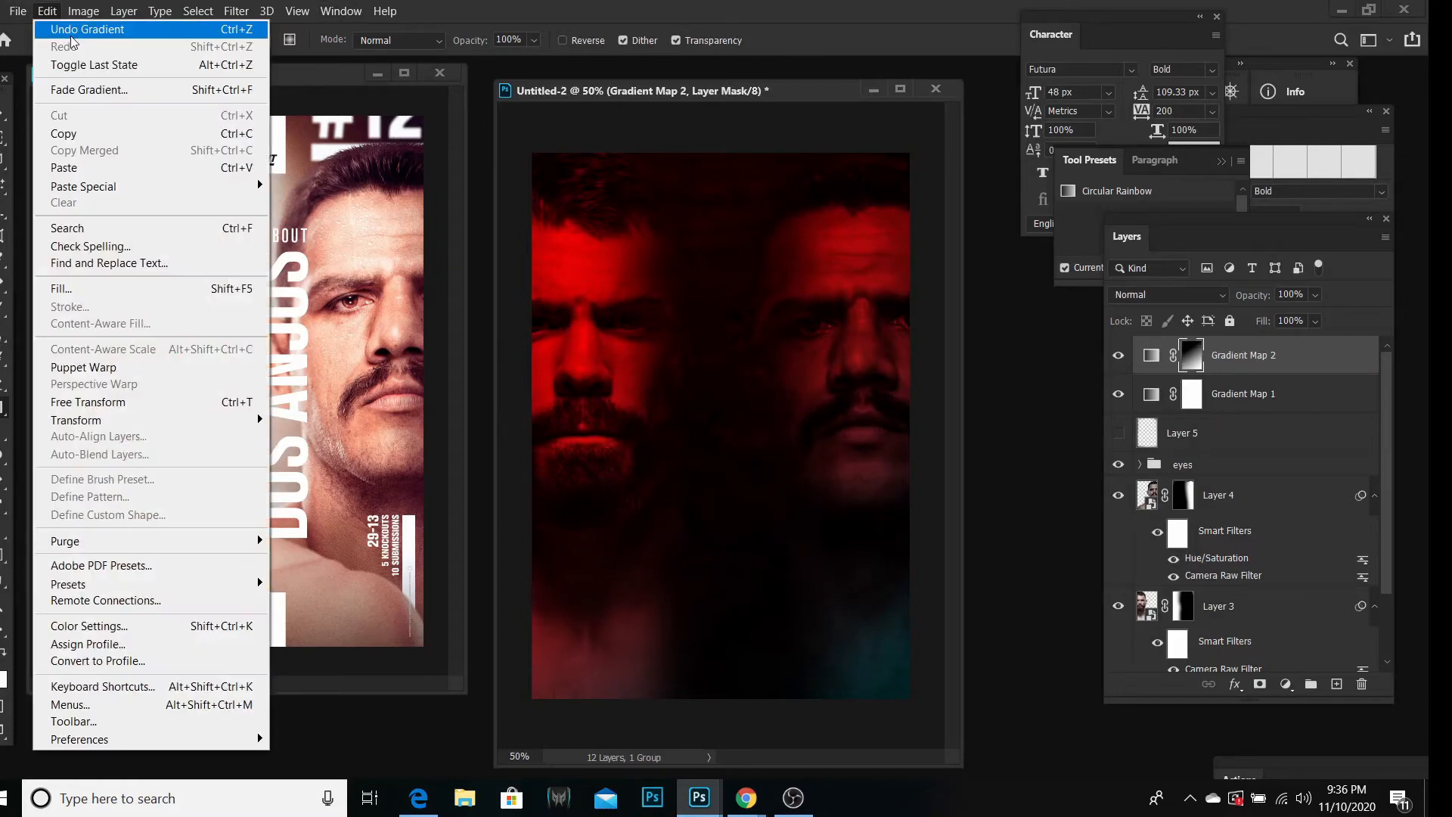
click(62, 30)
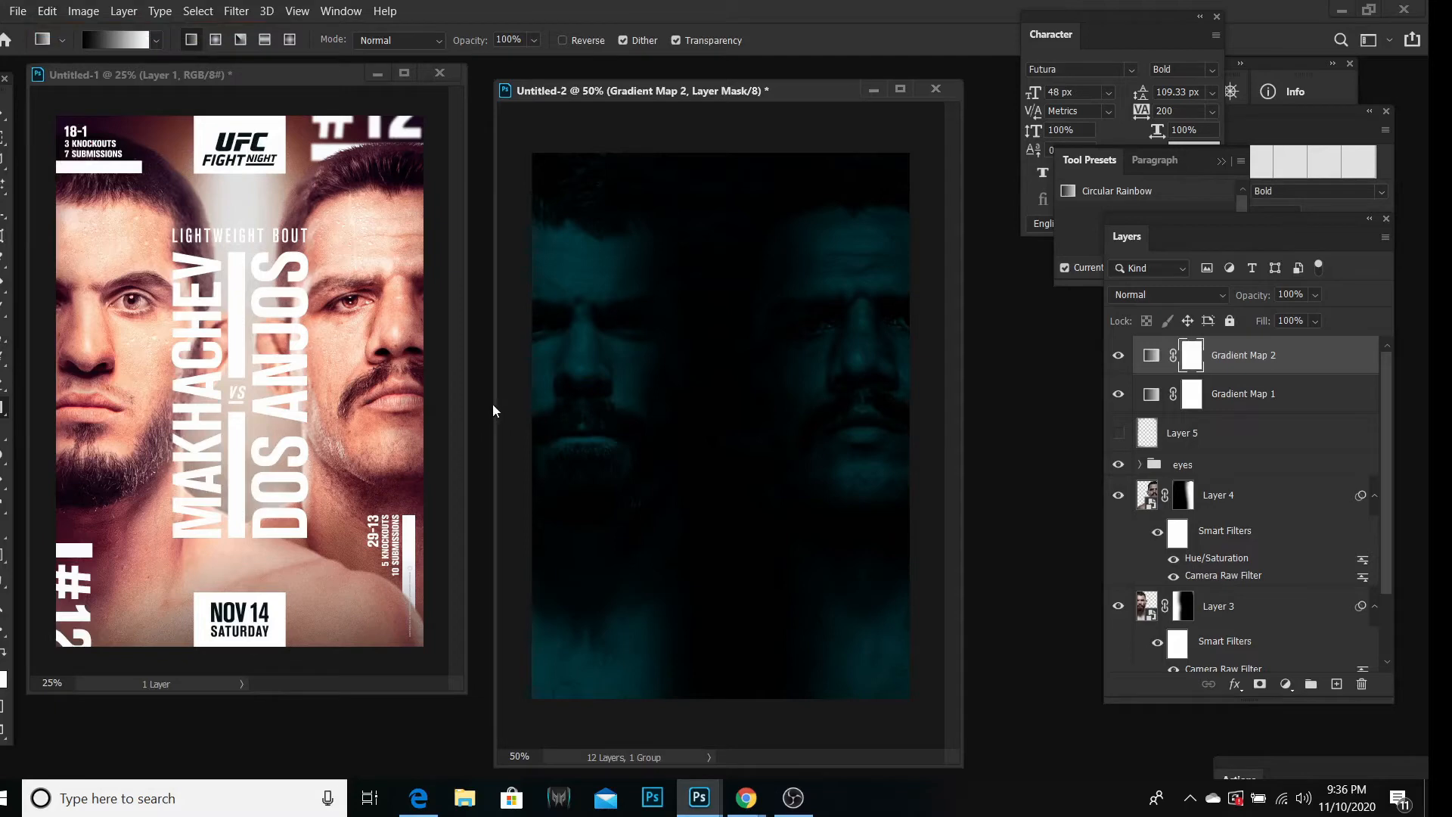
Step: Try two diagonal gradients on Gradient Map 2's mask from outside the poster's left edge down to its lower middle
drag(495, 411, 766, 679)
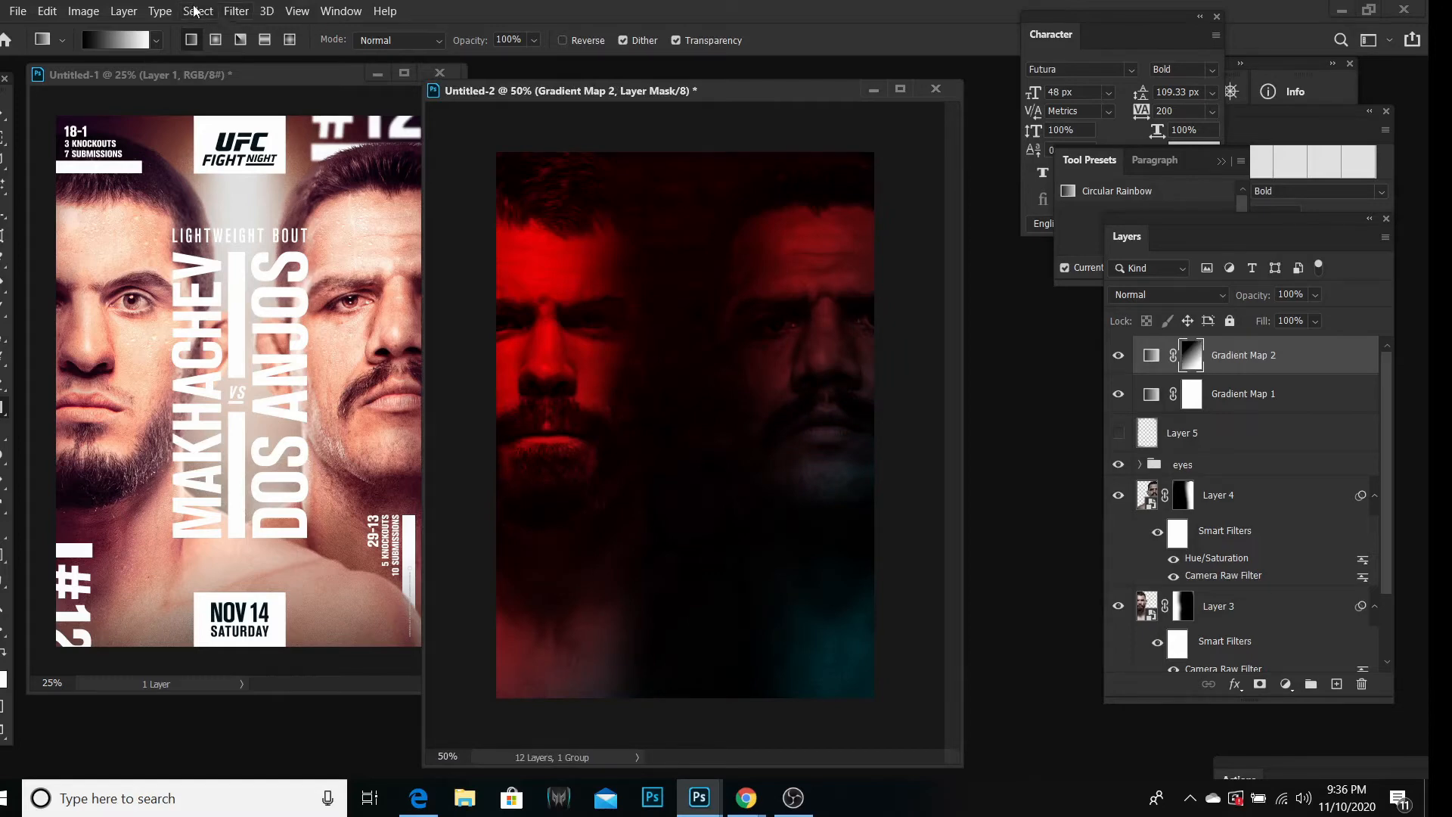
click(47, 11)
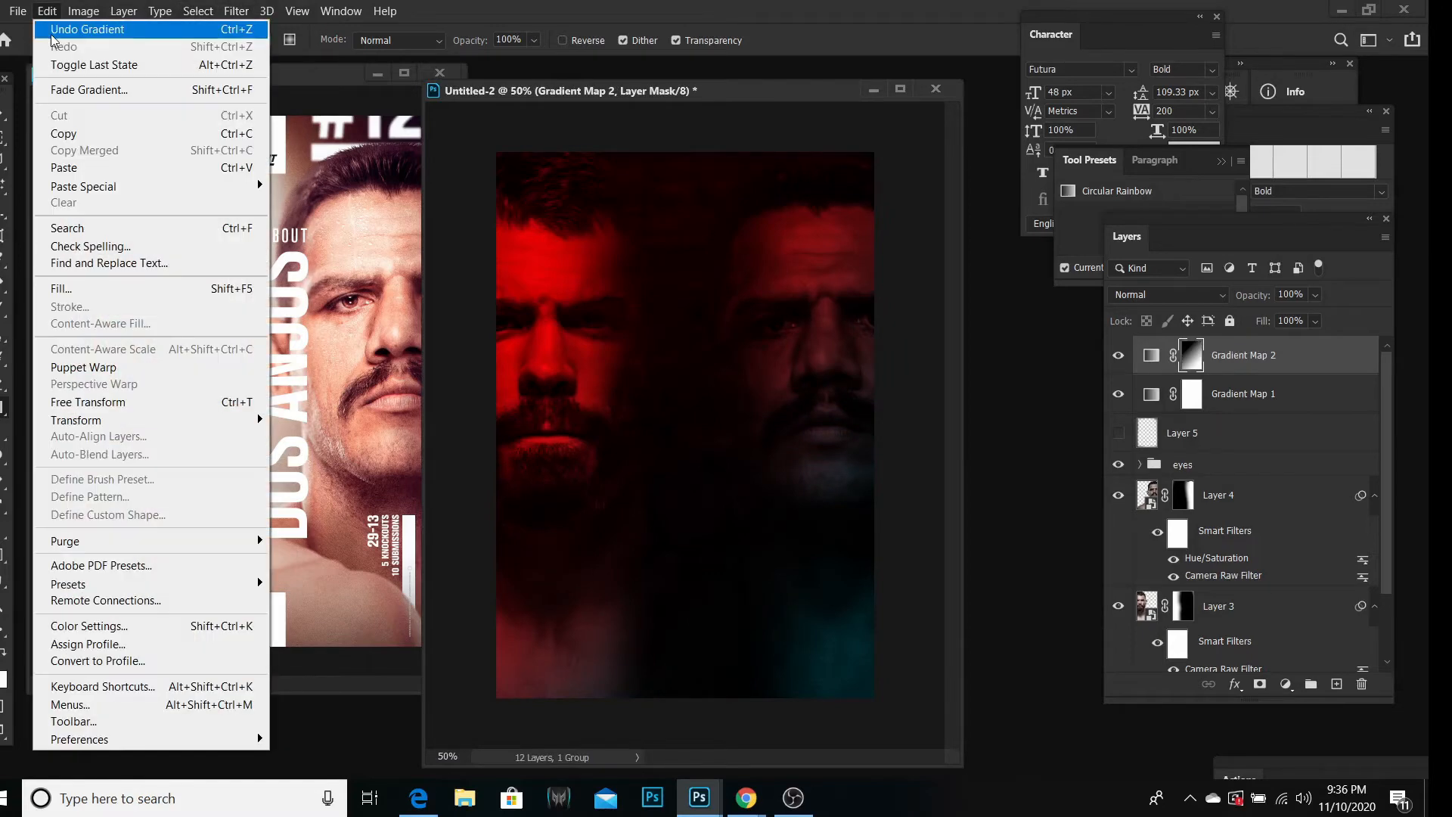
click(68, 25)
drag(458, 360, 743, 674)
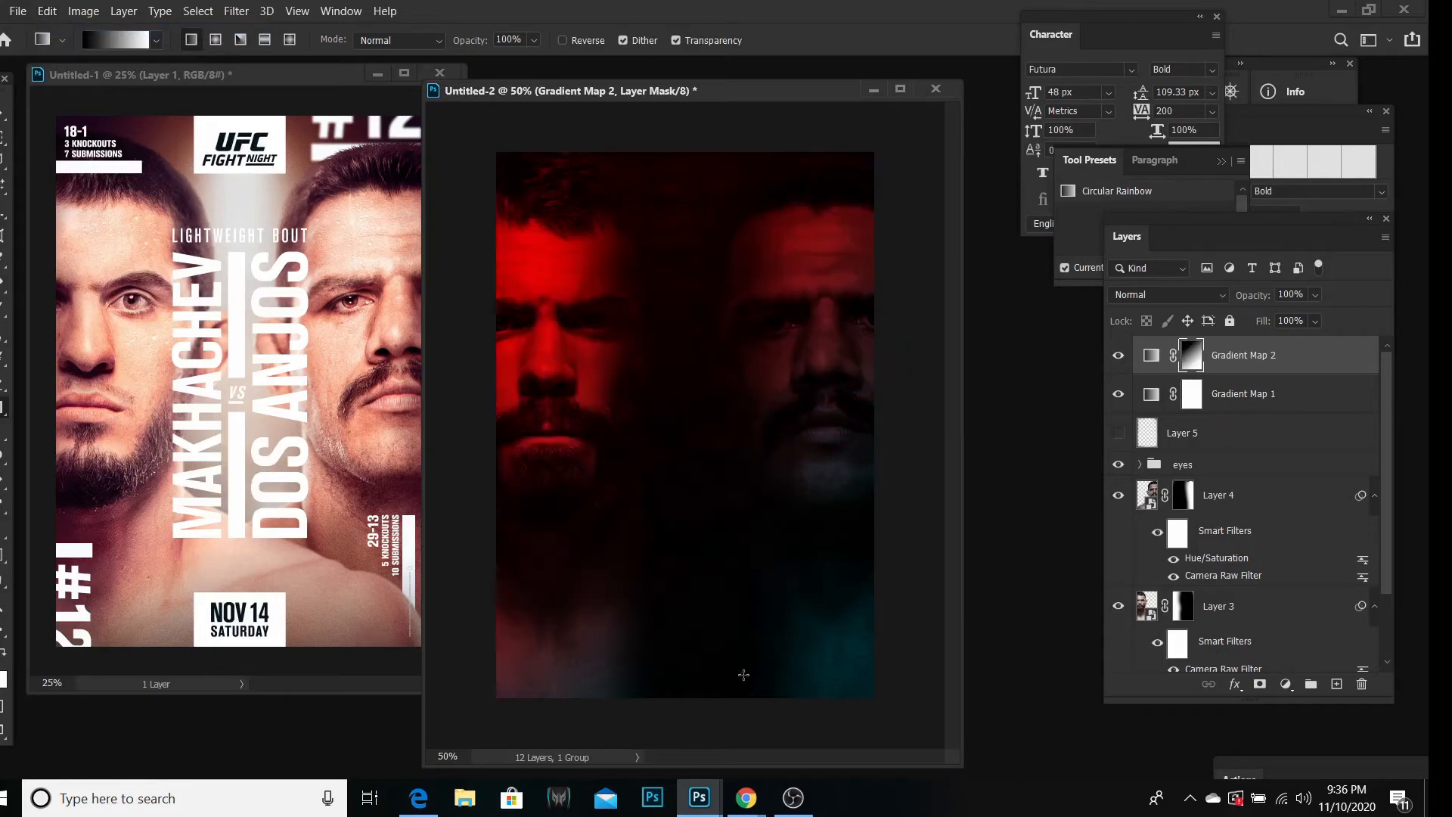
click(43, 16)
click(69, 25)
Step: Draw a flatter mask gradient from the left edge at neck height to the lower right, and compare both gradient maps hidden and shown
drag(479, 512, 755, 639)
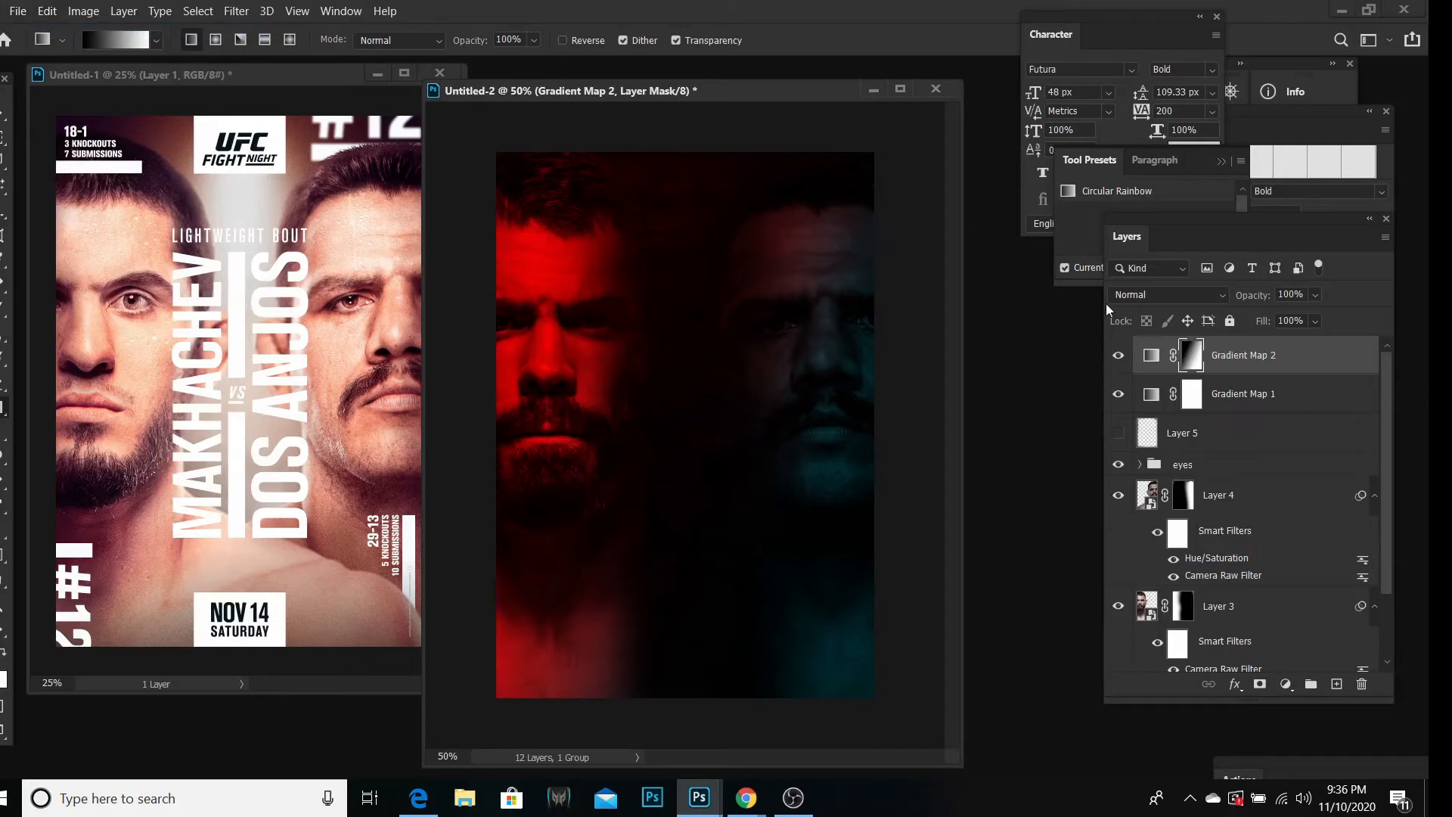
click(1118, 354)
click(1117, 354)
click(1118, 394)
click(1119, 394)
Step: Try gradients on Gradient Map 1's mask from the top middle to the bottom-left corner and from the right edge to the bottom middle
click(1193, 395)
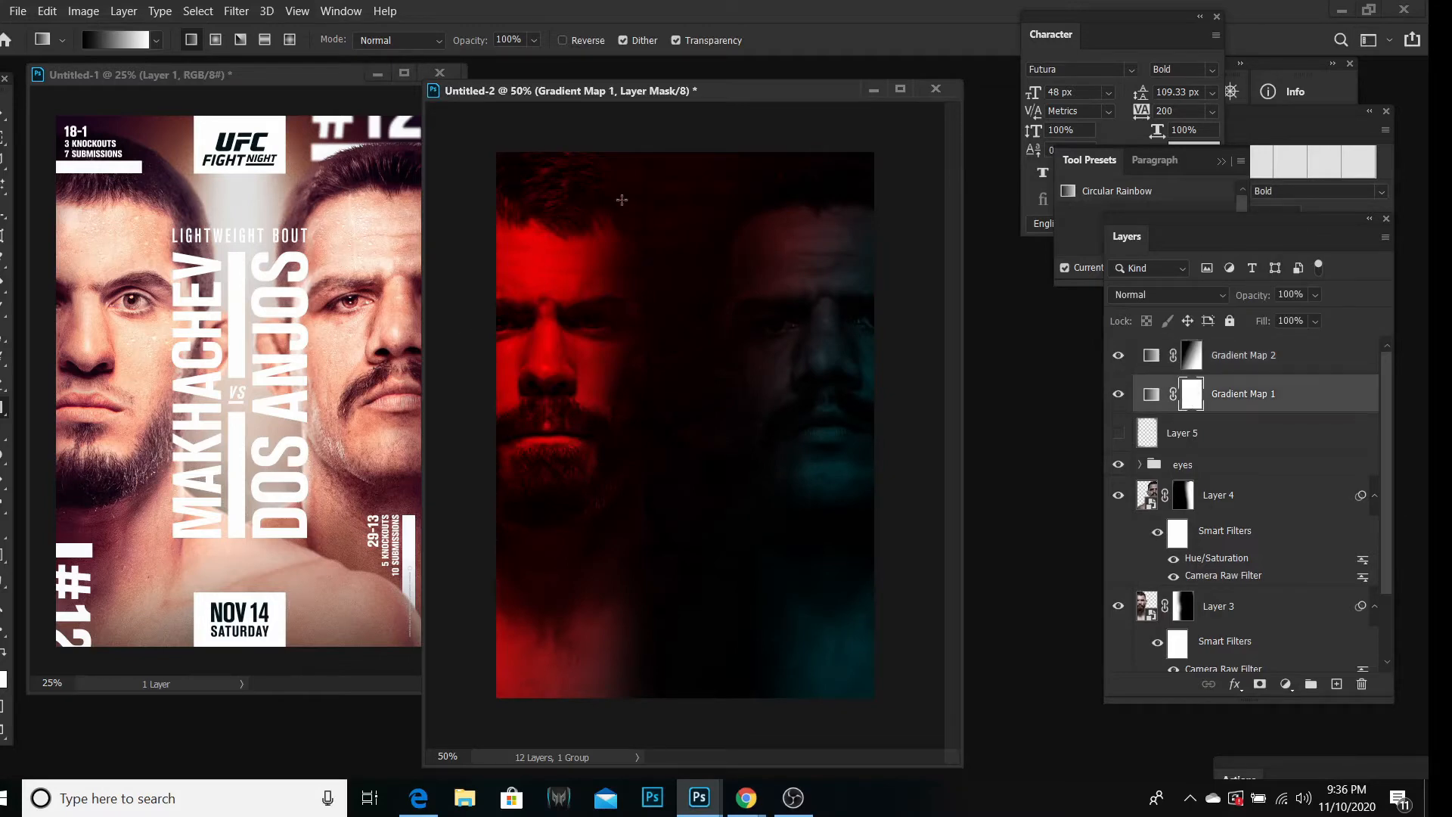
drag(663, 164, 461, 711)
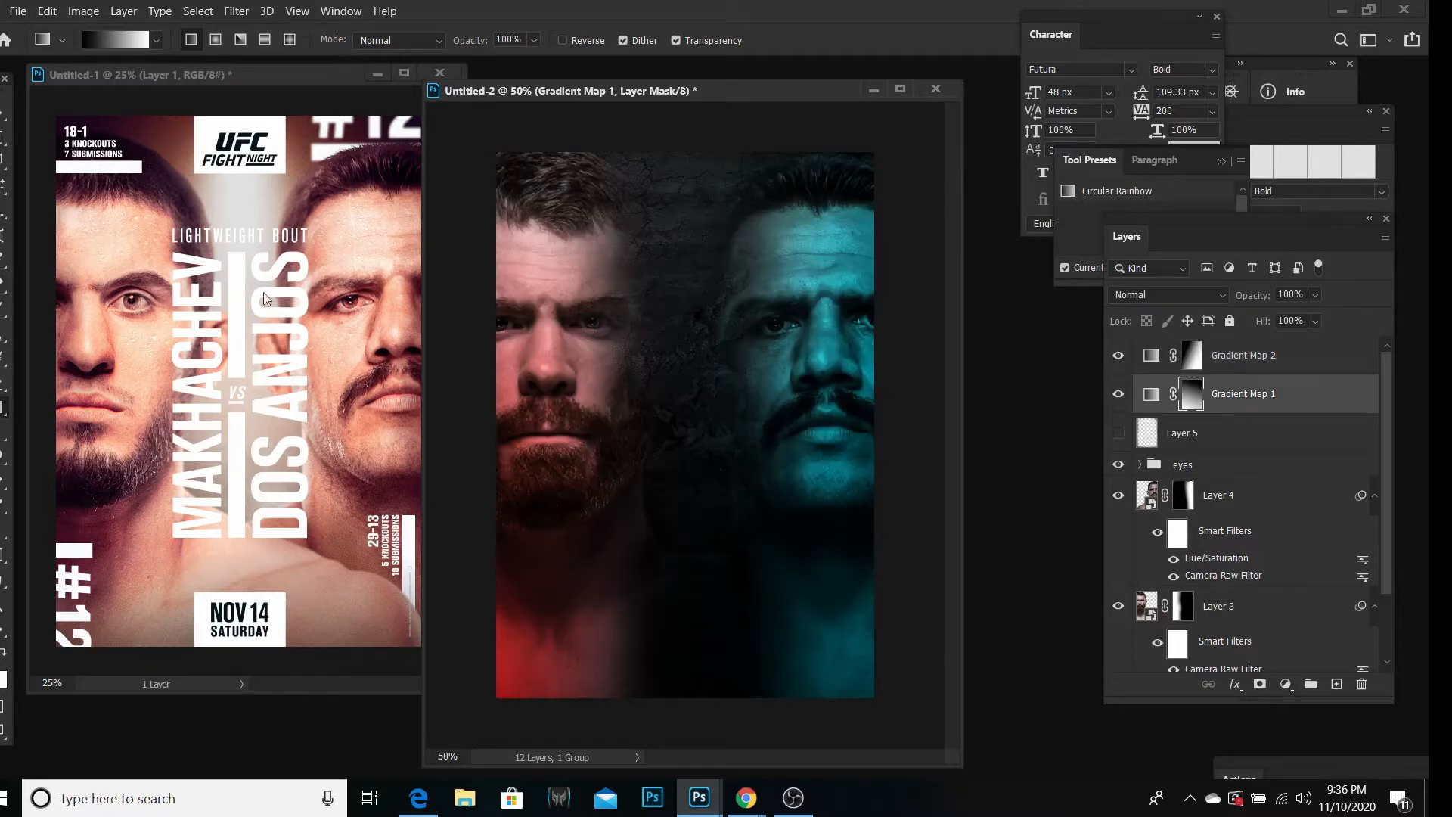
click(55, 11)
click(61, 29)
drag(909, 314, 654, 678)
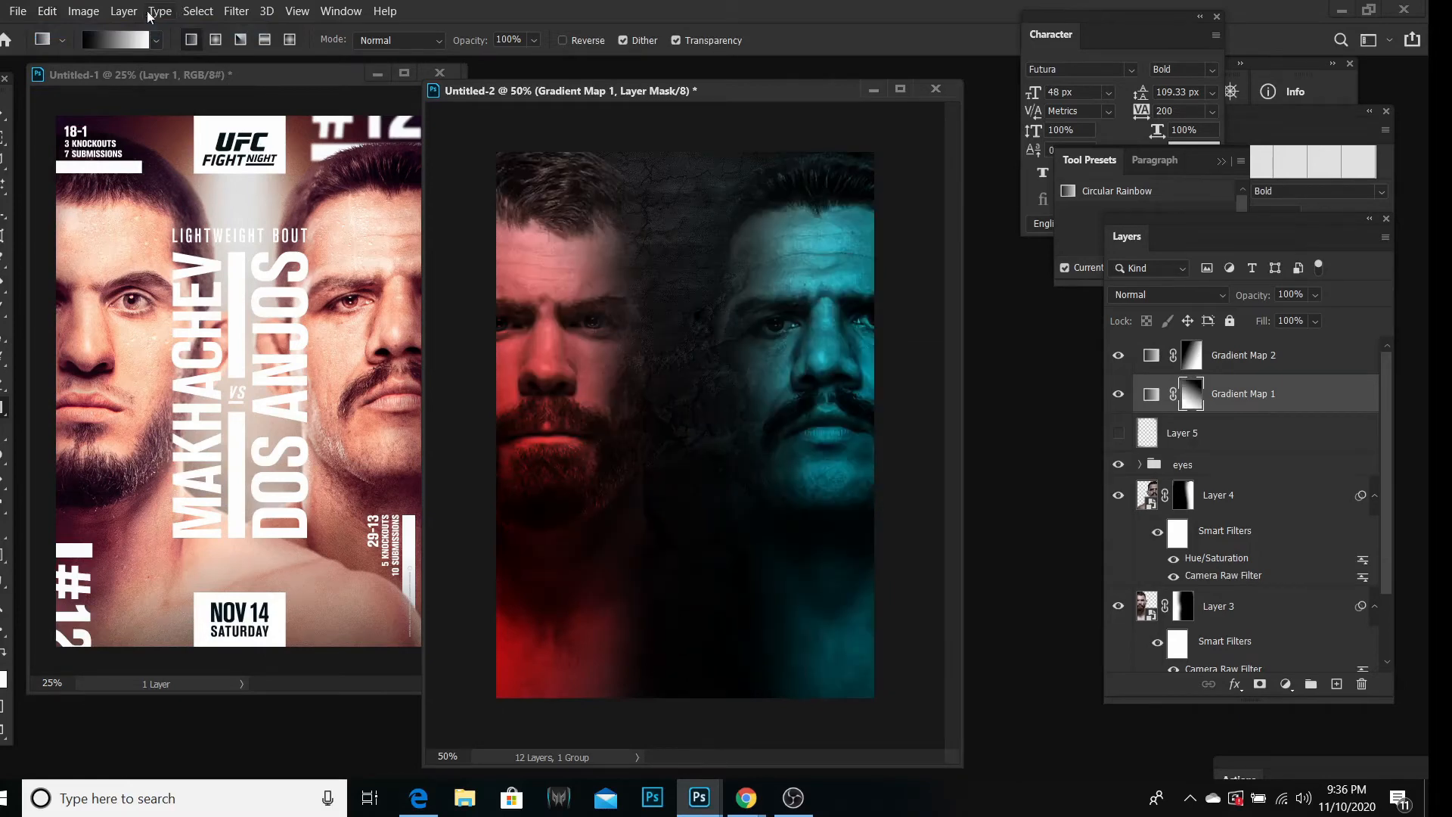
click(48, 10)
click(226, 30)
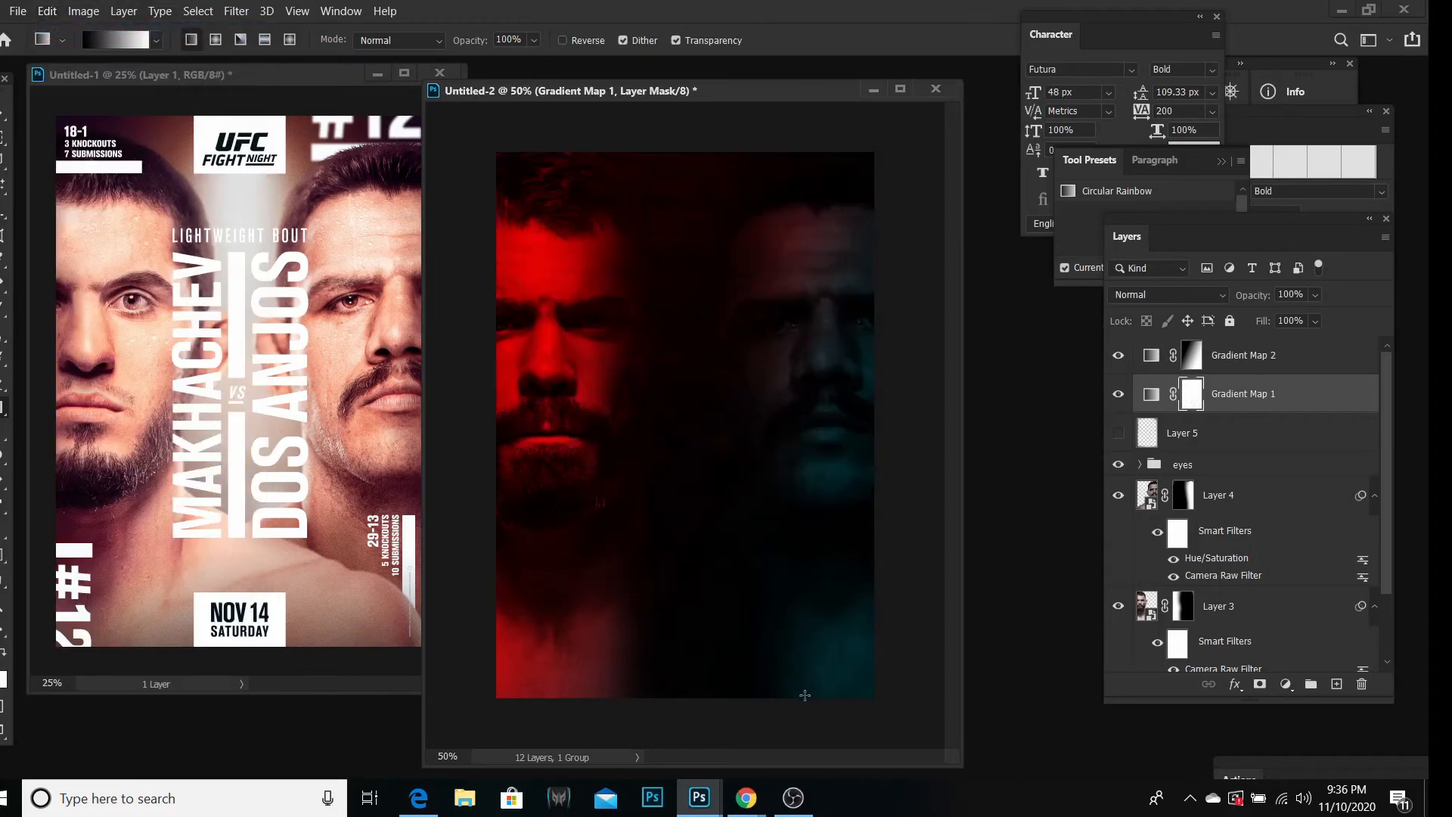
Step: Try an upward gradient on Gradient Map 1's mask from the bottom edge to the right fighter's mouth height
drag(805, 695, 764, 432)
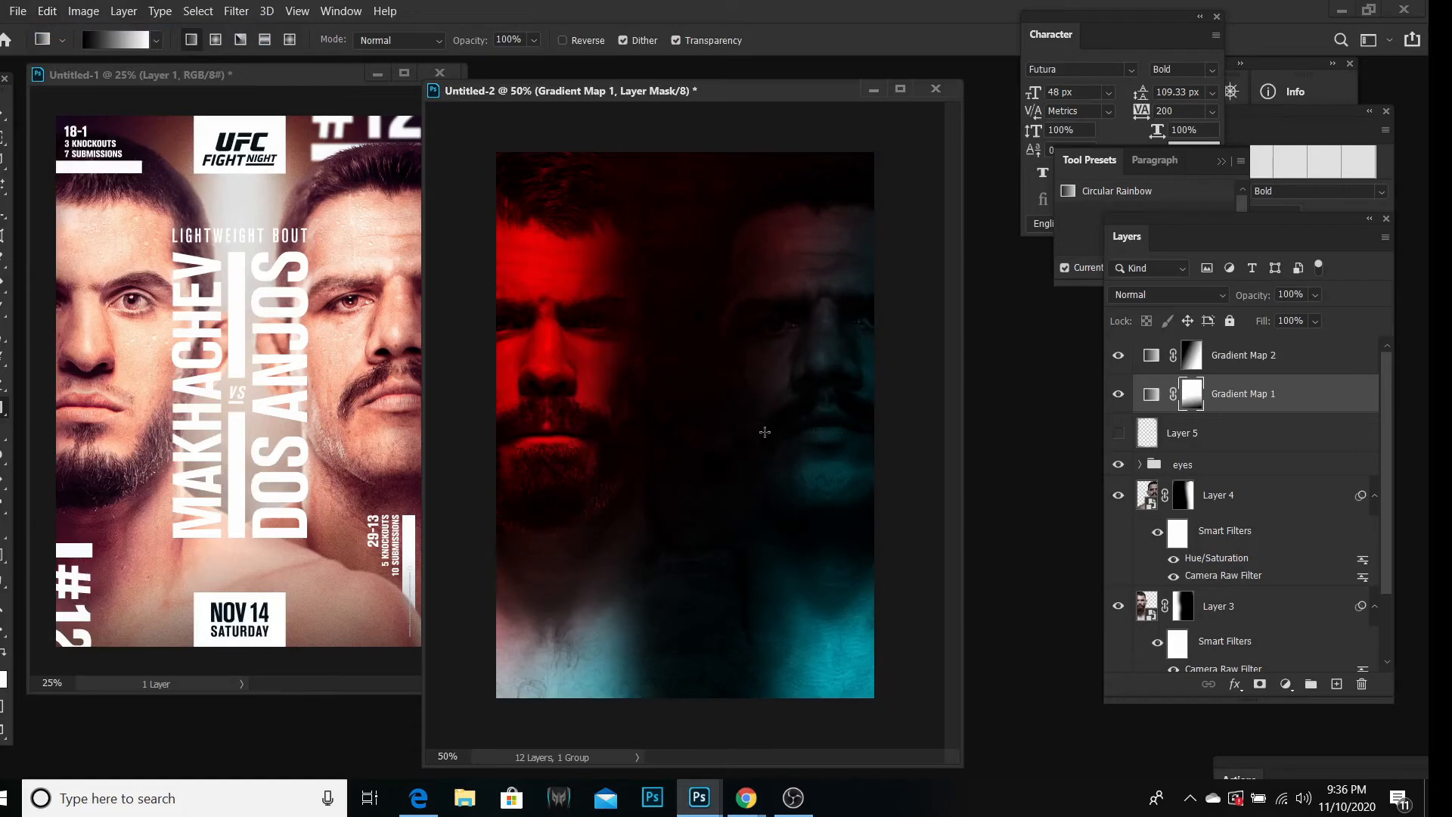
click(48, 11)
click(53, 27)
Step: Try Gradient Map 2 mask gradients between the left fighter's neck and right fighter's forehead in both directions, plus a very short one
click(1204, 357)
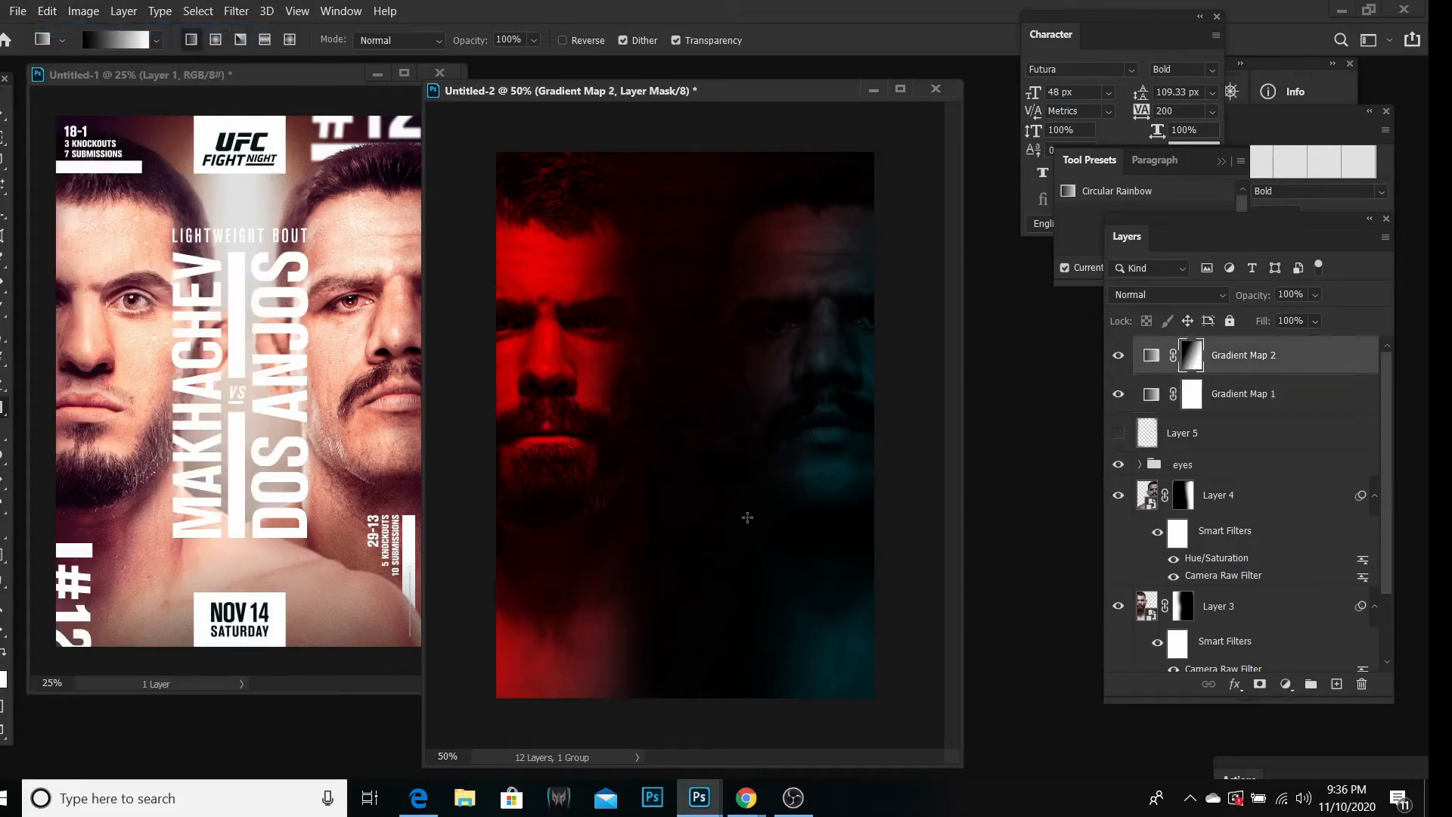
drag(584, 535, 825, 200)
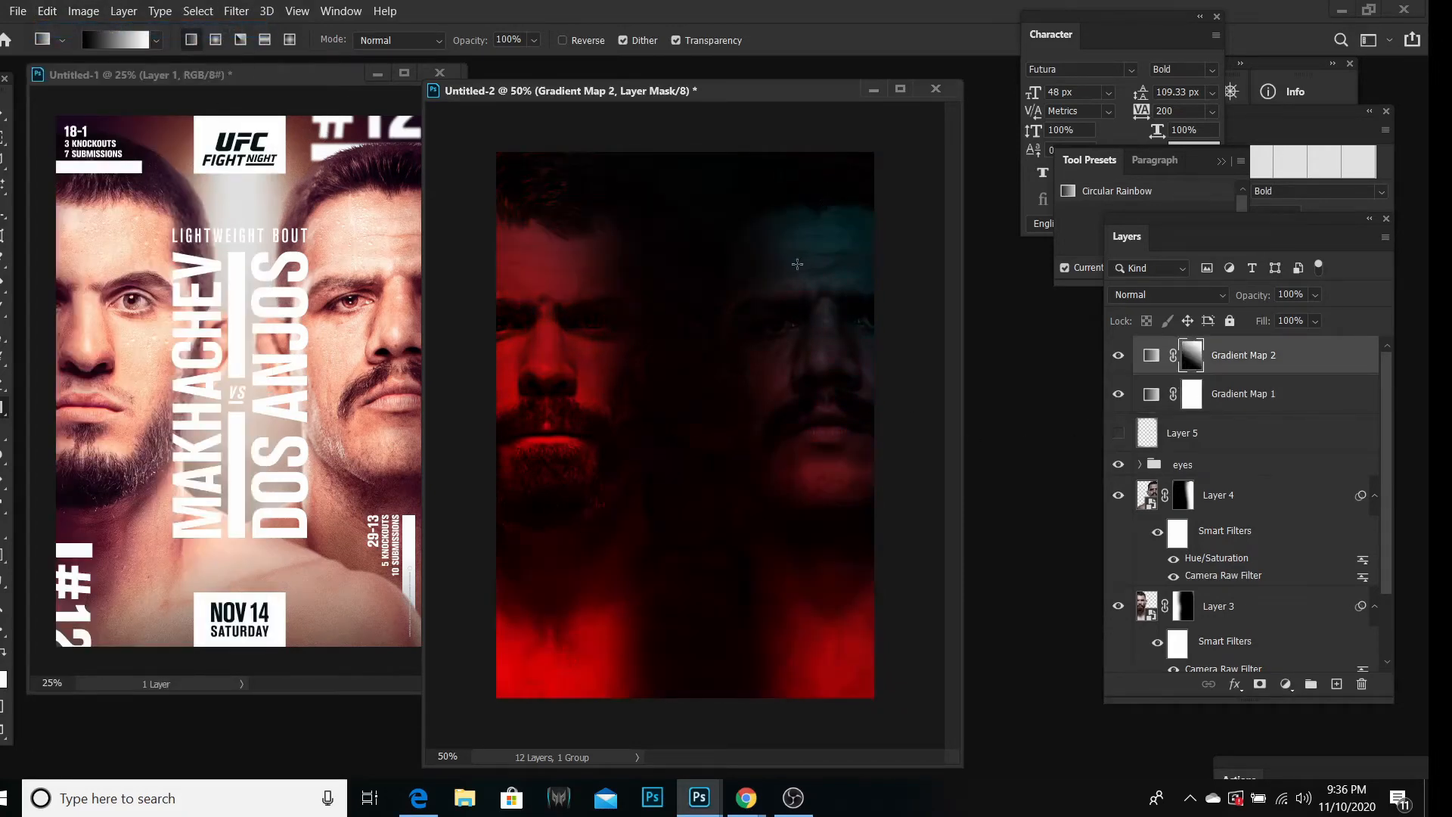
drag(797, 264, 710, 420)
drag(776, 248, 639, 487)
drag(762, 343, 752, 347)
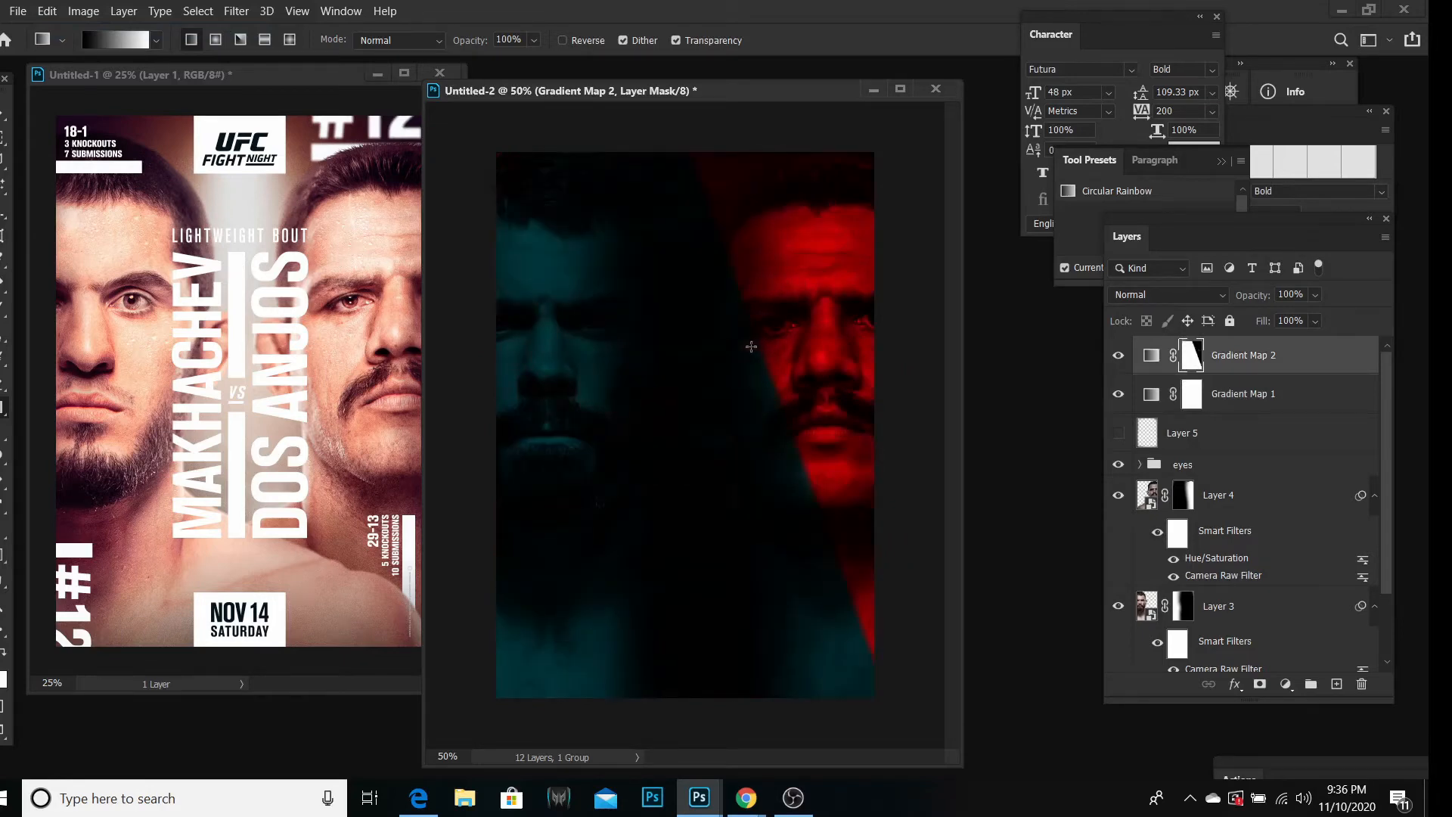
Step: Try a long diagonal gradient and several short downward gradients around the poster's centre on Gradient Map 2's mask
drag(643, 268, 865, 633)
drag(716, 376, 681, 528)
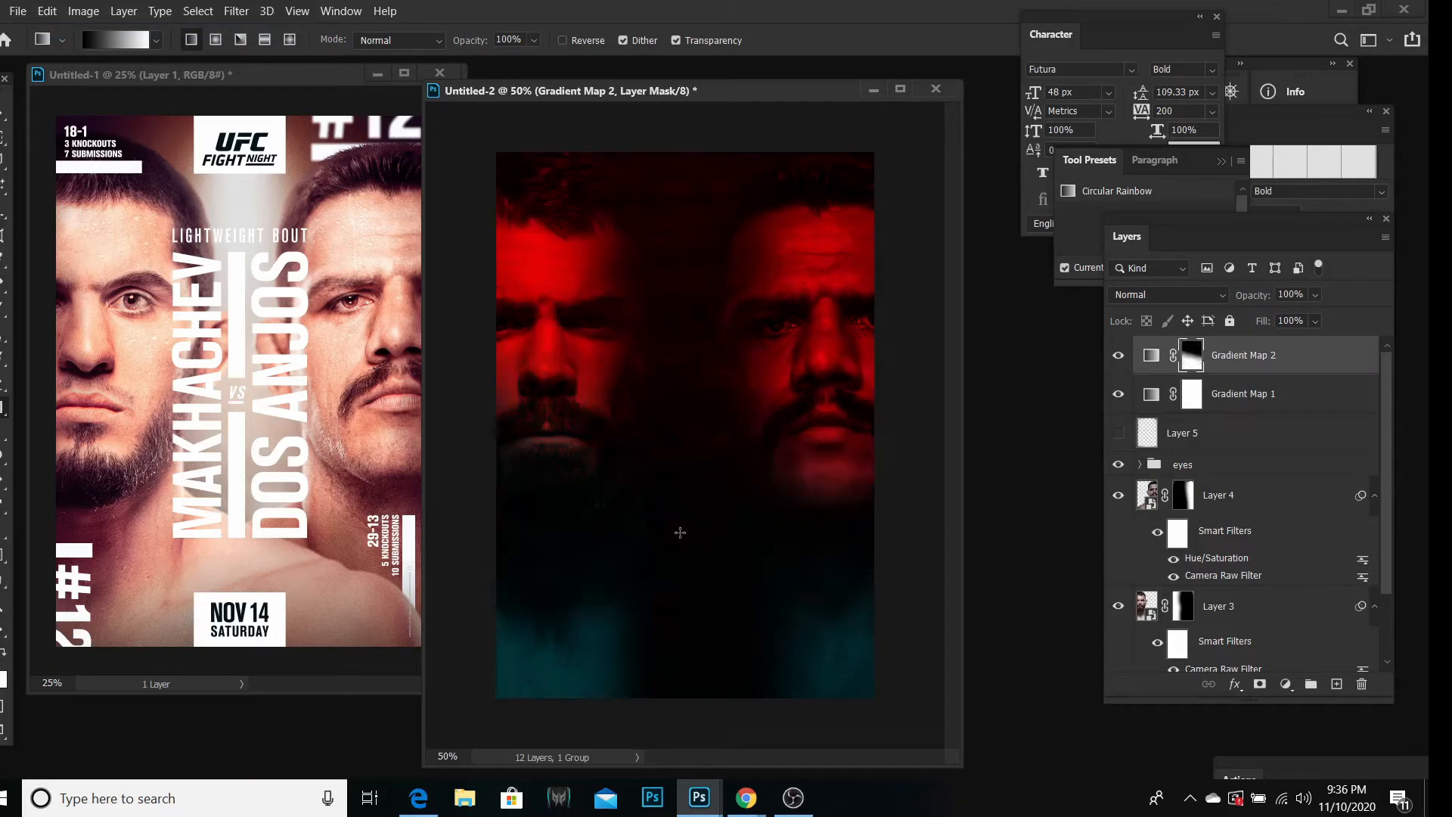
drag(719, 428, 733, 490)
drag(752, 430, 798, 484)
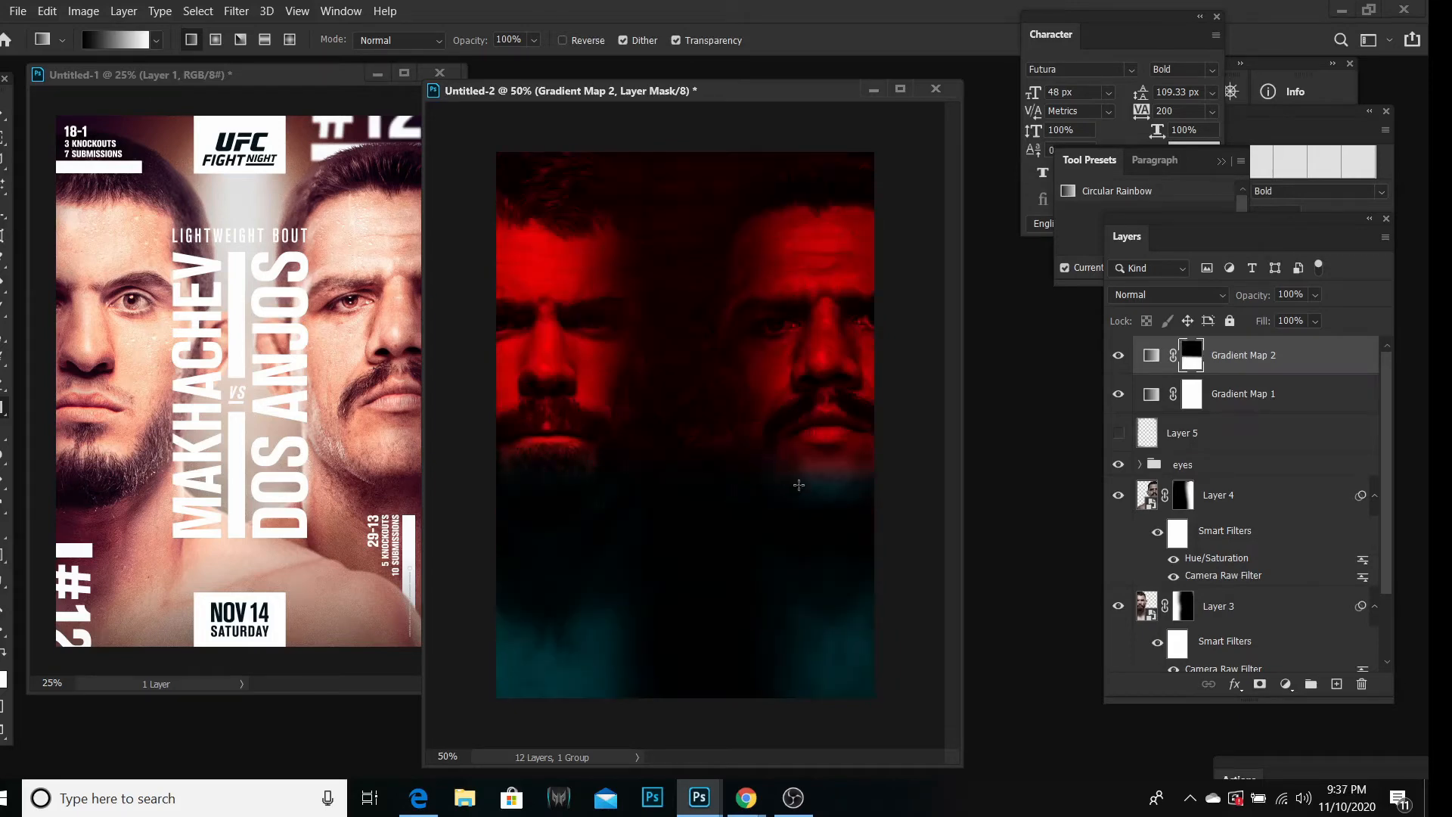
Step: Try diagonal gradients on Gradient Map 2's mask from the poster's centre to the right fighter's chin
drag(649, 405, 818, 516)
drag(624, 402, 819, 506)
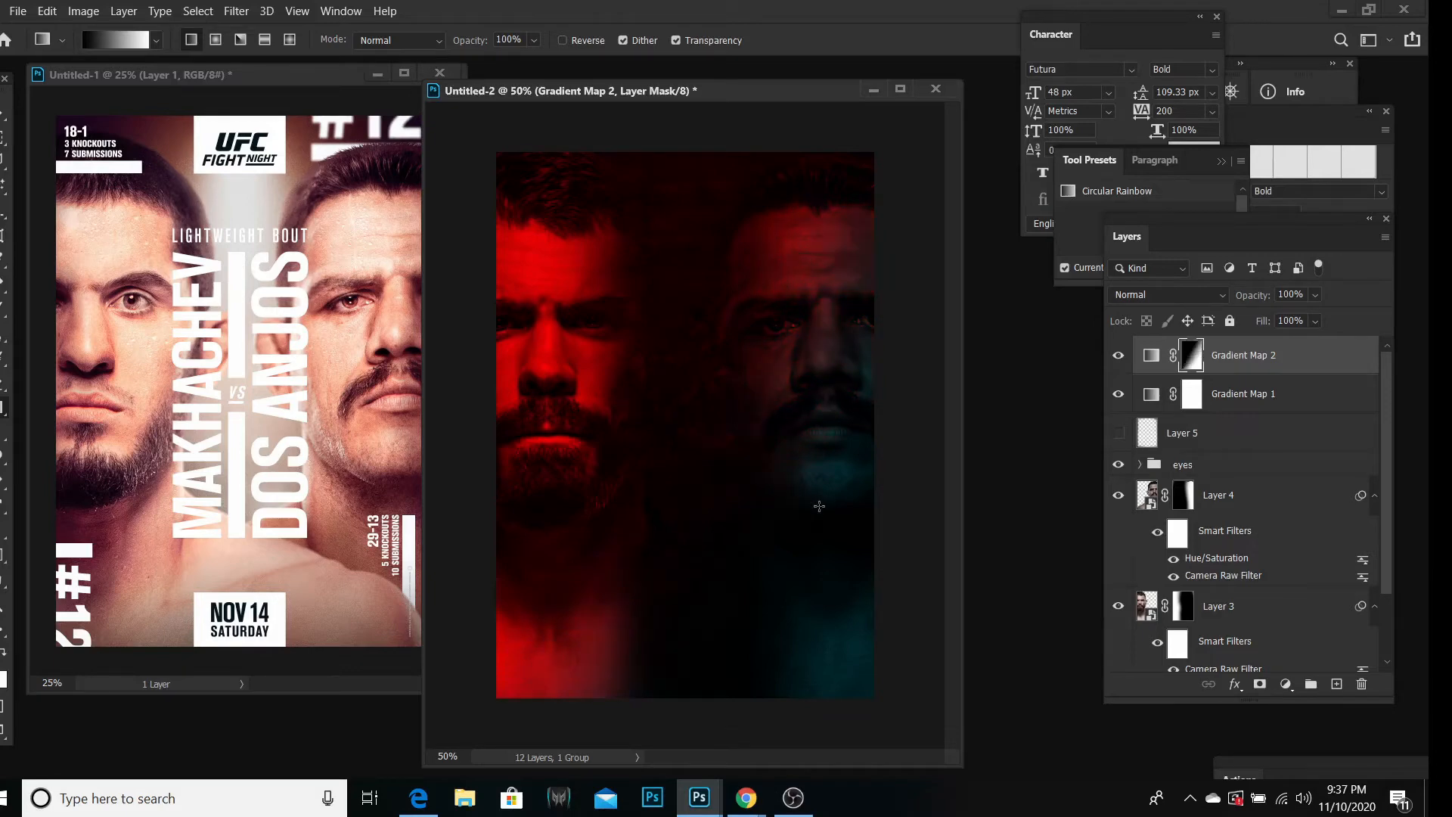
drag(671, 390, 837, 497)
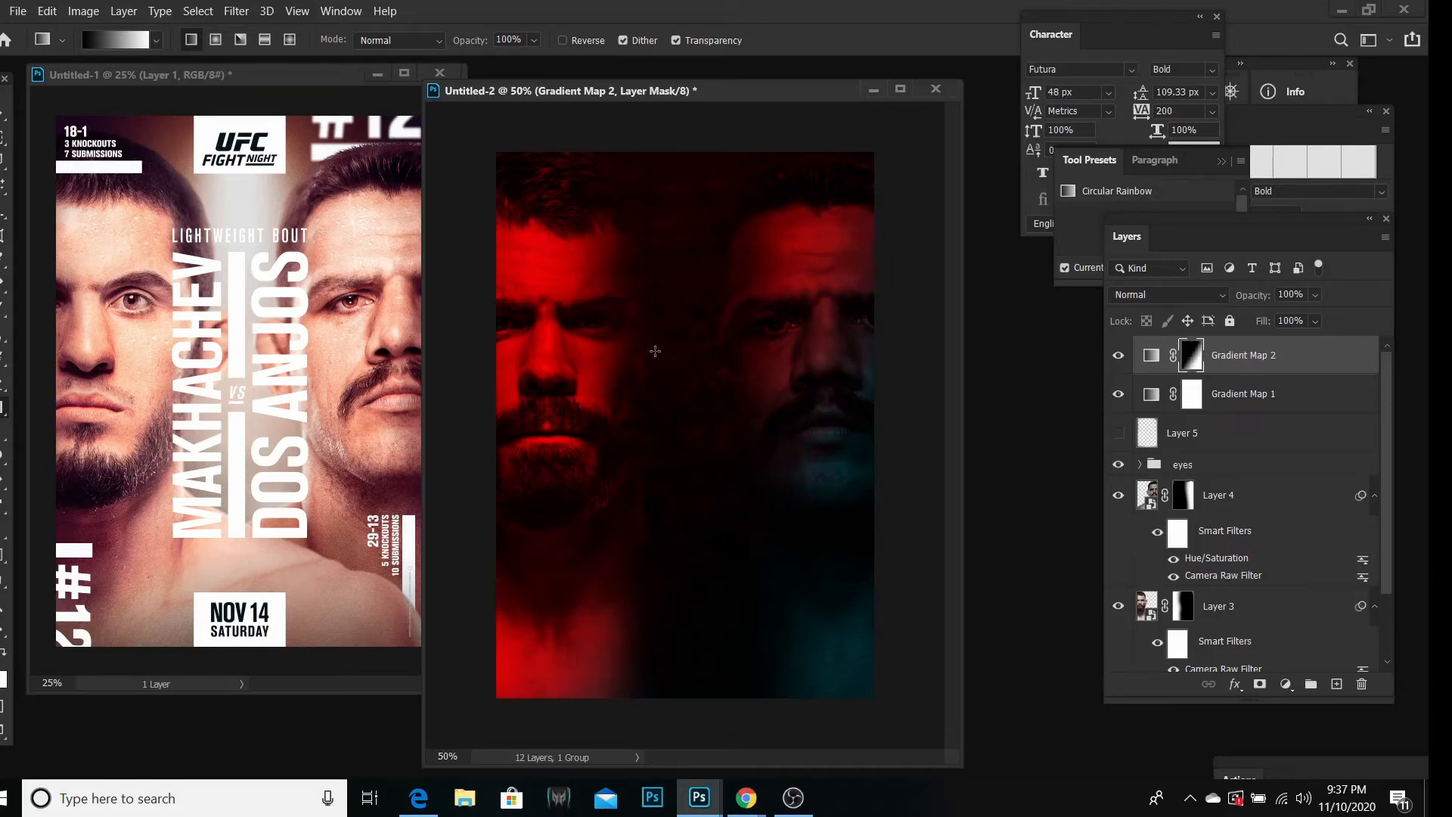
Step: Draw another diagonal gradient on Gradient Map 2's mask and invert the mask back and forth to compare both colour arrangements
drag(567, 348, 605, 340)
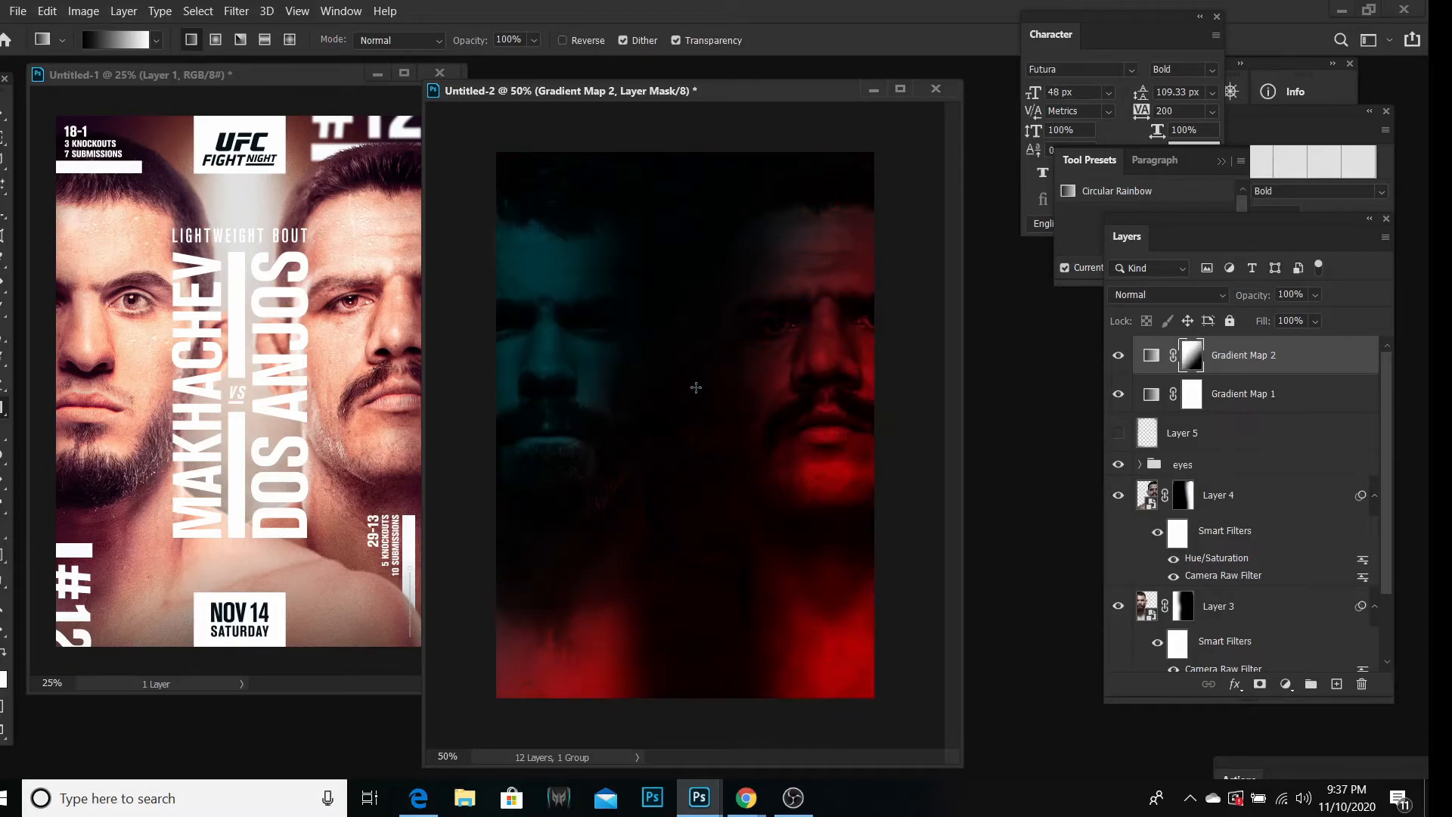
key(ctrl+i)
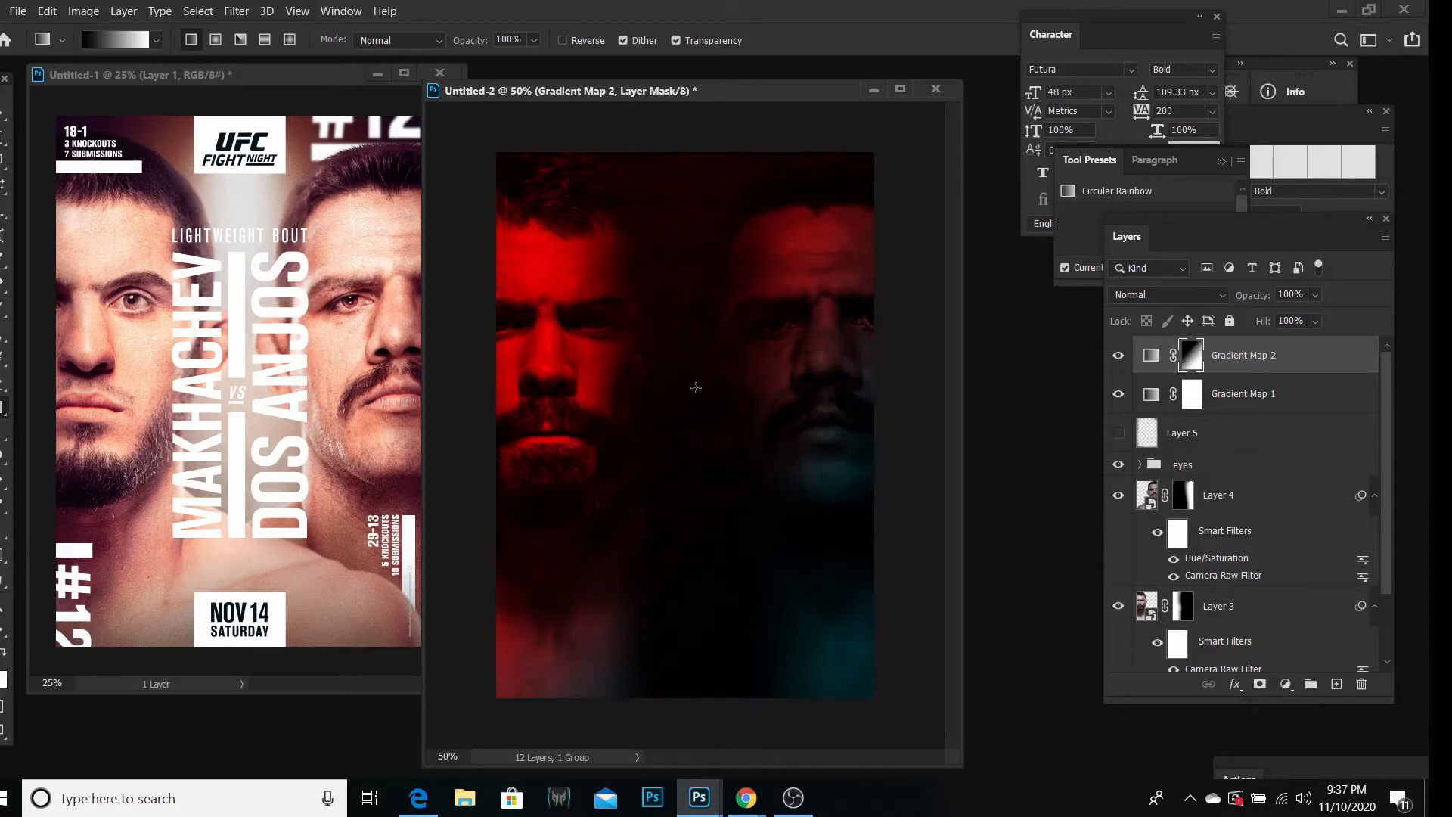
key(ctrl+i)
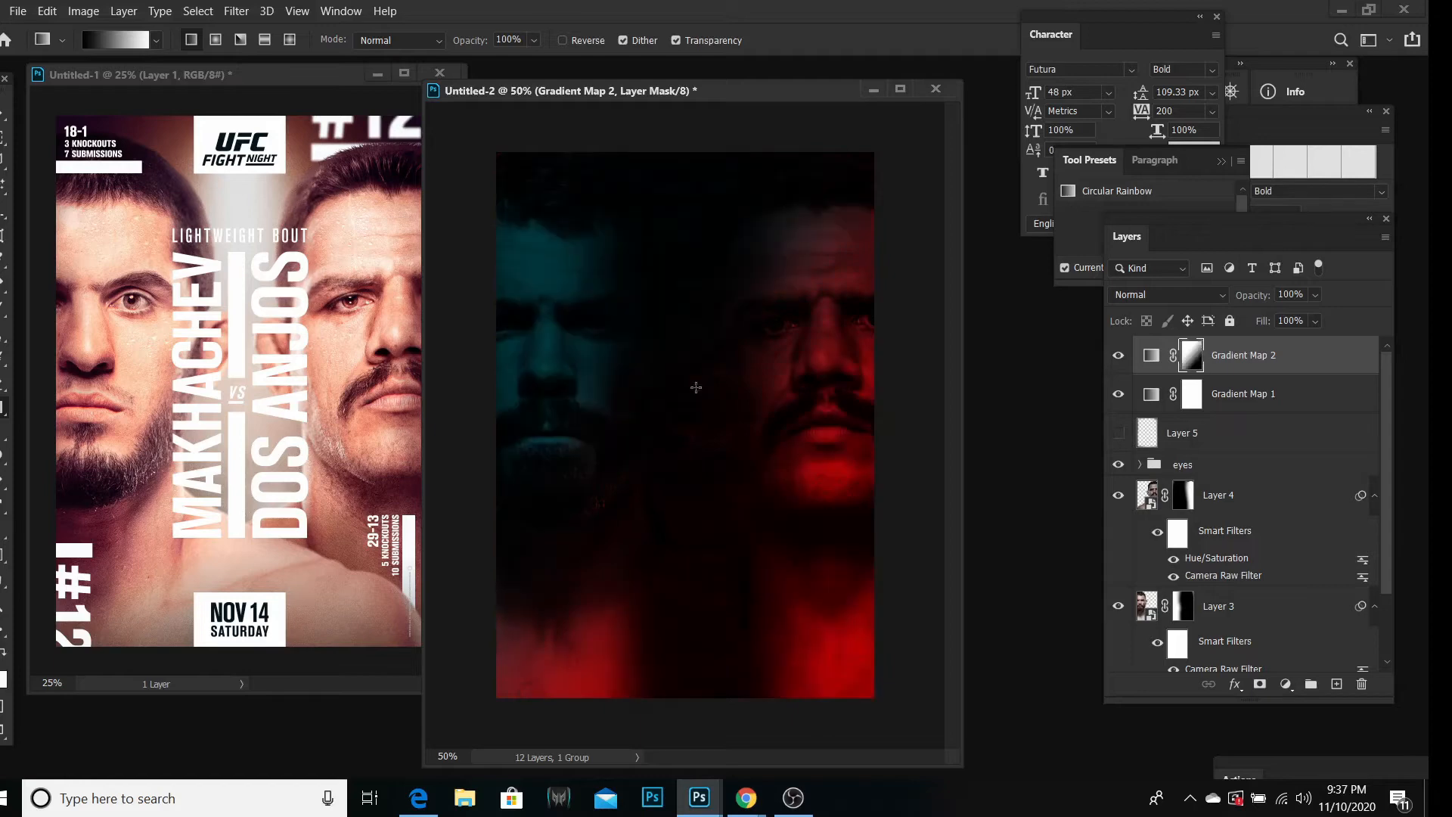
key(ctrl+i)
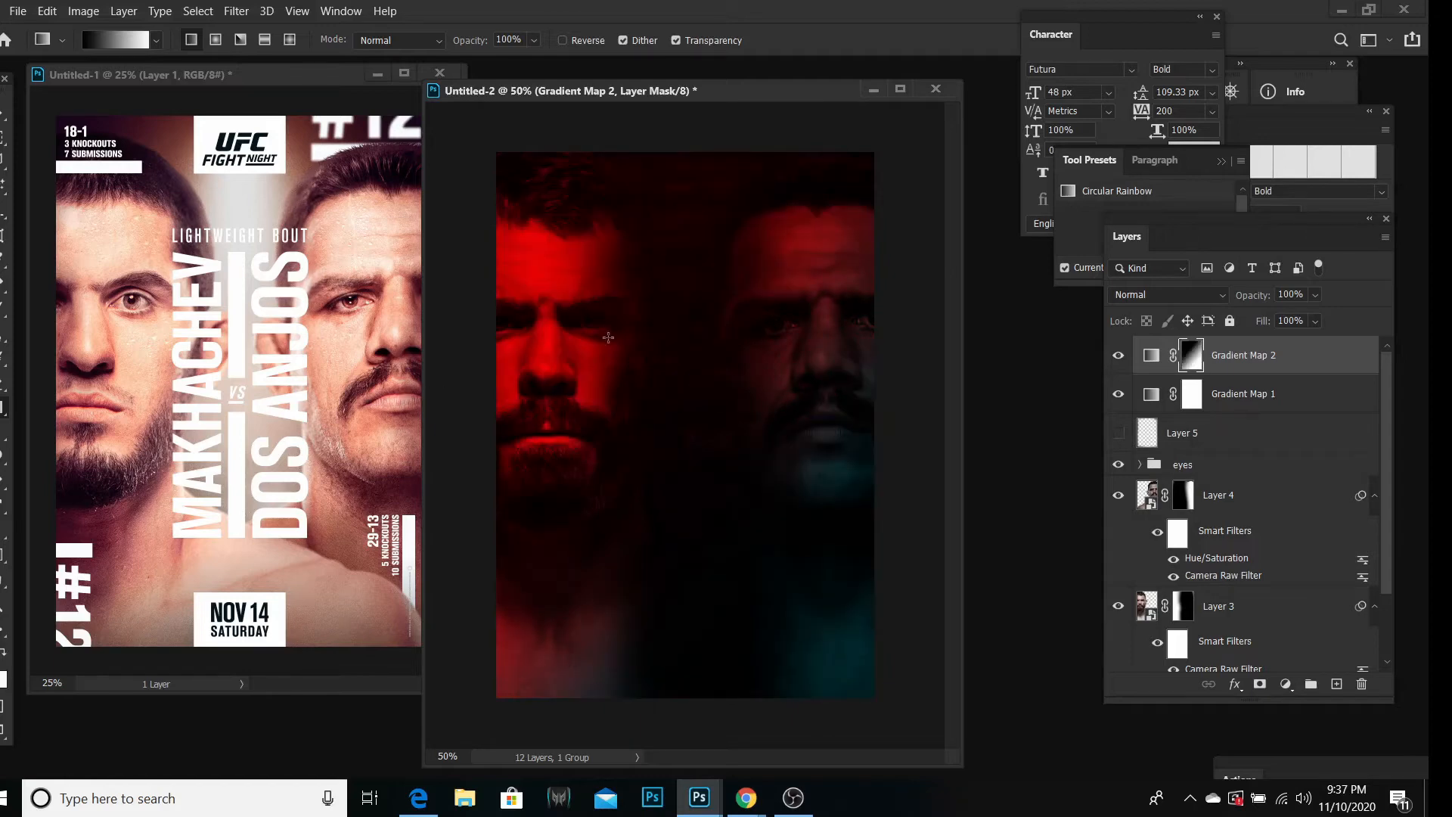
Step: Redraw Gradient Map 2's mask gradient from the left fighter's neck to the right fighter's brow and set the layer's blend mode to Color
drag(651, 357, 899, 554)
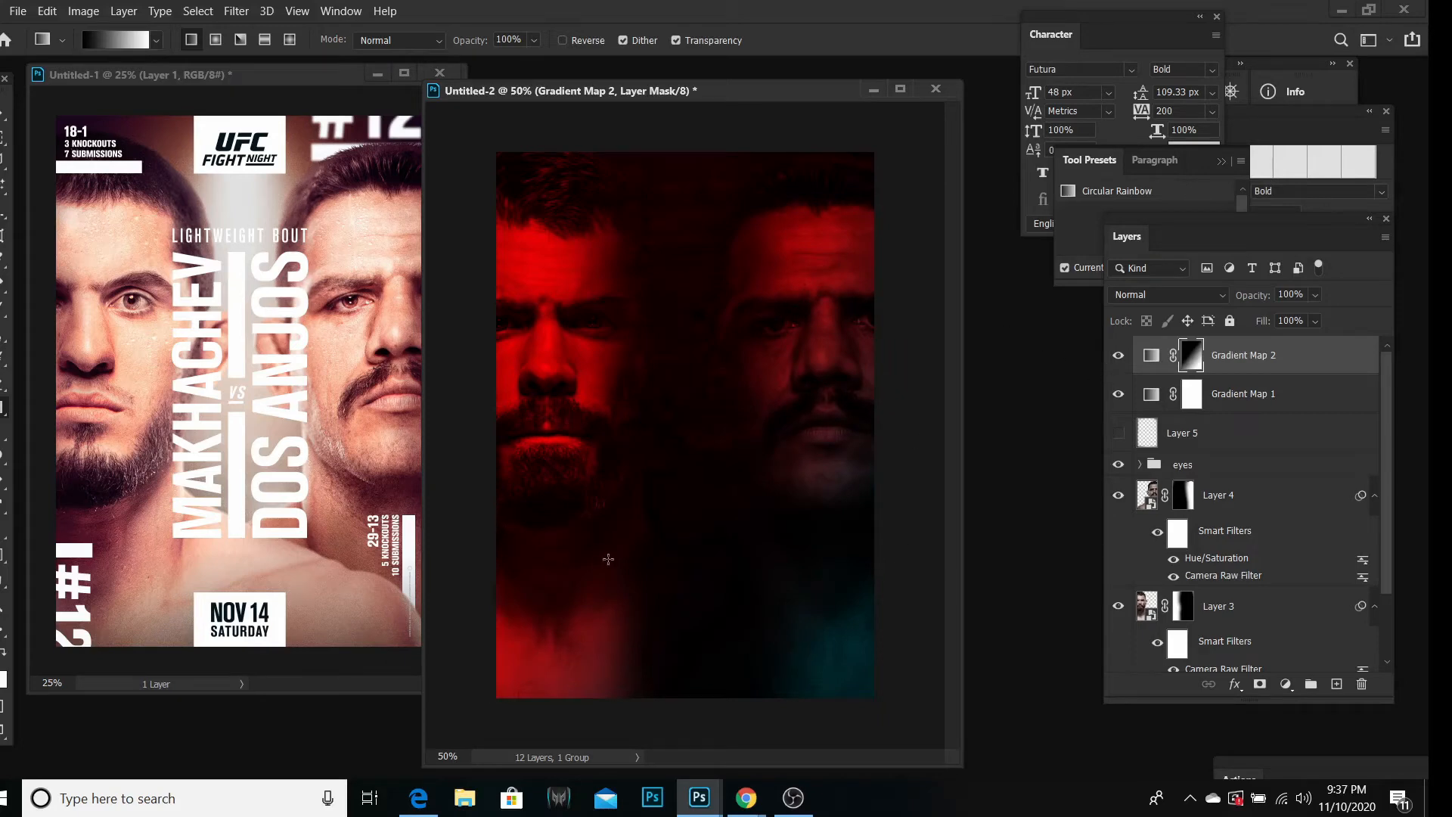
drag(608, 558, 823, 296)
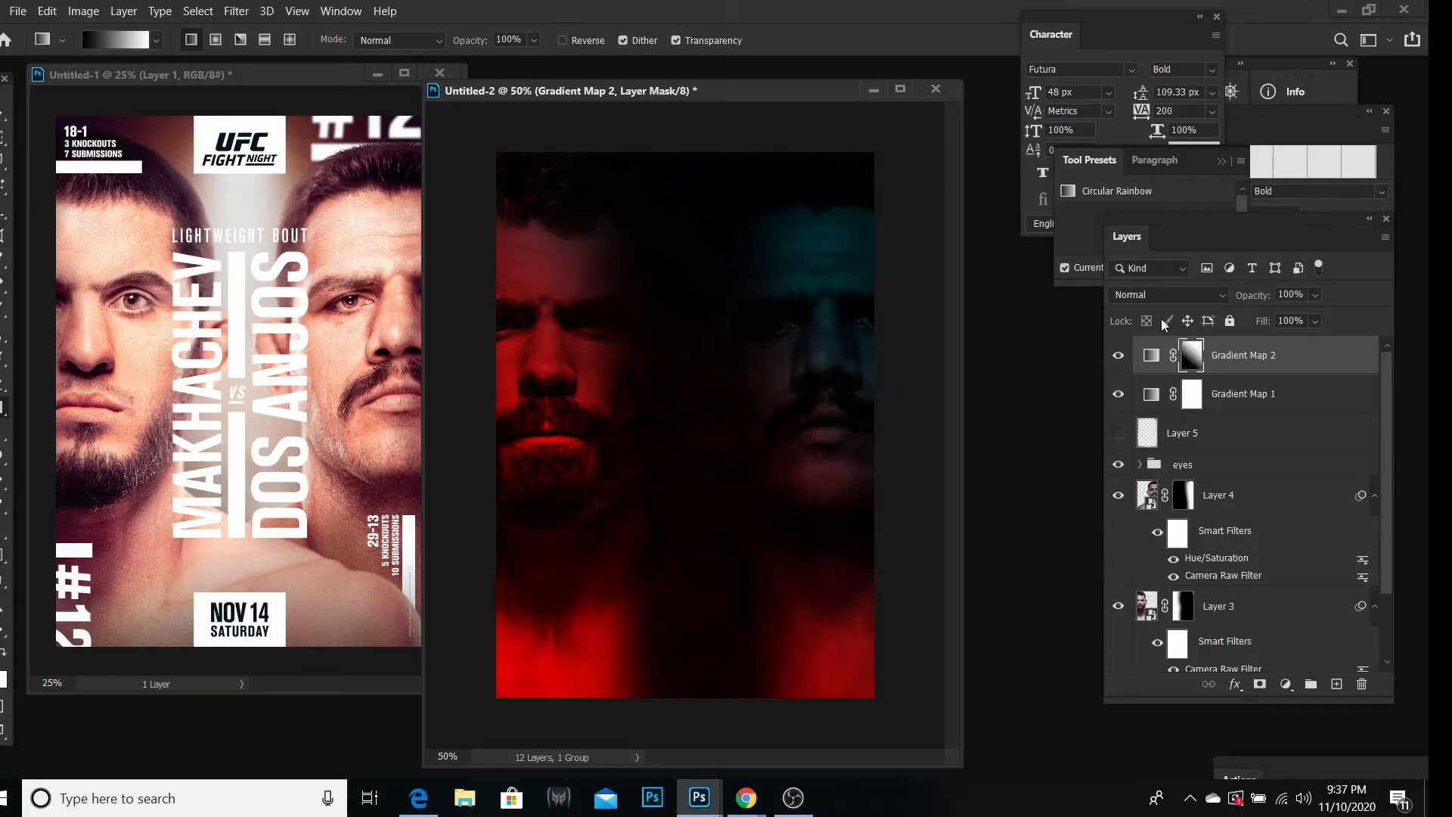
click(1142, 295)
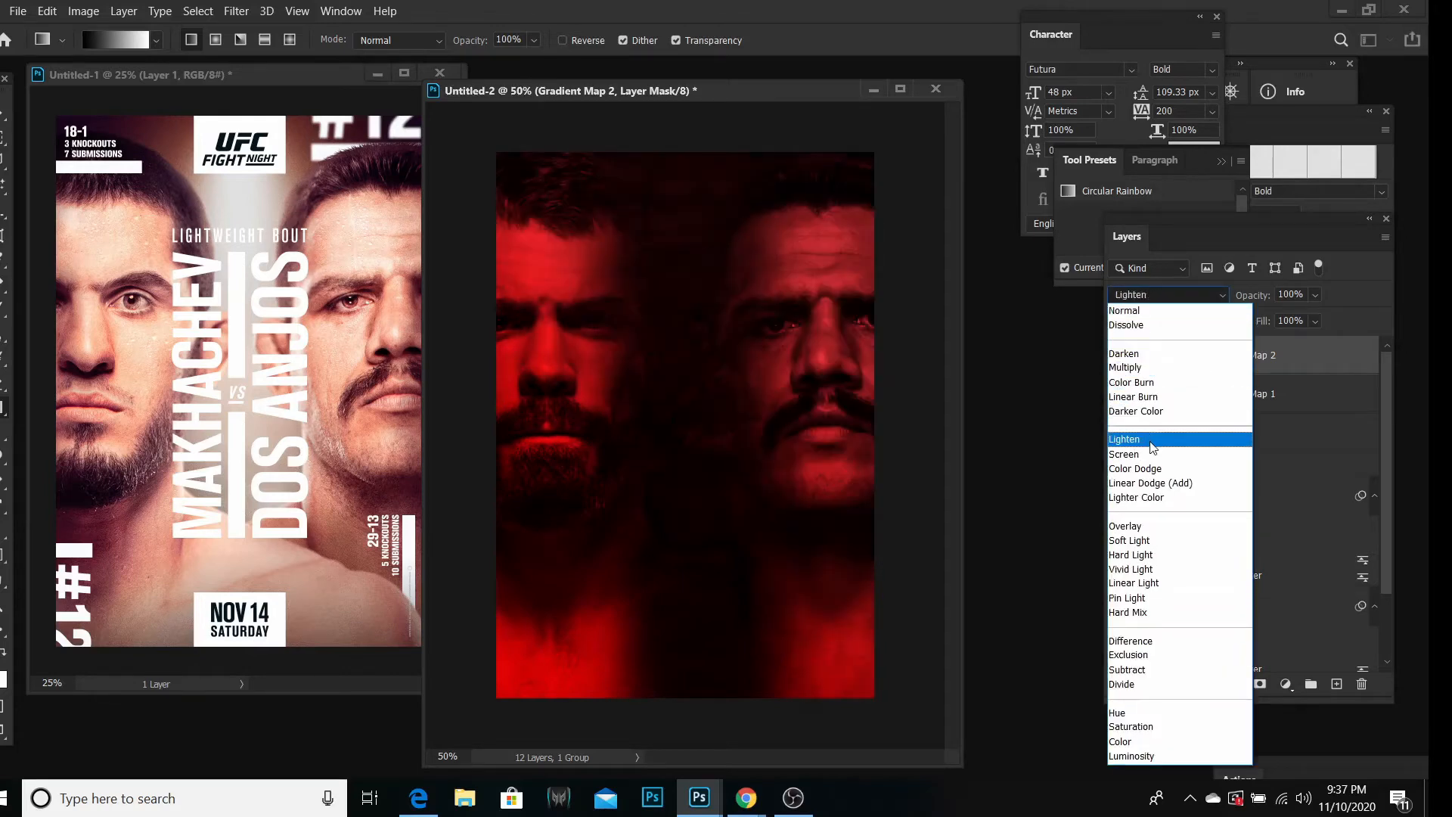
click(1121, 742)
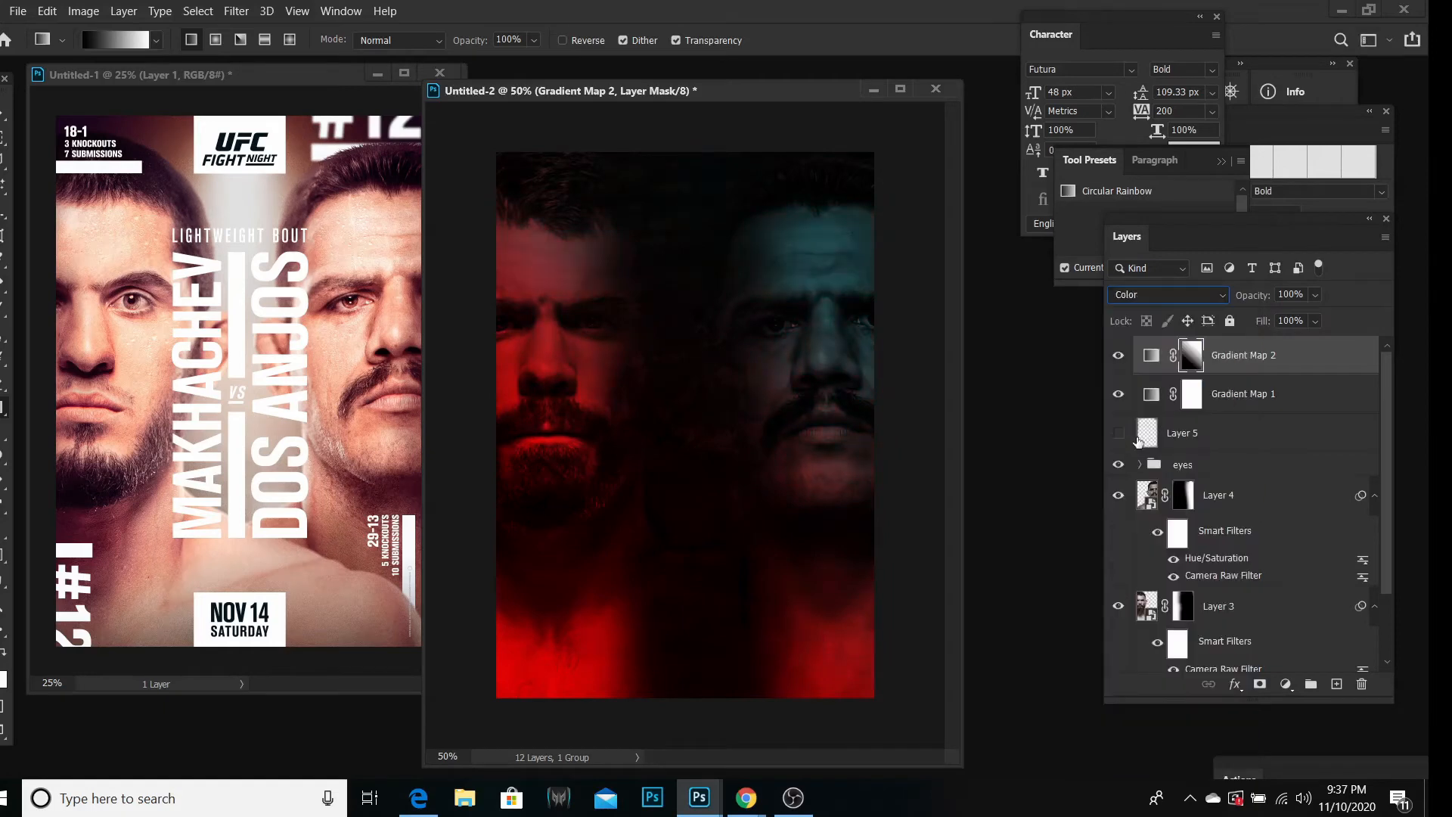
Step: Preview blend modes such as Luminosity on Gradient Map 1 and leave it at Normal
click(1163, 395)
click(1136, 302)
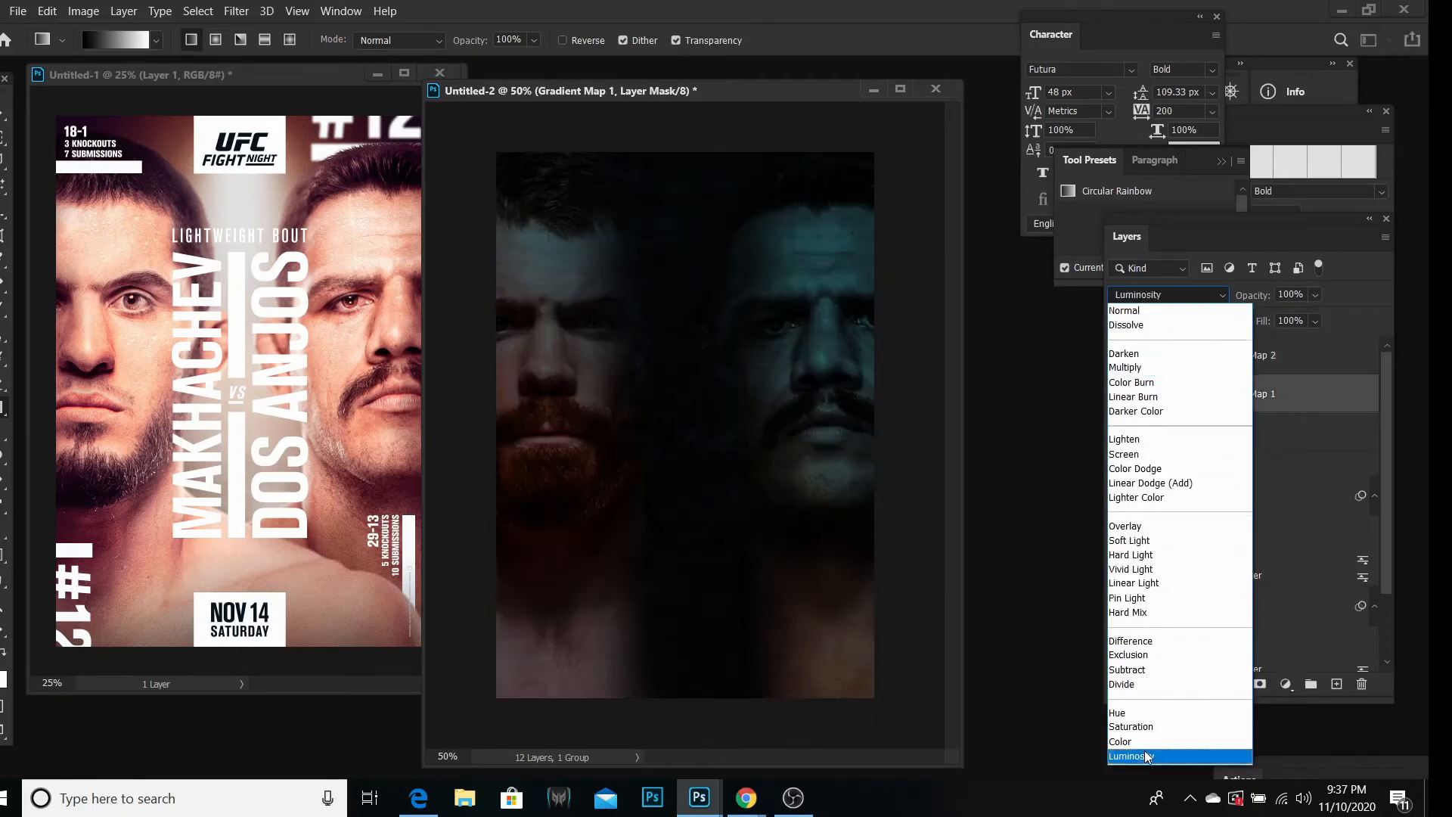
click(1112, 302)
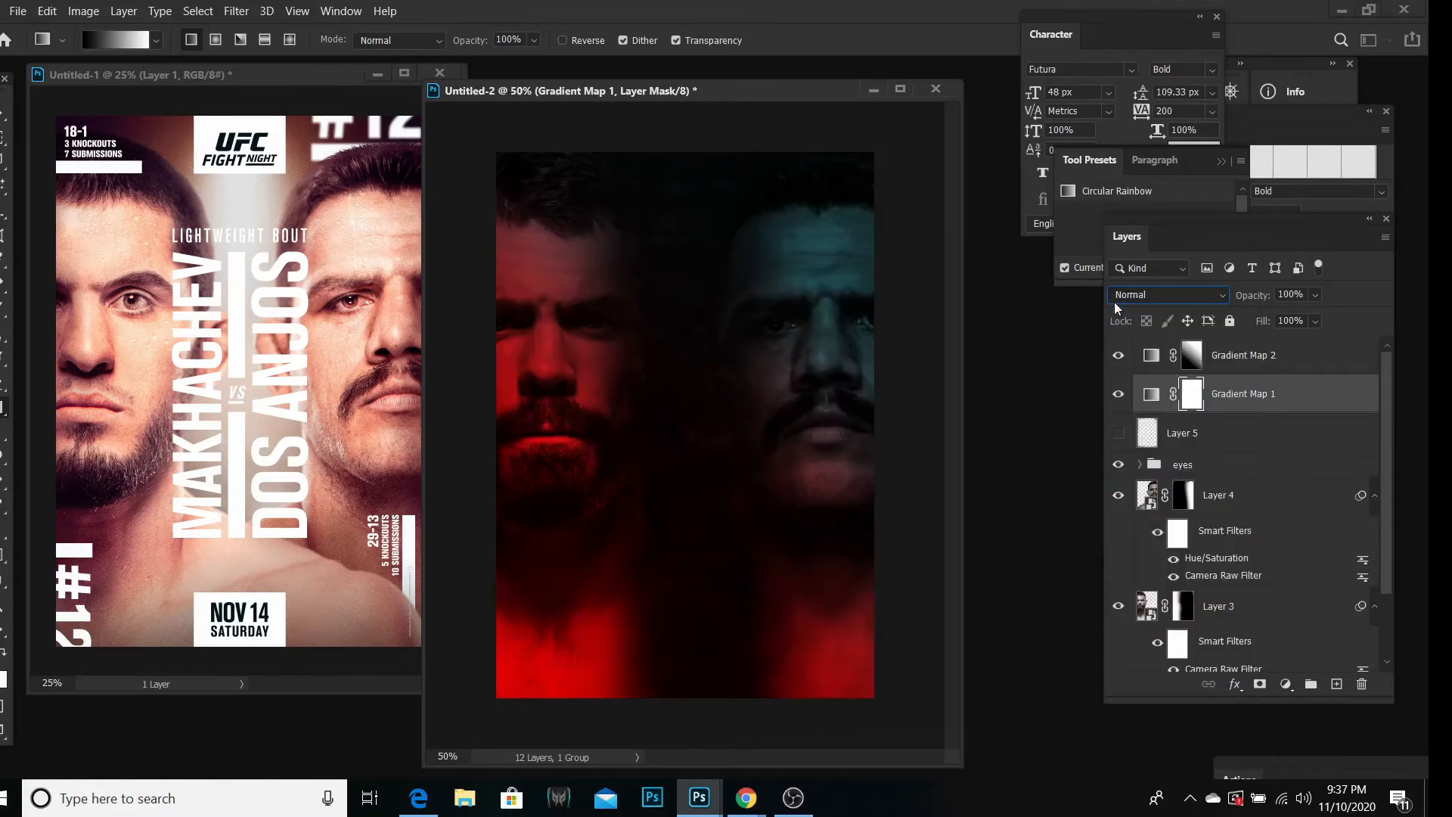
Step: Add a Gradient Map adjustment above Layer 5 with the Black, White preset and try a lower opacity of about 32%
click(1195, 443)
click(1285, 684)
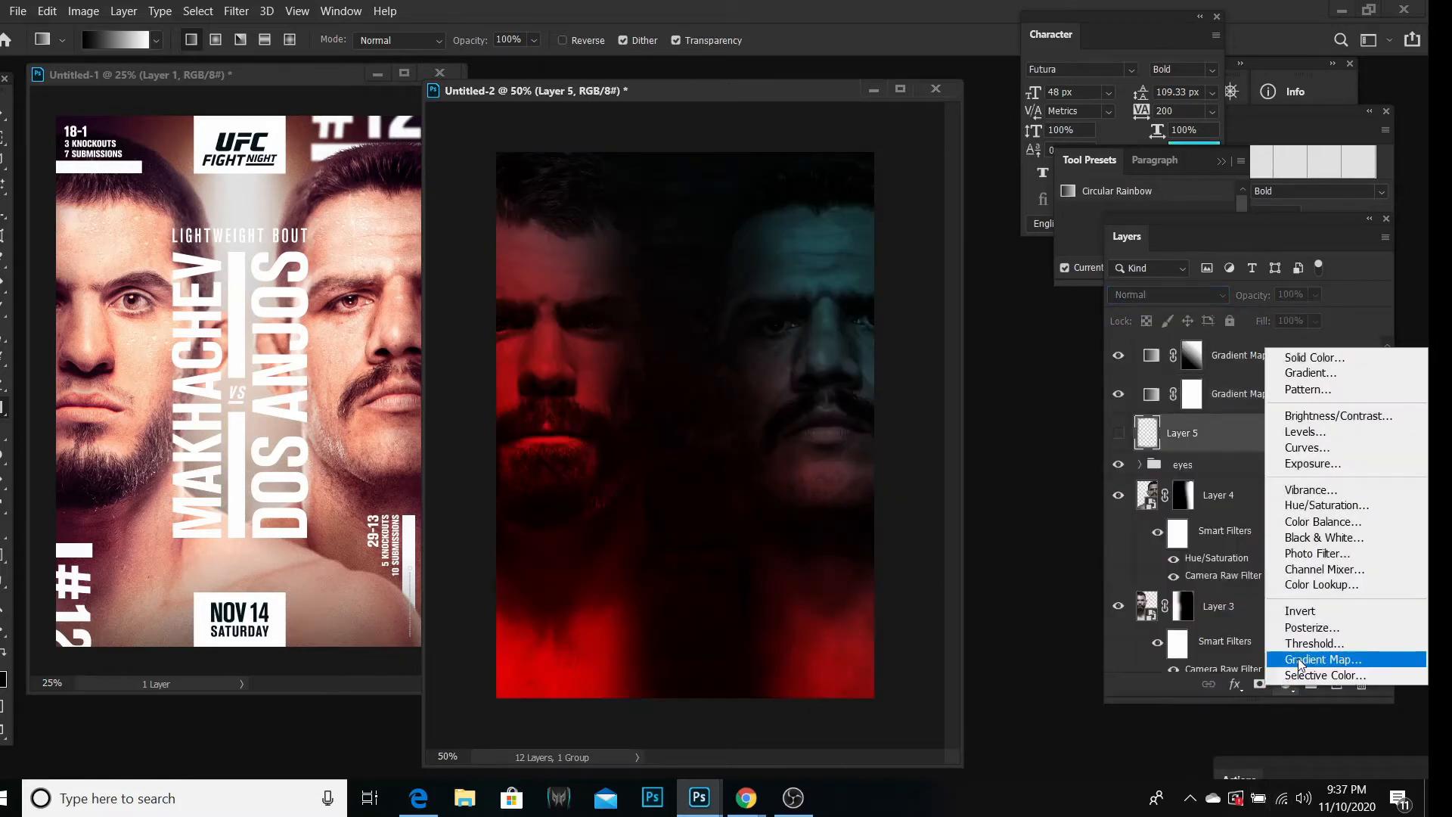
click(1302, 655)
click(1164, 424)
click(960, 280)
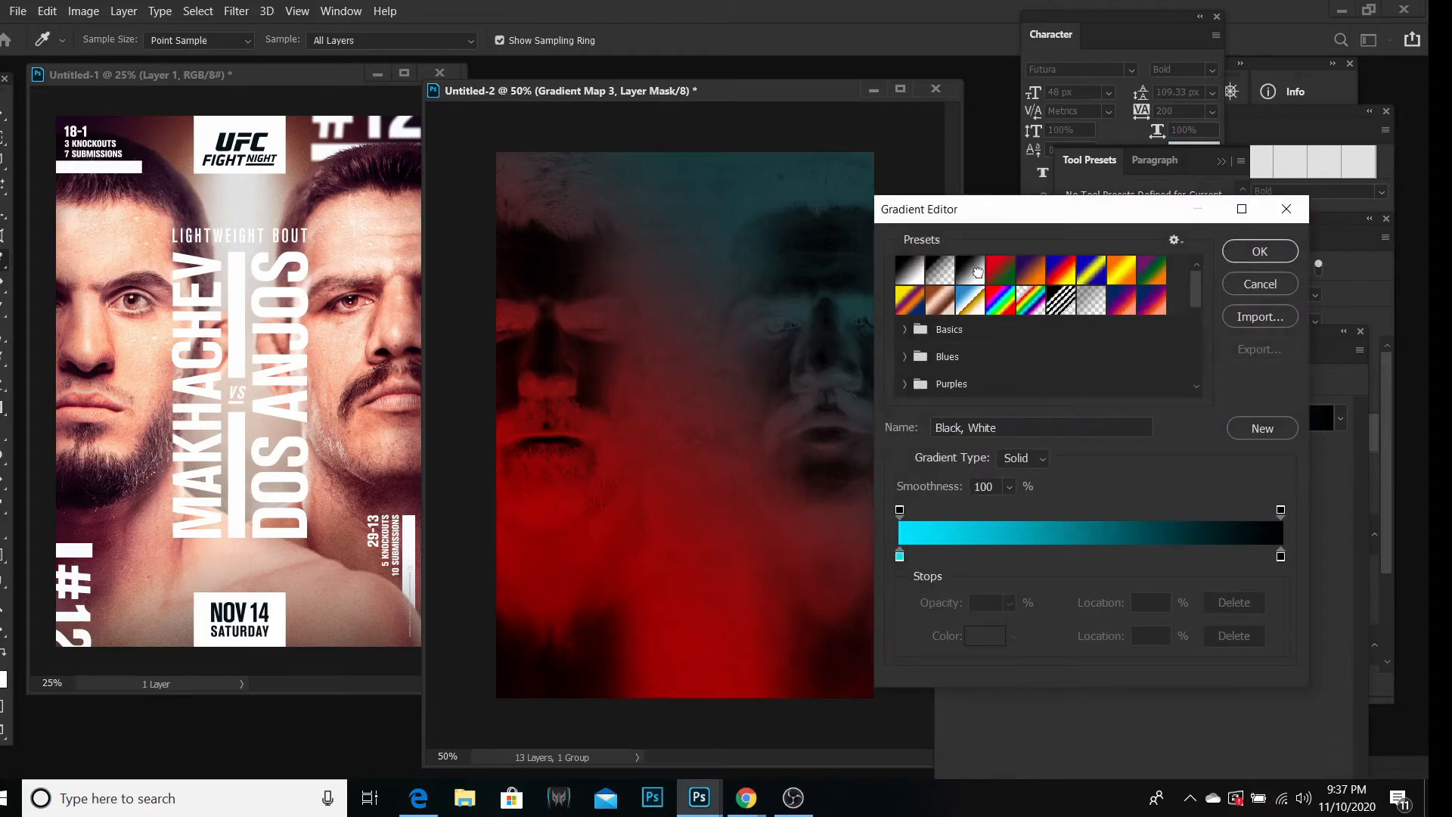
click(1260, 251)
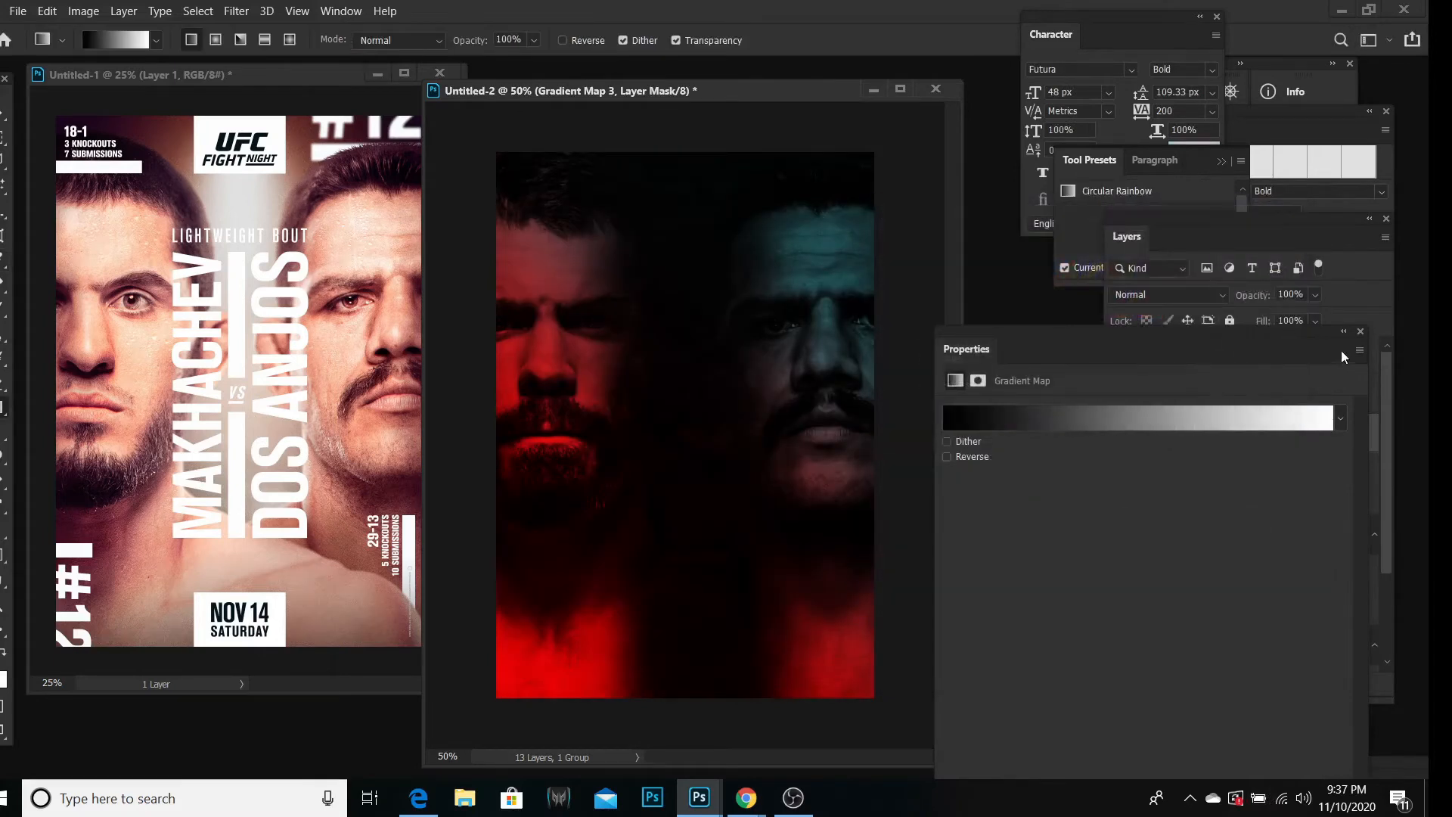
click(1359, 334)
click(1314, 294)
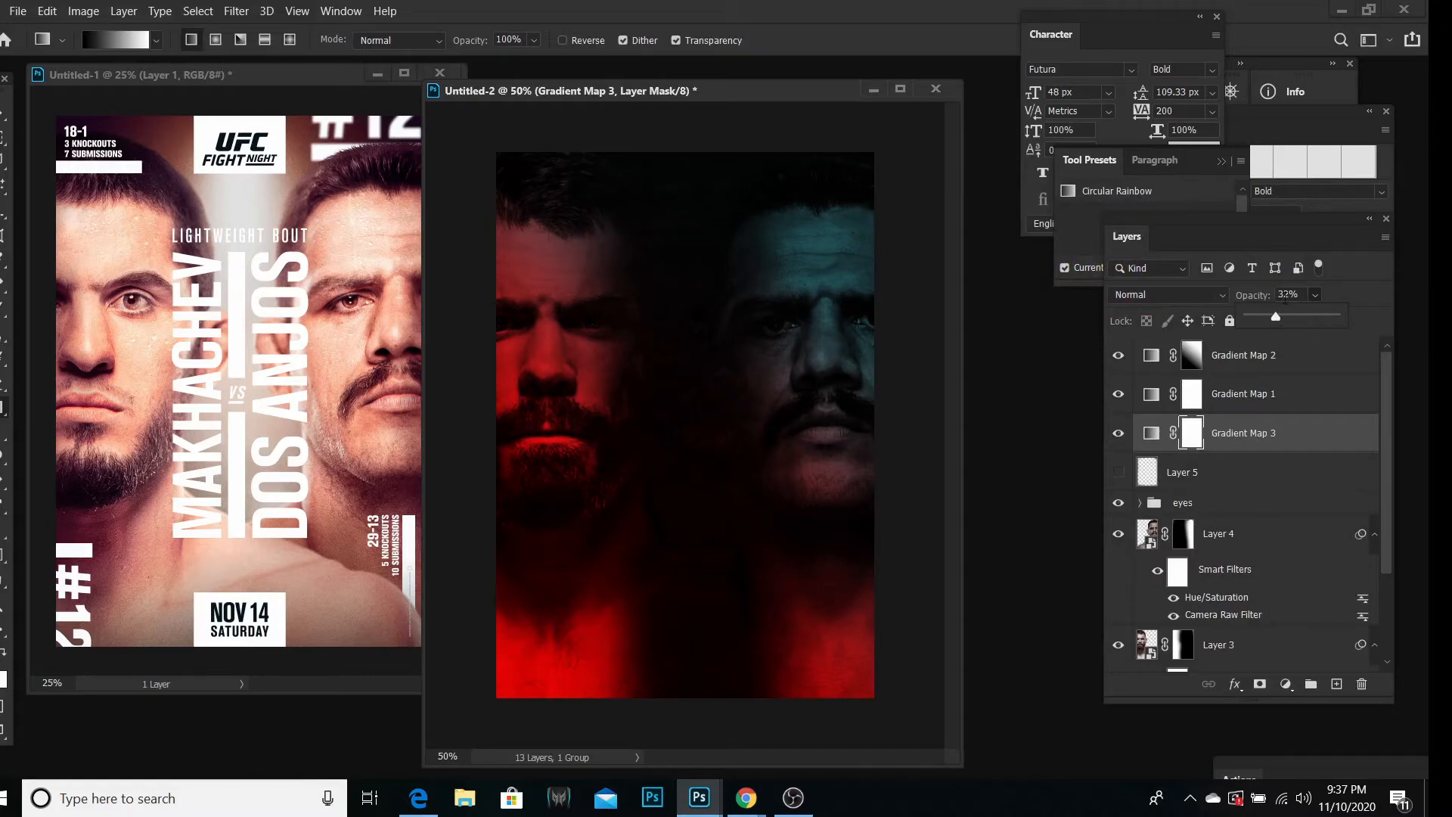
drag(1291, 295, 1255, 301)
Step: Select Gradient Map 2 and compare the poster with Gradient Map 1 and Gradient Map 2 each hidden and shown
click(1239, 370)
click(1124, 393)
click(1124, 394)
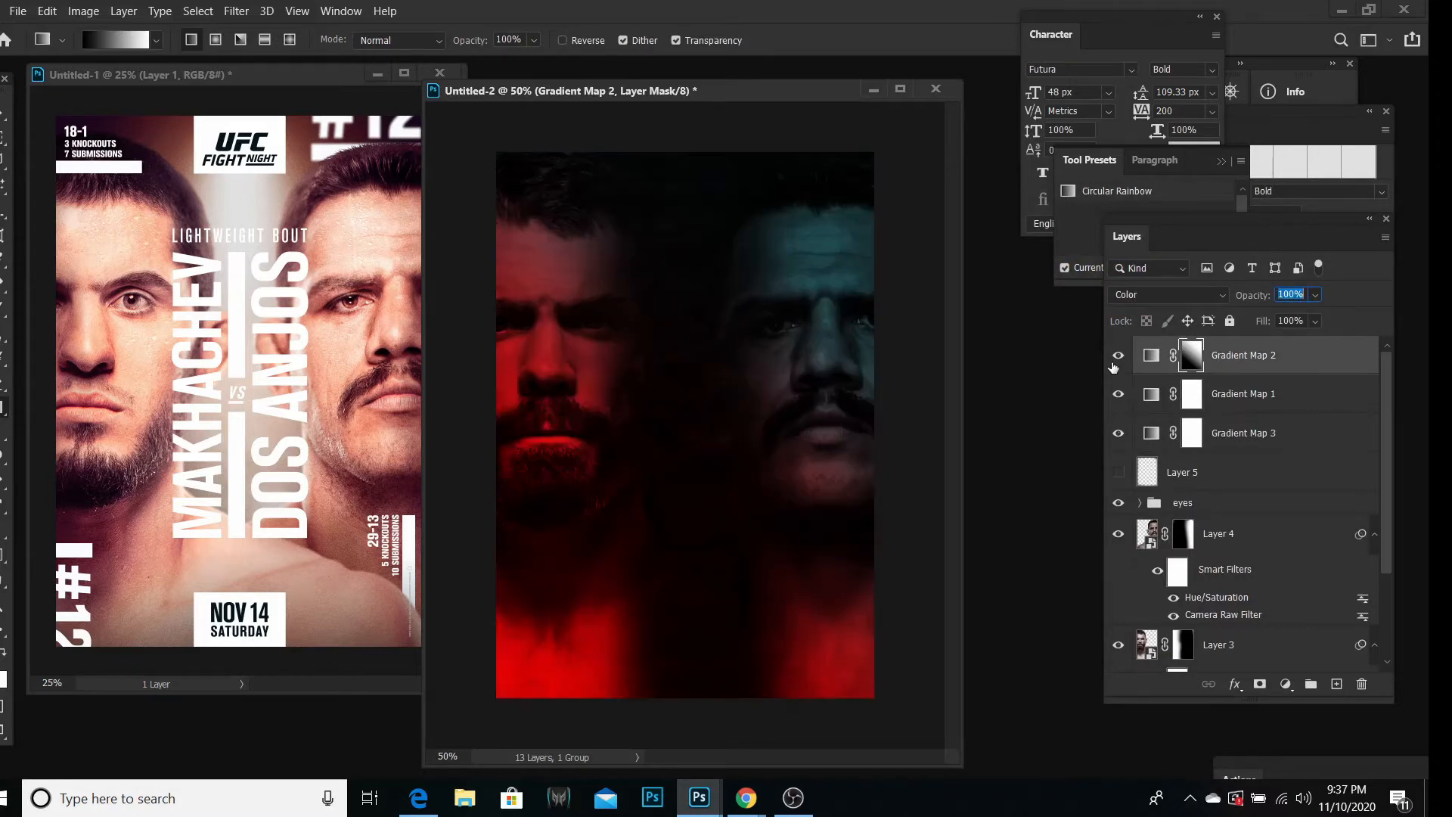
click(1115, 364)
click(1116, 363)
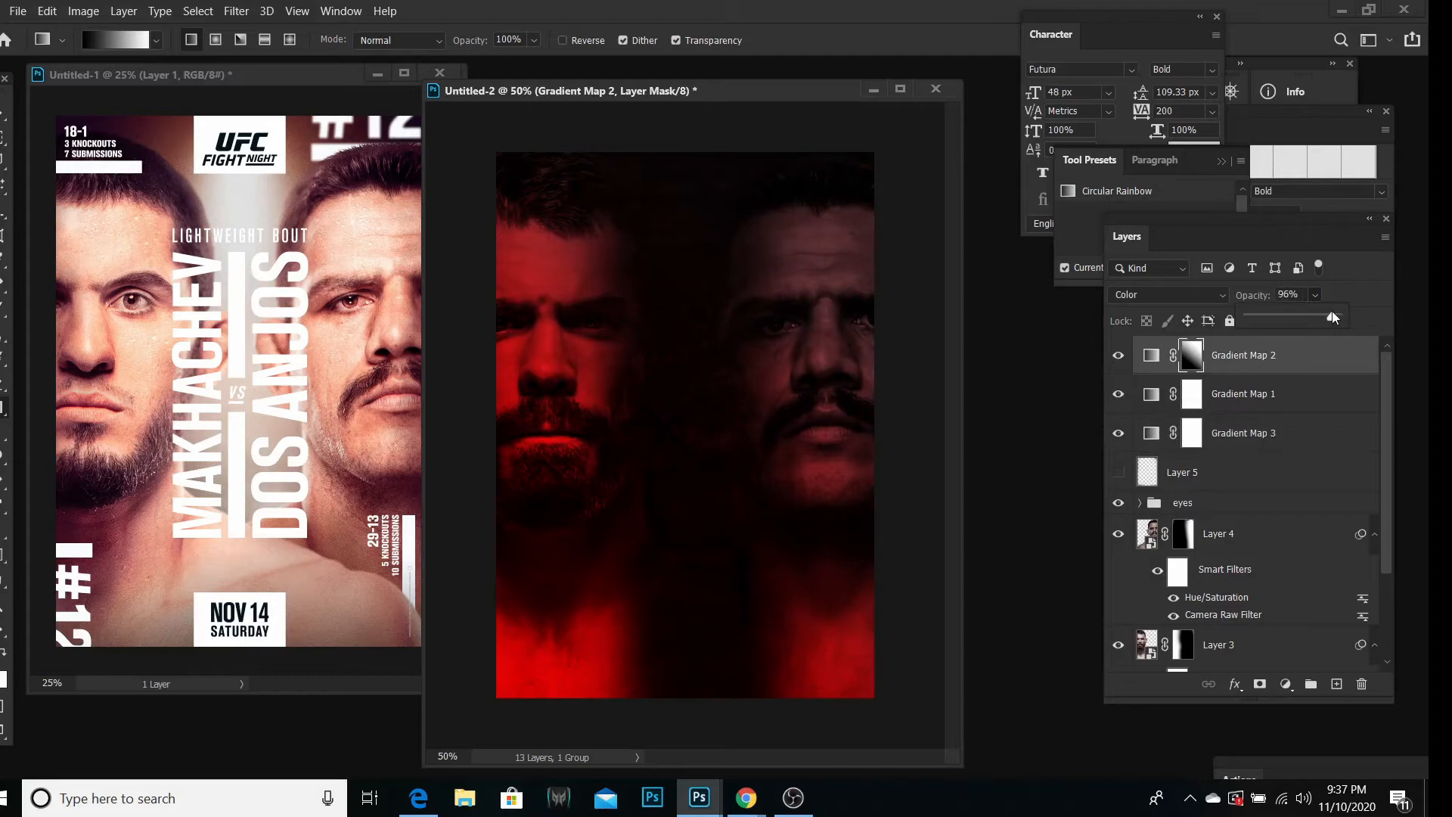
Step: Set Gradient Map 1's opacity to 75% and raise Gradient Map 2's opacity to 100%
click(1237, 395)
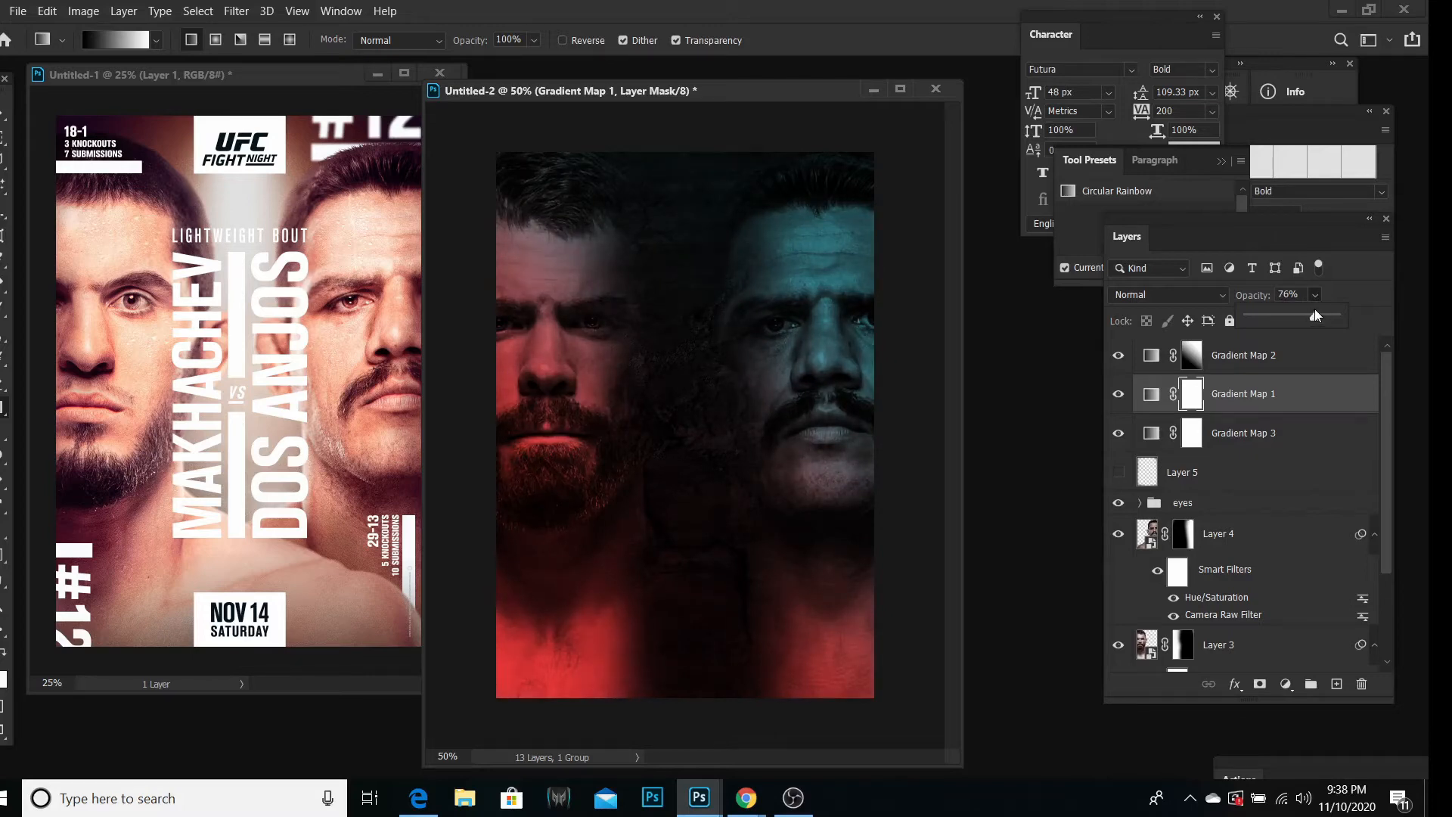
drag(1314, 310, 1314, 310)
text(75)
click(1245, 365)
click(1321, 292)
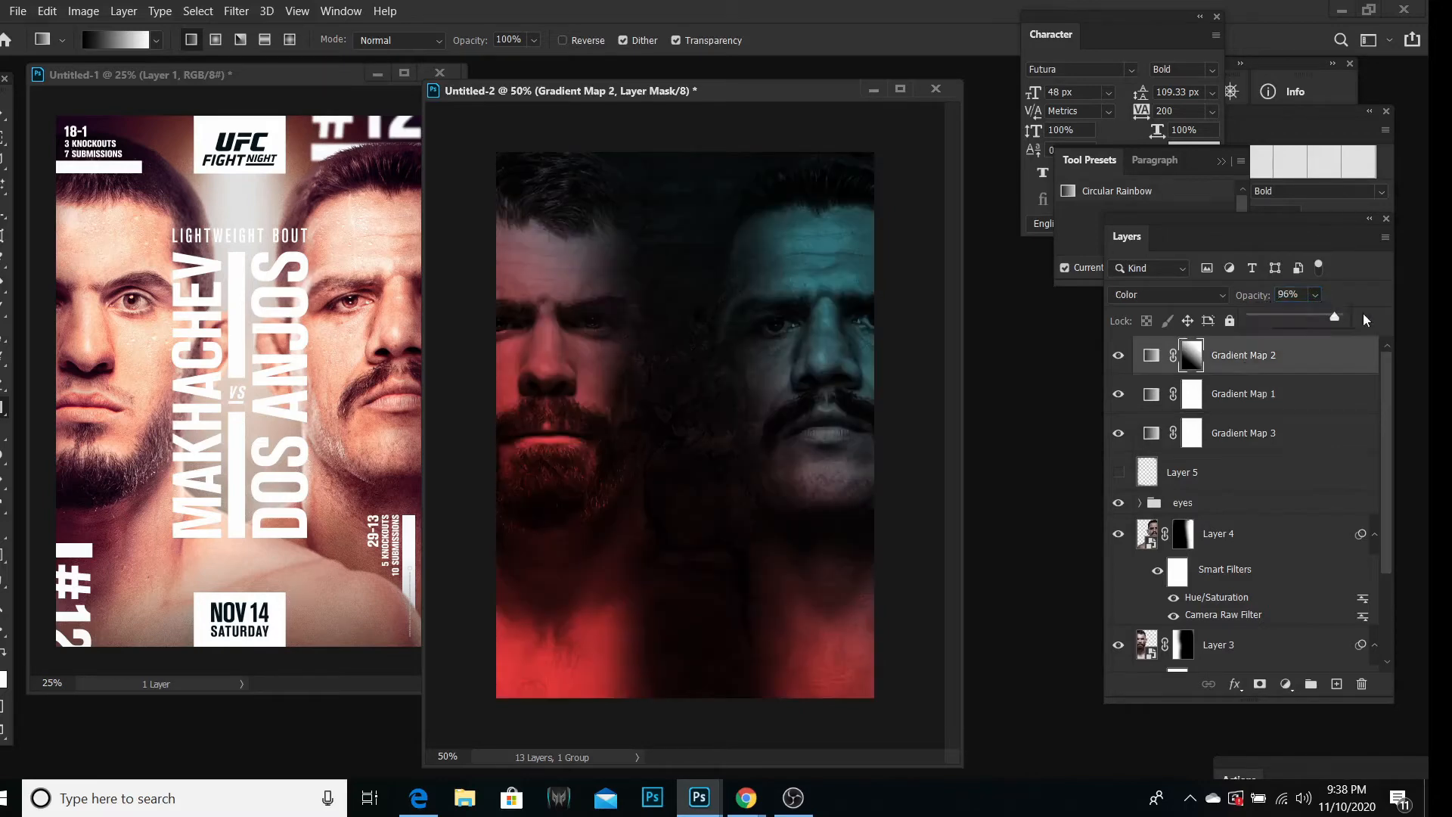
drag(1334, 316, 1358, 311)
Step: Compare the poster with Gradient Map 2 and Gradient Map 1 each hidden and shown, leaving both visible
click(1117, 355)
click(1117, 354)
click(1117, 354)
click(1118, 393)
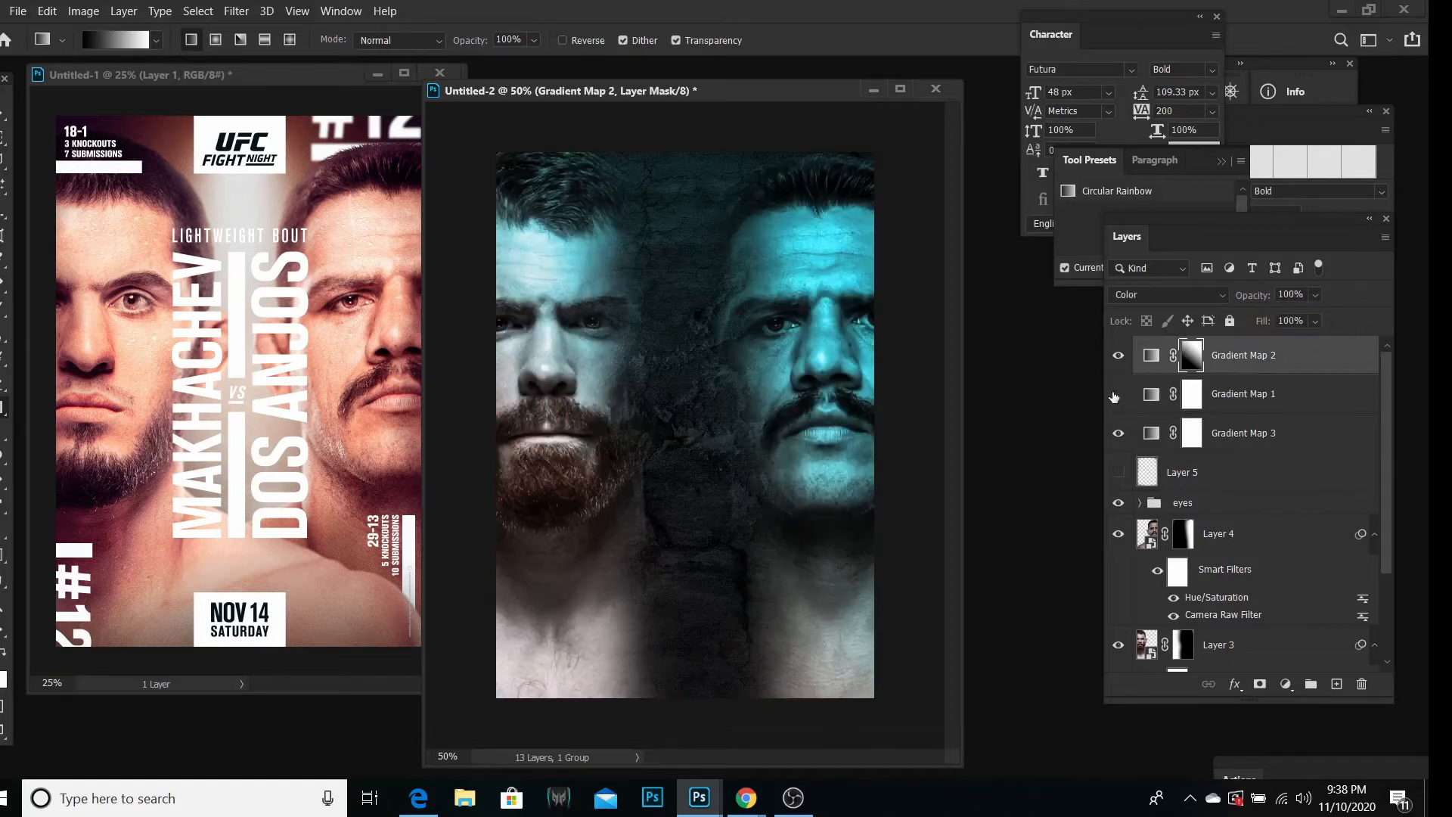
click(1117, 393)
click(1117, 393)
click(1117, 394)
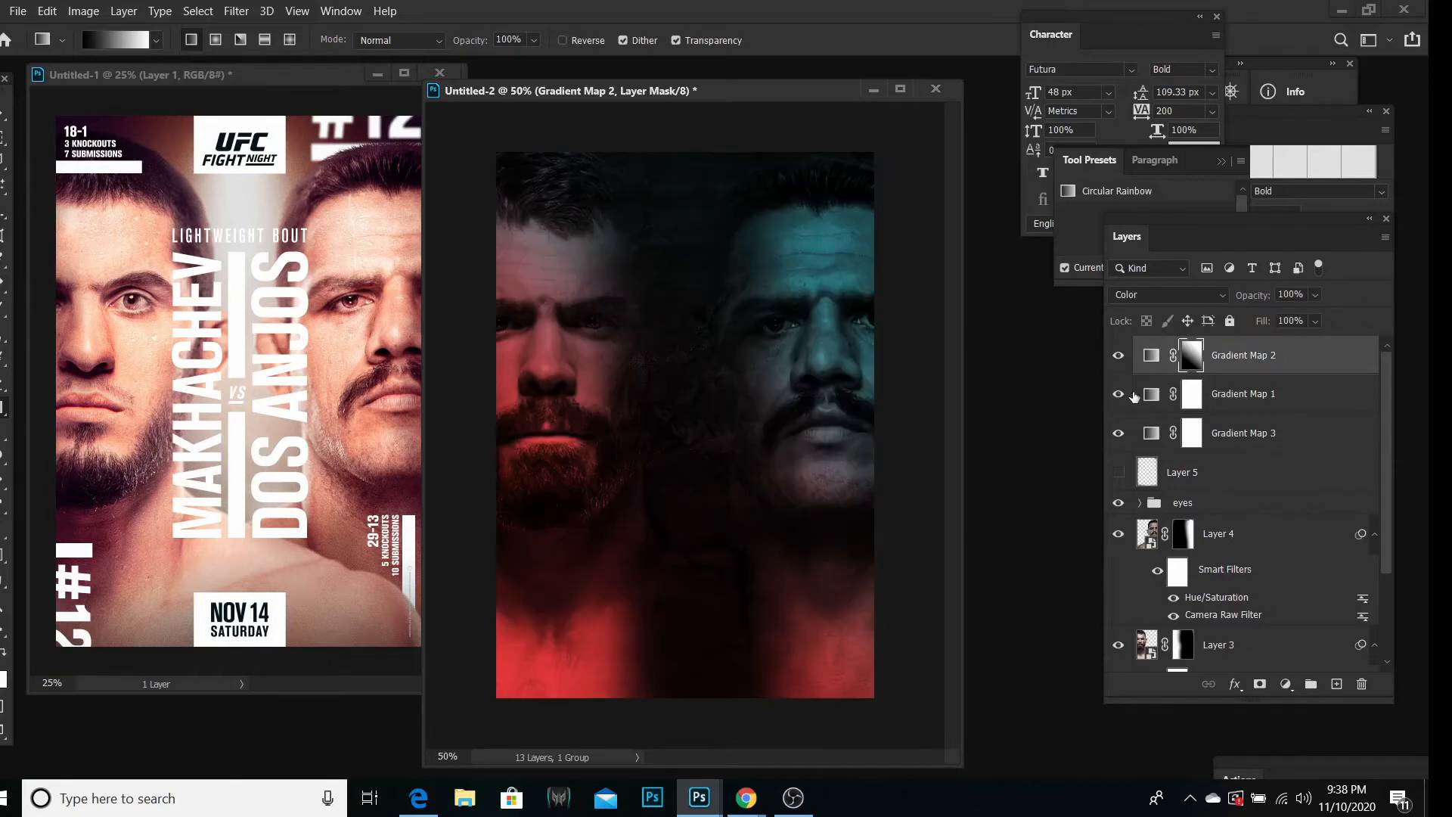
Step: Edit Gradient Map 2's gradient by moving the cyan stop toward black so solid cyan fills more of the ramp
double_click(1150, 395)
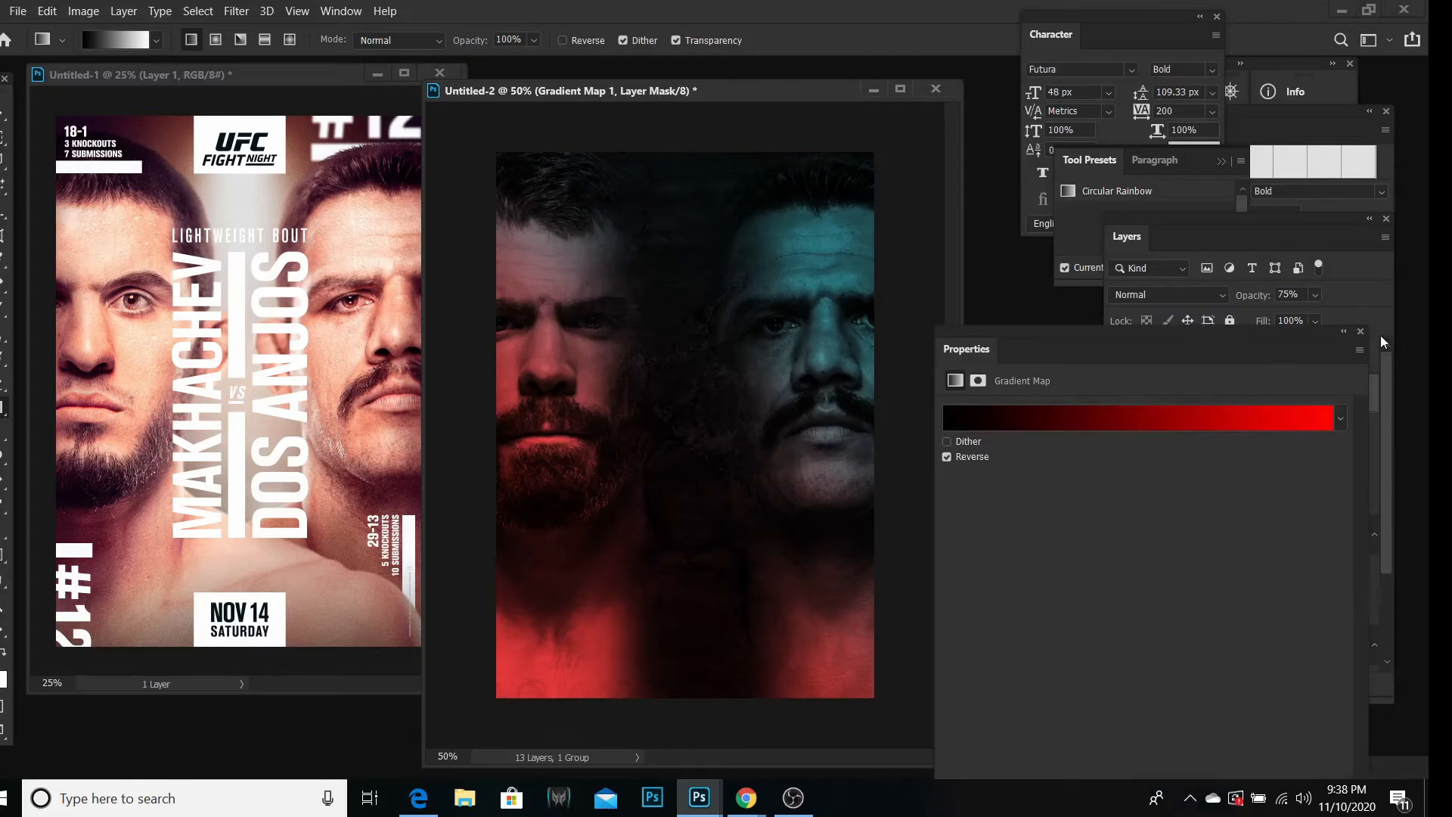
double_click(1166, 351)
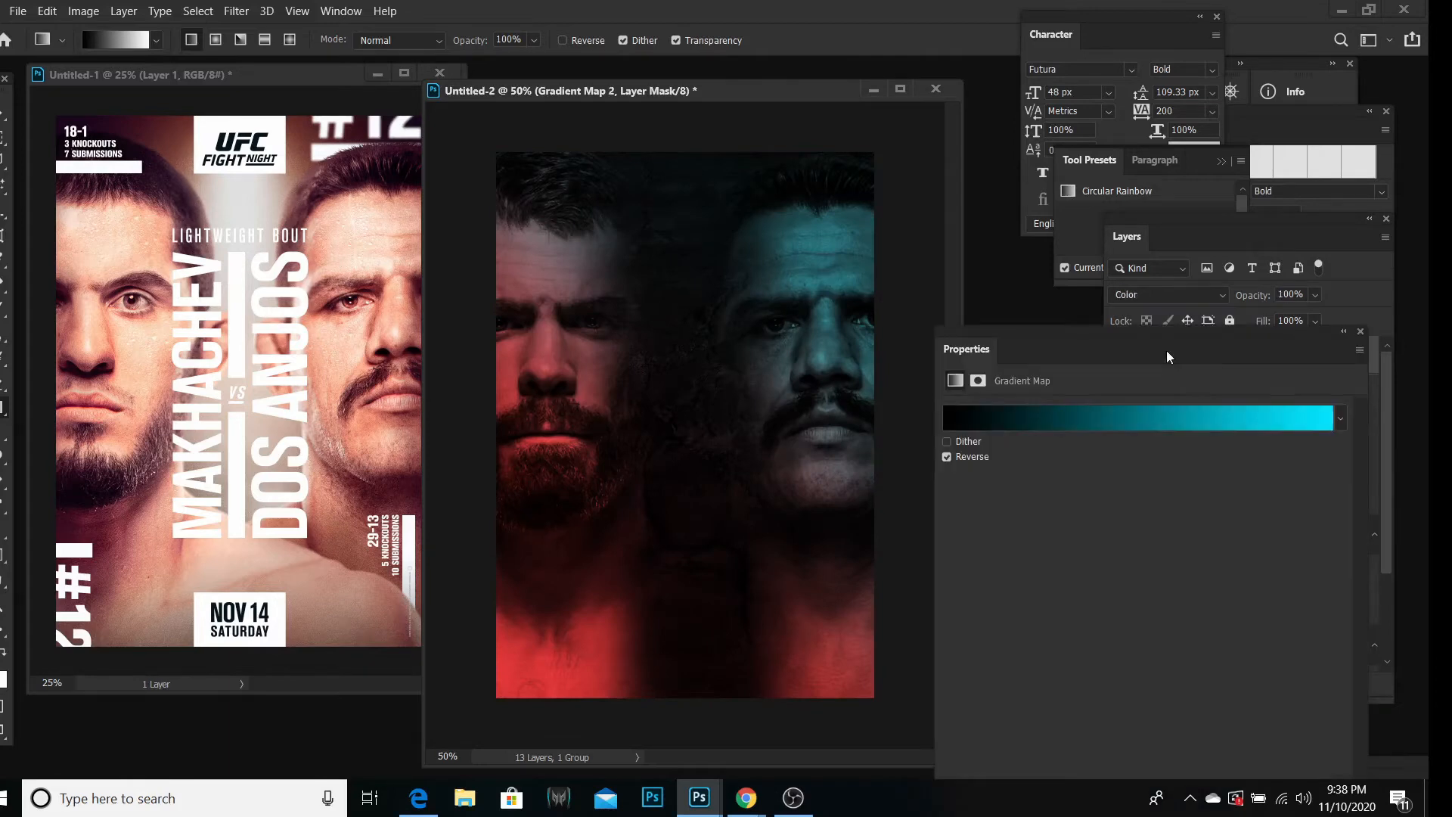
click(1163, 412)
drag(899, 560, 1133, 559)
drag(1008, 215, 633, 309)
click(885, 350)
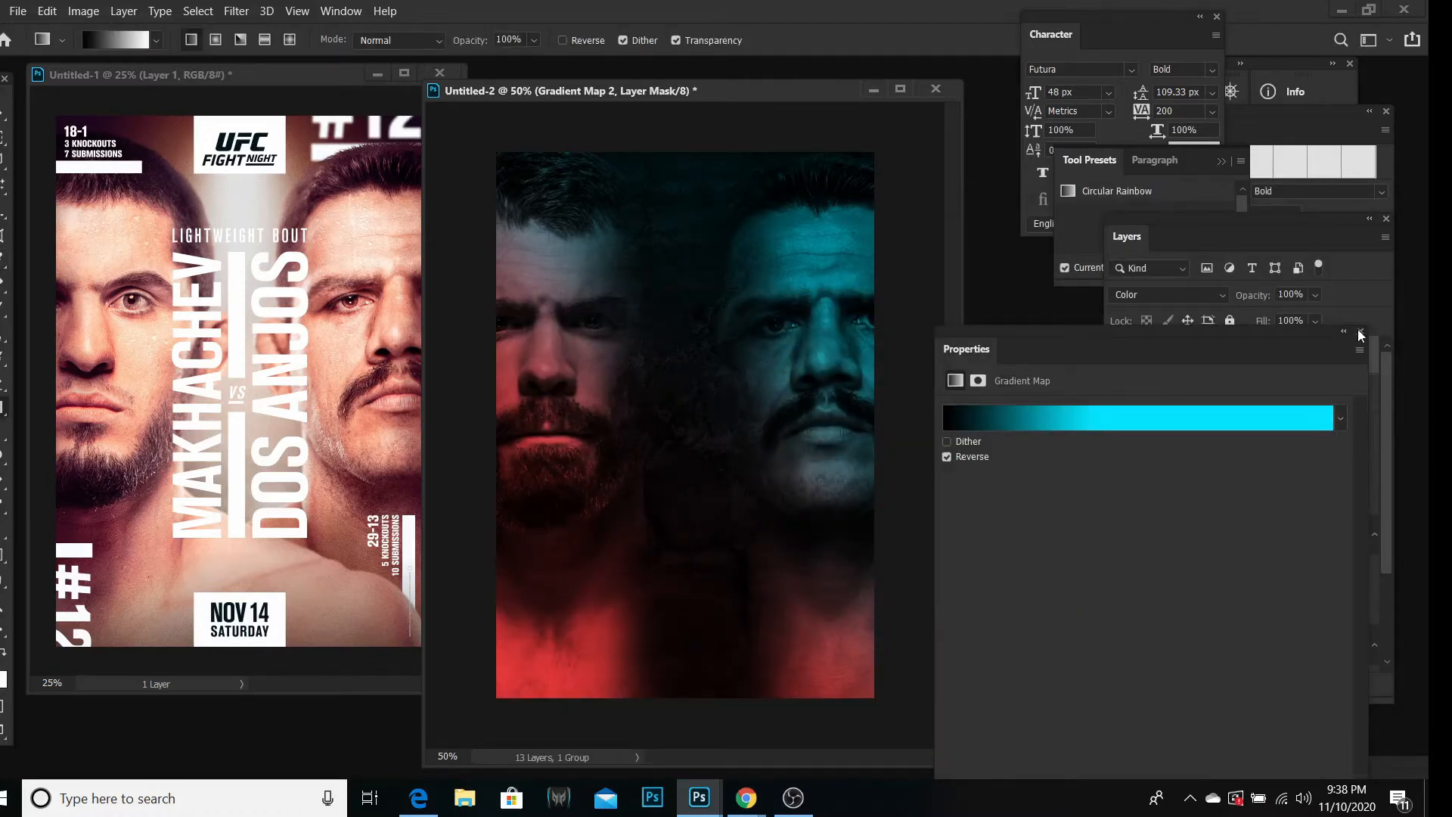
click(1360, 333)
Step: Paint white on Gradient Map 2's mask over the right fighter's neck with a 511 px Soft Round brush, undoing the last stroke
scroll(1181, 523, down, 3)
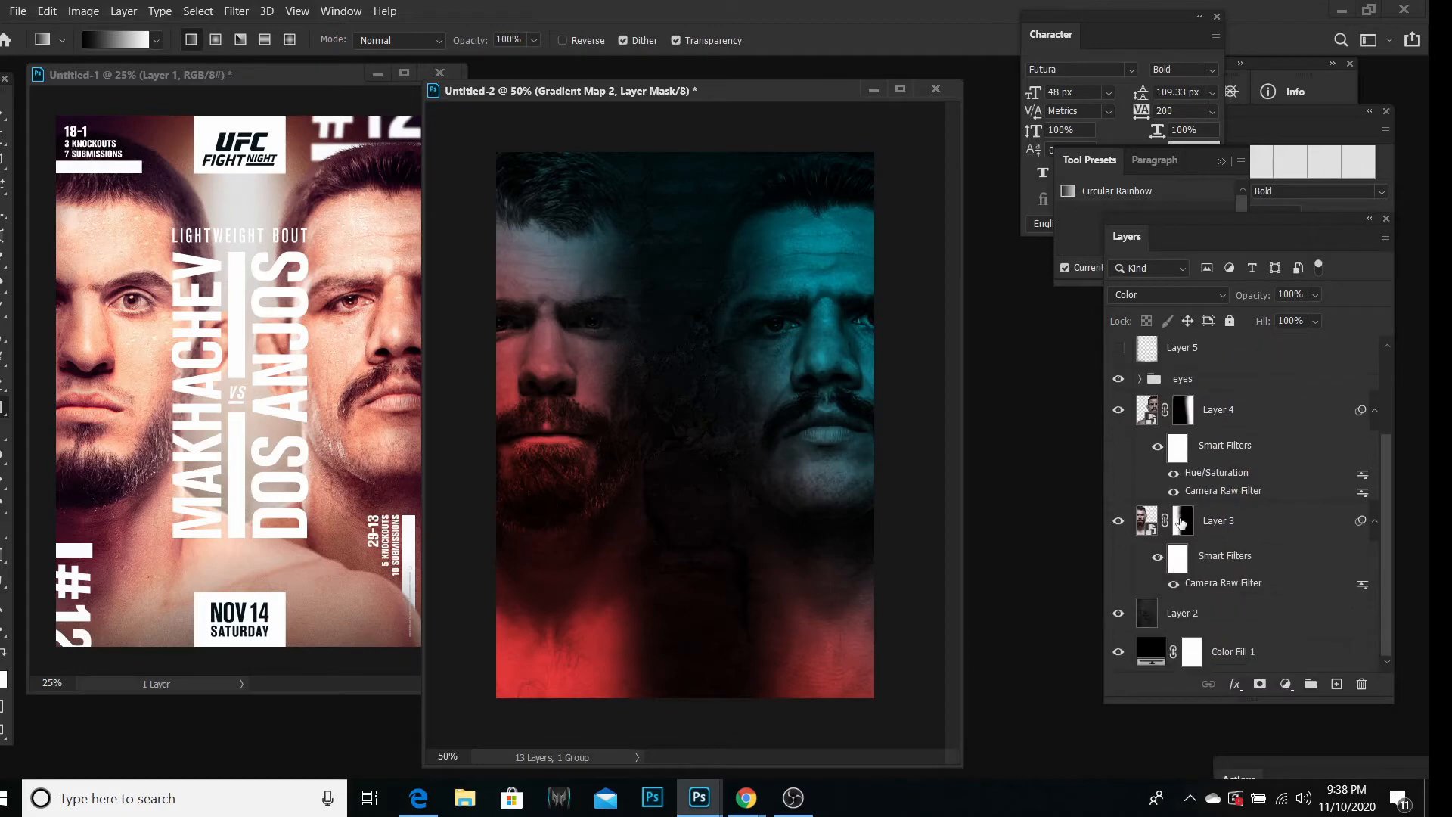
scroll(1181, 516, up, 3)
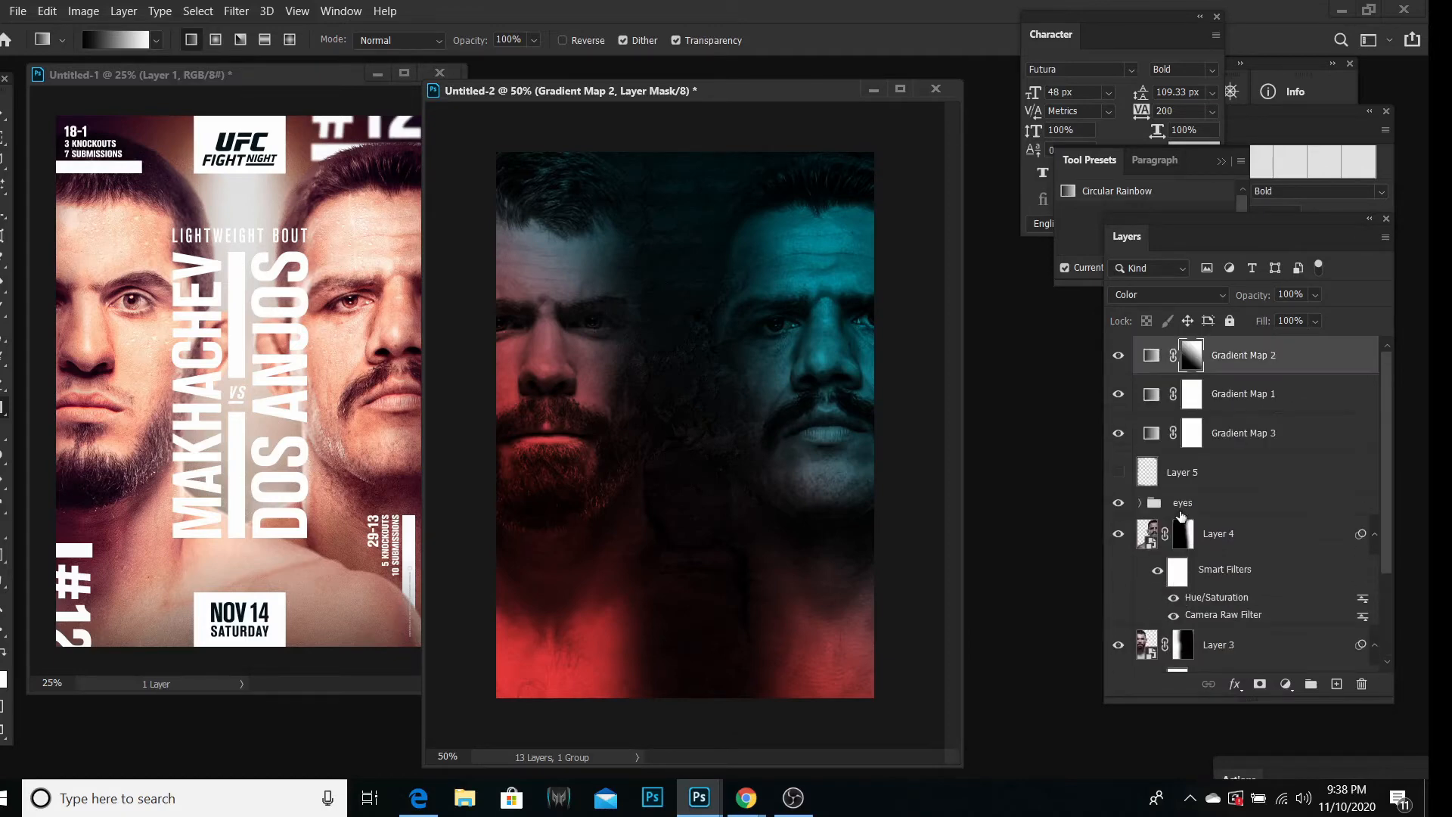
key(b)
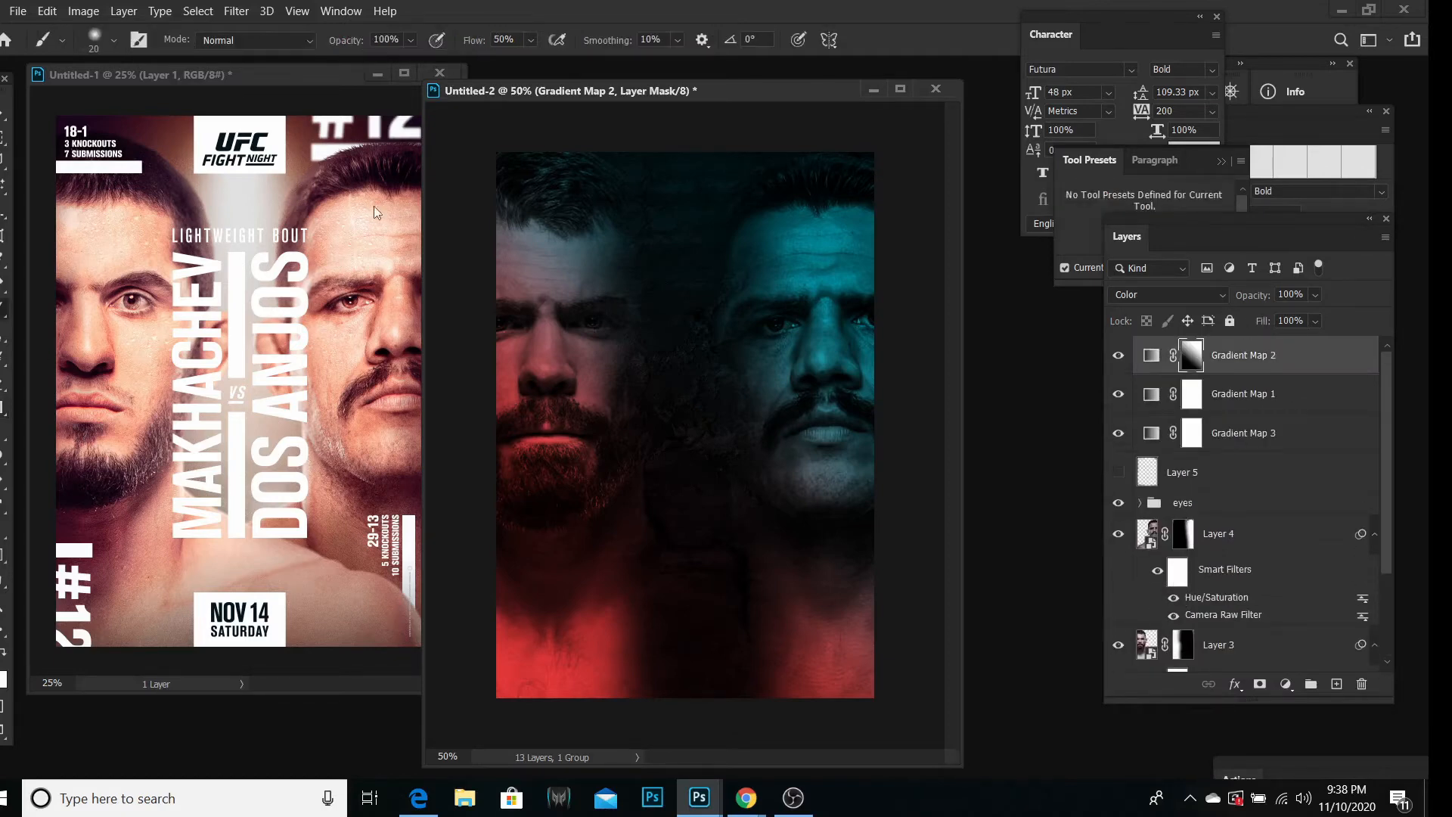
click(113, 41)
click(175, 101)
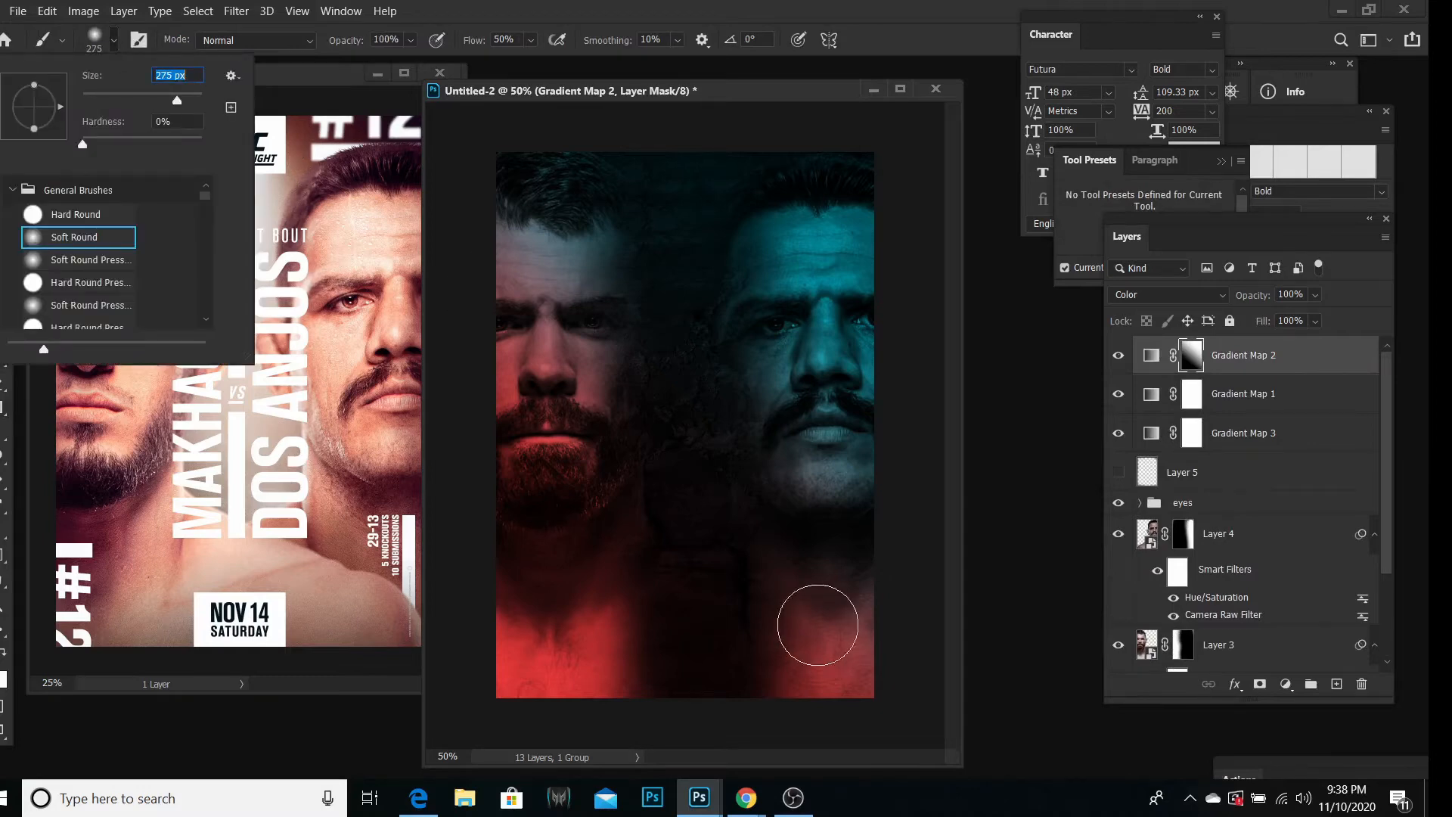
click(194, 101)
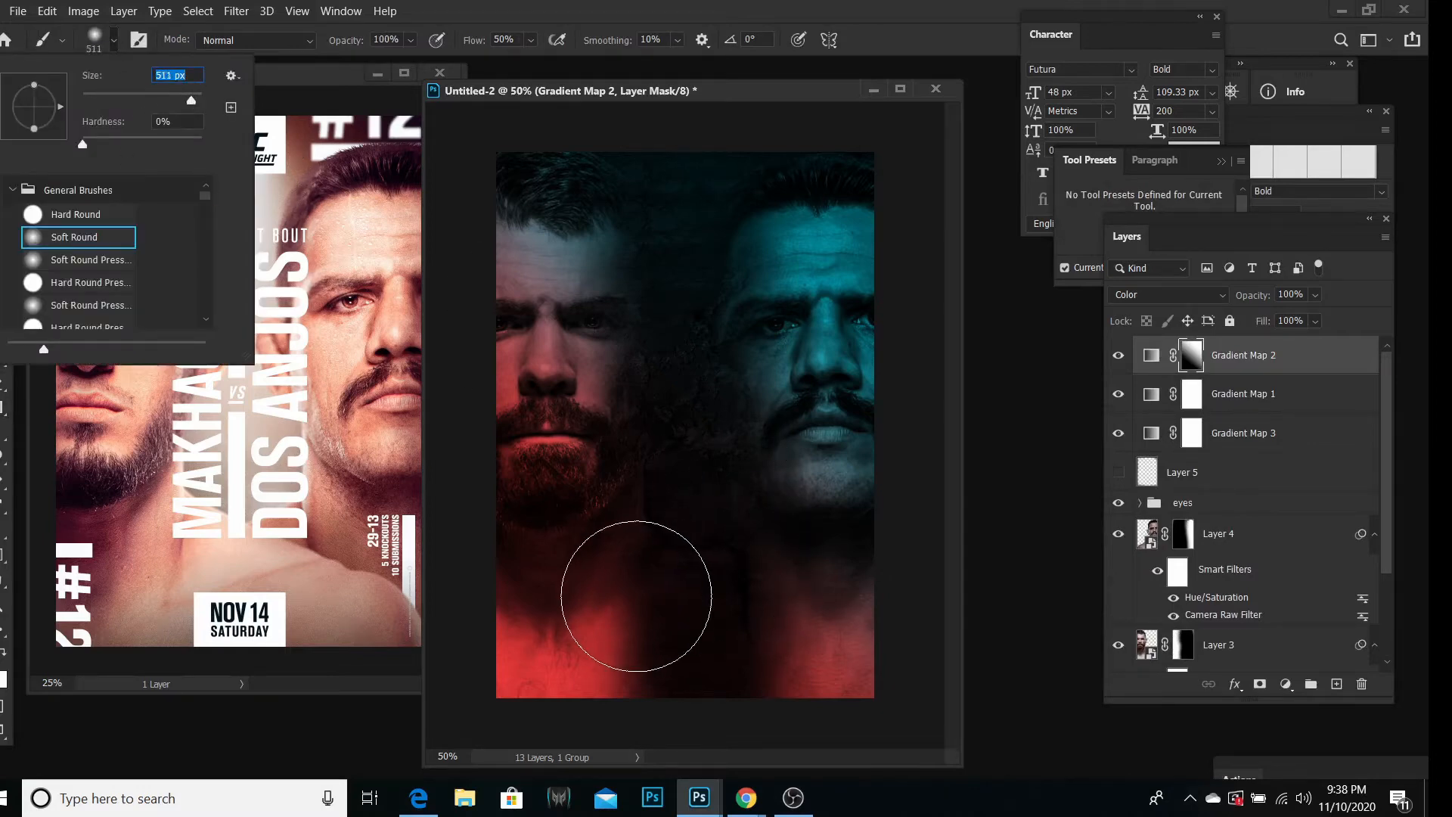
click(766, 616)
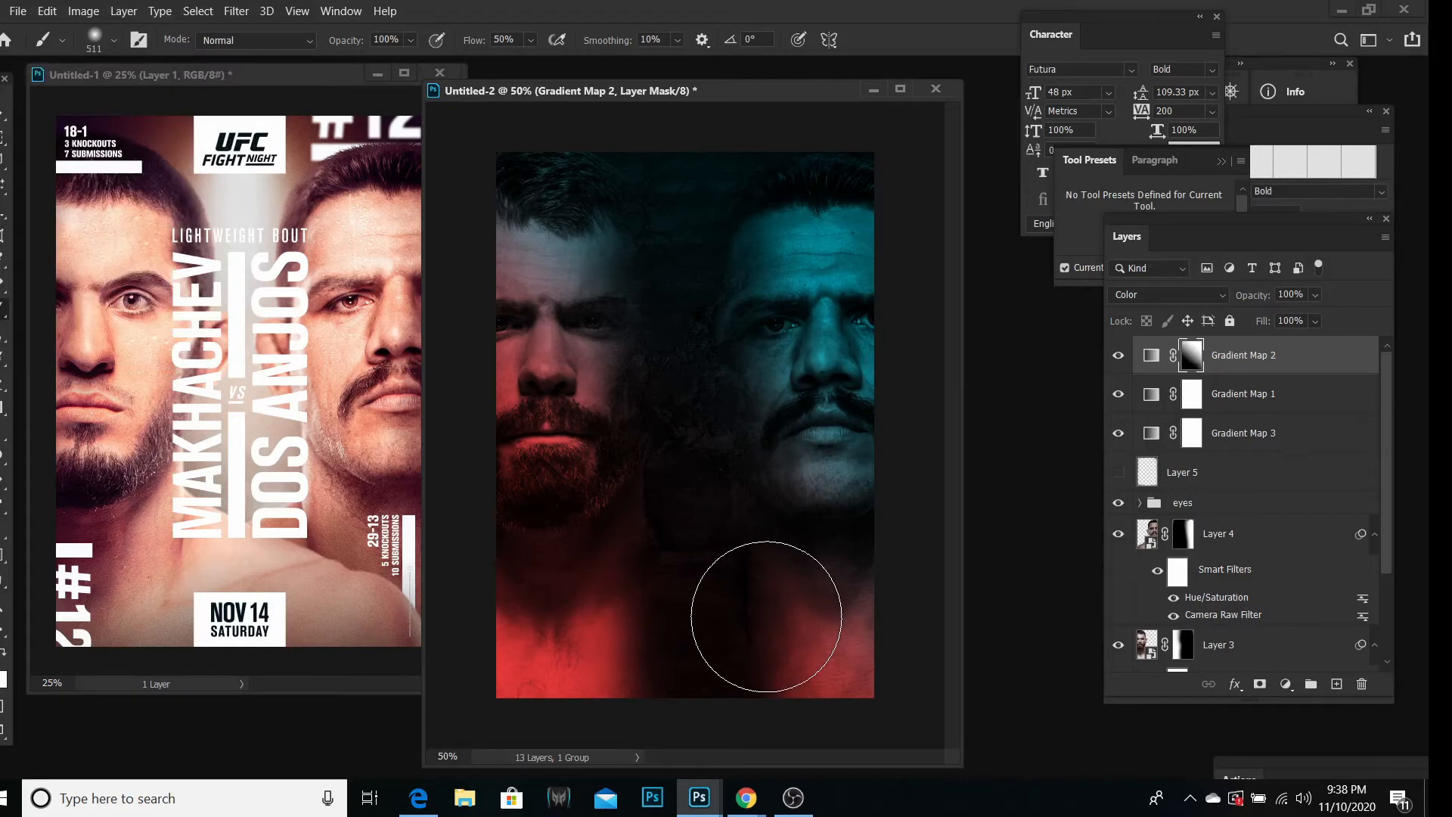
drag(767, 617, 760, 645)
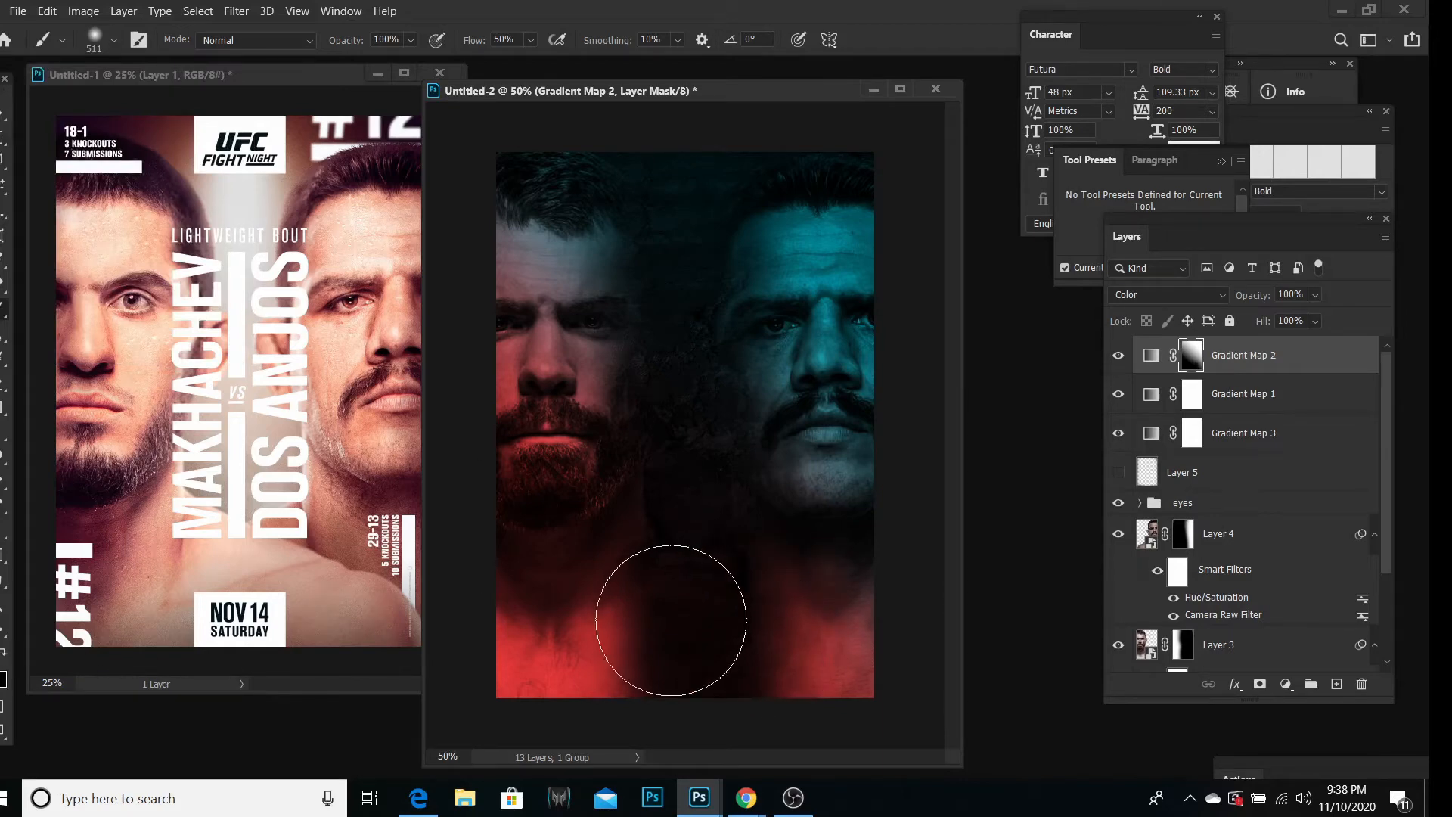
mouse_move(671, 615)
mouse_down()
mouse_move(741, 607)
mouse_move(743, 621)
mouse_move(774, 593)
mouse_up()
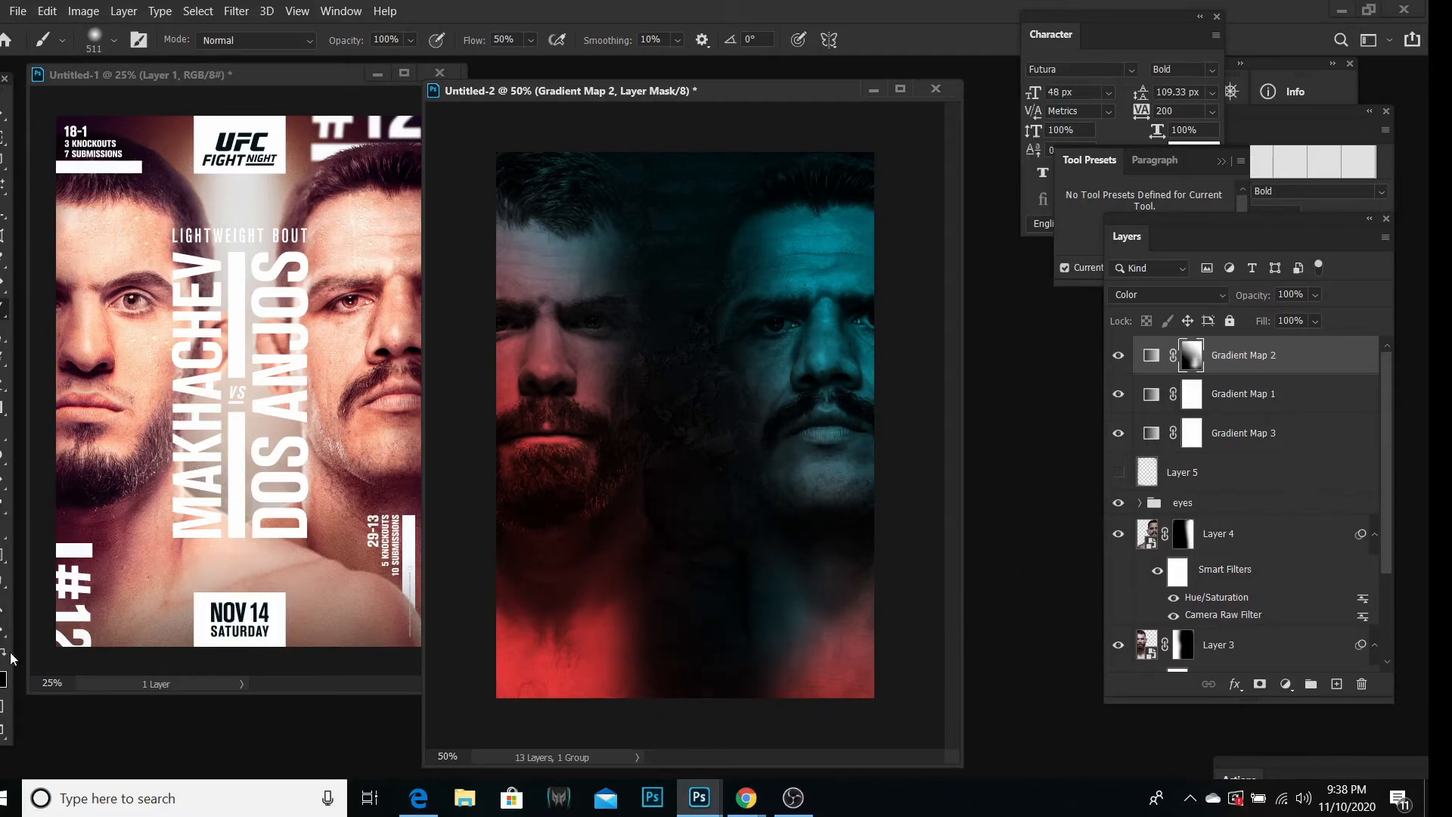
drag(898, 483, 901, 574)
click(46, 11)
click(59, 30)
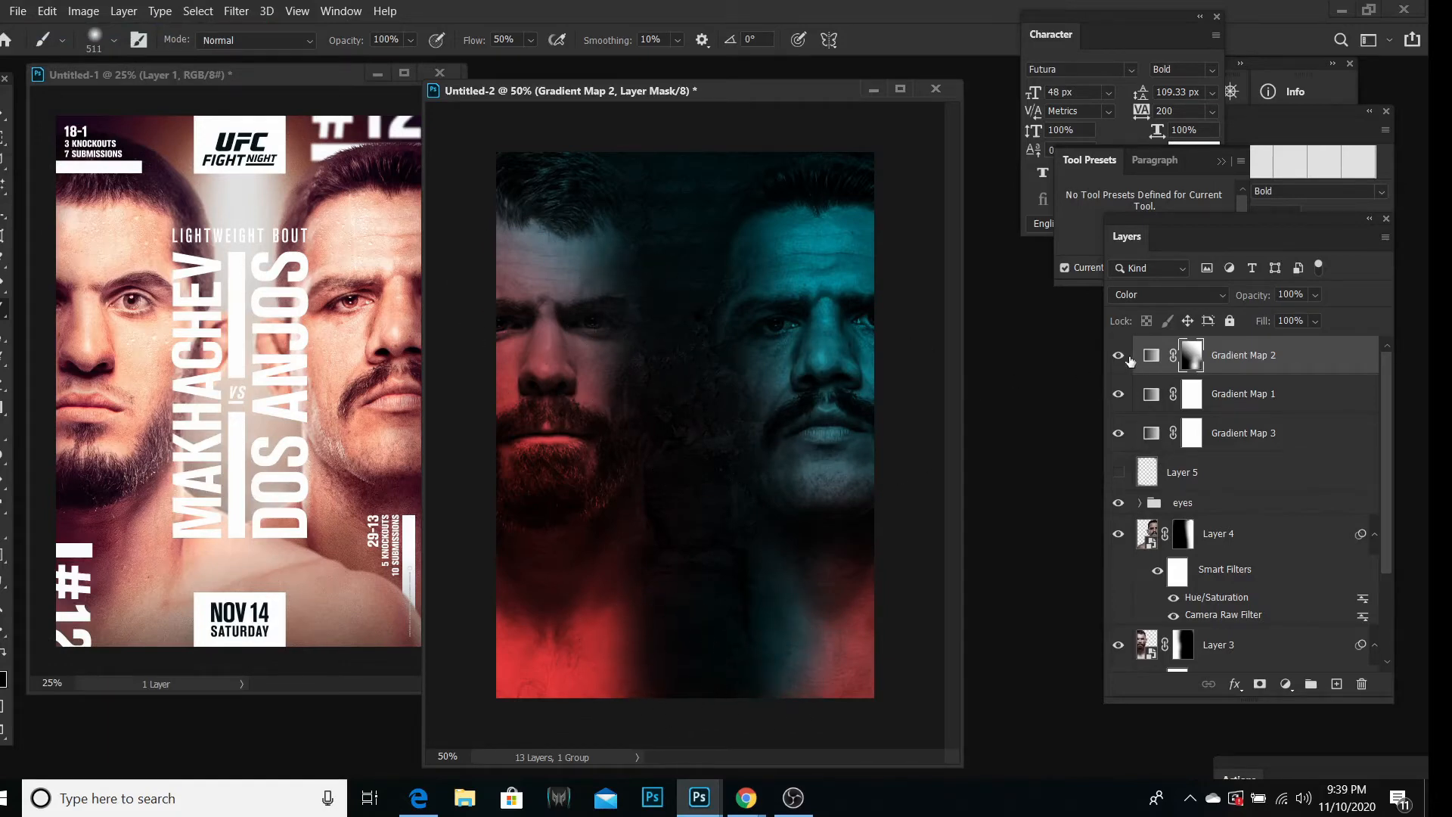
Step: Brush more cyan into Gradient Map 2's mask beside the left fighter's neck and between the faces, and compare the layer hidden and shown
click(3, 658)
click(3, 654)
mouse_move(614, 621)
mouse_down()
mouse_move(628, 622)
mouse_move(645, 522)
mouse_up()
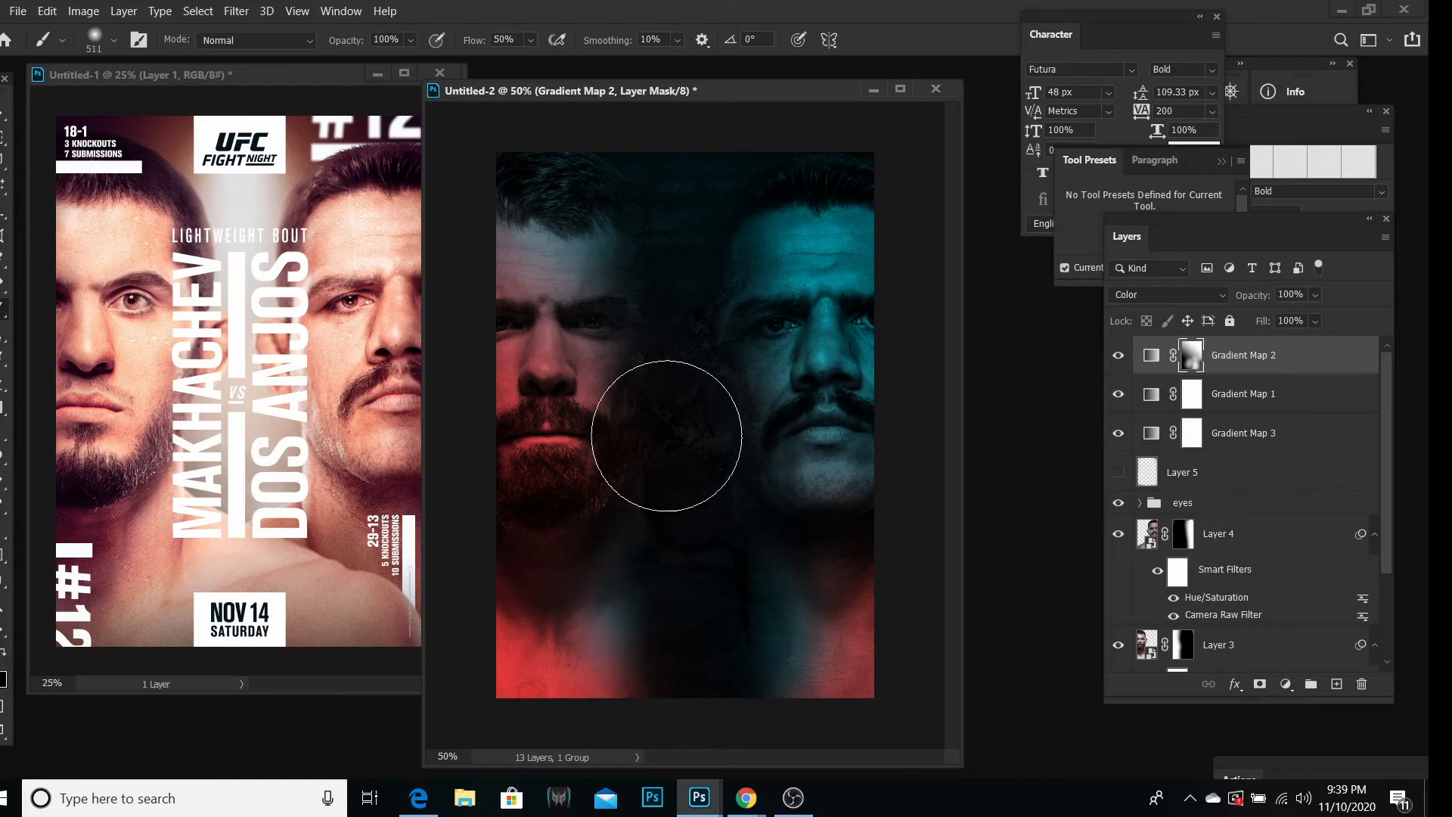
mouse_move(667, 436)
mouse_down()
mouse_move(692, 387)
mouse_move(675, 387)
mouse_up()
drag(693, 471, 698, 507)
click(1, 106)
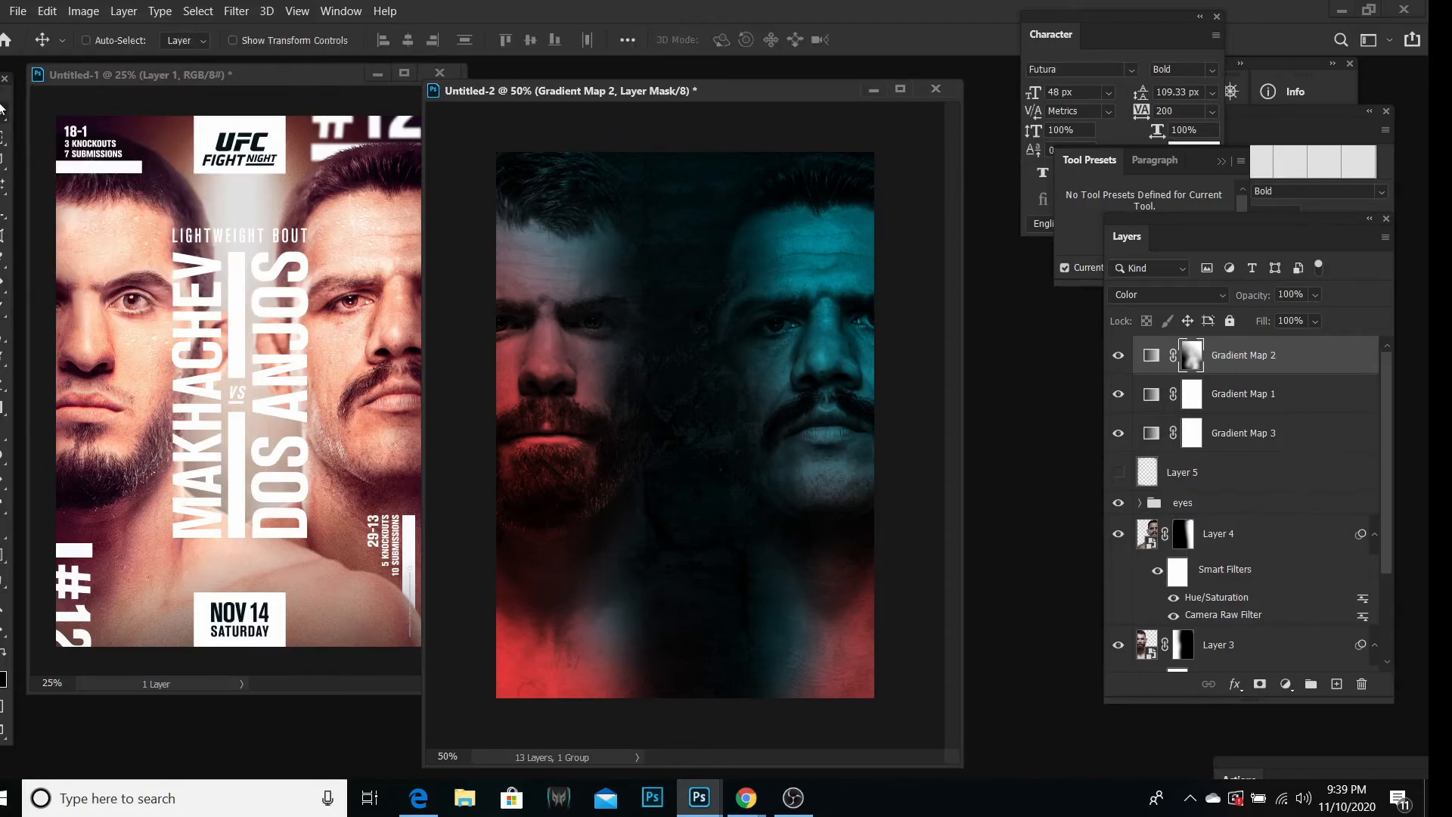
click(1119, 355)
click(1119, 355)
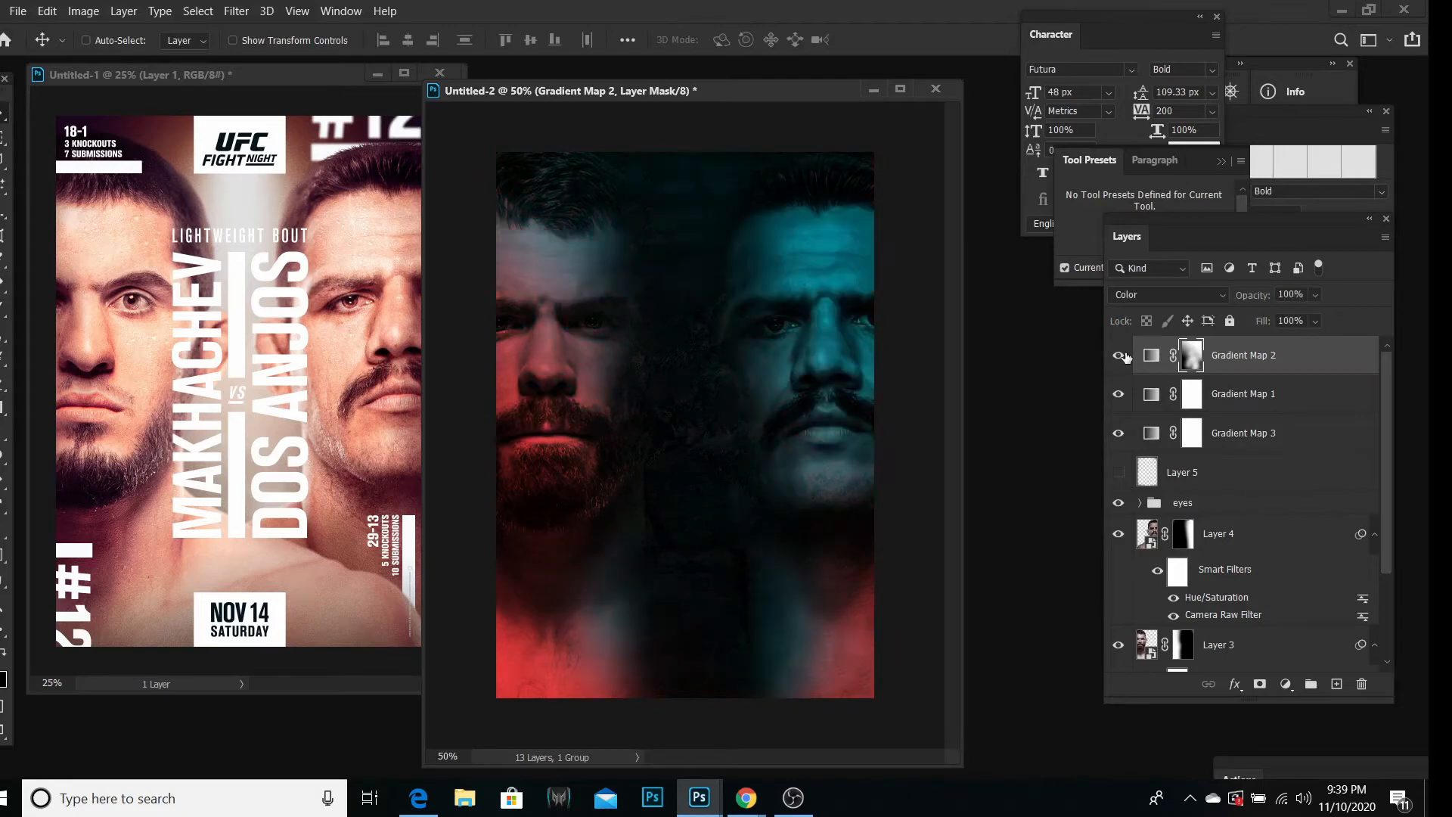
Step: Group Gradient Map 2, Gradient Map 1 and Gradient Map 3 and add a layer mask to the group
shift+click(1227, 432)
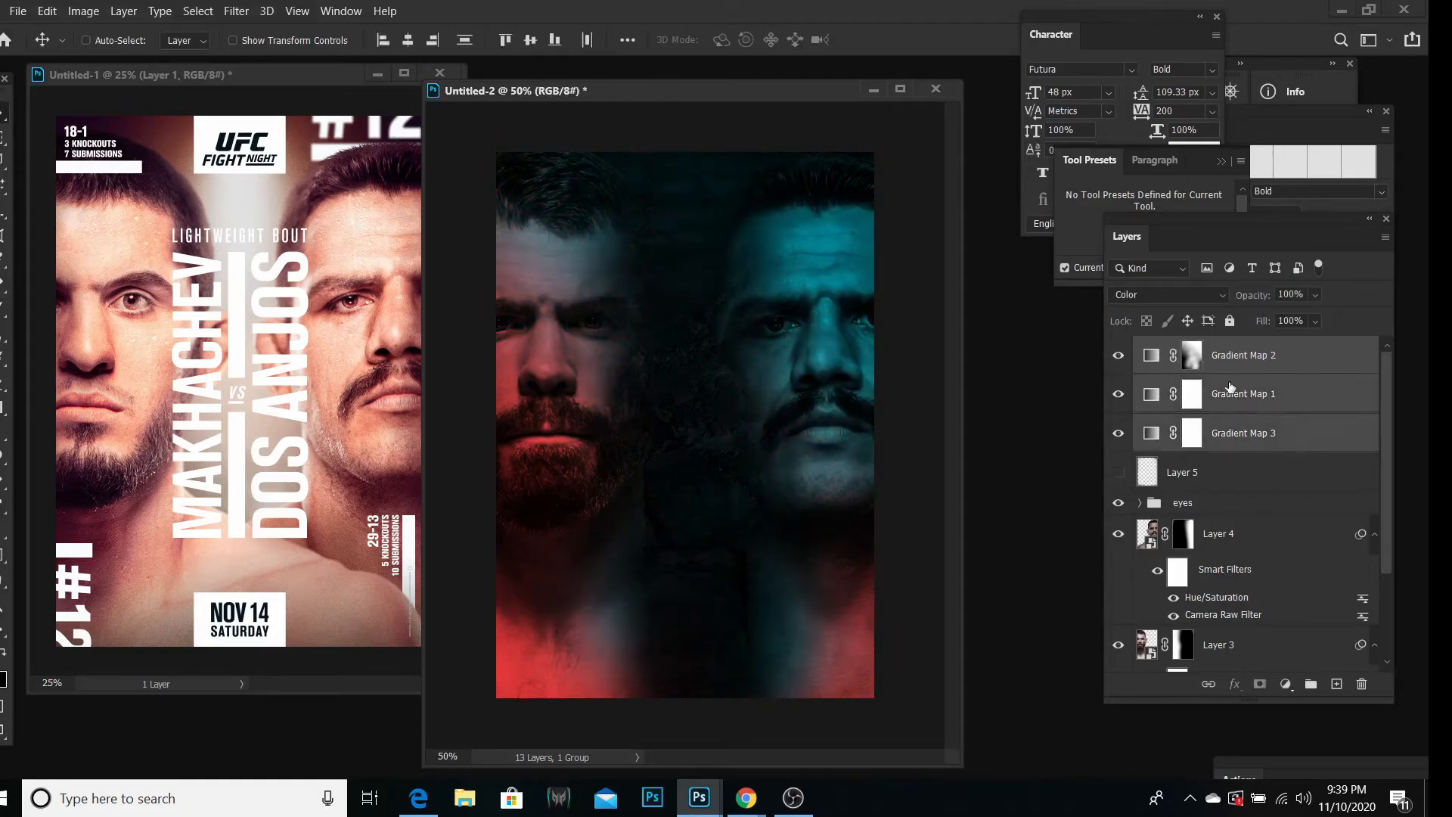
click(1241, 356)
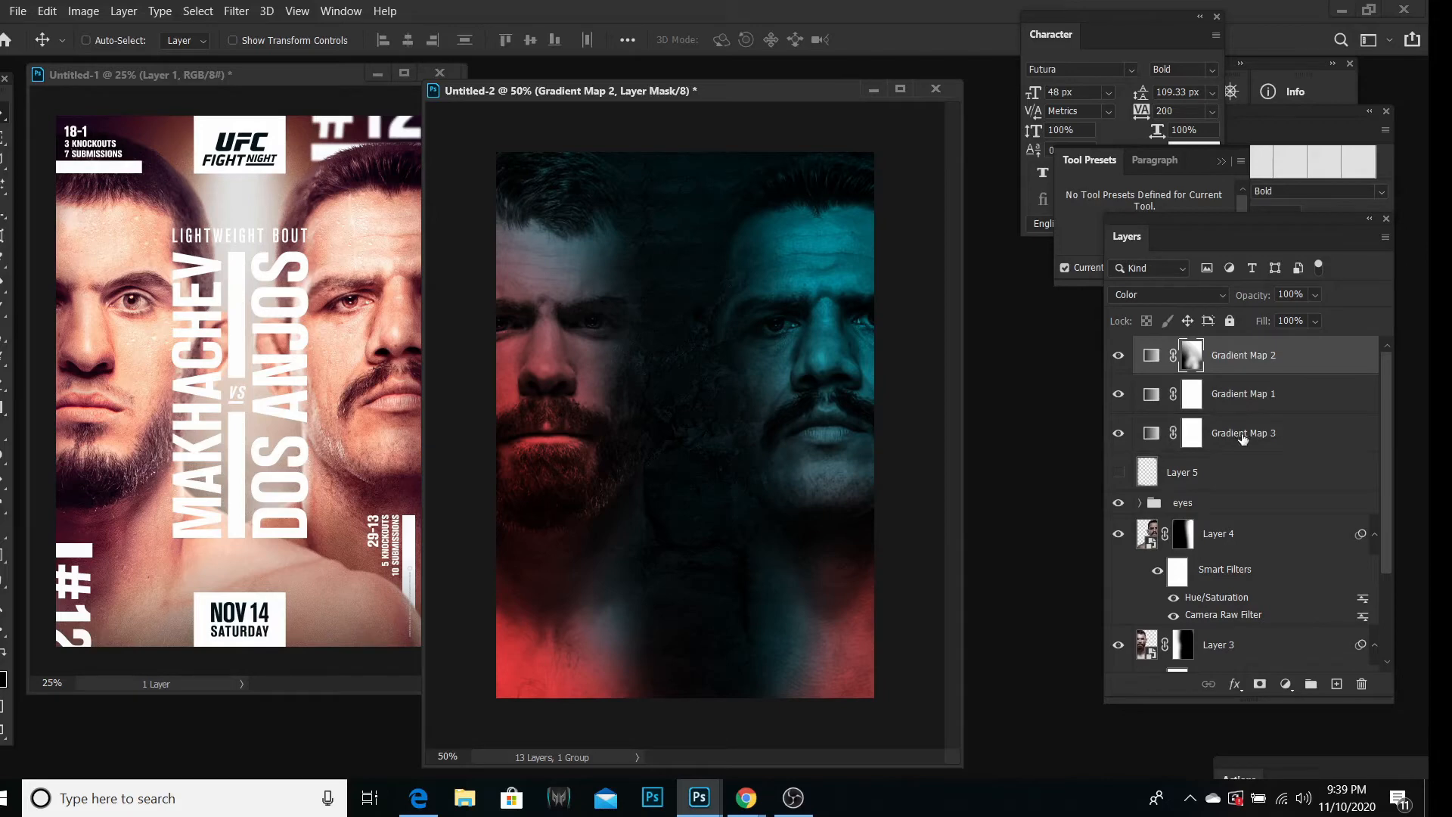
shift+click(1242, 439)
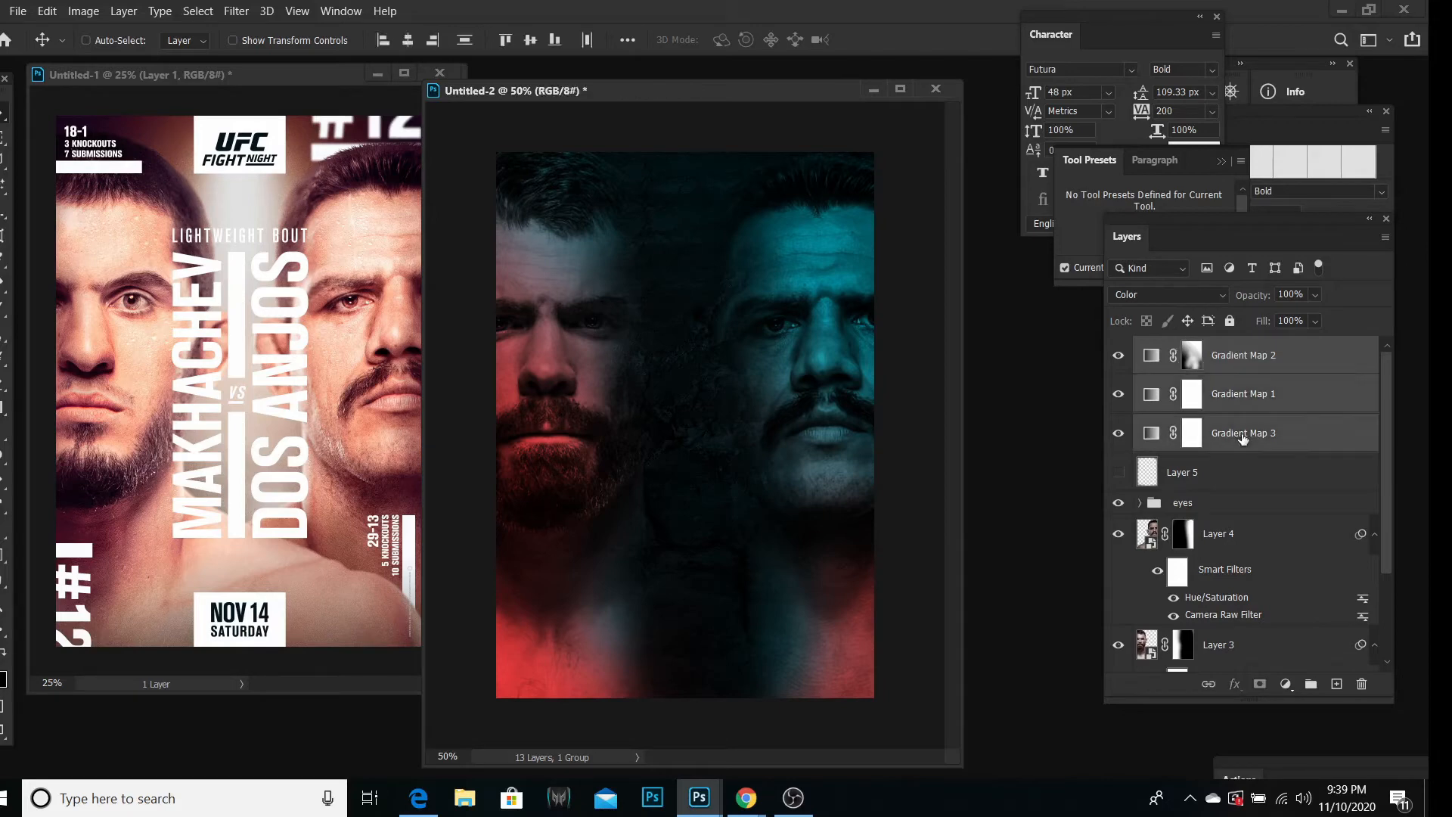
key(ctrl+g)
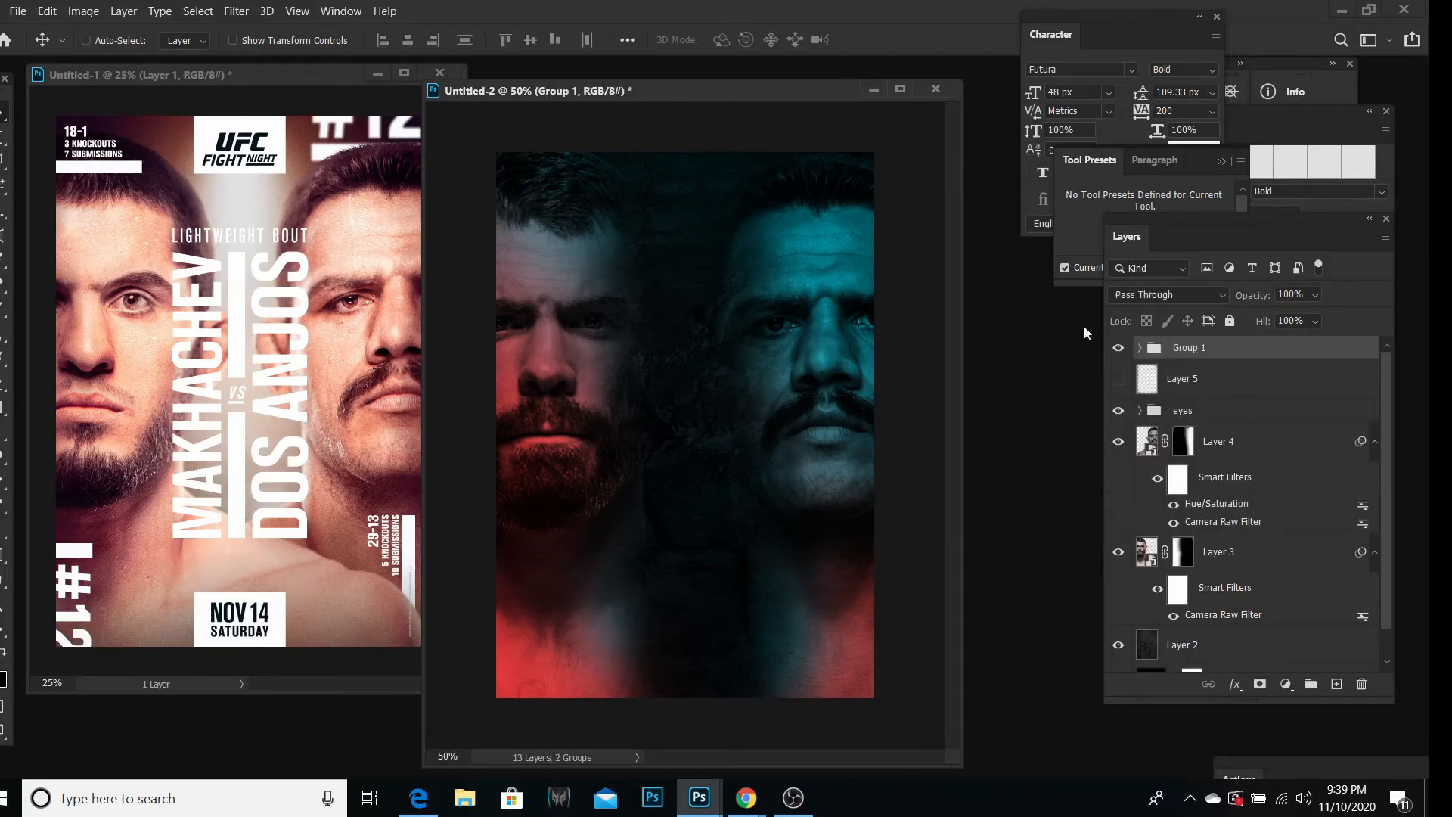
click(1260, 684)
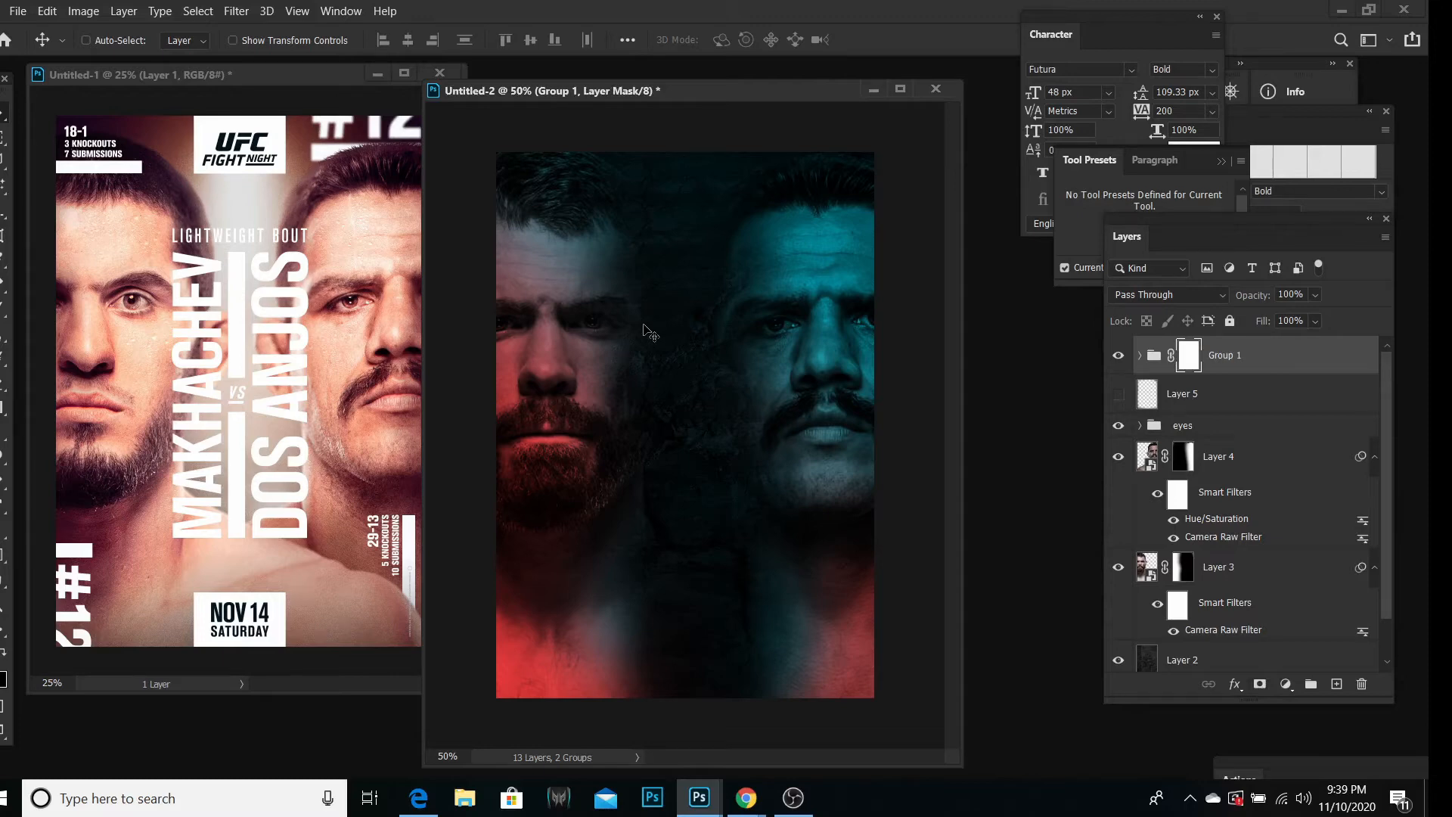
Step: Mask the colour off both of the left fighter's eyes on Group 1's mask with a 14 px Soft Round brush in black
key(z)
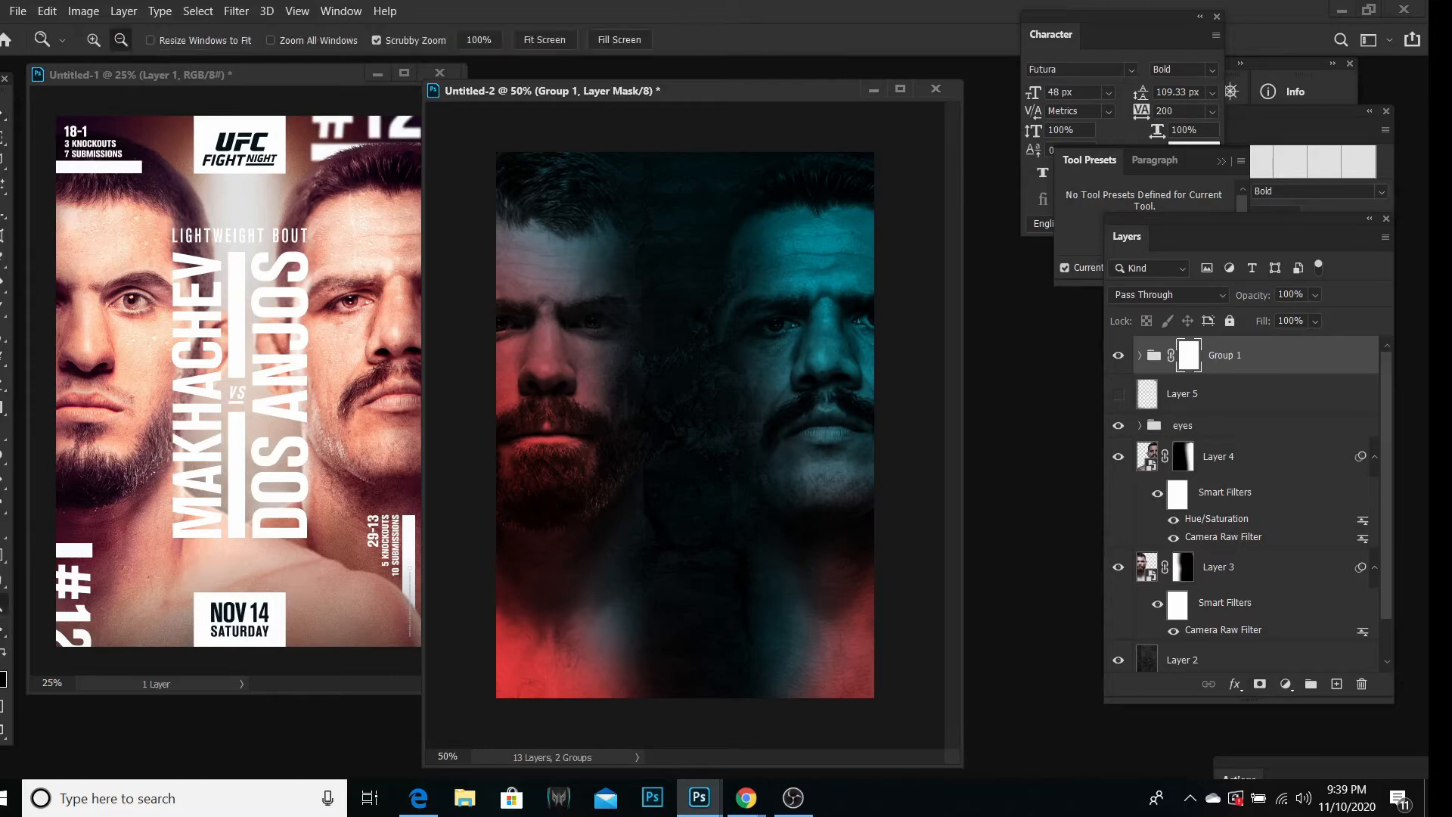
click(94, 41)
click(563, 317)
click(541, 299)
click(535, 297)
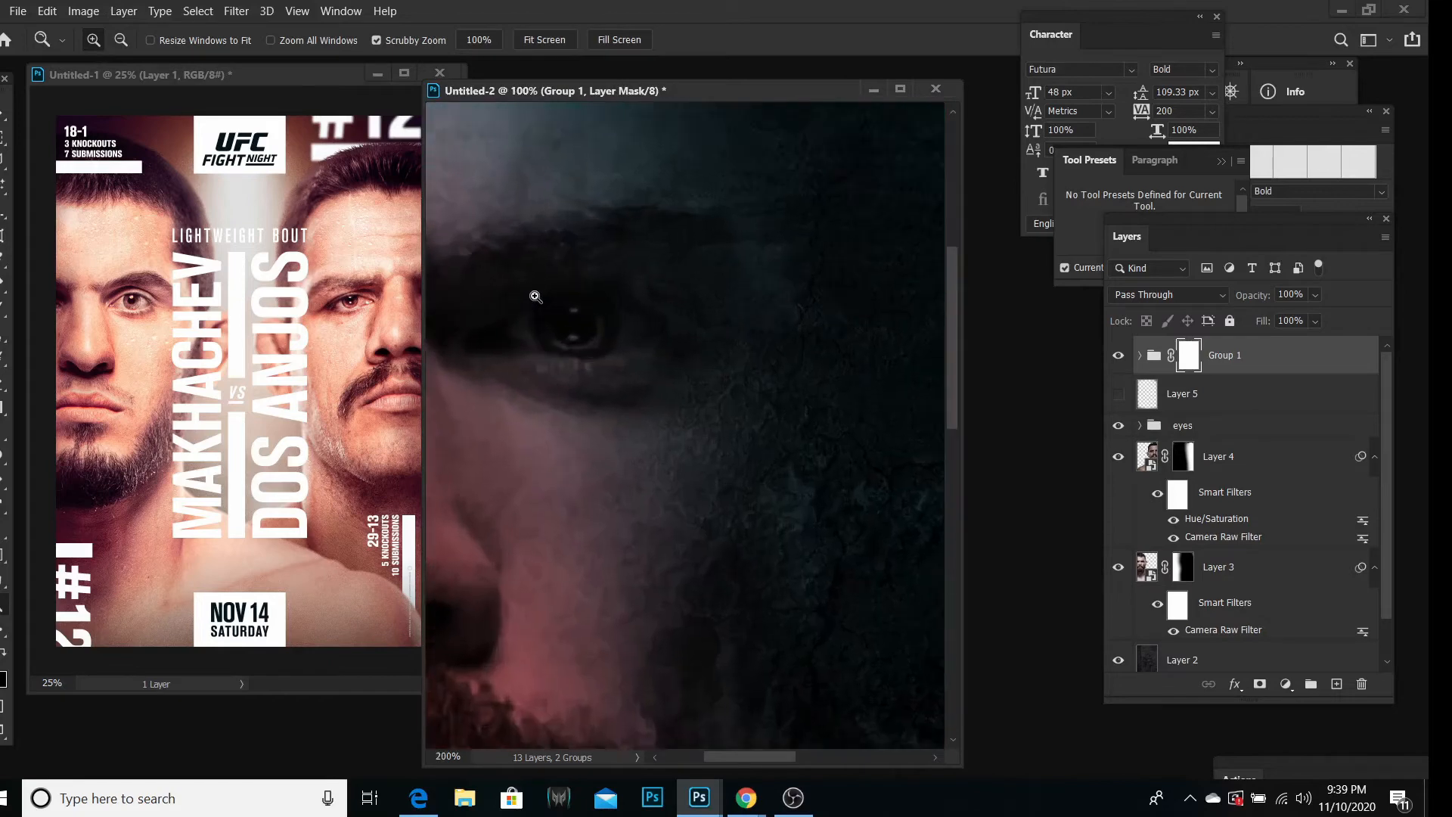
click(535, 297)
key(b)
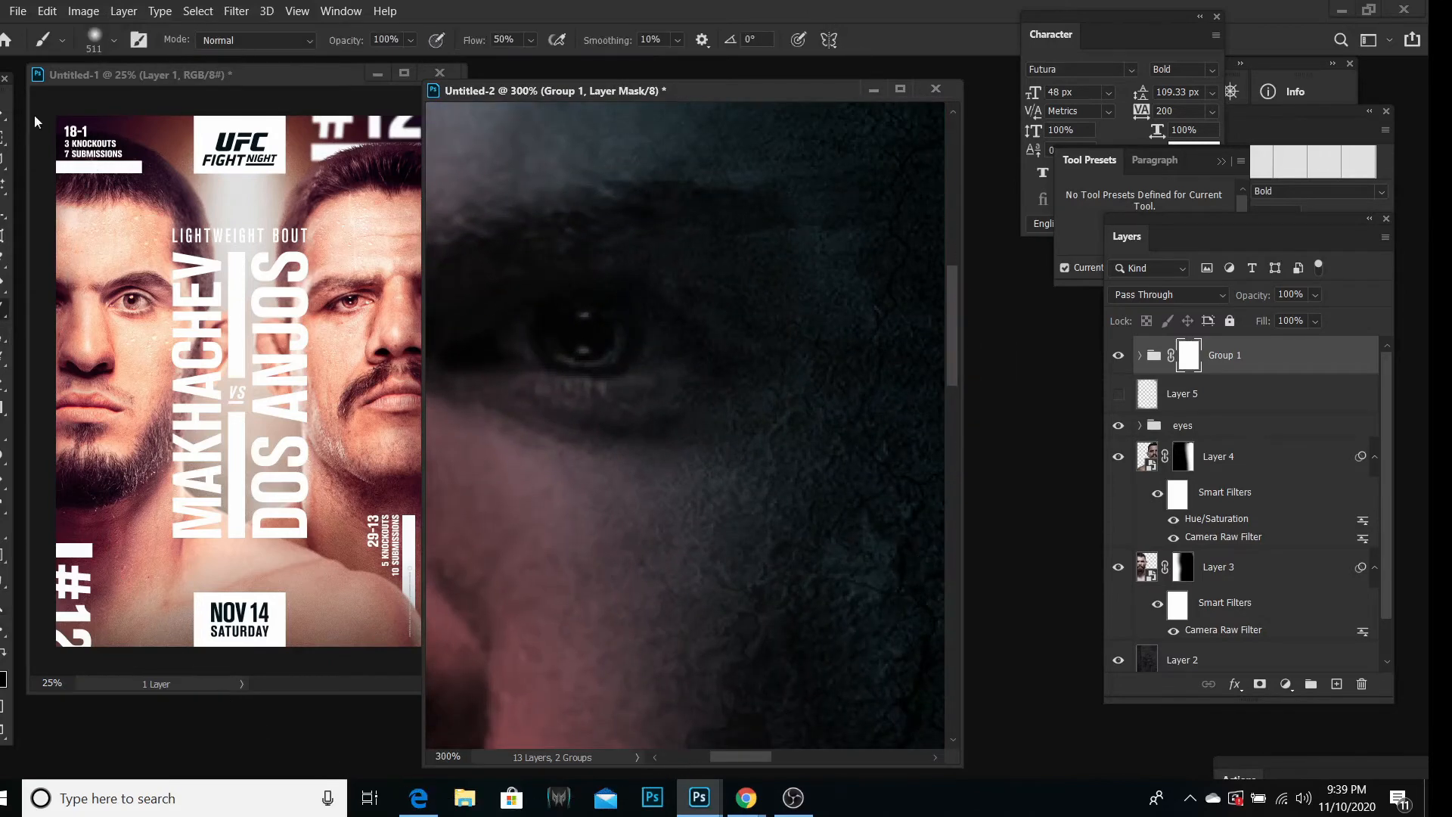
click(112, 47)
drag(106, 97, 92, 99)
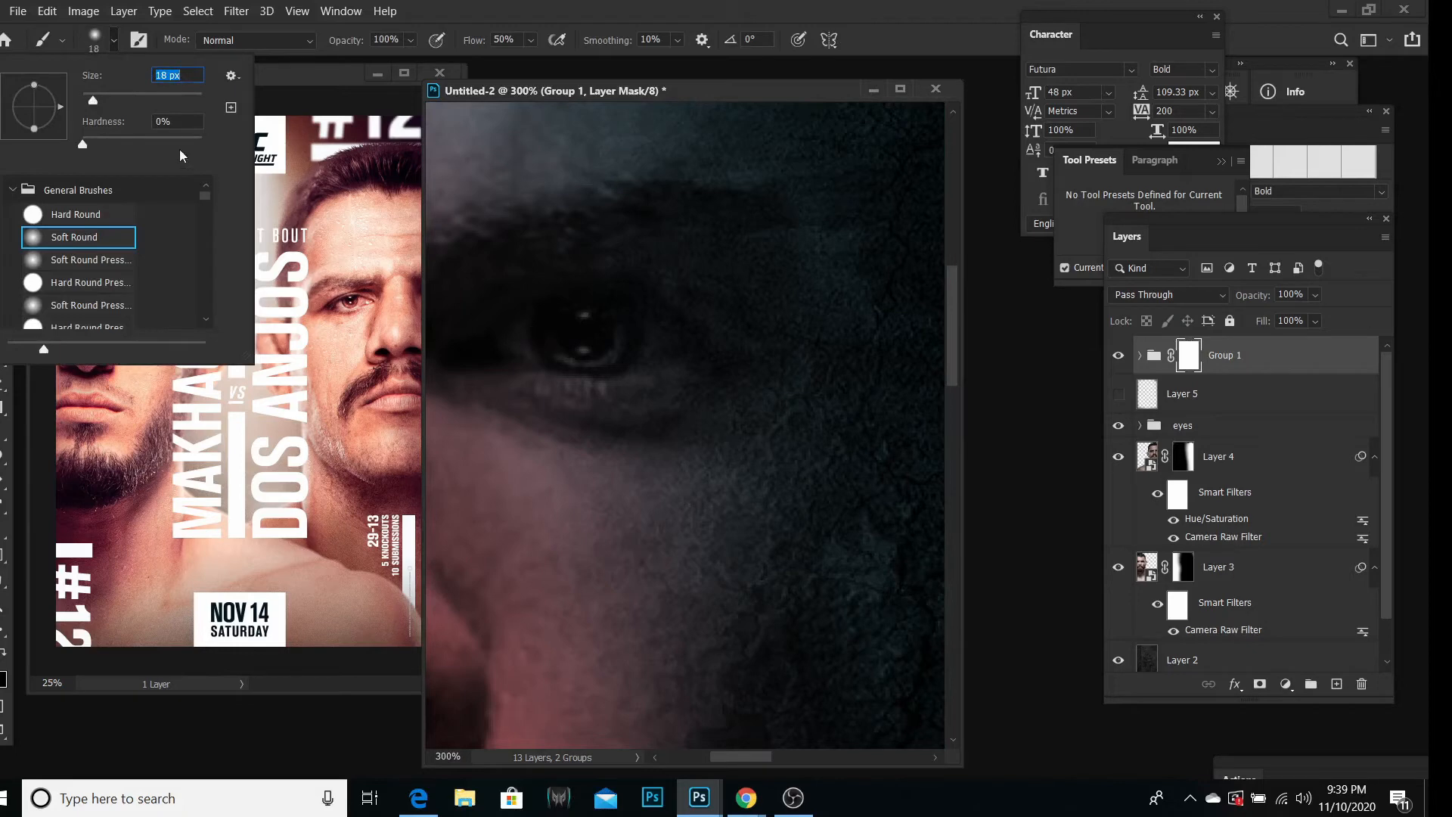
text(10)
key(BackSpace)
text(4)
key(Return)
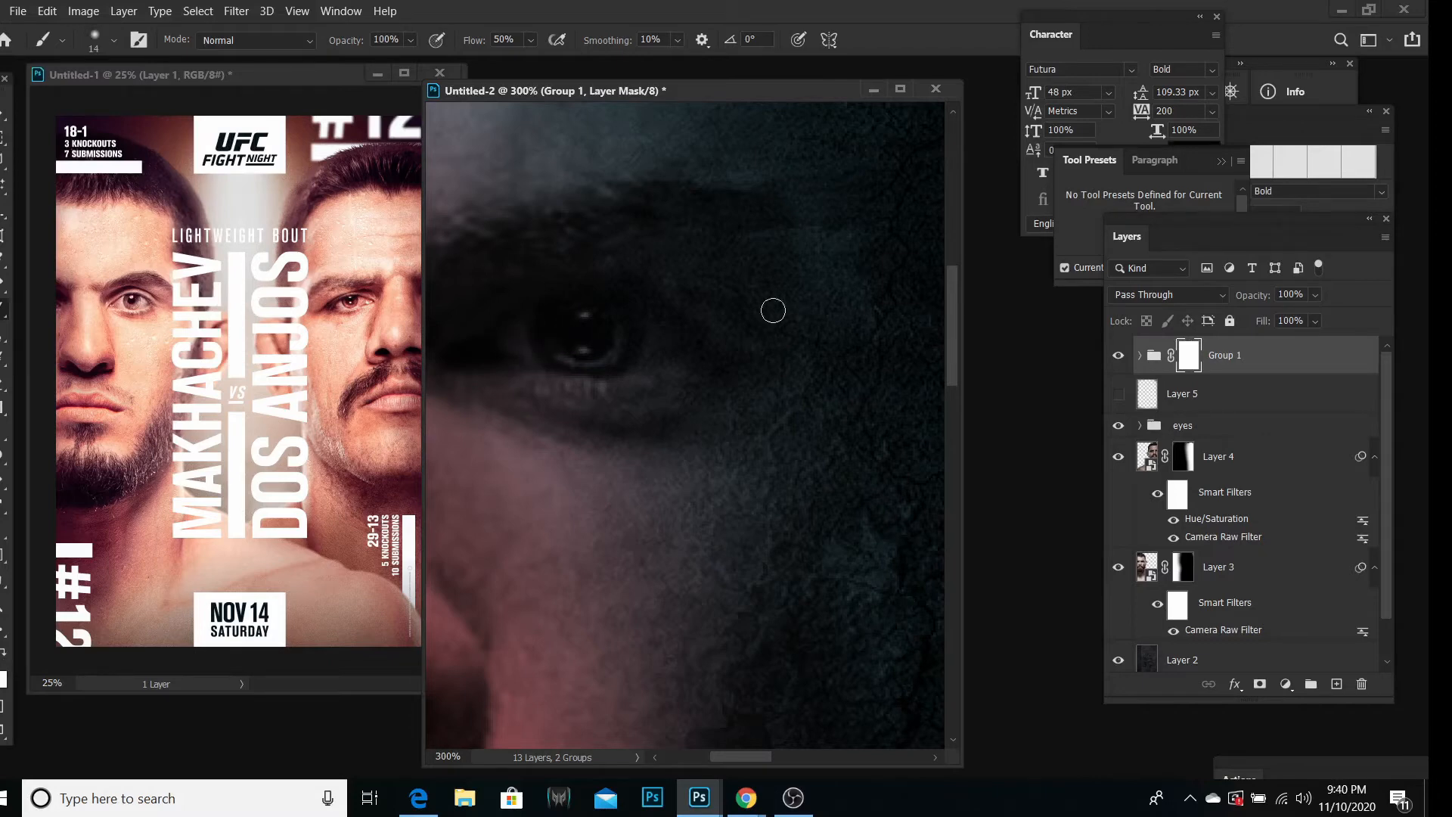
mouse_move(526, 342)
mouse_down()
mouse_move(654, 341)
mouse_move(590, 318)
mouse_move(558, 342)
mouse_move(530, 340)
mouse_move(657, 339)
mouse_move(520, 338)
mouse_move(591, 381)
mouse_move(676, 563)
mouse_move(658, 353)
mouse_move(560, 346)
mouse_move(558, 330)
mouse_move(638, 323)
mouse_move(616, 356)
mouse_move(552, 343)
mouse_move(554, 326)
mouse_move(591, 316)
mouse_up()
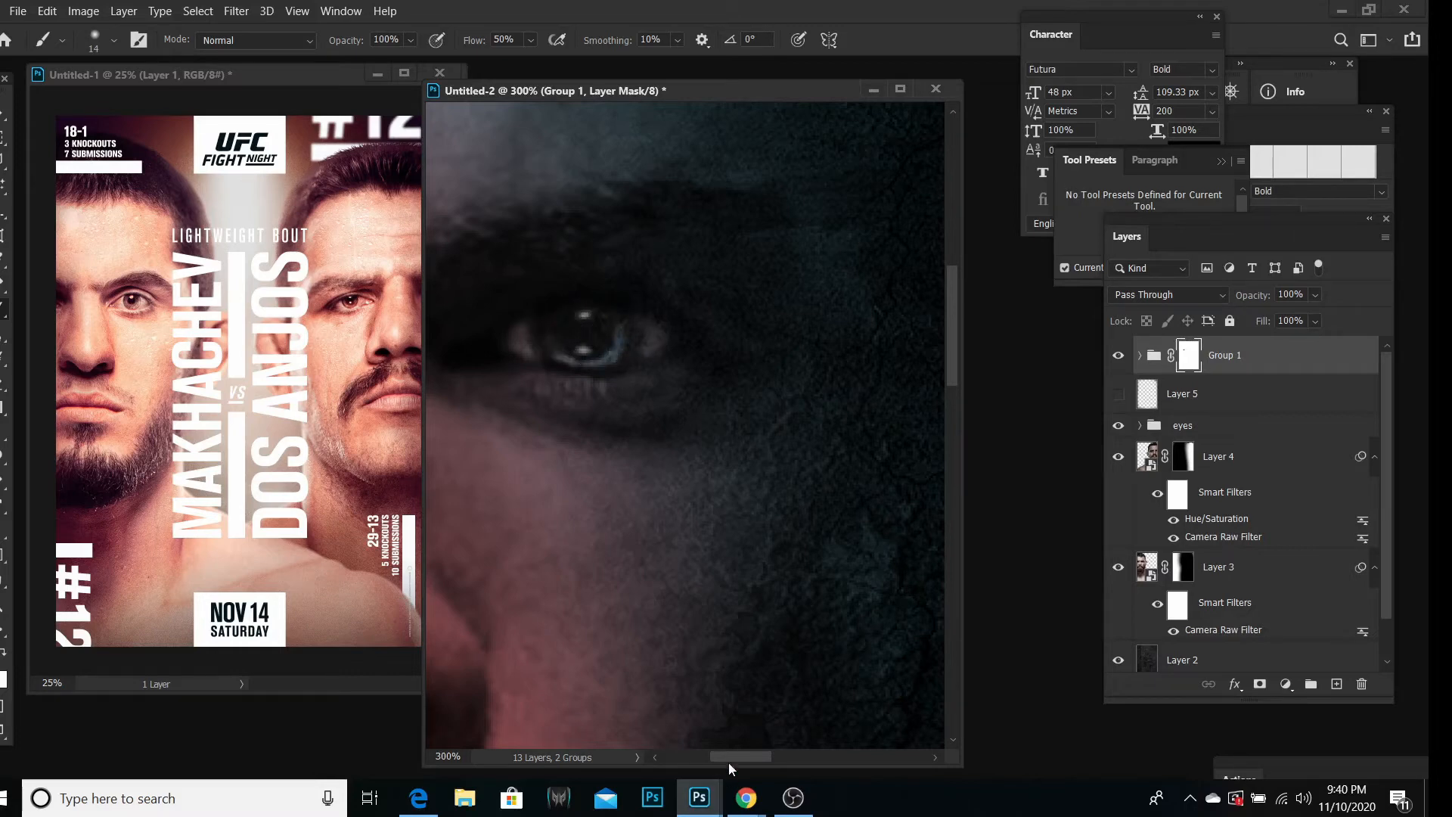
drag(728, 762, 677, 756)
mouse_move(451, 355)
mouse_down()
mouse_move(502, 350)
mouse_move(441, 338)
mouse_move(506, 353)
mouse_move(438, 334)
mouse_move(521, 349)
mouse_up()
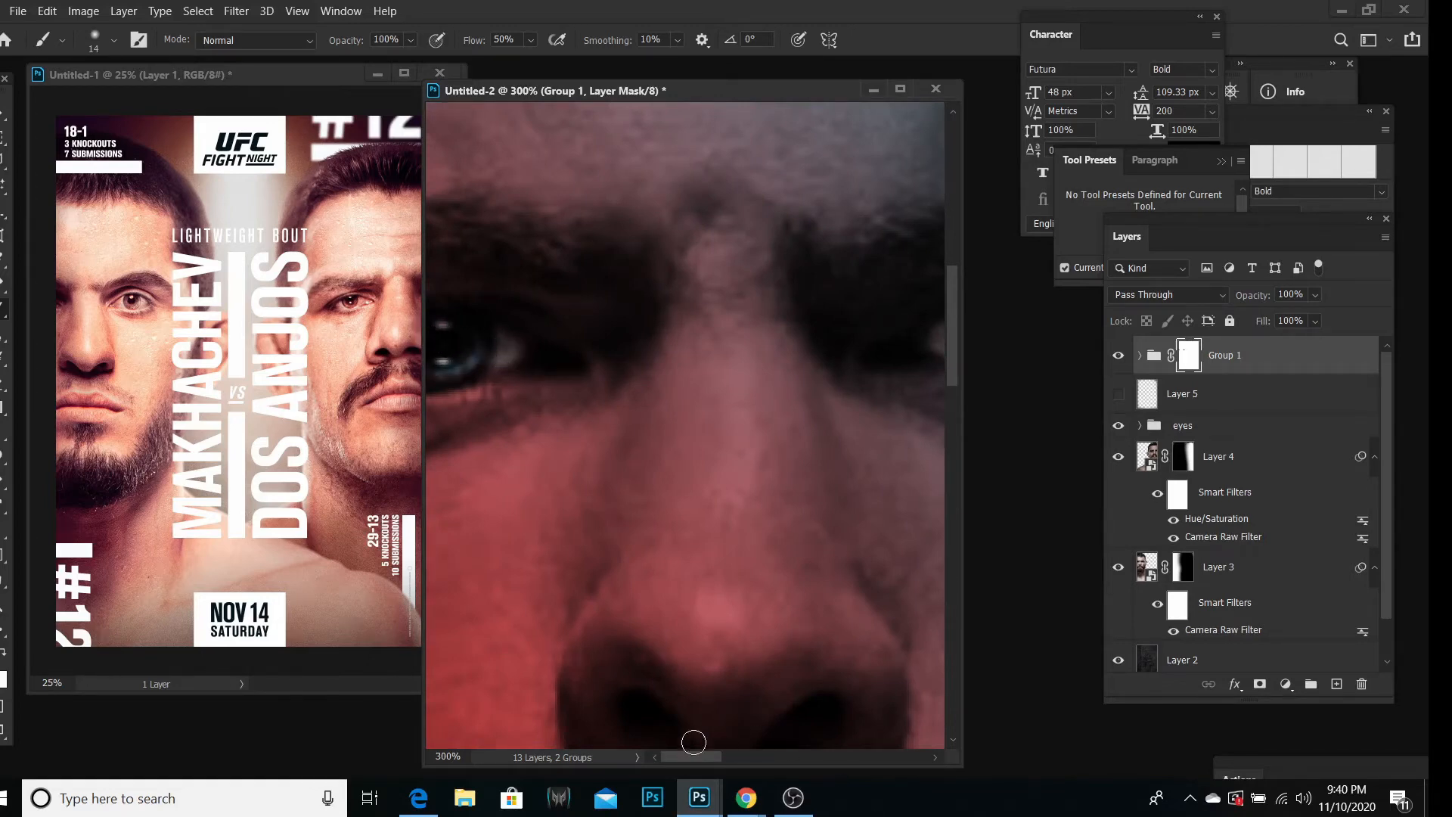
Step: Paint black on Group 1's mask over the right fighter's eye nearest the poster's centre to remove the cyan tint
mouse_move(698, 758)
mouse_down()
mouse_move(920, 739)
mouse_move(878, 742)
mouse_up()
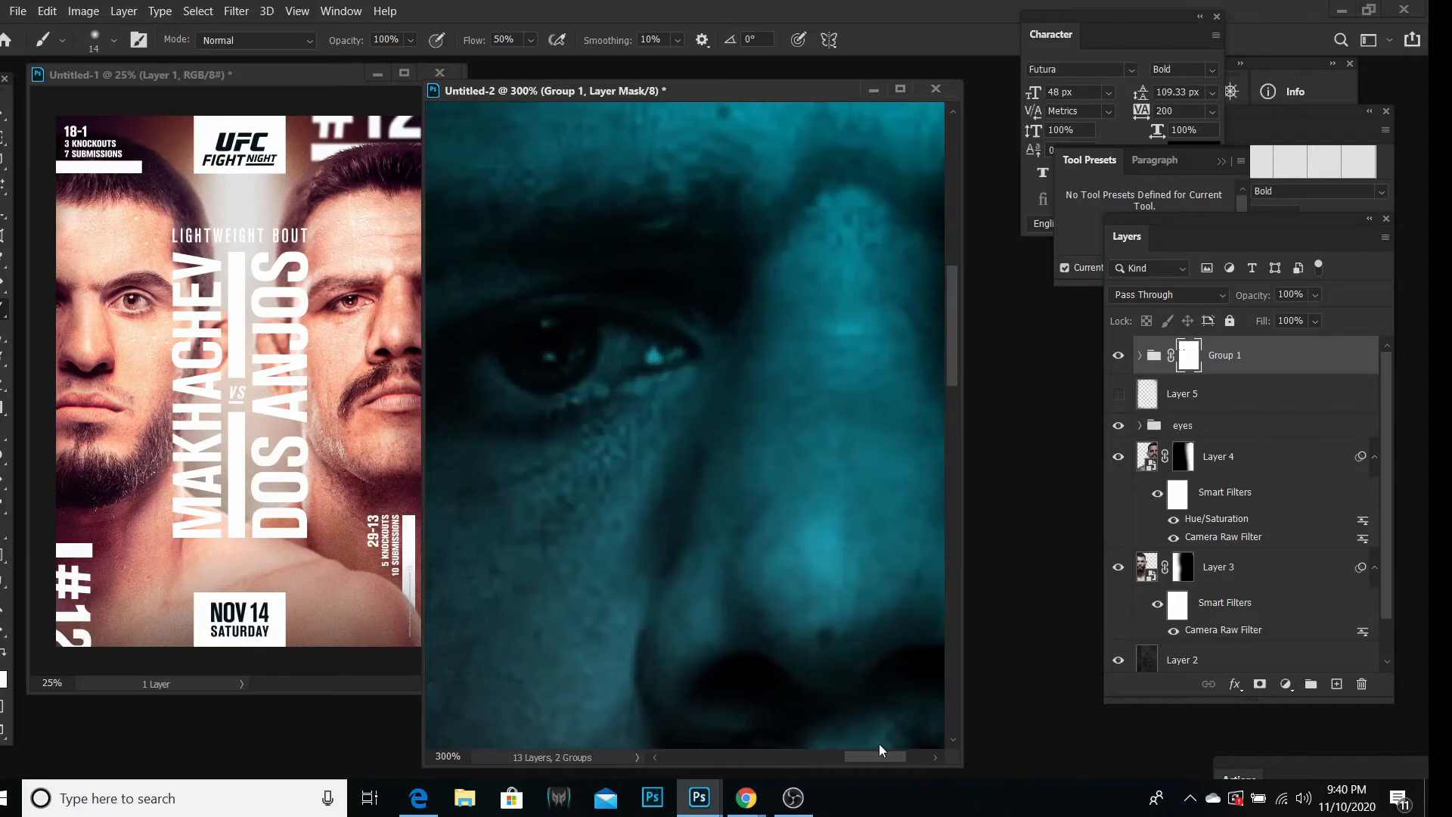
drag(530, 348, 618, 343)
mouse_move(510, 380)
mouse_down()
mouse_move(476, 376)
mouse_move(495, 370)
mouse_up()
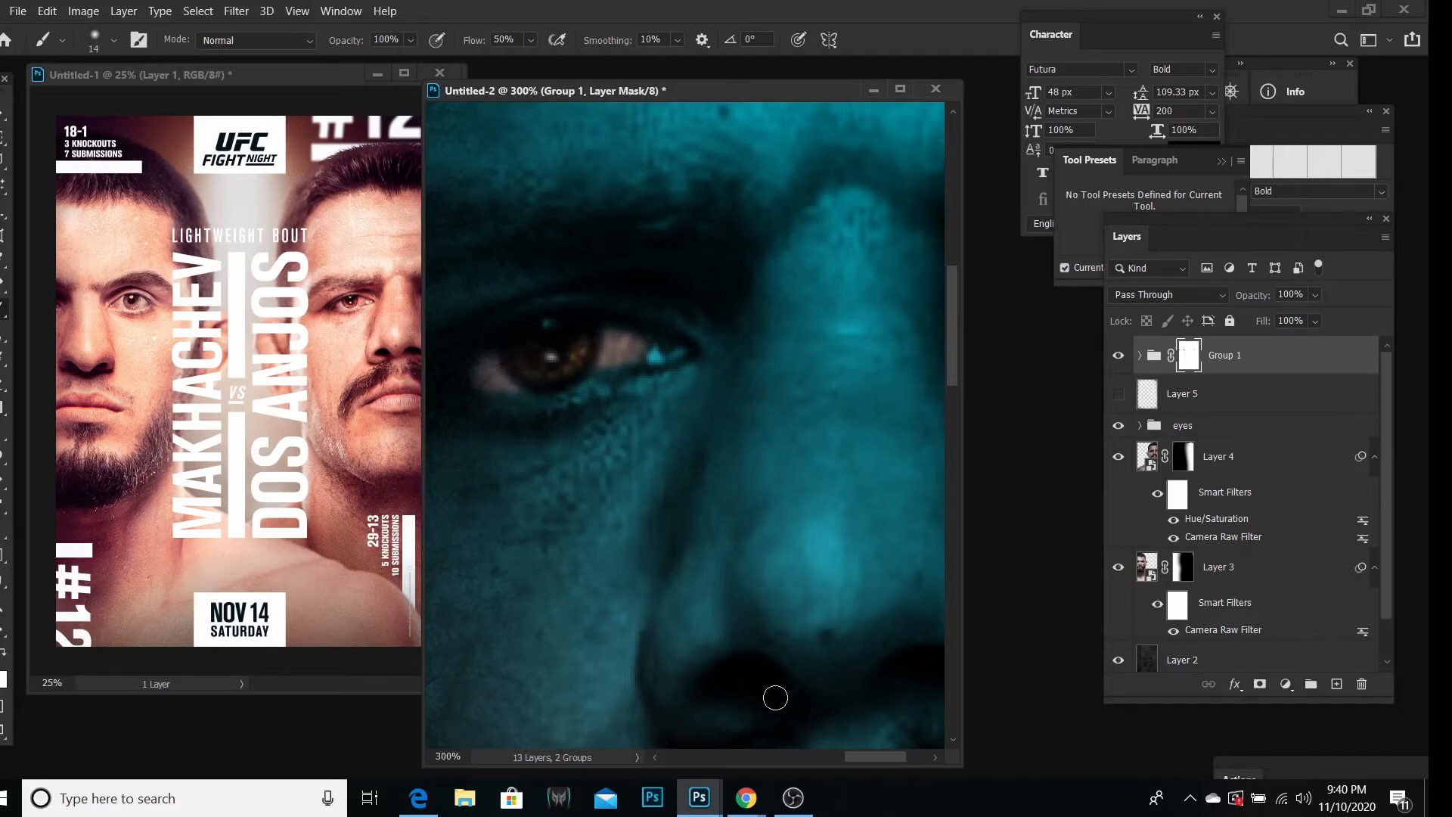
drag(859, 760, 844, 760)
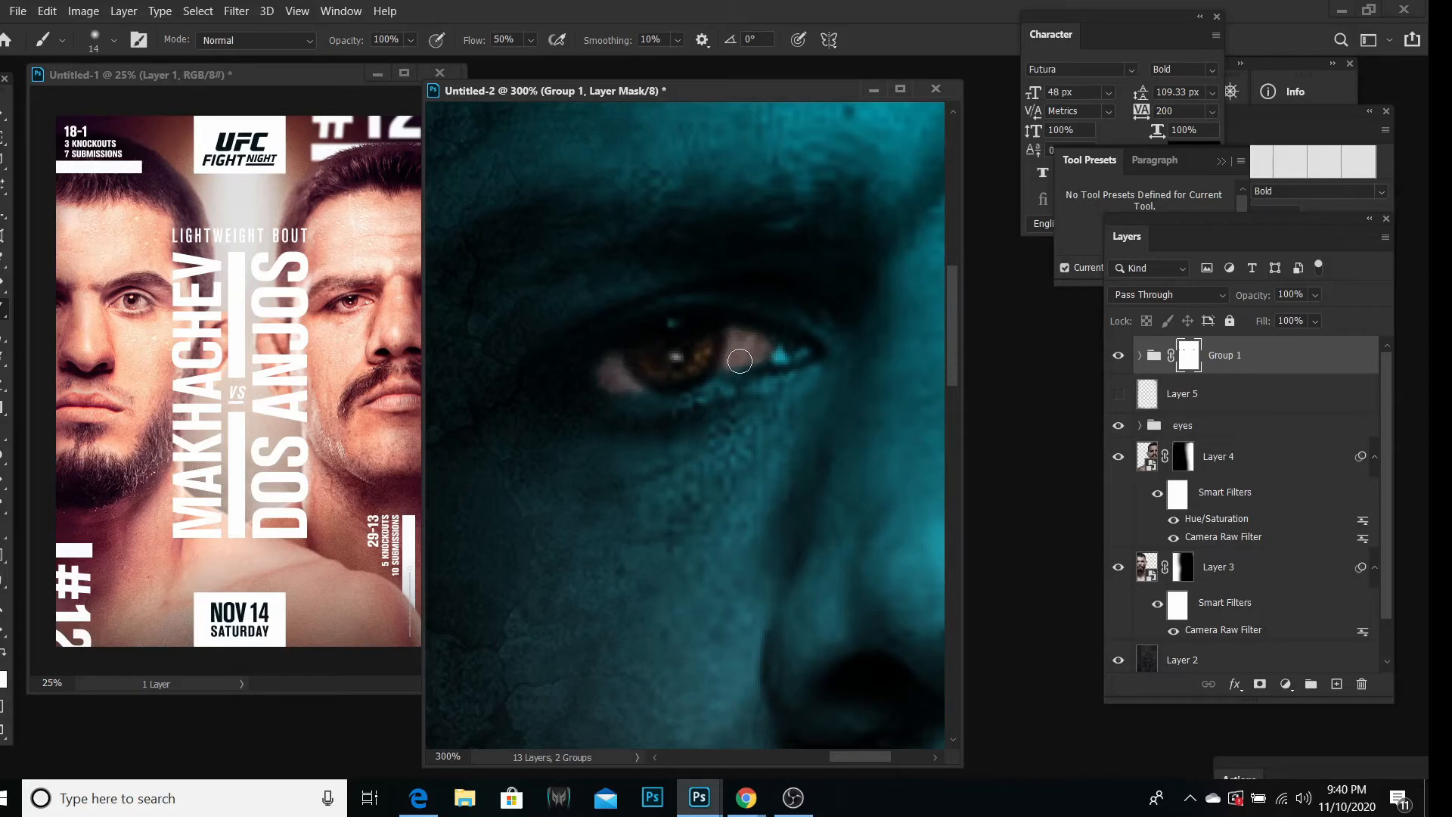
mouse_move(657, 374)
mouse_down()
mouse_move(656, 345)
mouse_move(689, 334)
mouse_move(739, 349)
mouse_up()
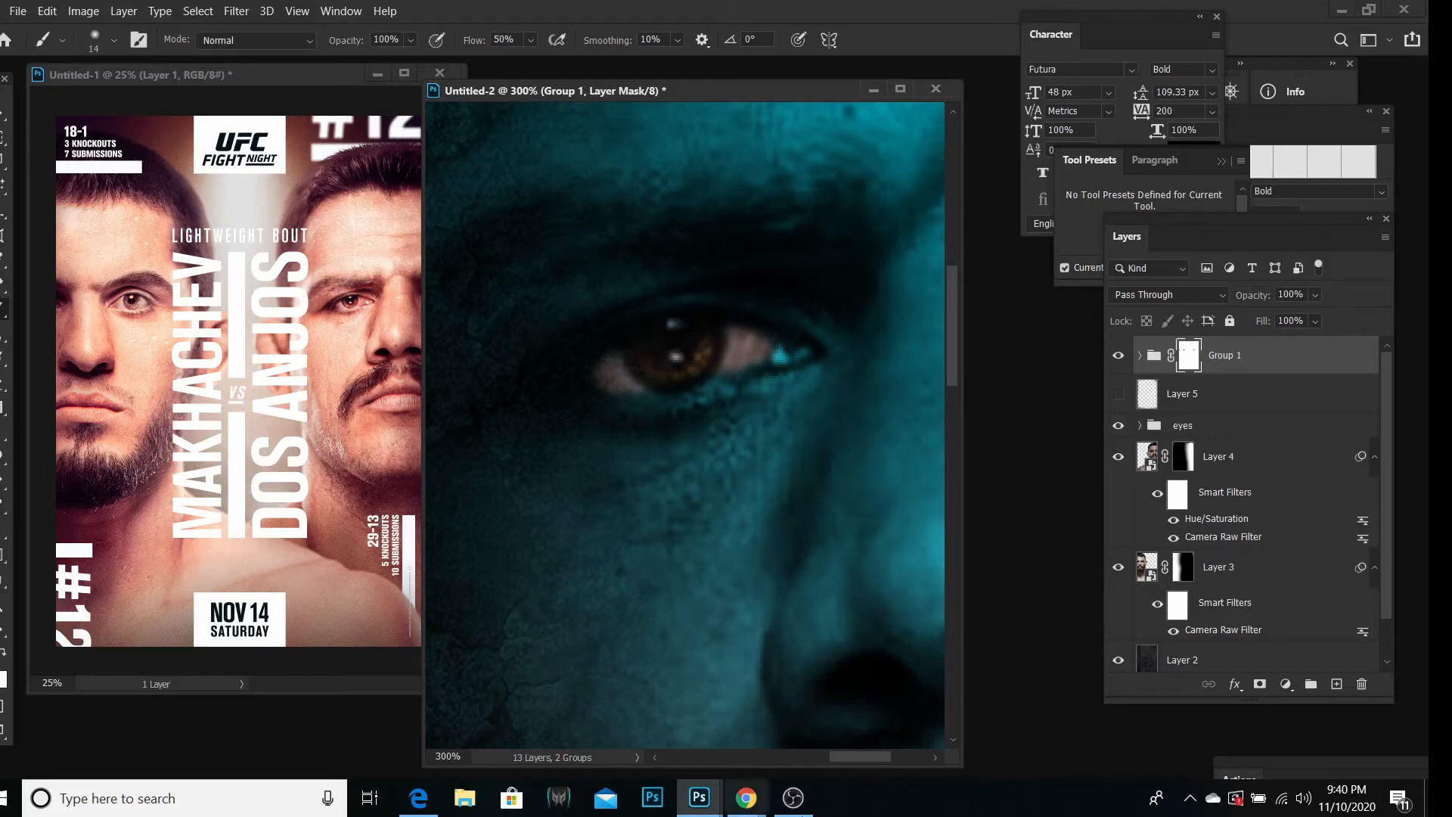
Step: Paint black on Group 1's mask over the right fighter's outer eye to remove the cyan, and compare the group hidden and shown
drag(846, 756, 924, 749)
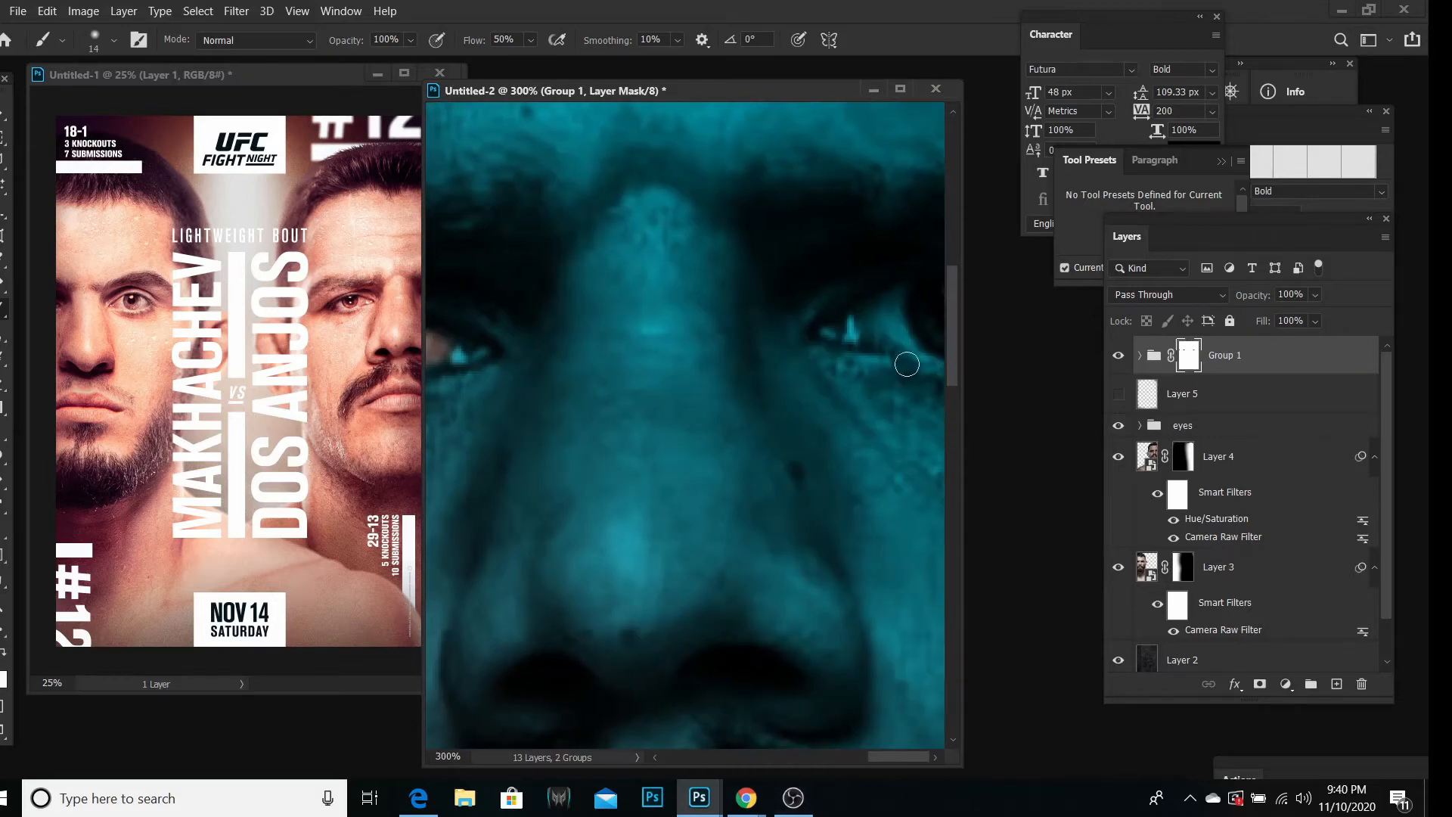
mouse_move(913, 323)
mouse_down()
mouse_move(908, 310)
mouse_move(938, 317)
mouse_move(896, 328)
mouse_move(912, 305)
mouse_move(911, 323)
mouse_move(930, 329)
mouse_move(903, 311)
mouse_move(905, 330)
mouse_up()
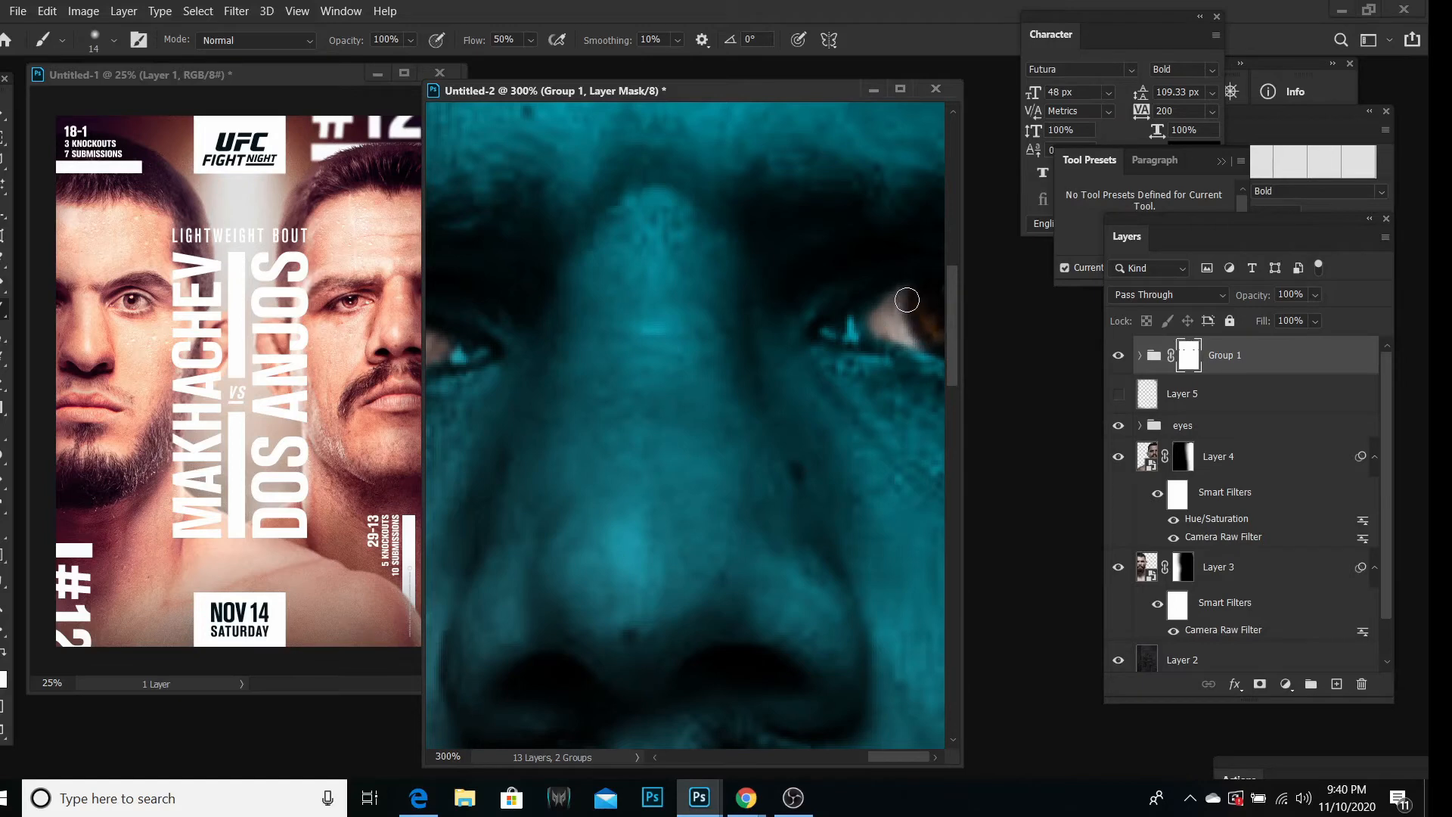
click(2, 603)
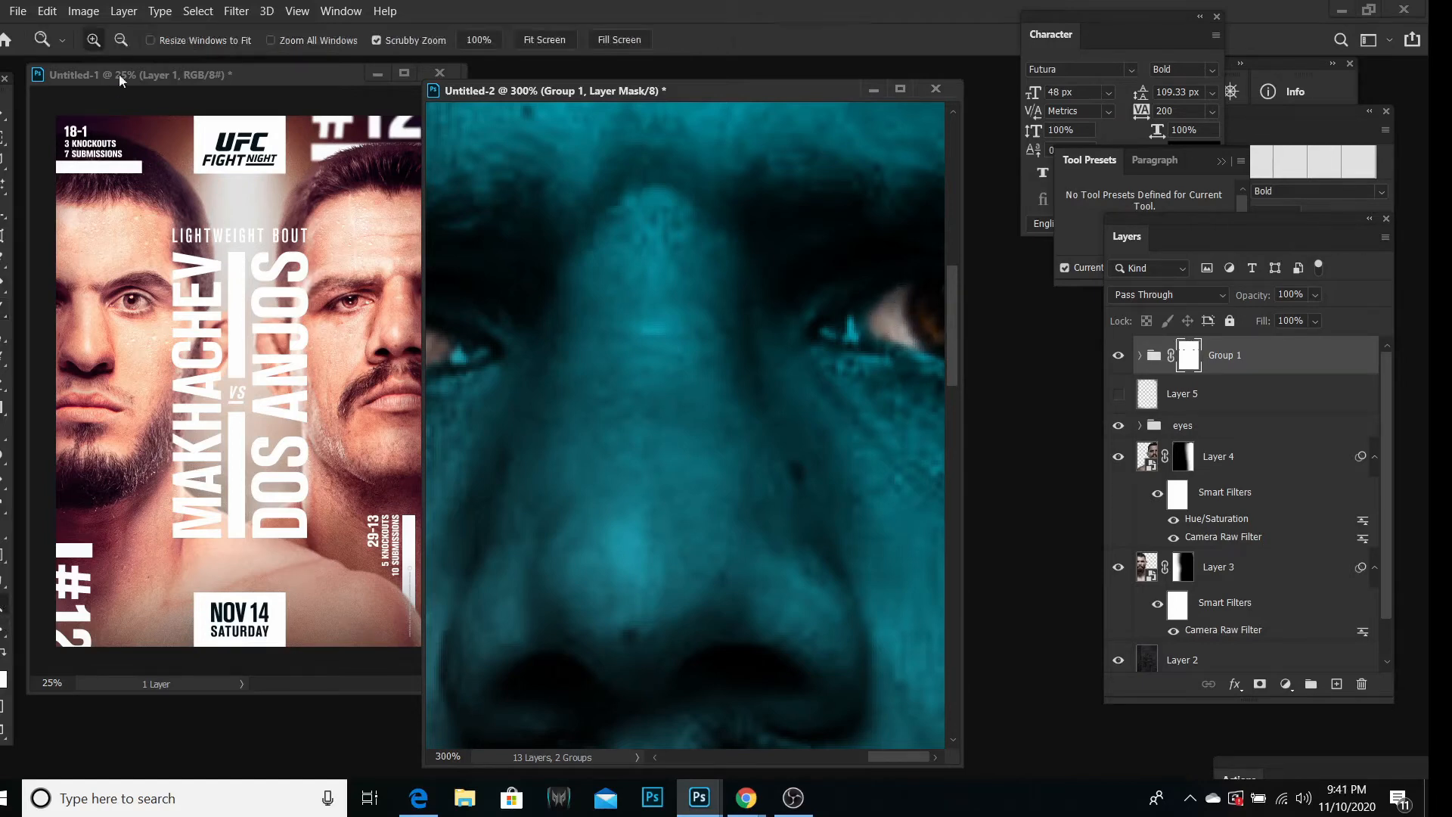
click(916, 466)
click(913, 466)
click(911, 468)
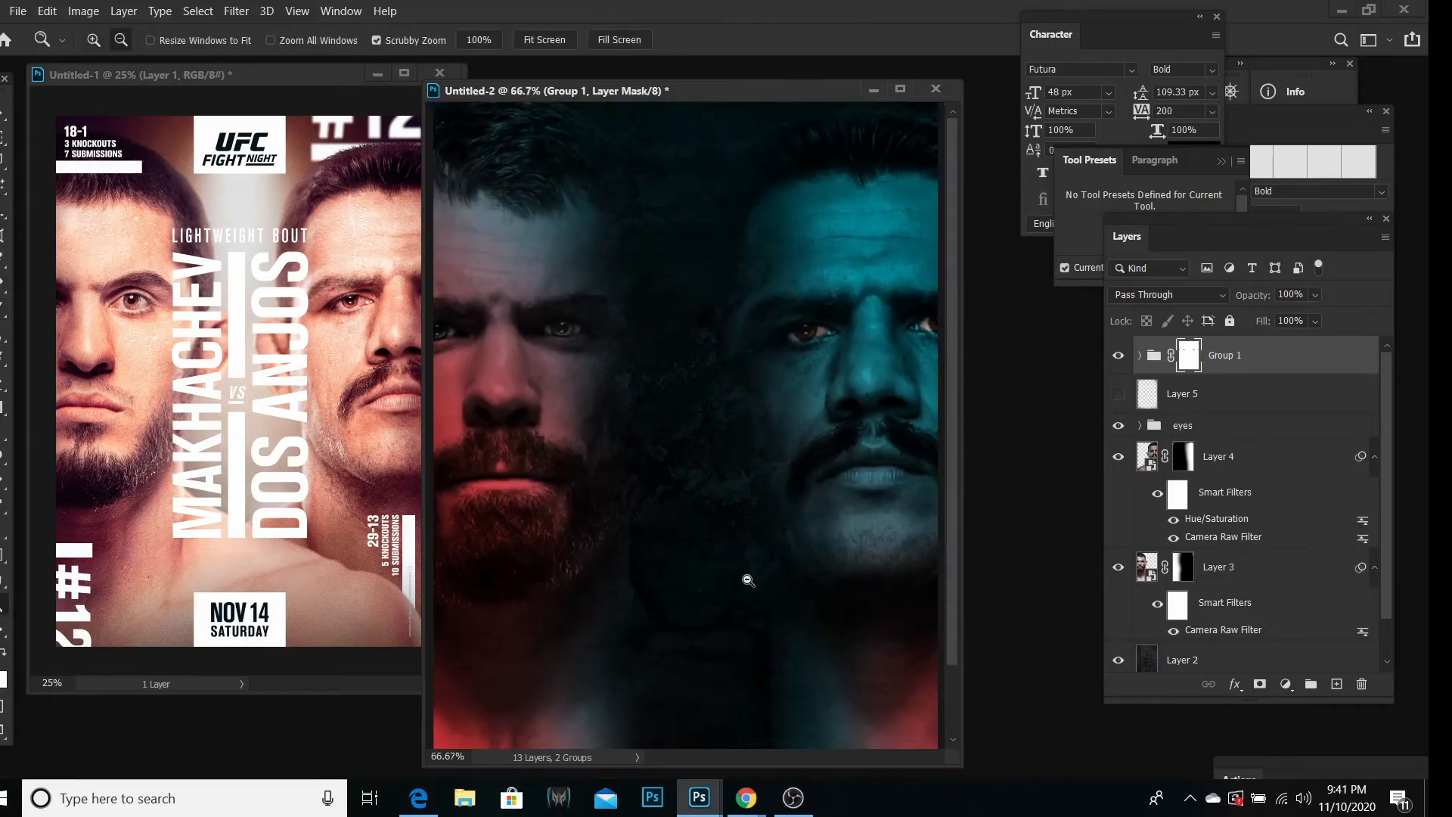
click(928, 453)
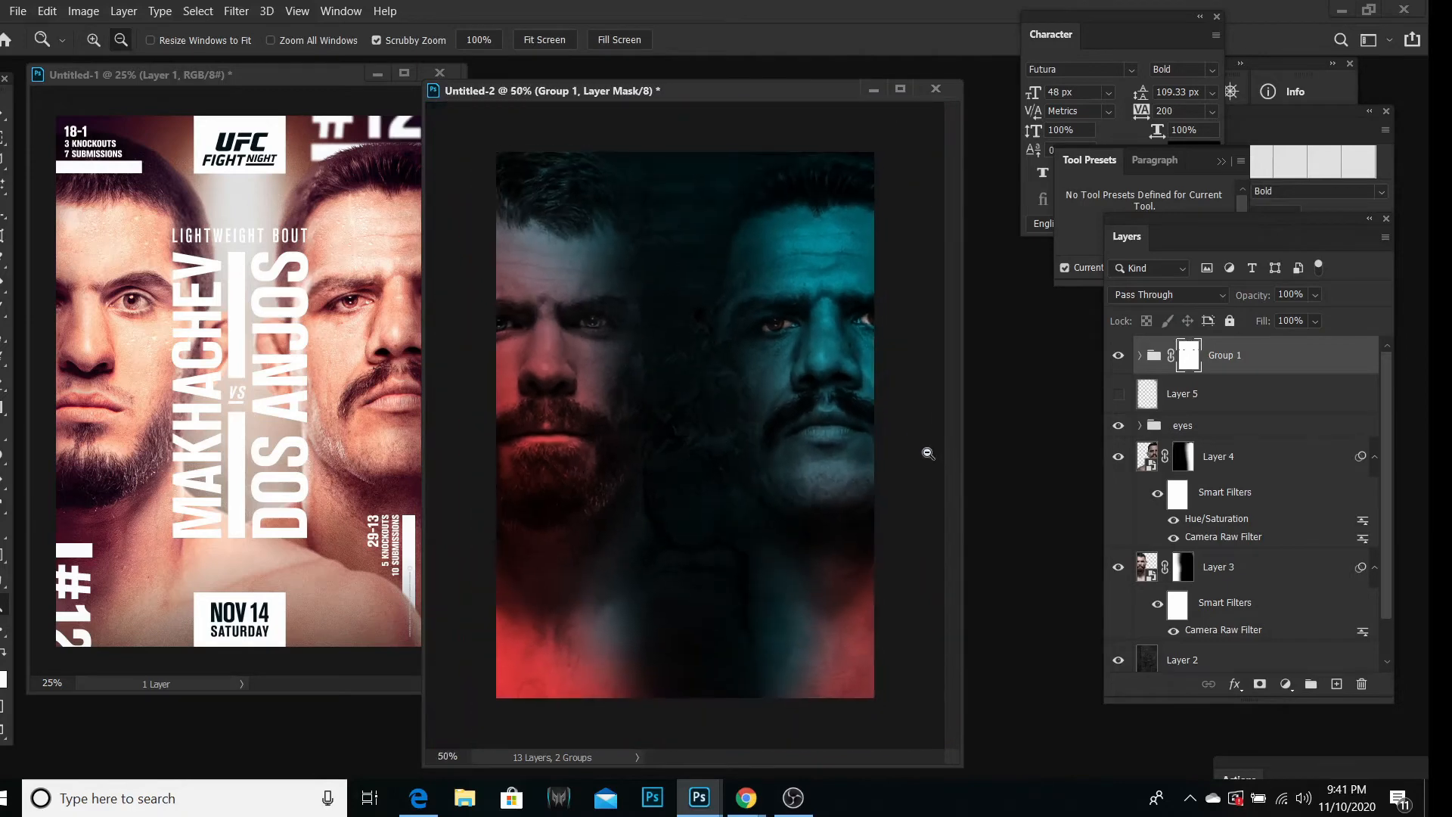
click(1118, 355)
click(1118, 355)
Step: Mask the cyan off the inner corner of the right fighter's eye nearest the poster's centre with a 7 px Soft Round brush
click(93, 39)
click(801, 334)
click(877, 343)
click(877, 343)
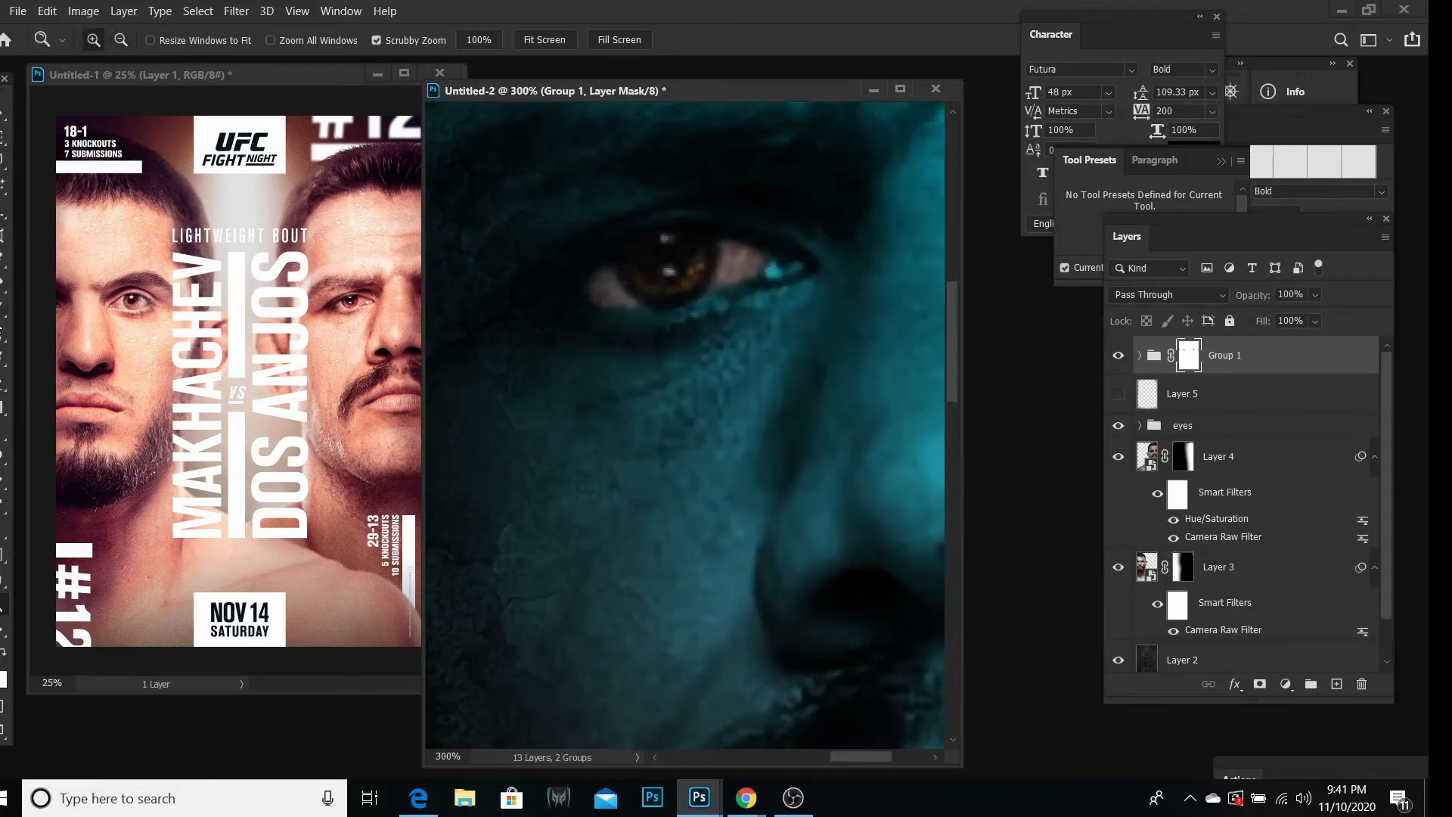
key(b)
click(115, 44)
drag(120, 99, 87, 107)
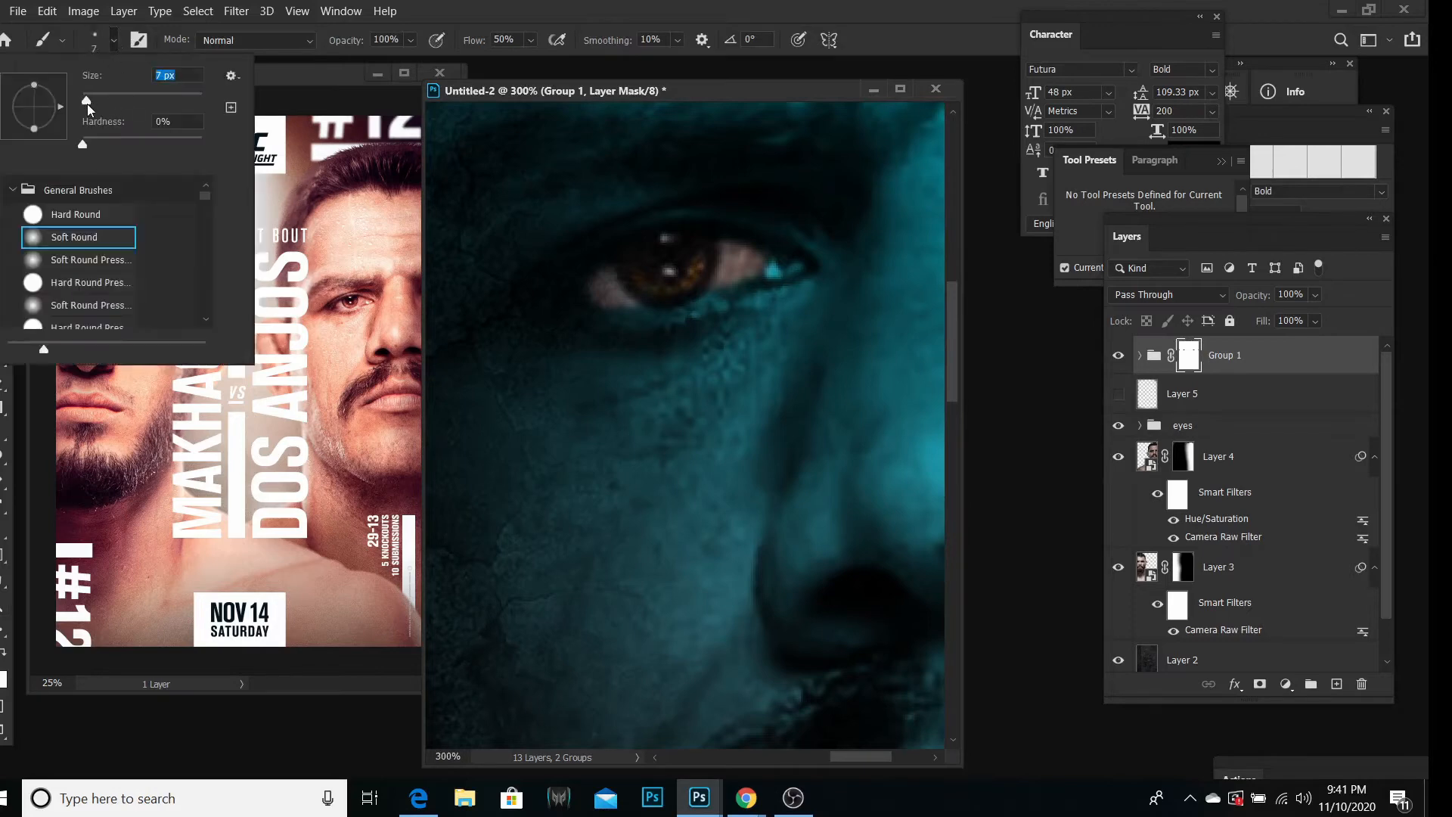
click(766, 270)
drag(762, 269, 771, 269)
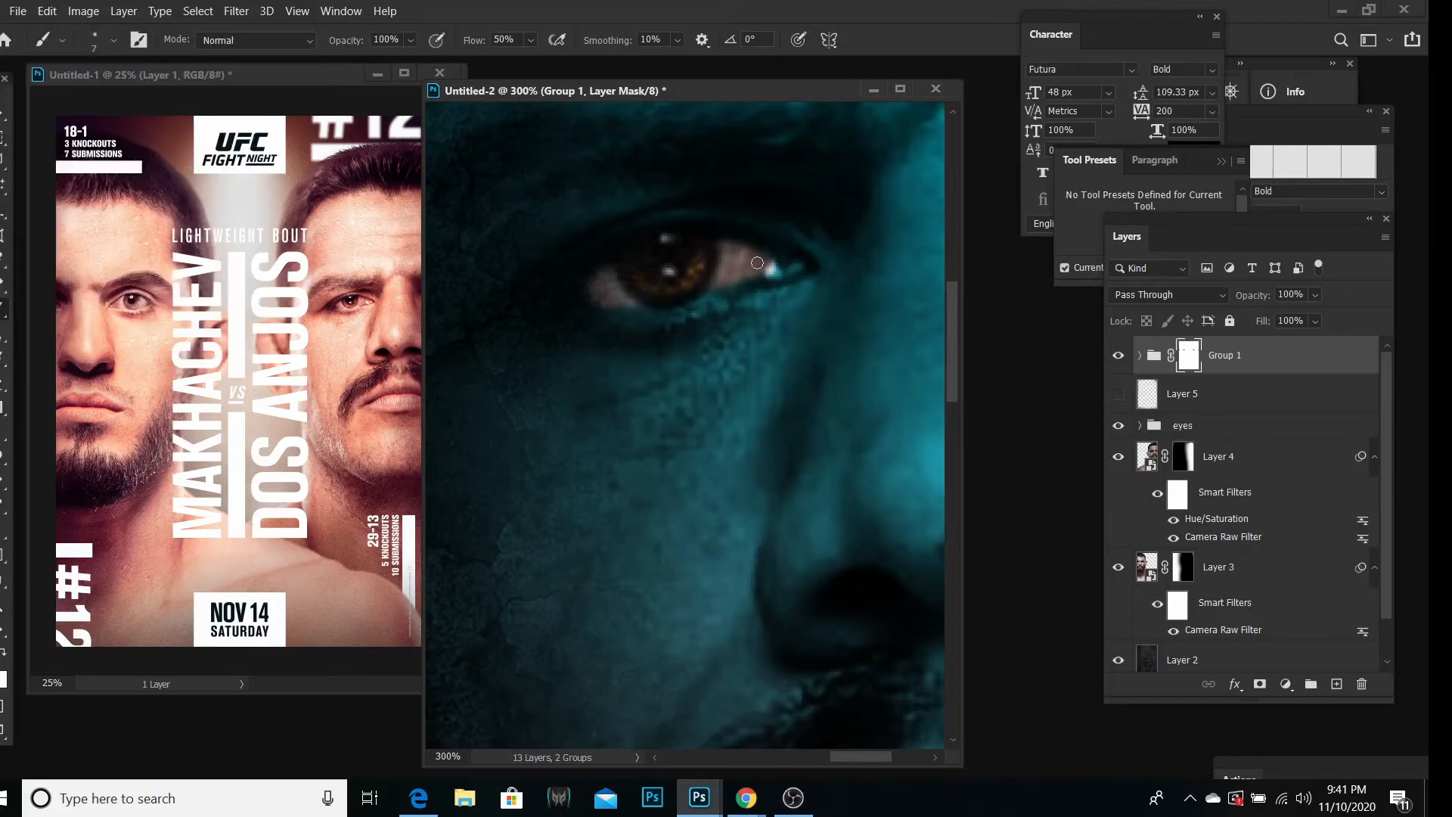
Step: Inspect the inner corners of the right fighter's eyes up close, comparing Group 1 hidden and shown
drag(850, 756, 920, 755)
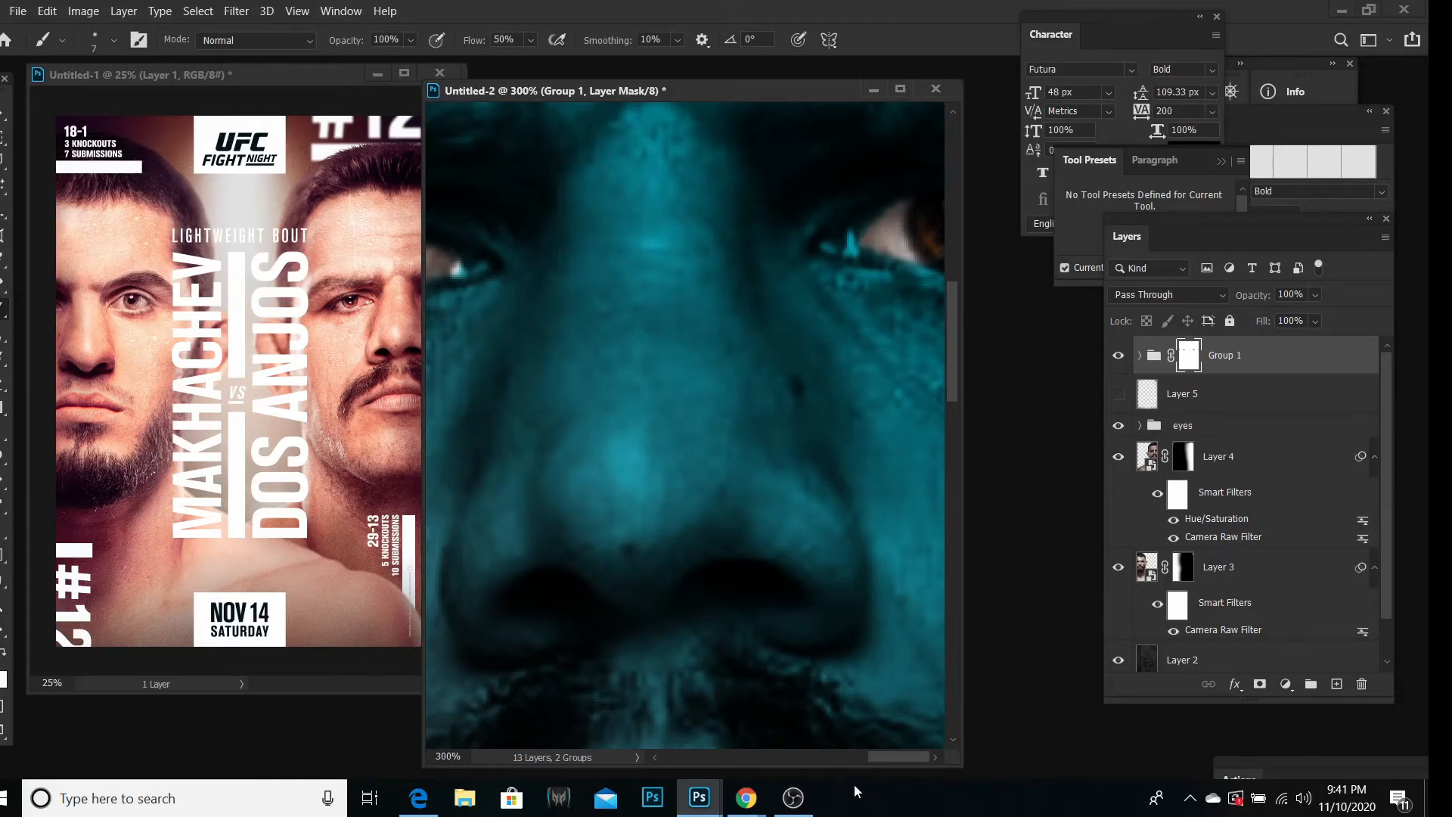
drag(890, 756, 860, 758)
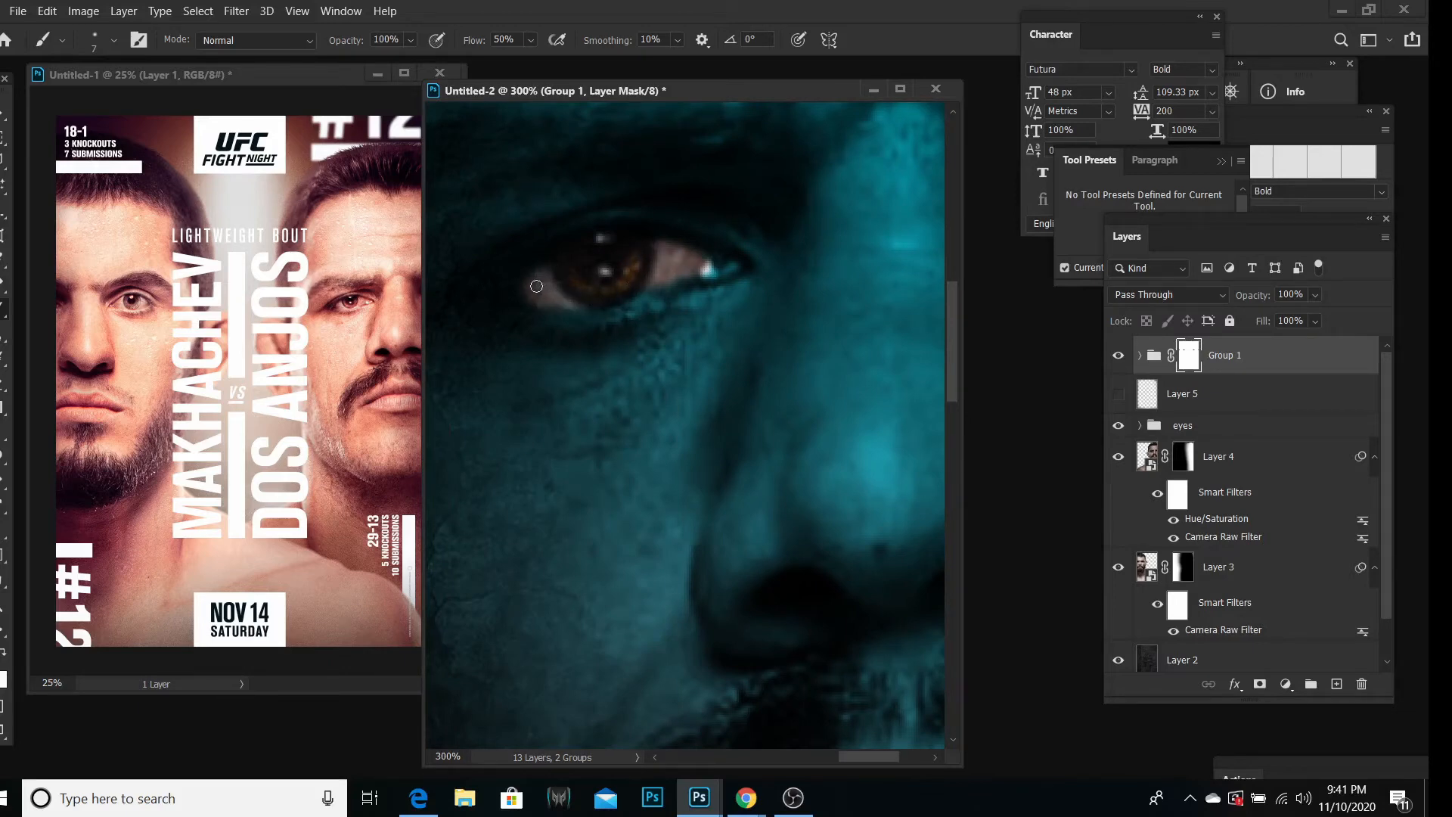
drag(873, 756, 936, 750)
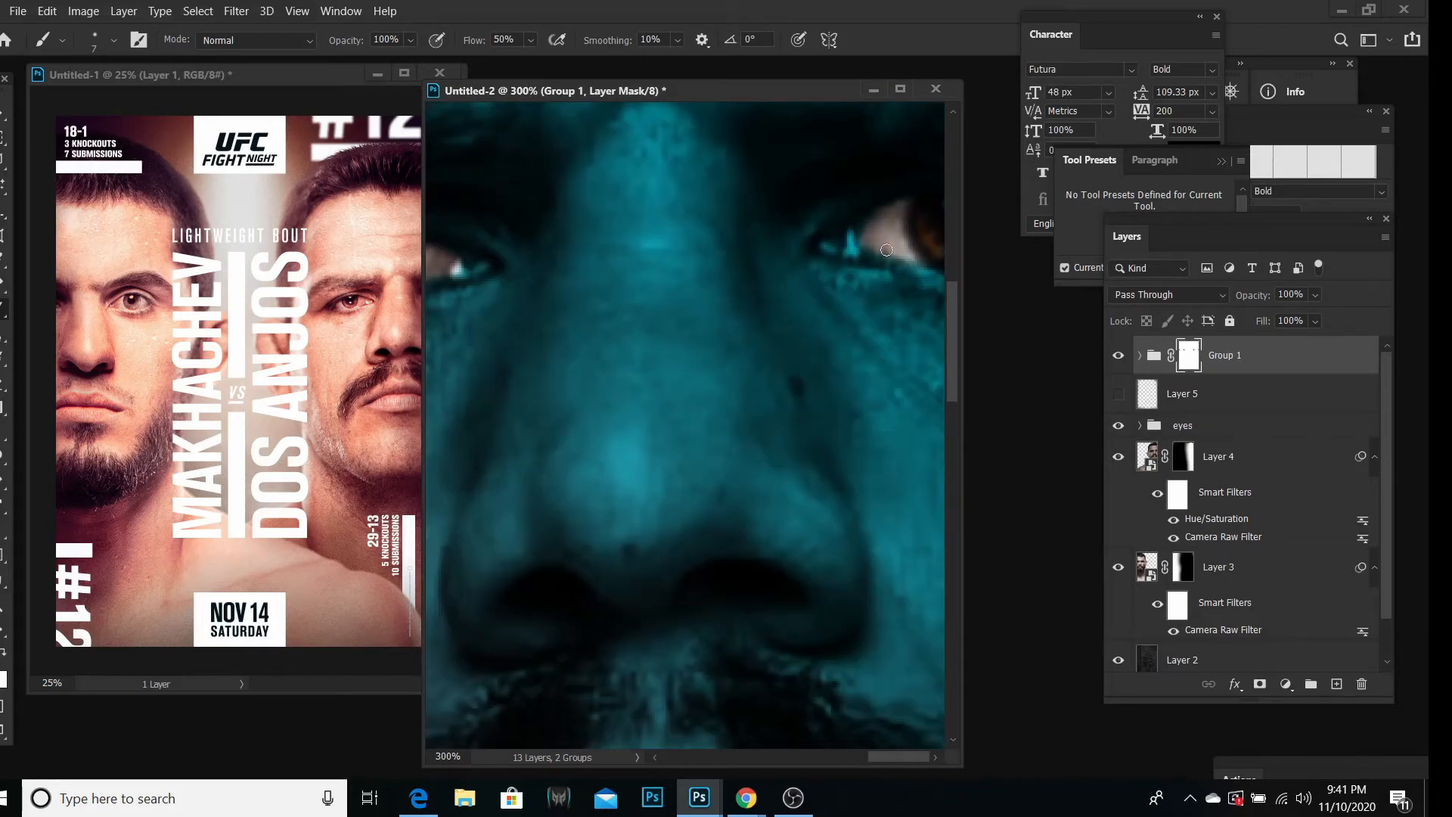
click(1120, 359)
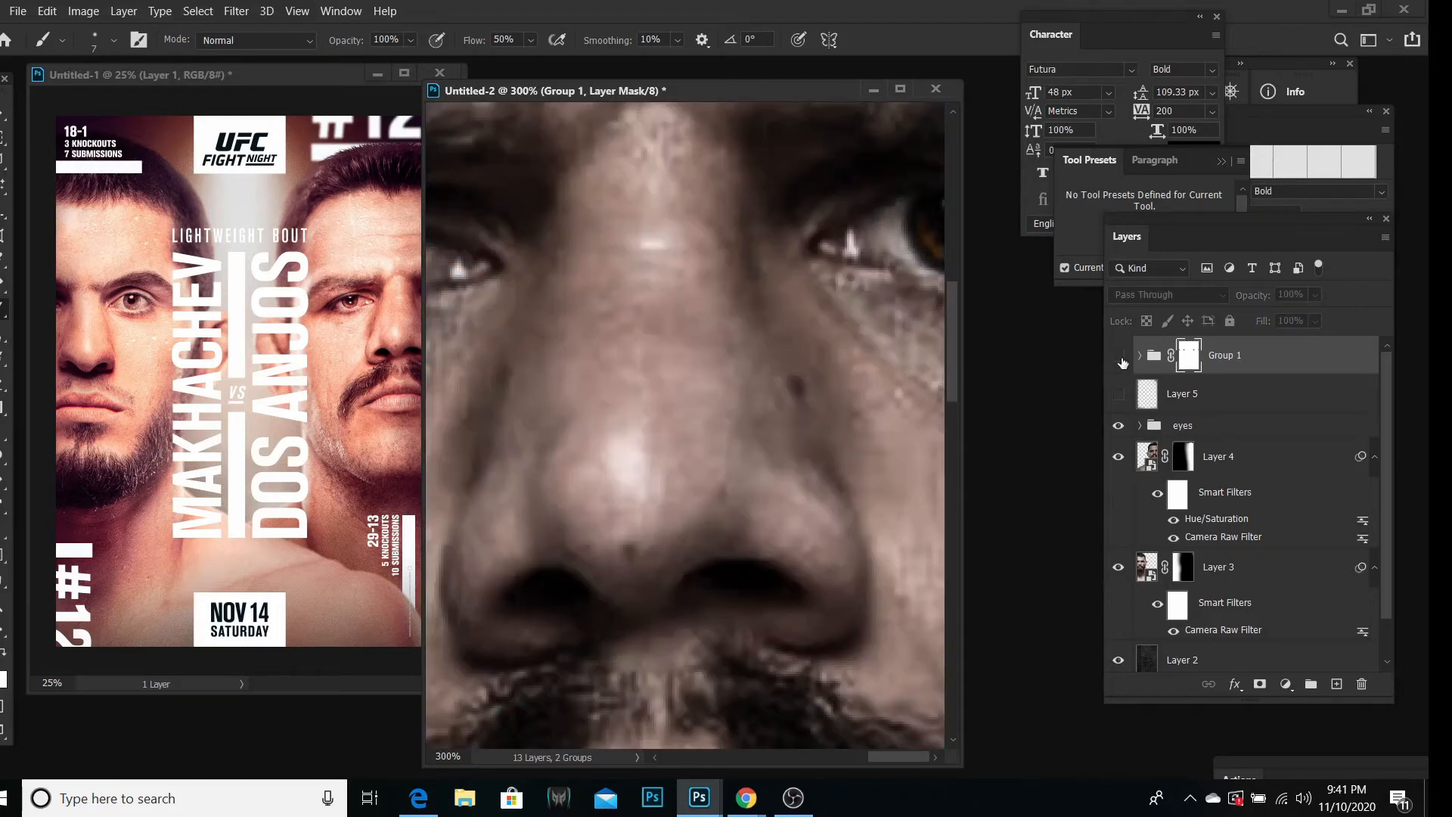
click(1118, 355)
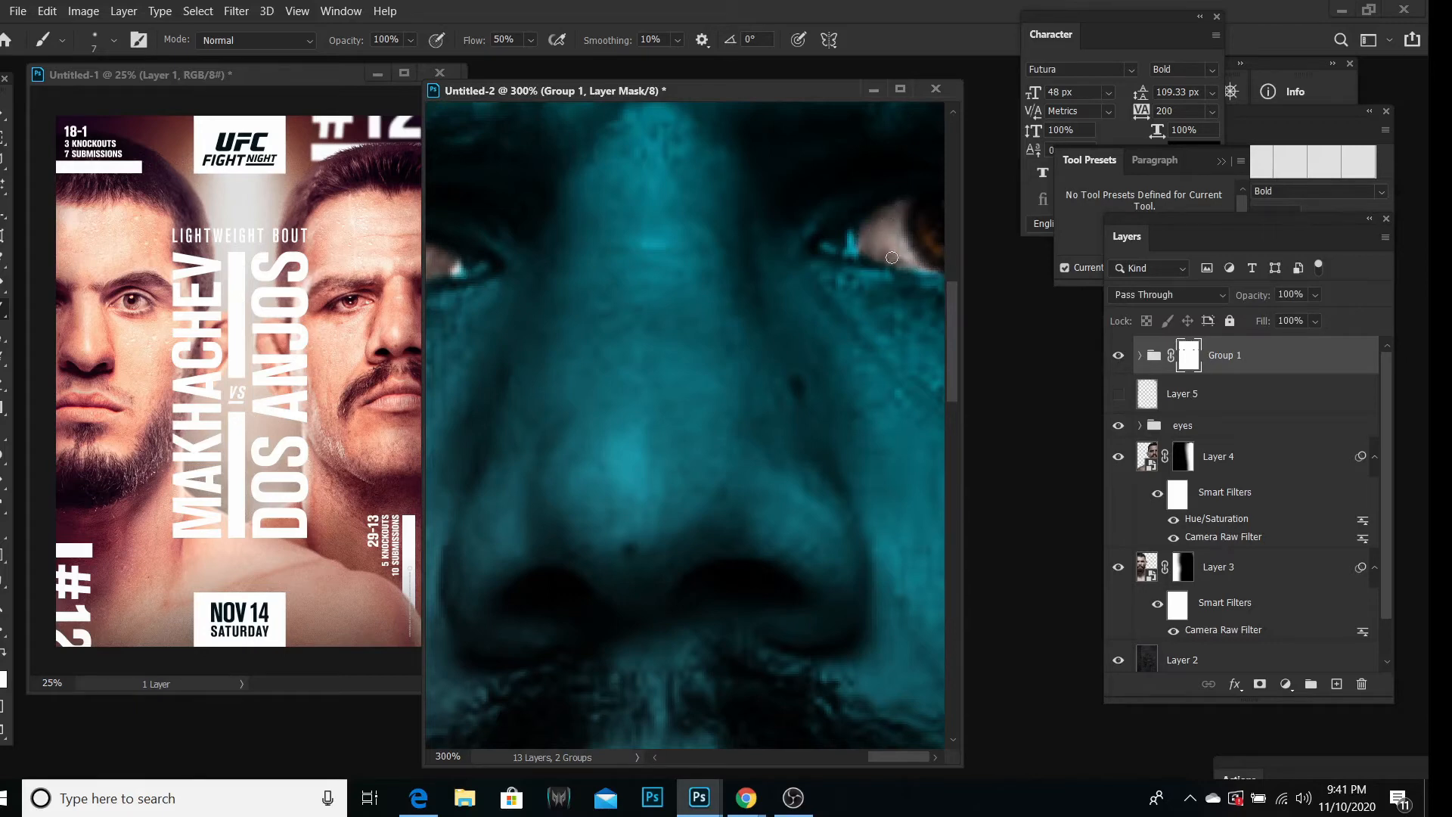
Step: Check the right fighter's masked eyes for leftover cyan, both close up and against the whole poster
click(3, 607)
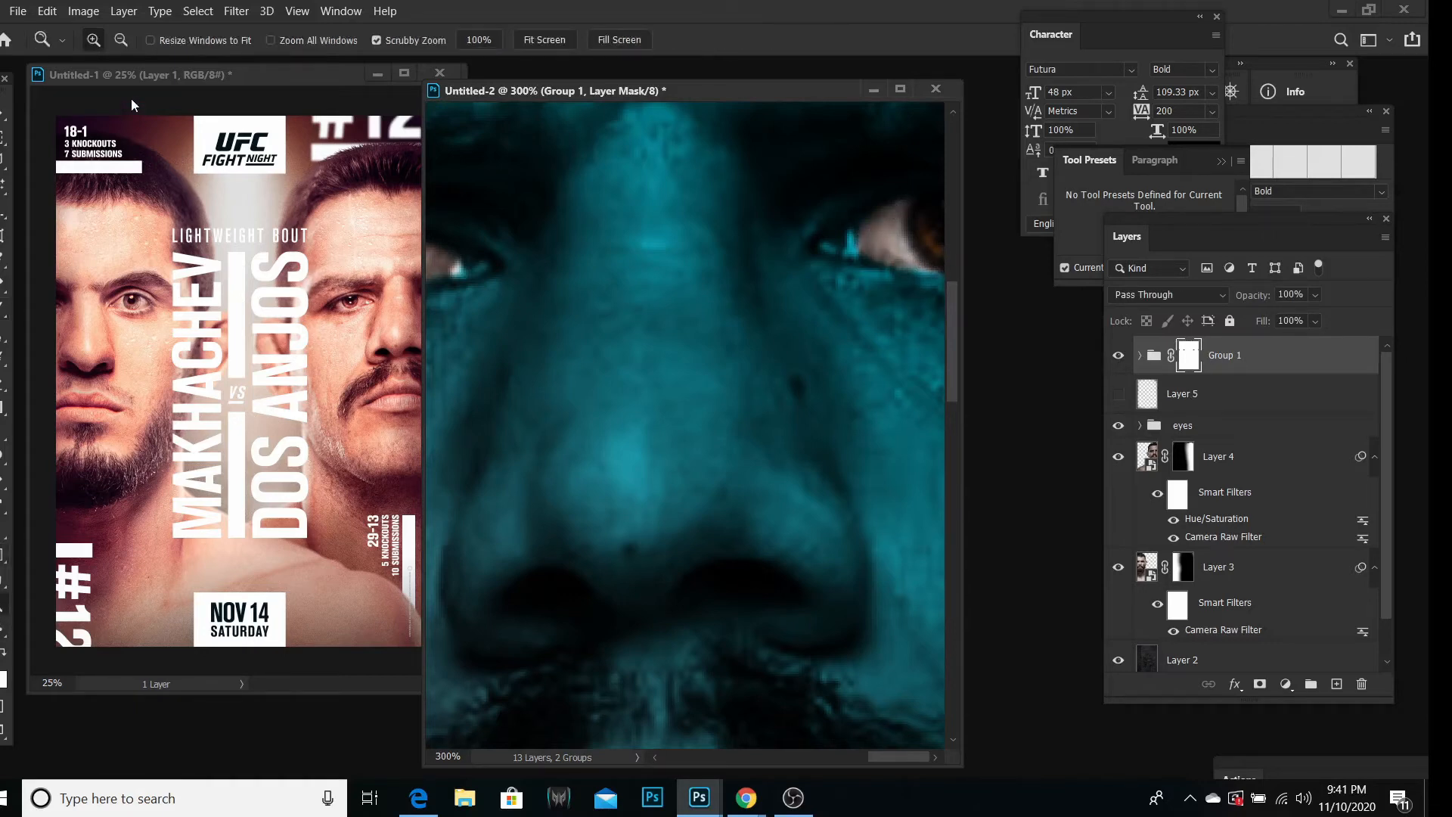
click(121, 40)
click(602, 385)
click(601, 386)
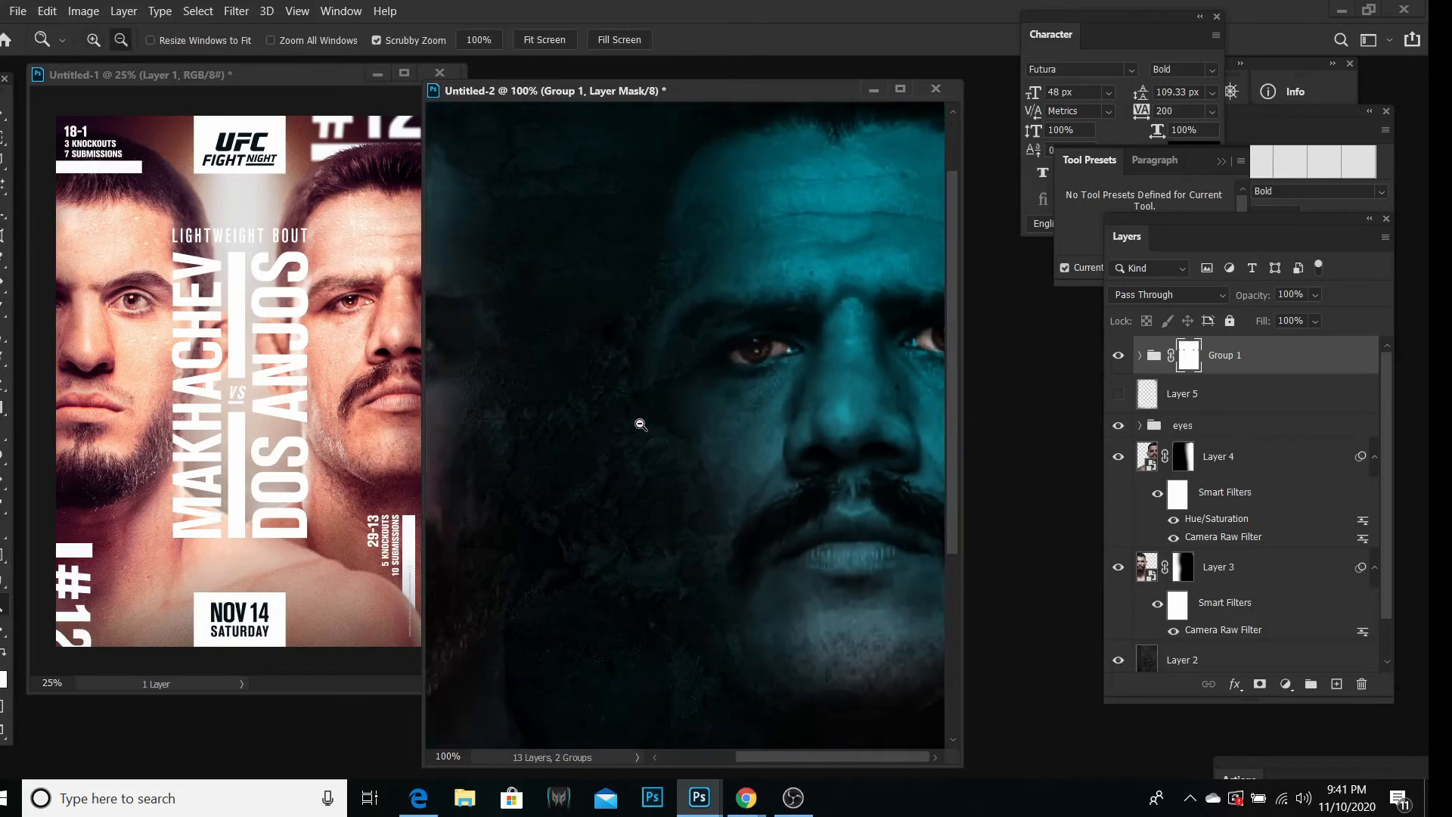
click(639, 431)
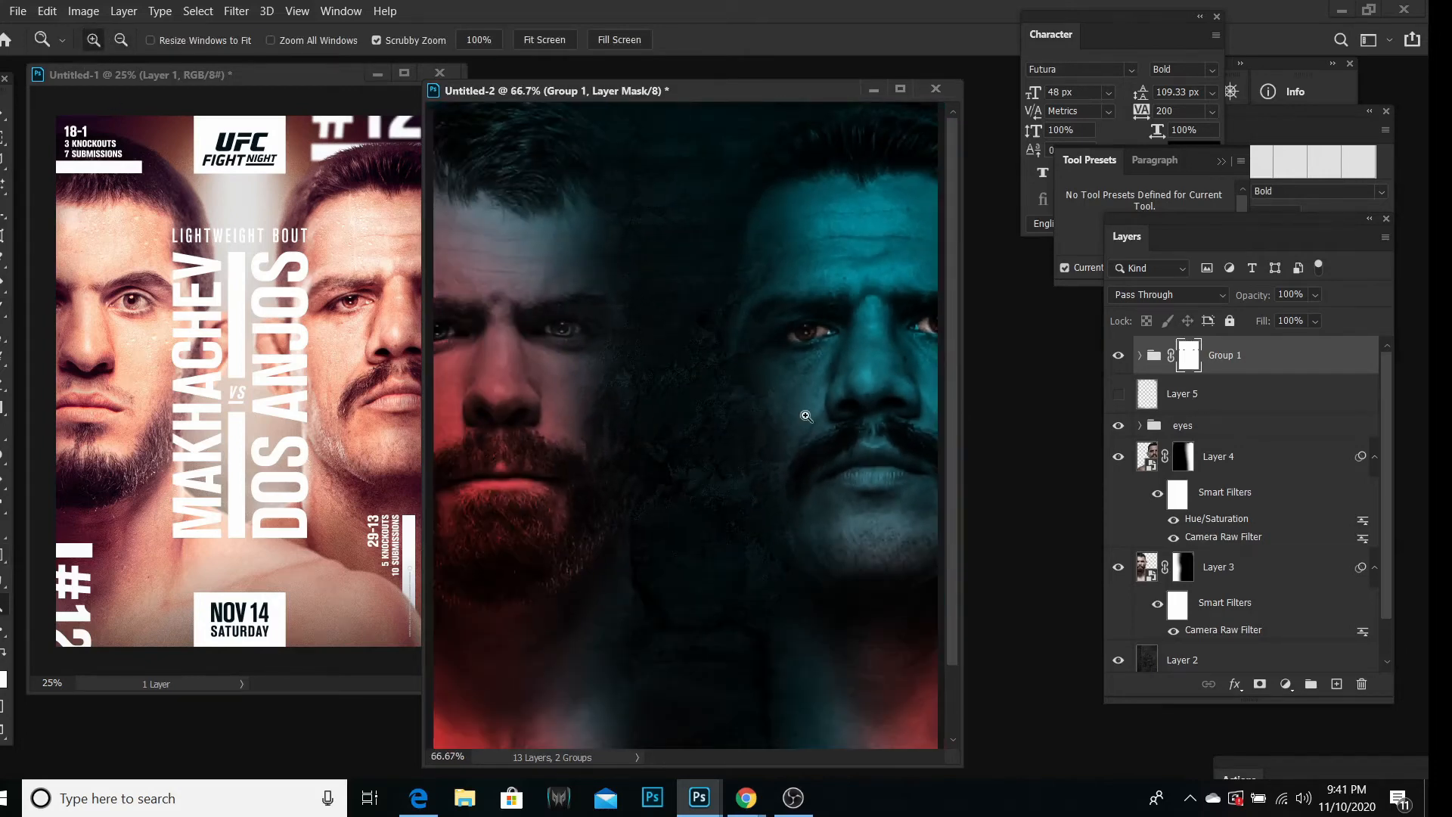
click(814, 340)
click(815, 340)
click(815, 341)
click(815, 340)
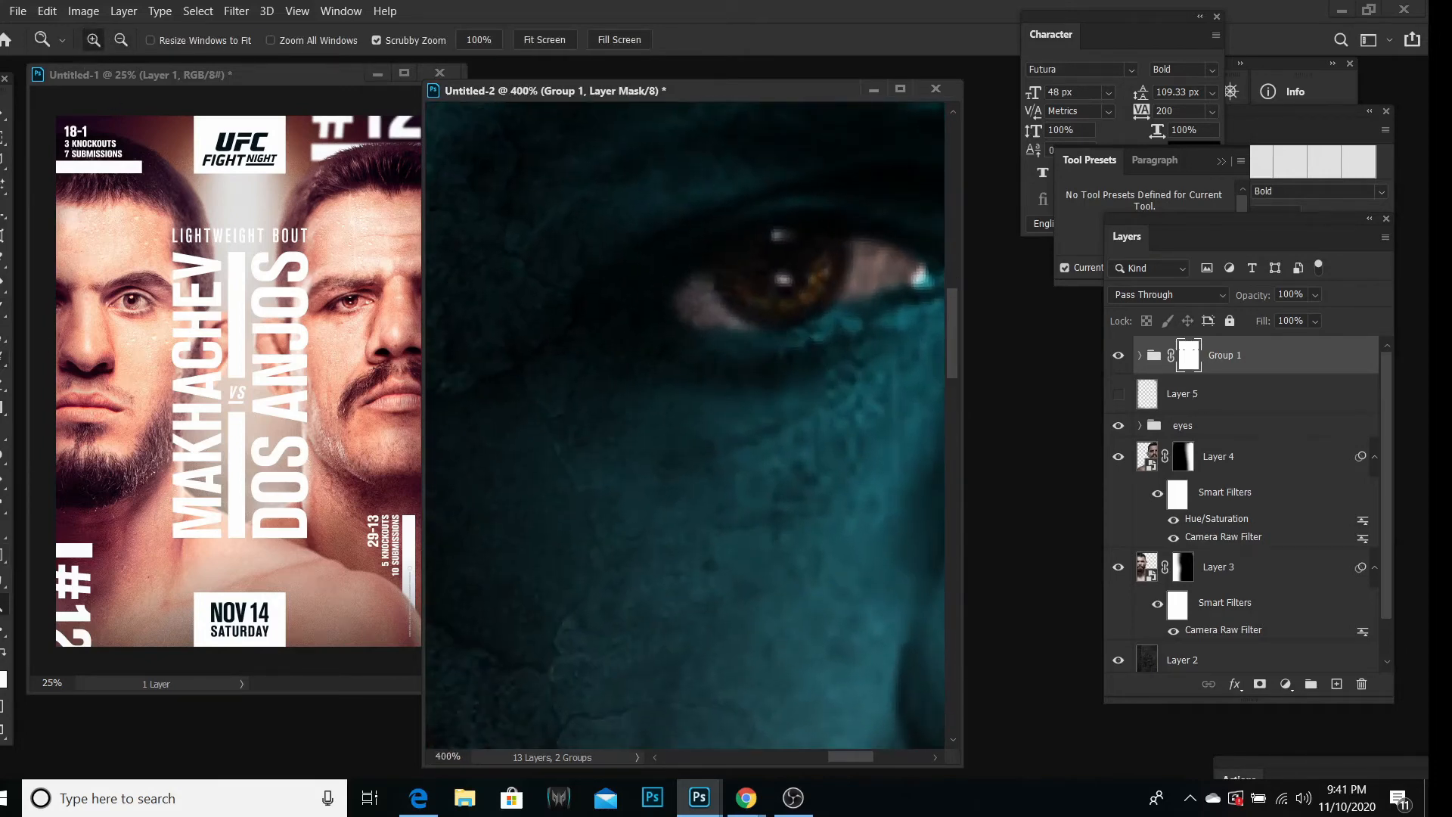
key(b)
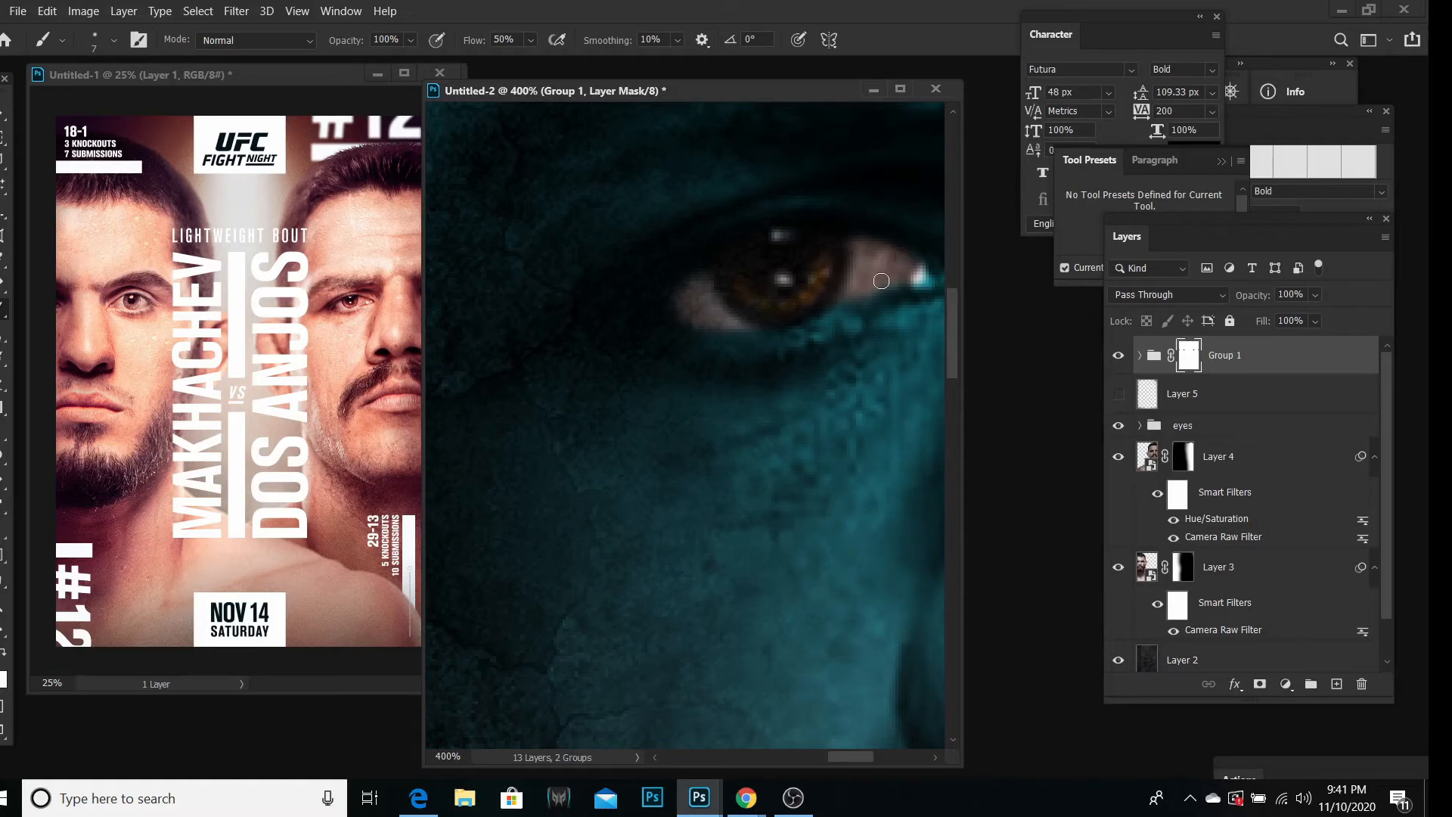
click(11, 603)
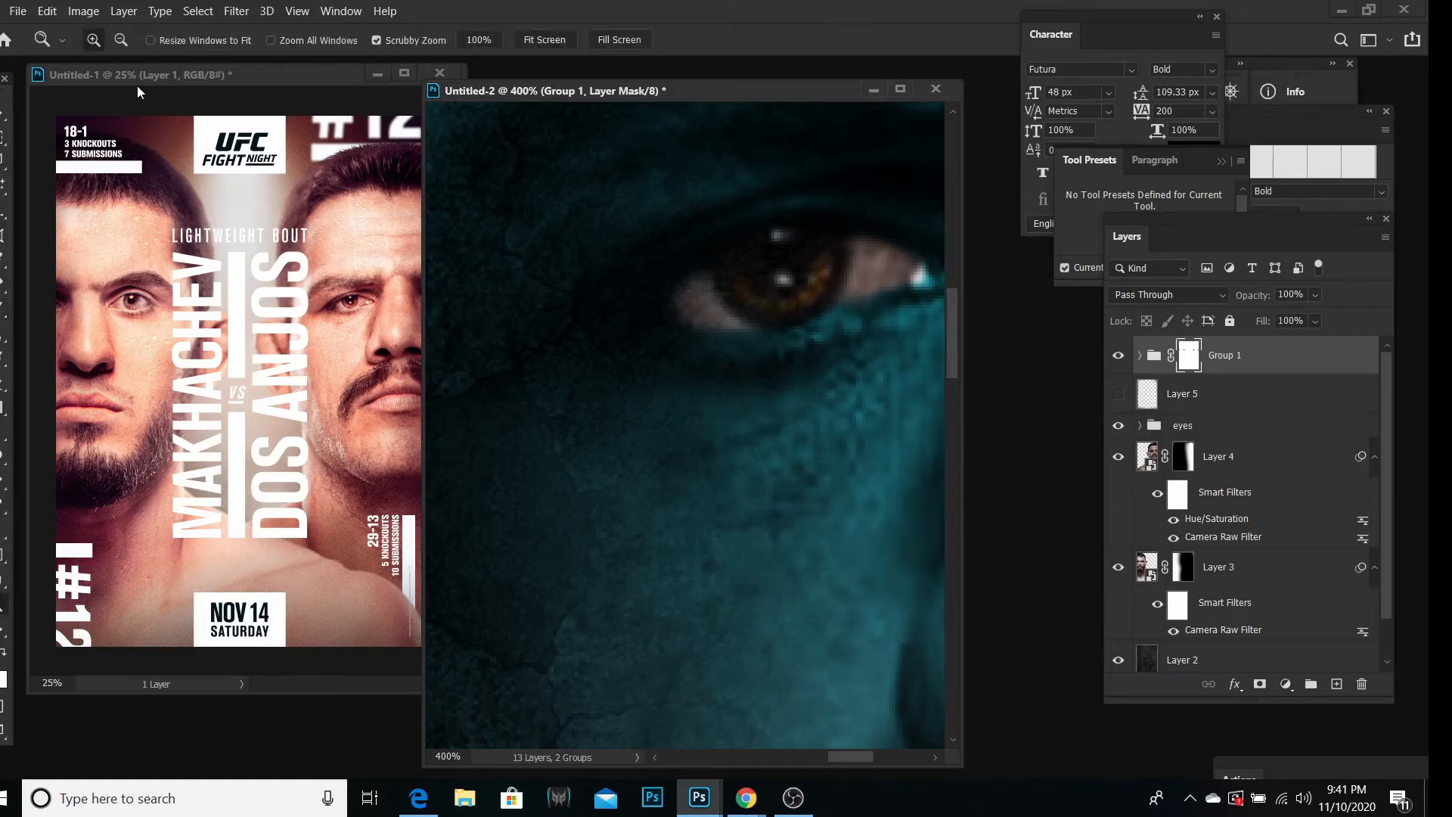
alt+click(547, 293)
alt+click(546, 293)
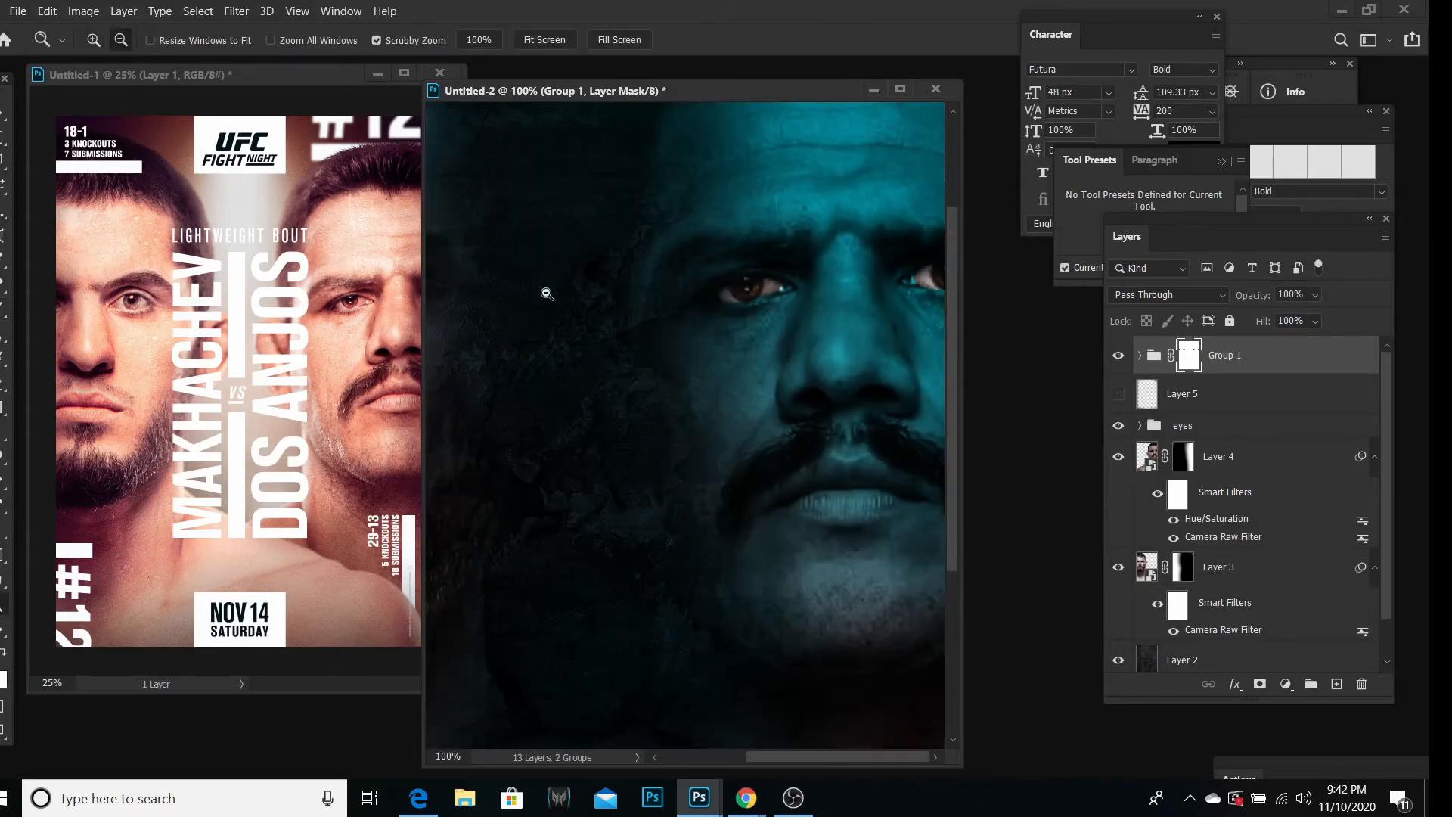
alt+click(547, 294)
alt+click(547, 294)
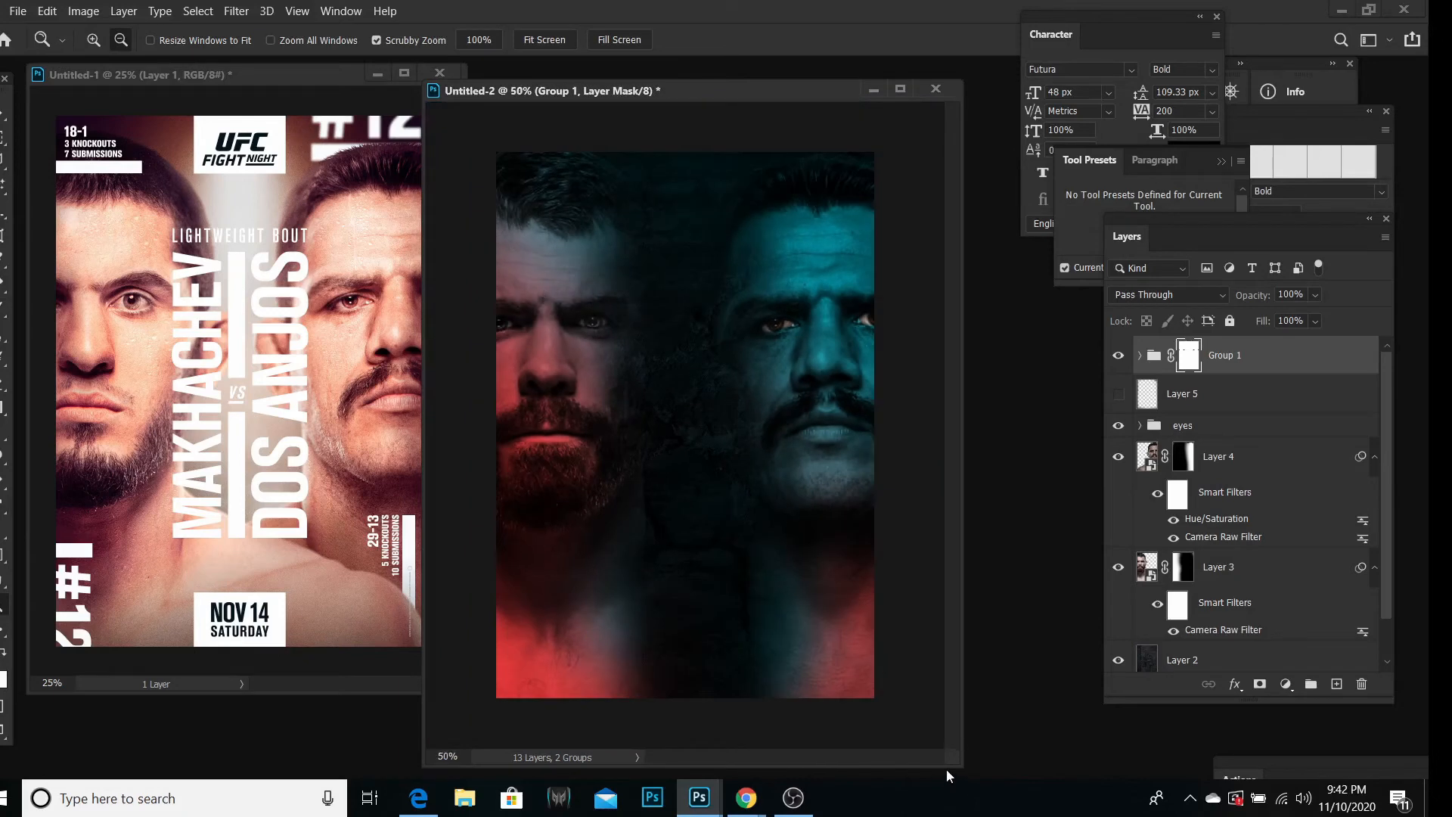
Step: Shrink the poster's document window to fit closer around the artwork and add a new empty layer above Group 1
drag(961, 765, 871, 724)
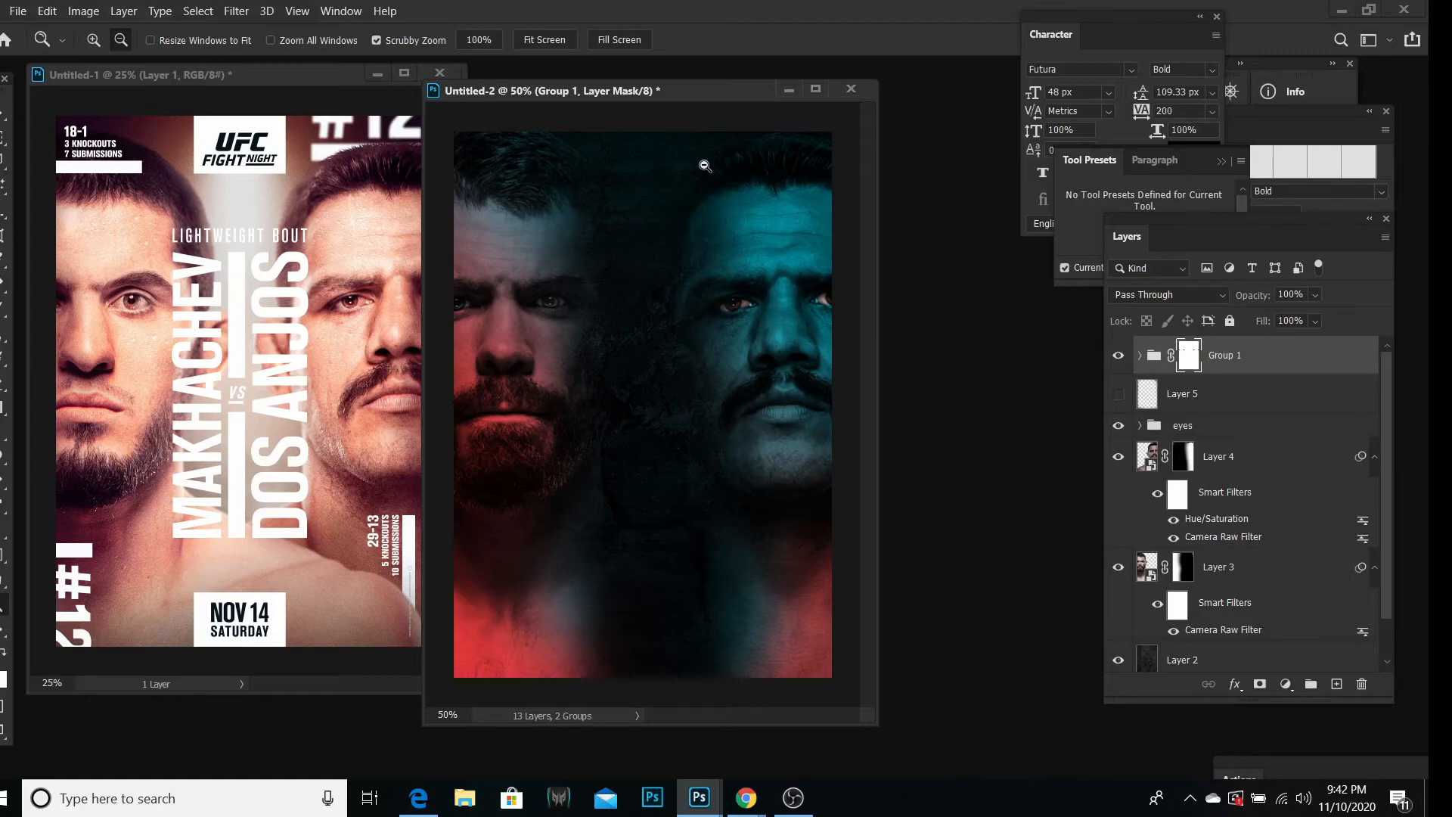
click(123, 10)
mouse_move(151, 25)
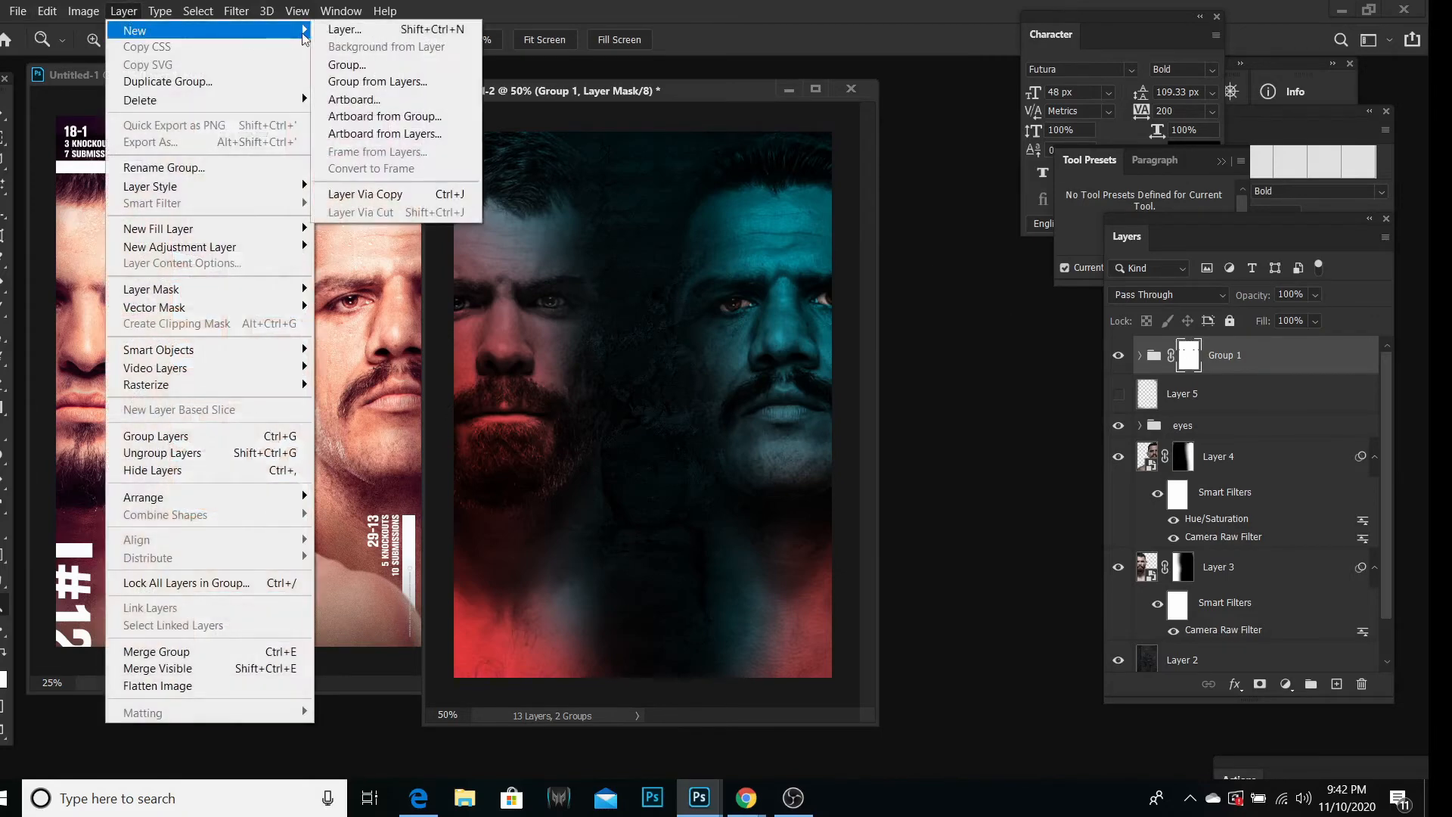
click(325, 28)
click(862, 219)
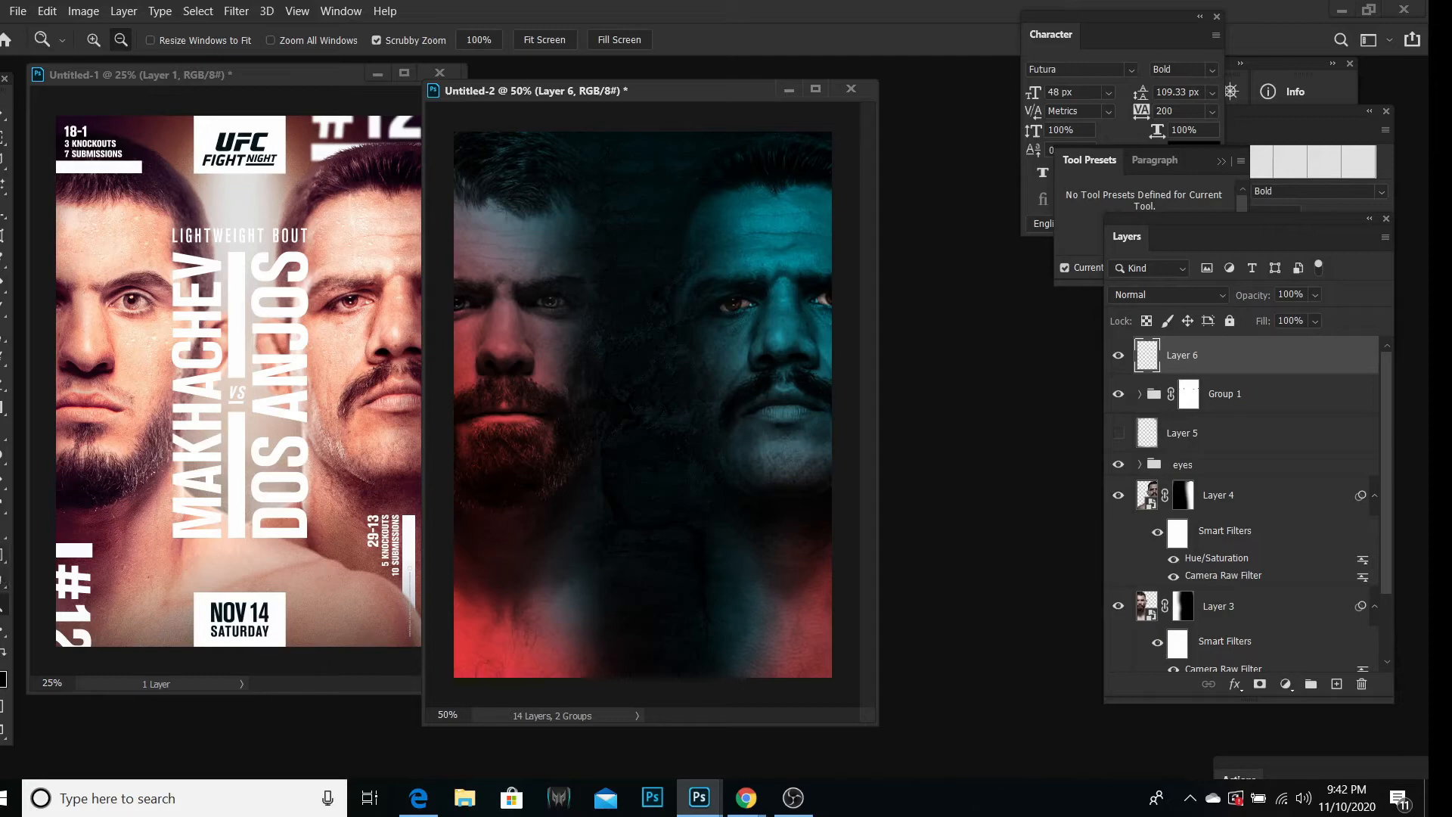
Step: Set the Rectangle tool's shape fill to white (ffffff)
key(u)
click(187, 39)
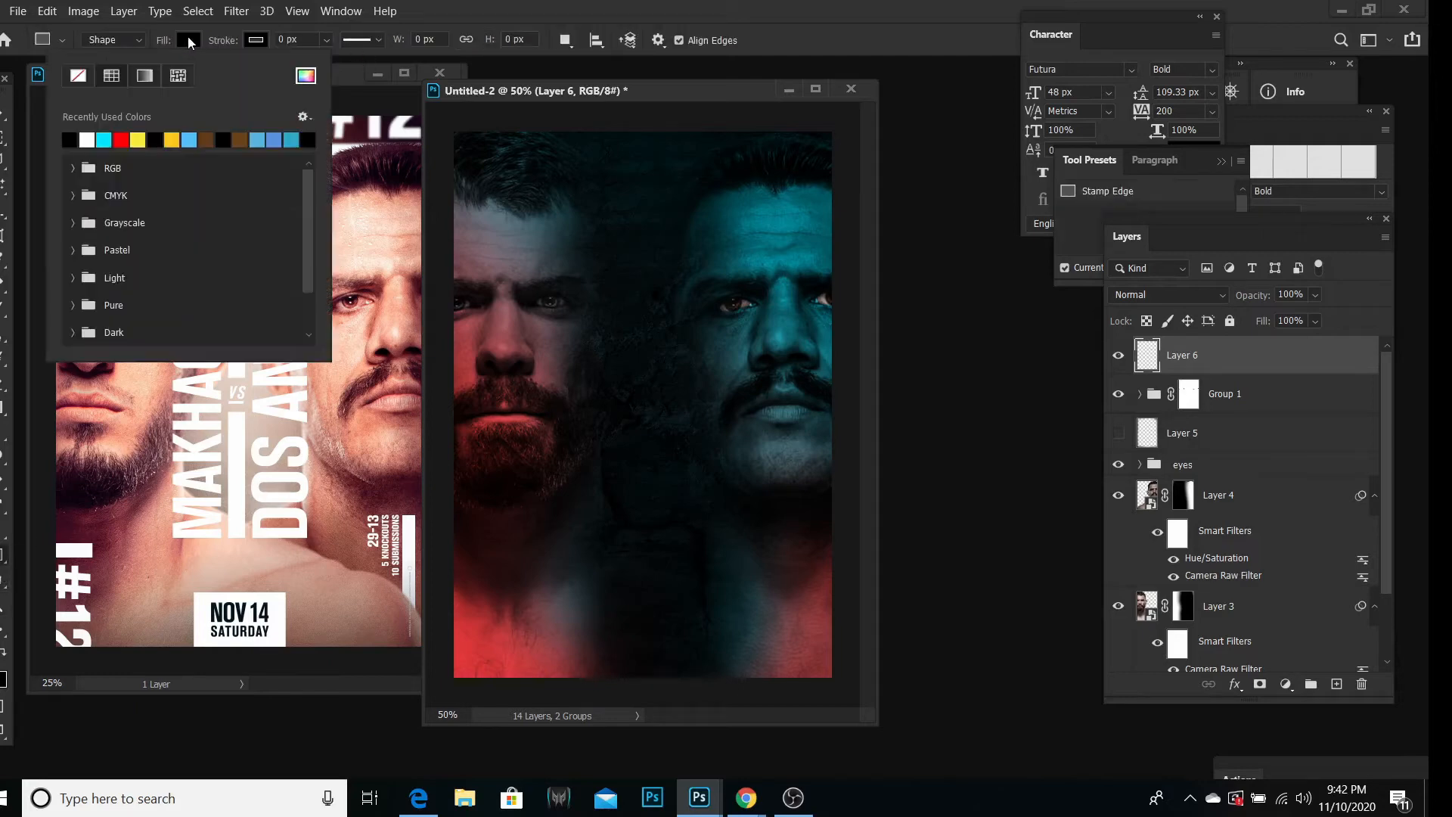
click(305, 75)
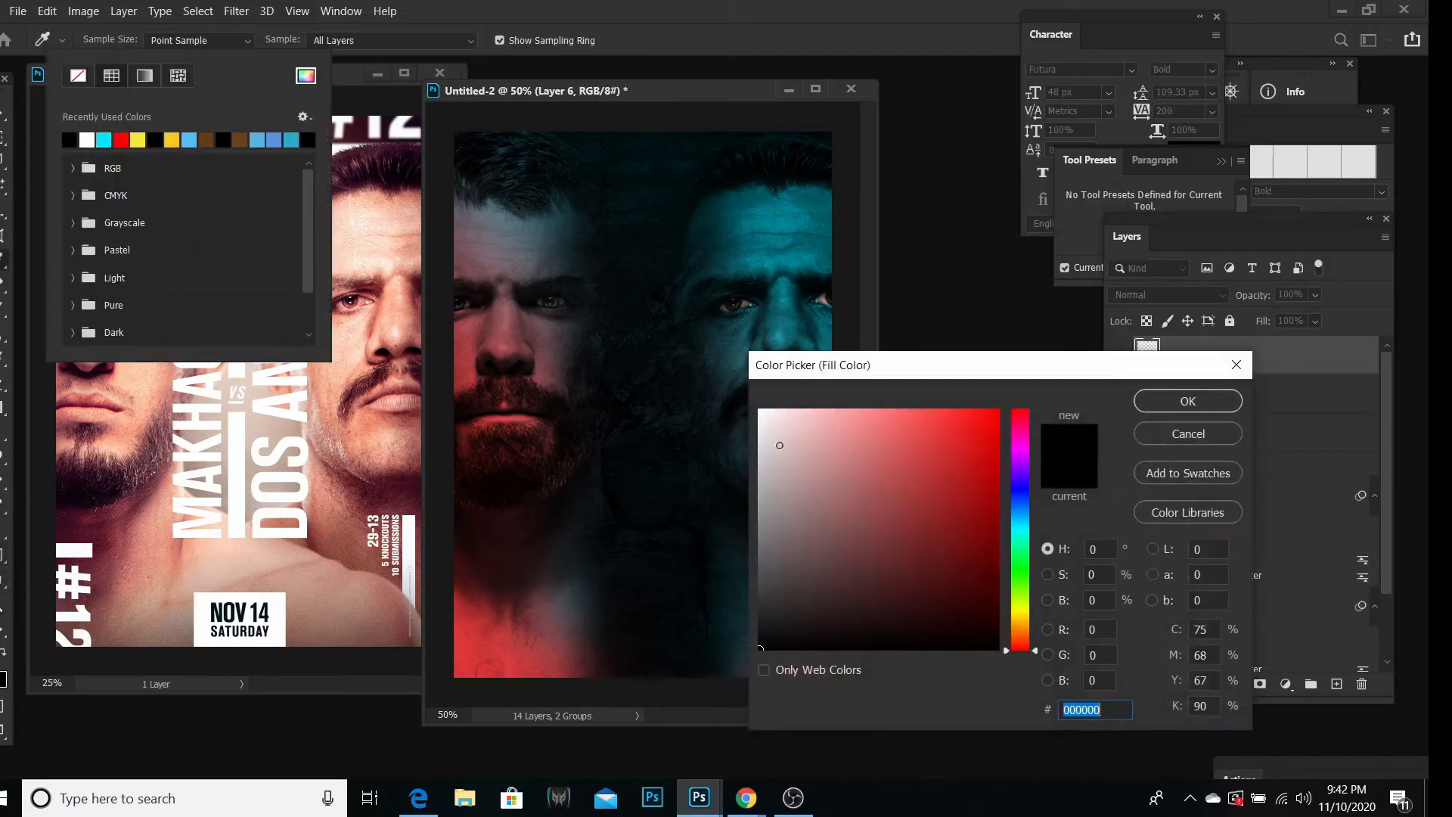
text(ffffff)
click(1187, 400)
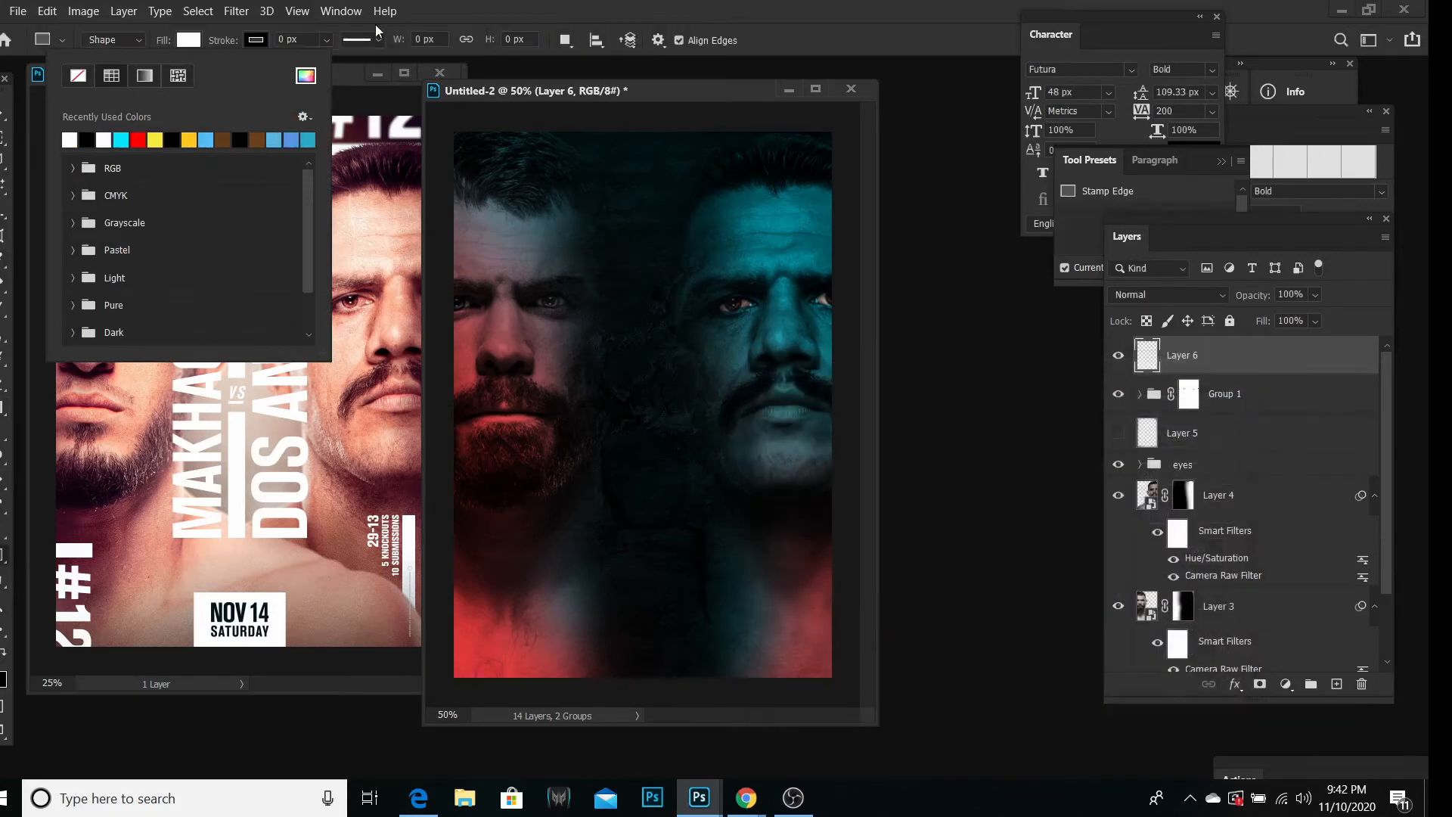
click(587, 4)
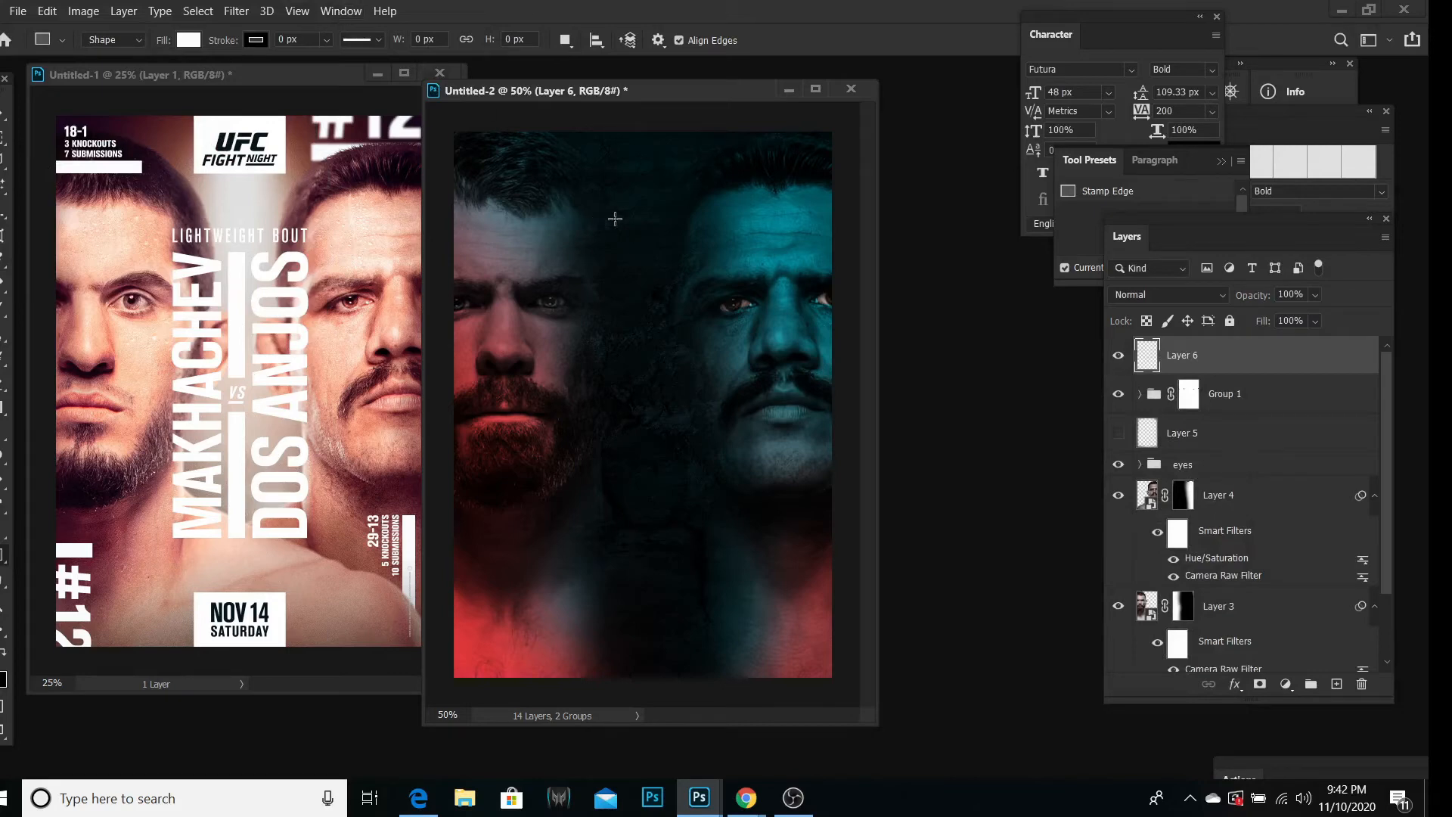
click(338, 12)
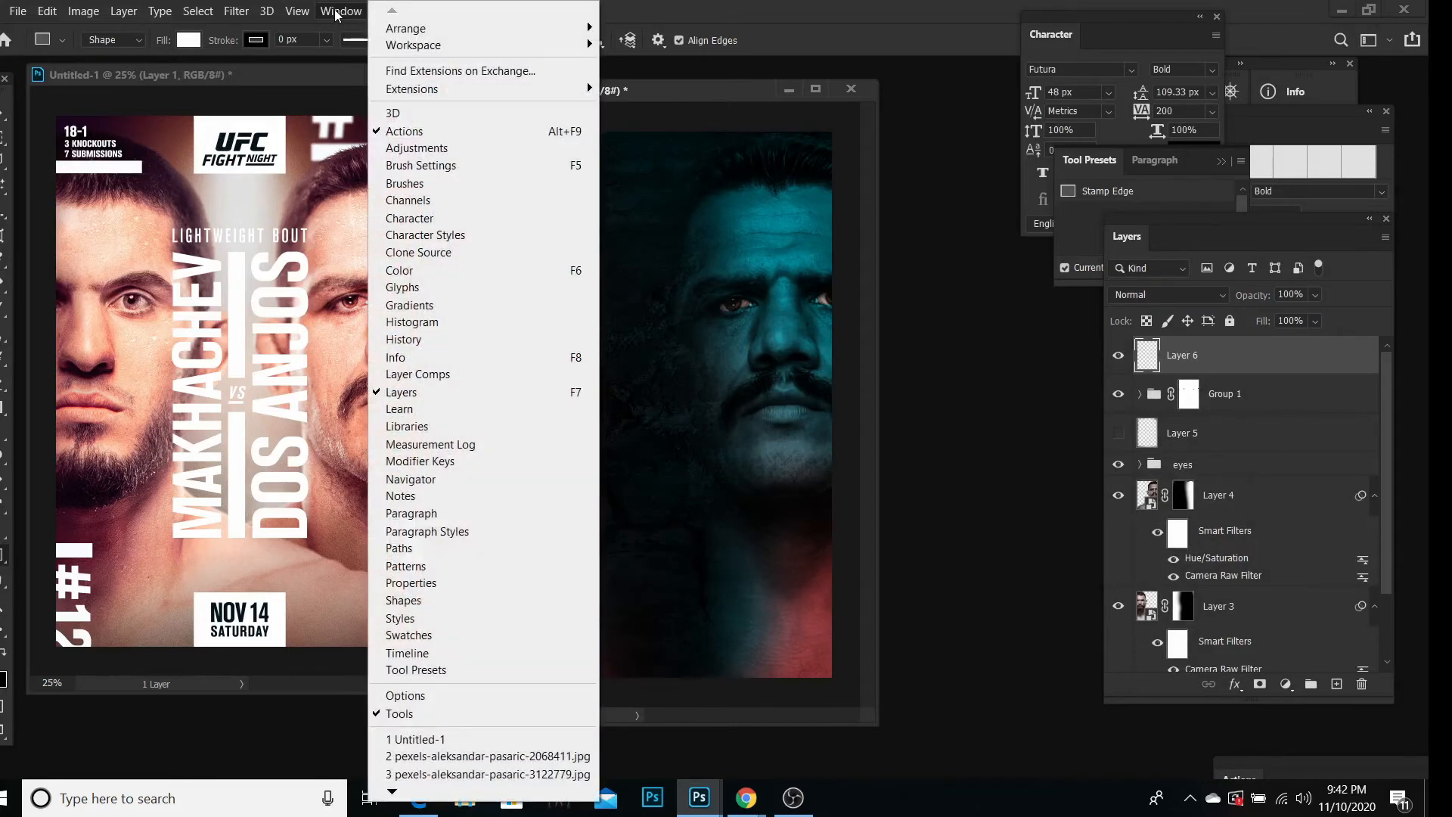
mouse_move(297, 11)
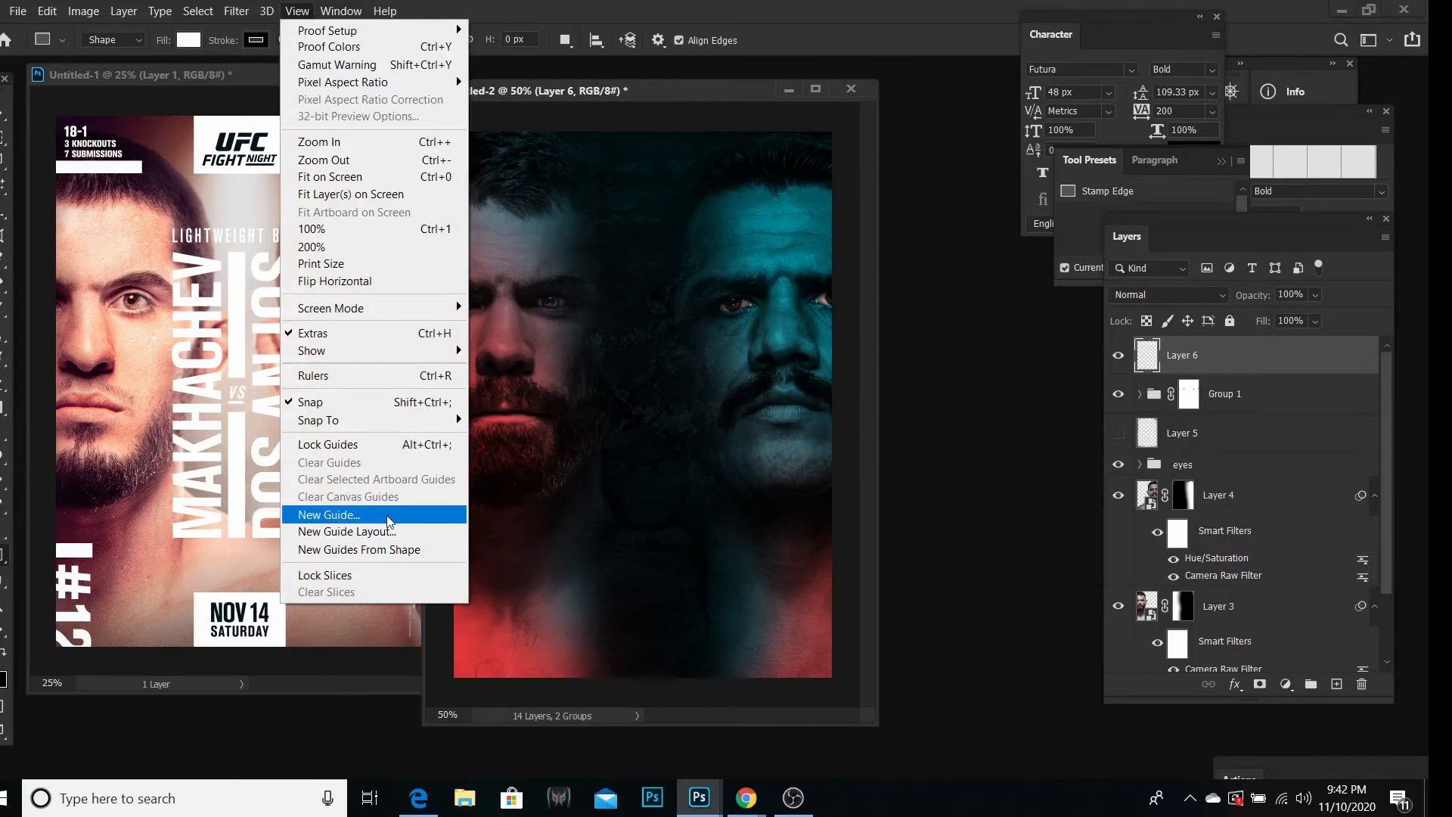
click(363, 509)
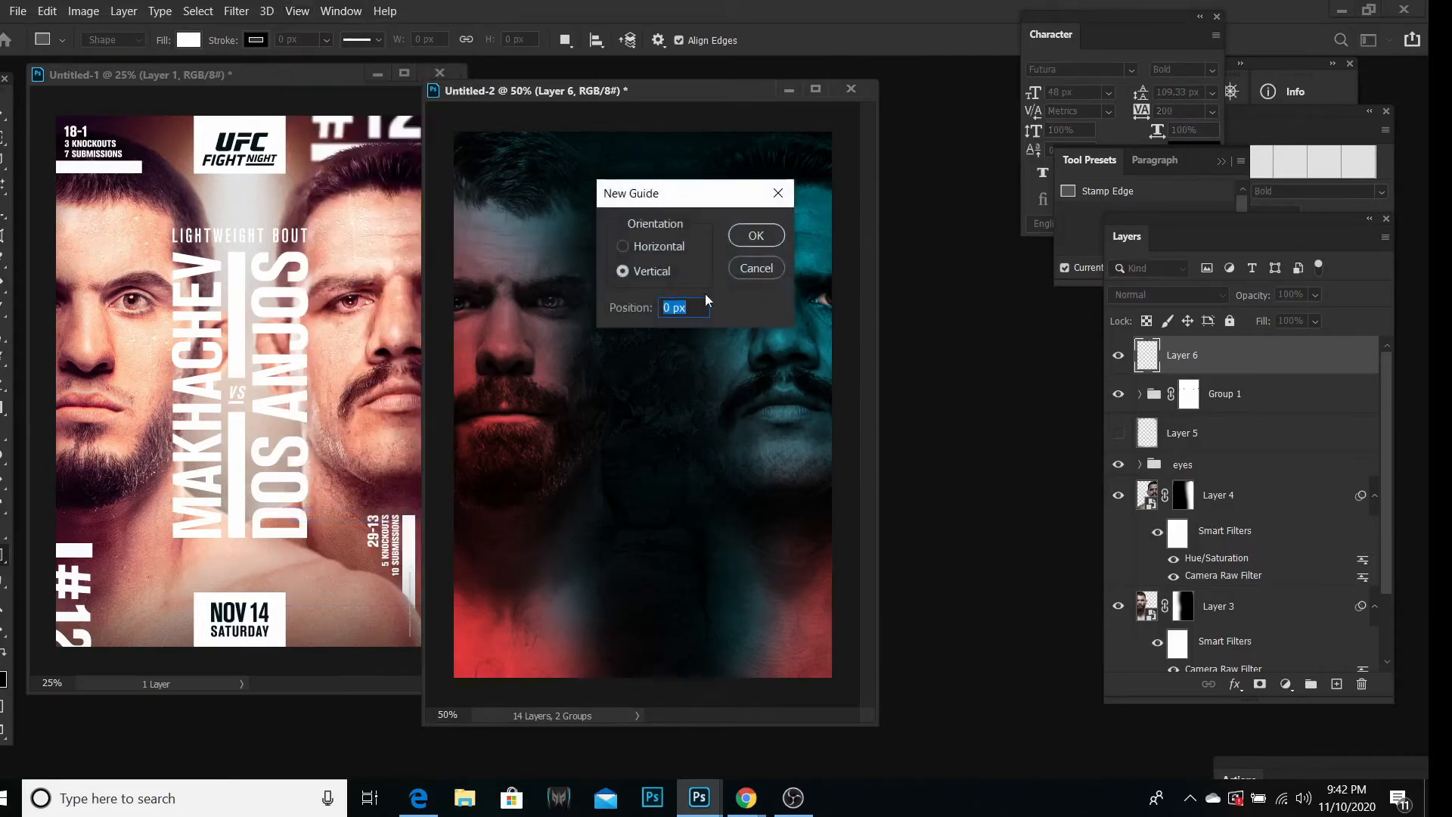
click(740, 266)
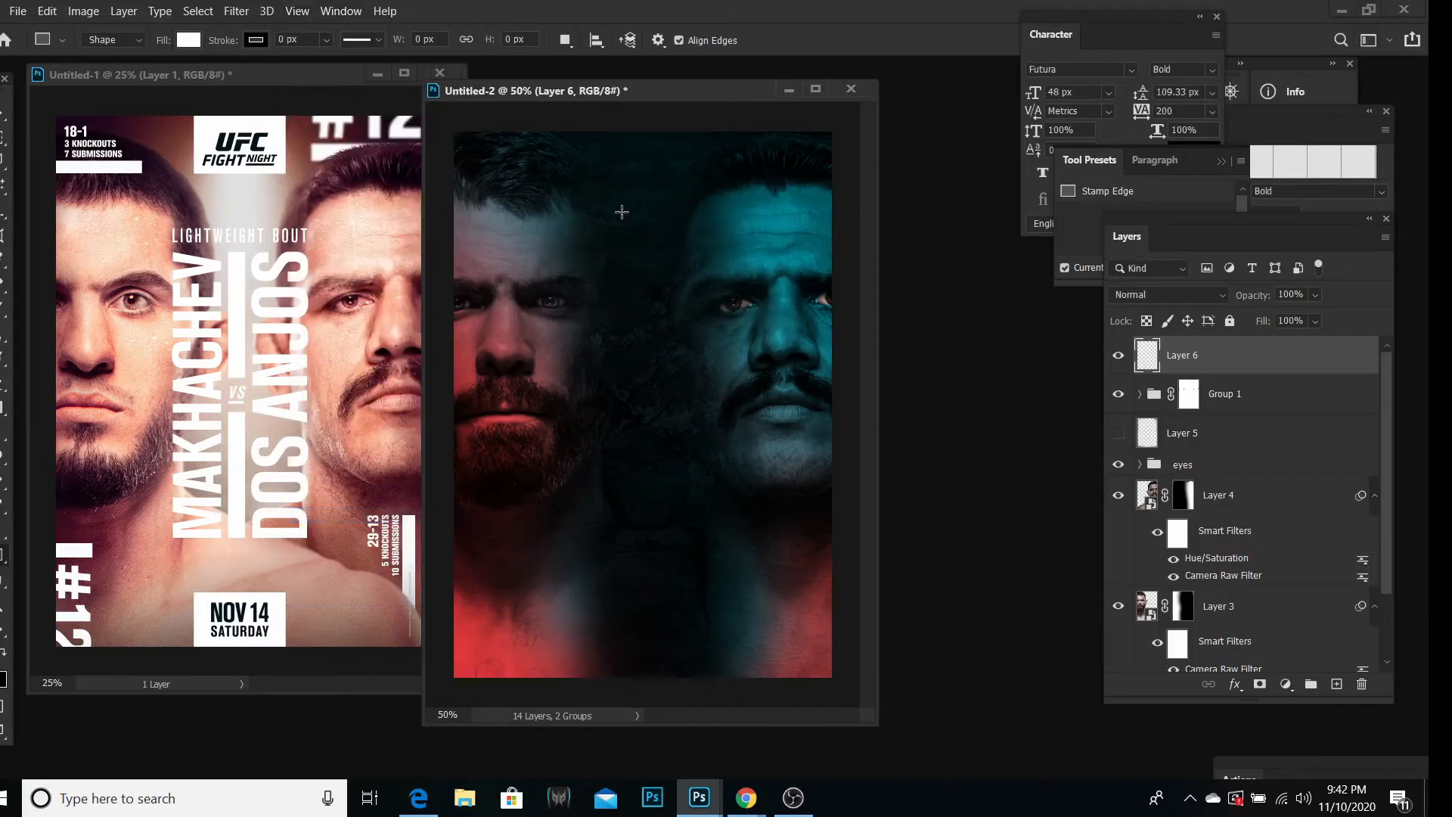
Step: Draw a white vertical bar about 57 px wide and 963 px high between the two fighters' faces, and dismiss its shape properties
drag(634, 211, 655, 574)
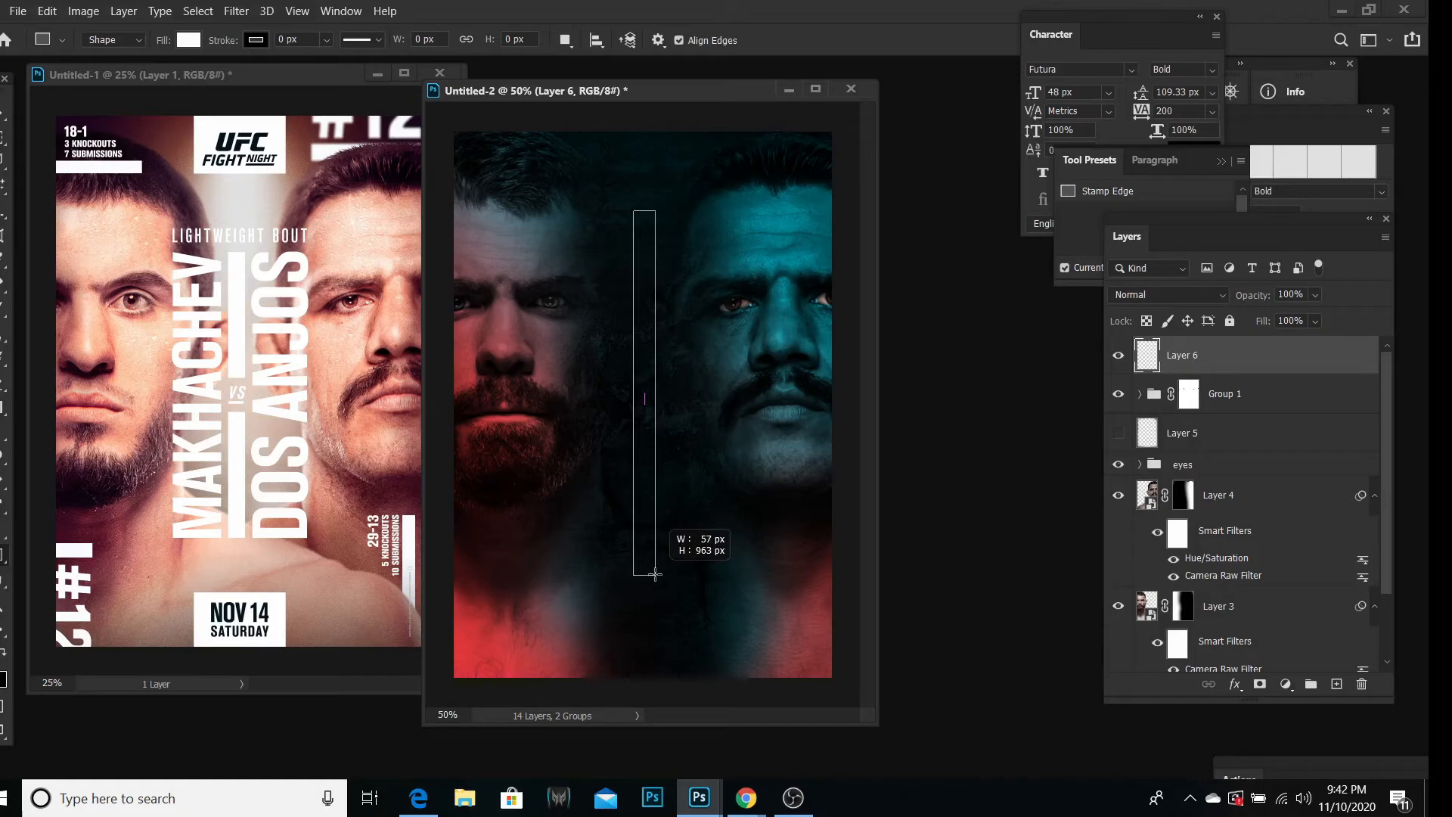
drag(655, 575, 655, 575)
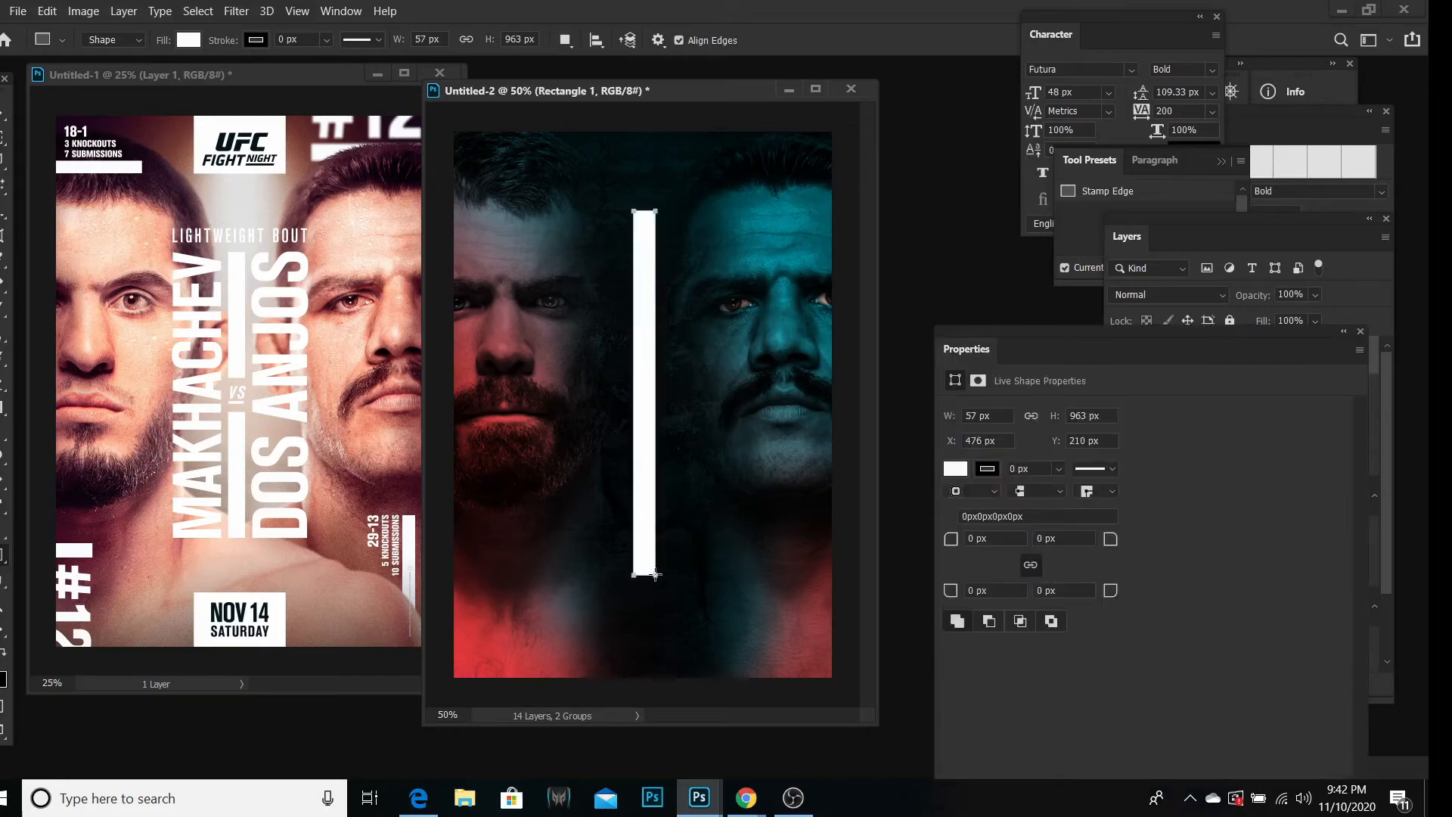
click(1361, 332)
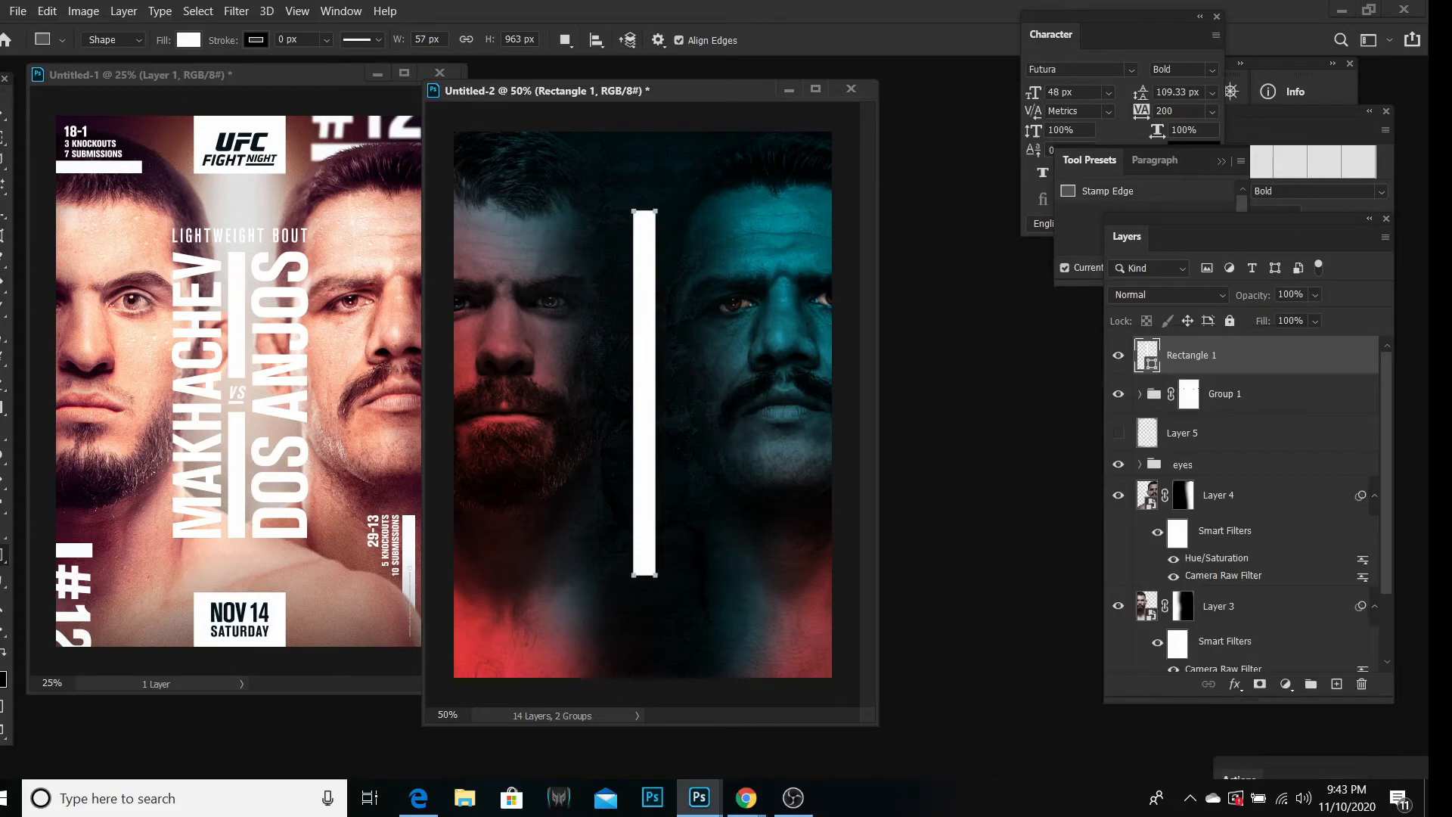
Step: Move the white vertical bar slightly down between the two fighters' faces and rasterize its layer
key(v)
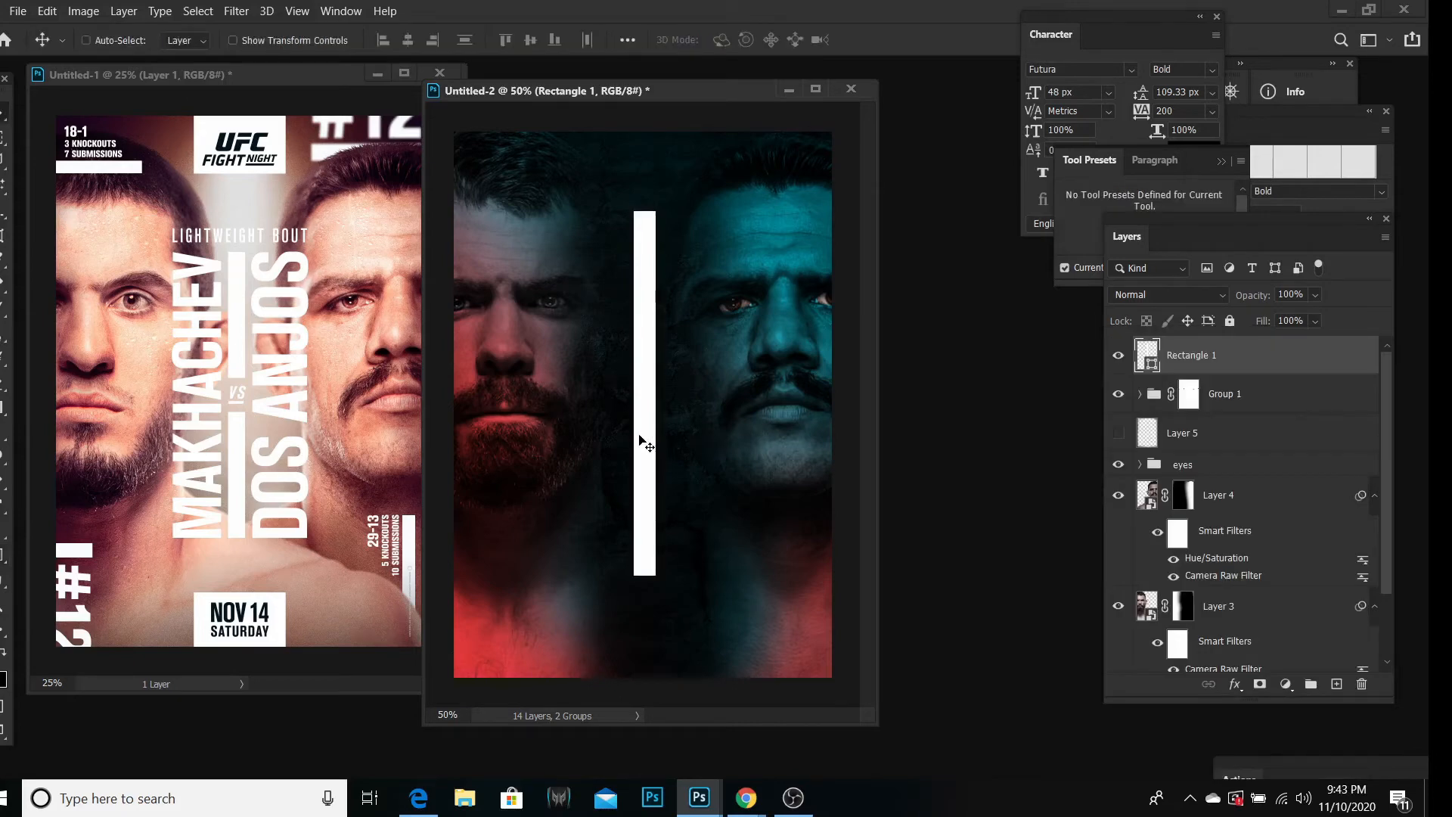
drag(639, 440, 644, 462)
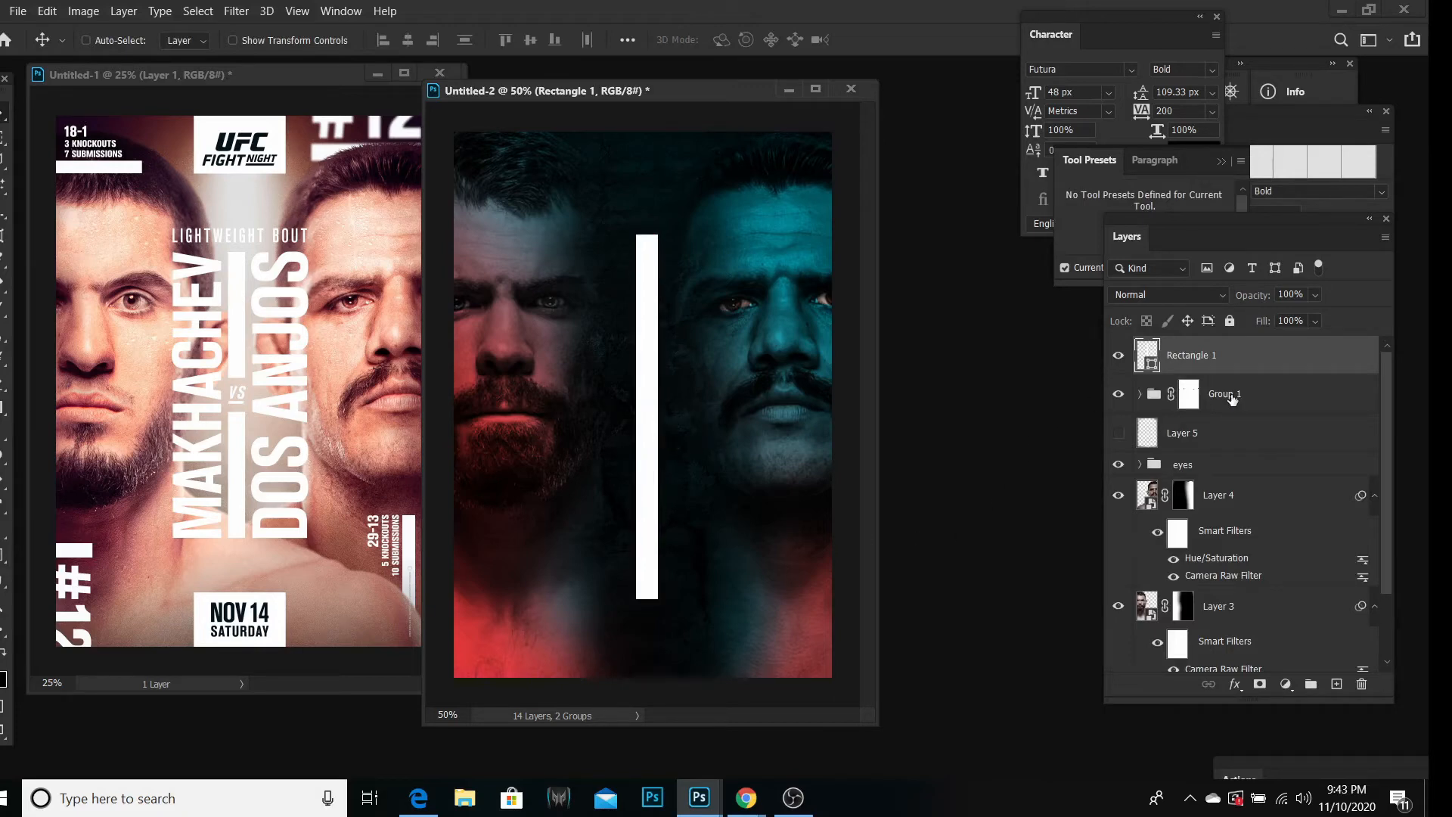
right_click(1196, 352)
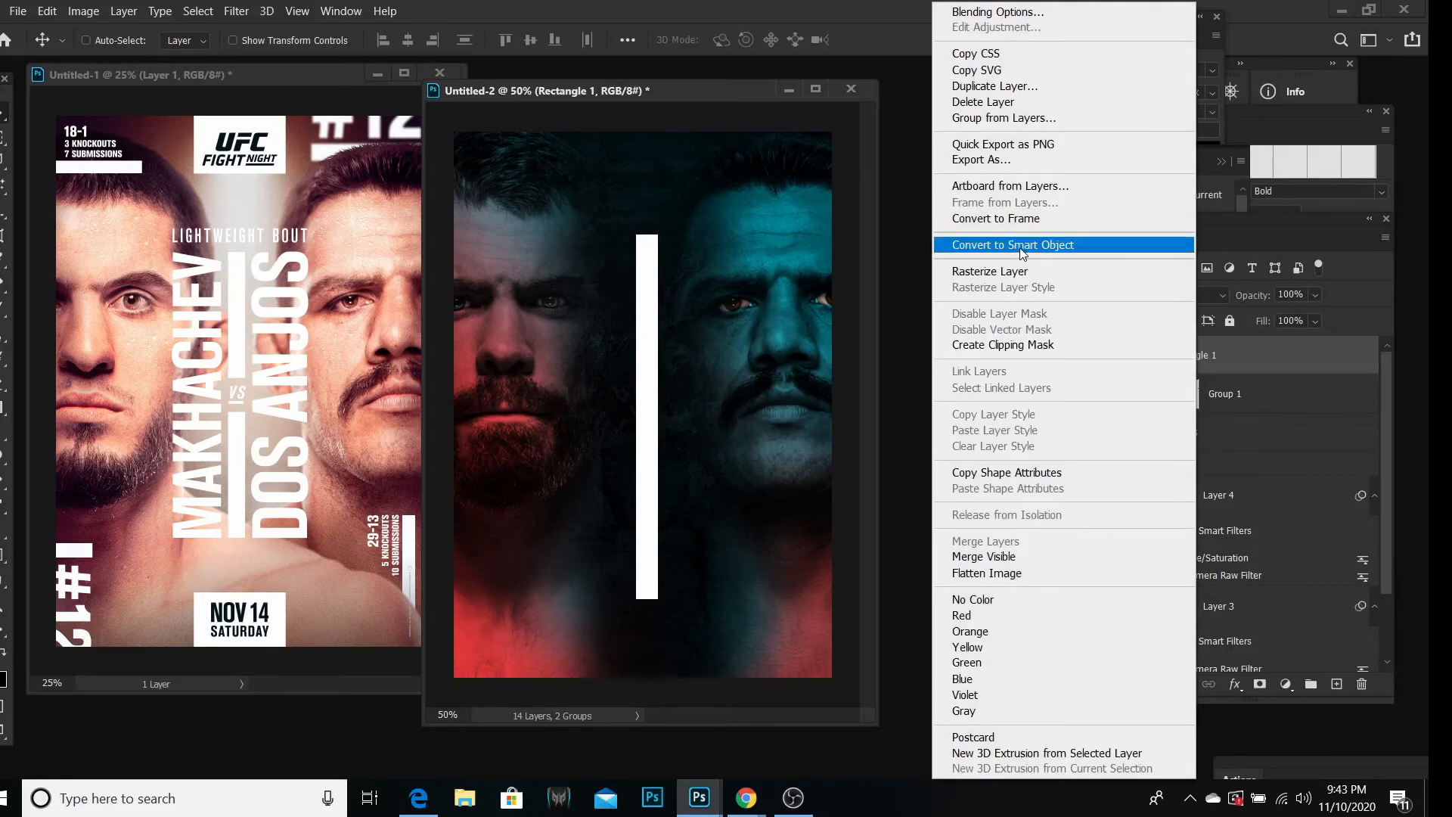
click(1021, 249)
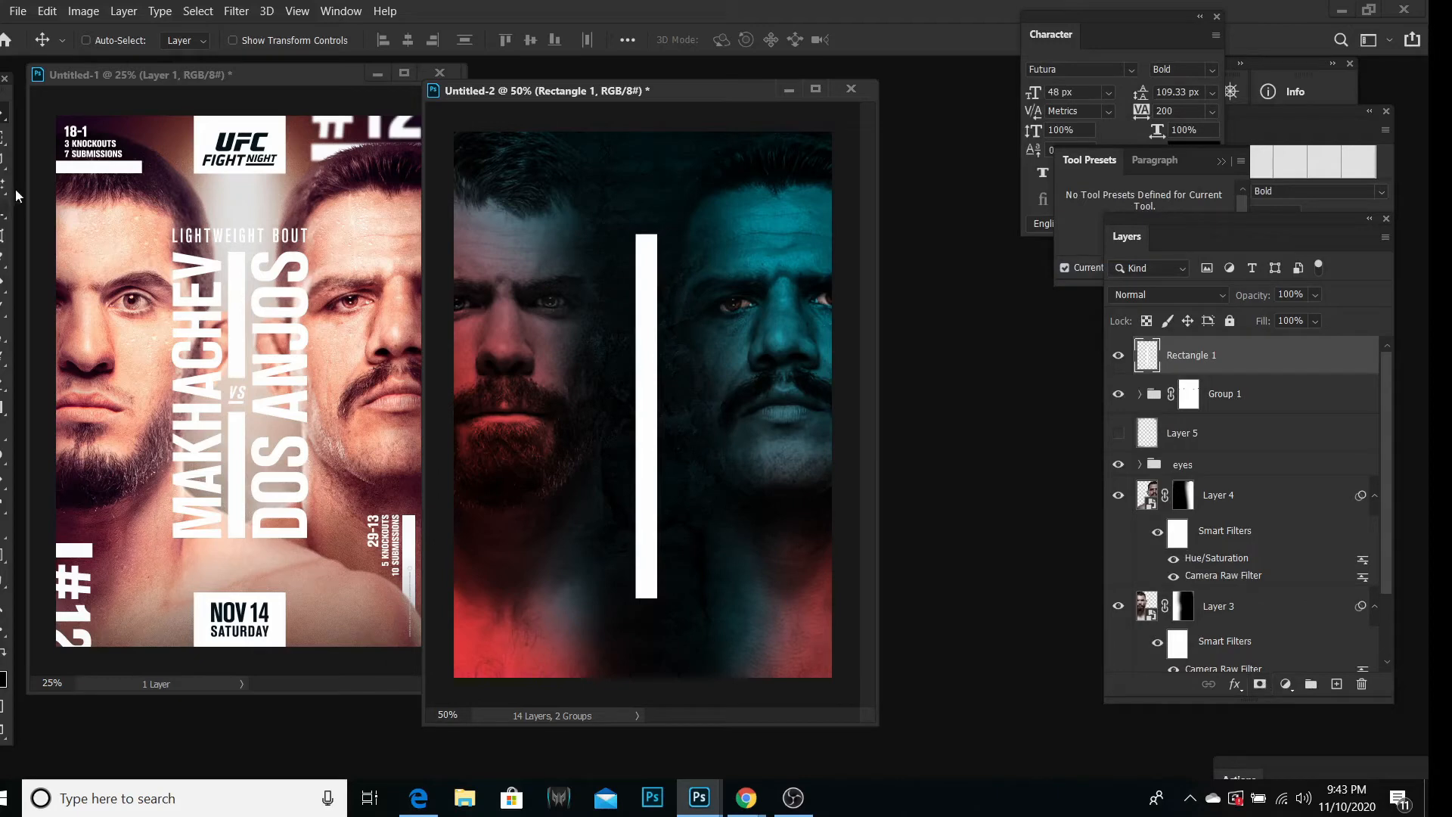
Step: Trim a thin strip off the white bar's lower and upper ends with rectangular marquee selections, then clear the selection
key(m)
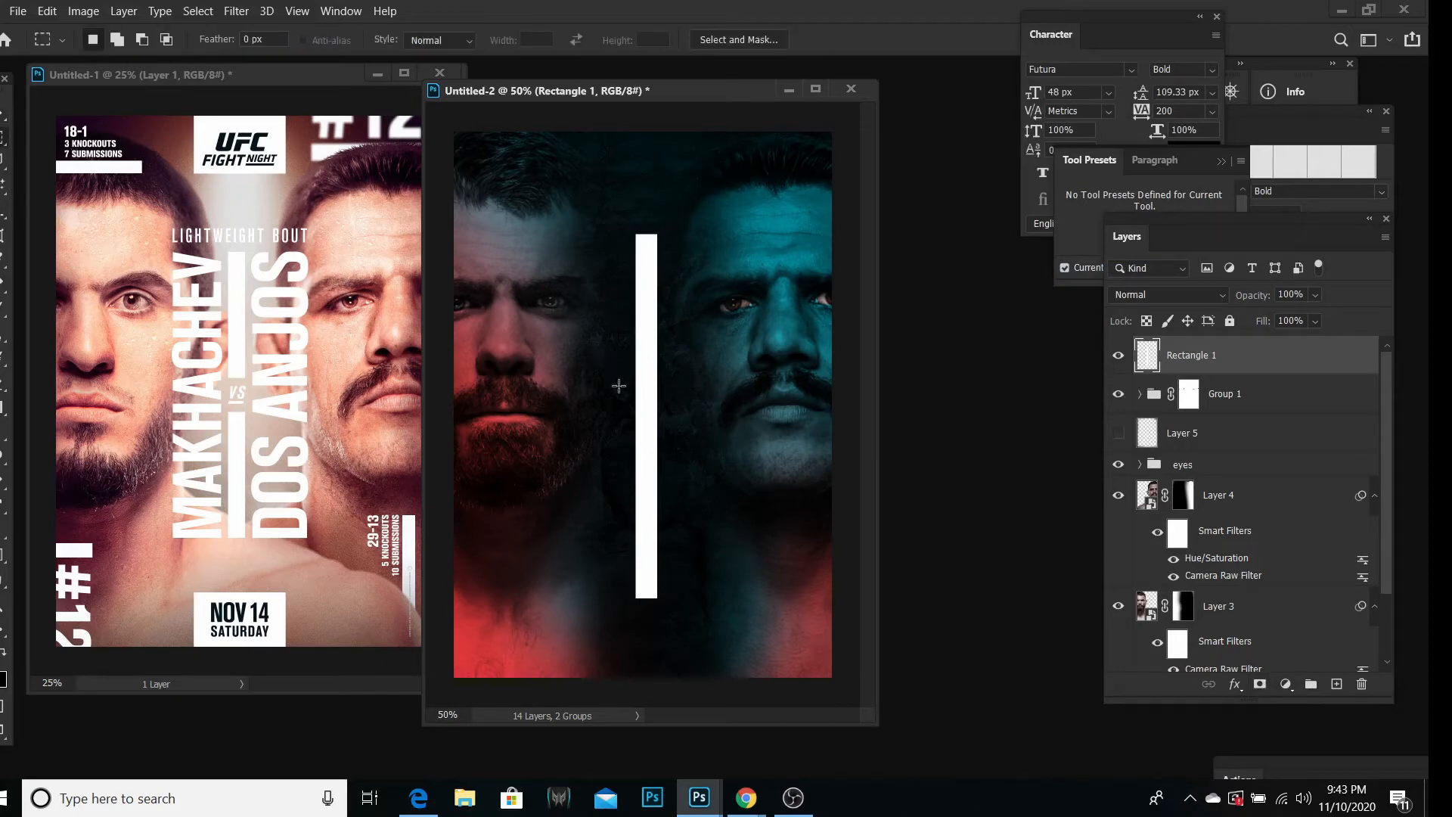
drag(726, 645, 549, 581)
right_click(681, 346)
click(710, 358)
drag(603, 227, 679, 243)
key(Delete)
right_click(684, 263)
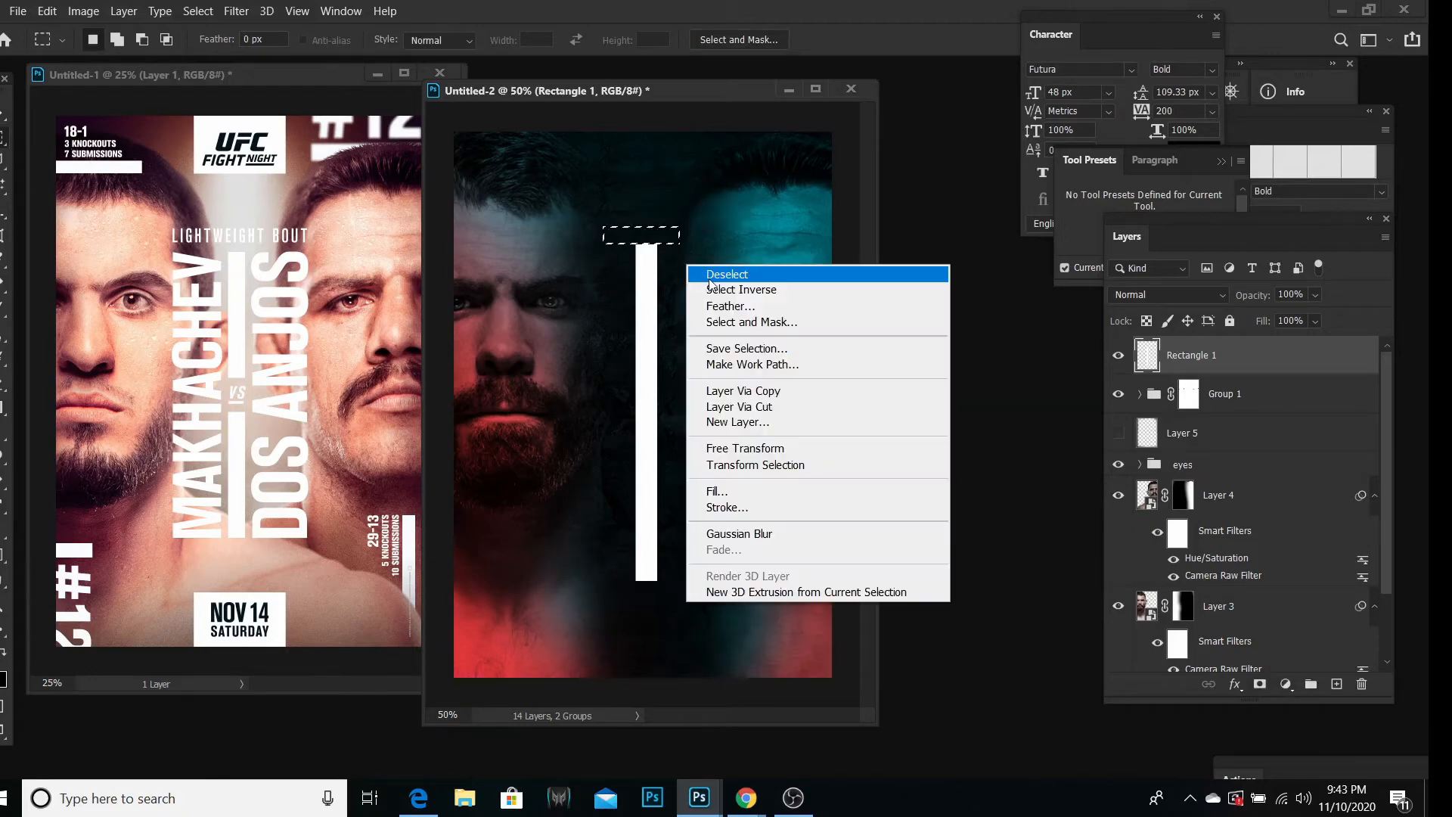
click(705, 273)
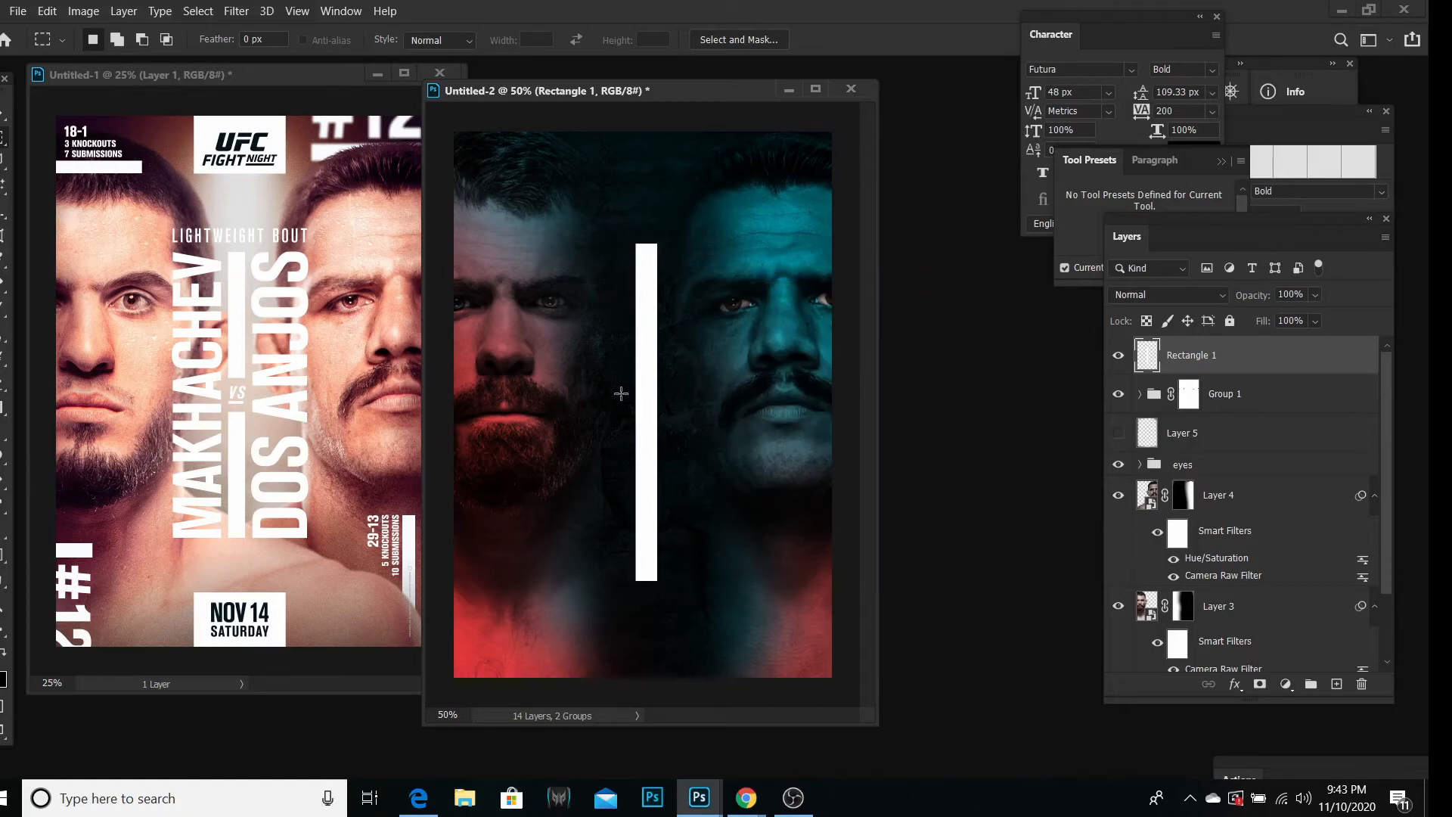
drag(620, 394, 676, 417)
right_click(675, 367)
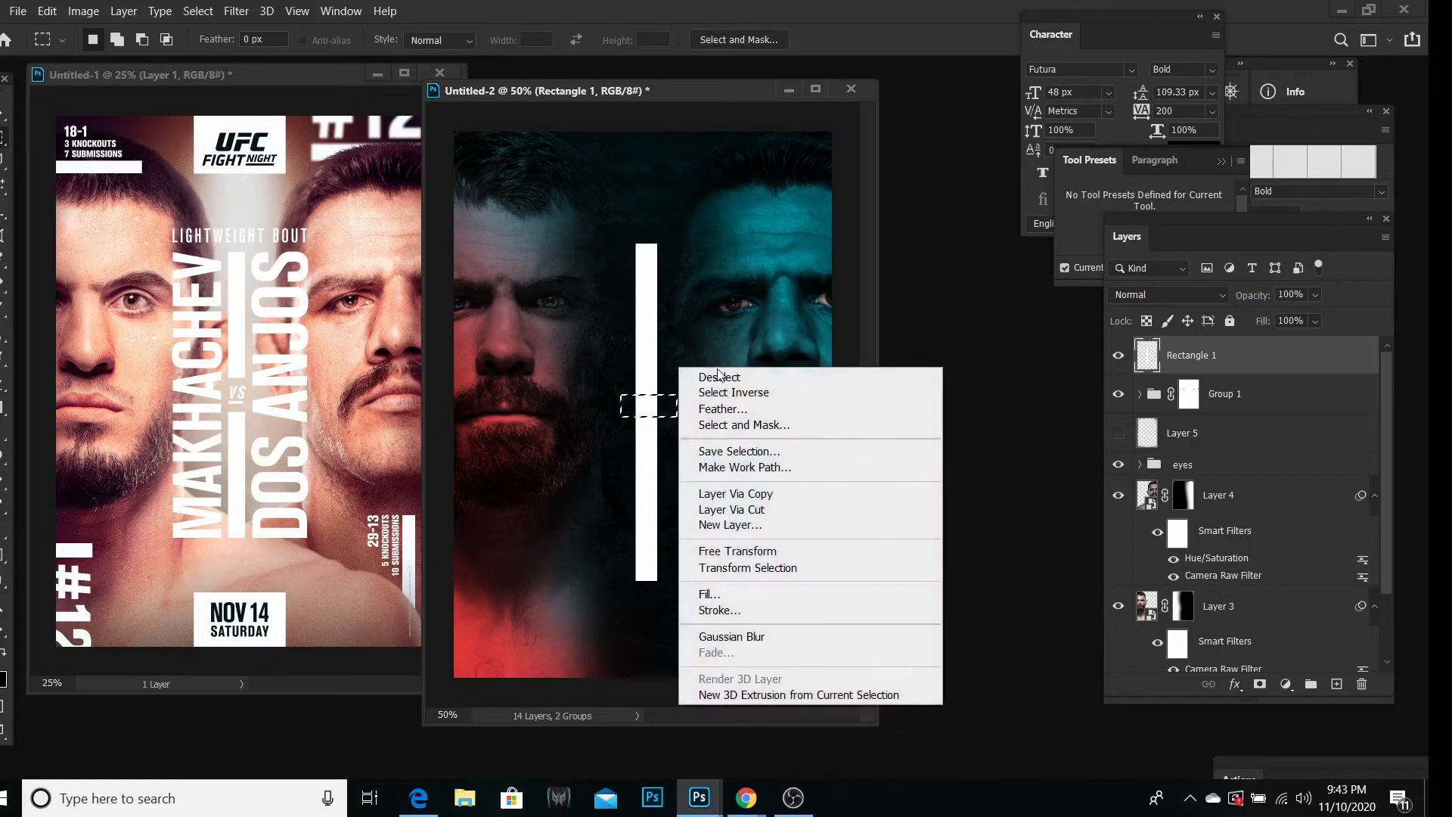
click(711, 377)
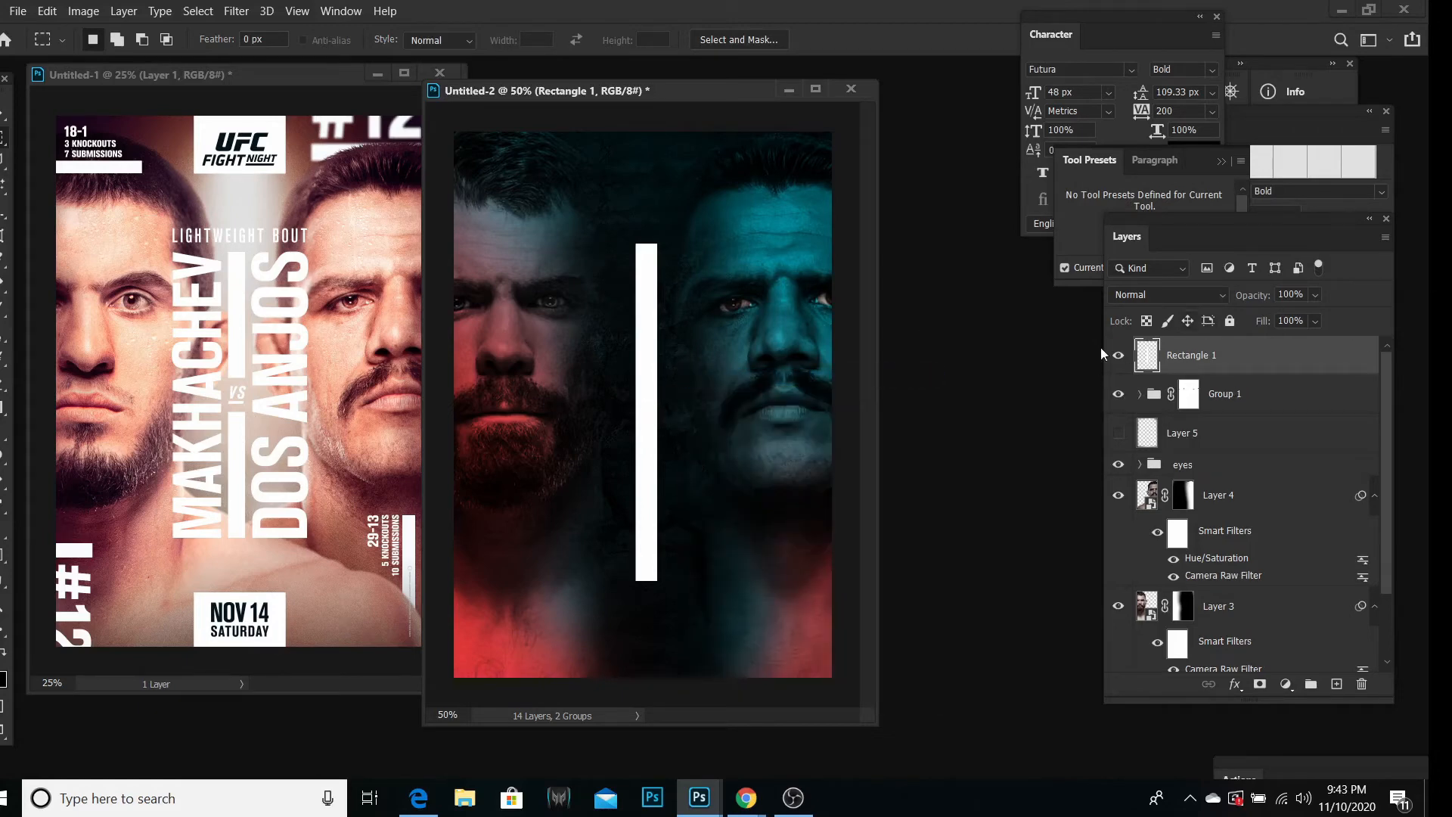
Step: Set the Horizontal Type tool's text colour to white (ffffff)
key(t)
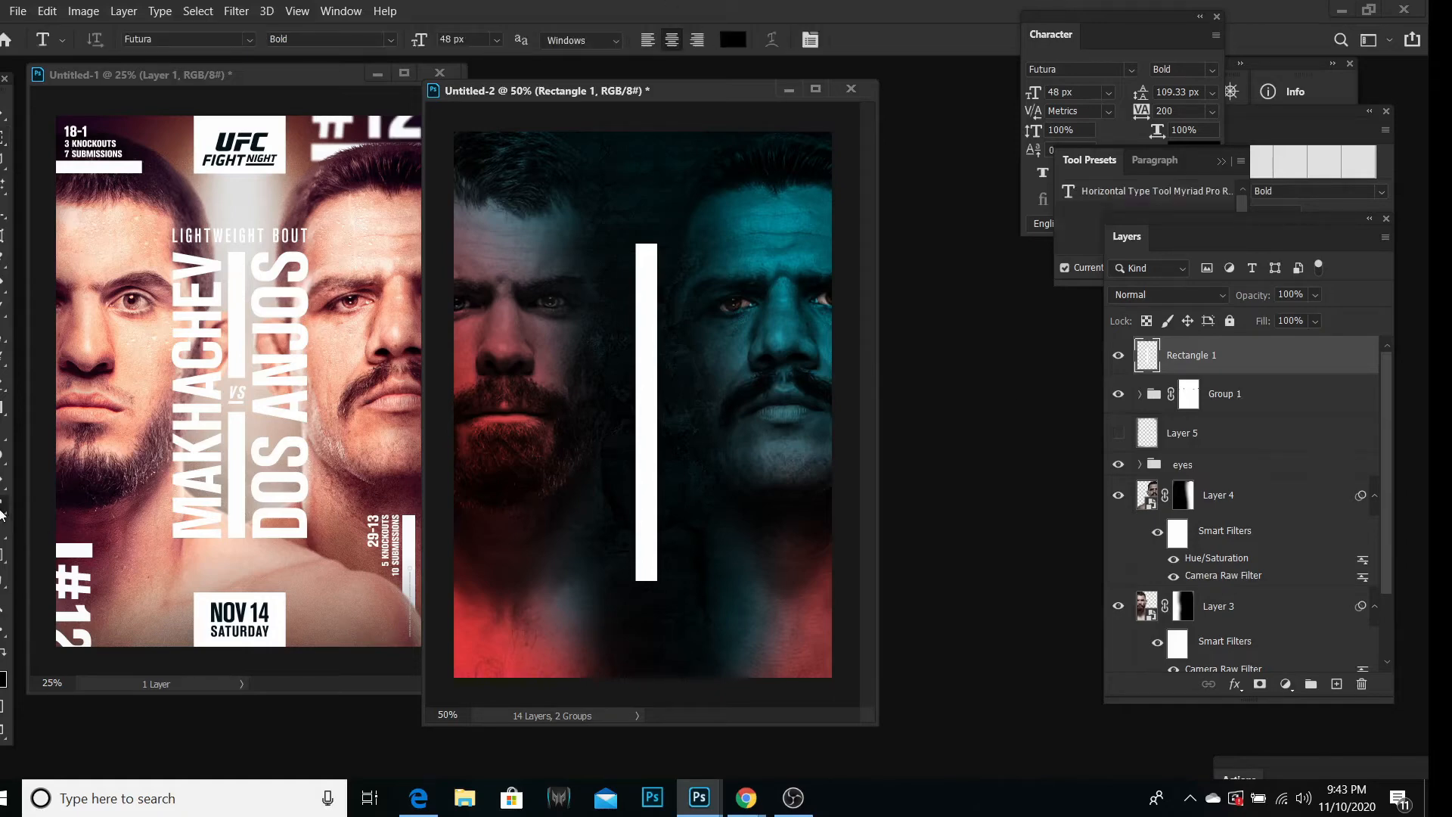
click(732, 39)
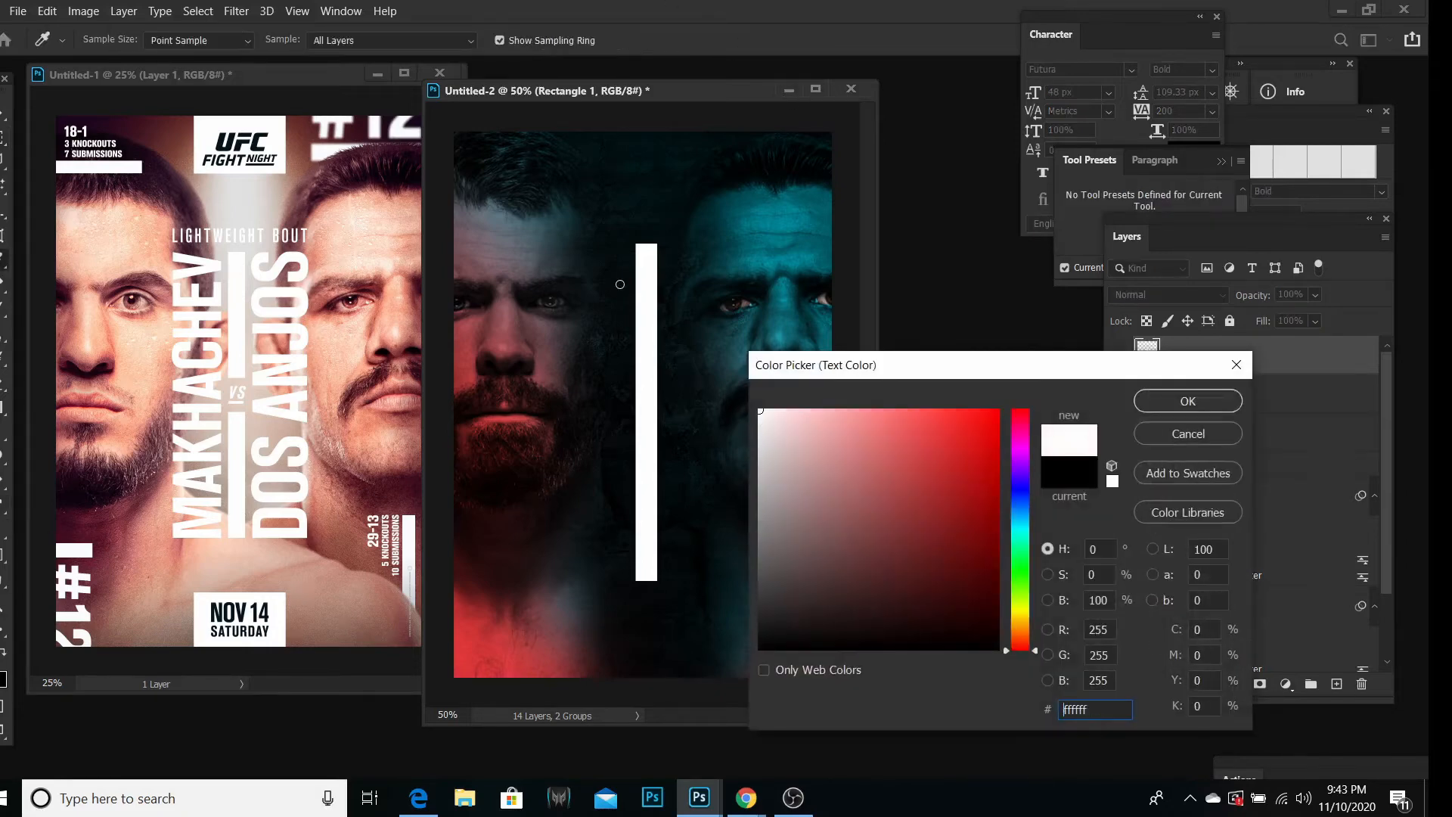
click(1174, 393)
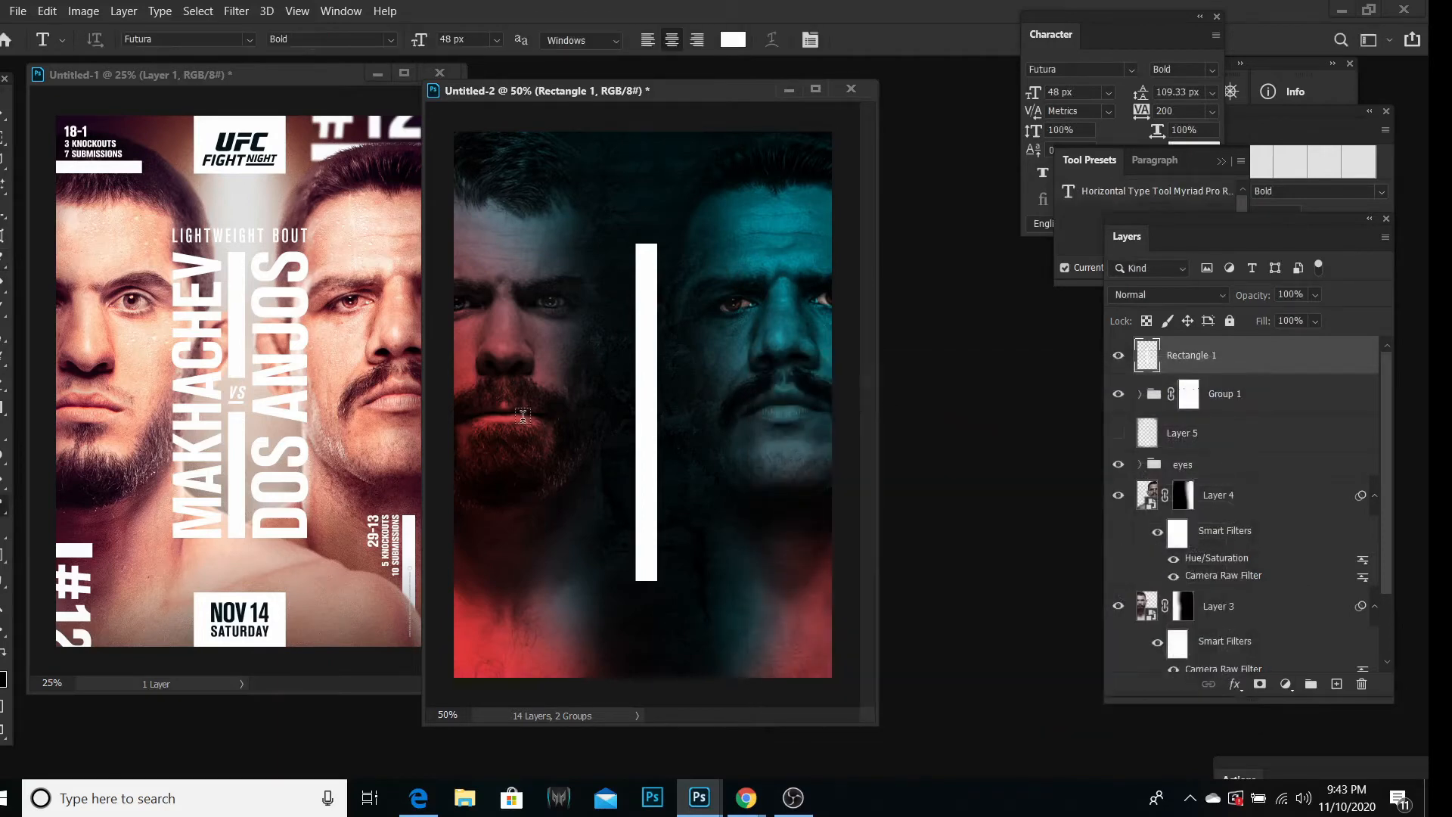
Step: Add the text FELDER over the left fighter's mouth in Berthold Akzidenz Grotesk Bold Condensed with tracking 0
click(522, 416)
click(250, 40)
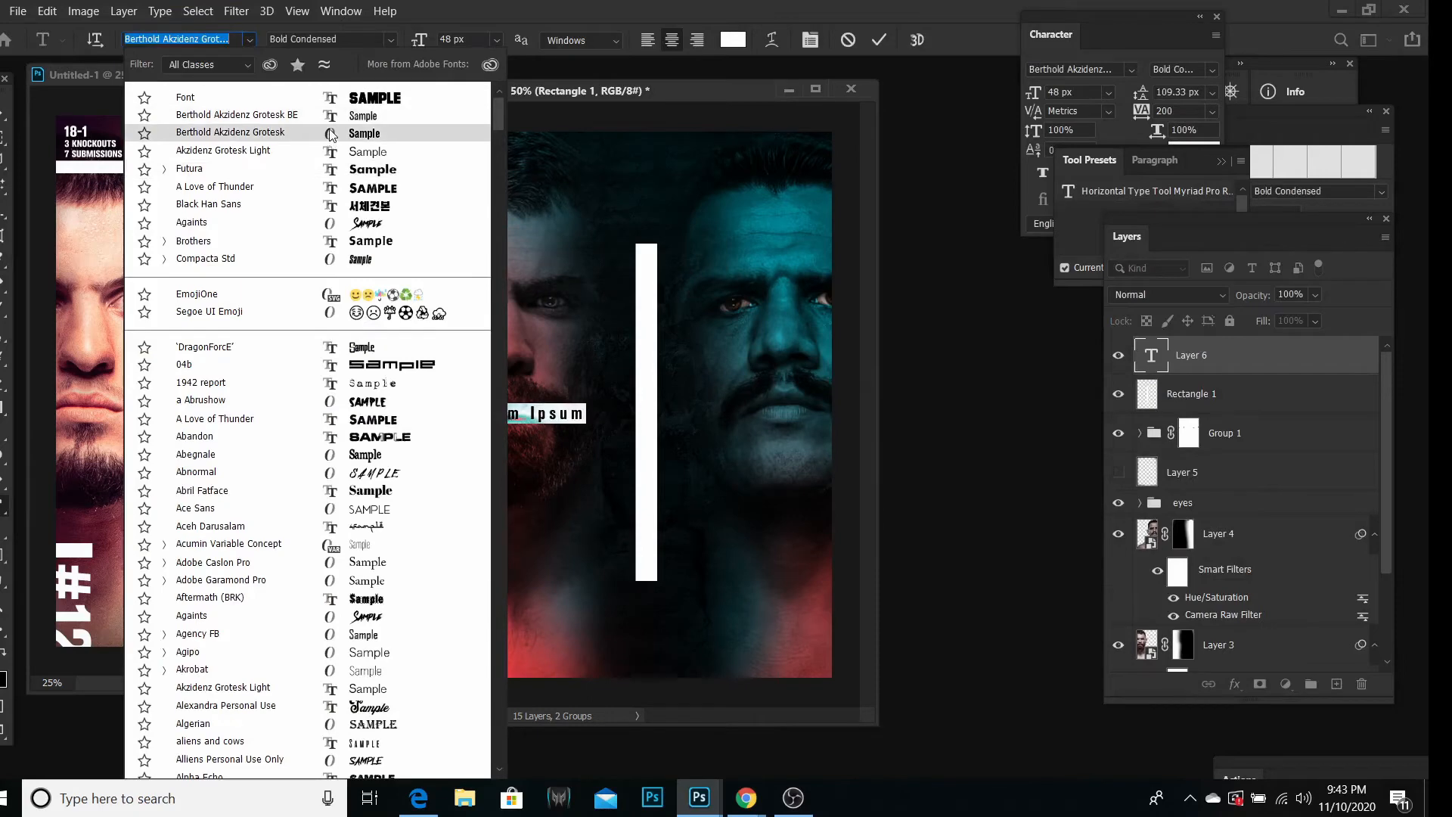
click(330, 133)
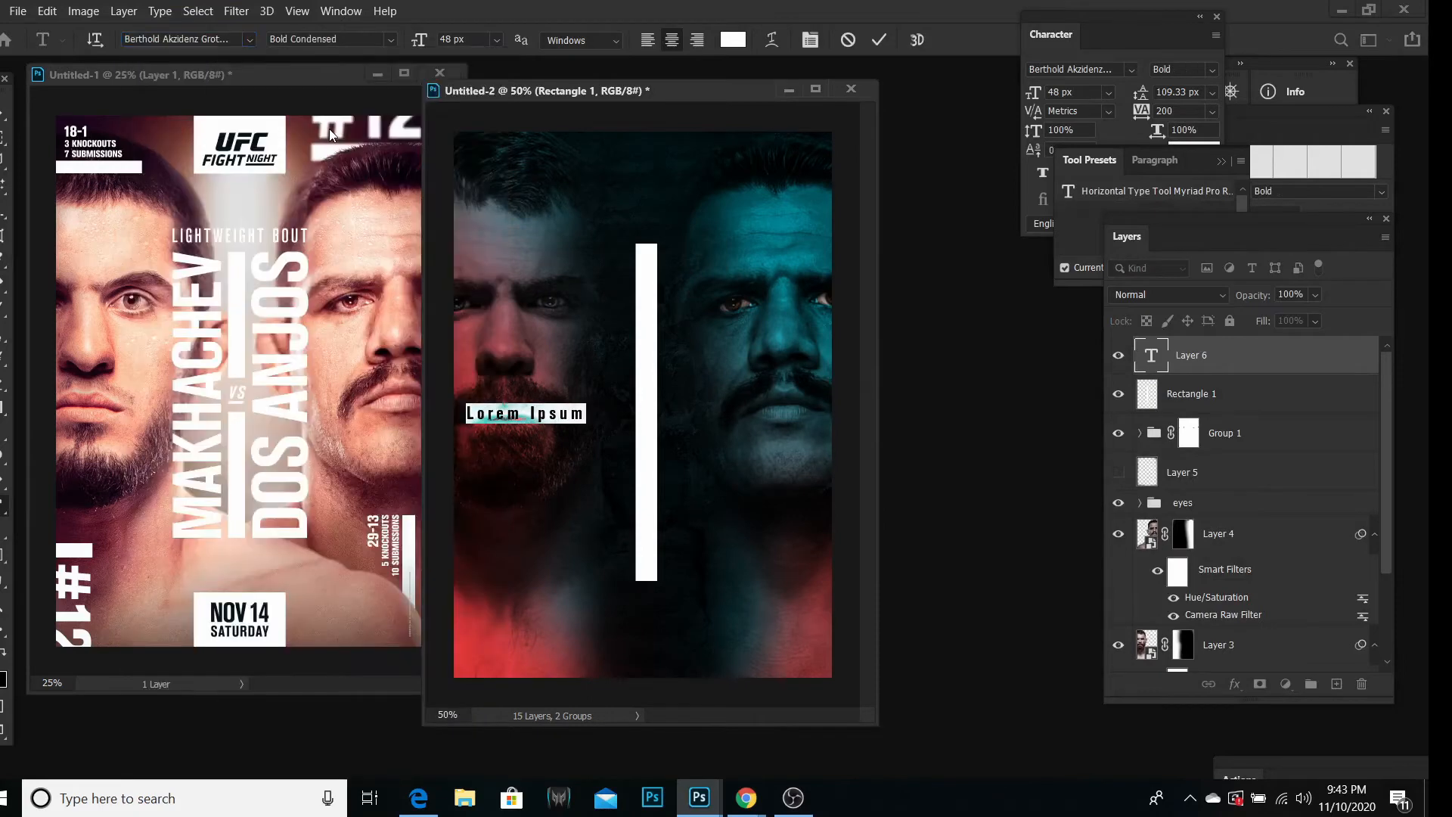
click(1210, 110)
click(1190, 225)
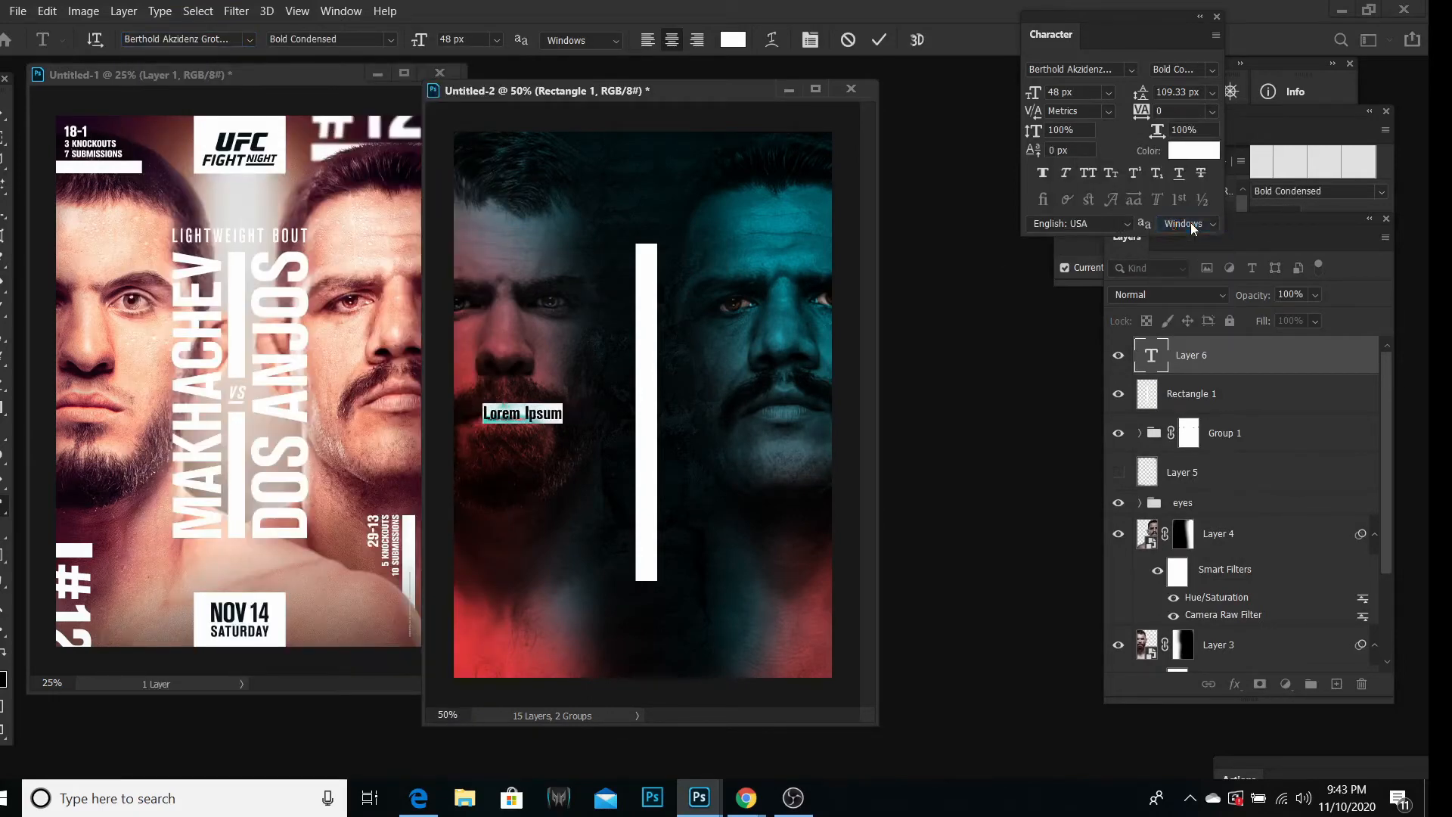
key(Caps_Lock)
text(FE)
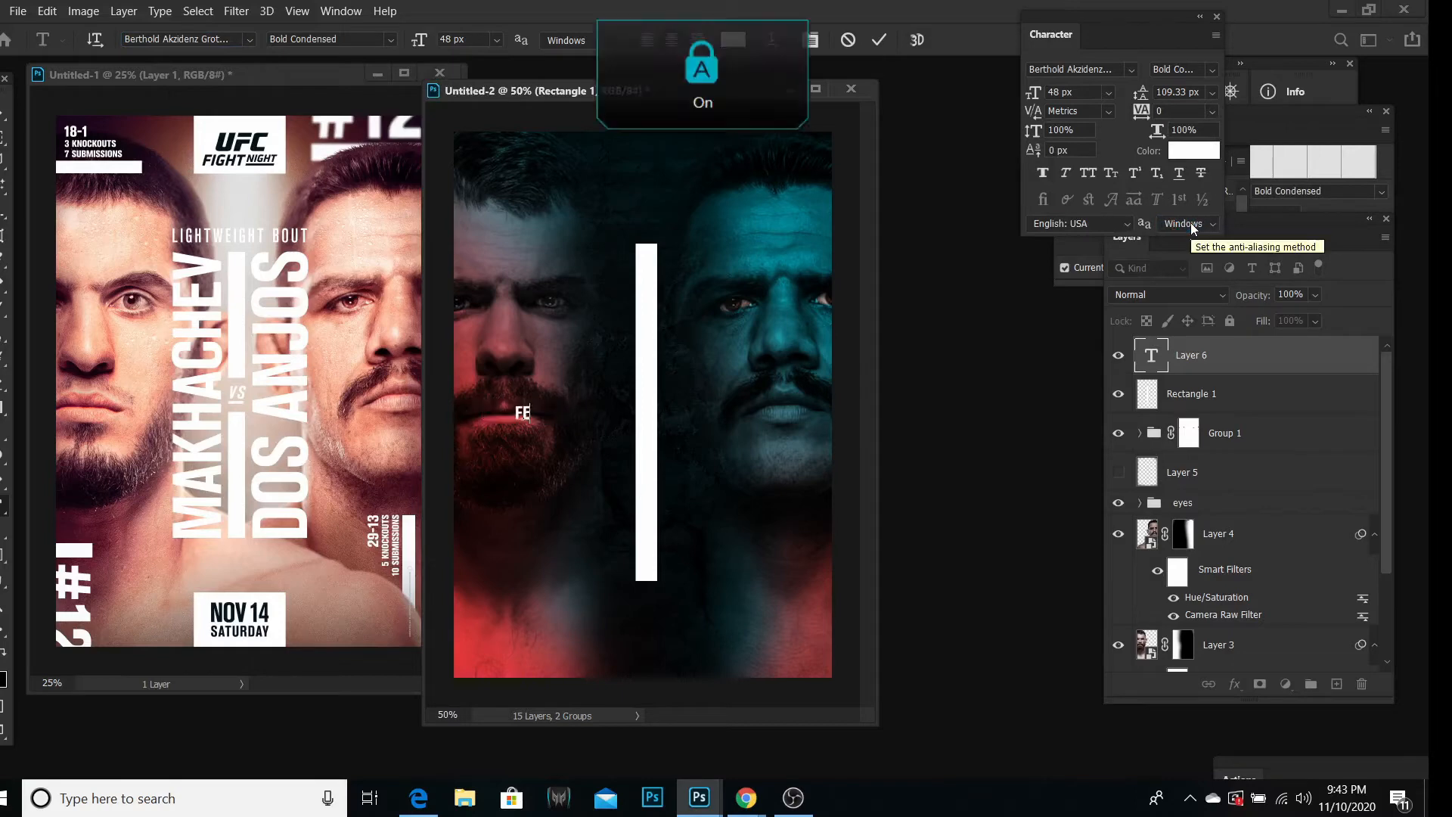
text(LDER)
key(Caps_Lock)
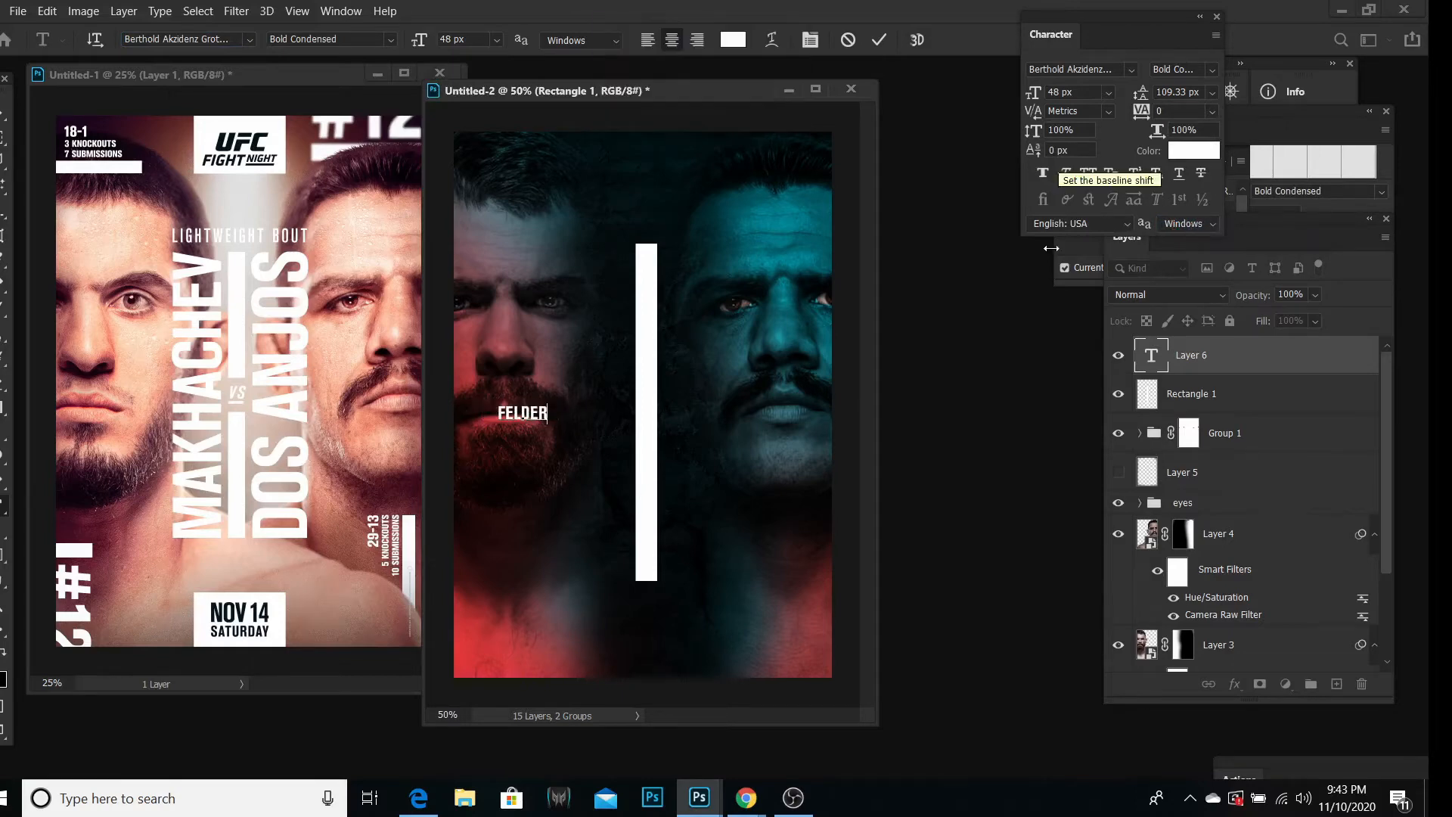
Step: Show the rulers in the poster's document window, keeping the character settings open
key(ctrl+t)
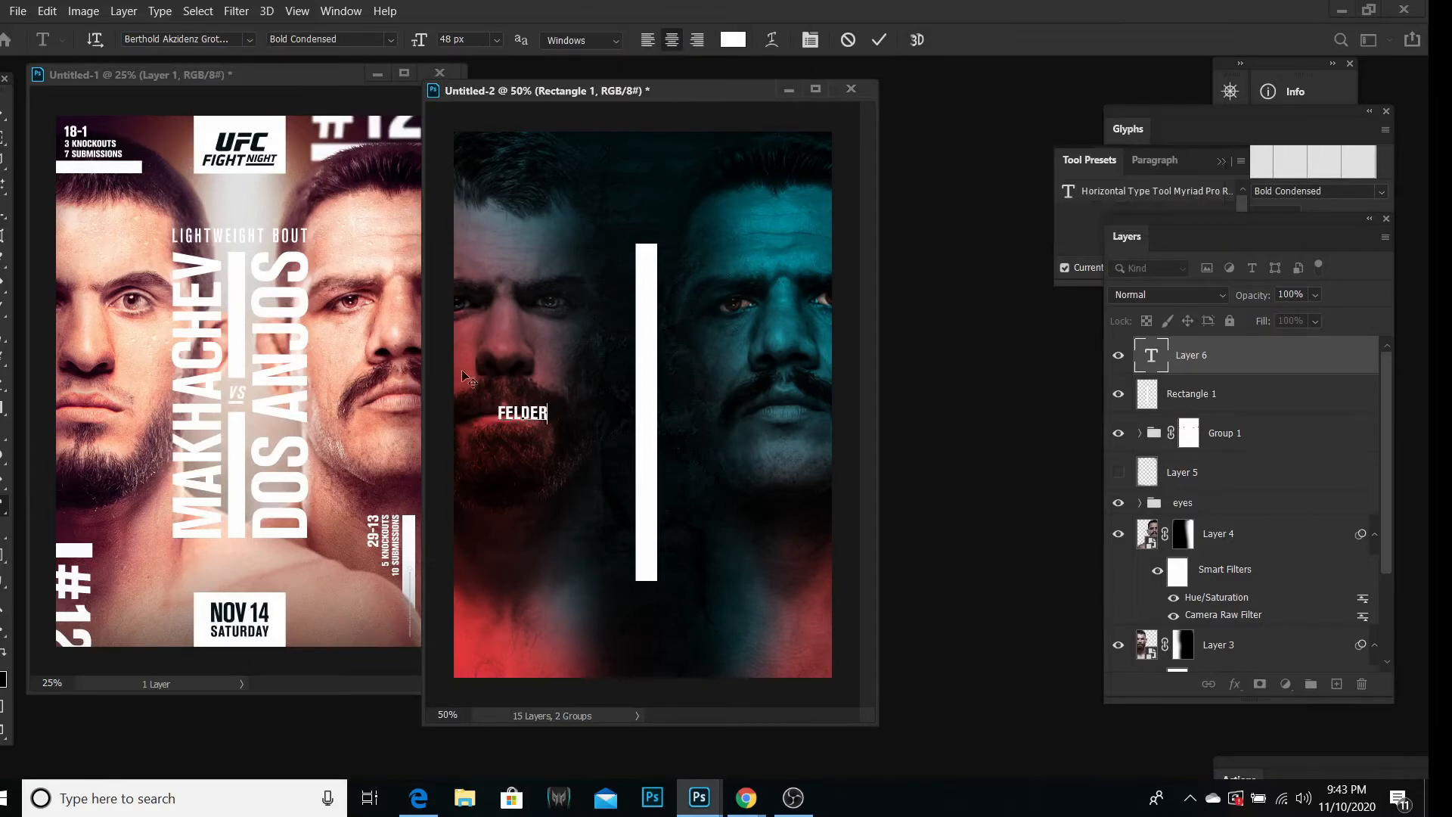
key(ctrl+t)
key(ctrl+r)
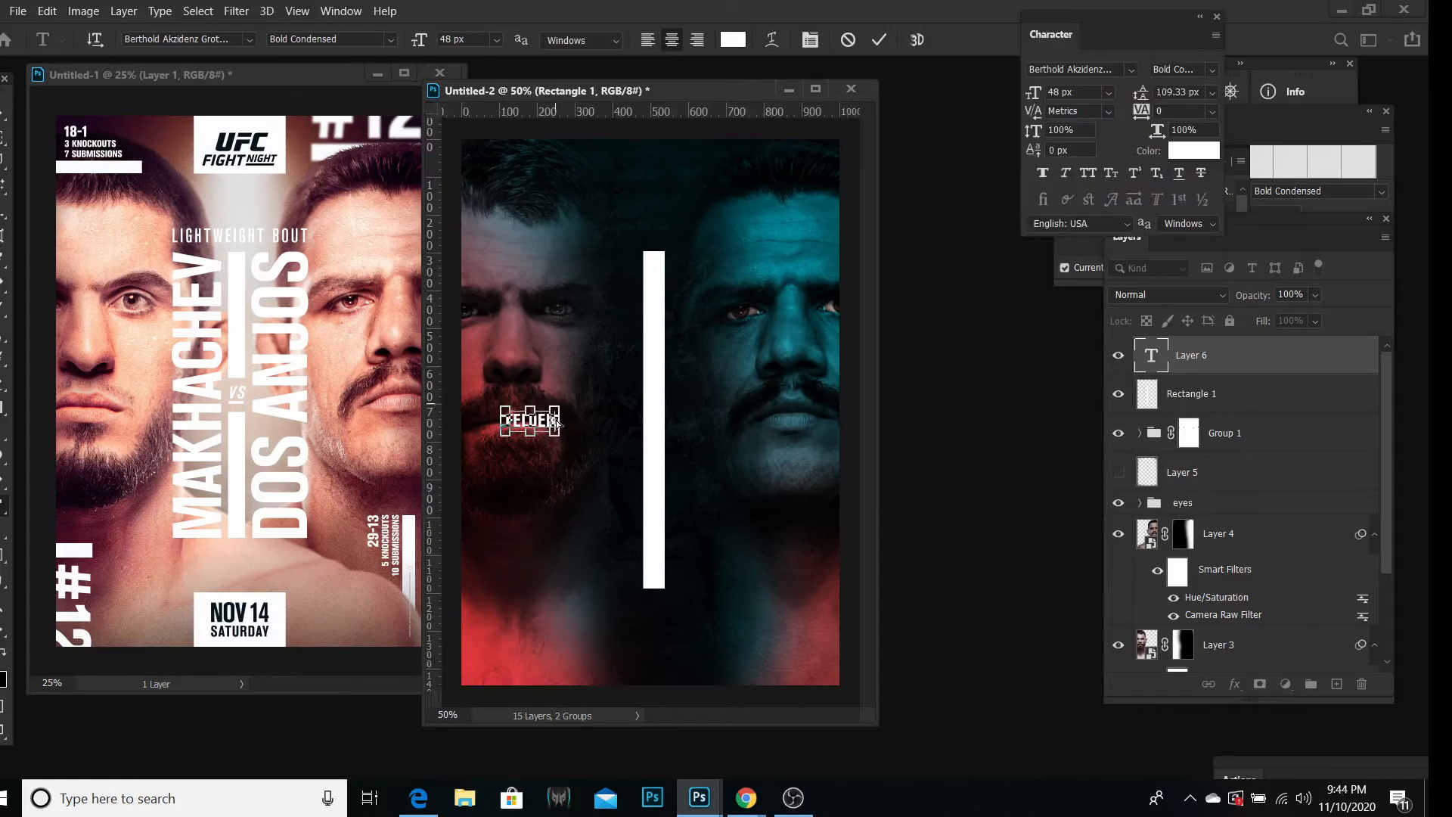
key(ctrl+t)
key(ctrl+t)
Step: Free-transform the FELDER text, enlarging it to about 295% and rotating it to -90° so it reads upward
click(47, 10)
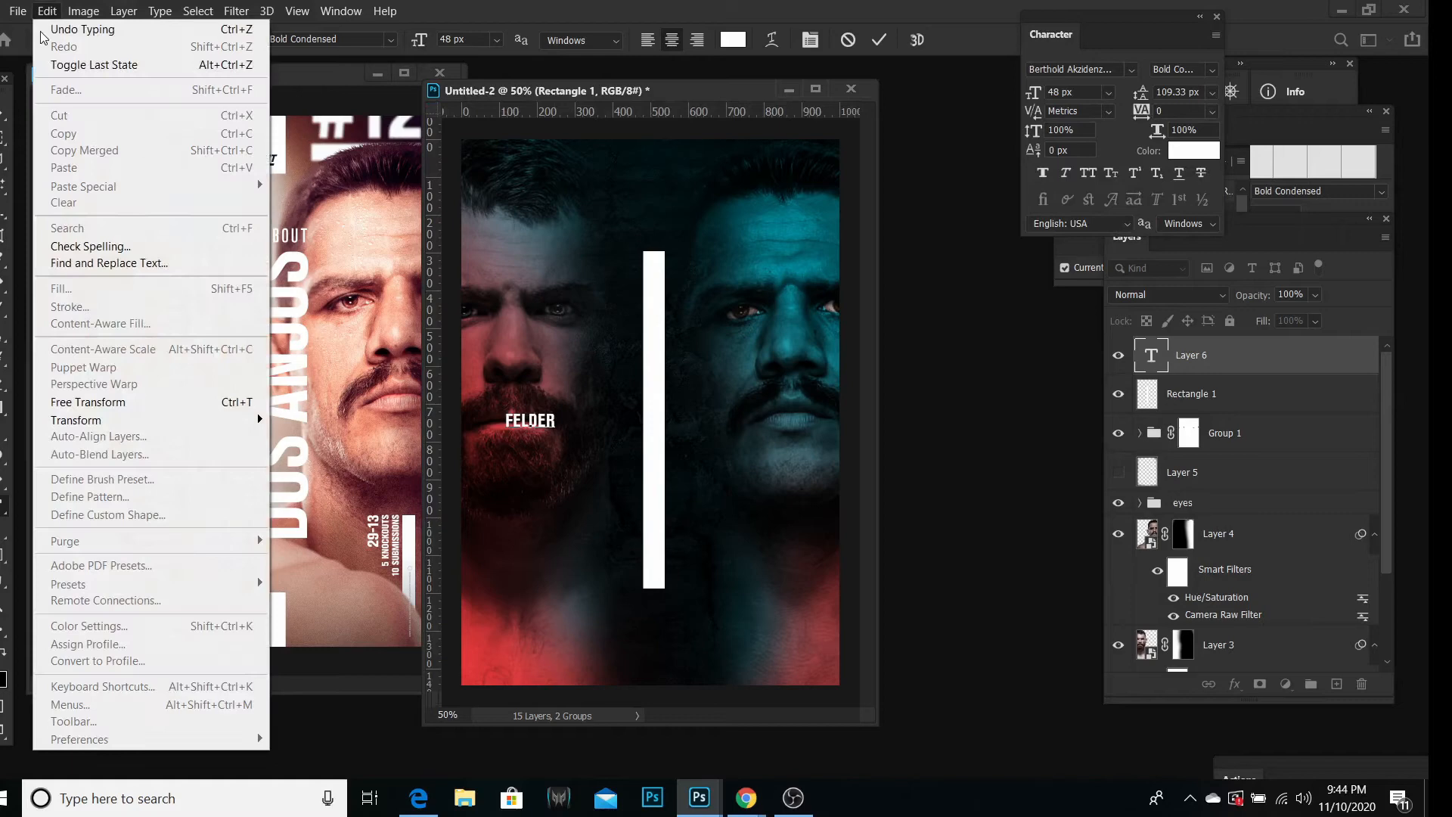
click(151, 397)
drag(557, 420, 651, 413)
drag(575, 341, 528, 425)
drag(497, 37, 476, 38)
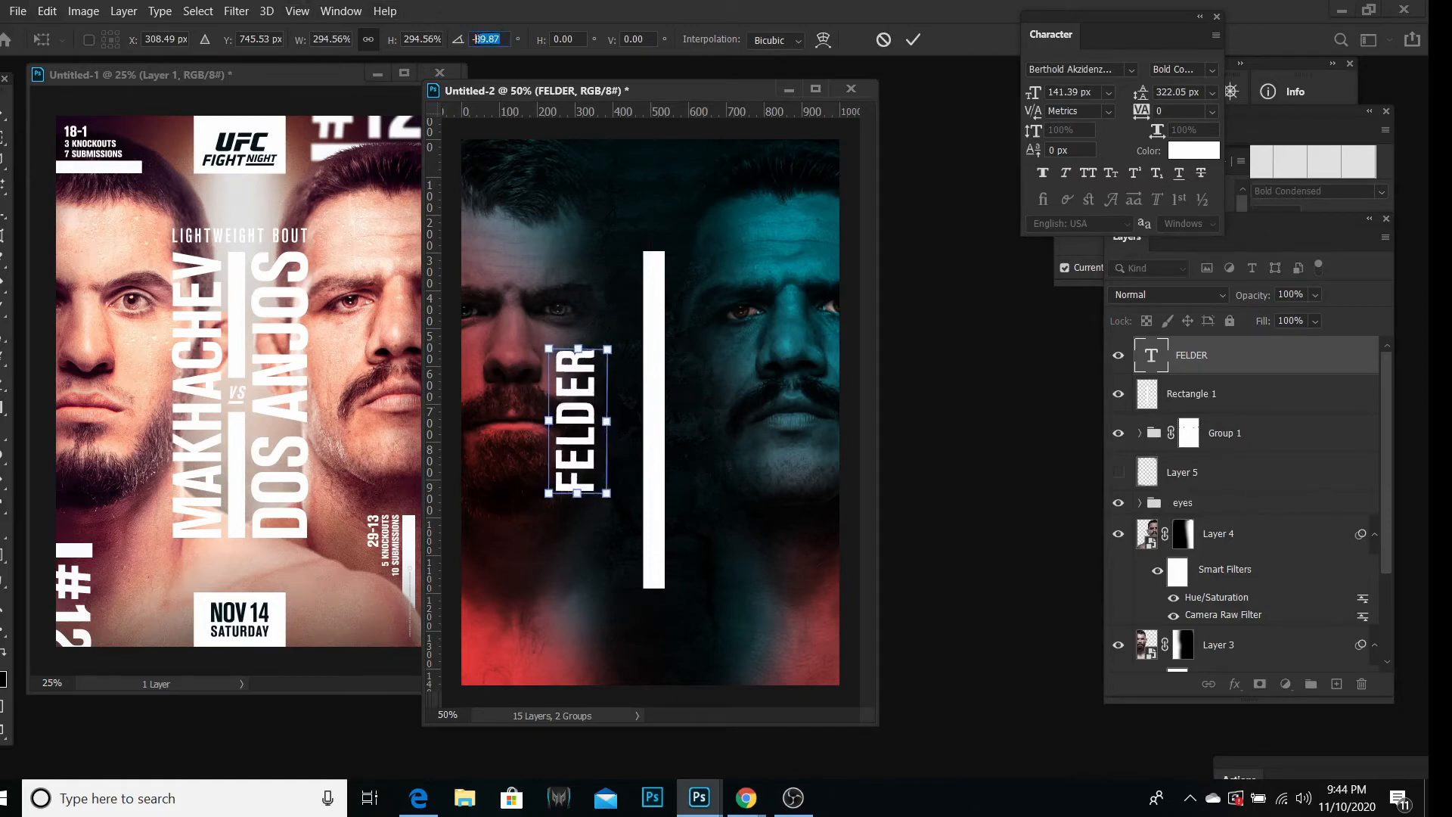
text(90)
Step: Scale the vertical FELDER text to about 472% width and 389% height, shift it toward the white bar, and apply the transform
drag(575, 501, 600, 603)
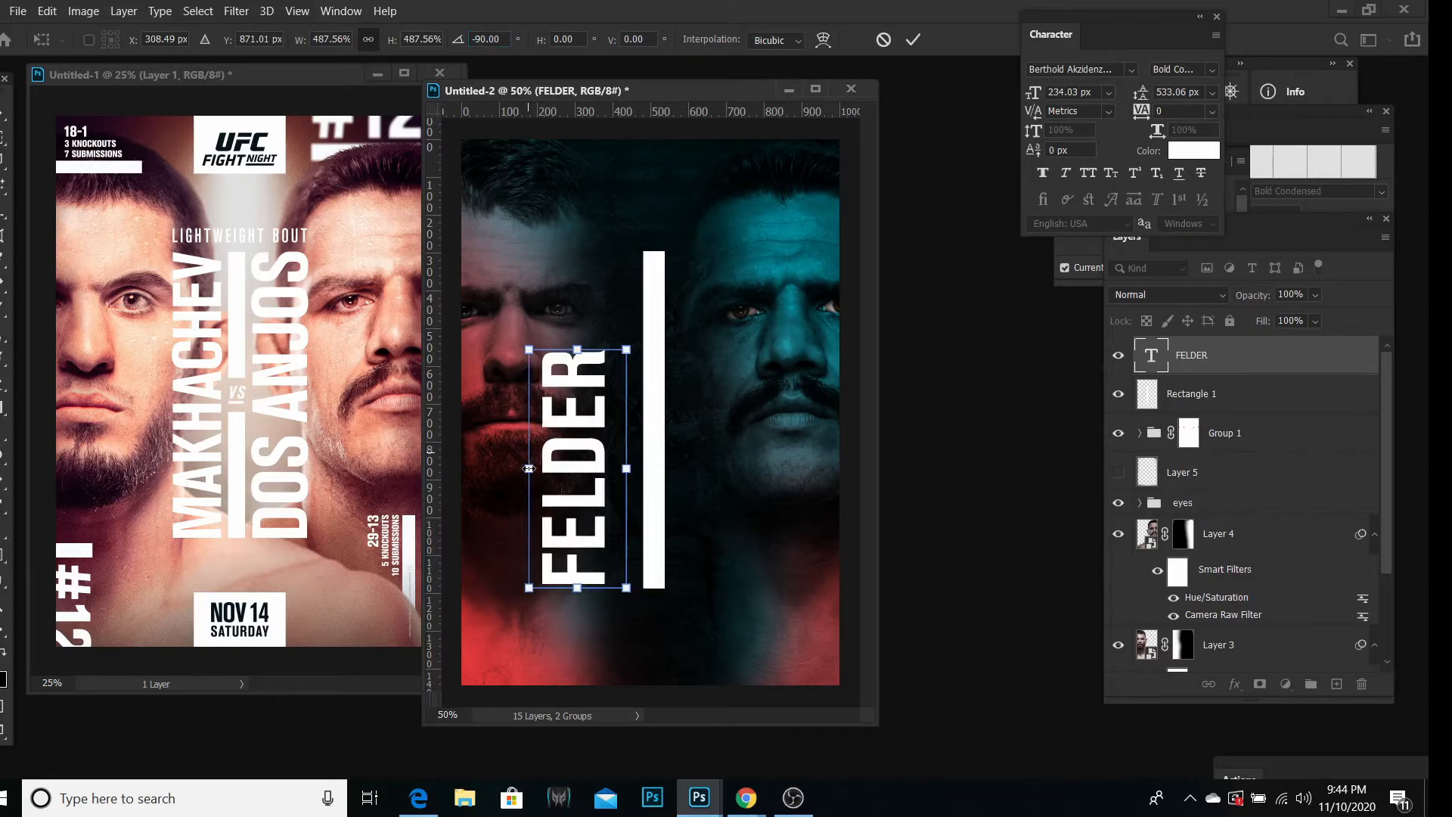
drag(529, 468, 547, 470)
drag(585, 376, 577, 328)
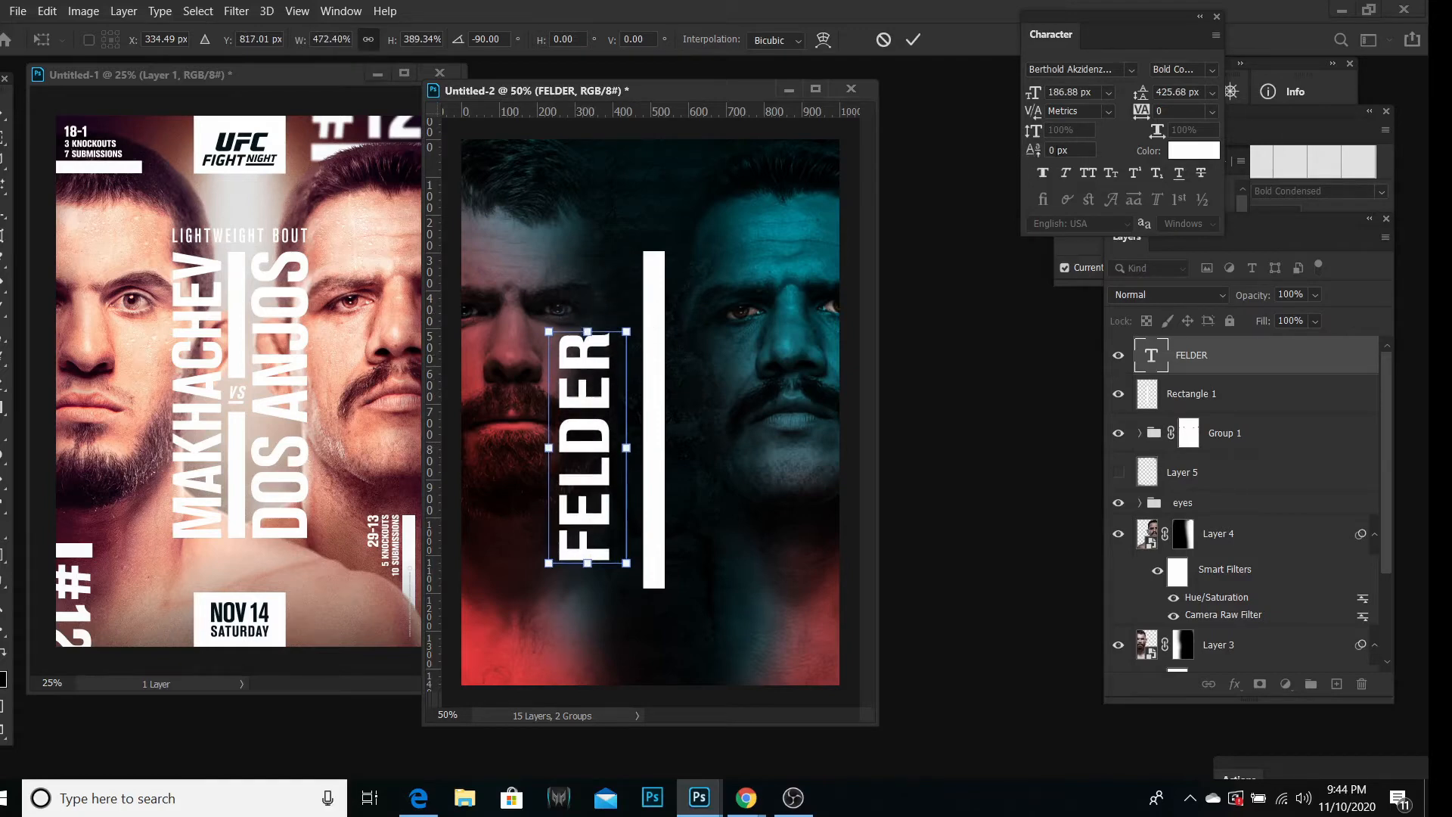
key(Return)
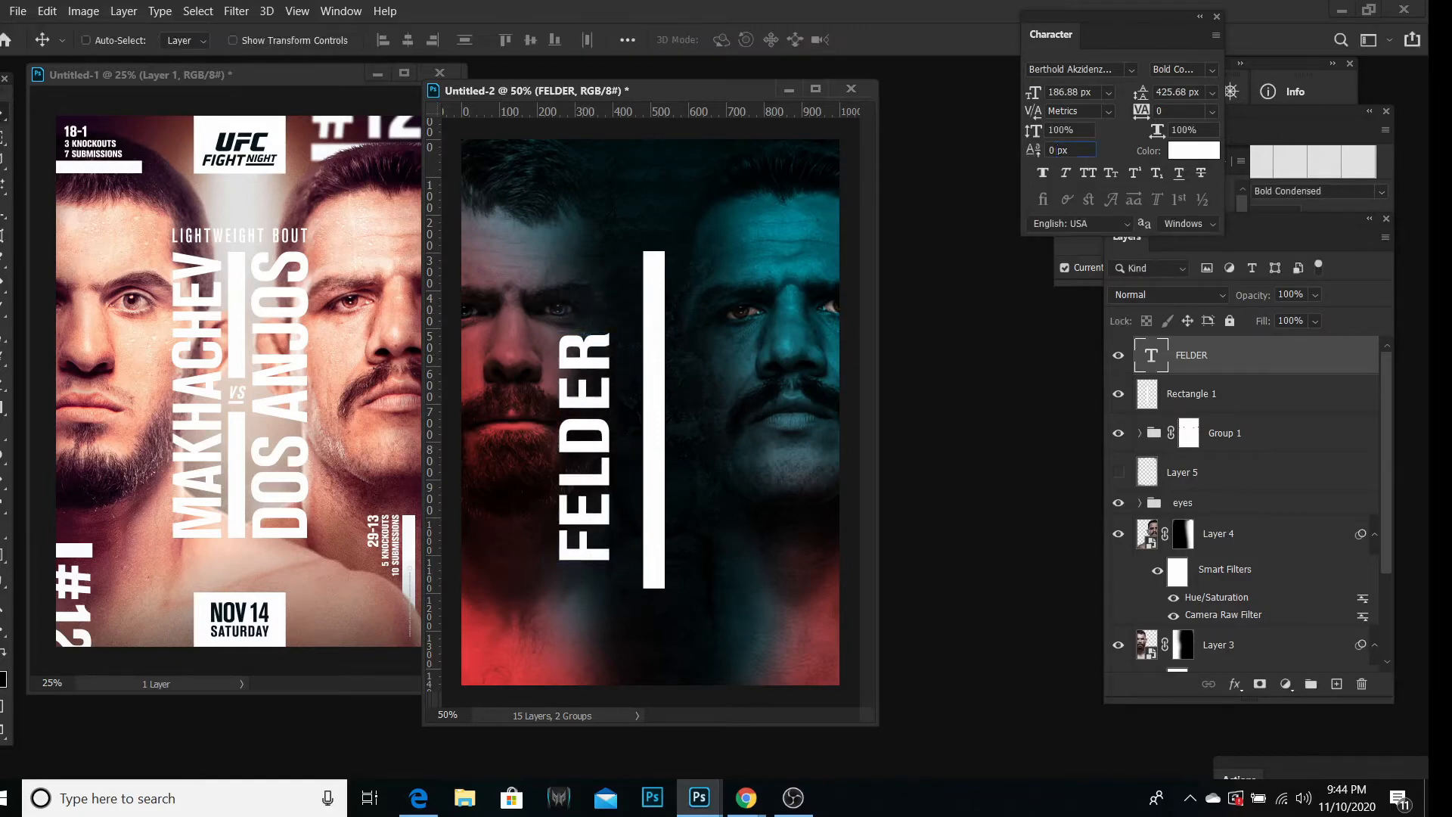
Step: Set the FELDER text's baseline shift to 20 px and move the name up close beside the white bar
click(1192, 394)
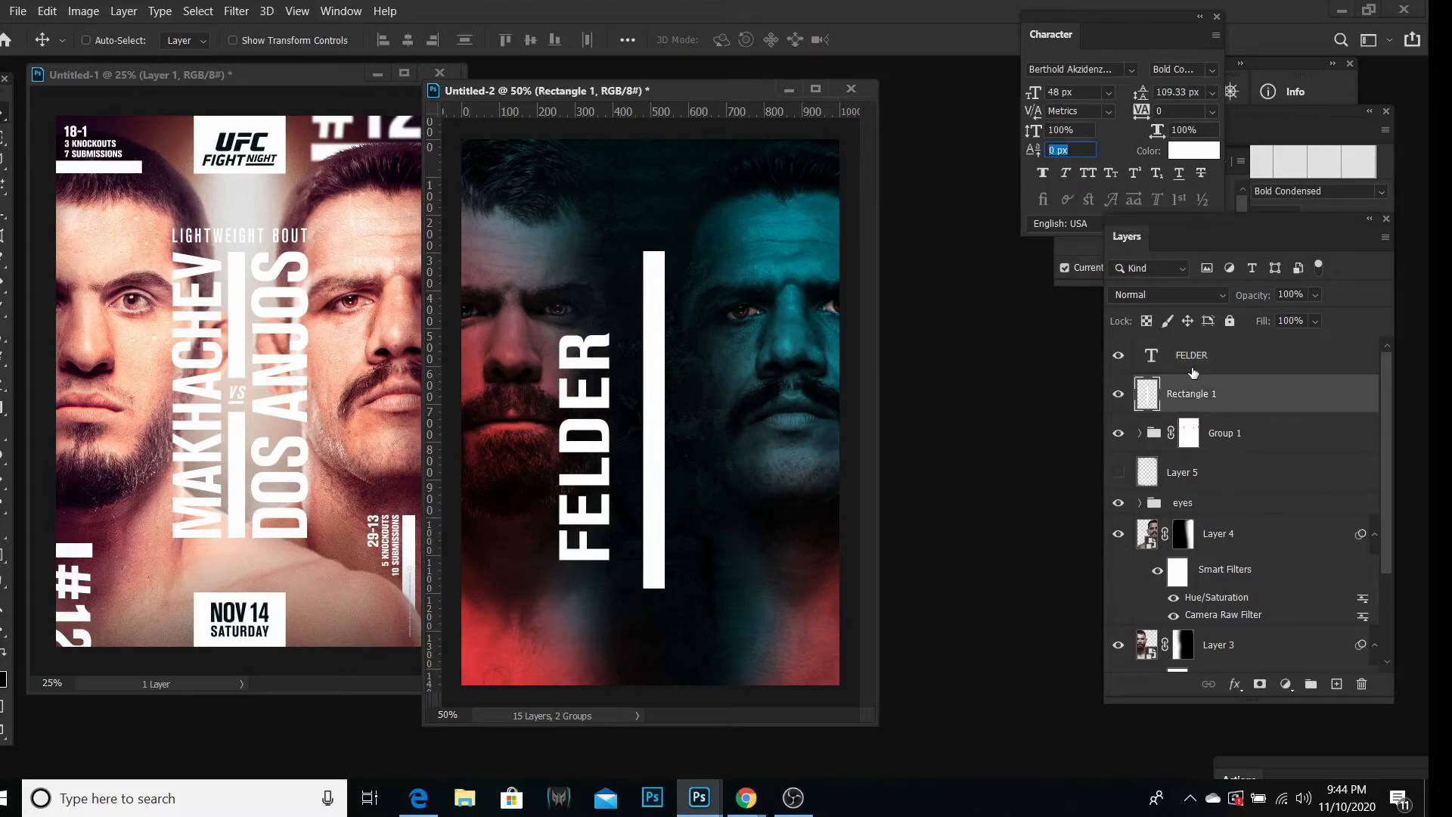
double_click(1056, 150)
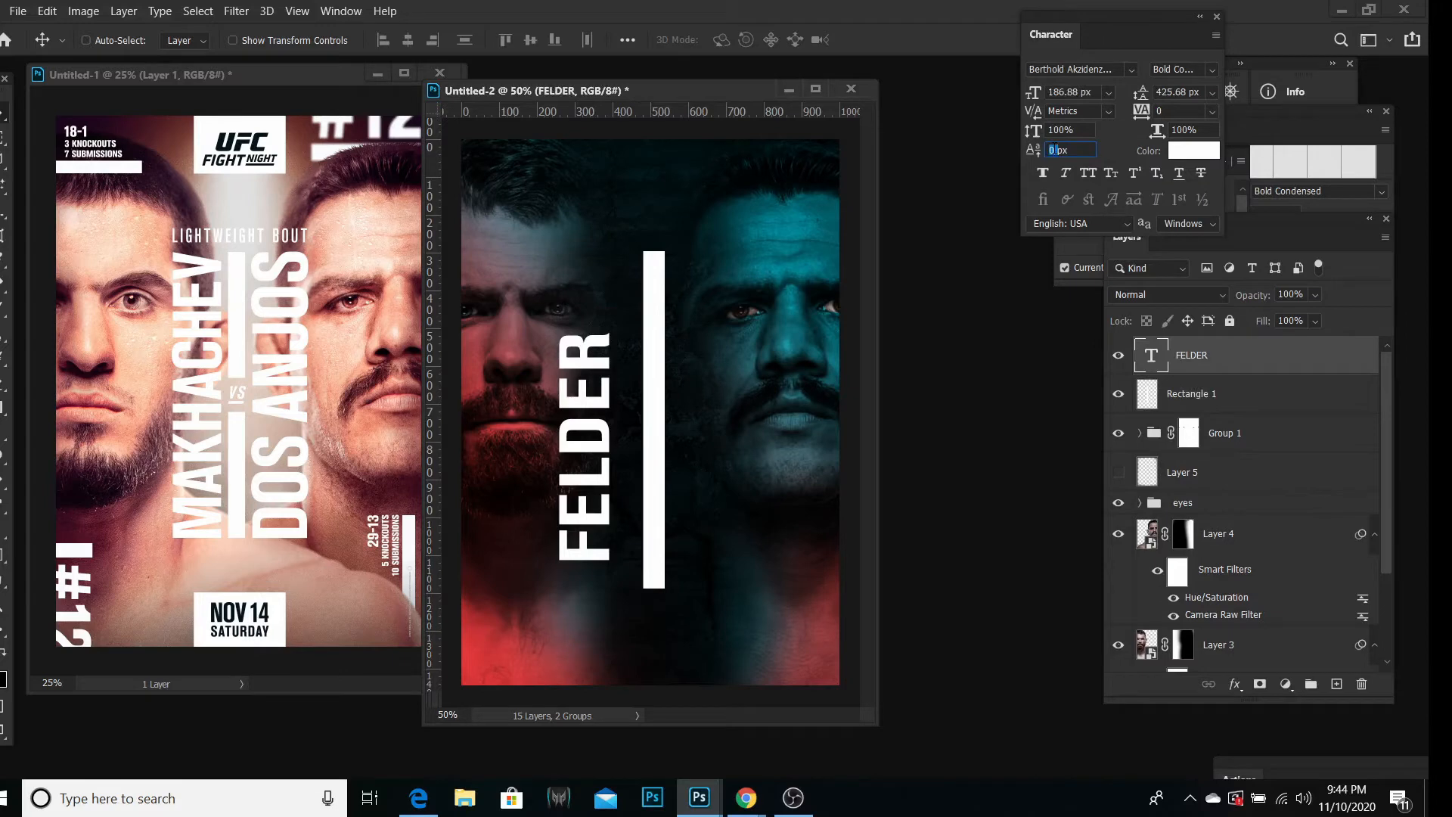
text(20)
key(Return)
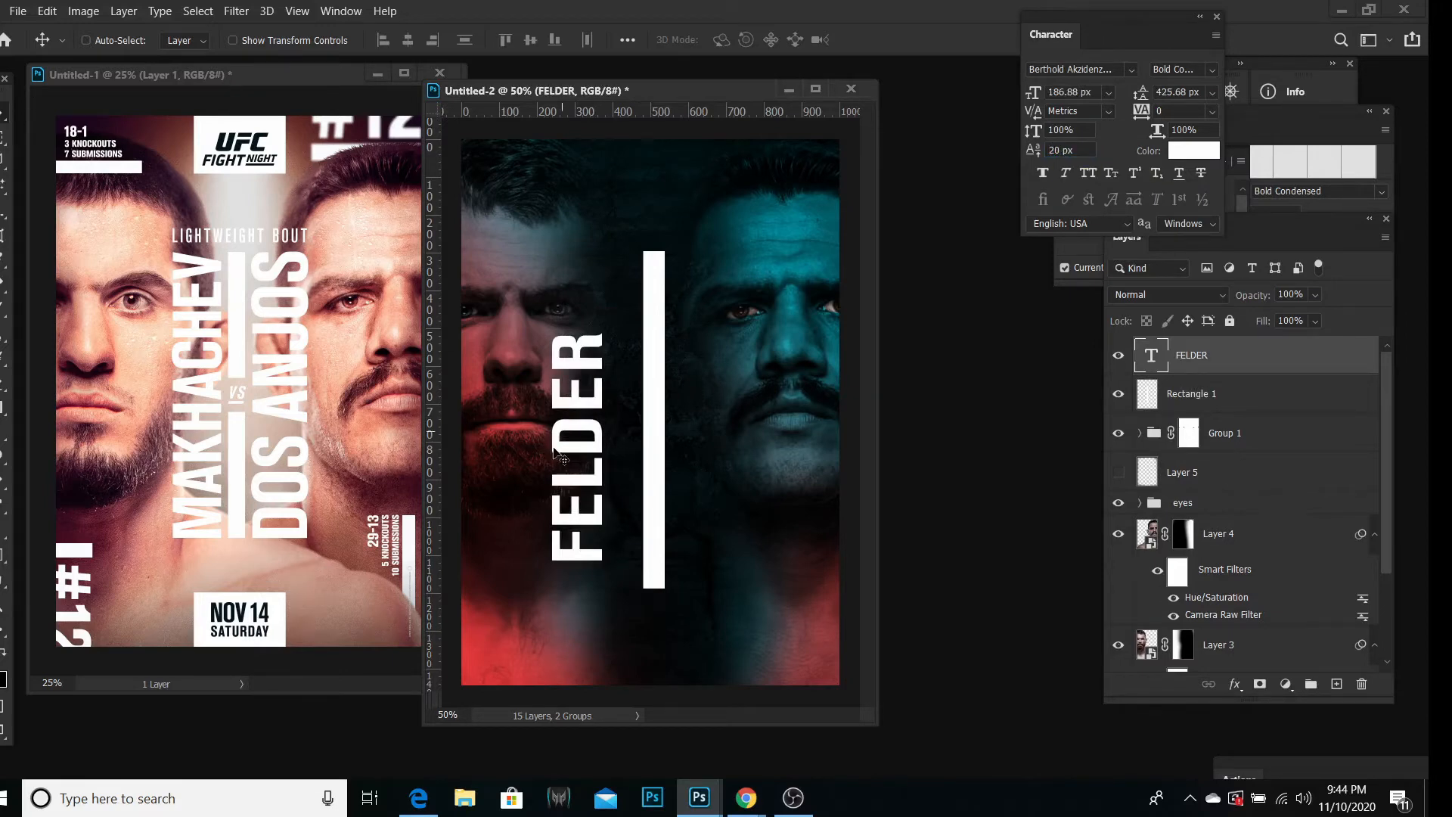
drag(563, 450, 590, 424)
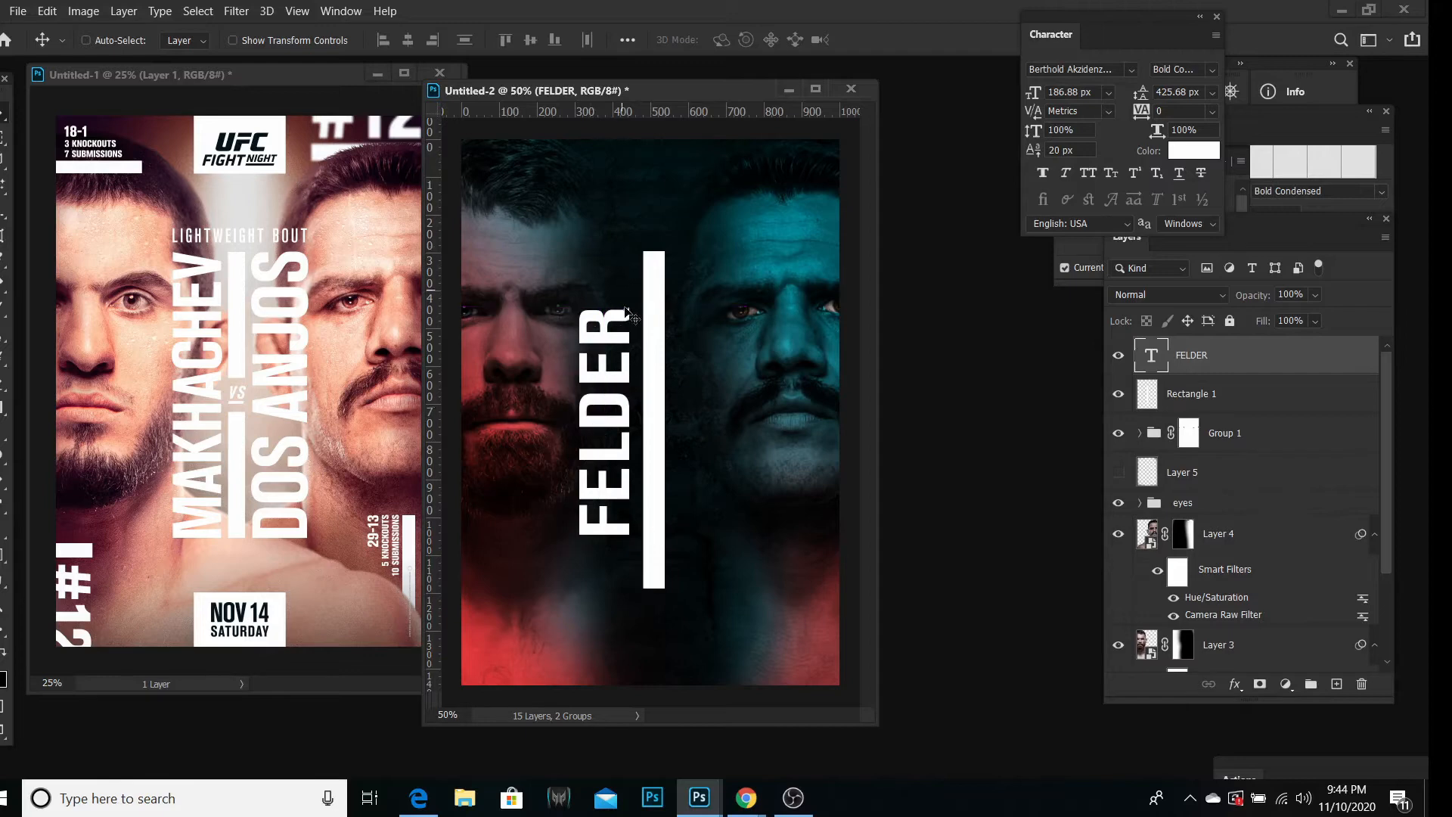
Step: Free-transform FELDER to make its letters slightly narrower across and the name a little taller, at about 174 px text size
click(47, 11)
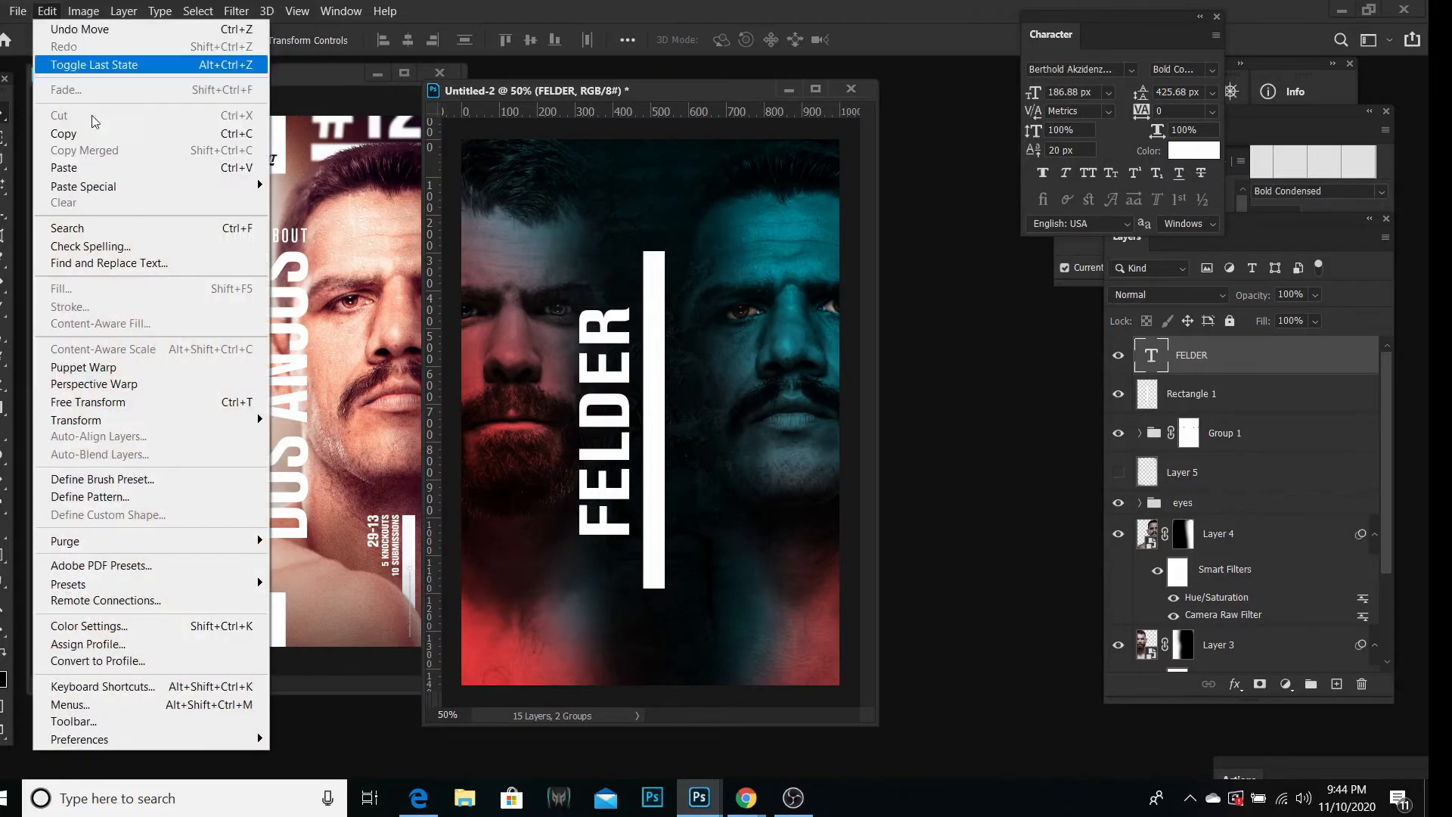
click(83, 401)
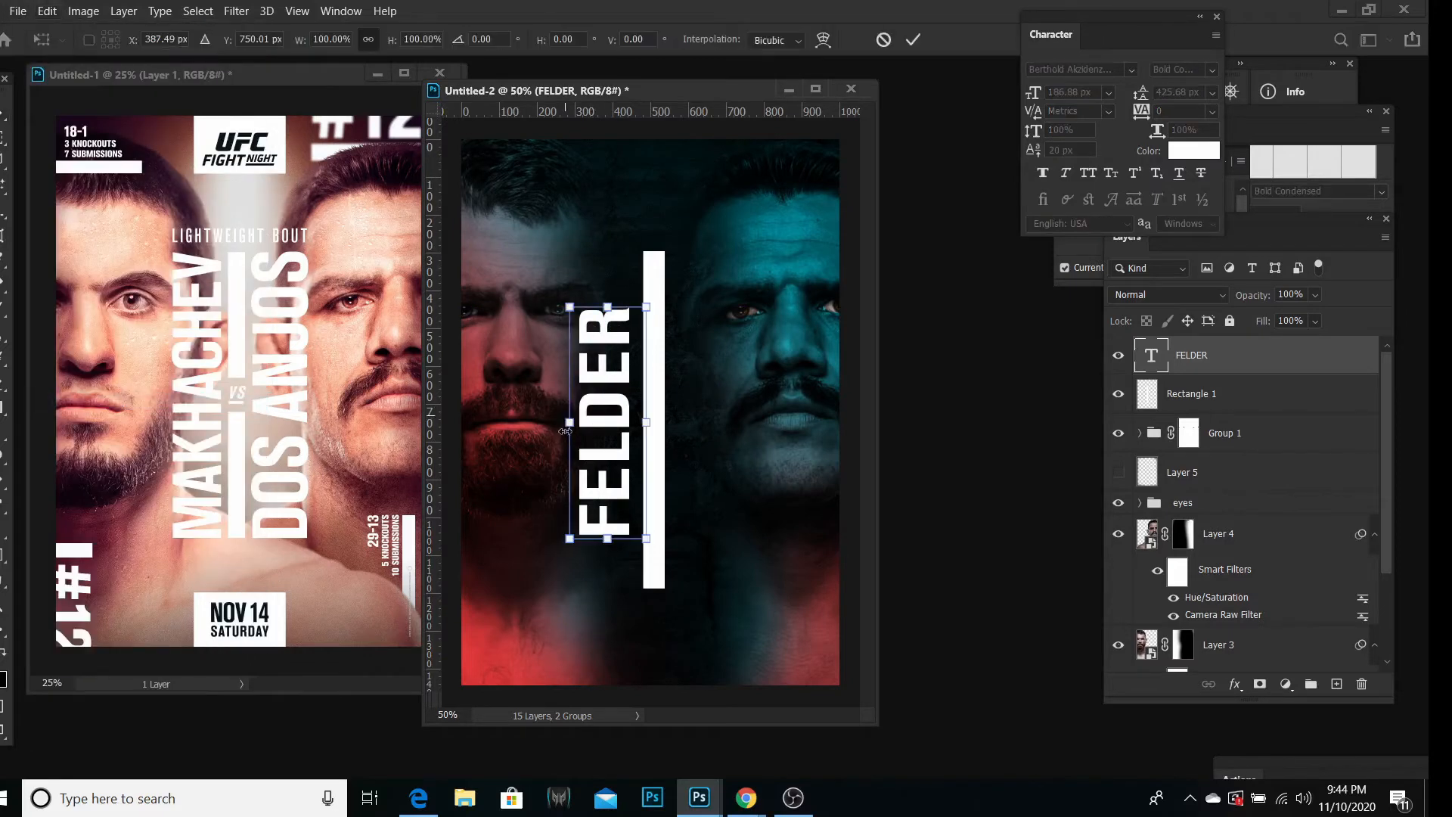
drag(565, 431, 574, 425)
drag(608, 307, 609, 287)
key(Return)
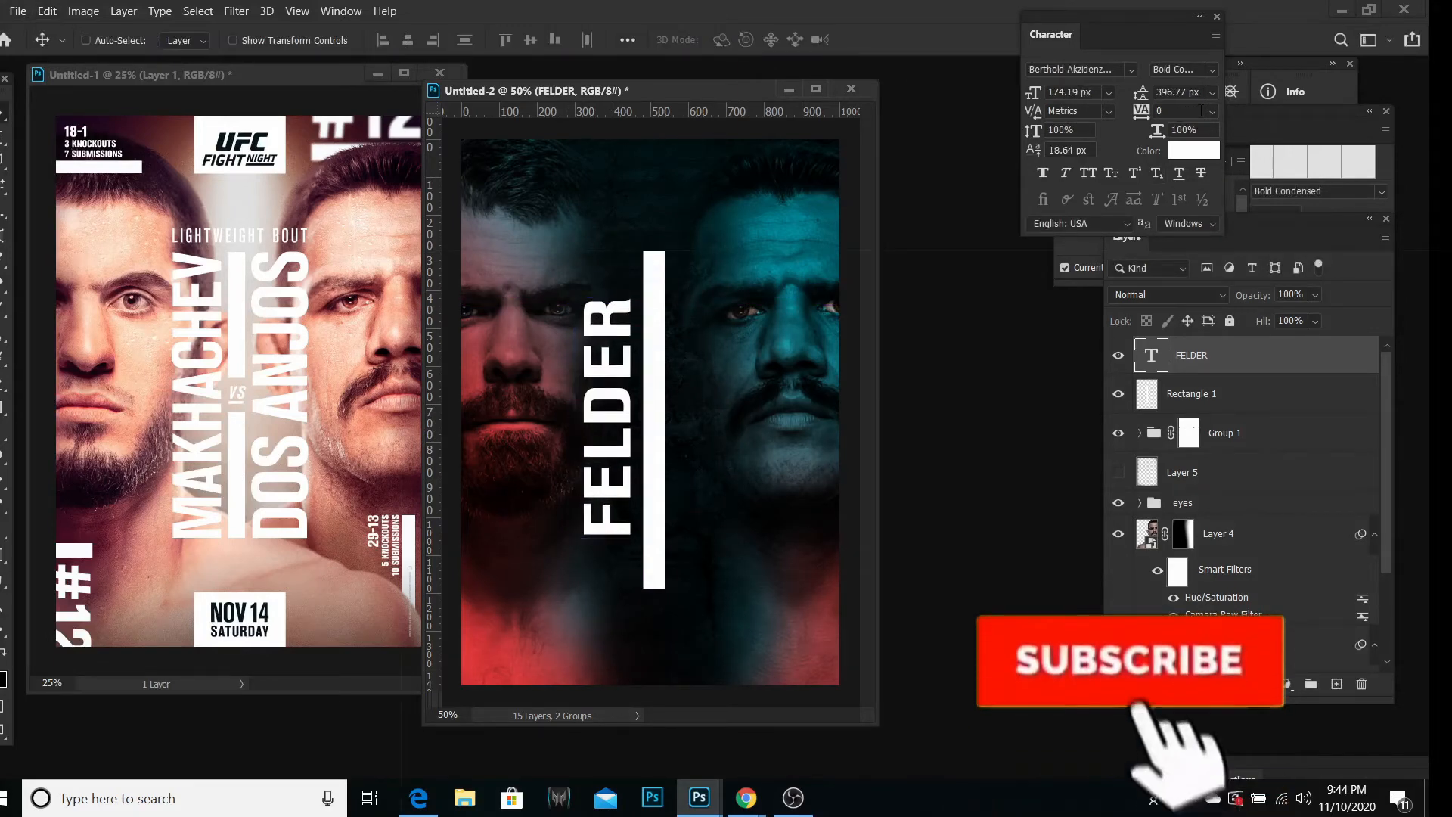
Step: Set FELDER's letter tracking to 50 and move the name up so its upper end lines up with the white bar's
click(1212, 111)
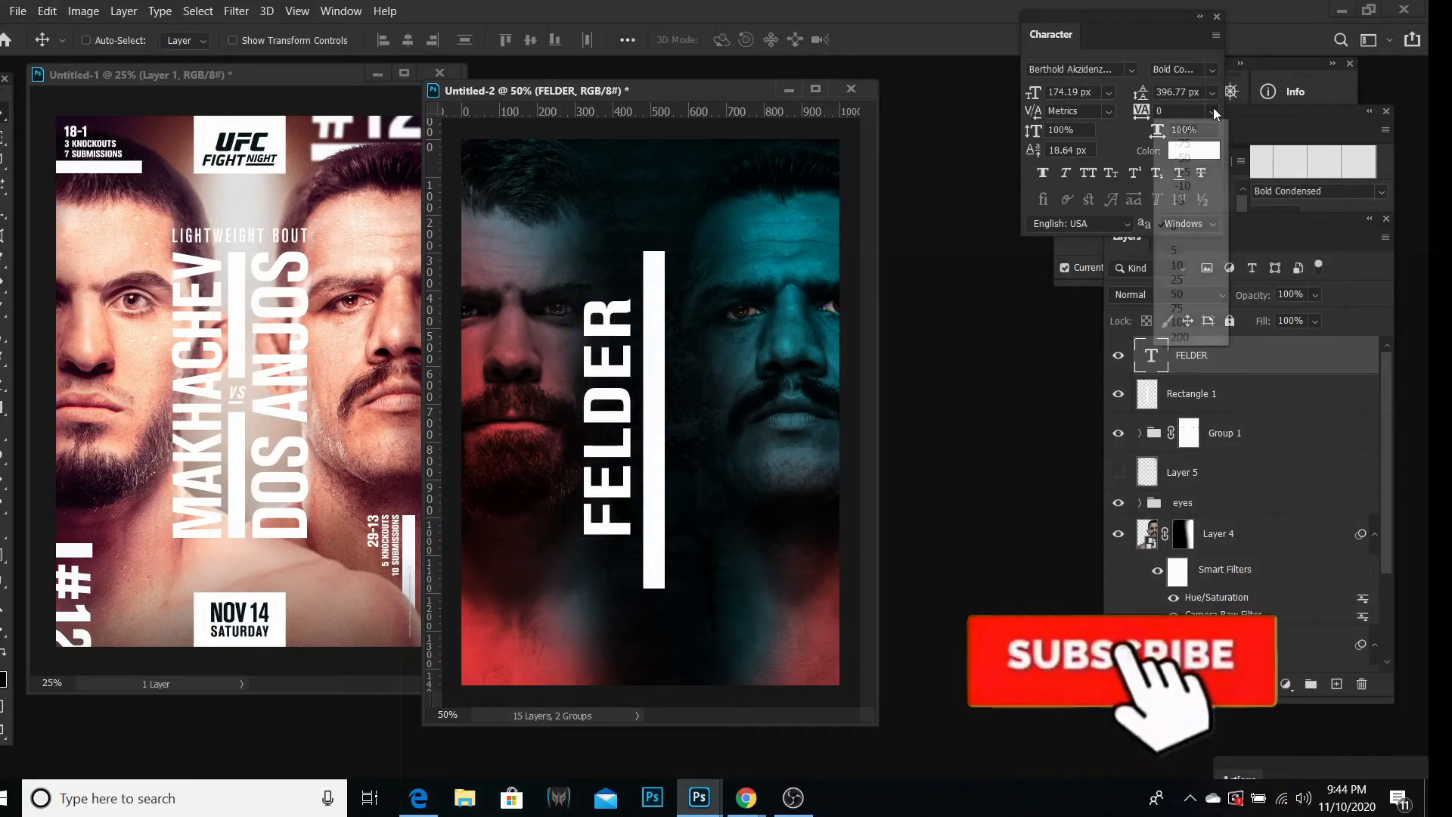
click(1208, 308)
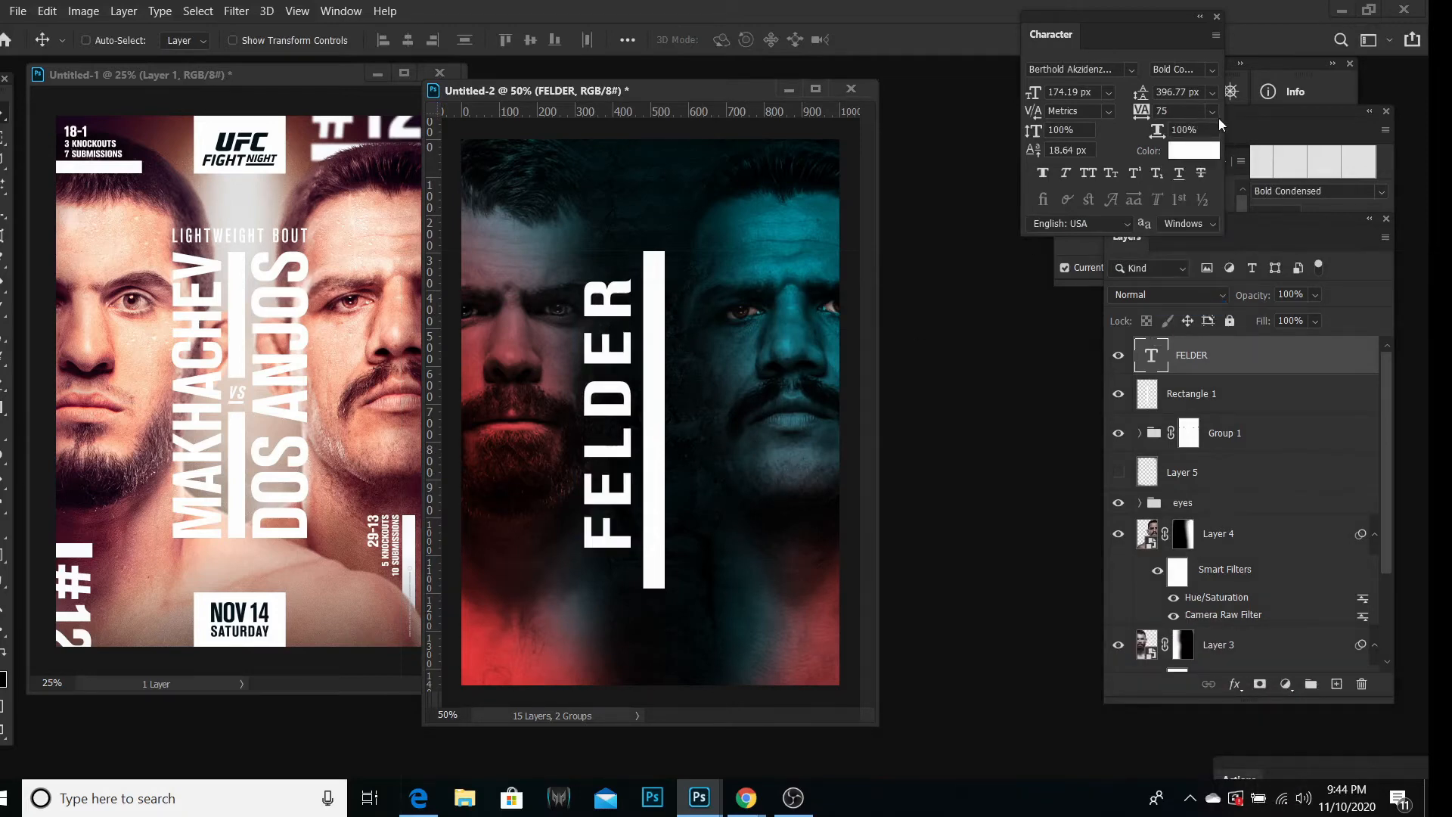
click(1213, 111)
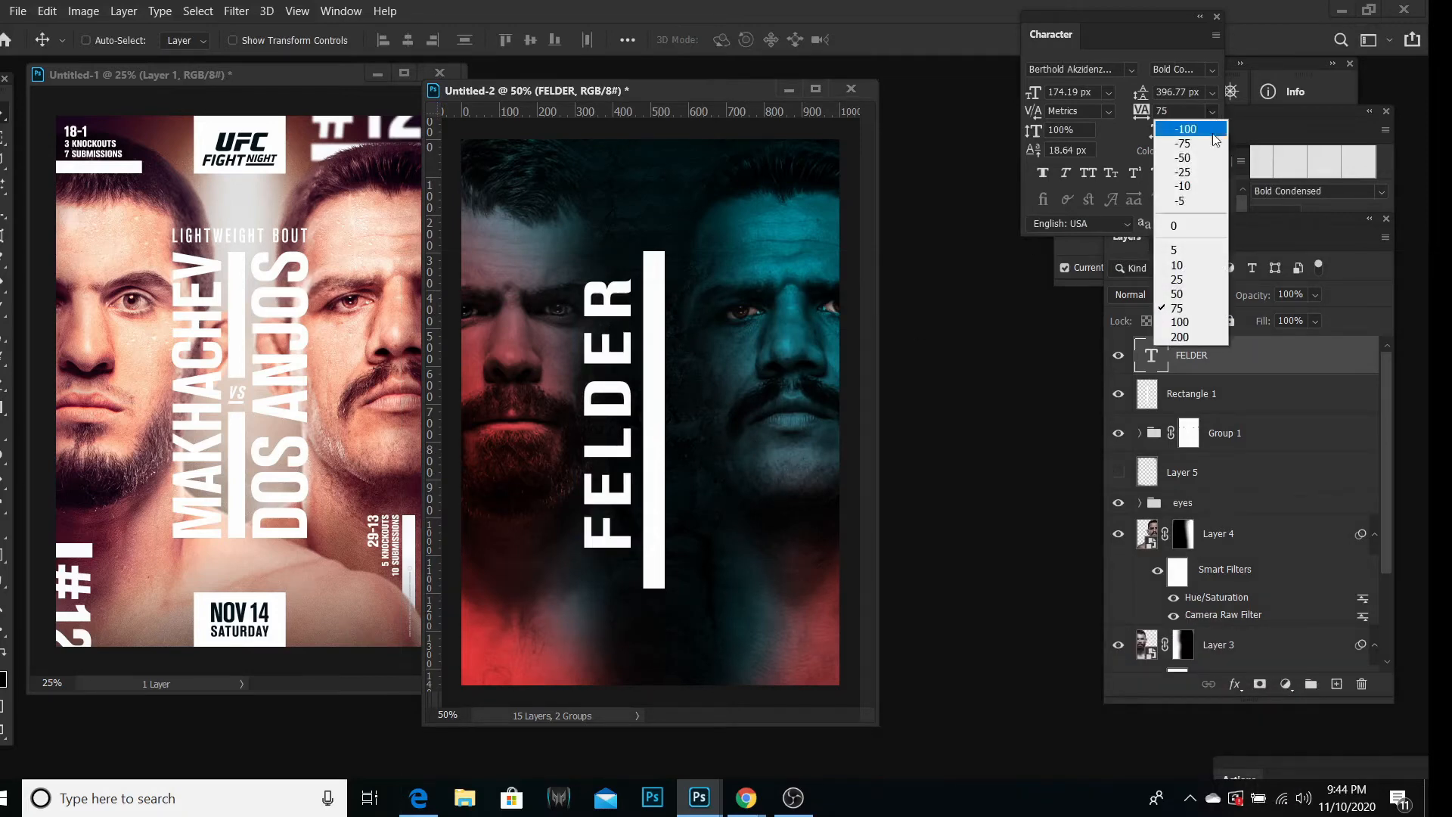
click(1202, 293)
drag(647, 385, 626, 325)
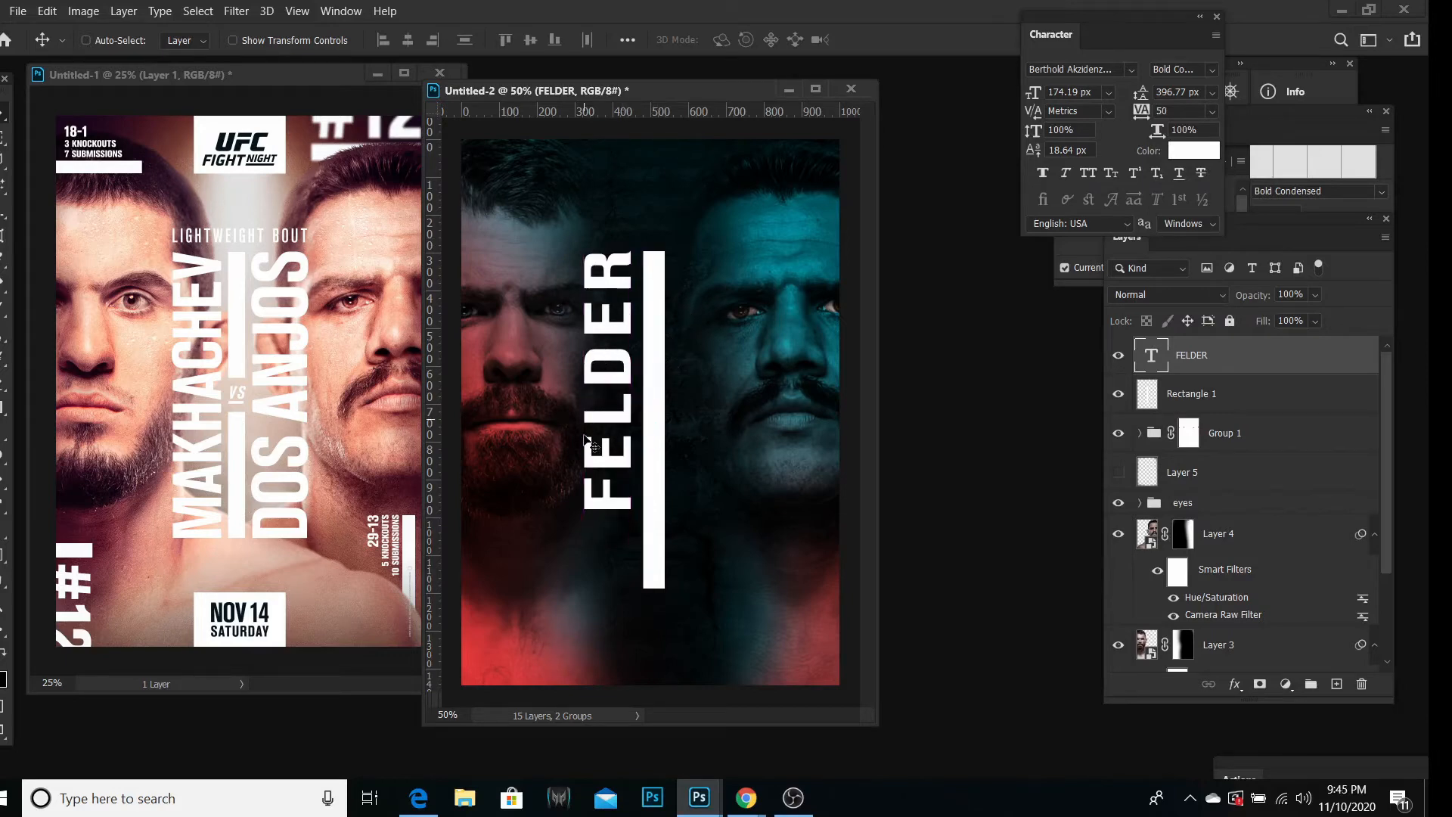
Step: Undo FELDER's recent moves and its letter tracking increase, while keeping its earlier free transform
drag(587, 438, 588, 463)
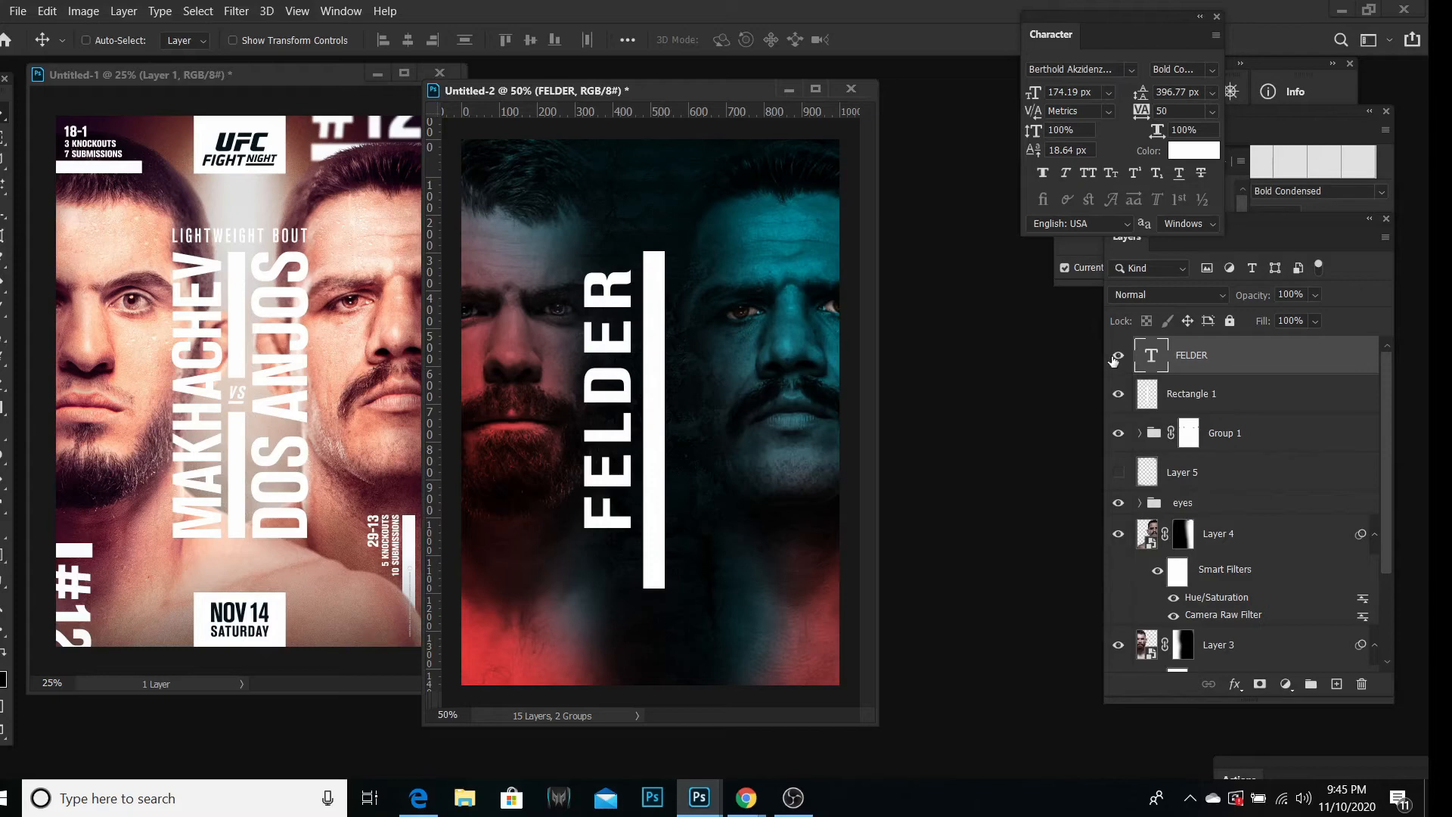
key(ctrl+z)
key(ctrl+z)
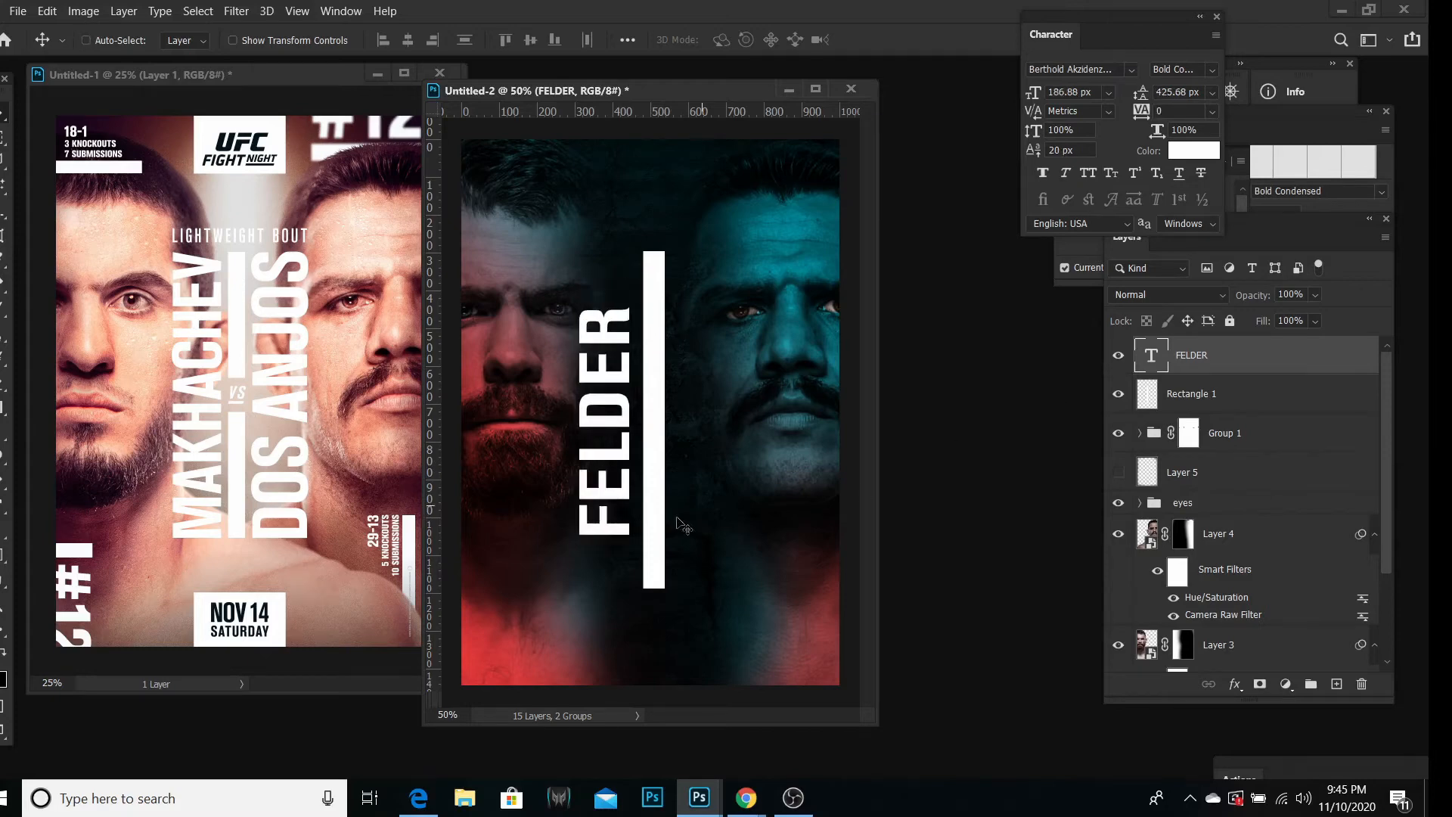
click(47, 11)
click(65, 43)
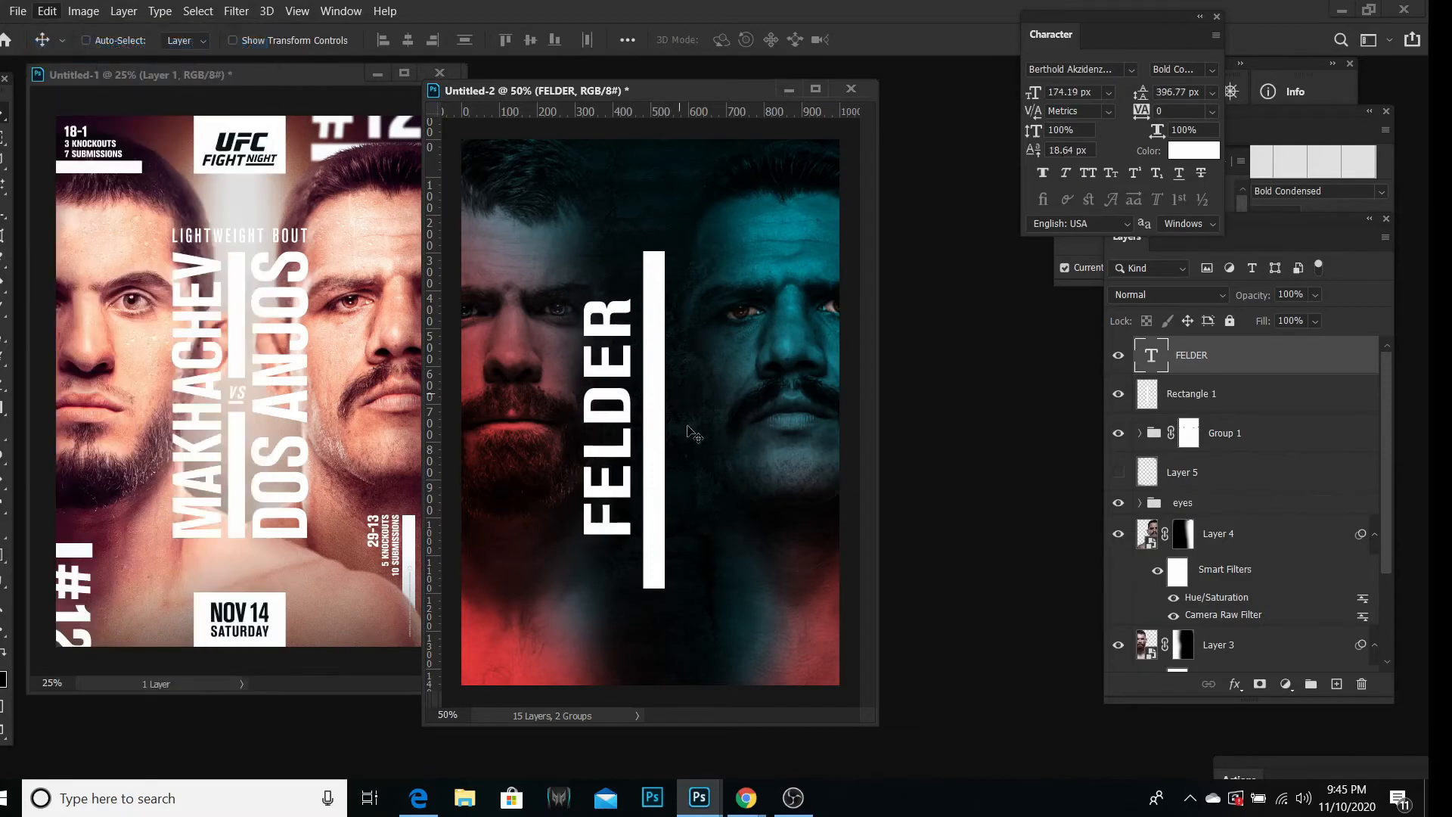
Step: Slide the FELDER text along the white bar until it sits roughly midway along the bar's length
key(shift+Down)
key(shift+Down)
key(shift+Down)
key(shift+Down)
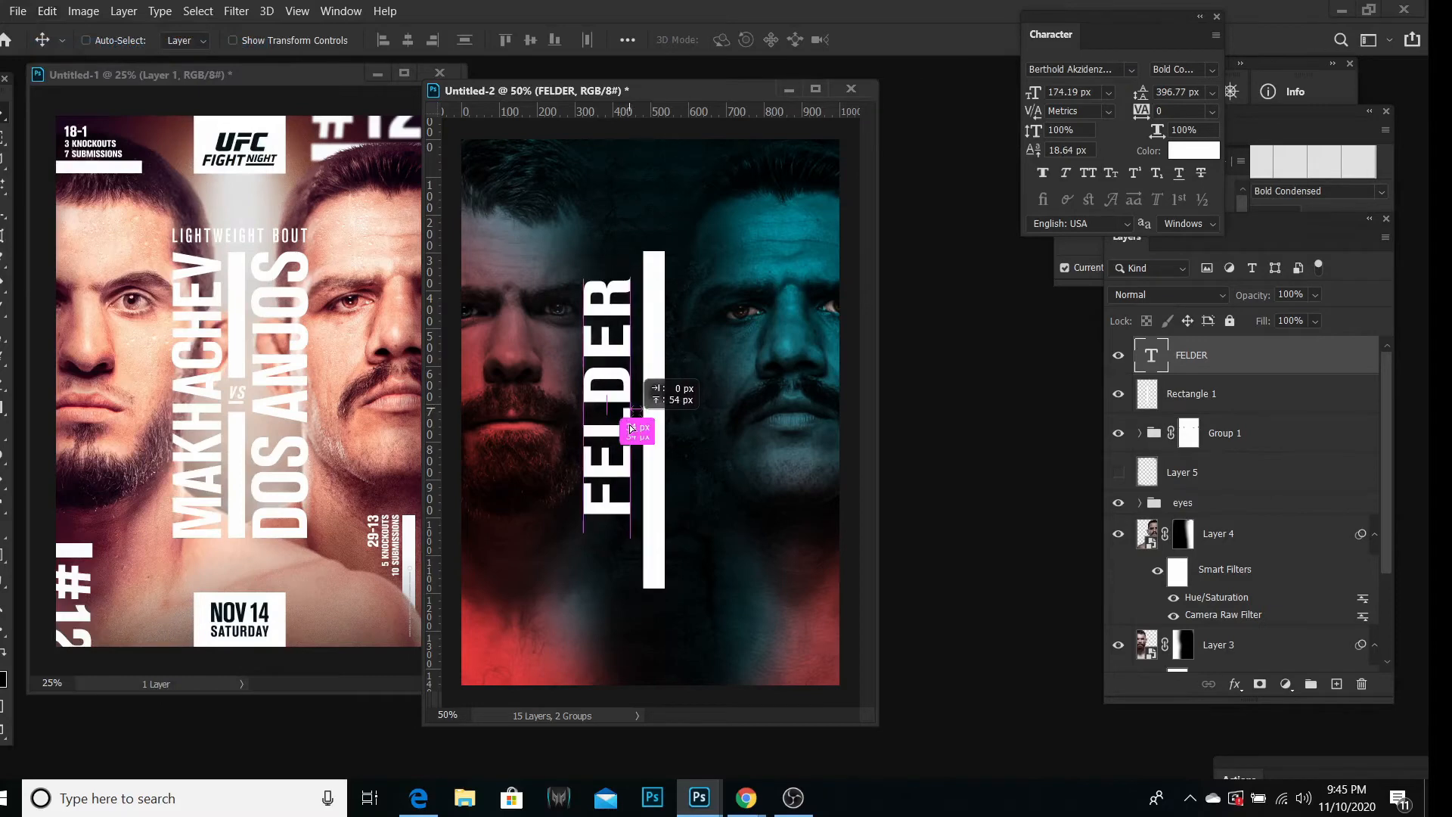
drag(615, 433, 617, 446)
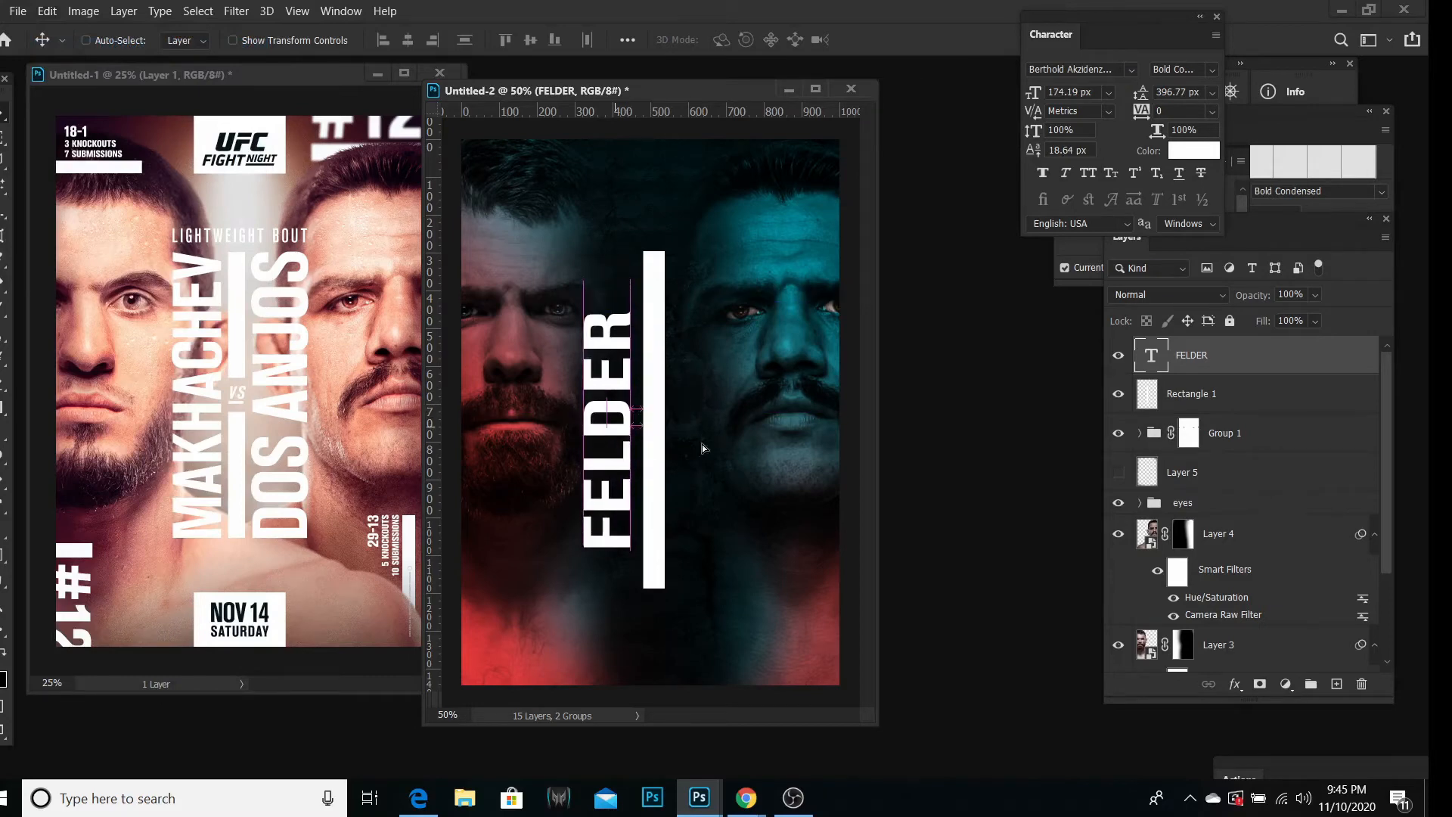
Step: Move FELDER and the white bar together farther down the poster, and shift FELDER alone slightly back up beside the bar
shift+click(1219, 404)
drag(717, 434, 715, 469)
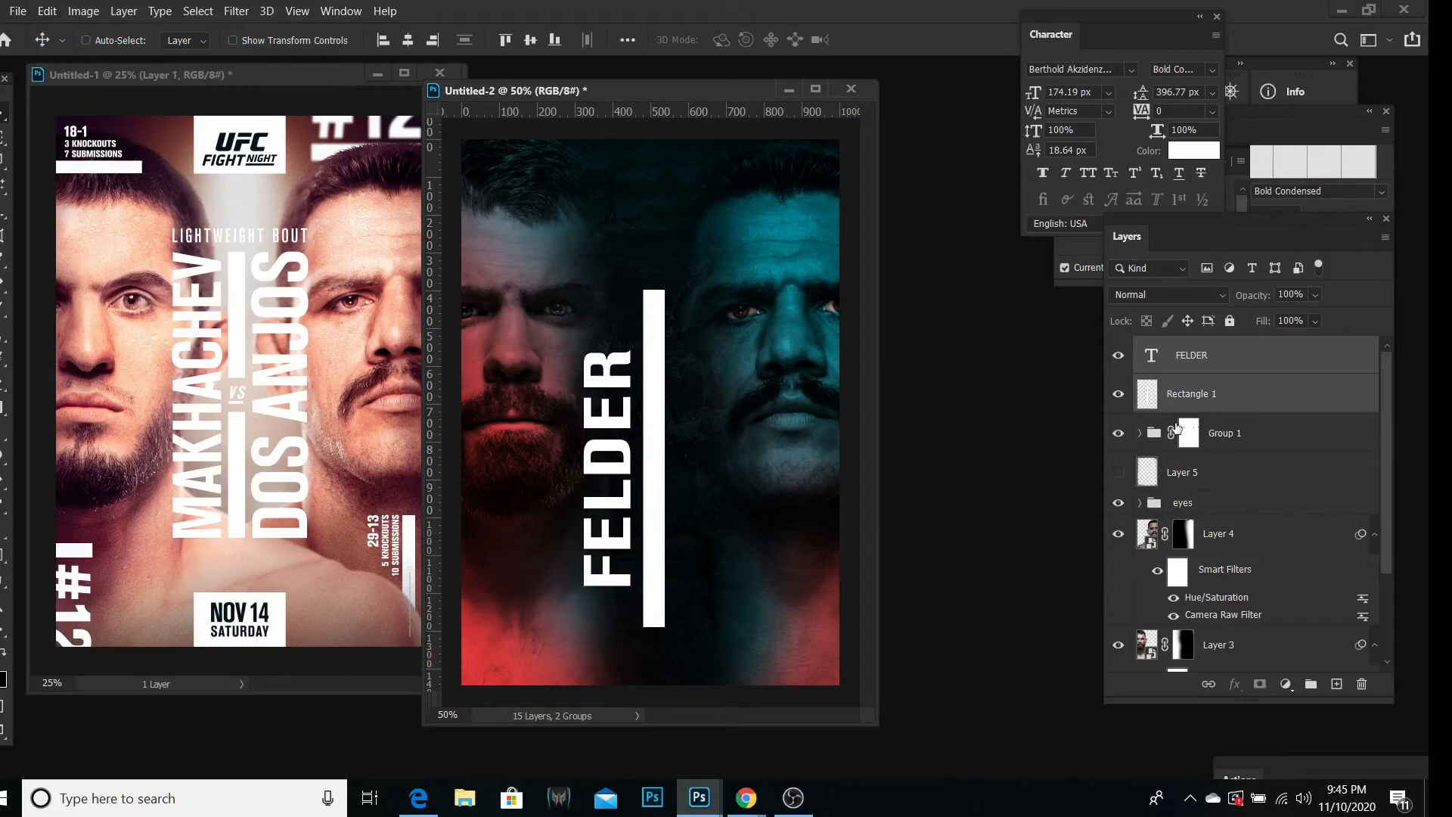
click(1178, 375)
drag(624, 481, 597, 457)
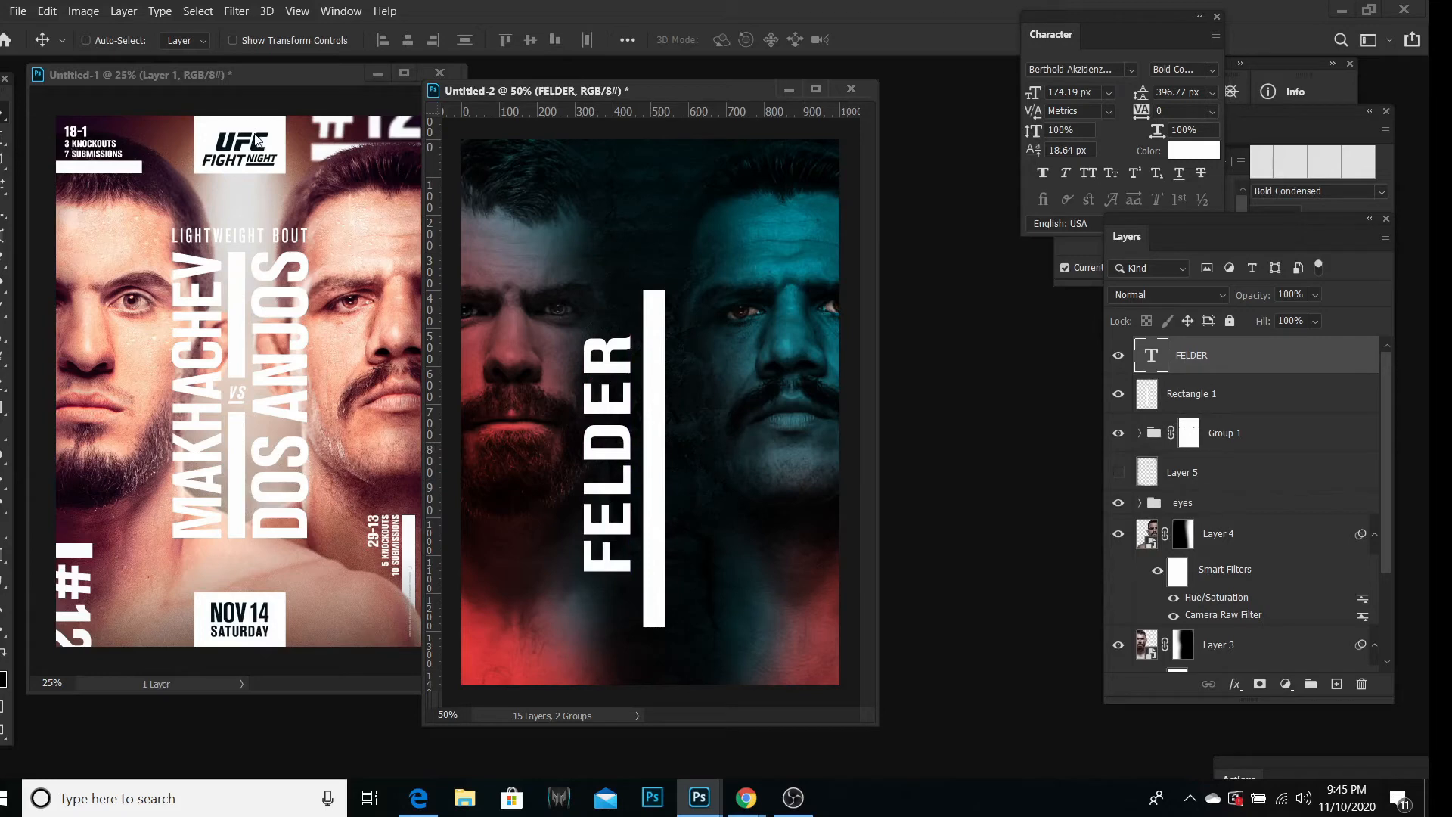
Step: Duplicate the FELDER text layer and place the copy on the opposite side of the white bar, beside the cyan fighter
click(123, 11)
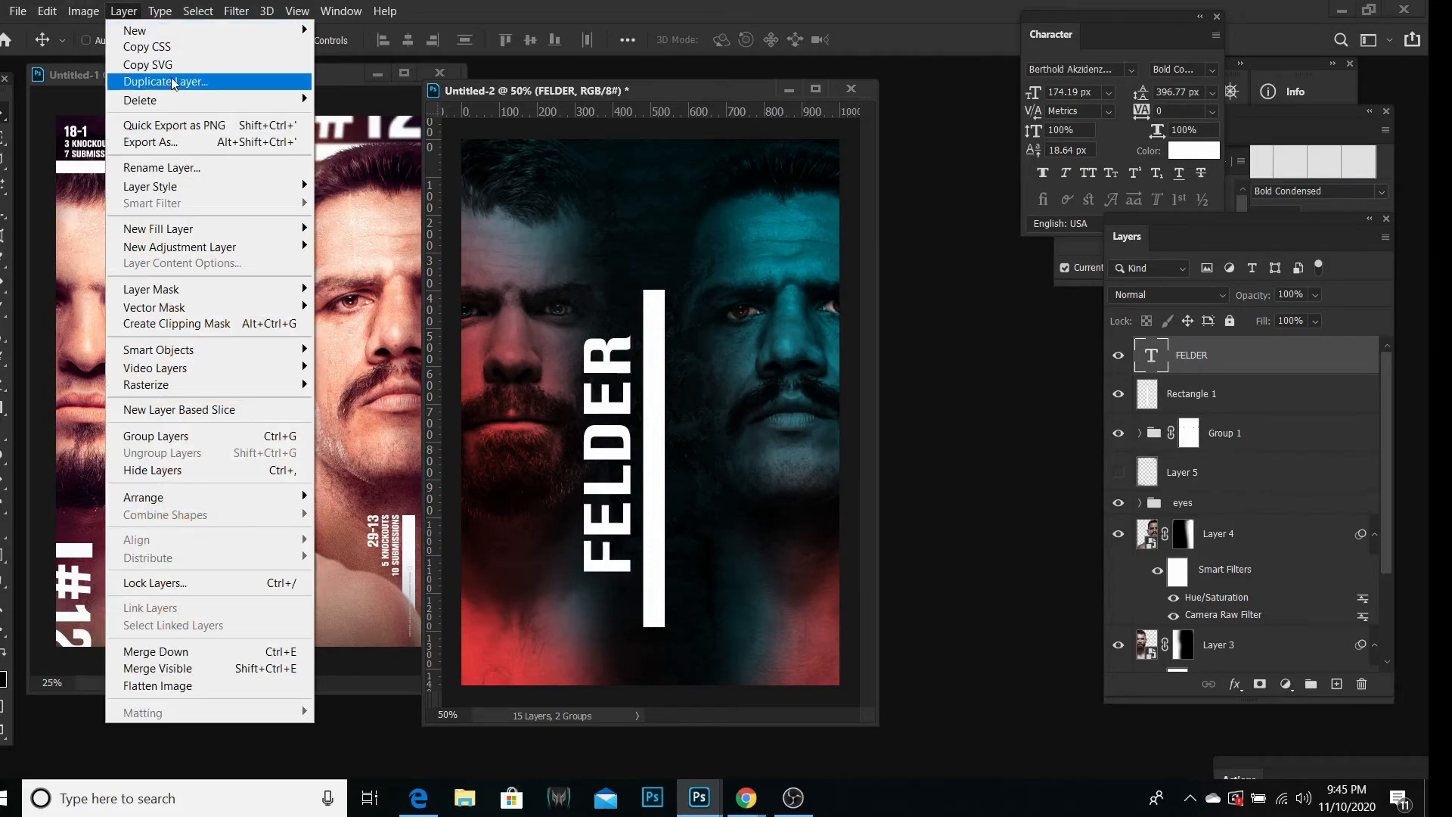
click(173, 81)
click(859, 212)
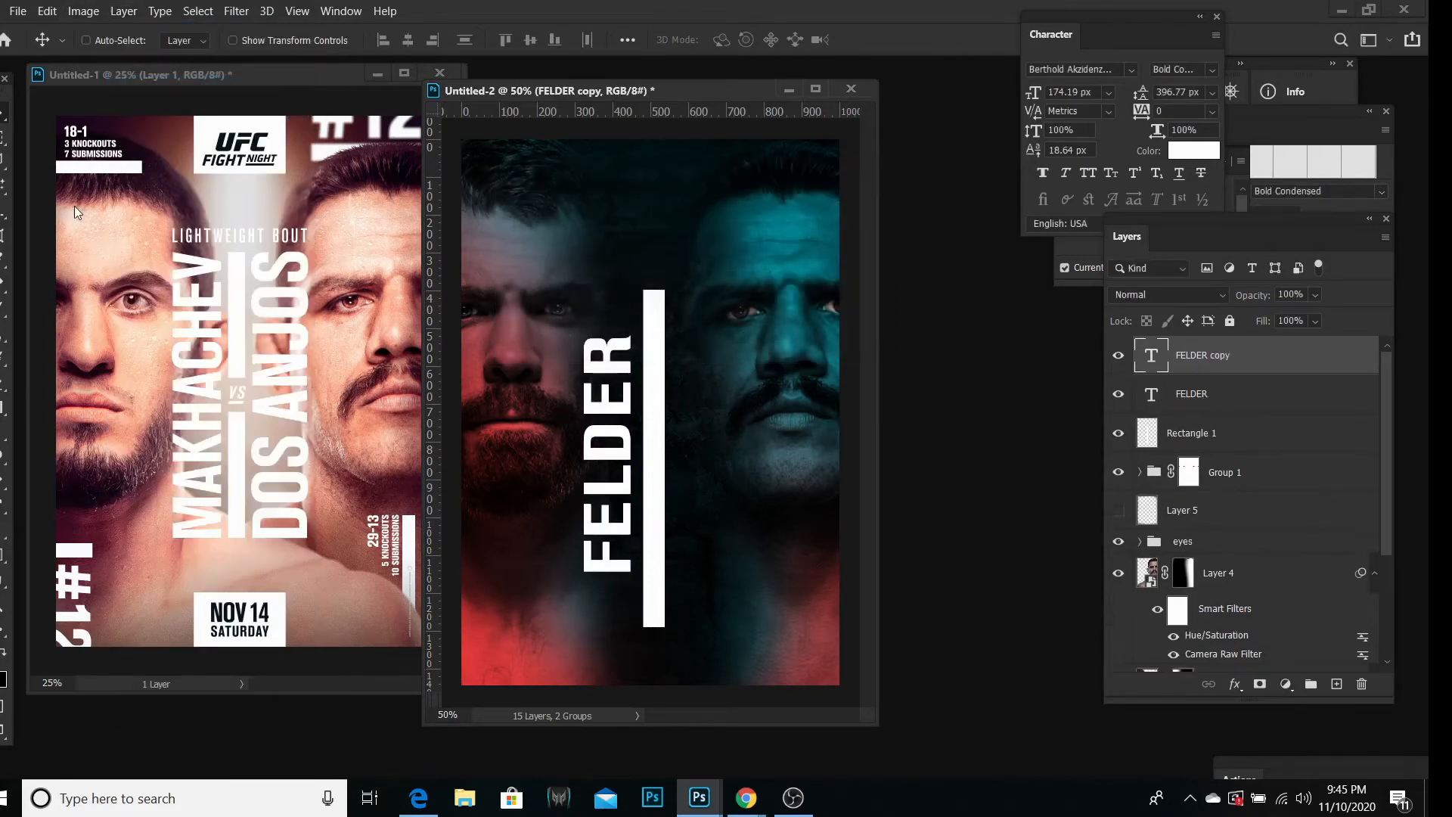
drag(624, 457, 715, 452)
Step: Replace the duplicated name's text with DOS ANJOS in capitals and commit the edit
click(12, 501)
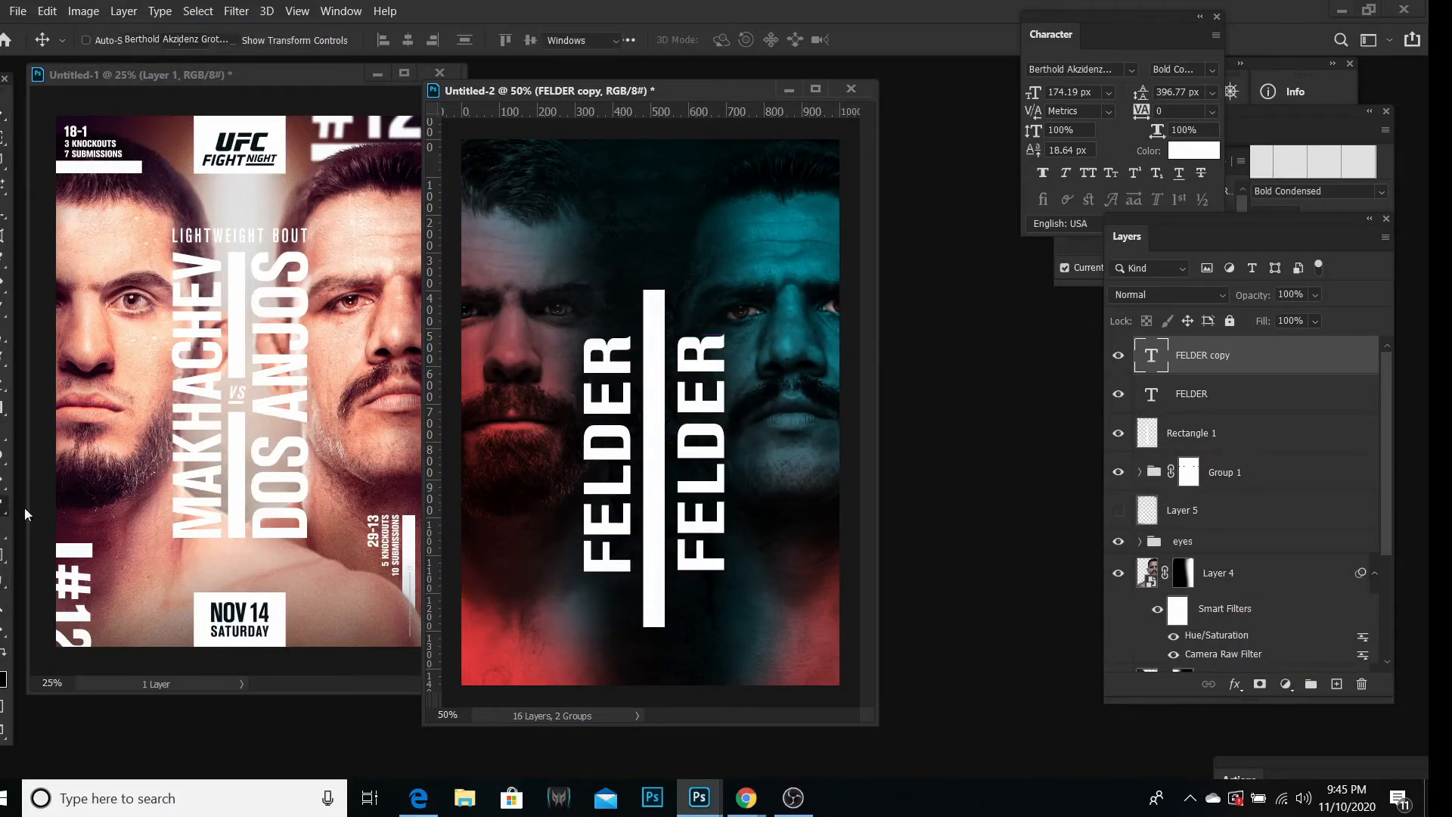
drag(710, 336, 710, 585)
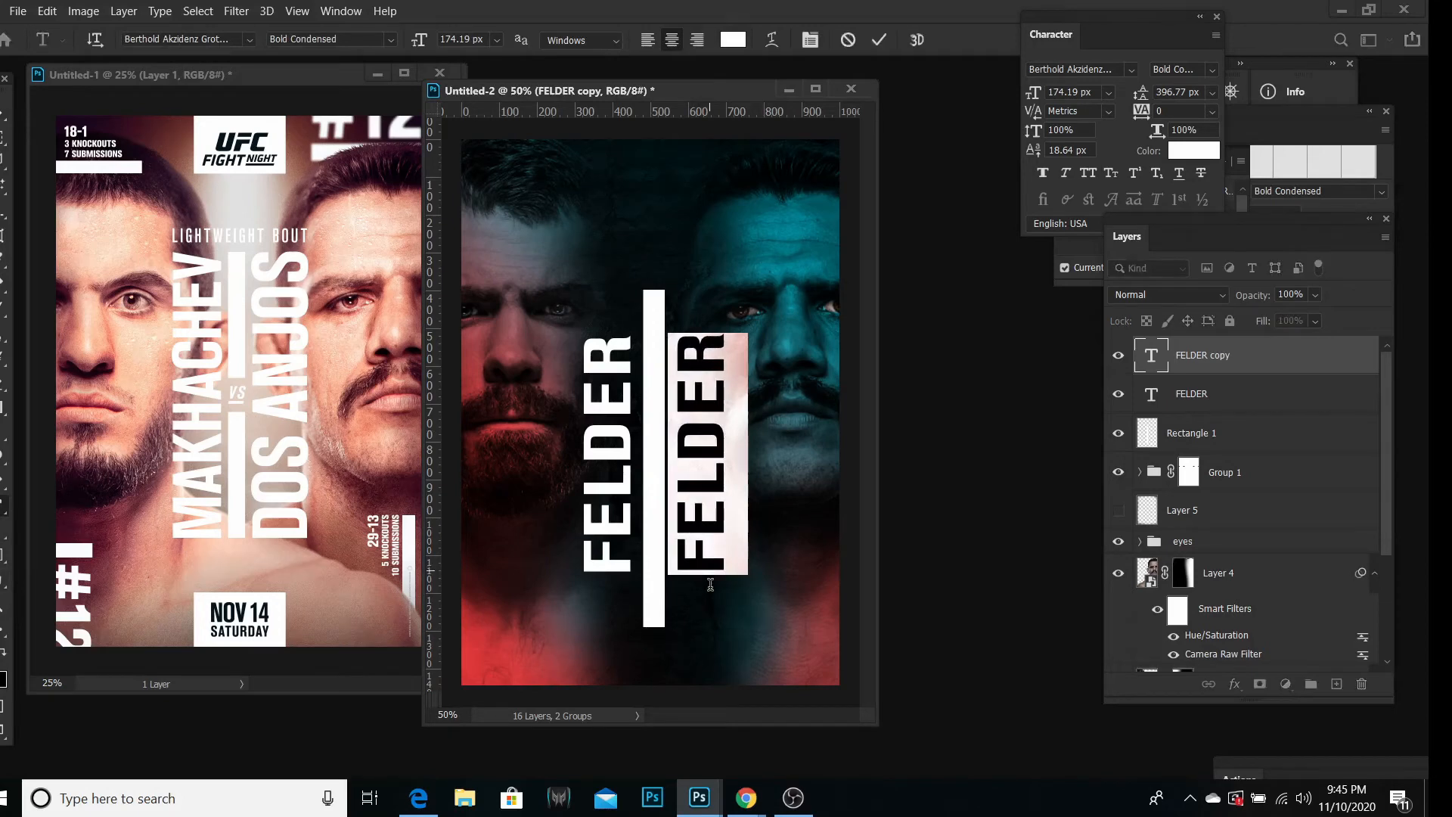
key(Caps_Lock)
text(DOS)
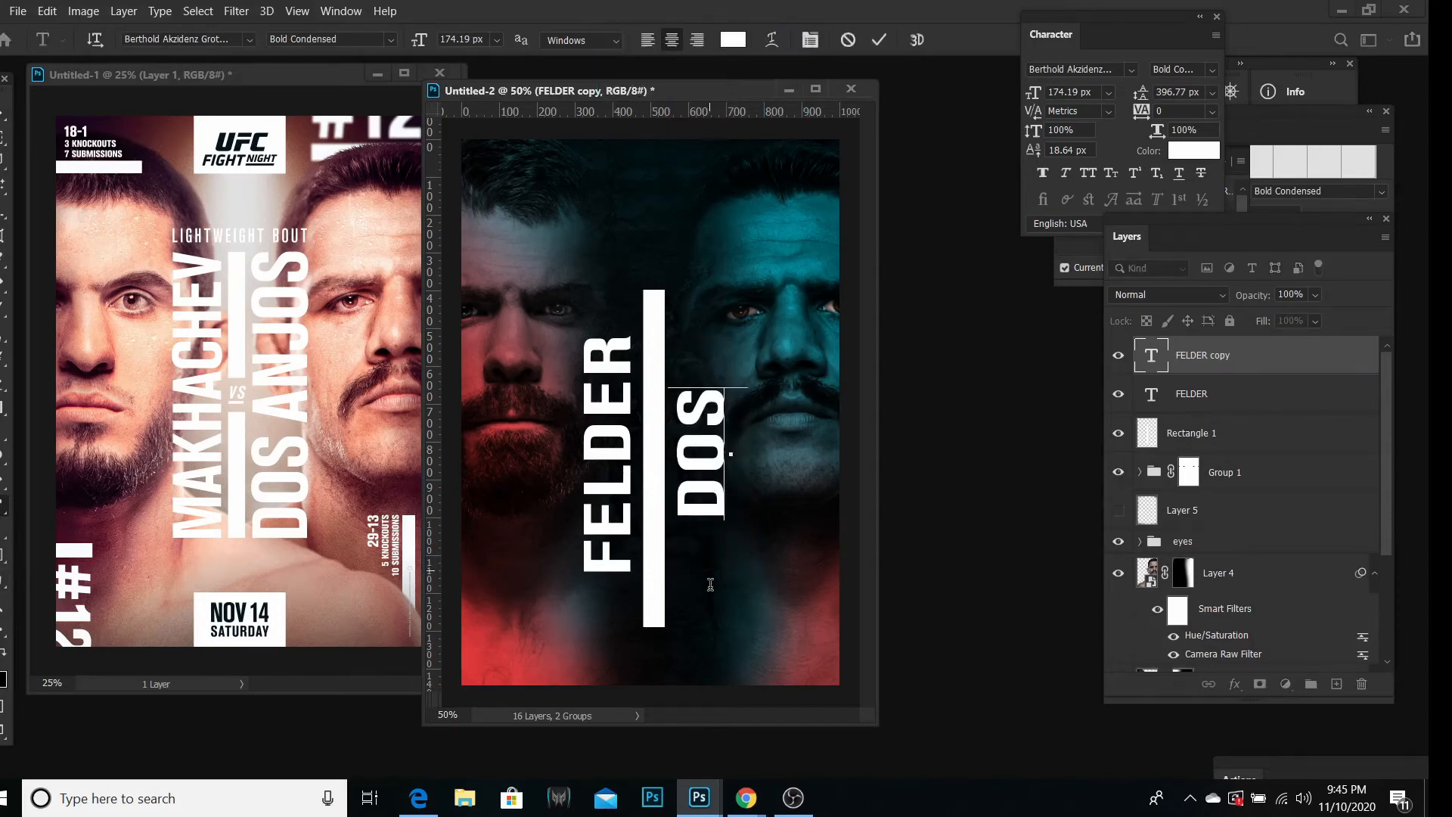
text( ANJOS)
key(Caps_Lock)
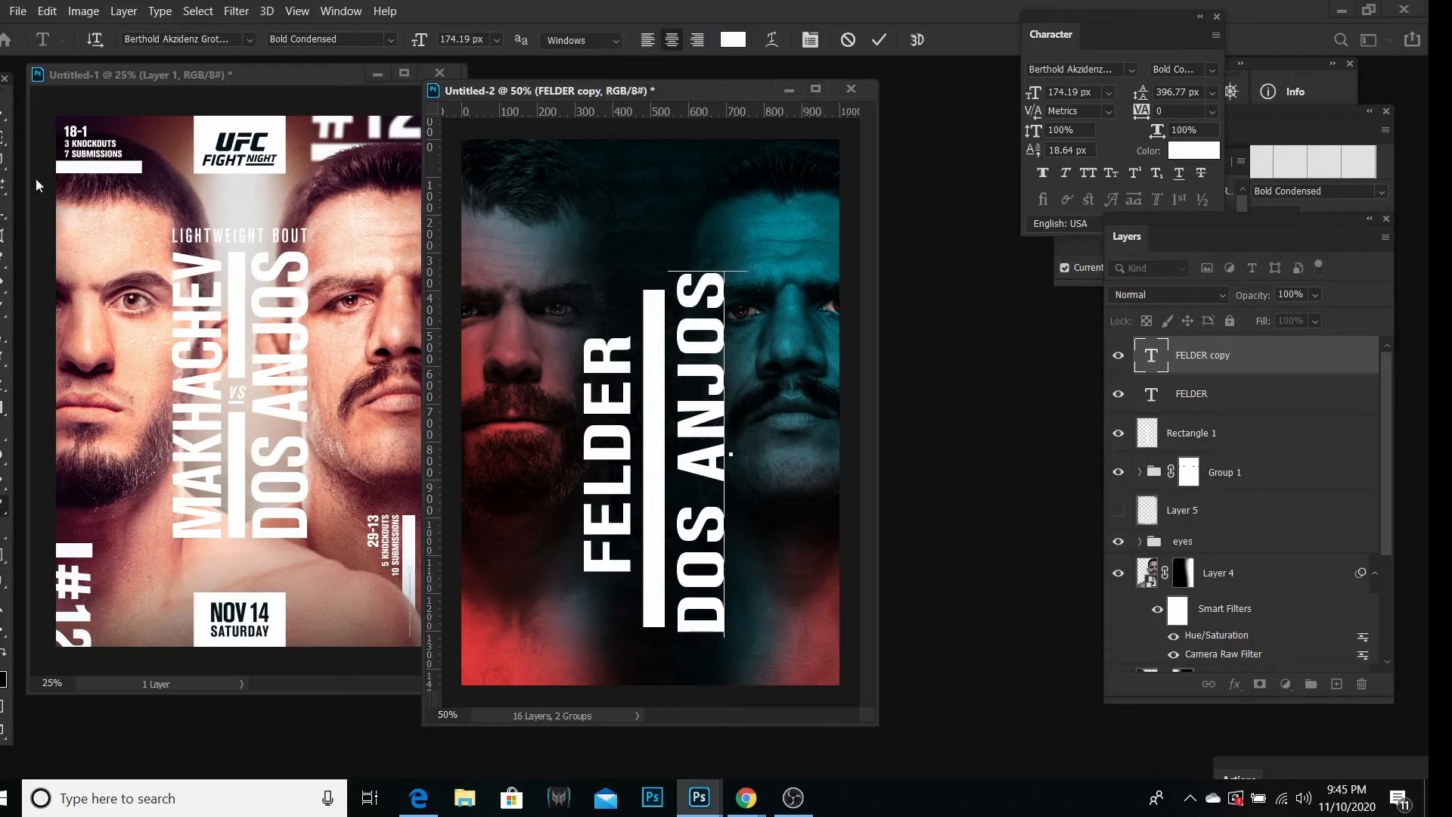
click(3, 113)
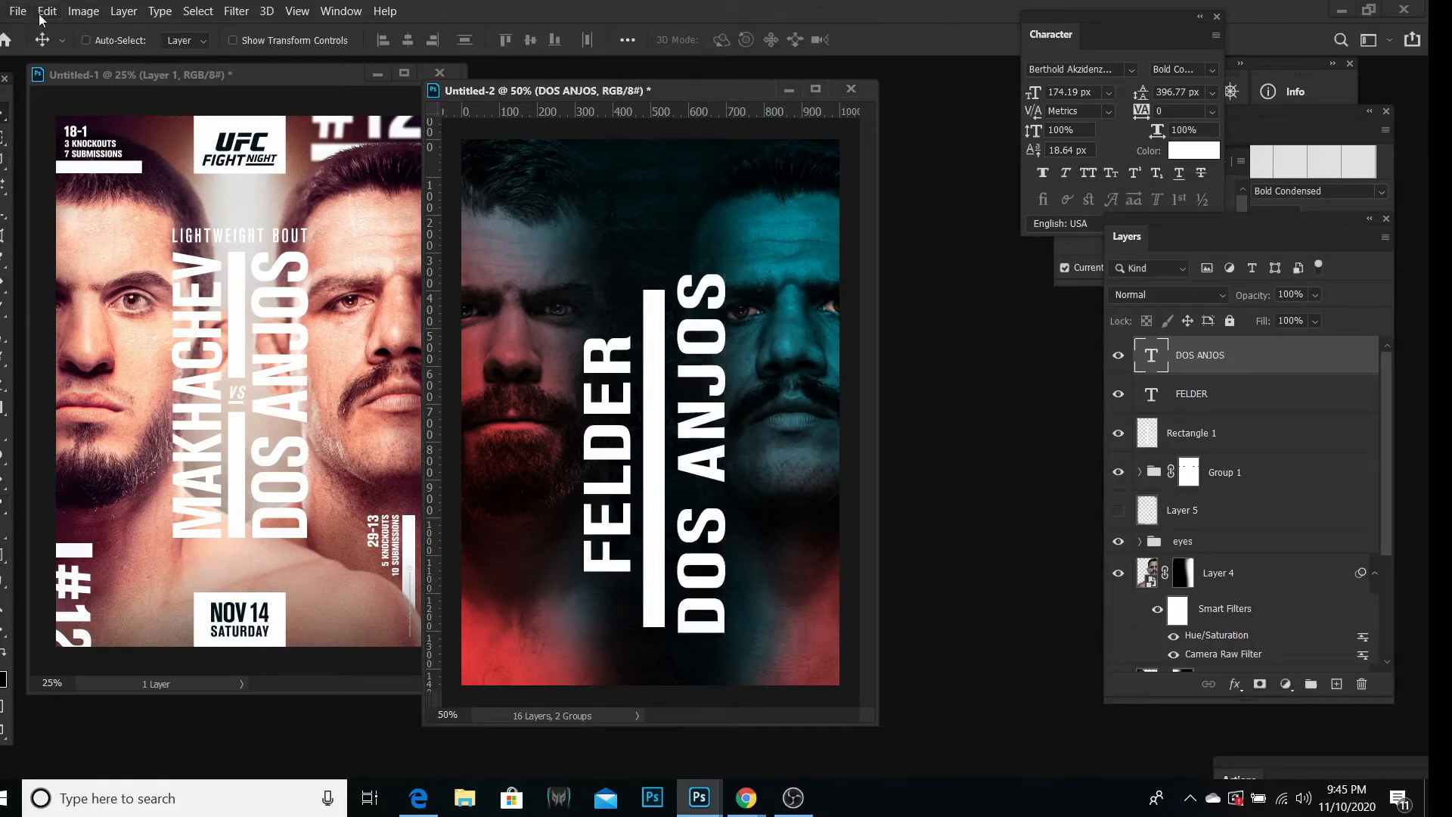
Step: Tighten DOS ANJOS's letter tracking to -50, and check its bounds with a free transform that leaves its size as is
click(1206, 112)
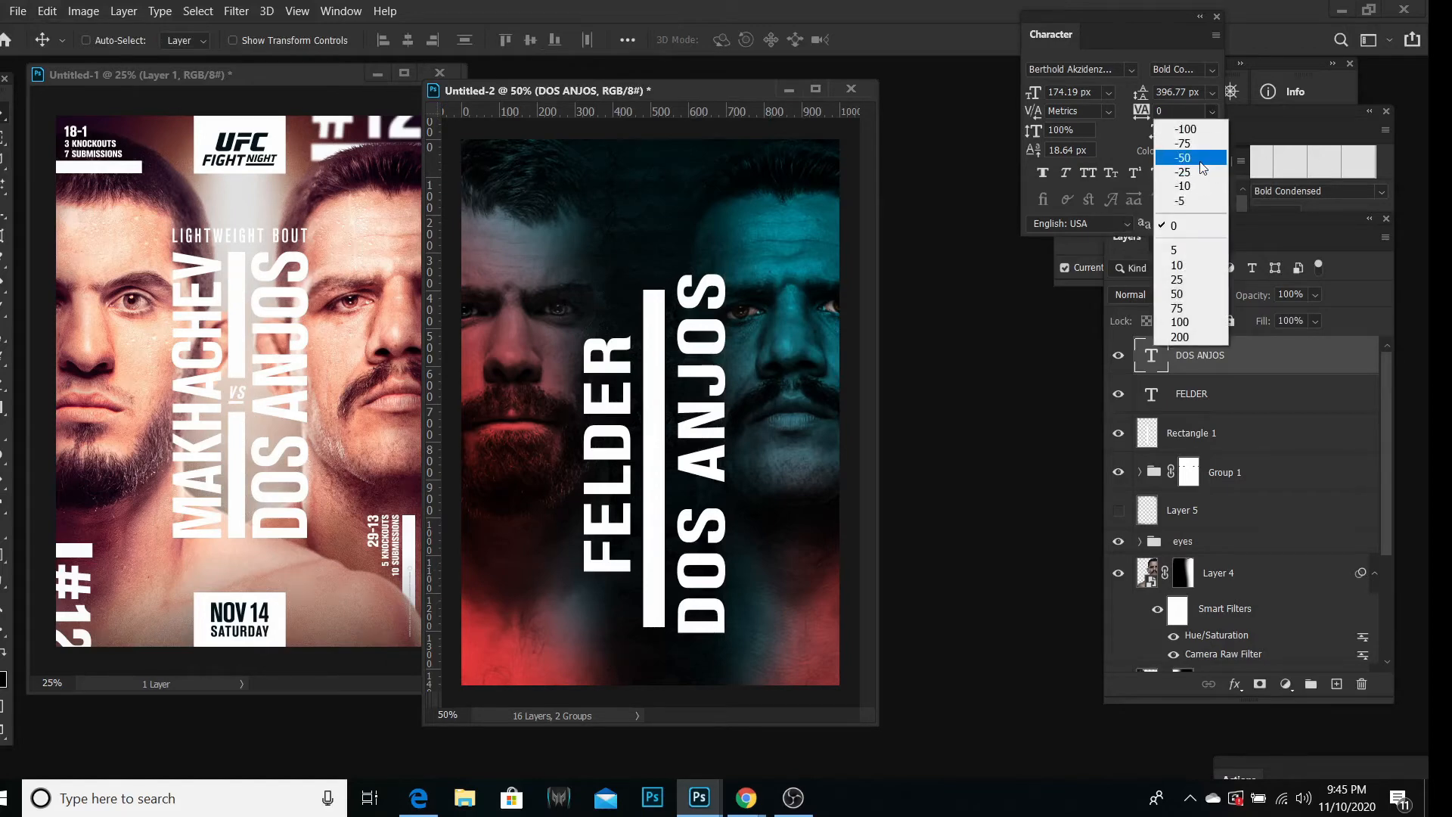
click(1181, 182)
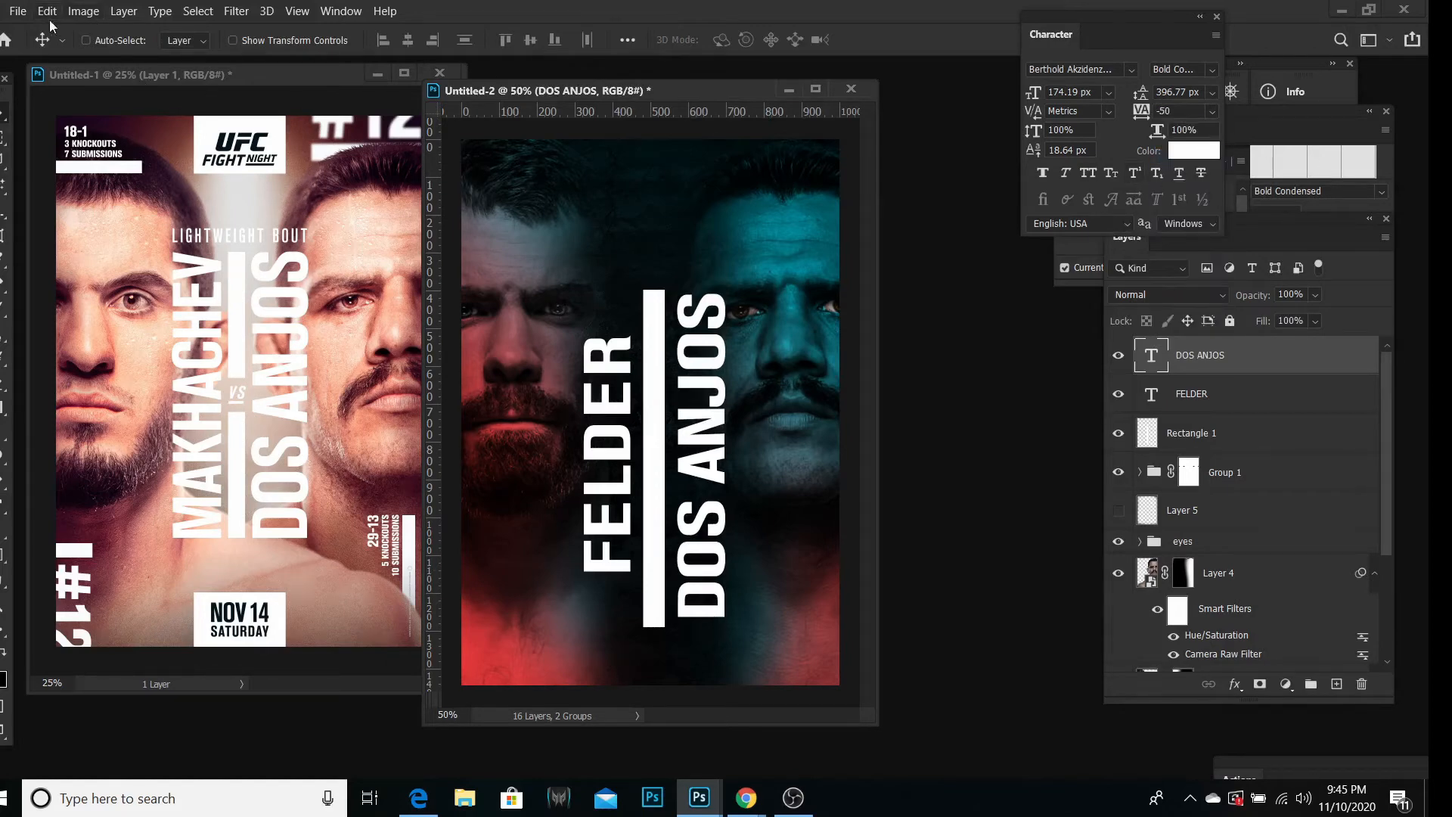
click(48, 12)
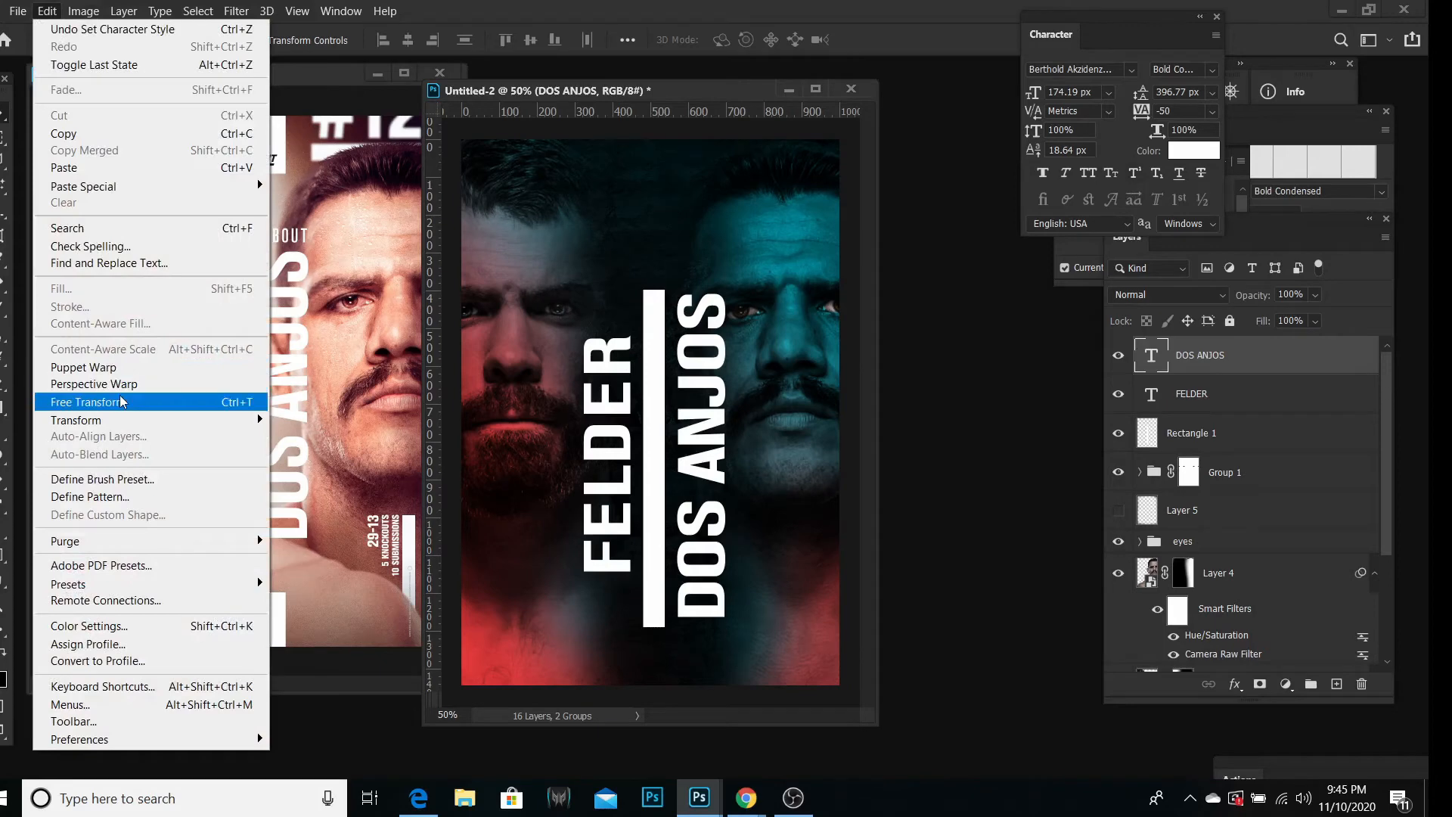
click(121, 402)
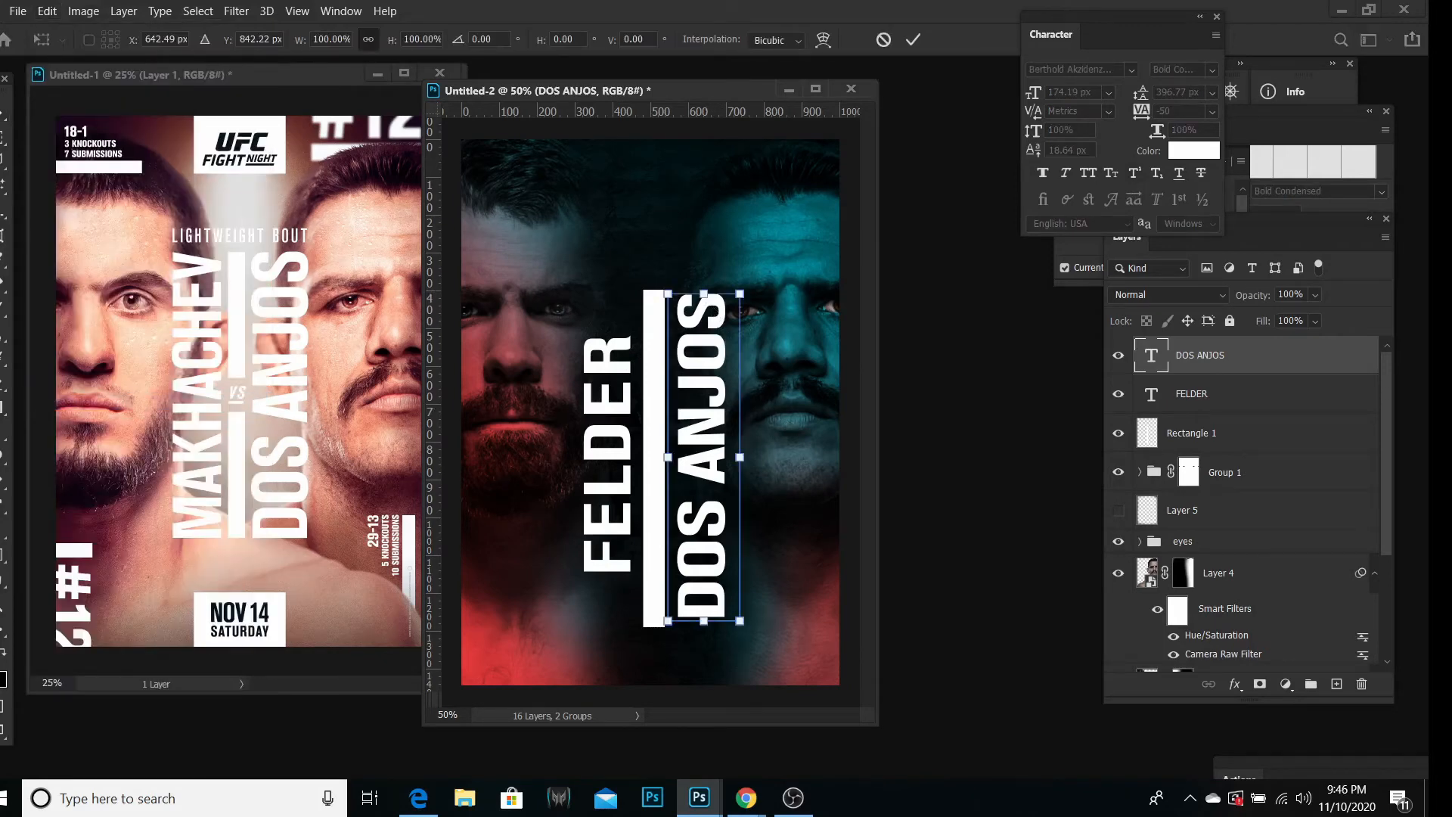
key(Return)
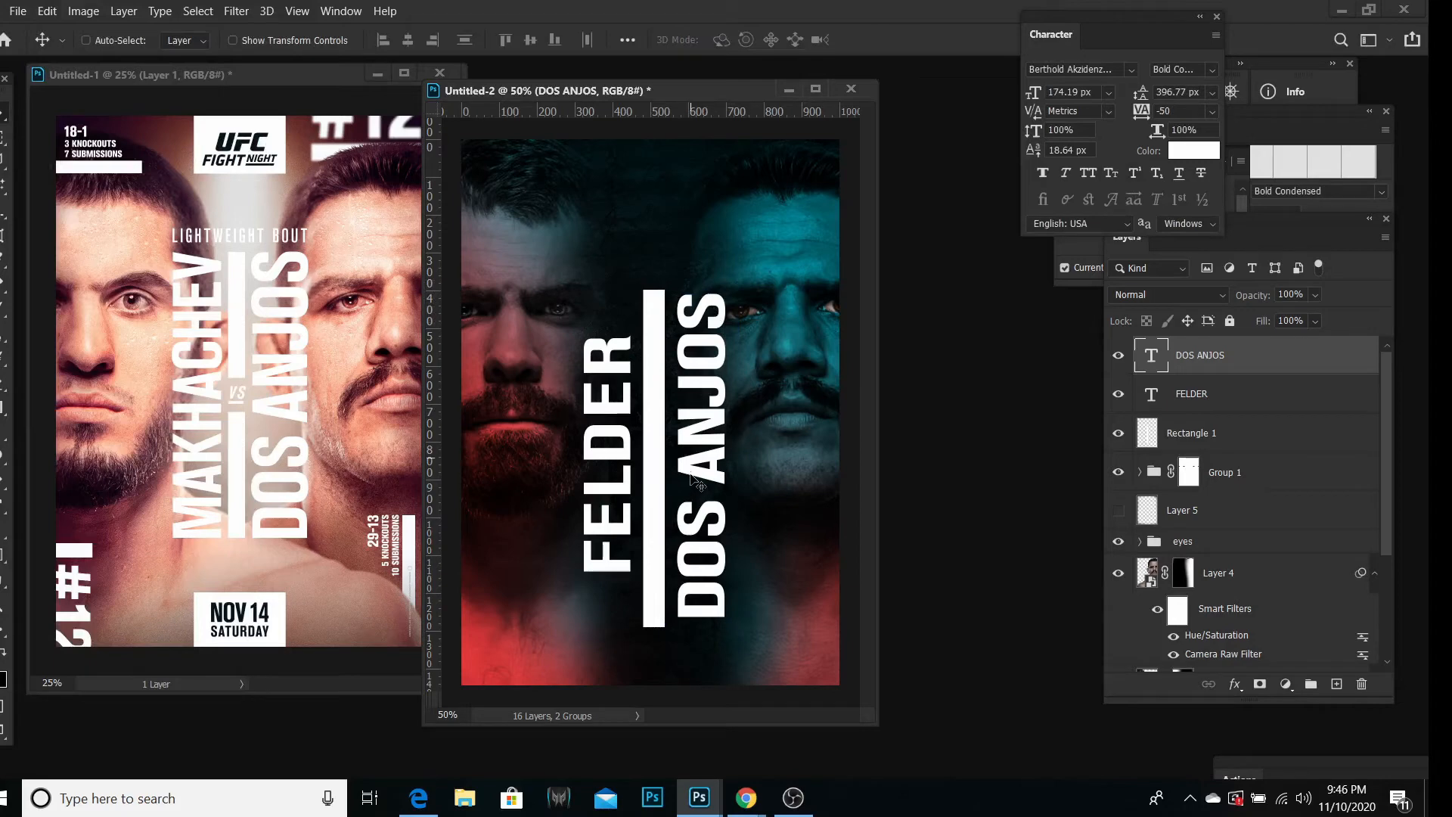
Step: Line up the upper ends of the white bar and FELDER with DOS ANJOS, and transform FELDER to 88.78% width and 120.72% height
click(1188, 433)
drag(669, 448, 603, 429)
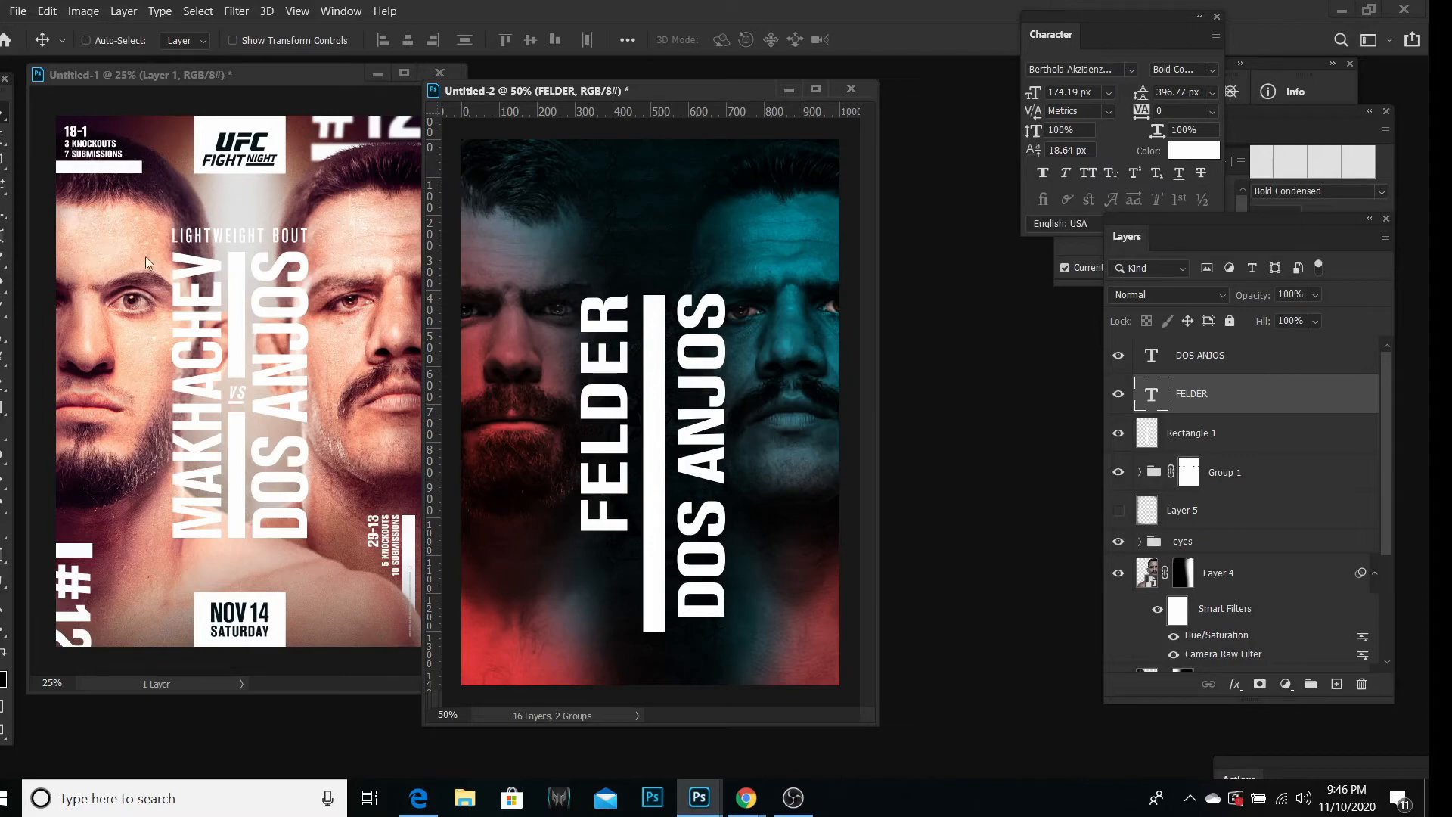
click(47, 11)
click(68, 399)
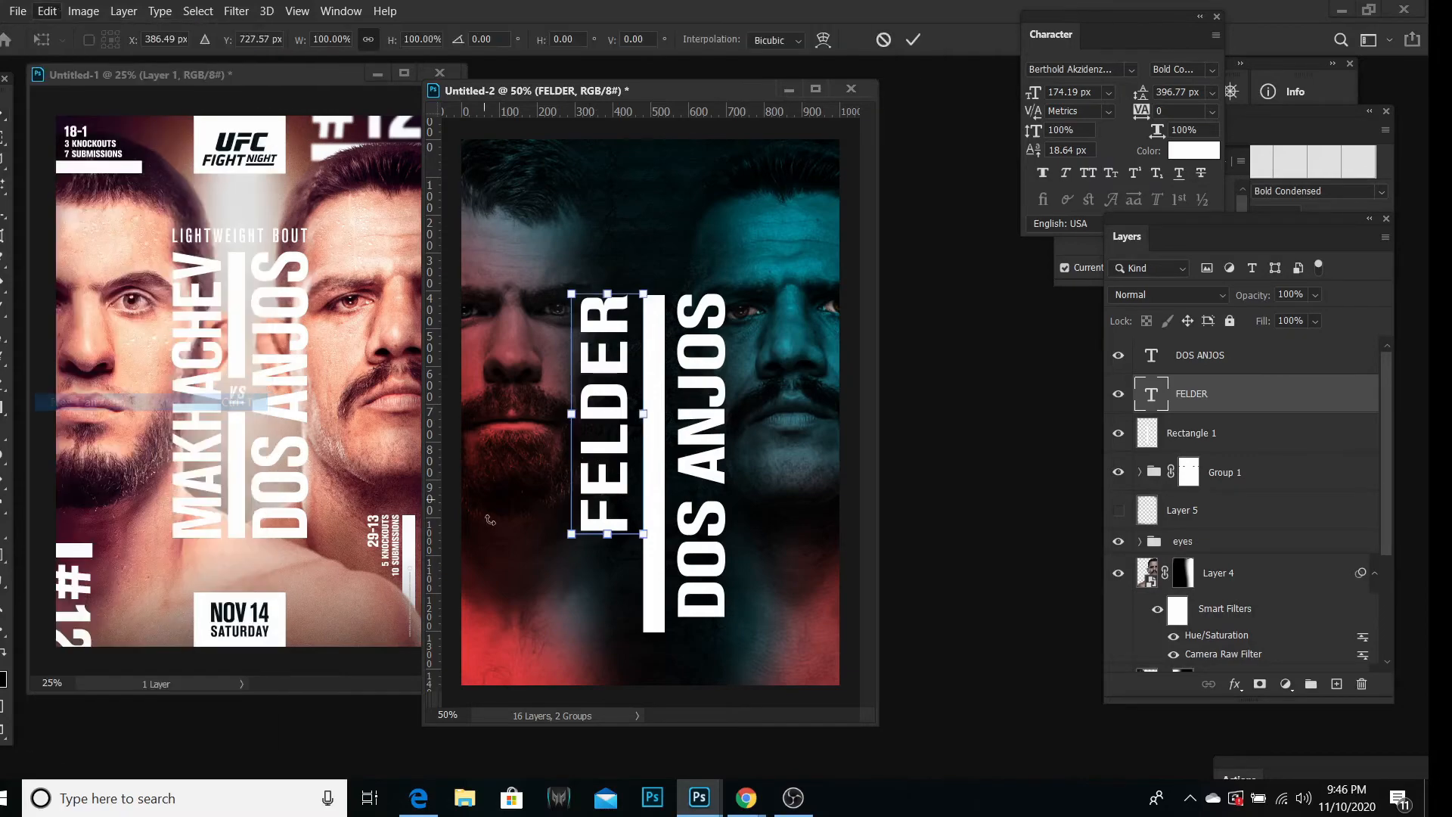
drag(607, 534, 607, 592)
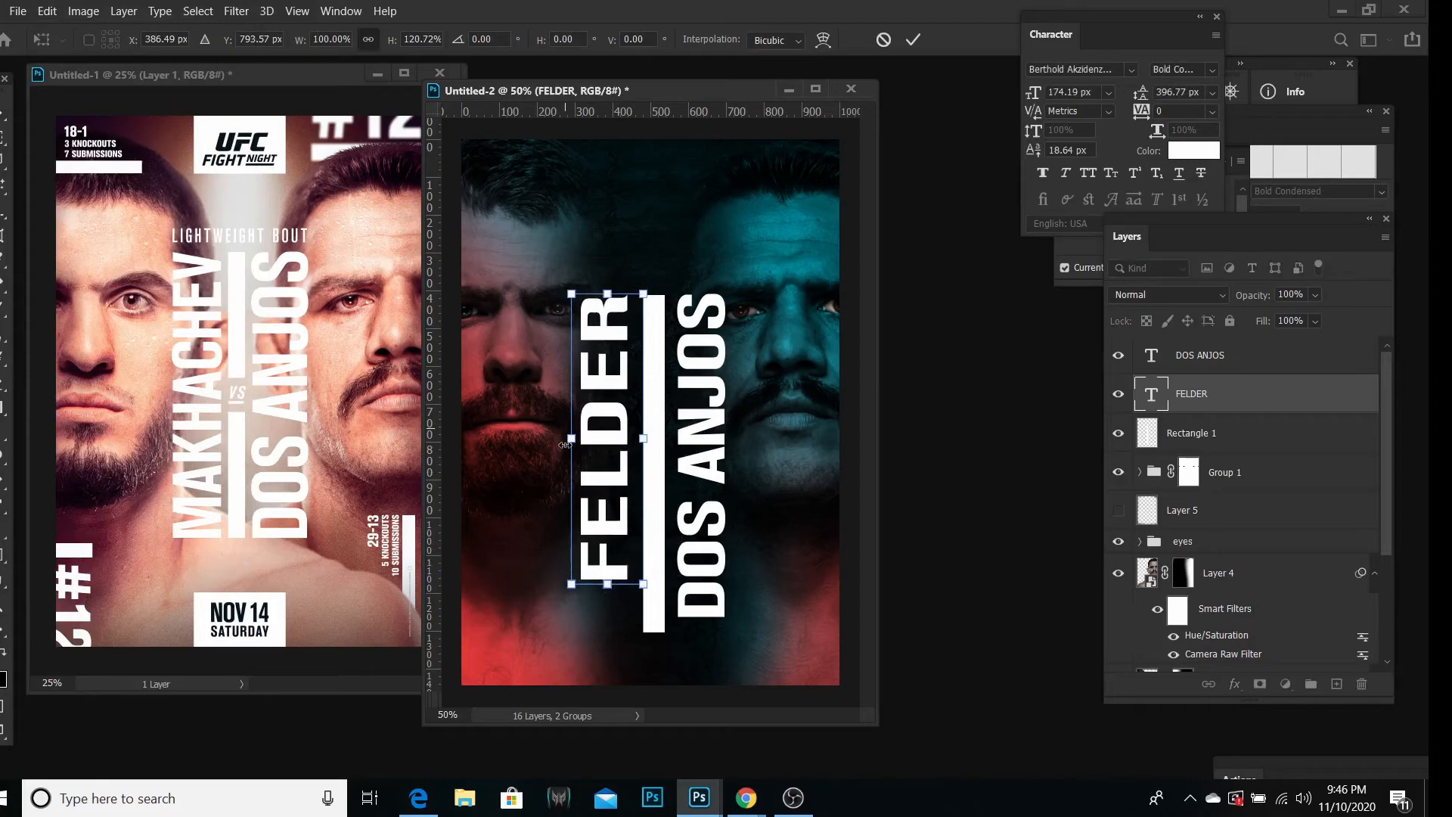
drag(571, 439, 634, 440)
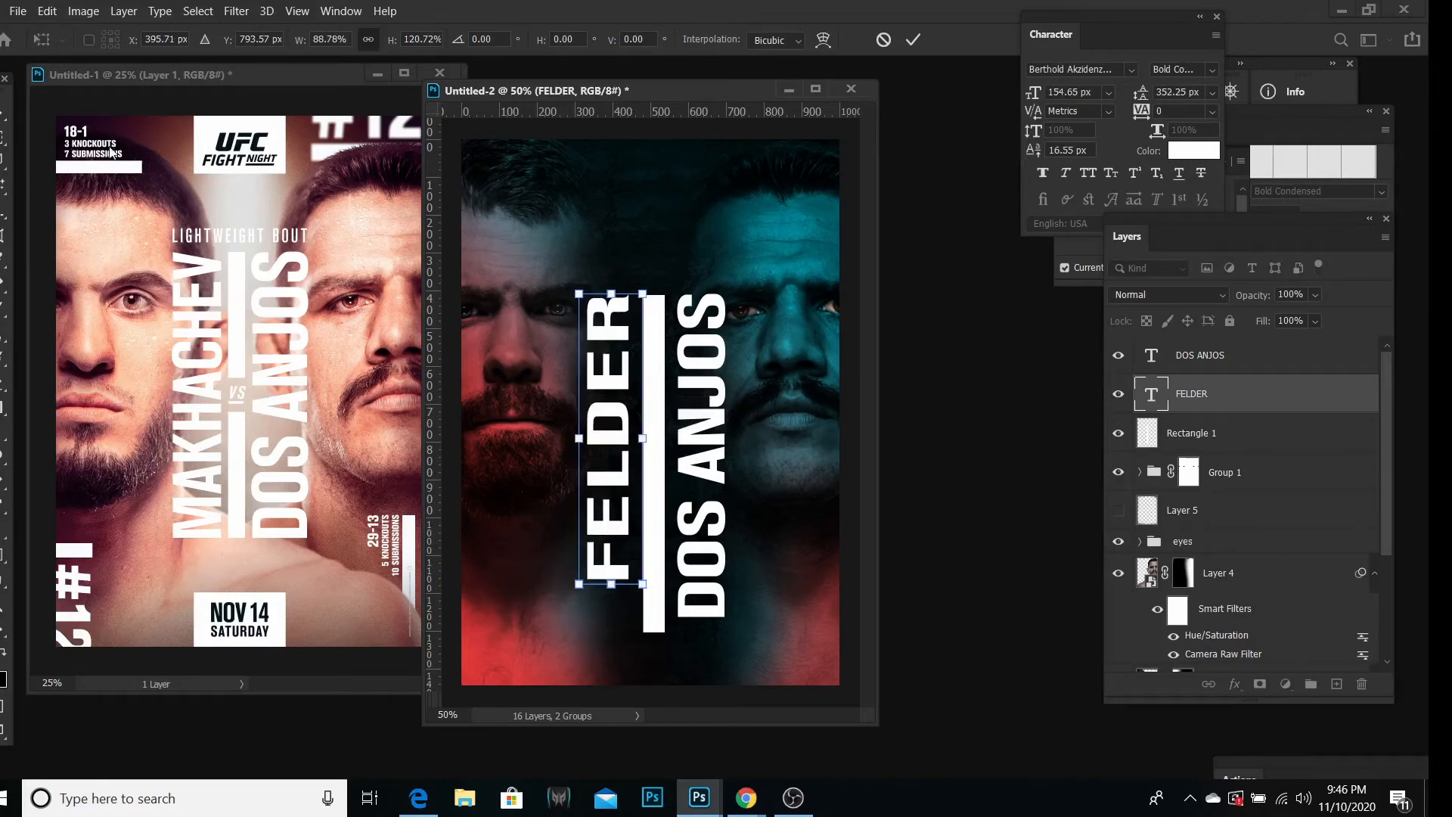
key(Return)
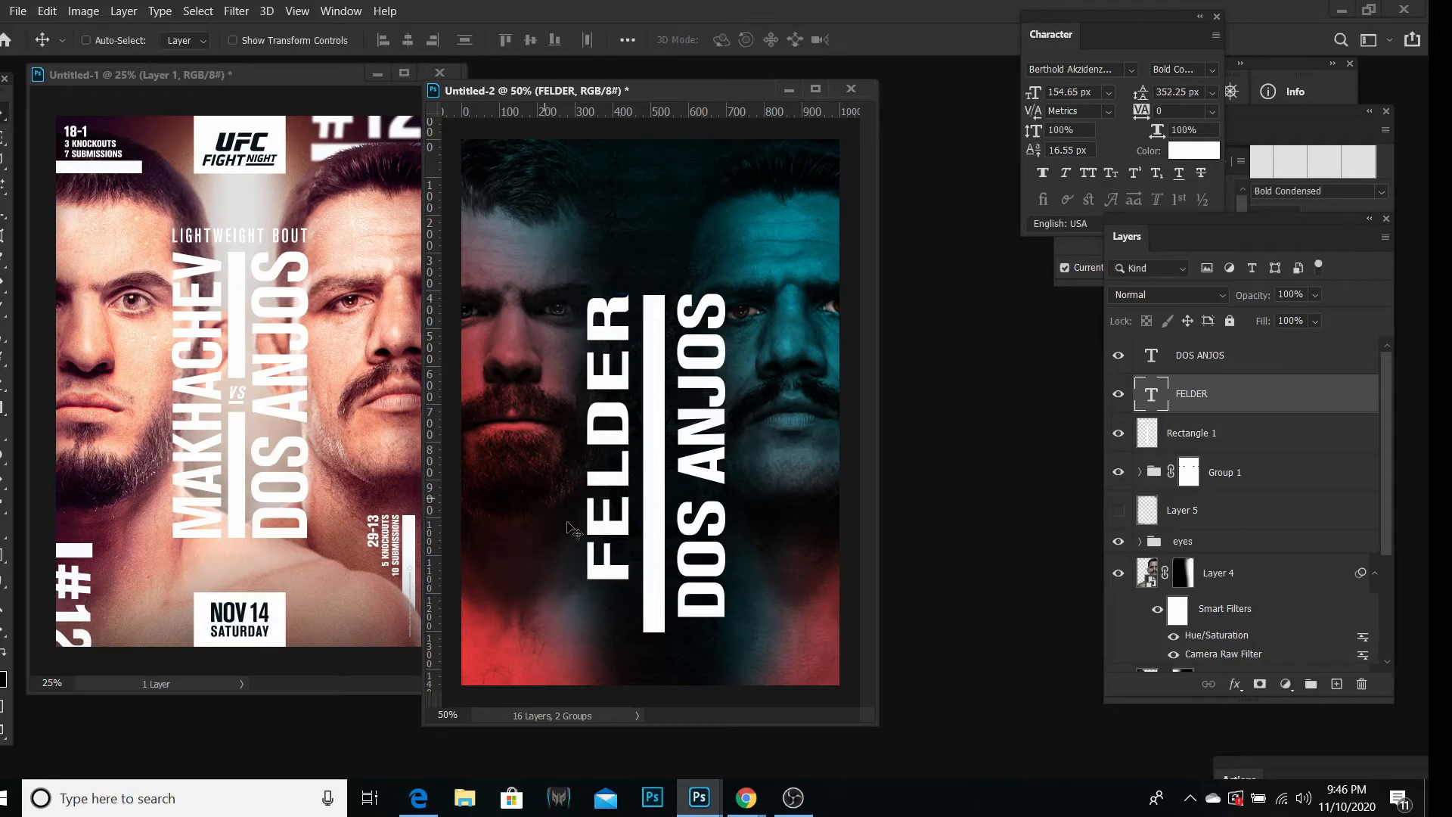
Step: Nudge FELDER slightly, undo the nudge and its free transform, and redo the transform
drag(642, 531, 642, 533)
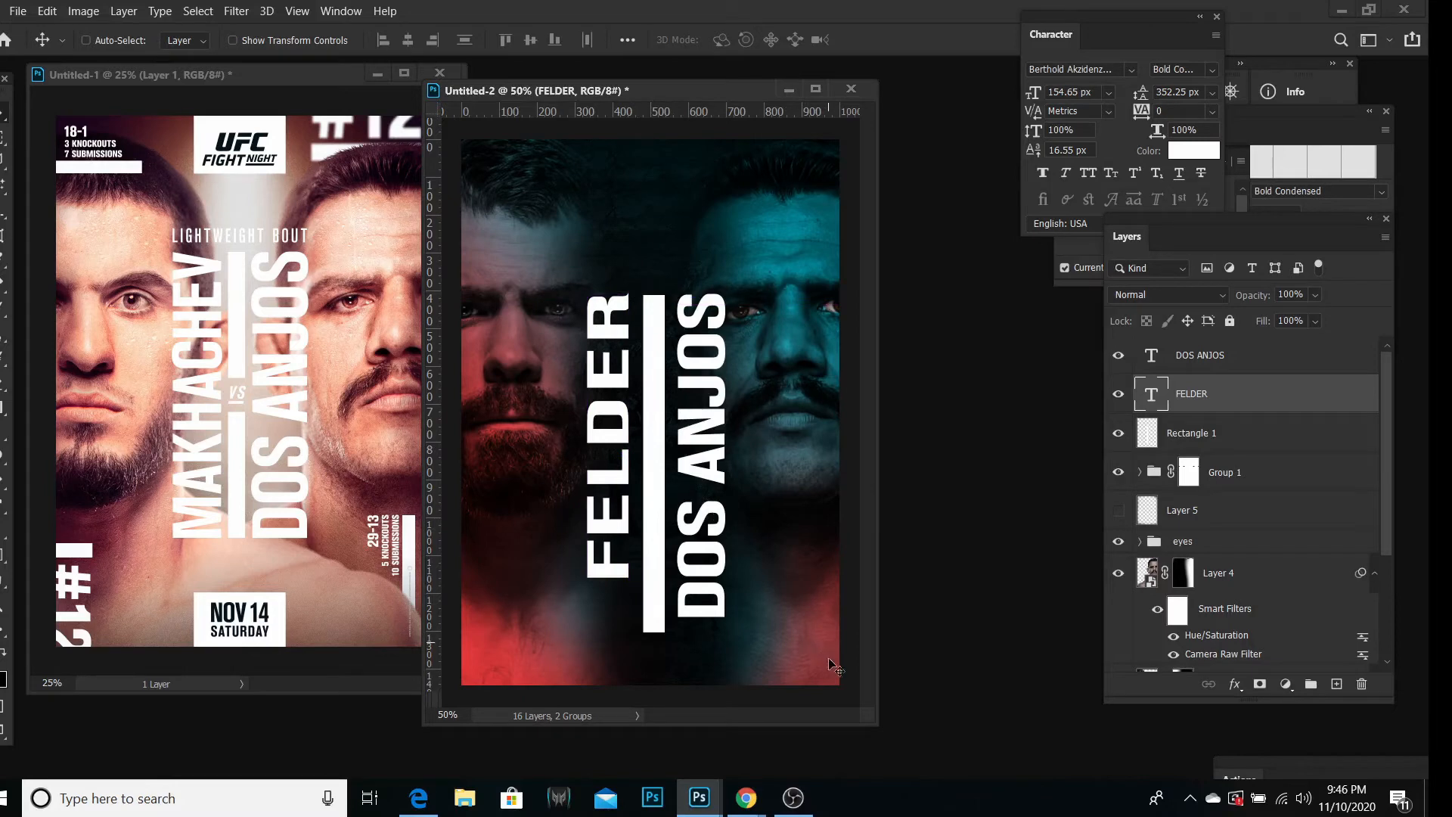
key(ctrl+z)
key(ctrl+z)
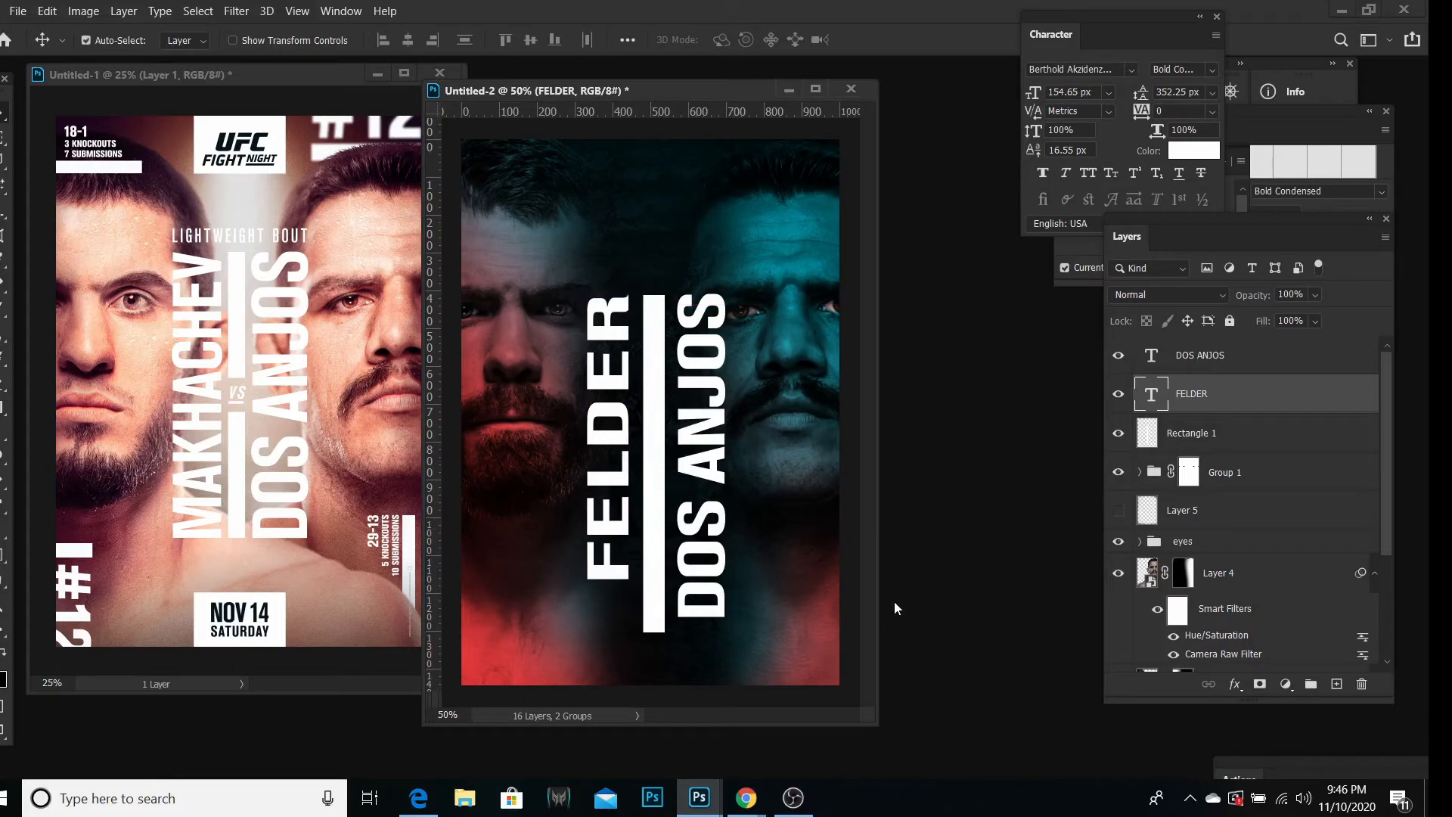
click(47, 10)
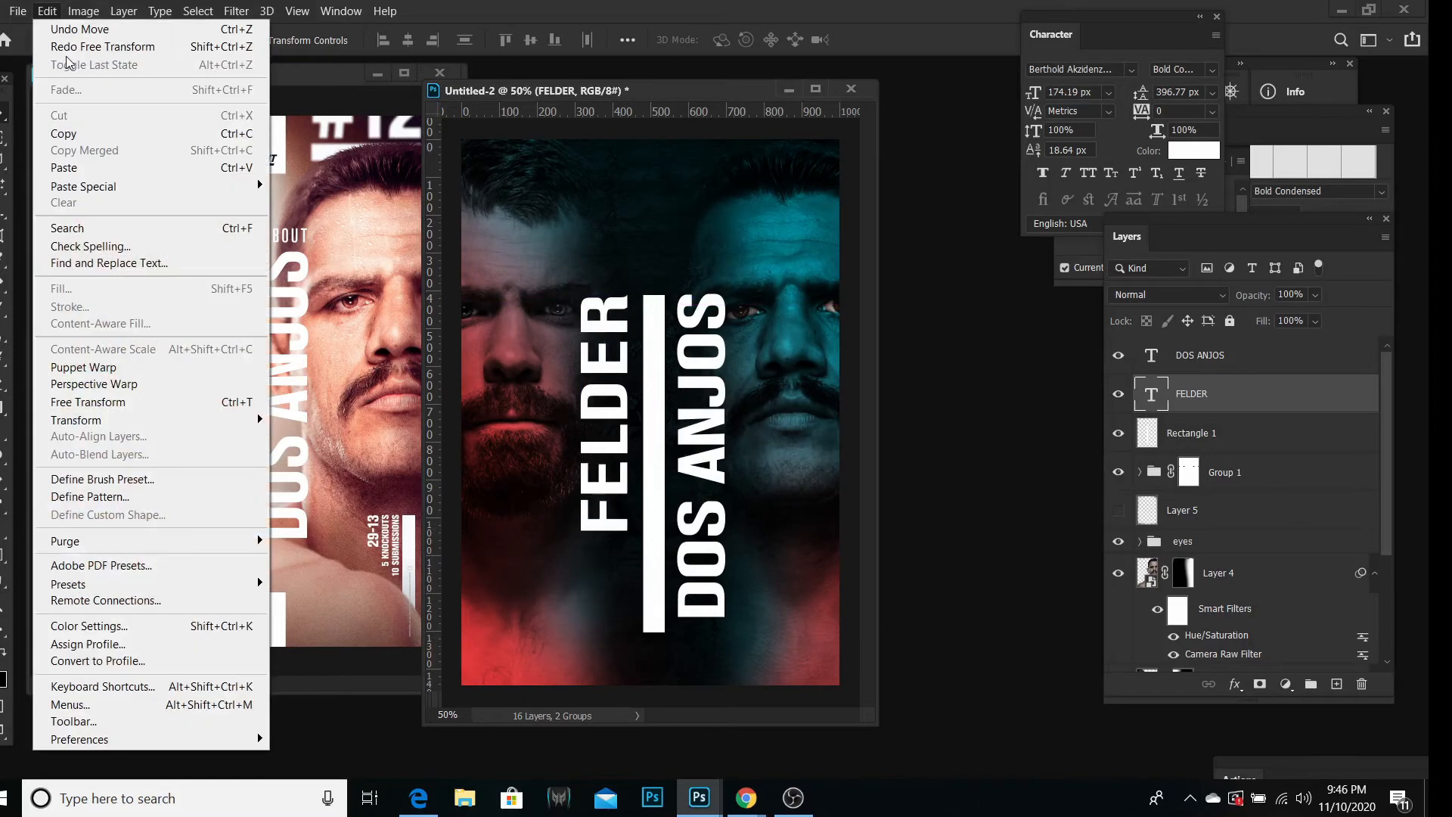
click(73, 43)
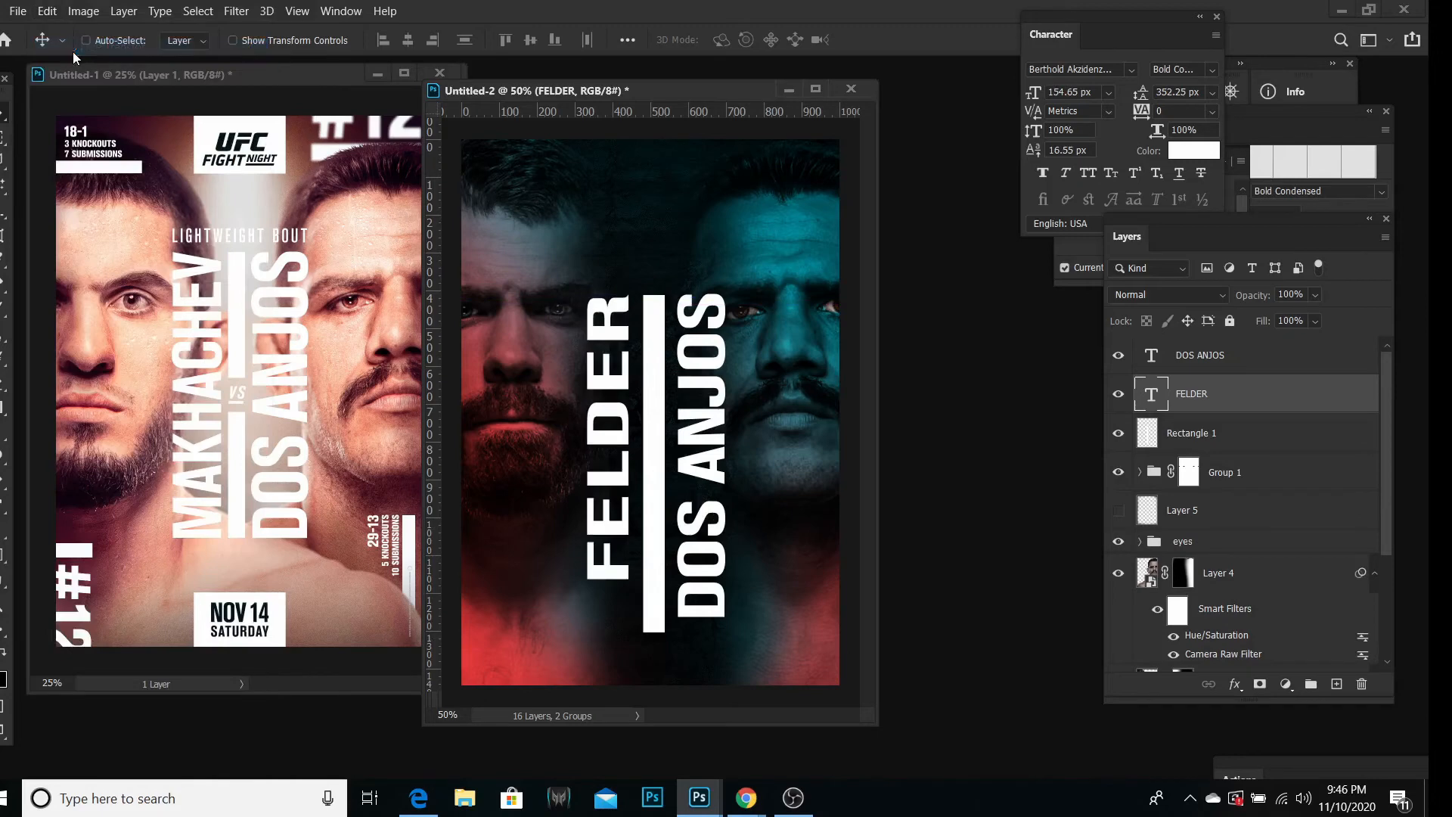
Step: Try shortening DOS ANJOS to 88.78% height to match FELDER's lower end, and undo the transform
click(1199, 366)
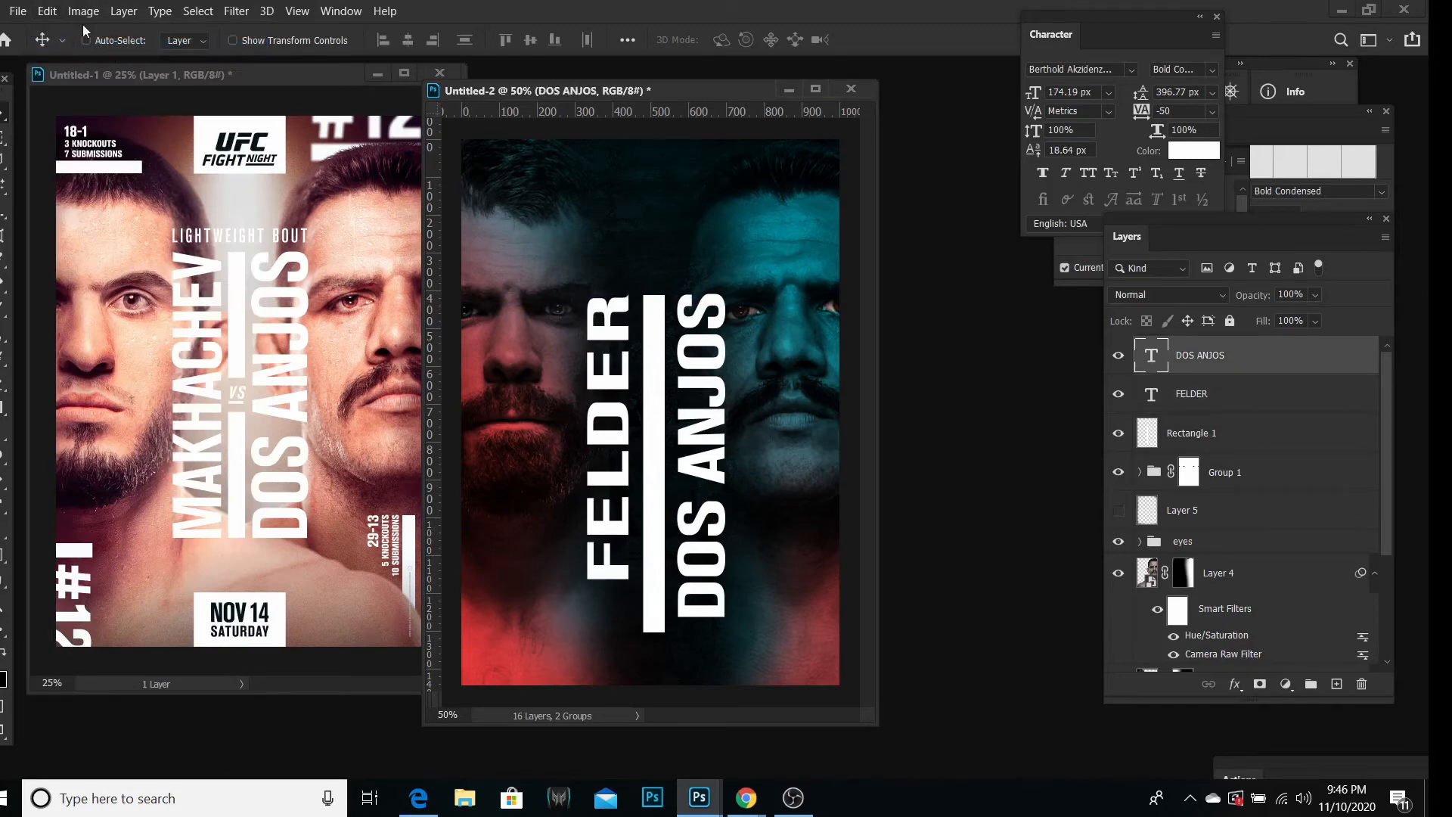
click(50, 12)
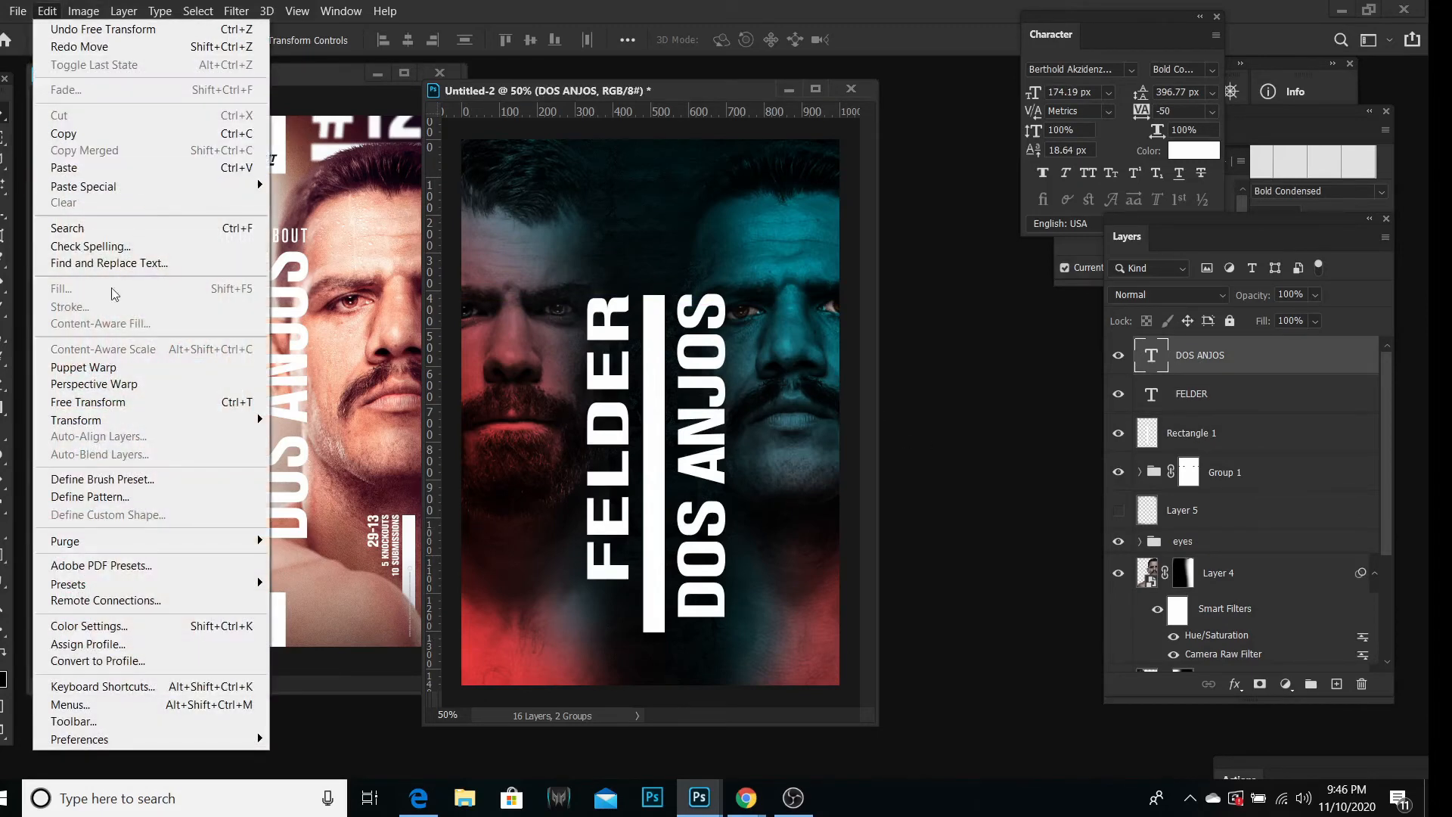
click(115, 403)
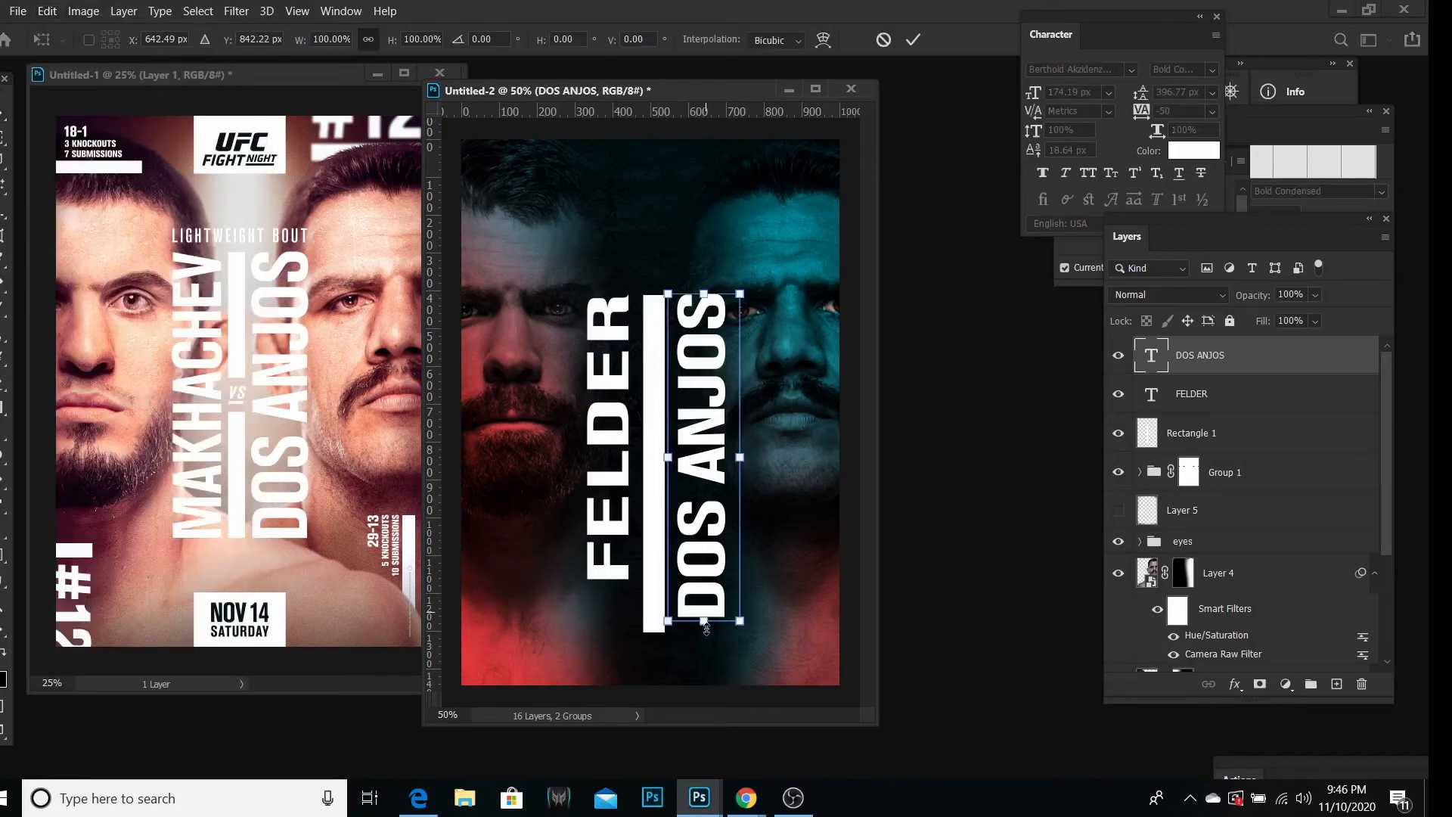
drag(706, 628, 709, 594)
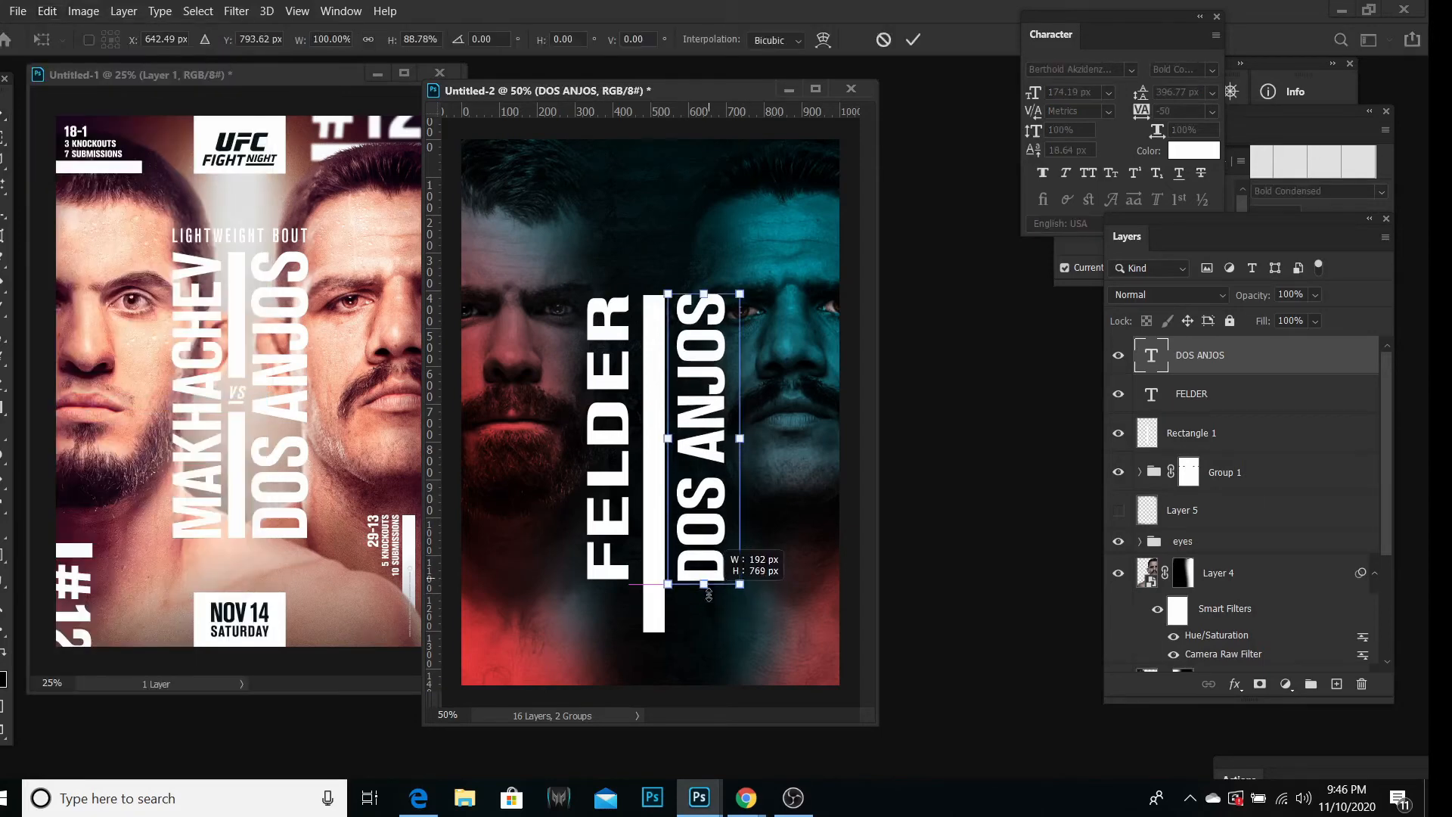
key(Return)
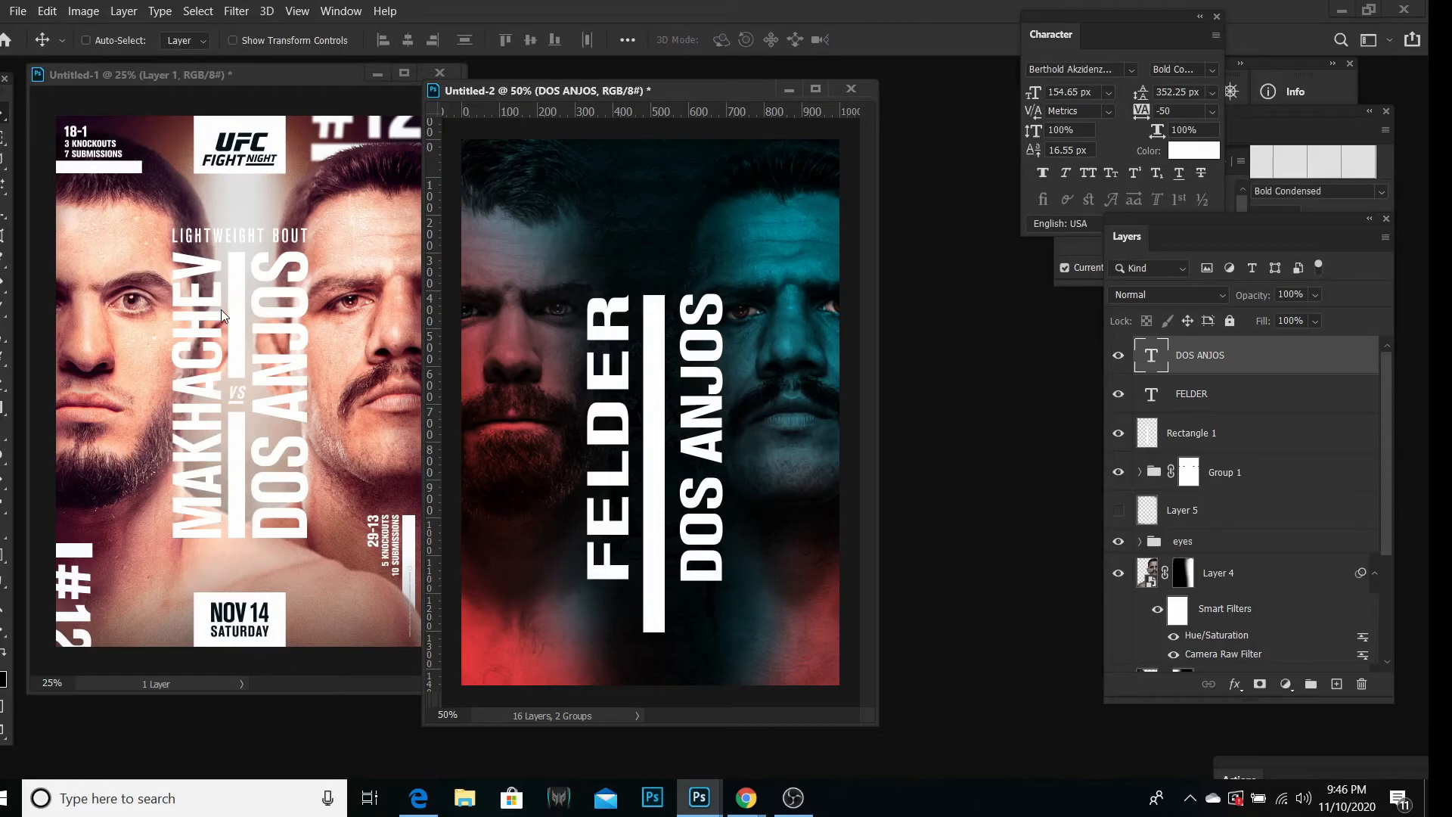
key(ctrl+z)
Step: Shorten DOS ANJOS to 88.78% height with a free transform, matching its lower end to FELDER
click(47, 11)
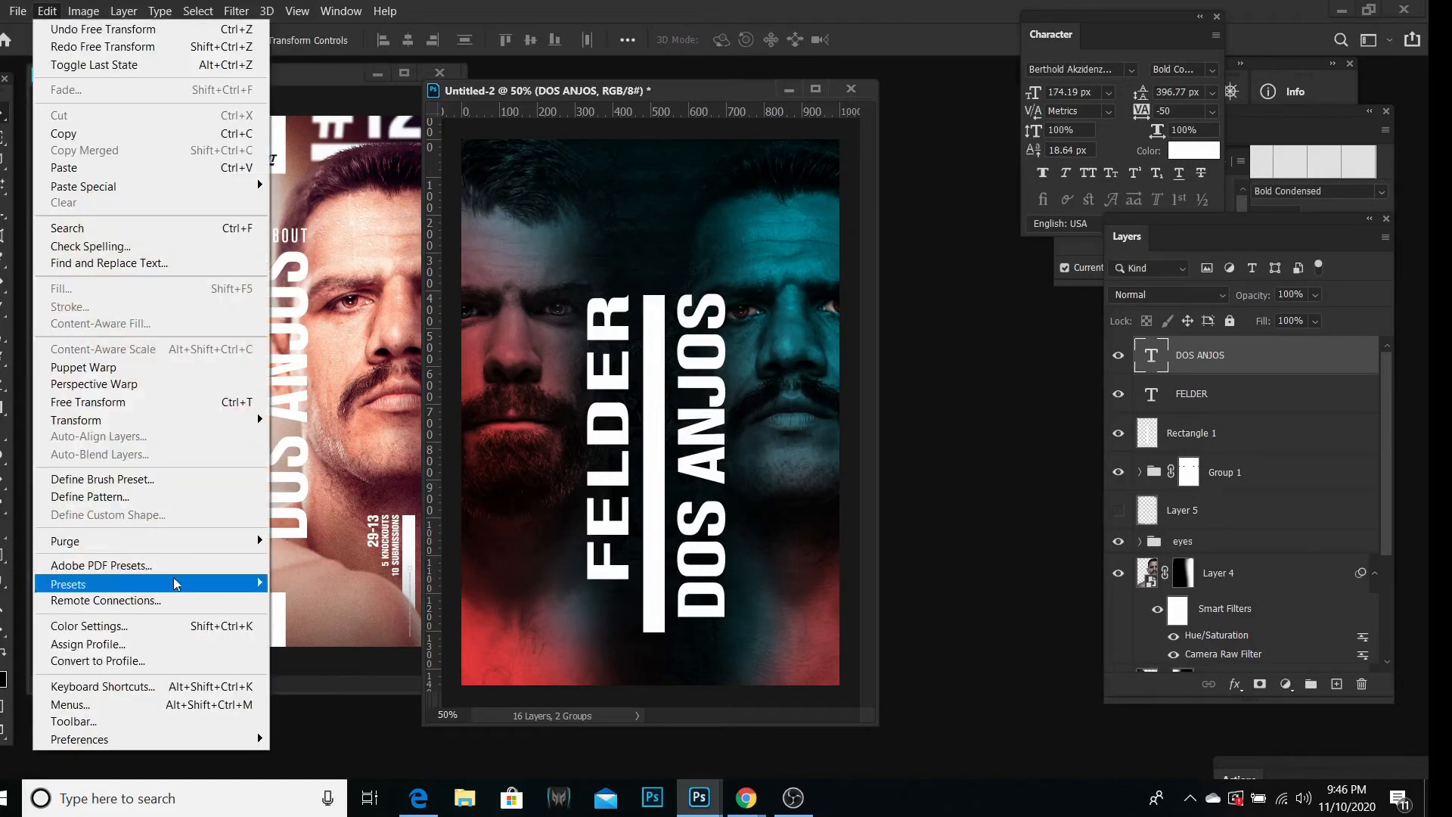
click(151, 408)
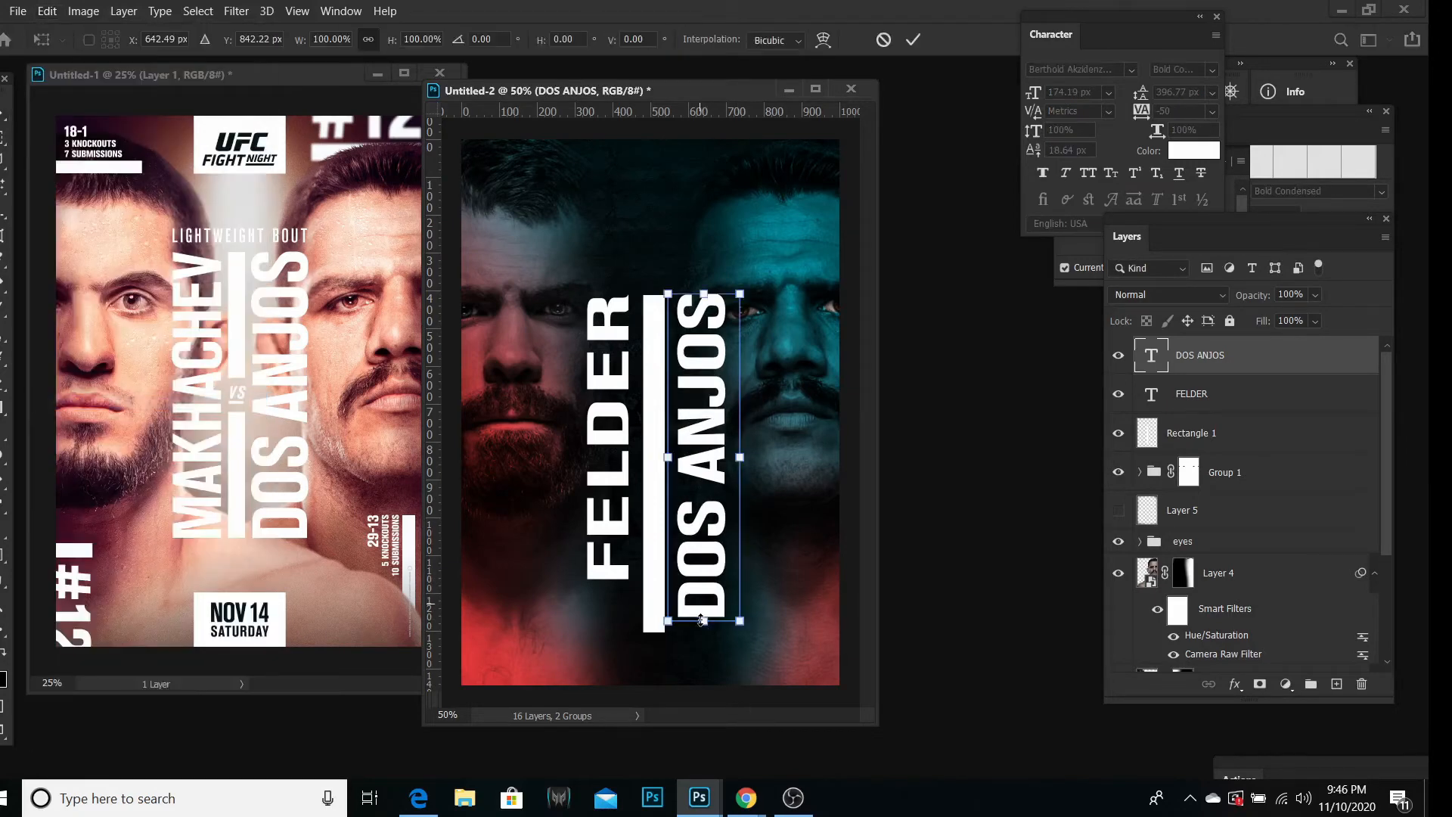
drag(702, 621, 703, 588)
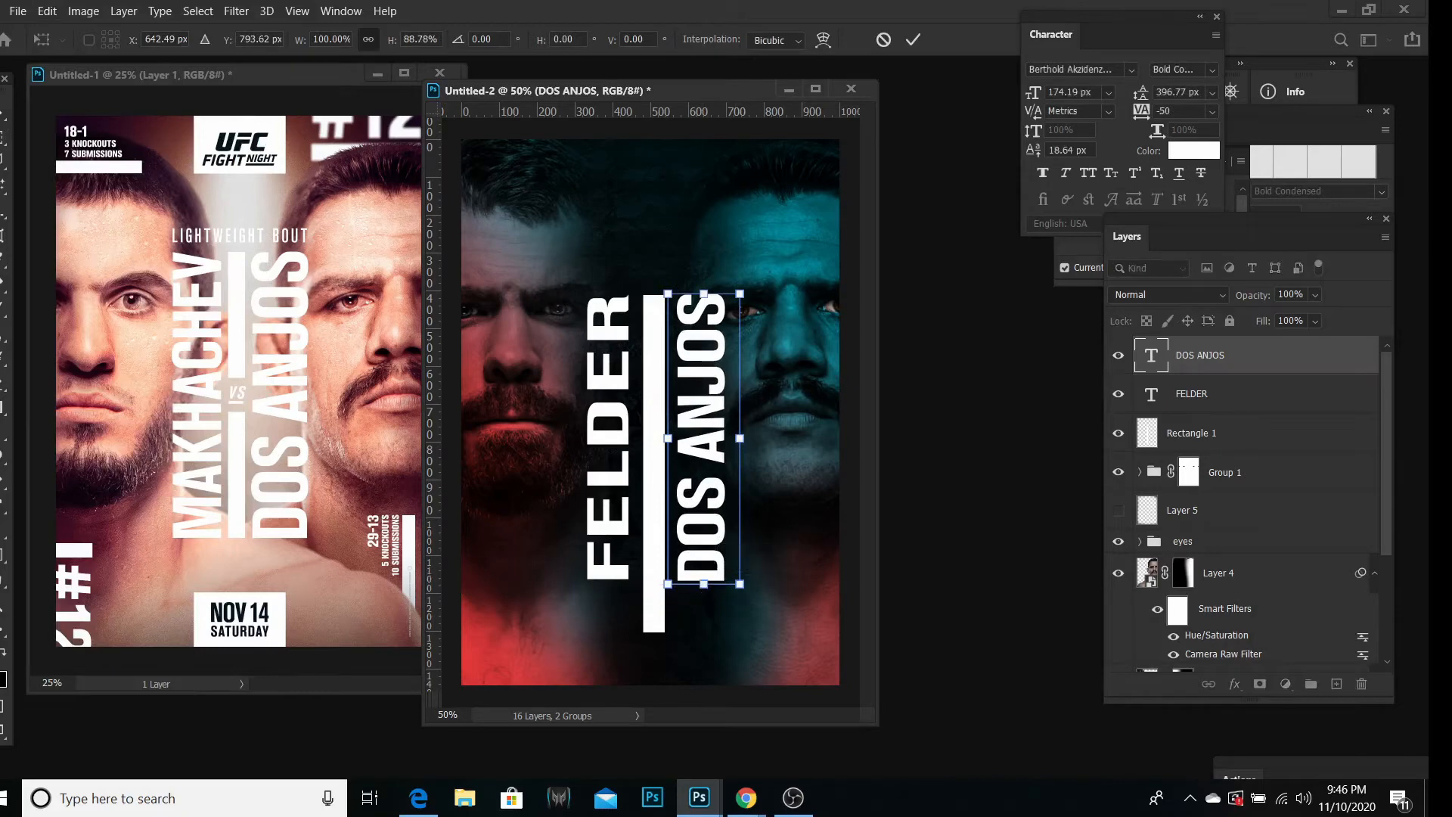
key(Return)
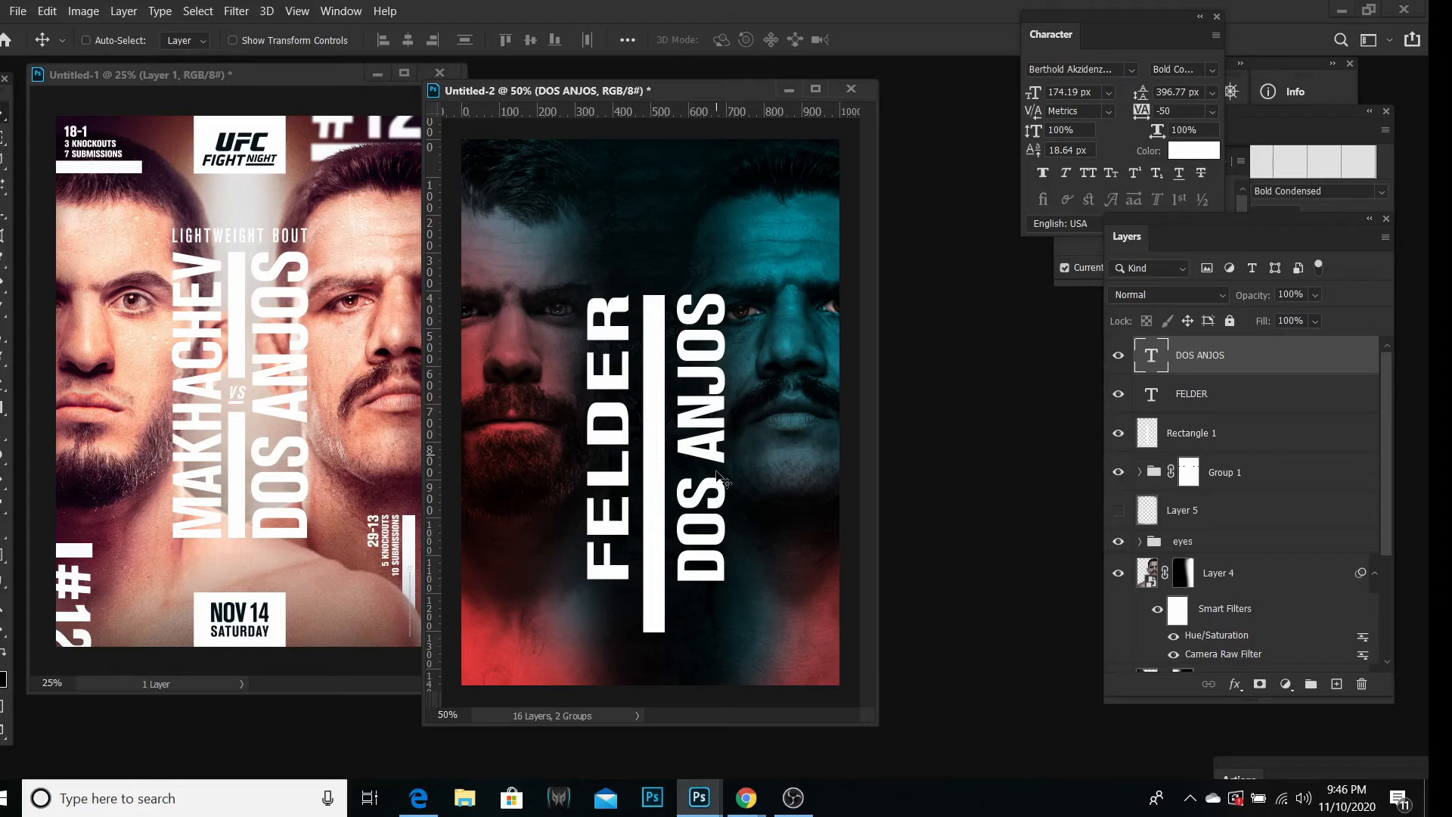
Step: Delete the part of the white bar that extends below the two names, and clear the selection
click(1192, 432)
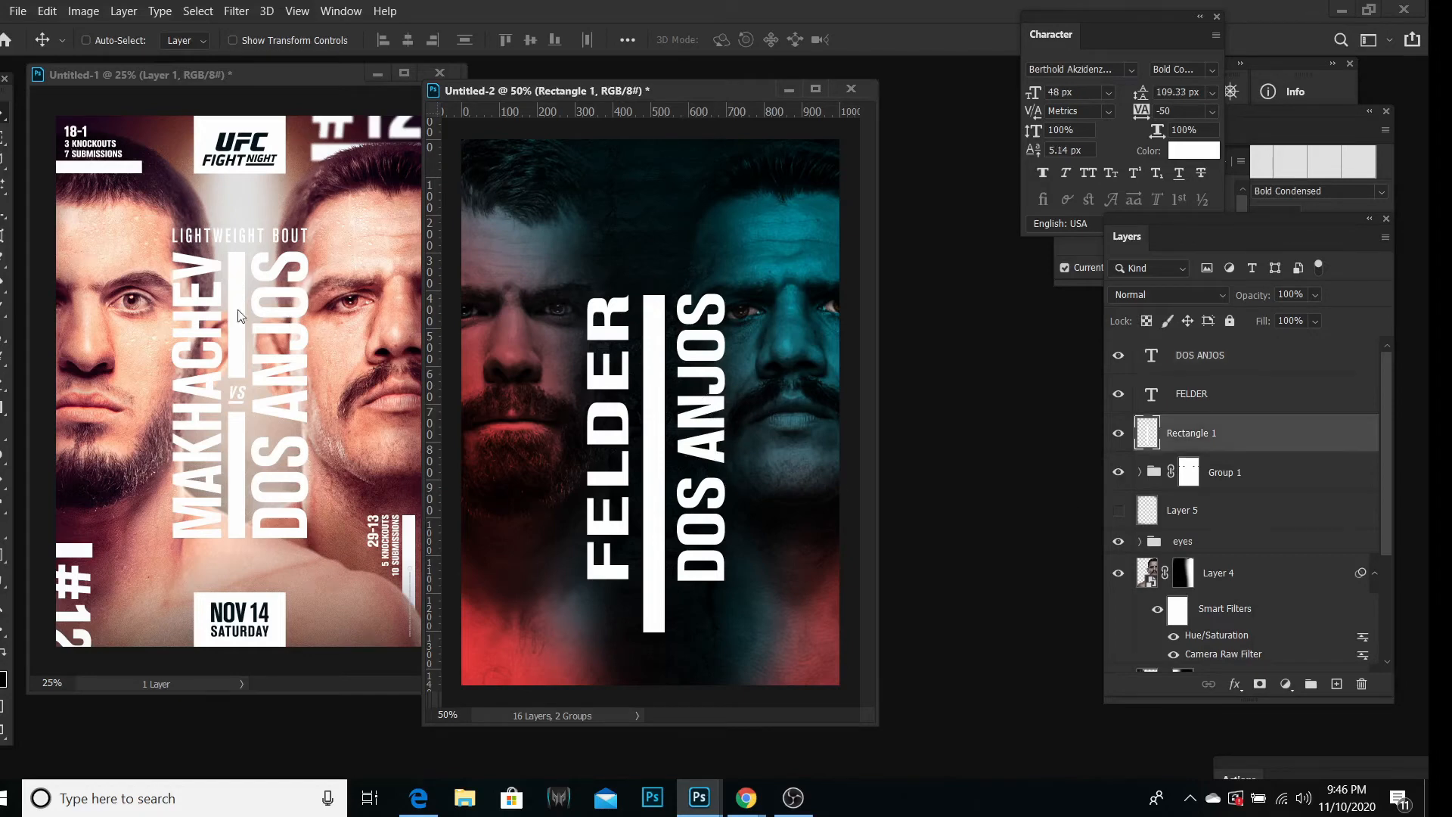
click(1, 142)
drag(776, 661, 572, 583)
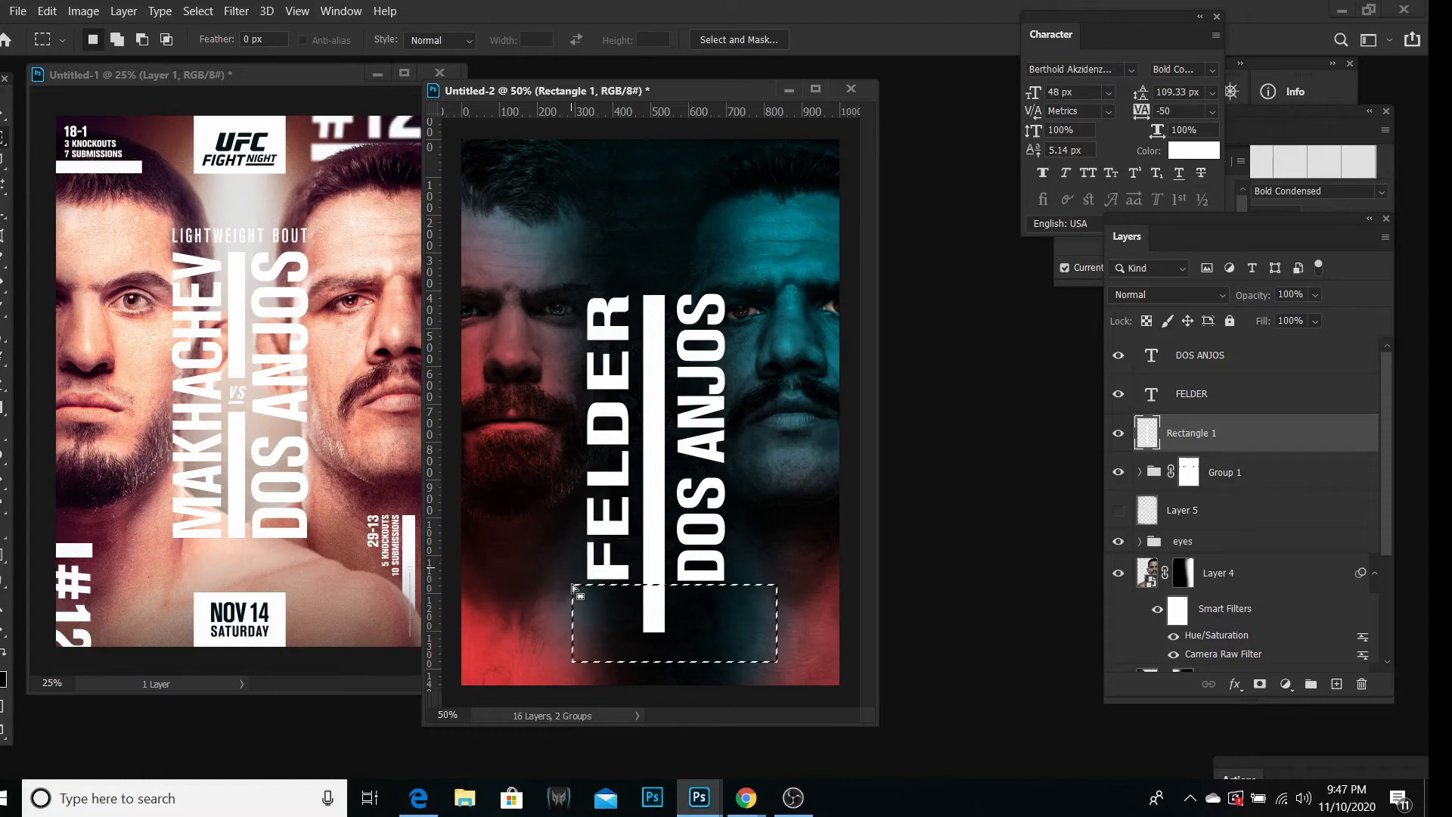
key(Delete)
right_click(655, 481)
click(745, 148)
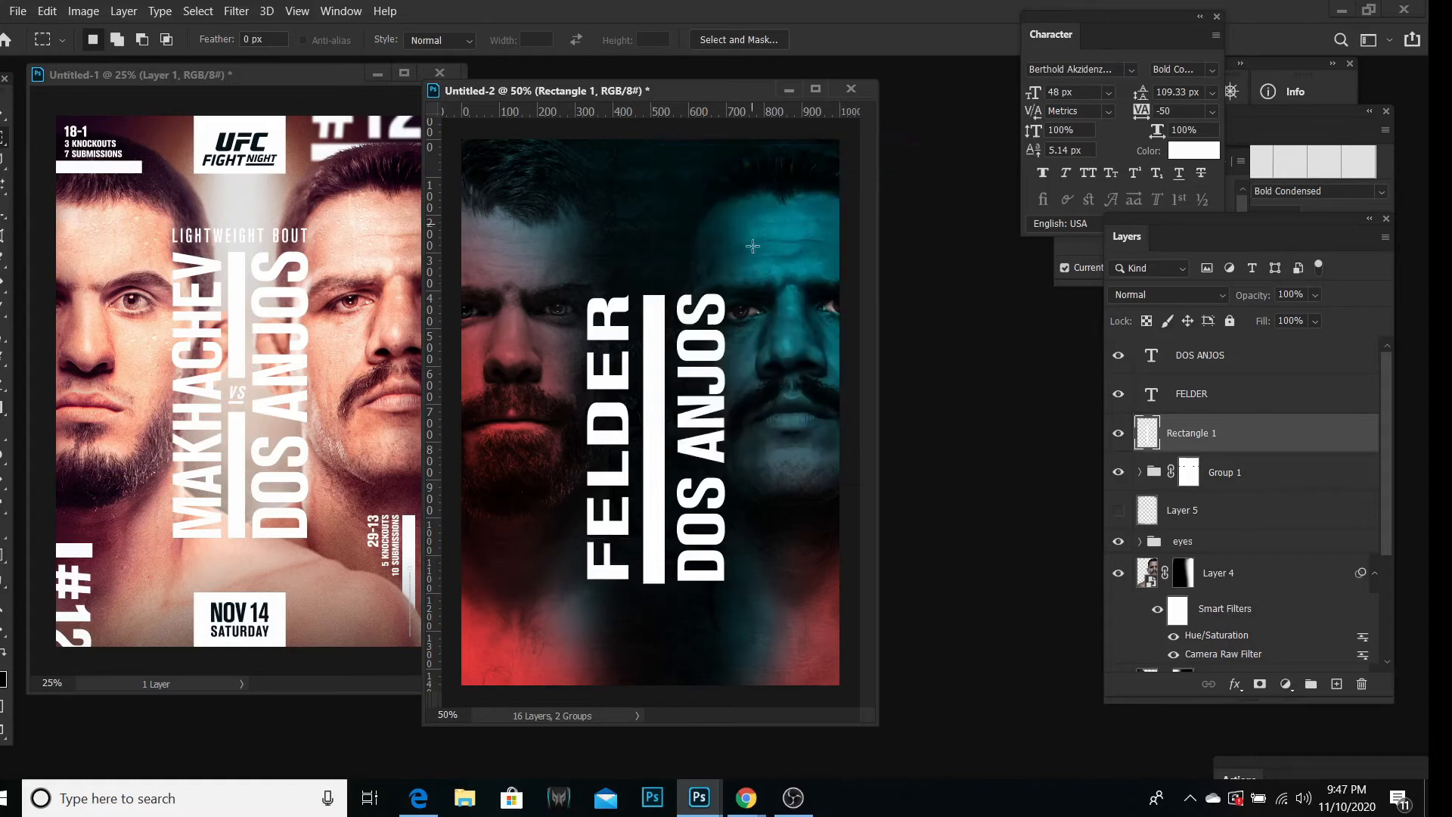
Step: Nudge FELDER so its lower end meets the bar's, try shifting DOS ANJOS closer to the bar, and undo that shift
click(1176, 396)
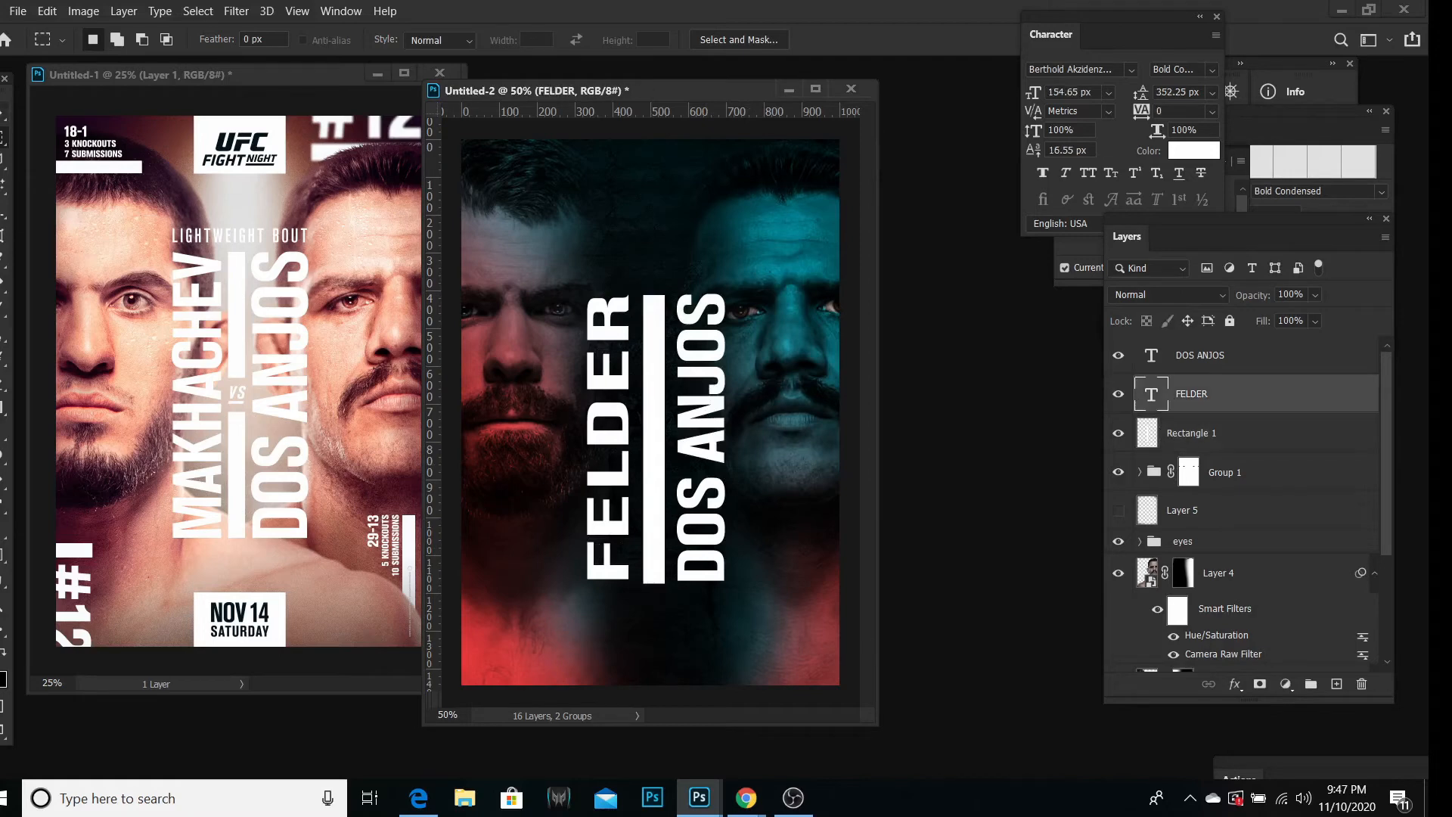
key(v)
drag(589, 410, 584, 414)
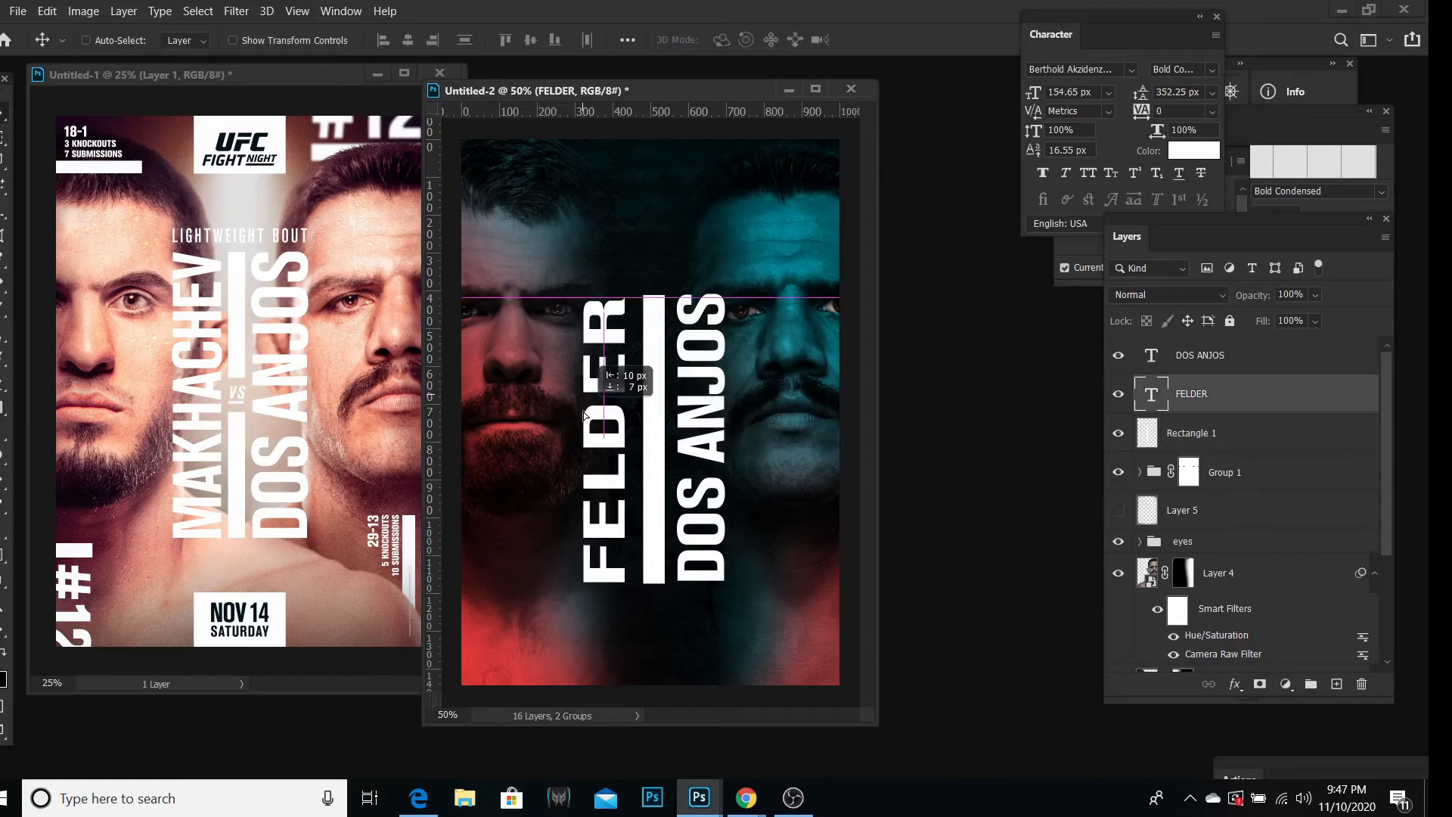
drag(583, 412, 592, 415)
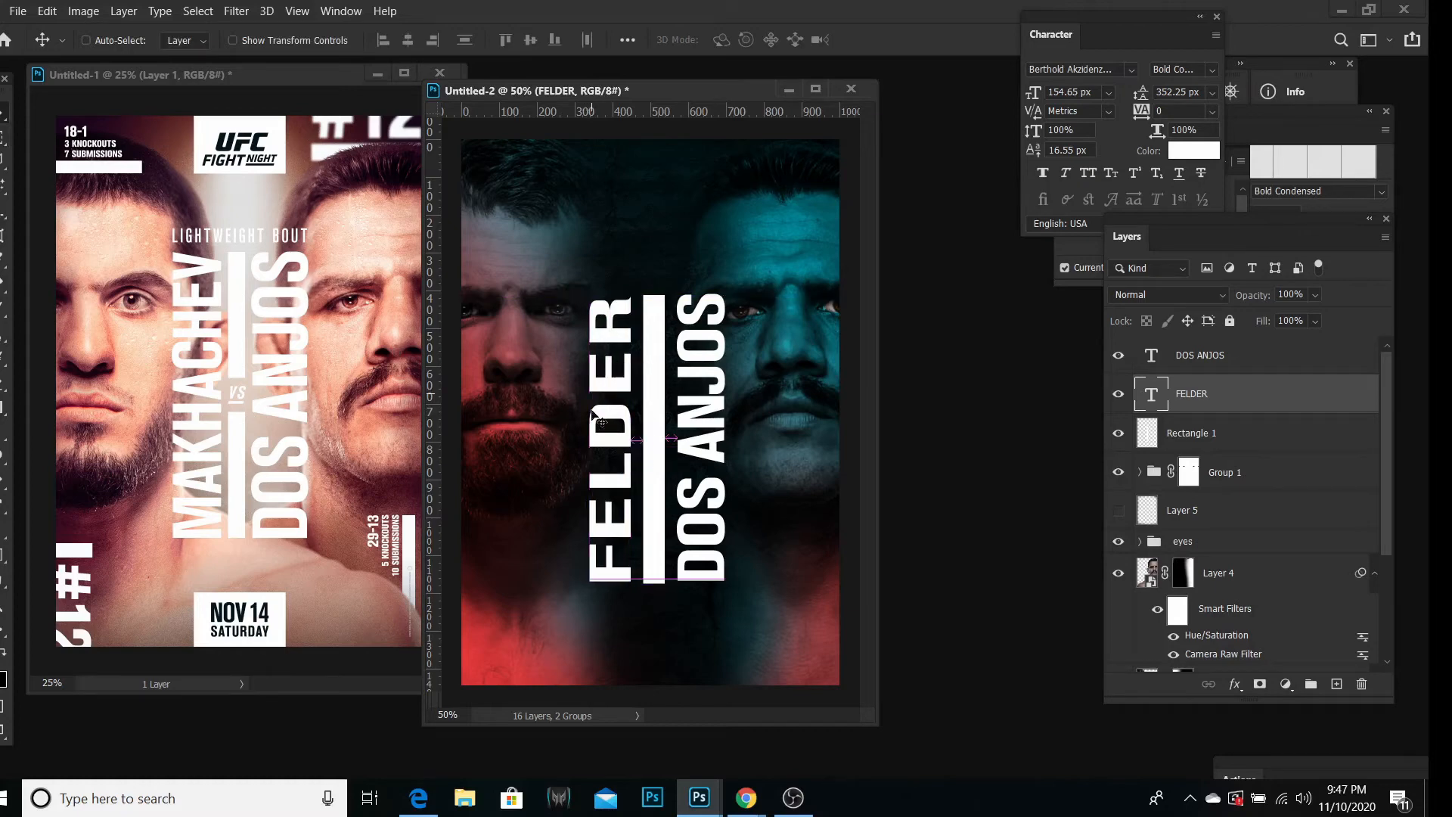
click(1213, 361)
drag(724, 484, 713, 490)
key(ctrl+z)
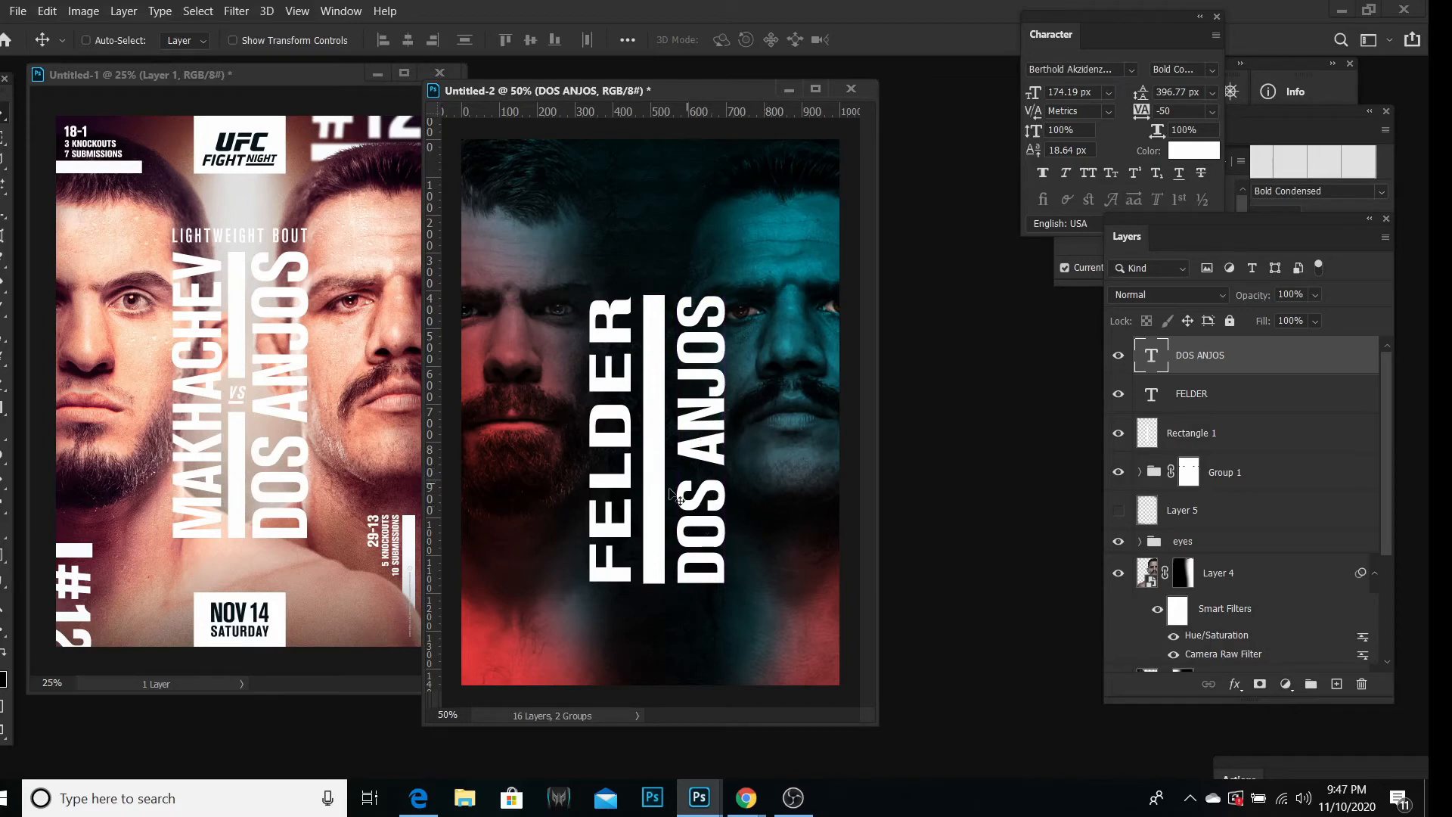
Step: Trim a thin strip off the white bar along its FELDER side, and clear the selection
click(1227, 435)
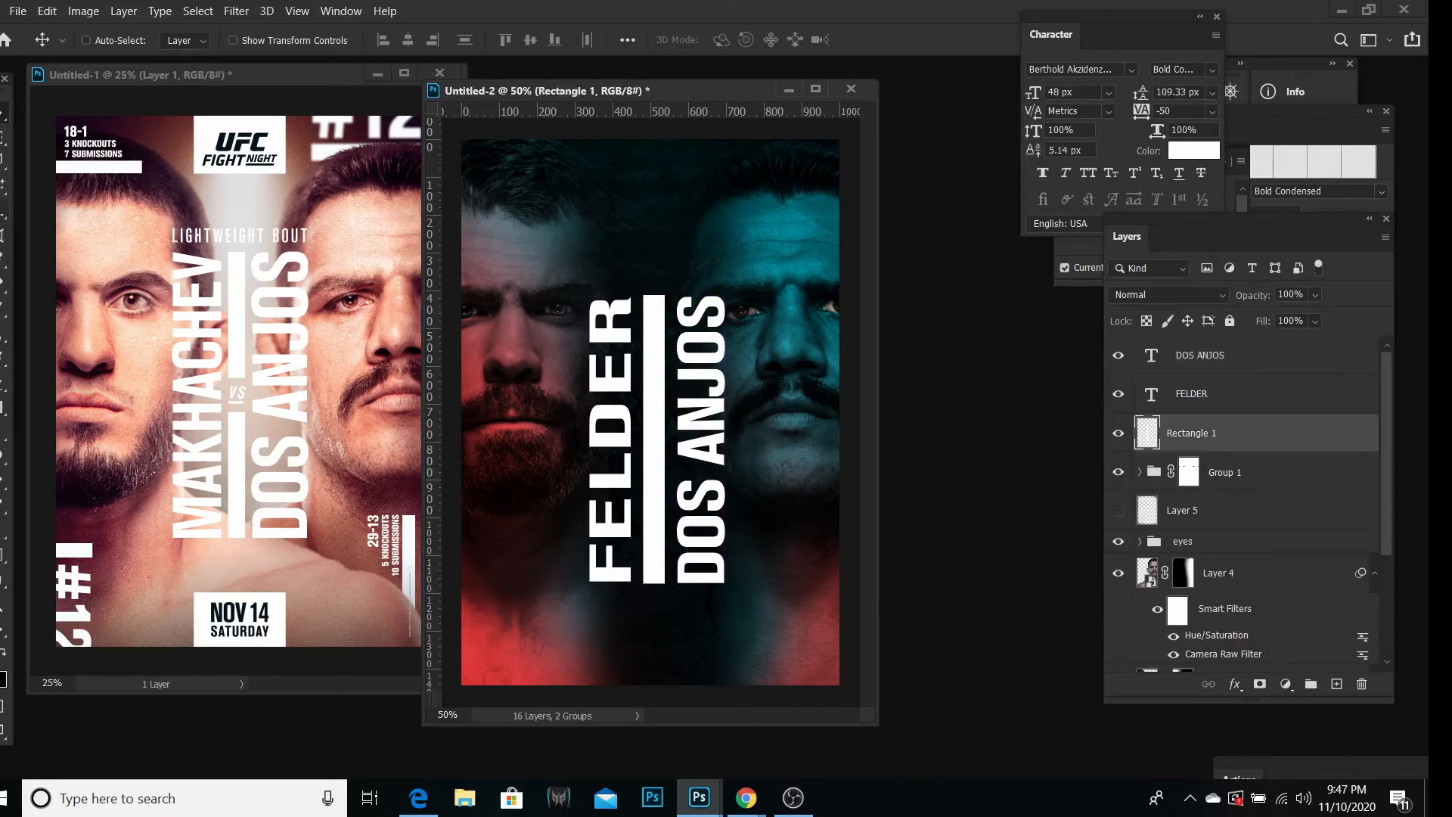
key(m)
drag(589, 269, 647, 618)
key(Delete)
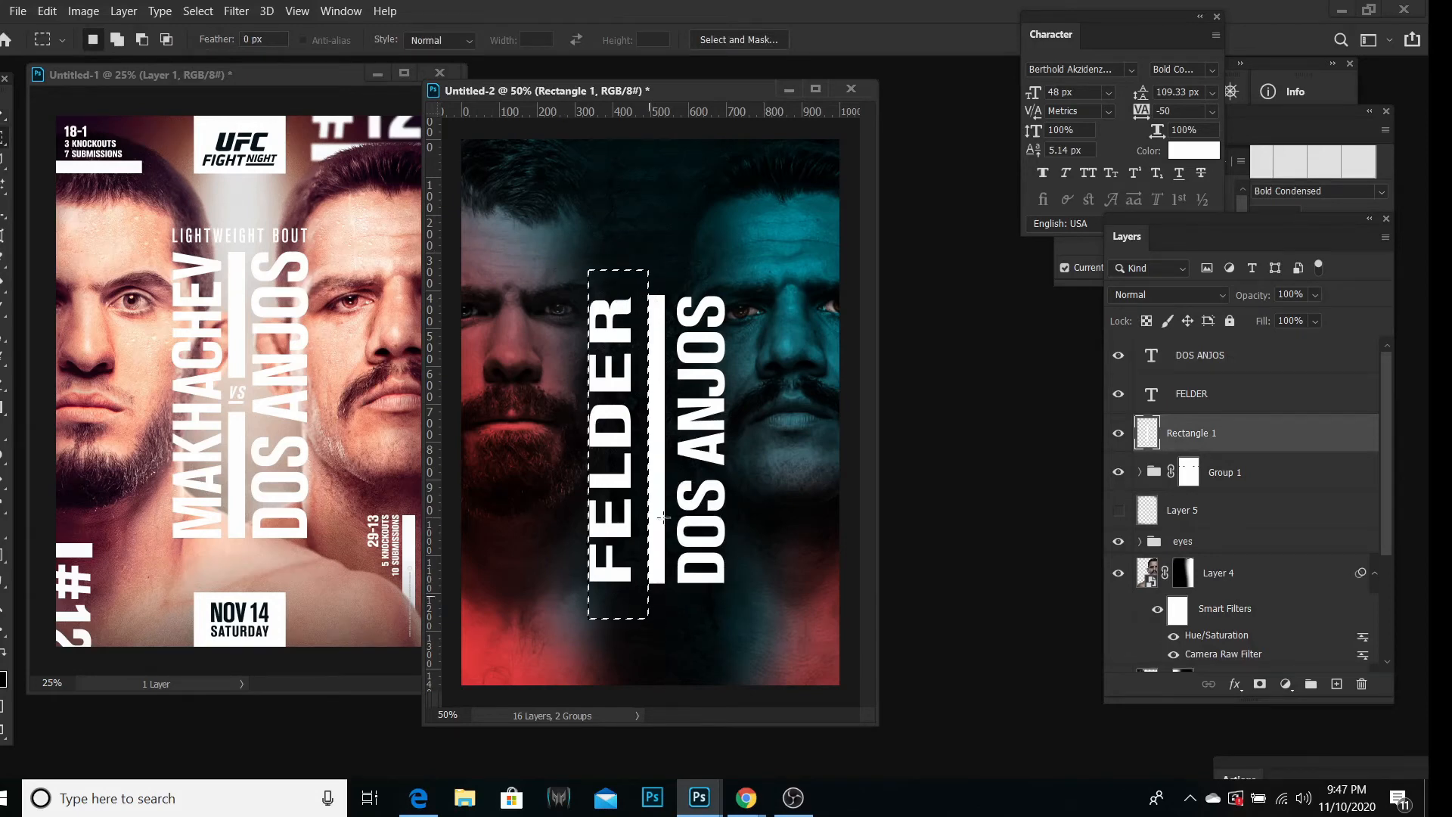
right_click(680, 354)
click(692, 358)
Step: Nudge FELDER slightly closer to the narrowed white bar
click(1208, 398)
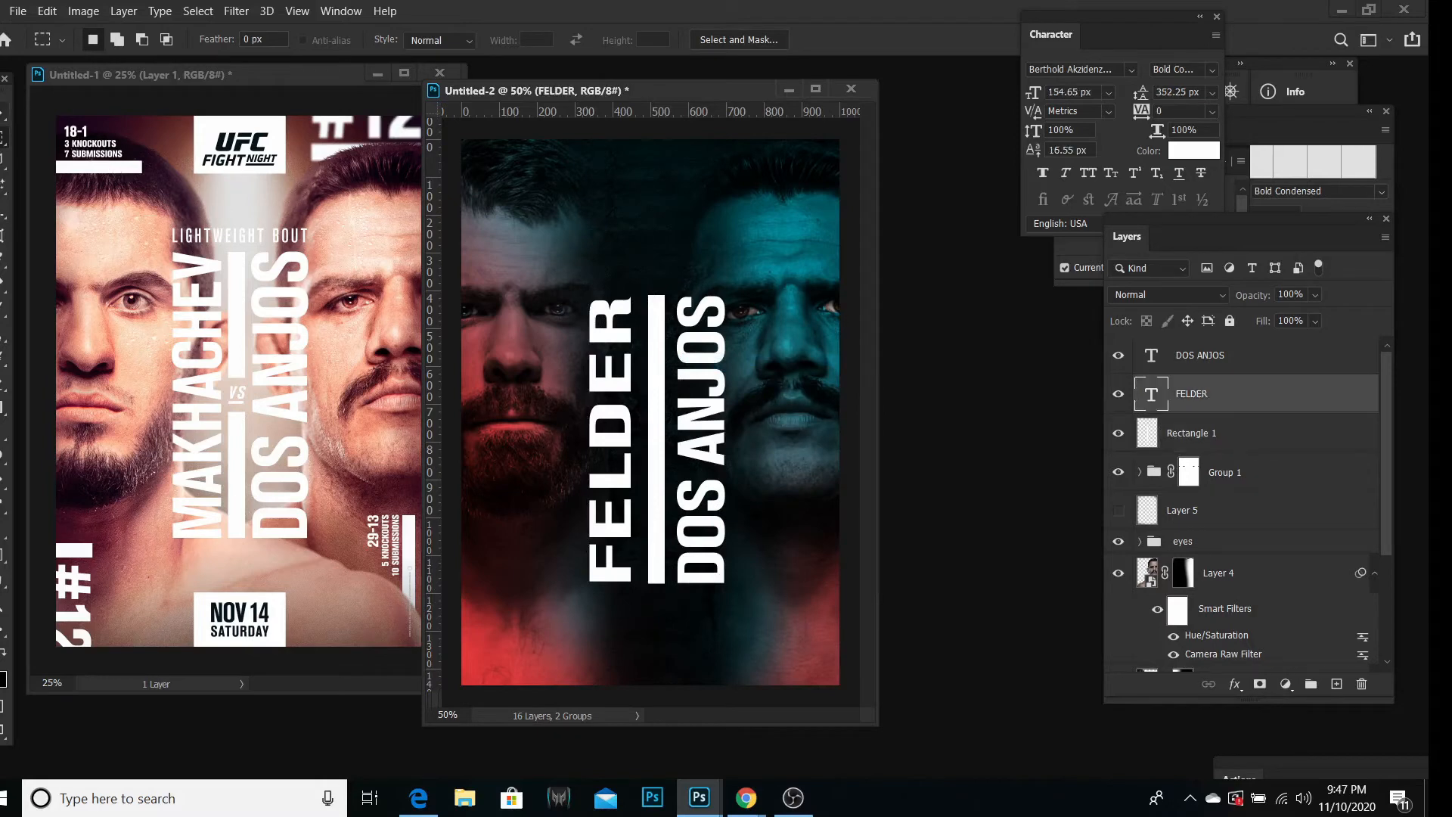
key(v)
mouse_move(595, 486)
mouse_down()
mouse_move(611, 483)
mouse_move(598, 490)
mouse_up()
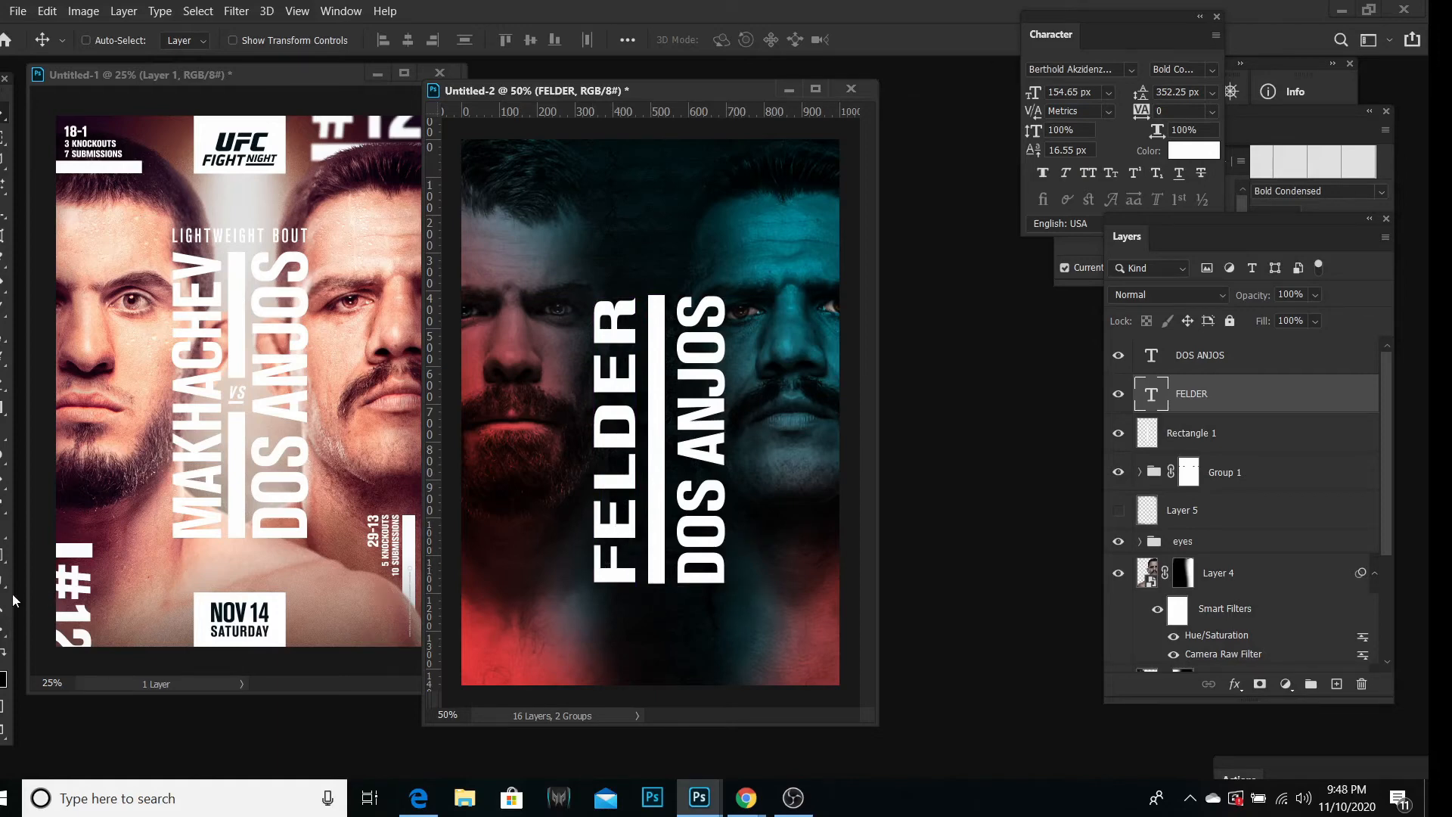
Step: Move FELDER and DOS ANJOS closer to the white bar, aligning both names' lower ends with the bar's
click(2, 611)
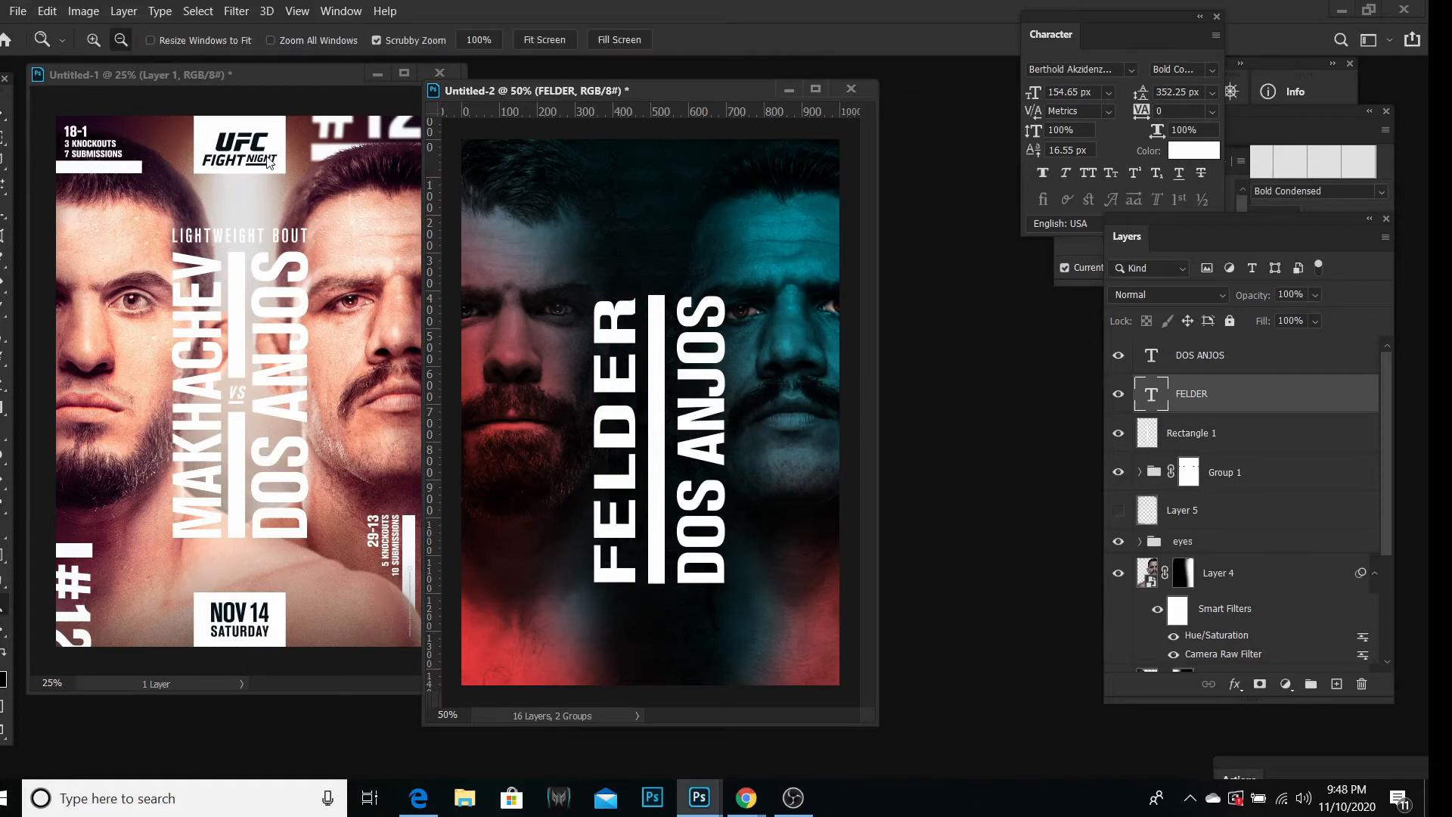
click(722, 580)
click(704, 605)
click(697, 619)
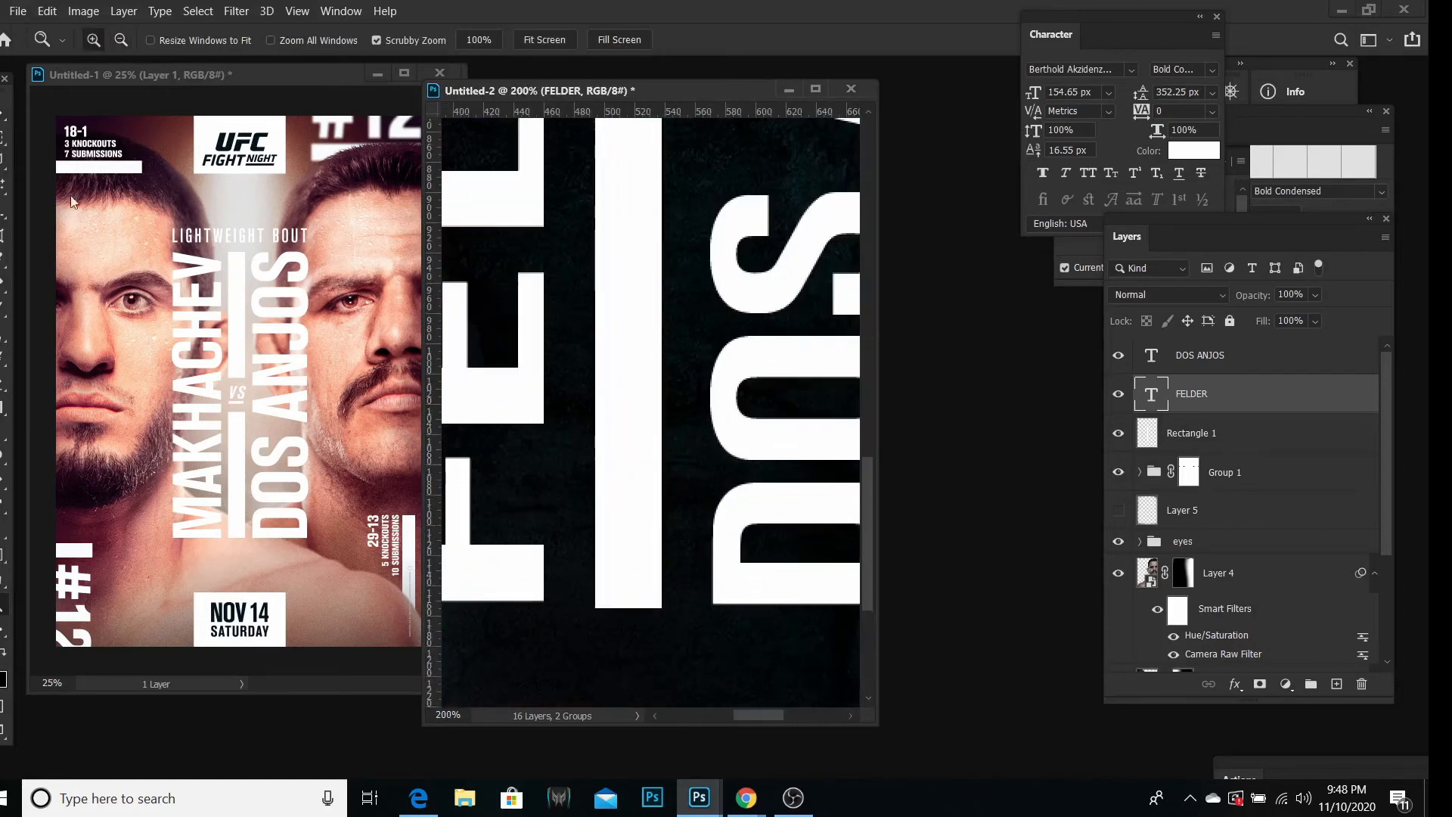
click(3, 128)
drag(532, 393, 552, 393)
click(1190, 354)
drag(725, 577, 717, 583)
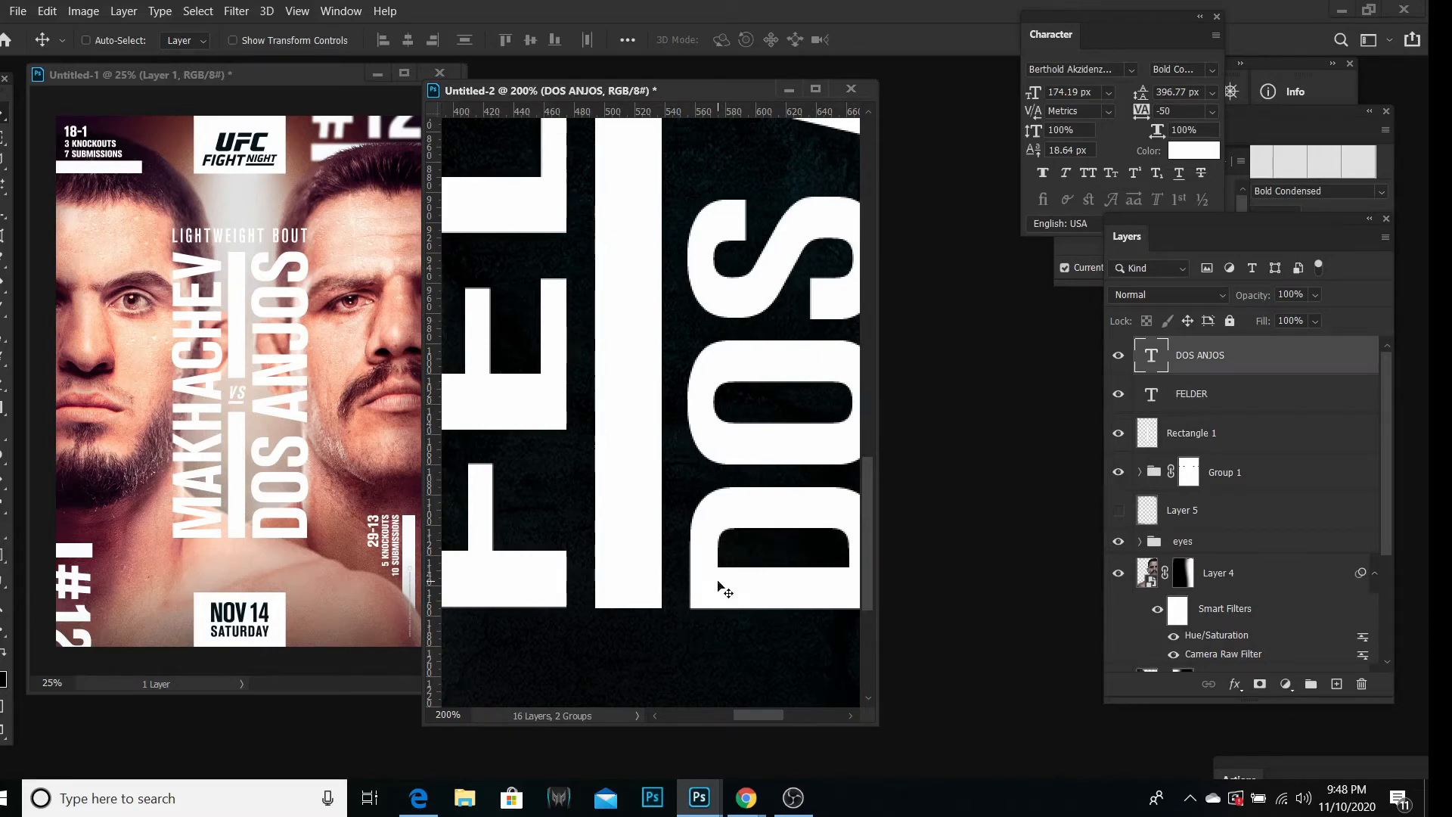
click(4, 601)
click(121, 39)
click(639, 291)
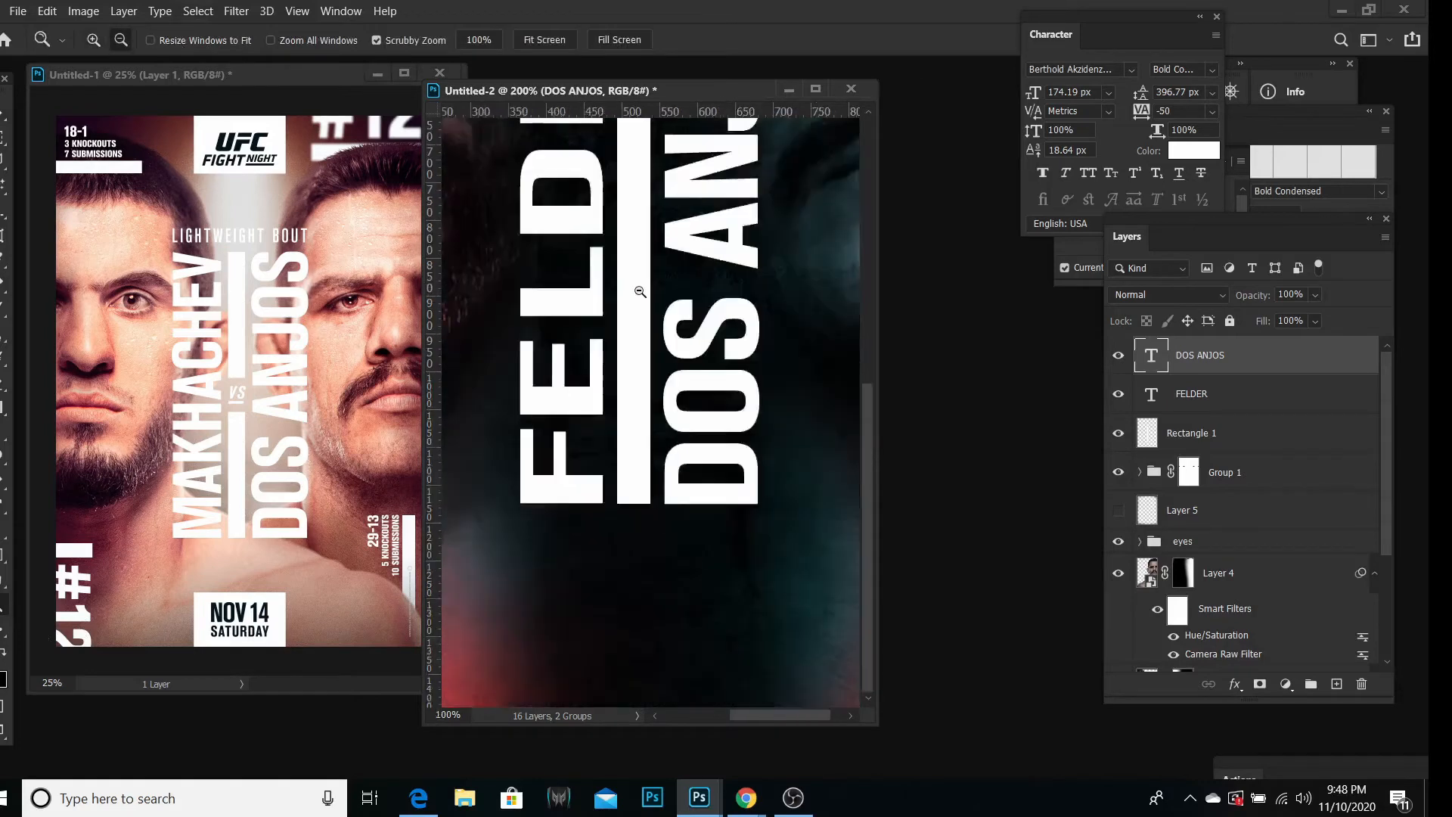
click(639, 291)
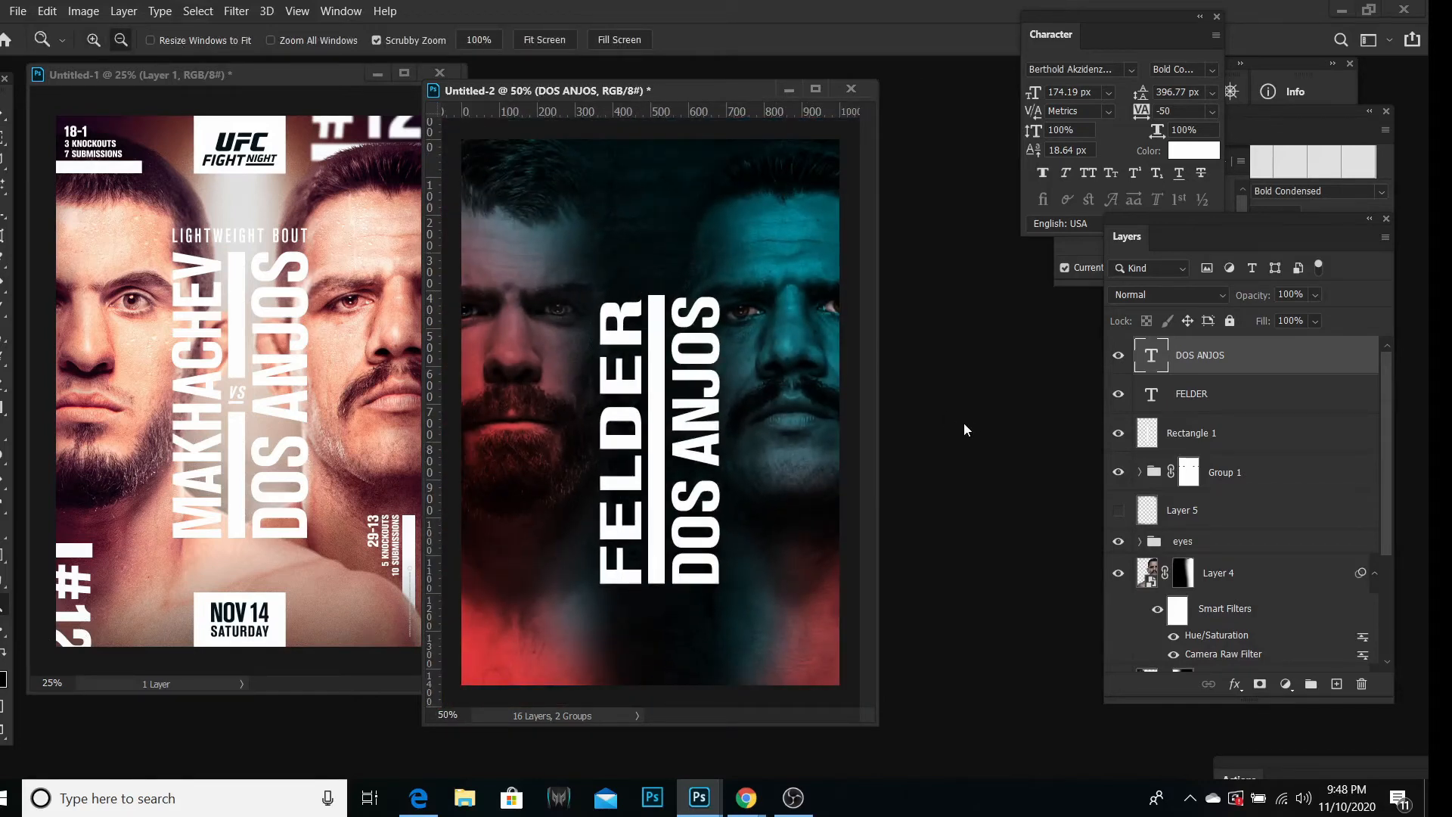
Step: Trim the upper end of the white bar on the Rectangle 1 layer to the top of DOS ANJOS, and clear the selection
click(94, 40)
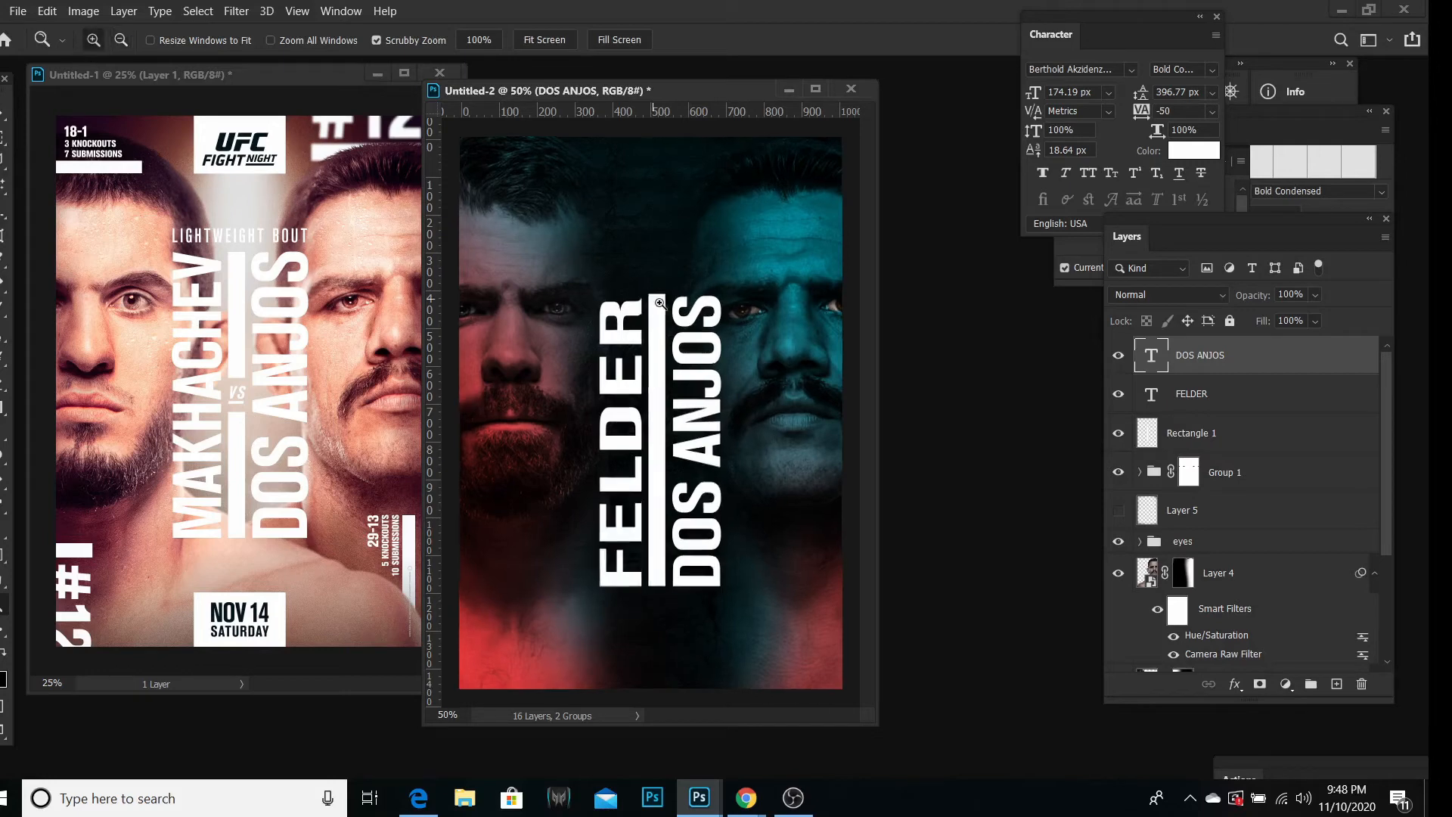
click(652, 295)
click(652, 295)
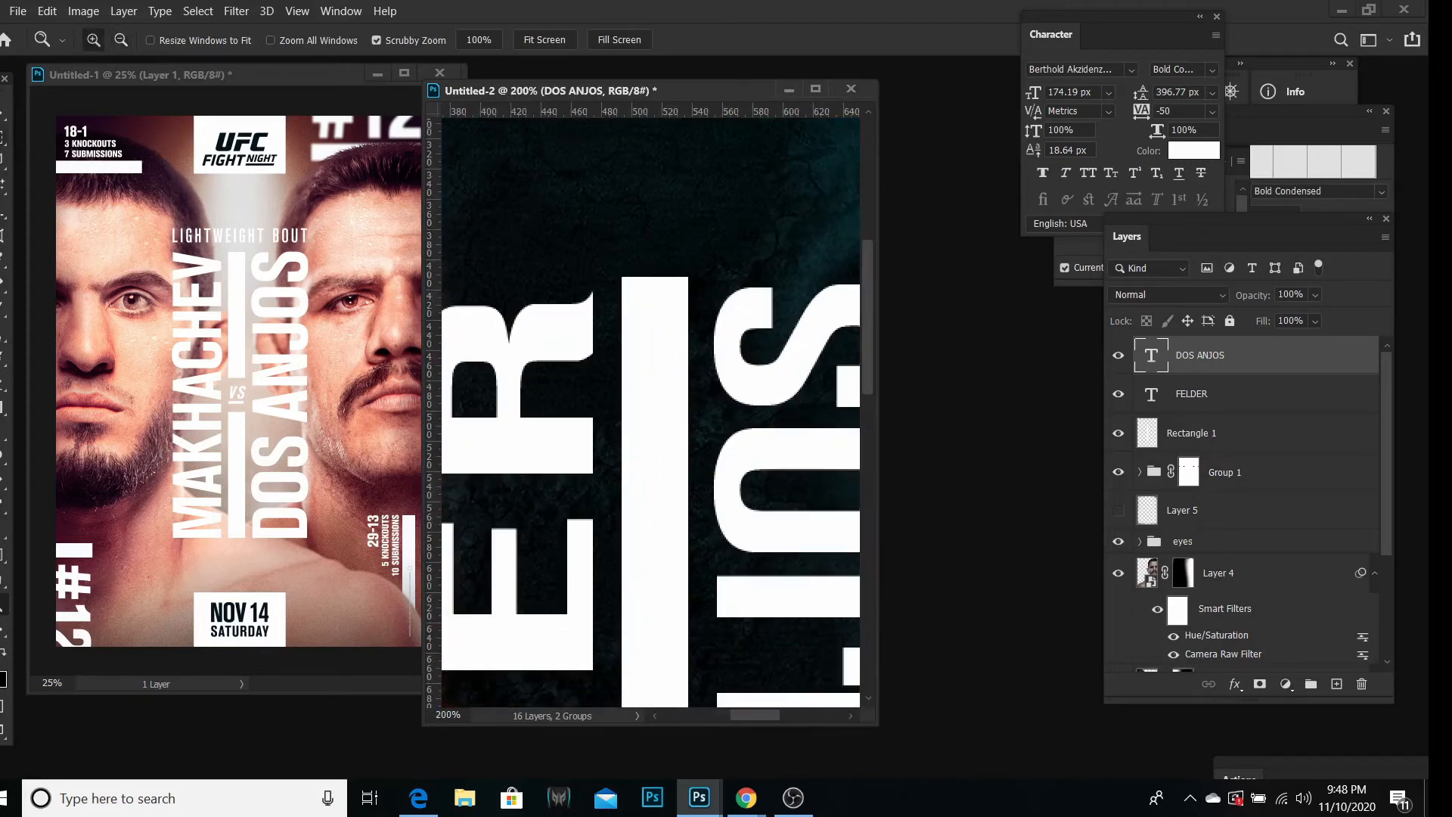
key(m)
key(alt+[)
drag(490, 215, 800, 284)
key(Delete)
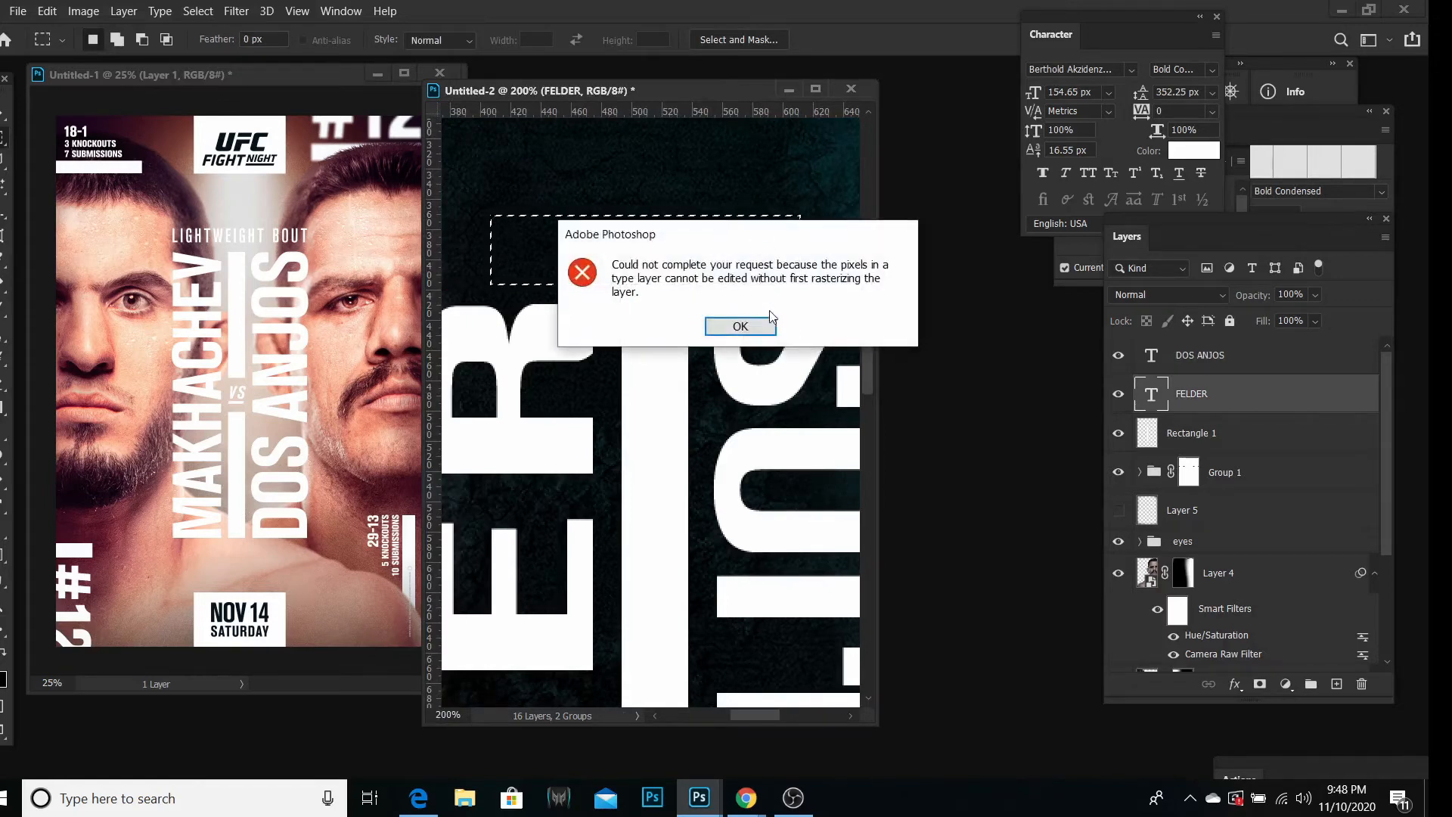
click(770, 316)
key(alt+[)
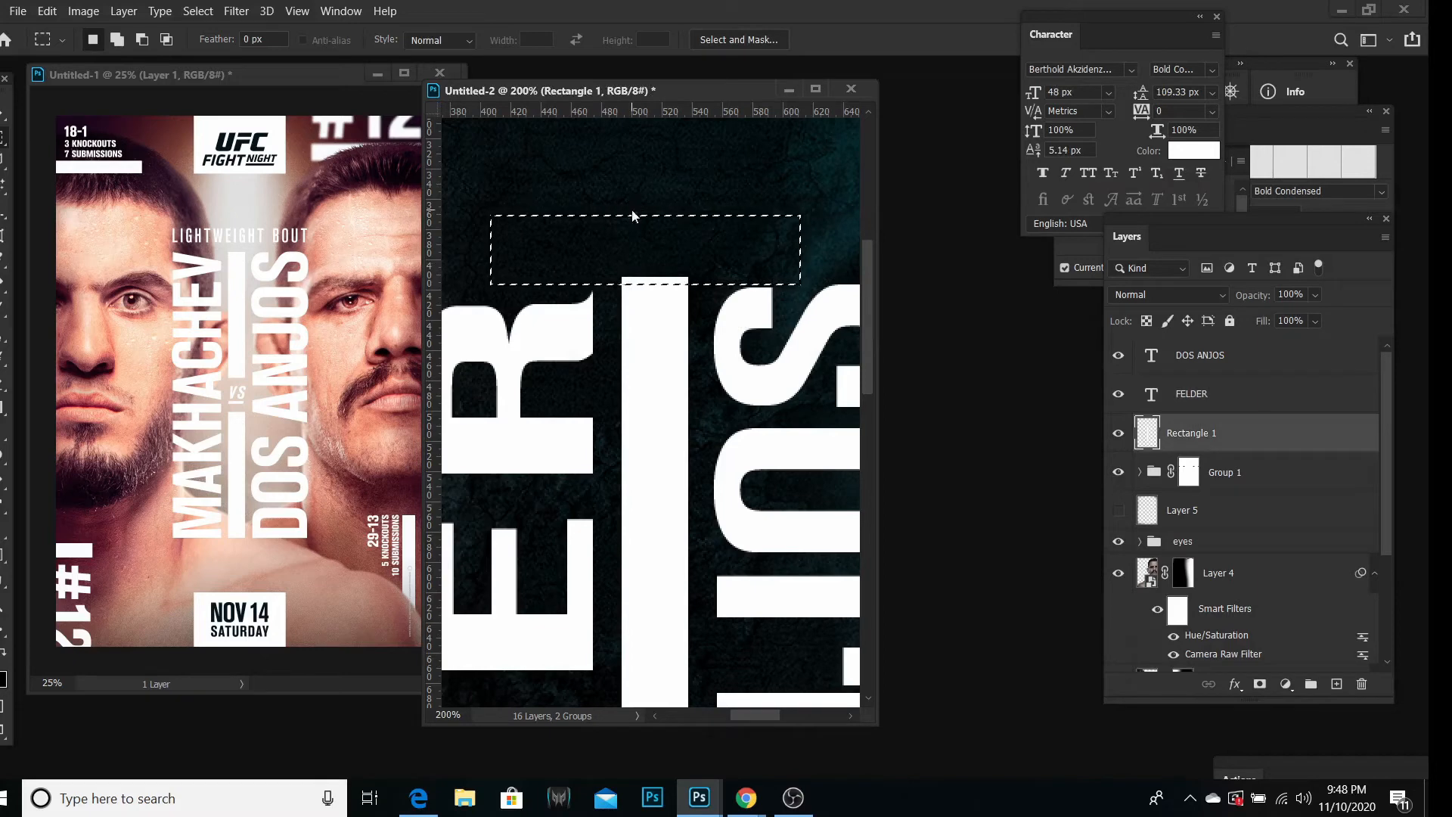
key(Delete)
right_click(694, 237)
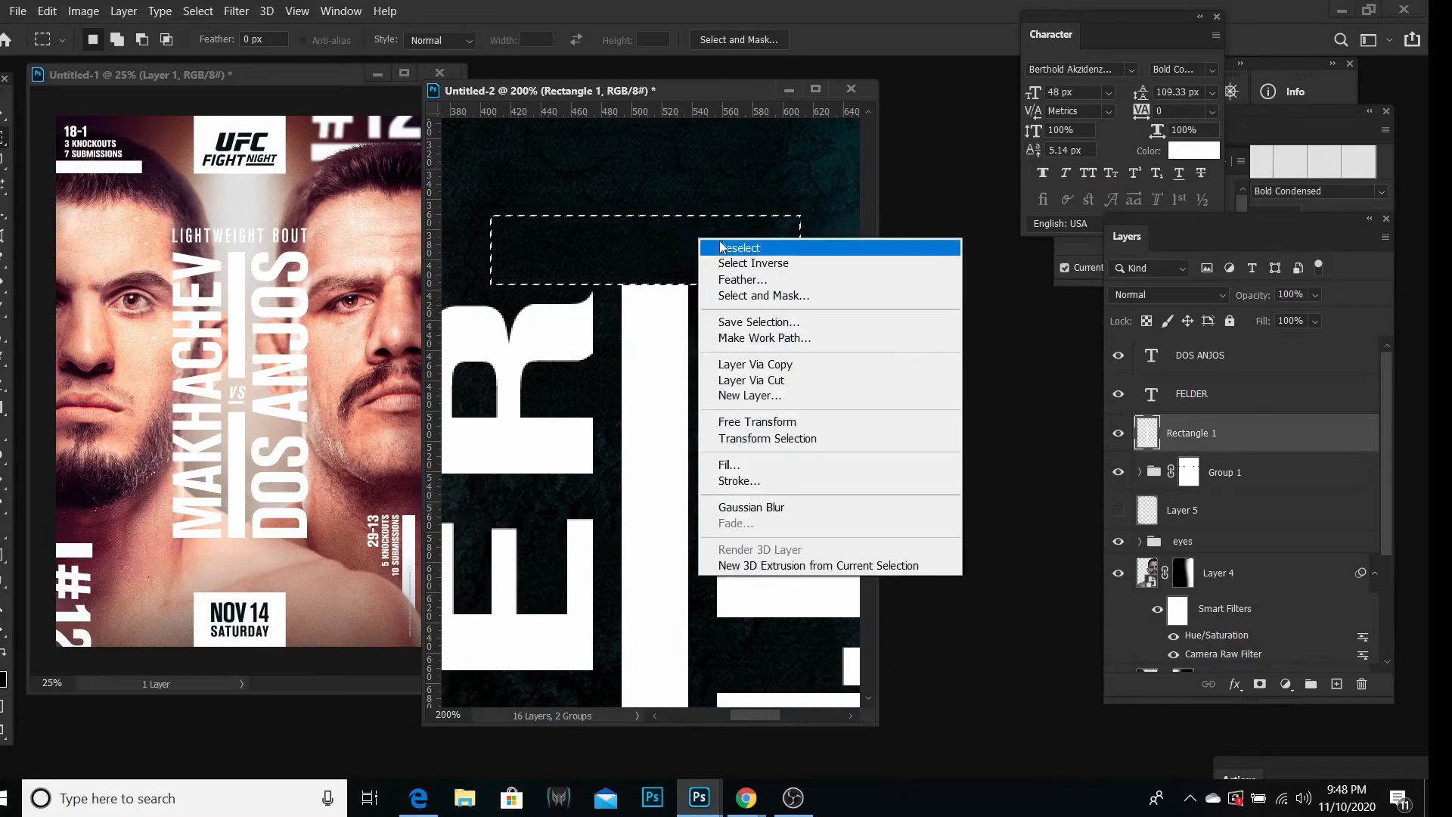
click(715, 258)
key(z)
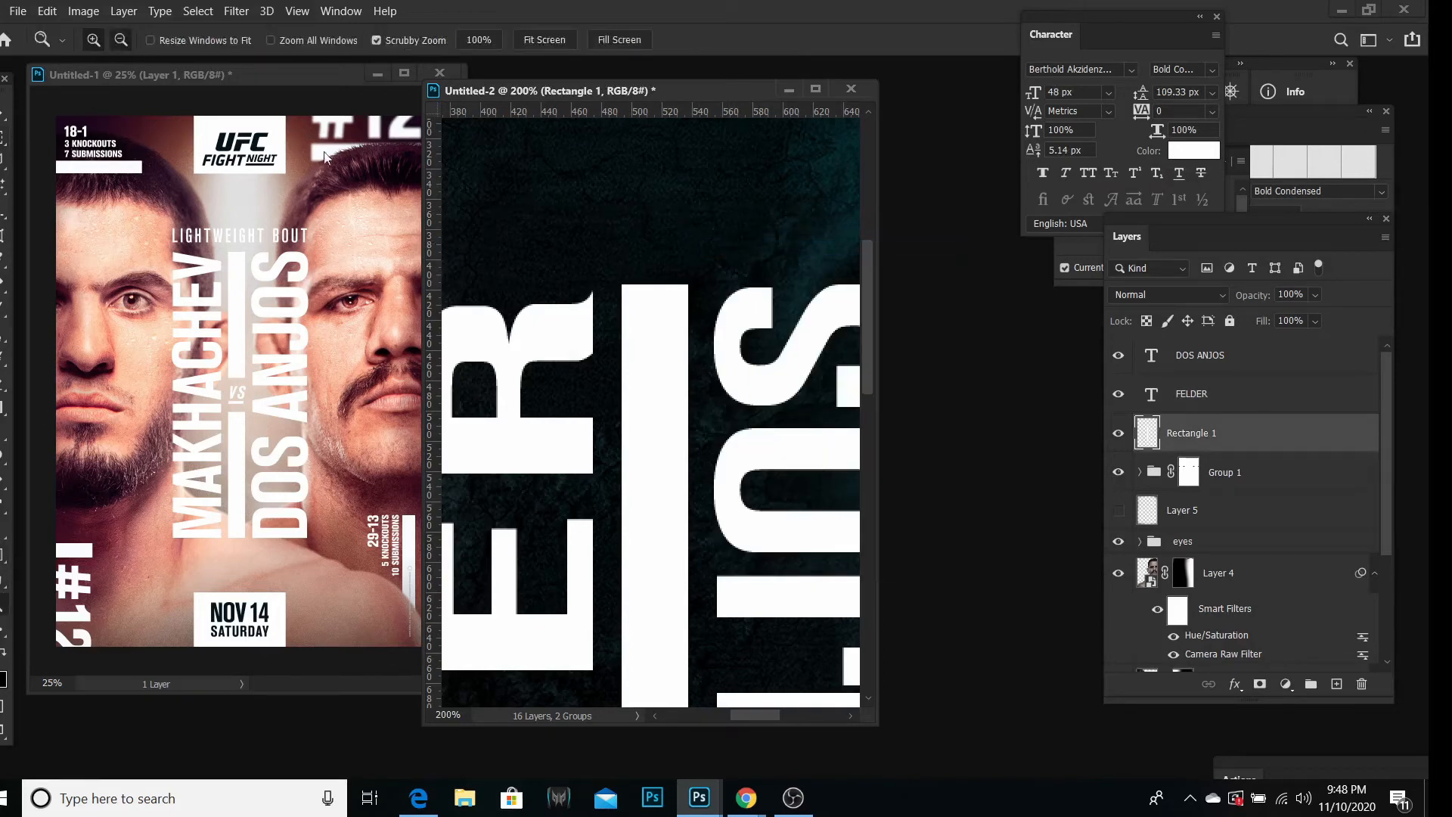
alt+click(635, 321)
alt+click(635, 321)
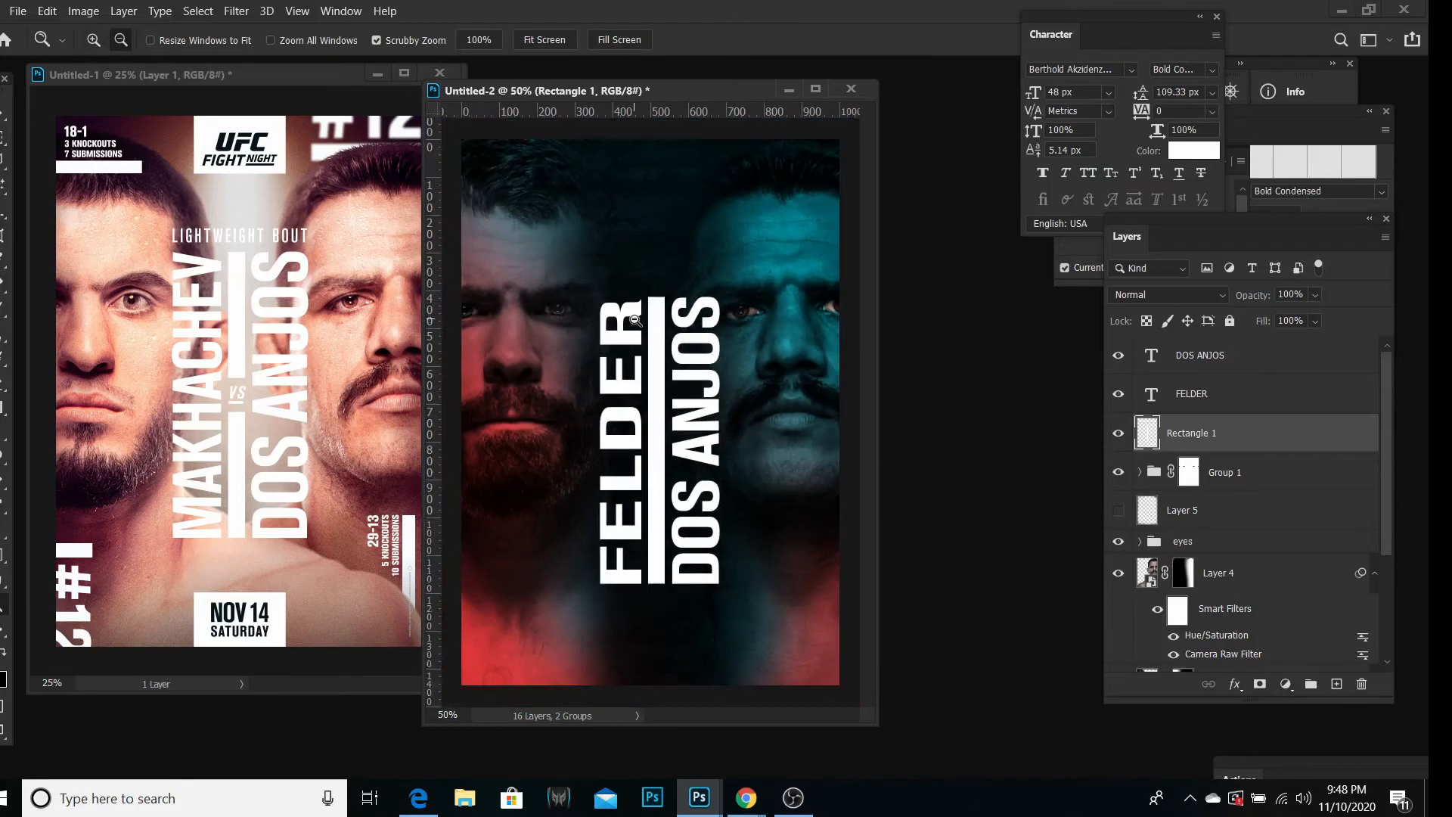
Step: Add the text LIGHTWEIGHT BOUT near the poster's lower edge in Akzidenz Grotesk Light at 48 px
click(1237, 355)
click(6, 507)
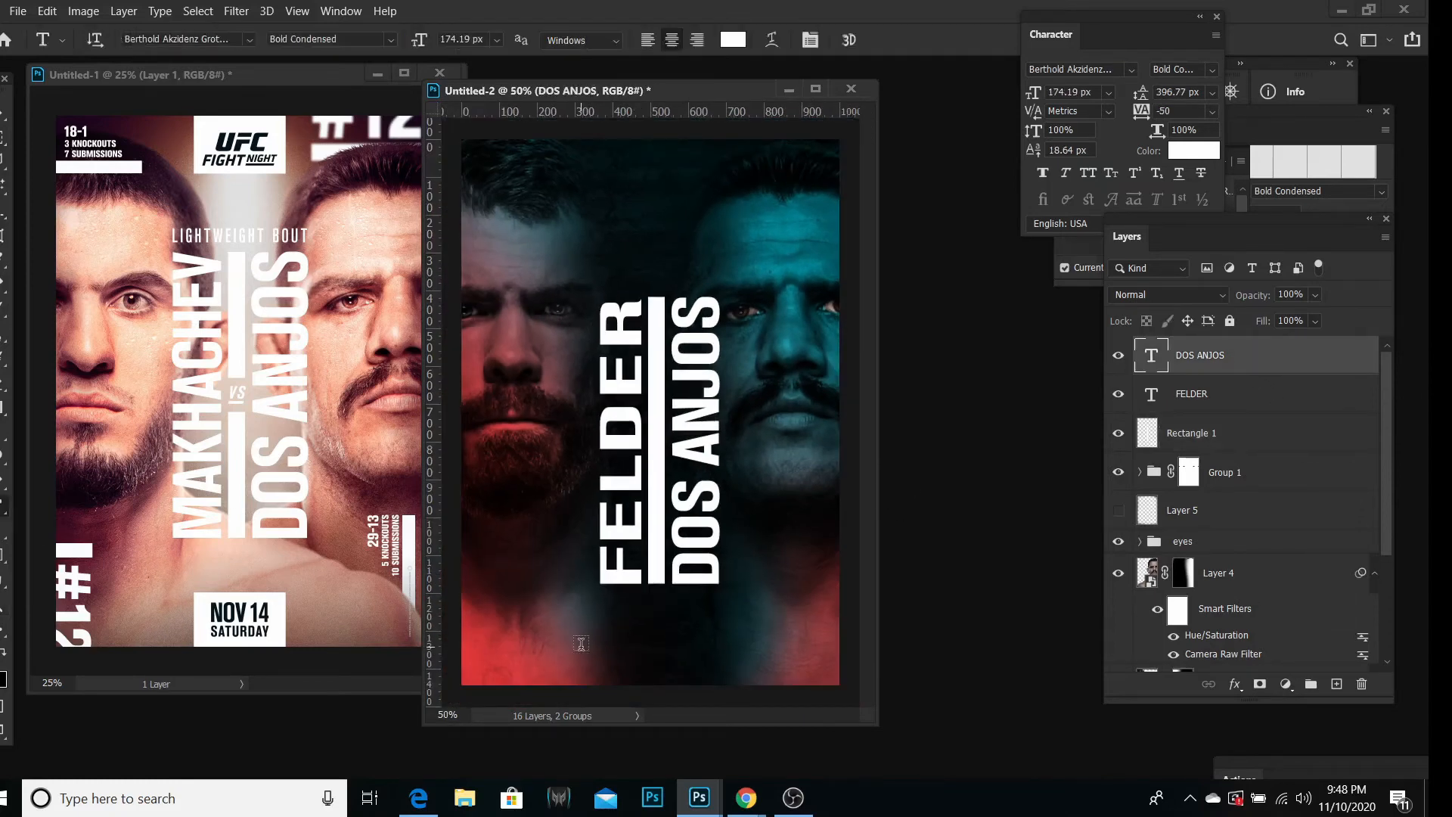
click(580, 643)
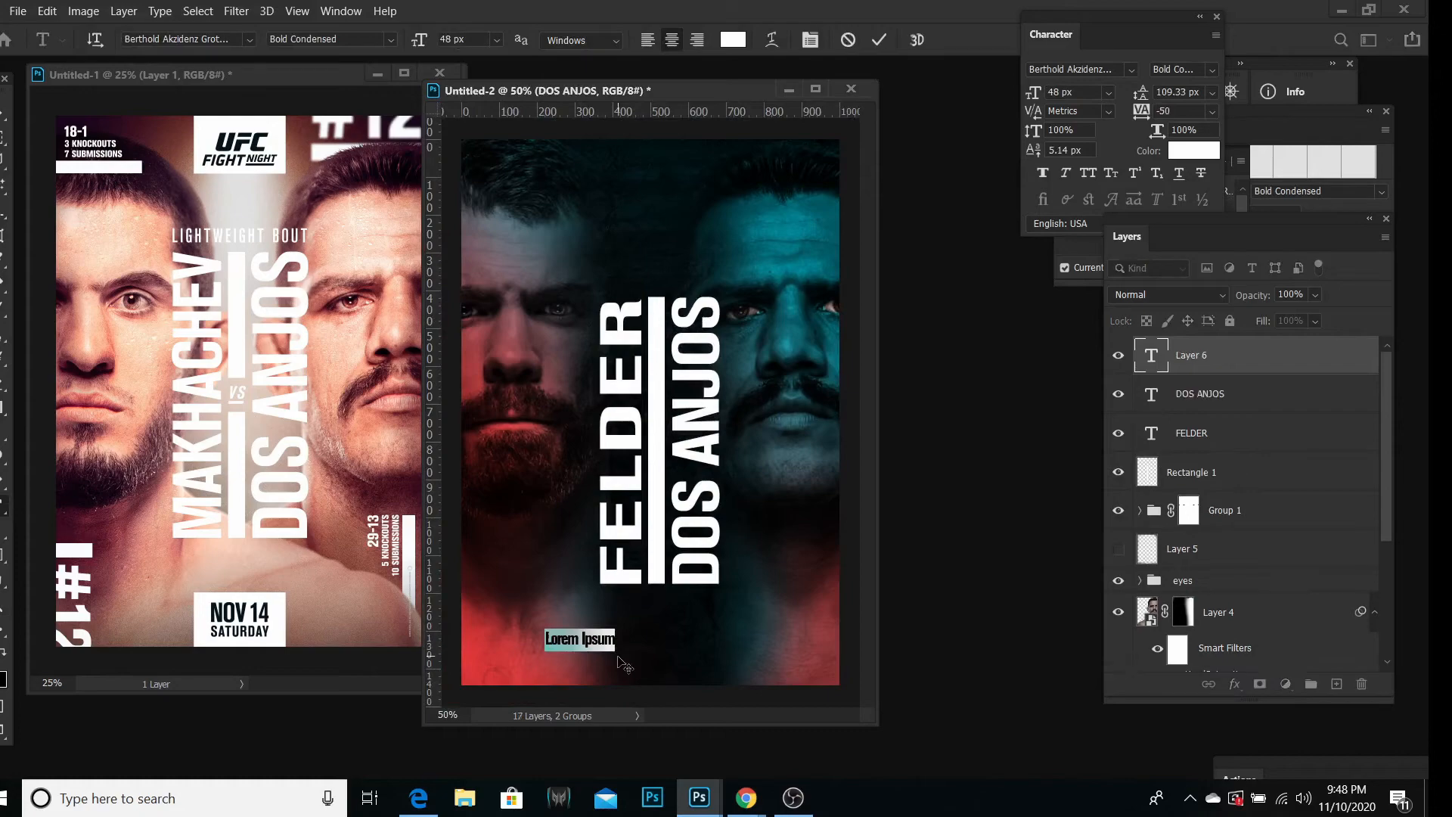
click(248, 39)
click(306, 146)
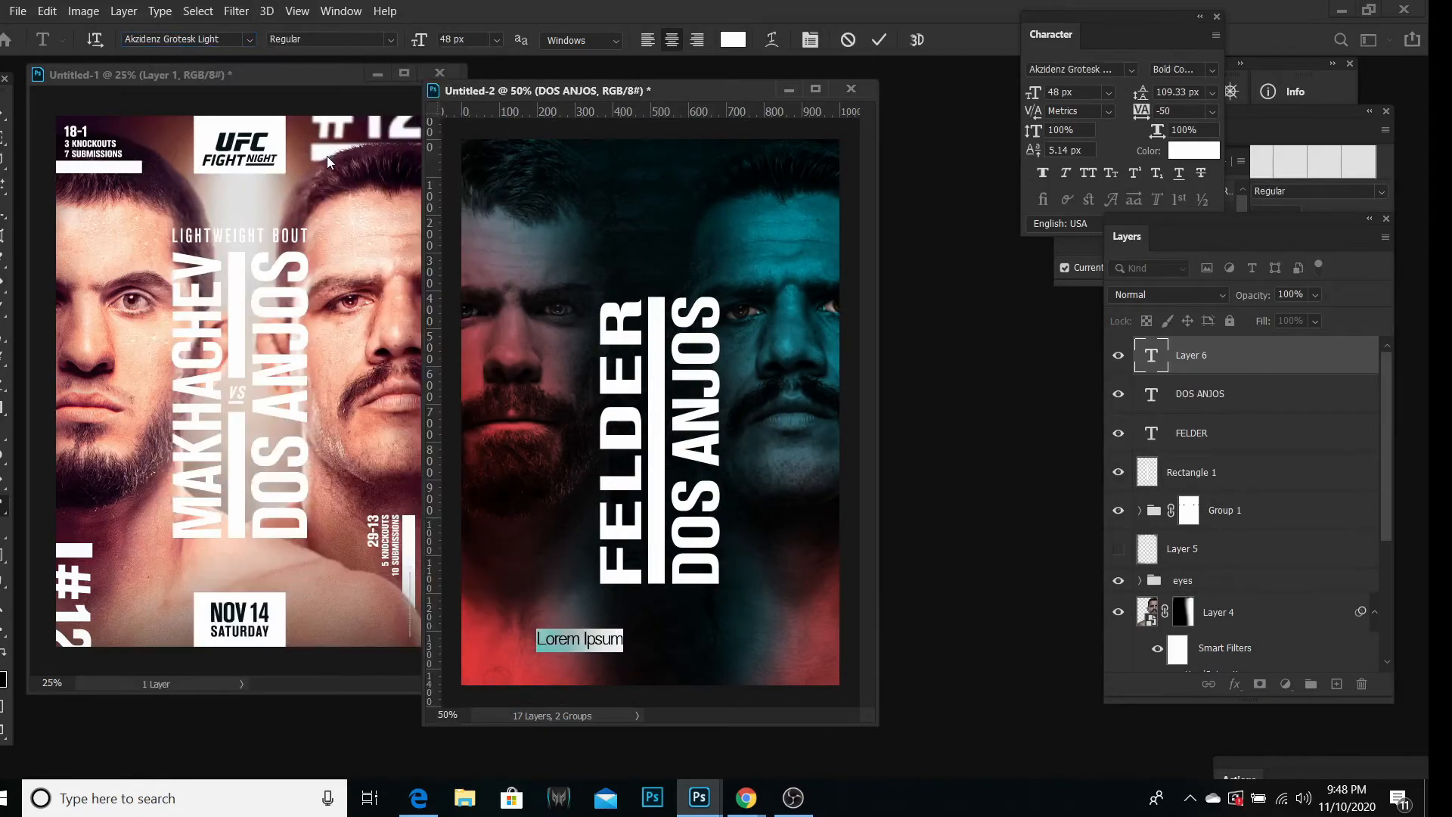
key(Caps_Lock)
text(L)
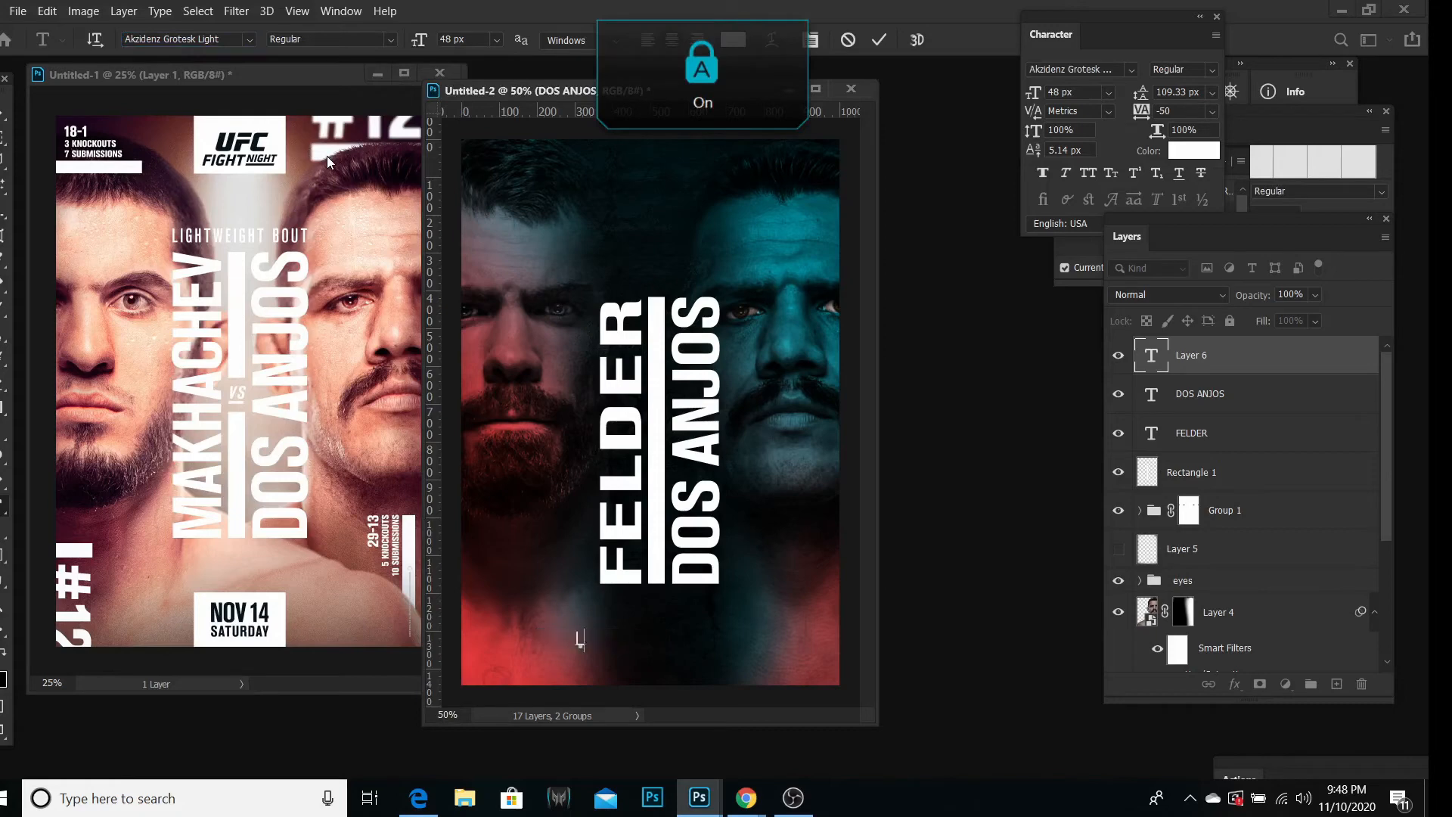
text(IGHTWEIGHT)
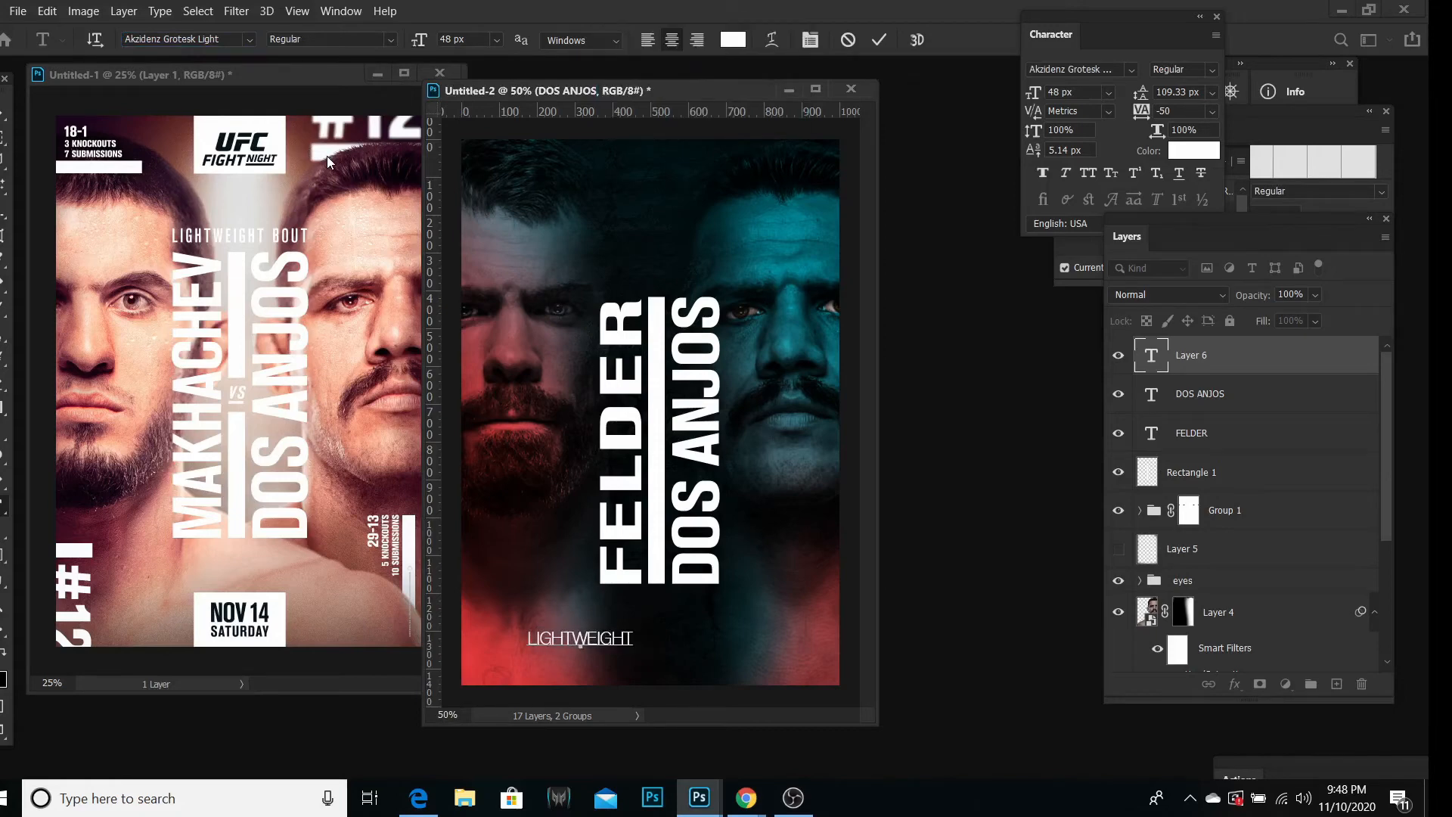
text( BOUT)
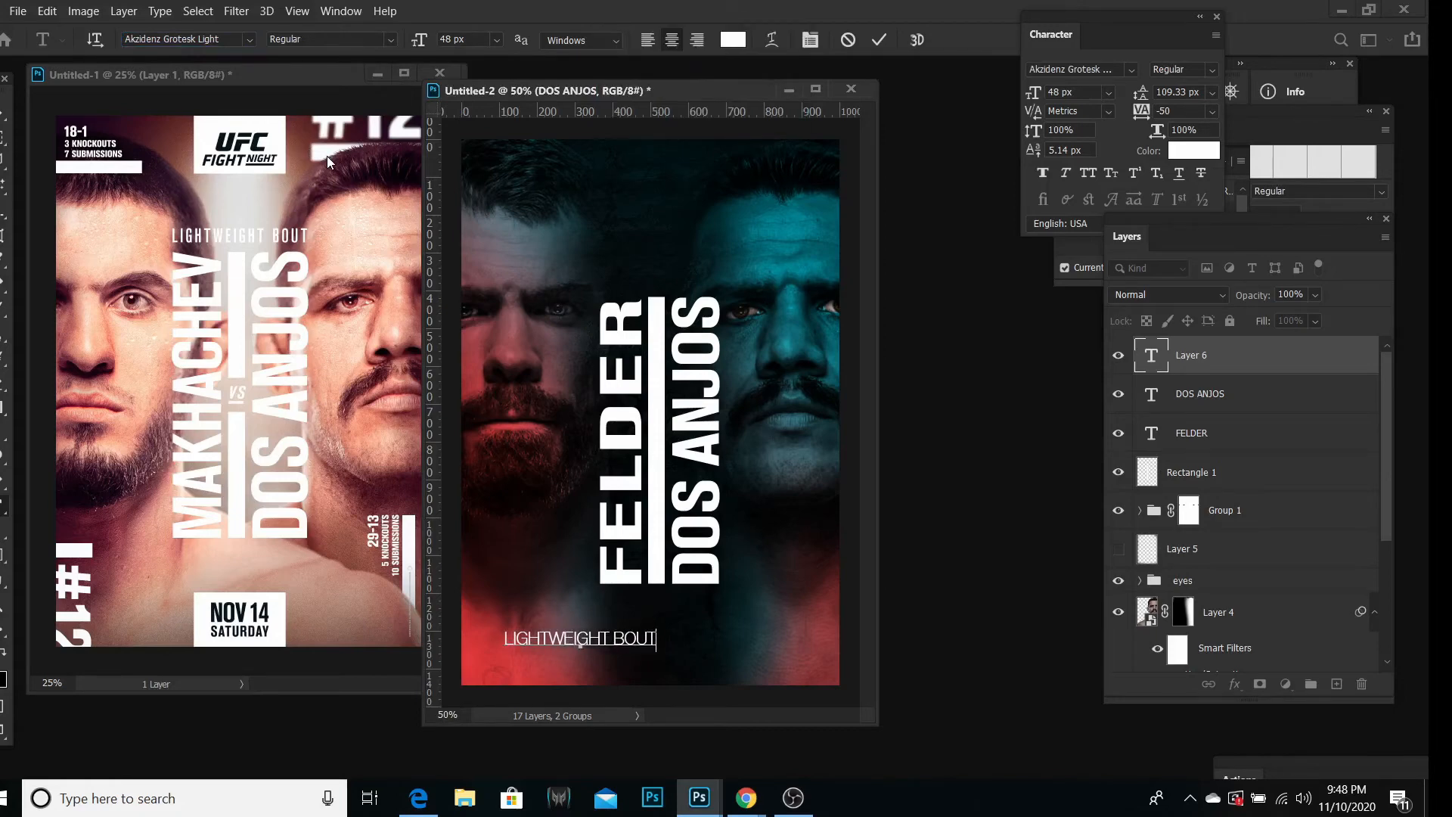
key(Caps_Lock)
Step: Place LIGHTWEIGHT BOUT just above the vertical names and set its letter tracking to 0
click(3, 113)
drag(583, 636, 667, 278)
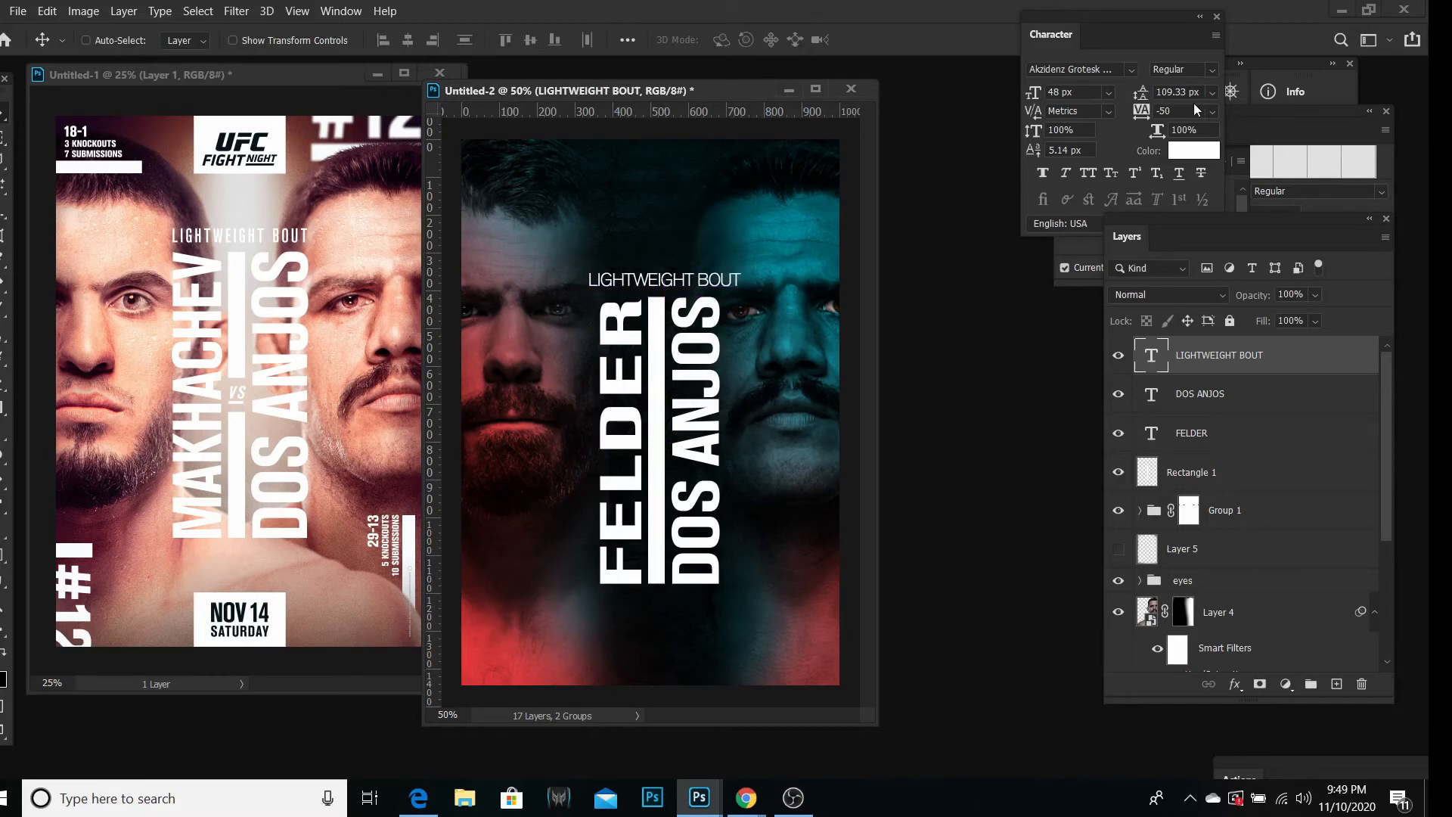
click(1211, 111)
click(1189, 224)
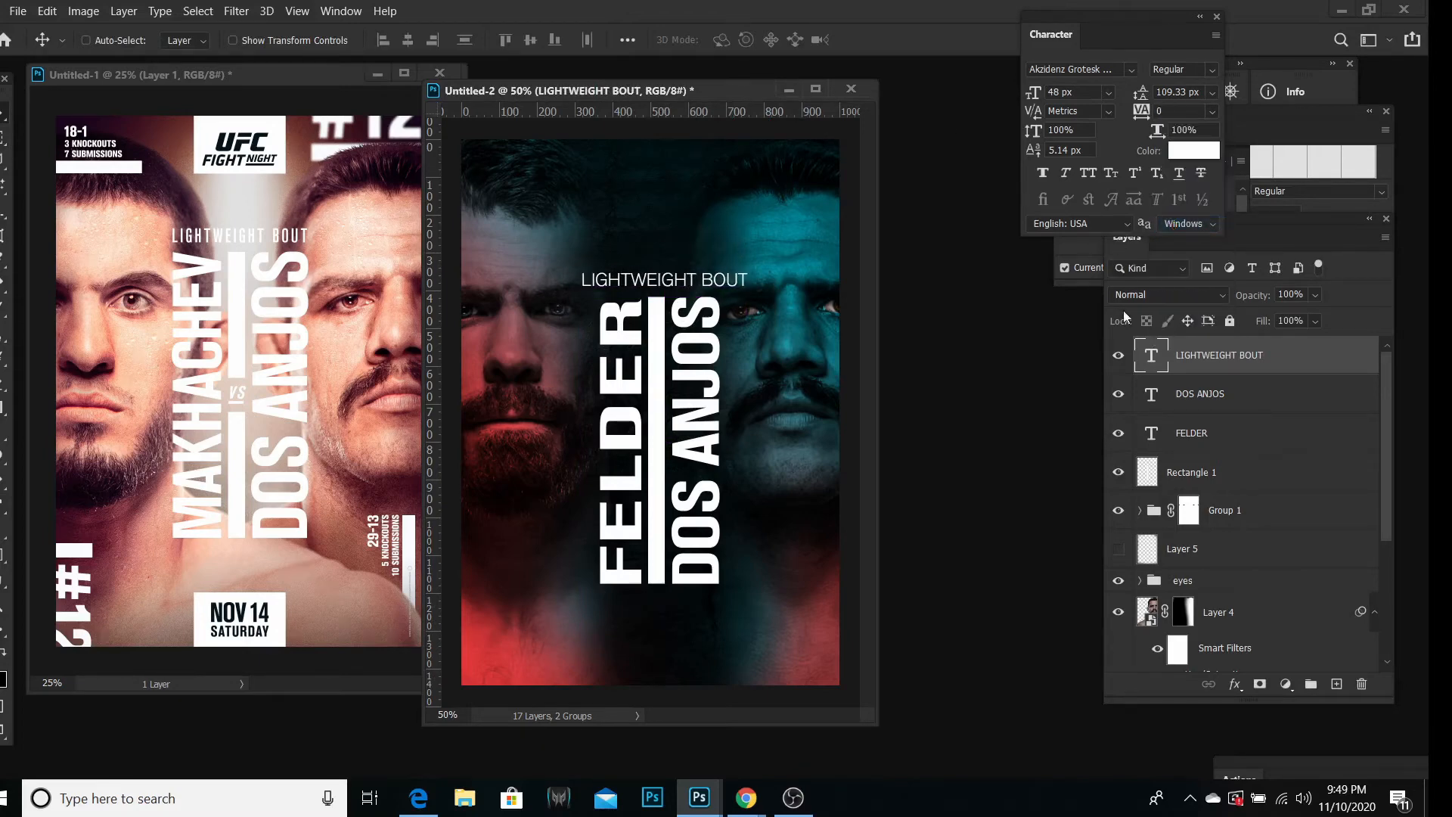
Step: Scale the LIGHTWEIGHT BOUT text to 71.25% so it spans the combined width of the two vertical names
drag(670, 354, 661, 355)
click(47, 12)
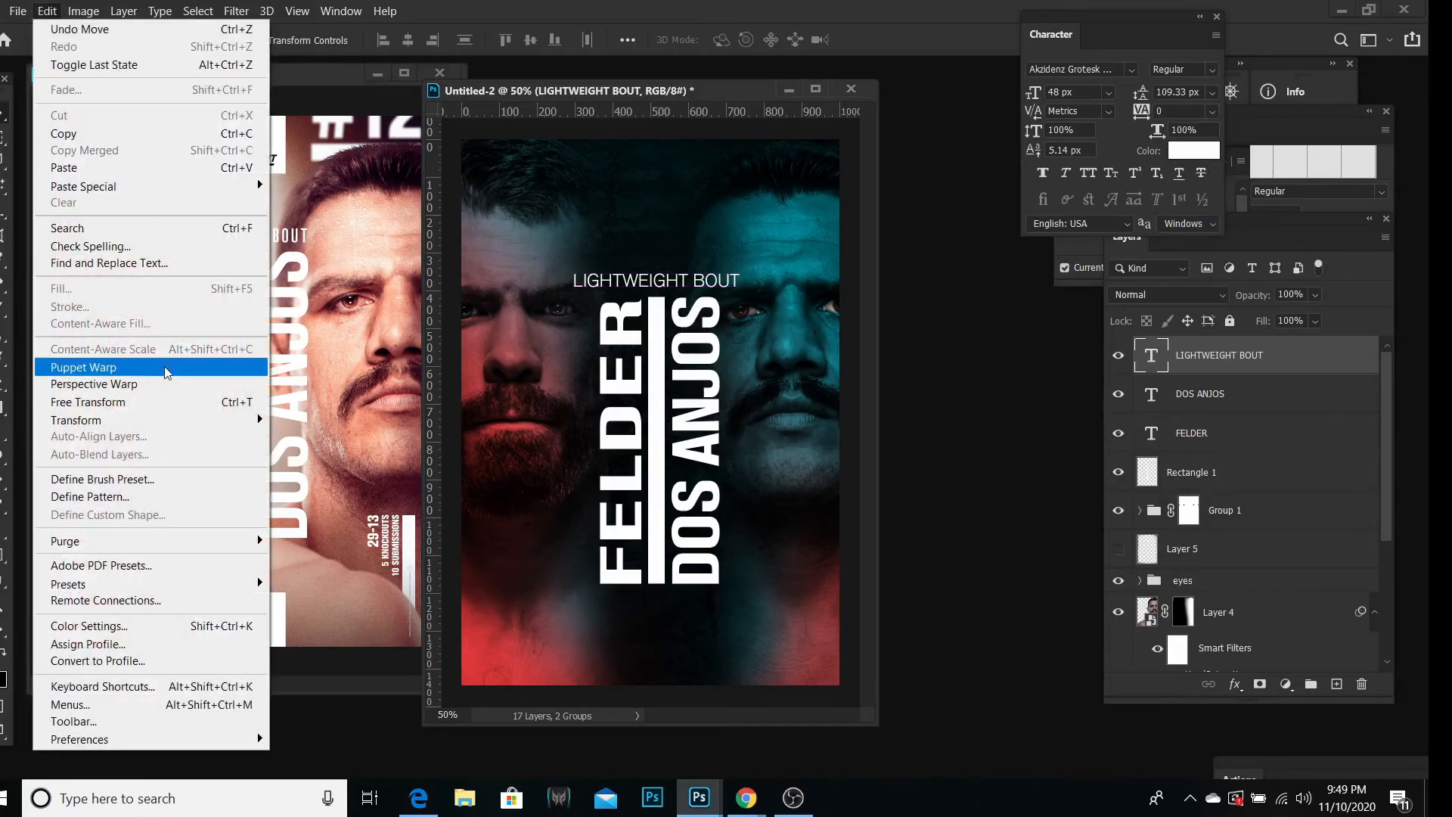
click(113, 395)
drag(573, 281, 599, 281)
drag(741, 280, 718, 281)
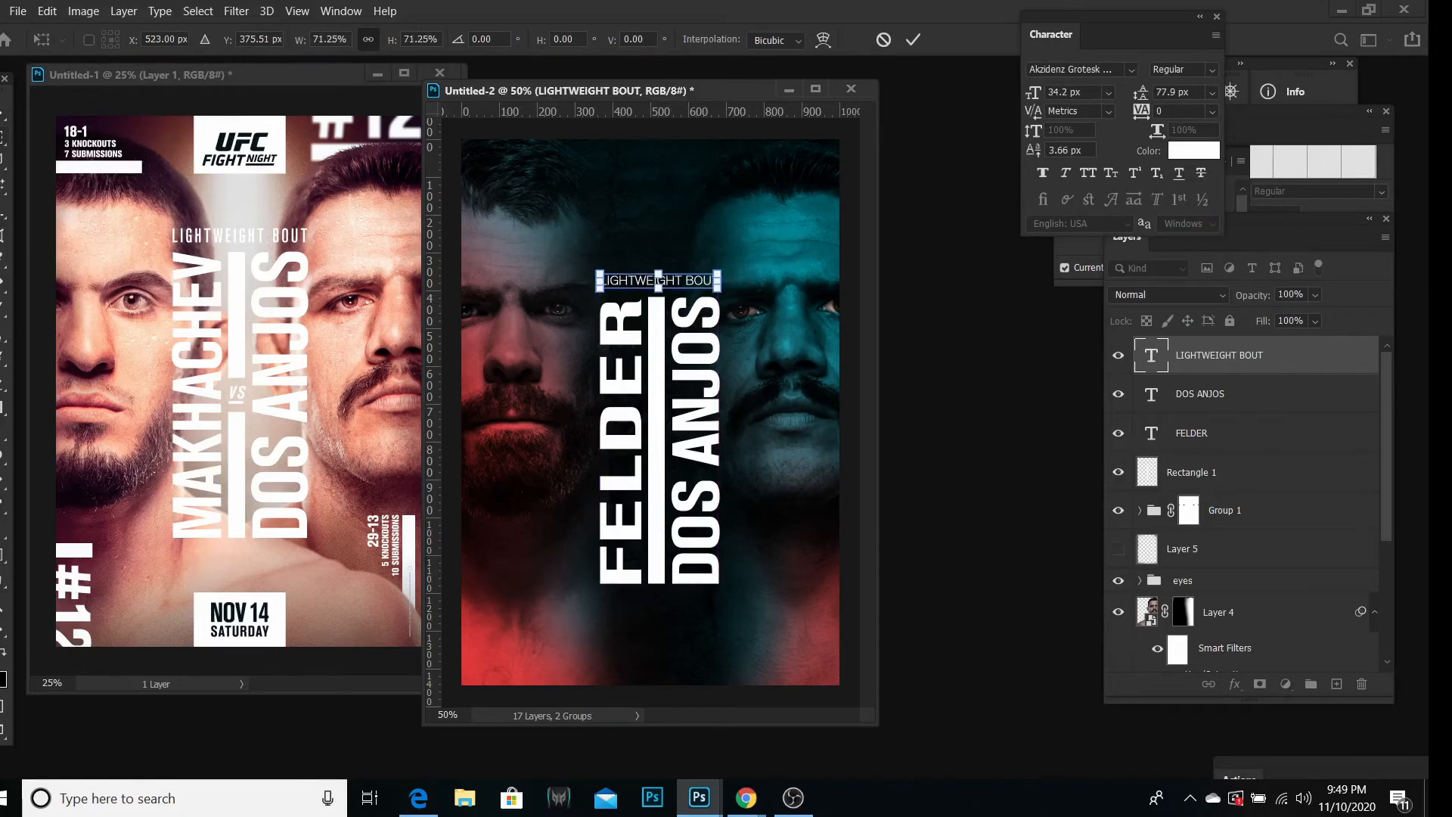
key(Return)
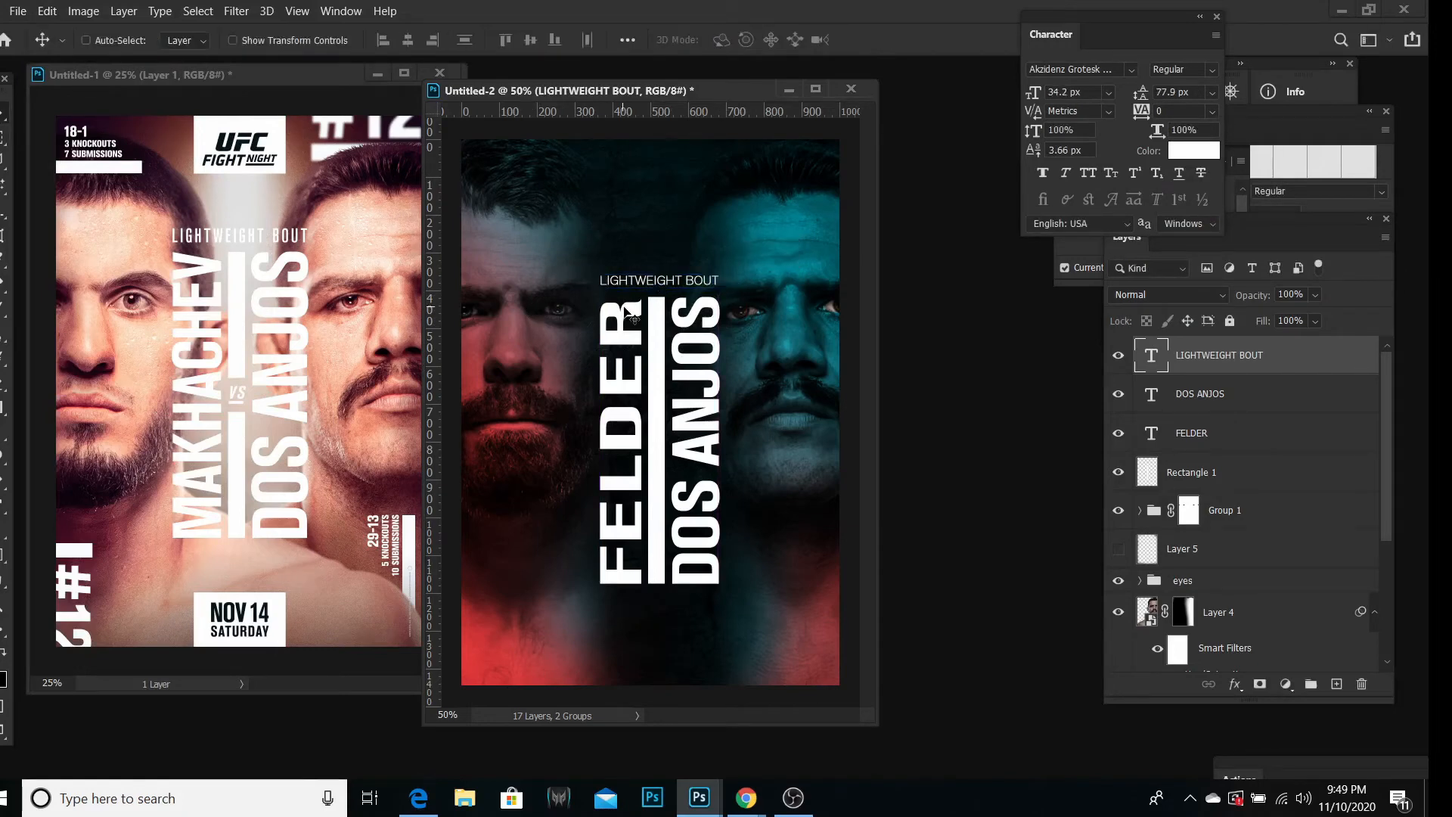
Step: Move LIGHTWEIGHT BOUT closer to the names, and shift the heading, both names and the white bar slightly down together
drag(633, 318, 628, 338)
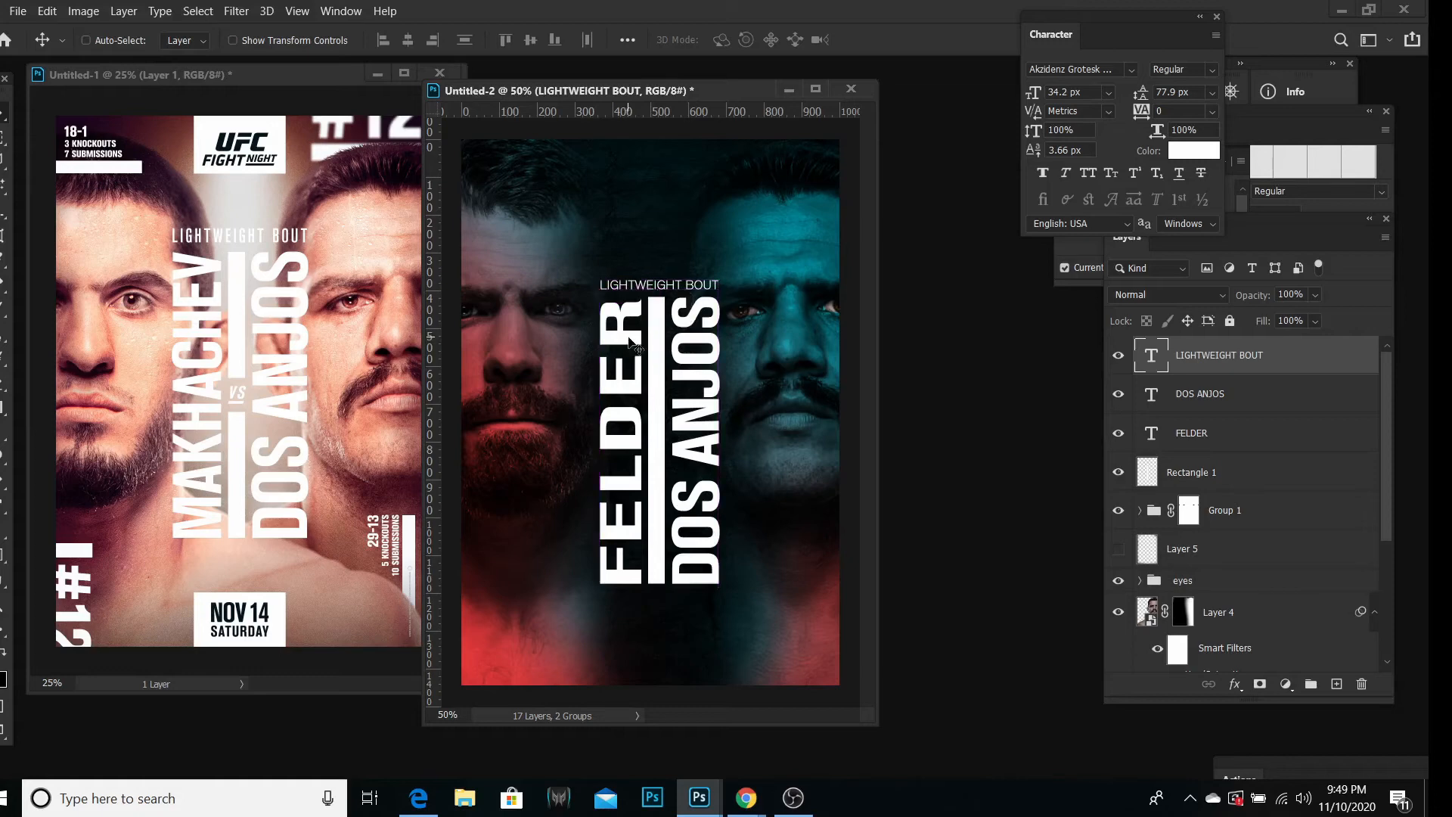
shift+click(1194, 466)
mouse_move(670, 405)
mouse_down()
mouse_move(665, 431)
mouse_move(675, 425)
mouse_up()
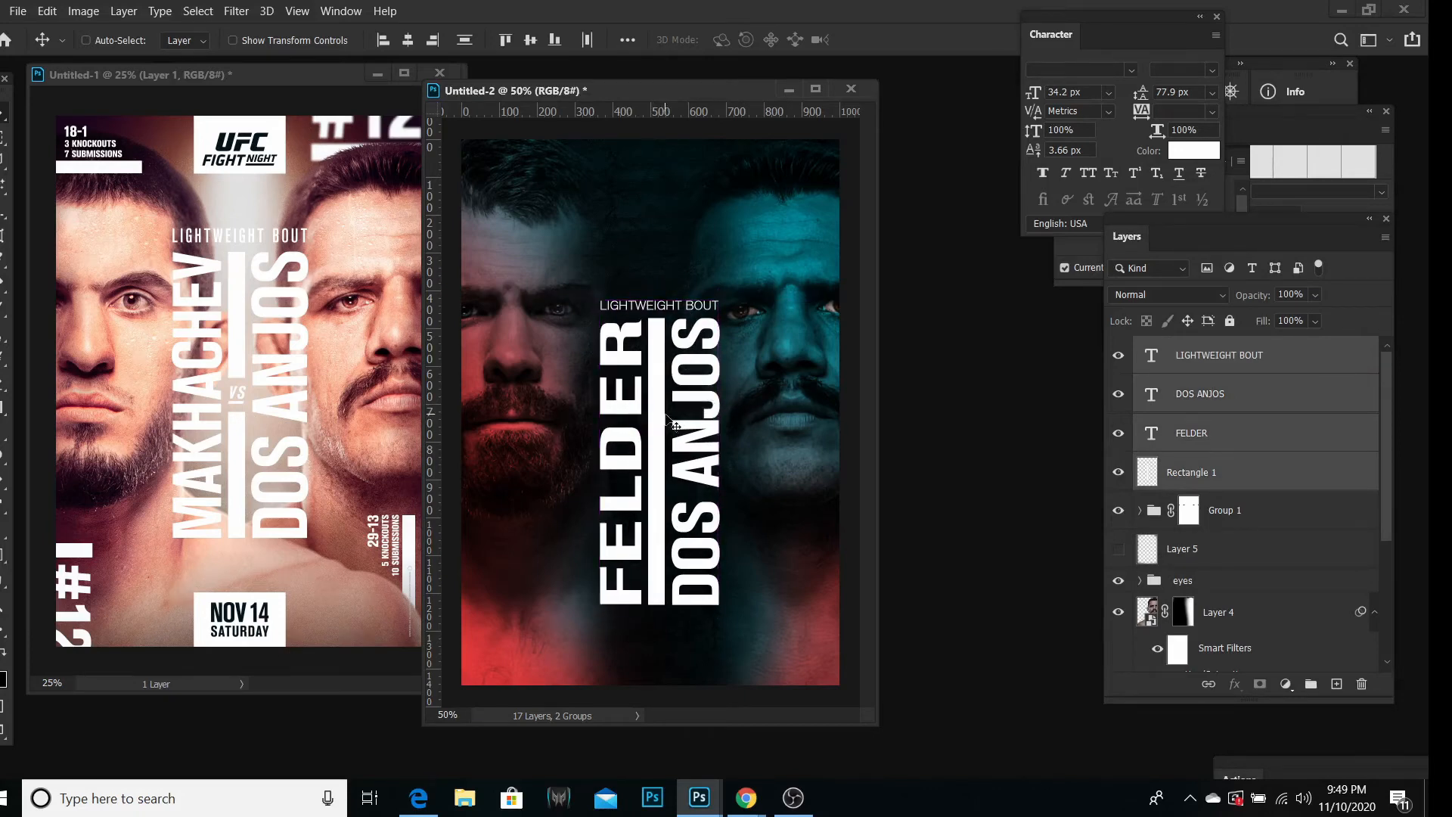
Step: Try cutting a gap across the middle of the white bar on the Rectangle 1 layer, and clear the selection
click(1188, 464)
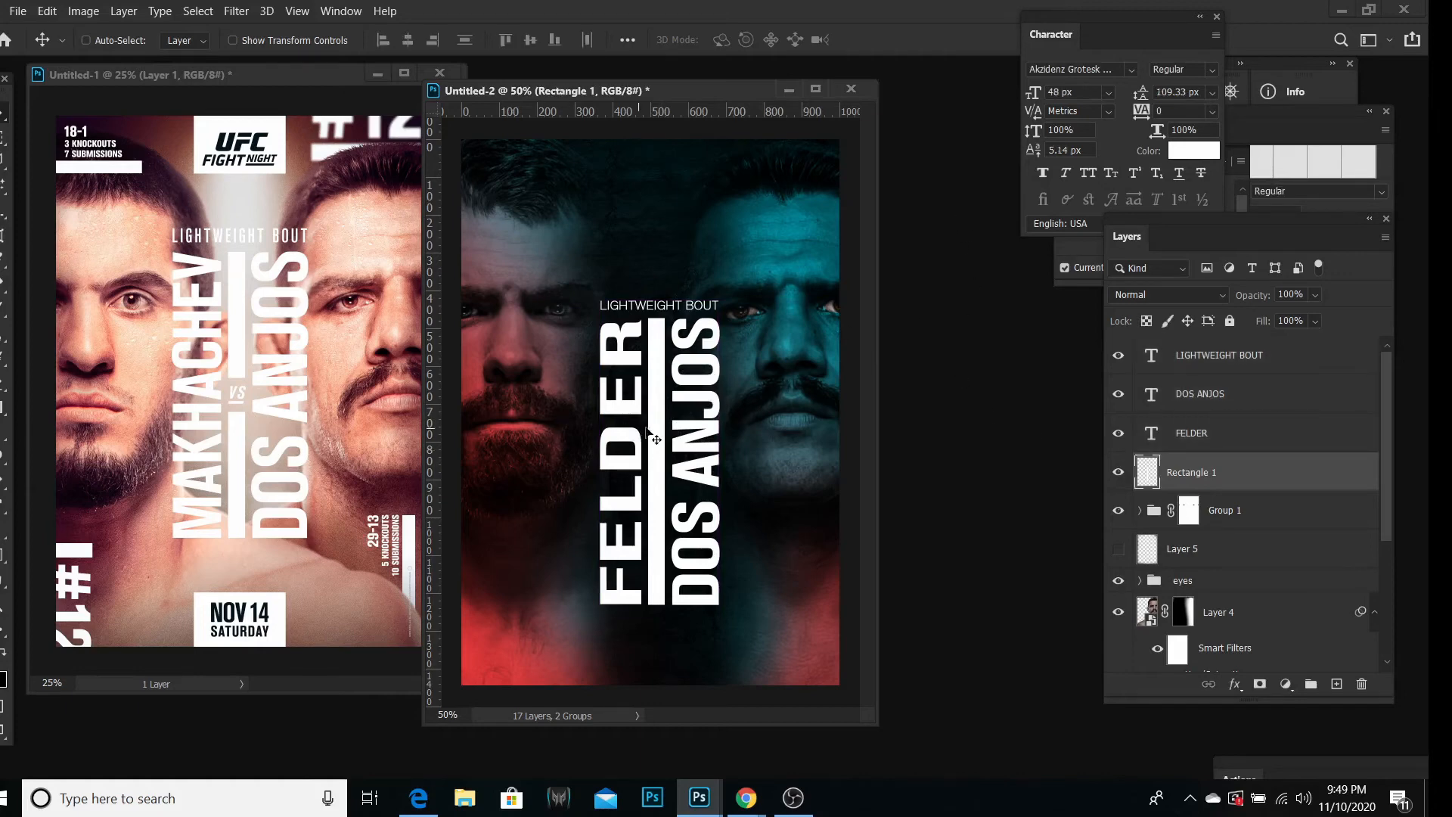
click(2, 616)
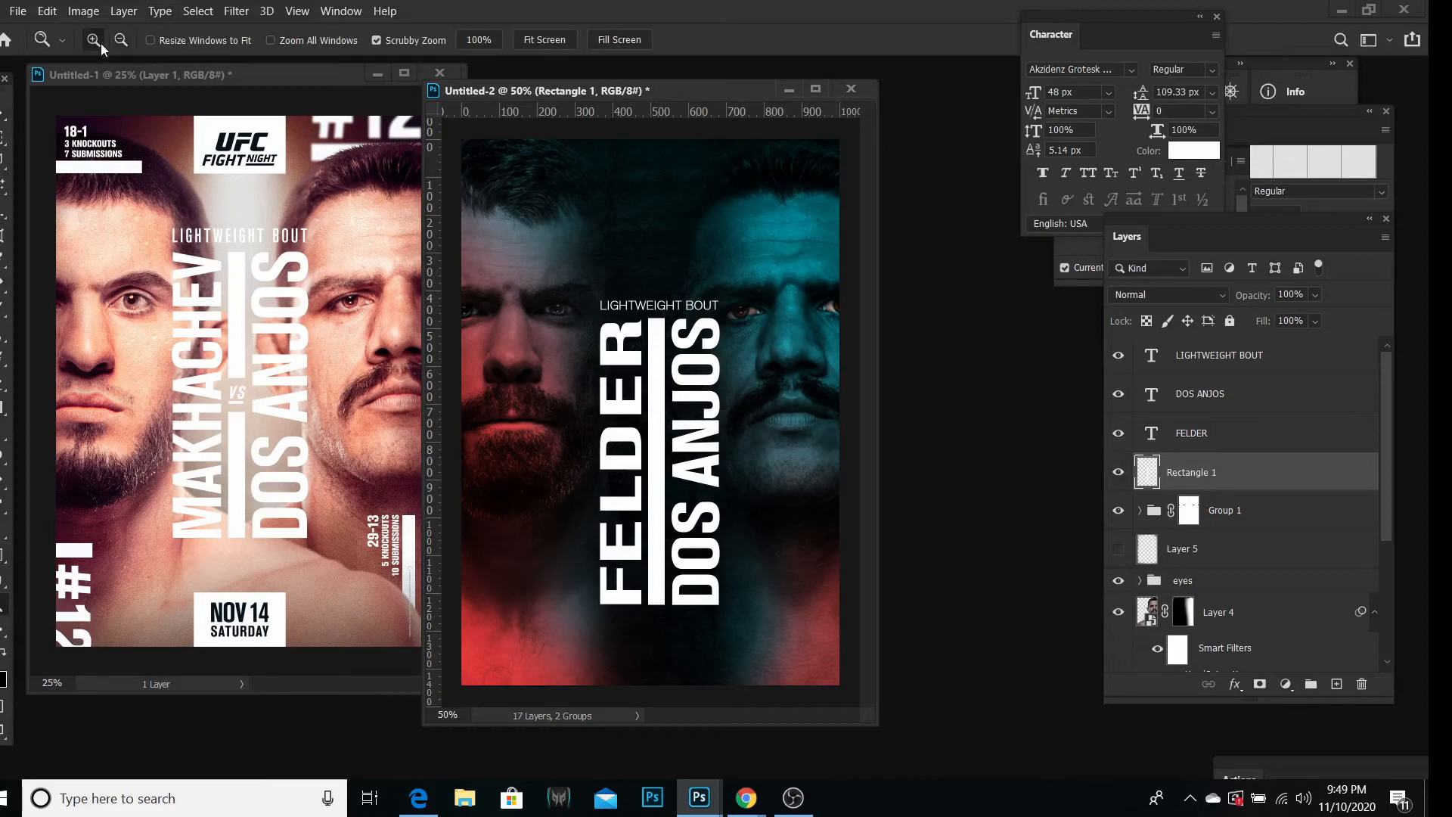
click(661, 481)
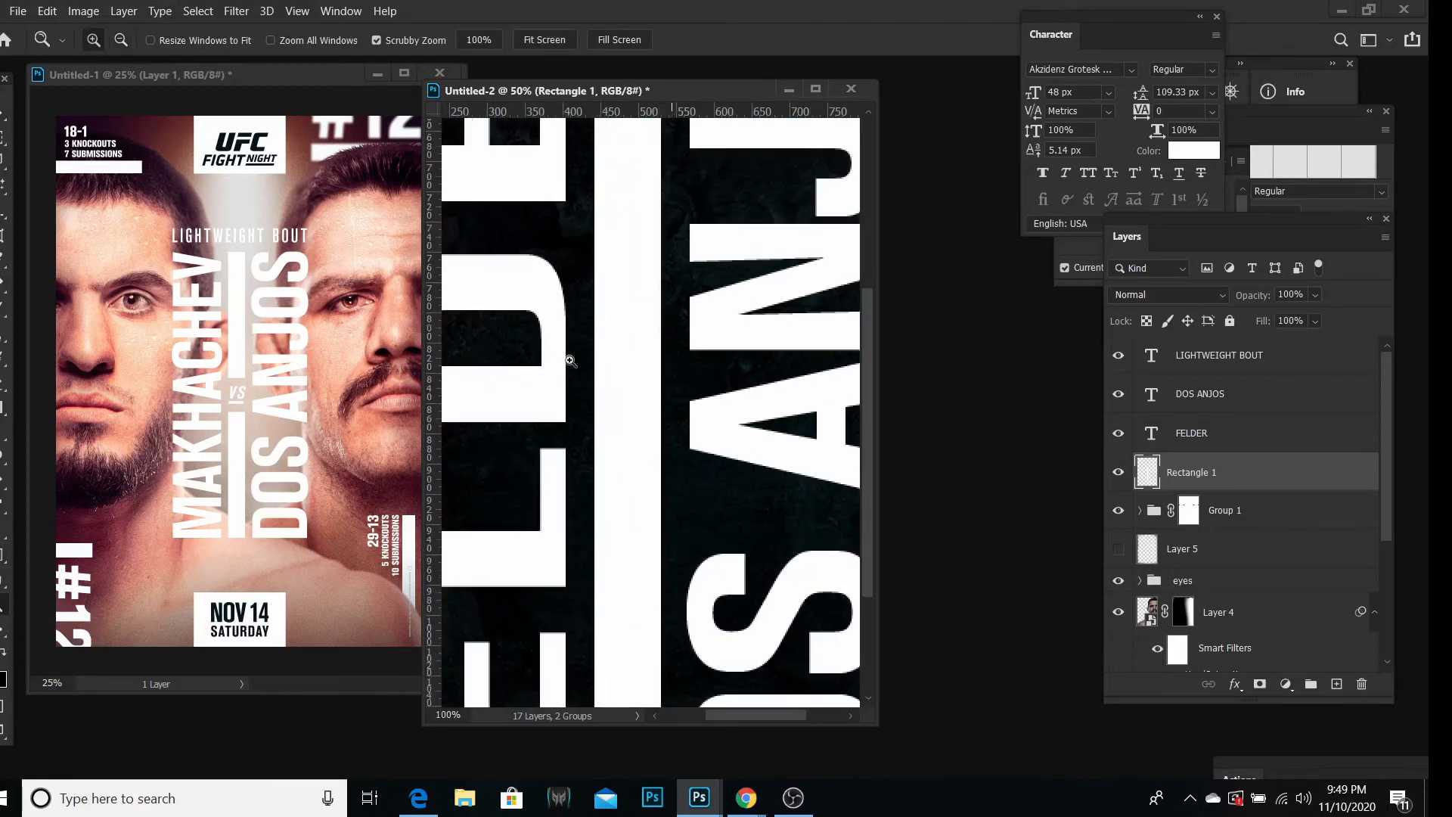
click(570, 362)
key(m)
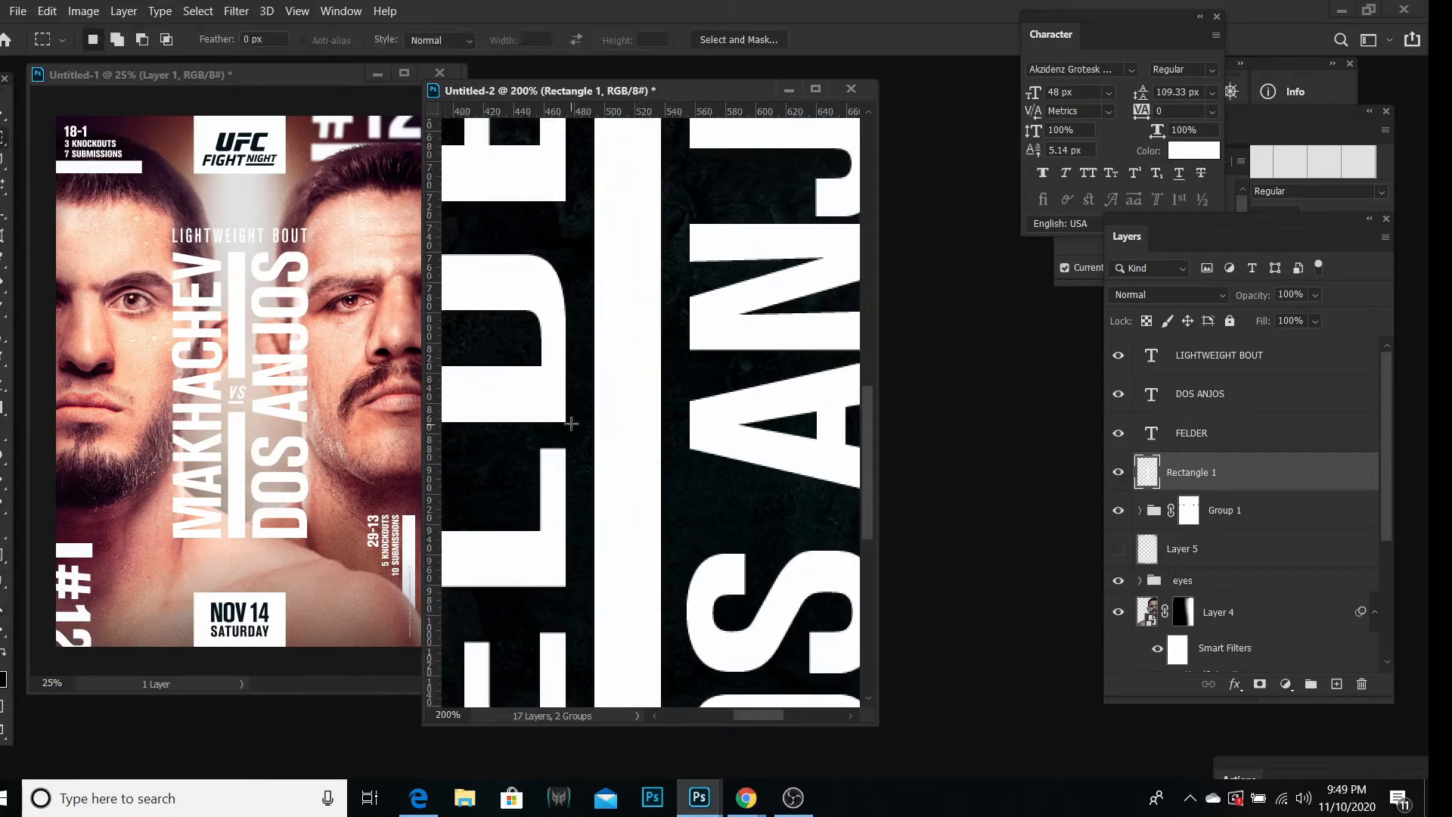
key(z)
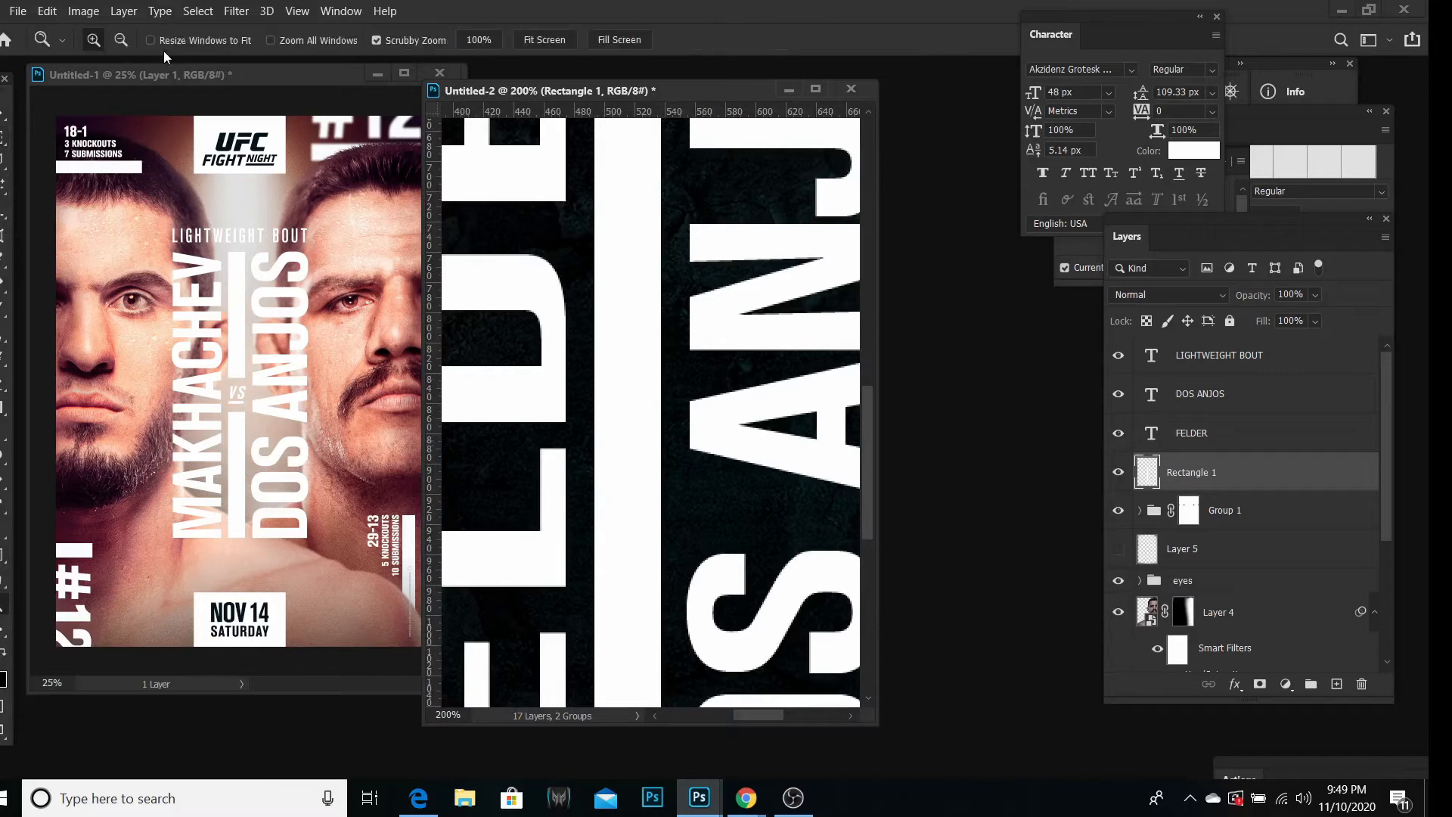
click(649, 323)
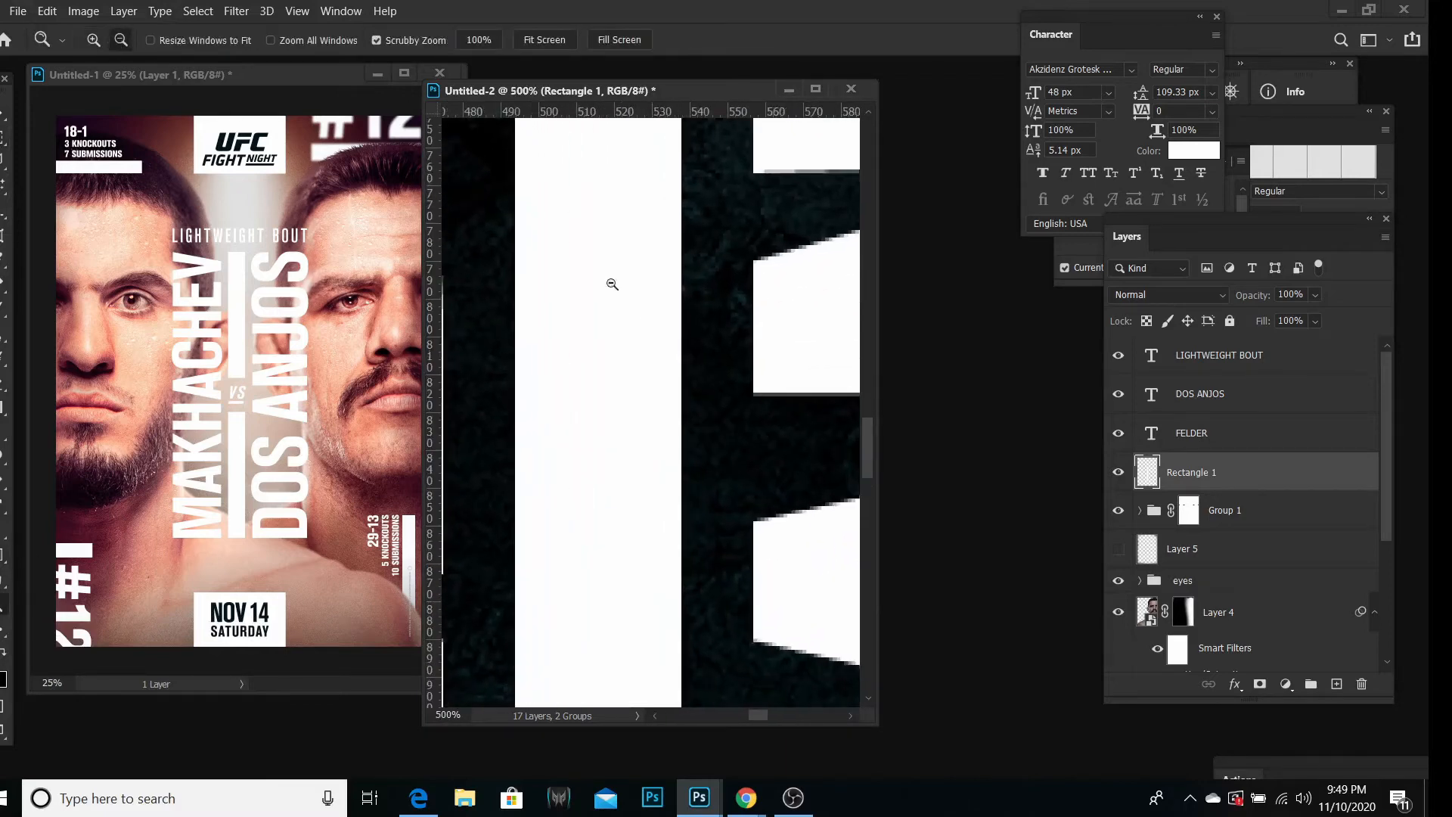
click(714, 332)
alt+click(713, 332)
alt+click(713, 332)
alt+click(714, 331)
alt+click(713, 332)
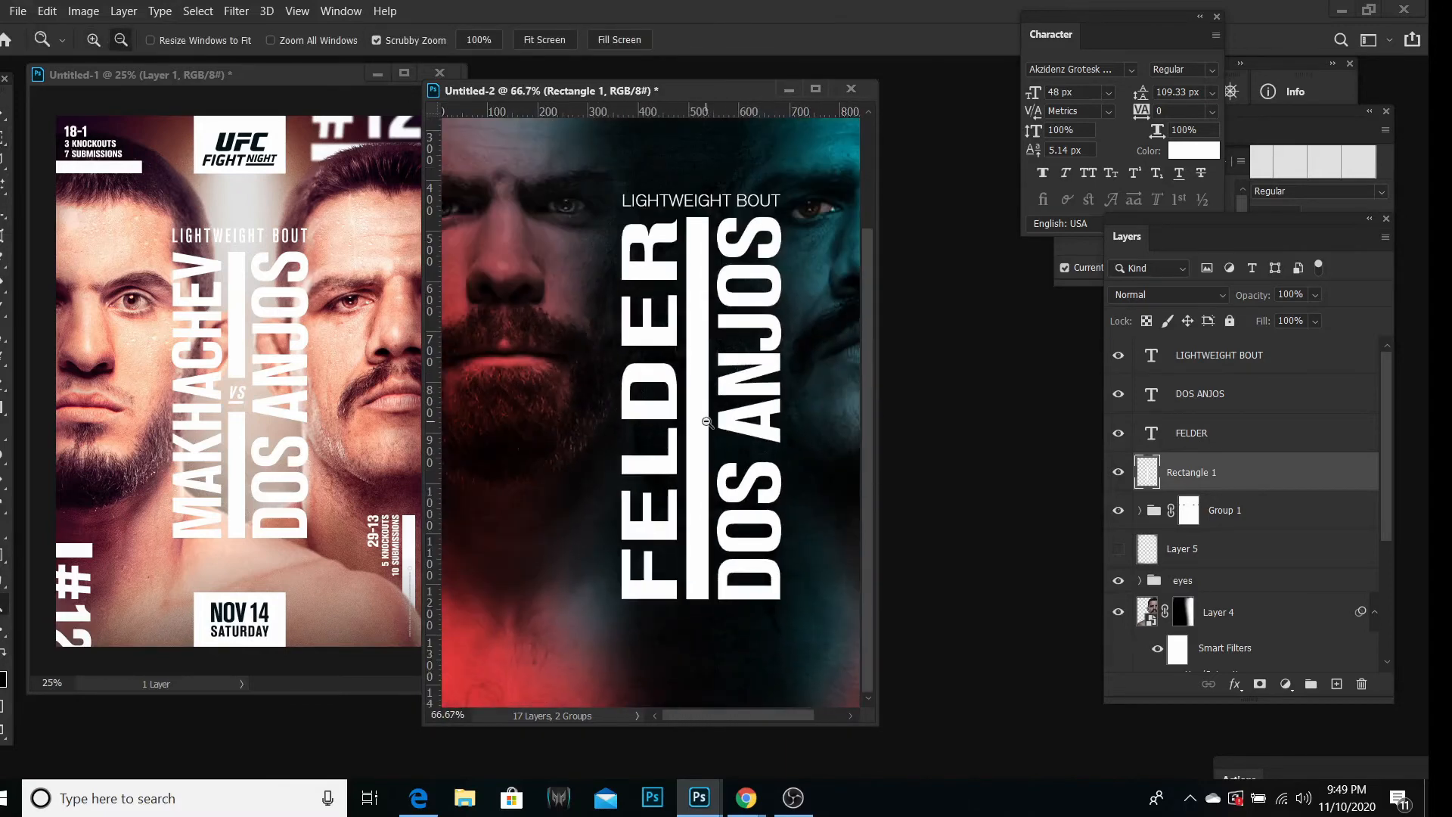
click(95, 42)
click(731, 468)
click(732, 468)
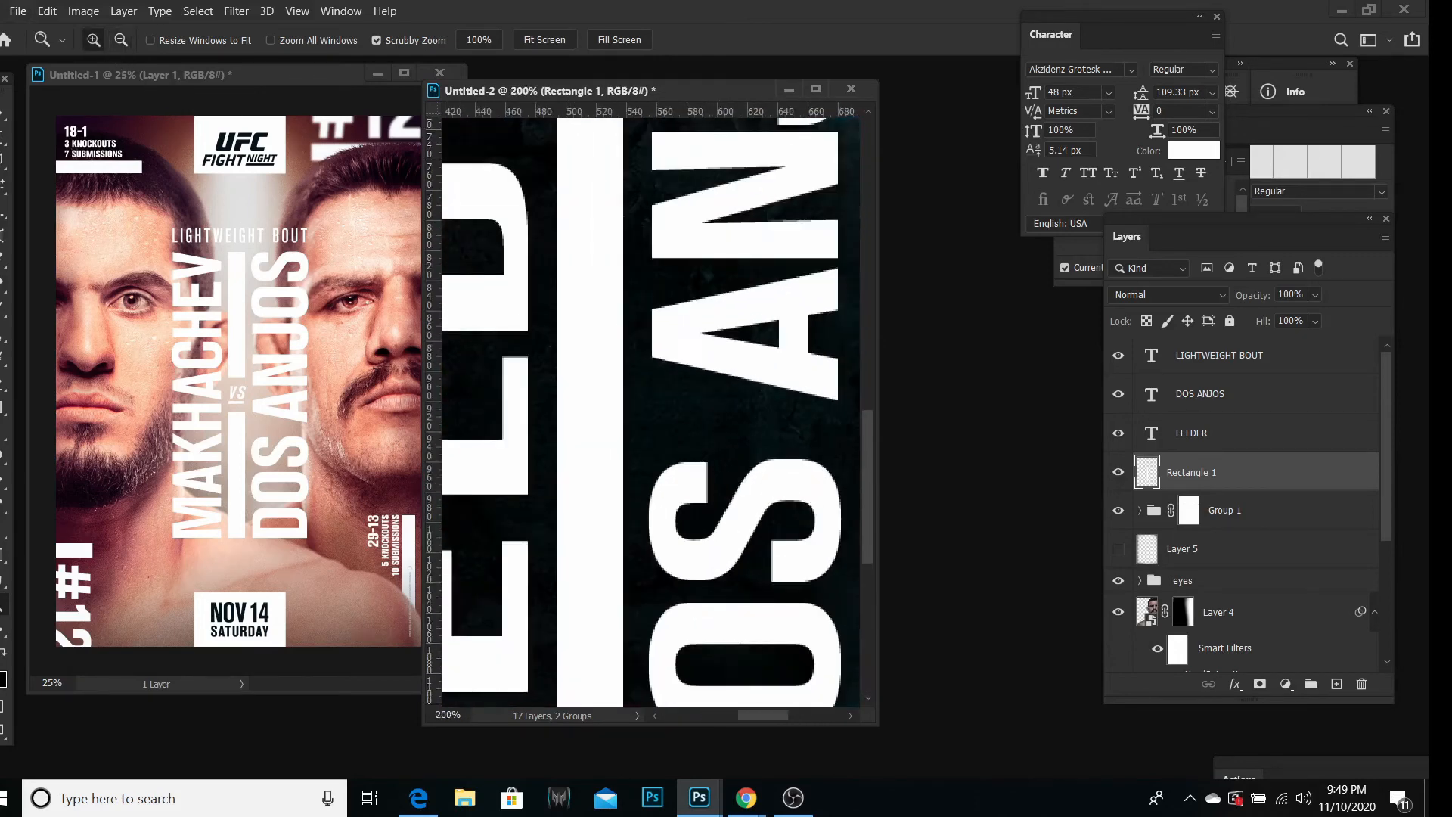
key(m)
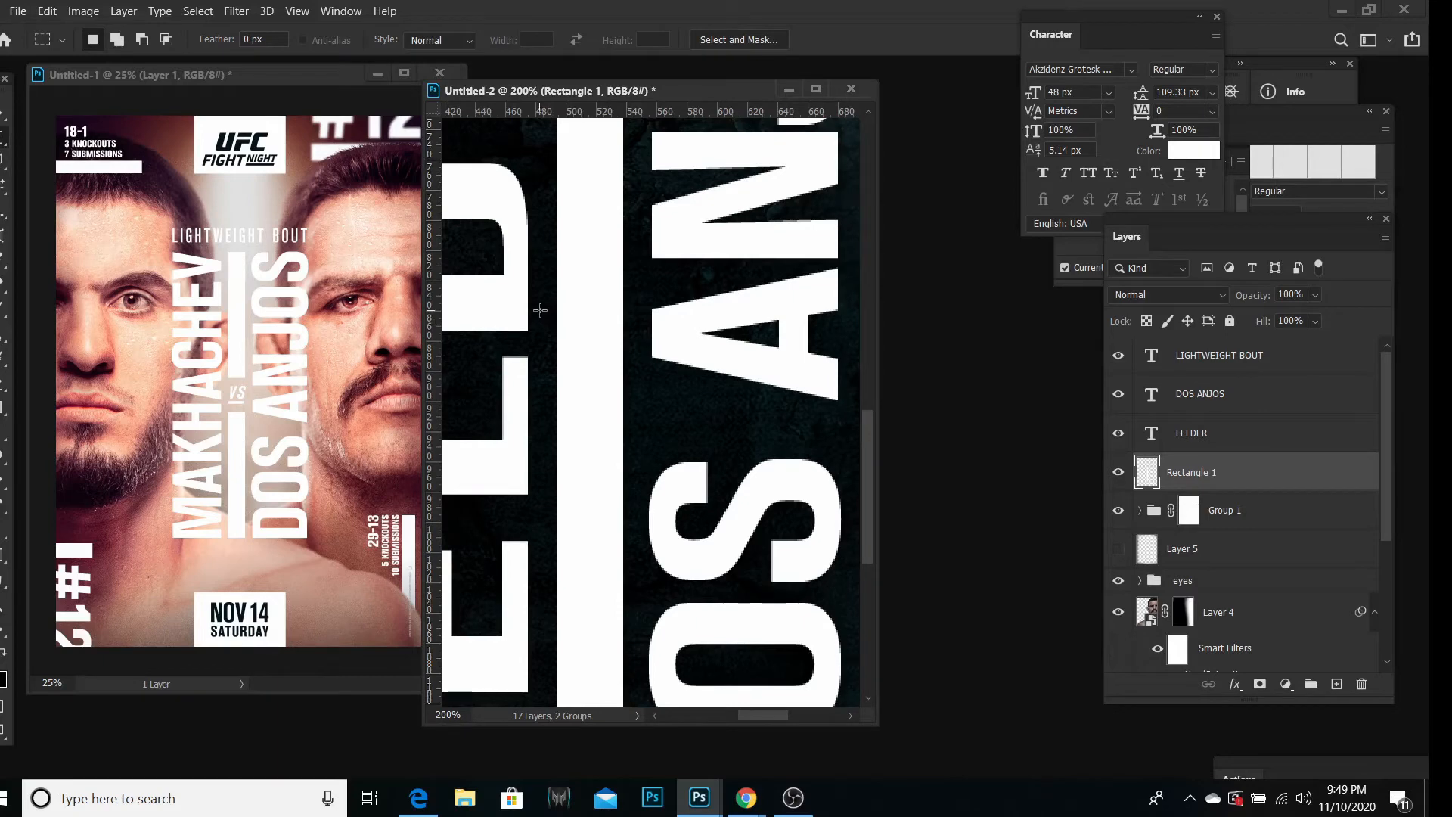
drag(540, 309, 644, 421)
key(Delete)
right_click(732, 327)
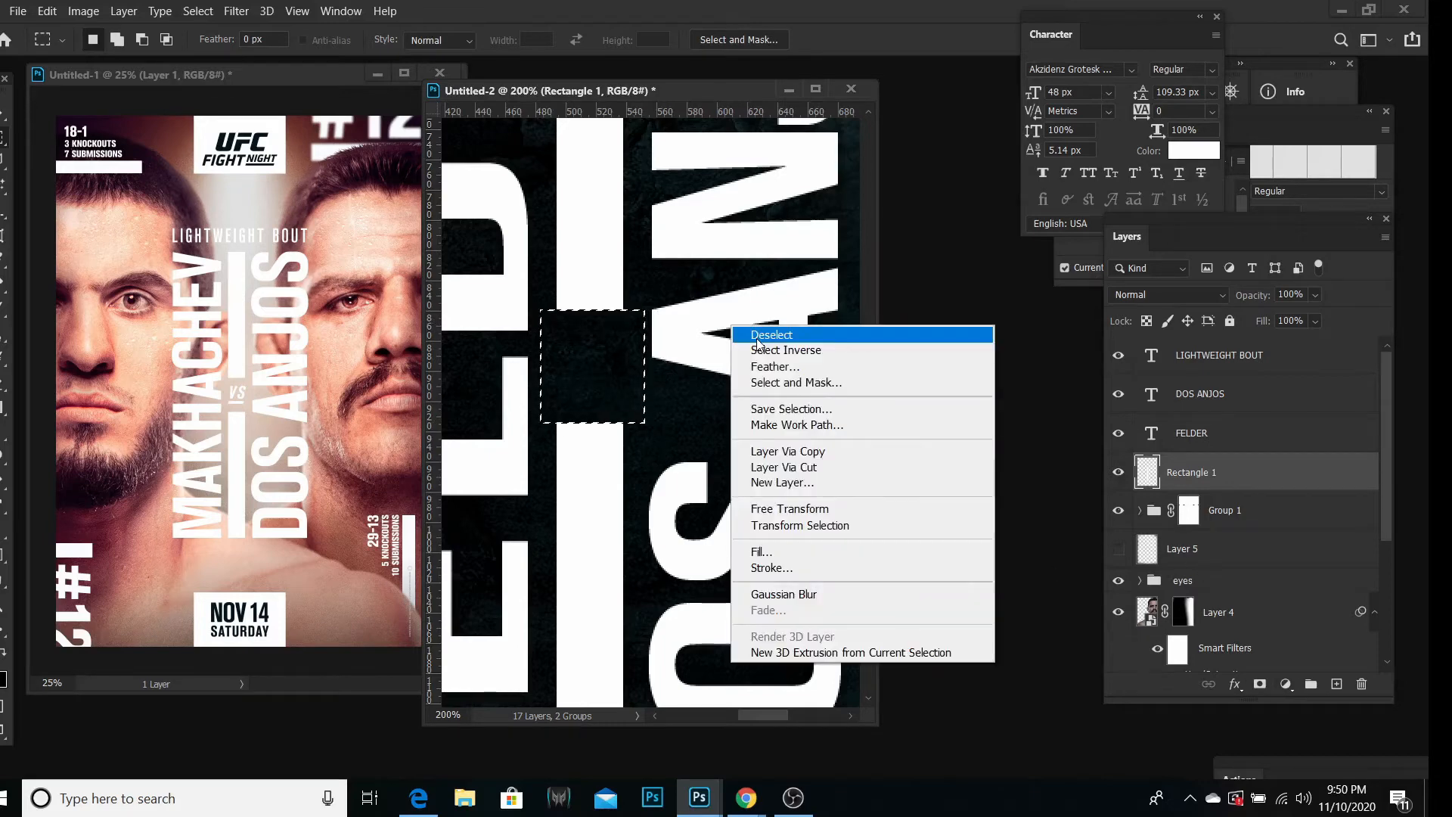
click(757, 340)
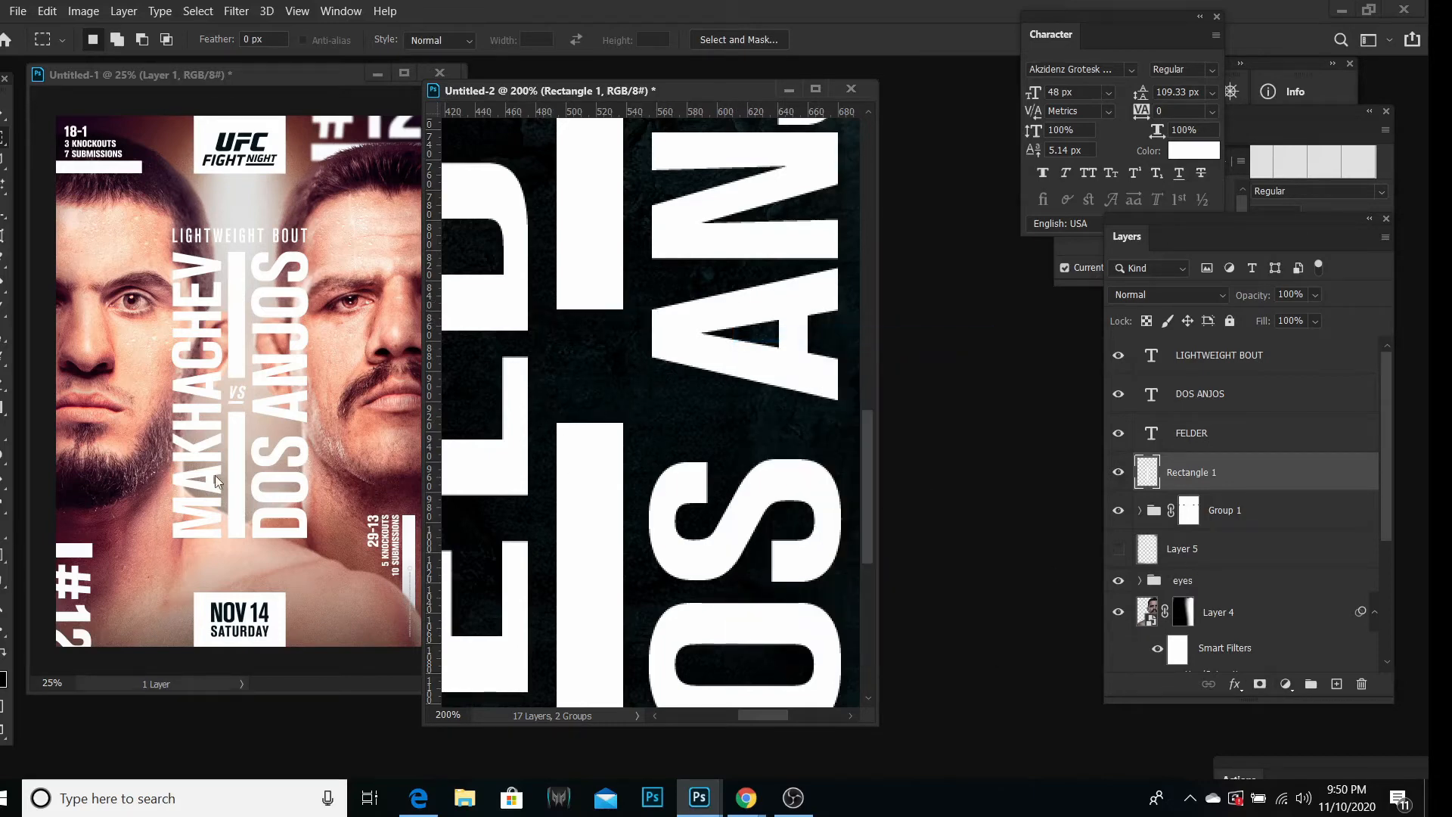
Step: Examine the gap's position in the white bar against the whole poster and in close-up
click(2, 489)
click(507, 376)
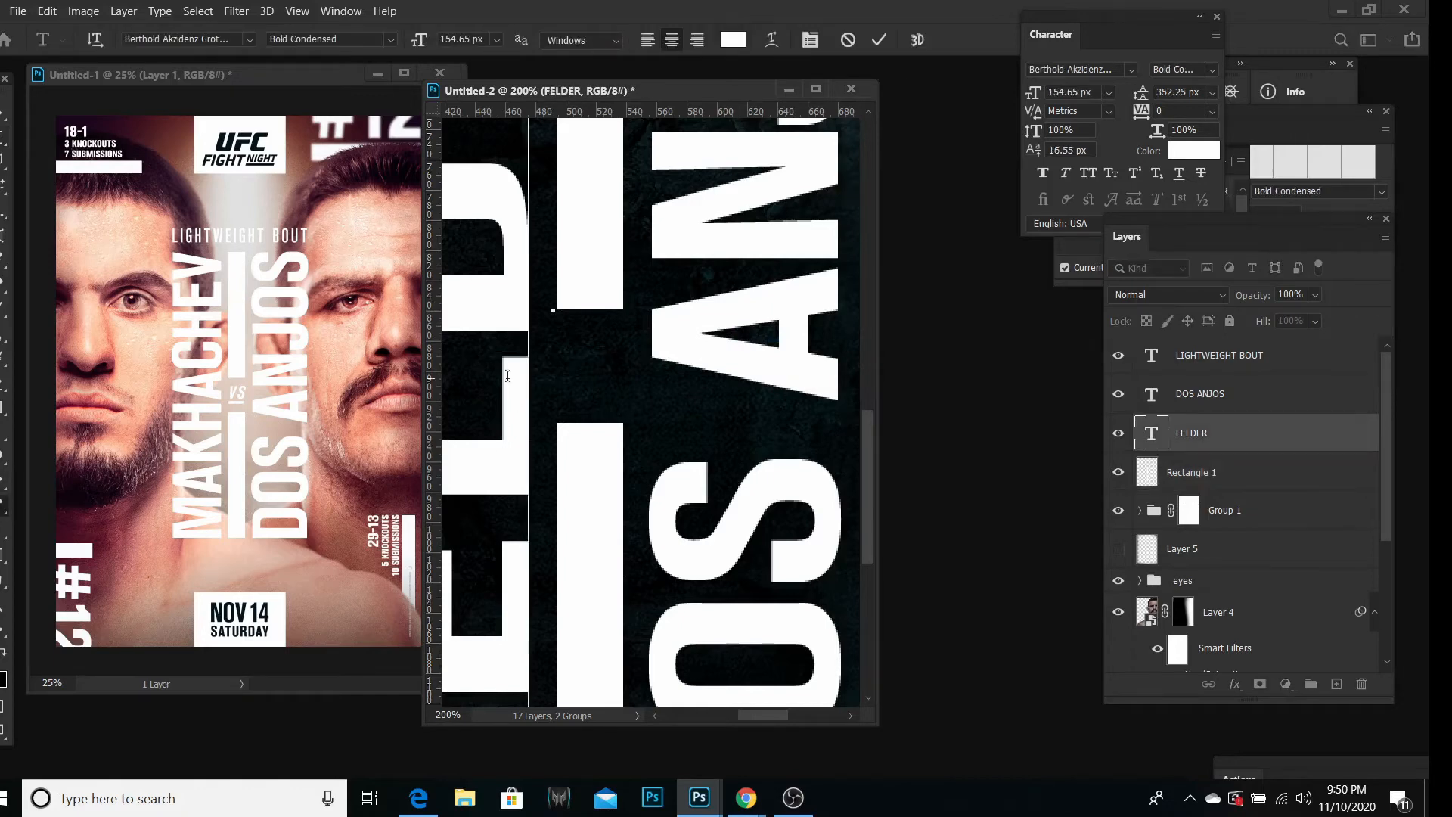
click(2, 606)
click(121, 40)
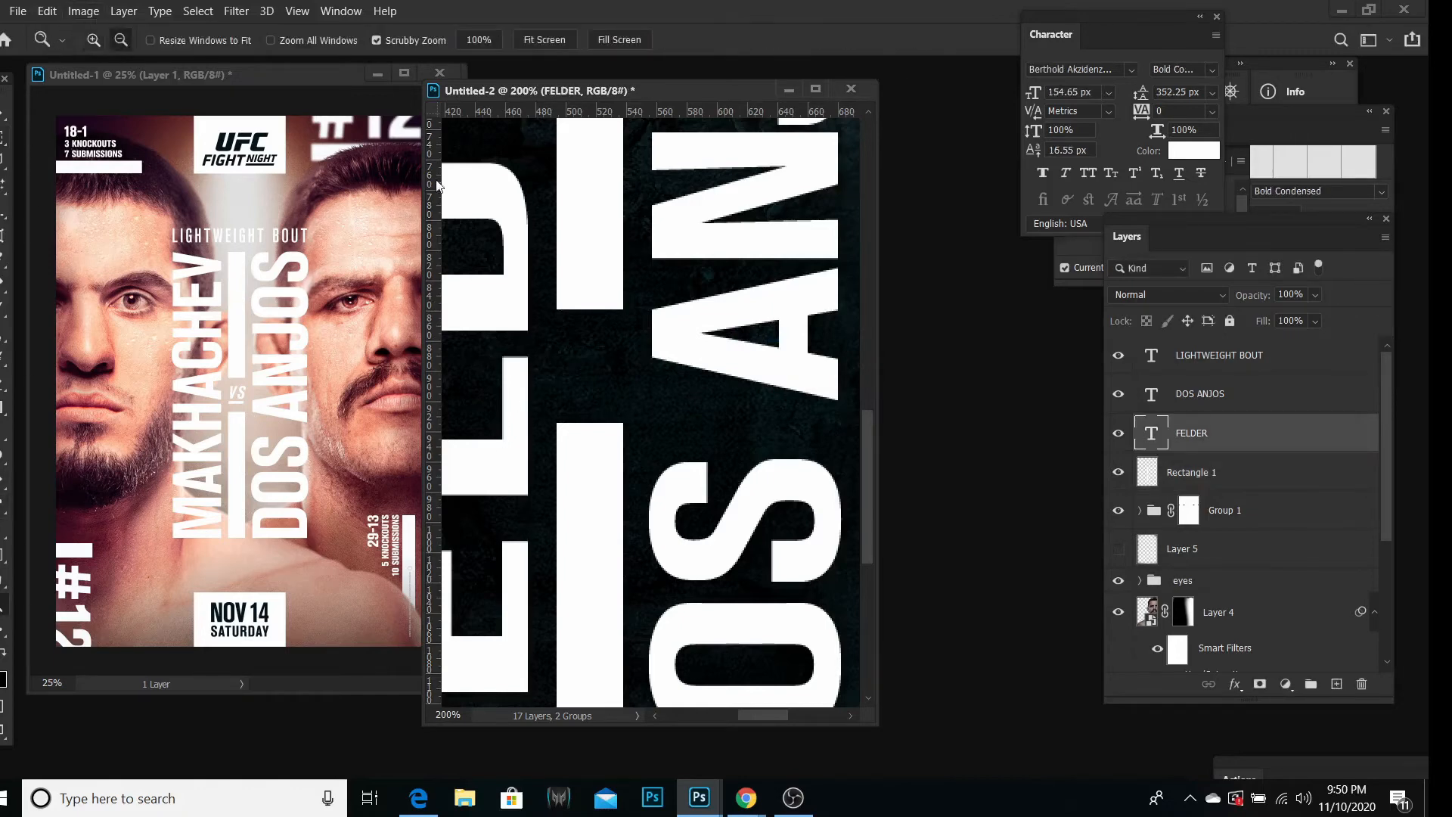
click(652, 304)
click(652, 303)
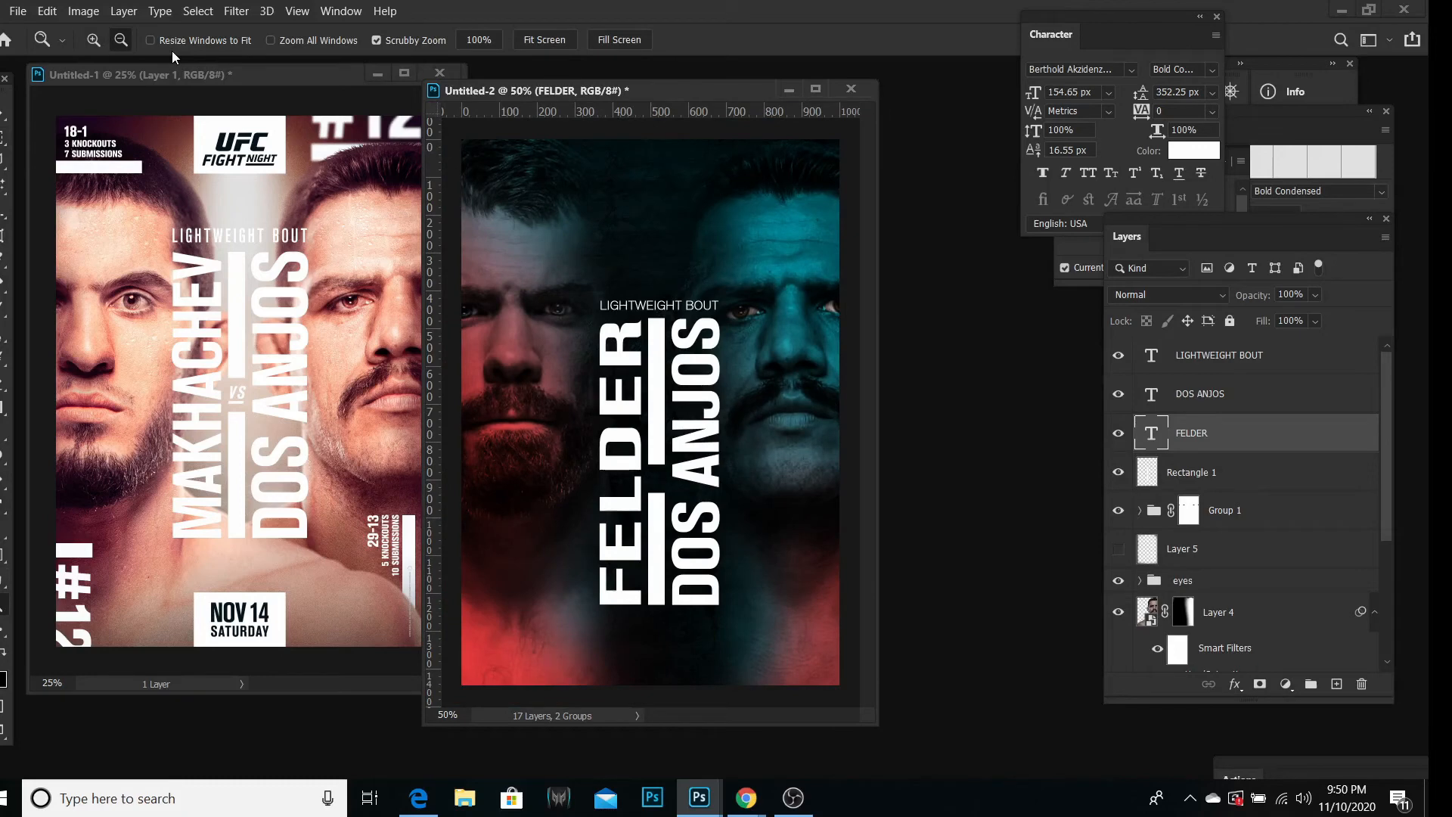
click(683, 487)
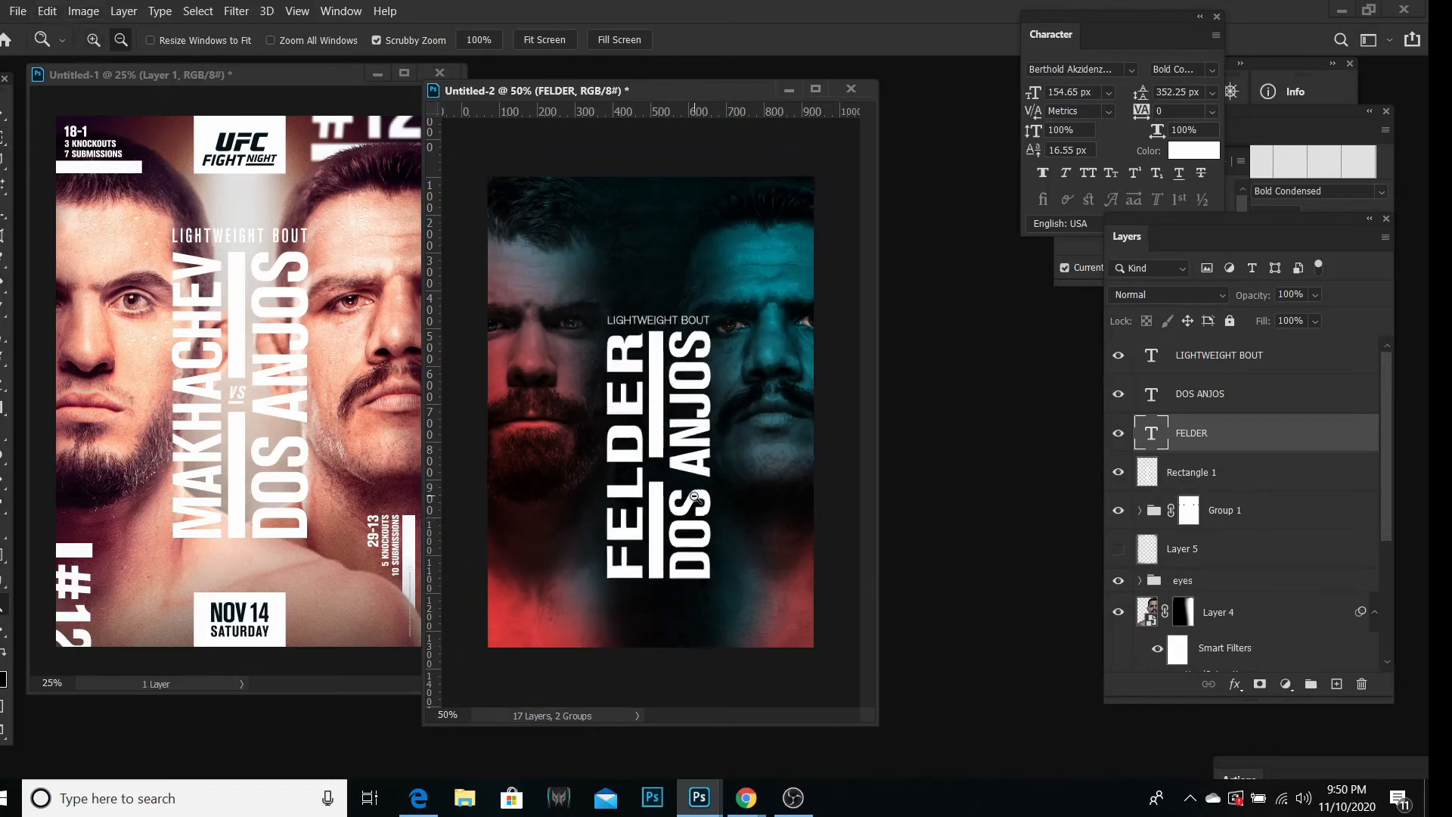
click(683, 487)
click(683, 487)
click(93, 40)
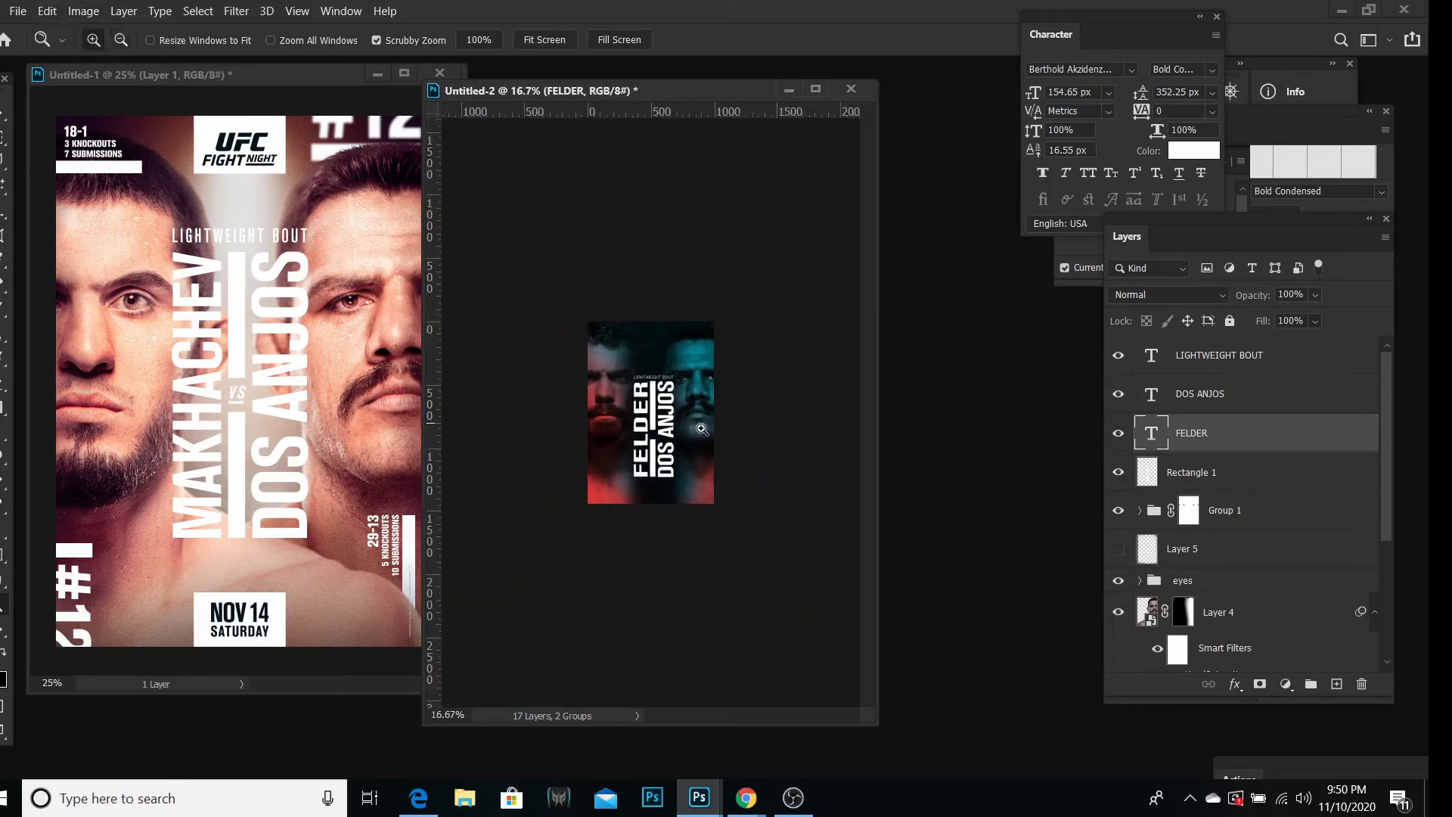
click(702, 429)
click(680, 454)
click(681, 455)
click(682, 456)
click(681, 455)
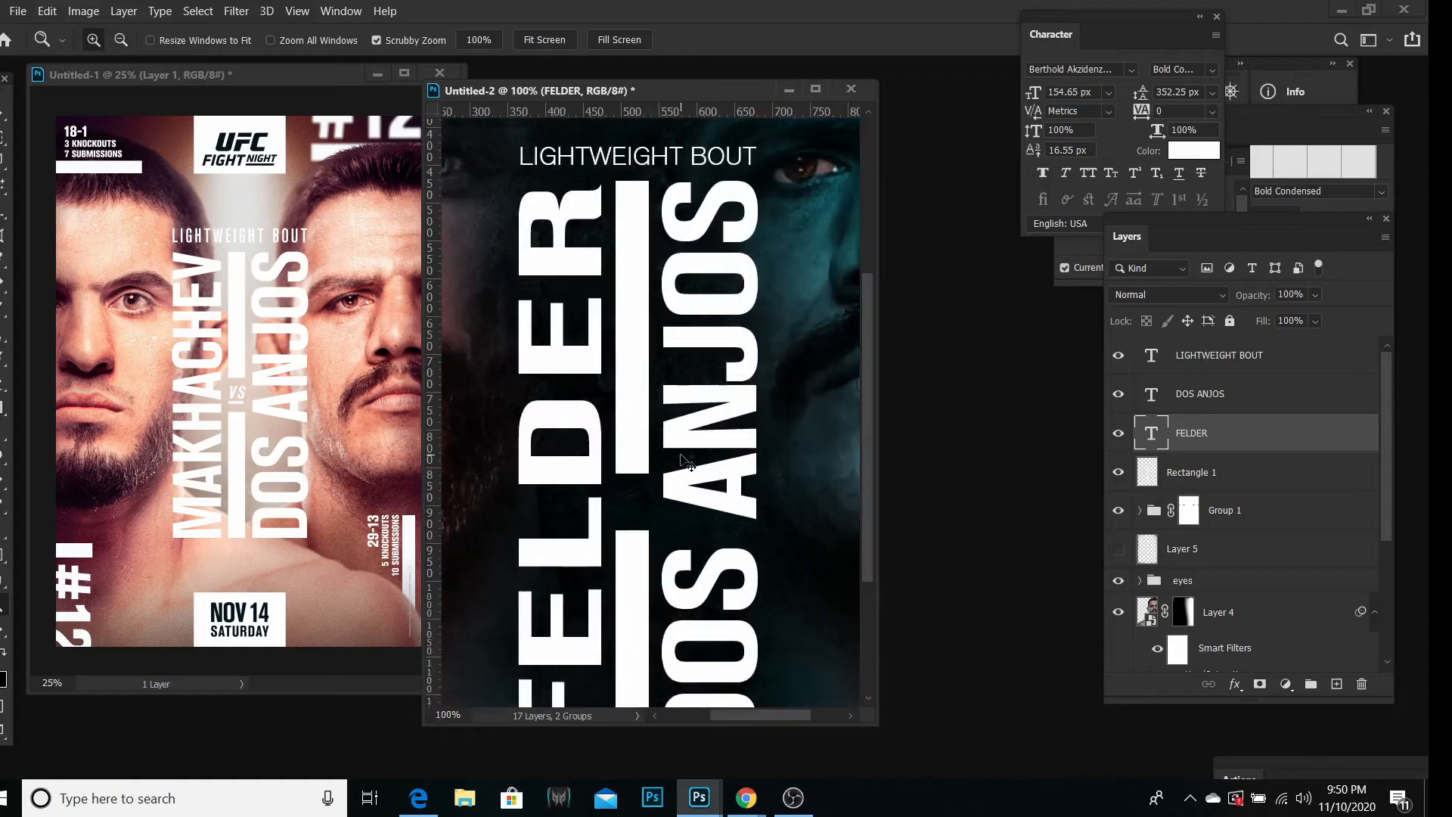
Step: Undo the gap cut in the white bar and clear the restored selection
key(ctrl+z)
key(ctrl+z)
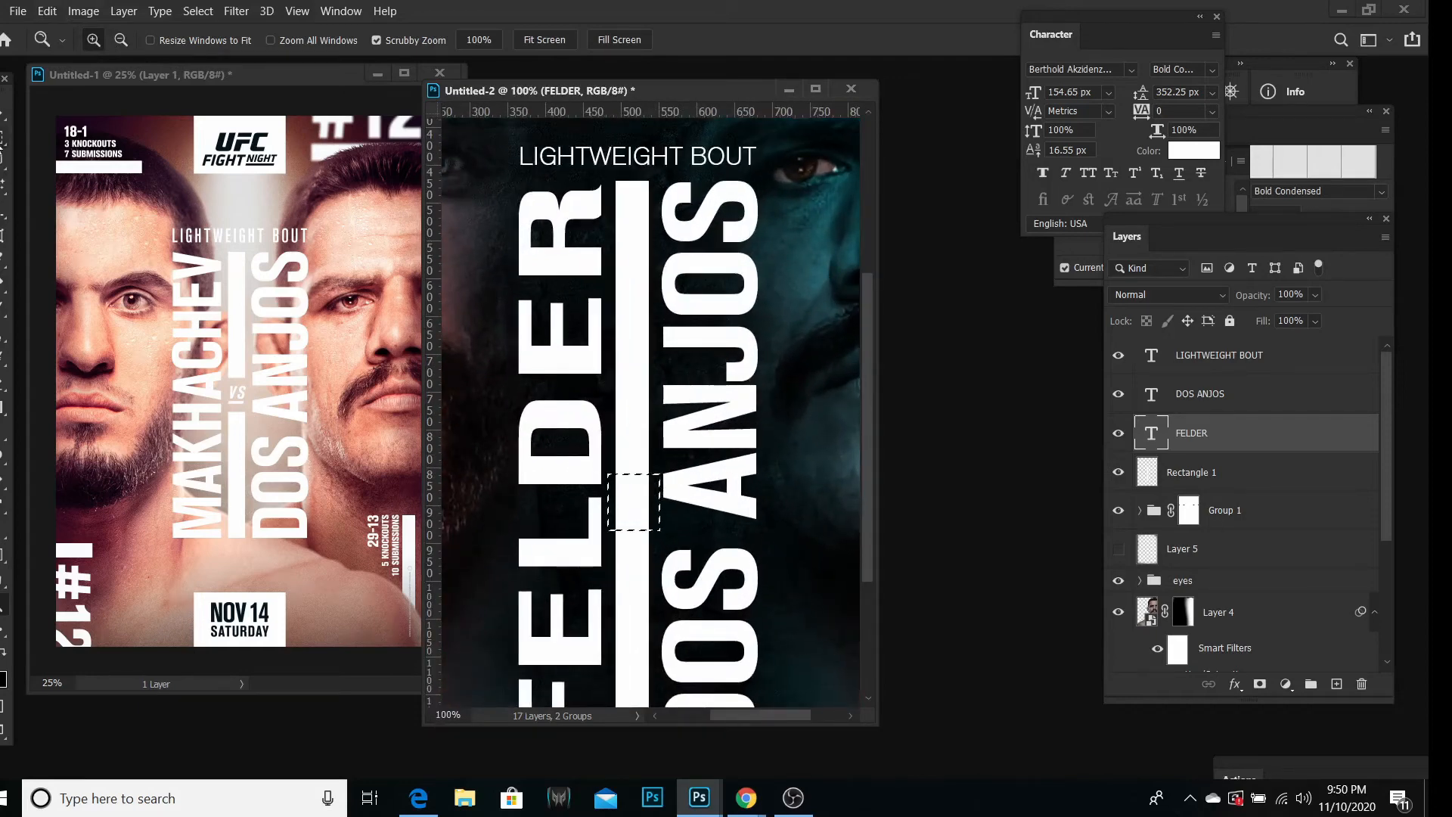
key(m)
right_click(558, 369)
click(581, 381)
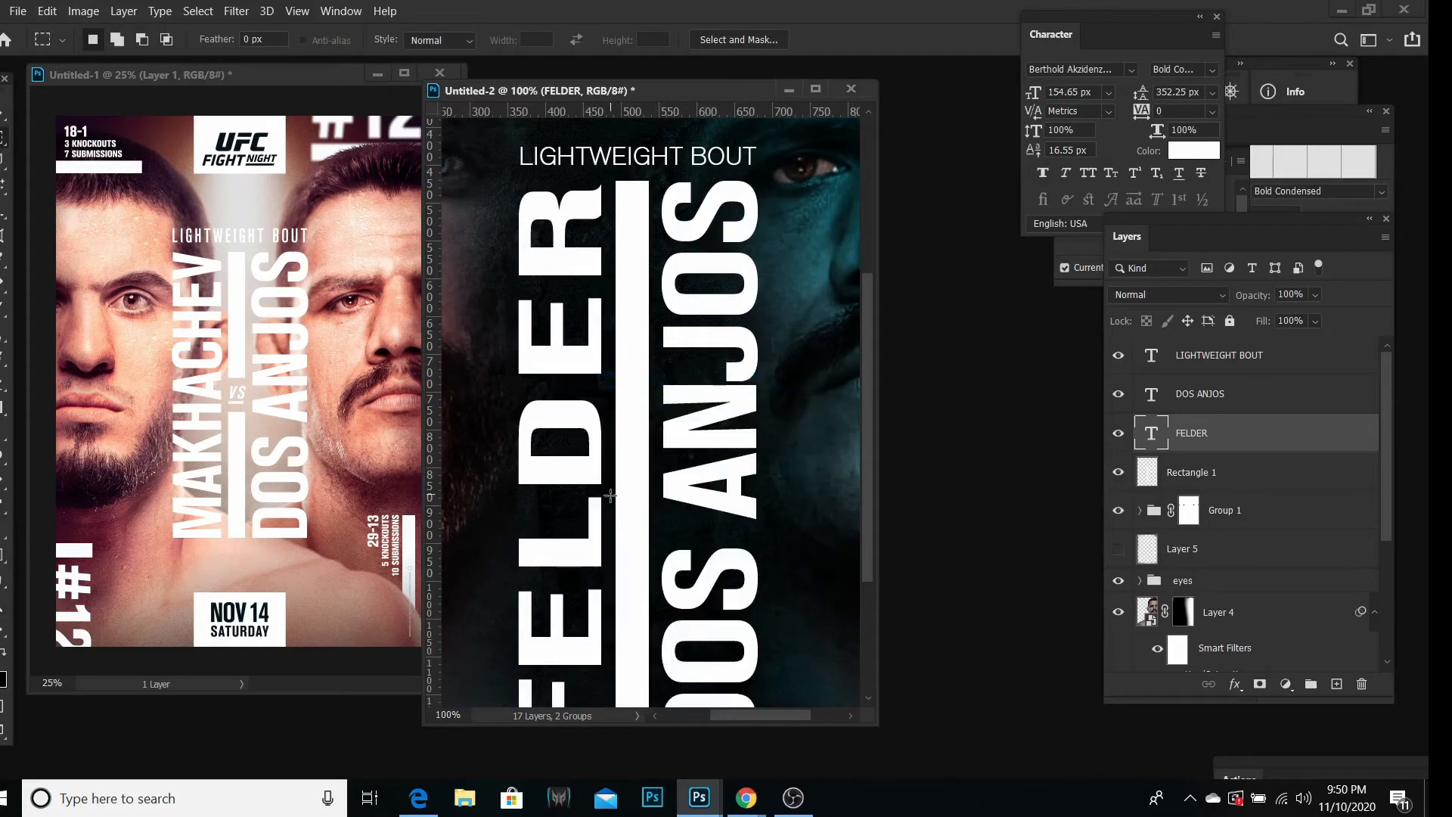
Step: Cut a gap slightly lower in the white bar on the Rectangle 1 layer, beside the space in DOS ANJOS, and deselect
drag(610, 491, 656, 552)
click(1210, 472)
key(Delete)
right_click(725, 421)
click(764, 429)
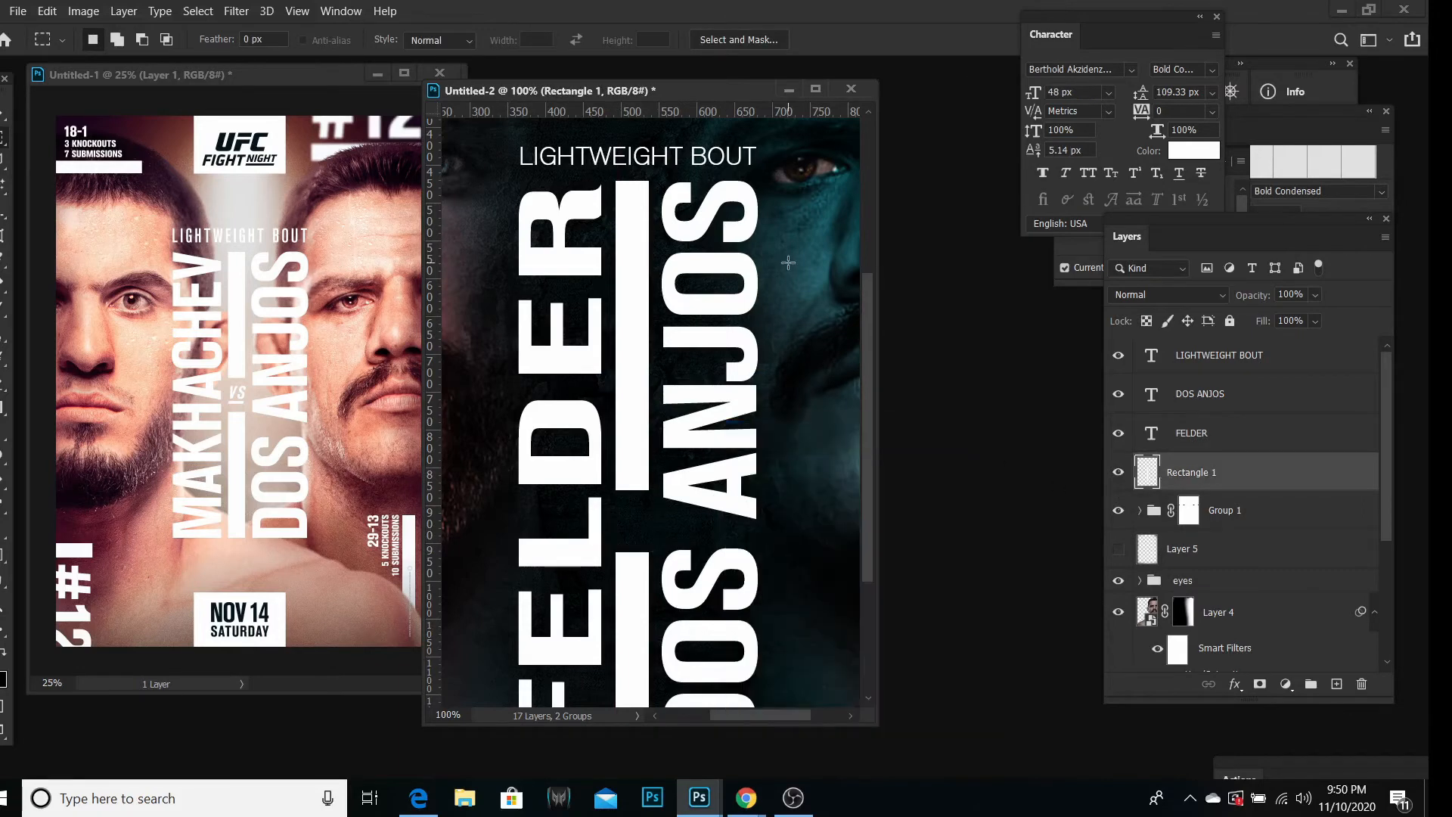
Step: Add the text vs beside DOS ANJOS in Berthold Akzidenz Grotesk Bold Condensed at 48 px
click(2, 607)
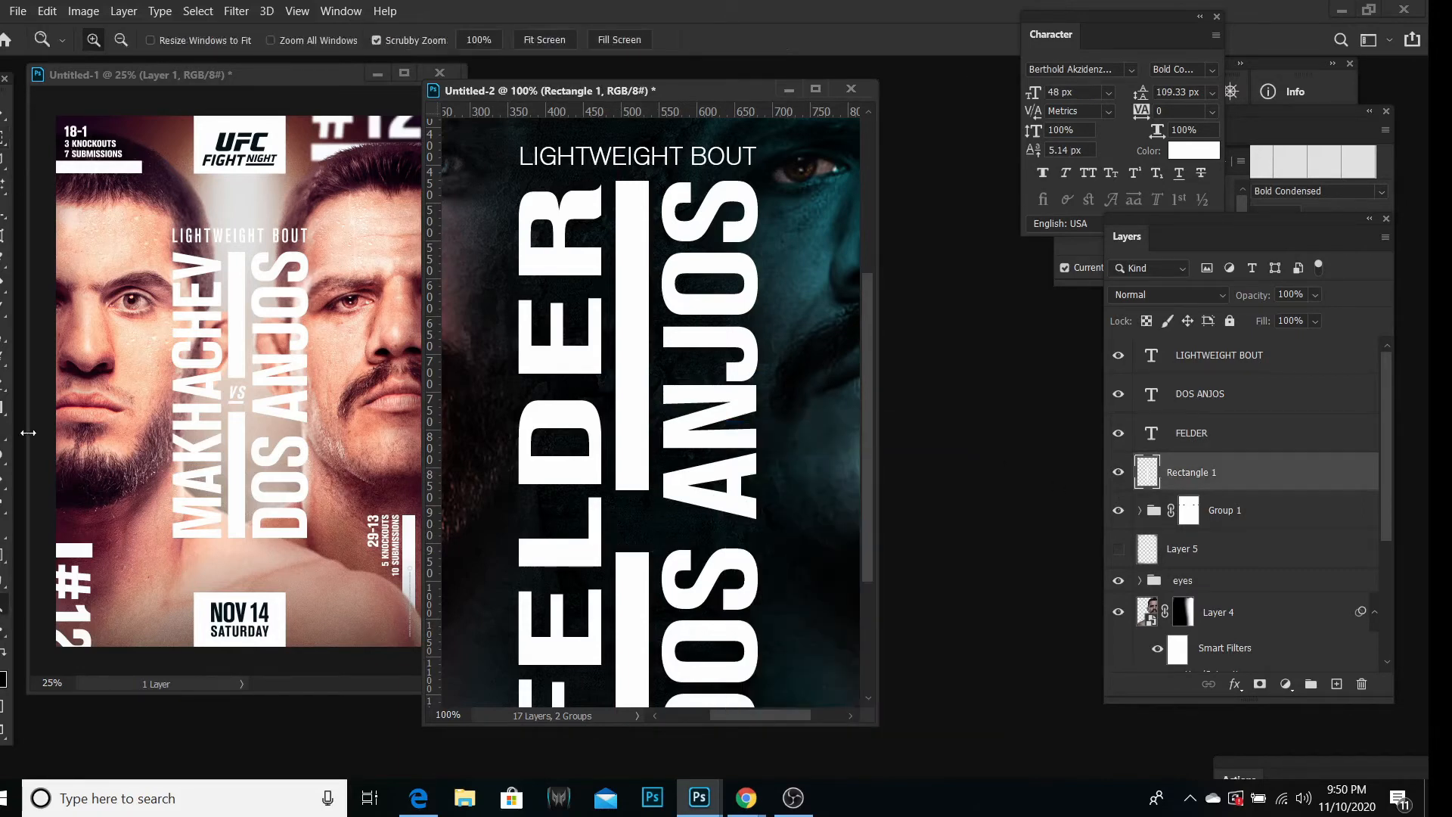
key(t)
click(834, 374)
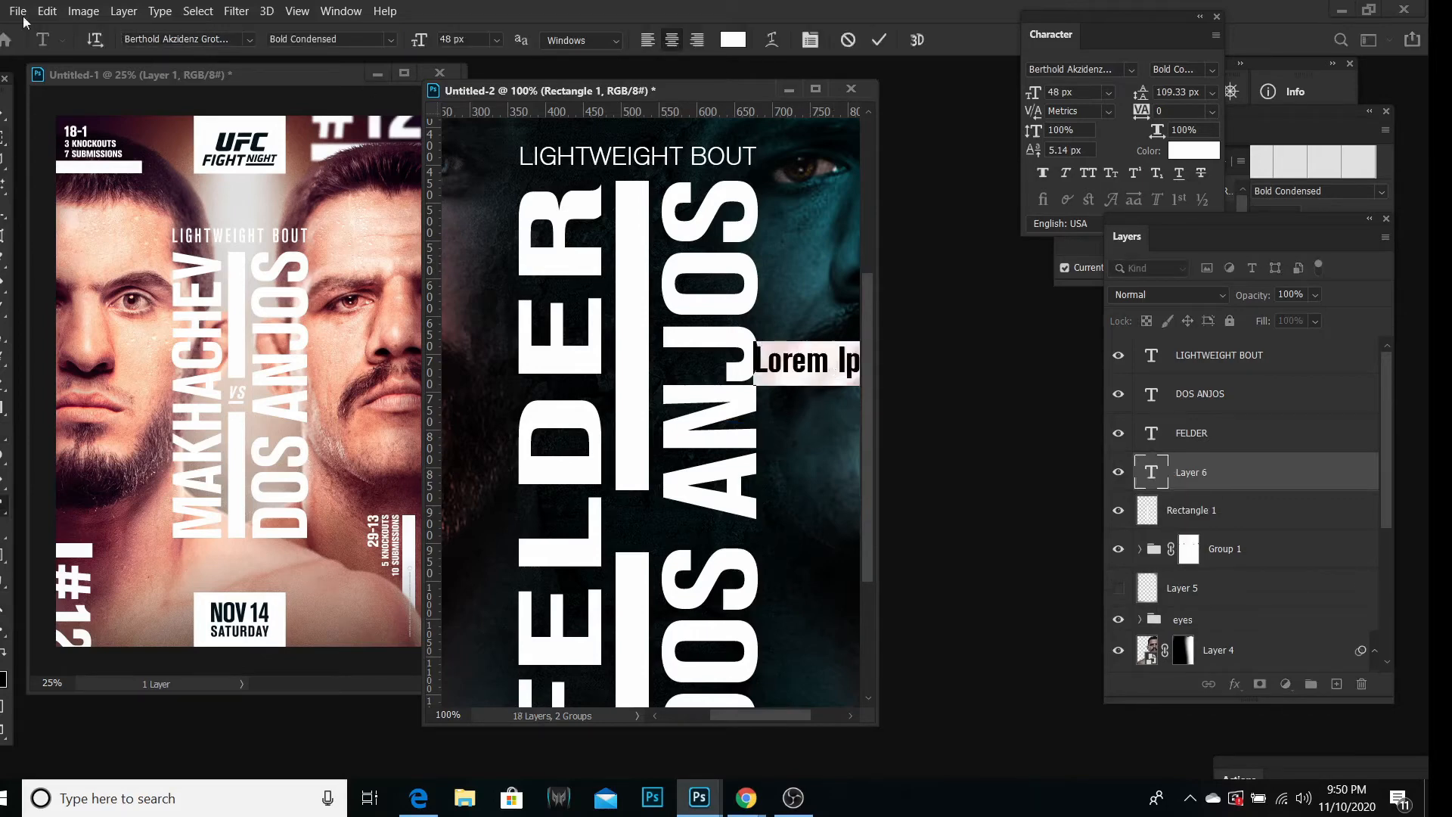
text(VS)
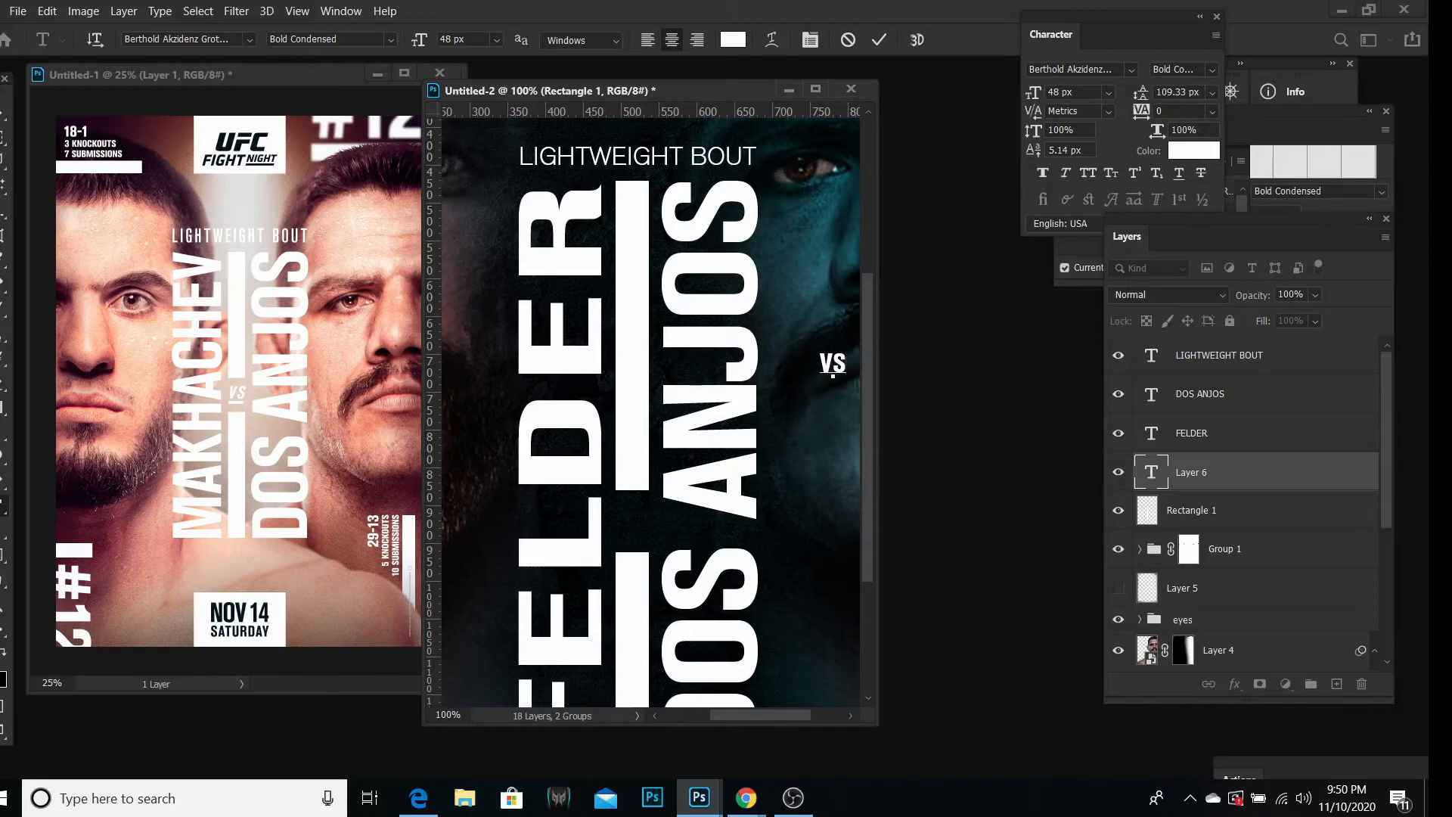
click(3, 114)
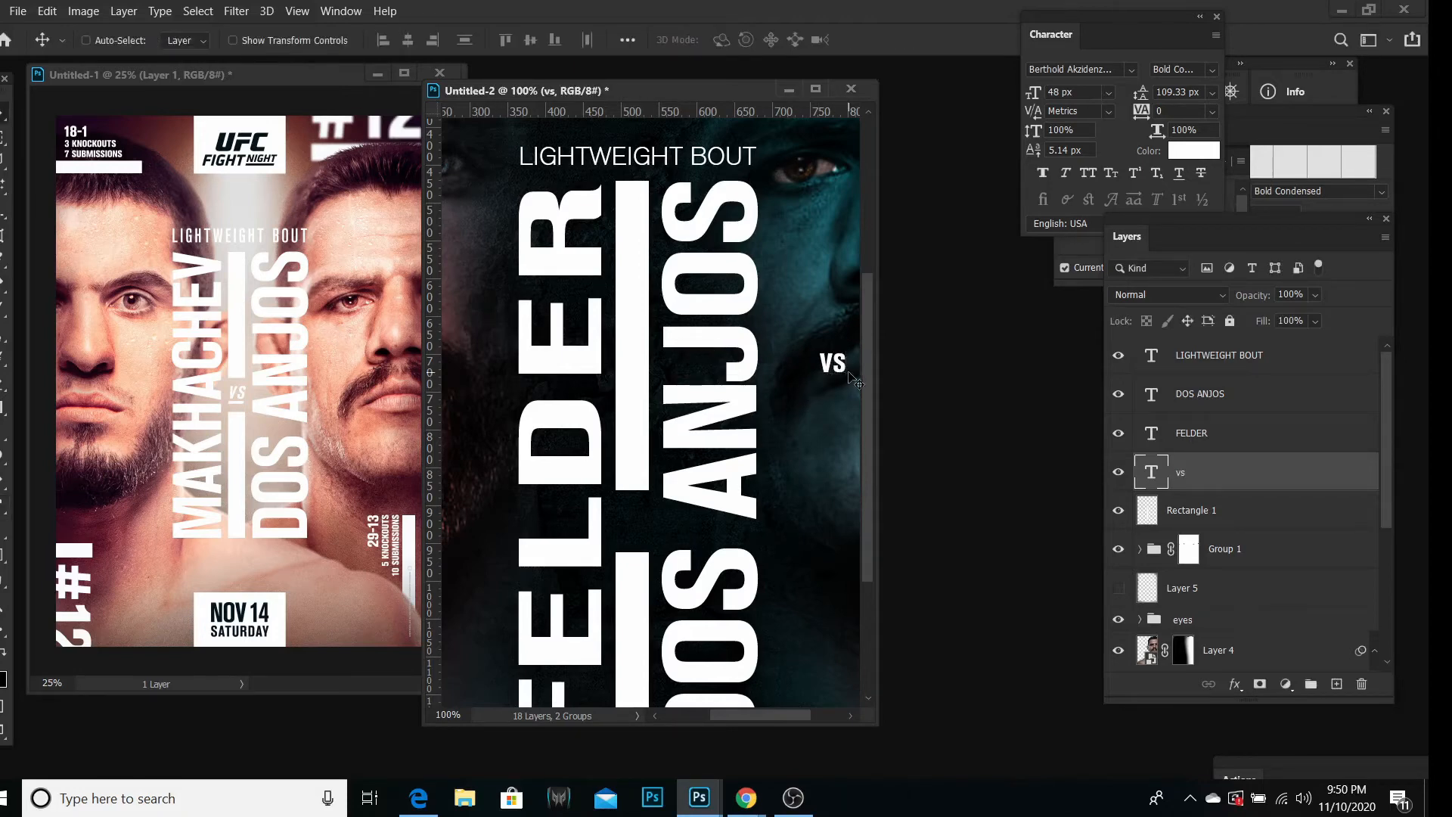
Step: Set the vs text's letter tracking to 50 and turn on all caps
click(1210, 112)
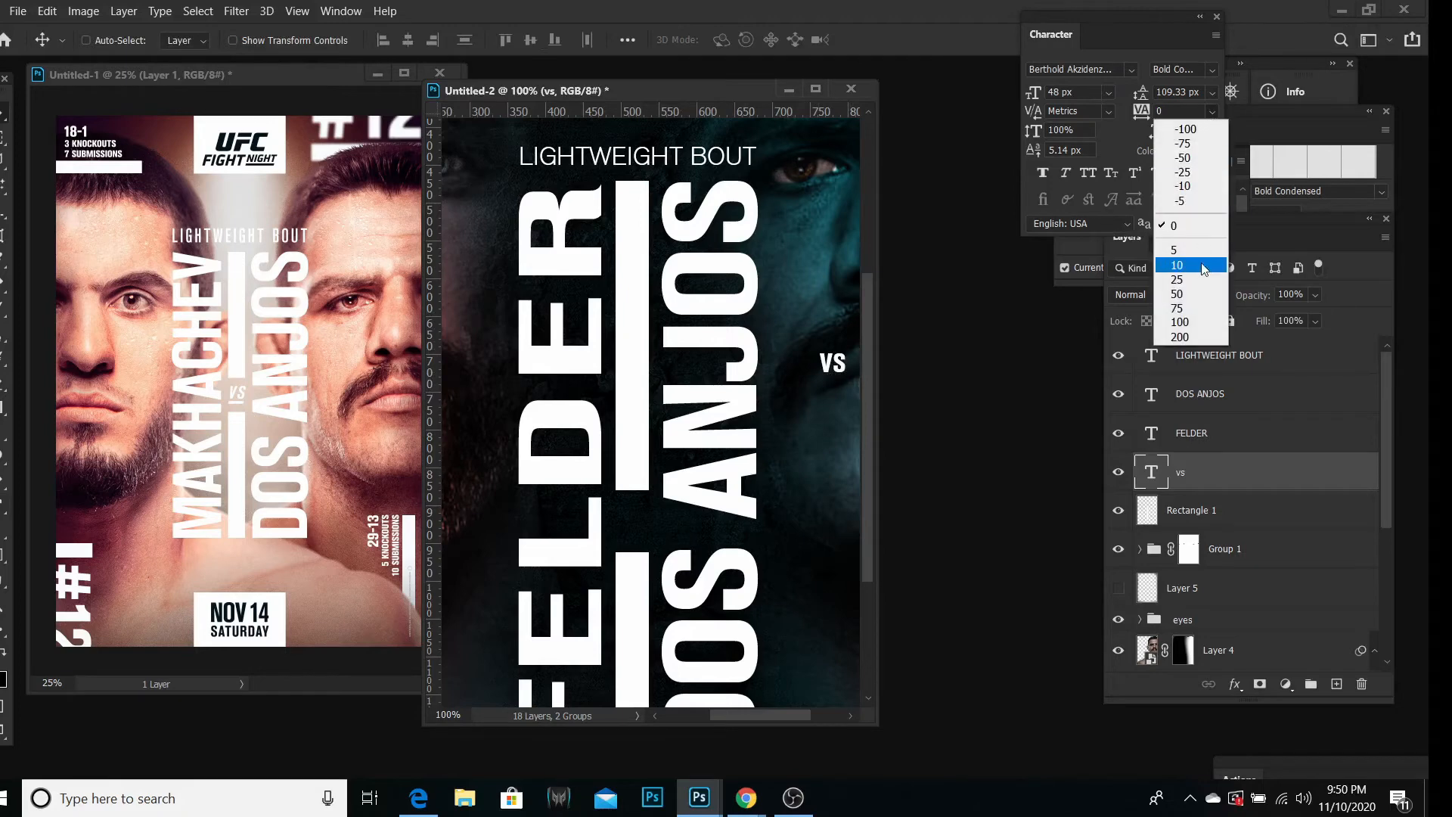
click(1181, 268)
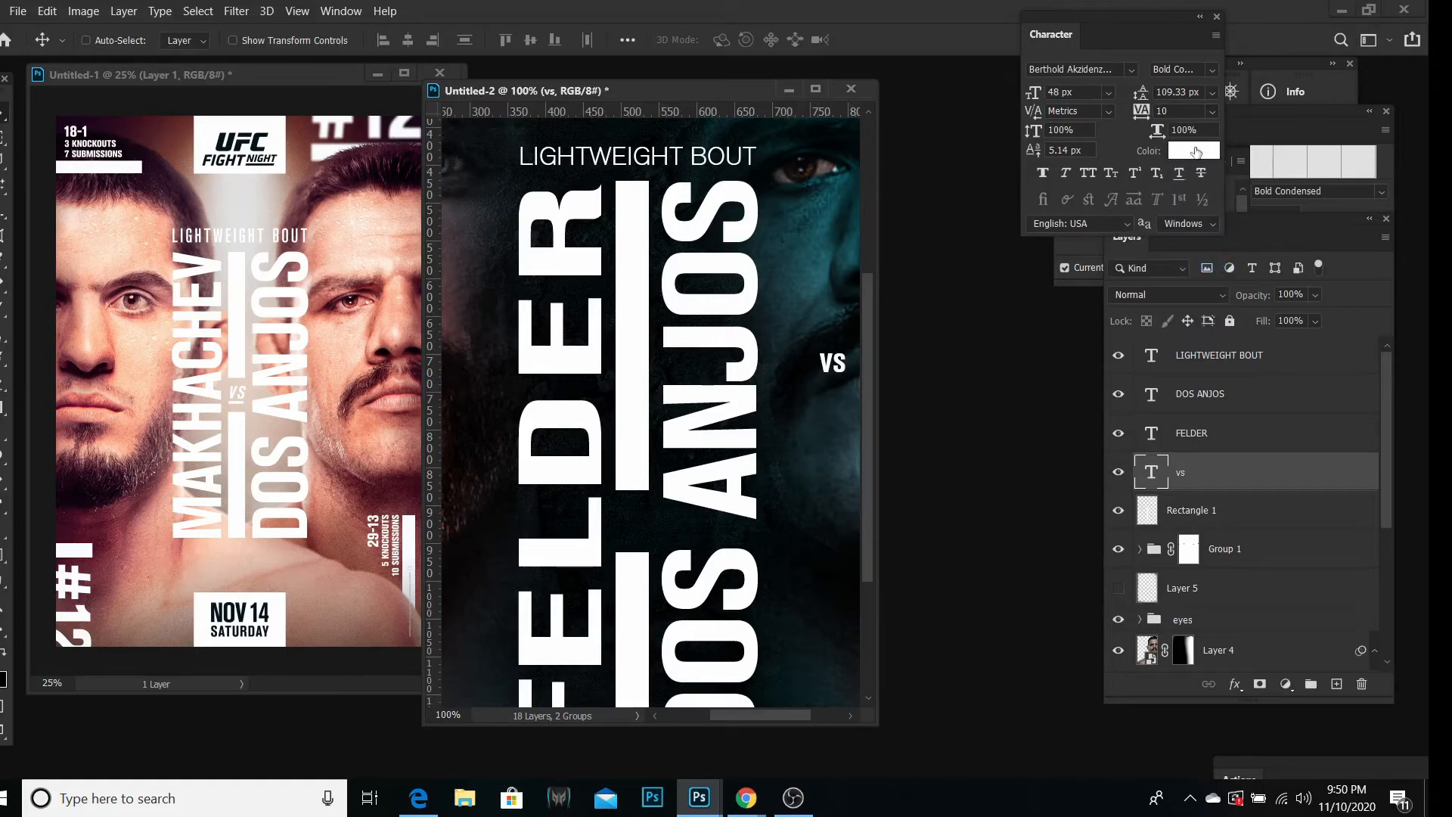
click(1210, 114)
click(1179, 280)
click(1211, 112)
click(1192, 300)
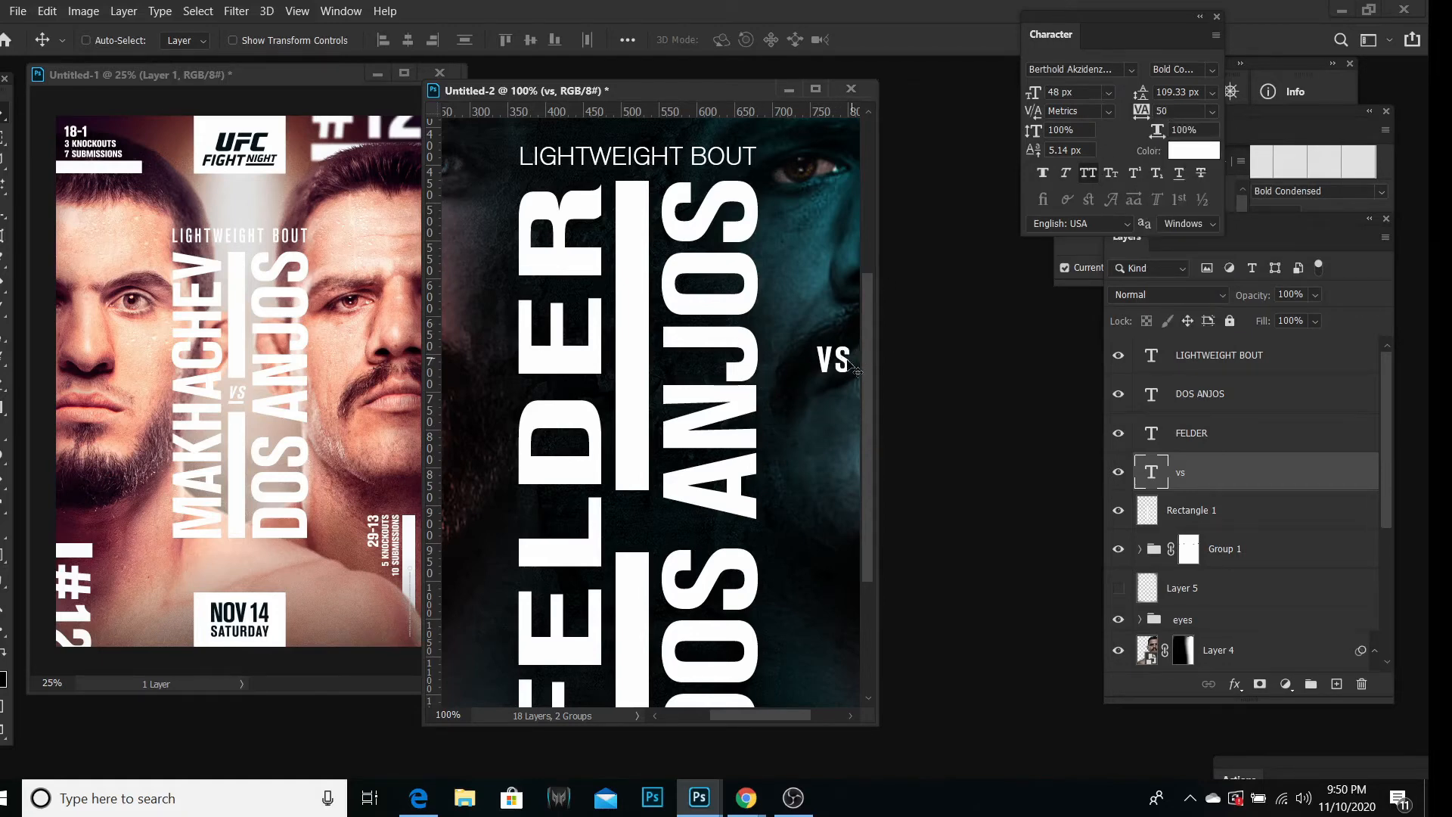
Step: Center the VS text in the white bar's gap, in line with the bar's width, and apply faux italic
drag(848, 360, 637, 527)
click(4, 597)
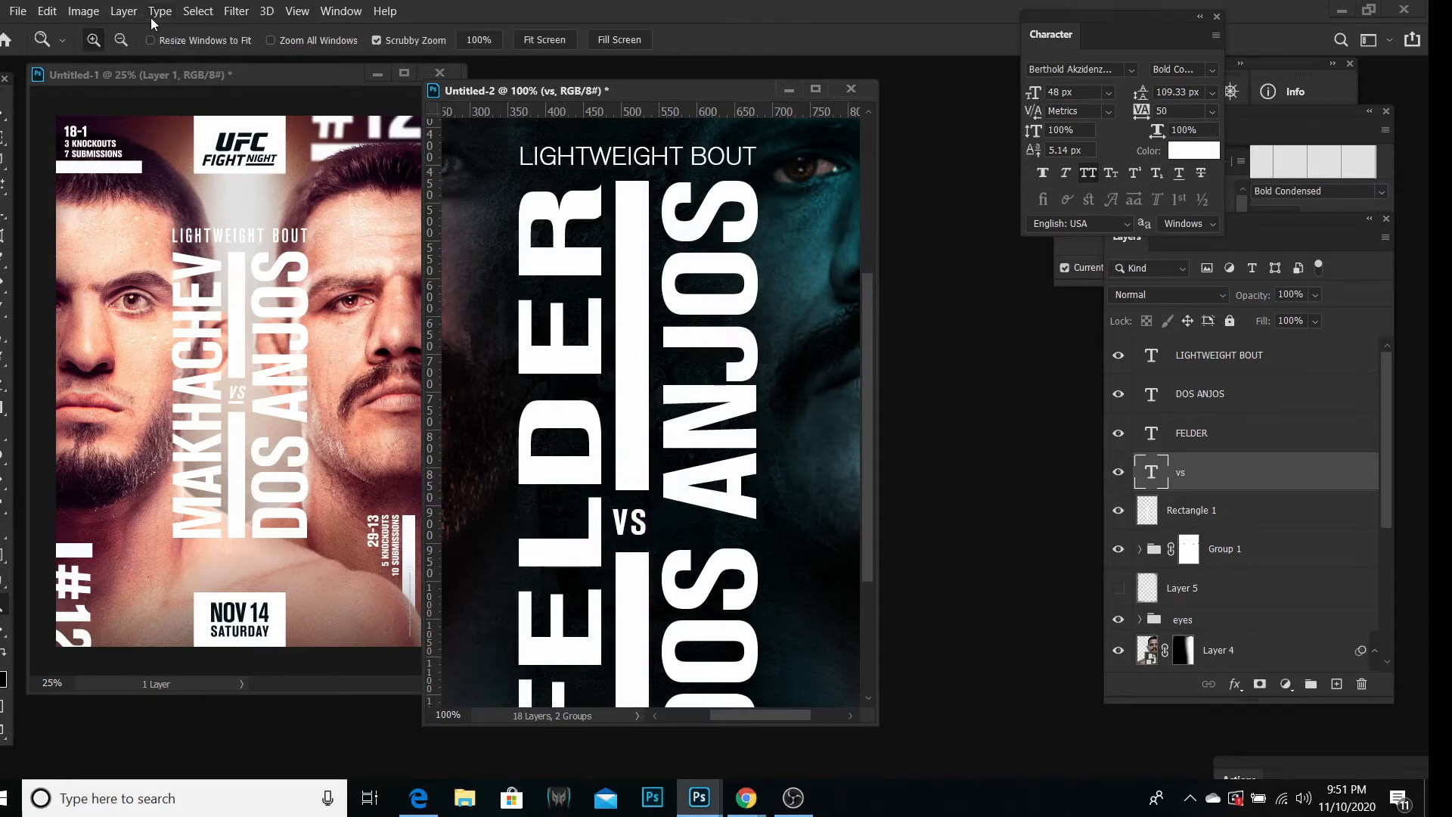
click(609, 538)
click(609, 539)
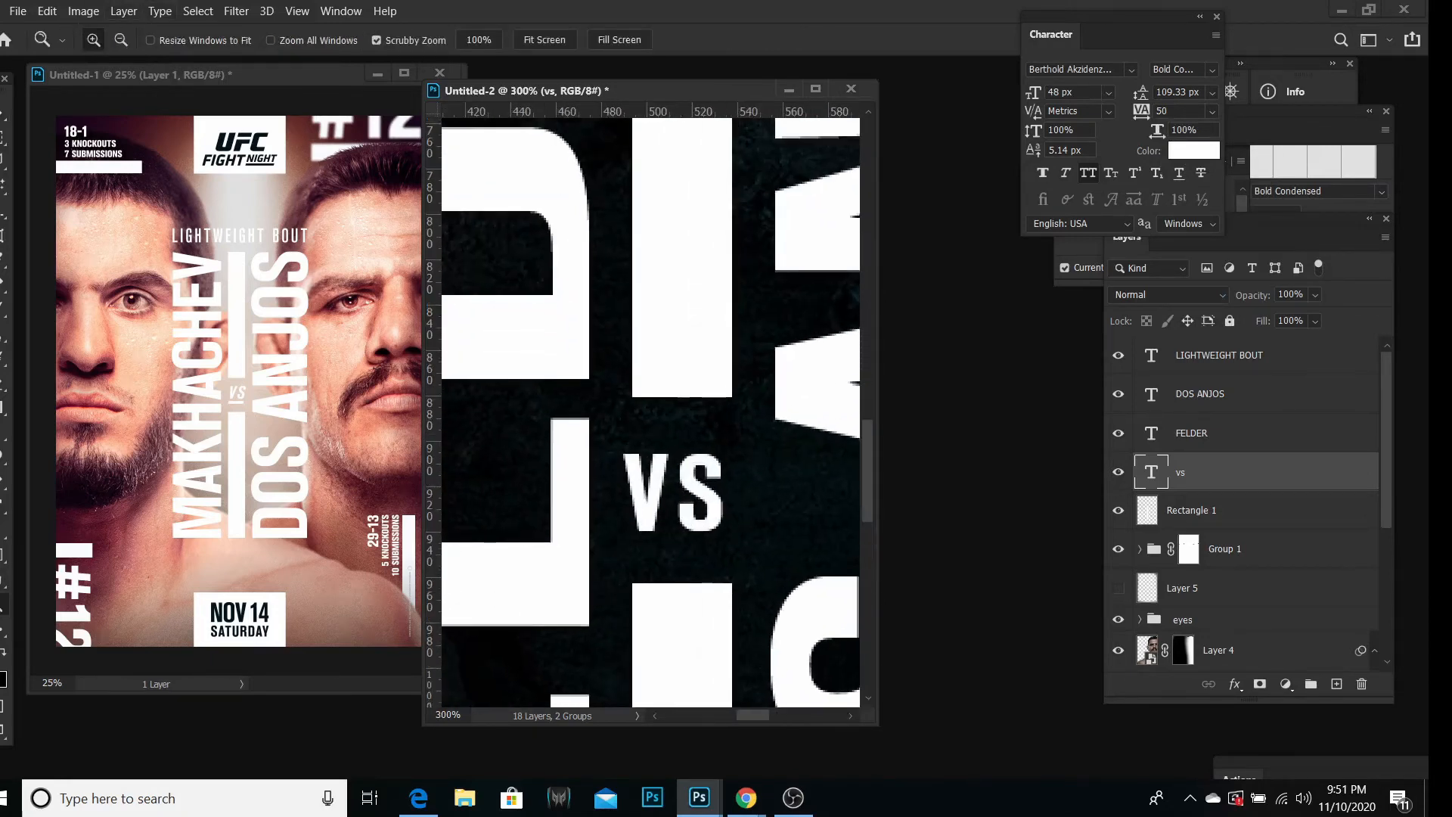
key(v)
drag(652, 453, 661, 453)
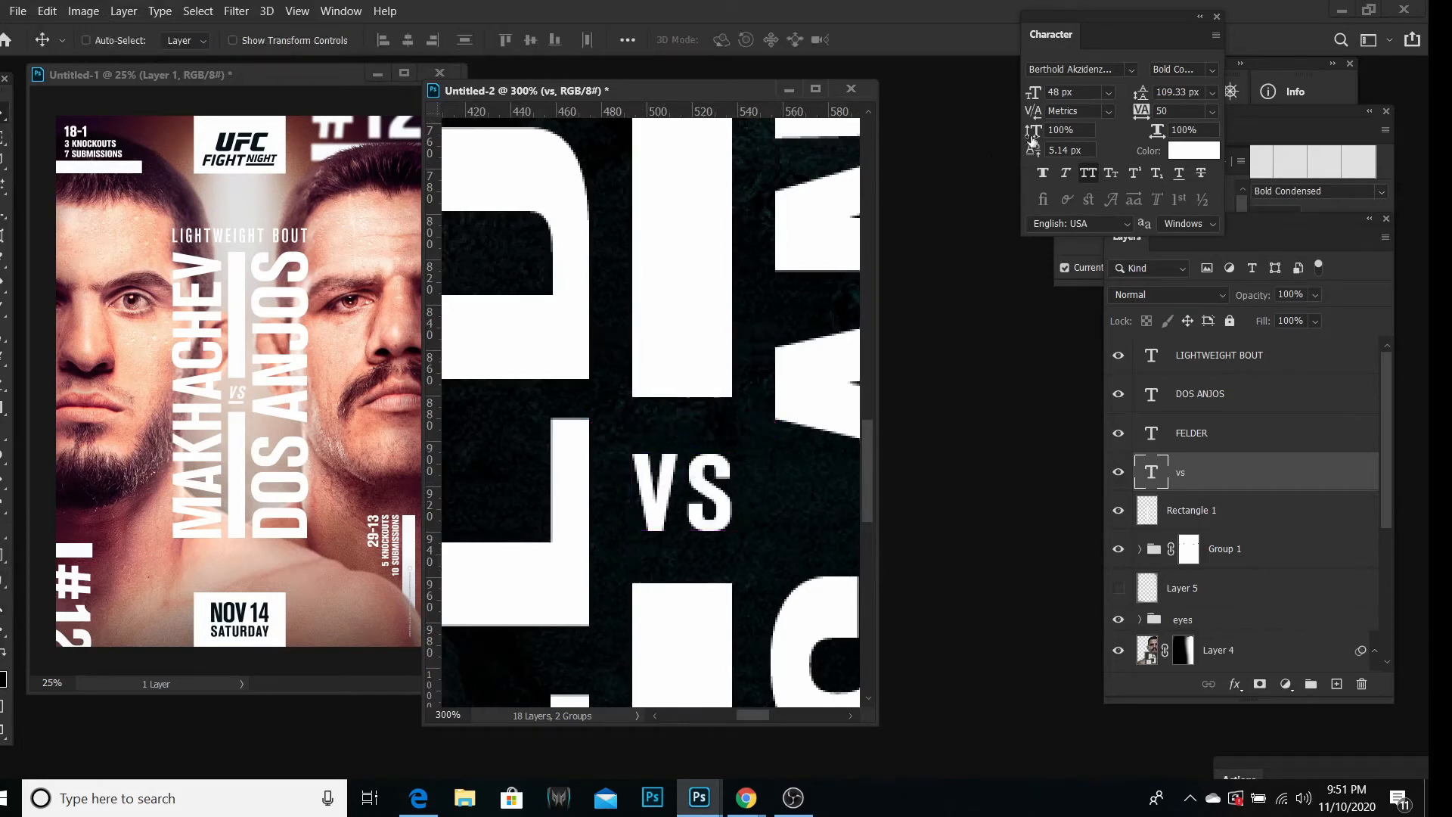
click(1066, 174)
drag(734, 527, 726, 492)
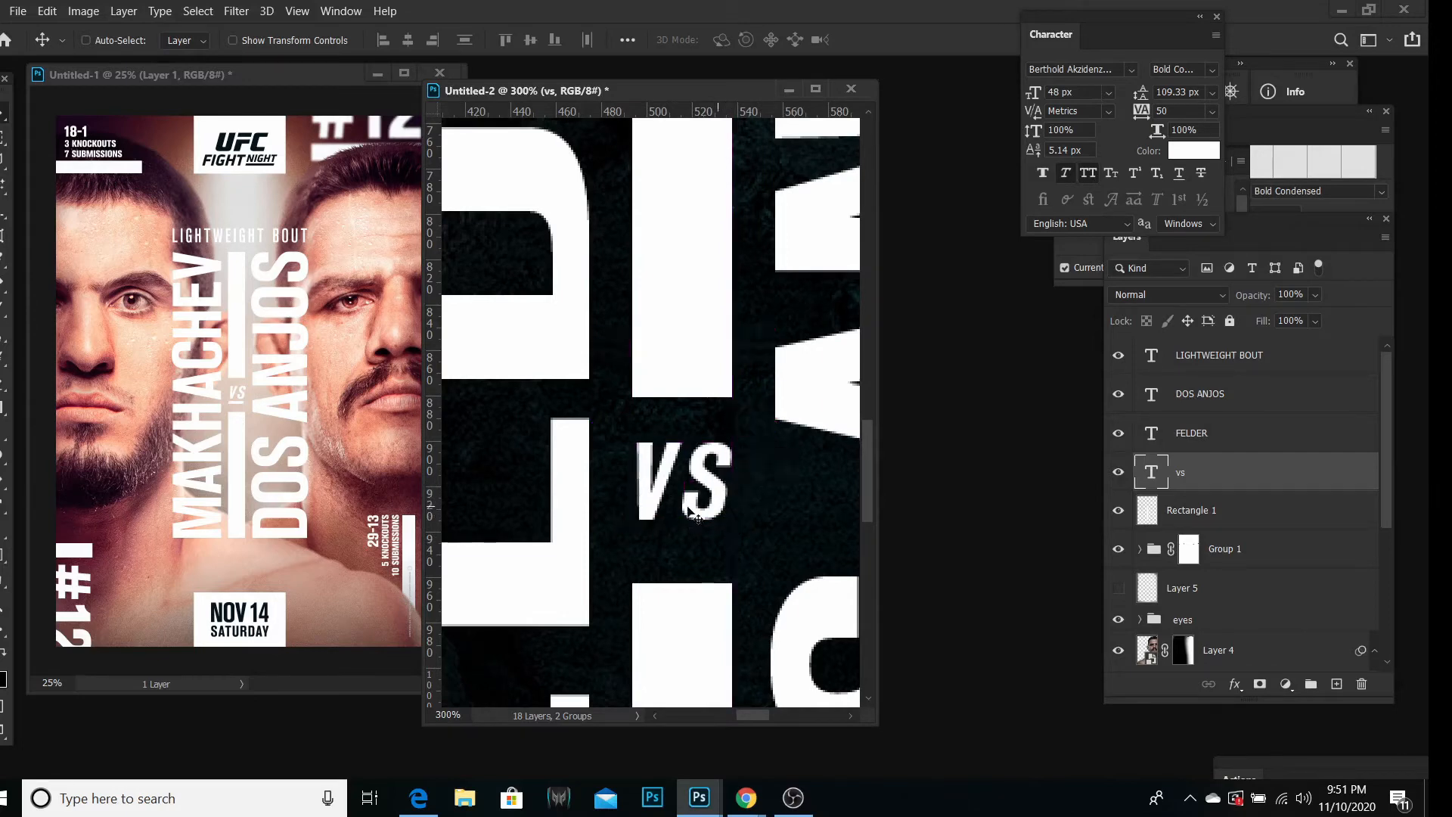
Step: Add a new empty layer with default settings directly above the vs text layer
click(1, 616)
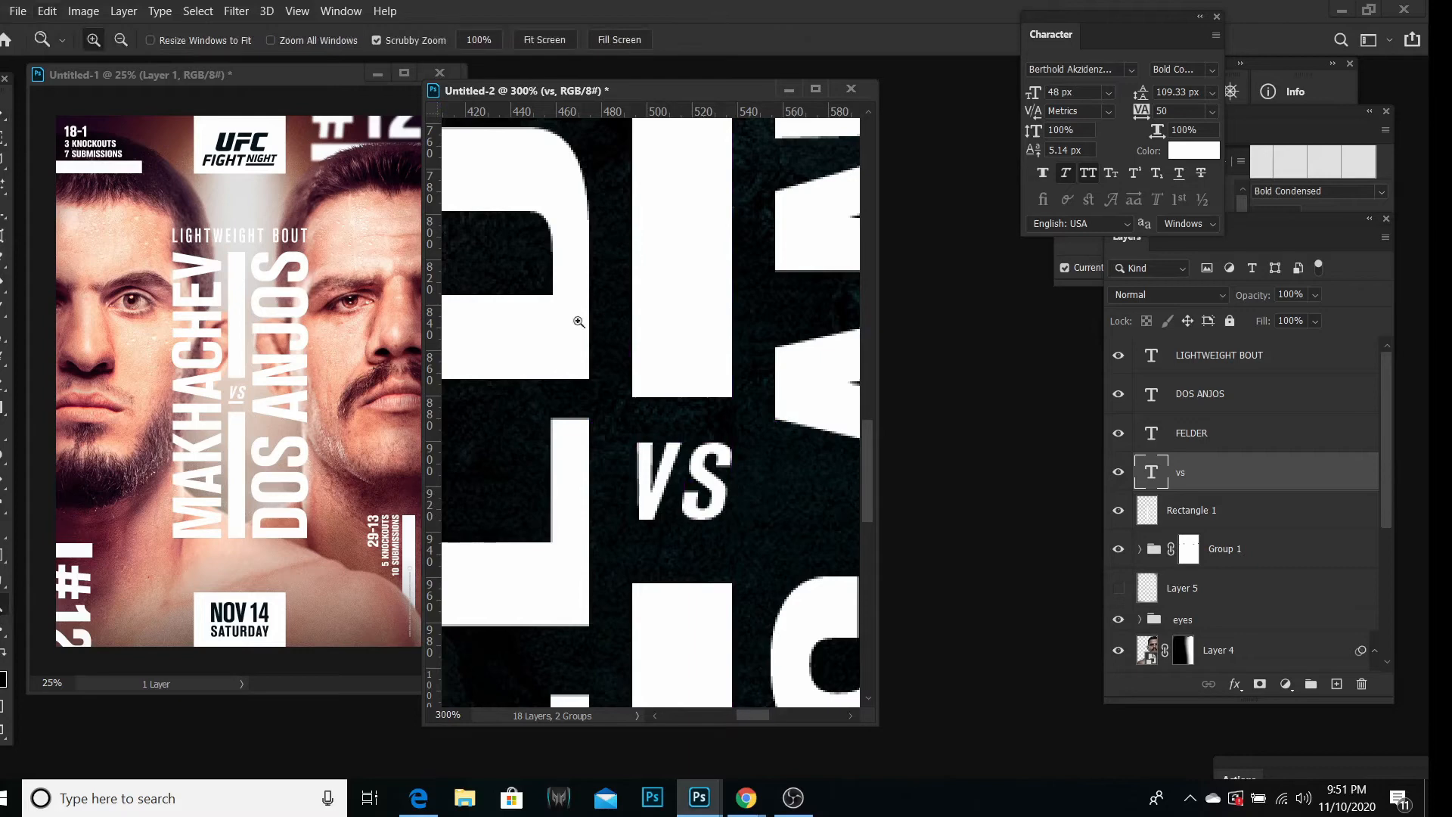
click(683, 588)
click(683, 589)
click(123, 10)
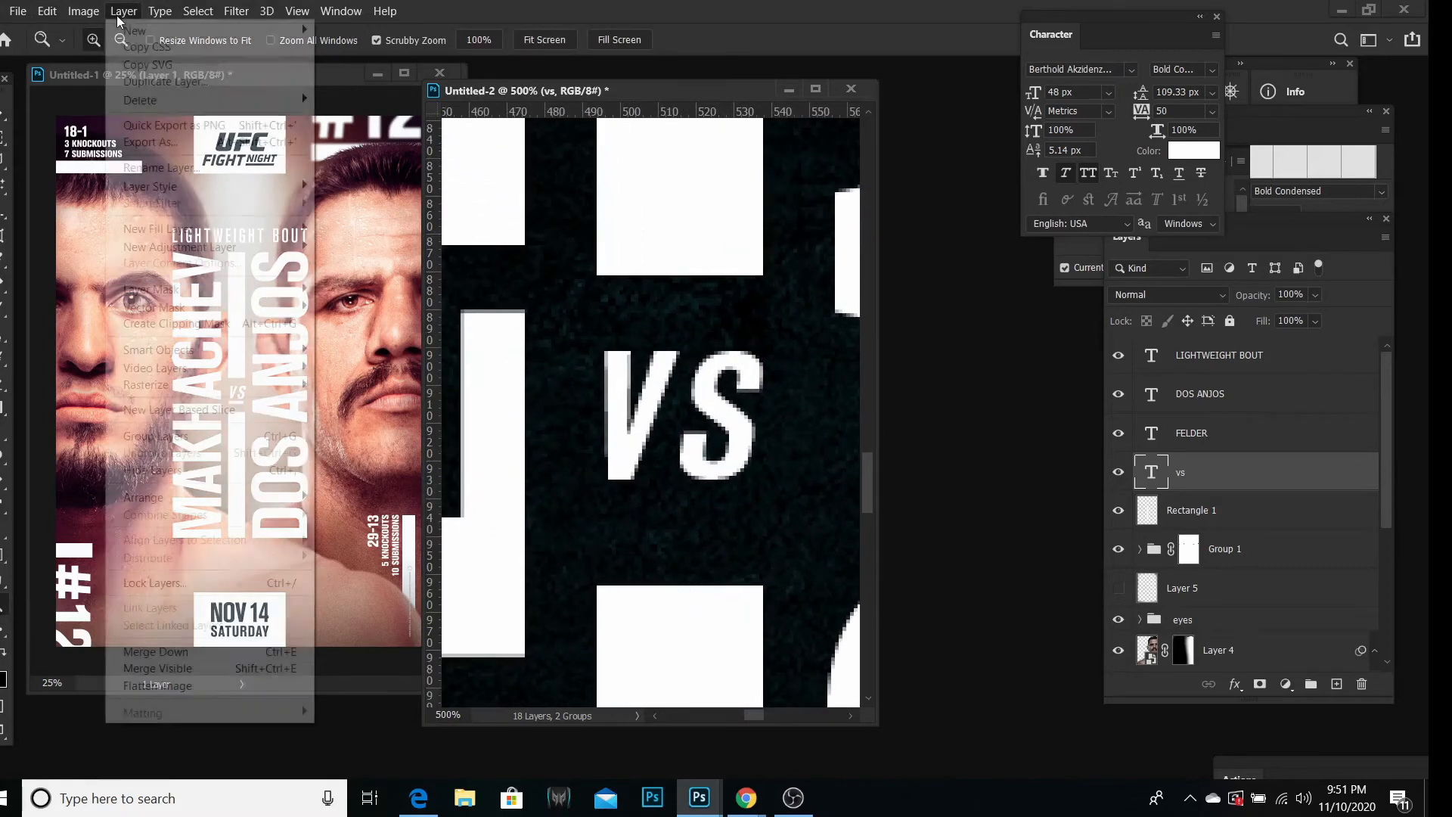
mouse_move(145, 28)
click(408, 32)
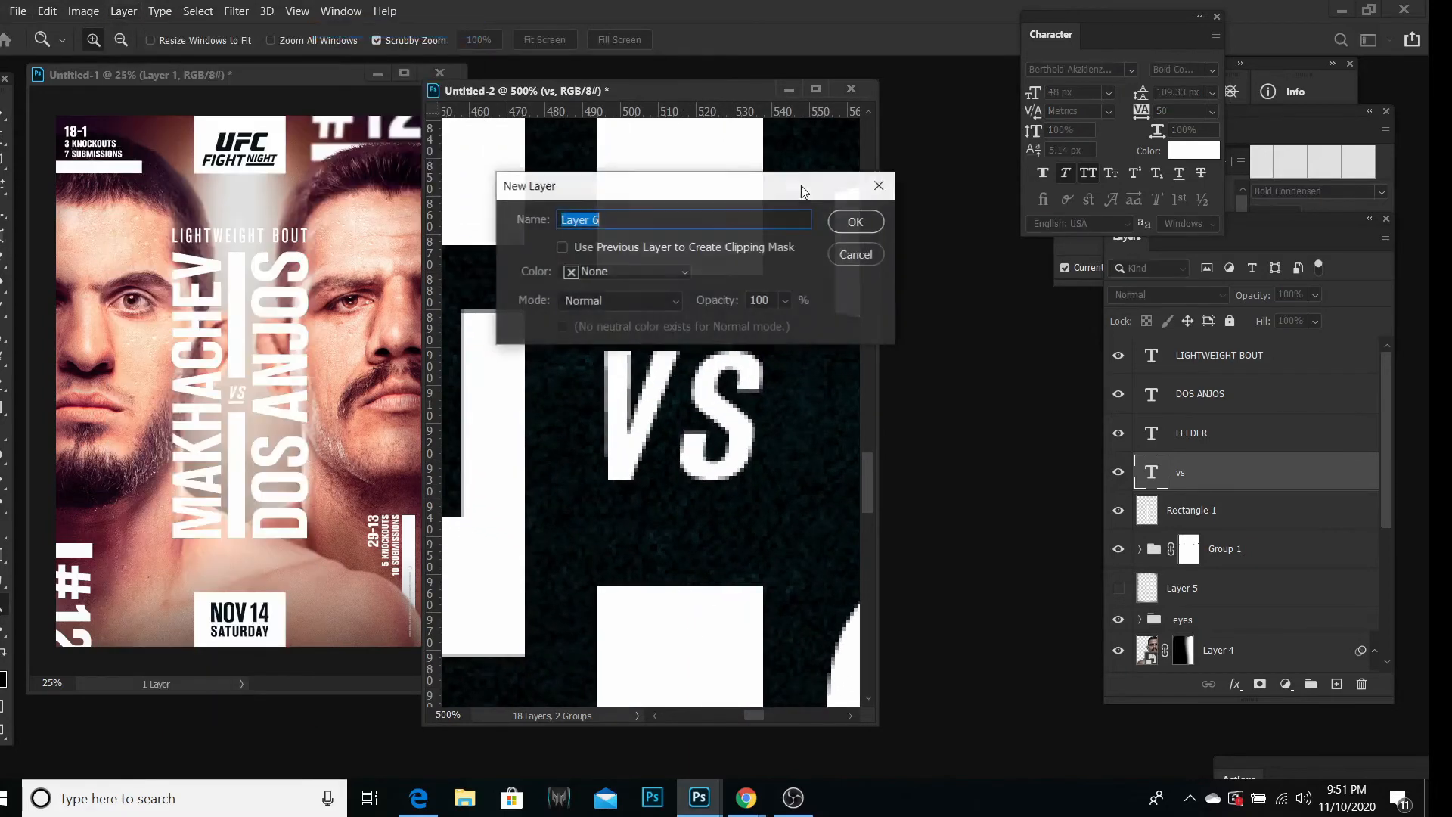
click(855, 220)
Step: Draw a thin white rectangle about 46 by 6 px as an underline beneath the VS text
click(2, 560)
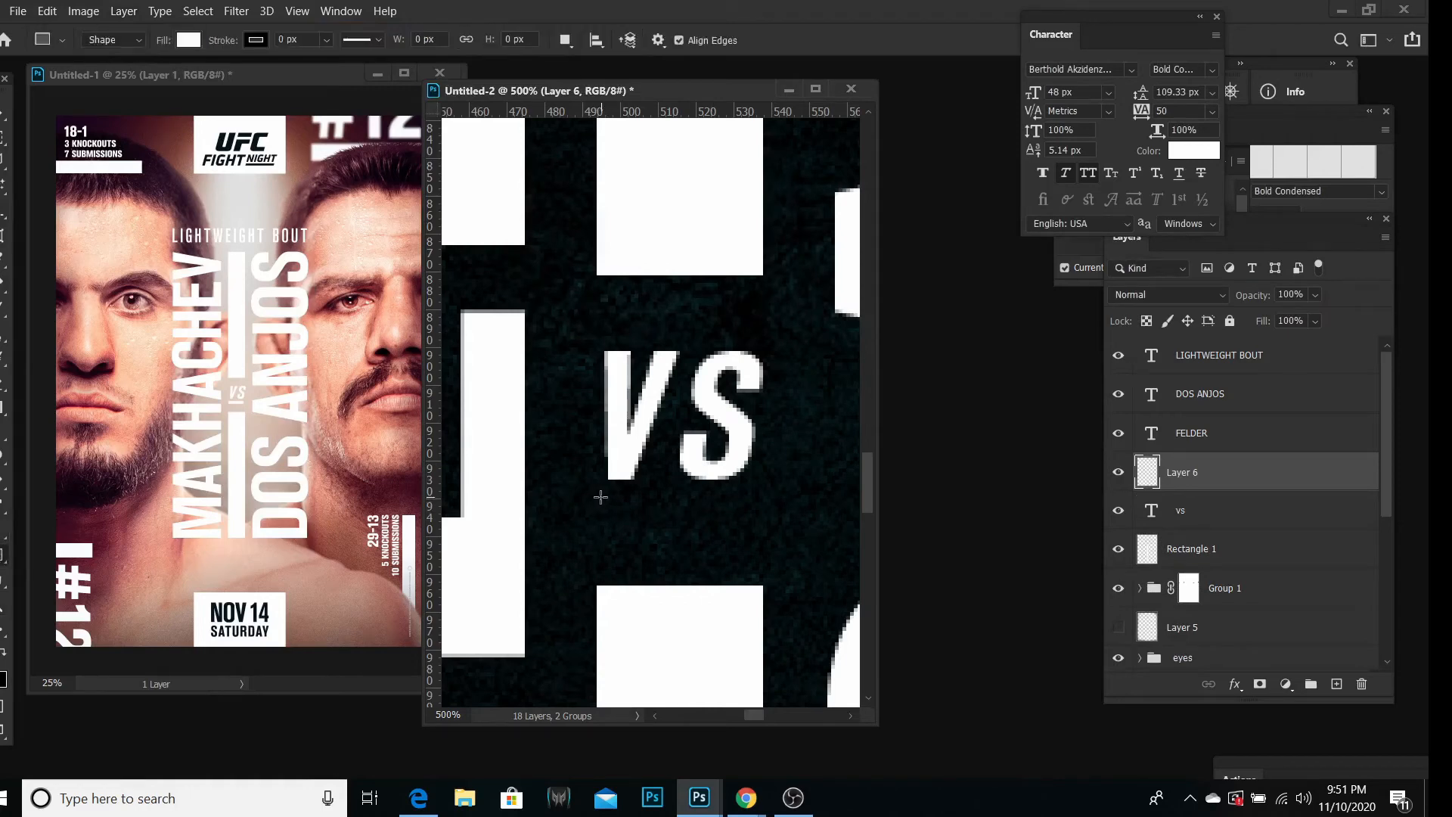
drag(594, 498, 766, 514)
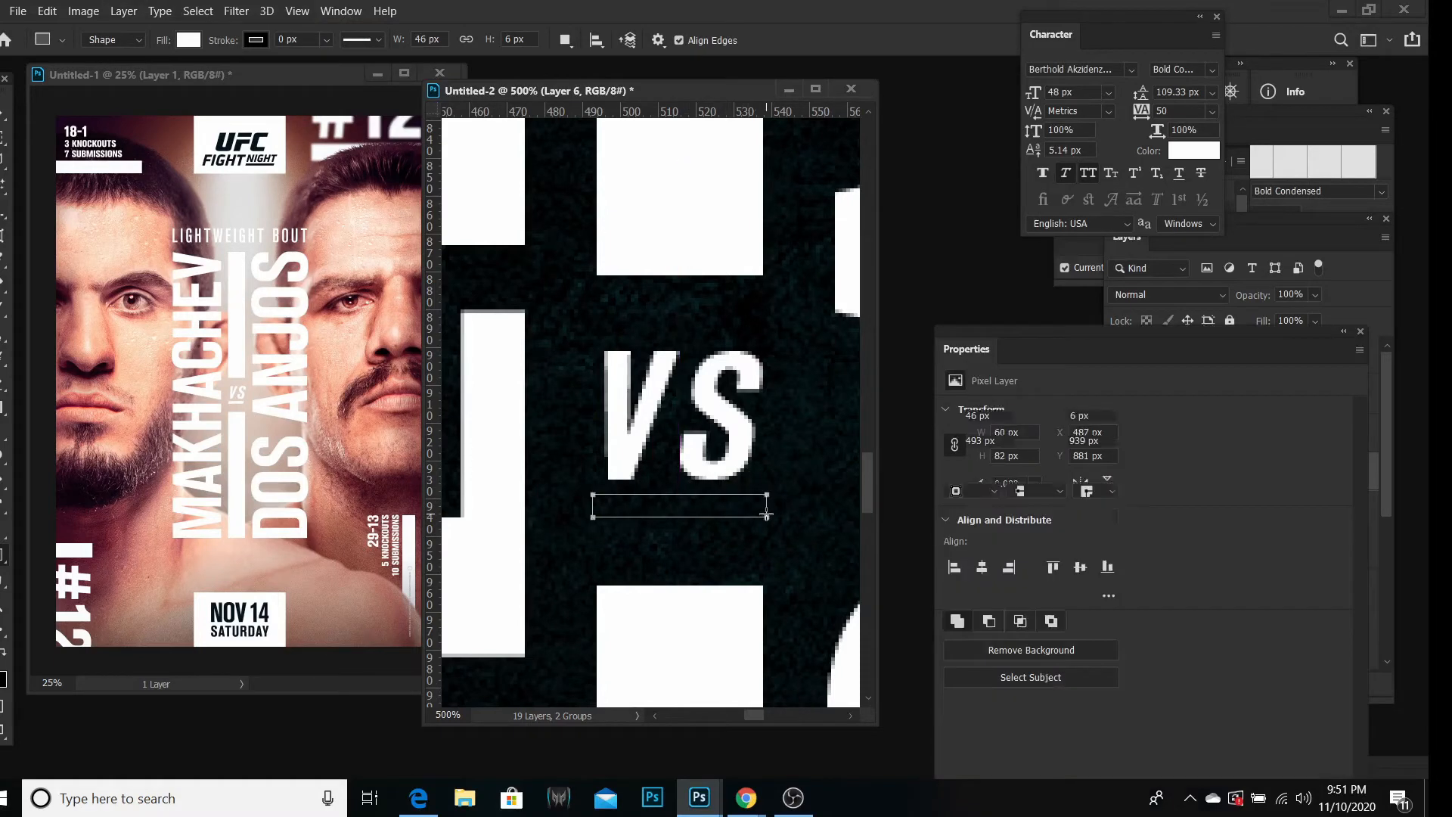
click(1360, 332)
key(v)
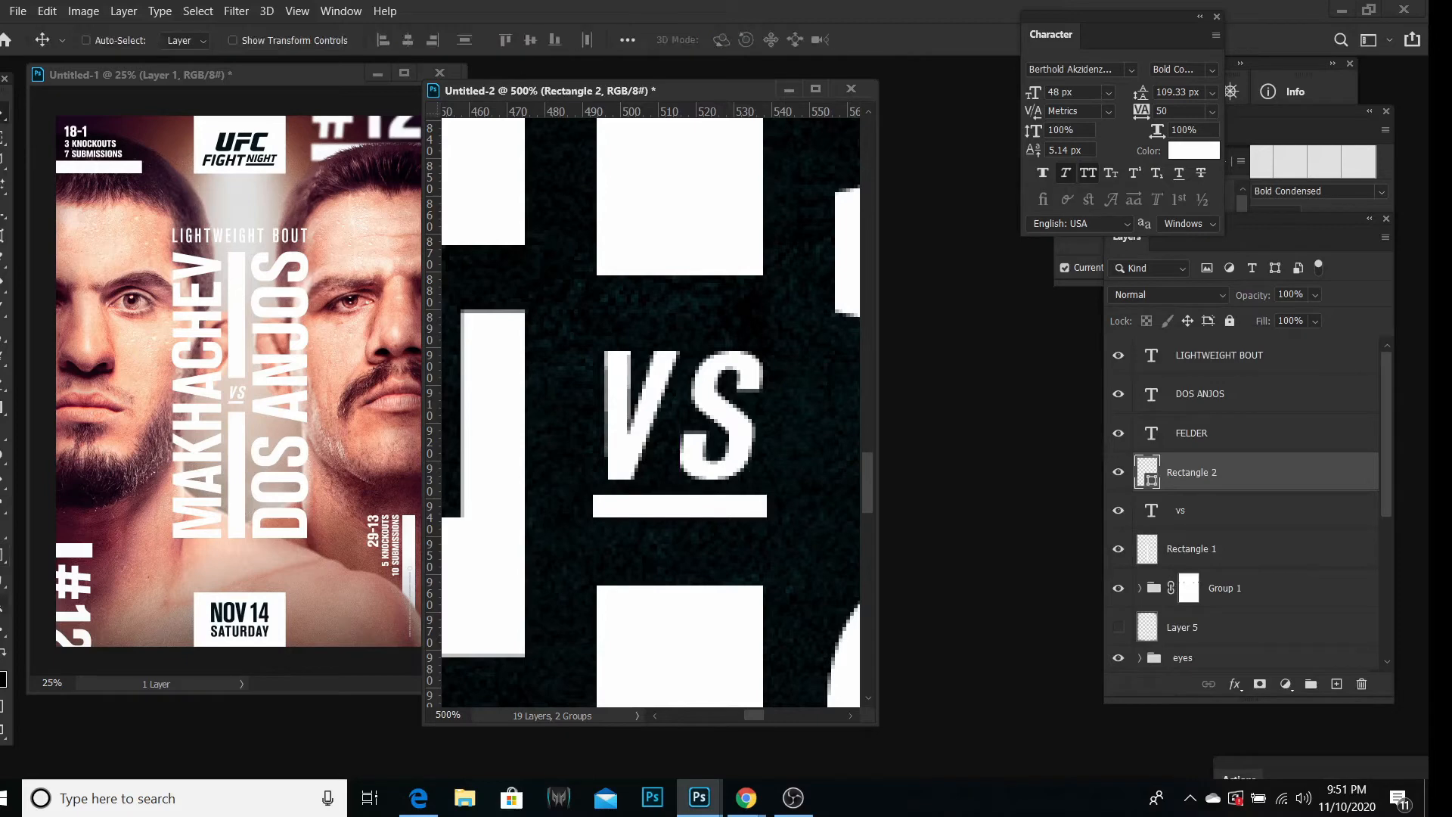
Step: Check how the underlined VS text looks in the whole poster
key(z)
click(119, 39)
click(683, 382)
click(683, 382)
click(683, 381)
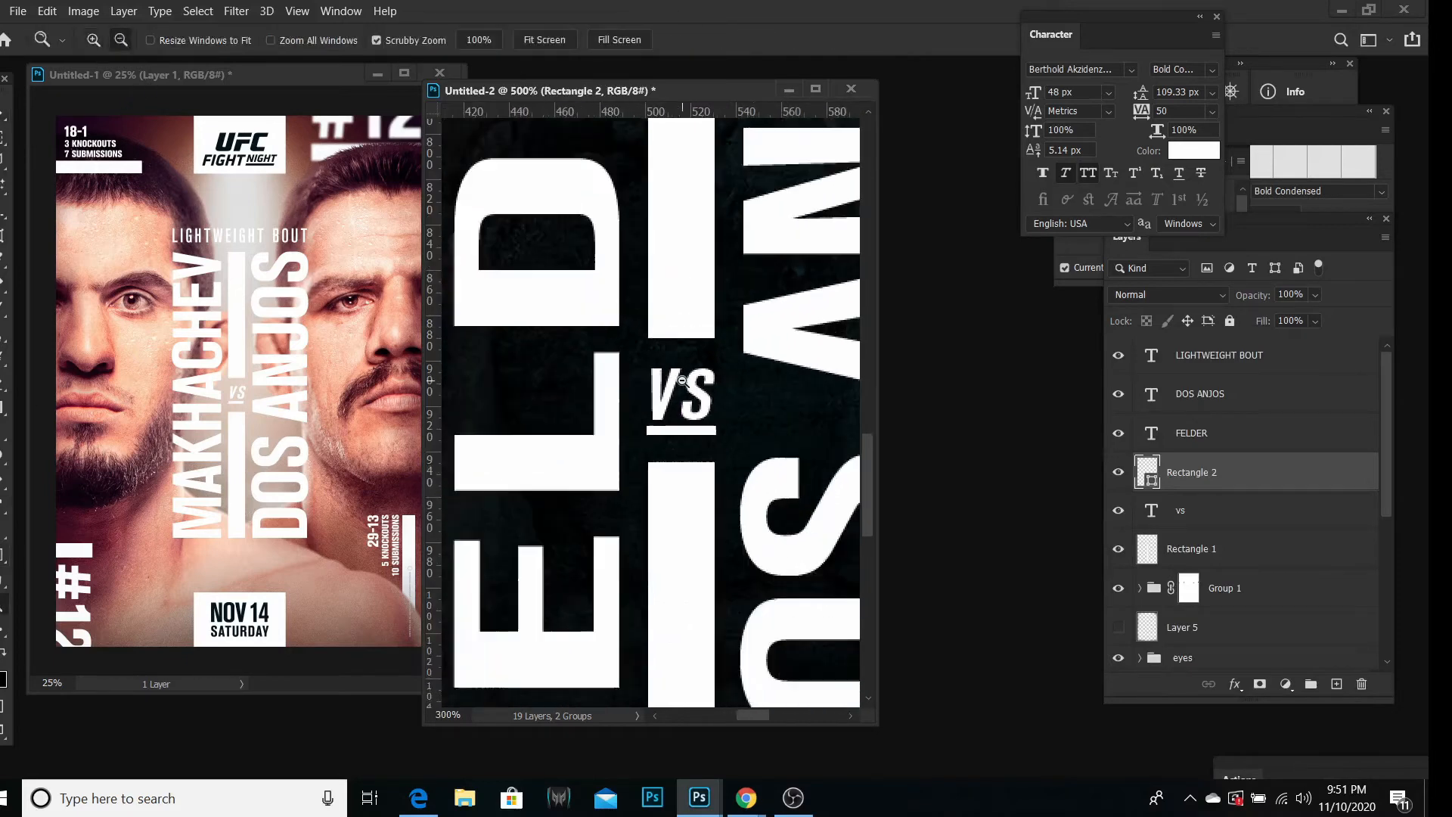
click(683, 382)
click(683, 382)
click(682, 381)
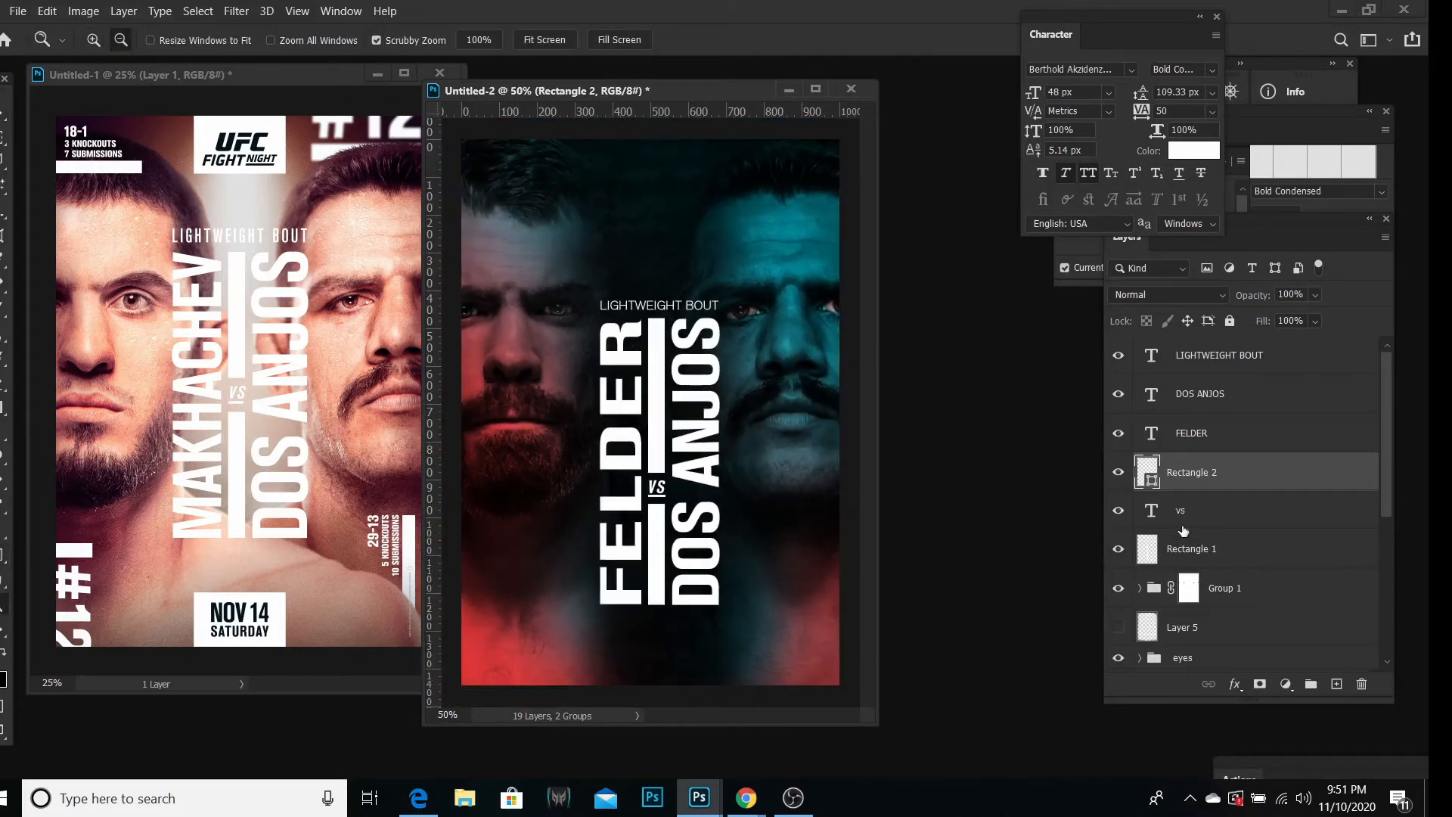
Step: Try scaling only the VS text vertically to about 90% of its height, and undo the change
click(1179, 520)
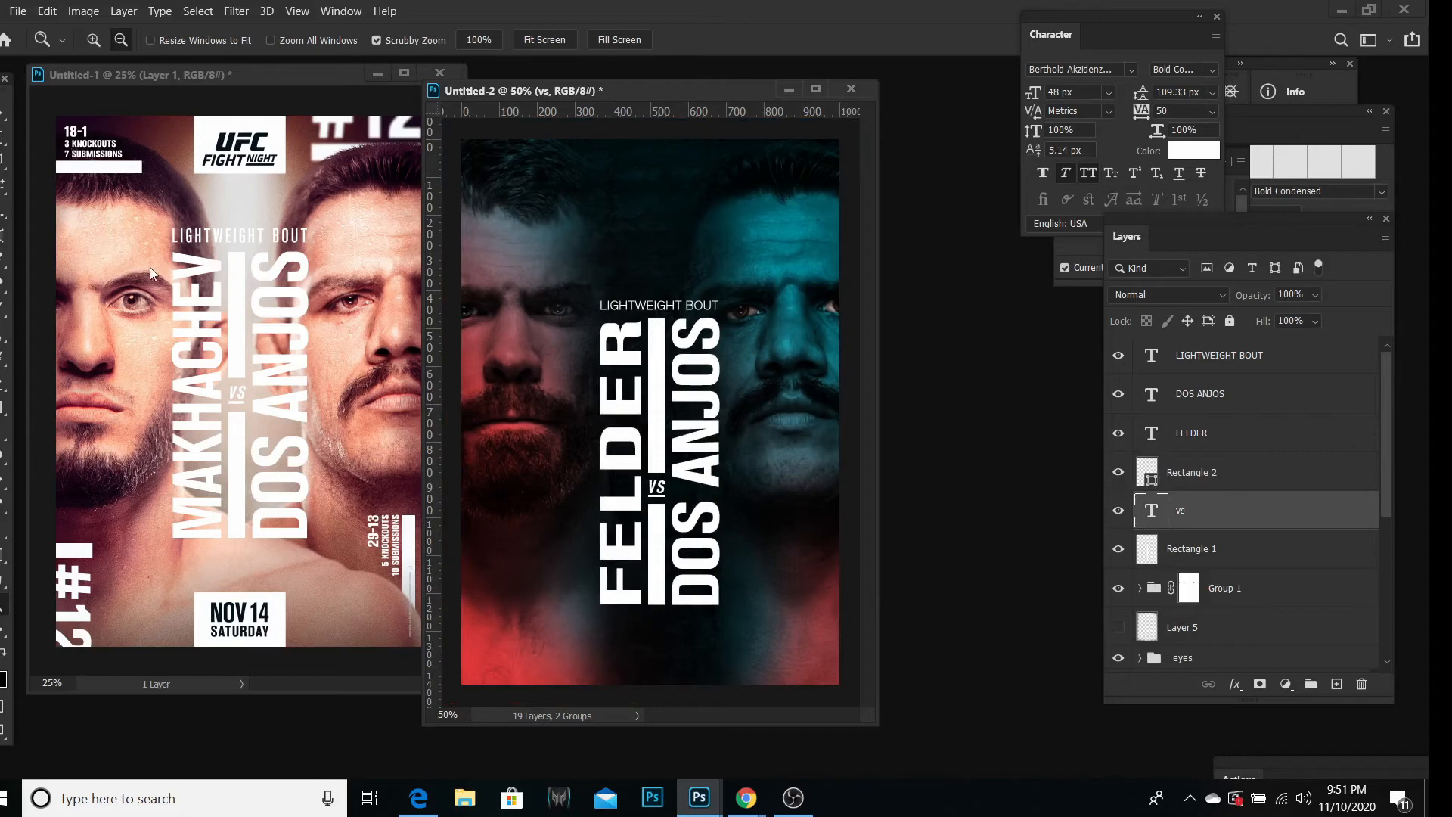
key(v)
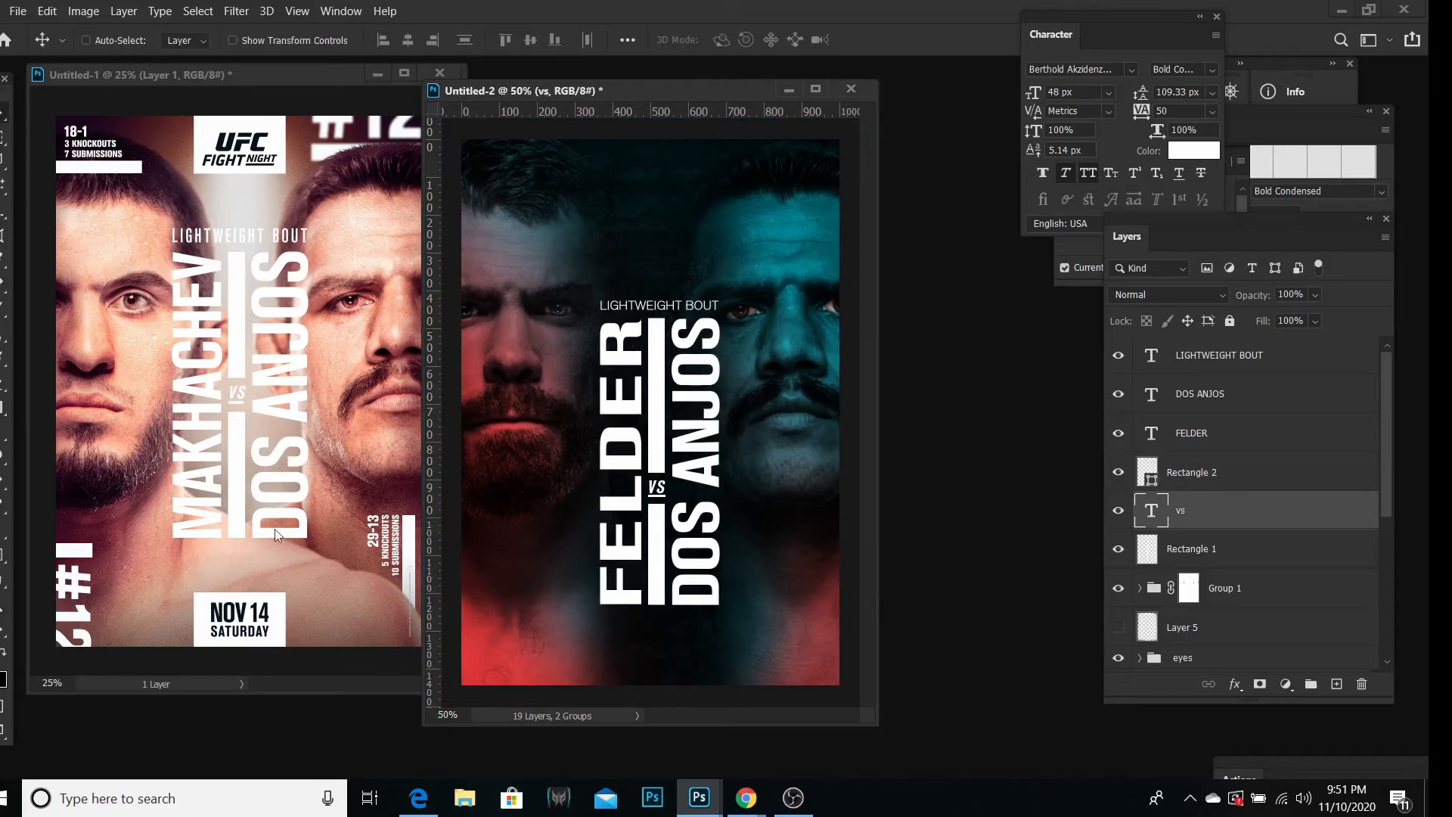
click(3, 608)
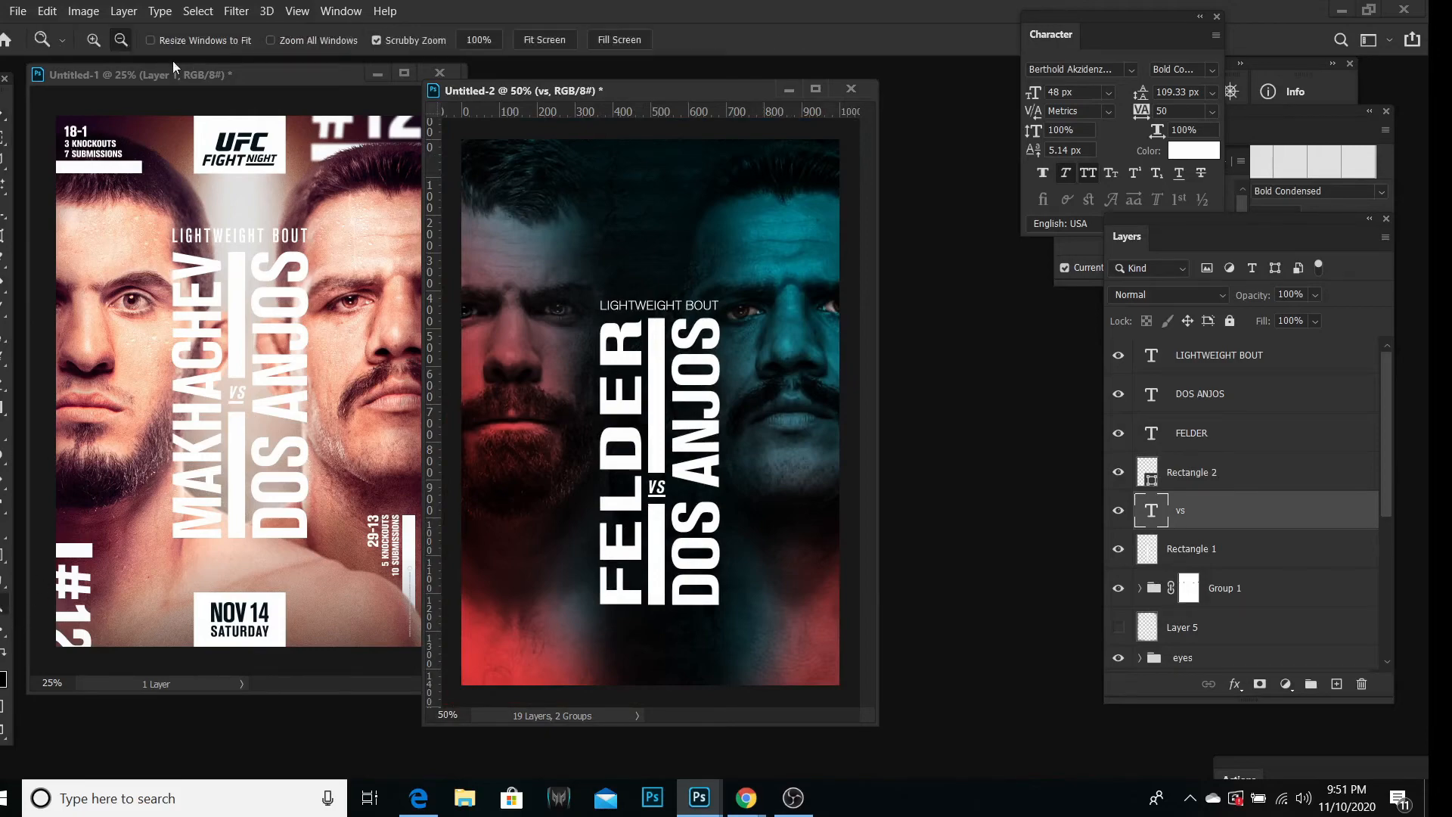
drag(658, 495, 665, 502)
click(49, 10)
click(114, 406)
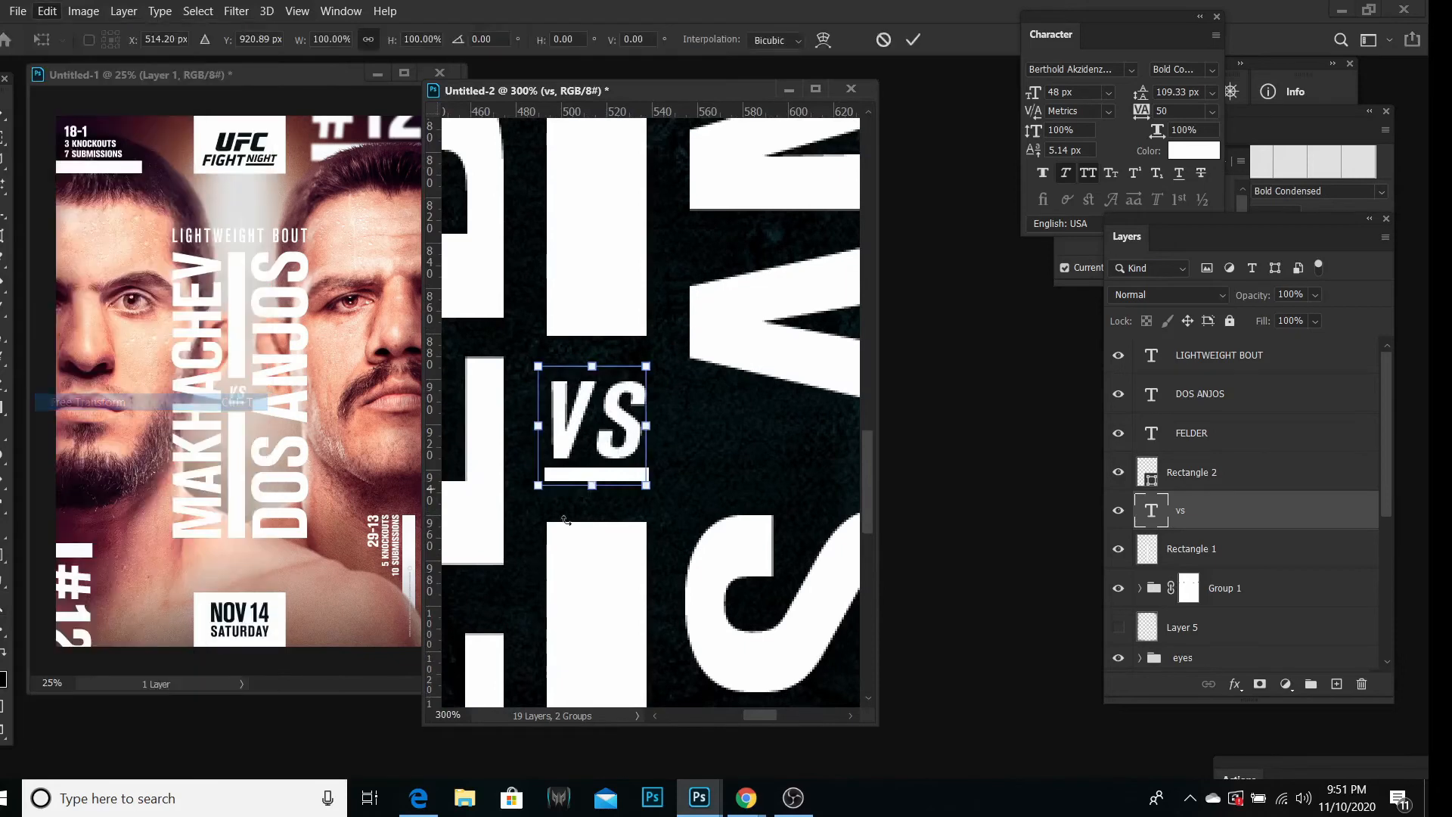
drag(597, 484, 597, 473)
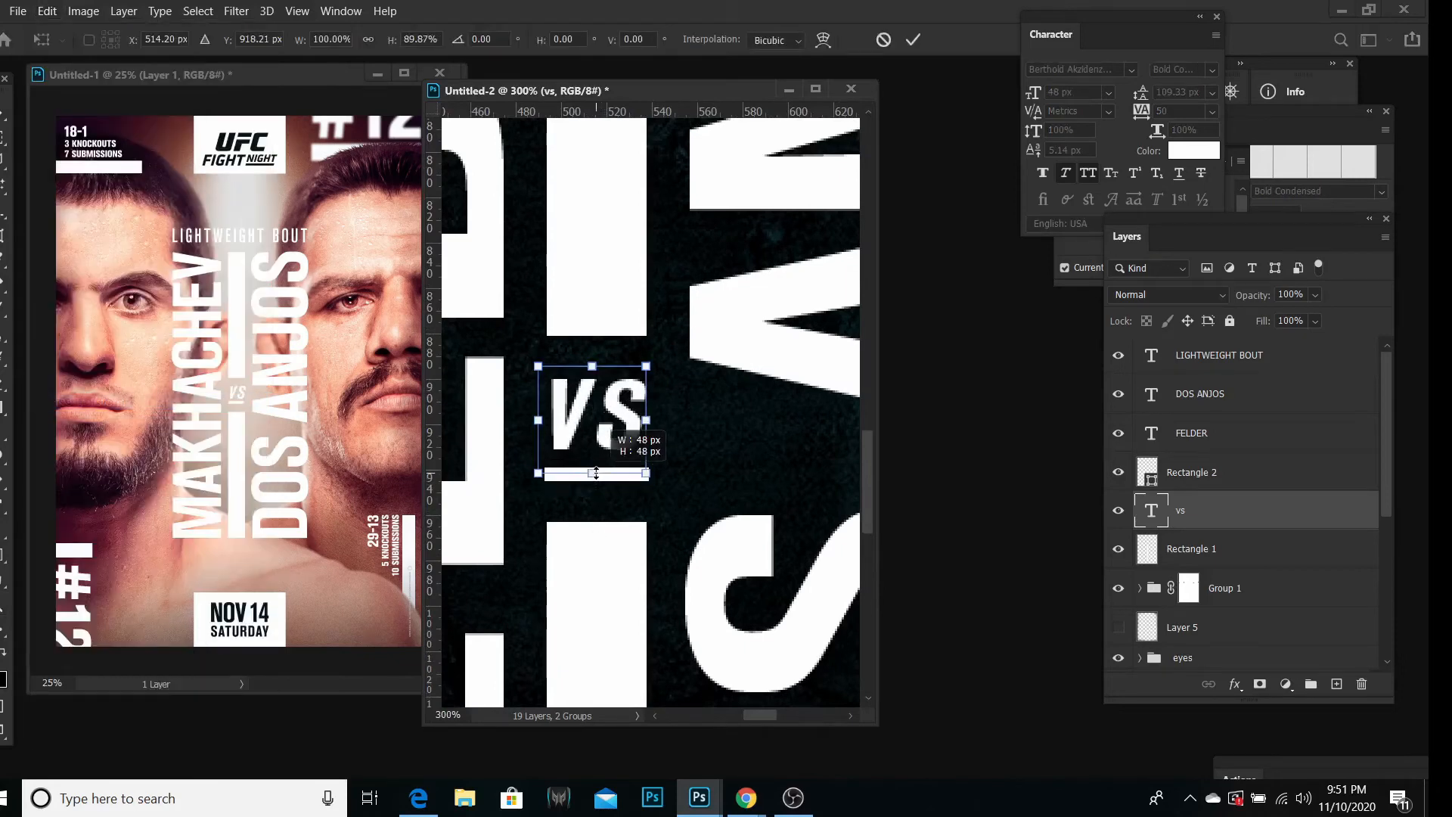
key(Return)
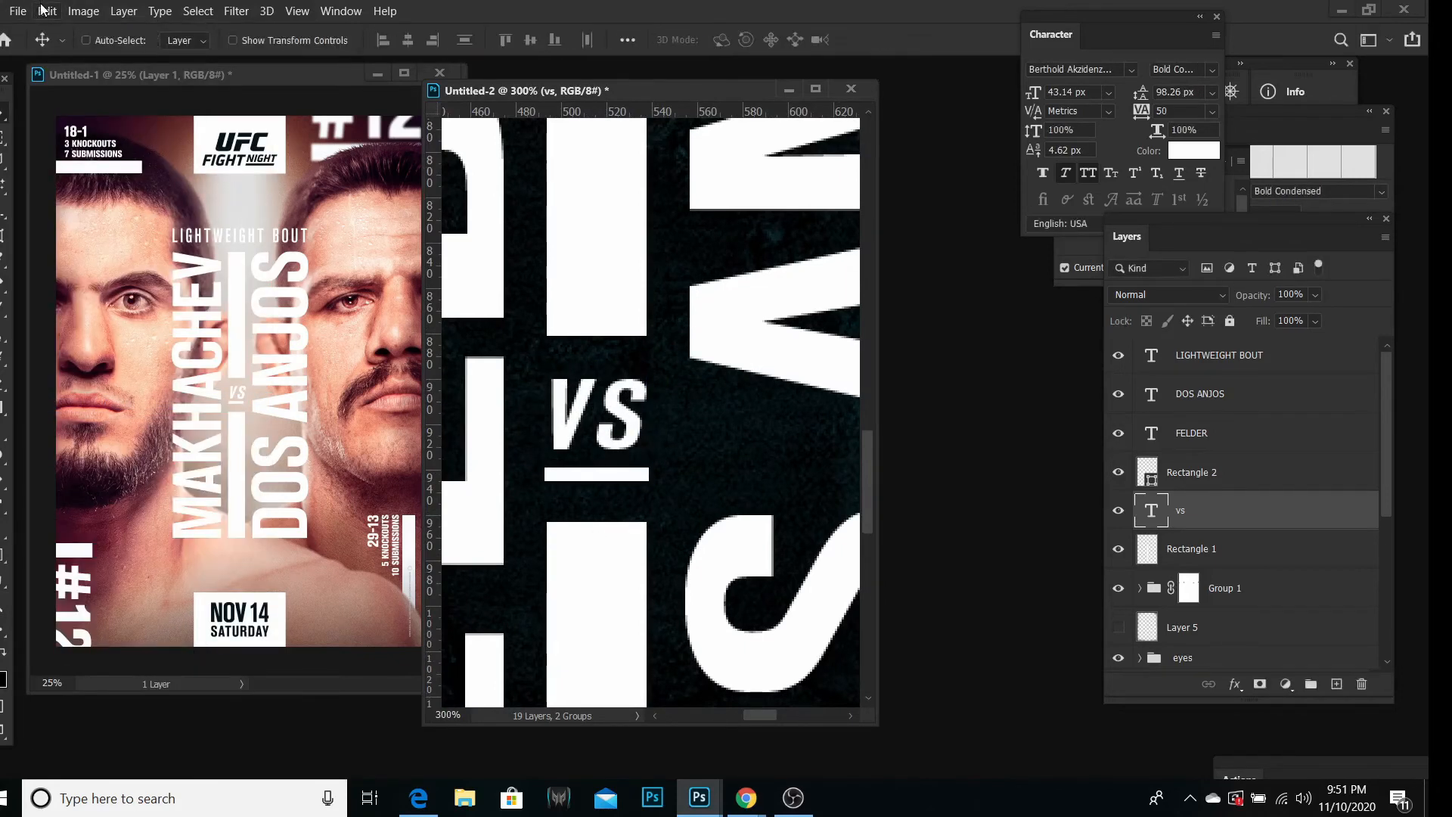
click(45, 12)
click(57, 31)
Step: Scale the VS text and its underline down together so the text size is about 44.7 px
click(1168, 536)
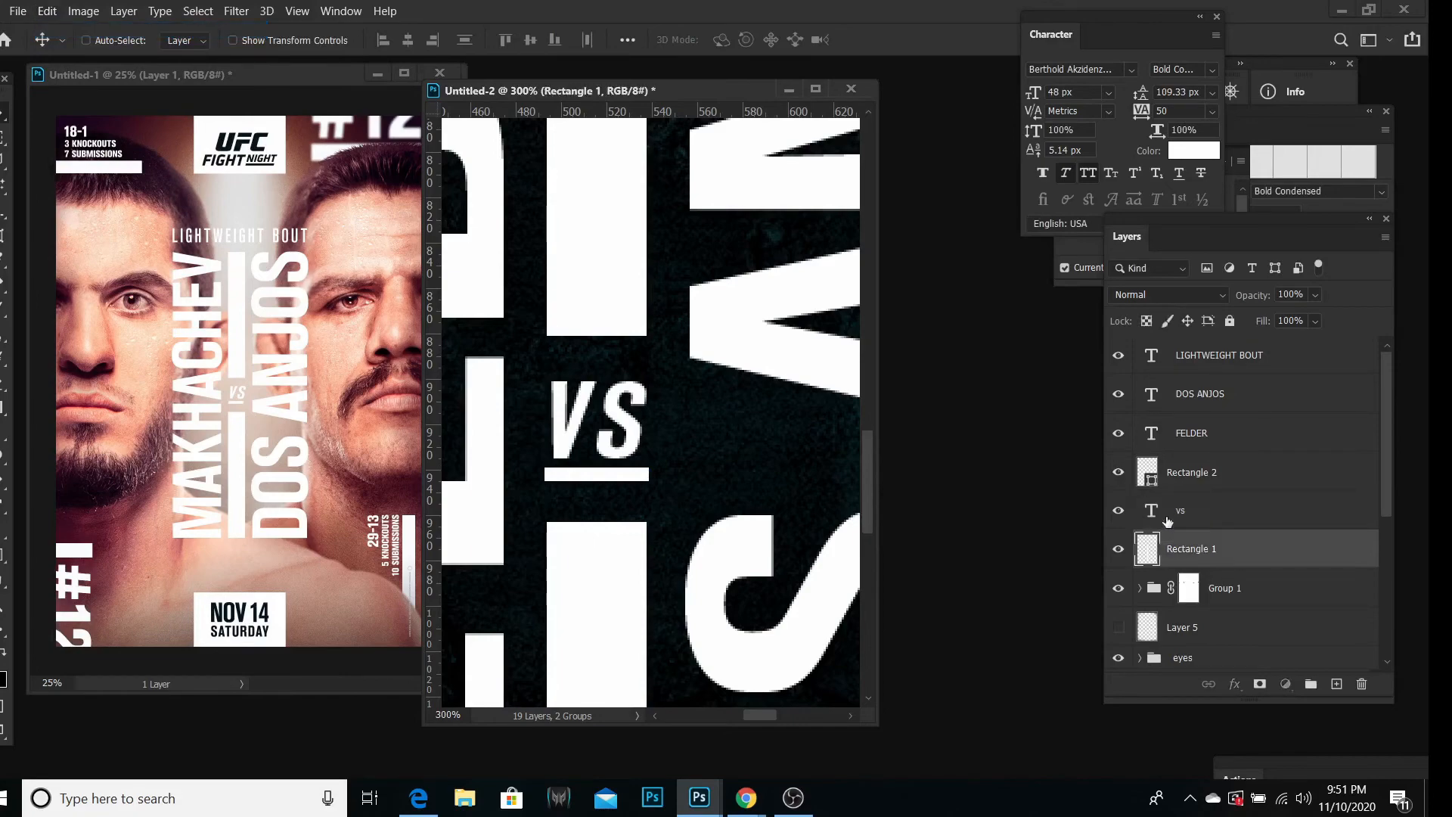
click(1167, 520)
shift+click(1192, 476)
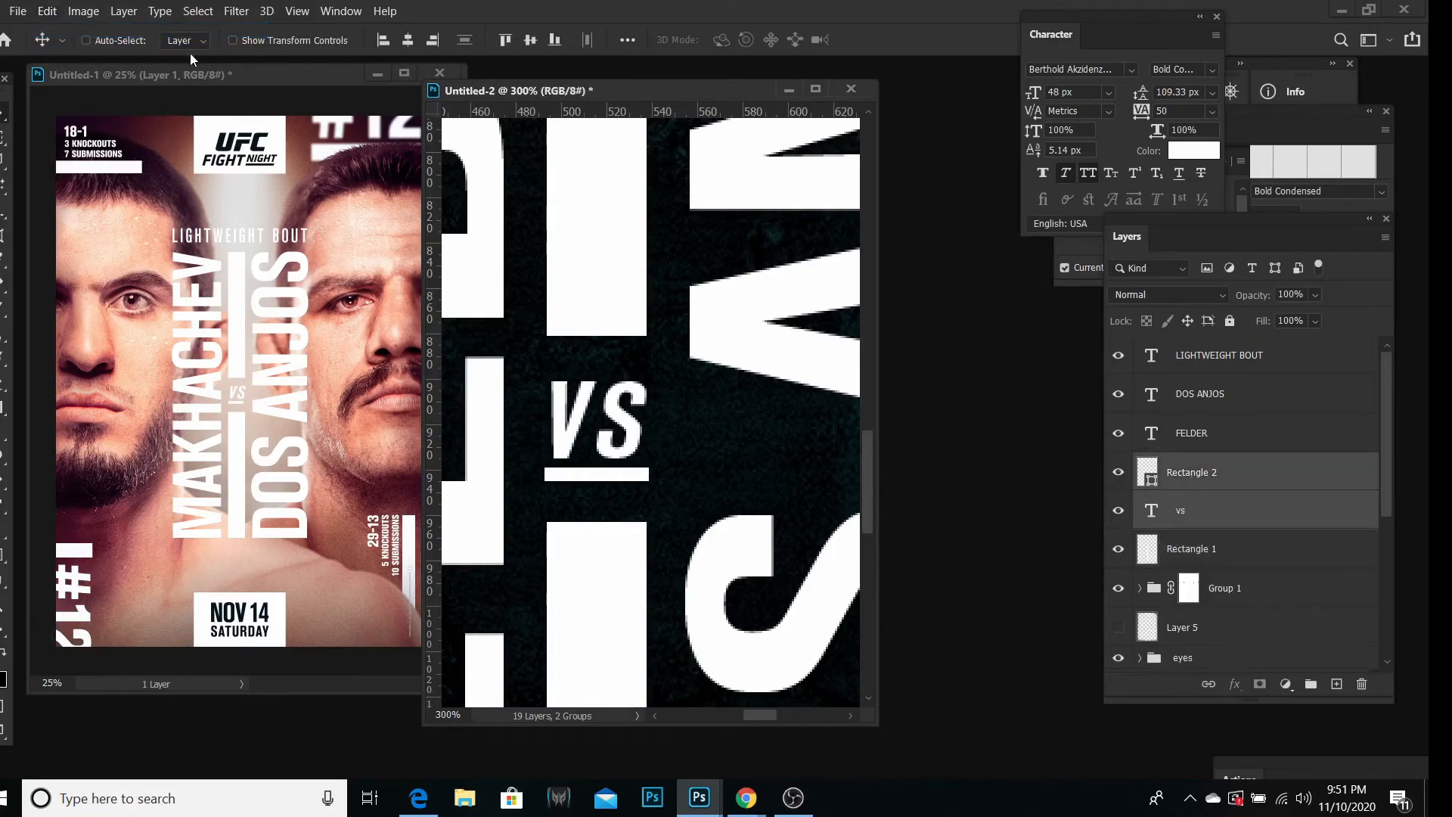
click(47, 11)
click(92, 407)
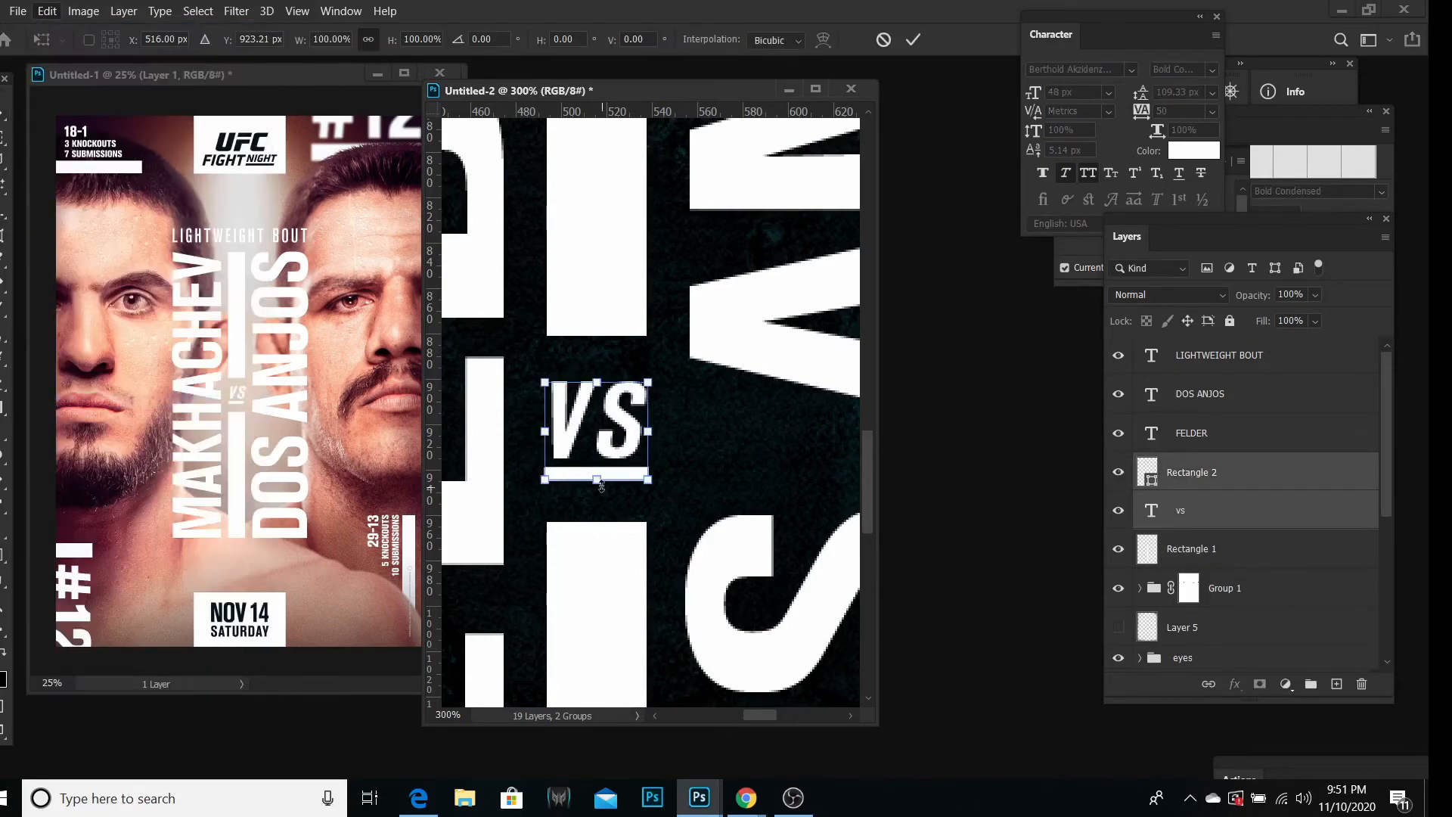
drag(596, 481, 595, 474)
key(Return)
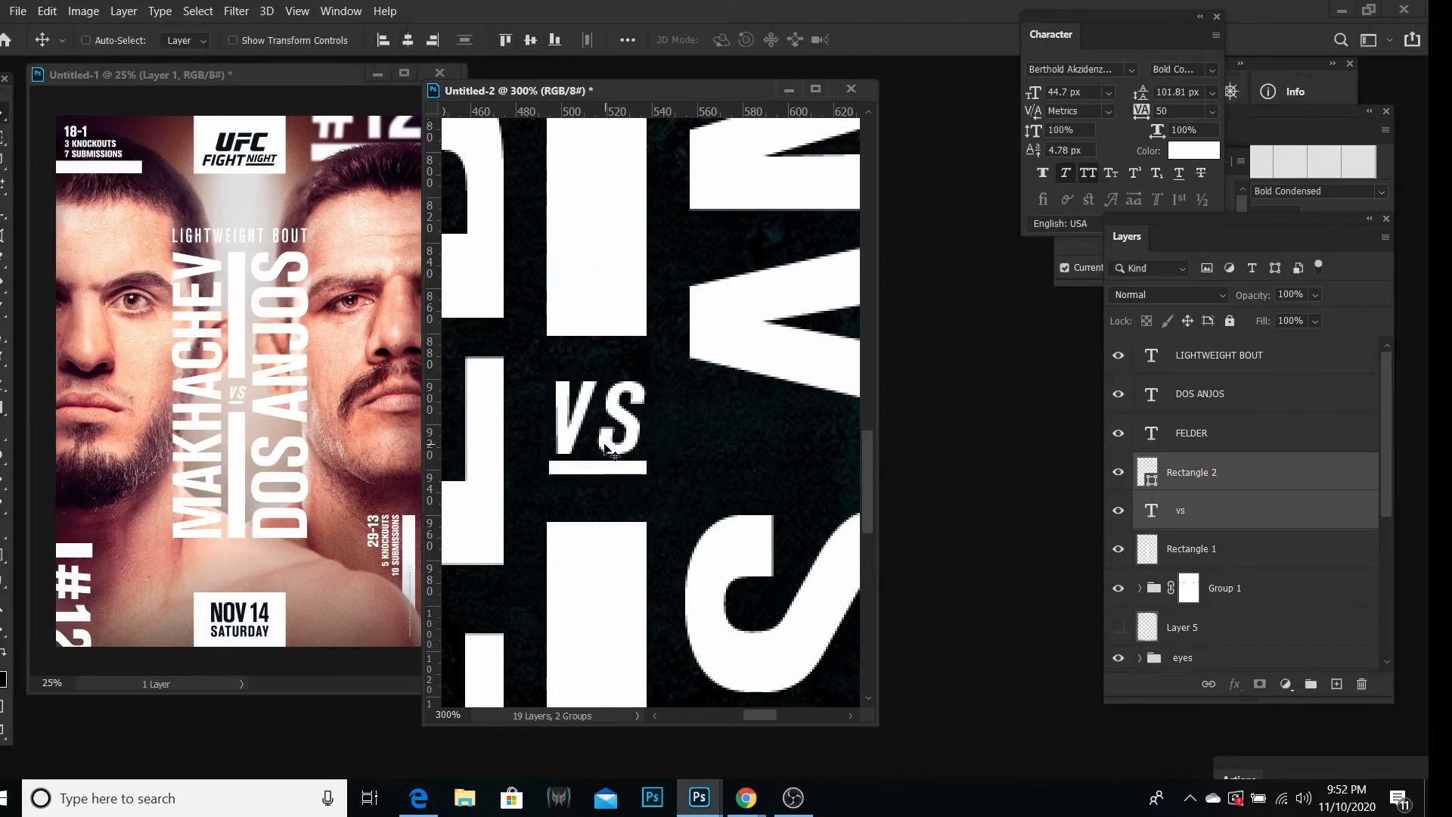
Step: Reposition the VS text and its underline together so they sit centred in the gap between the two vertical bars
drag(602, 443, 582, 413)
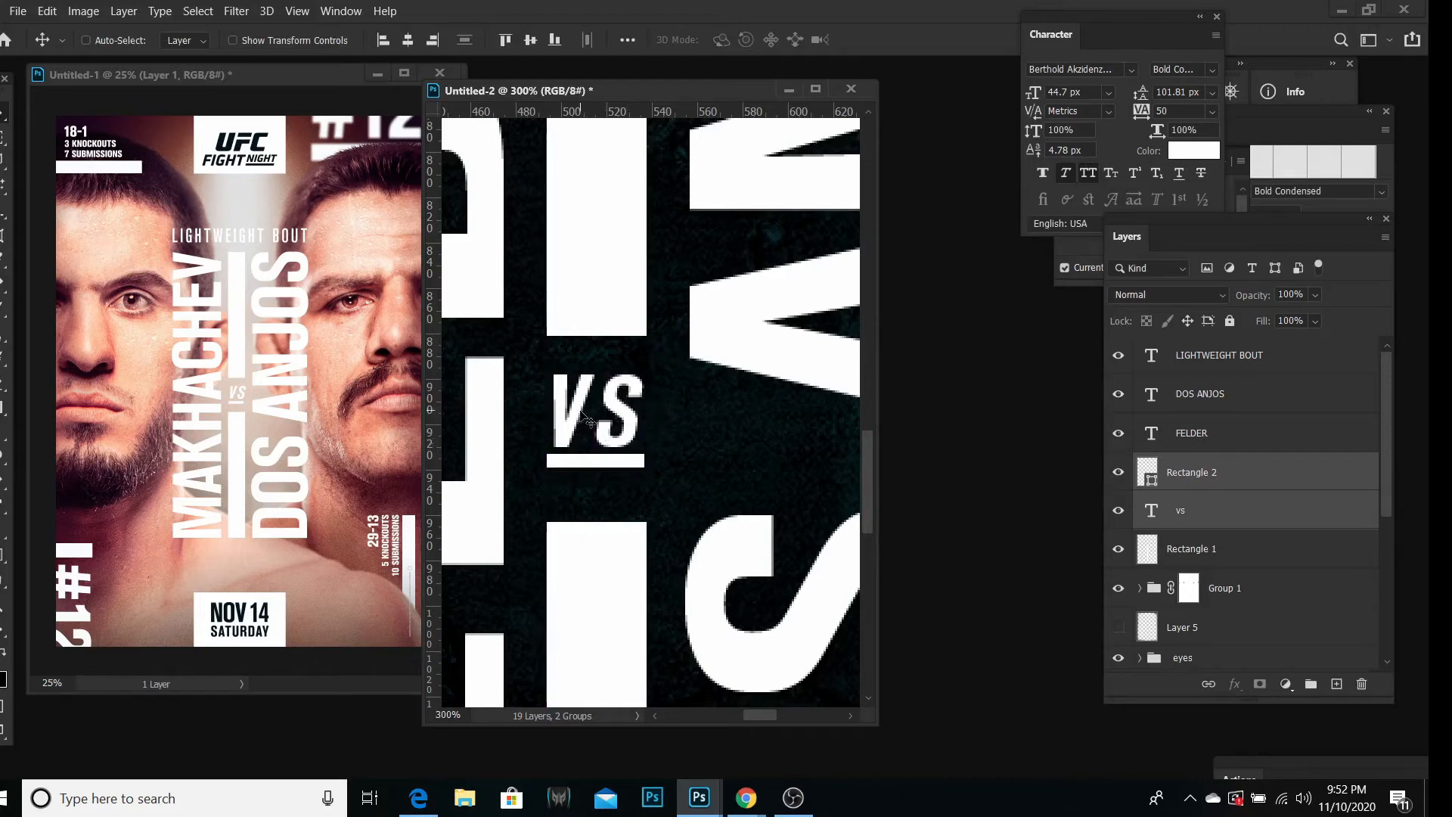
click(4, 606)
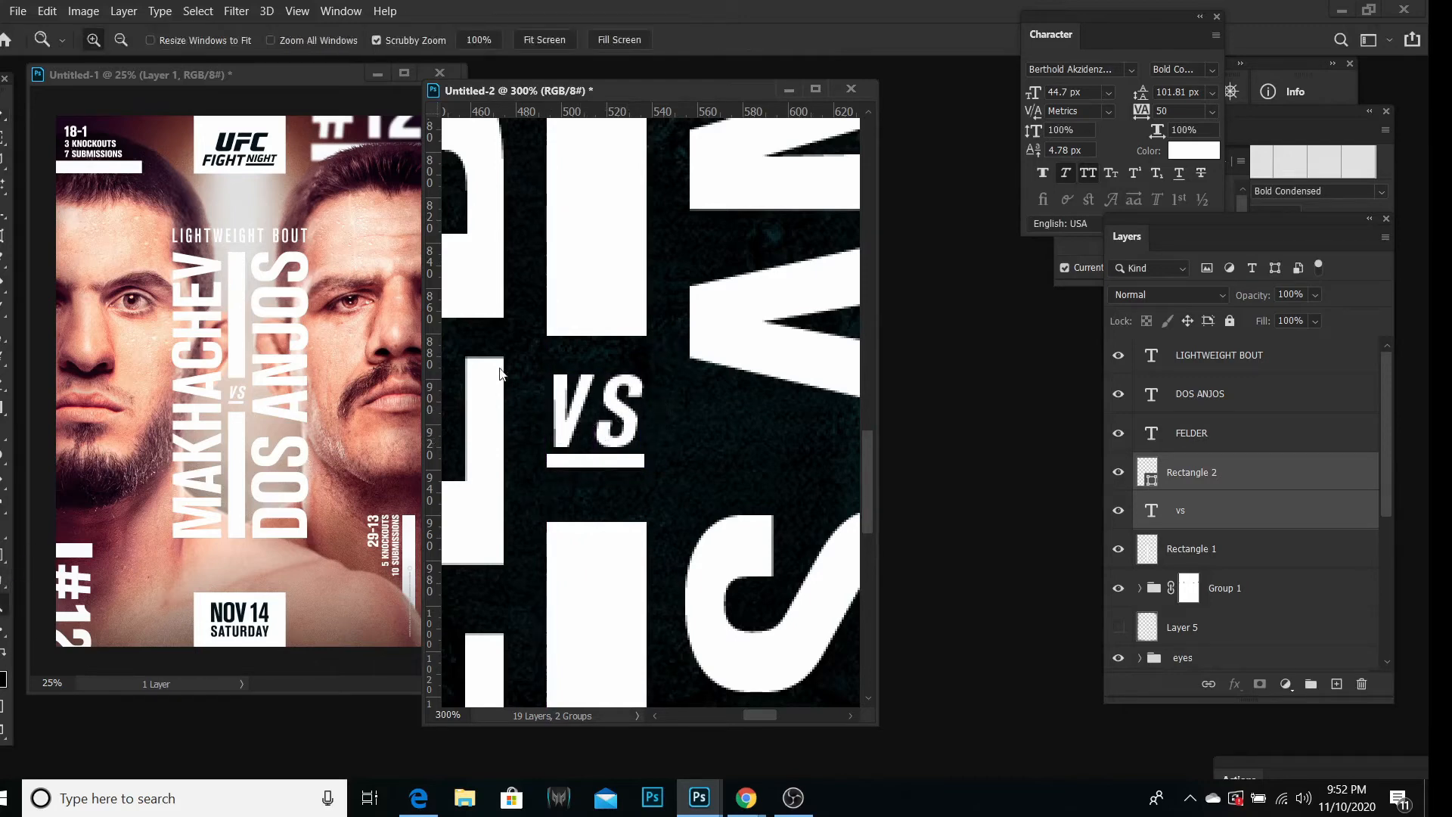
click(527, 398)
click(541, 401)
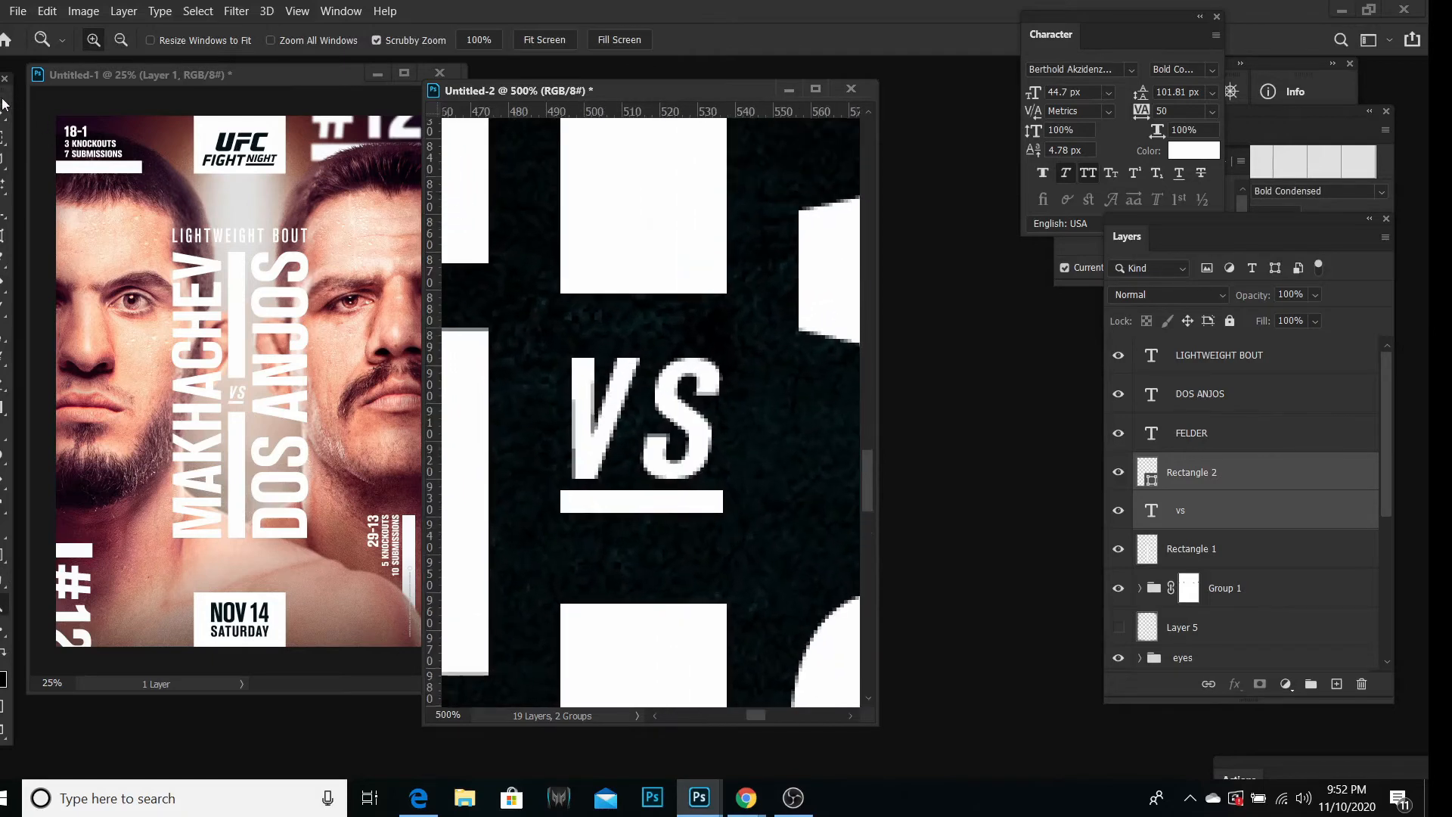
key(v)
drag(667, 432, 667, 440)
key(z)
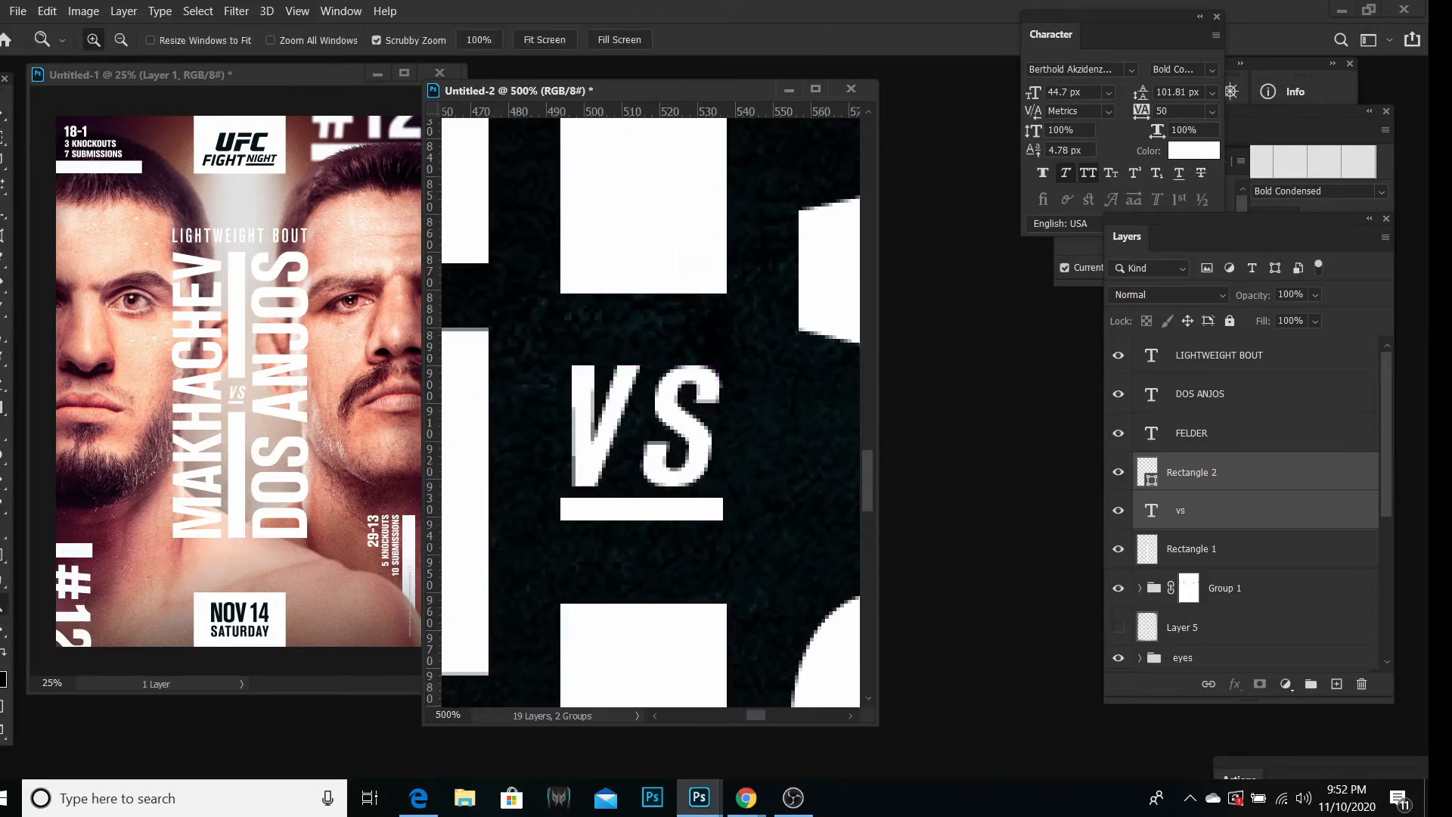
alt+click(665, 315)
alt+click(665, 315)
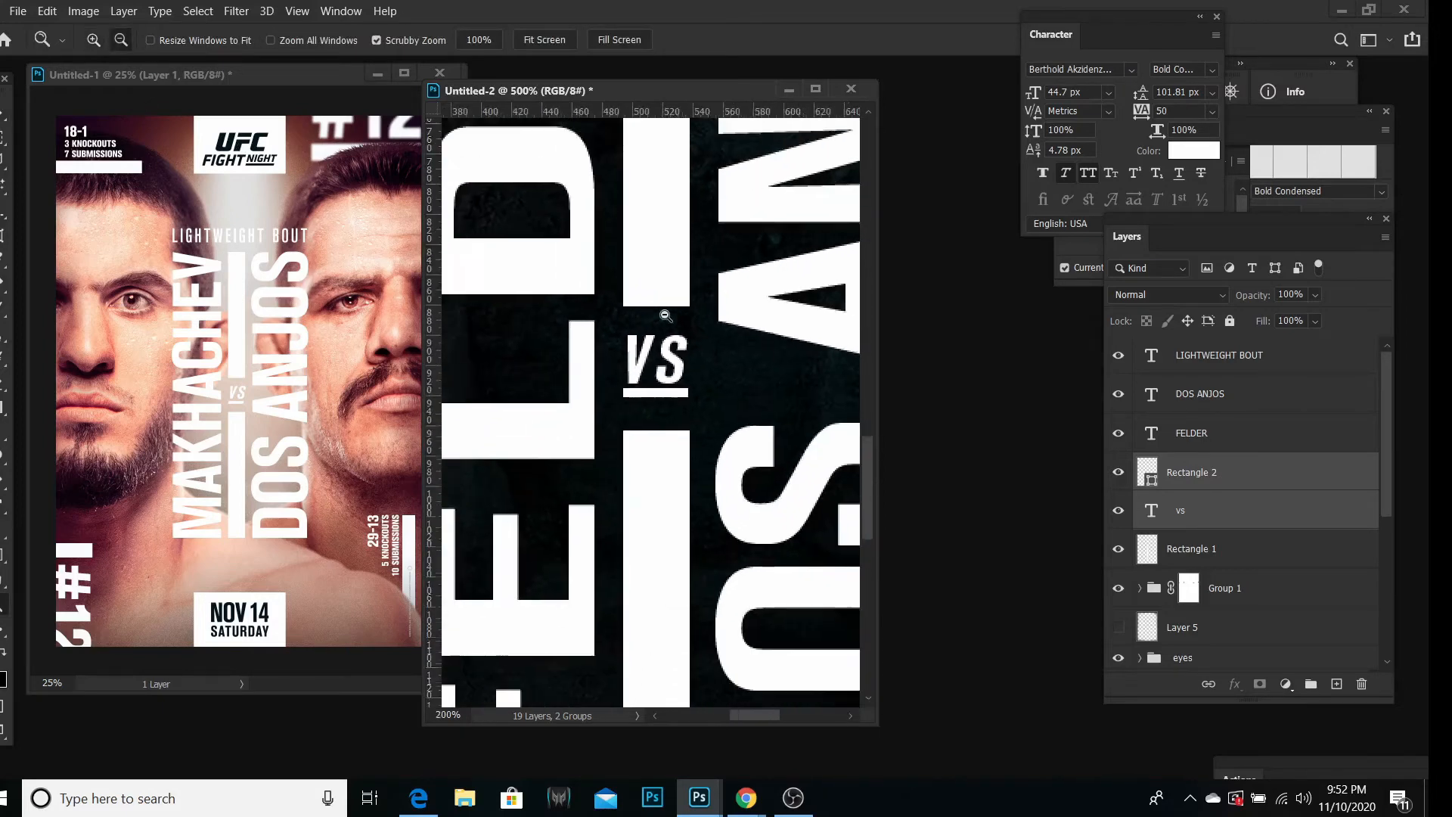
alt+click(666, 315)
alt+click(665, 315)
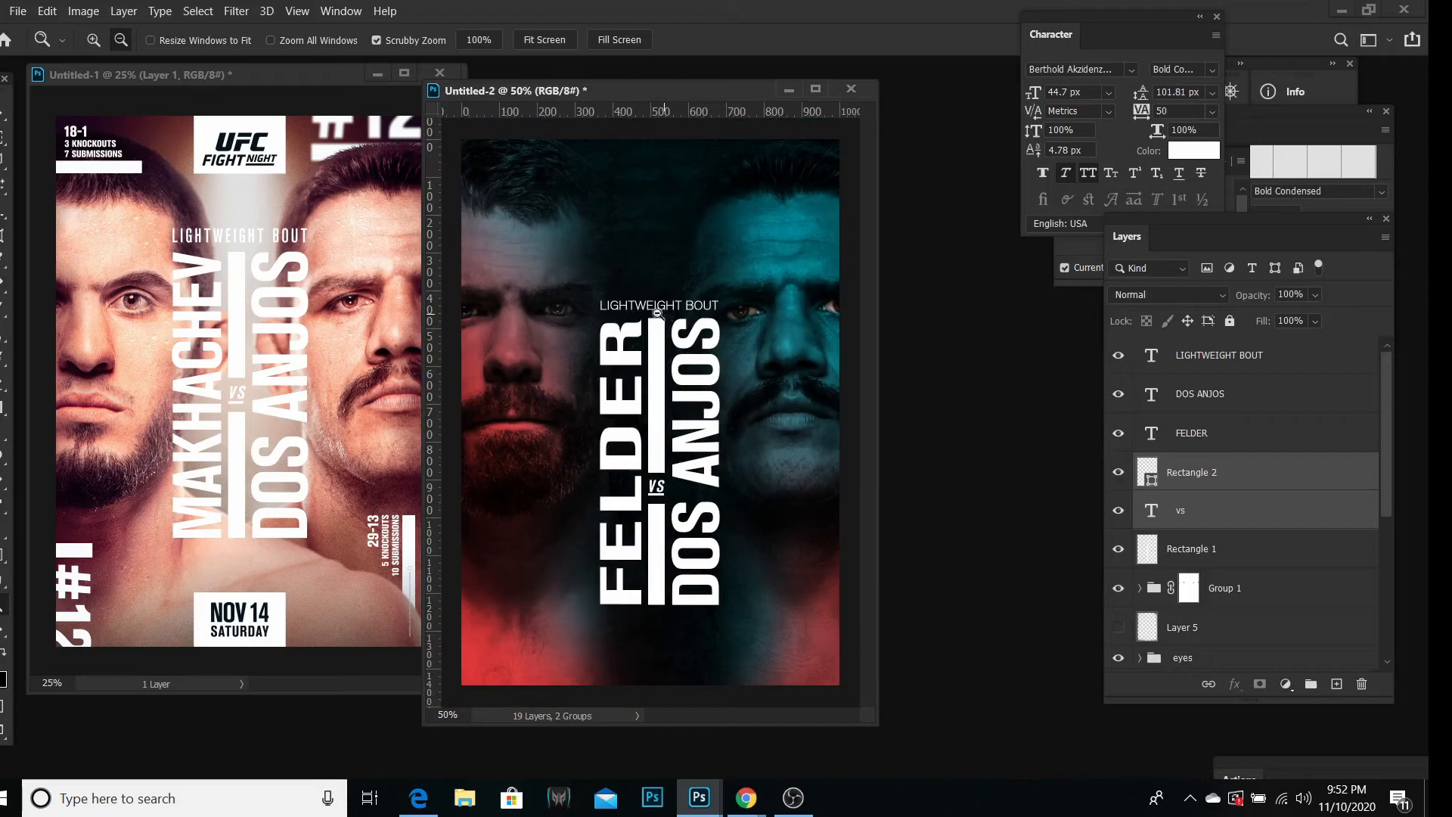
Step: Move only the underline rectangle down by about 3 px to widen the gap below the VS text
click(92, 41)
click(670, 505)
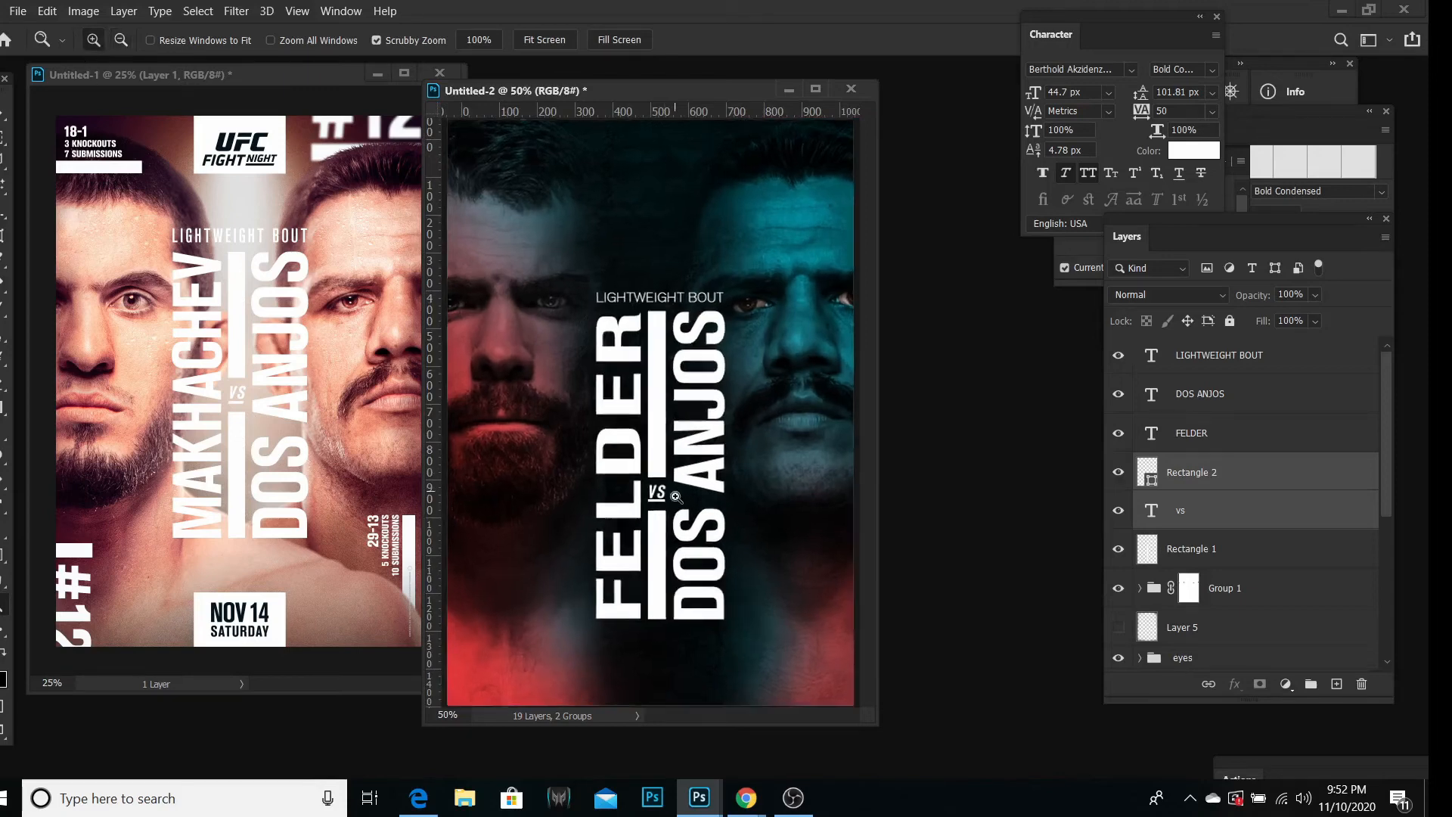
click(668, 509)
click(664, 516)
click(662, 517)
click(550, 389)
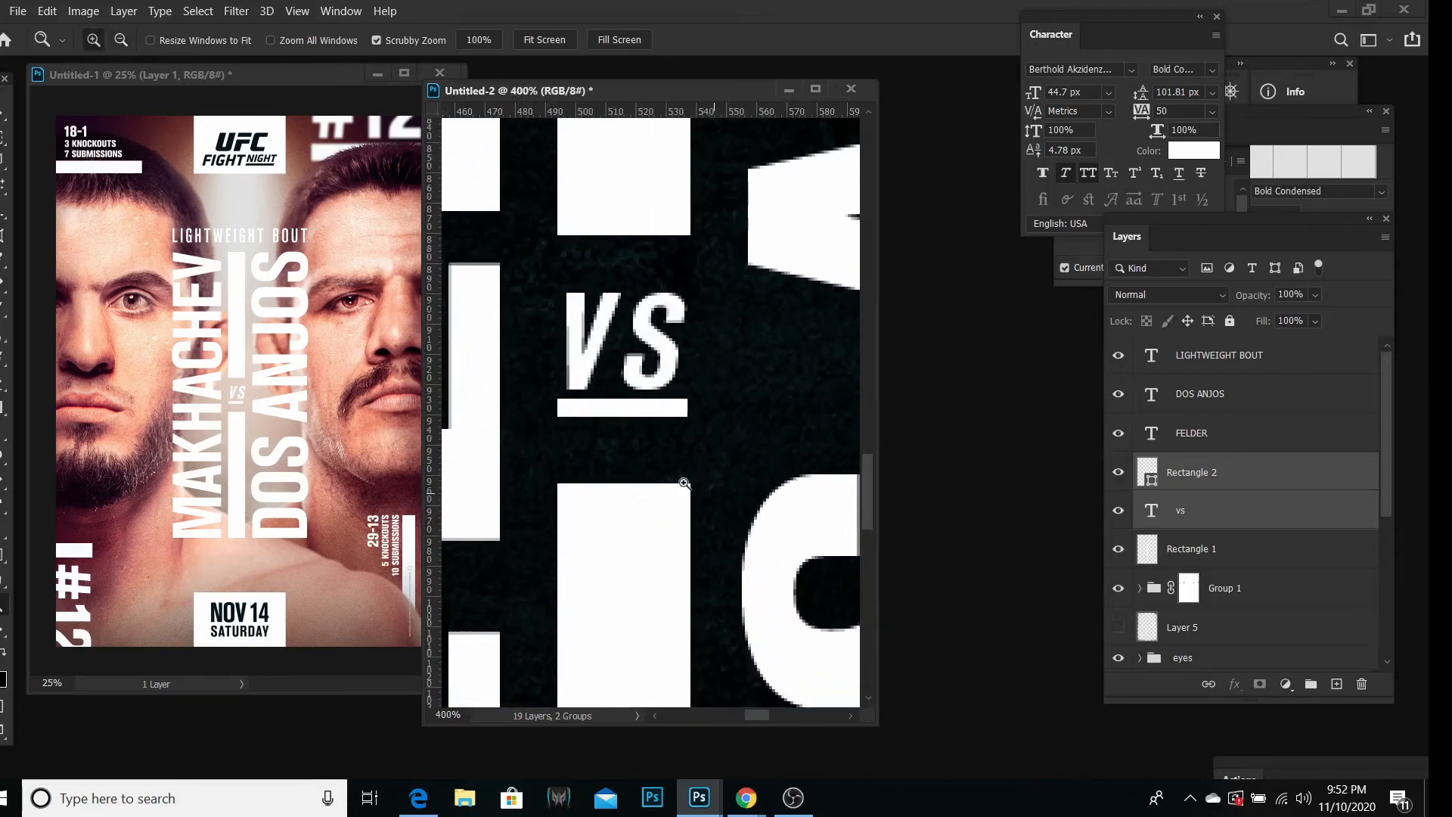
click(634, 448)
click(1184, 475)
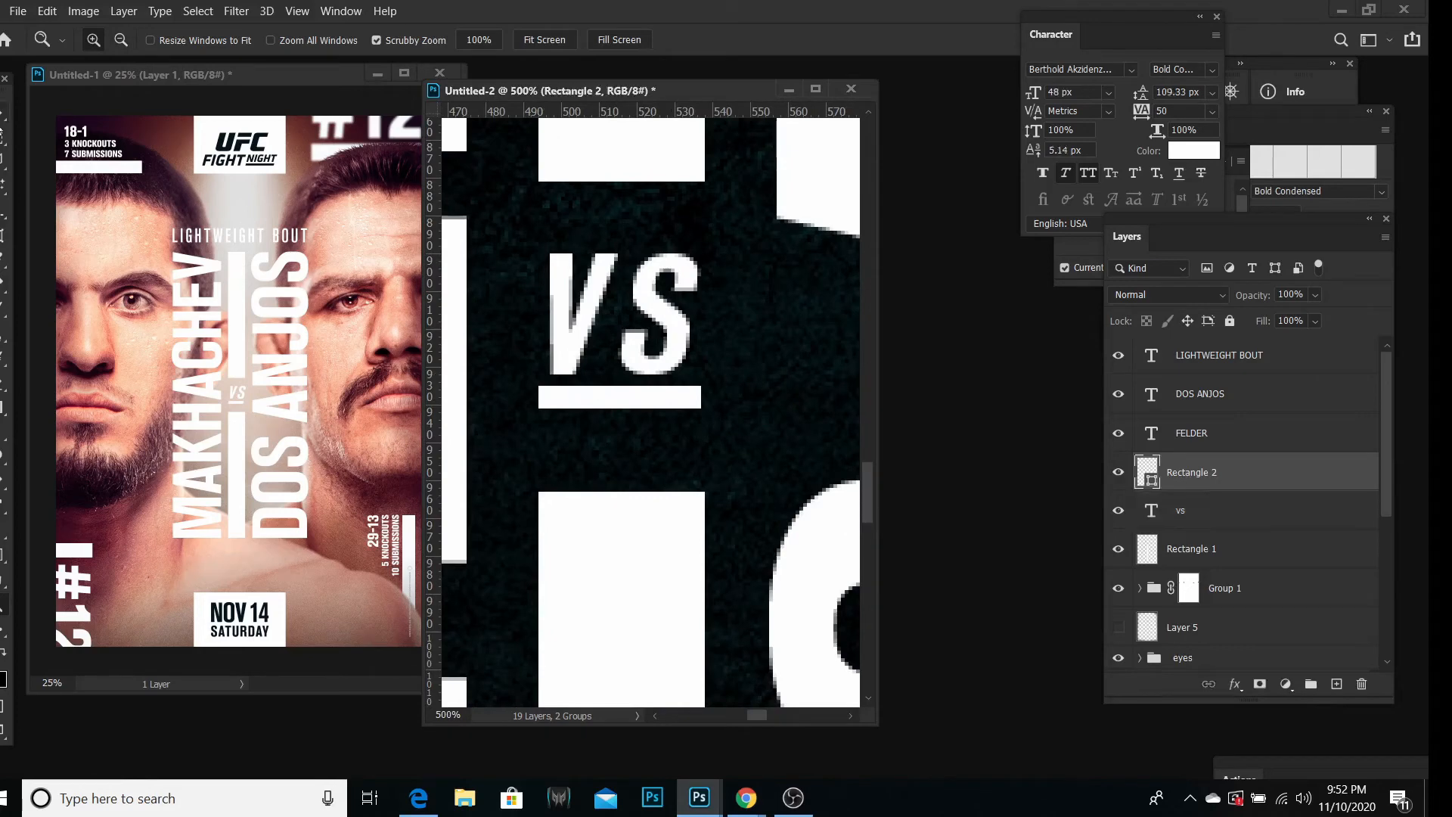
key(v)
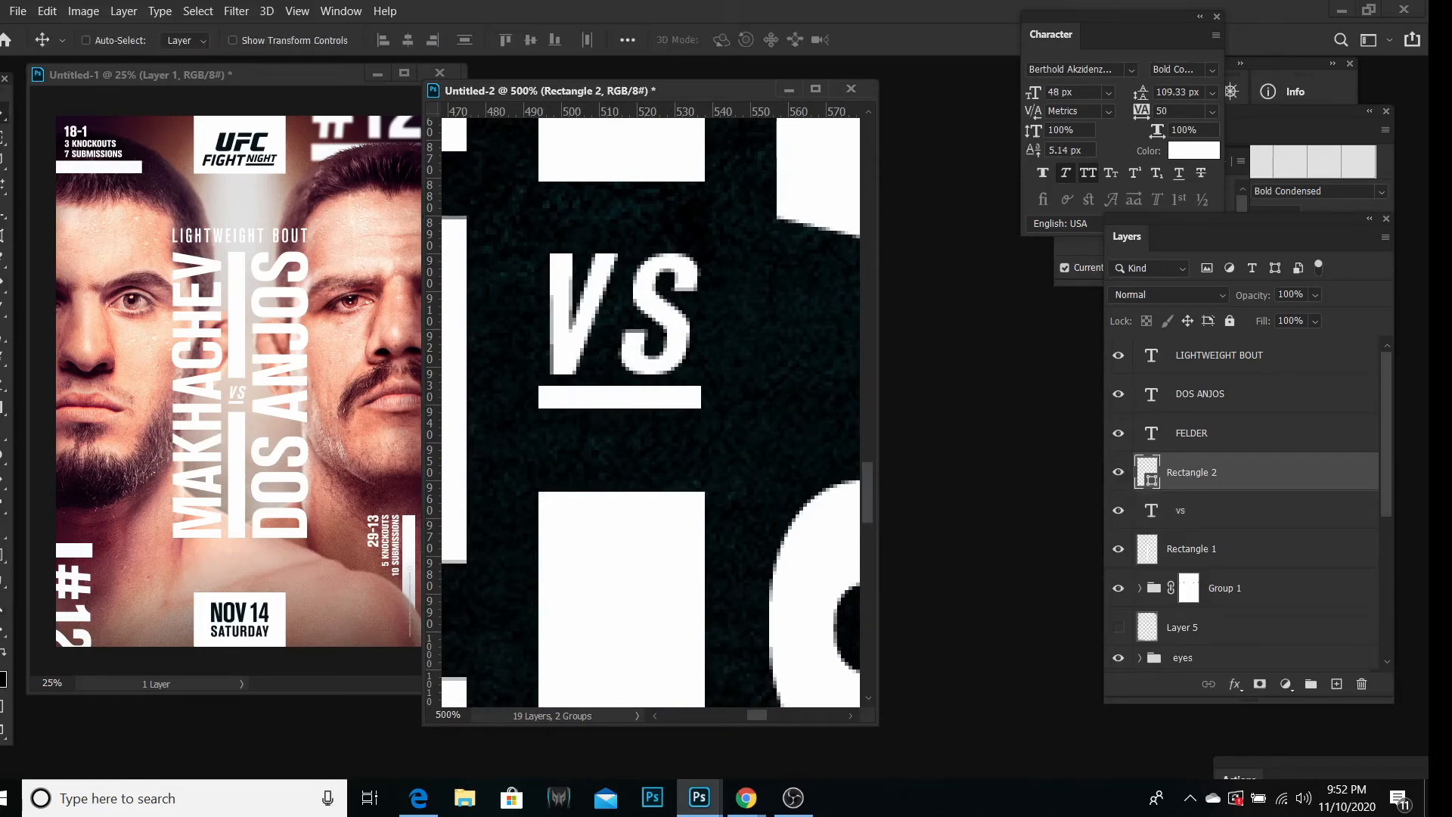
click(7, 603)
click(567, 373)
click(567, 372)
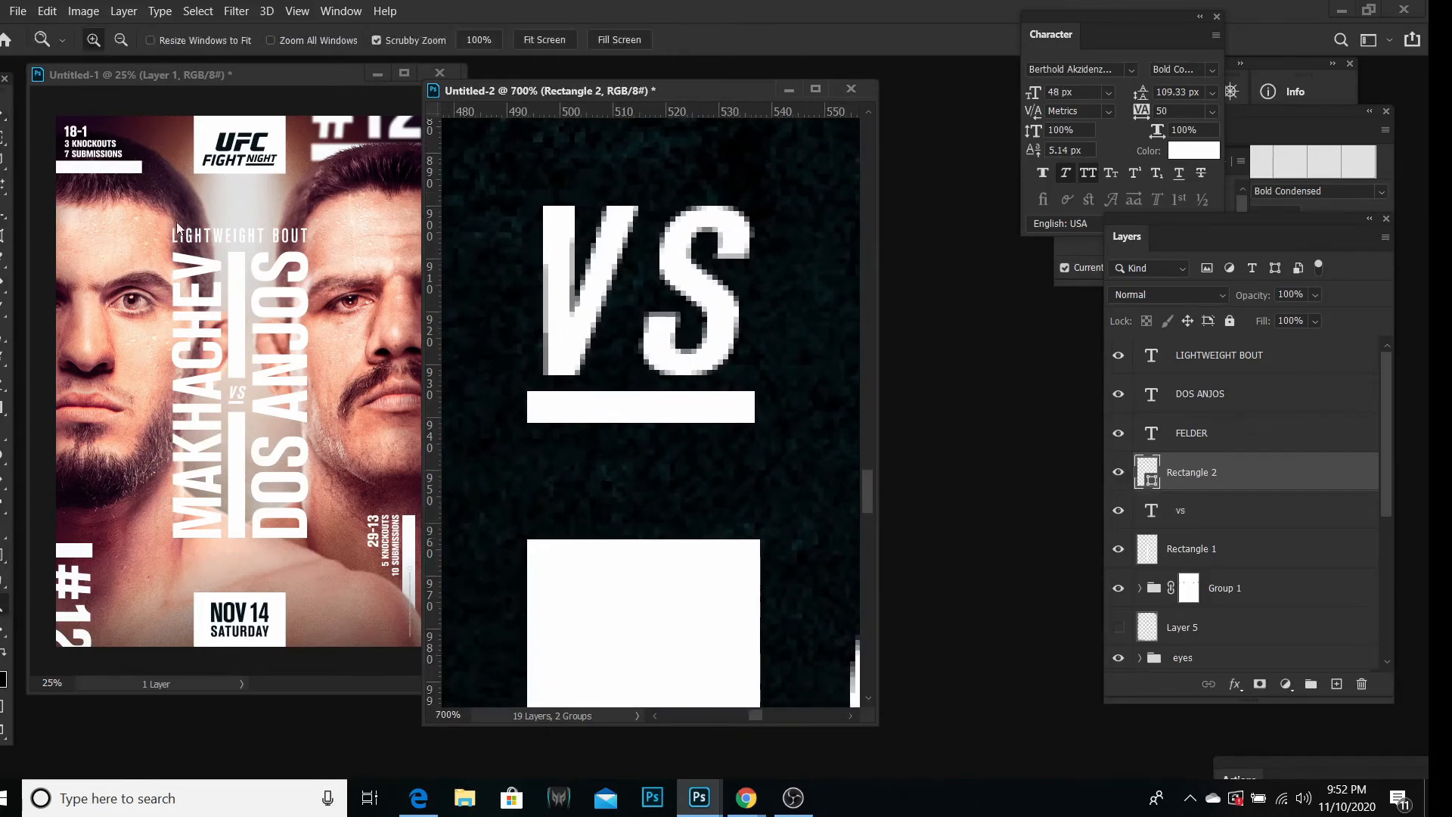
key(v)
drag(629, 421, 626, 437)
Step: Move the underline rectangle back up by about 1 px, keeping it lined up with the bar below
click(3, 603)
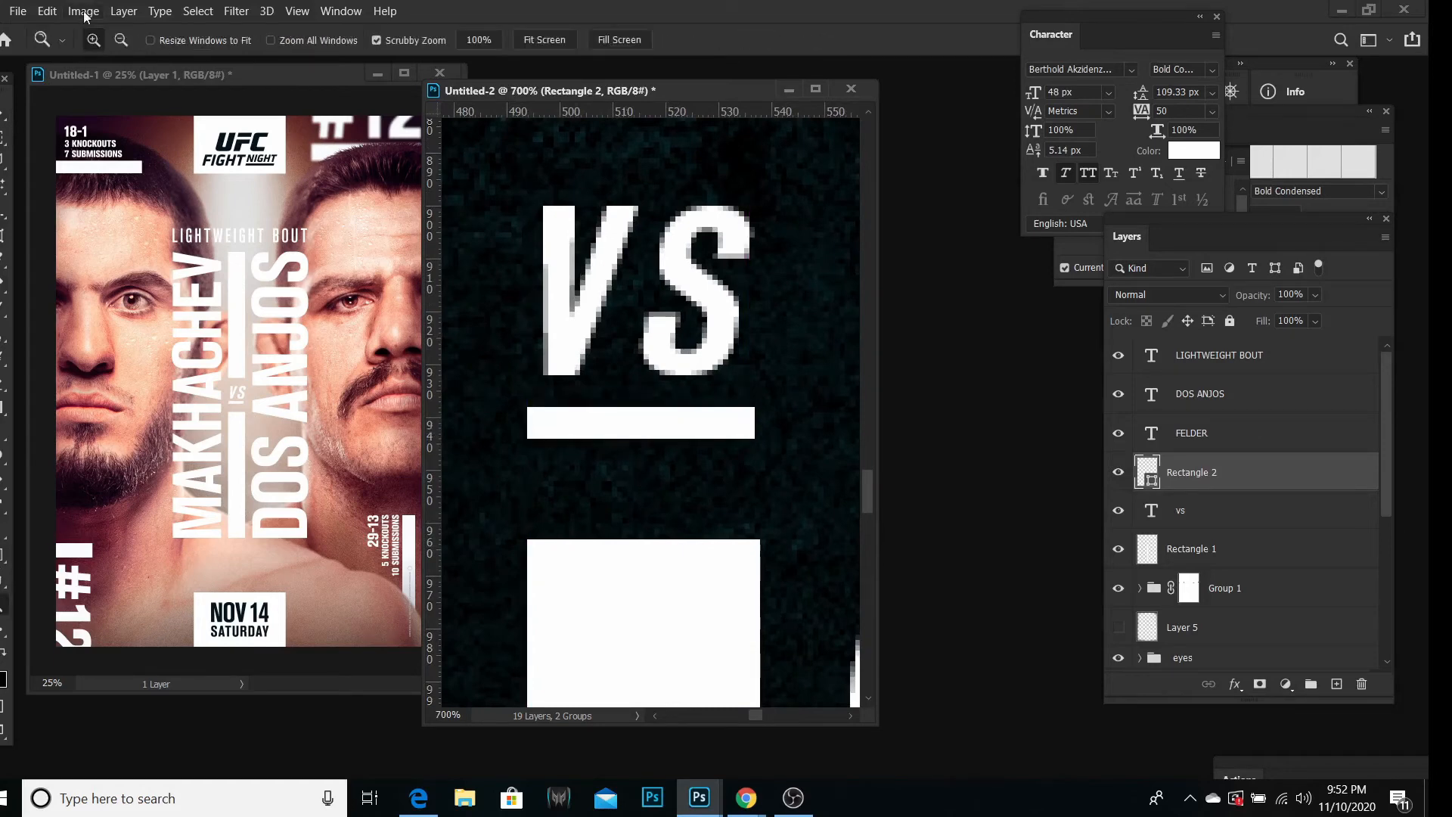
click(625, 437)
click(625, 436)
key(v)
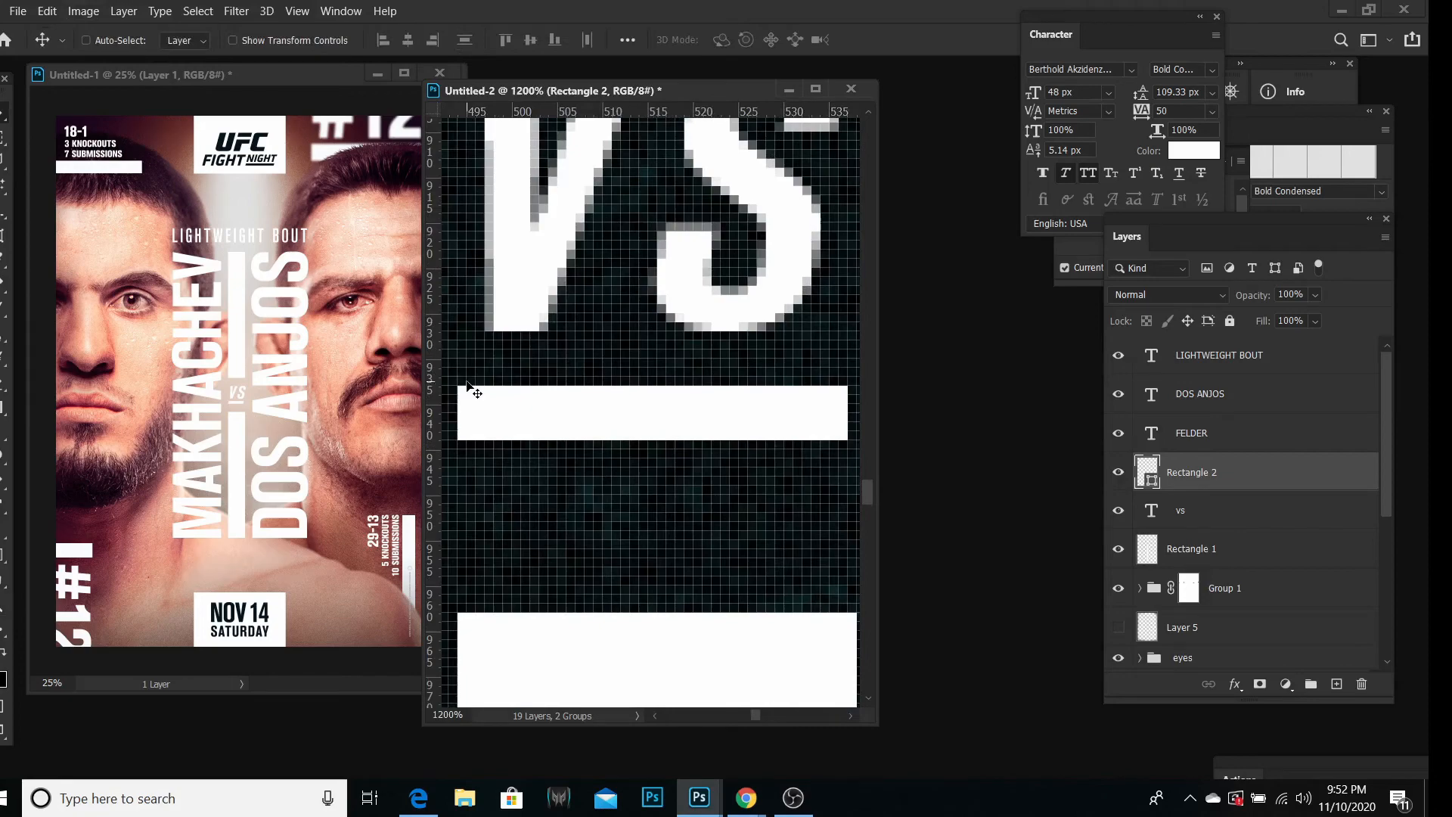
drag(470, 386, 466, 366)
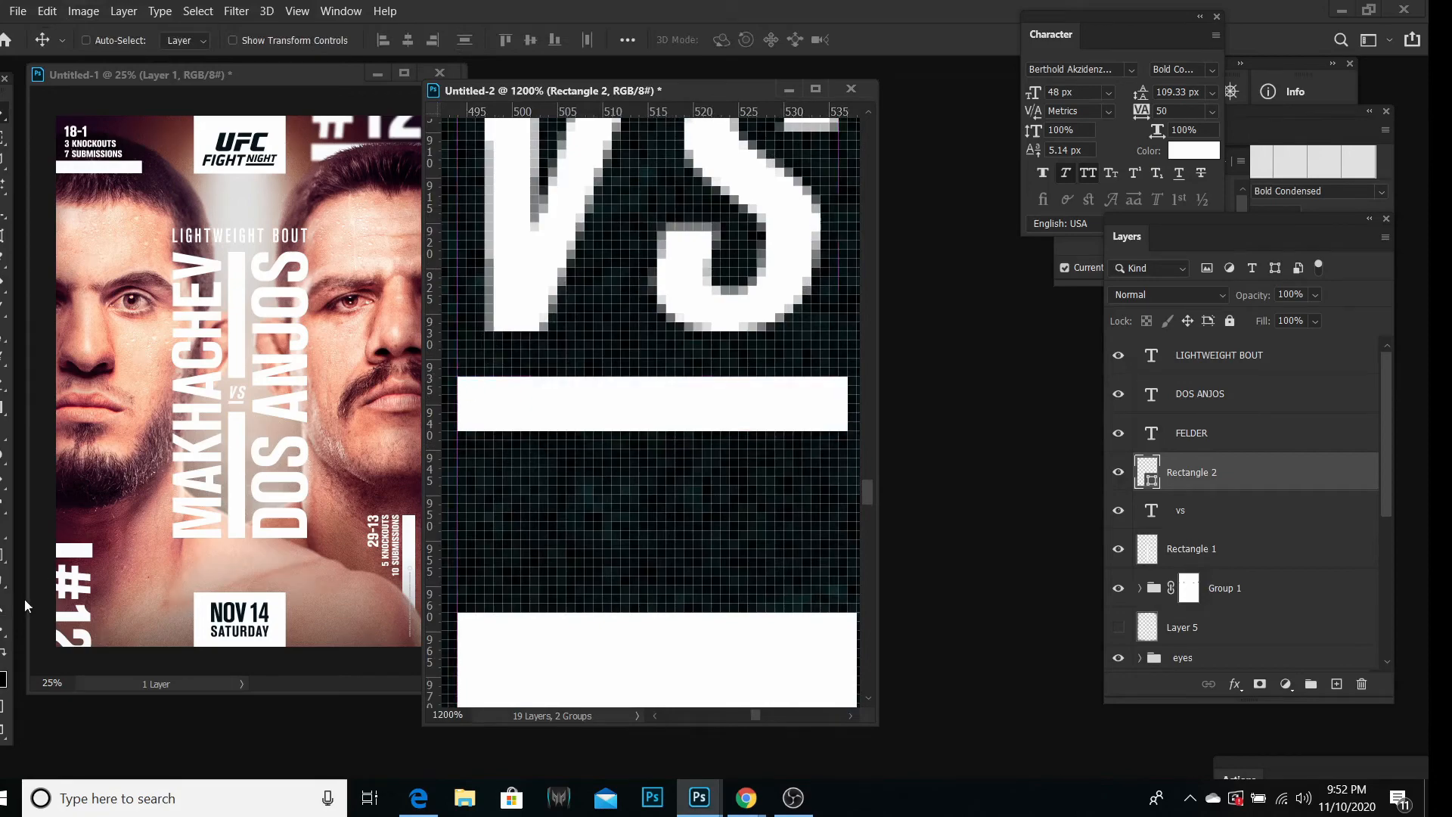
Step: Check the adjusted VS text and underline spacing against the fighter names in the whole poster
click(3, 604)
click(130, 38)
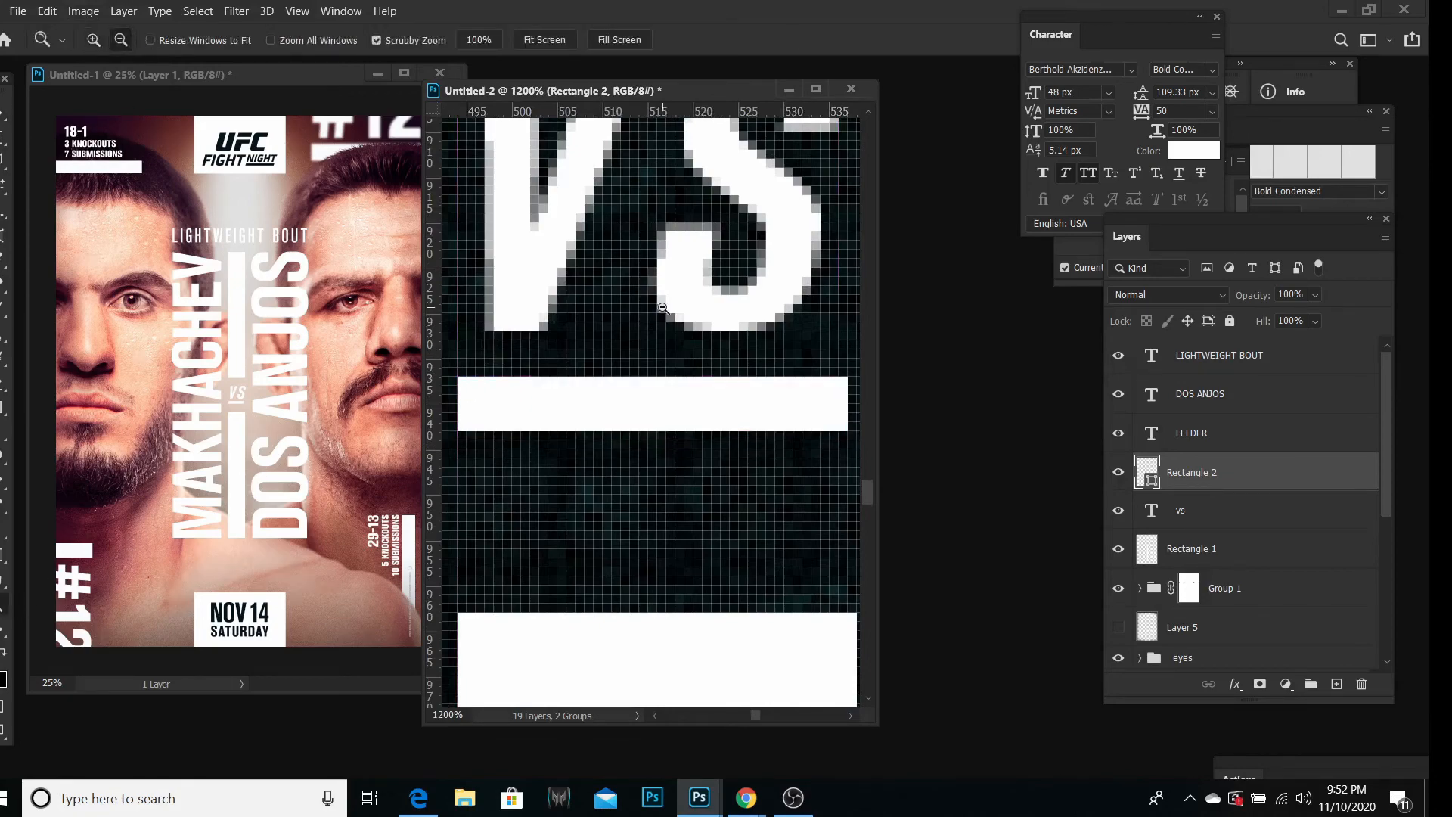
click(662, 308)
click(662, 308)
click(662, 307)
click(662, 308)
click(662, 308)
click(662, 308)
click(663, 307)
click(663, 308)
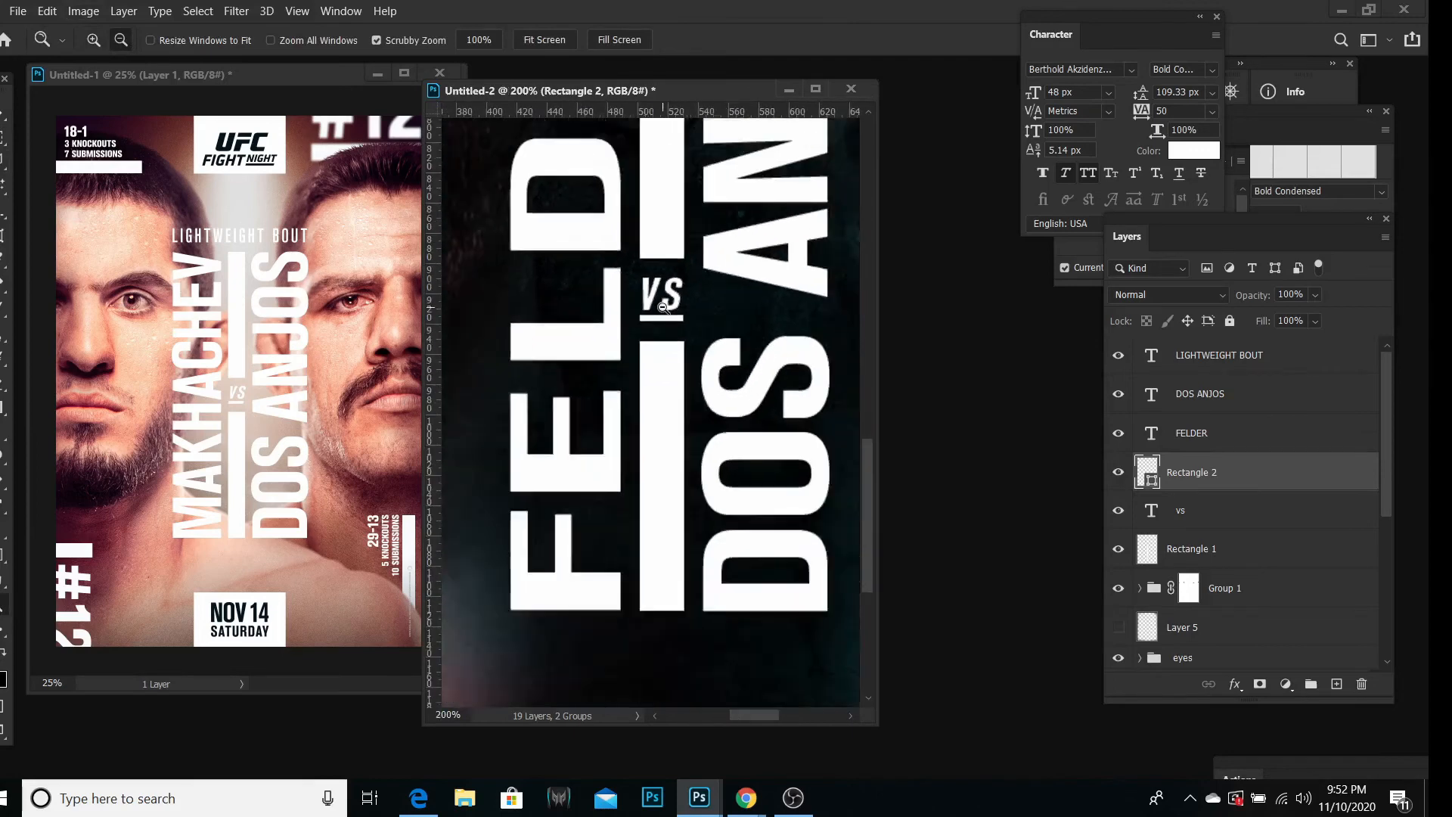
click(662, 308)
click(662, 308)
click(663, 308)
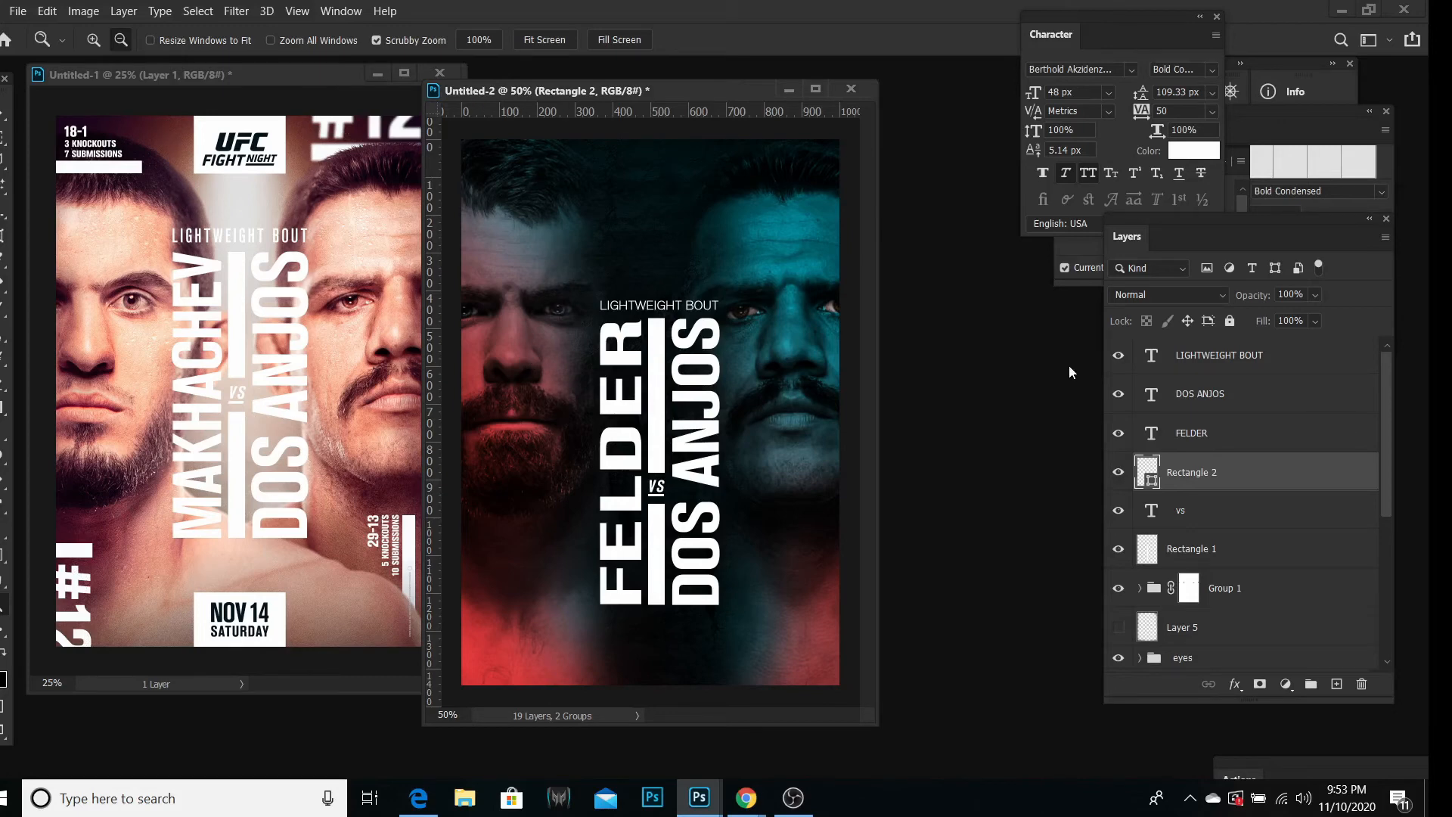
Step: Add the text #7 above the LIGHTWEIGHT BOUT layer, set in Berthold Akzidenz Grotesk Bold Condensed
click(1181, 382)
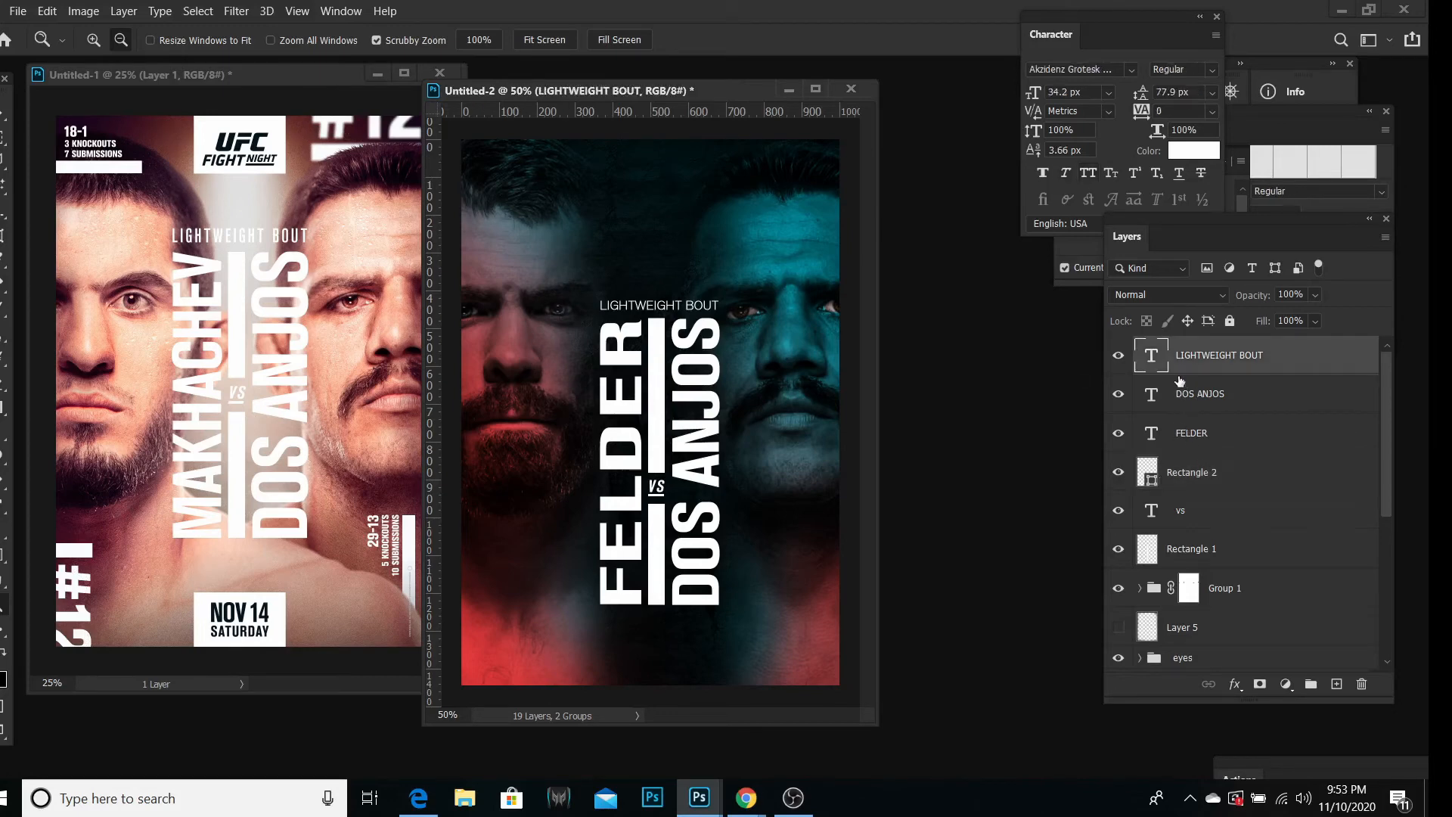
key(t)
click(525, 229)
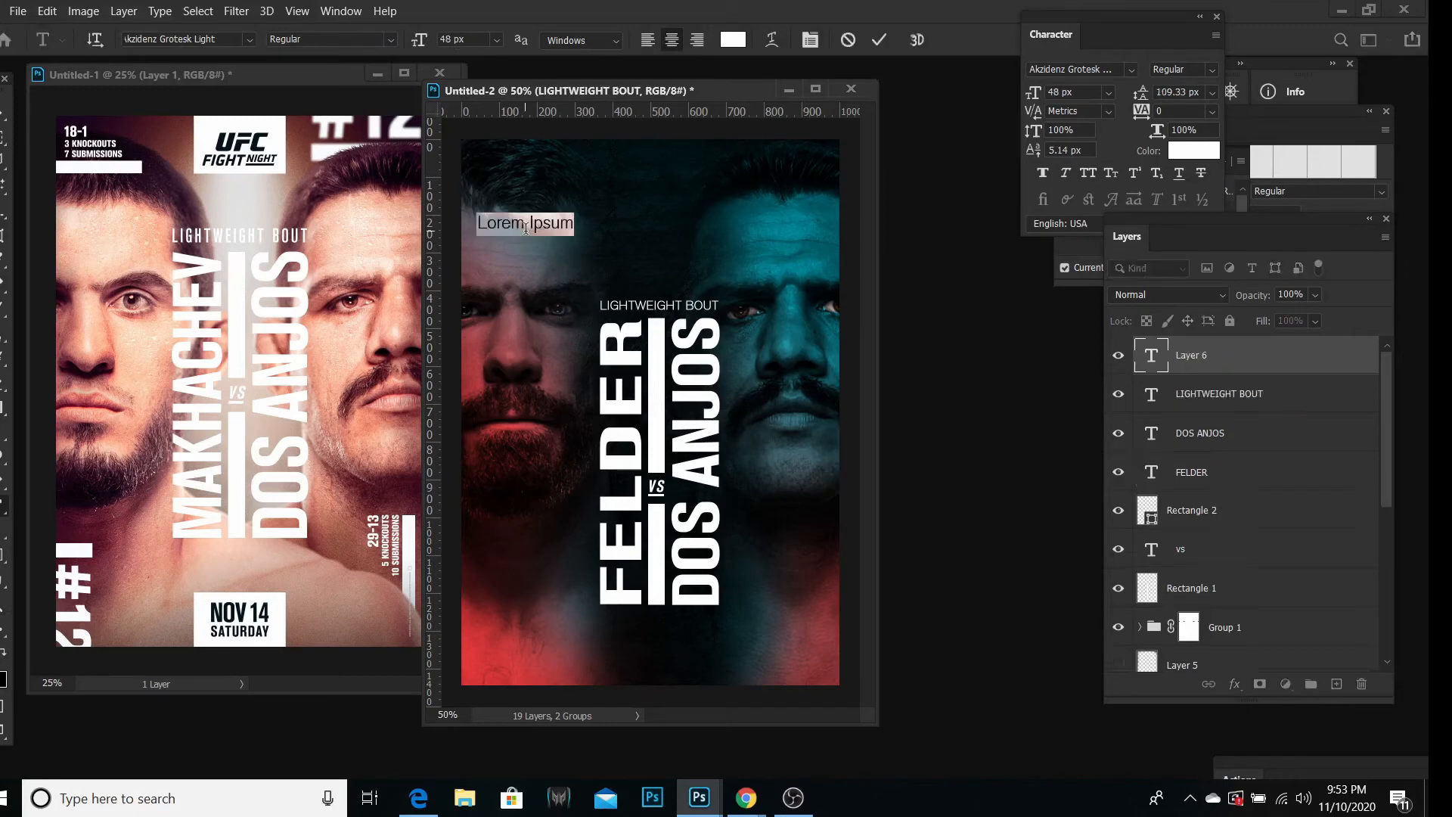
text(#7)
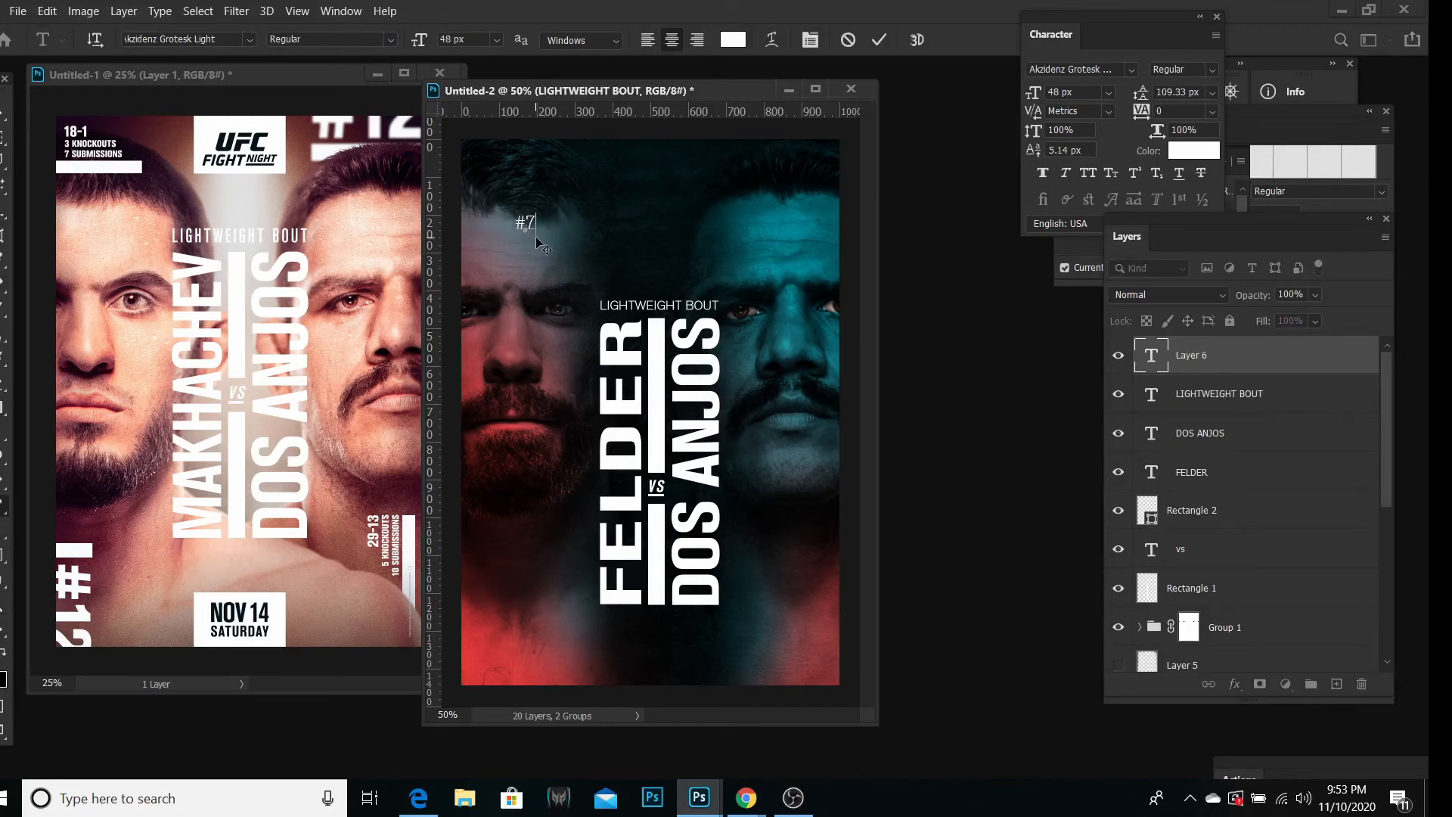
key(ctrl+a)
click(248, 38)
click(272, 117)
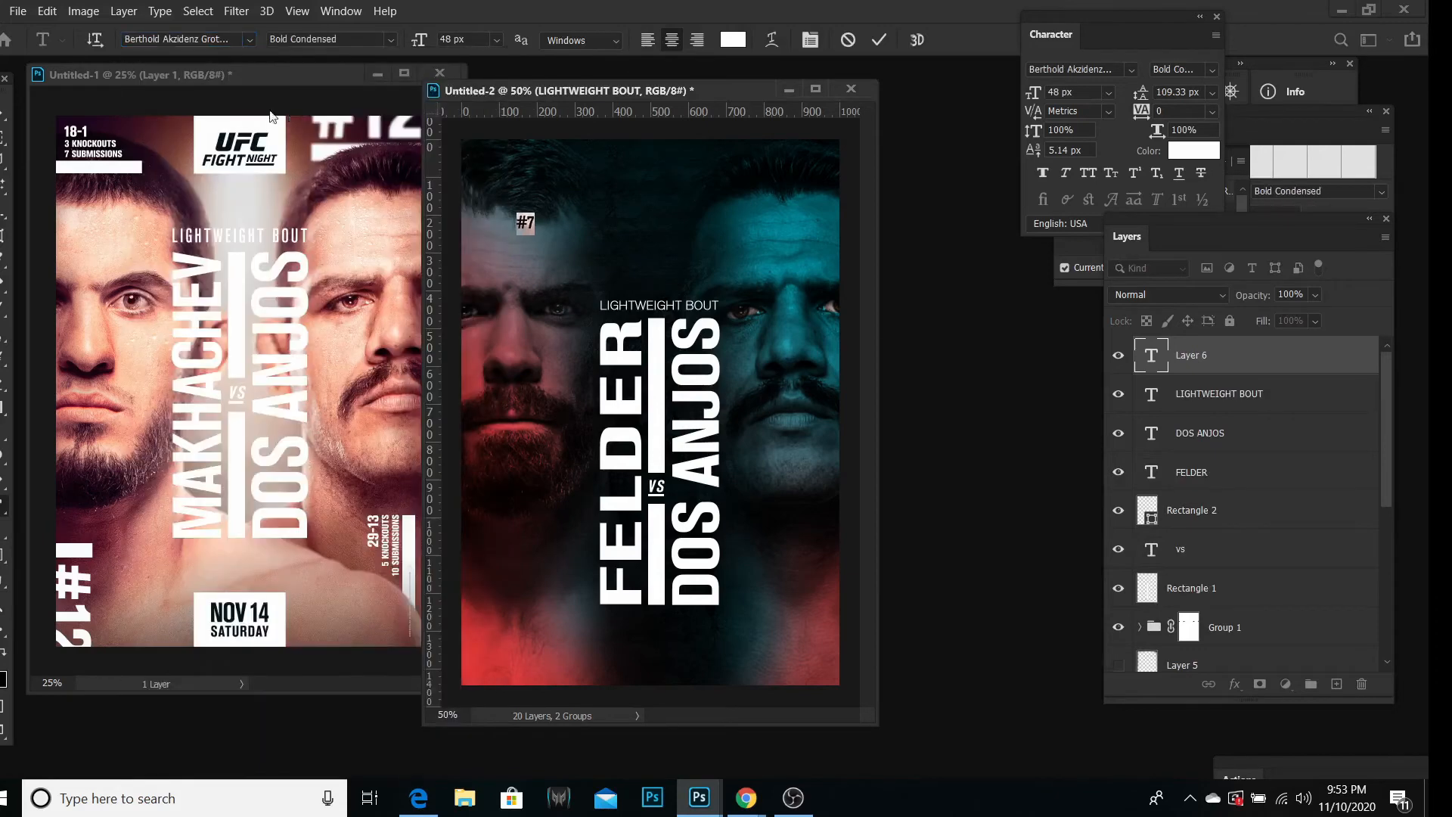
Step: Rotate the #7 text by 90 degrees and enlarge it proportionally to about 233 px
click(47, 11)
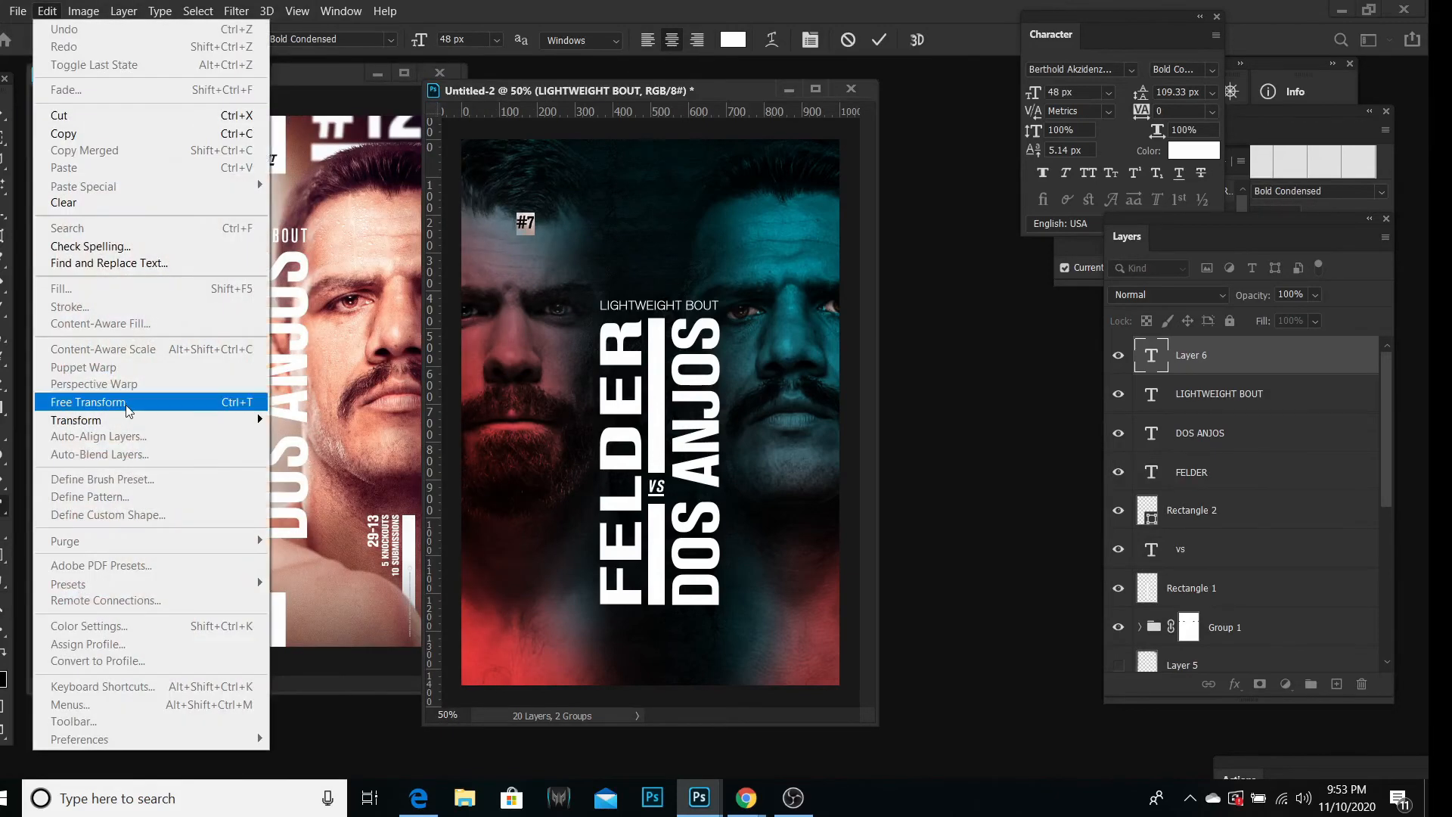
click(76, 402)
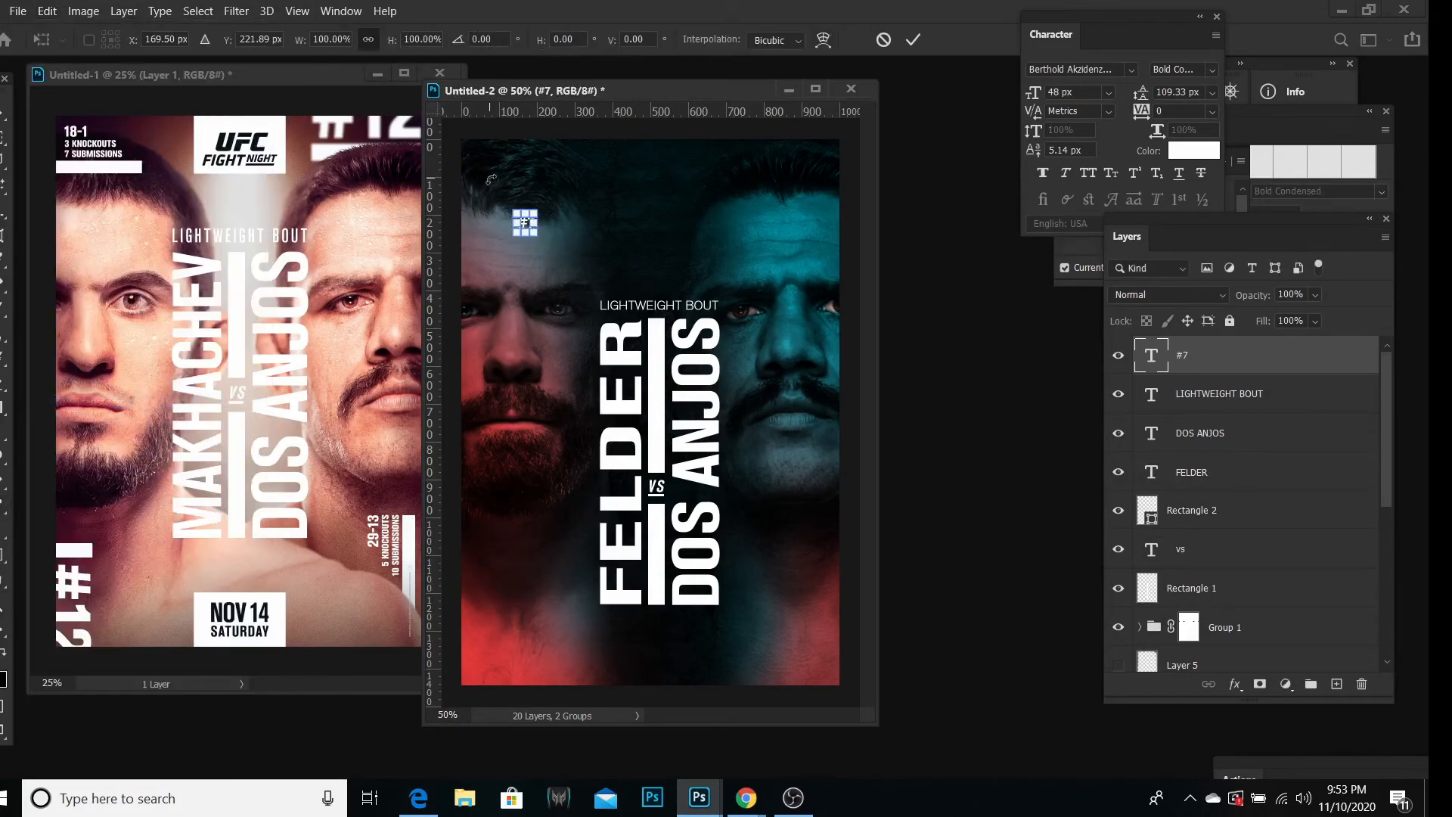
drag(490, 179, 485, 70)
text(90)
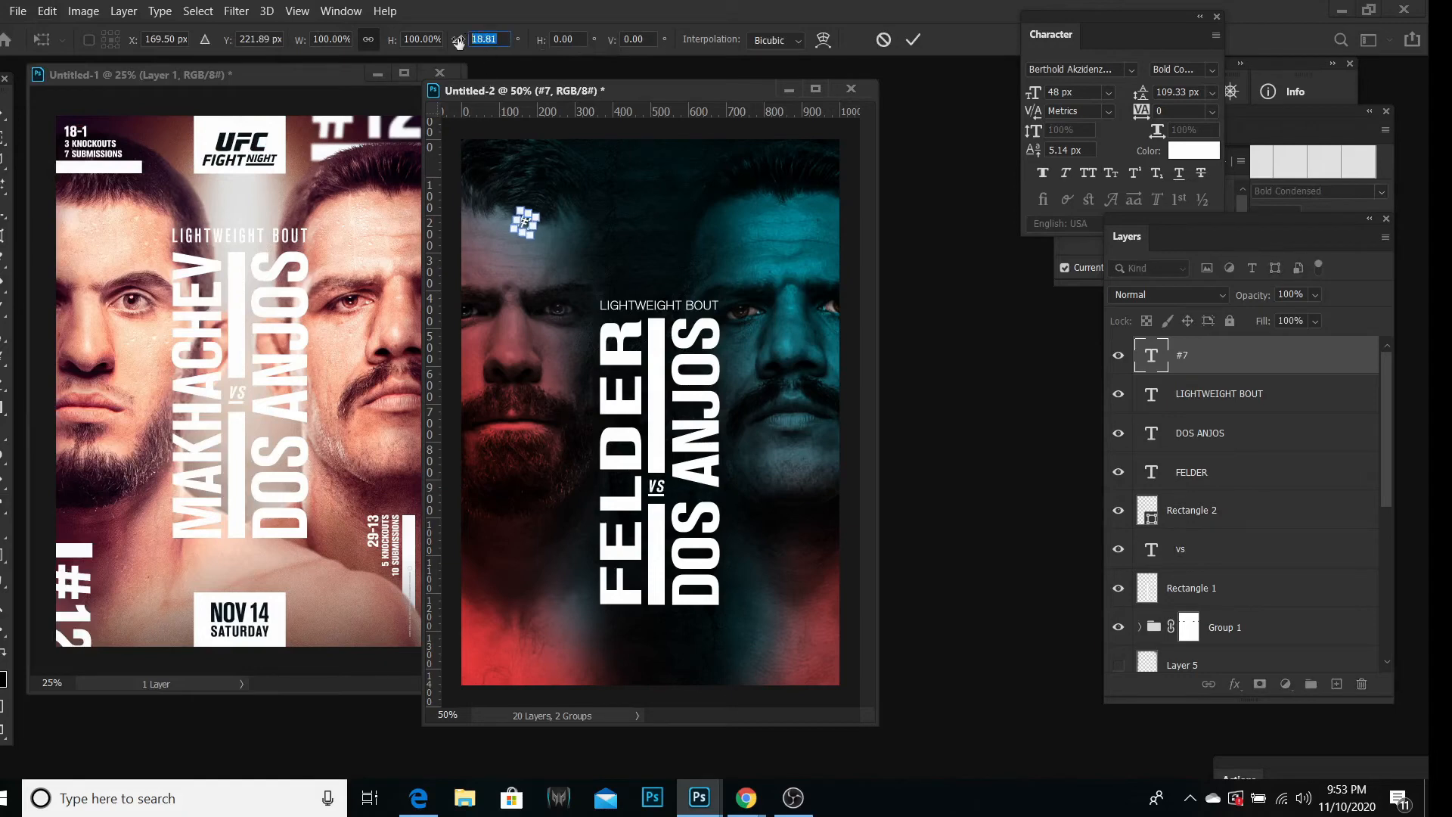
key(Return)
drag(525, 231, 533, 311)
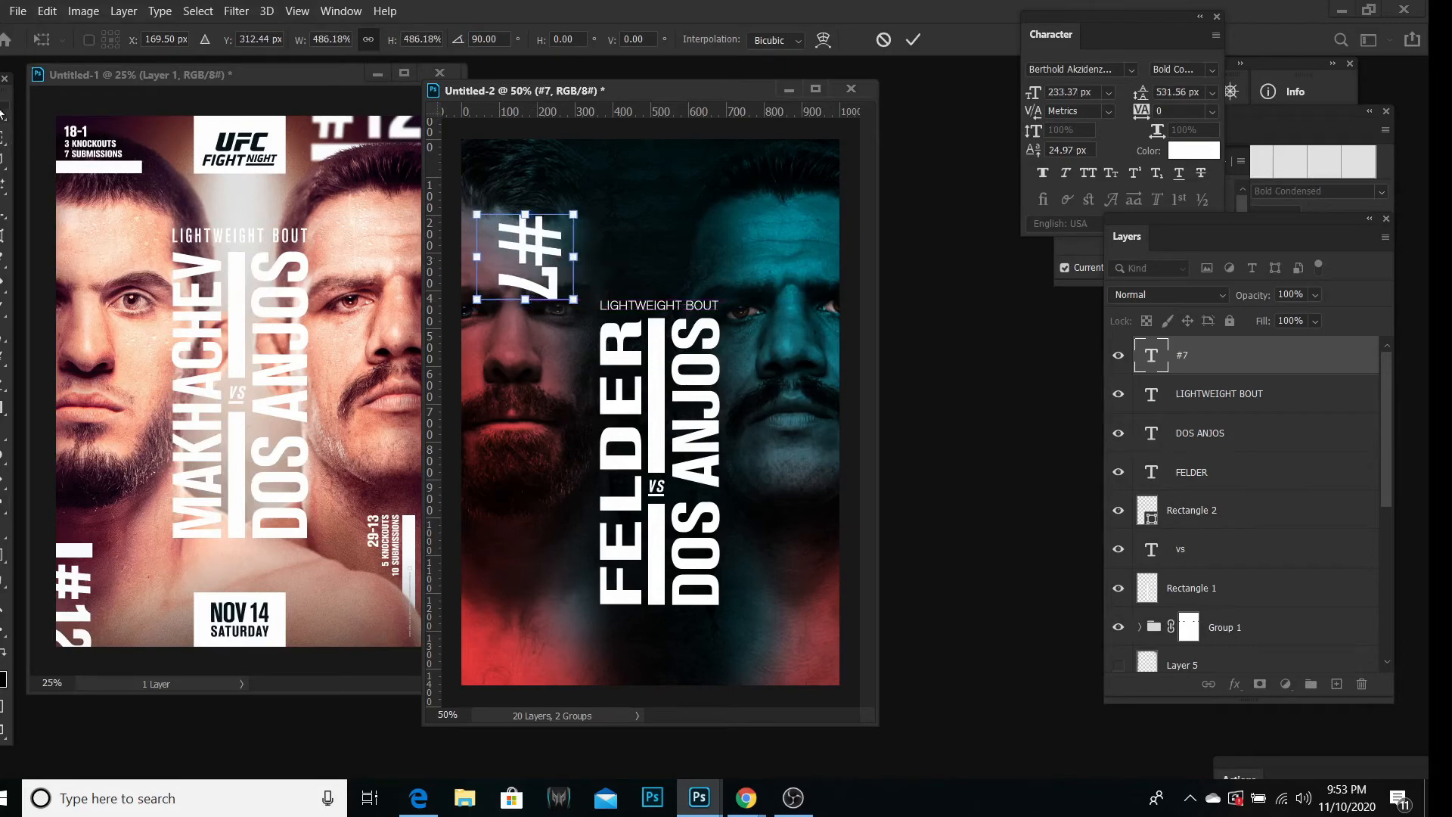
key(Return)
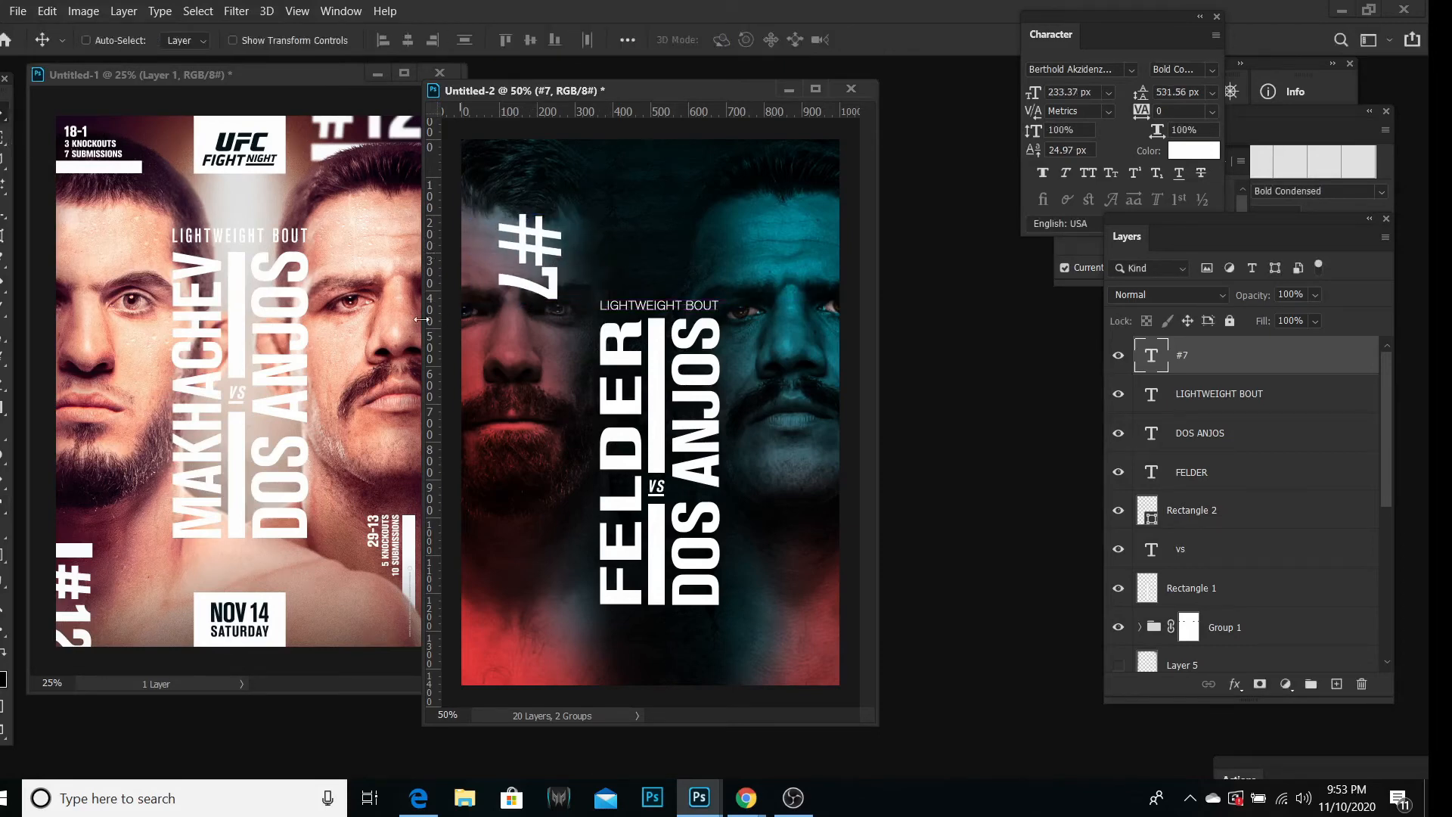
Step: Move the rotated #7 into the poster's lower-left corner so it runs slightly past the left edge
drag(512, 322, 485, 636)
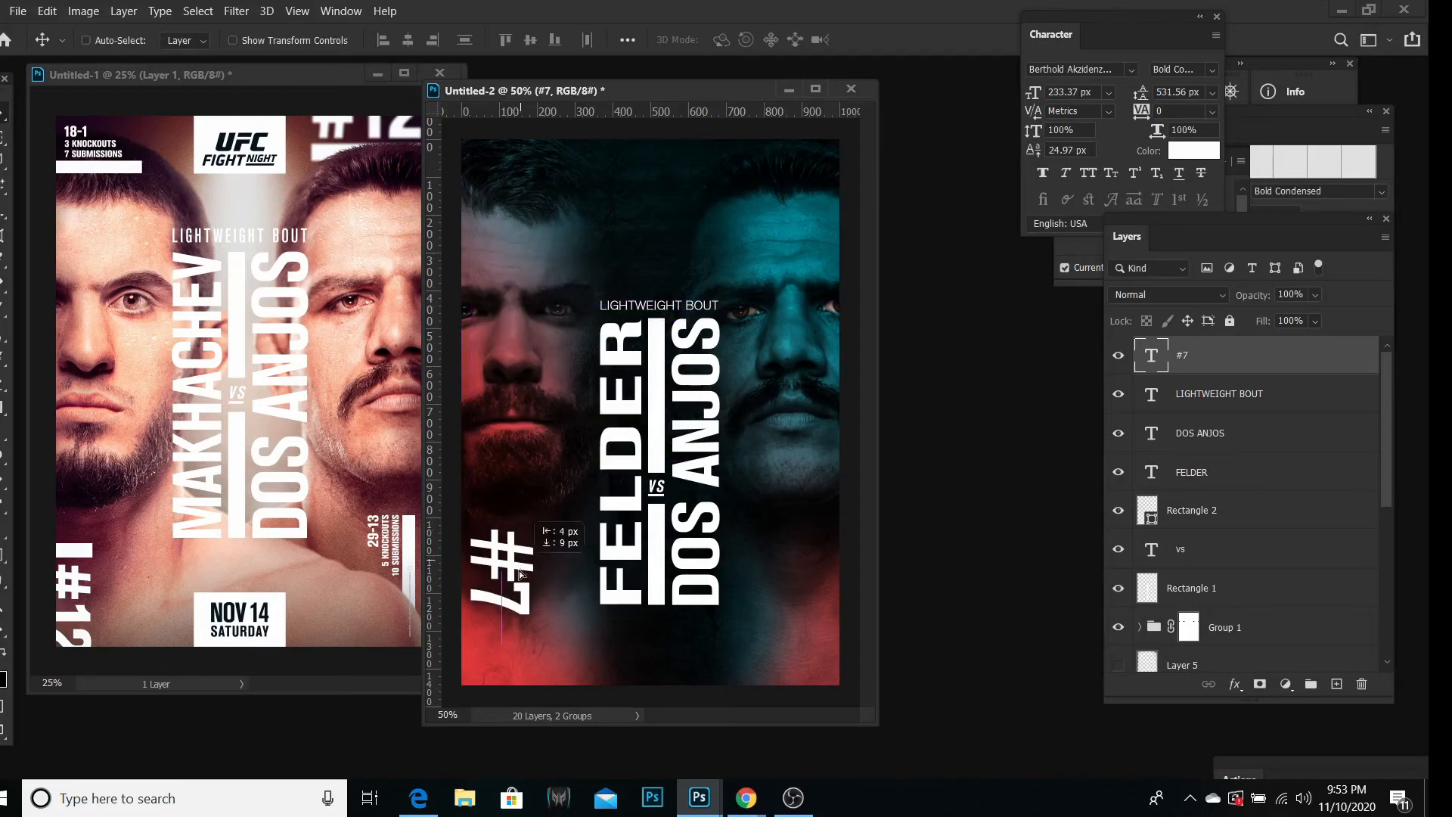
drag(519, 570, 499, 639)
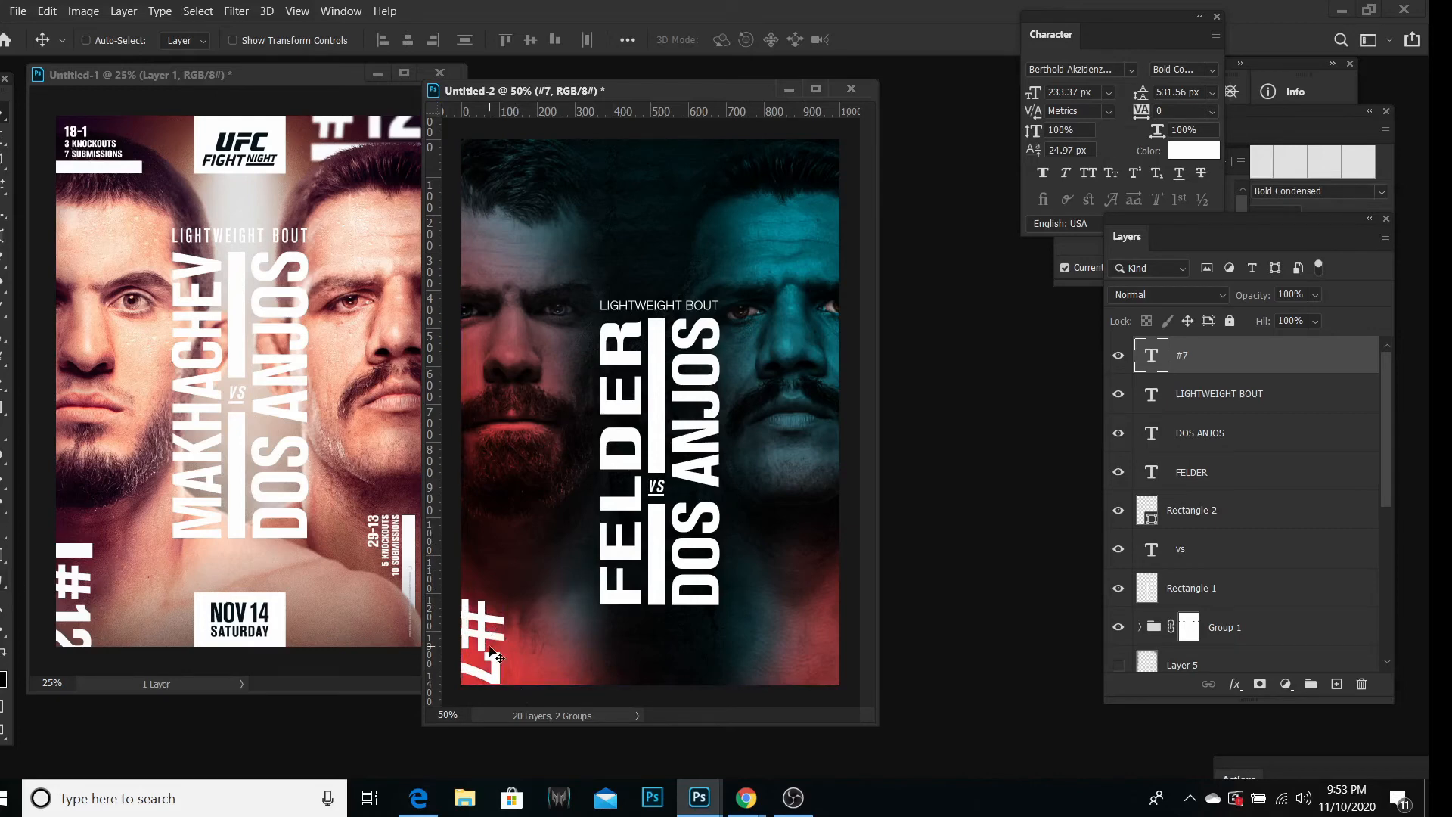
drag(486, 638, 487, 643)
Step: Examine the rotated #12 in the reference poster's lower-left corner for its size and cropping, then return to the Felder poster
click(2, 608)
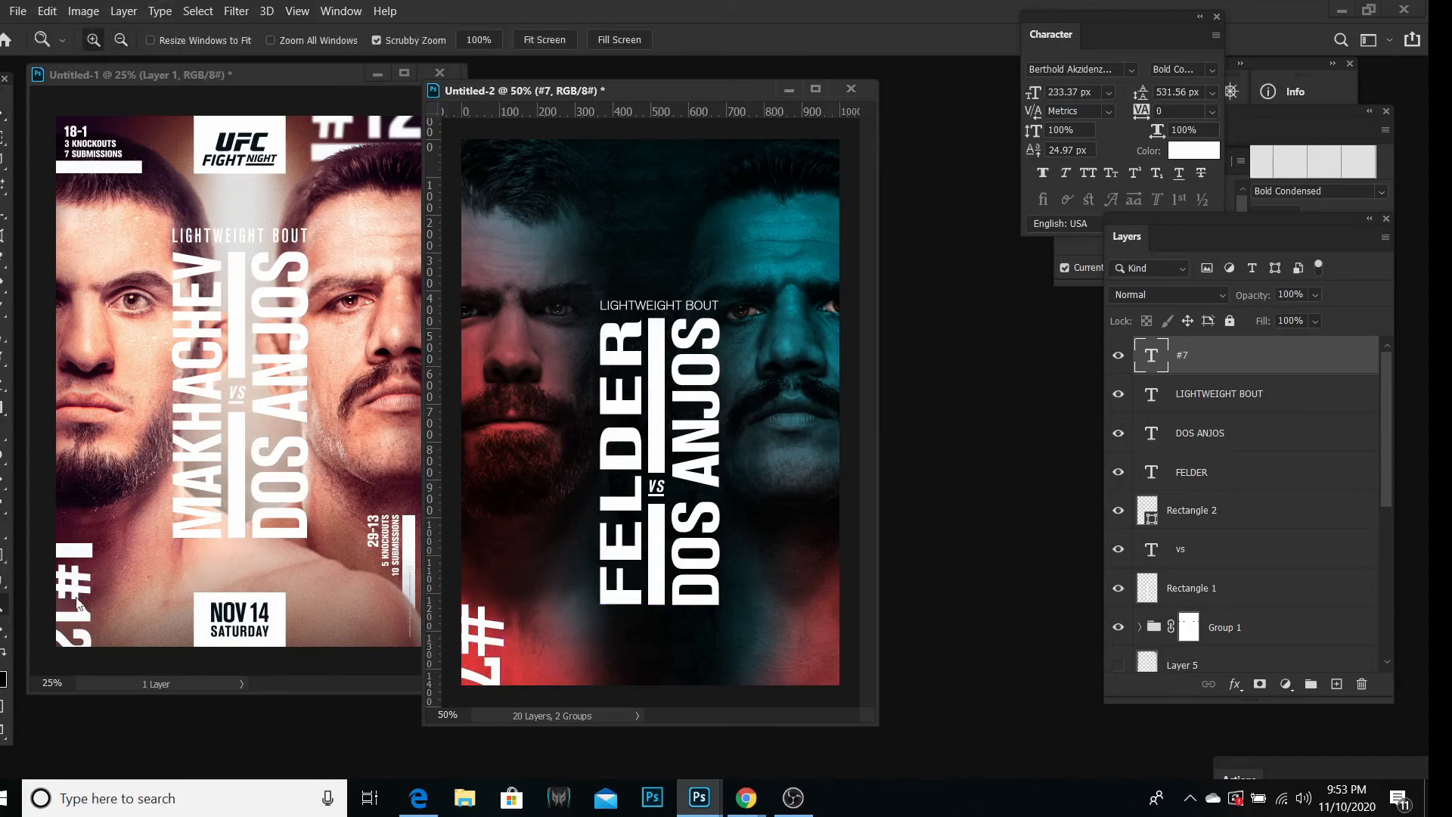
click(76, 603)
click(73, 614)
click(68, 626)
click(68, 626)
drag(293, 683, 256, 683)
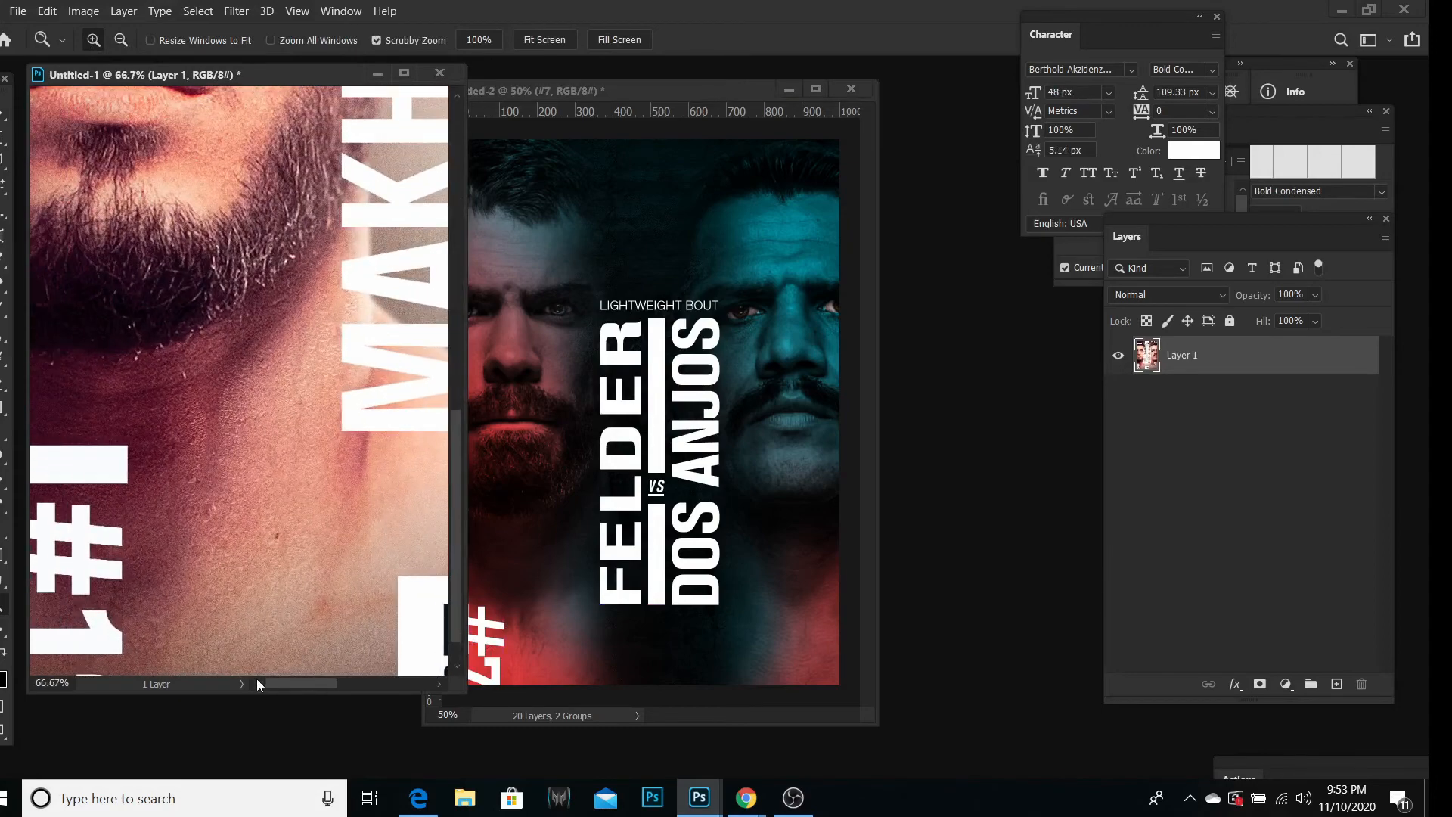
click(116, 39)
click(250, 407)
click(250, 407)
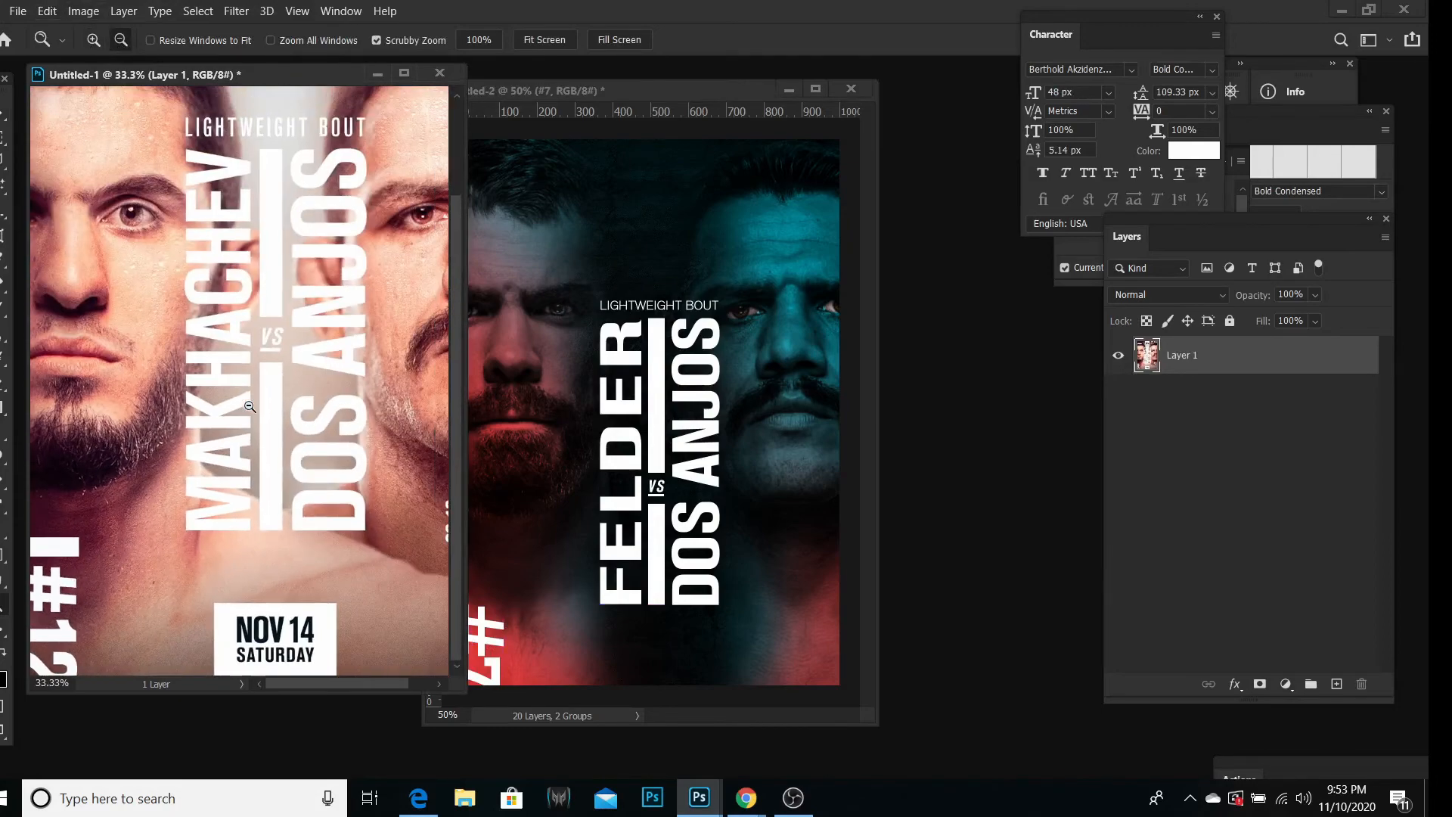
click(250, 407)
click(685, 436)
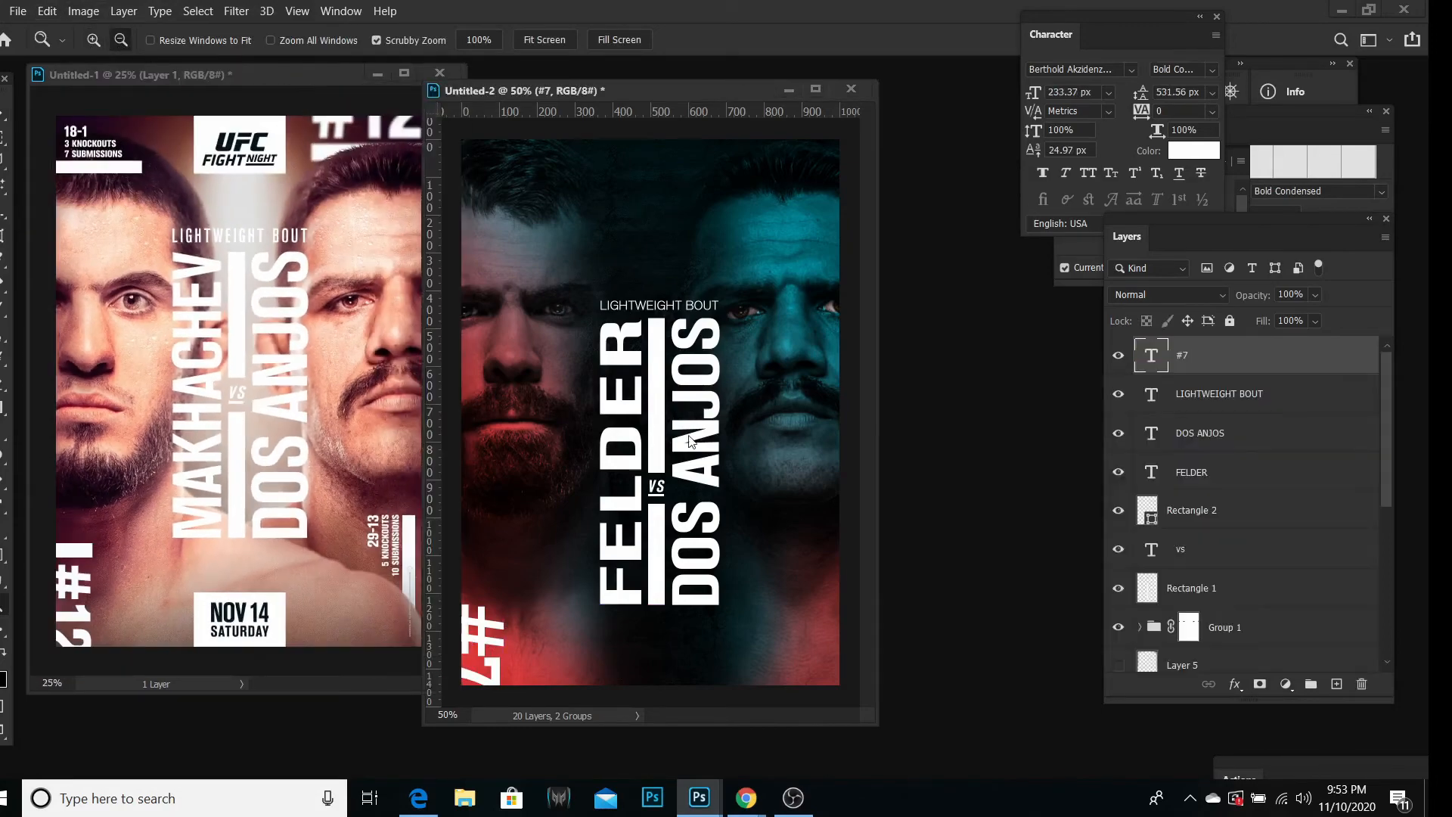
Step: Reposition the #7 text in the lower-left corner and scale it down to about 195 px, cropped by the left edge
click(3, 111)
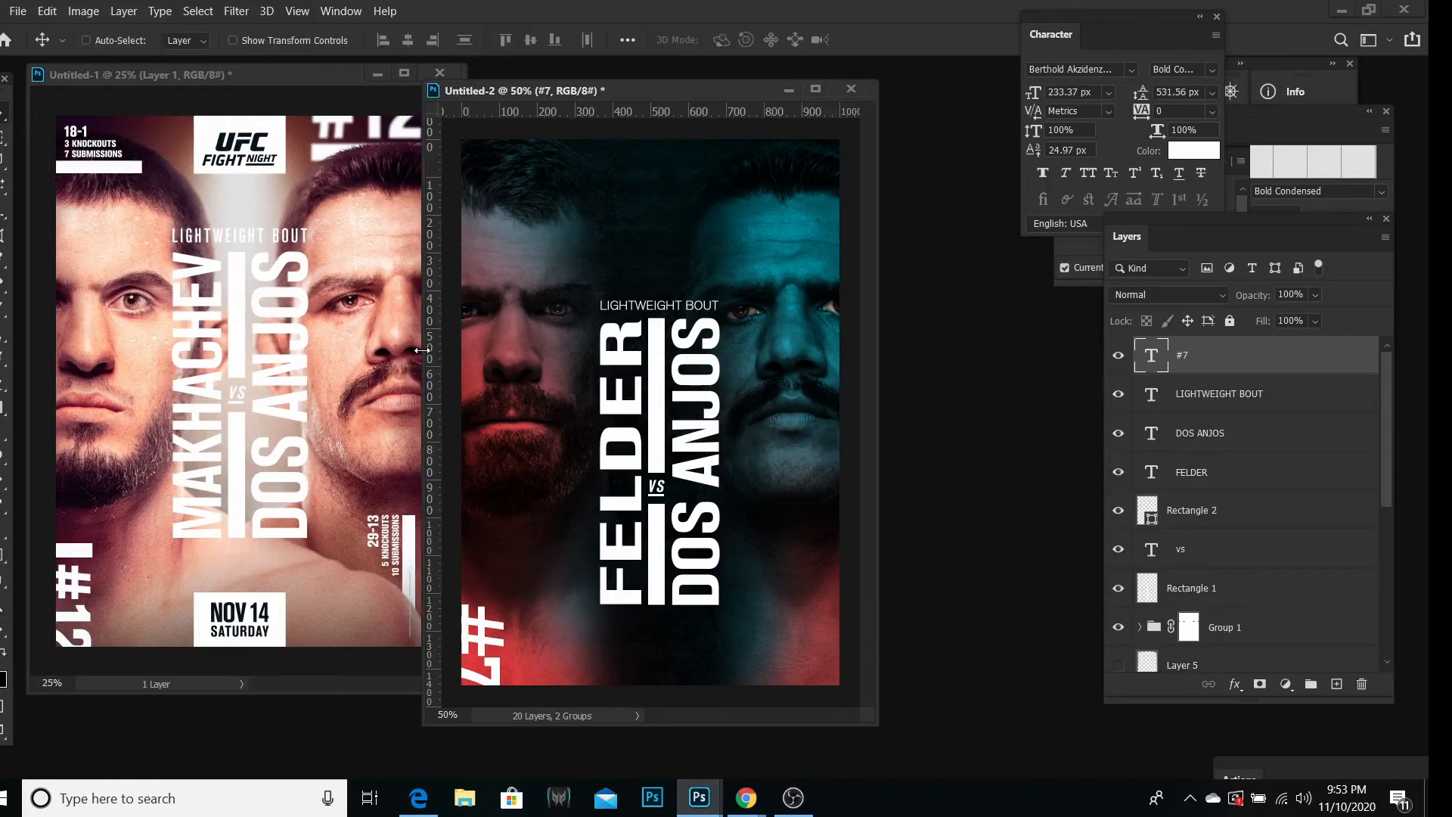
drag(497, 637, 480, 613)
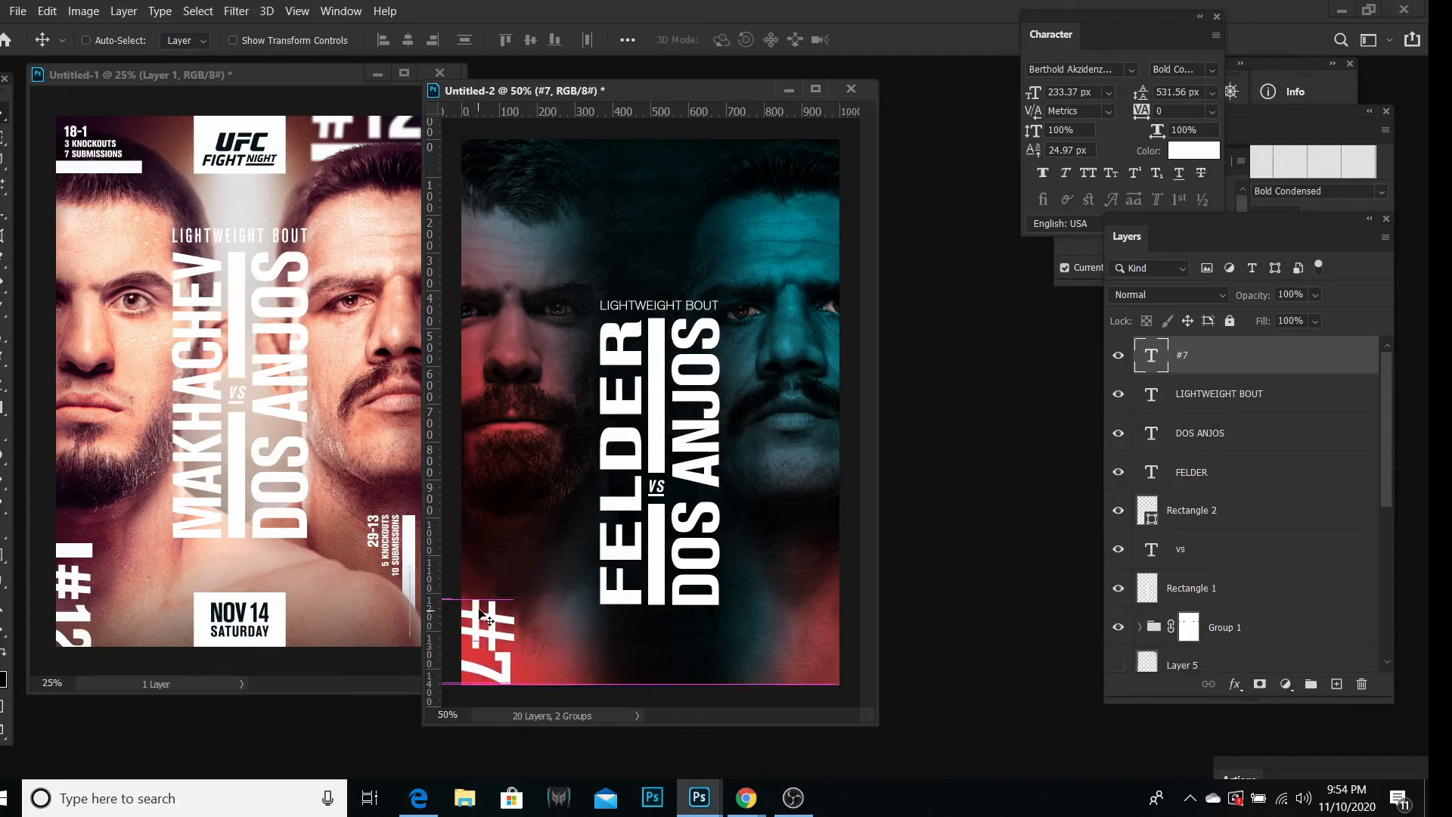
click(46, 11)
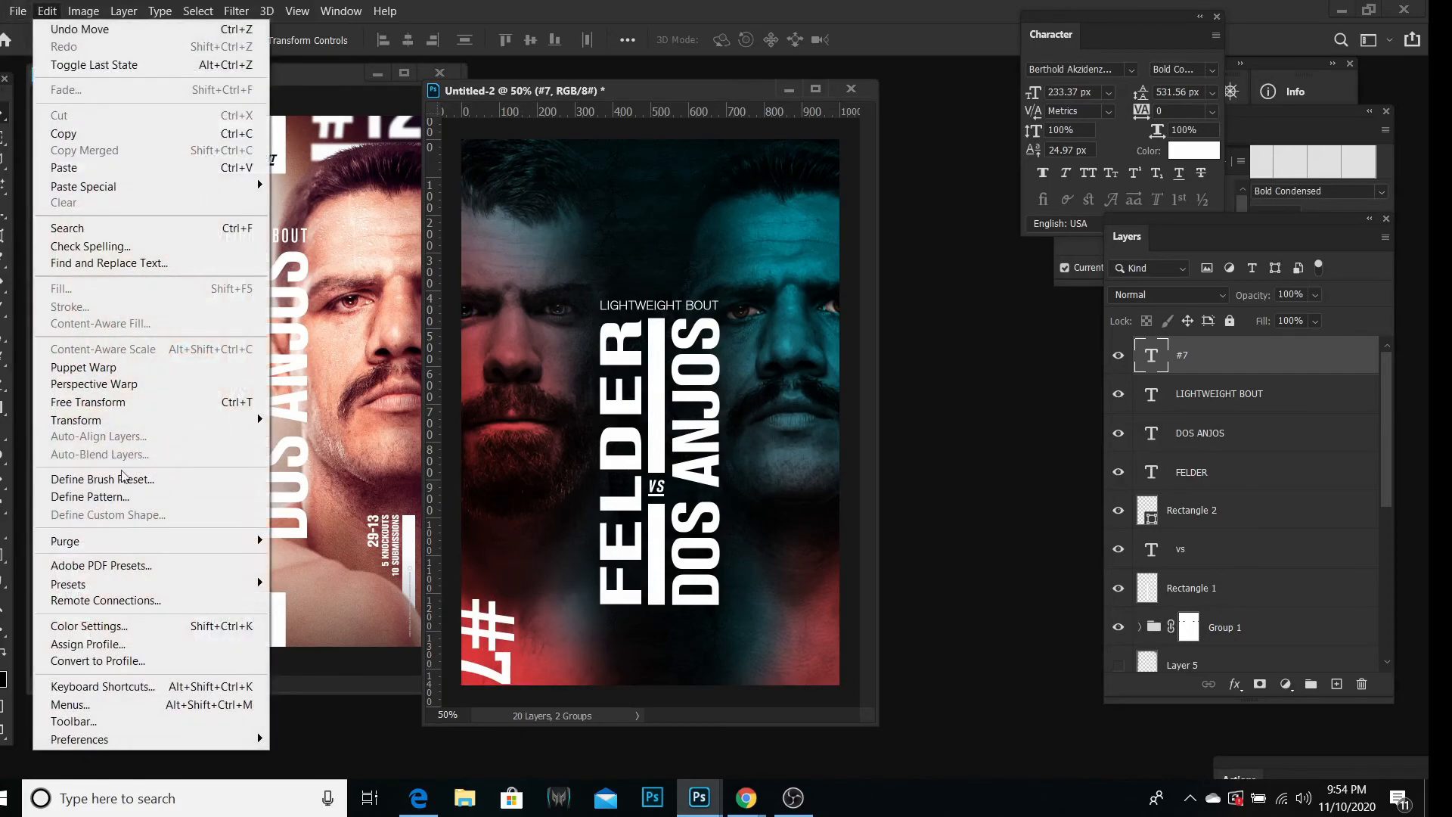
click(132, 403)
drag(527, 641, 474, 607)
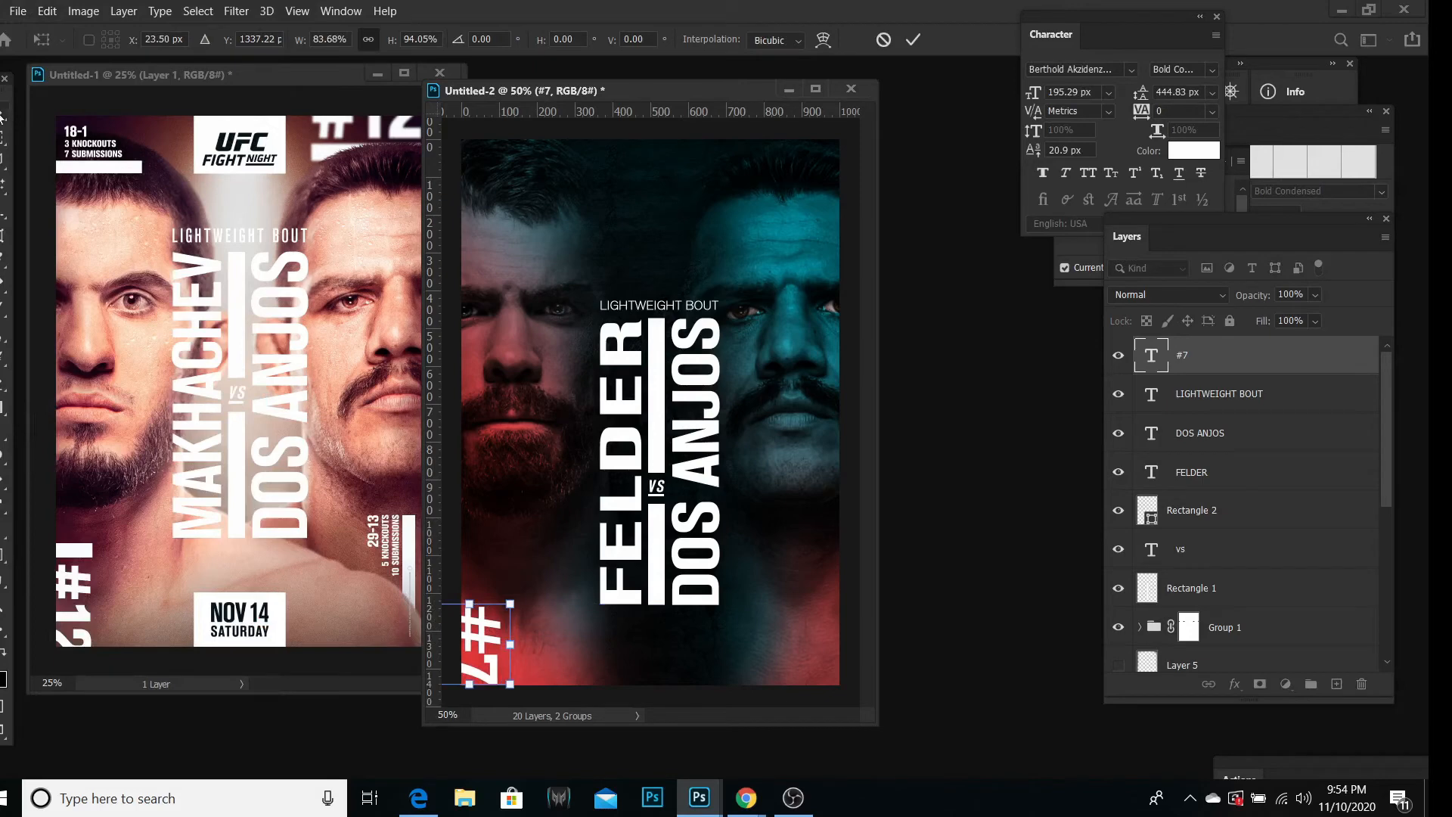
key(Return)
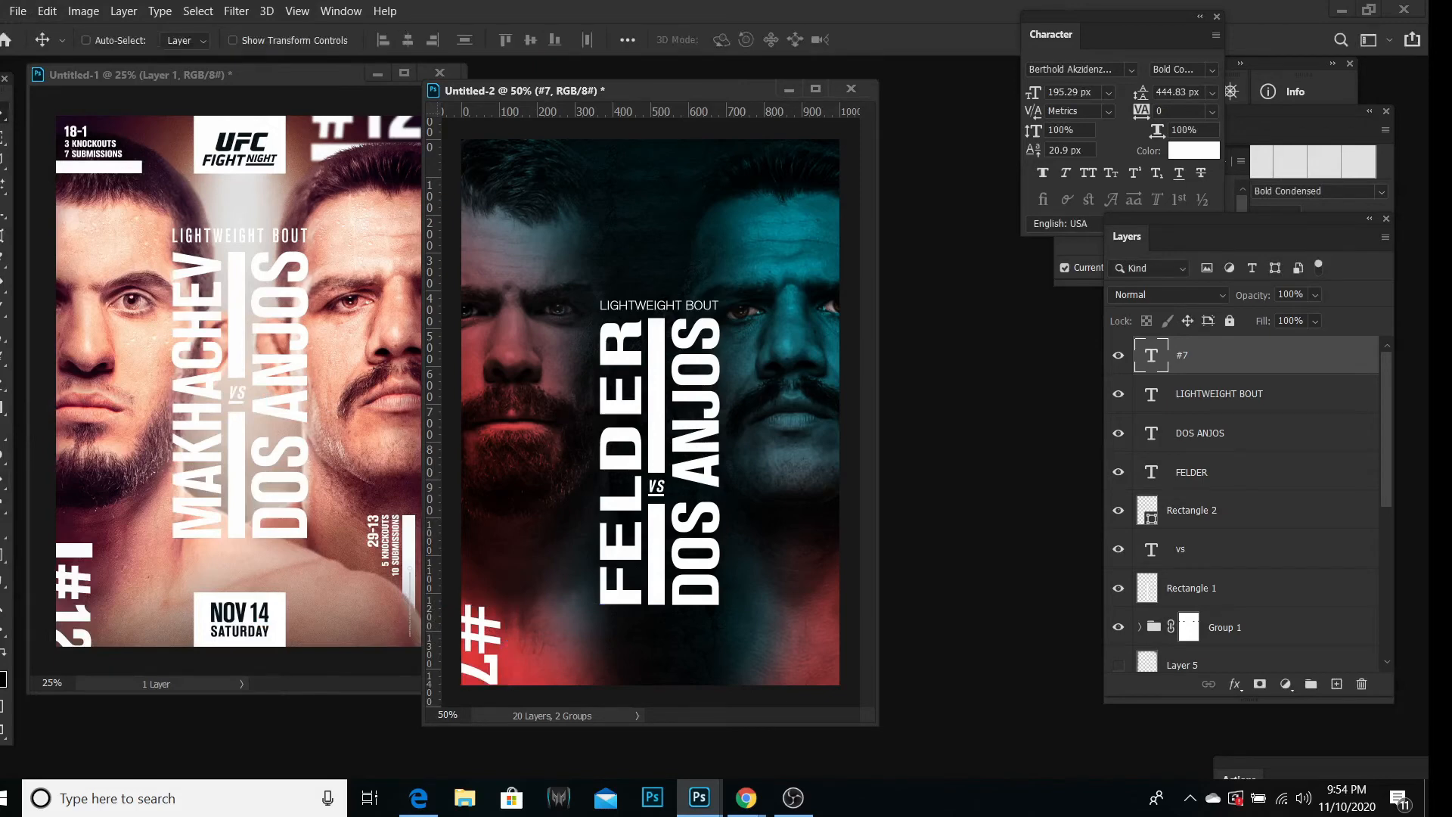
Step: Add the text #12 and enlarge it to about 322 px at the poster's top edge above the right fighter
key(t)
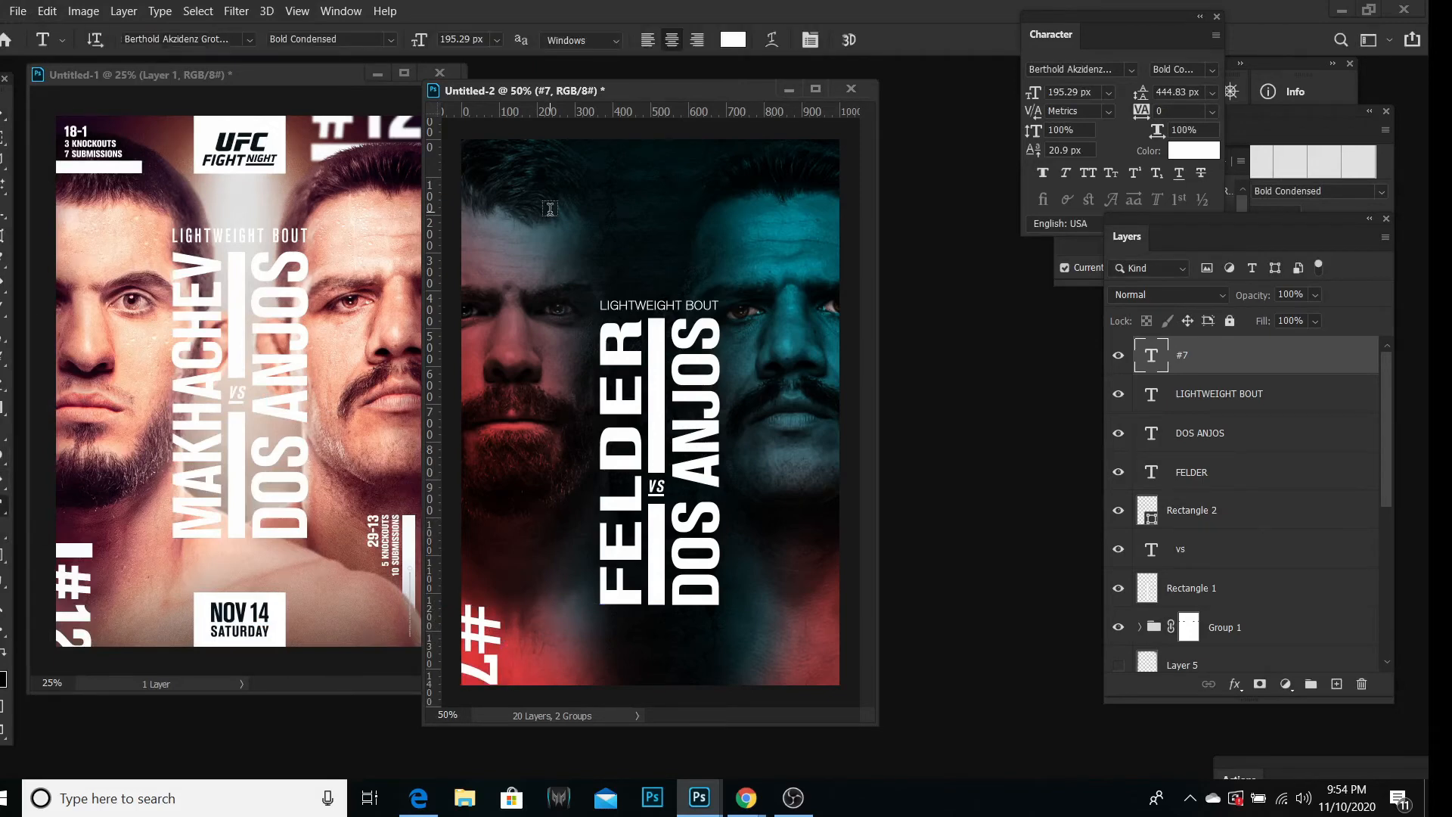
click(550, 209)
text(#12)
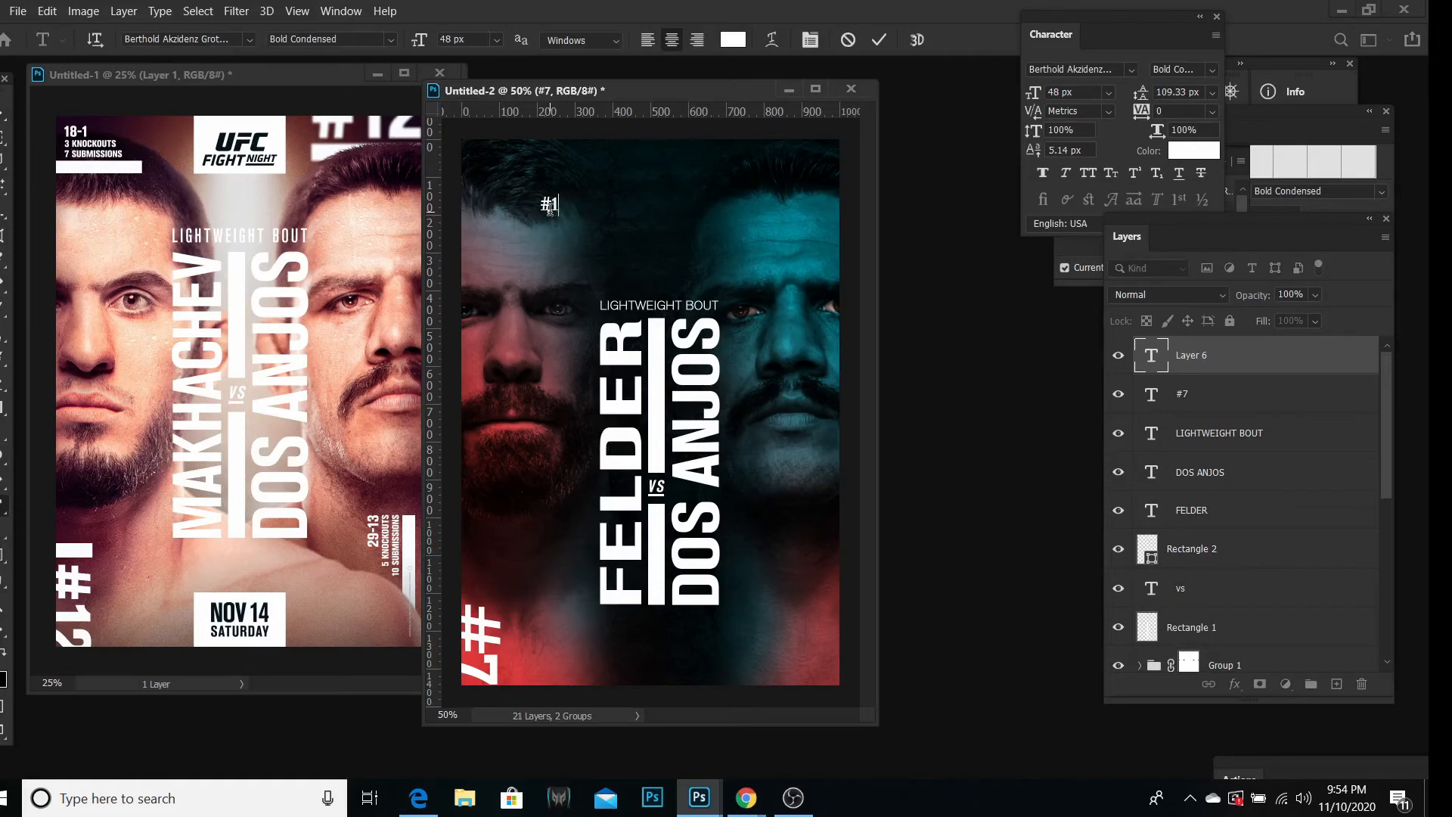
click(48, 13)
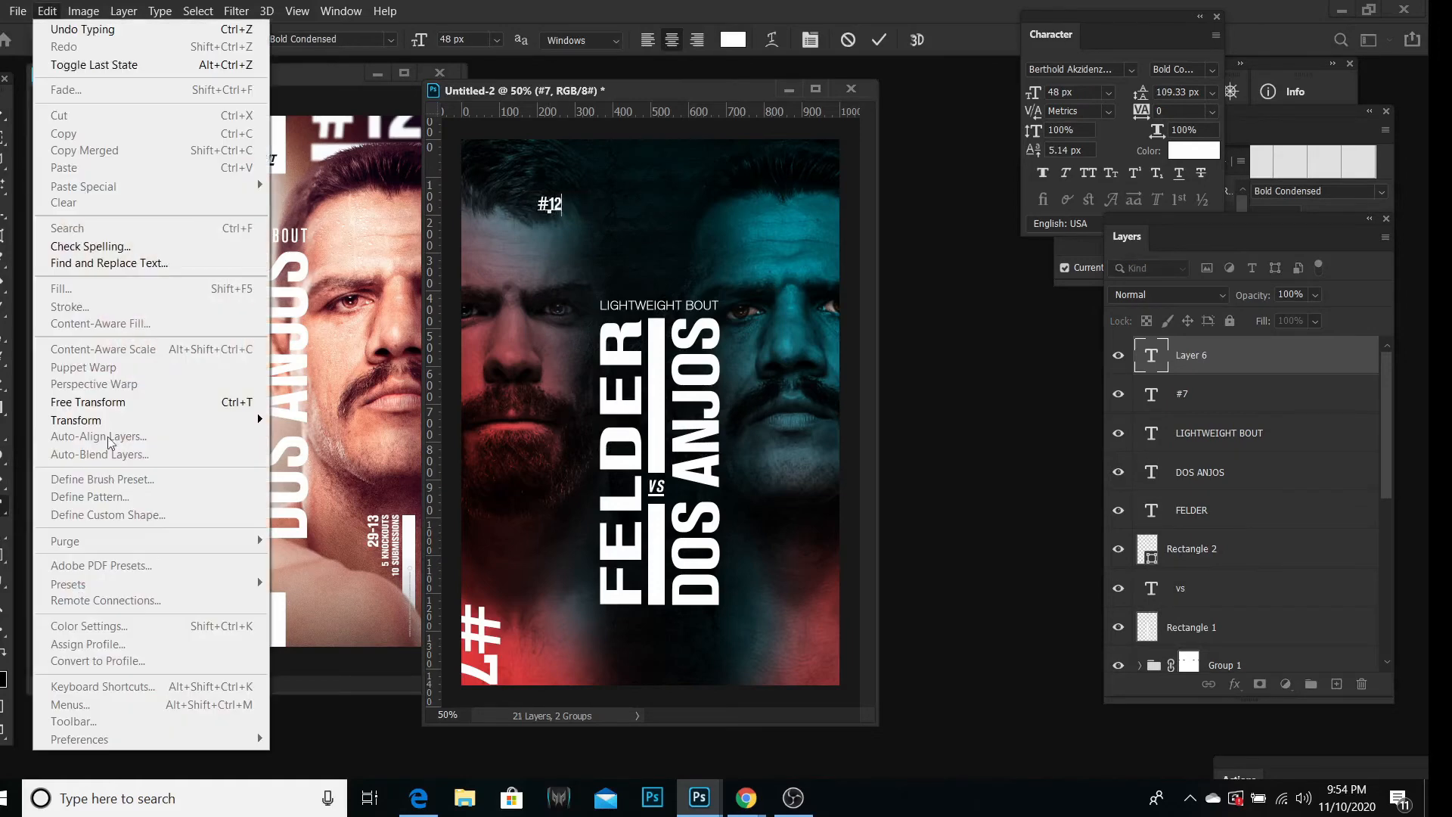
click(90, 405)
drag(571, 203, 806, 182)
key(Return)
Step: Try placing the #12 text layer between Layer 4 and Layer 3, then bring it back to the front
drag(1255, 370, 1210, 503)
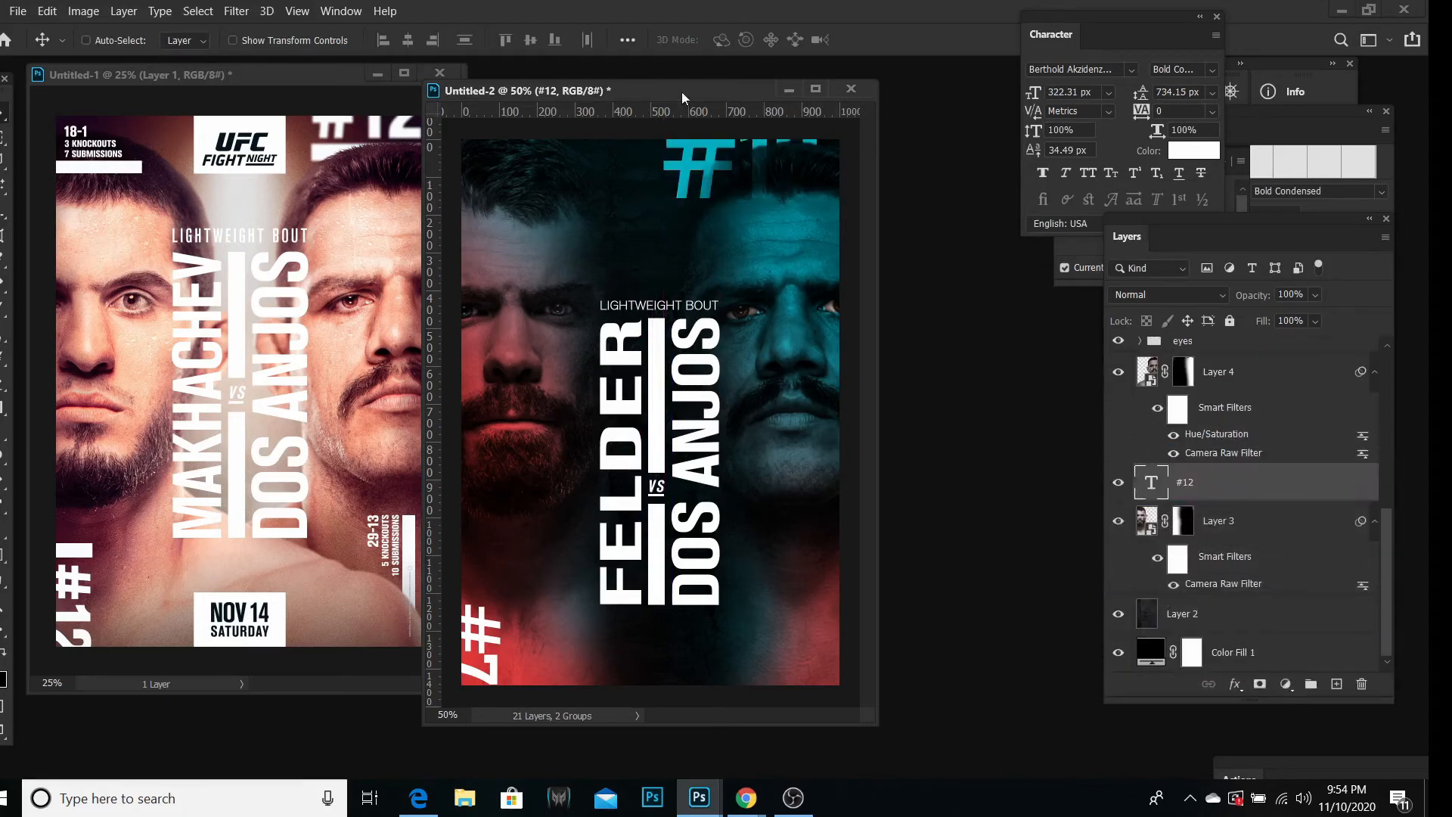
drag(773, 172, 779, 163)
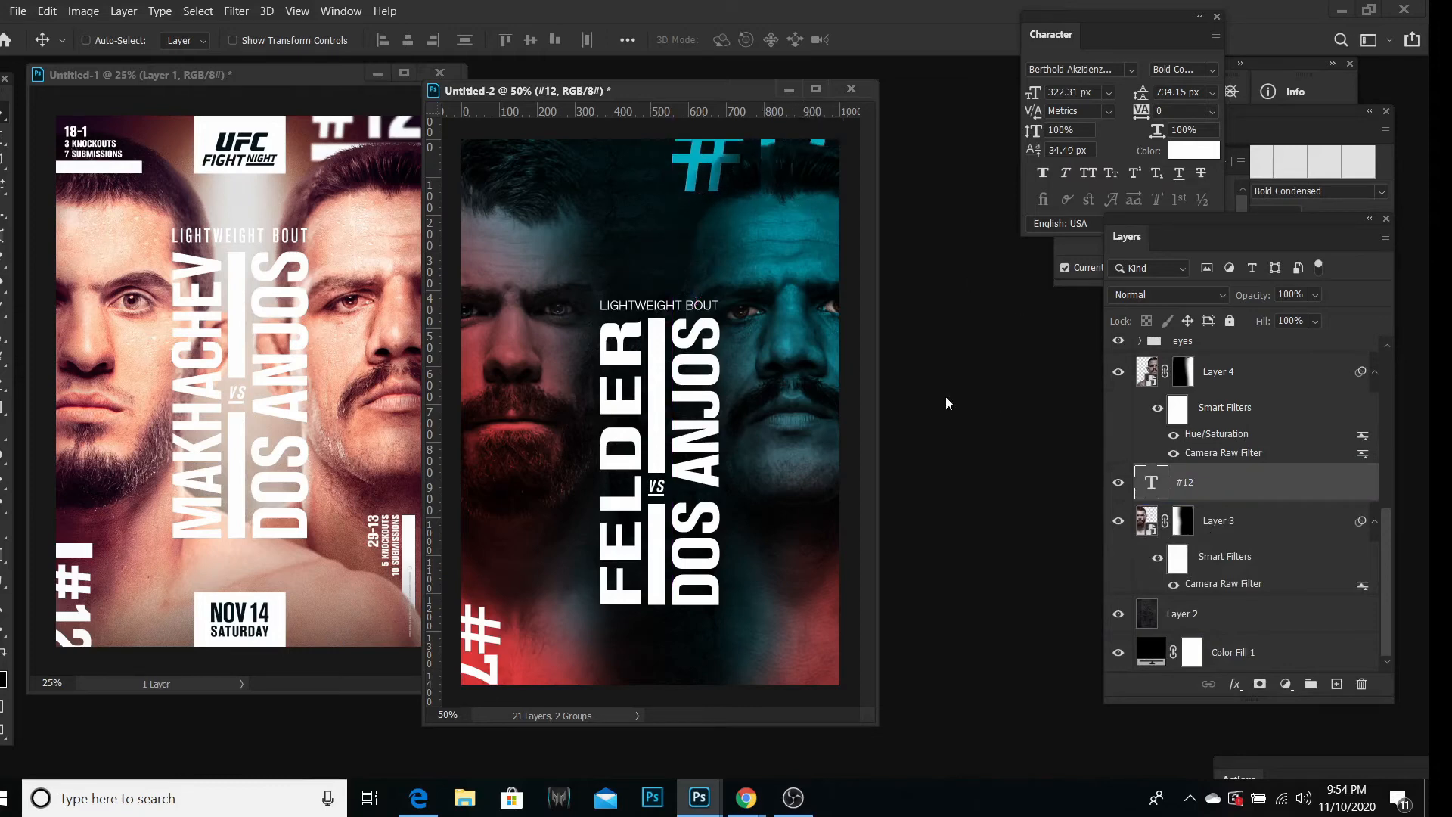
key(ctrl+shift+bracketright)
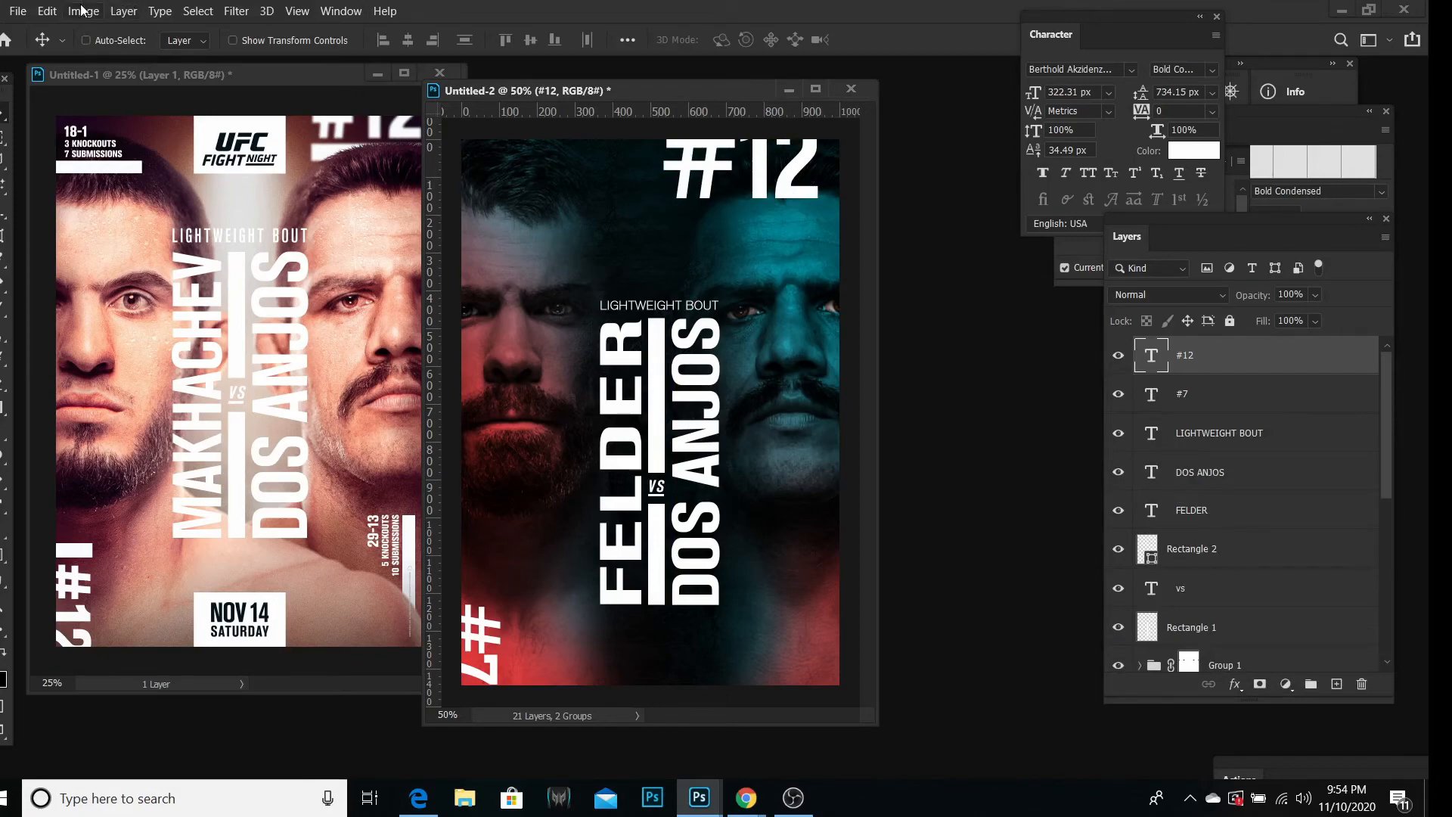
Step: Scale the #12 text down to about 238 px and move it so the poster's top edge crops it
click(48, 10)
click(83, 401)
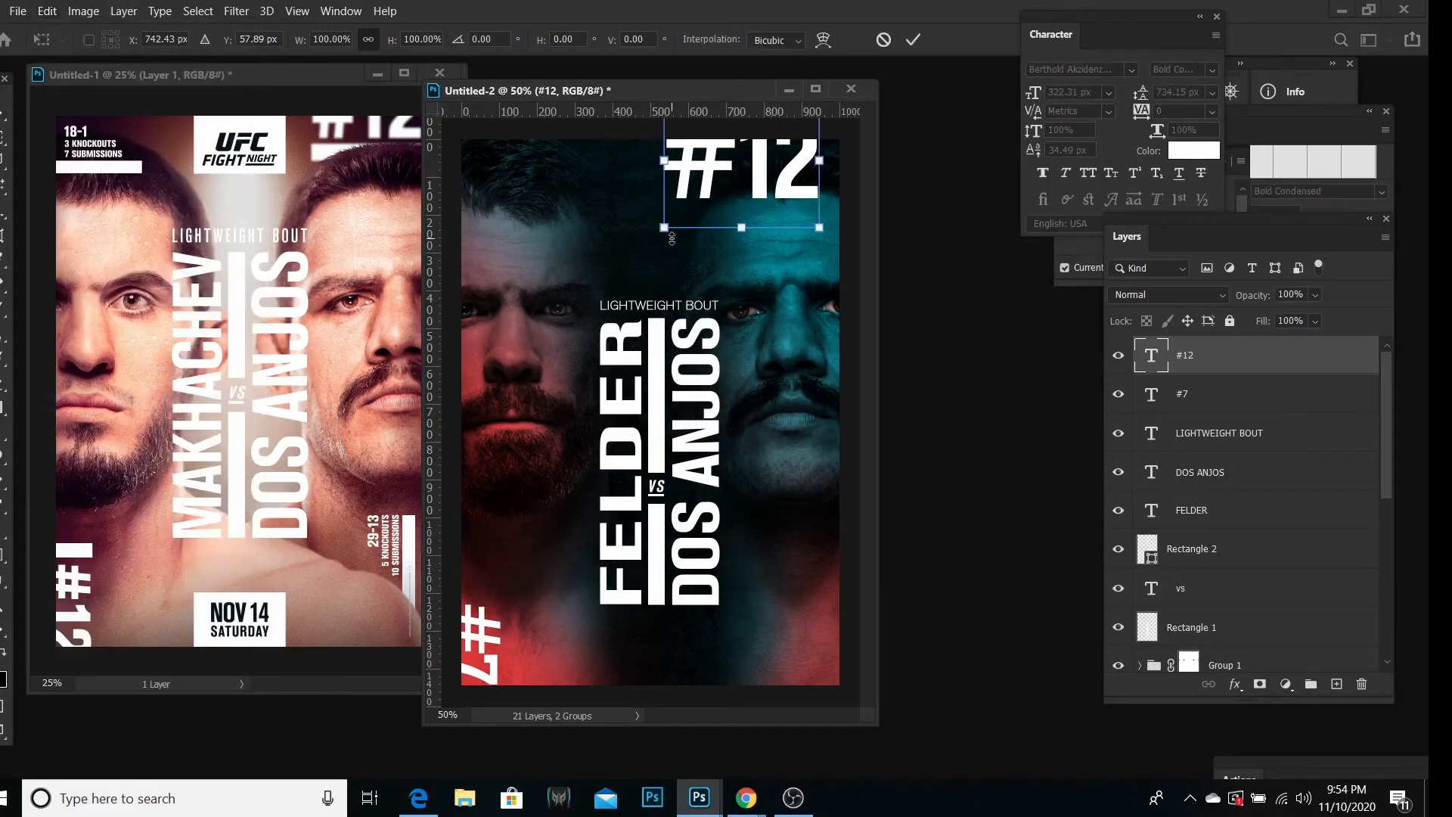
drag(665, 229, 706, 191)
key(Return)
drag(800, 178, 801, 174)
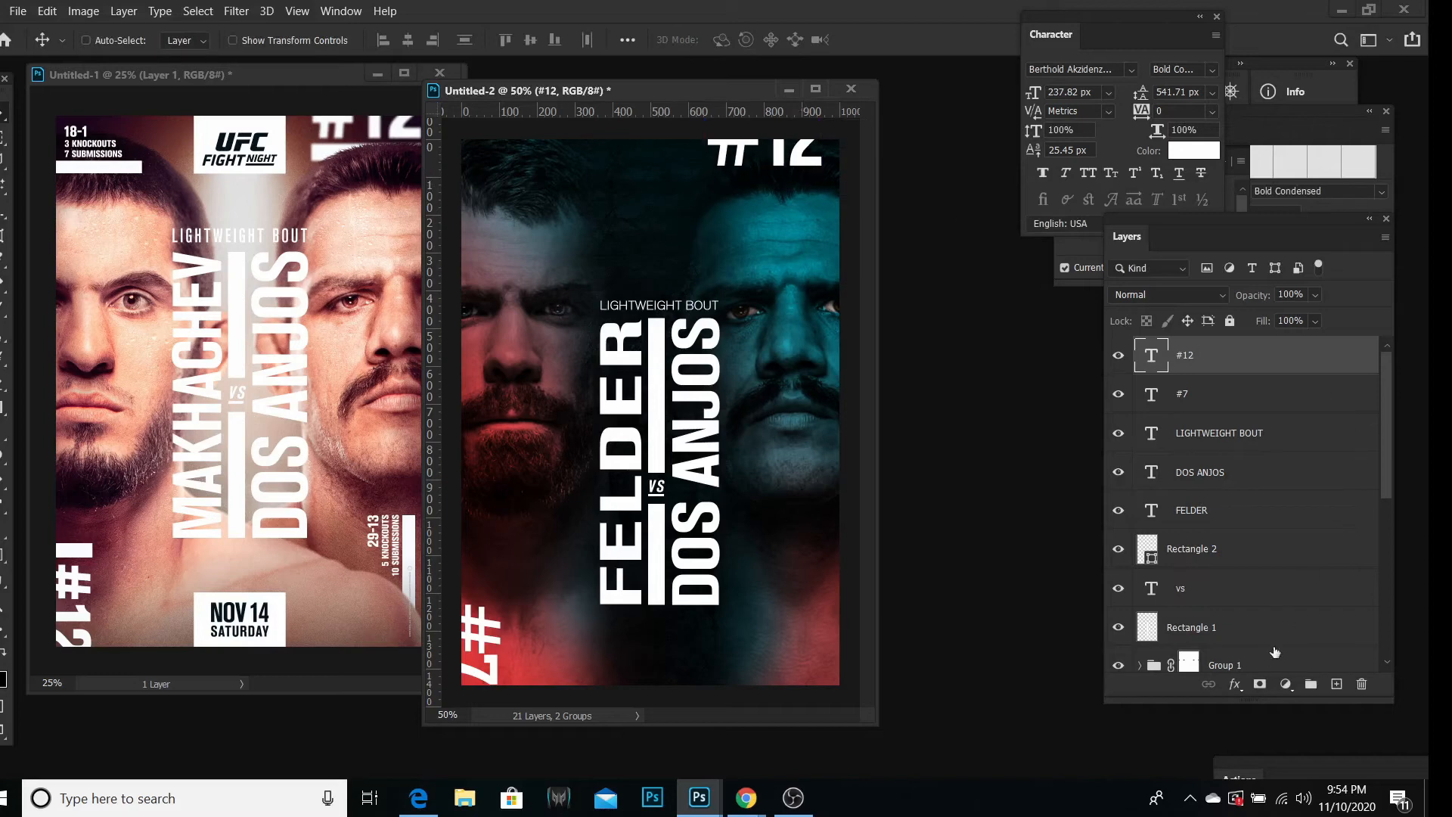
Step: Try hiding the lower part of the #12 text with a layer mask and an 84 px soft round brush, then delete the mask
click(1259, 684)
key(b)
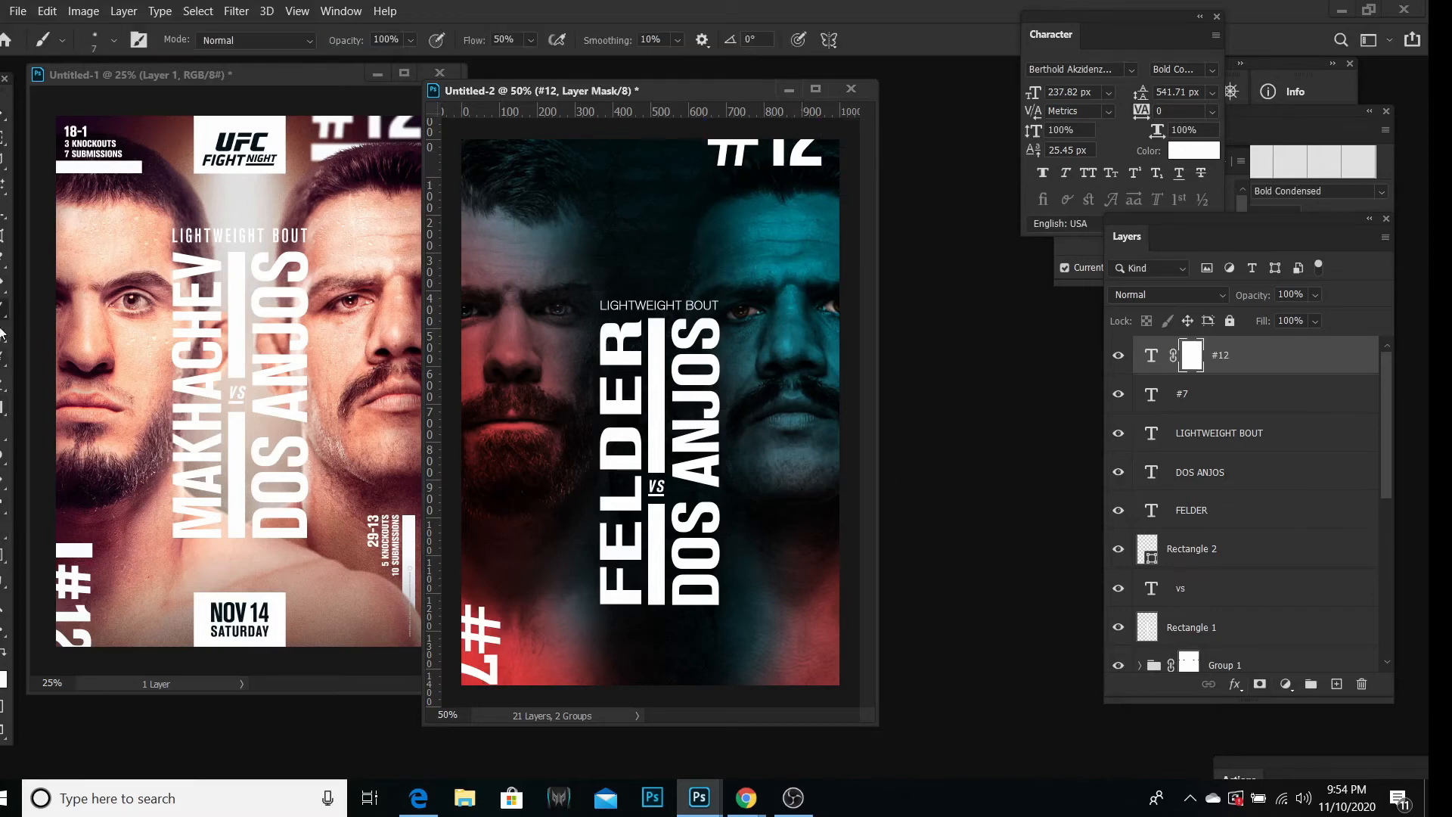
click(110, 42)
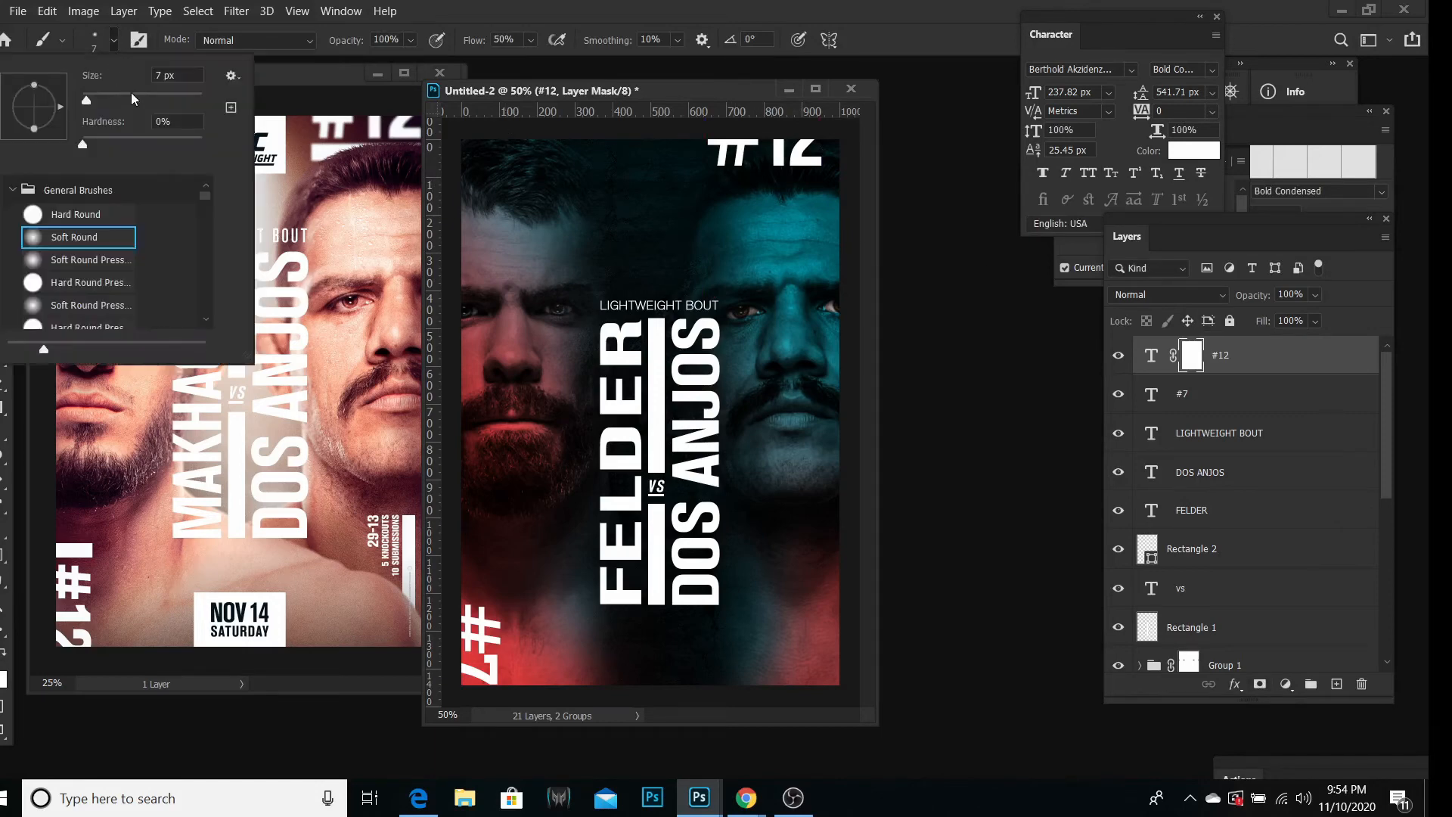
click(132, 96)
mouse_move(764, 168)
mouse_down()
mouse_move(805, 170)
mouse_move(773, 165)
mouse_move(825, 174)
mouse_move(787, 161)
mouse_move(808, 169)
mouse_move(735, 179)
mouse_move(814, 165)
mouse_up()
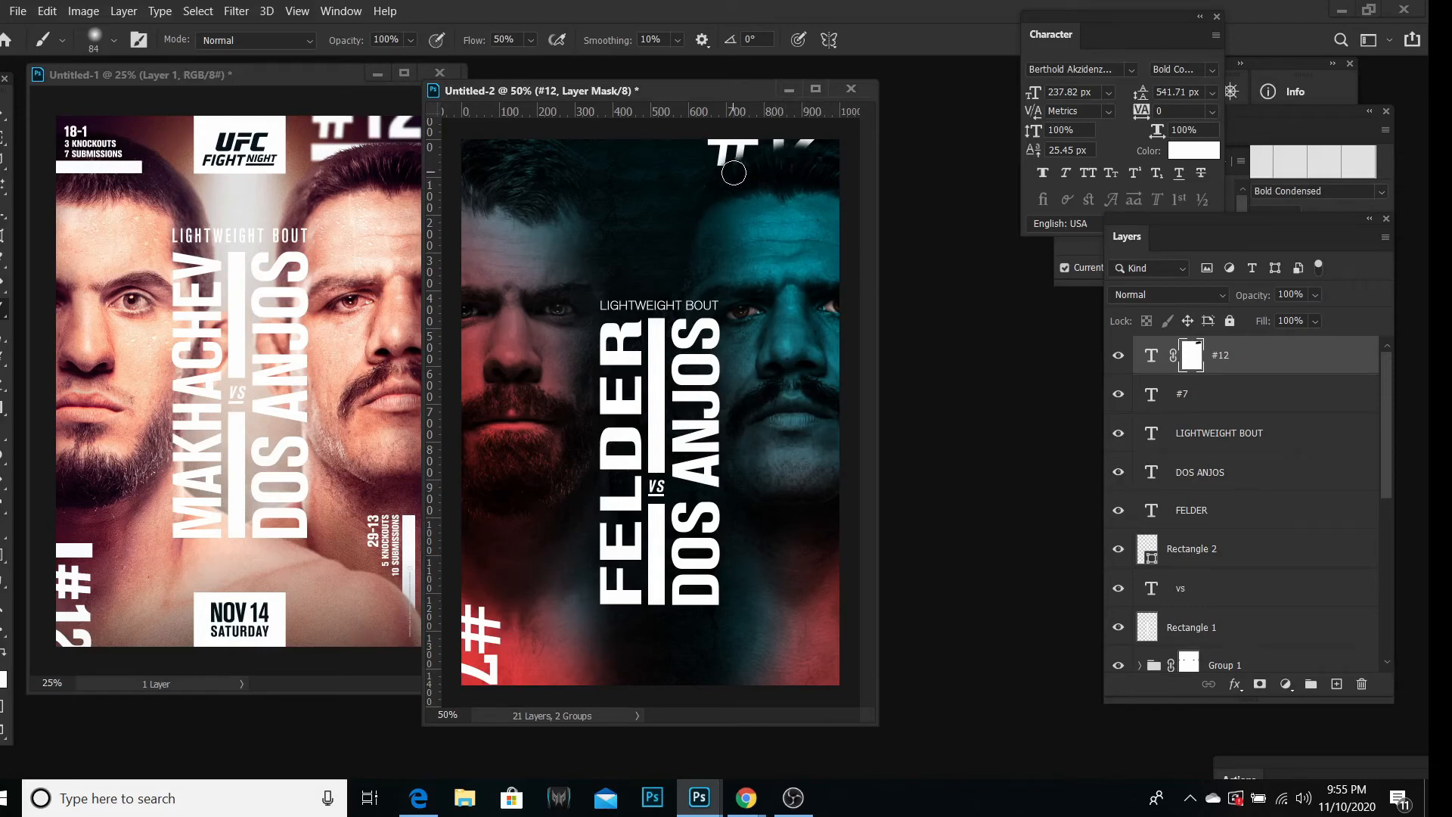
right_click(1194, 361)
click(1240, 395)
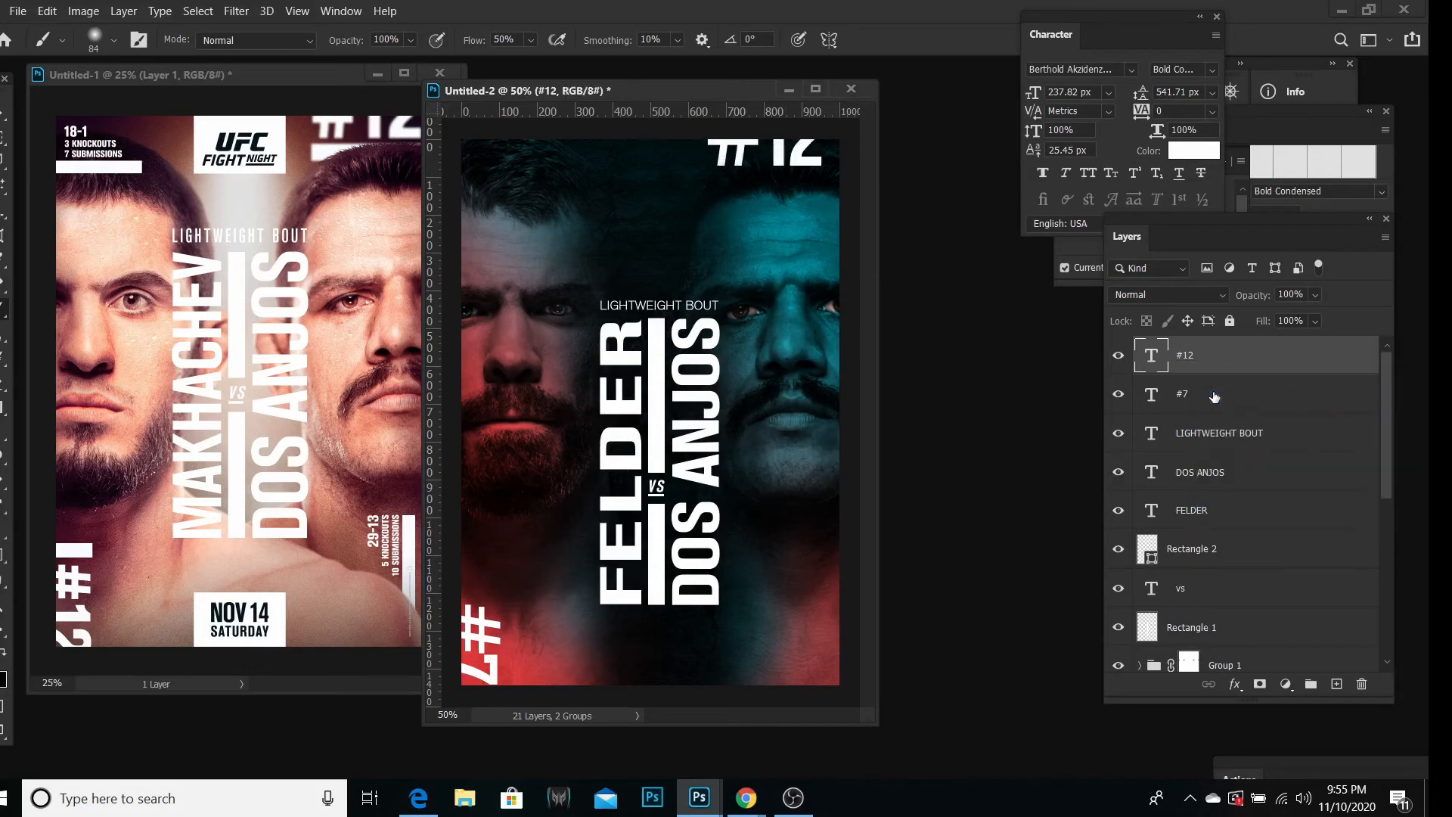
Step: Try placing the #12 text in the poster's lower-right corner, rotated 90 degrees against the right edge
key(v)
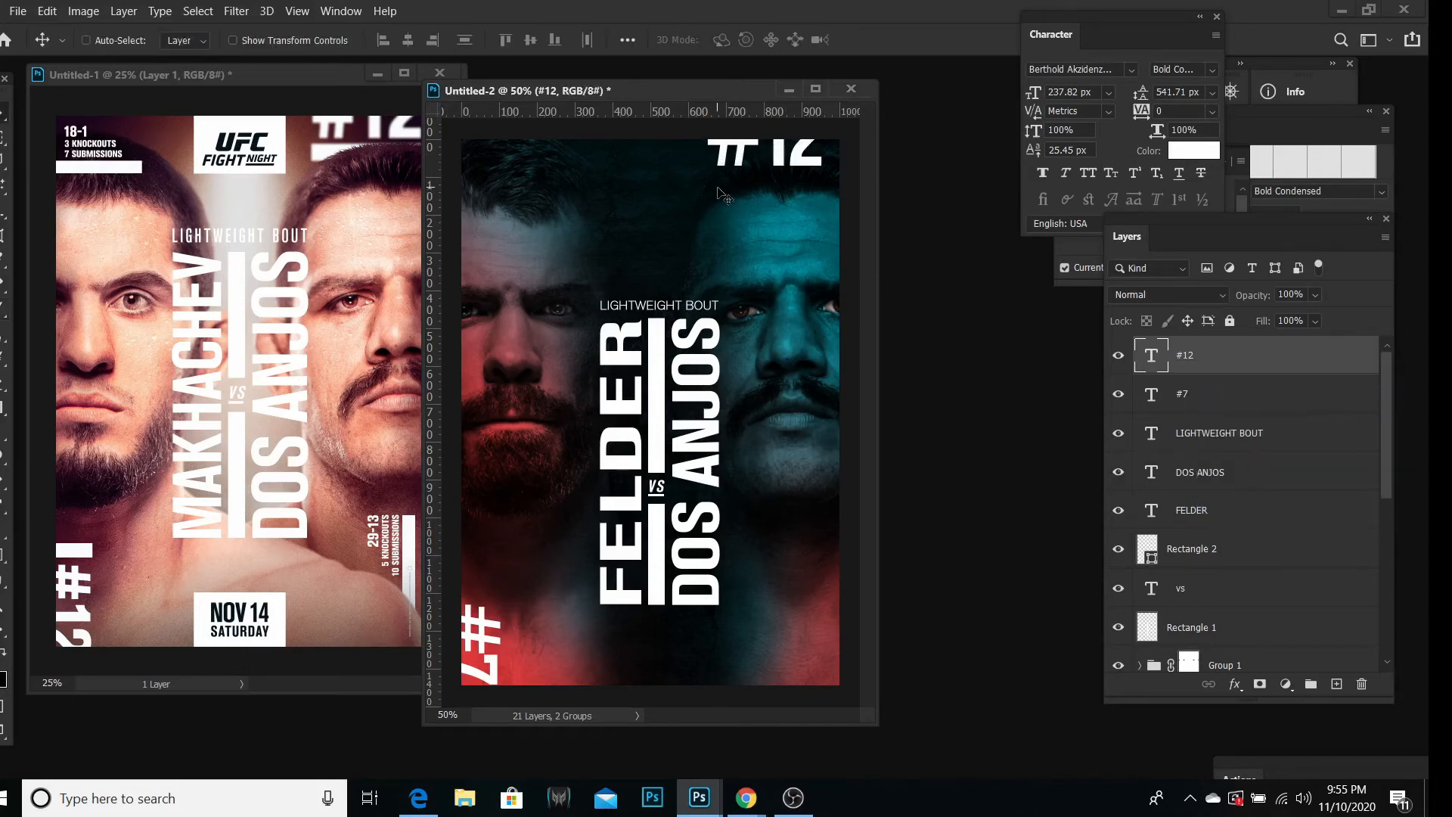
mouse_move(756, 146)
mouse_down()
mouse_move(729, 484)
mouse_move(765, 639)
mouse_move(835, 661)
mouse_up()
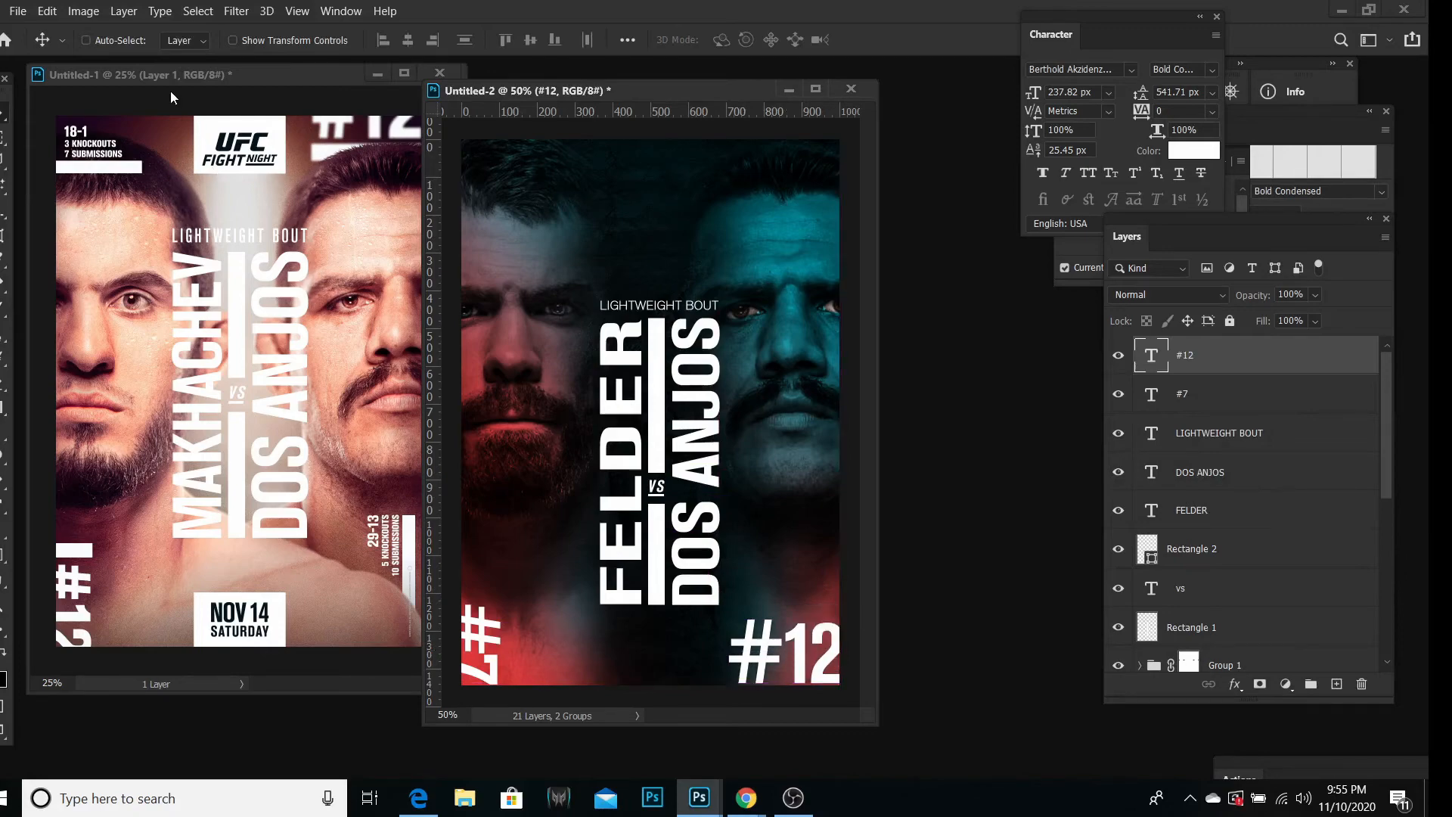
click(47, 11)
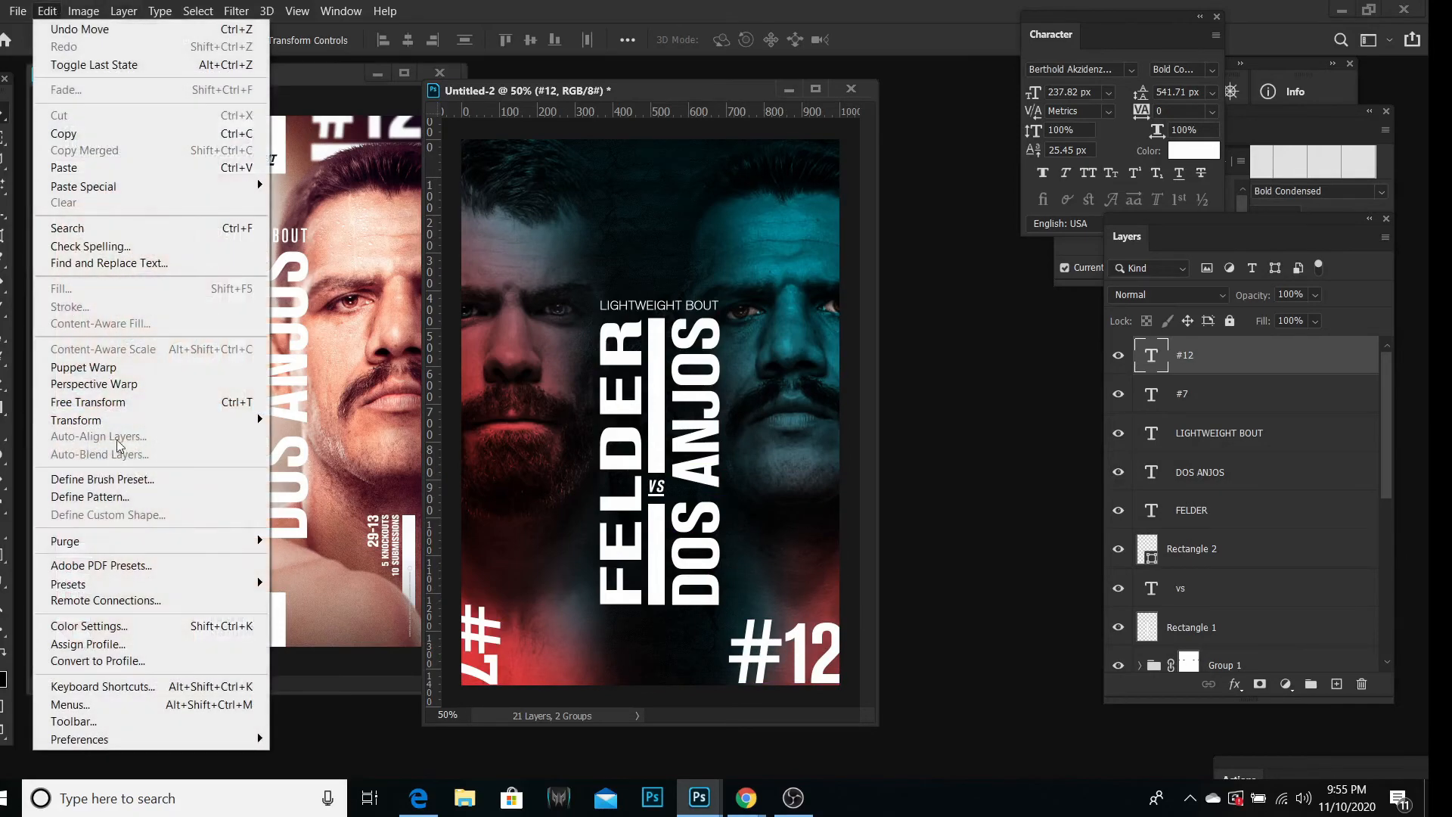
click(114, 403)
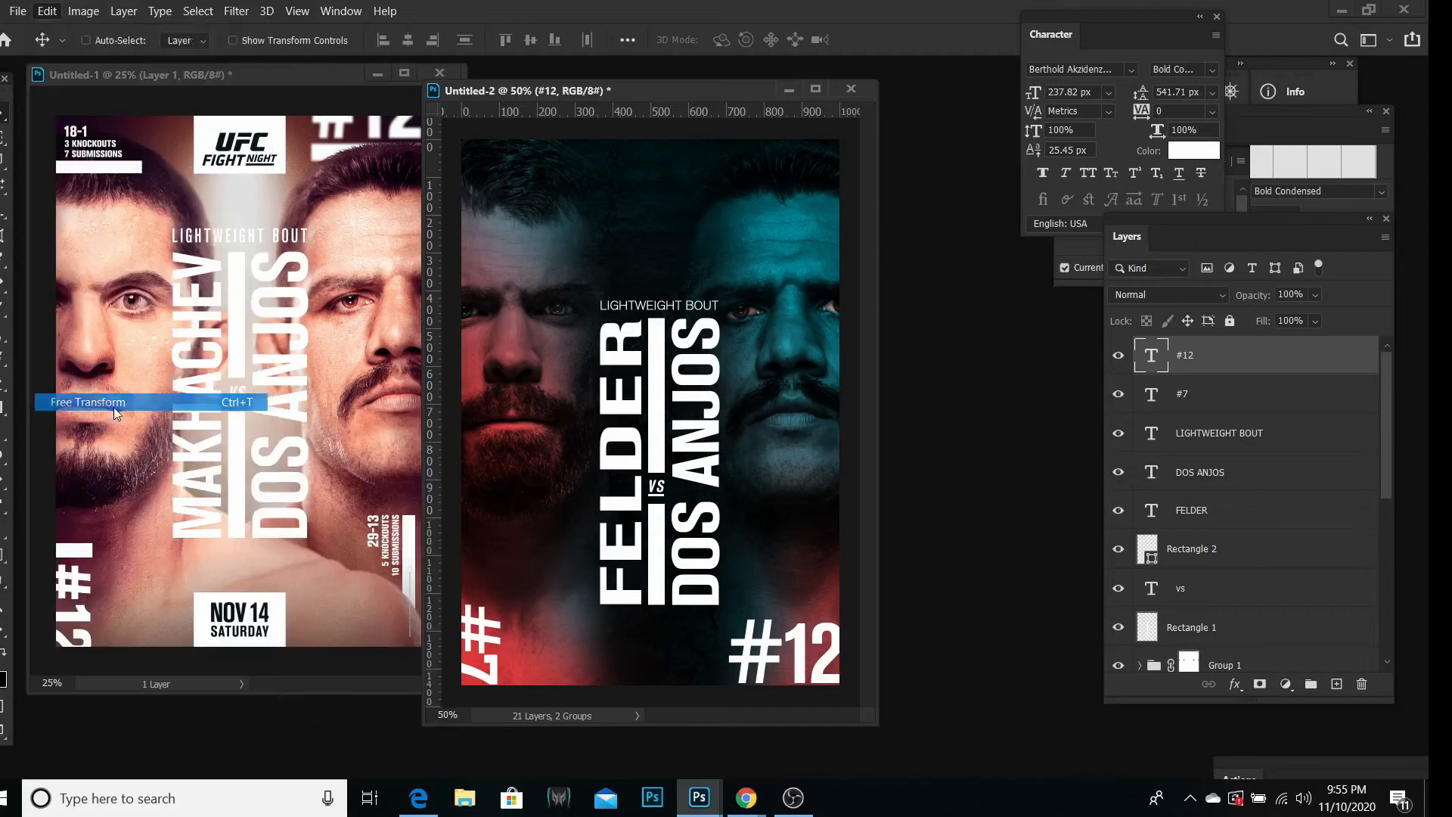
drag(805, 543, 832, 529)
click(47, 10)
click(76, 27)
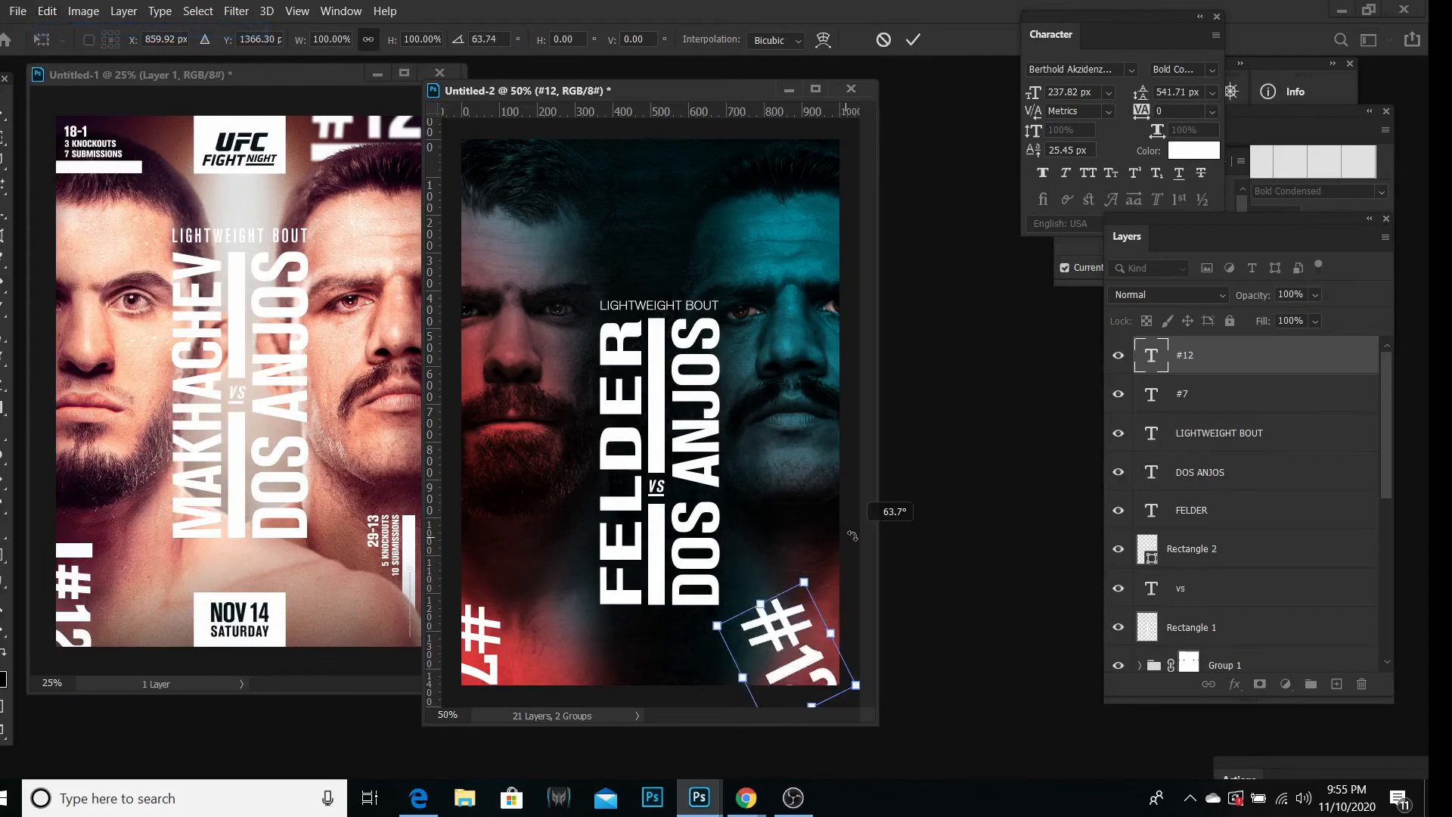
click(466, 38)
text(90)
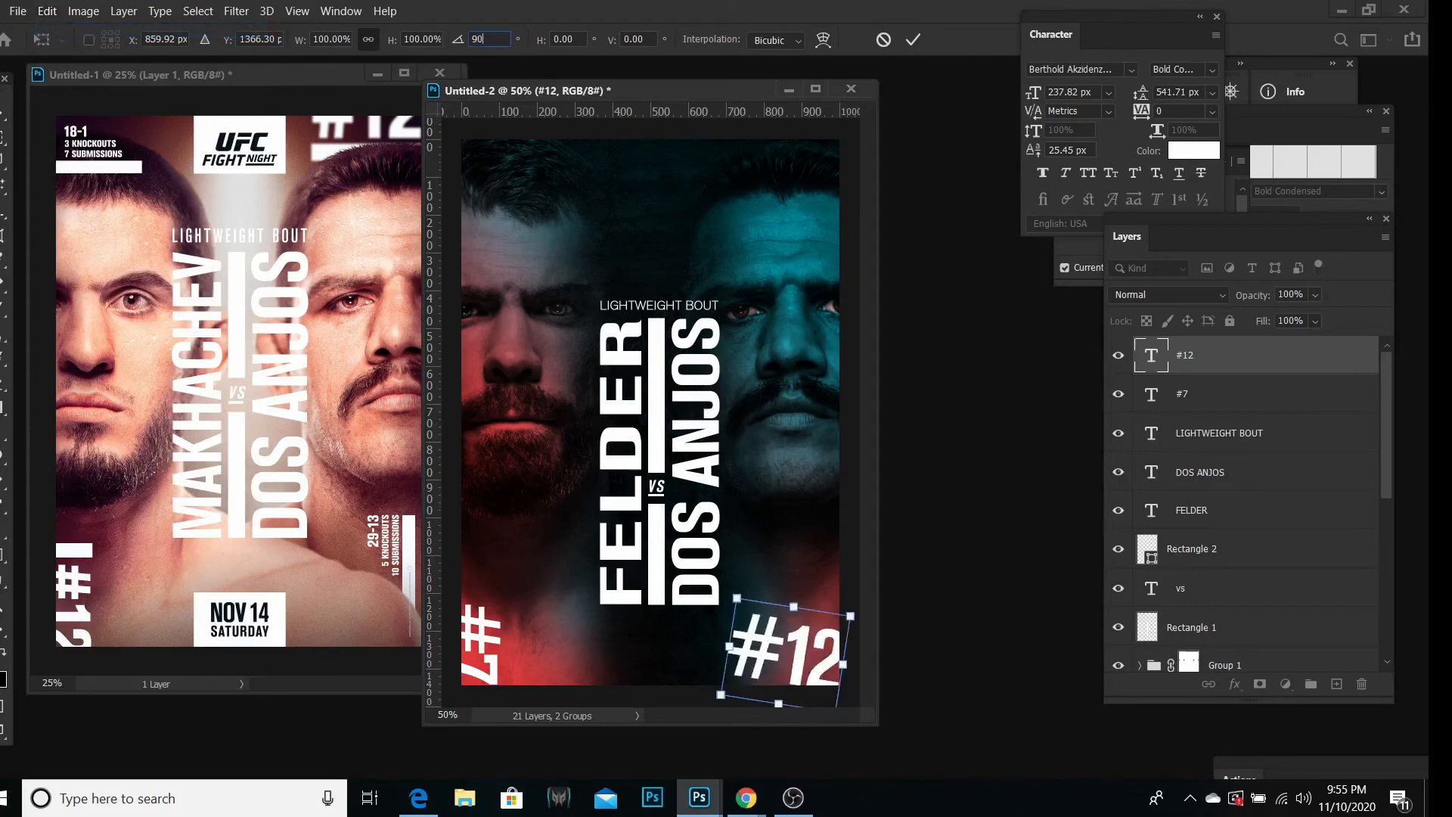
key(Return)
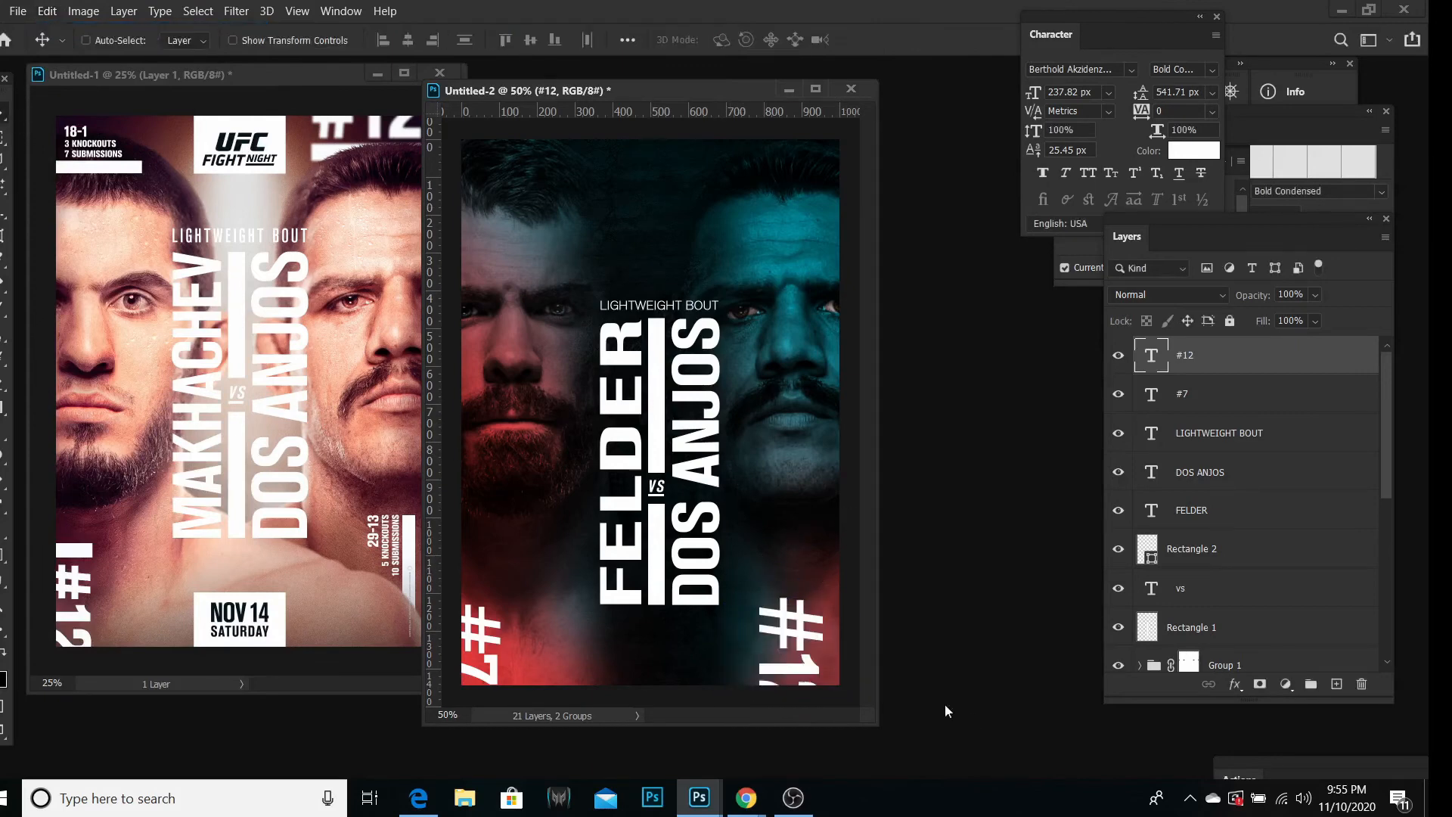
drag(802, 650, 813, 616)
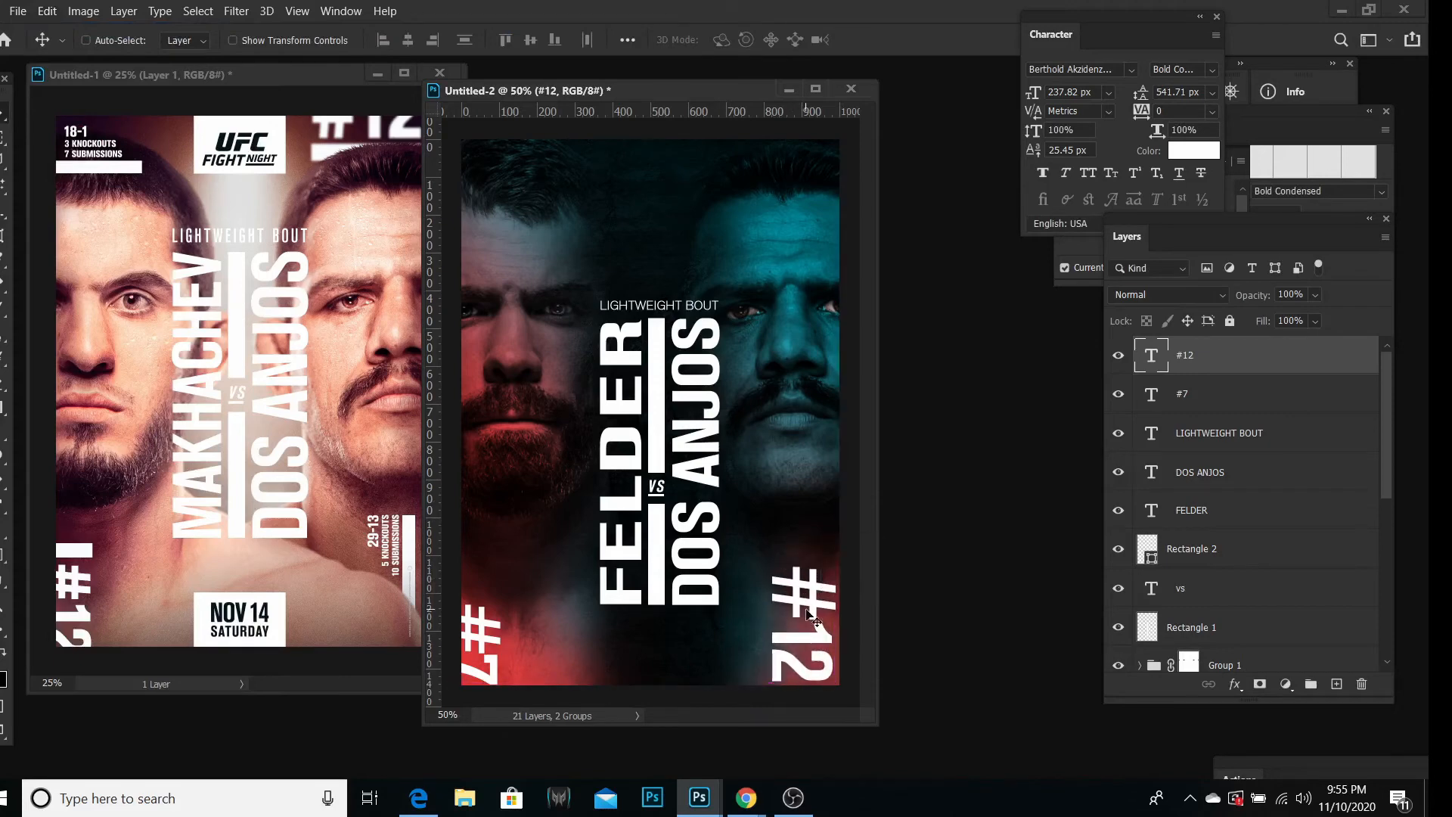
Step: Replace the #12 text layer with a duplicate of the #7 layer placed in the poster's lower-right corner
key(Delete)
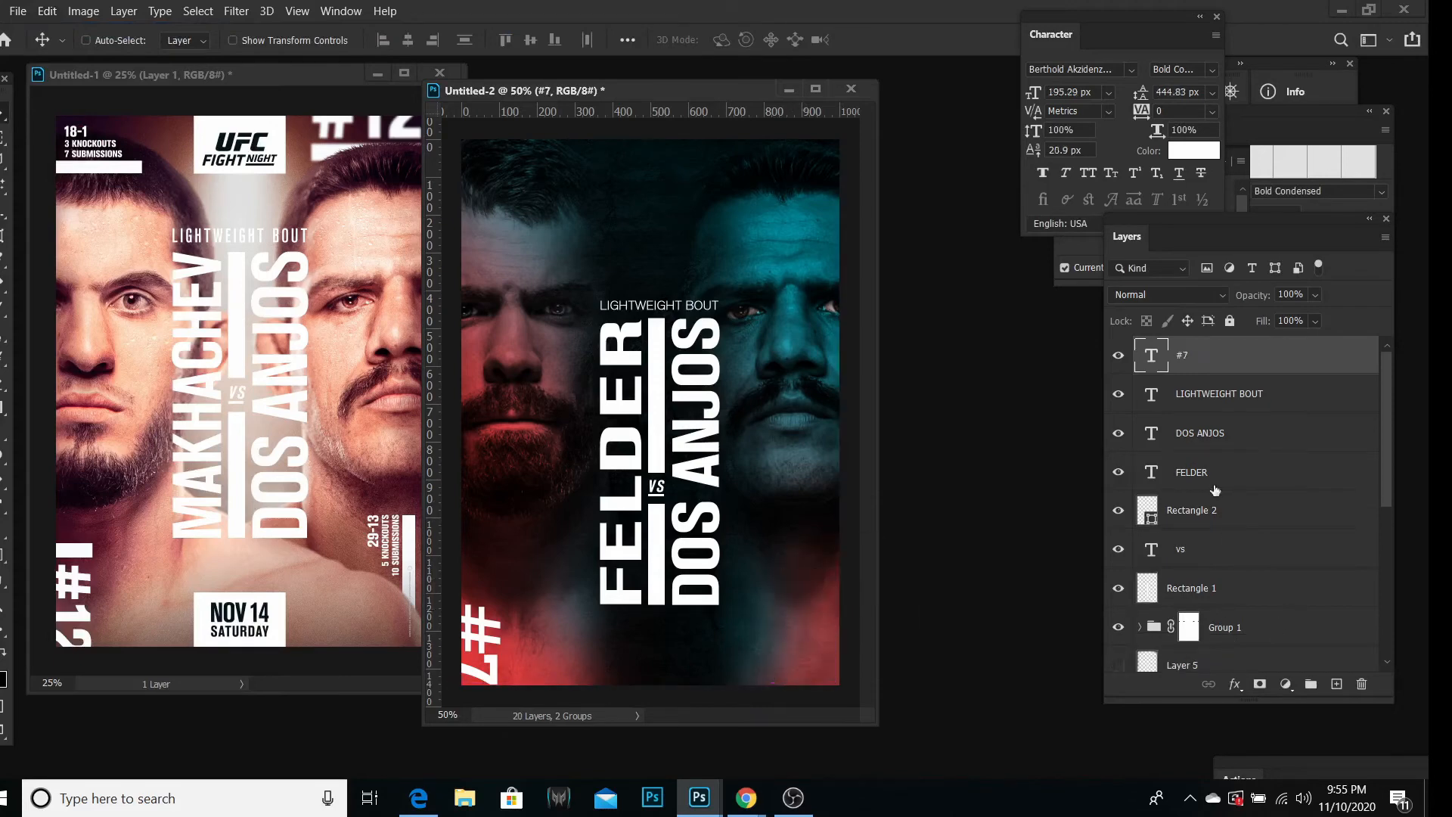
click(119, 15)
click(143, 77)
click(878, 206)
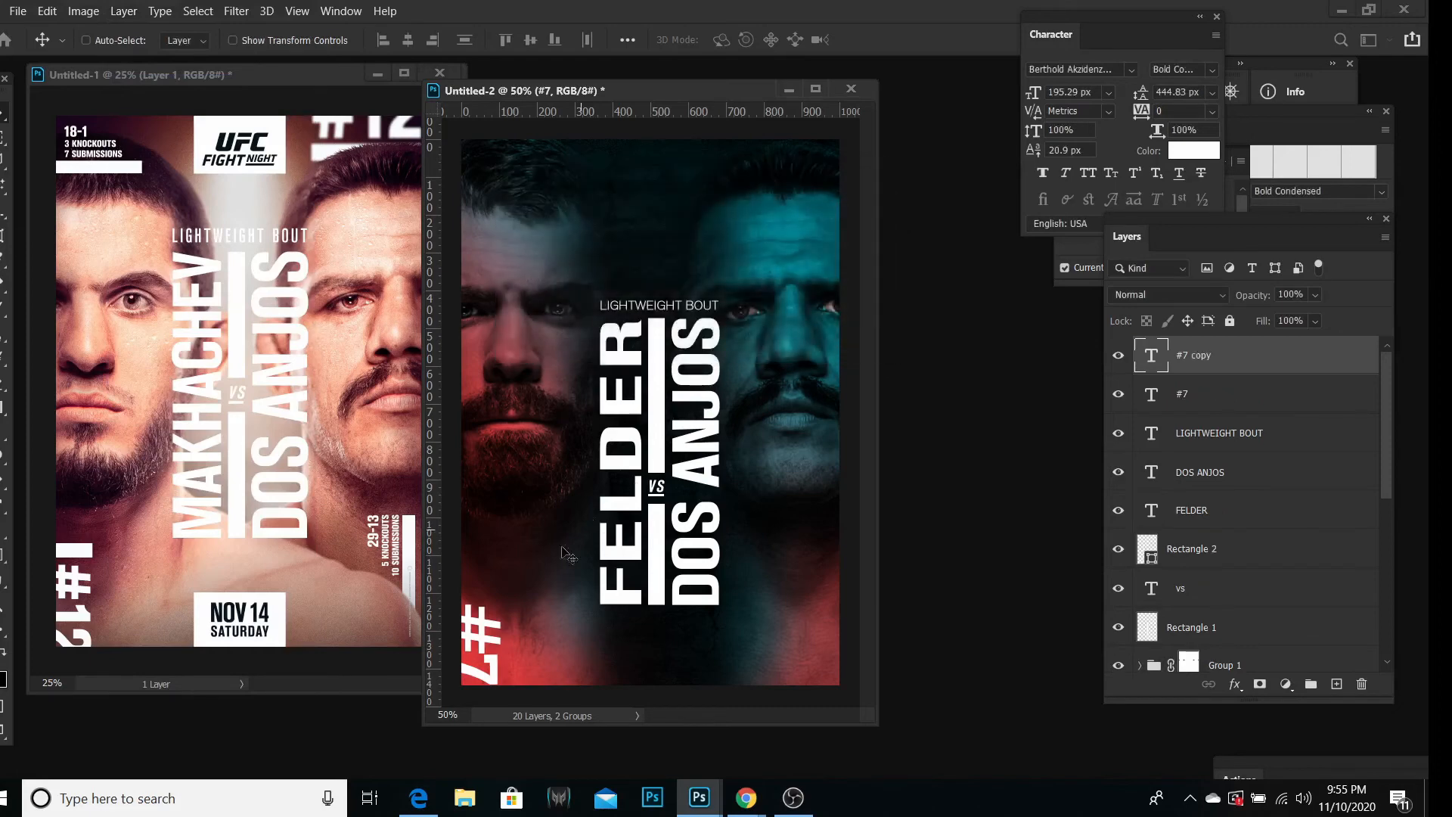
drag(522, 614, 814, 617)
Step: Change the duplicated ranking text to #12 and shift it against the poster's right edge
click(3, 505)
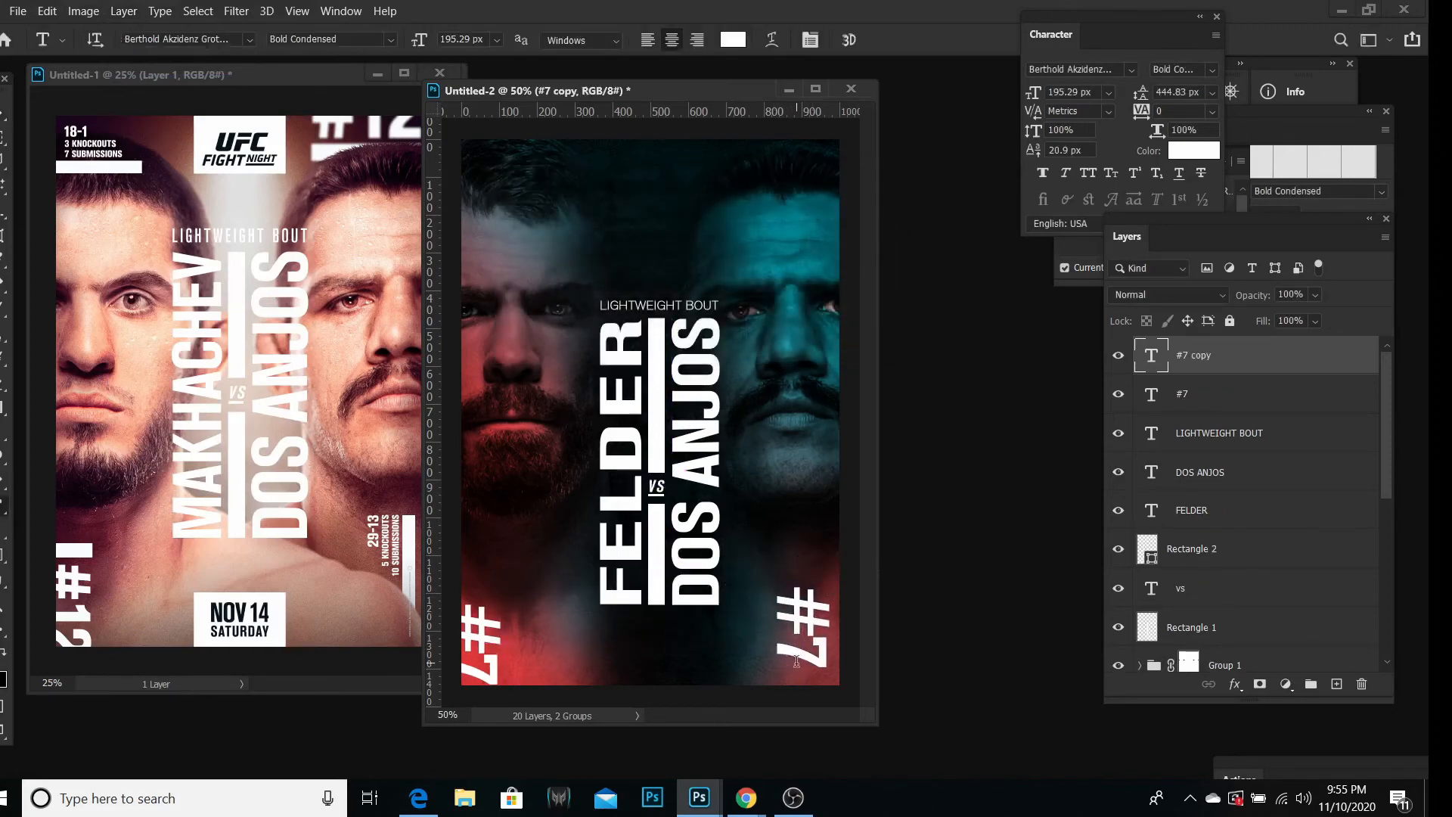
drag(802, 670, 803, 646)
text(12)
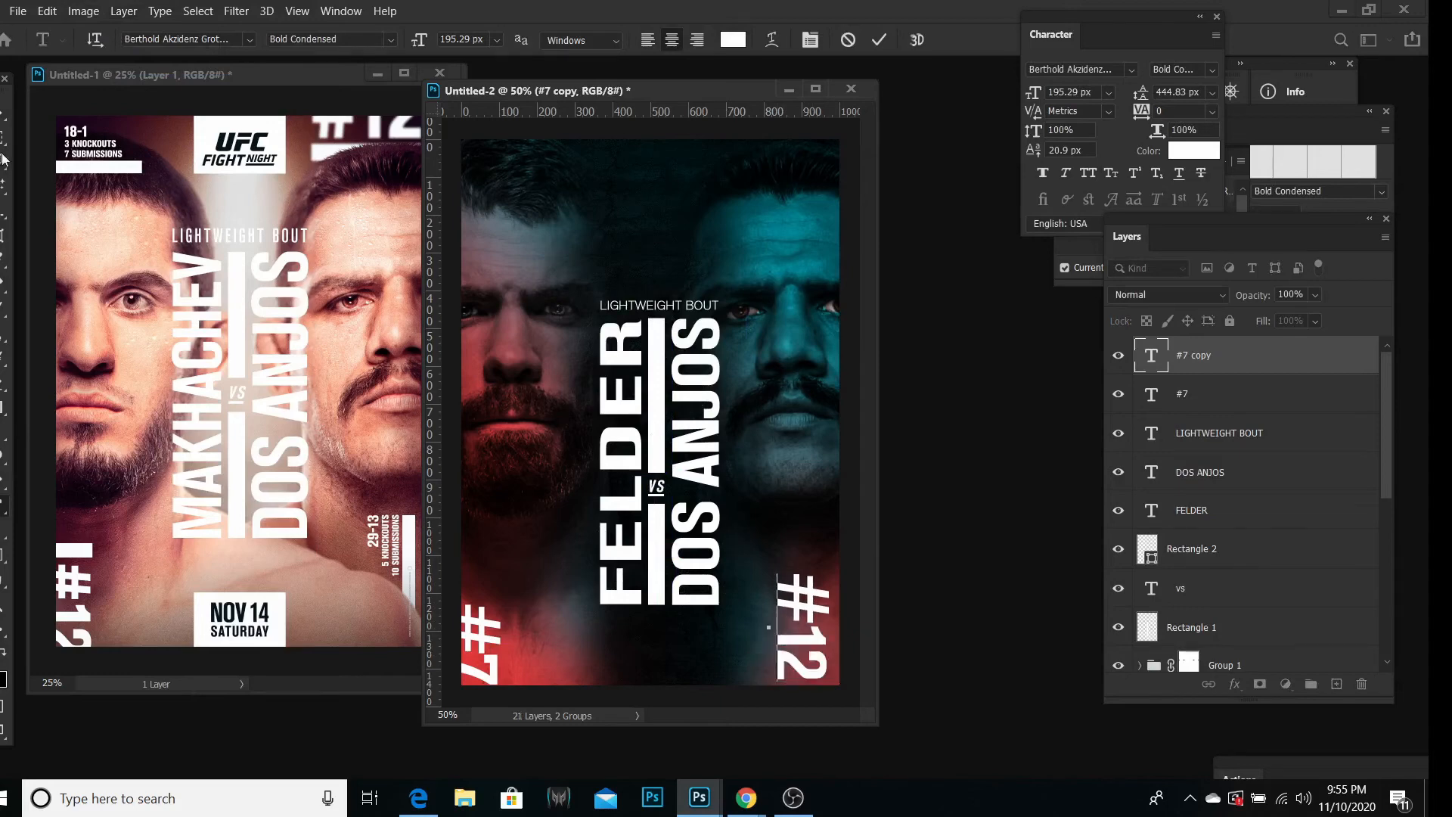
click(11, 118)
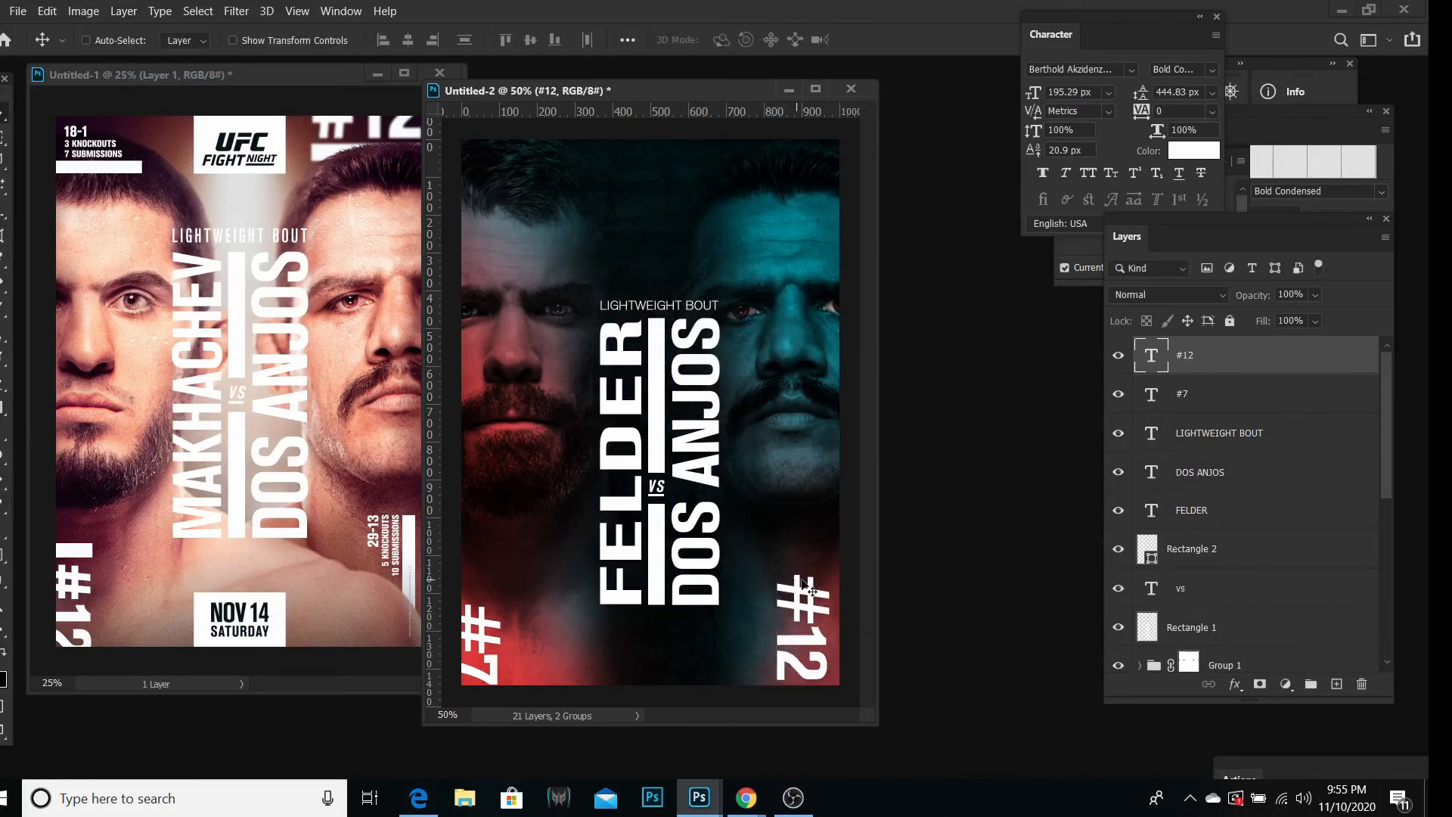
mouse_move(803, 579)
mouse_down()
mouse_move(825, 592)
mouse_move(812, 593)
mouse_up()
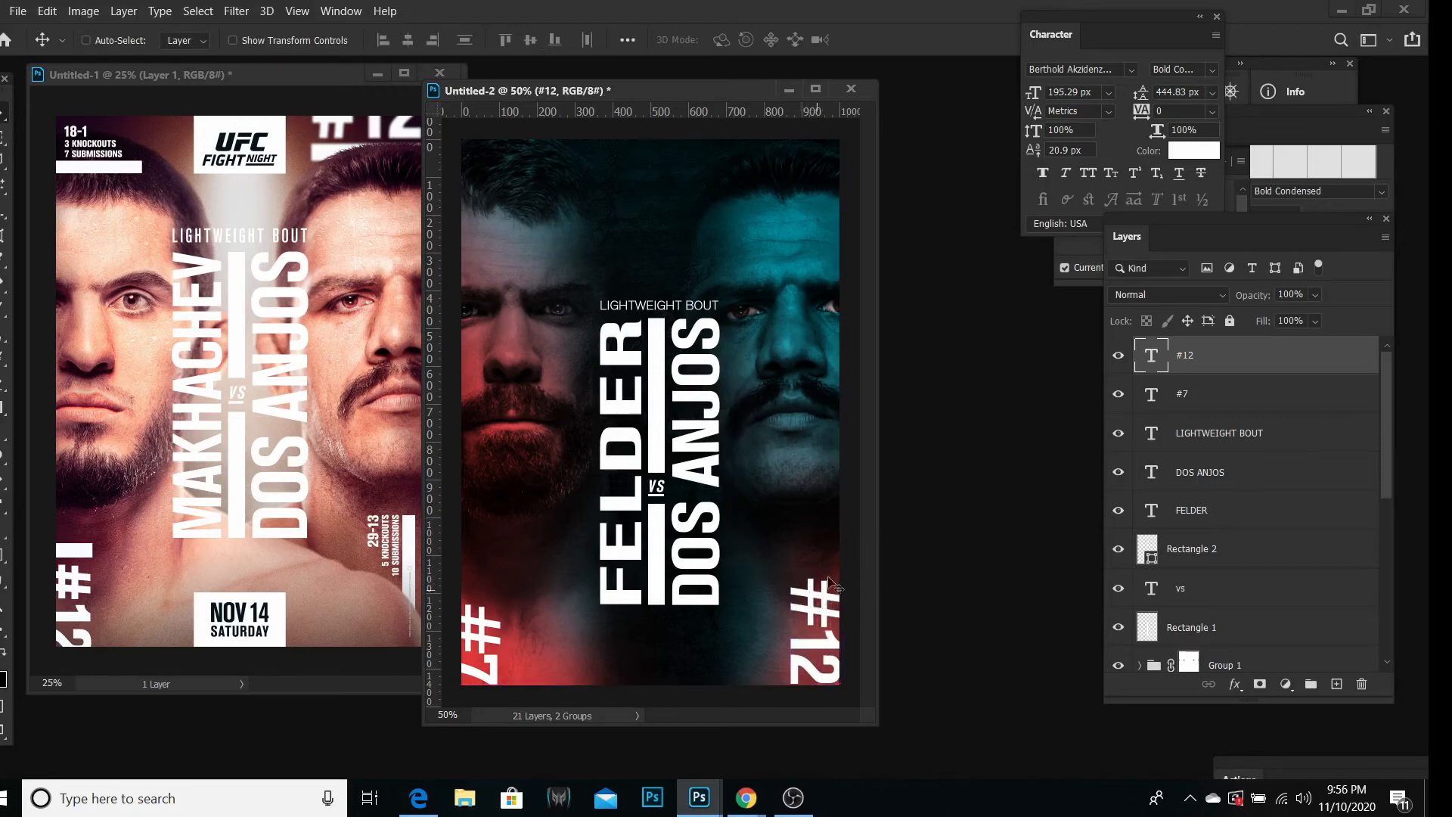
Step: Rotate the #12 text by -180 degrees and move it right so the poster's edge crops it
click(160, 452)
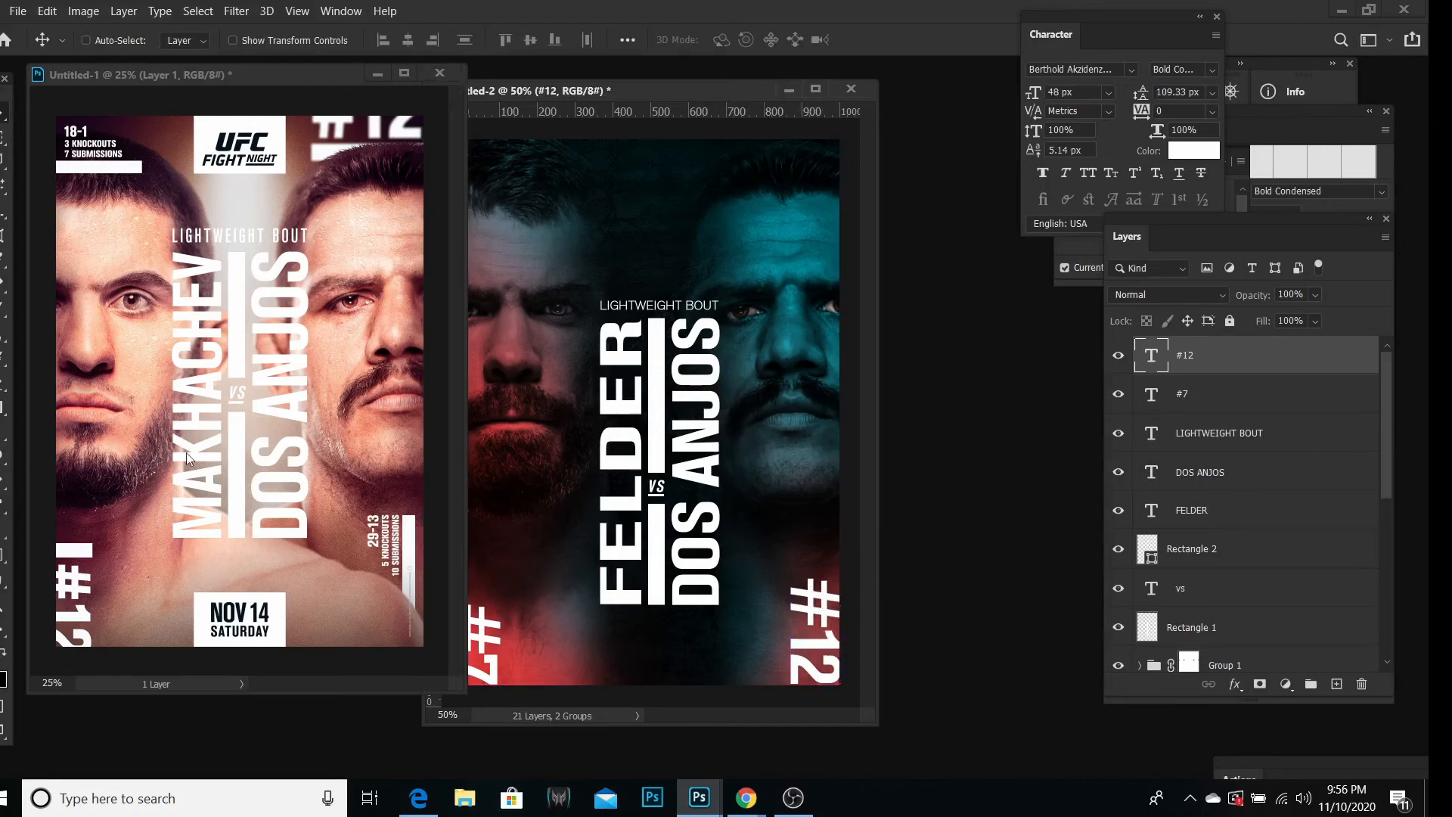
click(737, 655)
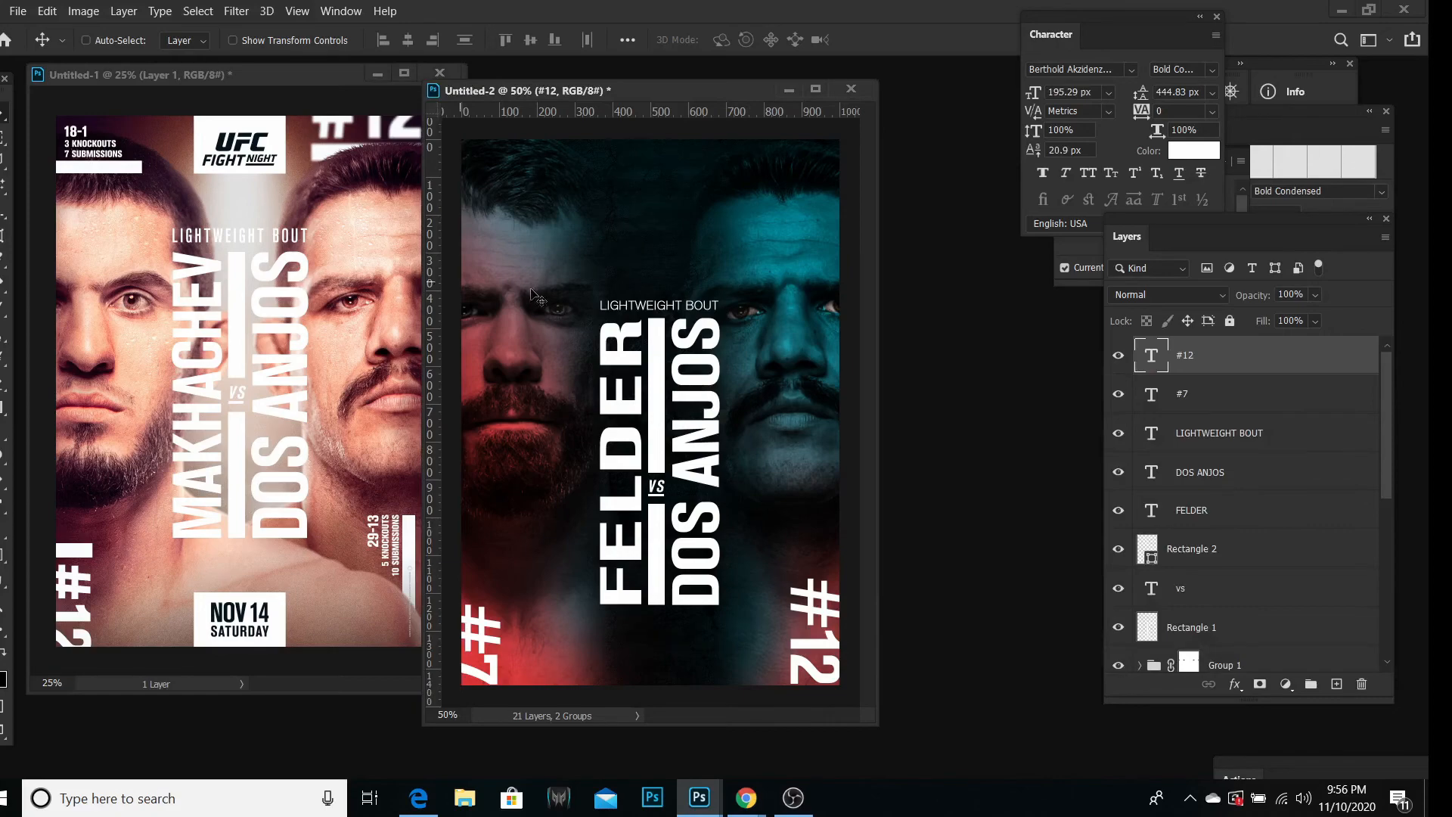
click(38, 11)
click(71, 367)
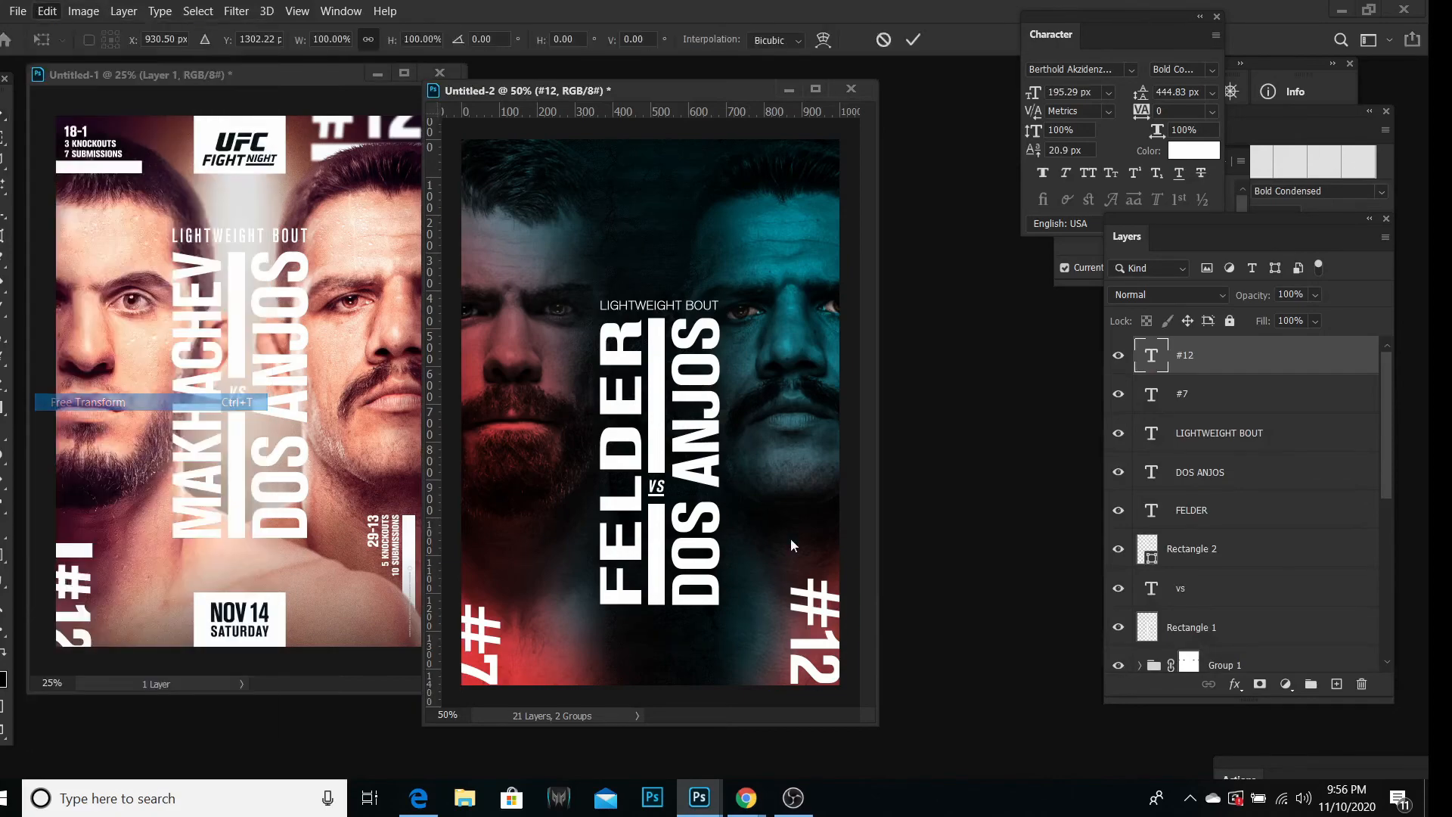
drag(811, 529, 778, 529)
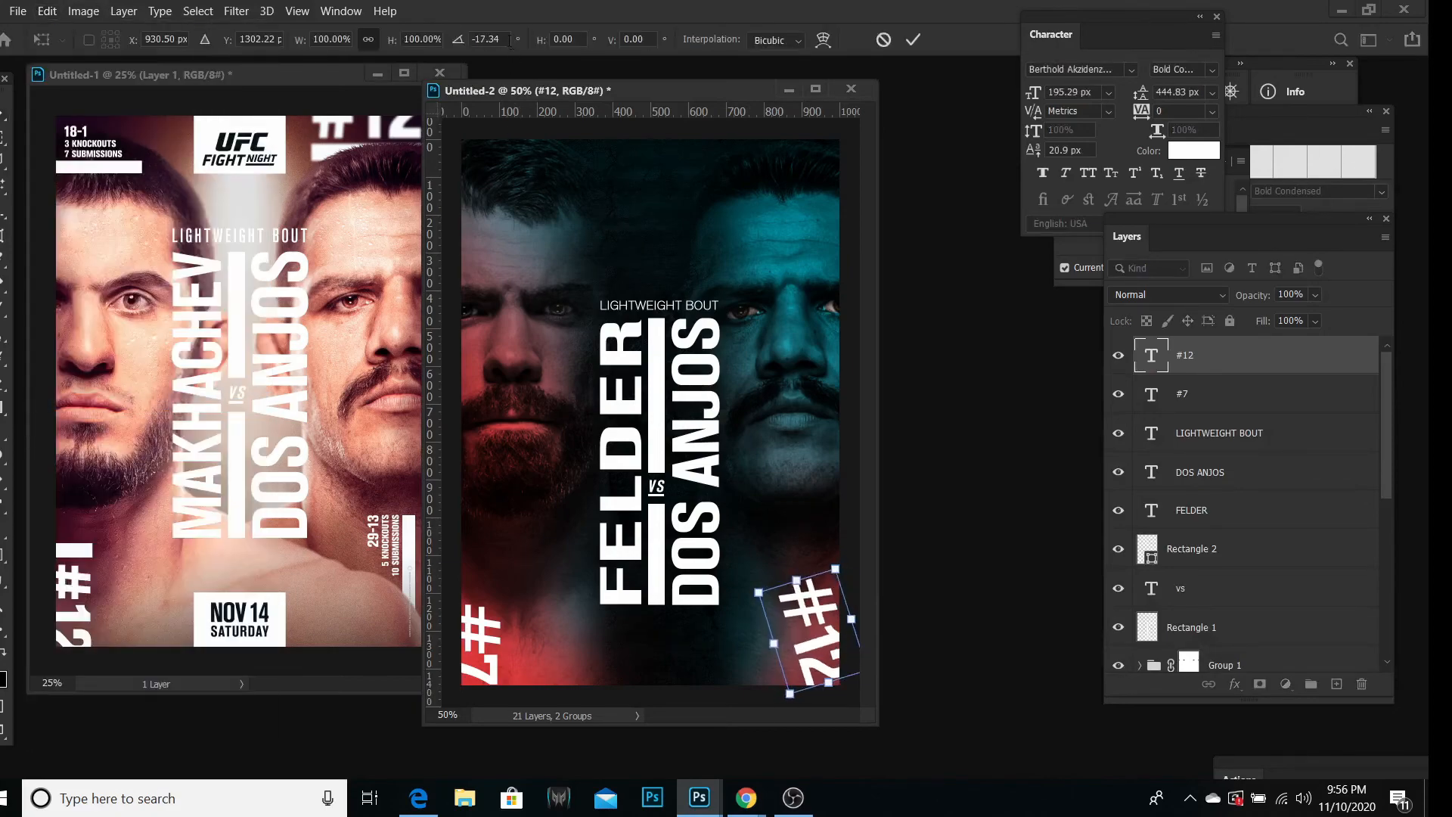
drag(510, 40, 482, 40)
text(180)
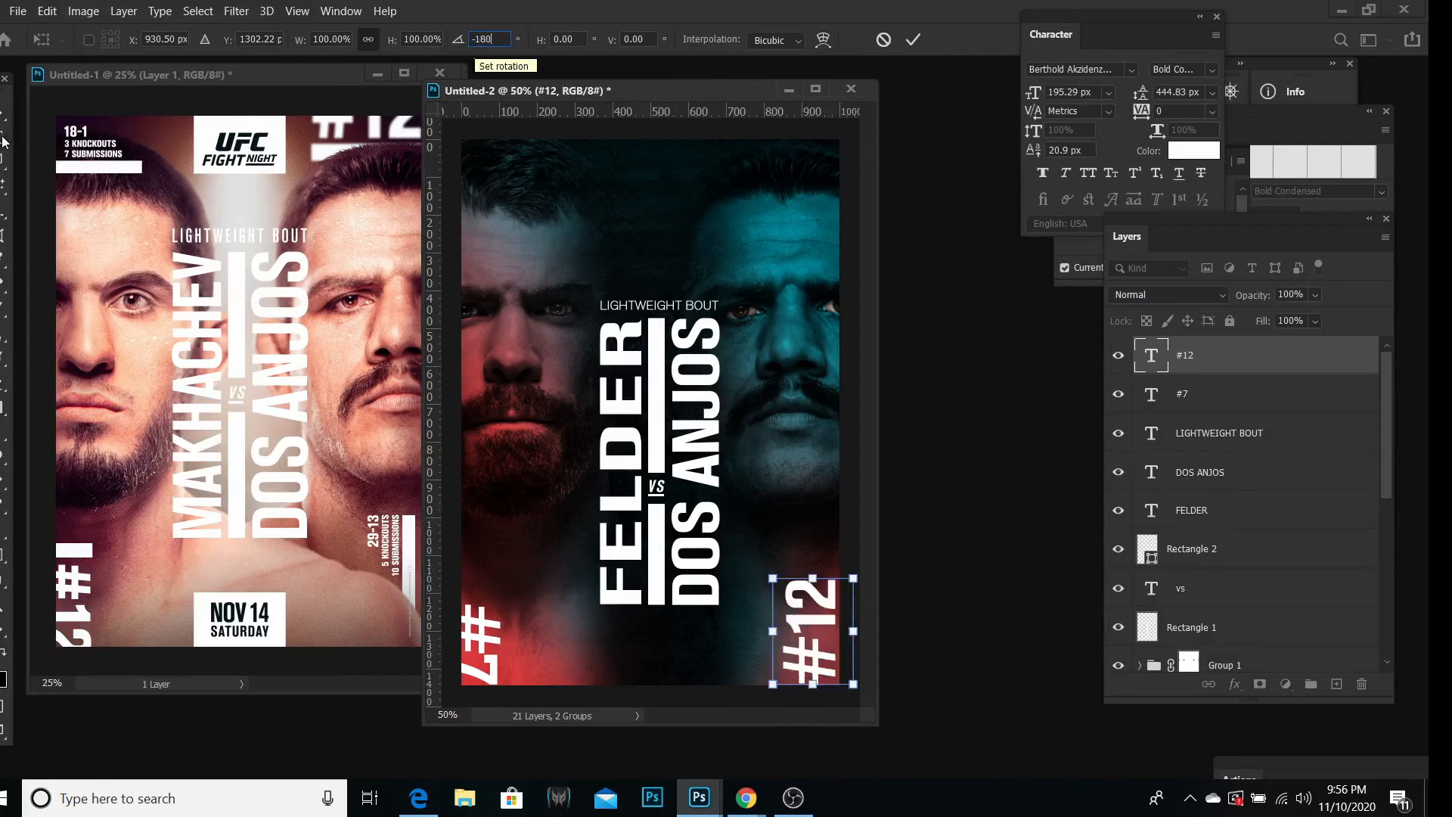
click(3, 117)
drag(806, 624, 815, 624)
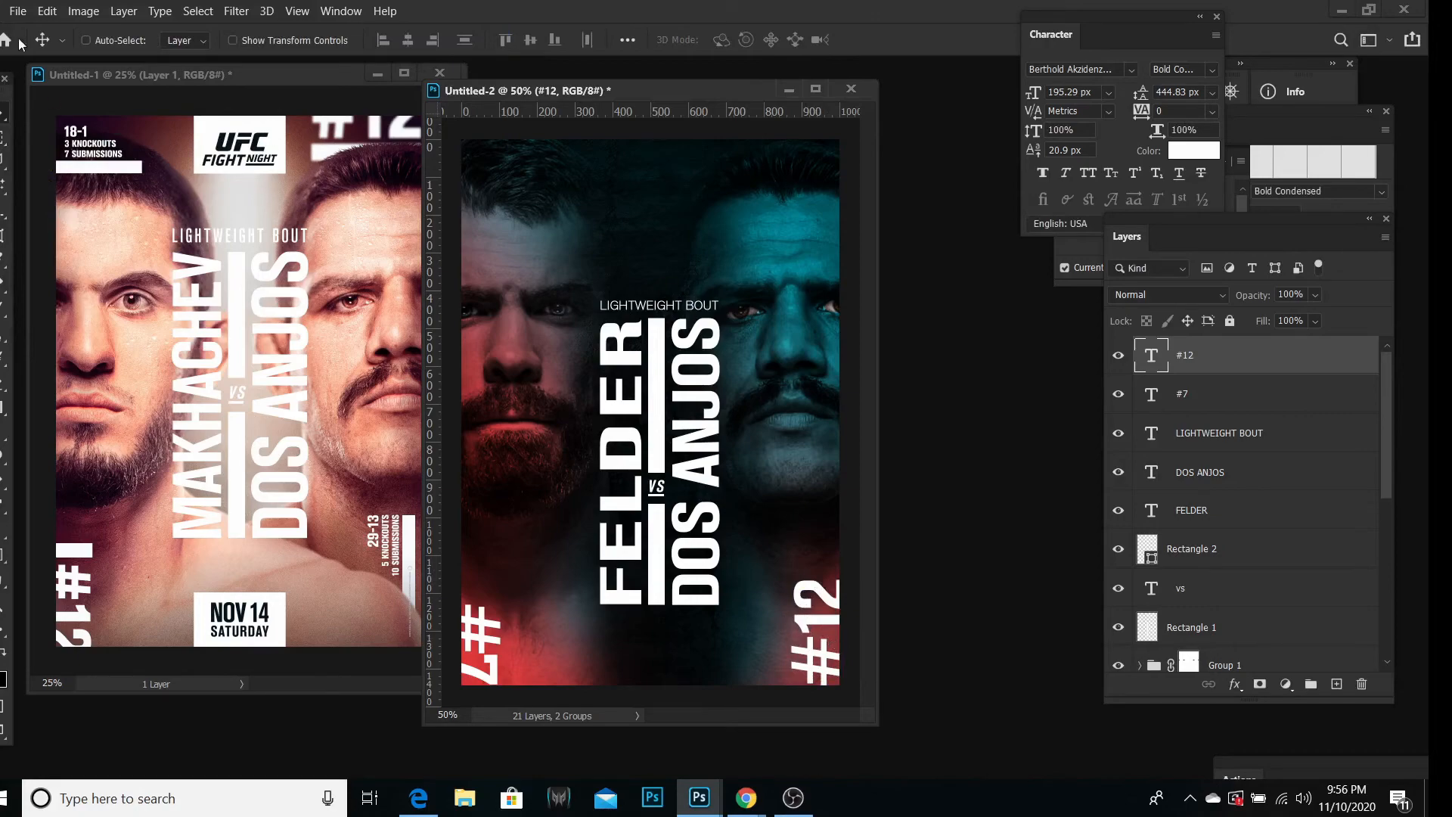
Step: Scale the height of the #12 text down to about 93%, keeping its lower edge in place
click(47, 11)
click(96, 401)
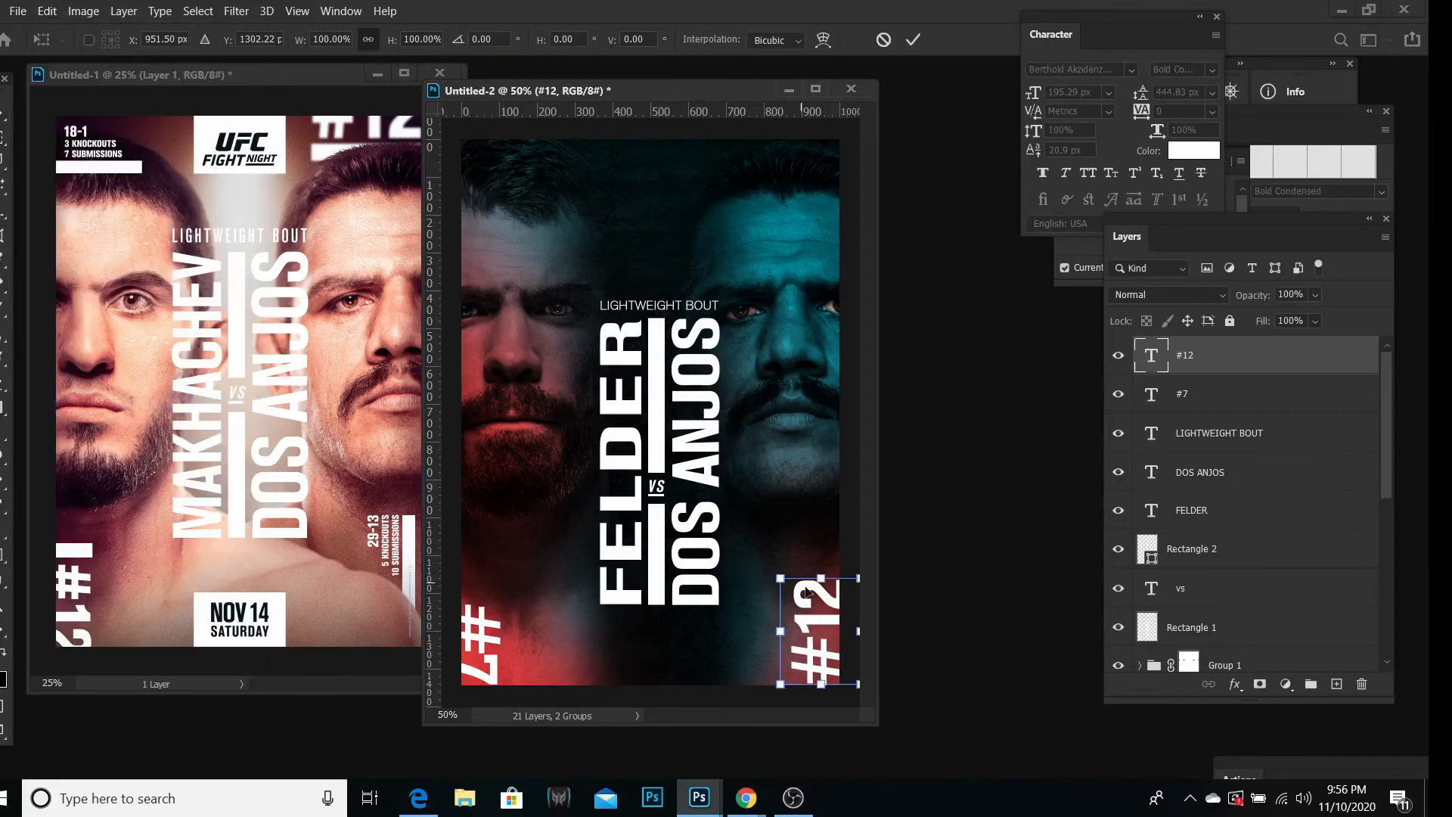
drag(822, 577, 821, 586)
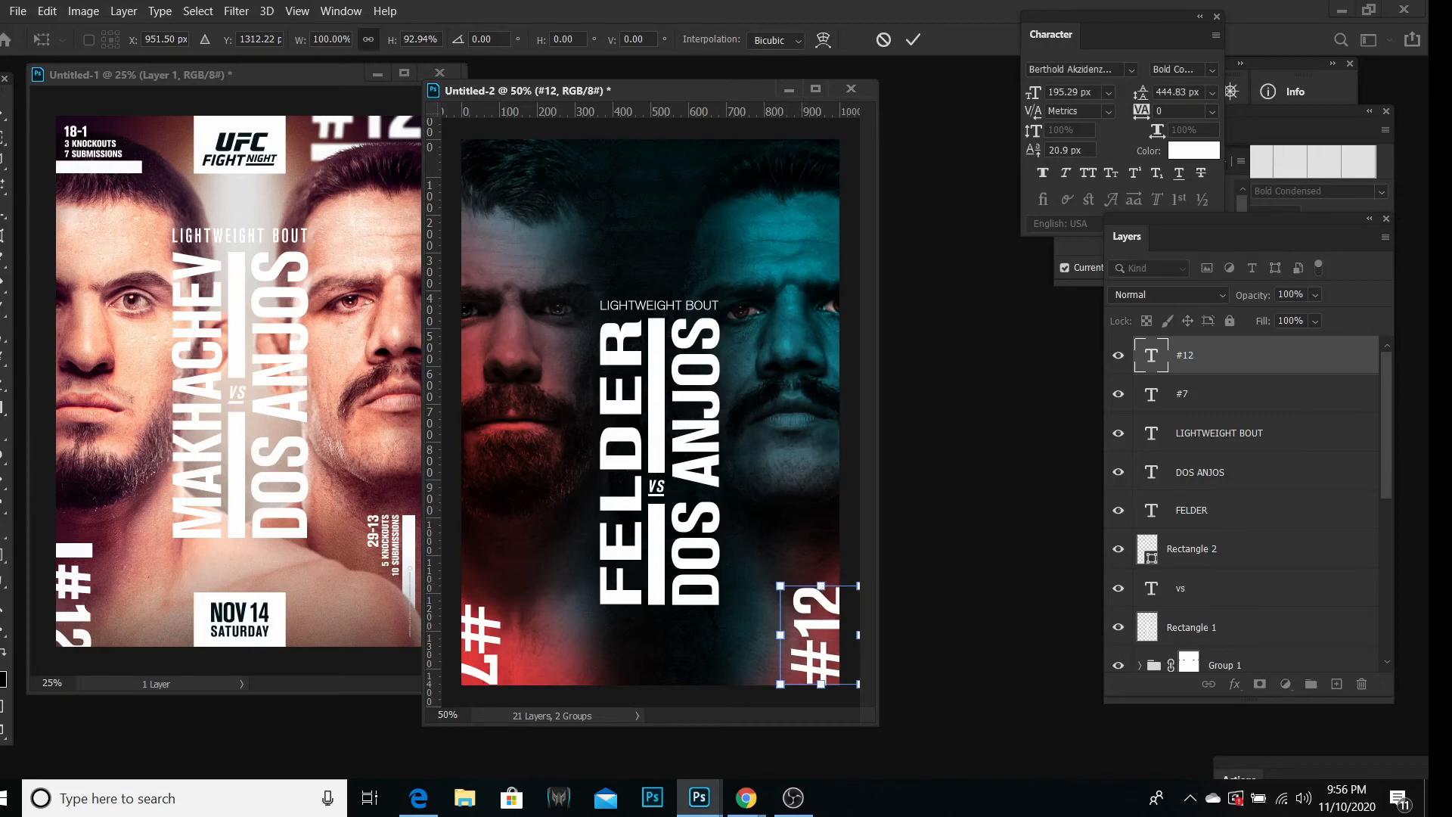
key(Return)
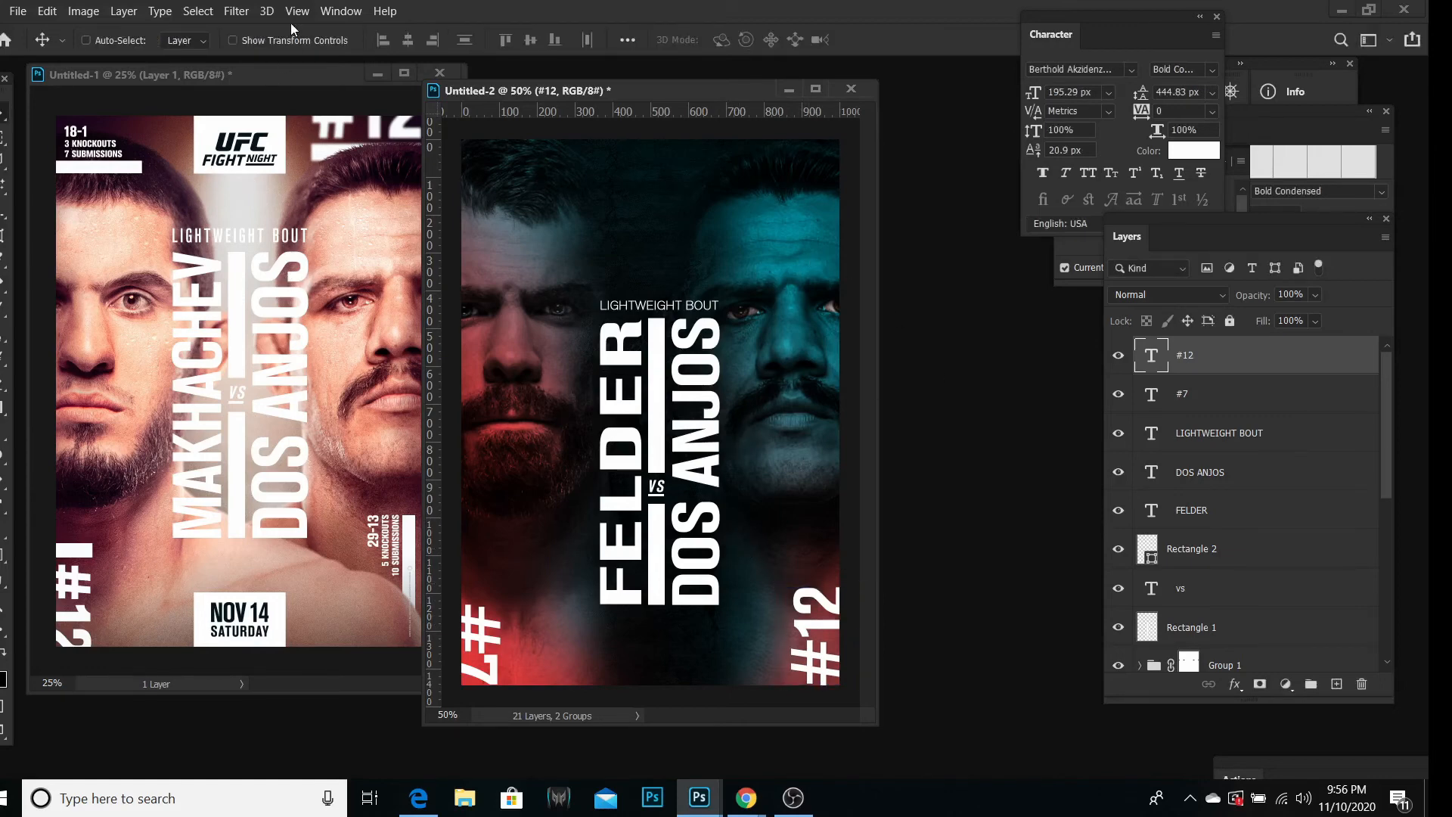
Step: Rasterize the #12 text and apply a Box Blur with a 5 px radius
click(242, 10)
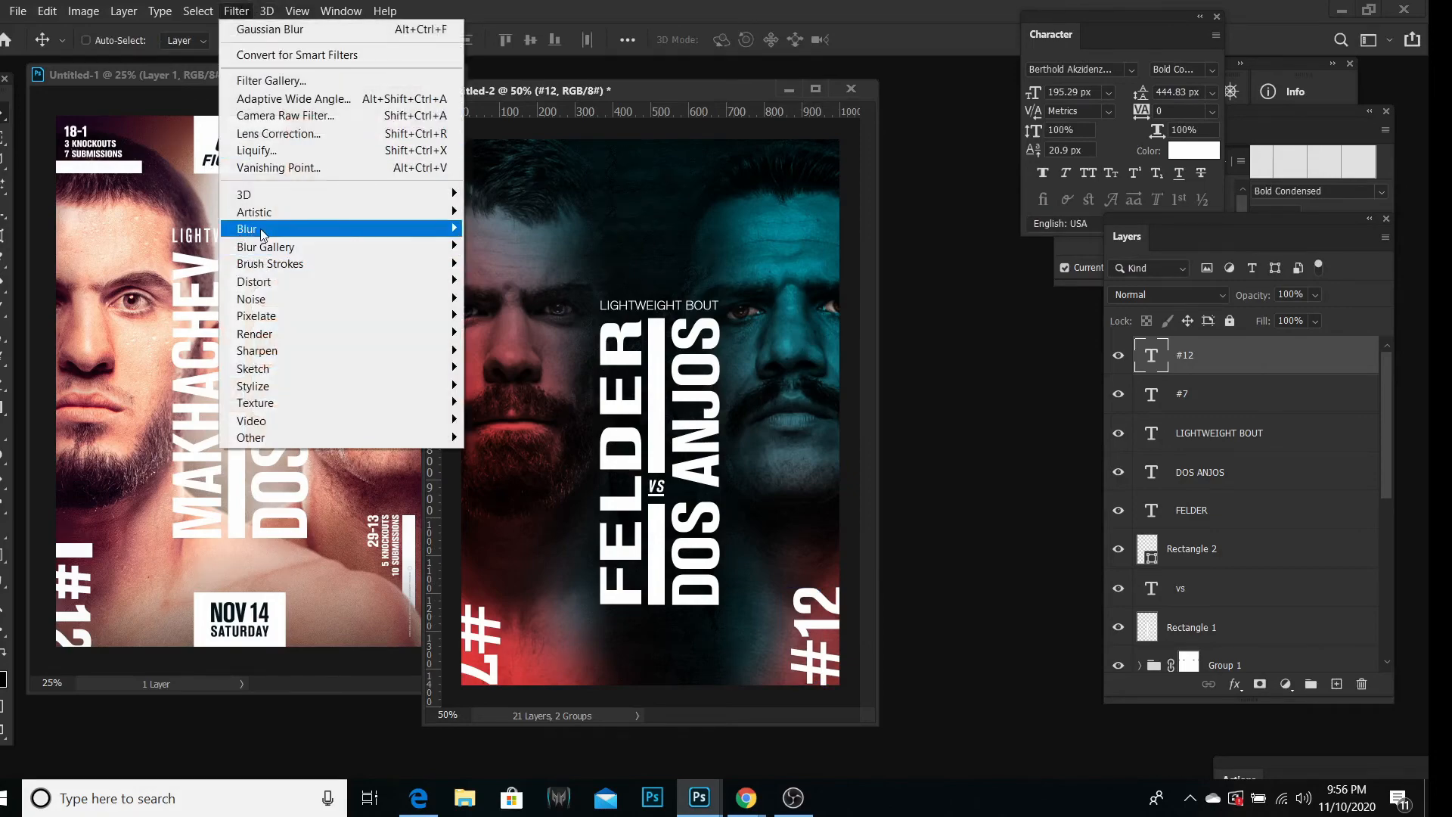
mouse_move(261, 229)
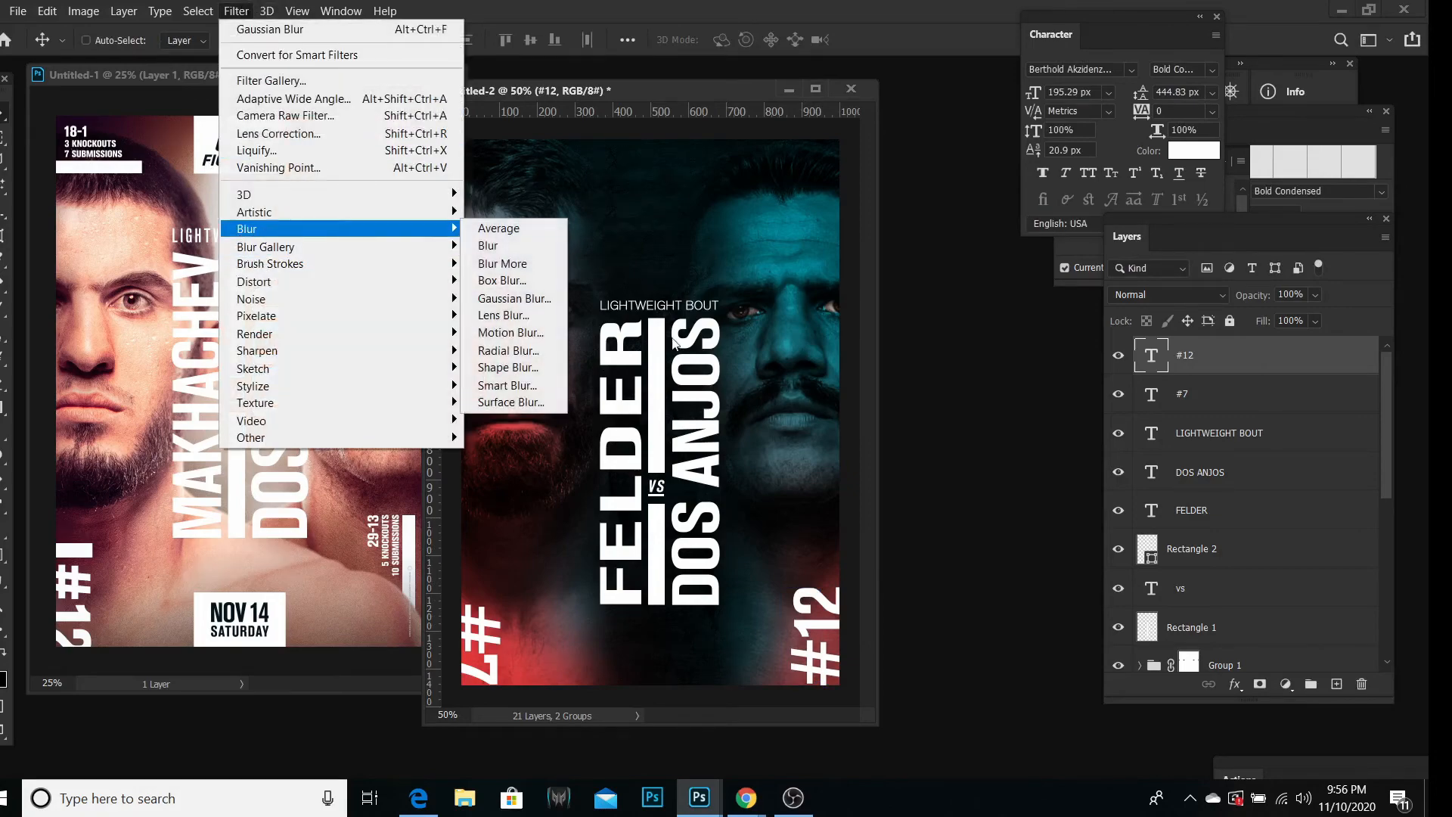
click(510, 280)
click(867, 310)
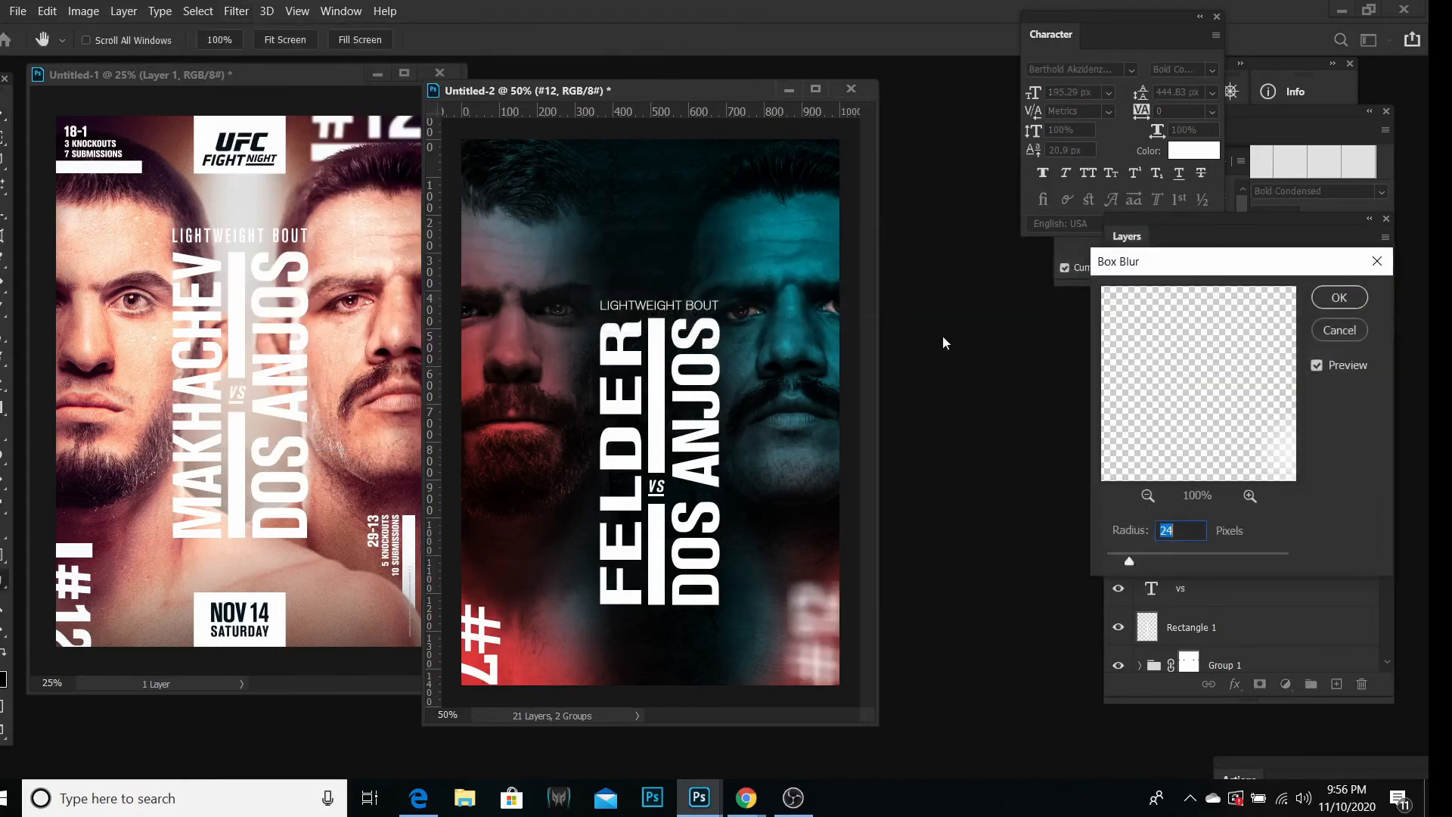
drag(1129, 561, 1115, 555)
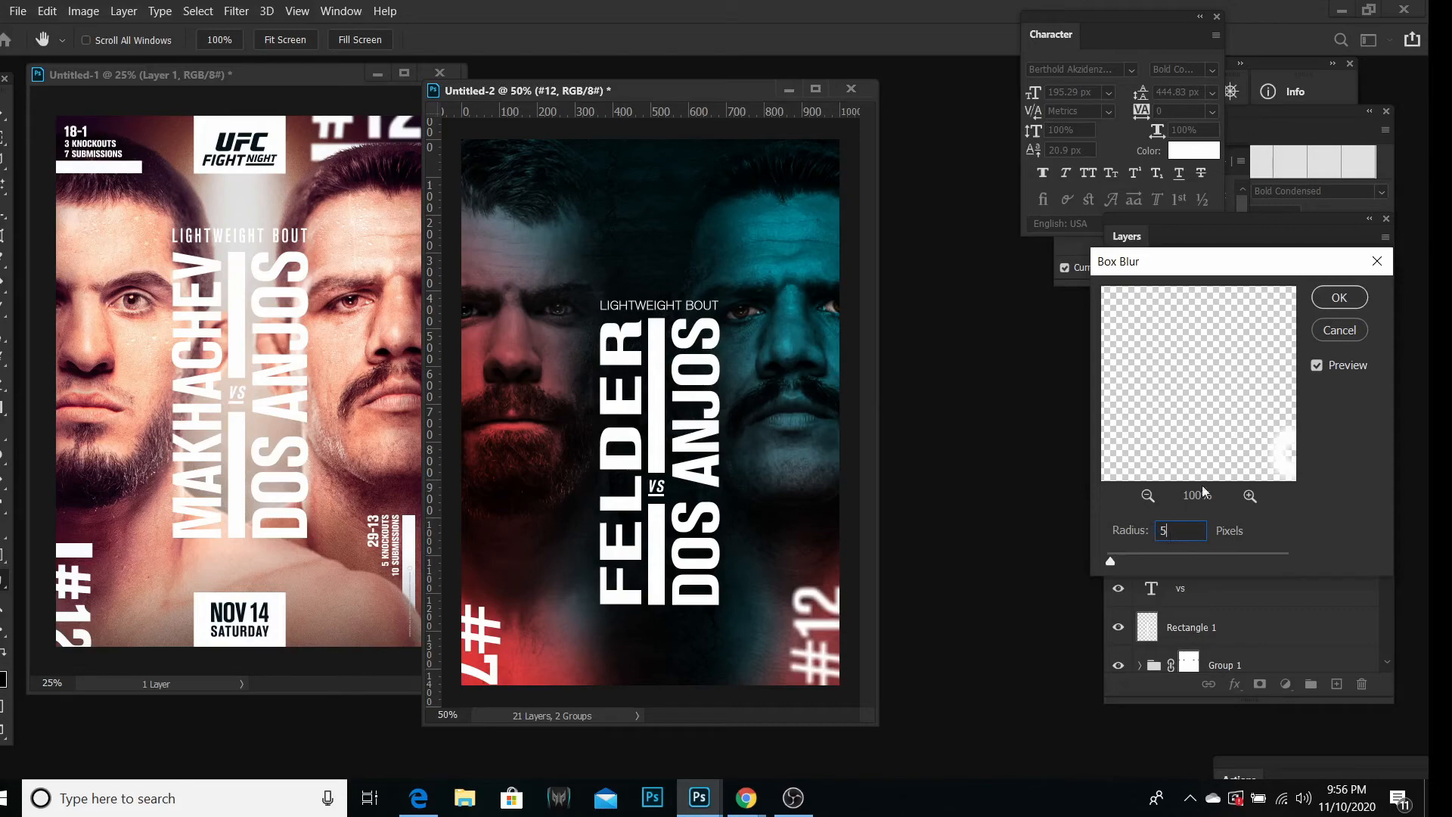
click(1328, 306)
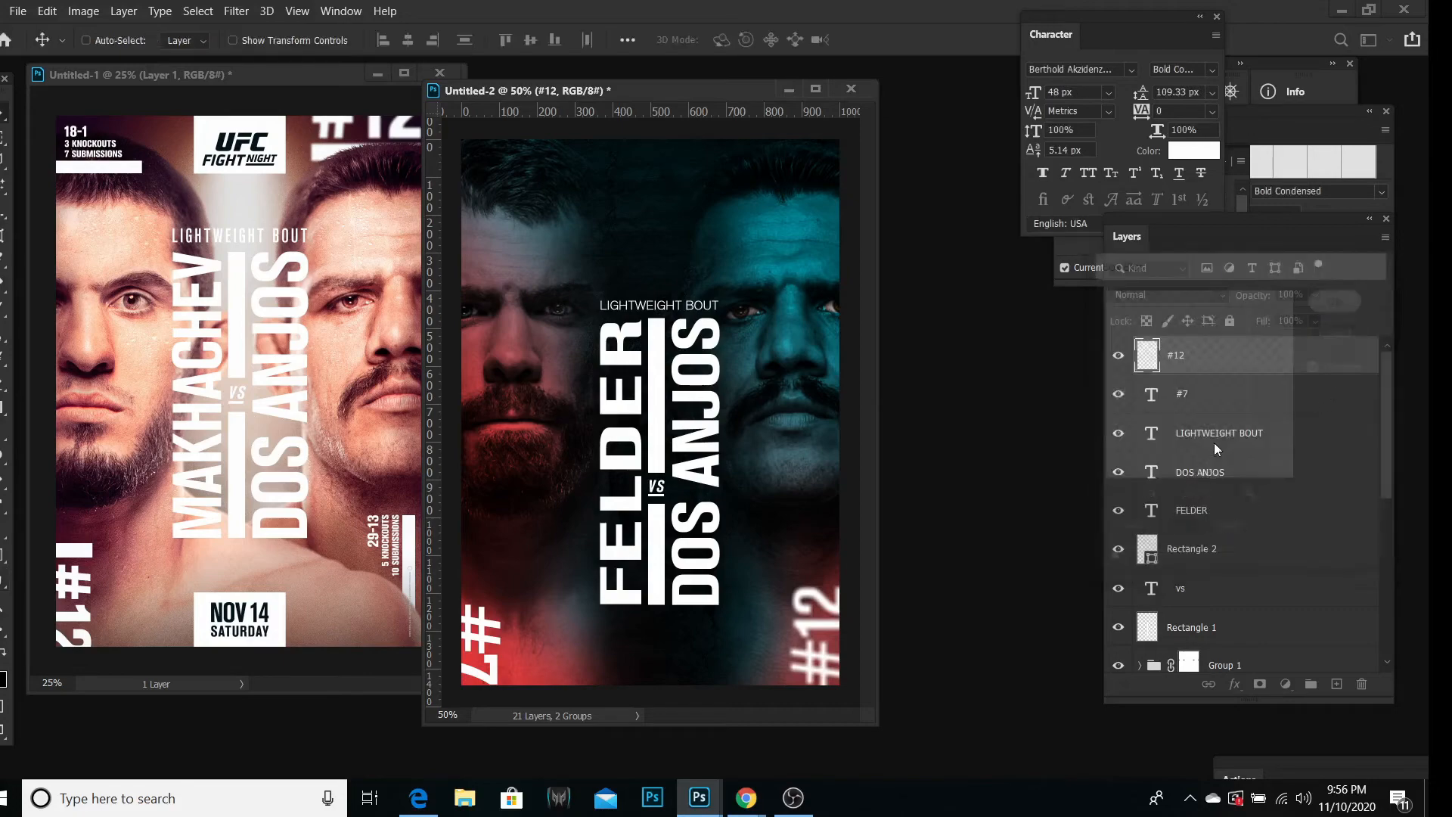
Step: Apply the same Box Blur to the #7 text layer, rasterizing it
click(1186, 399)
click(237, 11)
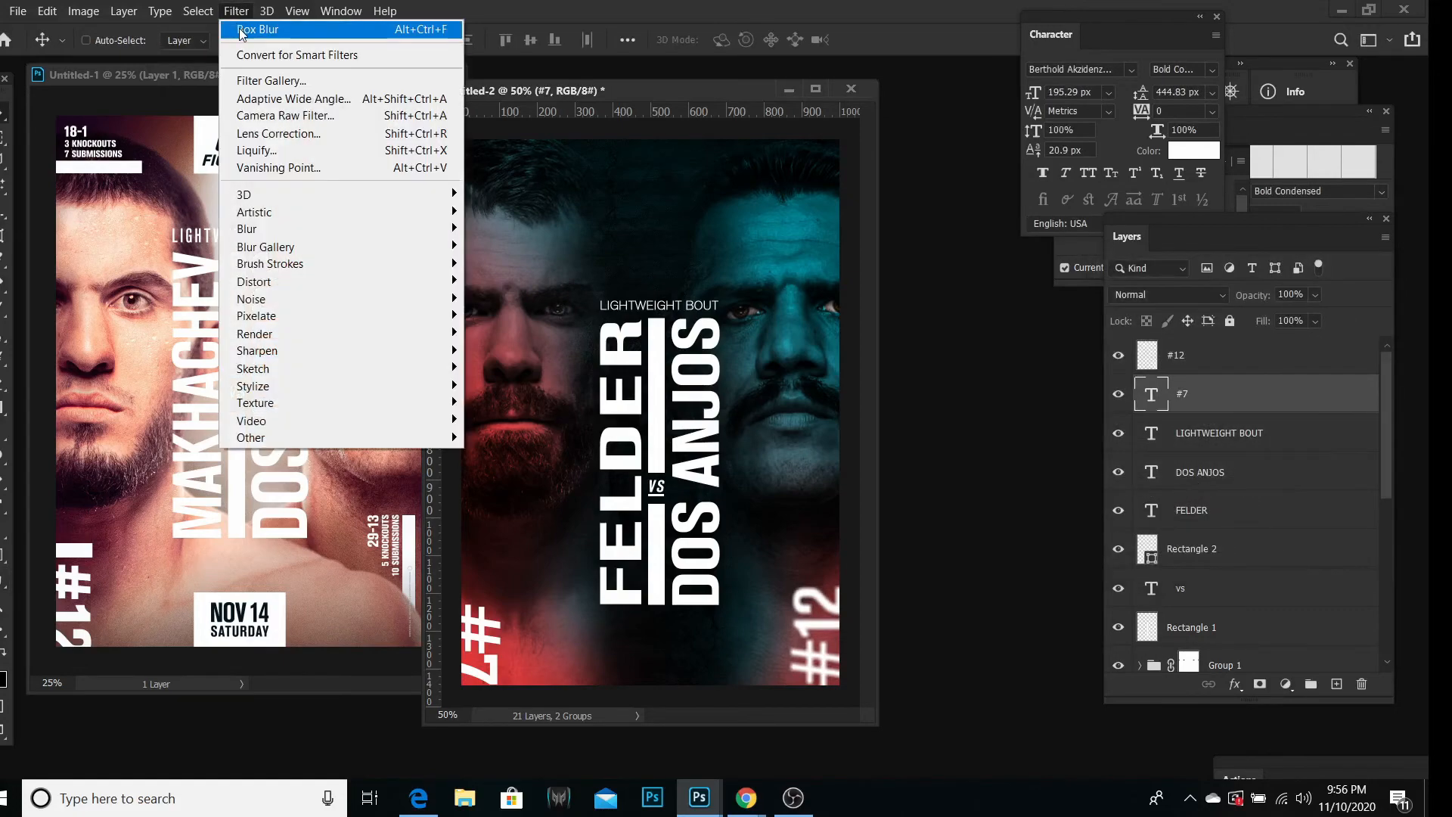
click(295, 28)
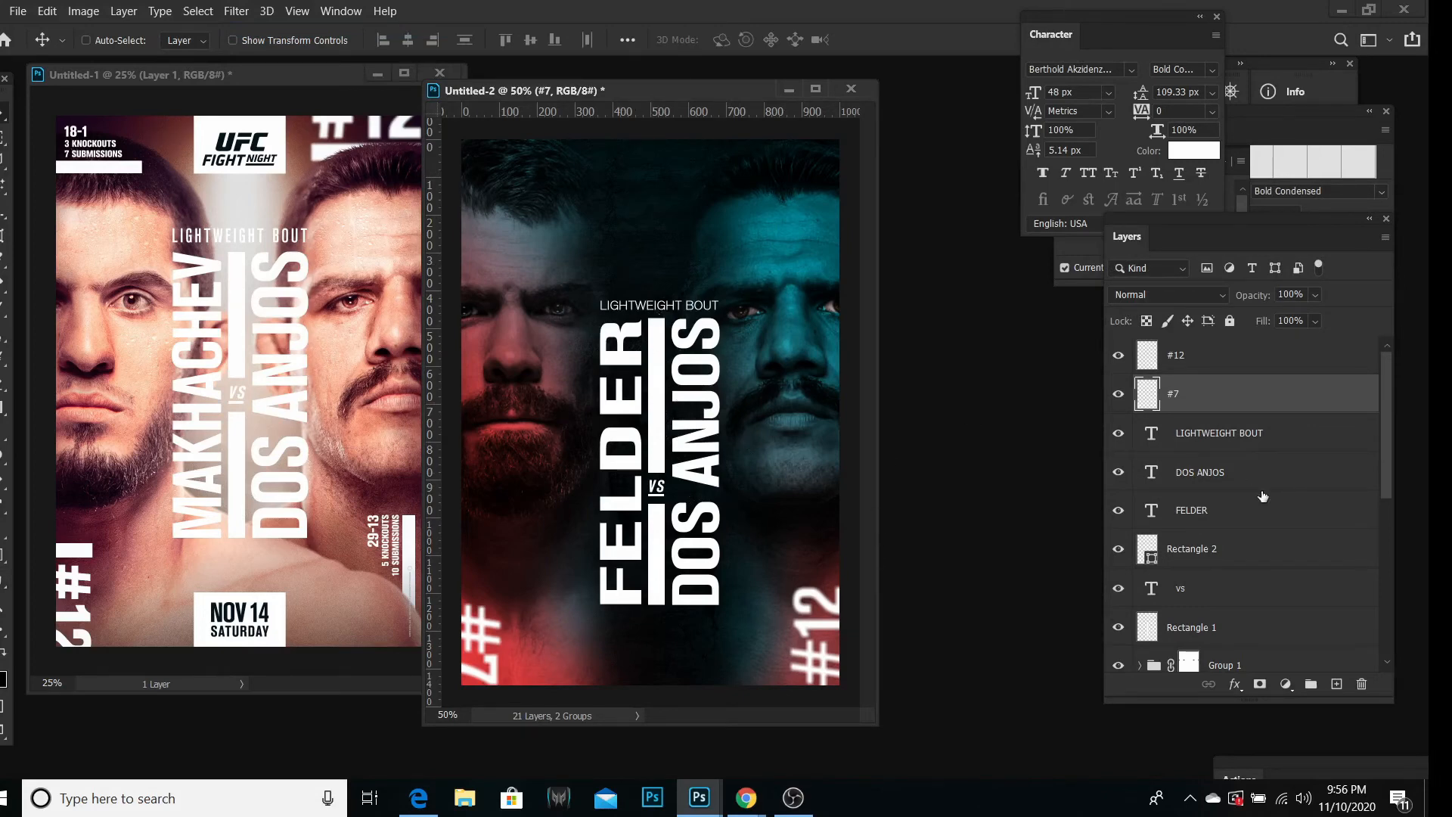
Step: Repeat the Box Blur on the FELDER and DOS ANJOS text layers, rasterizing both
scroll(1262, 496, down, 3)
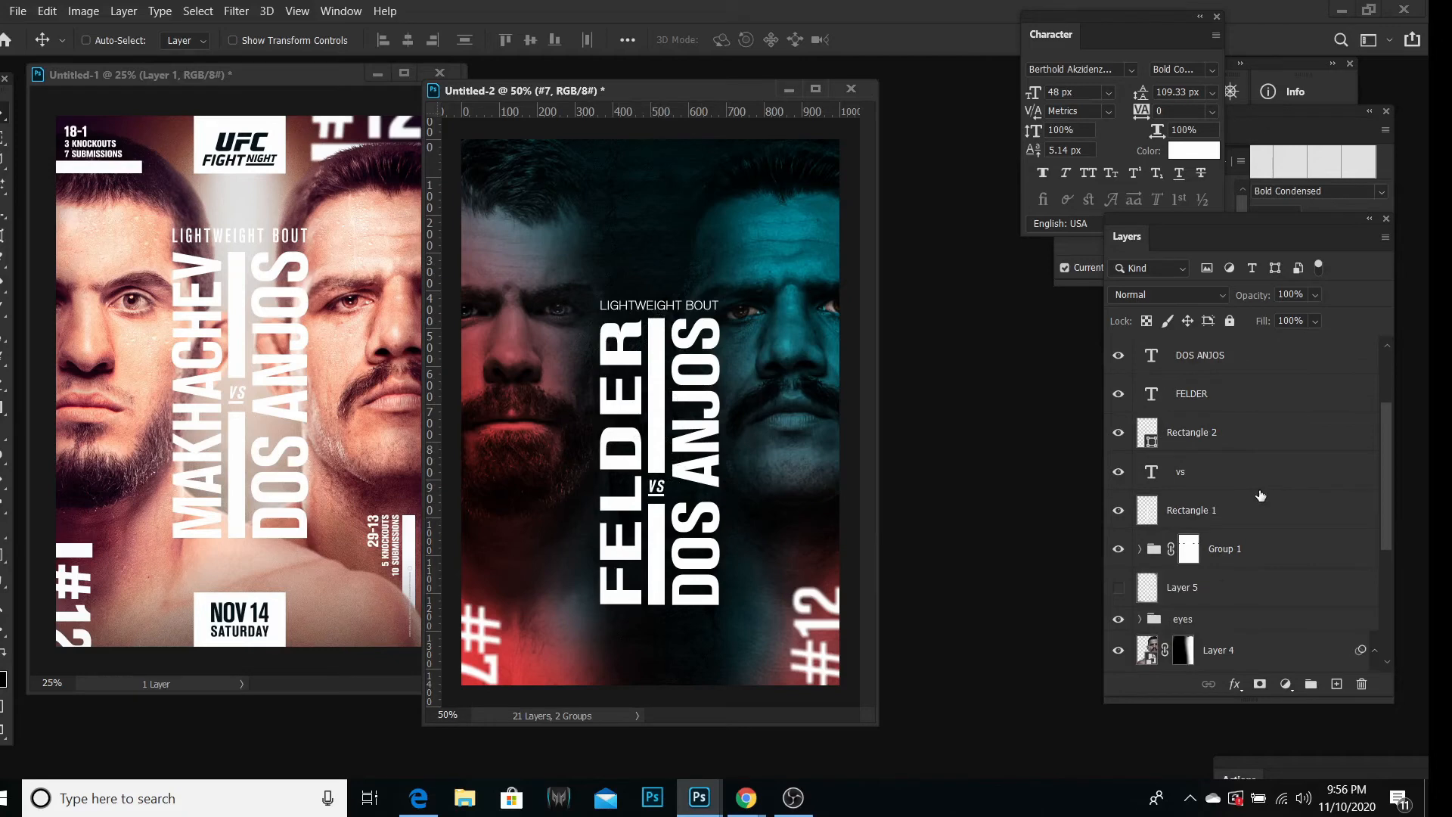
click(1212, 406)
scroll(1212, 405, up, 2)
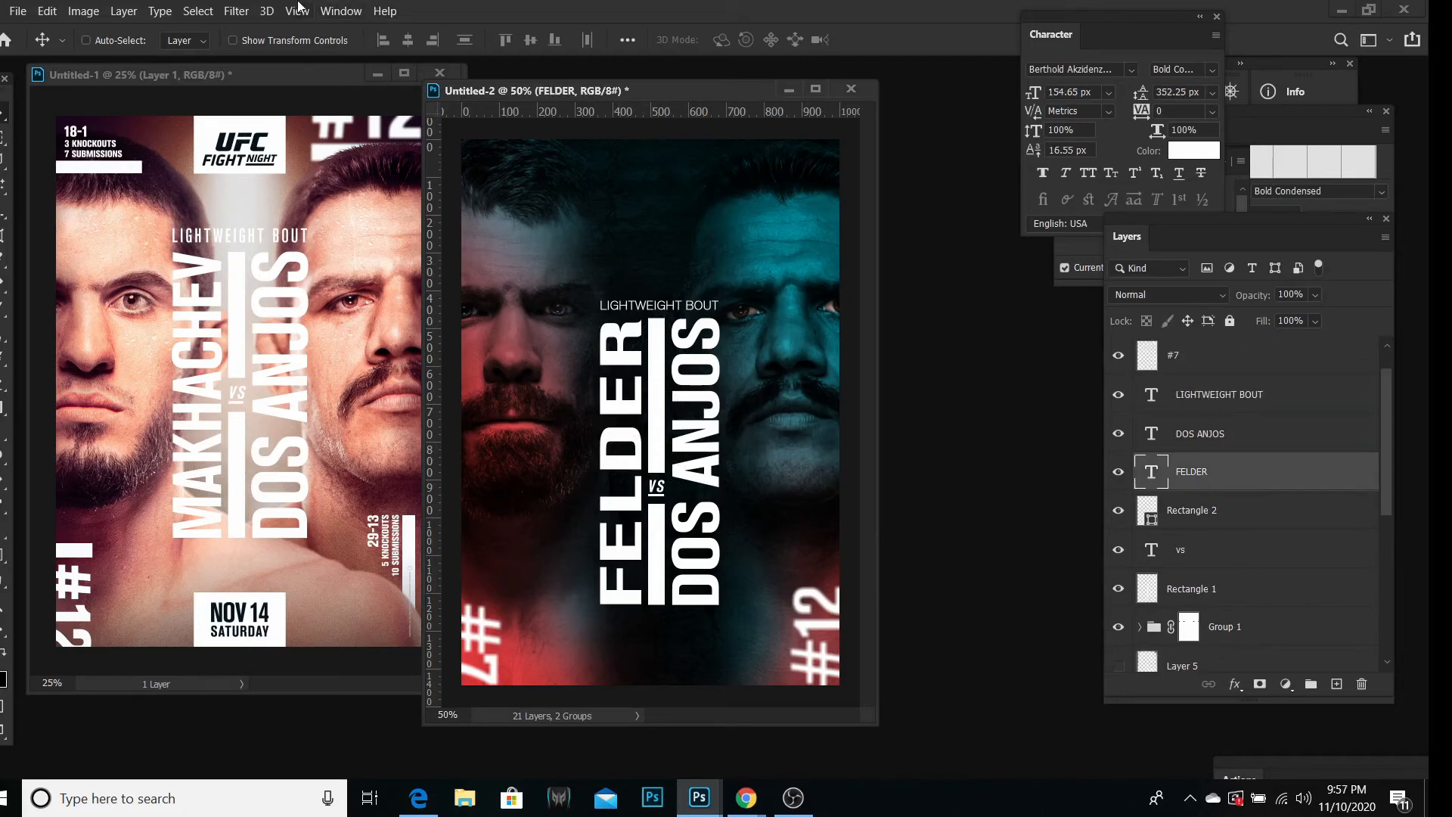
click(237, 11)
click(256, 29)
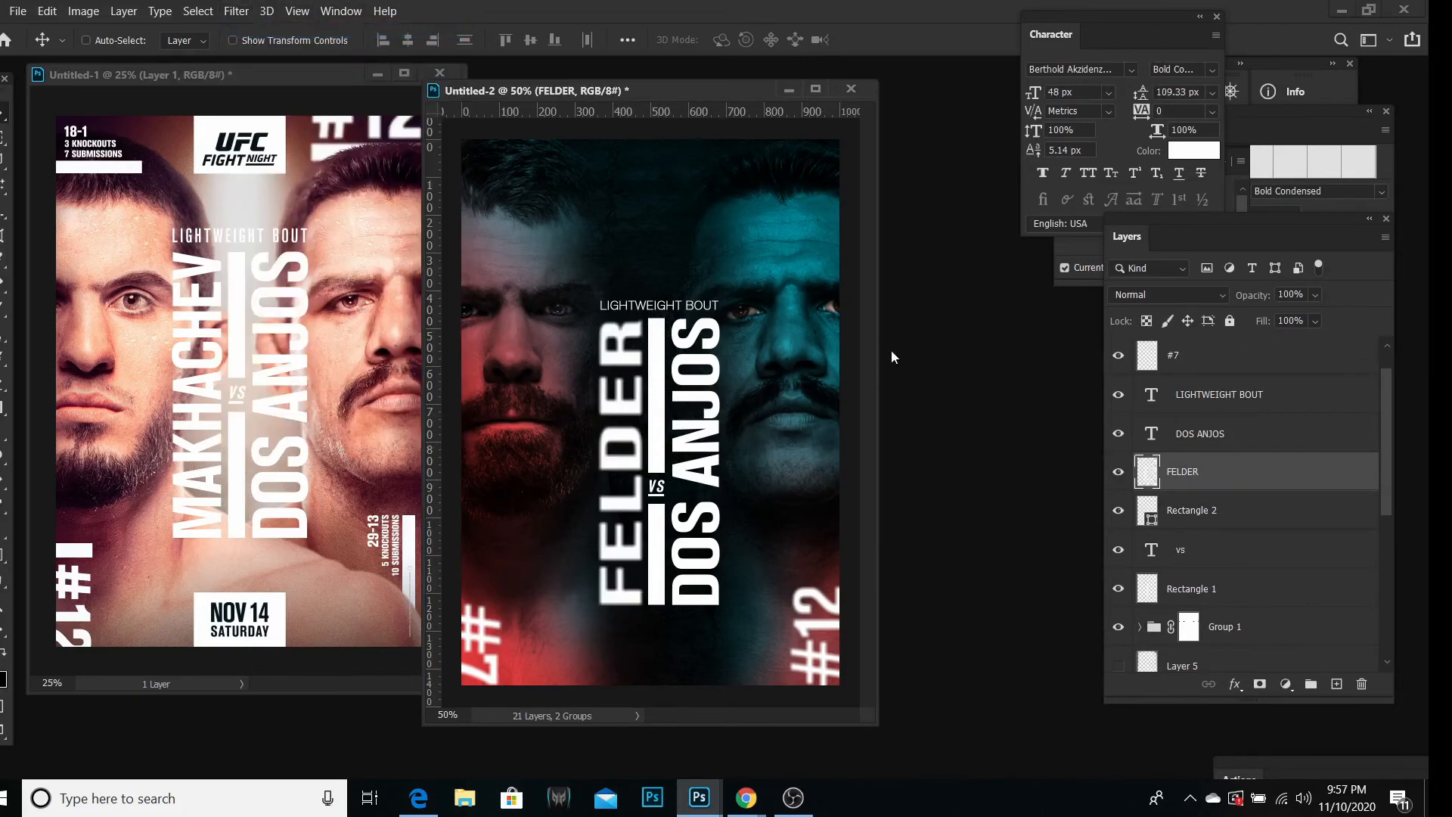
click(1174, 437)
click(237, 11)
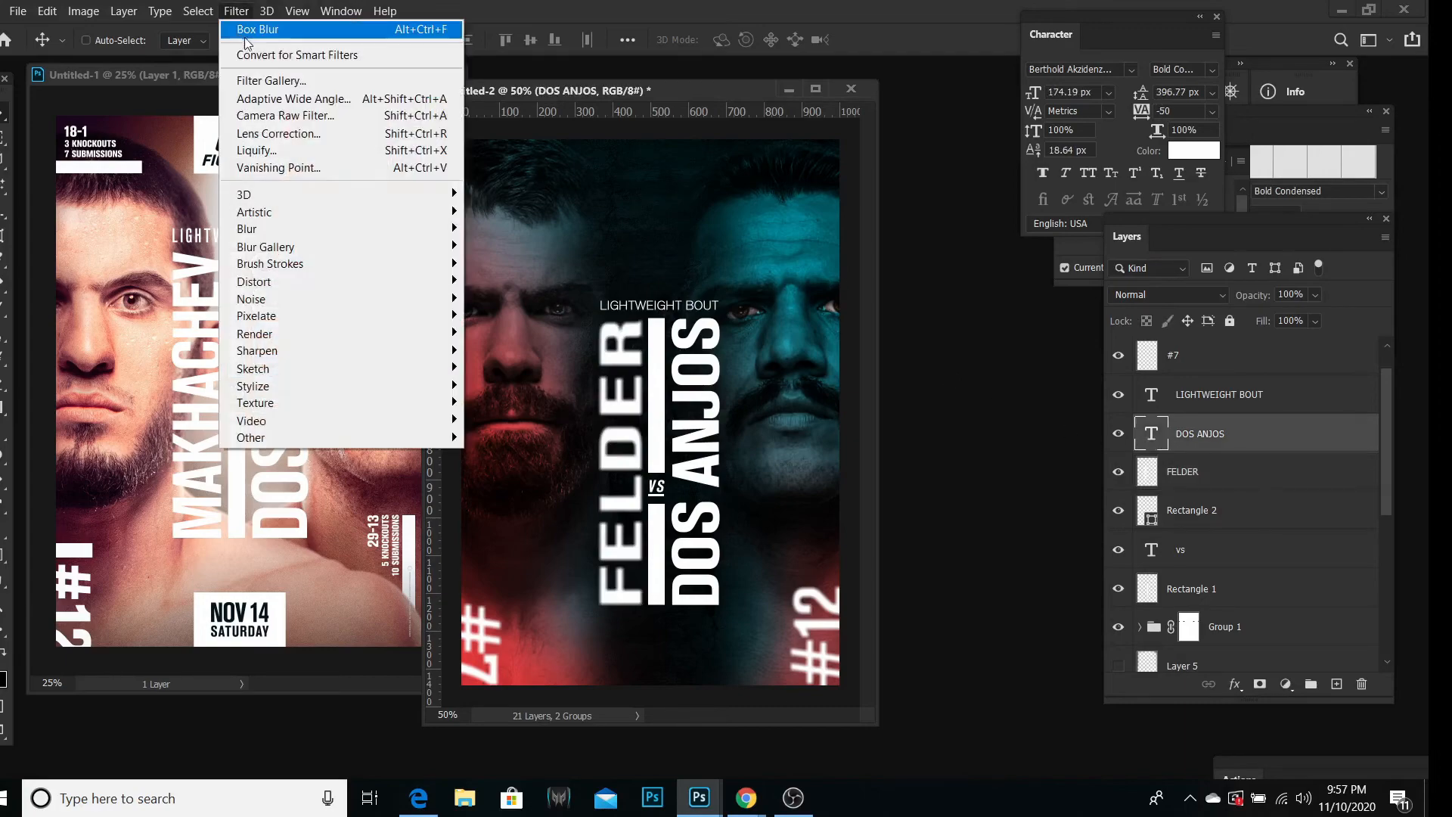
click(257, 30)
Step: Try the 5 px Box Blur on the Rectangle 2 and vs layers, rasterizing both
click(1191, 393)
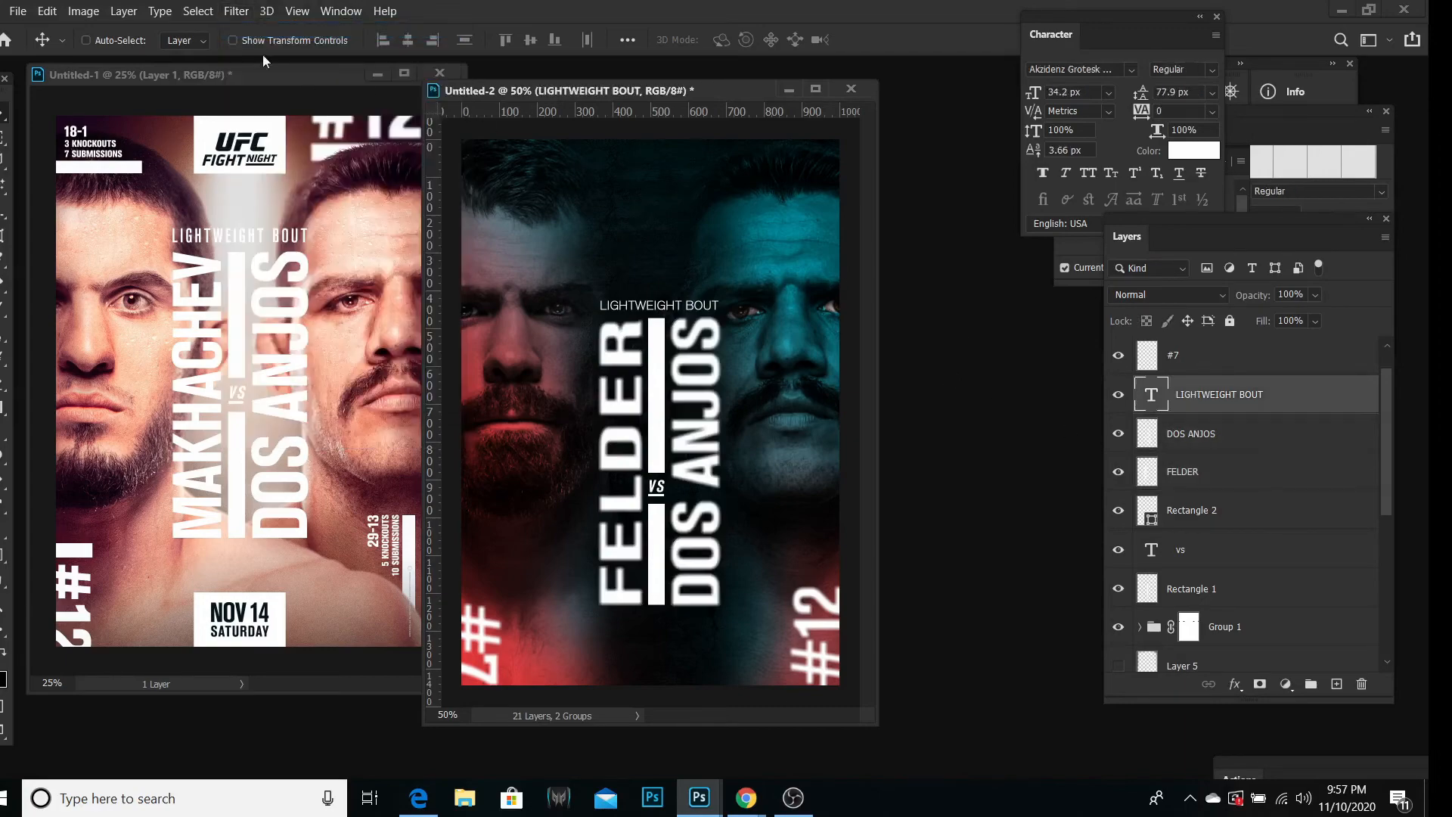
click(1188, 506)
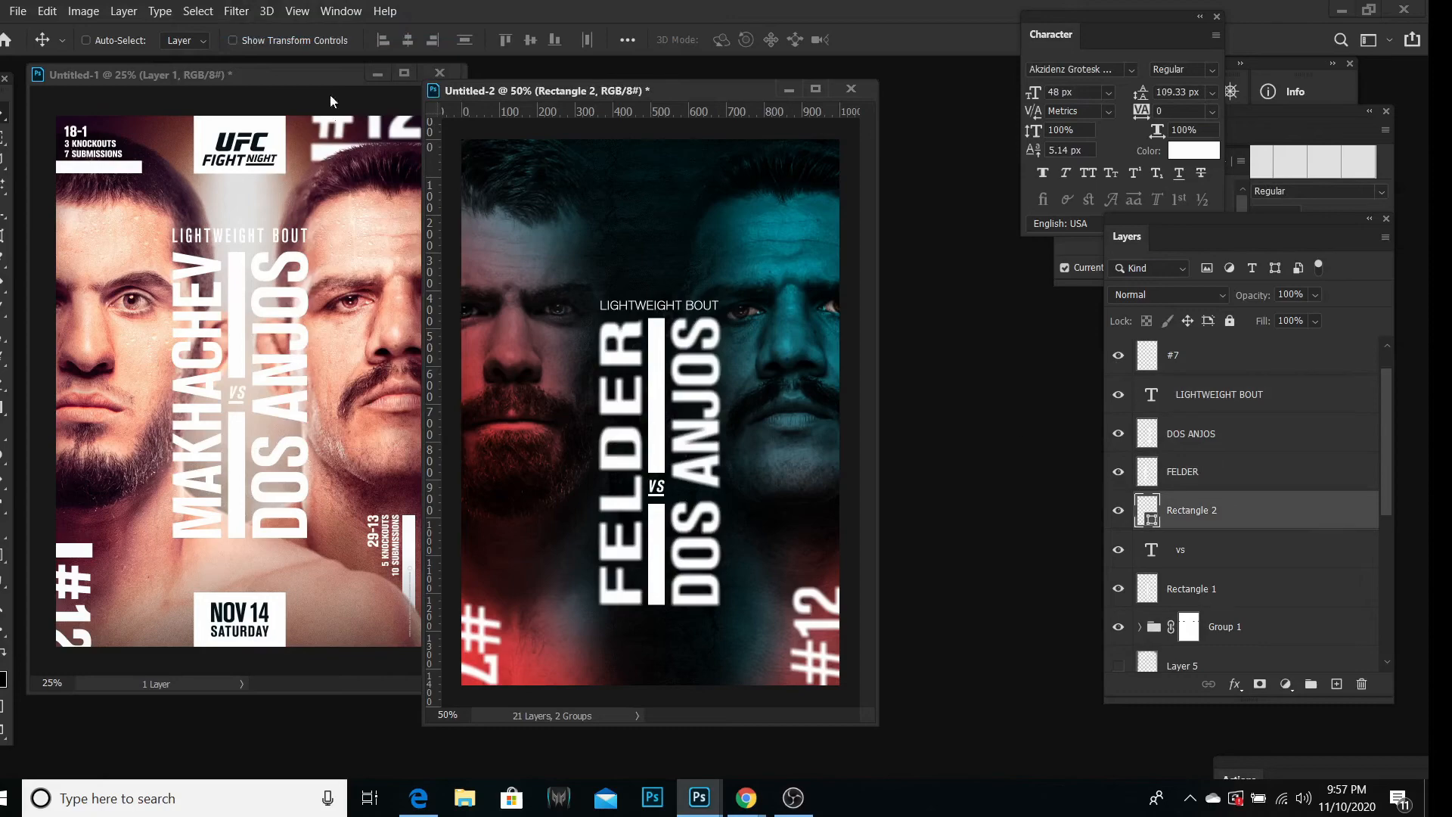
click(249, 11)
click(257, 30)
key(alt+bracketleft)
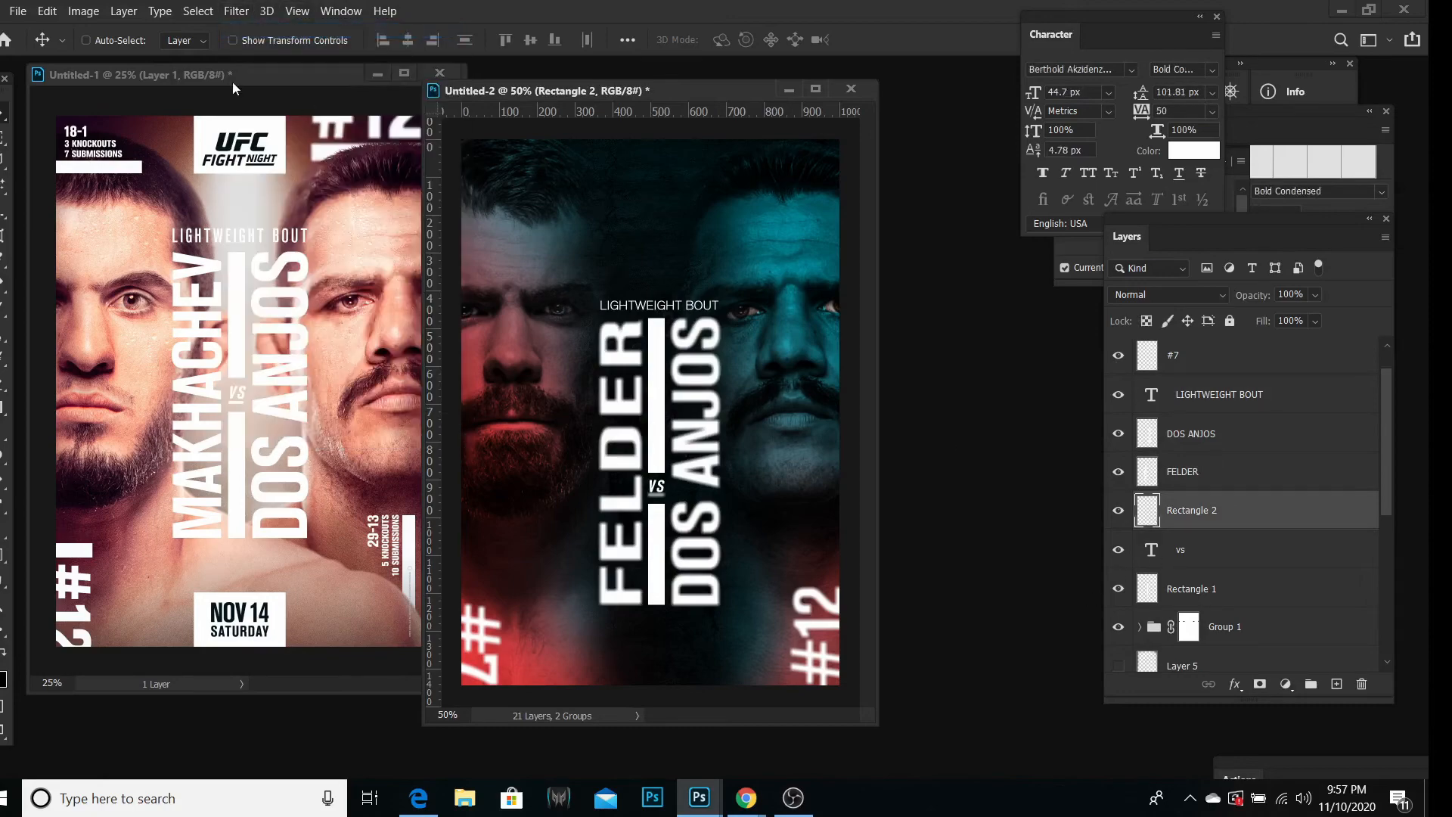
click(236, 11)
click(247, 29)
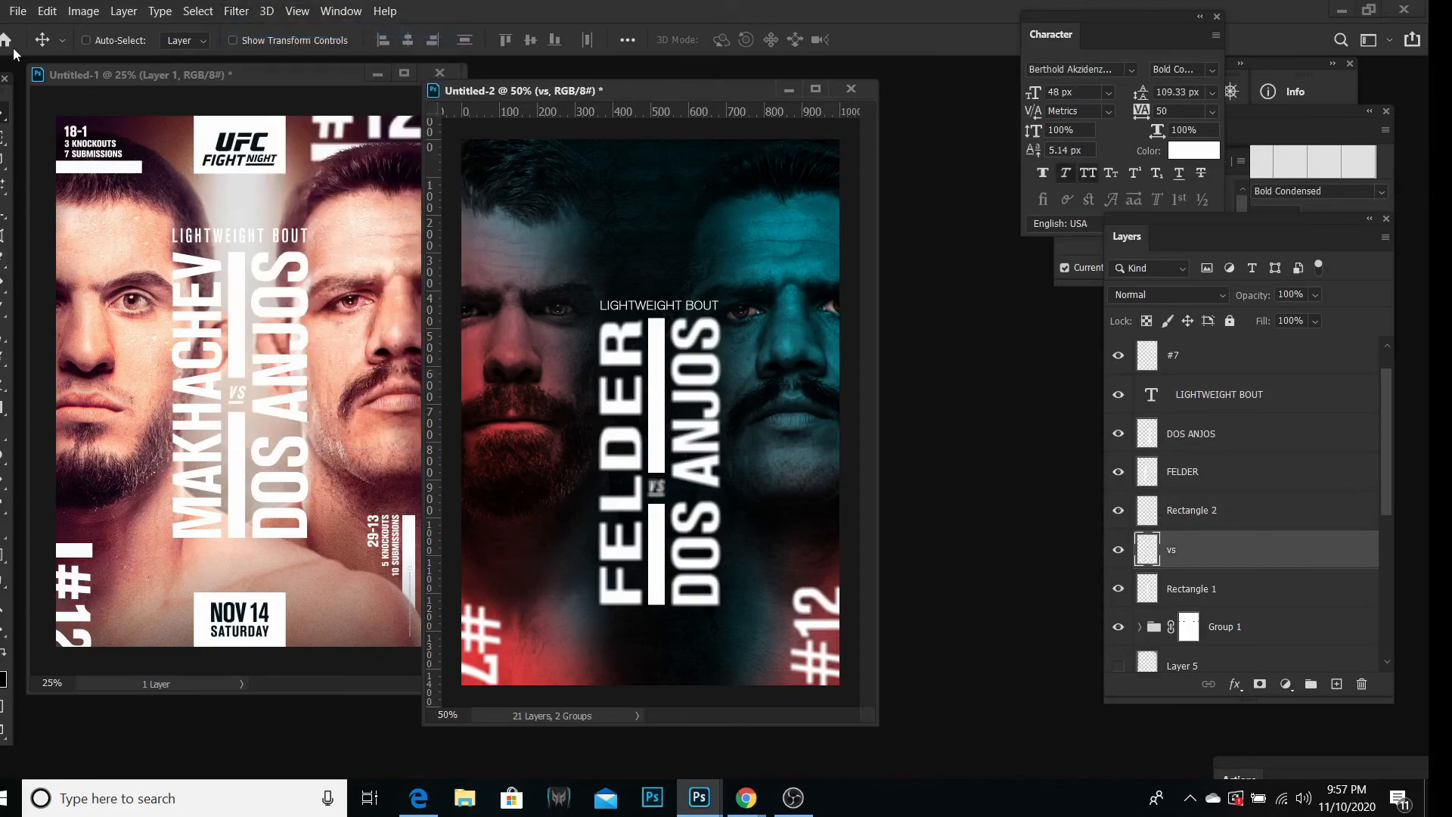
Step: Undo the Box Blur and rasterizing on the Rectangle 2 and vs layers
key(ctrl+z)
key(ctrl+z)
key(ctrl+z)
key(ctrl+z)
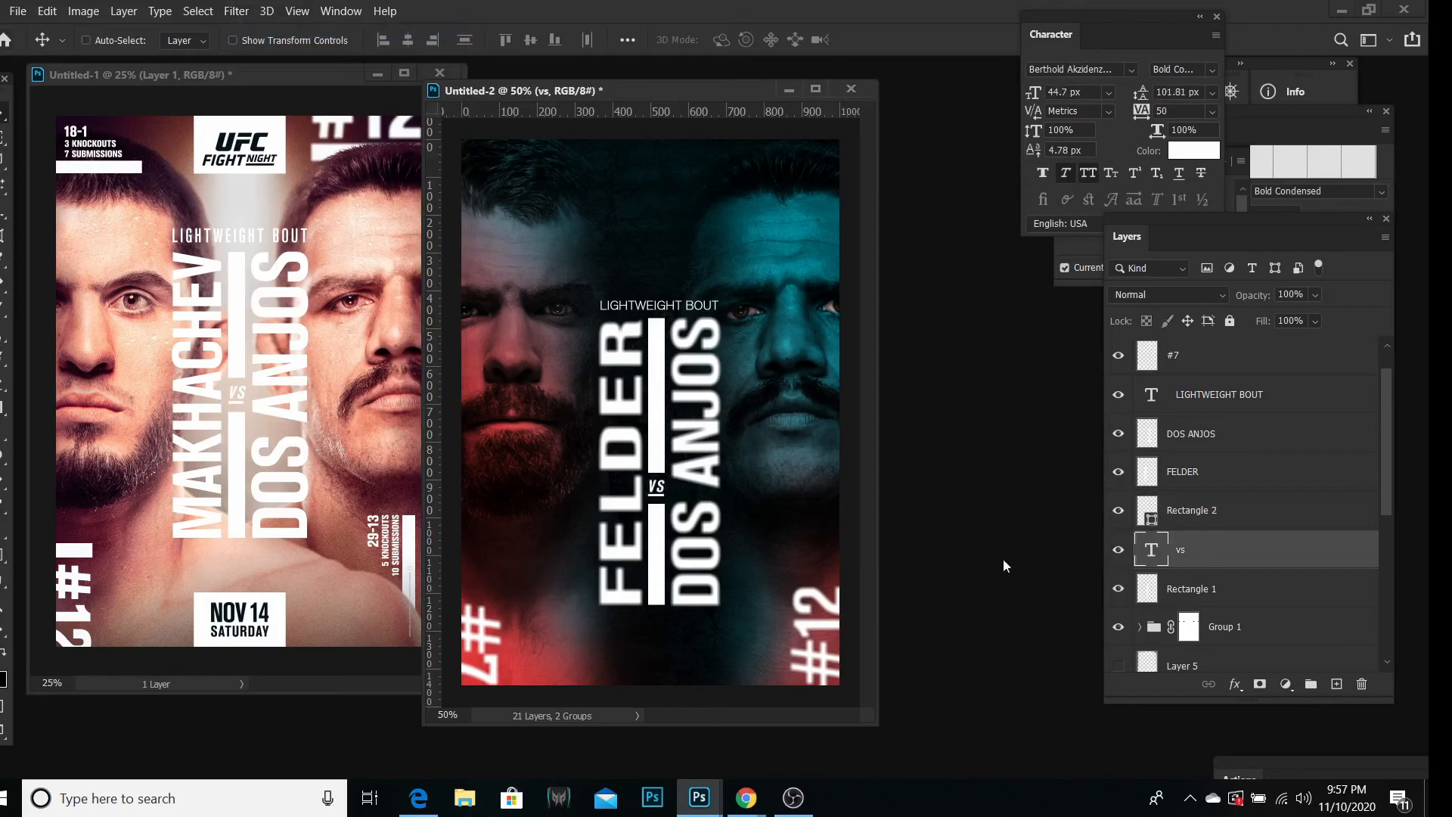
Step: Try a black inside Stroke of 2 px as a layer style on the FELDER layer
click(1182, 584)
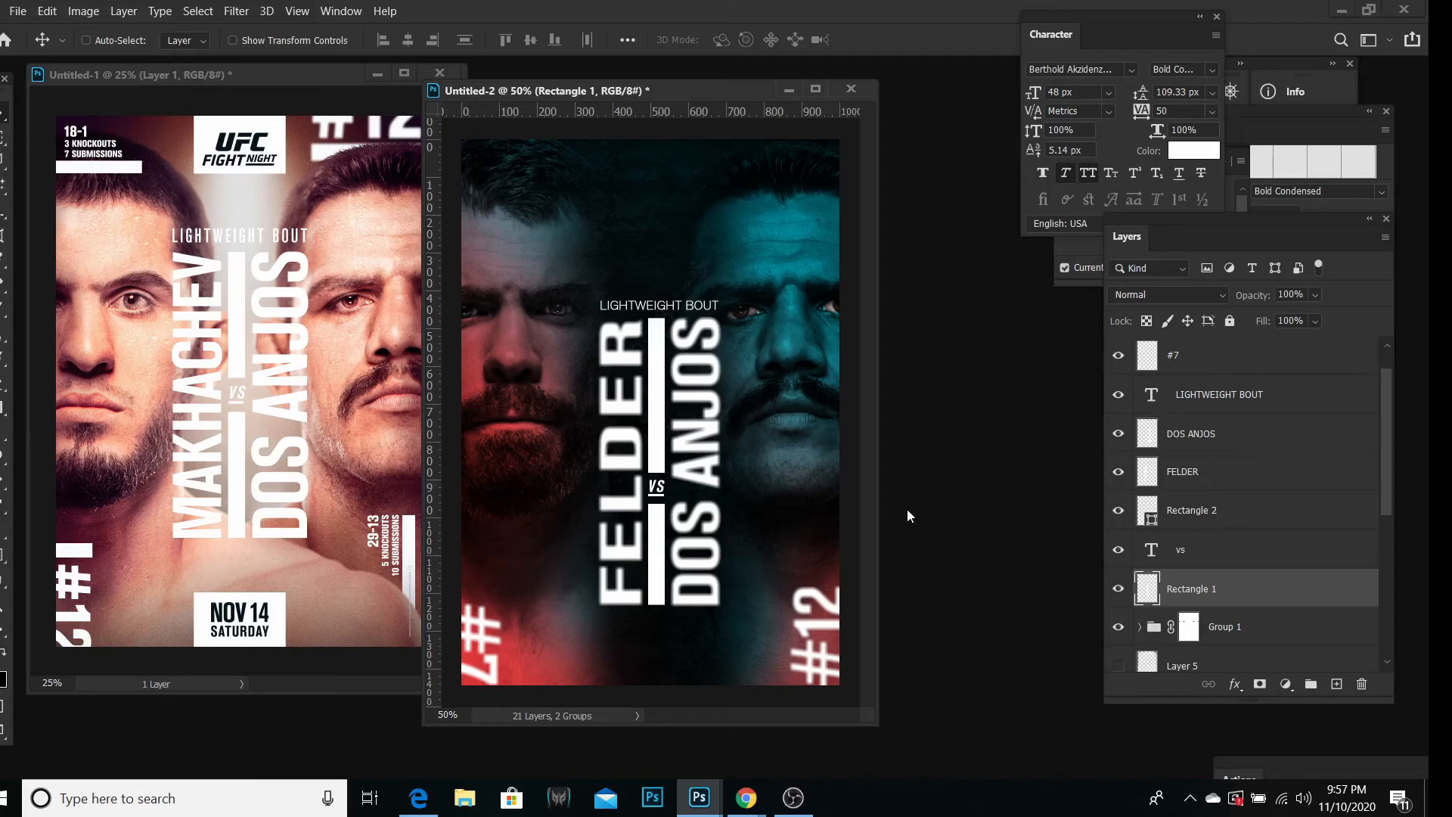
click(1147, 451)
click(1150, 473)
right_click(1150, 473)
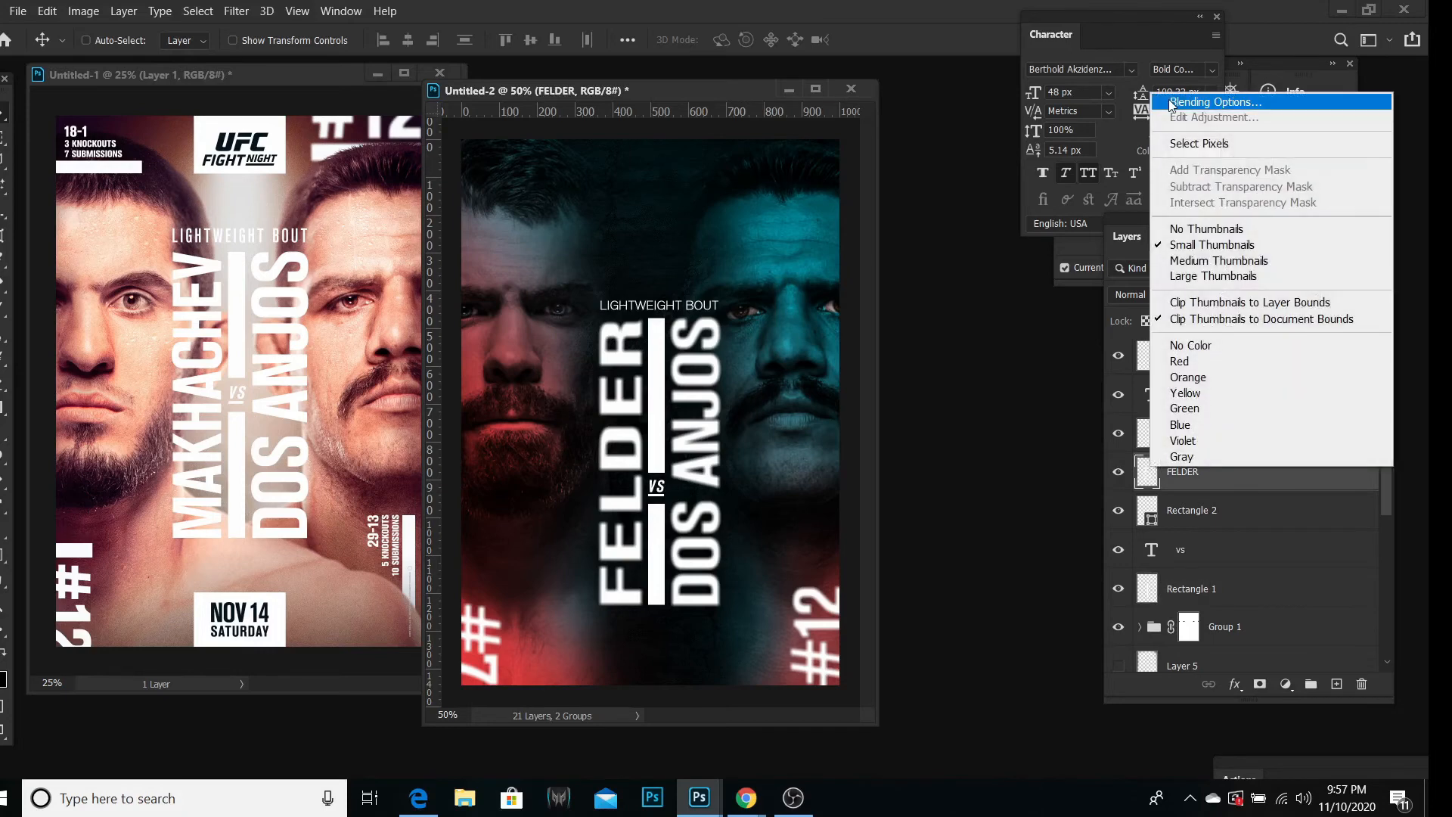
click(1183, 104)
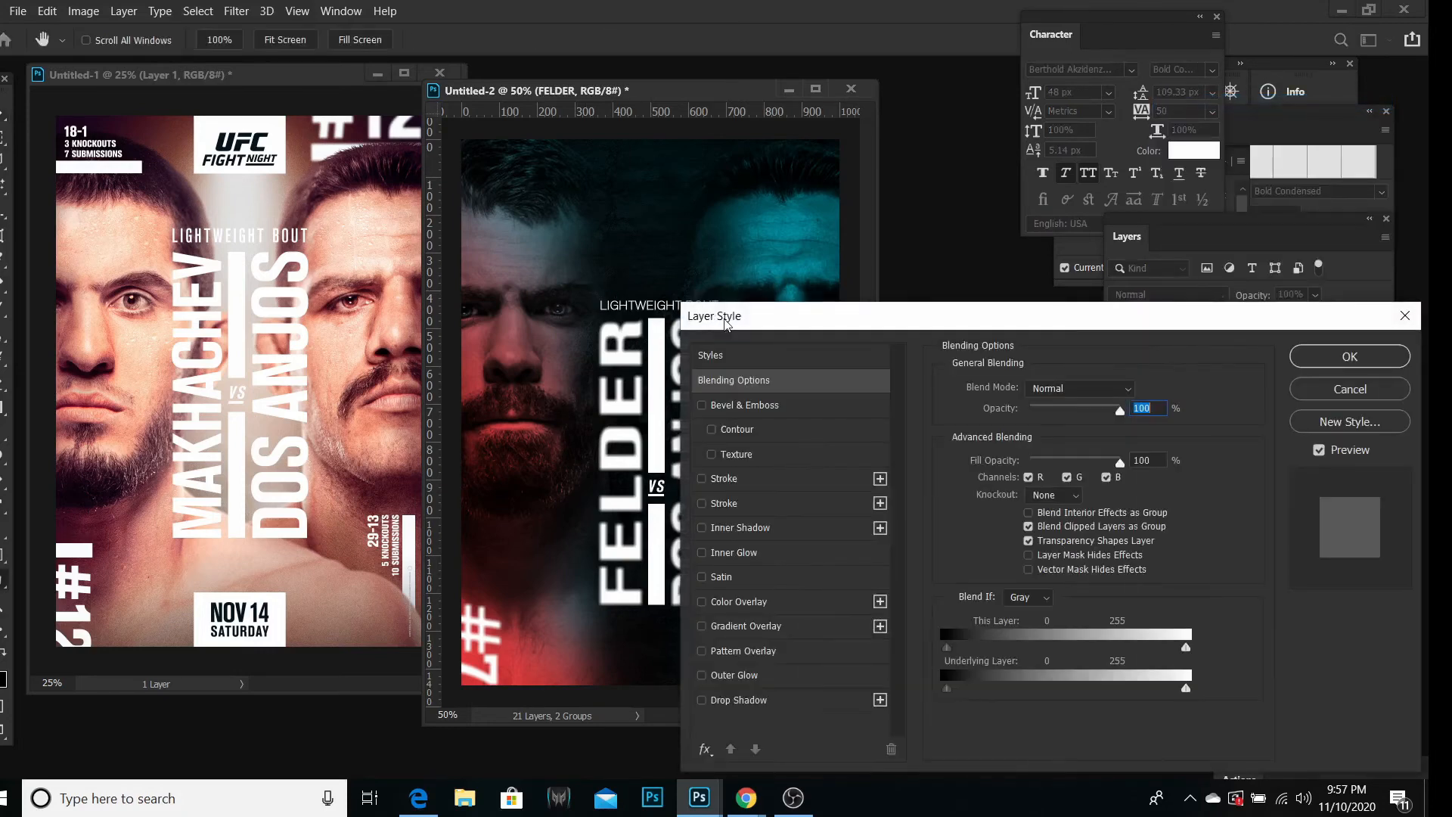
click(794, 445)
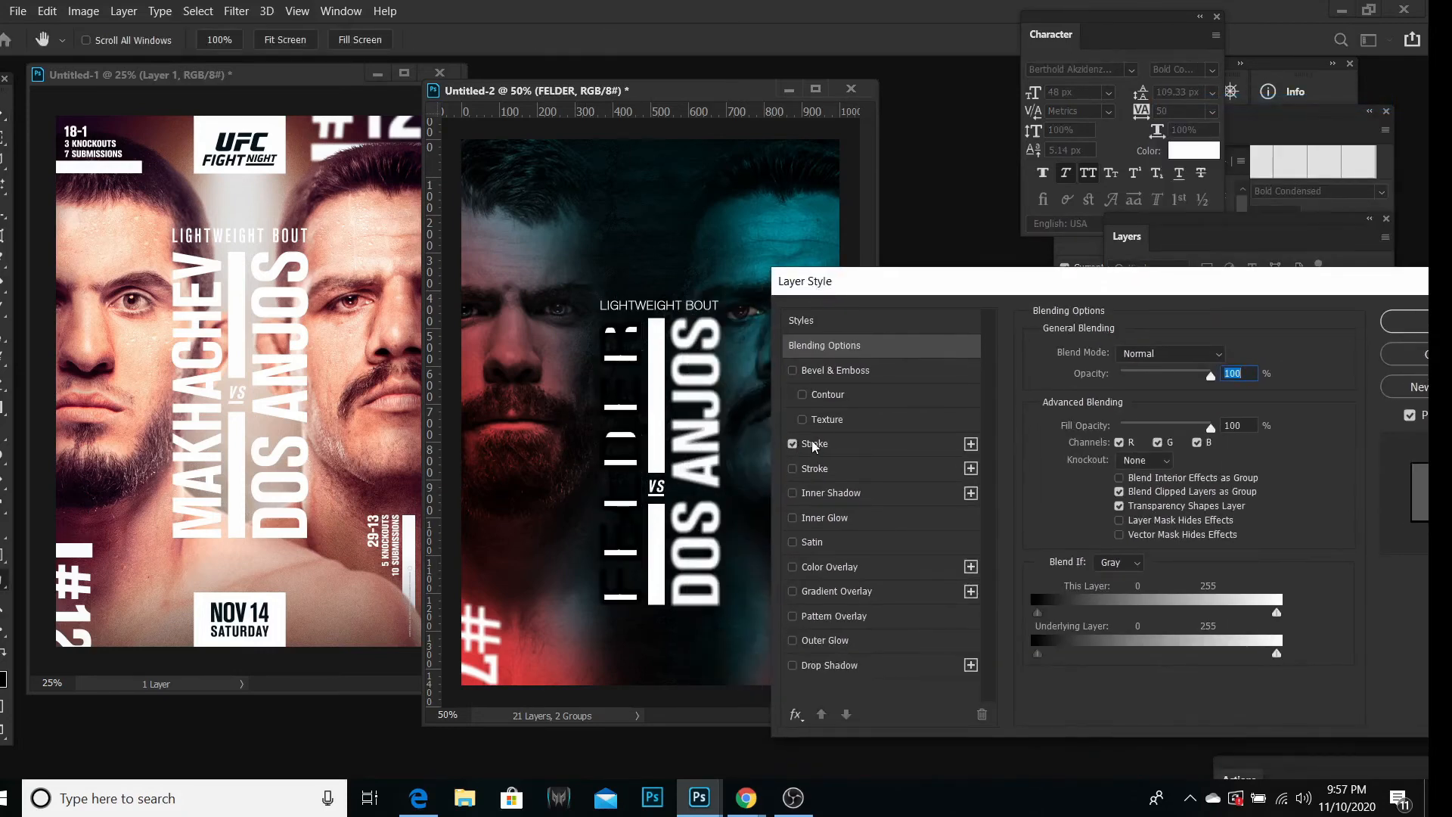
double_click(1213, 351)
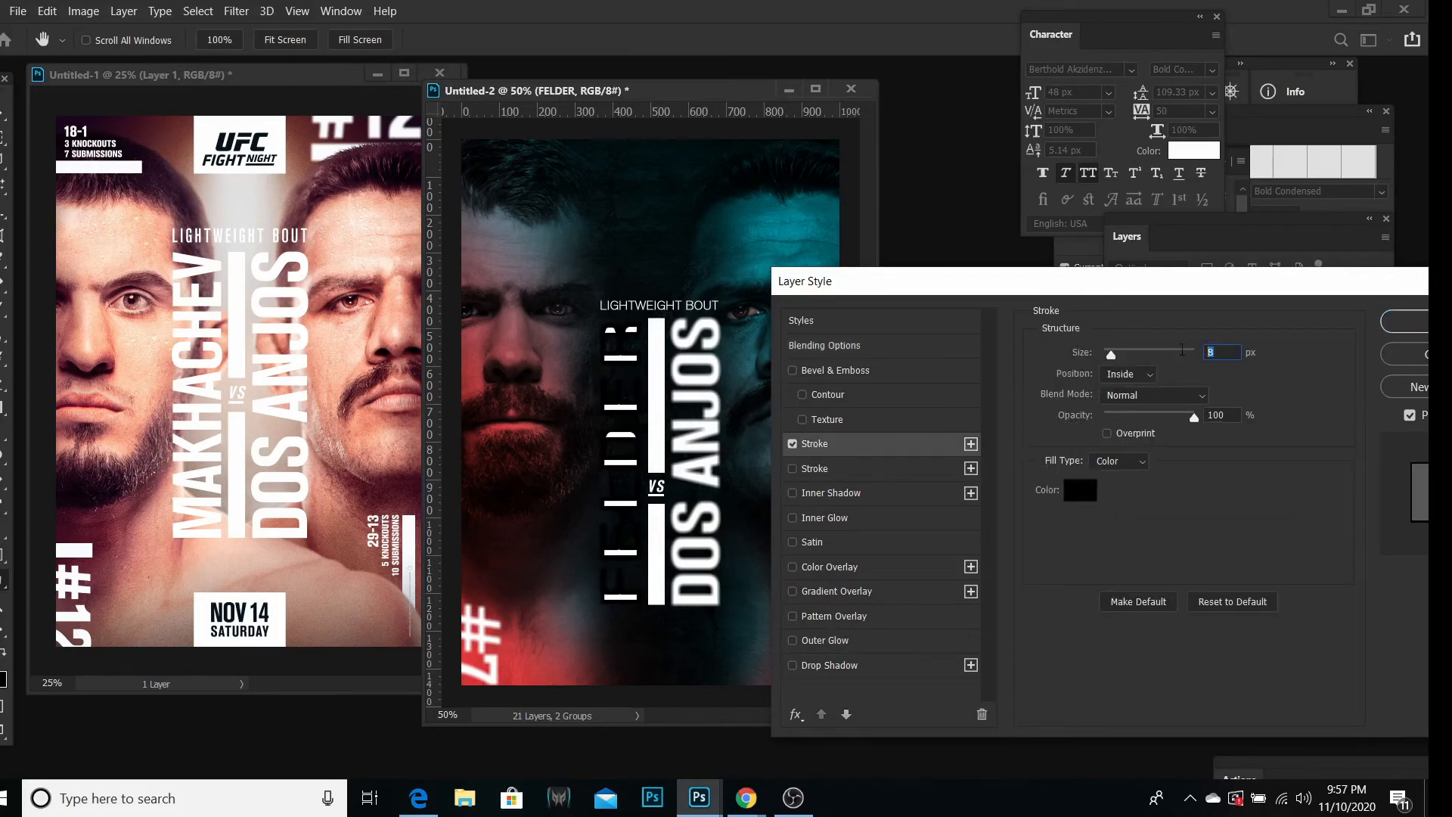
text(2)
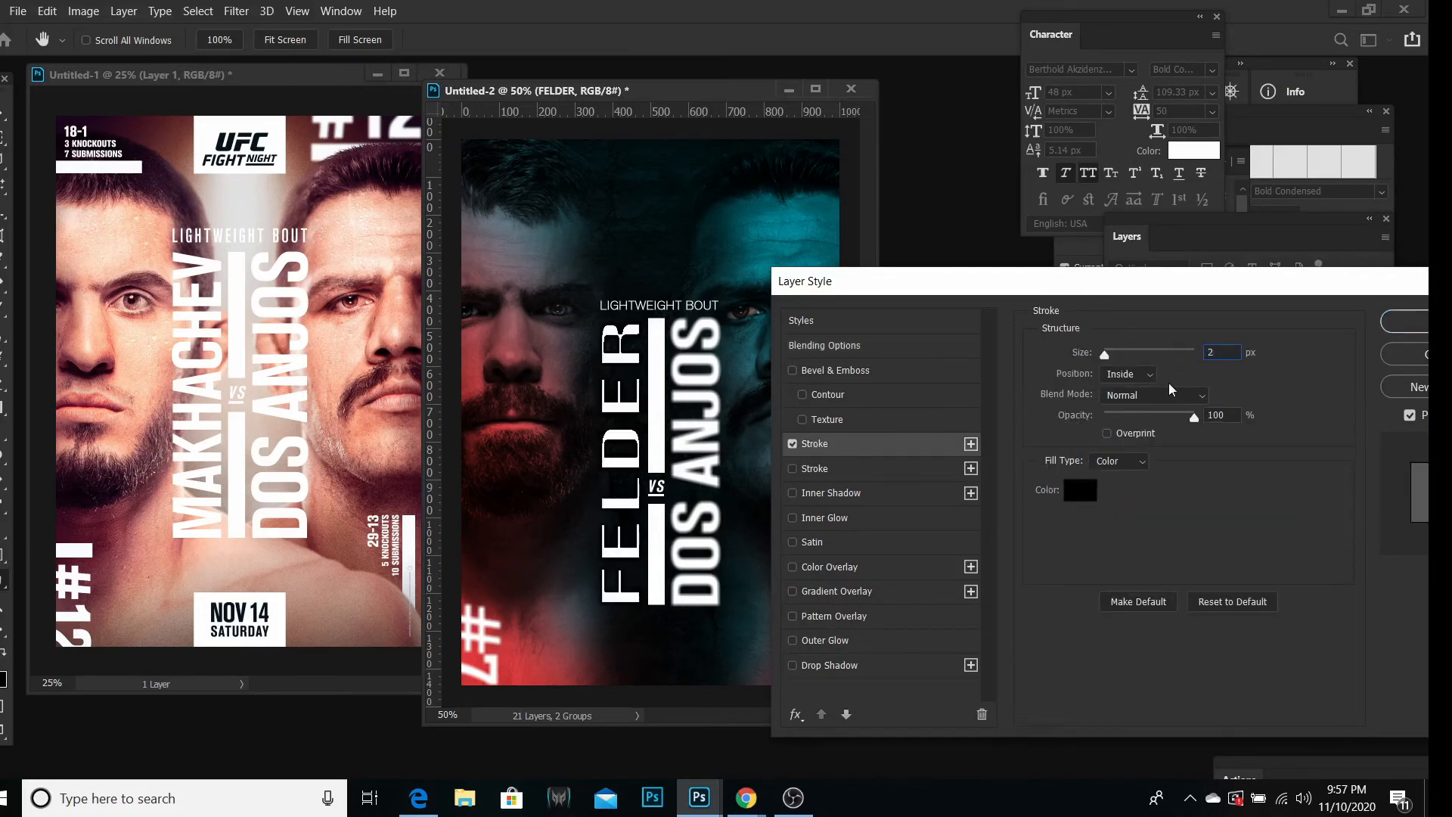
Step: Try a second, white outside Stroke of 1 px on FELDER and discard the layer style changes
click(793, 469)
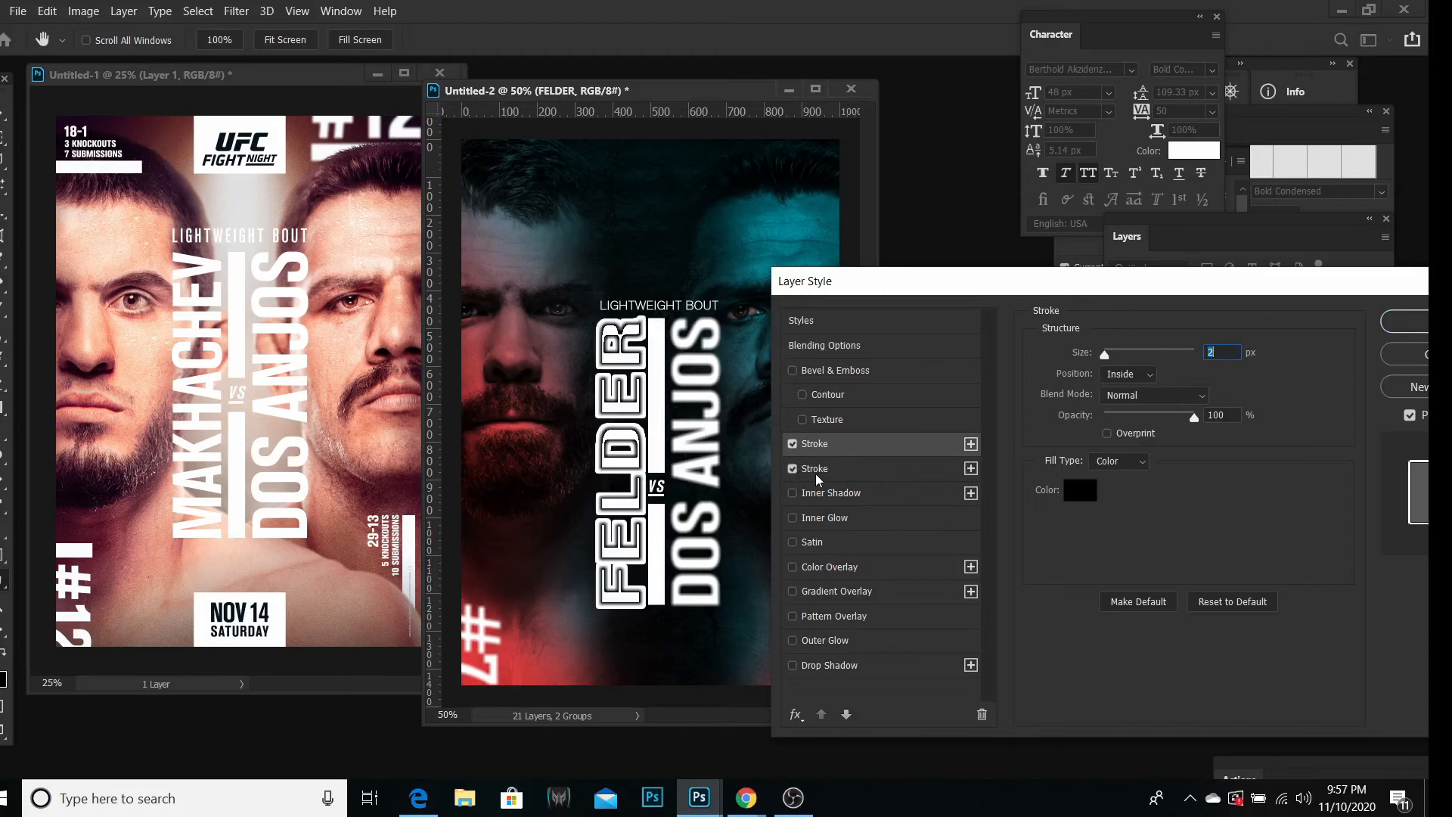
click(1078, 491)
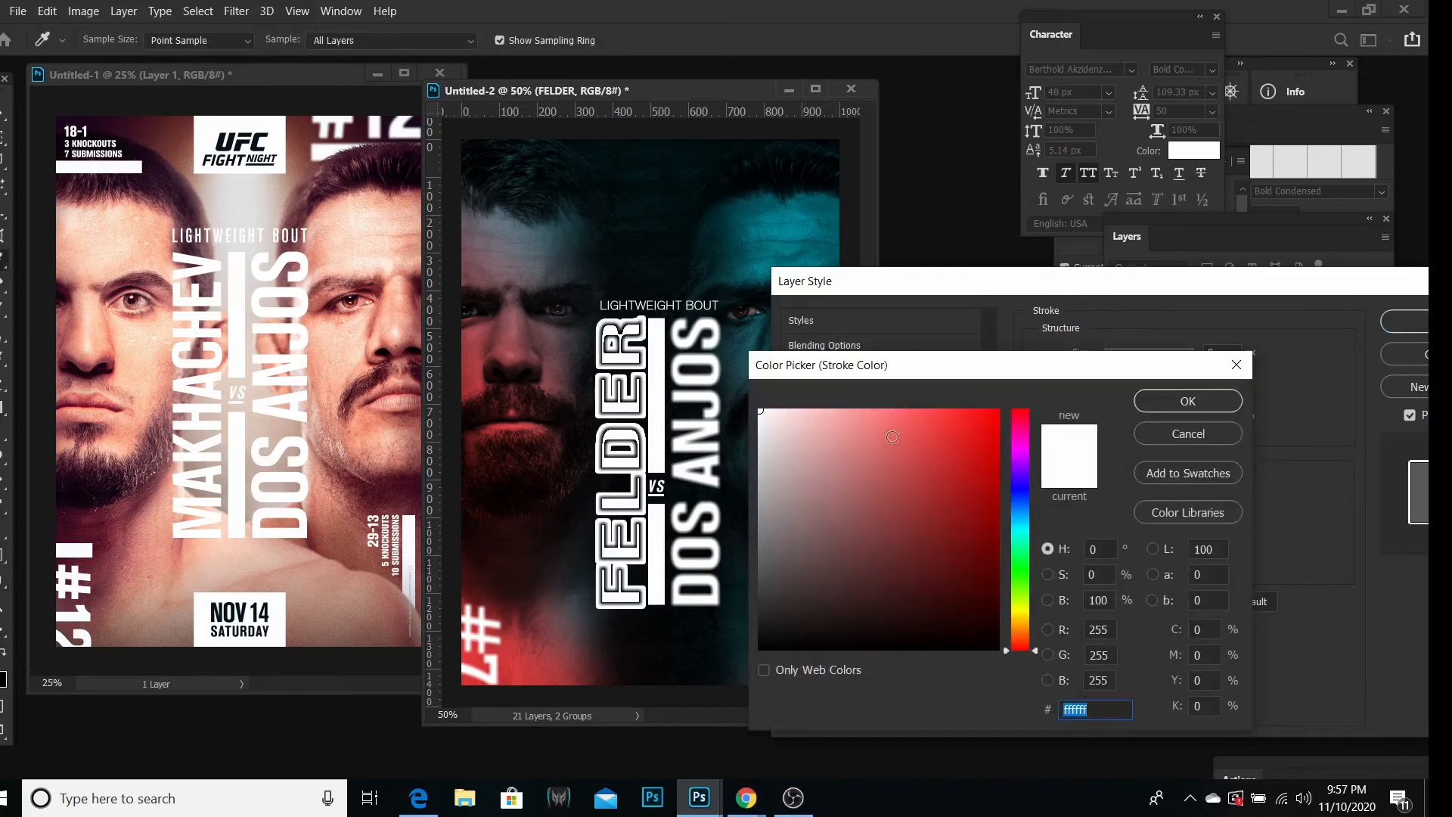
click(1144, 404)
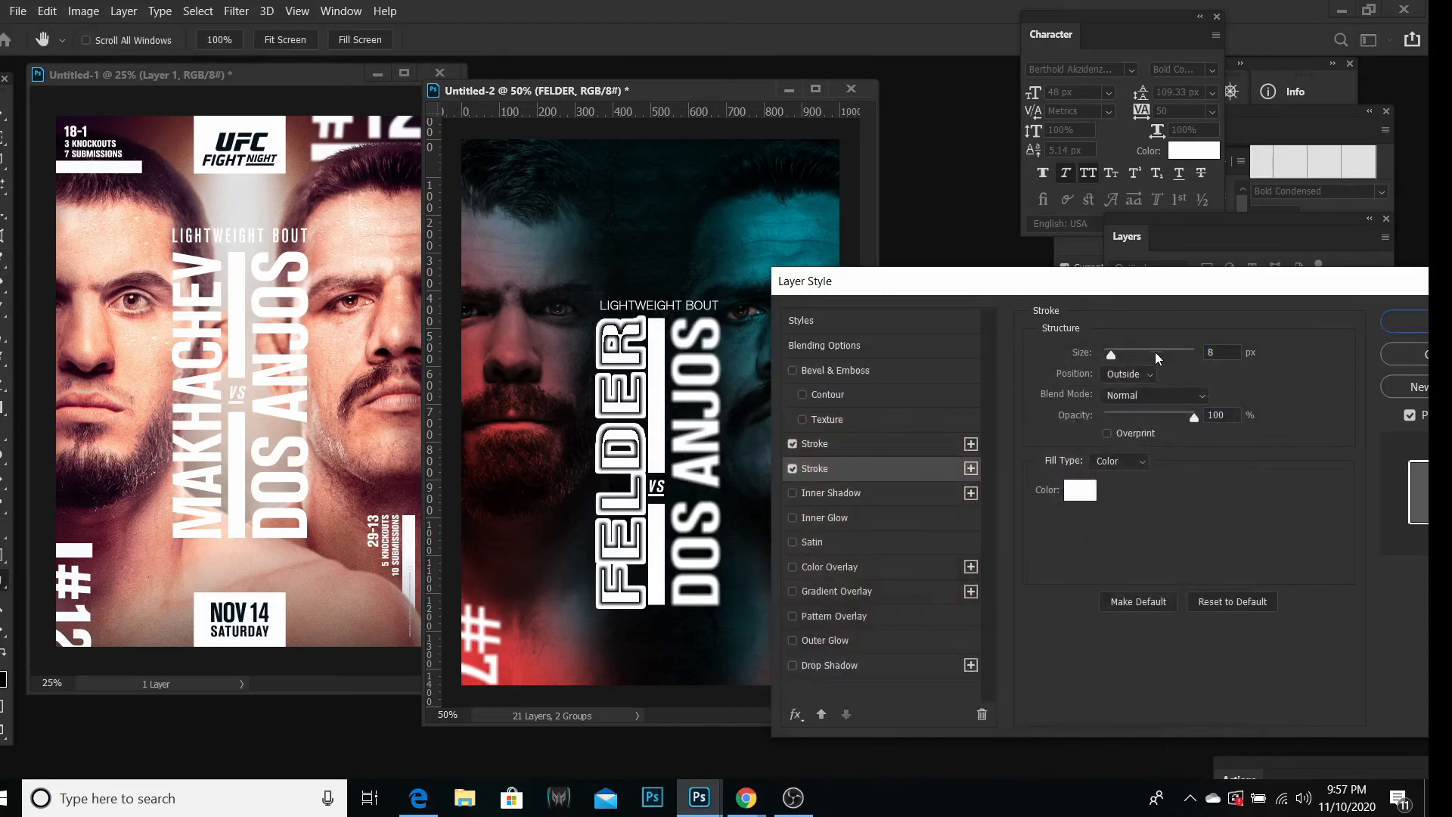
double_click(1206, 352)
text(1)
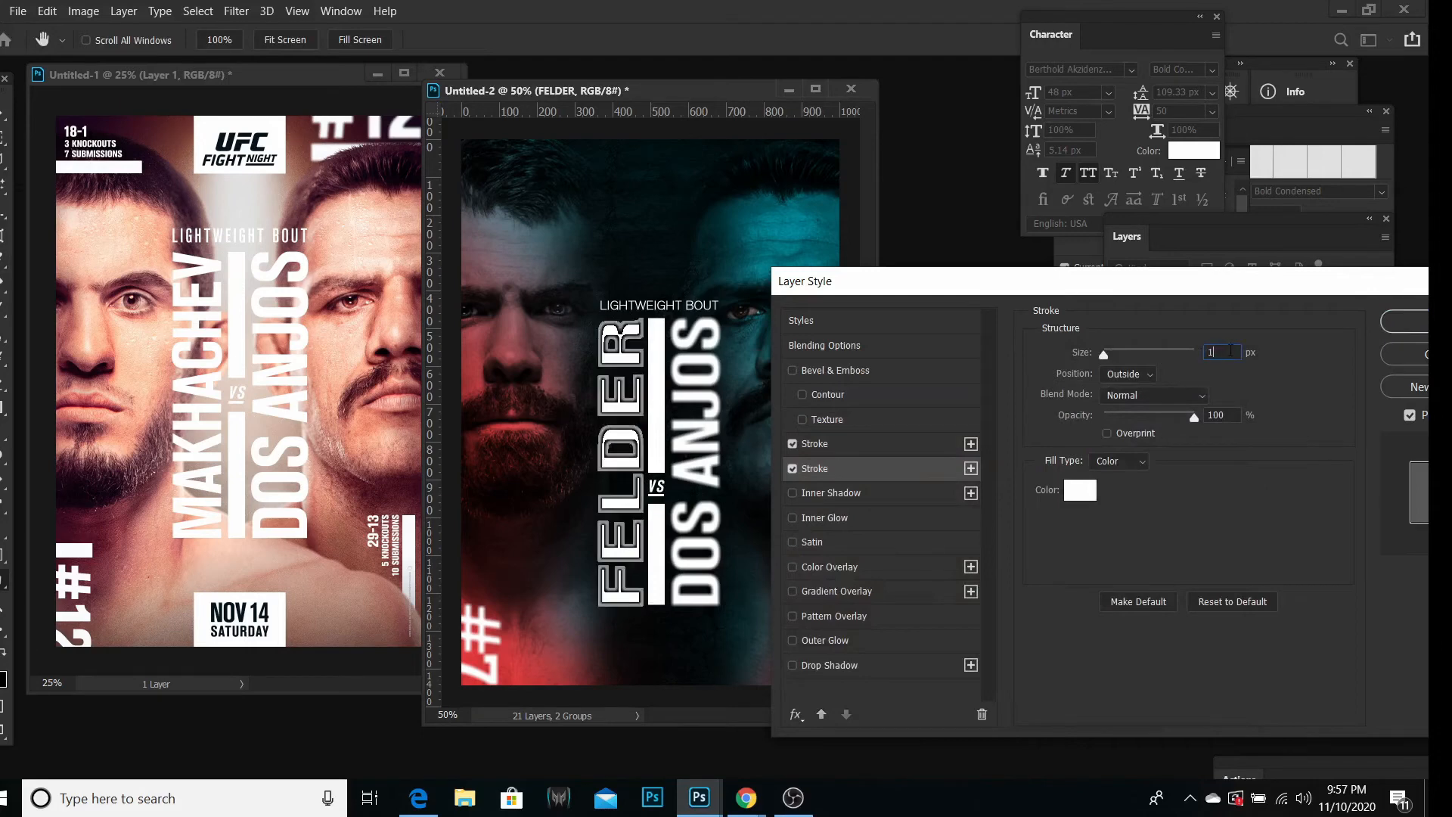
click(1404, 353)
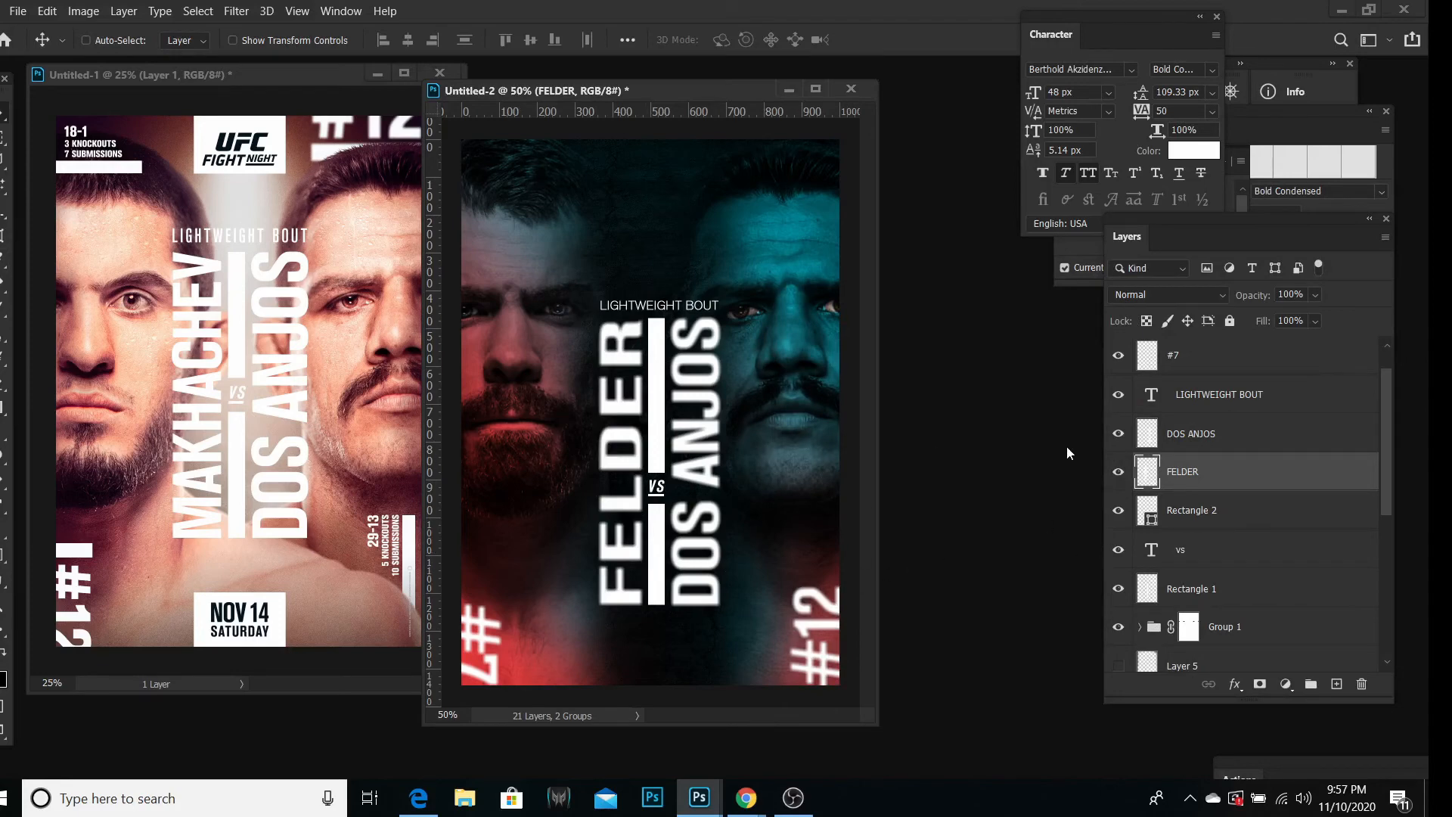
Step: Undo the Box Blur on DOS ANJOS and FELDER, and reapply it to the FELDER text with a 3 px radius
key(ctrl+z)
key(ctrl+z)
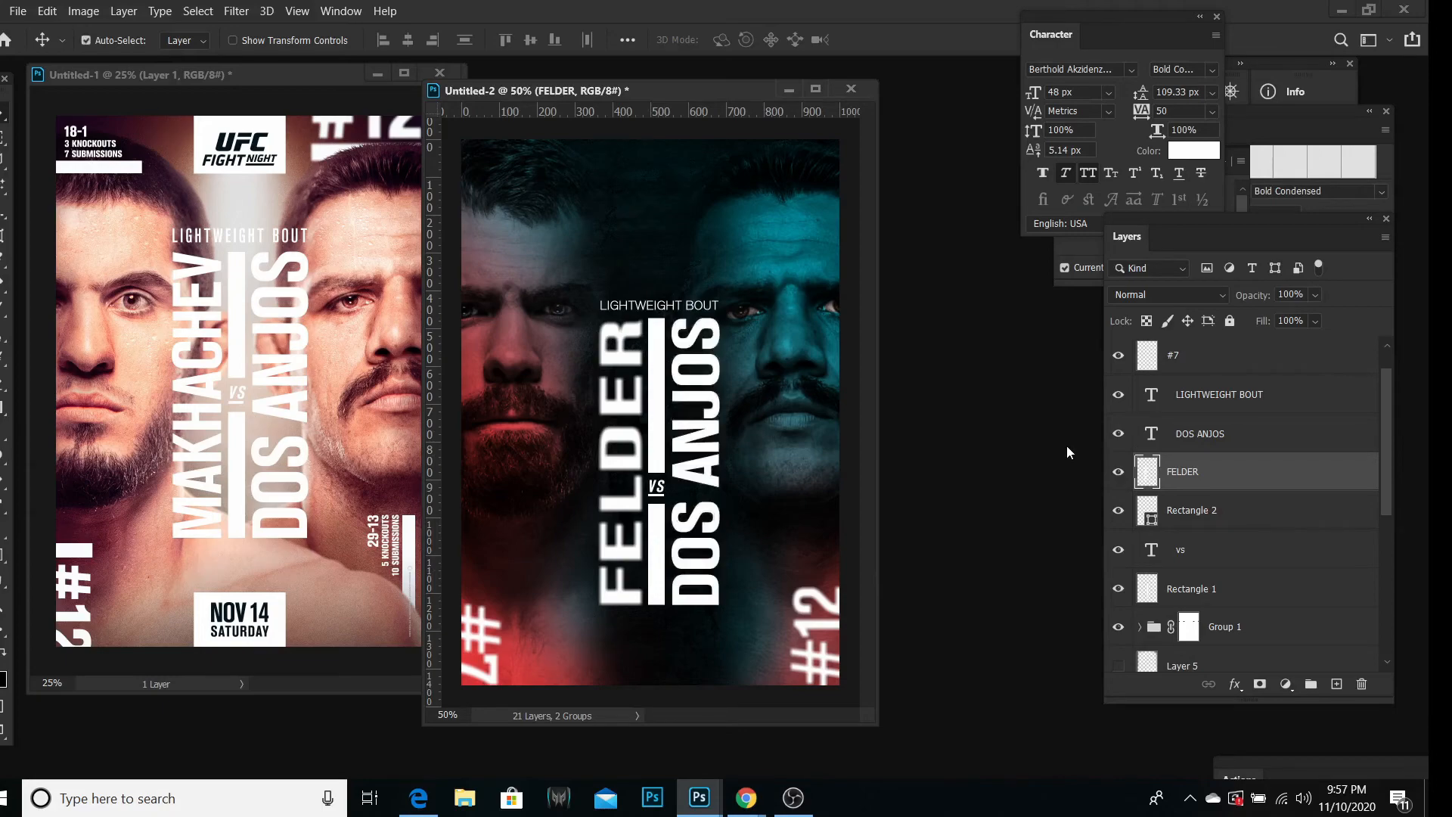
click(236, 10)
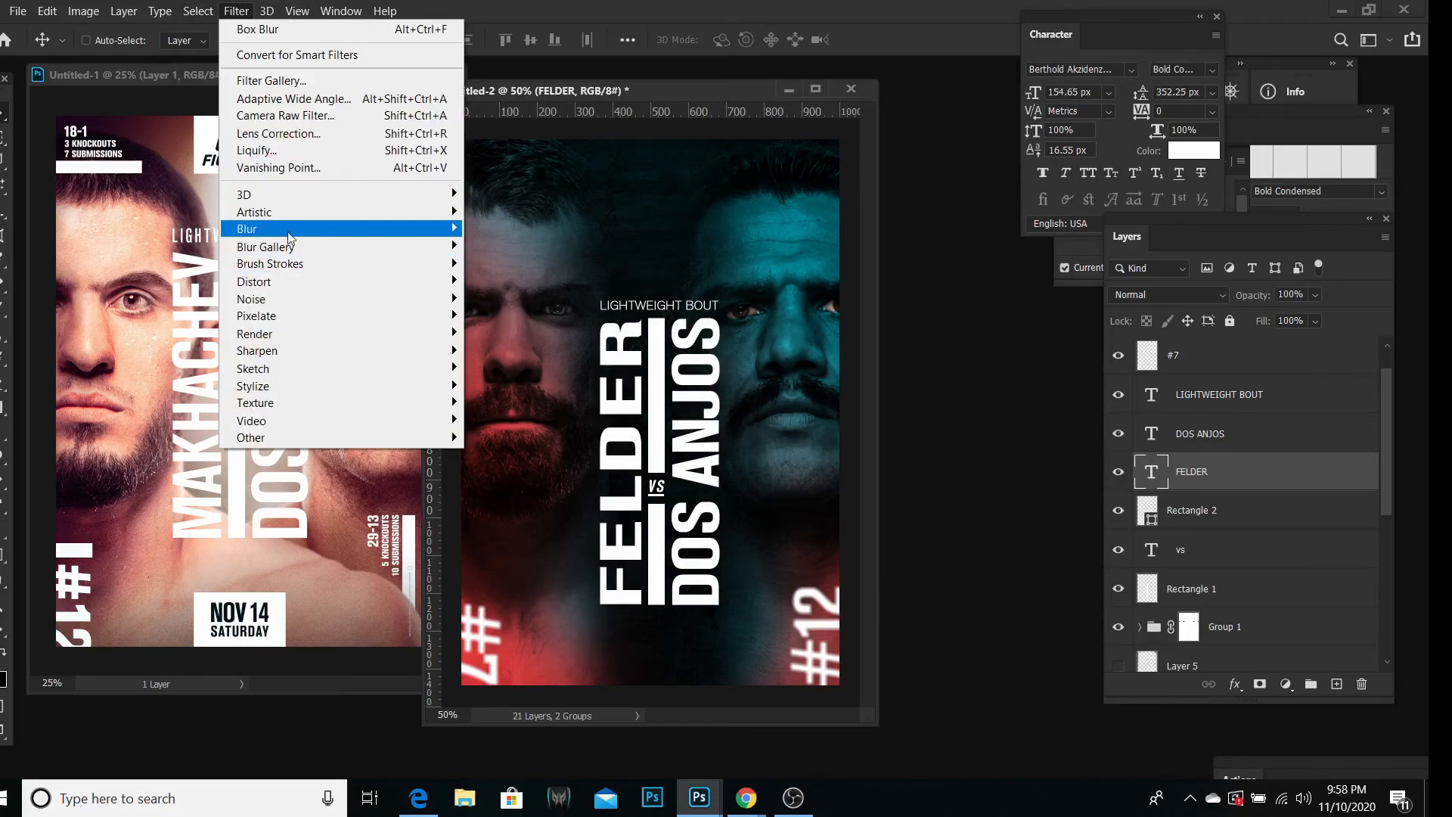
mouse_move(250, 228)
click(502, 282)
click(831, 313)
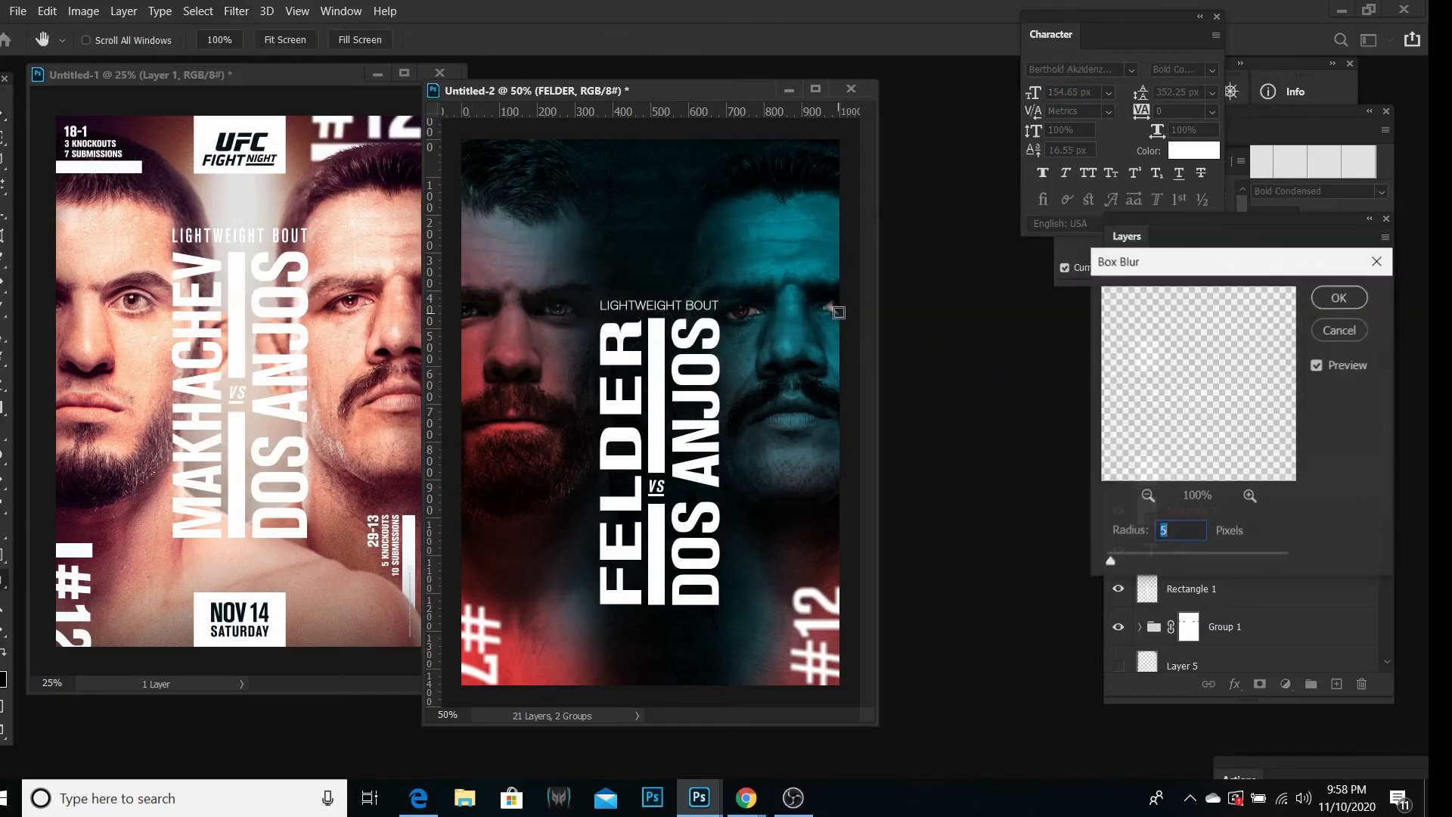
text(3)
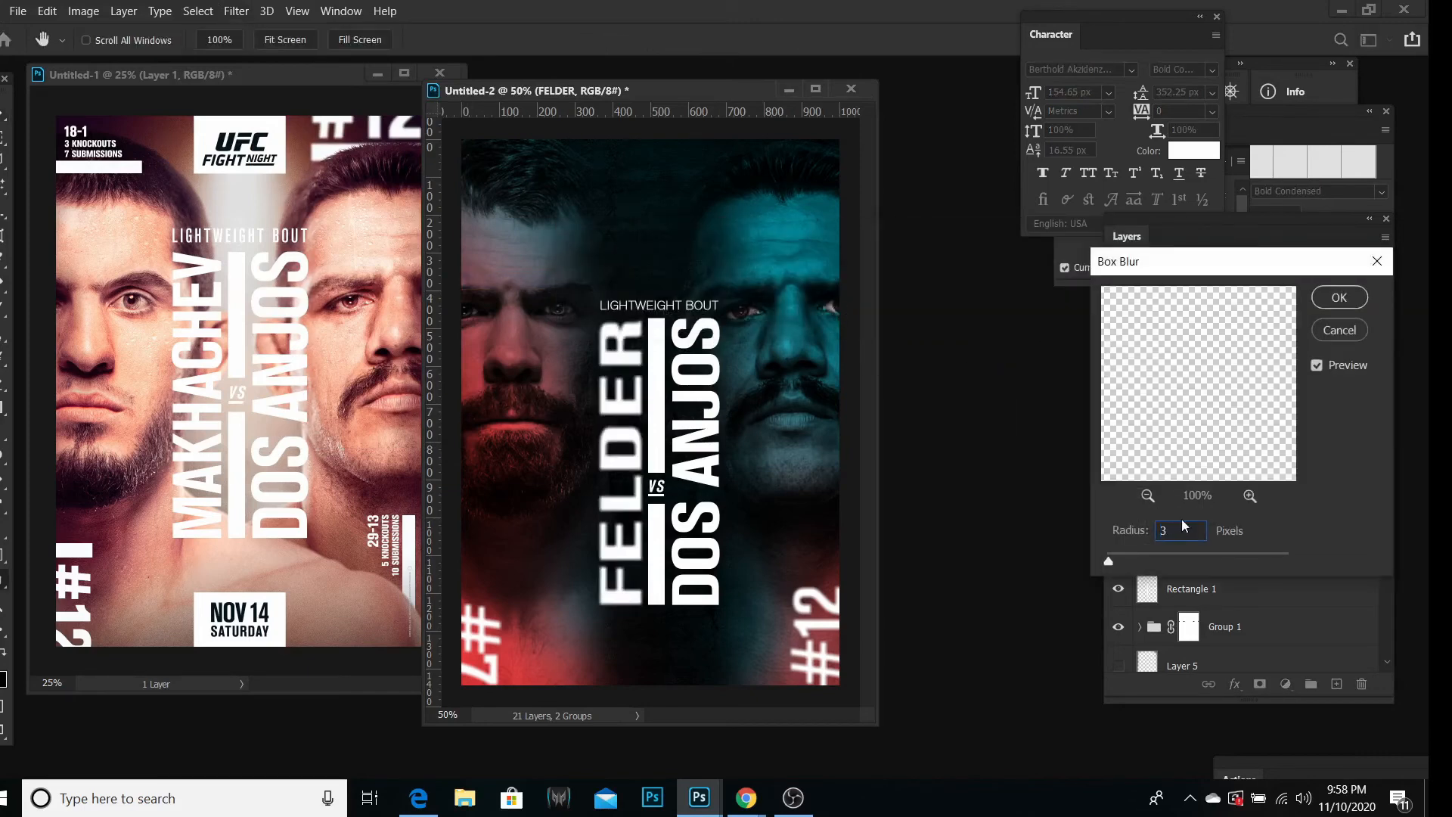
click(1339, 297)
Step: Rasterize the DOS ANJOS text layer and apply the same 3 px Box Blur to it
click(1258, 447)
click(236, 11)
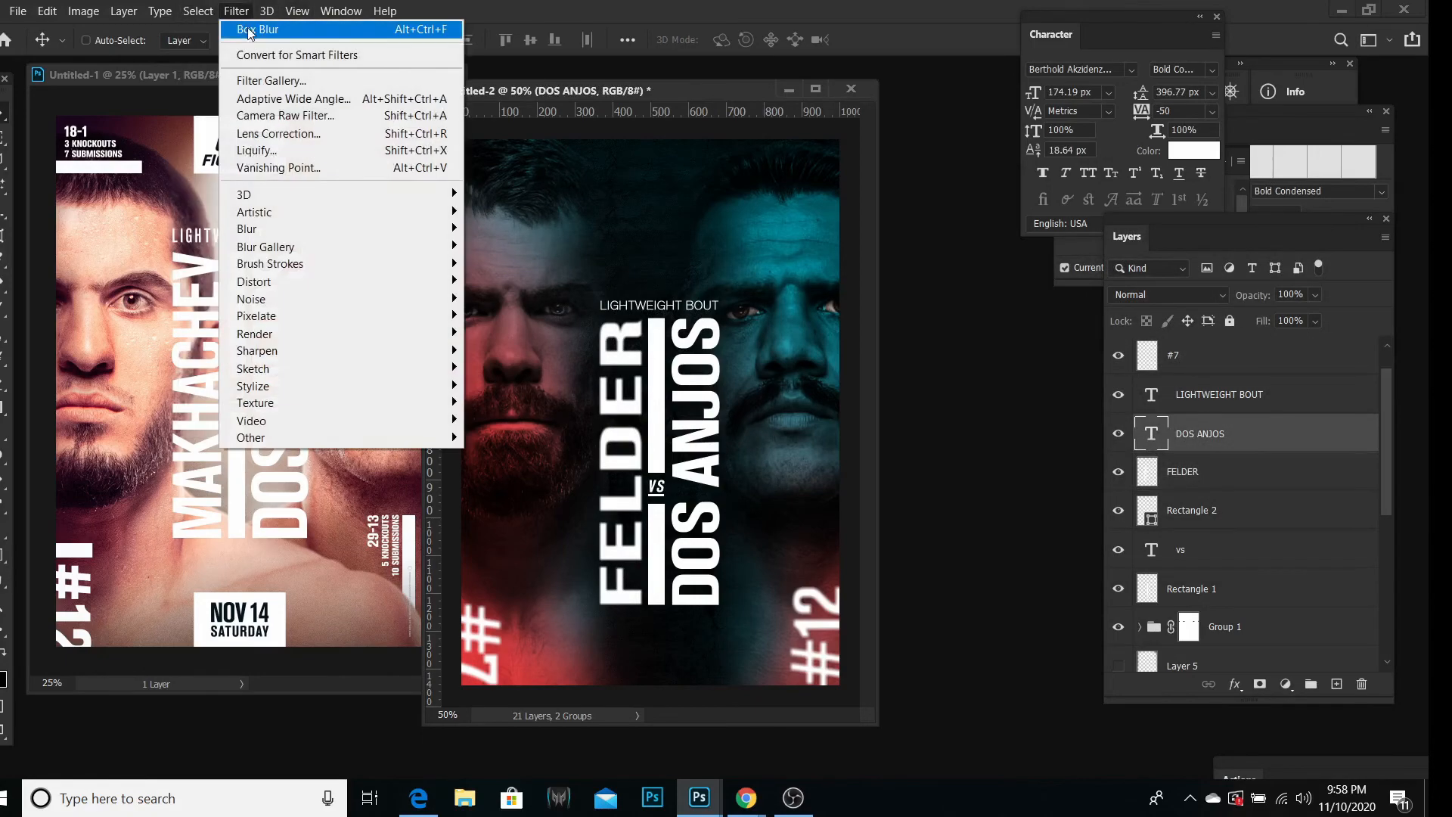
click(250, 31)
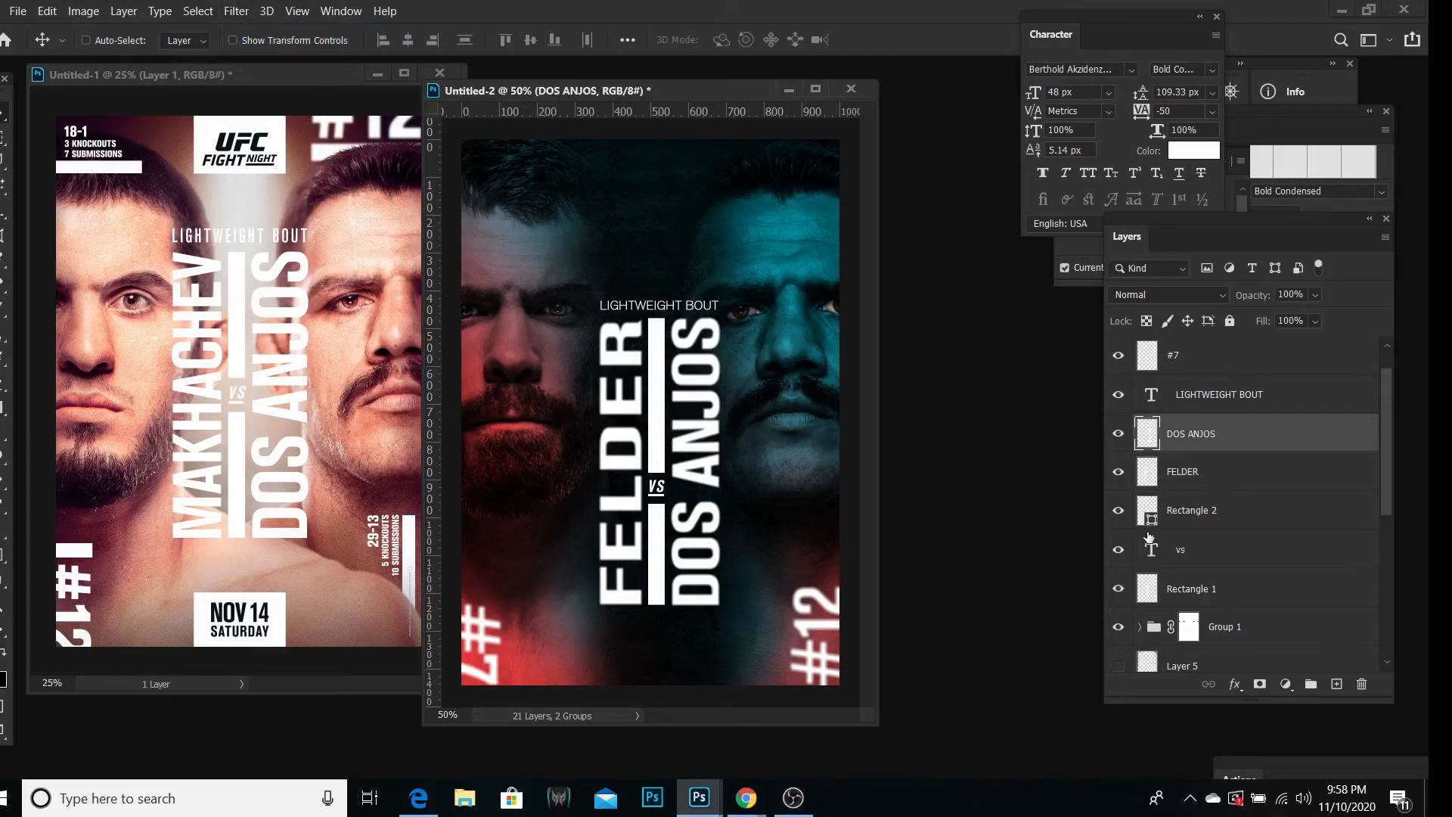
Step: Identify the Rectangle 1 layer by toggling its visibility and try the 3 px Box Blur on it
click(1119, 520)
click(1118, 592)
click(1118, 592)
click(1192, 591)
click(236, 11)
click(248, 31)
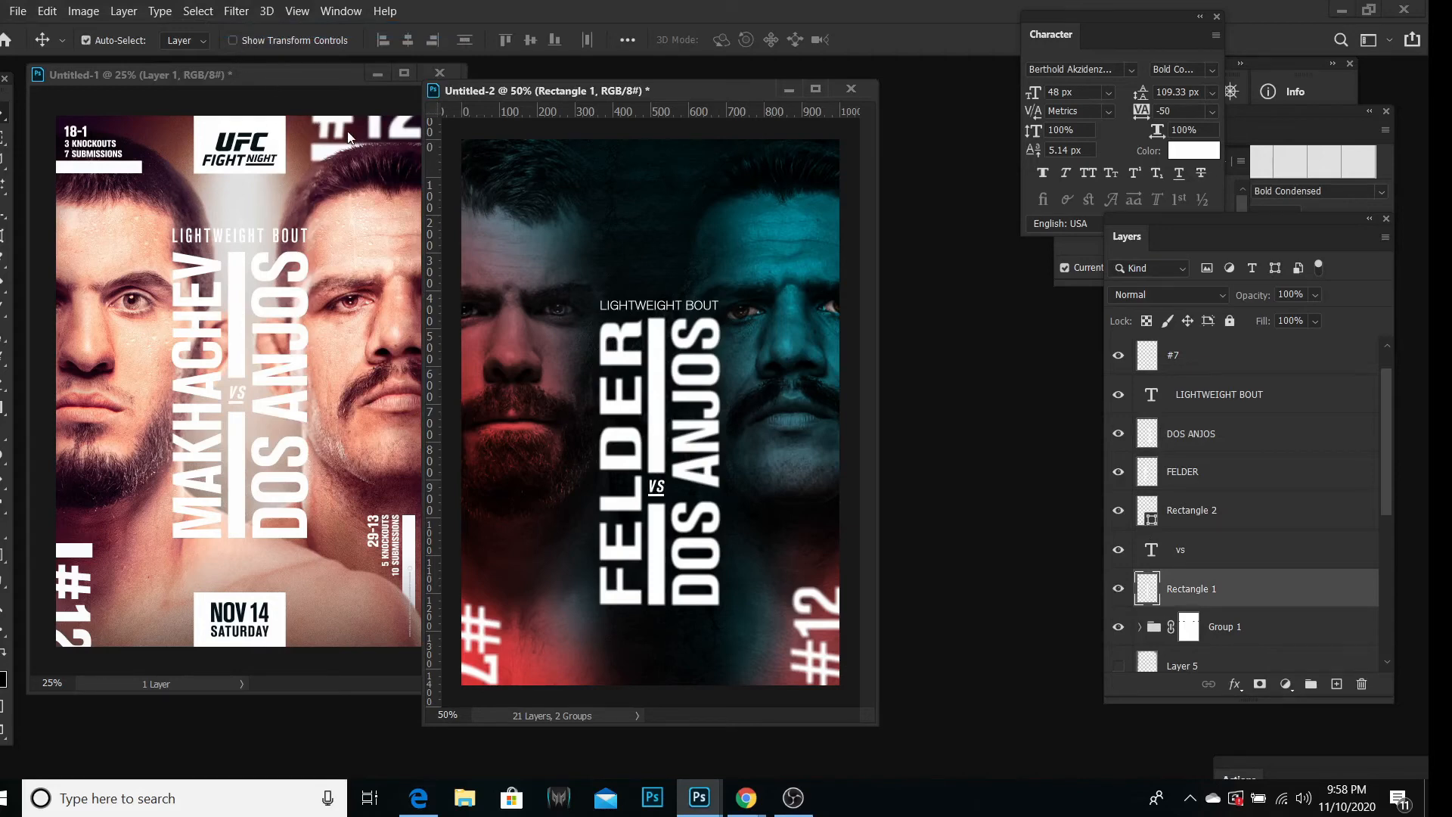
key(ctrl+f)
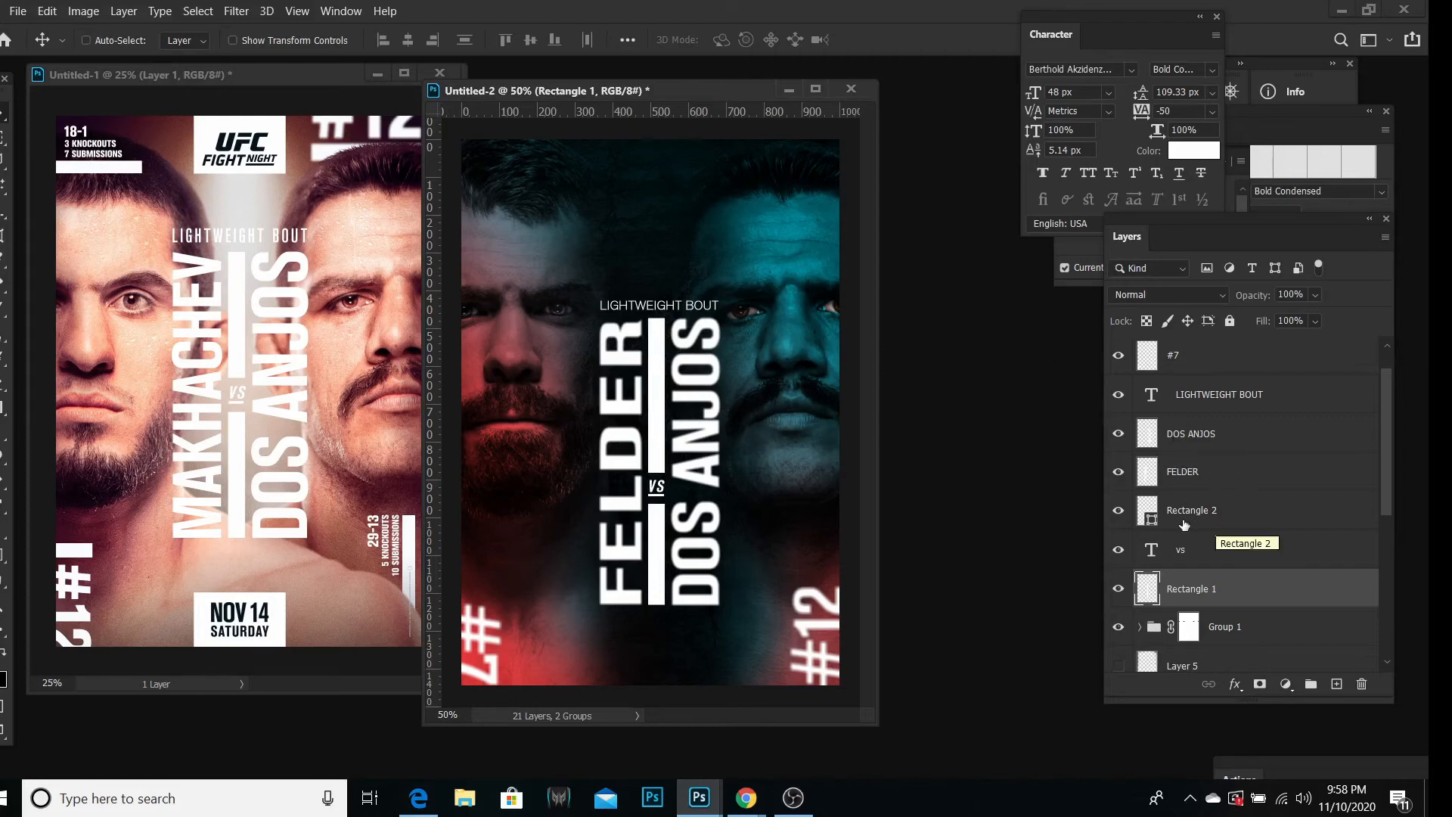
Step: Add a Color Overlay to the FELDER layer and set its color to bright red (#ee3234)
click(1172, 480)
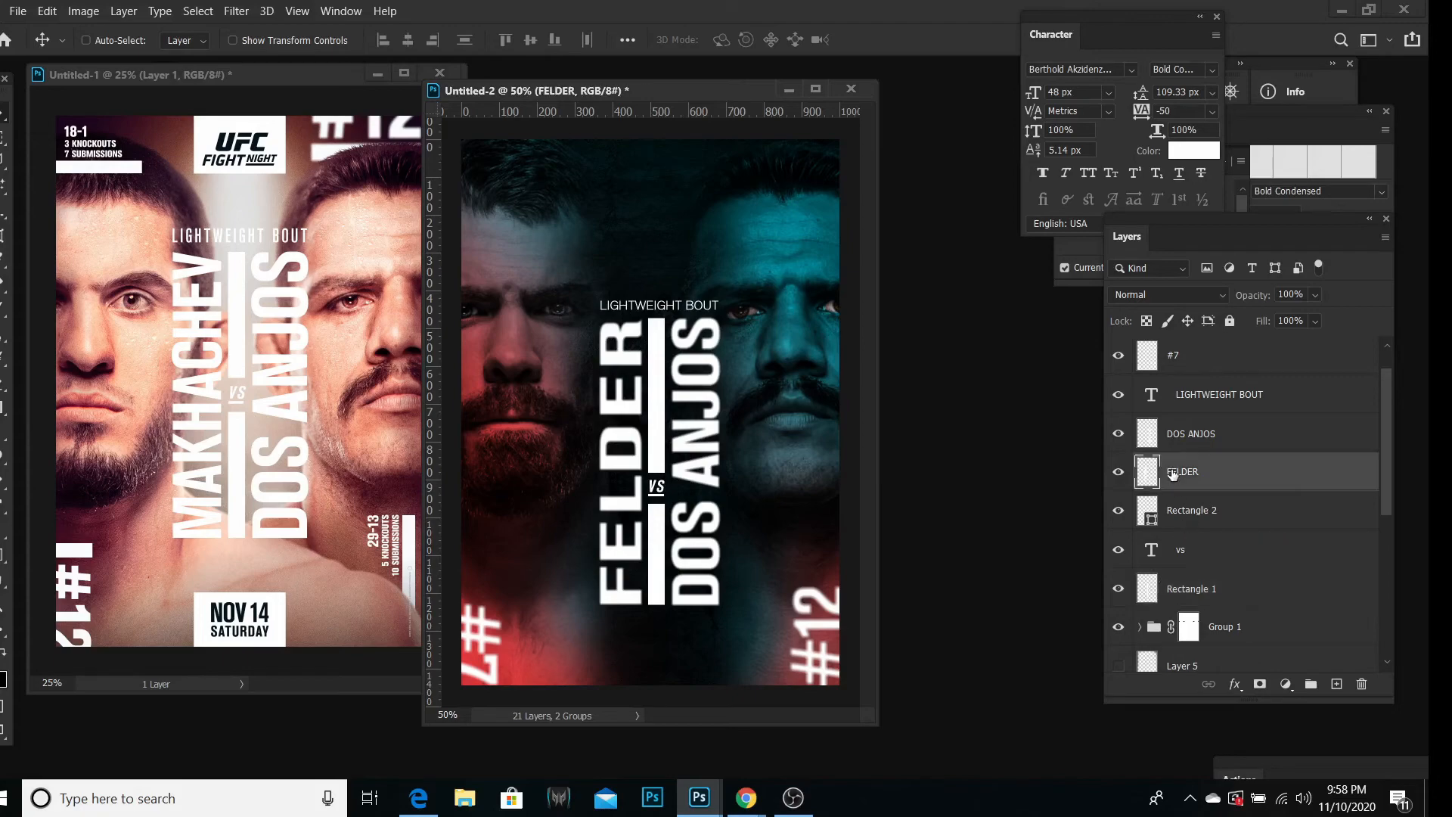
right_click(1172, 481)
click(998, 12)
click(701, 567)
click(727, 564)
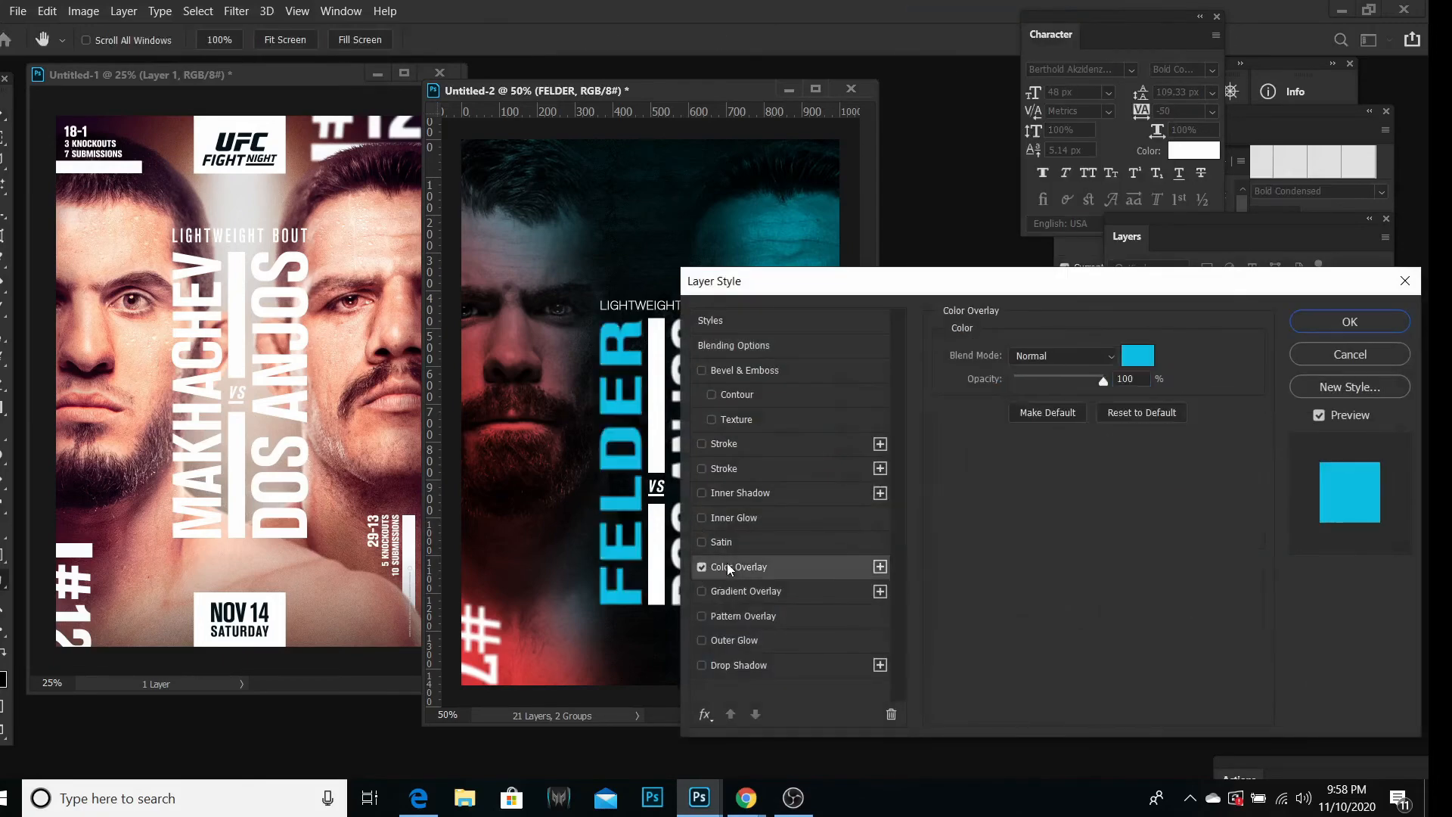
drag(753, 281, 856, 275)
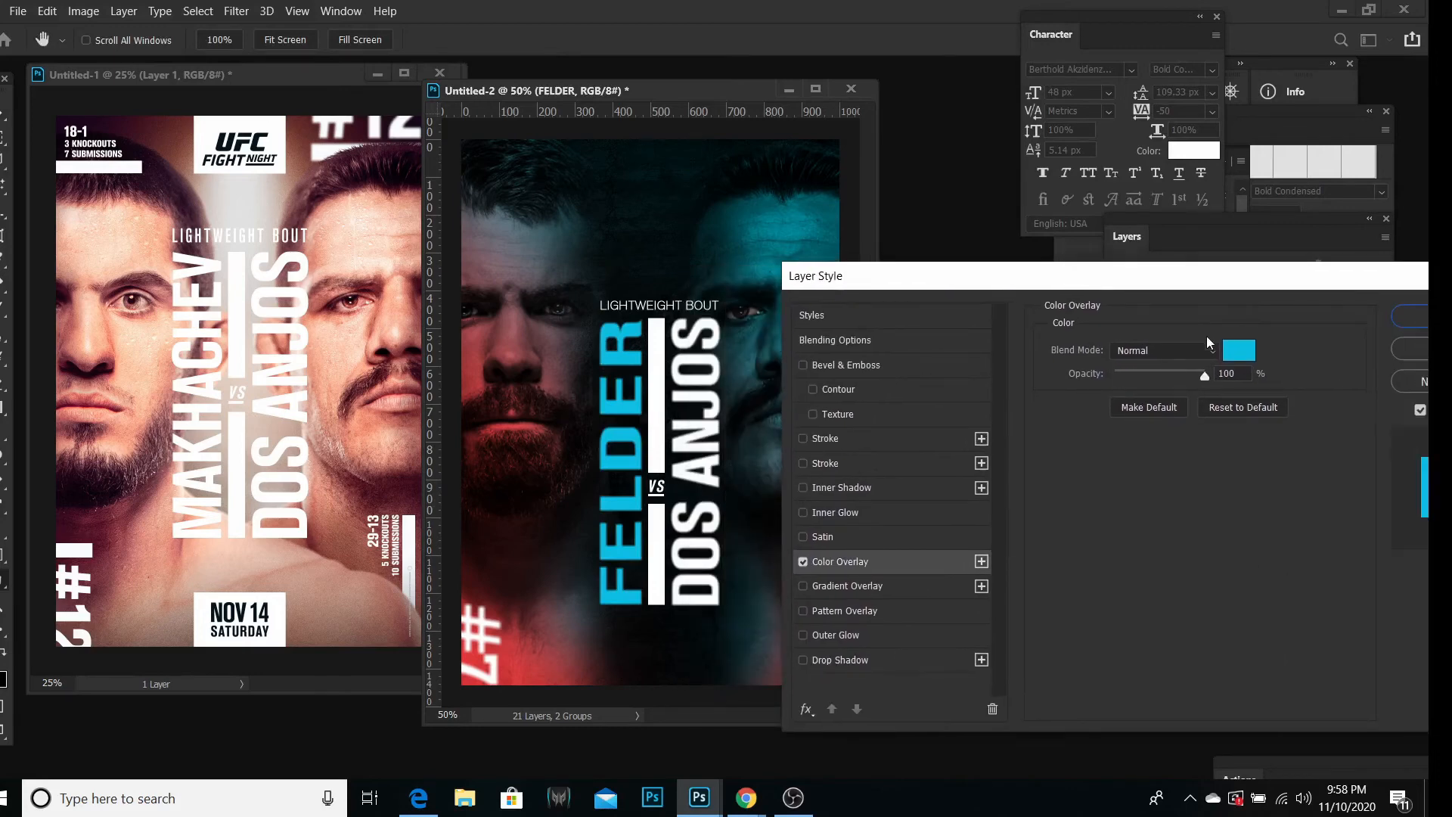
click(1233, 347)
click(512, 656)
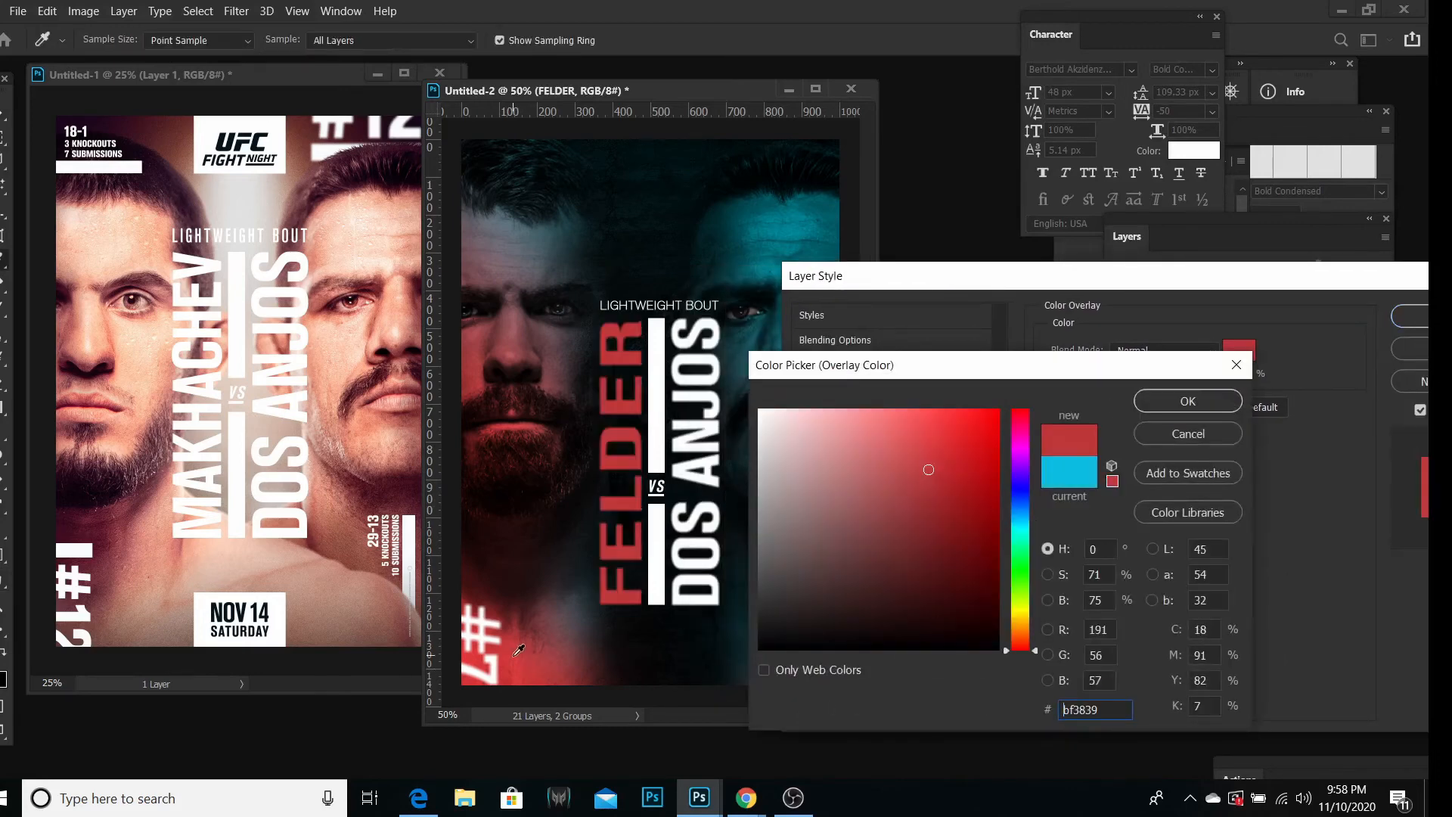
click(949, 424)
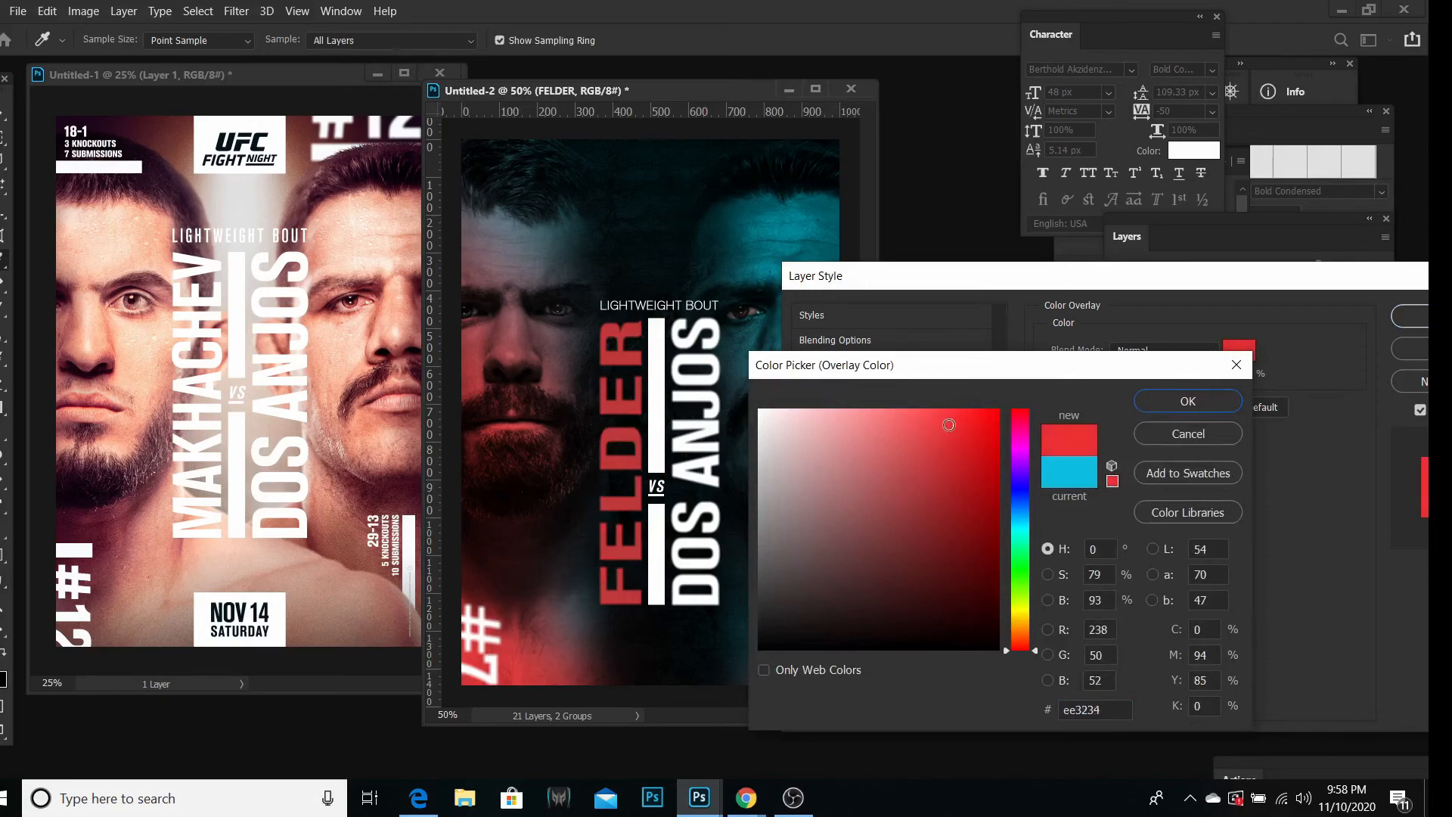
click(1180, 401)
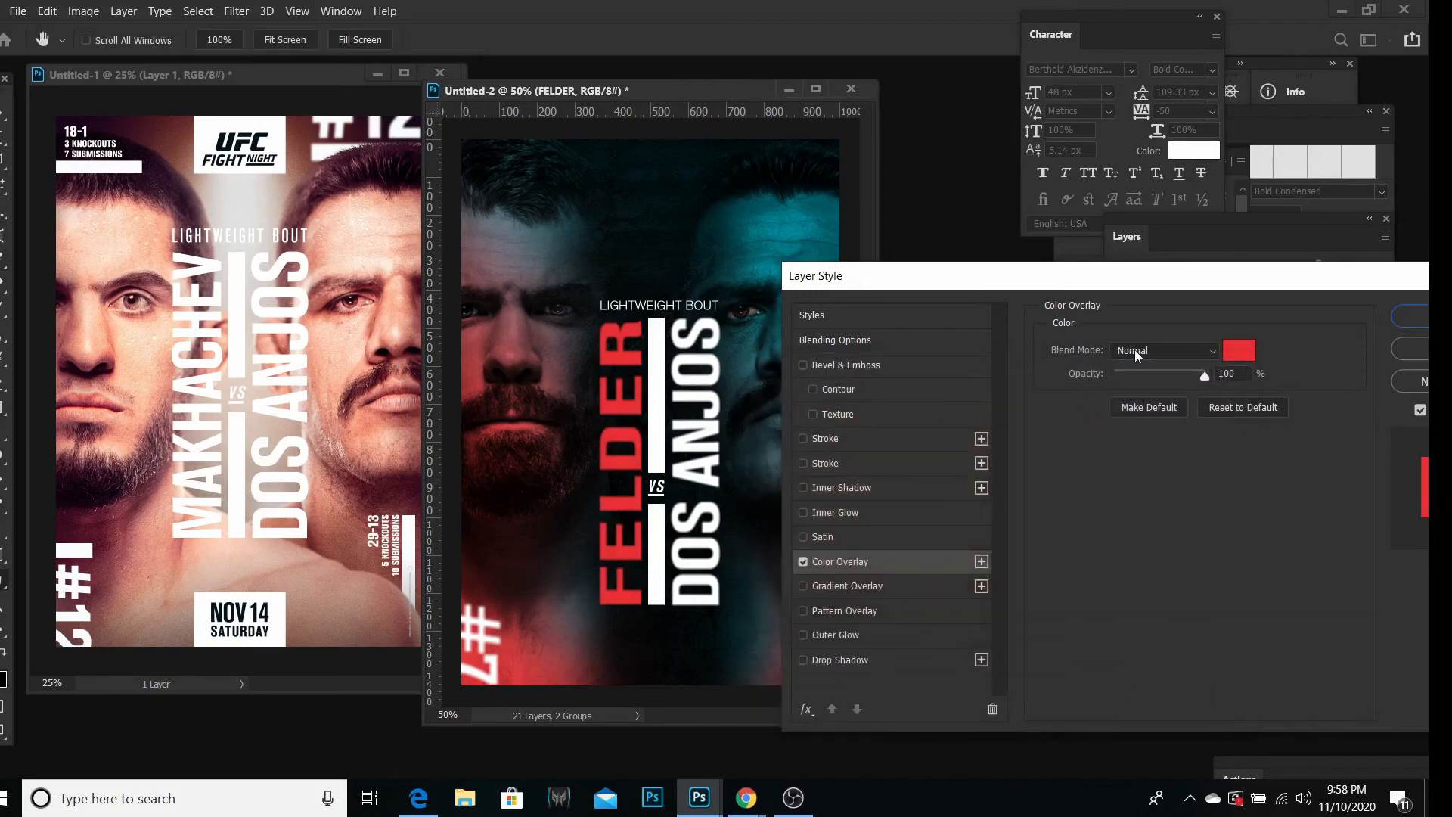
Step: Try the Multiply, Overlay and Color Burn blend modes for the FELDER Color Overlay
click(1136, 349)
click(1133, 373)
click(1137, 355)
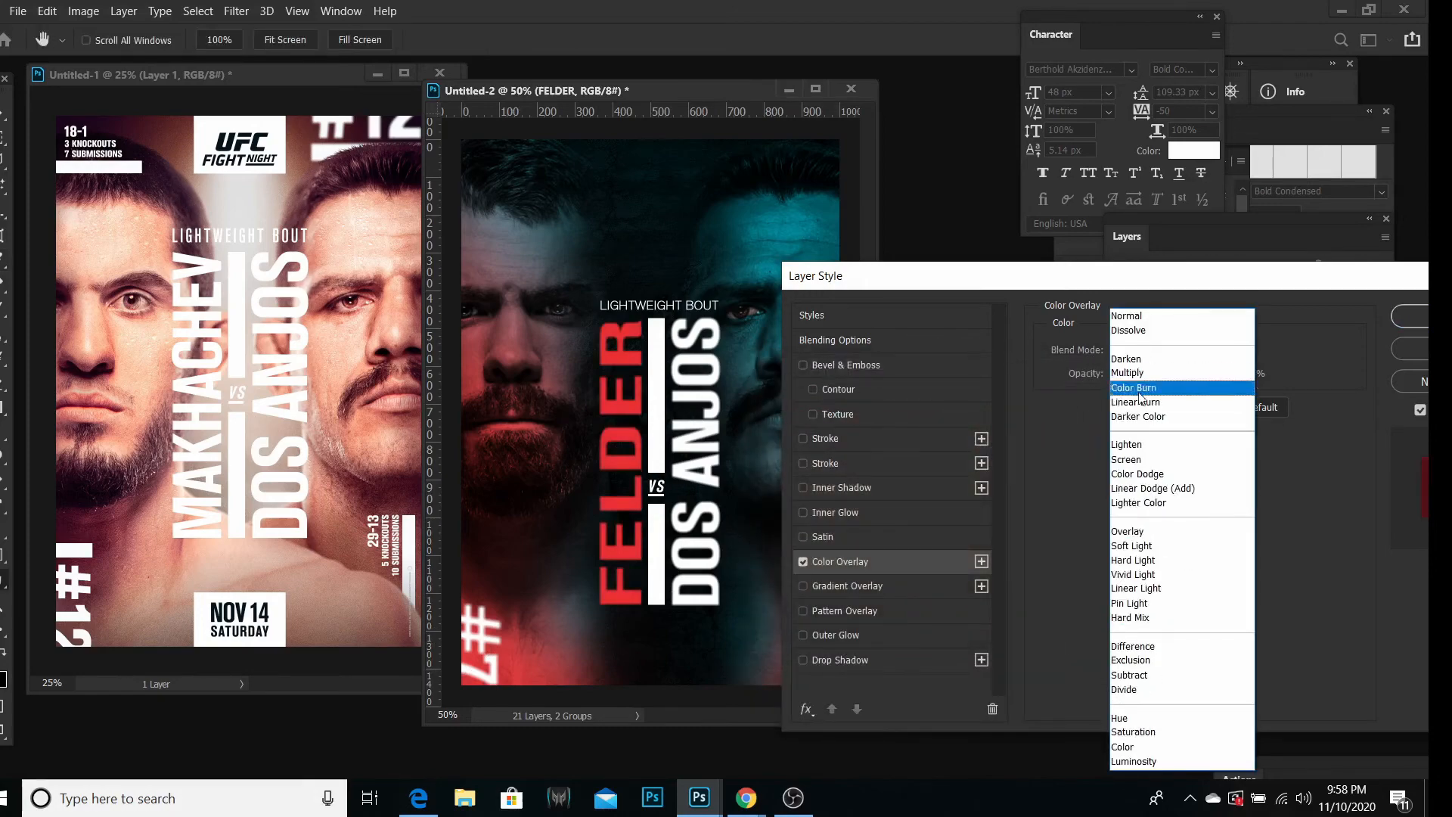
click(1128, 531)
click(1129, 346)
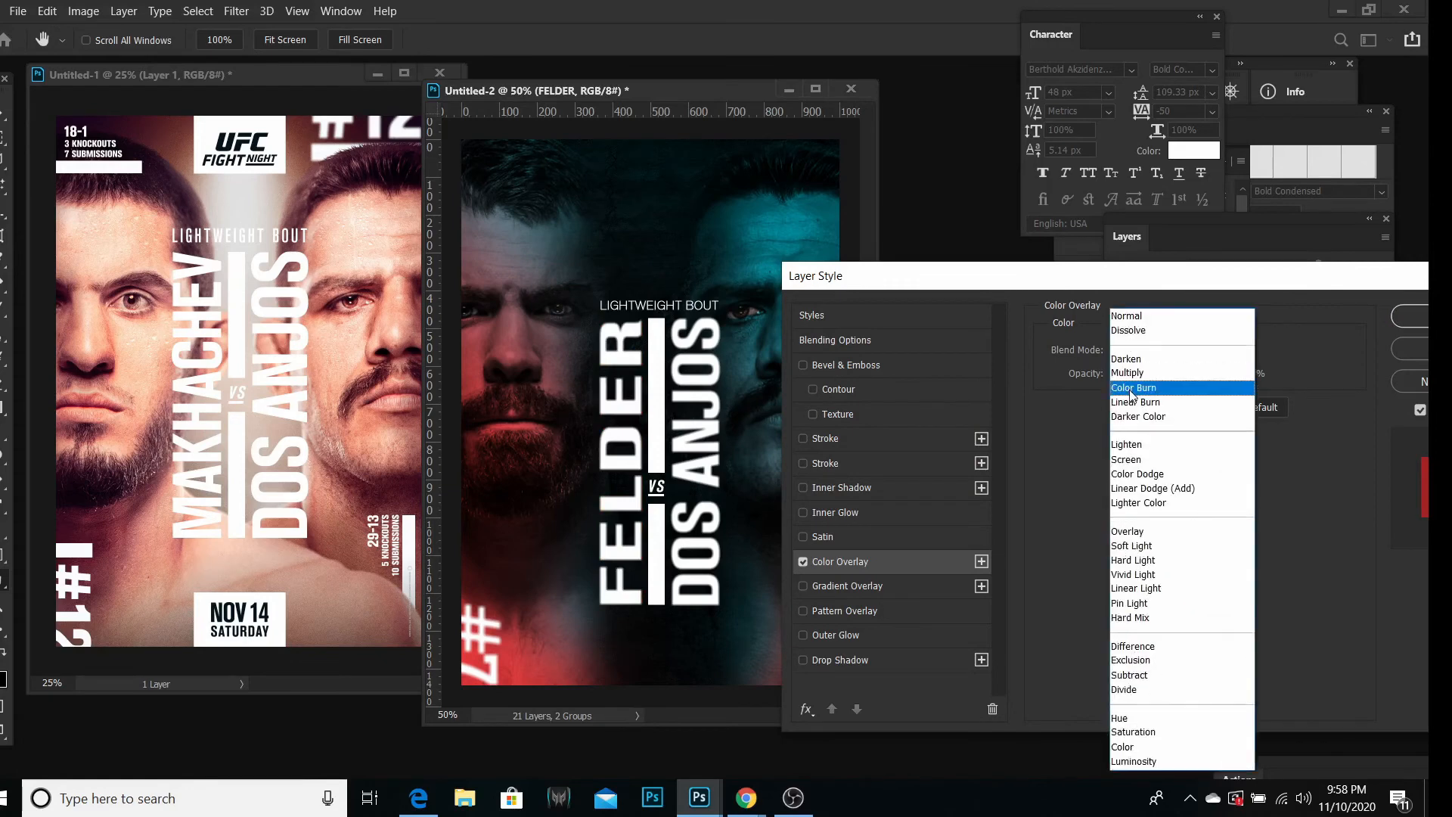
click(1132, 387)
Step: Set the FELDER Color Overlay to Normal blend mode at 100% opacity and apply the layer style
click(1138, 350)
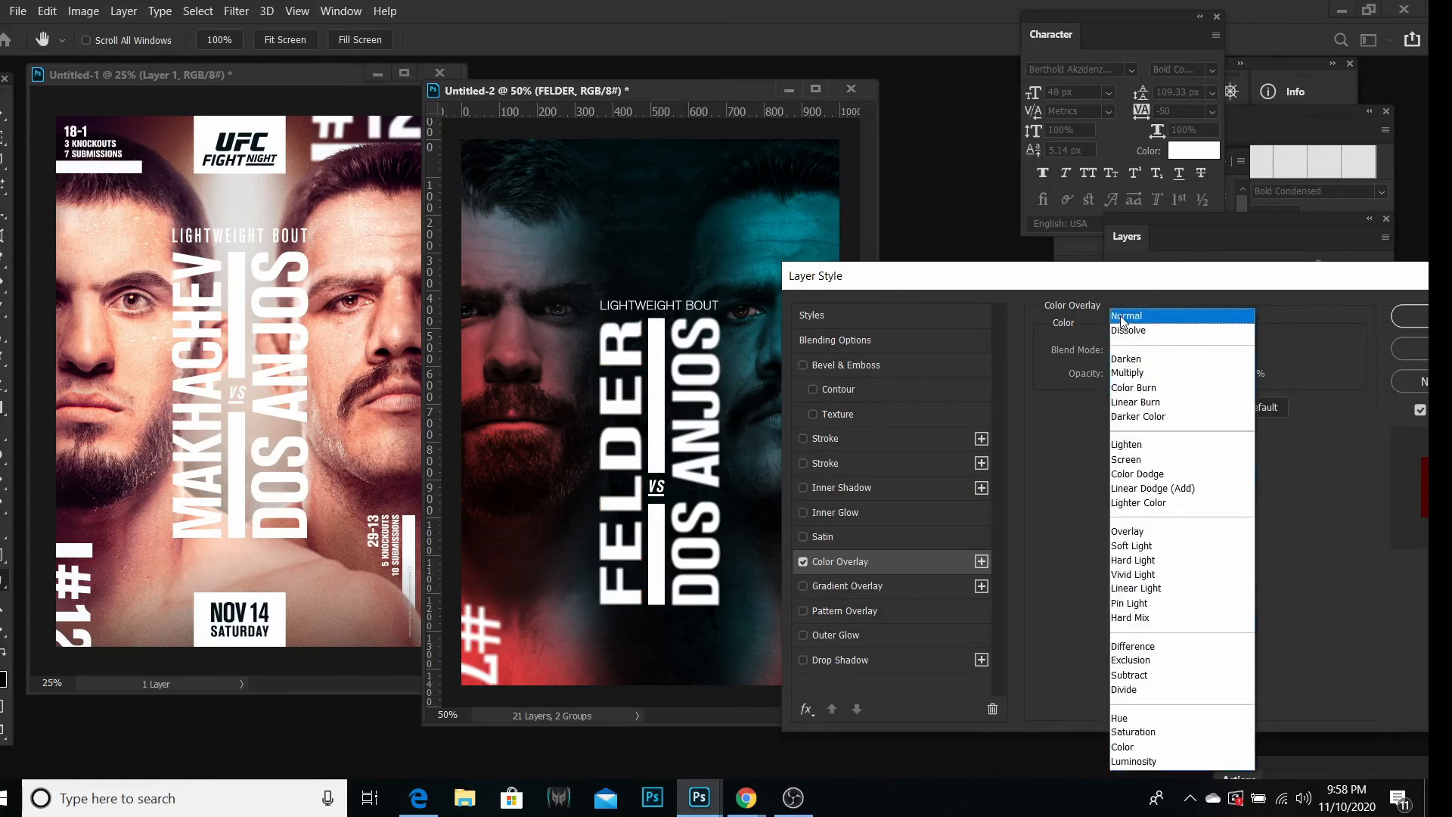
click(1125, 316)
drag(1172, 369, 1207, 369)
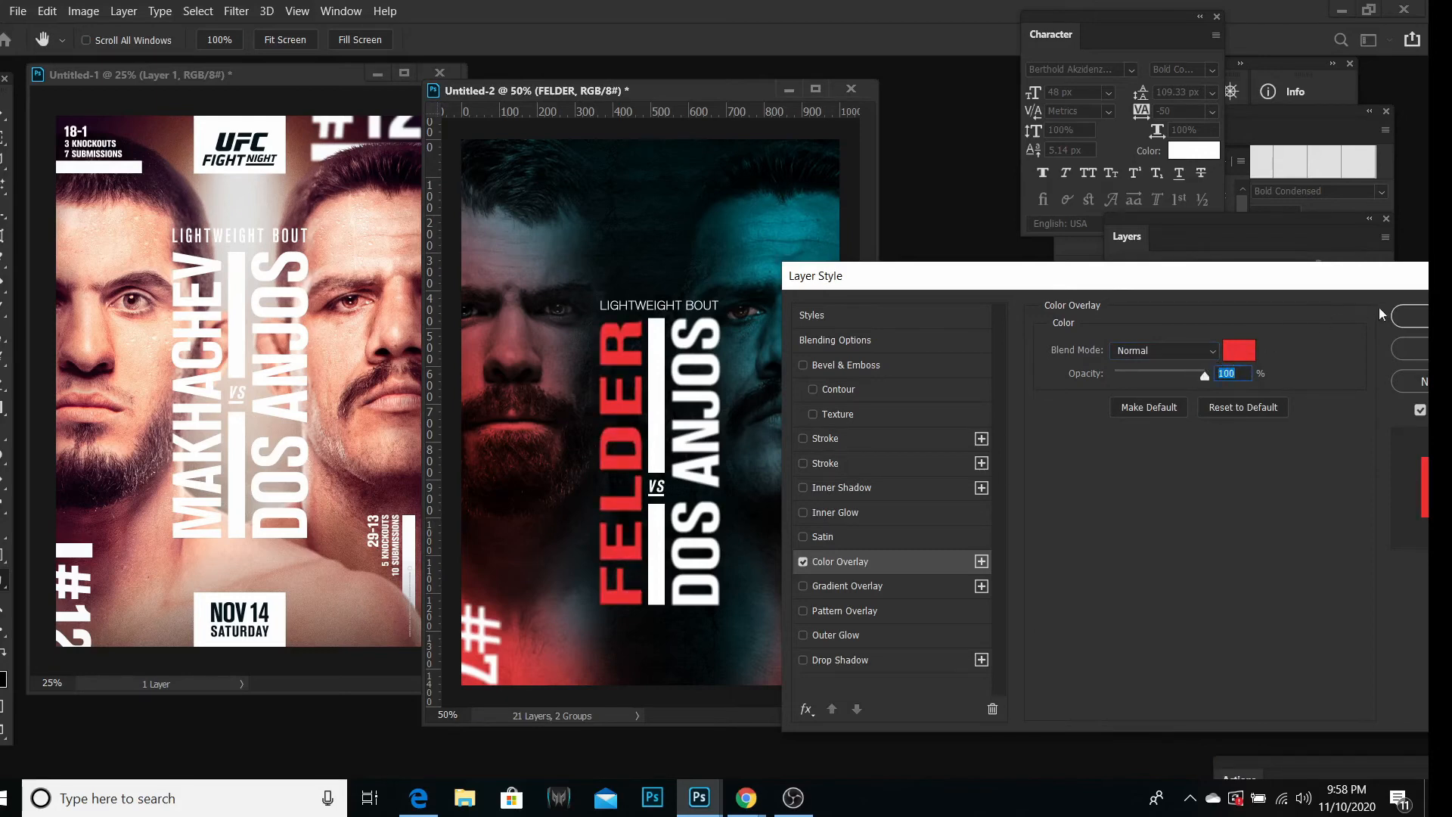
click(1409, 308)
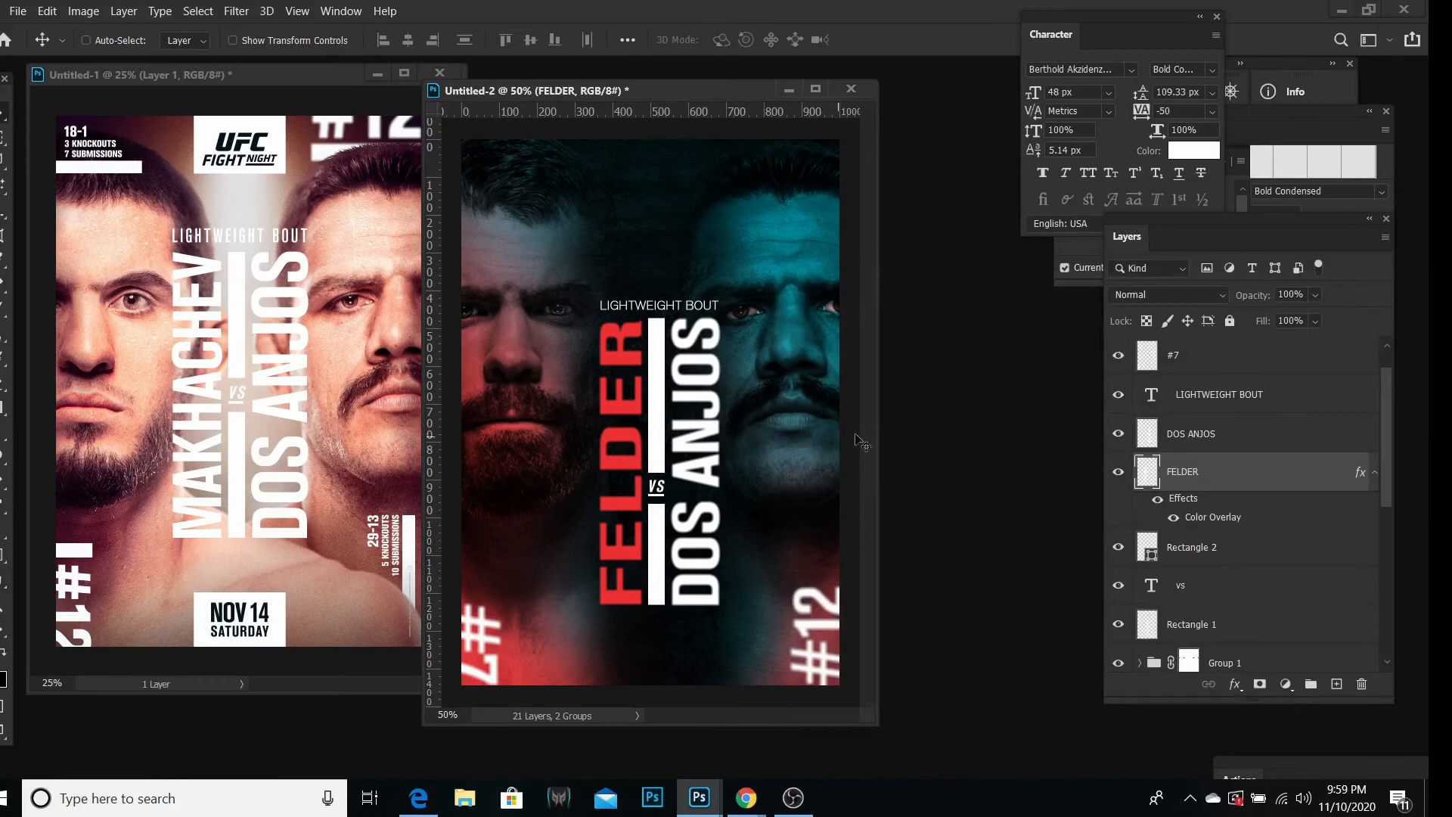
Step: Add a Color Overlay to the DOS ANJOS layer, set its color to light cyan (#3be8fe), and apply the layer style
right_click(1205, 439)
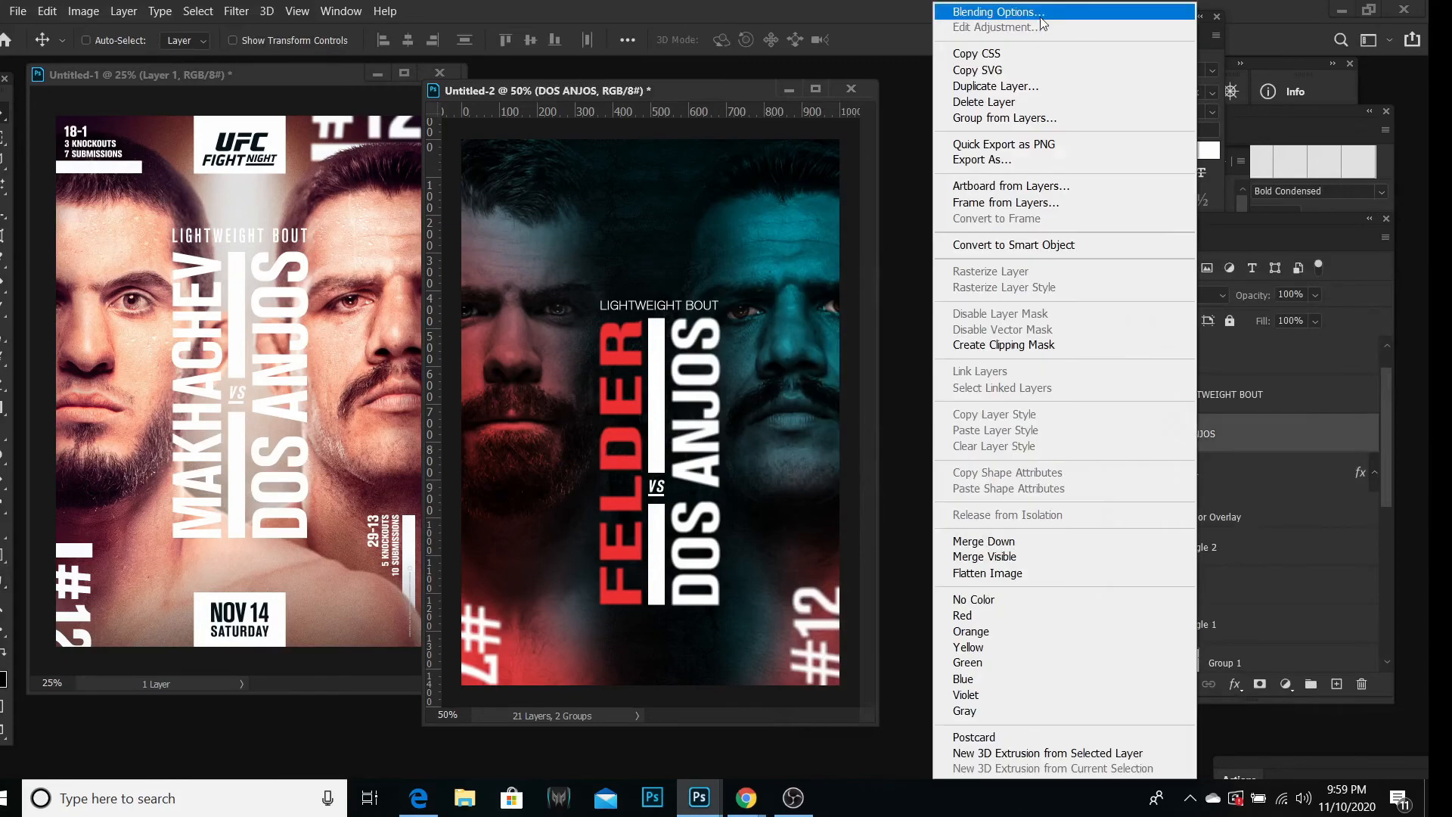
click(1041, 18)
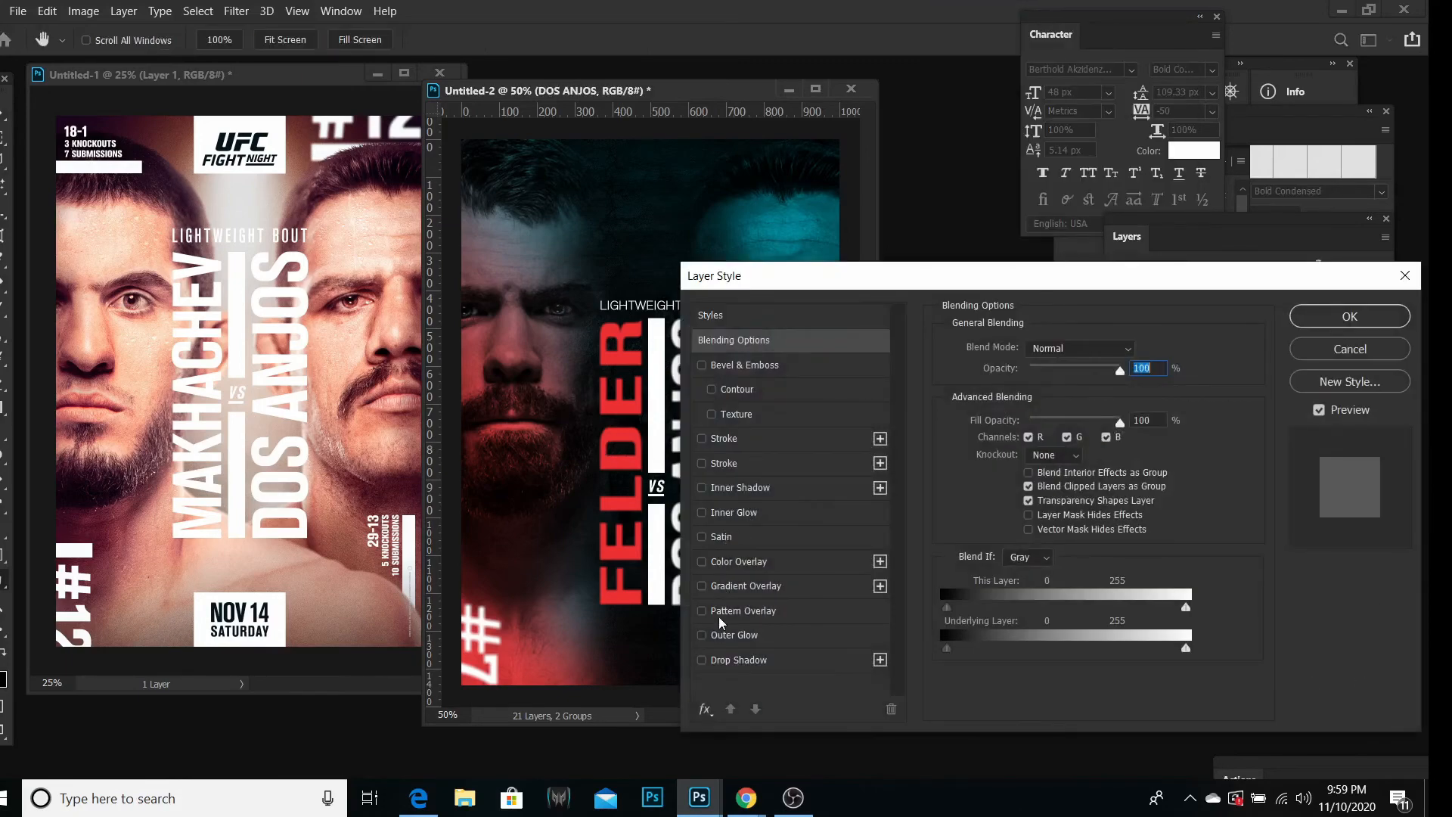
click(710, 562)
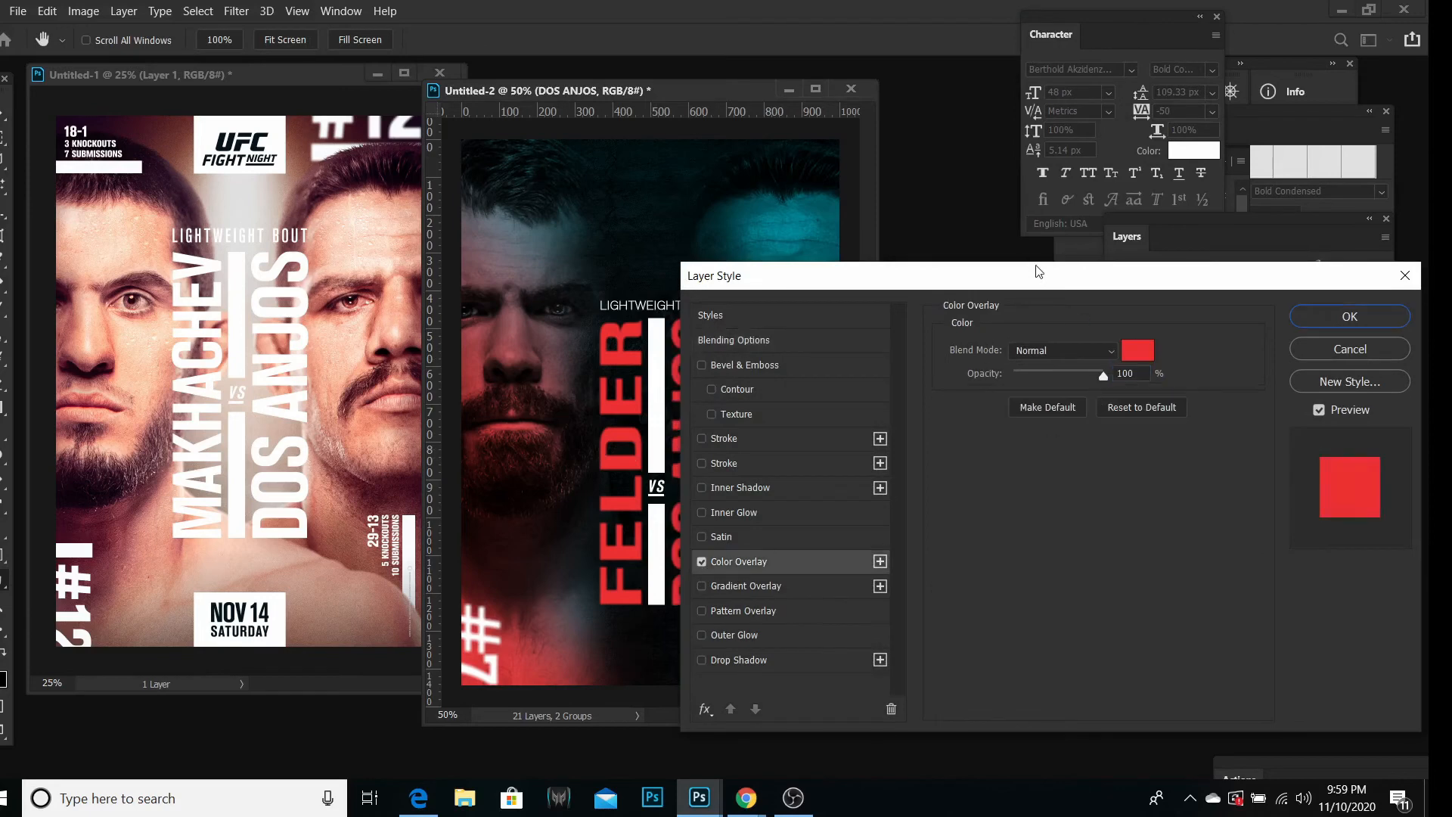
drag(1037, 266, 1175, 263)
click(1268, 342)
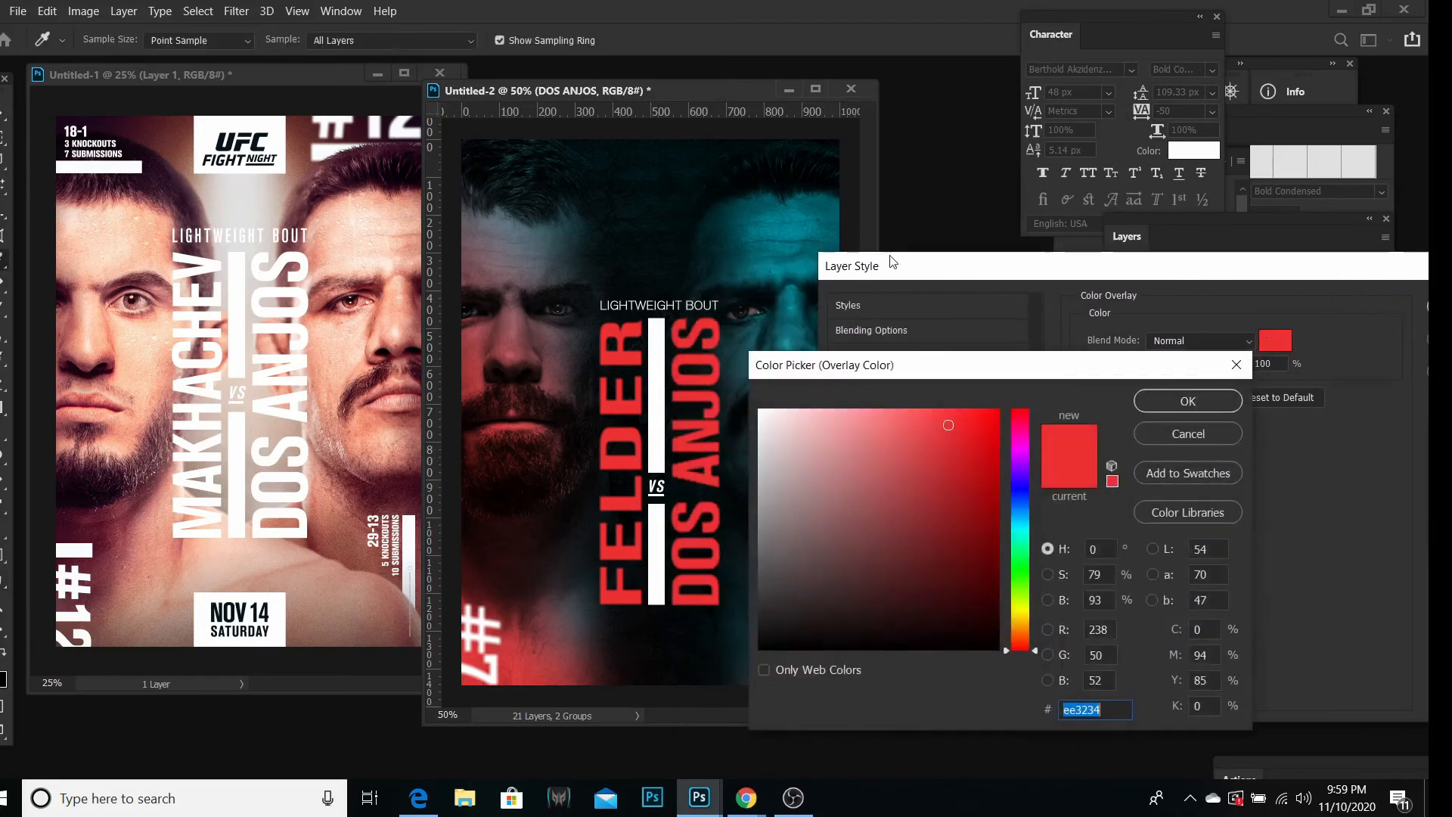
click(768, 220)
click(954, 423)
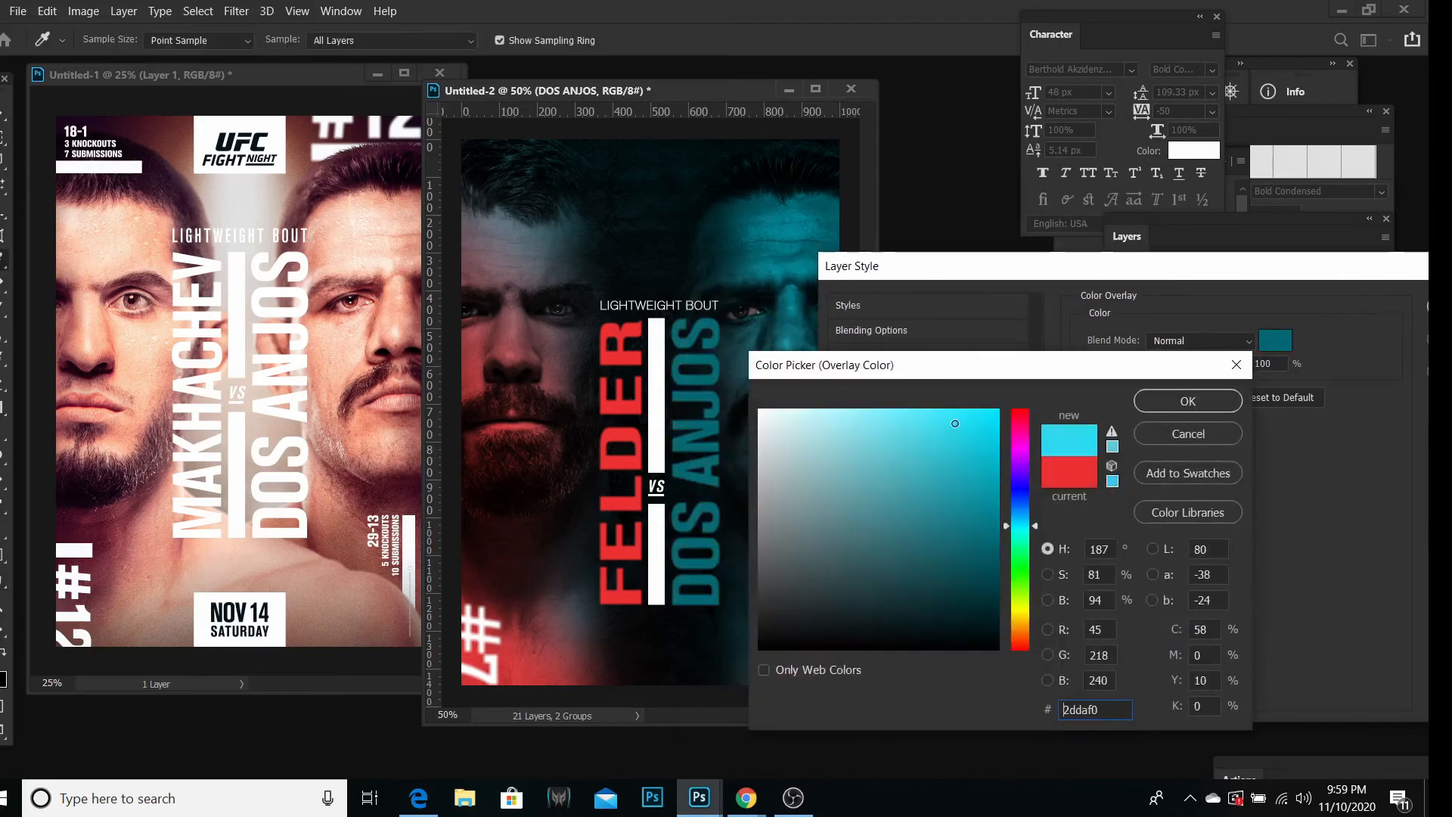
click(944, 410)
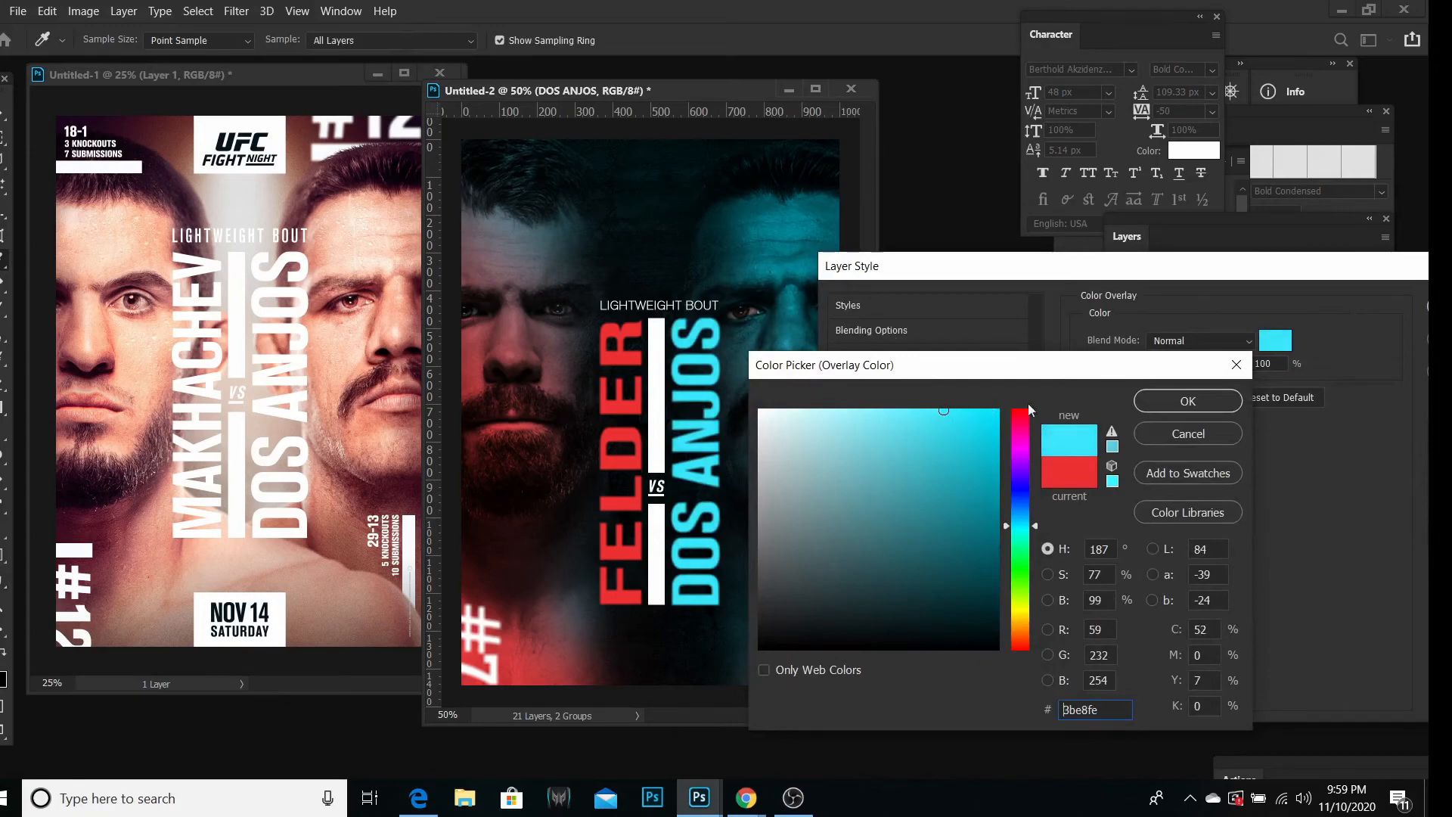
click(1164, 406)
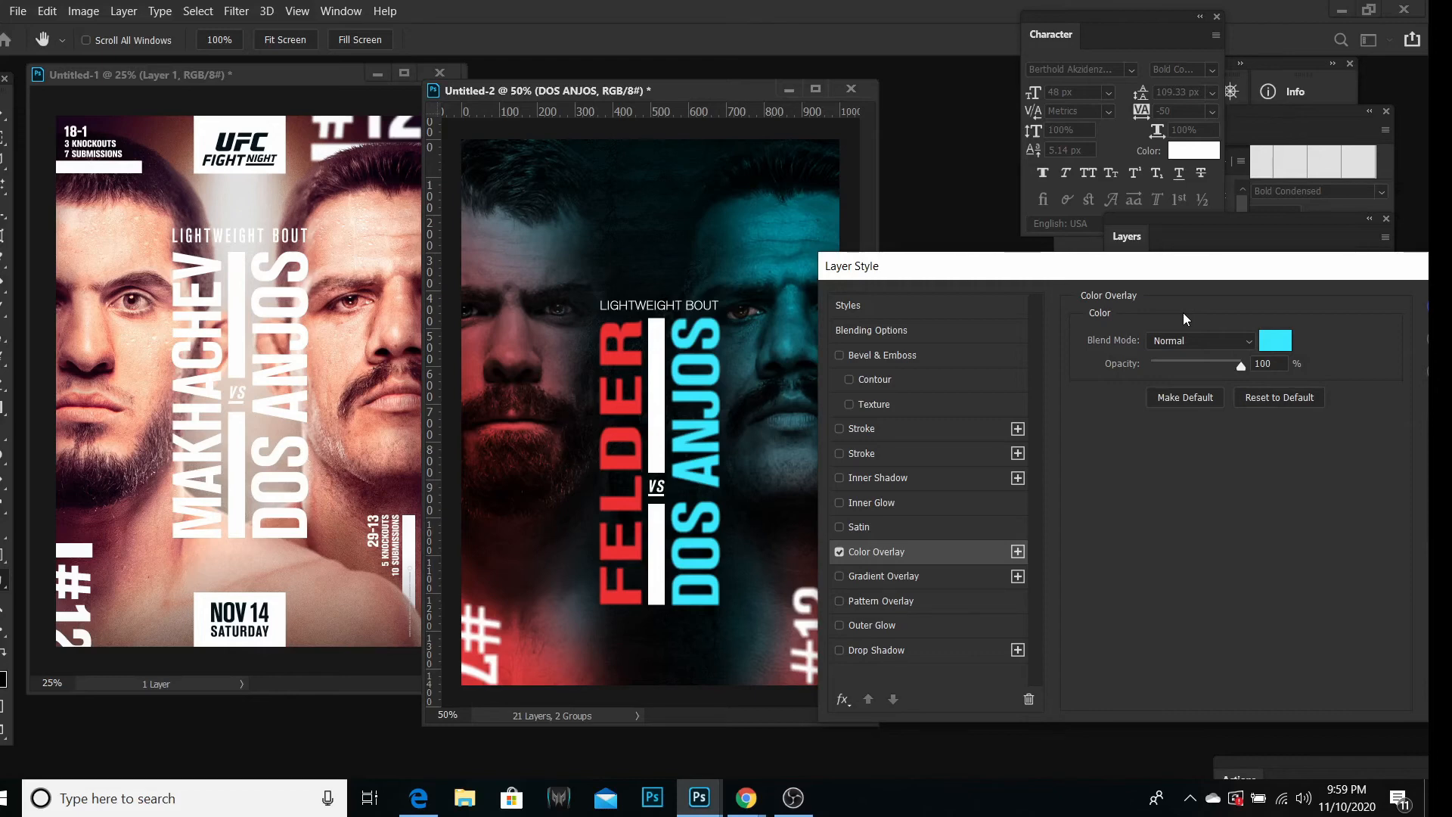
drag(1168, 273, 394, 412)
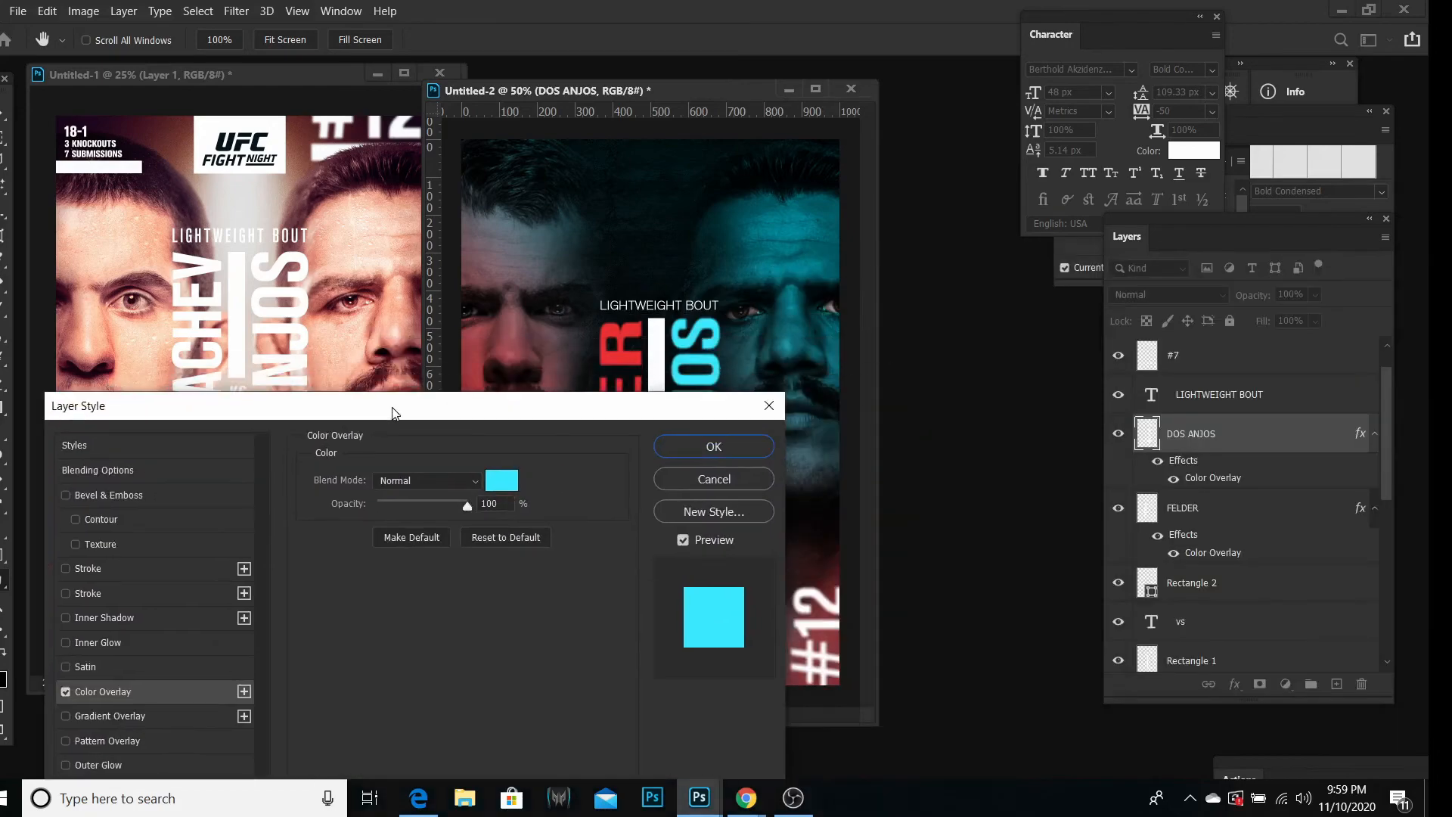
click(693, 446)
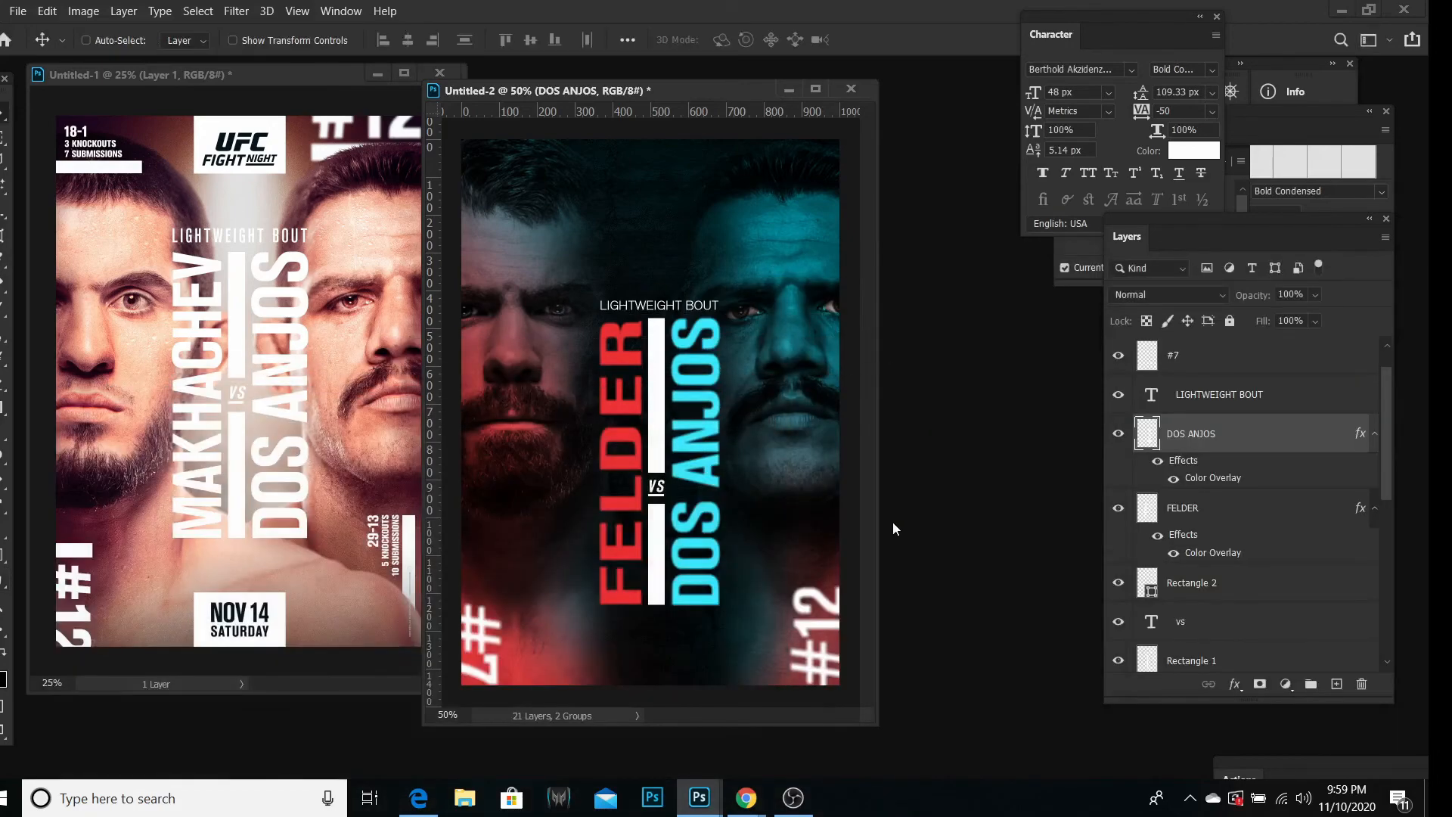
Step: Undo the Color Overlays on both fighter names and redo only the red one on FELDER
key(ctrl+z)
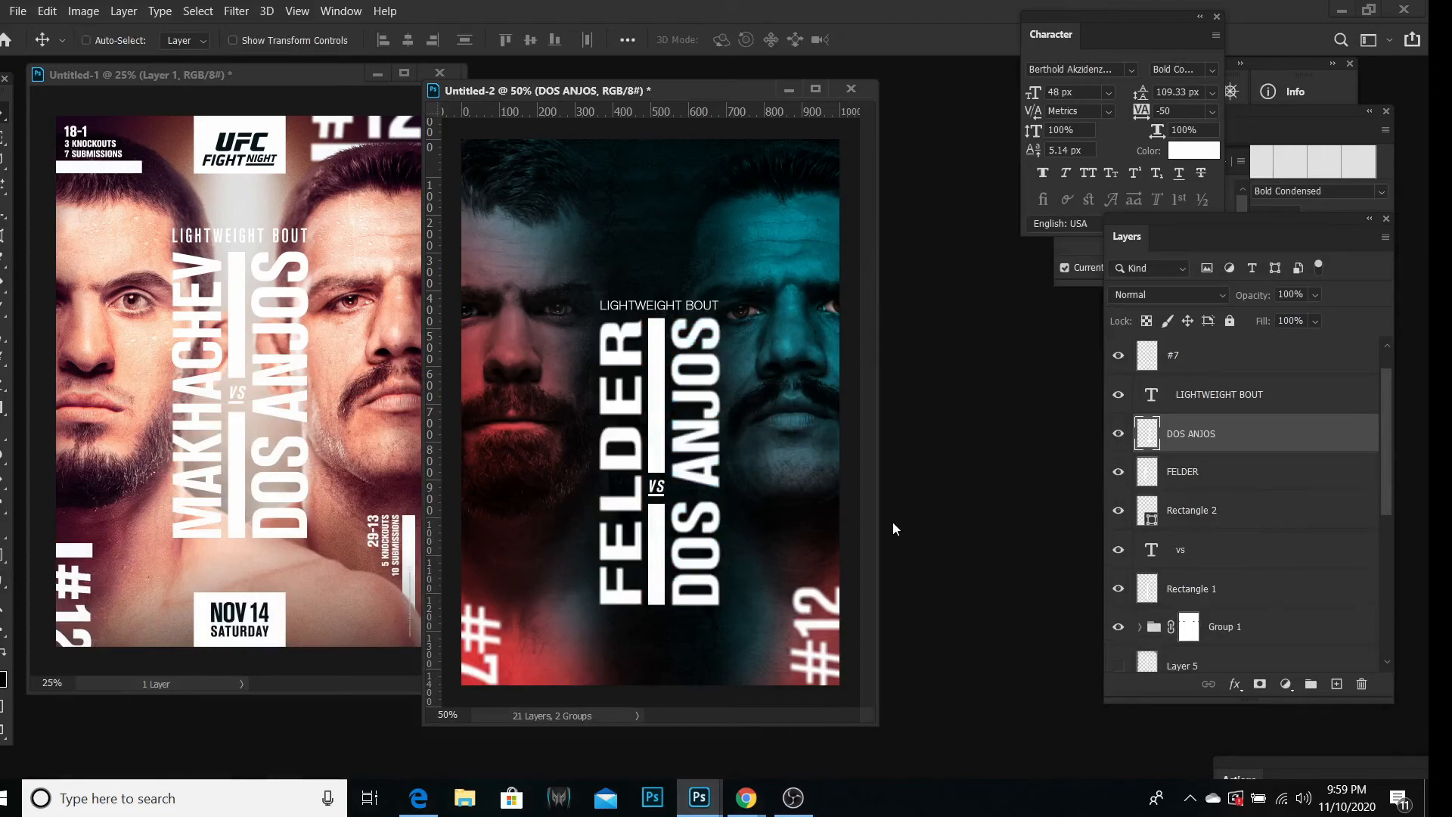
click(47, 11)
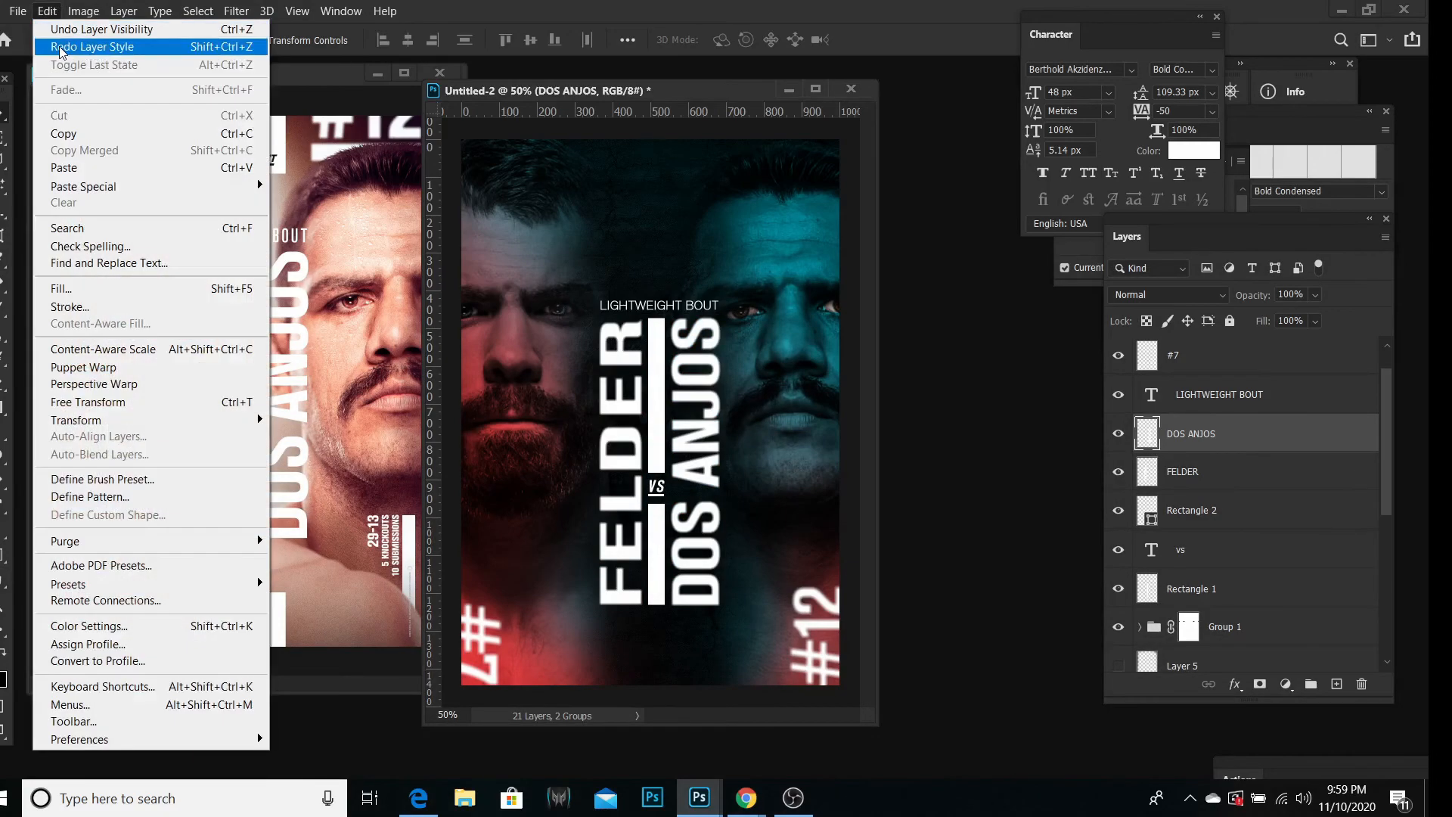
click(61, 47)
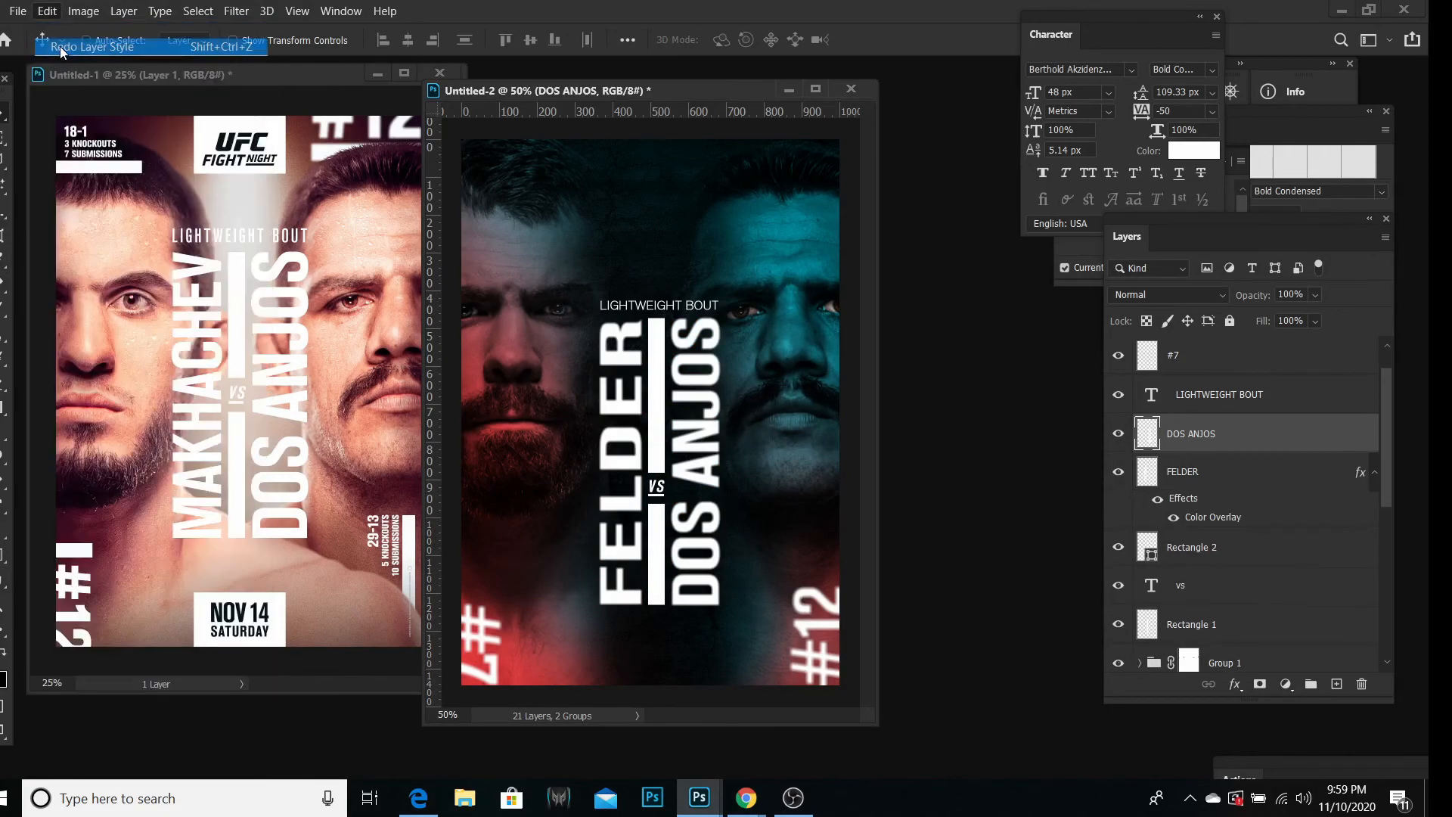
Step: Try a Color Overlay on the DOS ANJOS layer using the red sampled from the FELDER lettering
click(1171, 472)
click(1152, 443)
right_click(1152, 443)
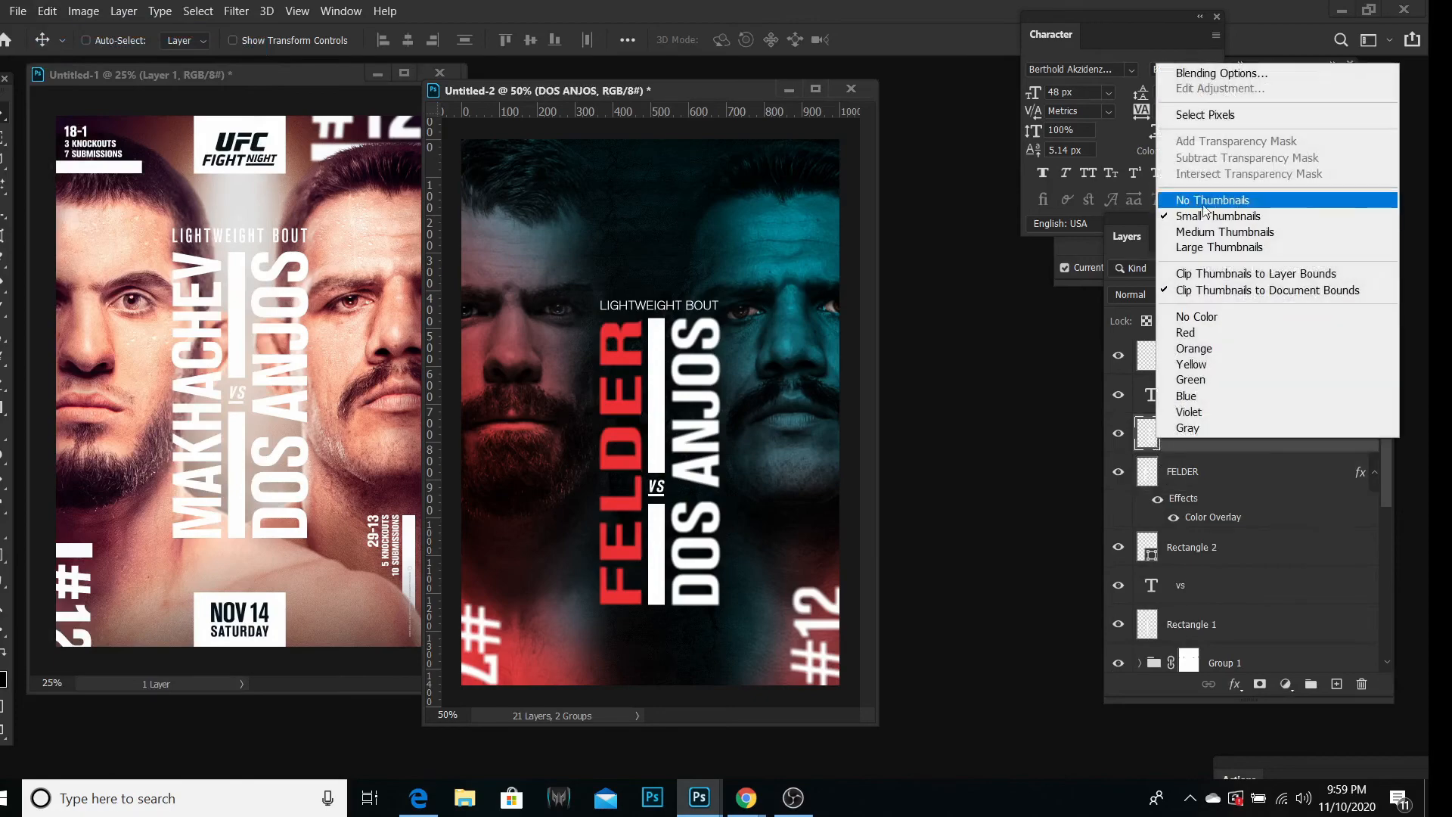
click(1213, 74)
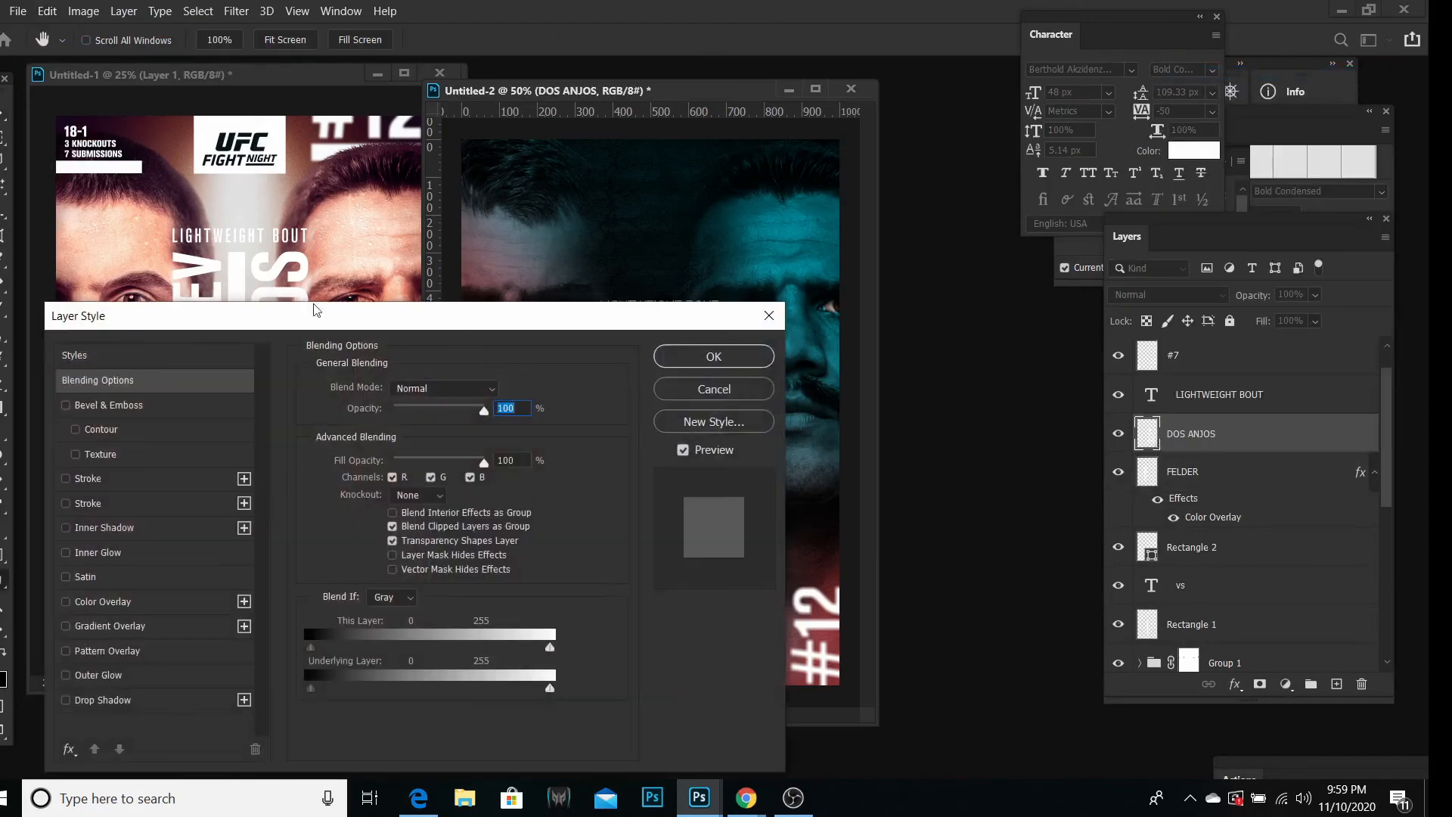
drag(268, 326, 932, 252)
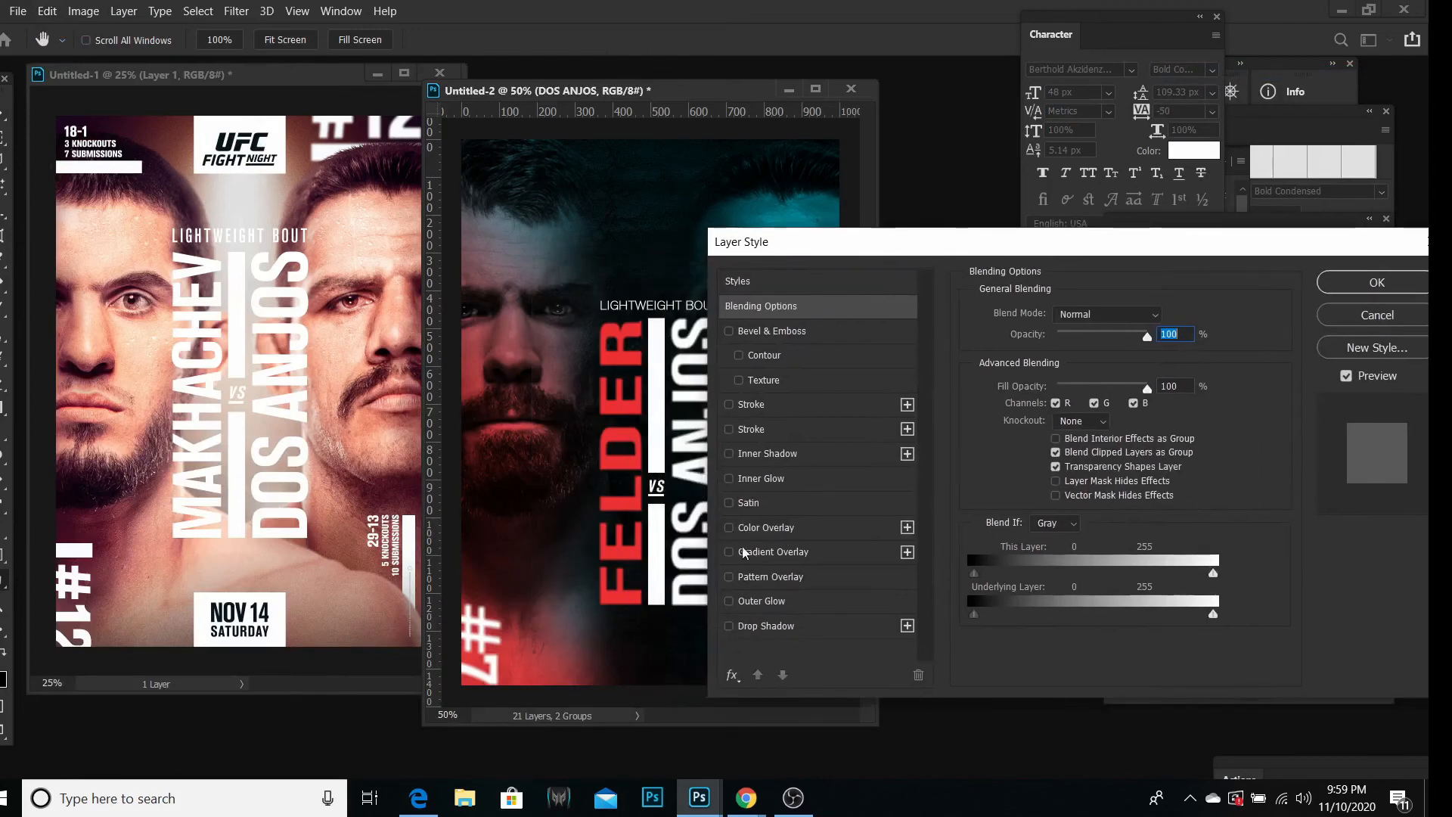
click(730, 528)
click(765, 531)
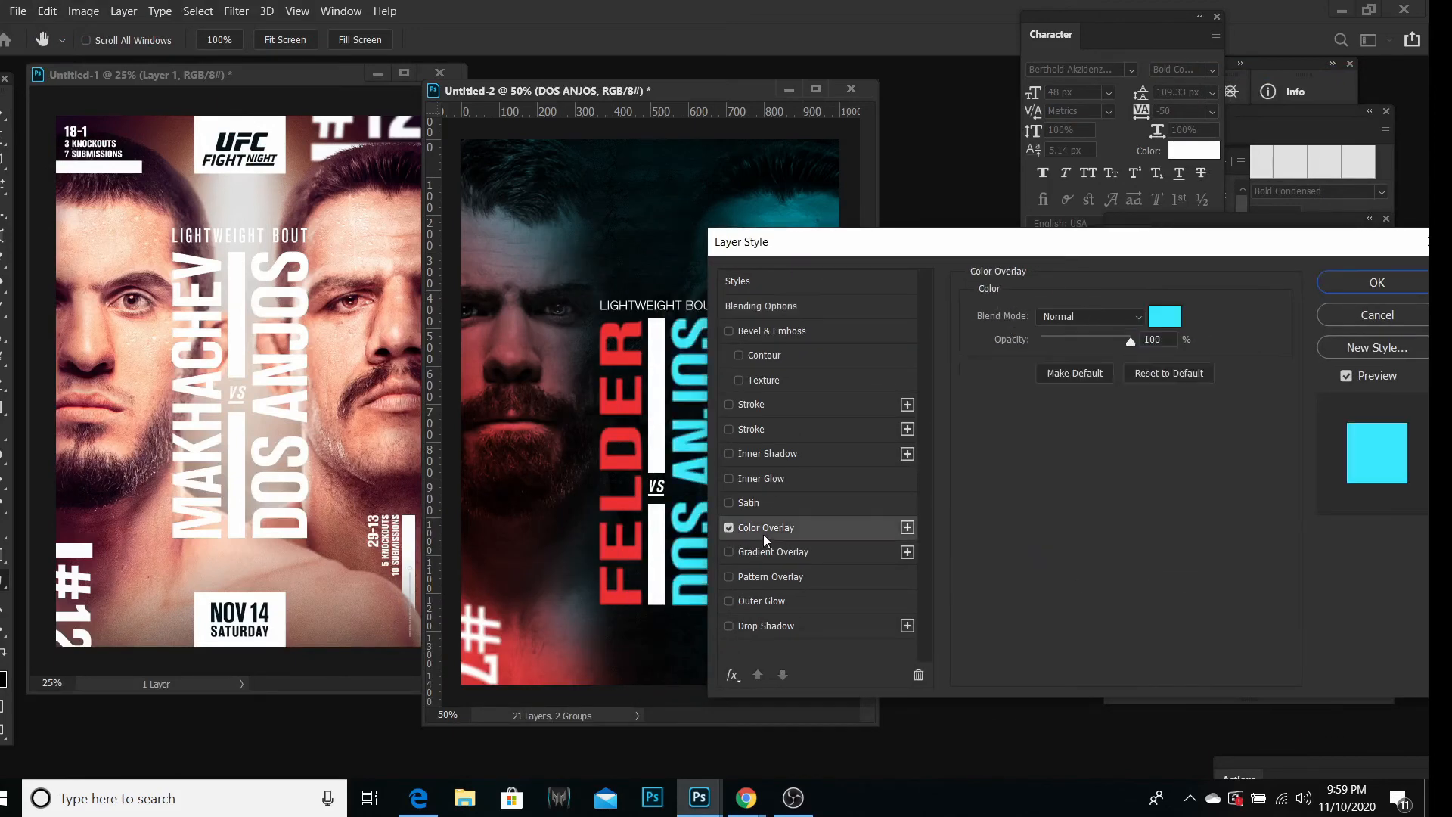
click(1164, 316)
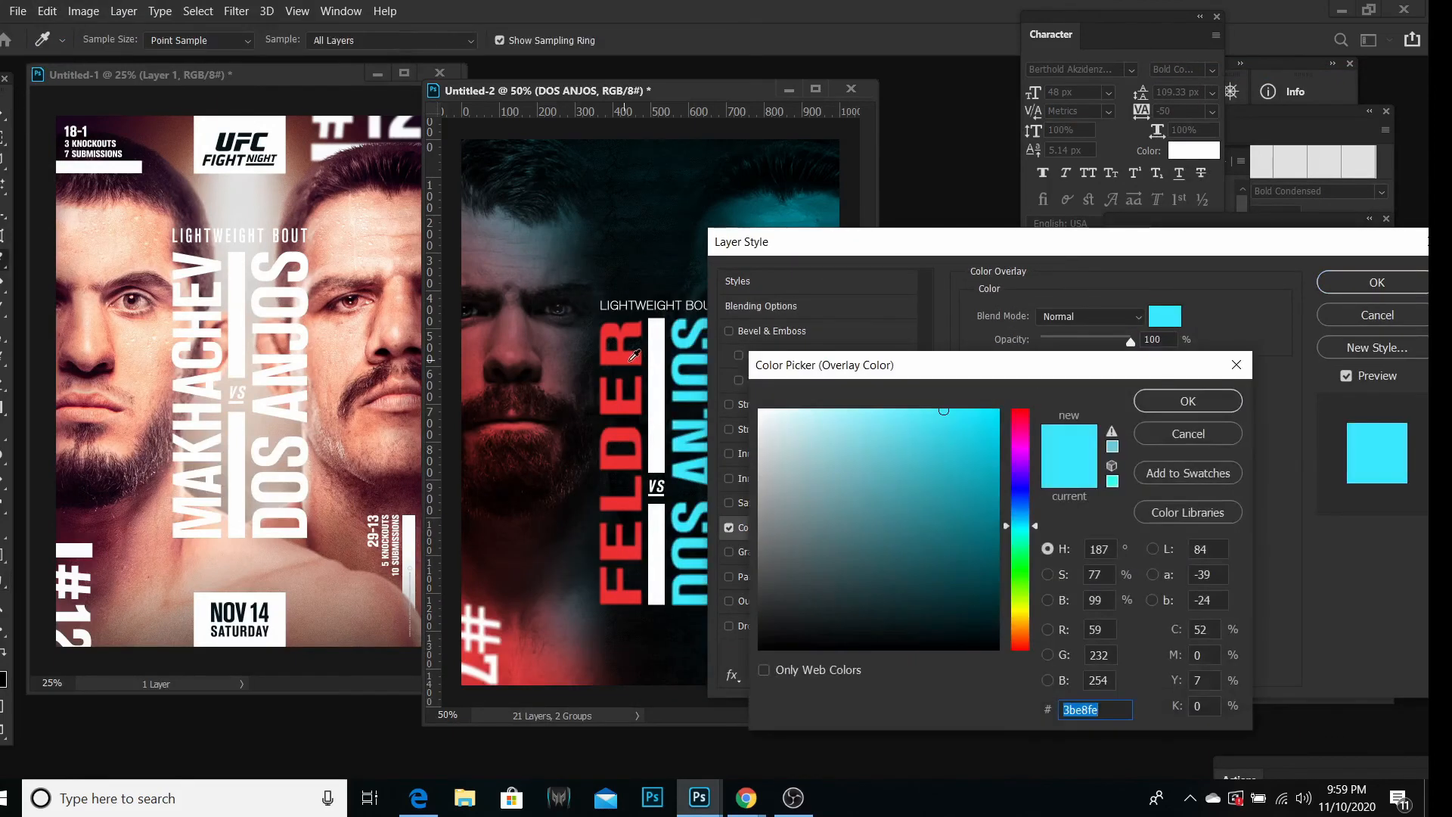
click(636, 357)
click(1145, 409)
drag(977, 250, 1190, 390)
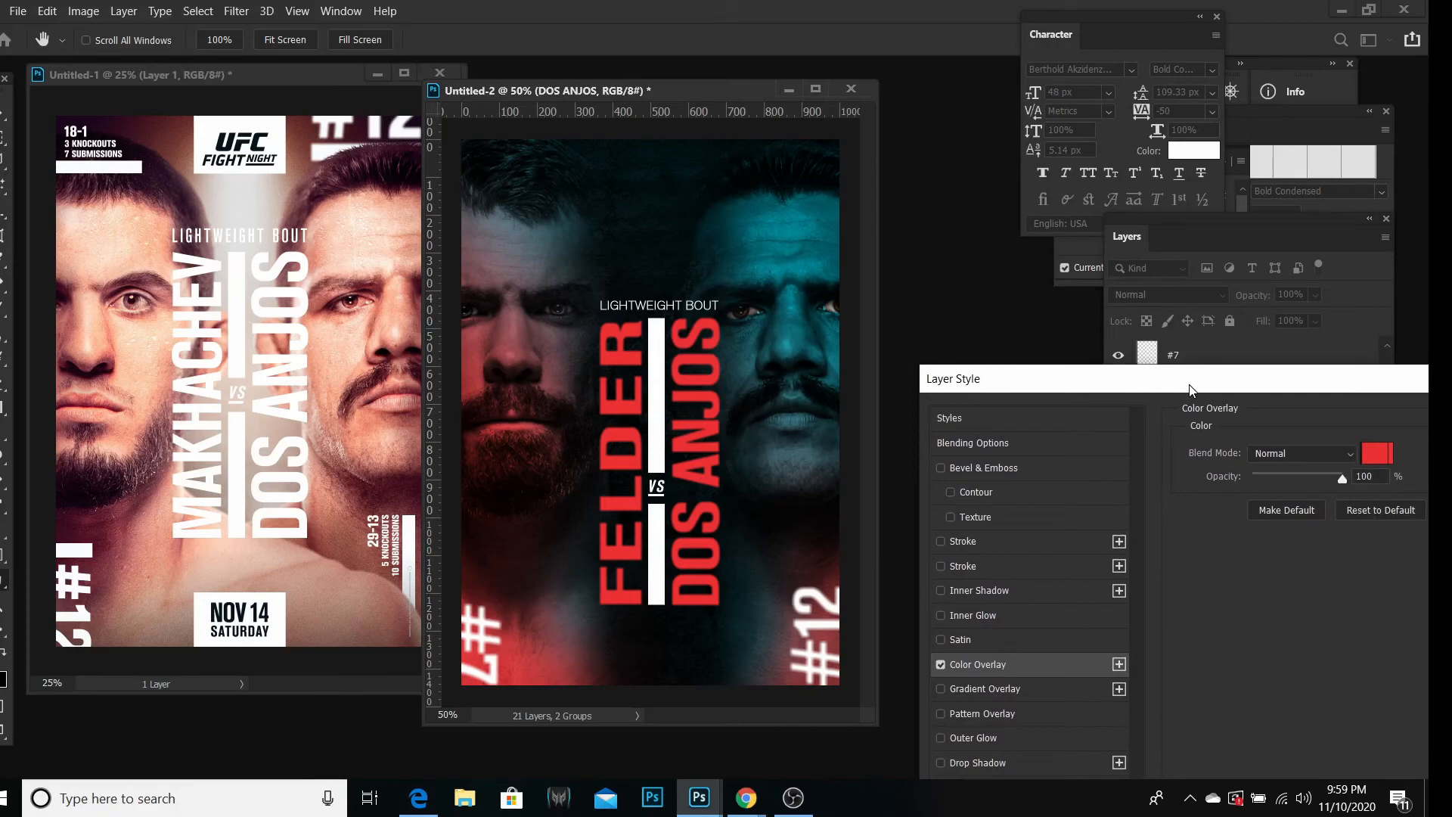
drag(1190, 390, 186, 653)
click(560, 709)
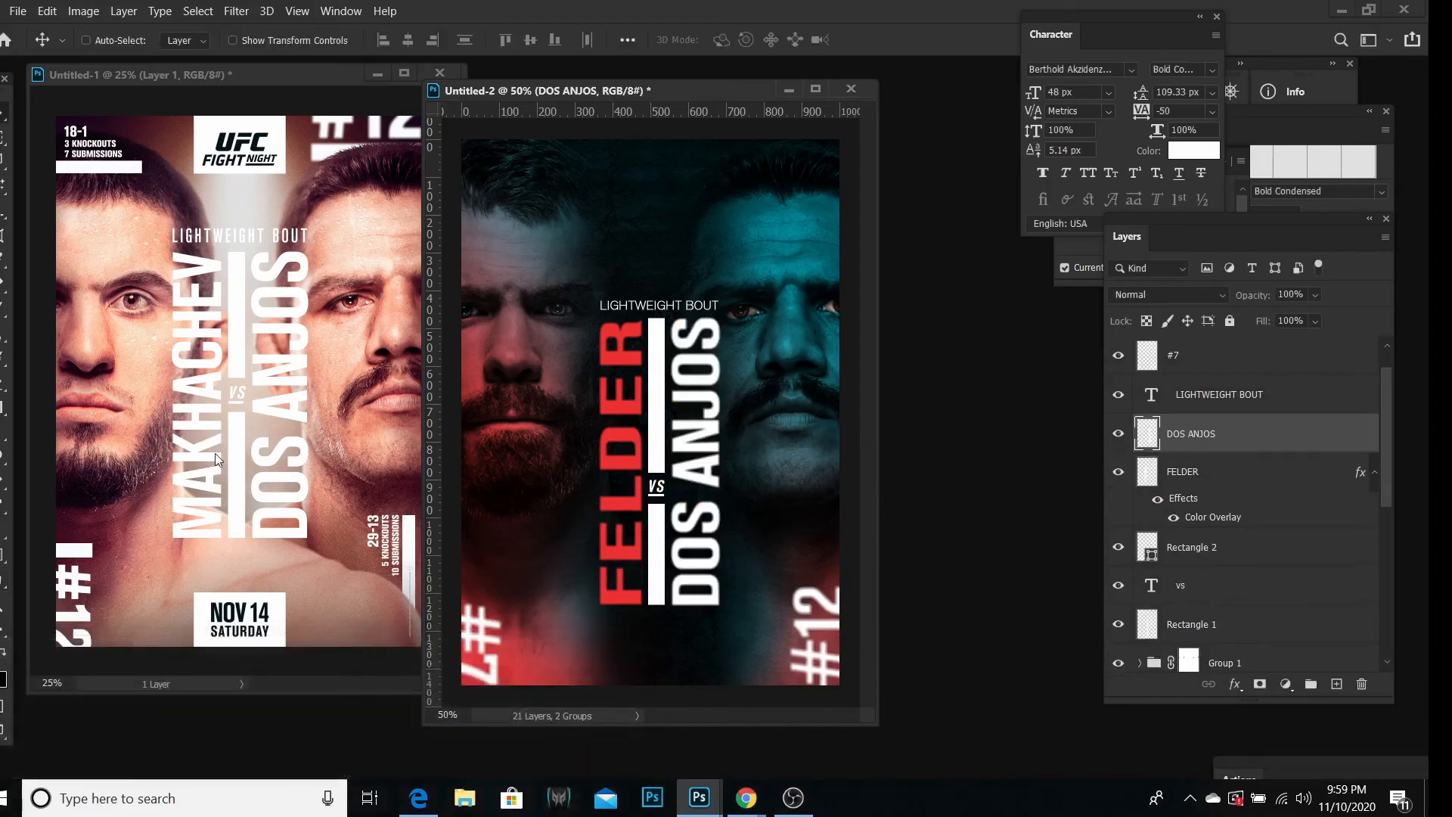
Step: Compare the poster with FELDER in red and in white by toggling the visibility of that layer's effects
click(1168, 504)
click(1157, 500)
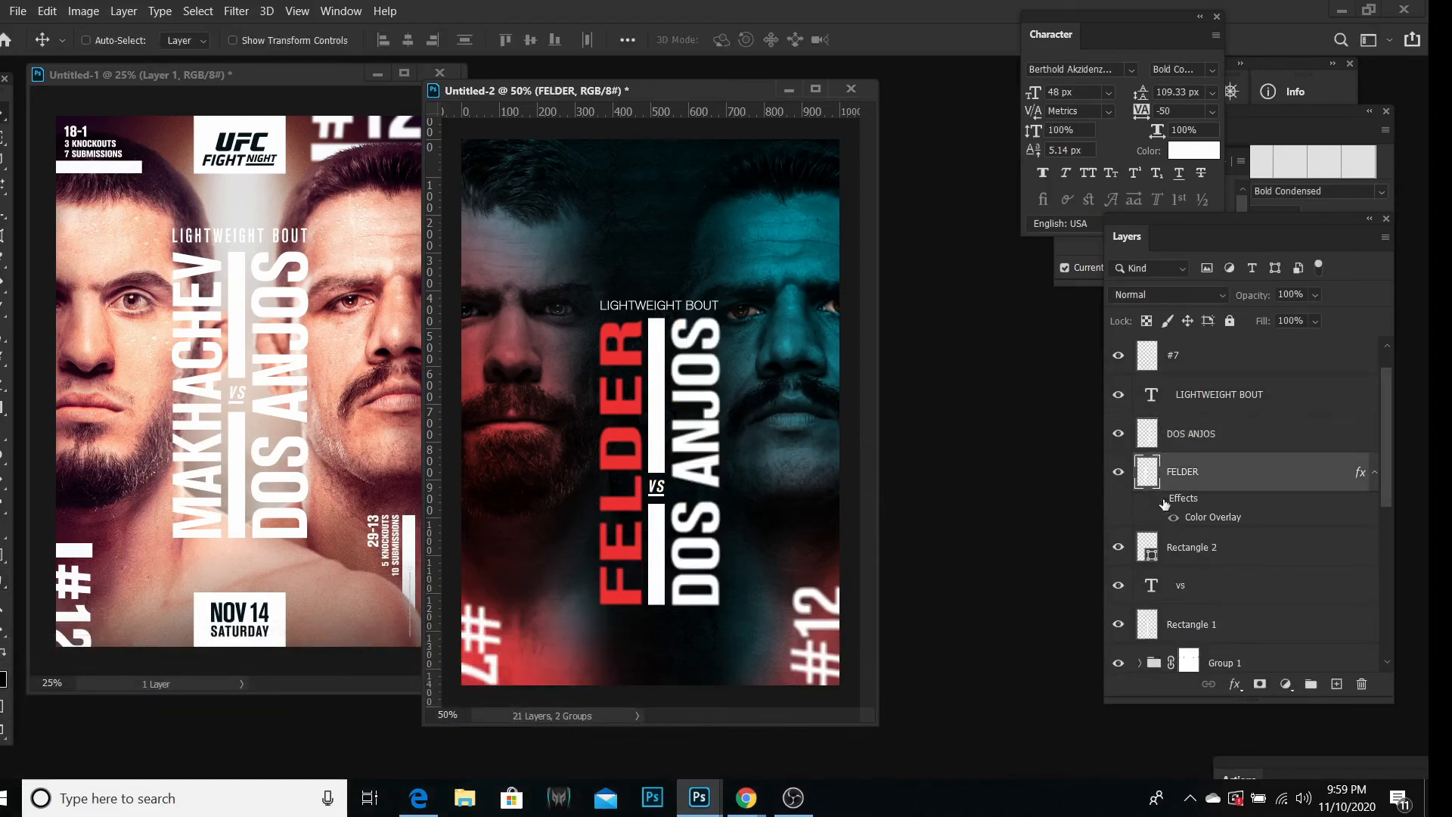
click(1157, 500)
click(1157, 501)
click(1157, 501)
click(1157, 501)
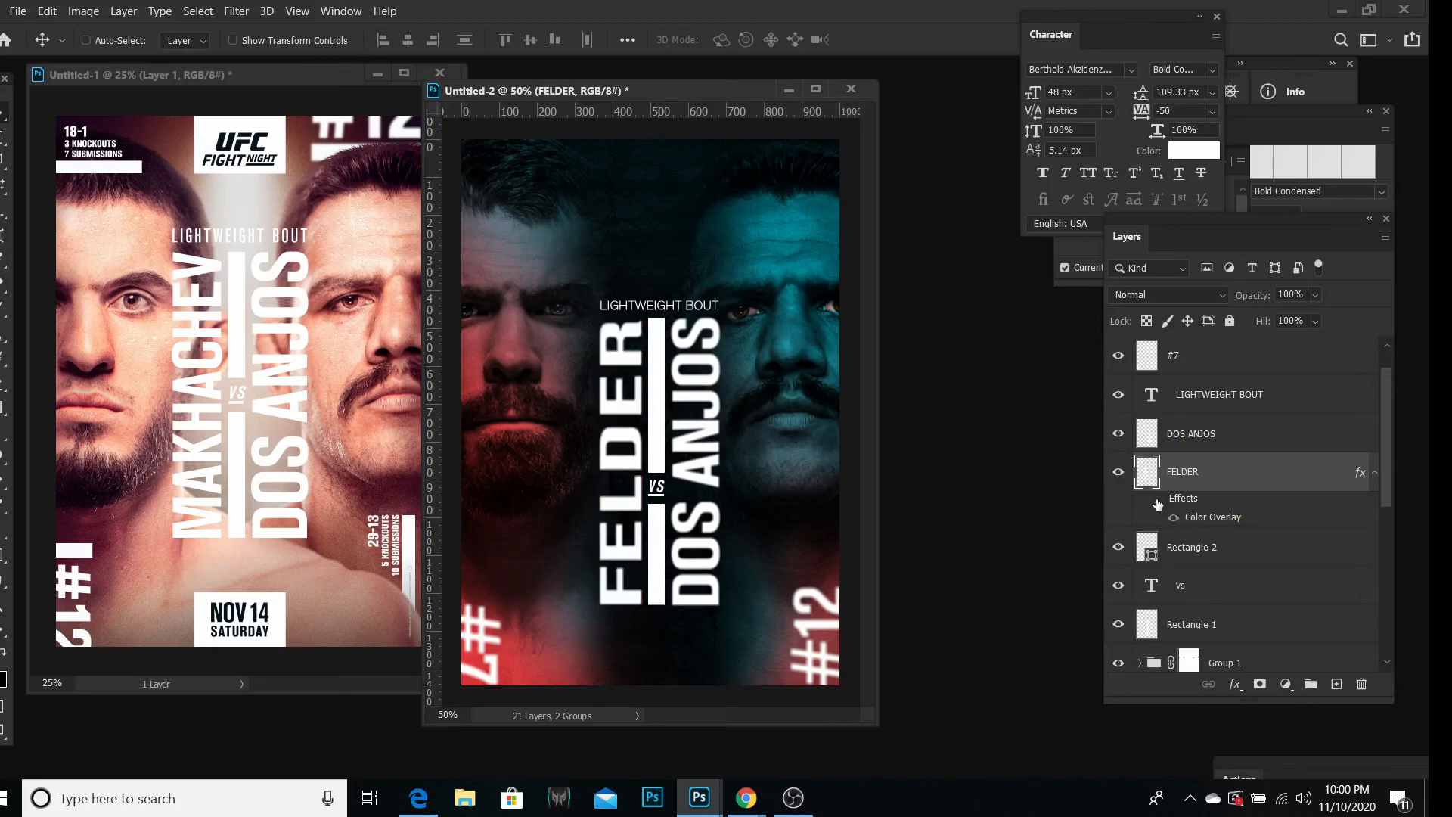
click(3, 580)
click(2, 604)
click(518, 285)
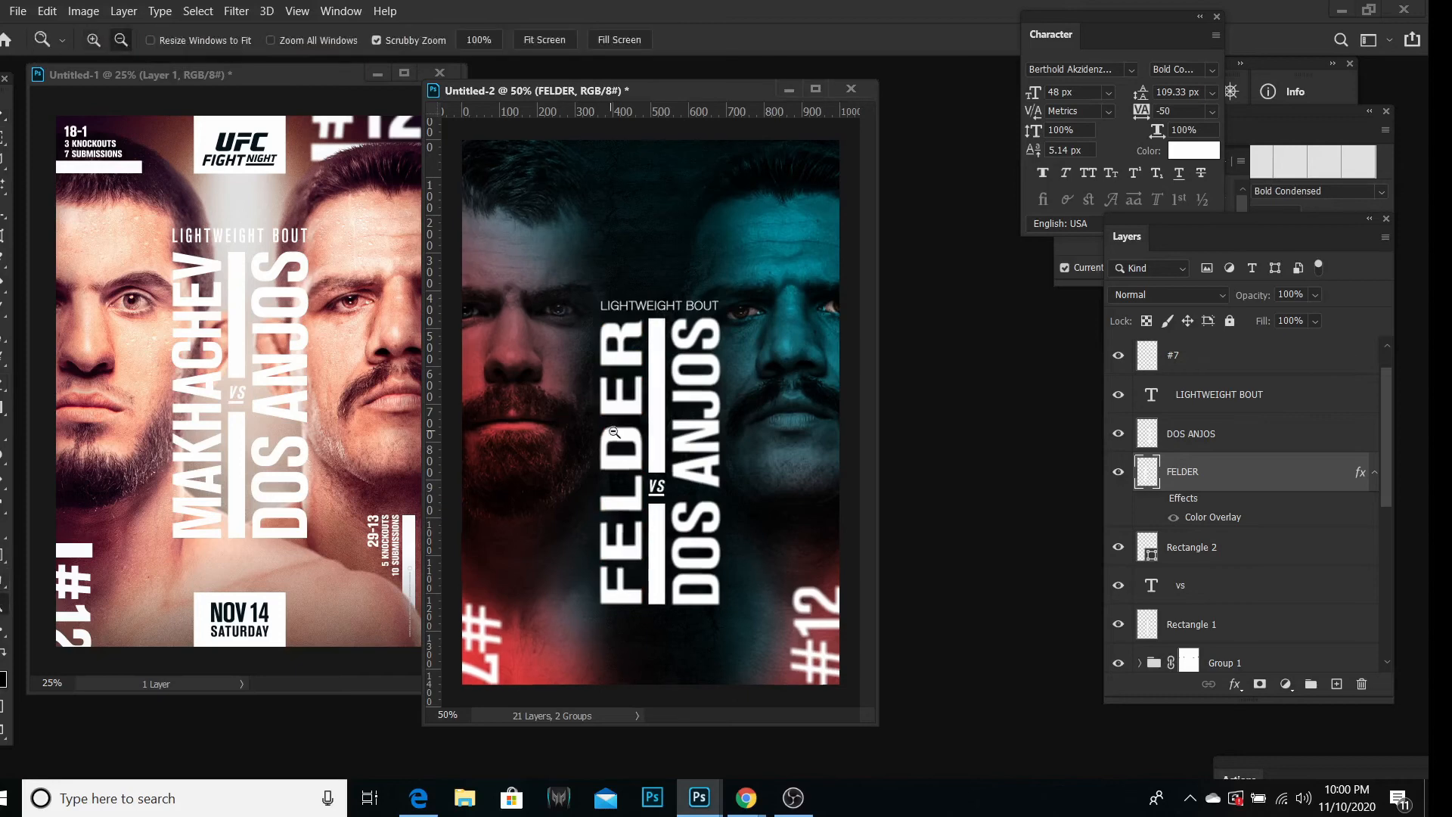
click(1157, 499)
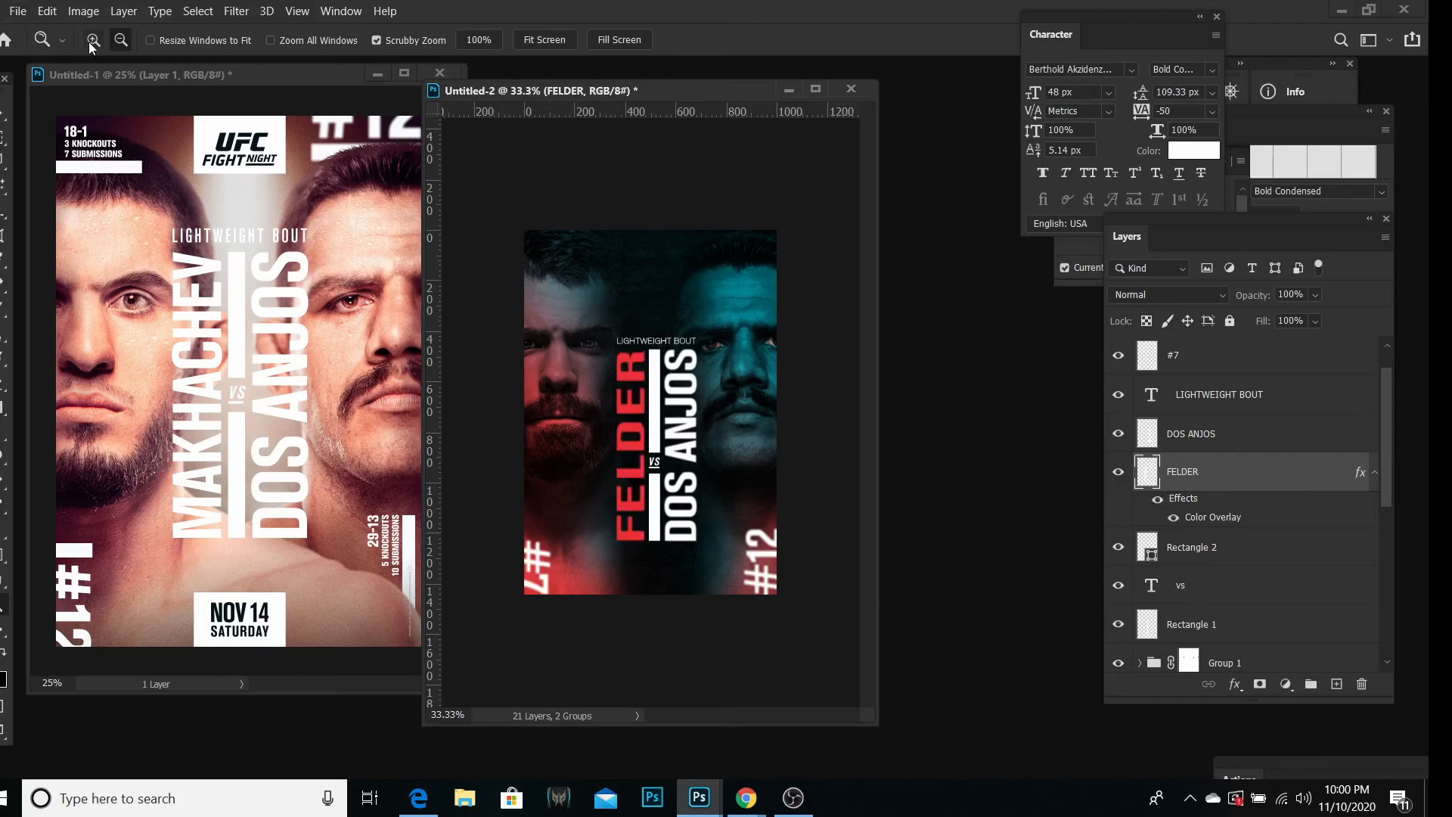
click(474, 184)
drag(876, 721, 933, 753)
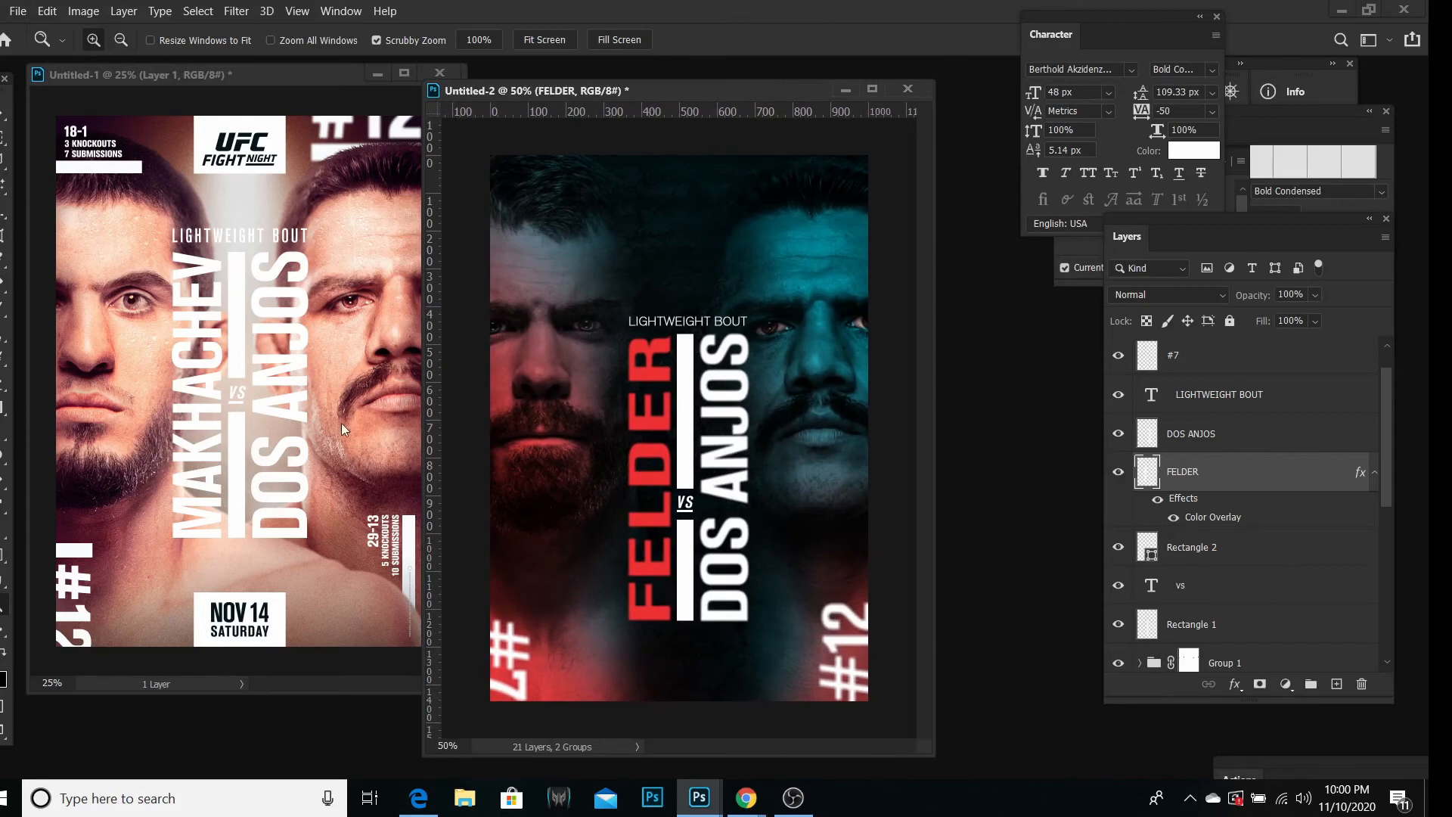
Step: Resize the reference poster in Untitled-1 to 1000 px wide, keeping its proportions
click(253, 350)
click(94, 12)
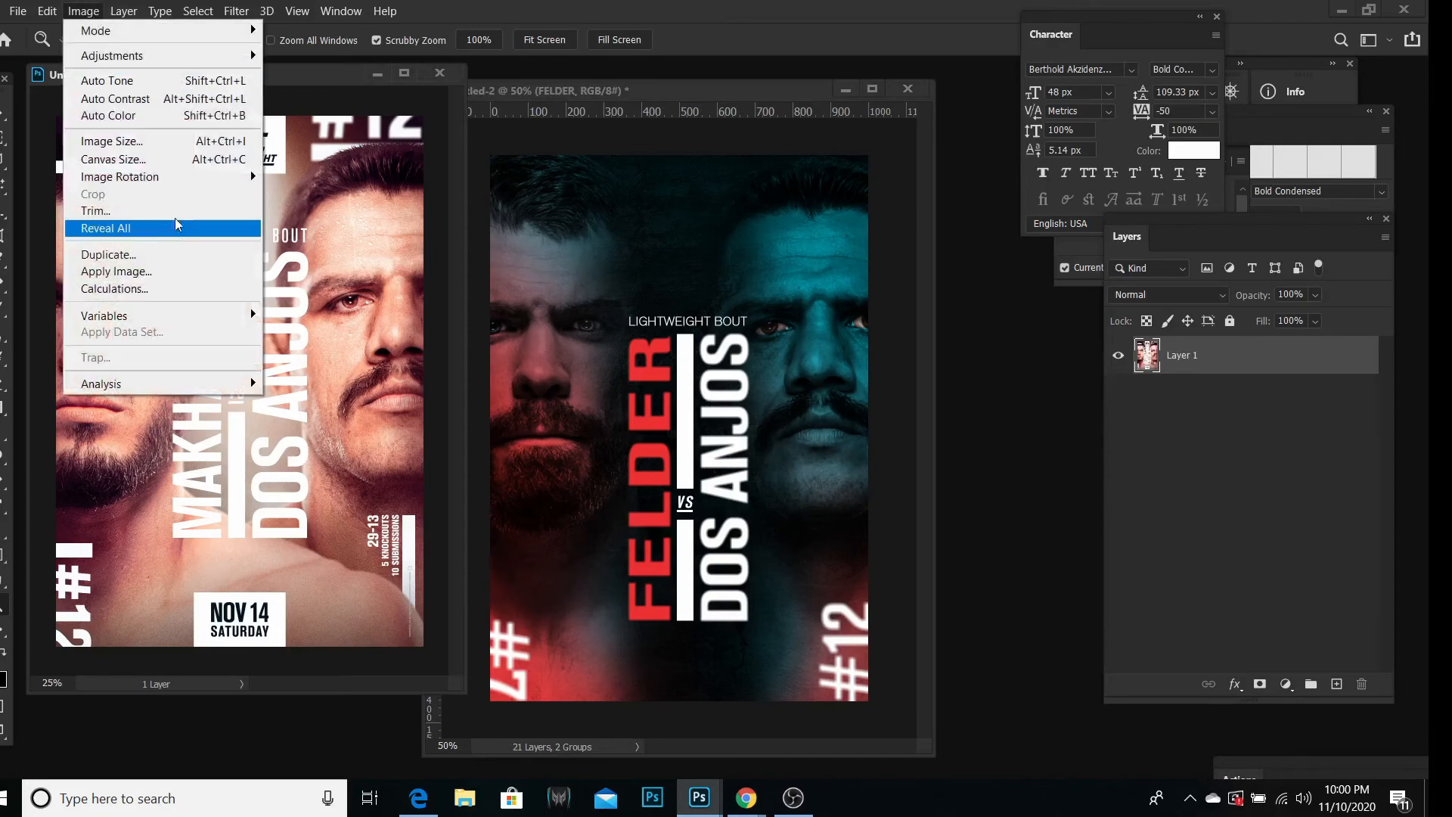
click(155, 148)
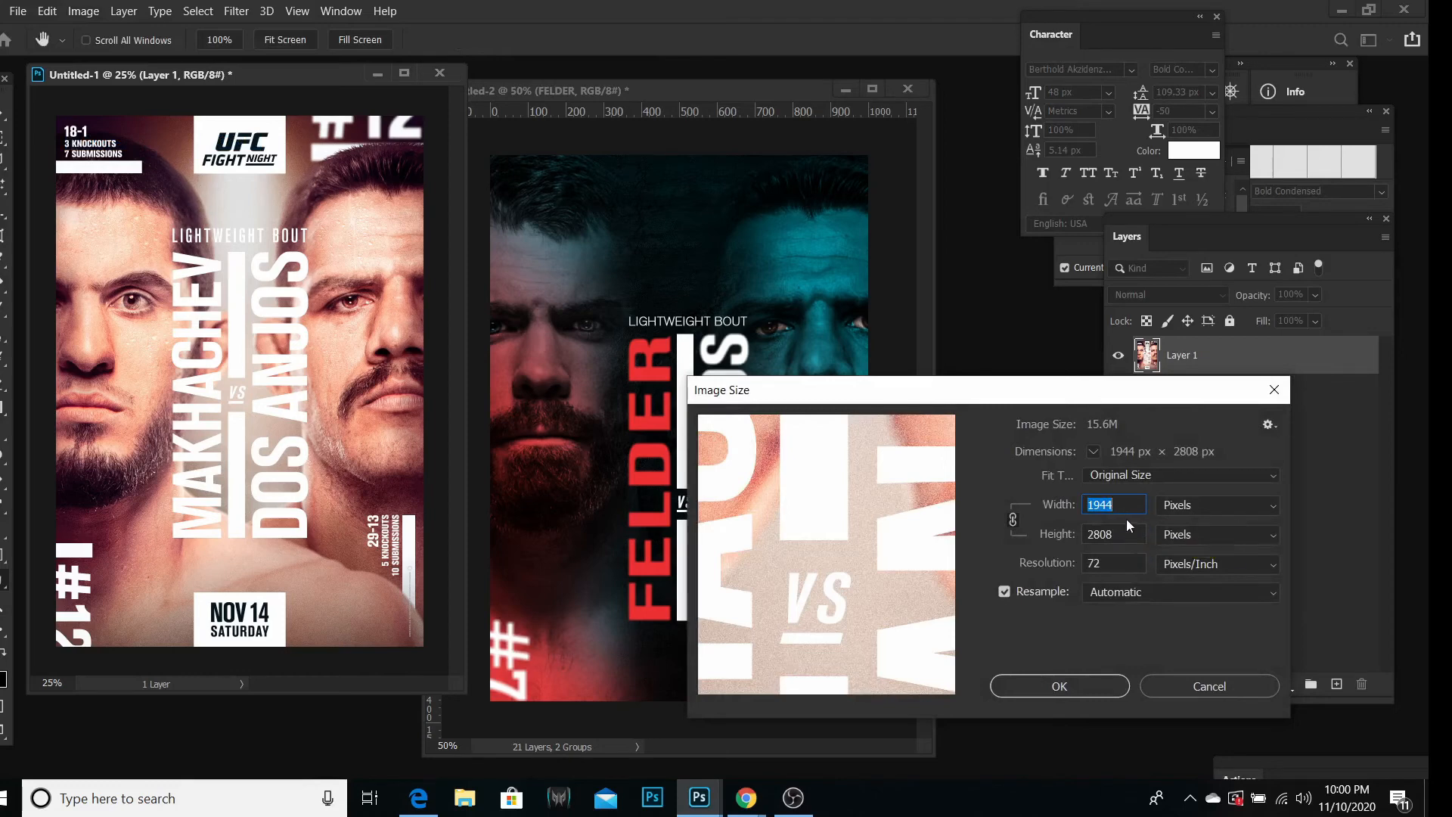
text(1000)
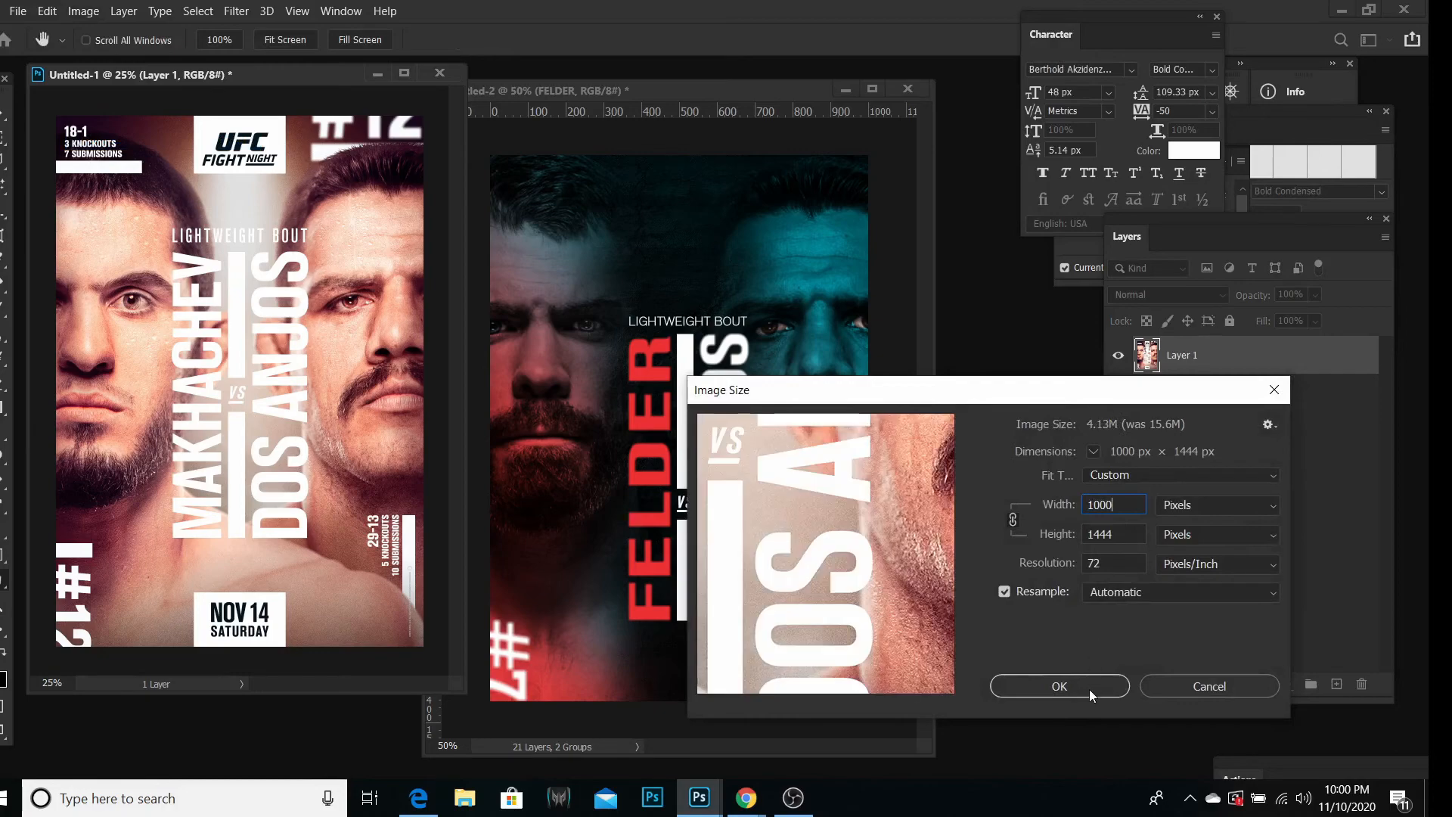
click(1089, 688)
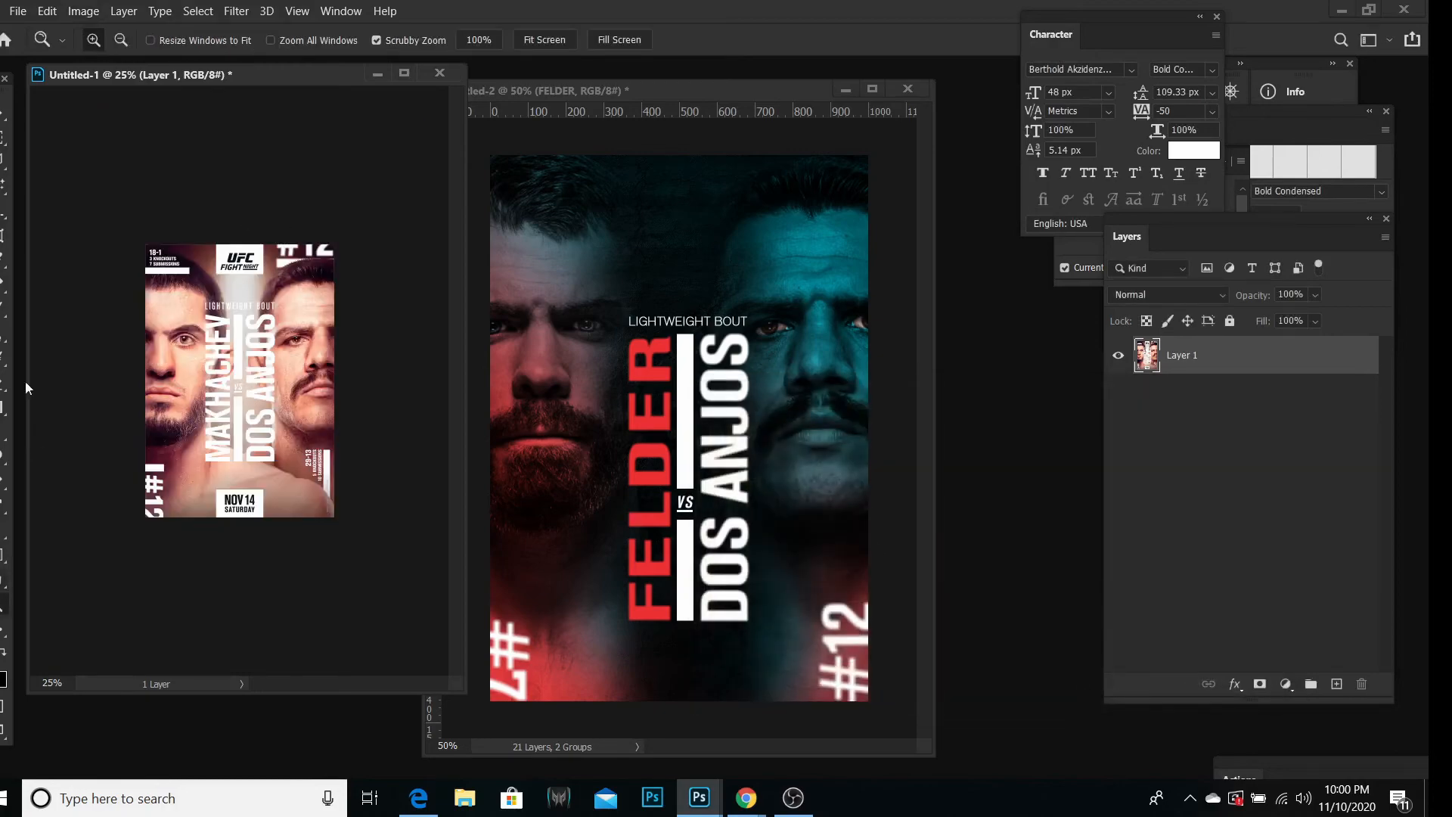
Step: Select the reference poster's full-height central strip containing the UFC Fight Night logo and NOV 14 date box with the Rectangular Marquee tool
click(240, 376)
click(240, 376)
drag(457, 684, 482, 699)
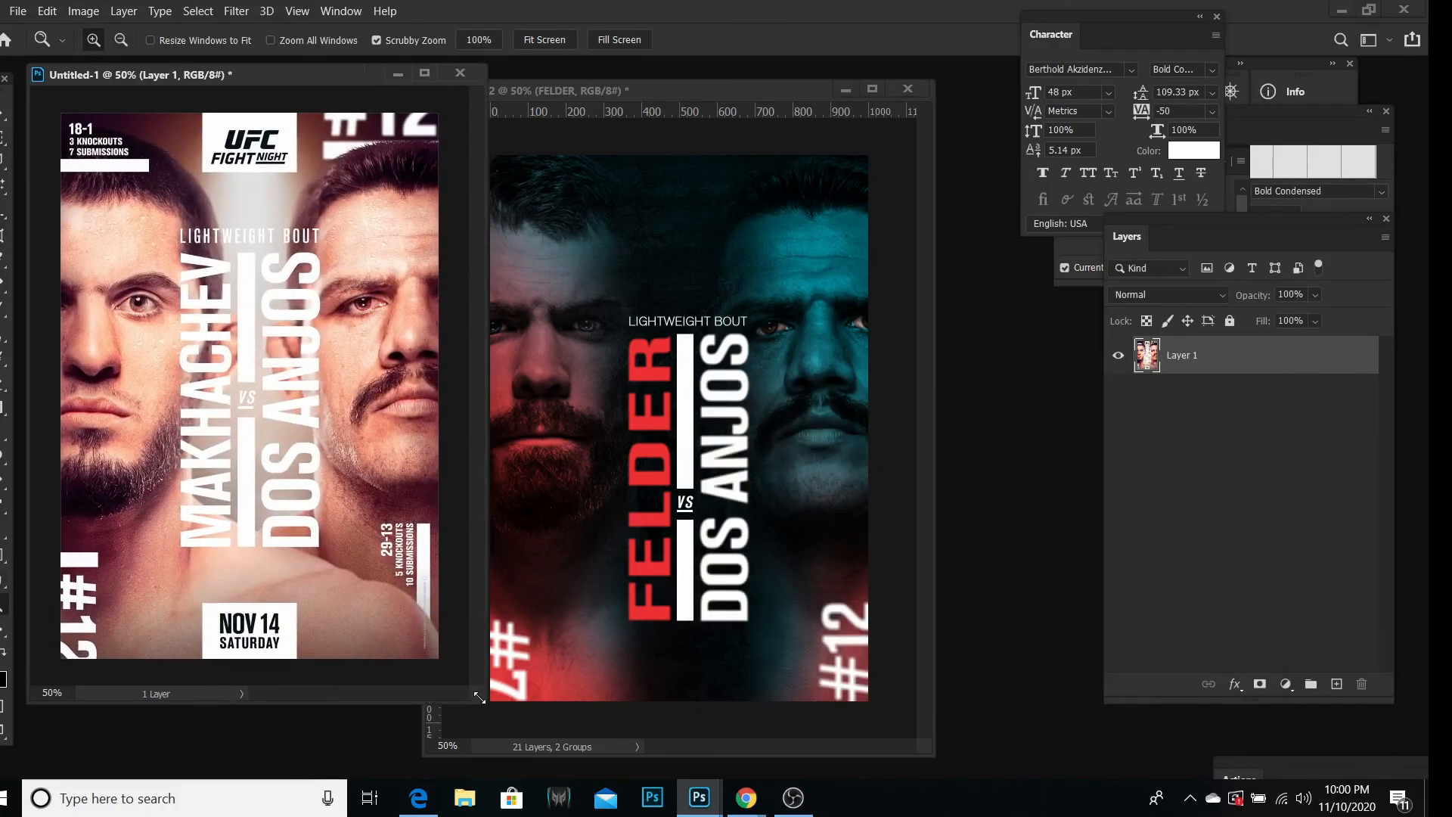
click(6, 137)
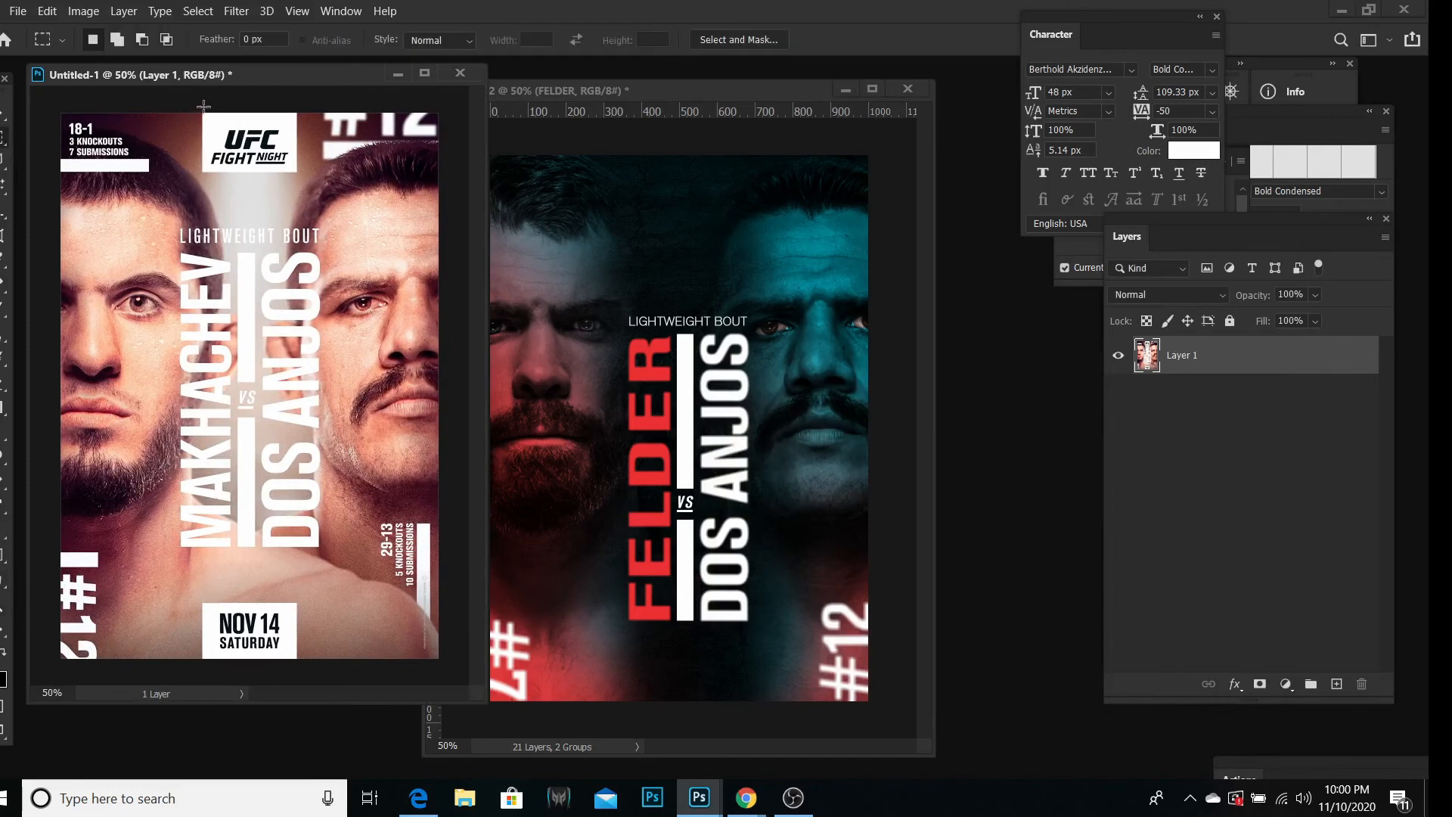
click(6, 140)
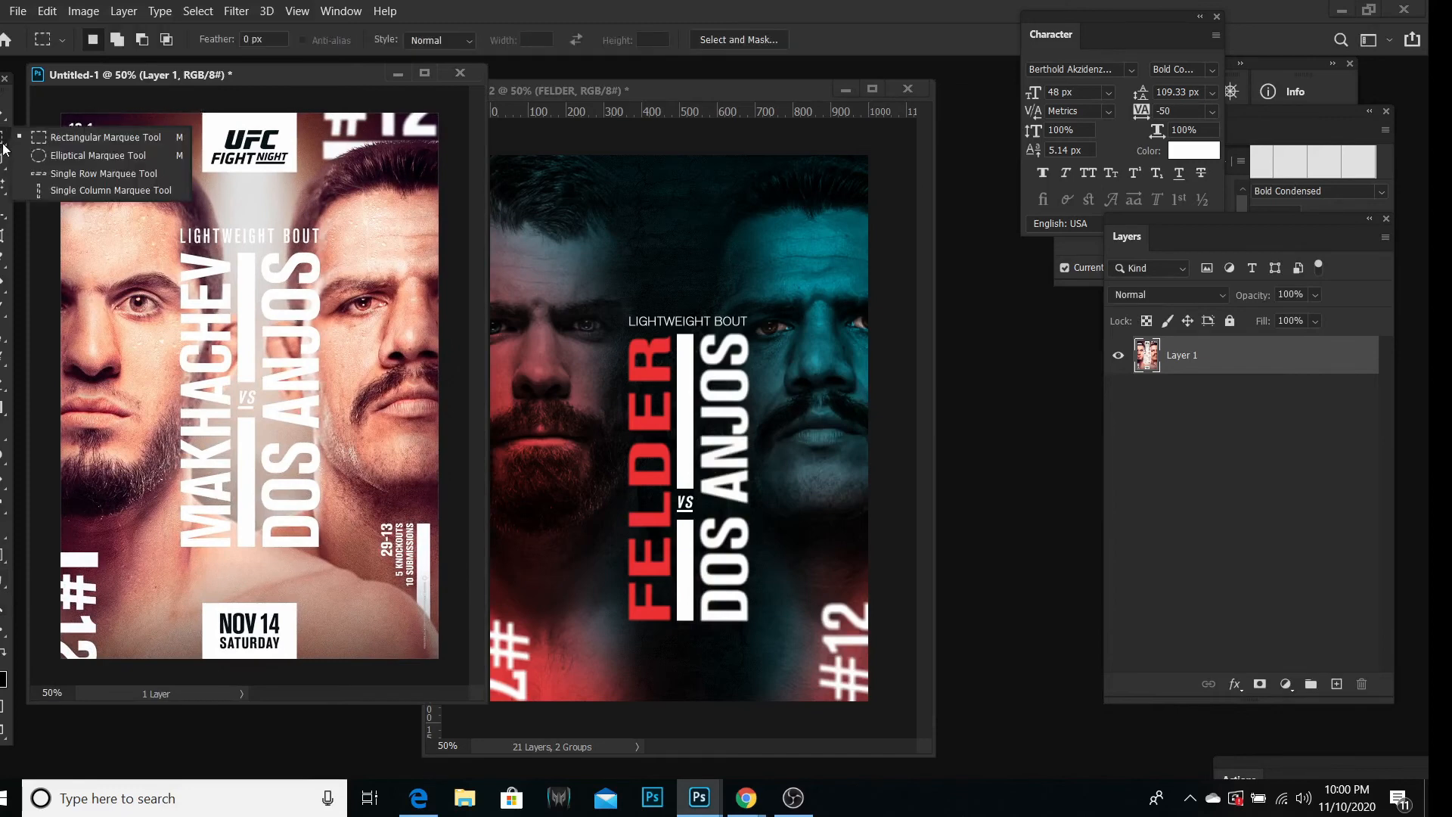
click(67, 139)
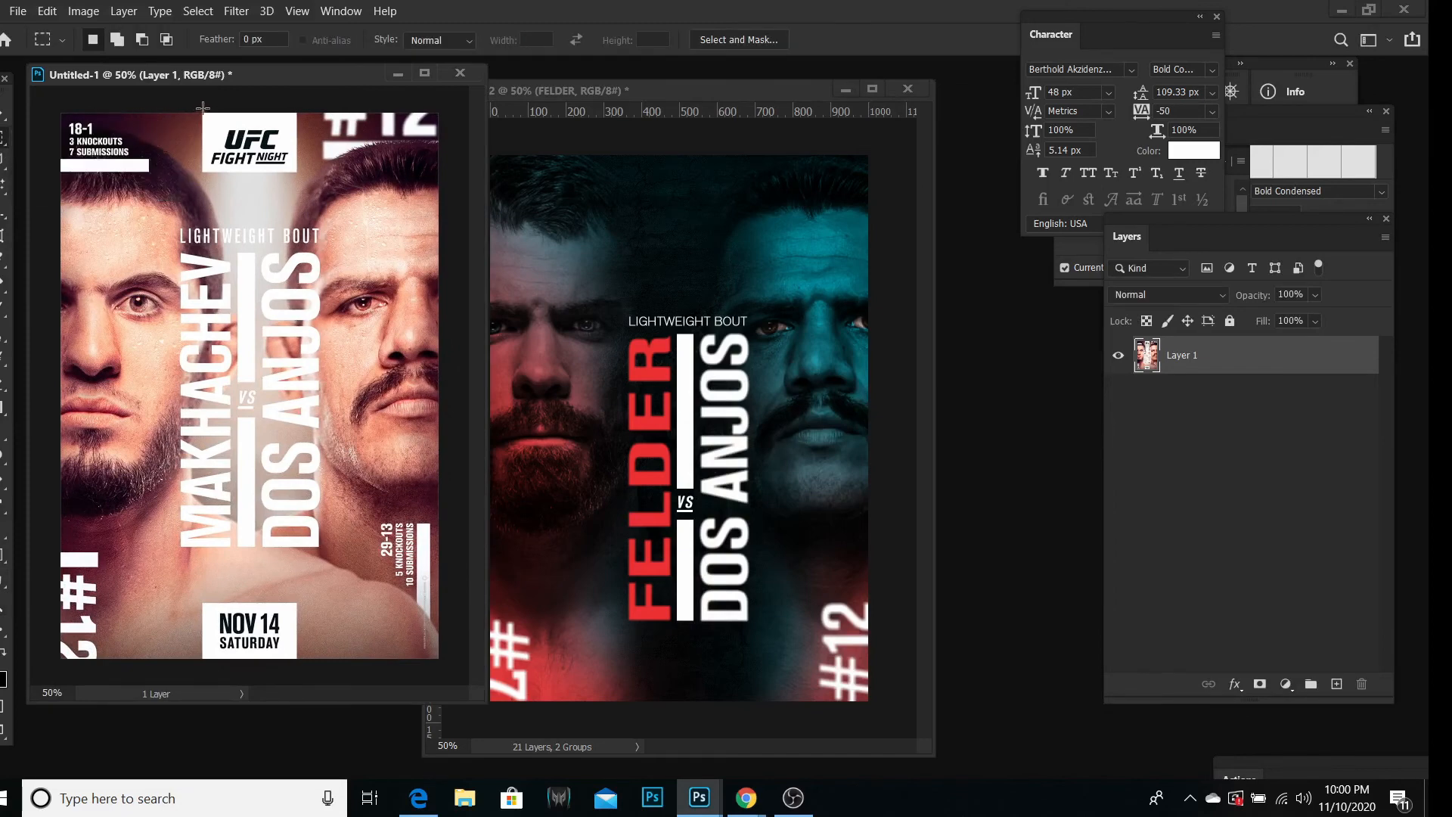
drag(202, 113, 297, 701)
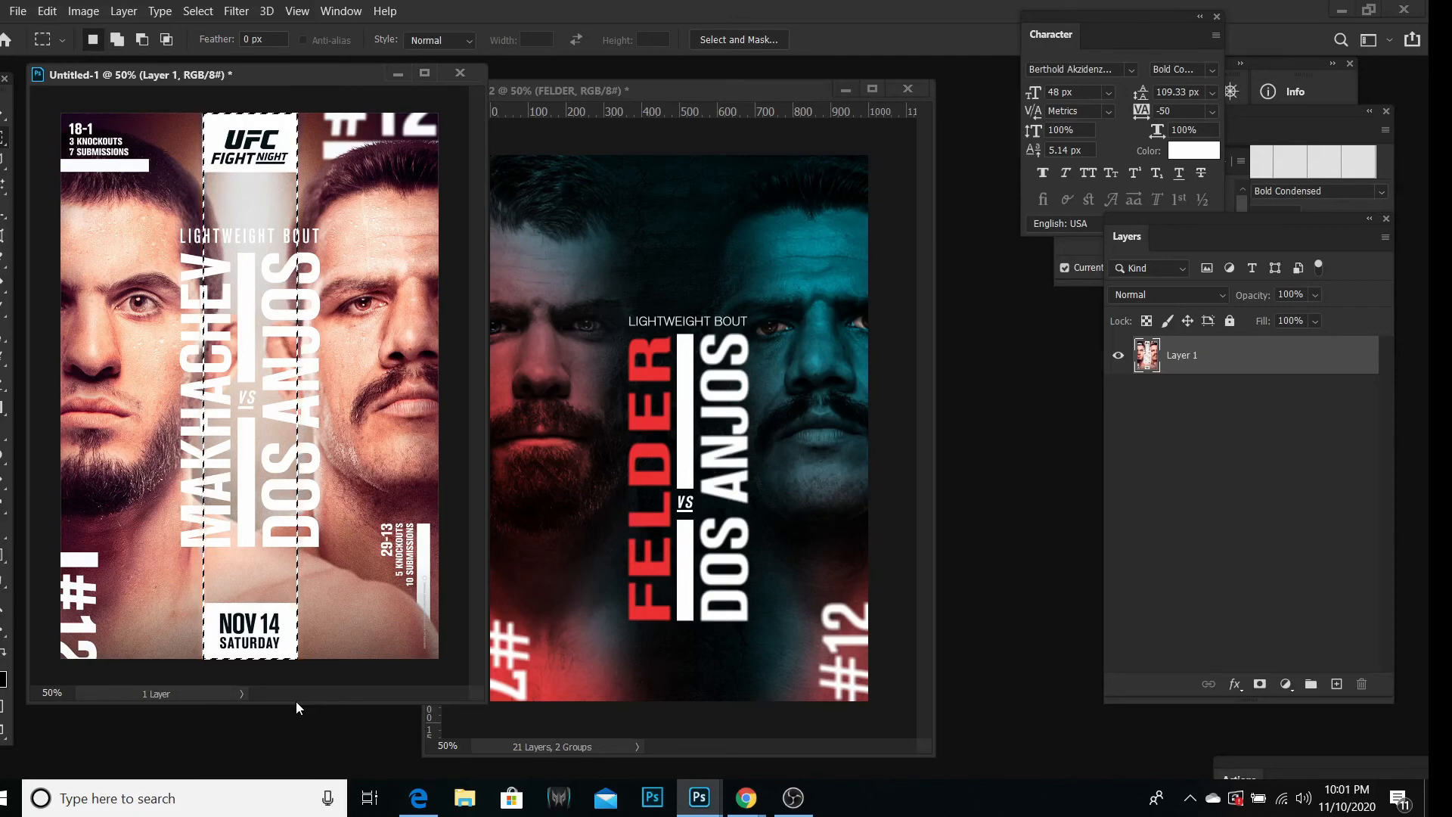
Step: Paste the copied logo and date strip into Untitled-2 above the FELDER layer and activate the Move tool
click(632, 605)
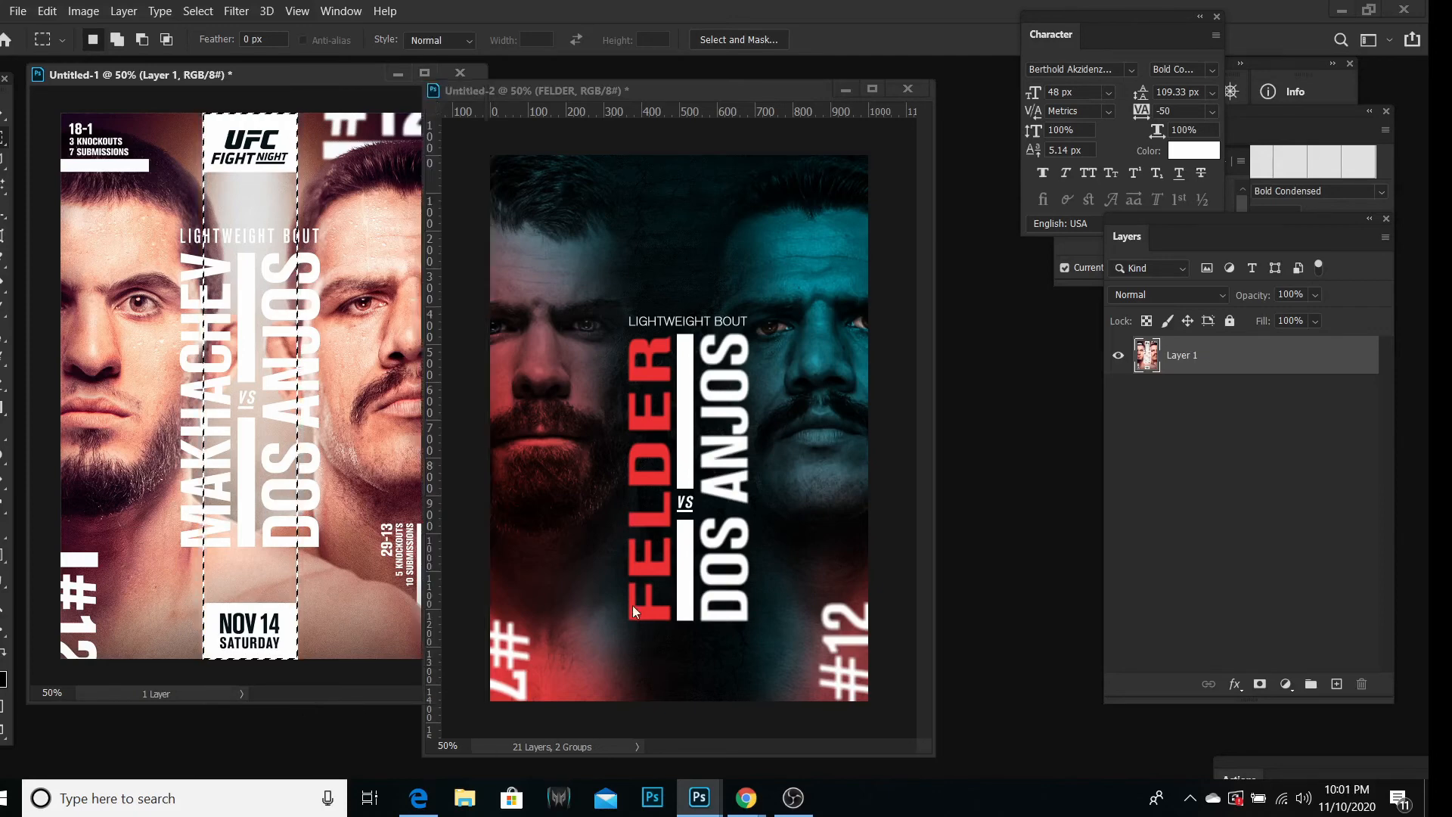
key(ctrl+v)
key(v)
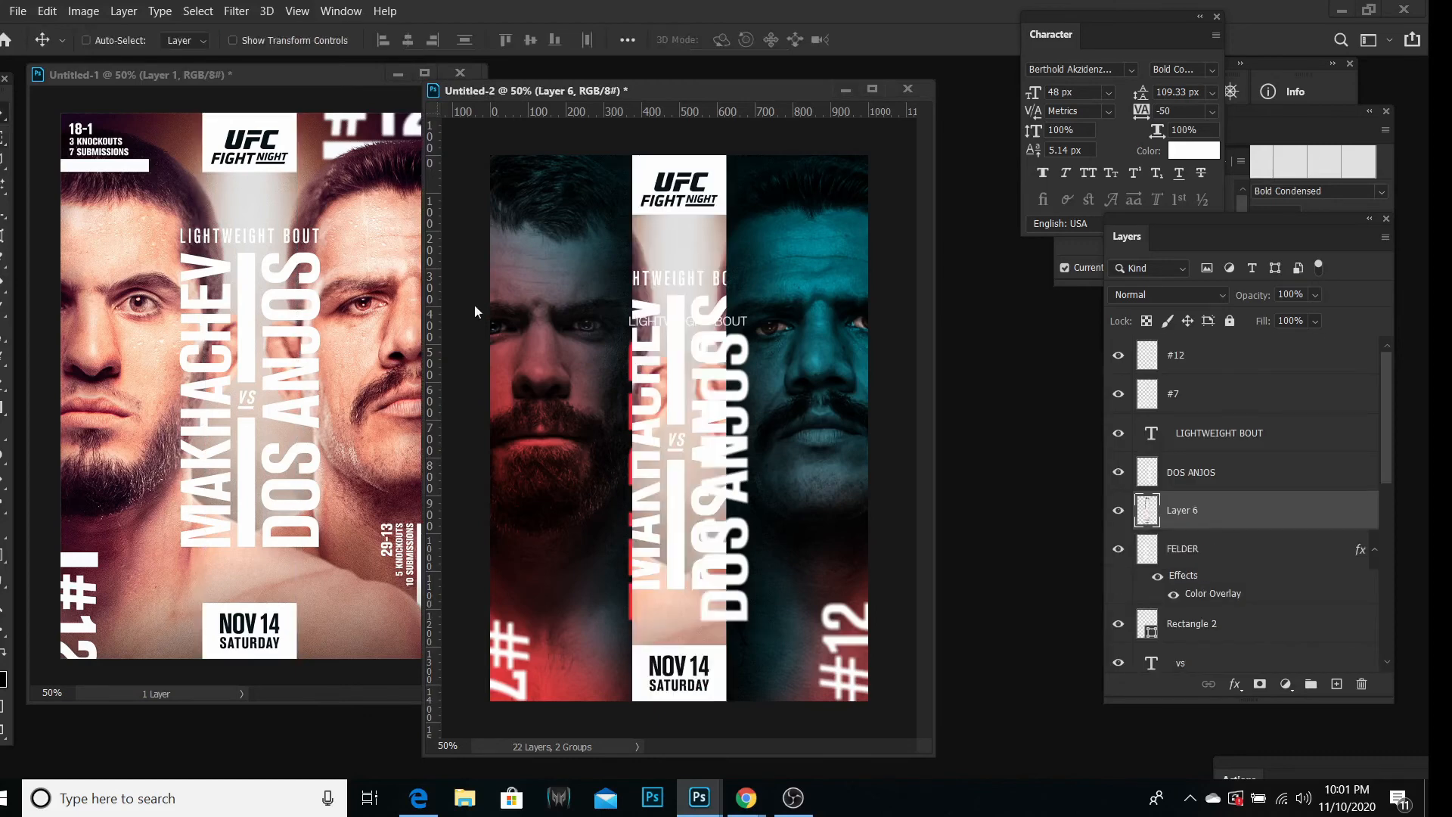
Step: Shift the pasted strip slightly right, bring it to the top of the stack, and delete its section between the logo and date boxes
mouse_move(682, 344)
mouse_down()
mouse_move(688, 331)
mouse_move(691, 348)
mouse_up()
drag(1208, 501, 1183, 344)
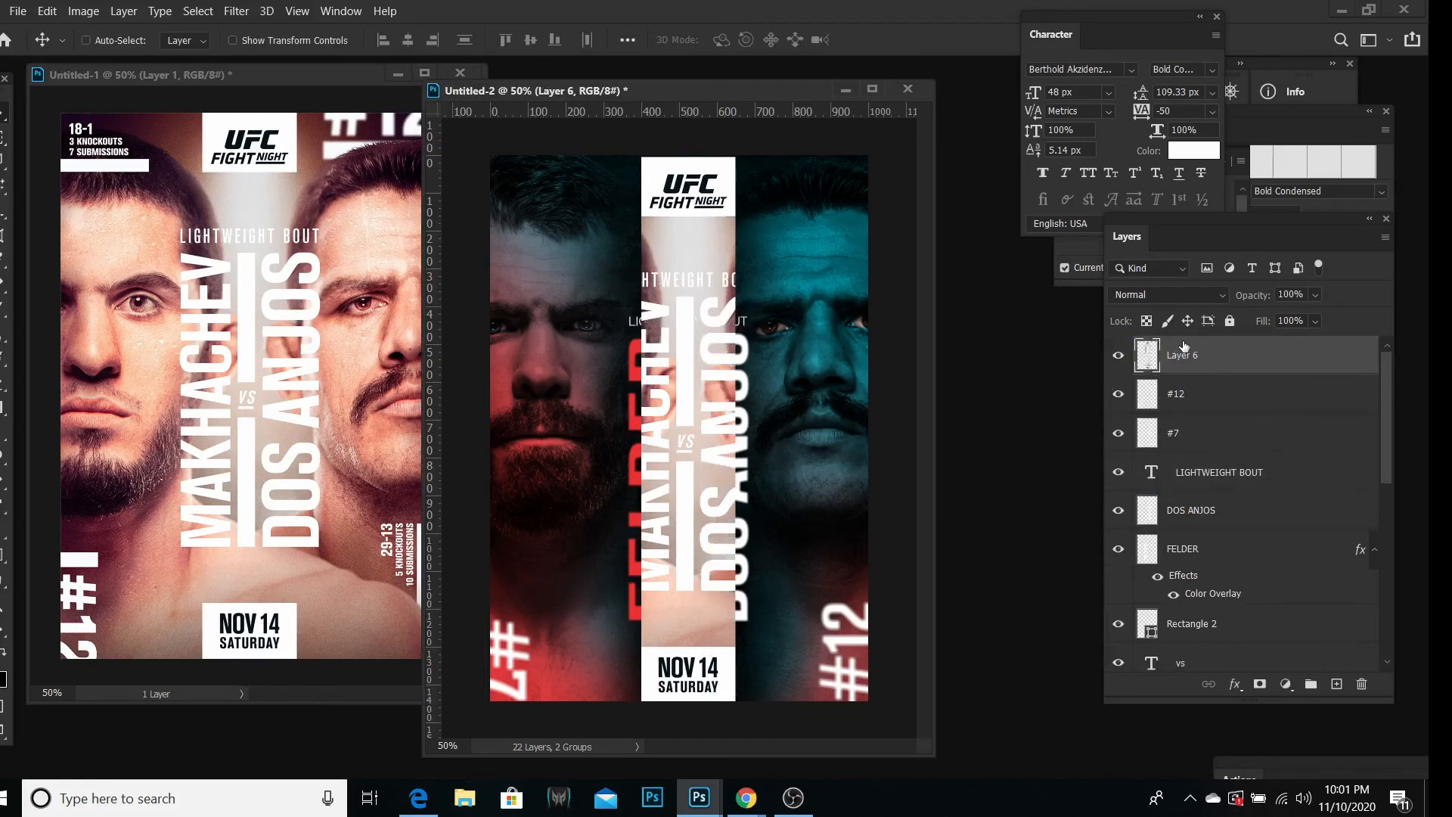
click(4, 138)
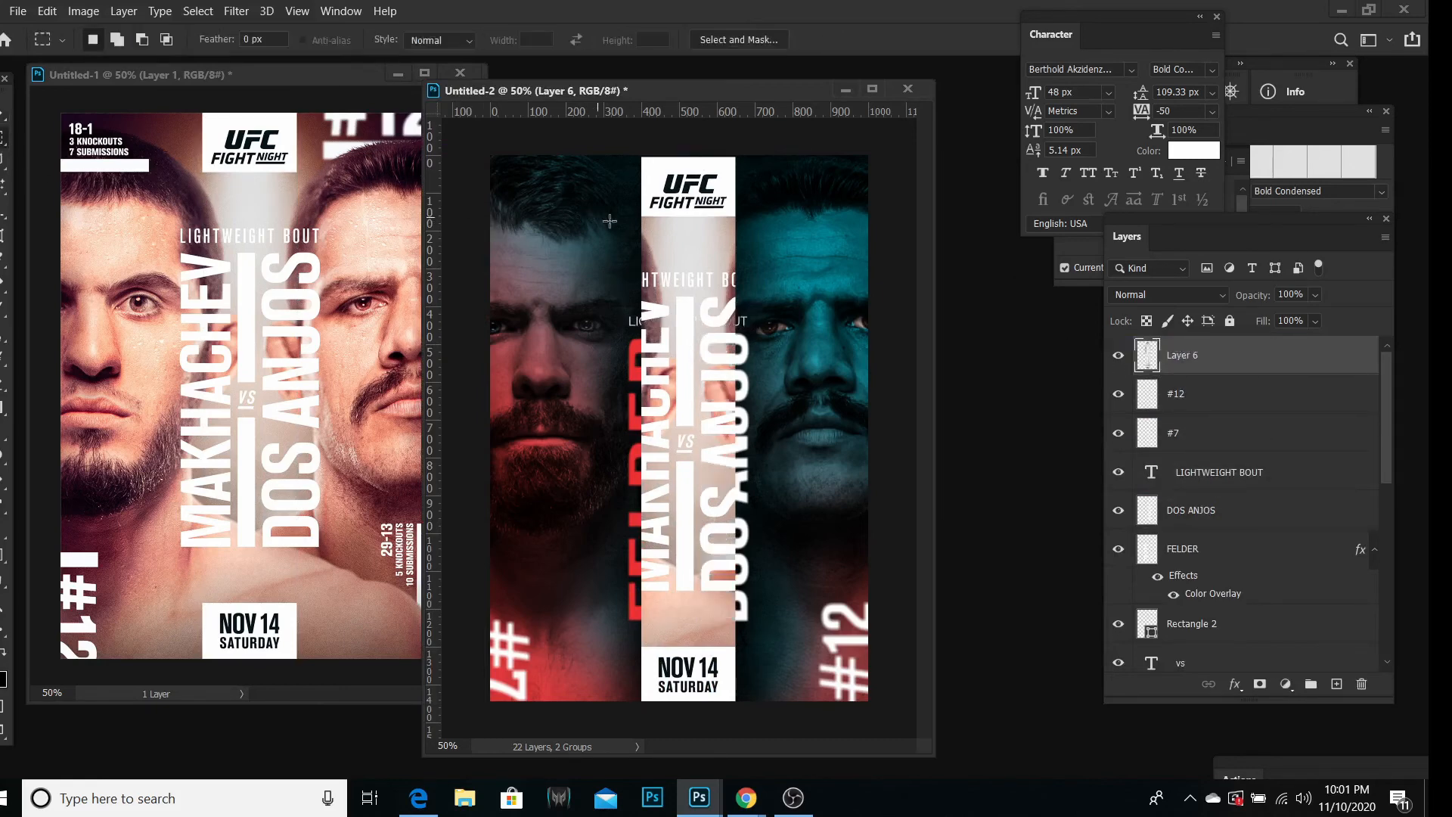
drag(618, 216, 792, 649)
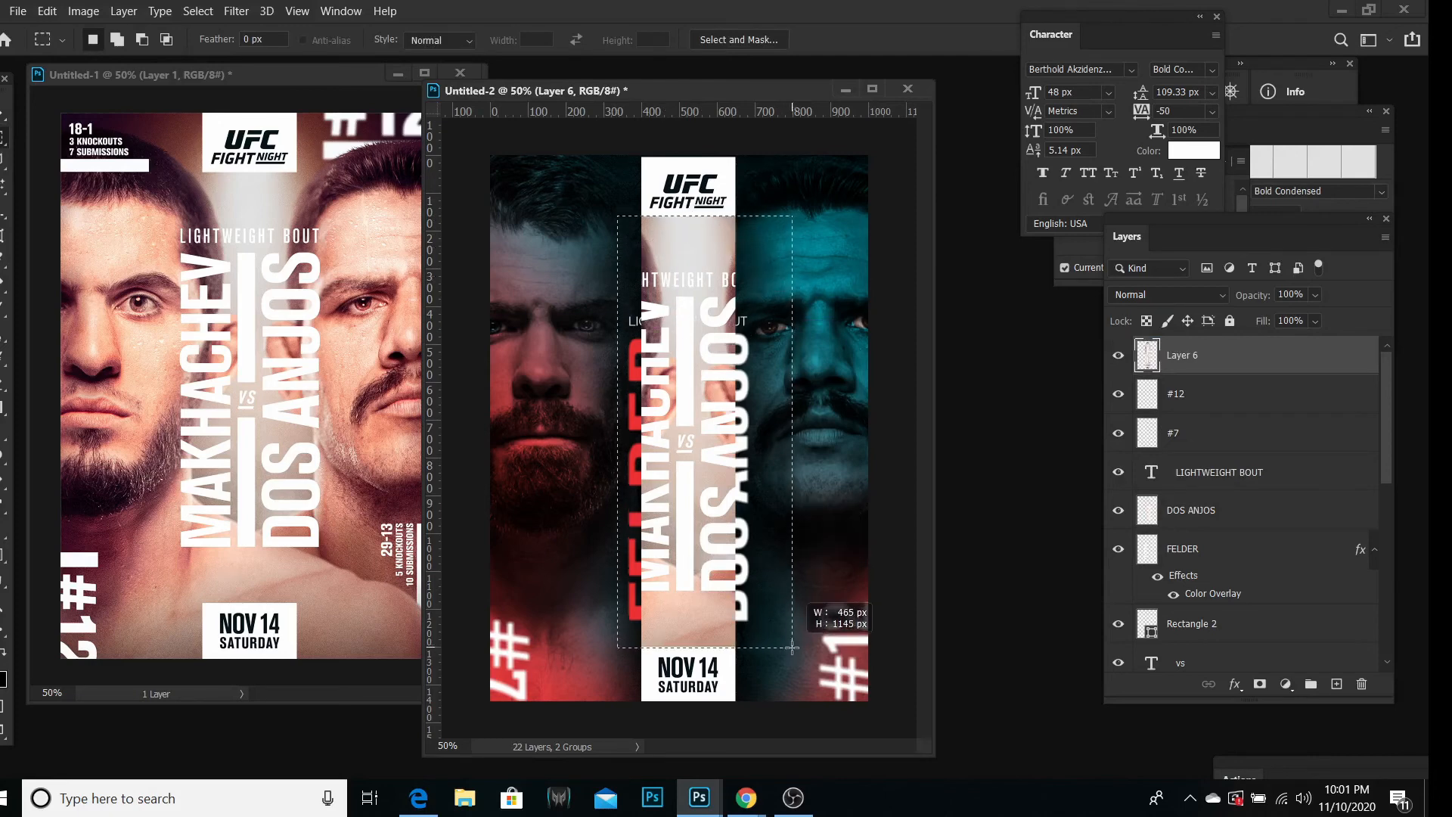
key(Delete)
right_click(681, 298)
click(709, 311)
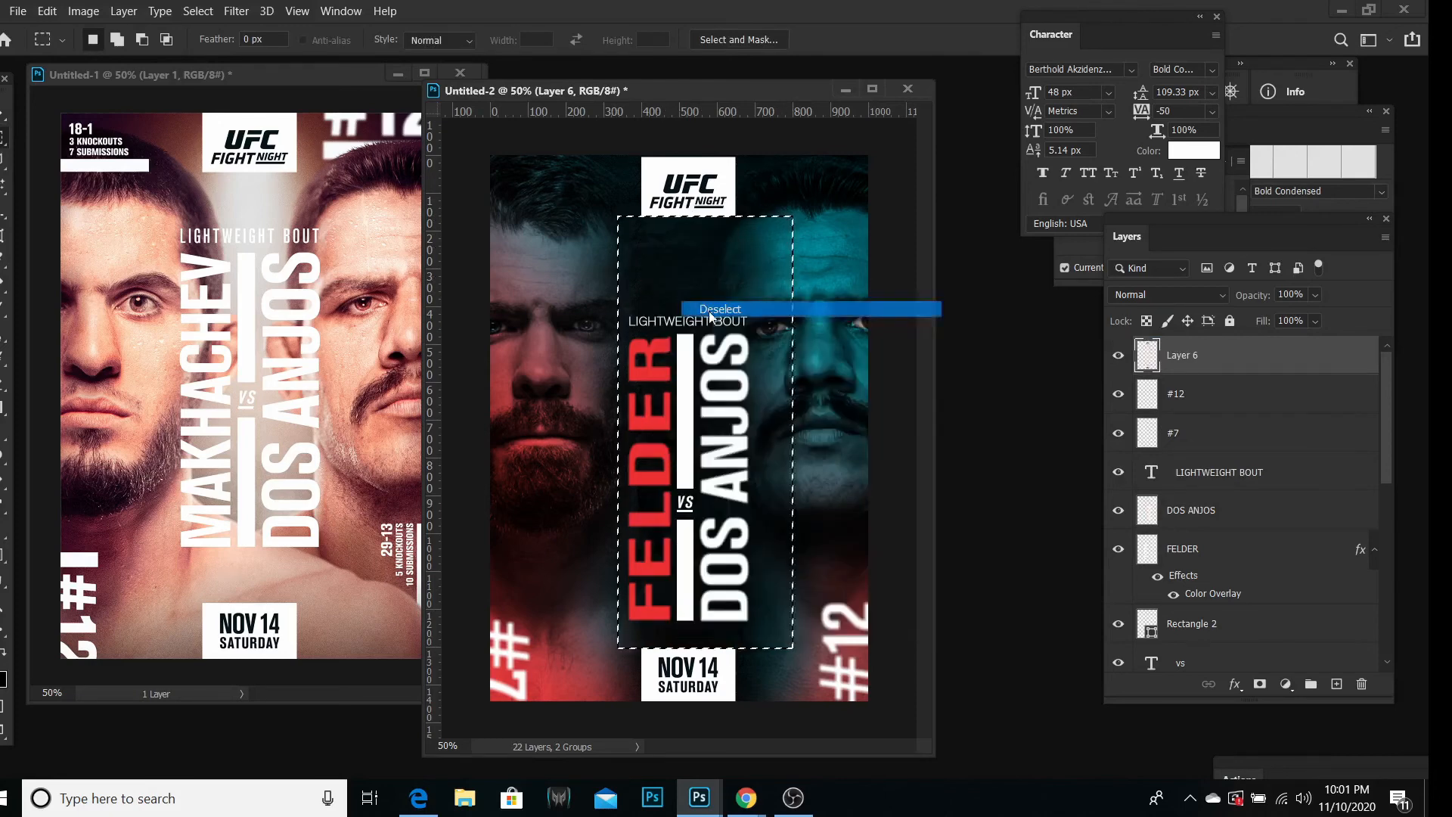
Step: Nudge the UFC Fight Night logo and NOV 14 date boxes slightly left to centre them on the poster
key(v)
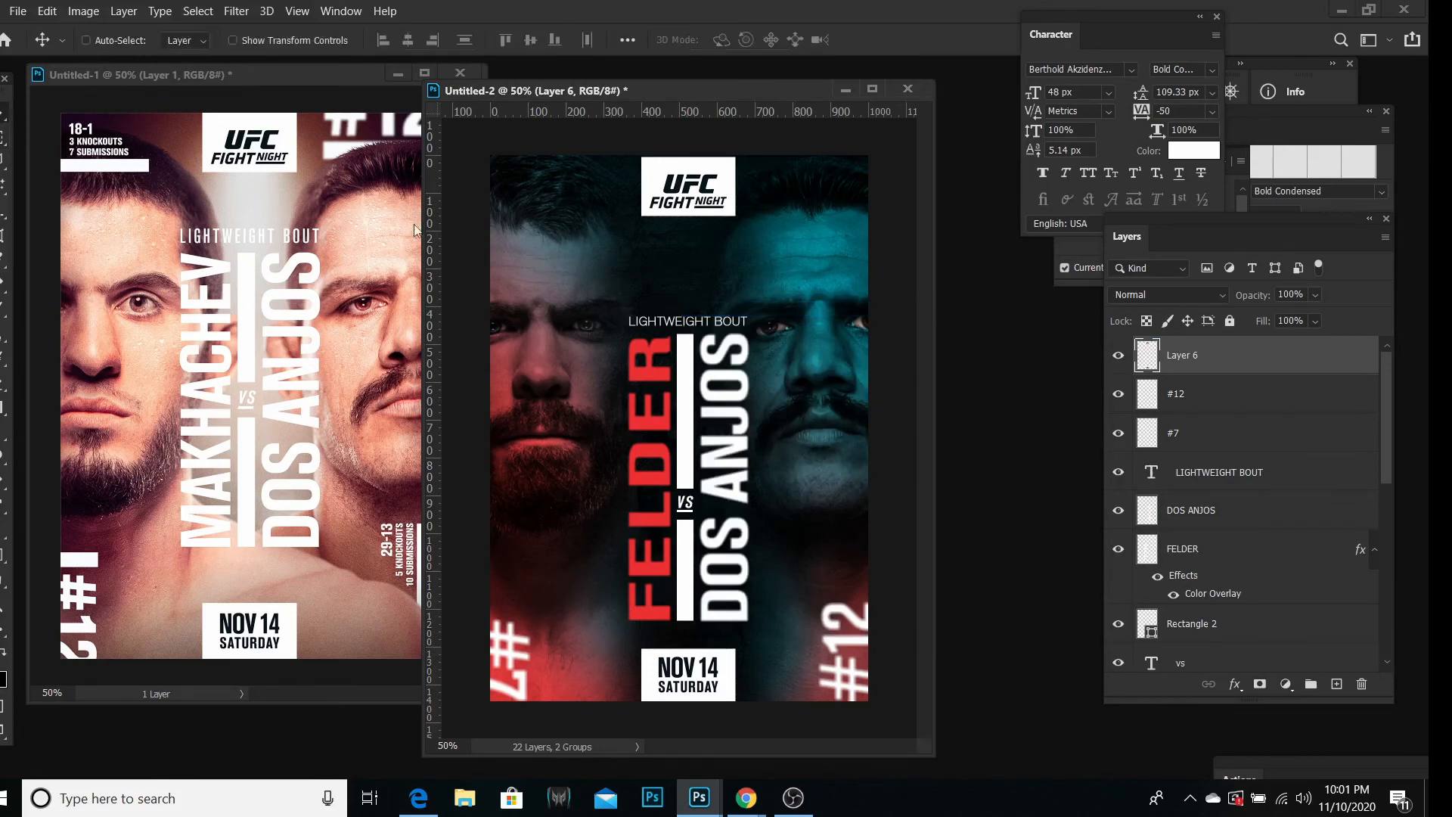
key(Left)
key(Left)
key(Left)
key(Left)
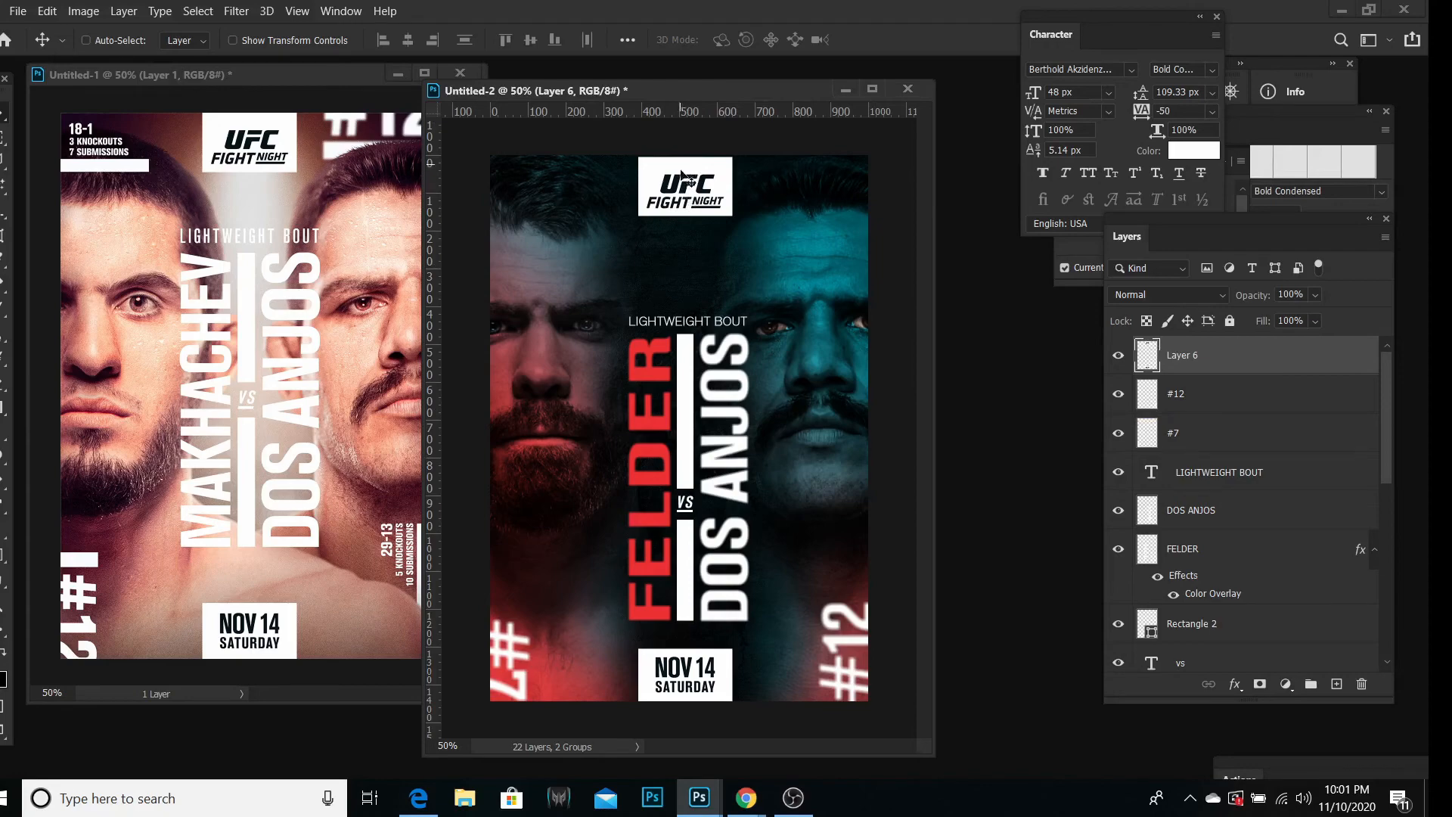
Step: Add a new layer and draw a white full-height rectangle about 254 px wide and 1694 px tall over the logo and date boxes
click(124, 10)
mouse_move(189, 30)
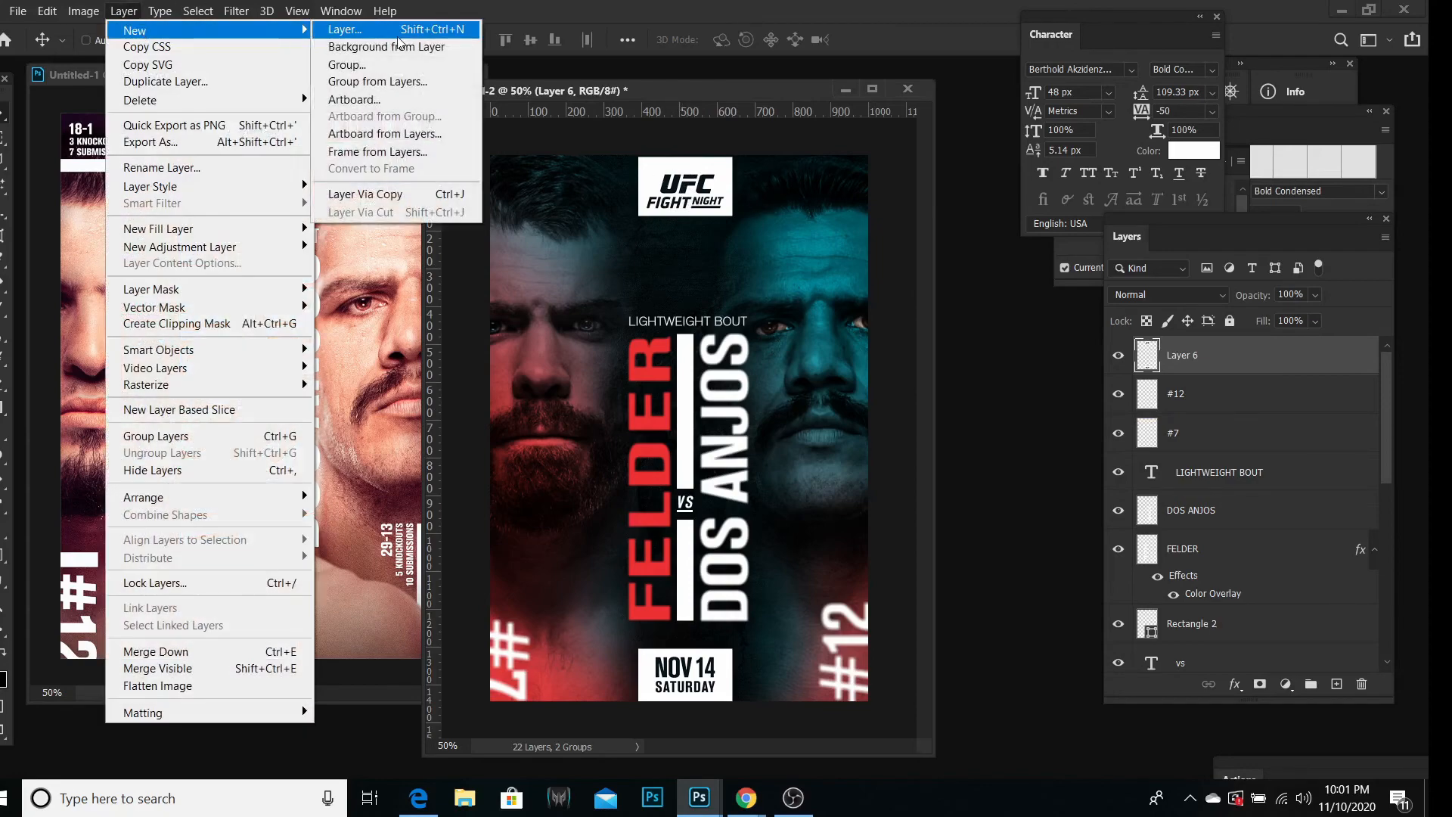
click(378, 31)
click(858, 224)
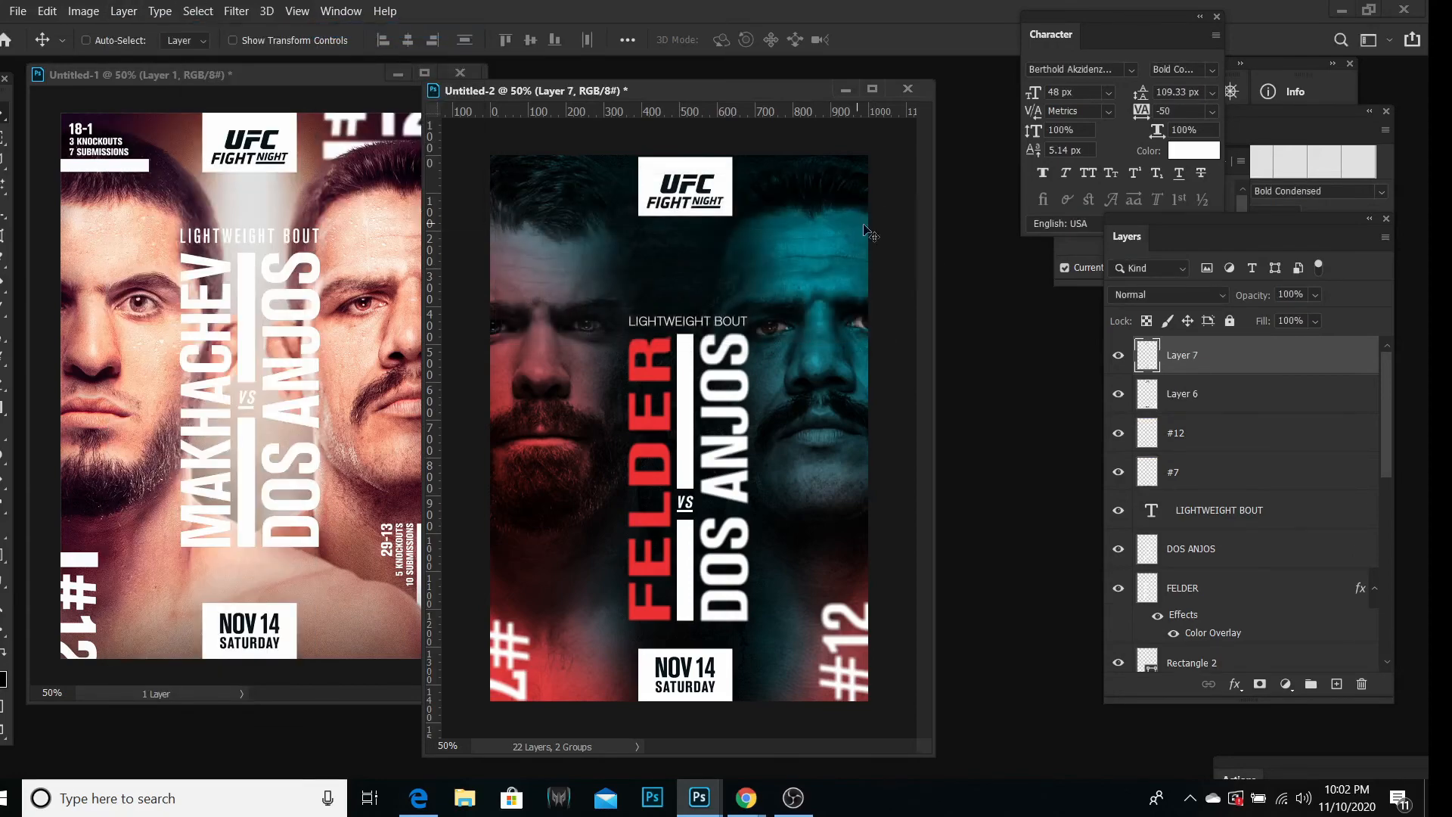
key(u)
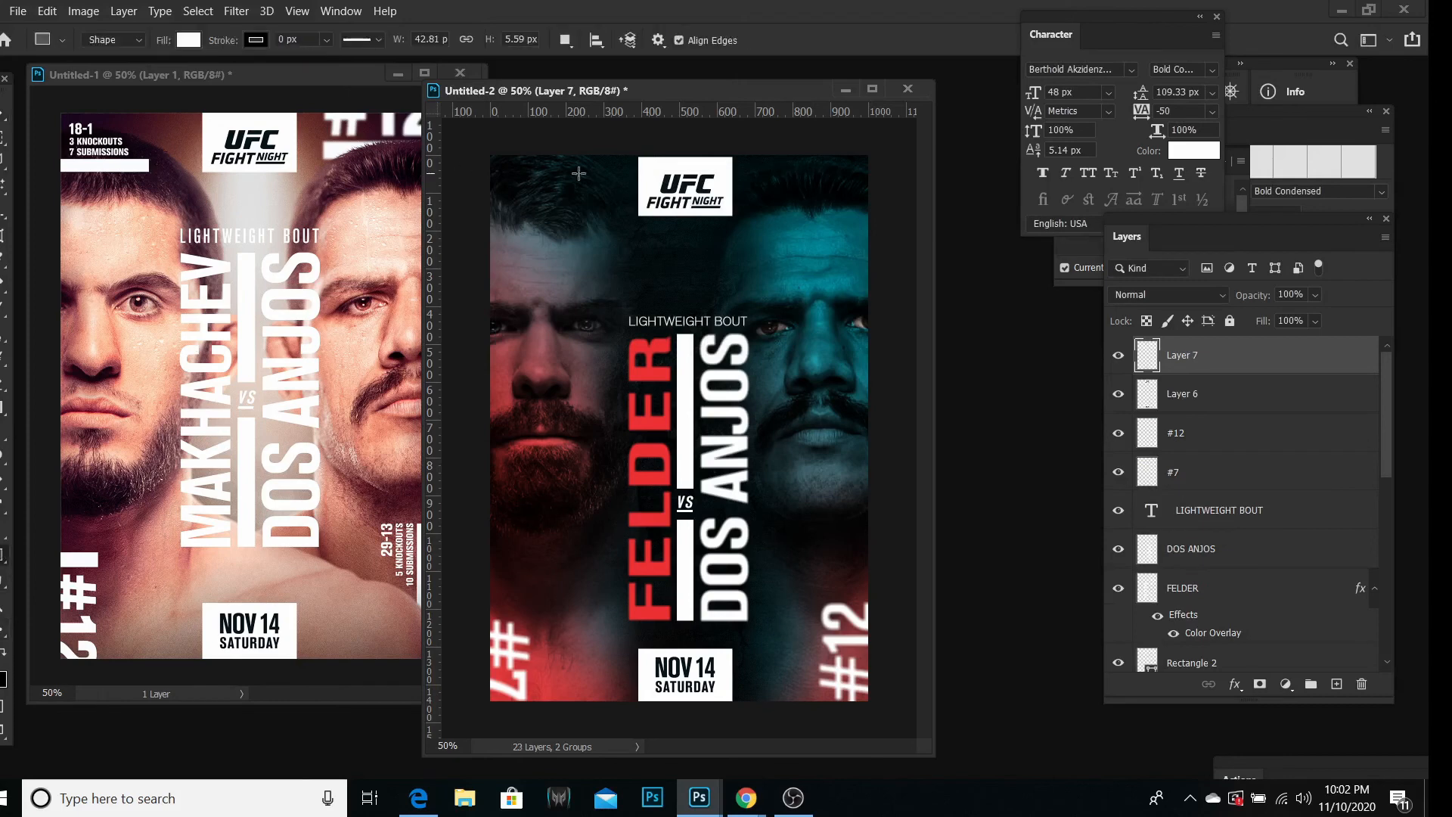
drag(639, 147, 736, 786)
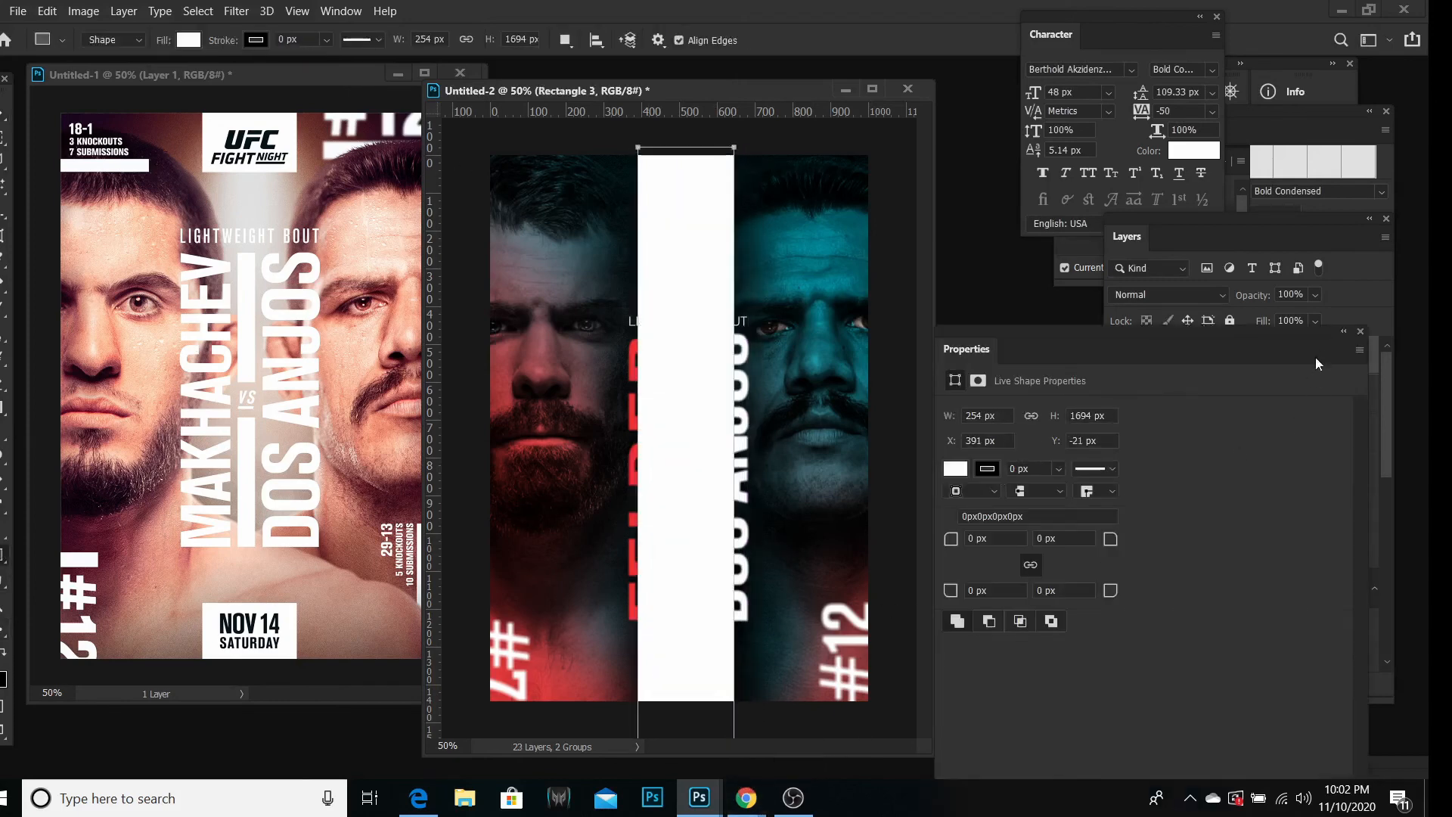
click(1361, 331)
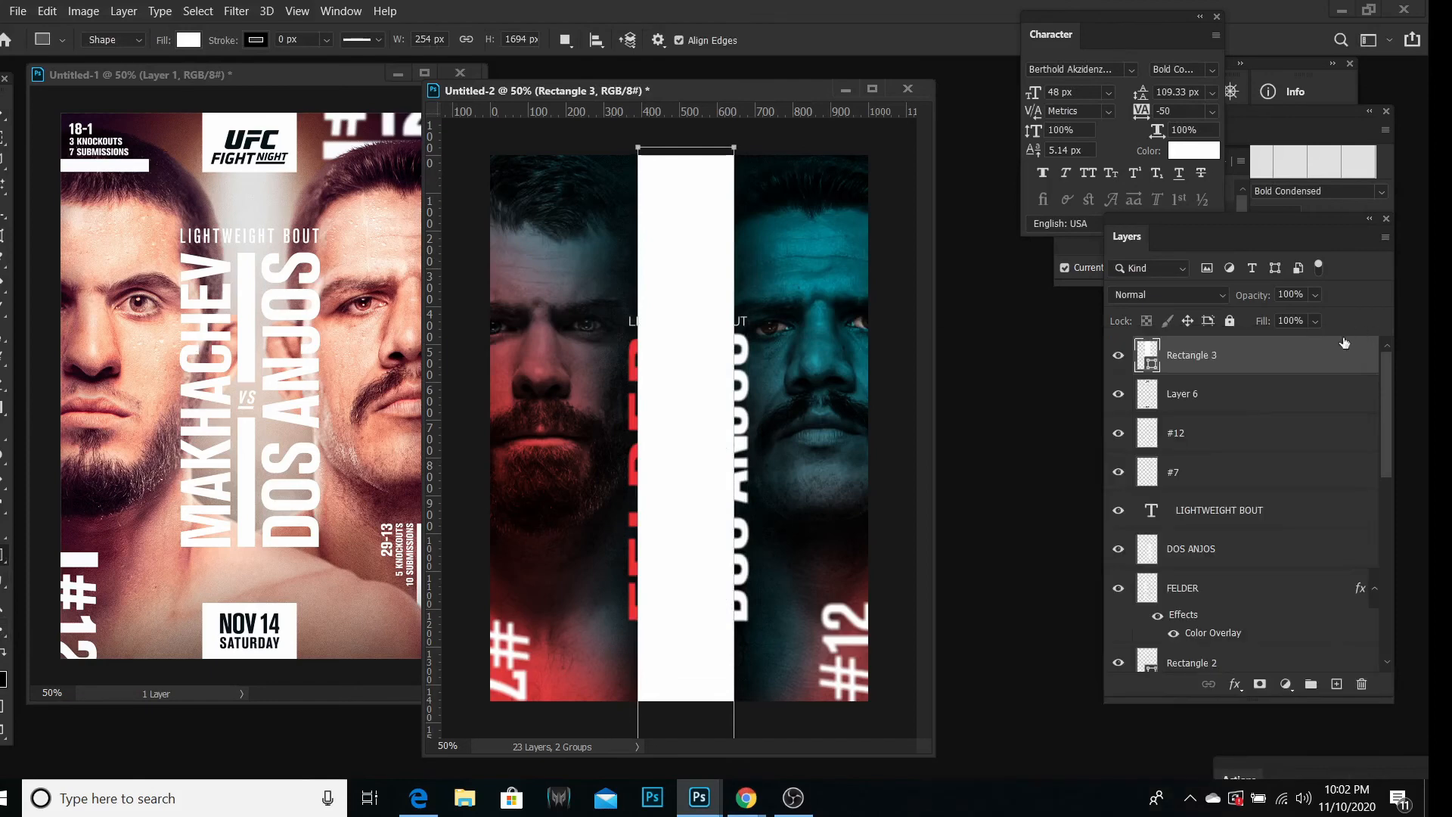
Step: Rasterize the white rectangle layer without a layer mask and activate the Rectangular Marquee tool
click(1259, 685)
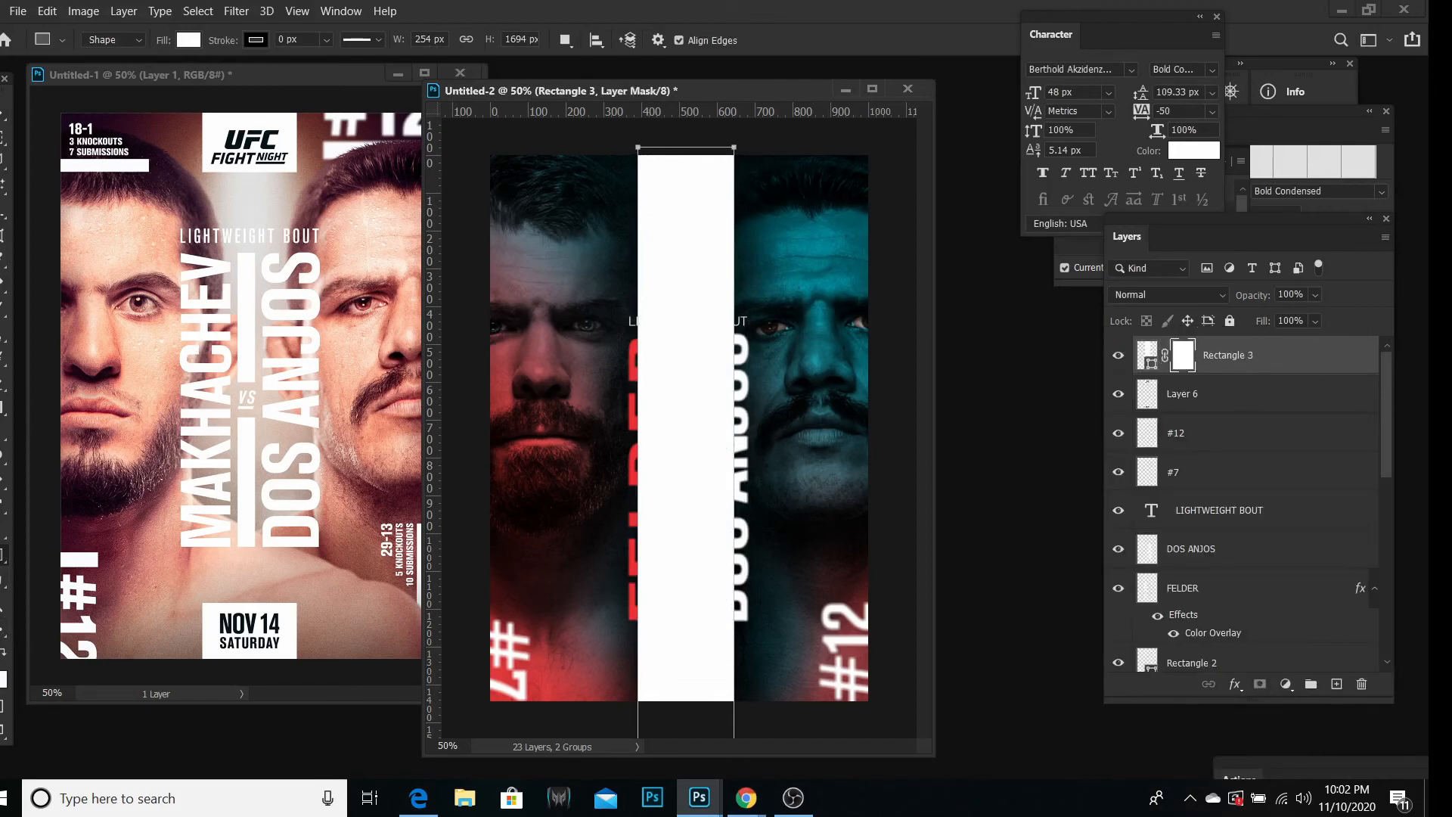
click(1148, 357)
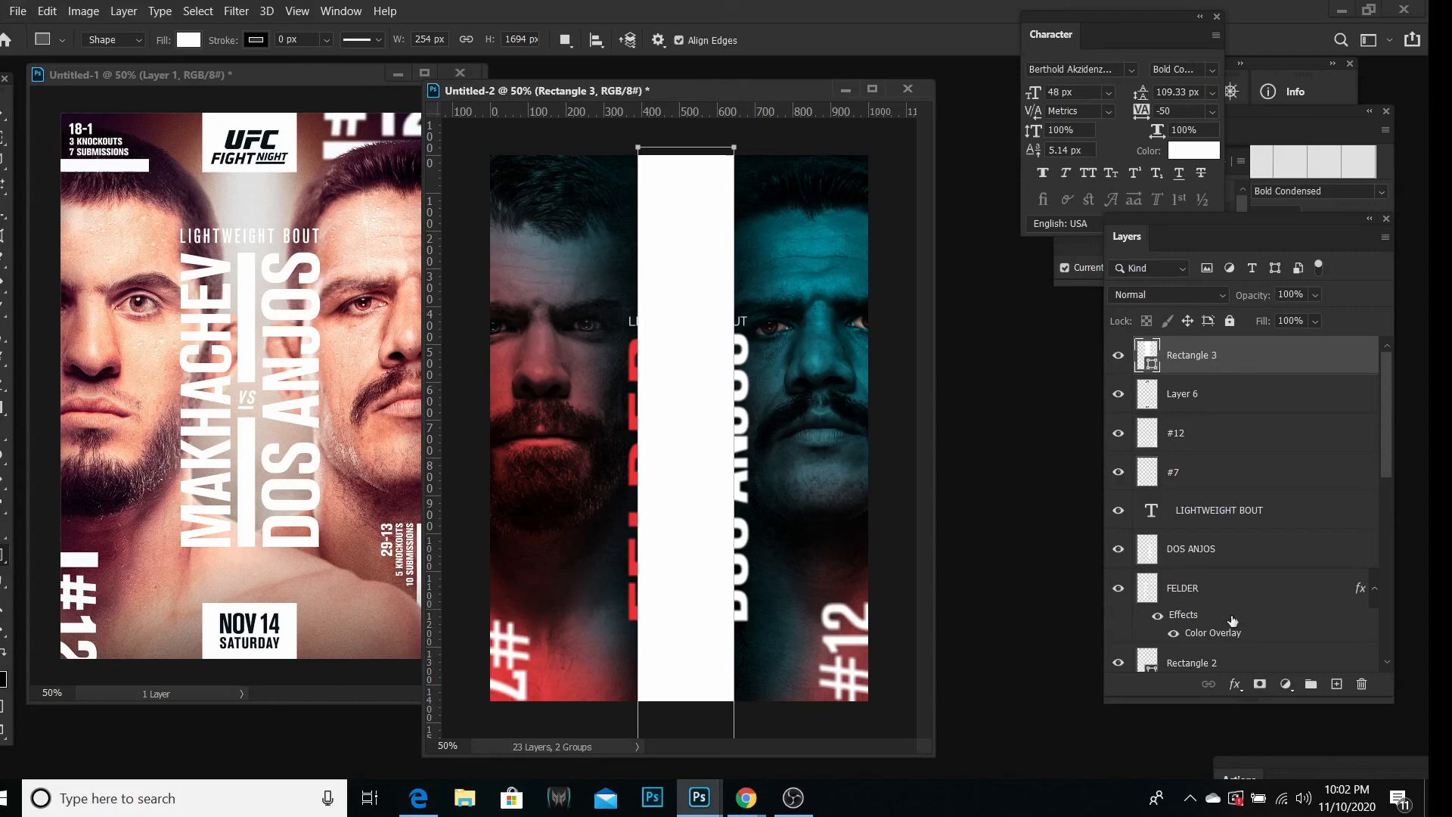
right_click(1195, 363)
click(1050, 269)
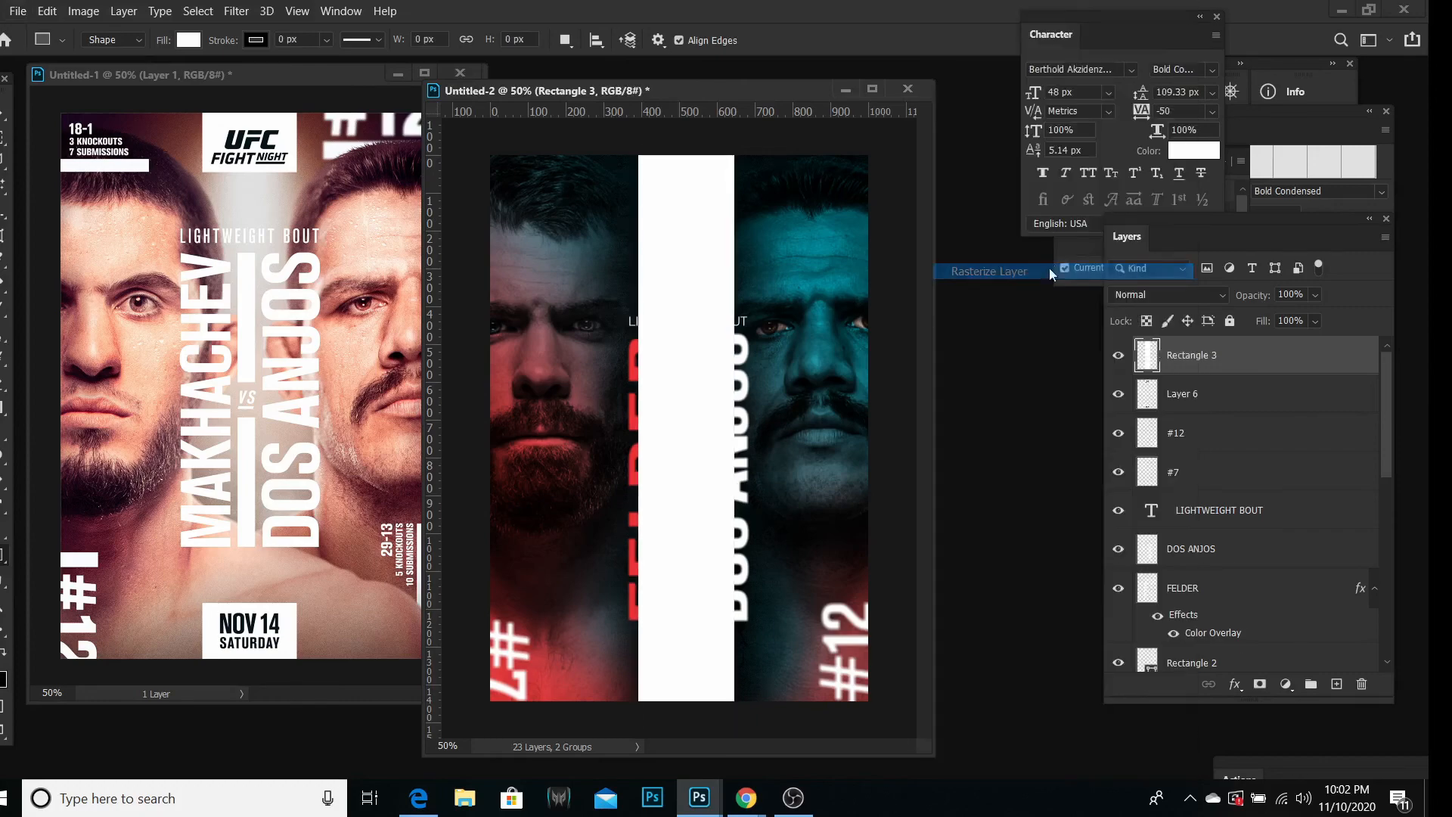
key(m)
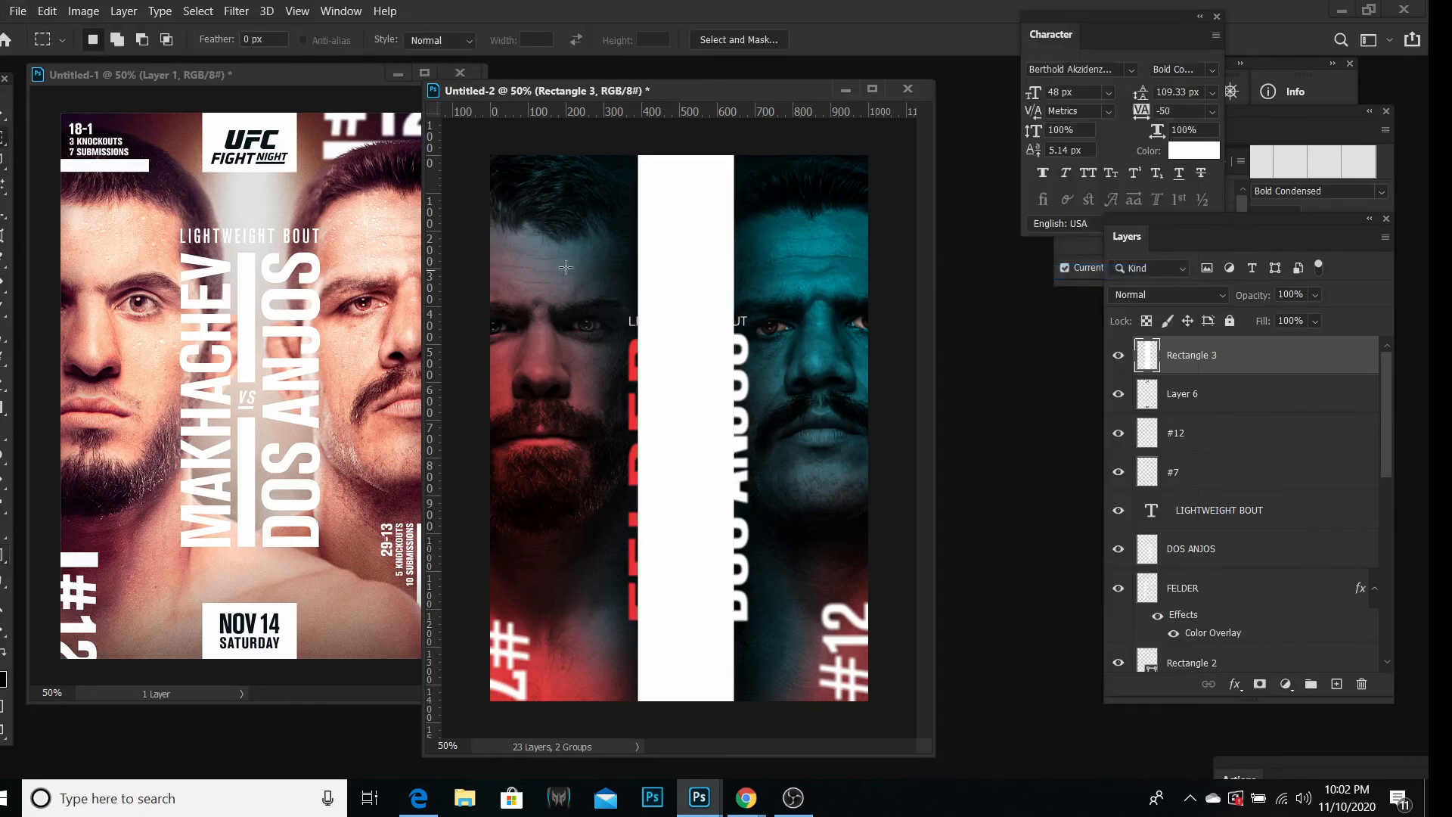
click(1117, 356)
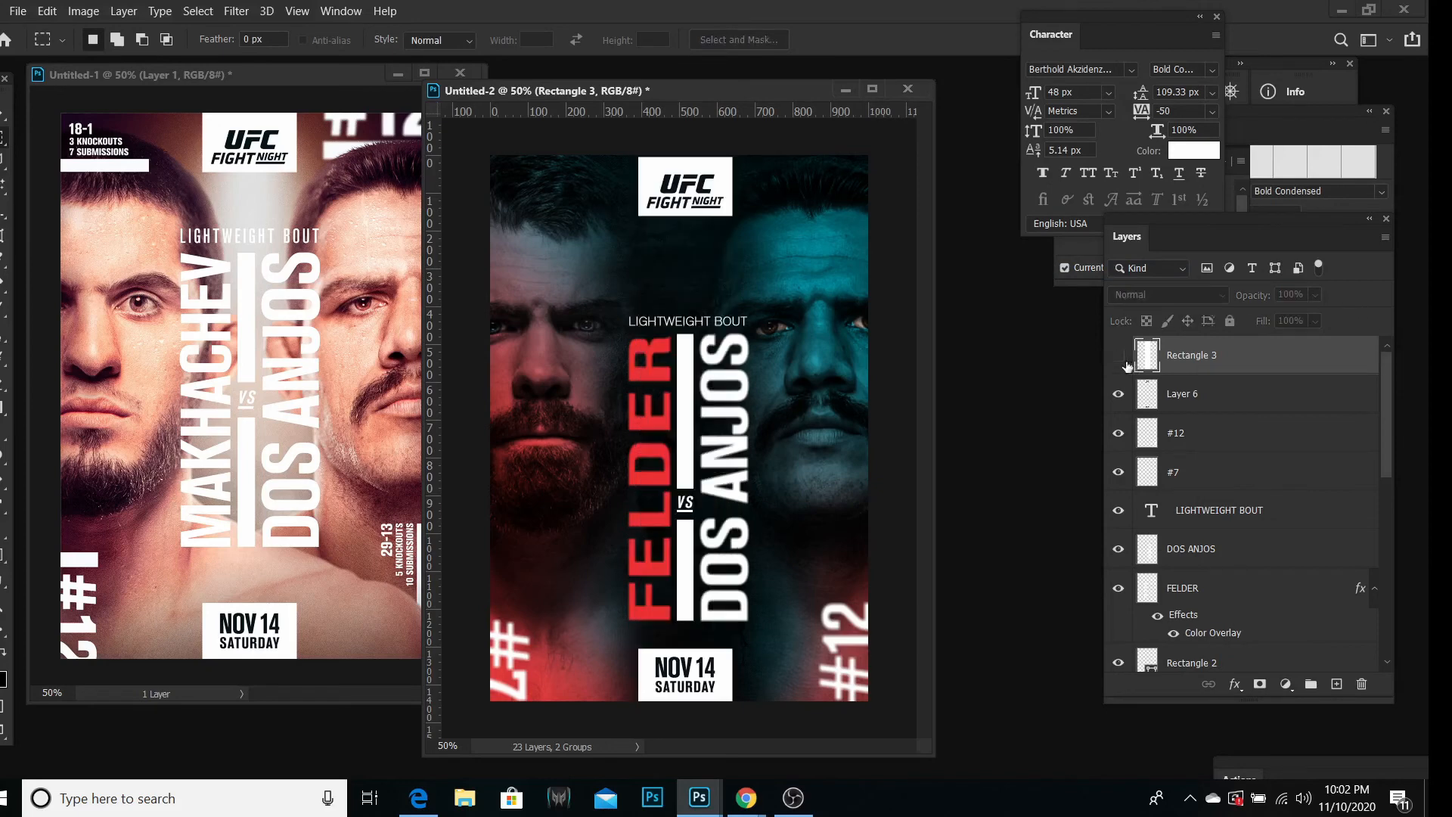
click(1118, 356)
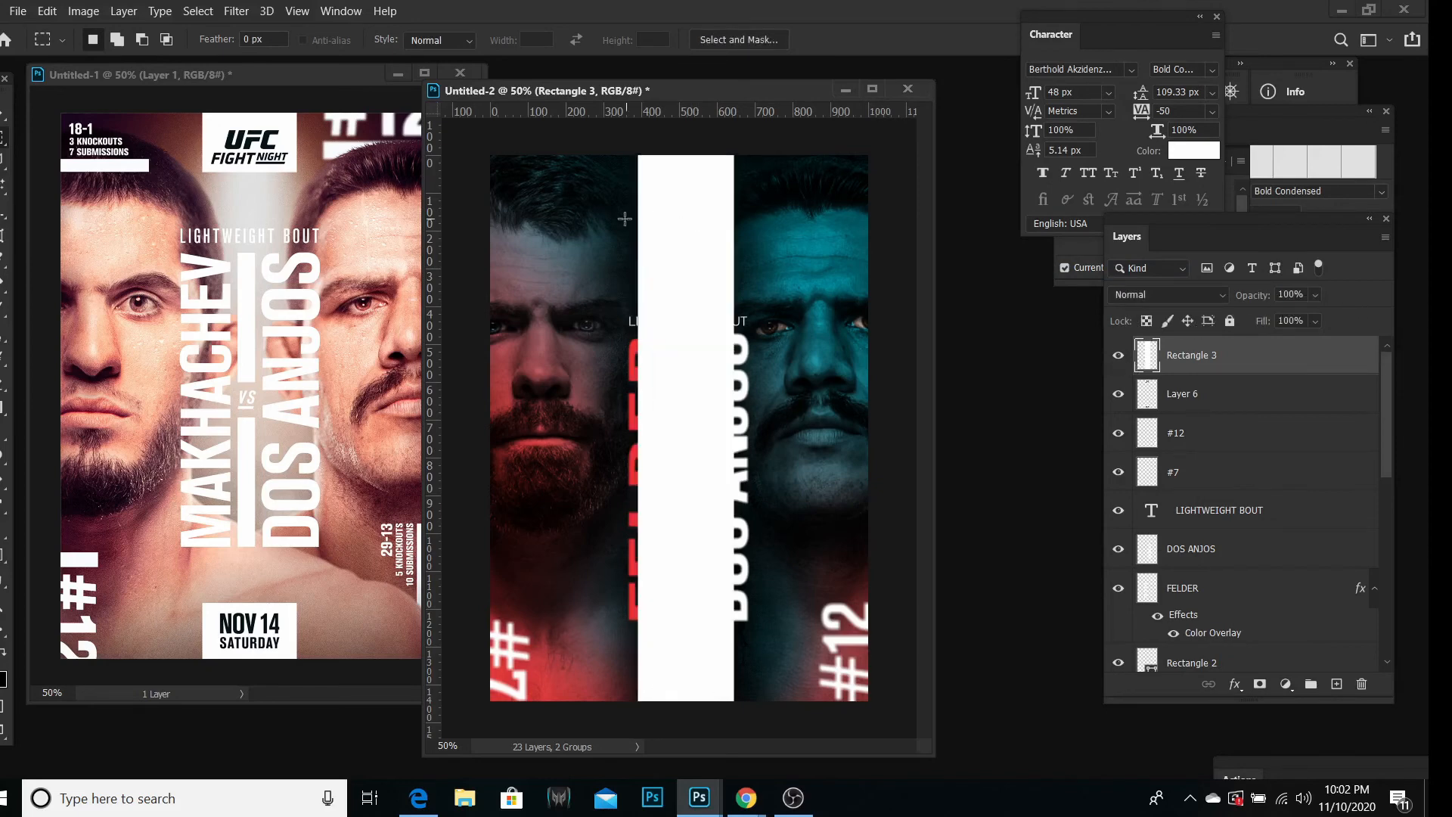
drag(609, 208, 791, 629)
right_click(691, 338)
click(704, 347)
right_click(605, 224)
click(609, 222)
Step: Delete the middle of the white rectangle with a marquee selection, leaving white boxes at the poster's top and bottom, and deselect
drag(610, 224, 793, 635)
key(Delete)
right_click(721, 398)
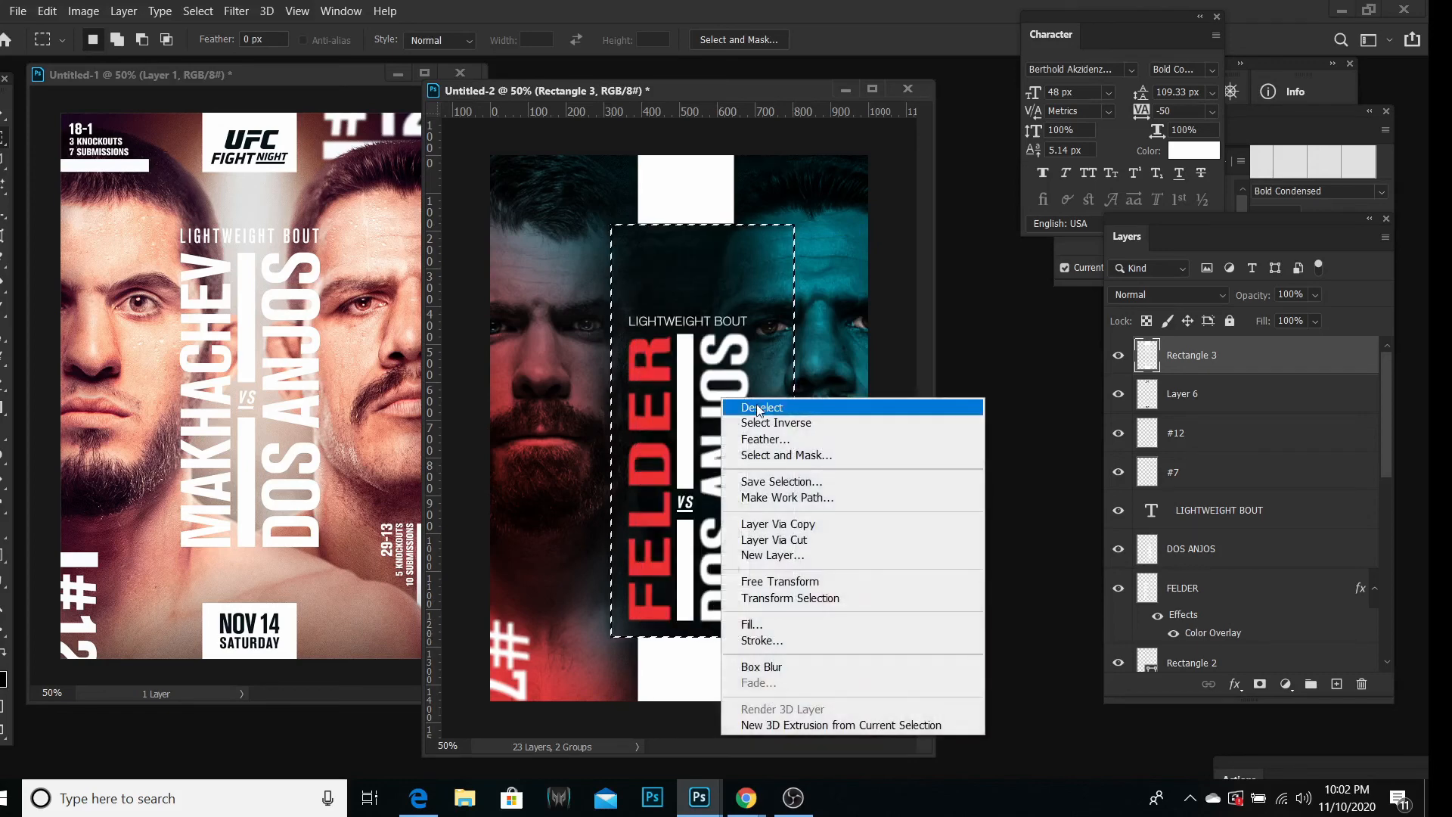
click(760, 409)
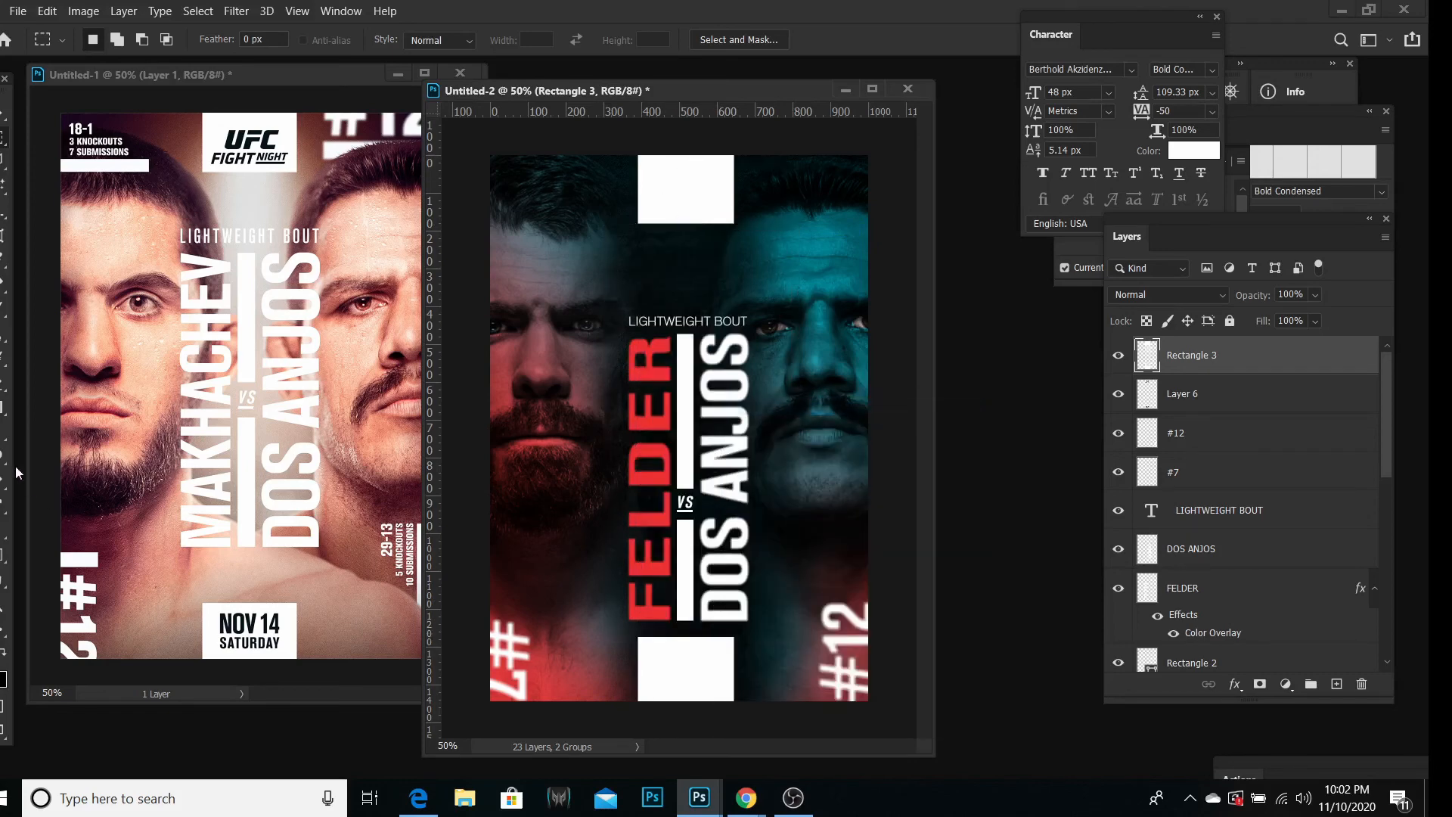
Step: Add a new placeholder text line, colour it black (000000), and move it onto the poster's lower white box
click(4, 497)
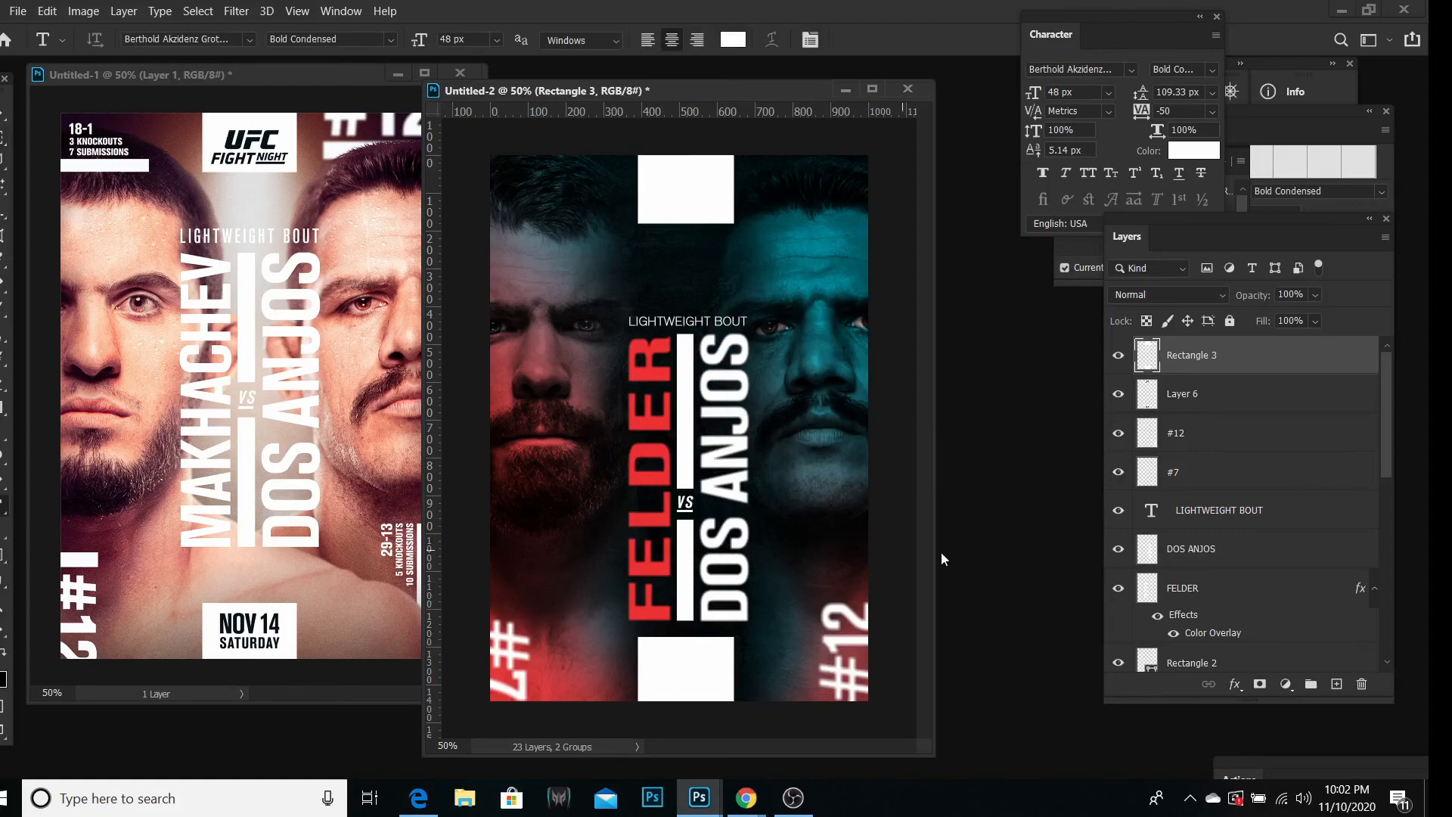
click(525, 512)
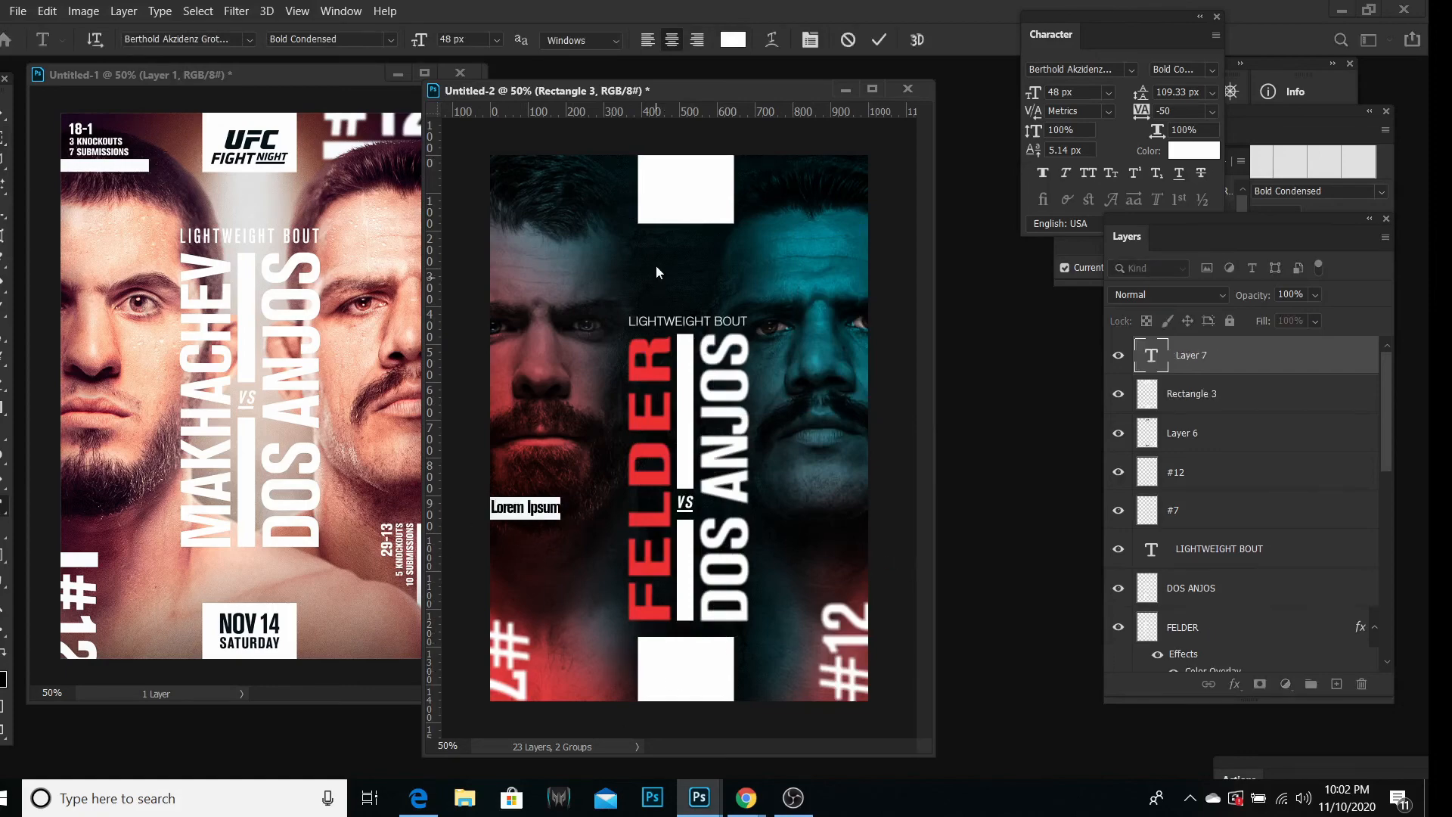
click(732, 39)
click(892, 628)
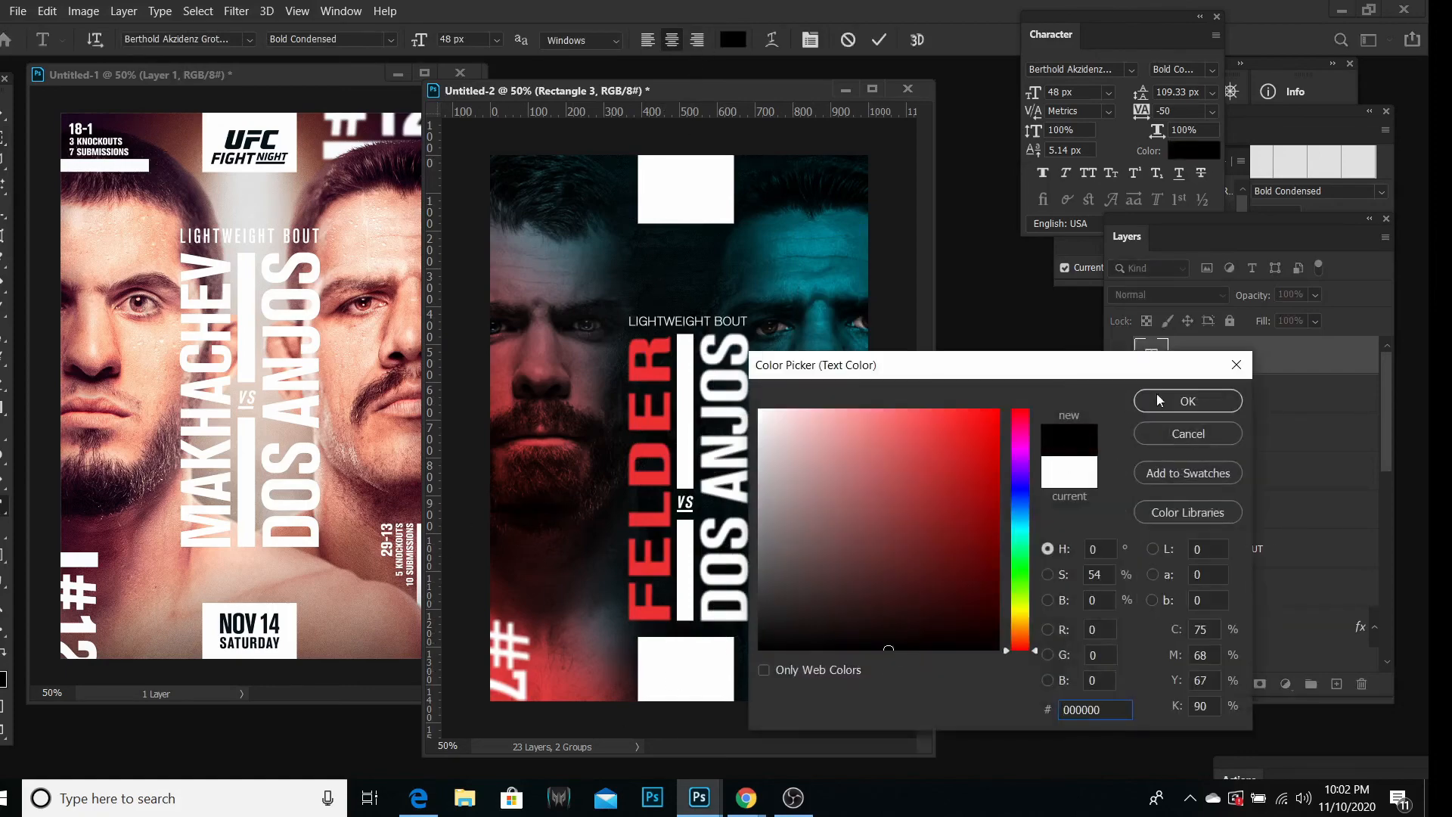
click(1157, 397)
click(4, 115)
drag(516, 508, 681, 664)
Step: Replace the placeholder text in the lower white box with "NOV 14"
key(t)
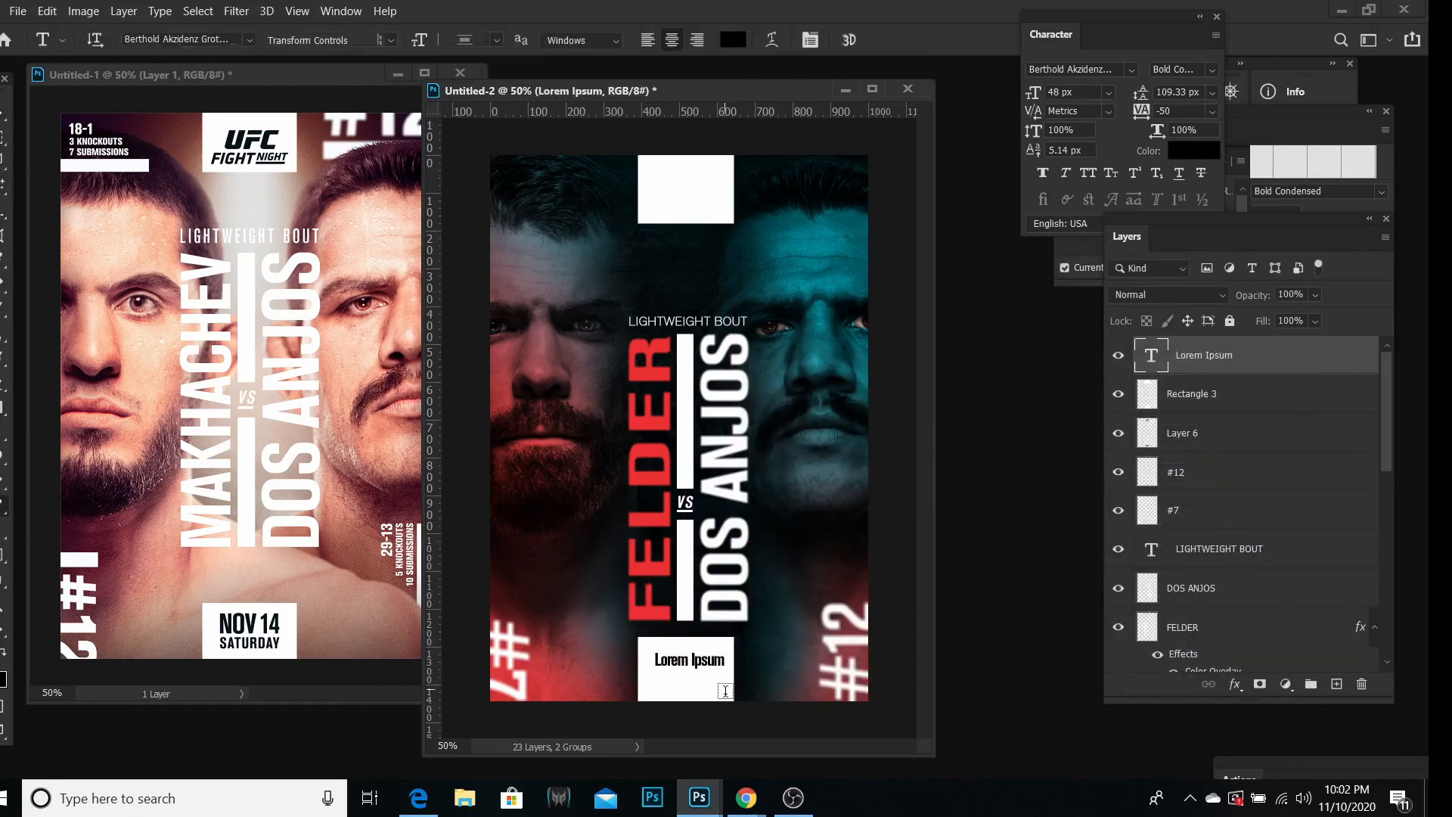
click(725, 660)
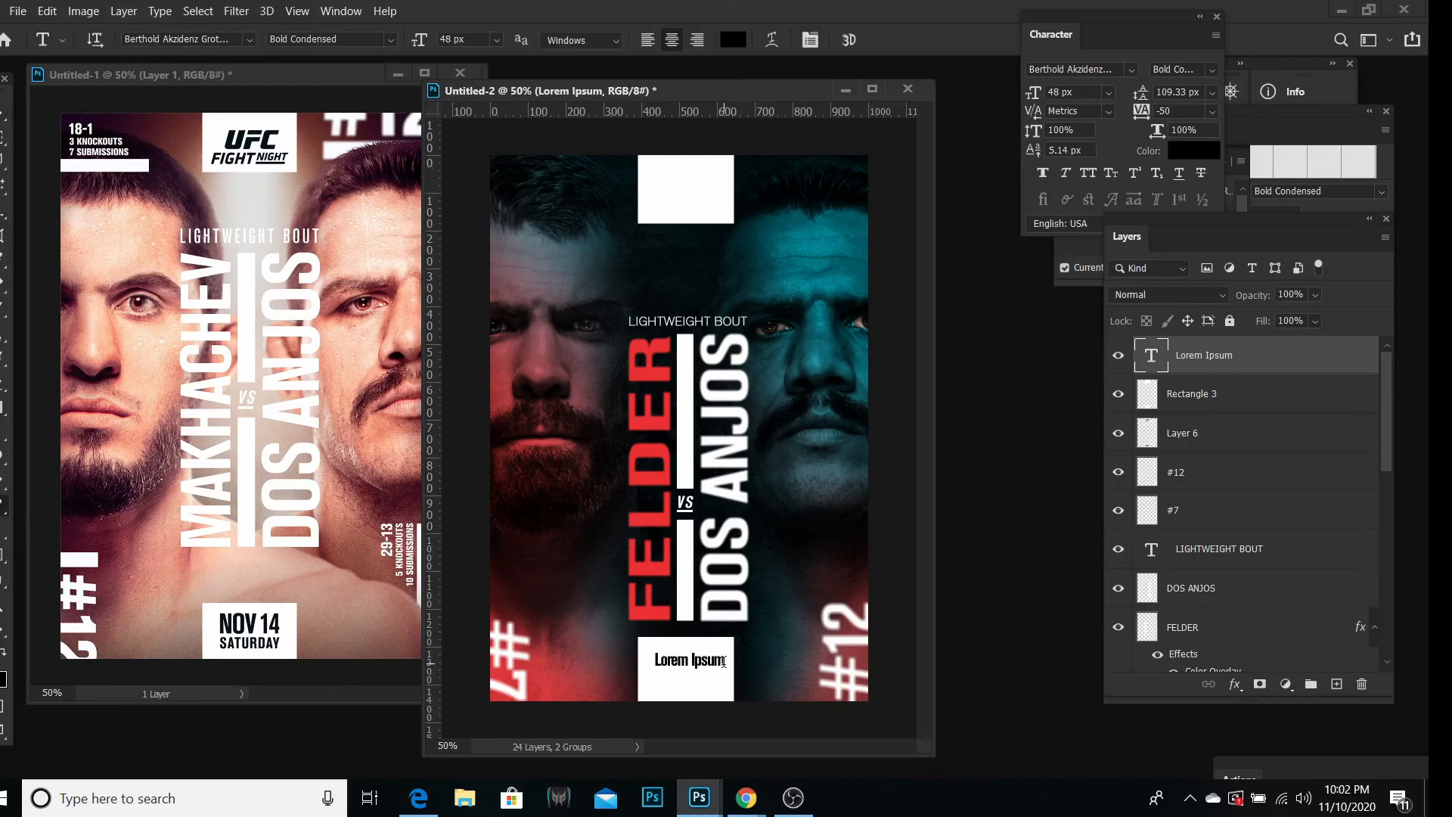
drag(725, 661, 601, 672)
key(Caps_Lock)
text(NOV)
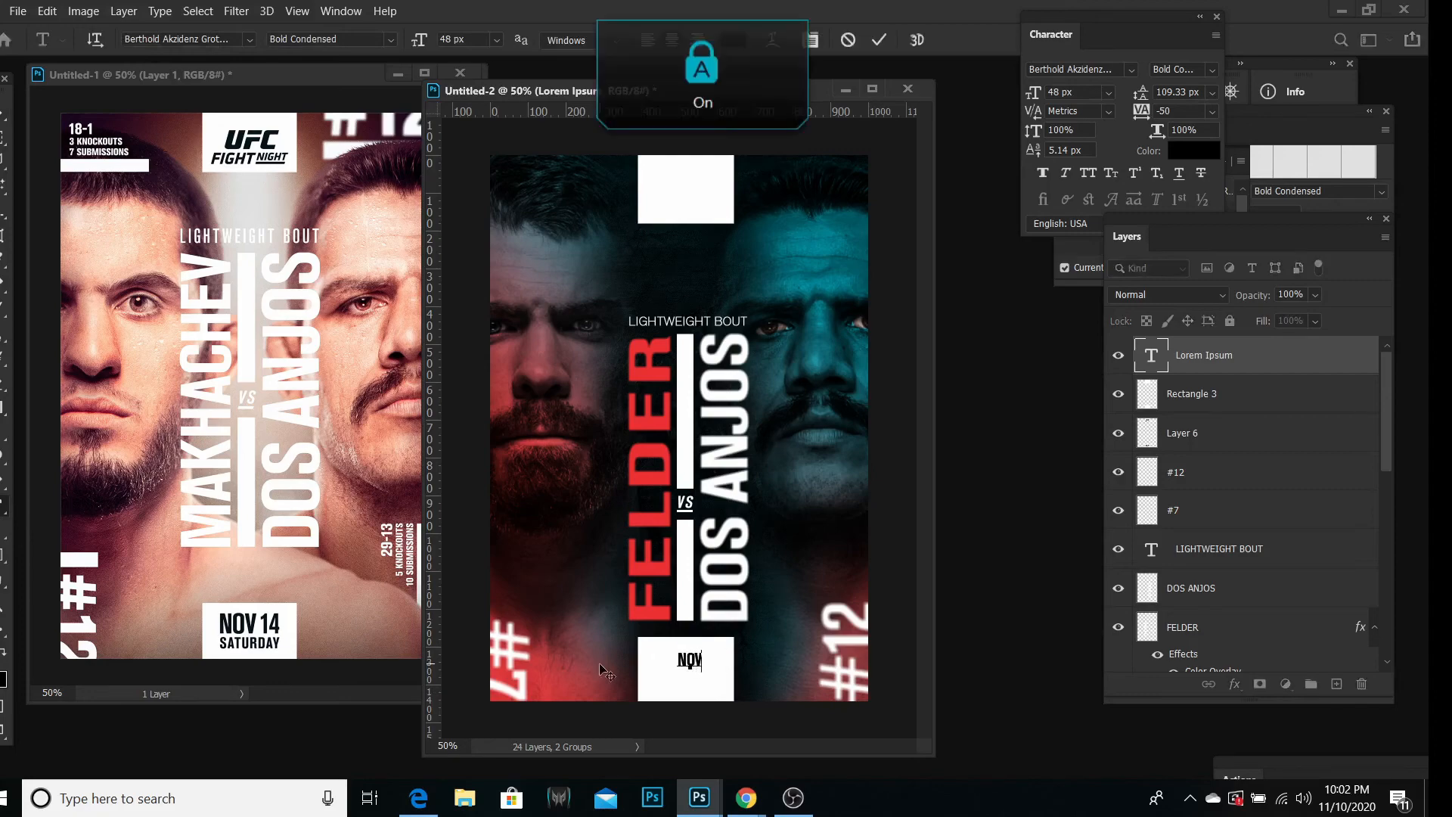
key(Caps_Lock)
text(14)
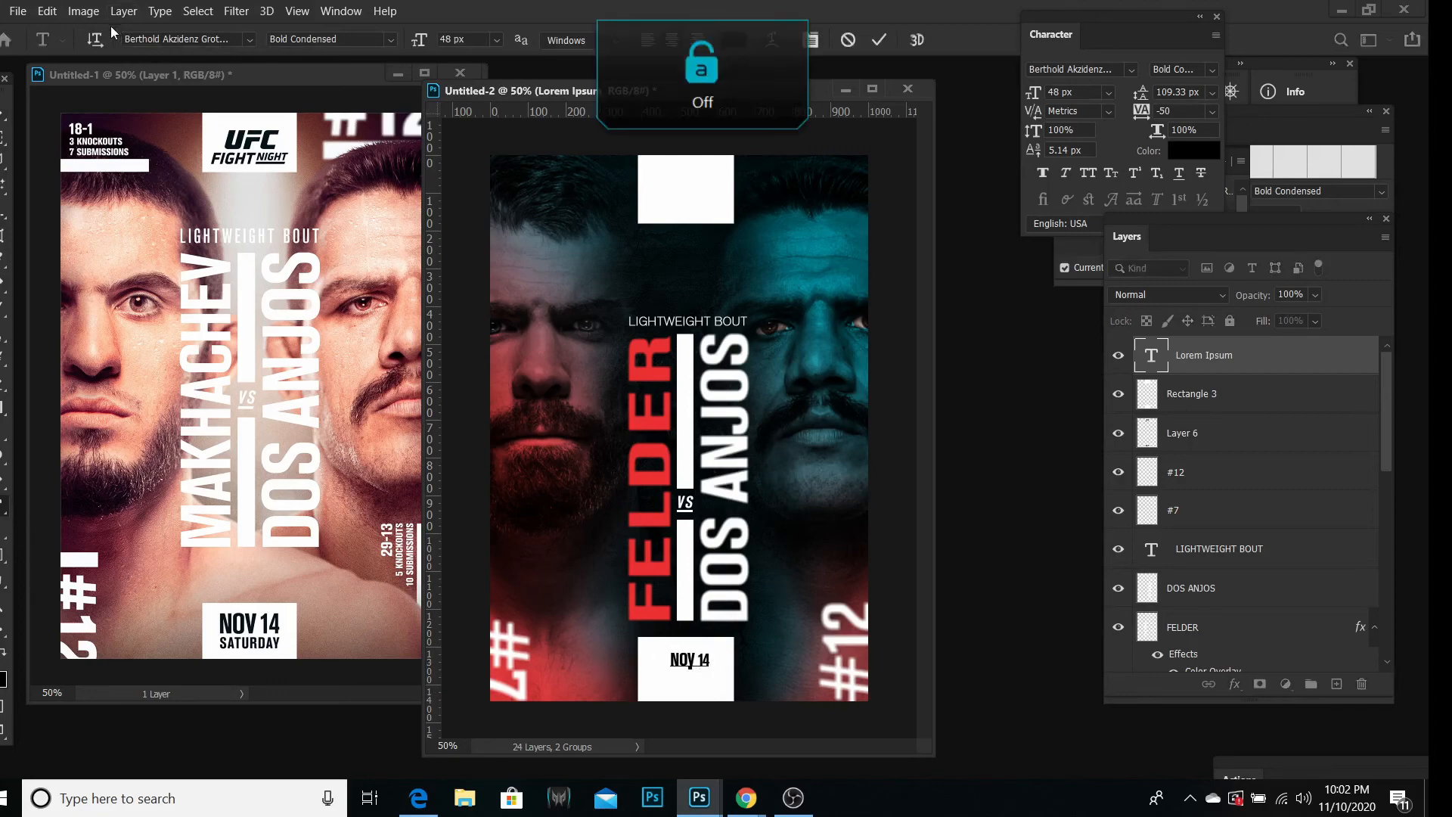
Step: Set the tracking of the whole NOV 14 text to 0
click(48, 11)
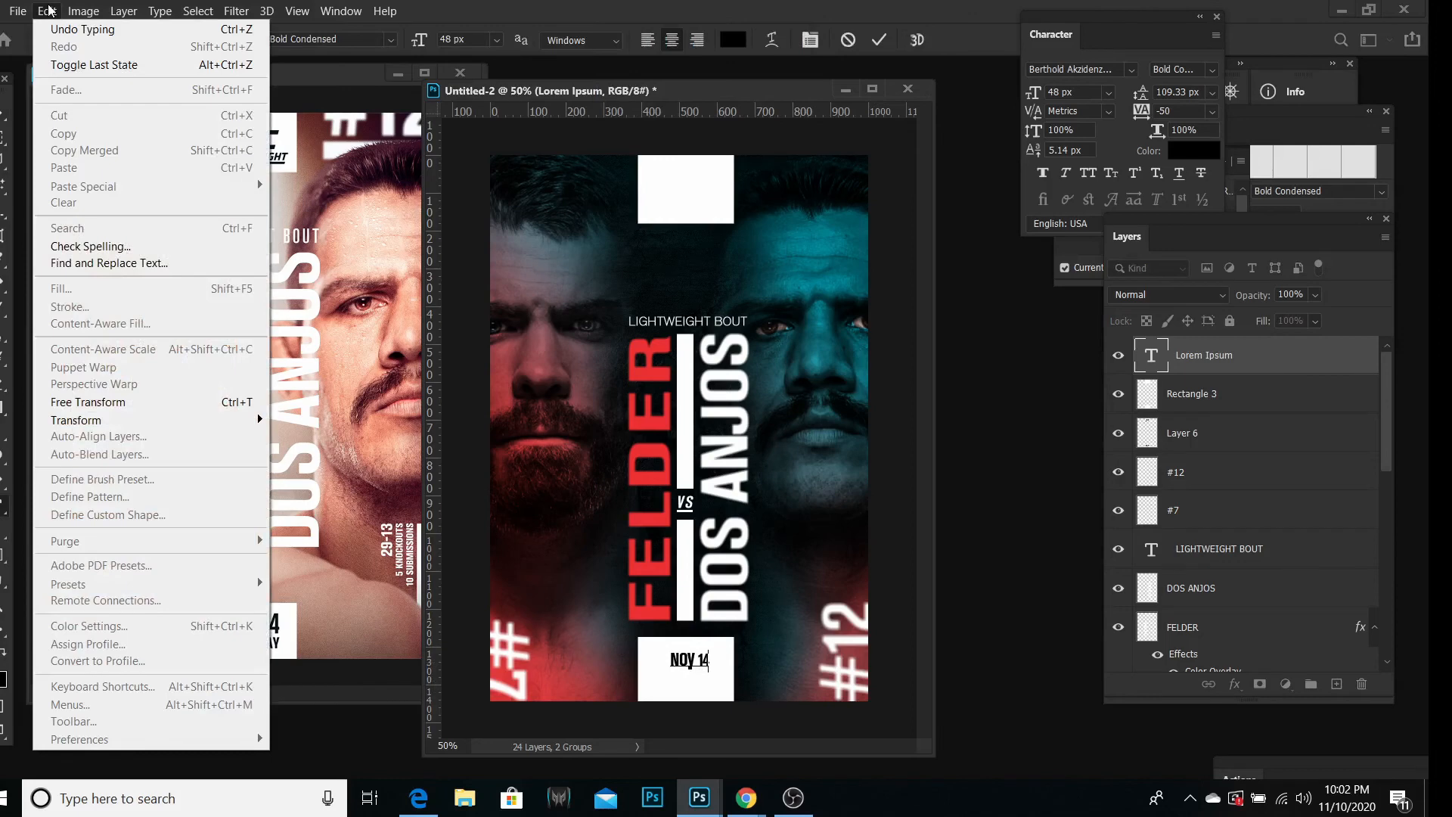
click(1211, 112)
click(1179, 225)
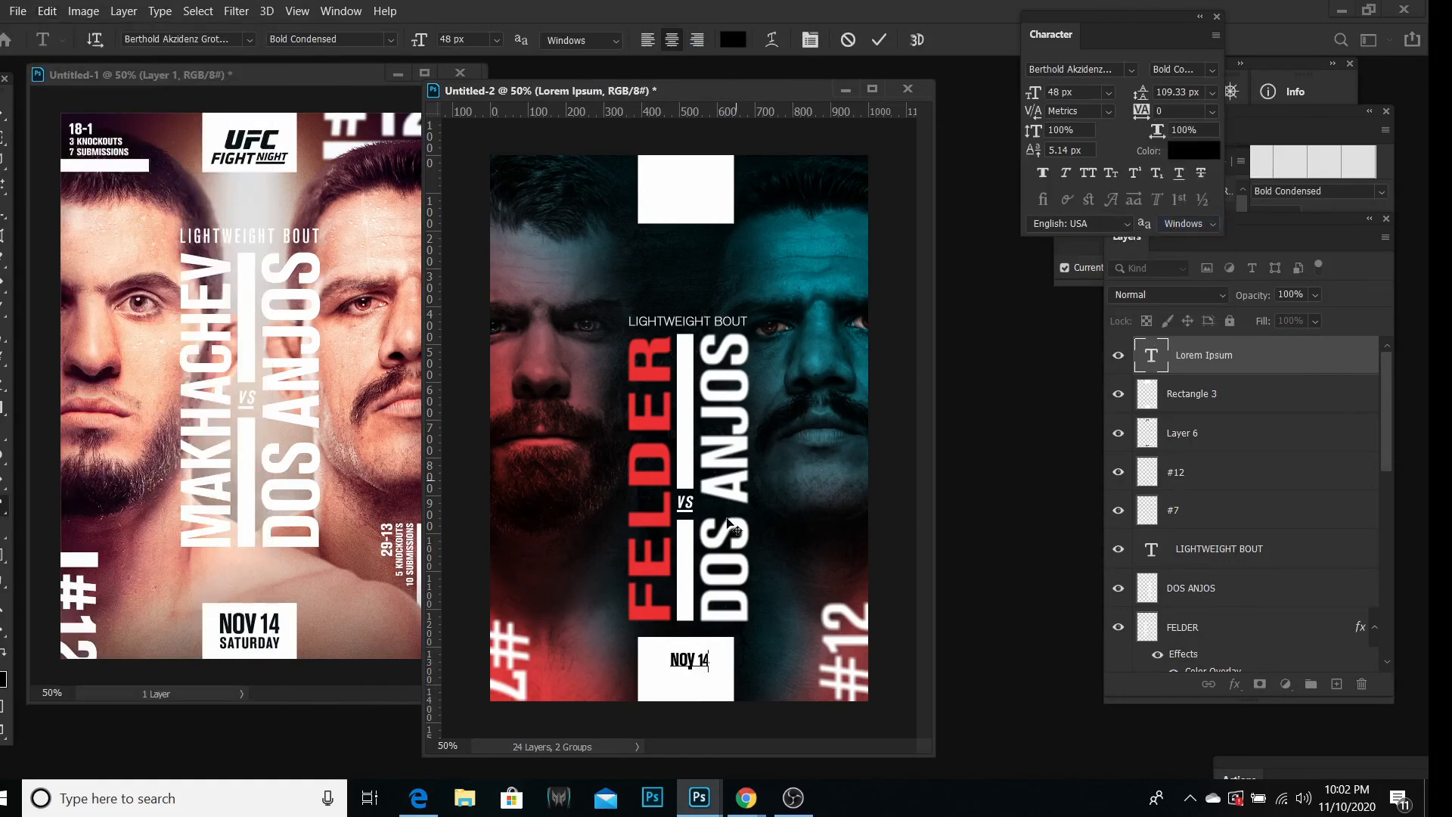
drag(713, 660, 646, 659)
click(1213, 112)
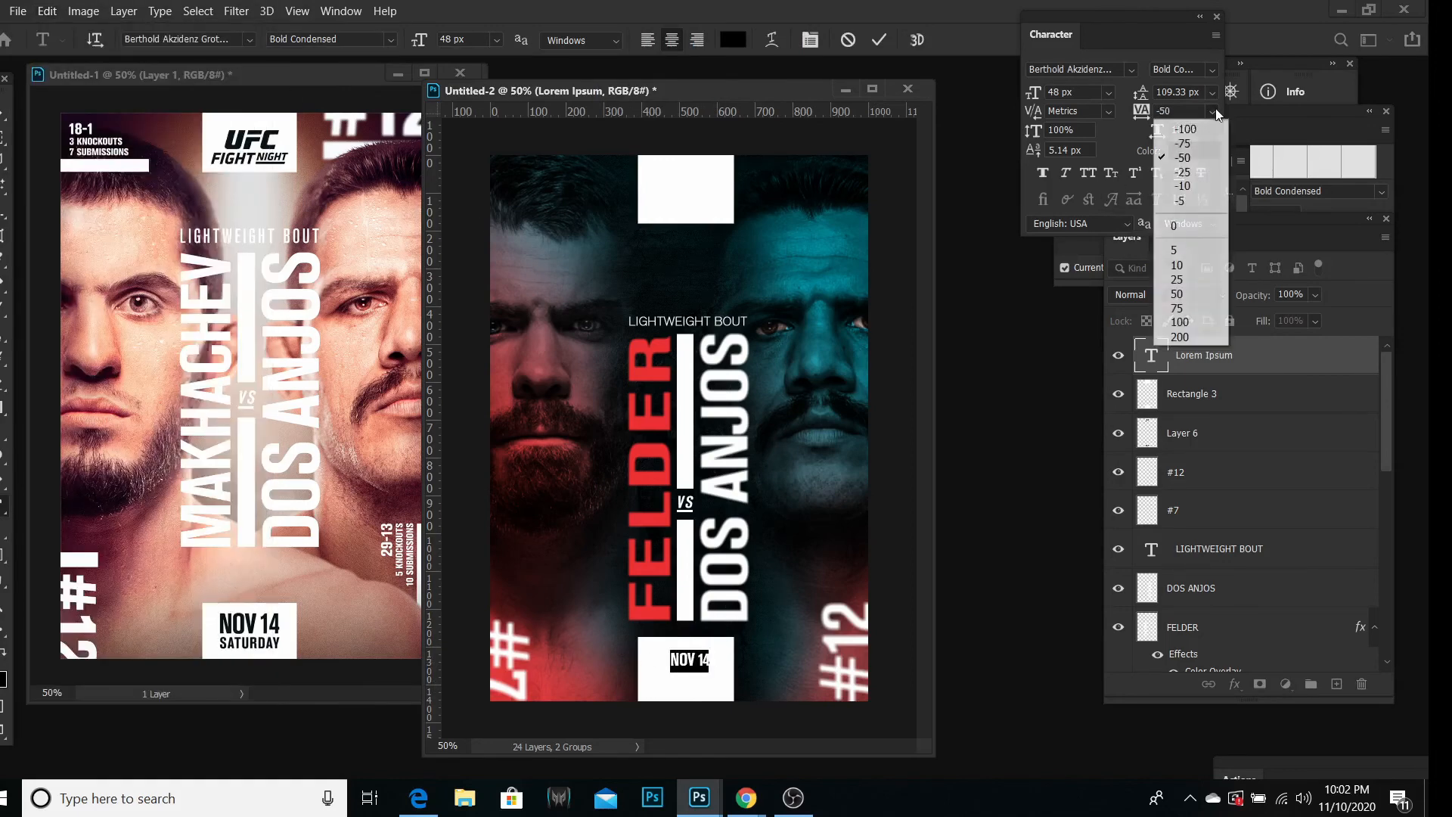
click(1184, 225)
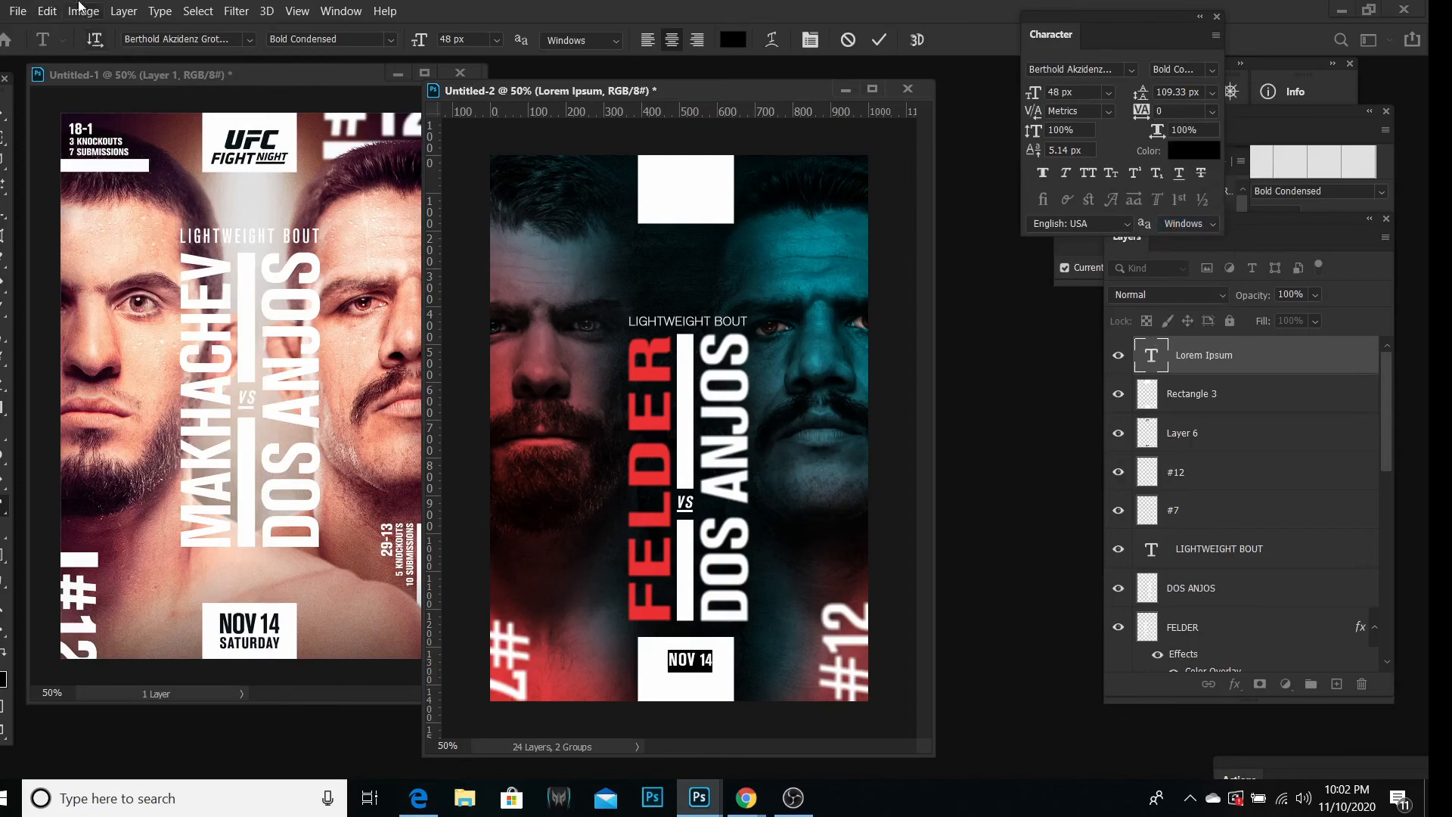
Step: Scale the NOV 14 text up to about 172% with Free Transform so it nearly spans the lower white box
click(50, 11)
click(88, 402)
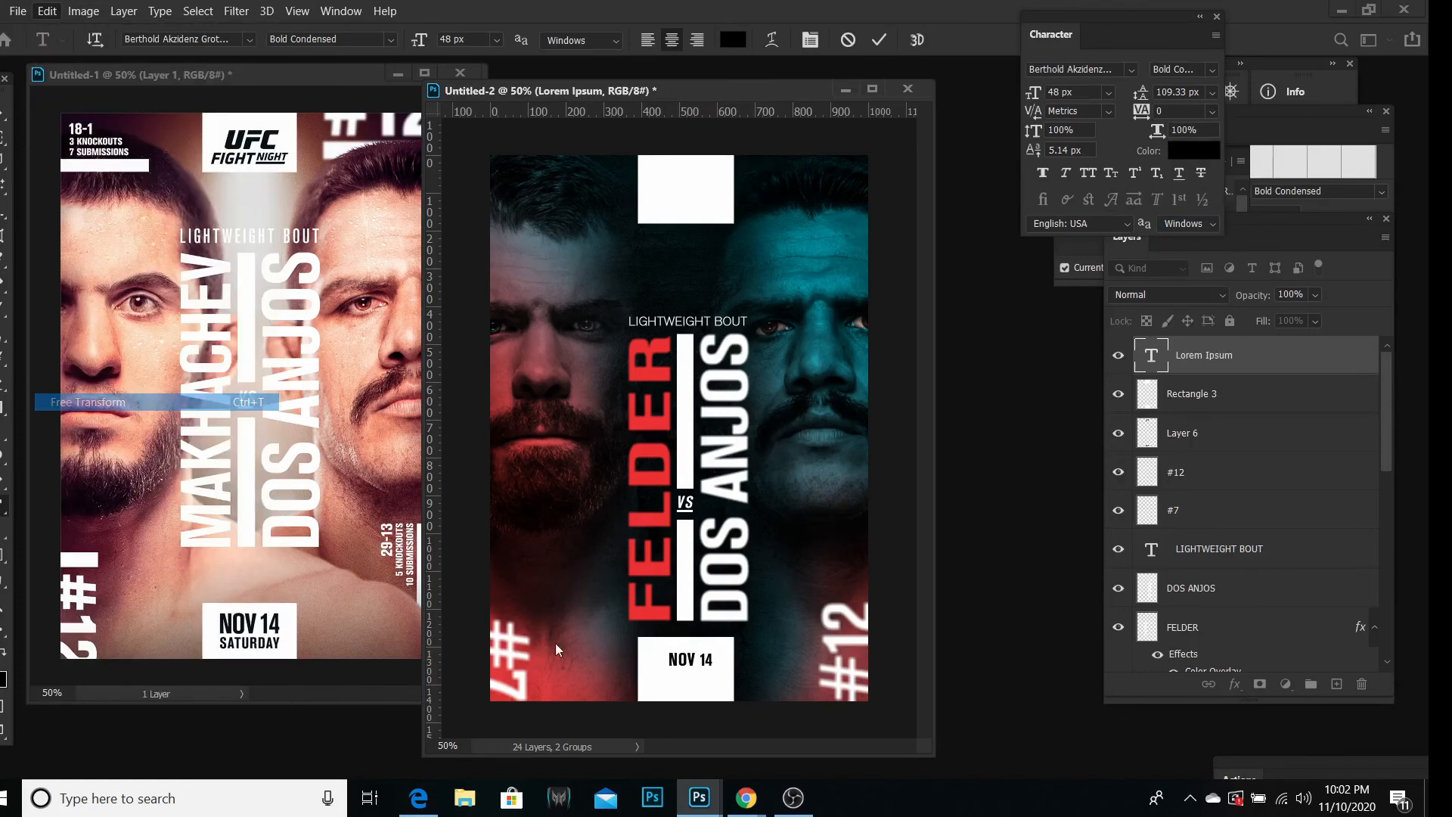
drag(667, 661, 647, 660)
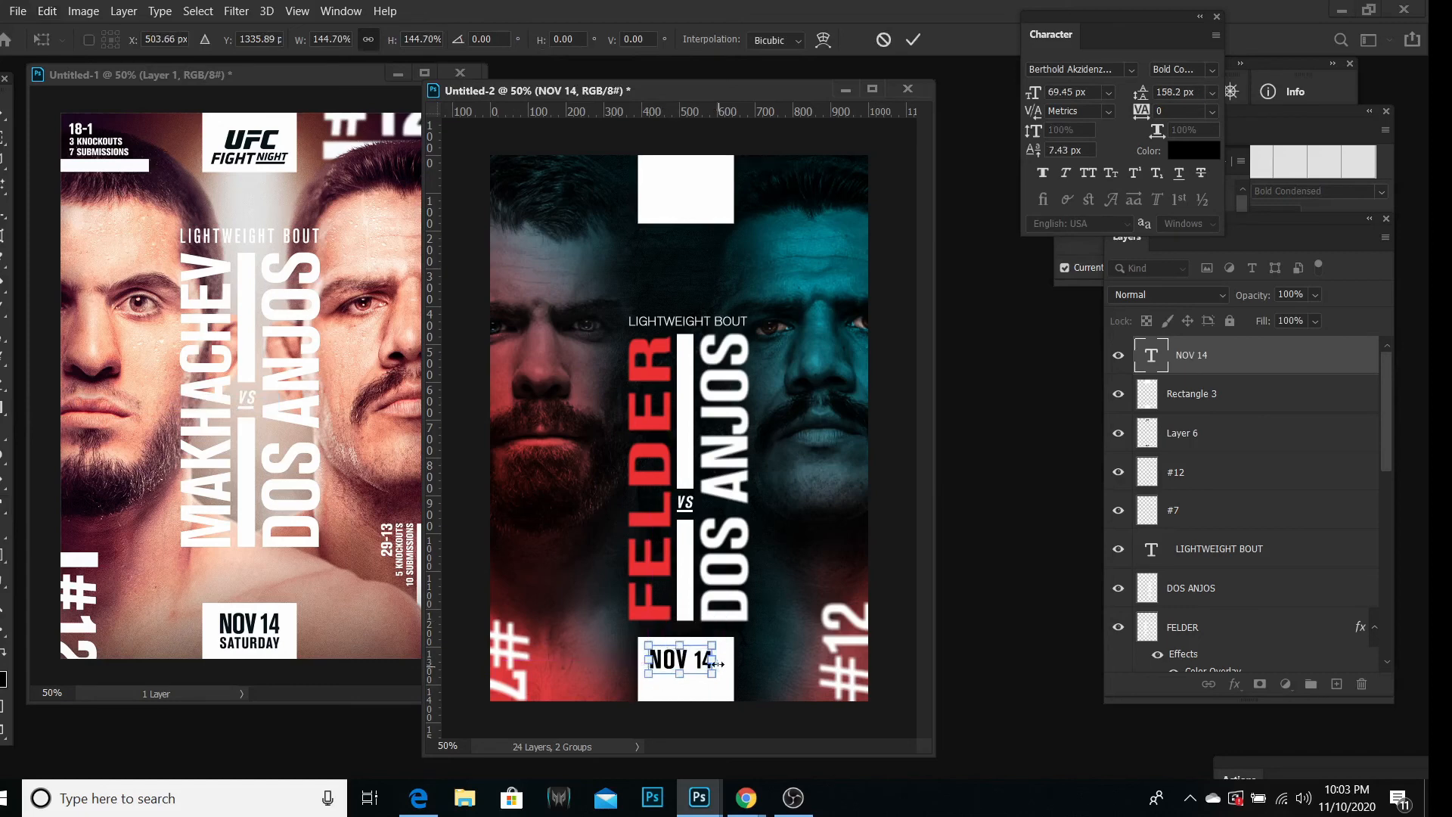
key(Return)
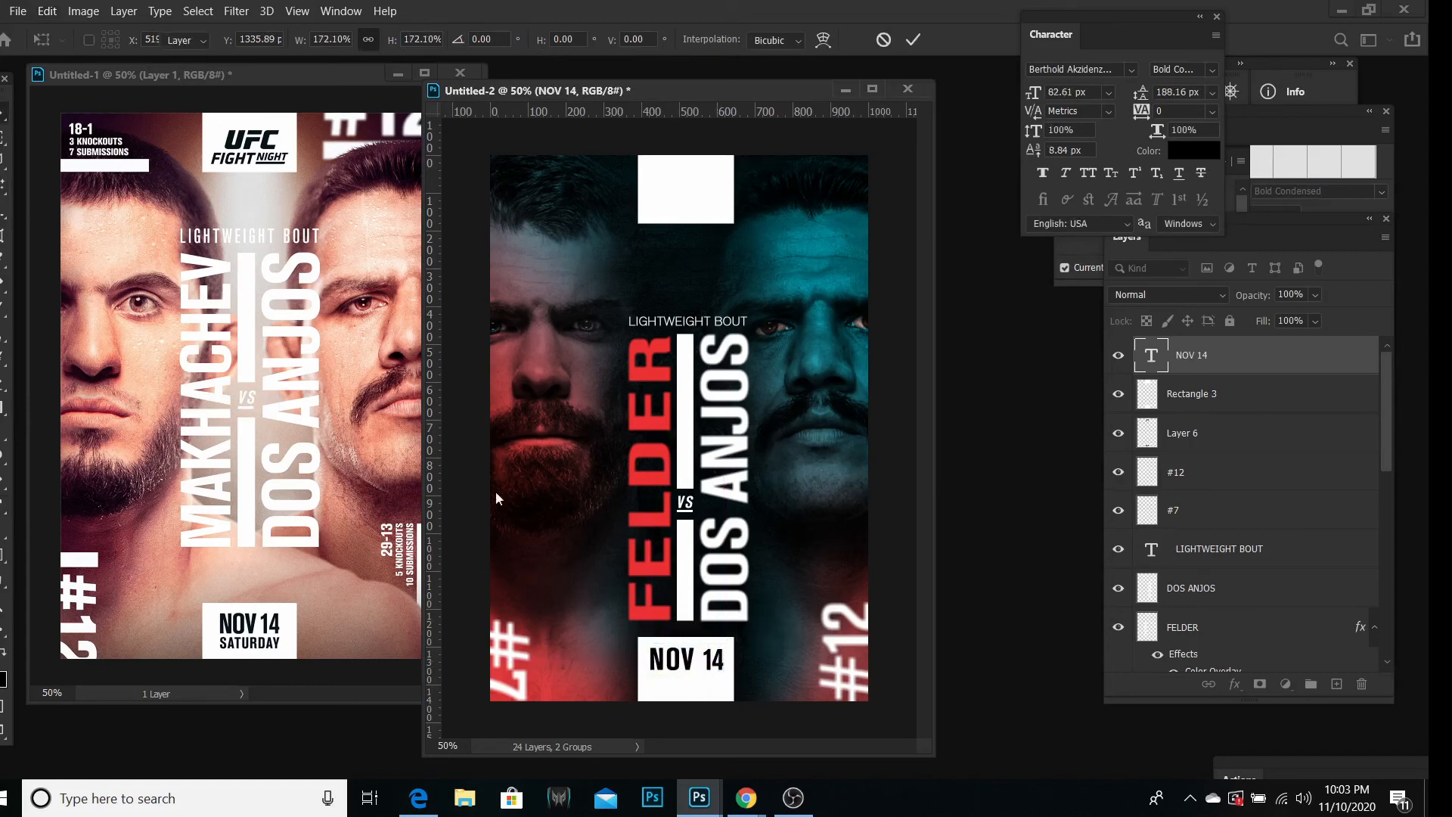
Step: Duplicate the NOV 14 text layer and place the copy directly beneath the original in the lower white box
click(123, 11)
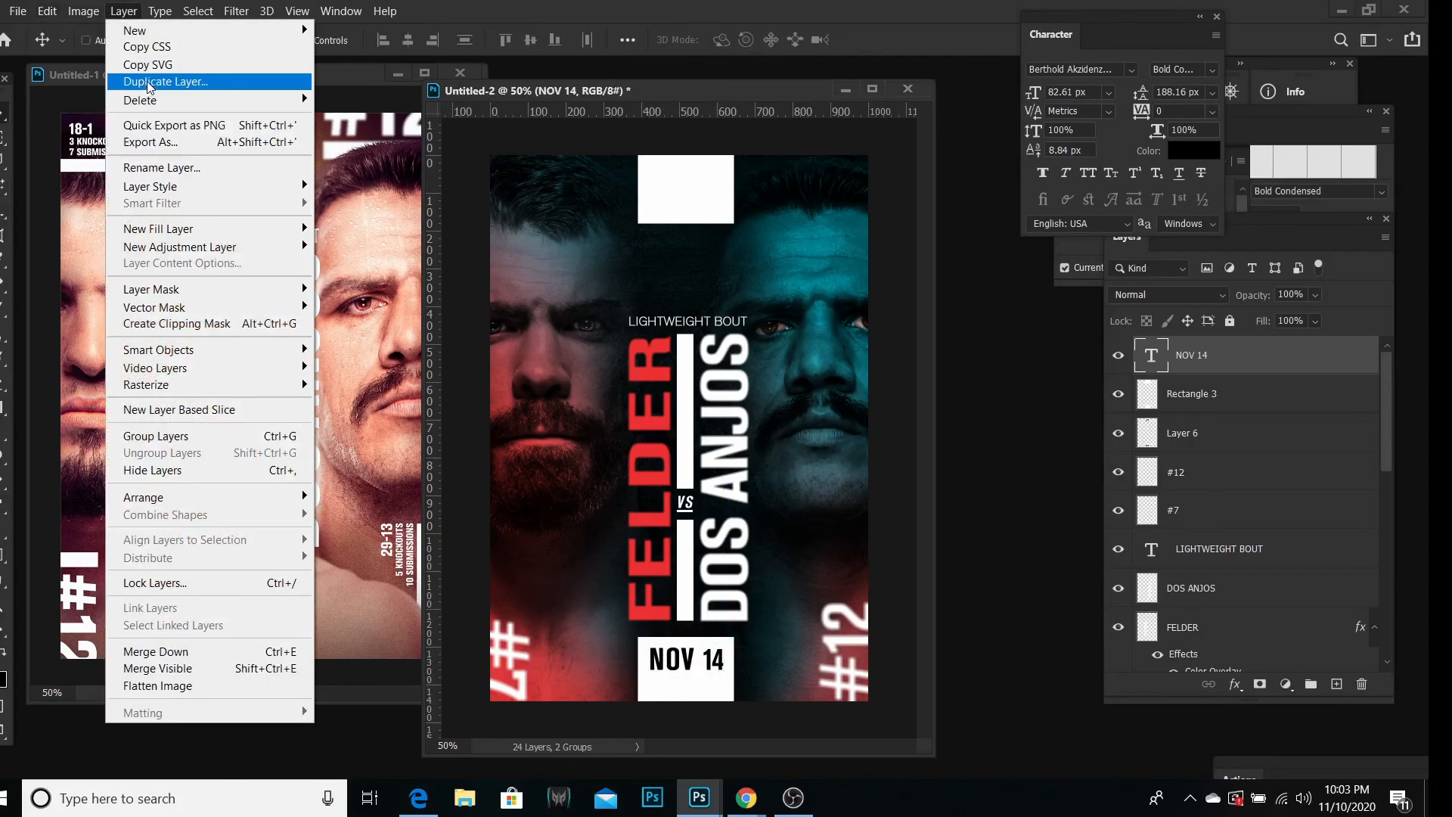
click(143, 85)
key(Return)
drag(731, 602, 737, 625)
Step: Replace the duplicated NOV 14 text in the lower white box with "SATURDAY"
key(t)
drag(731, 684, 644, 683)
key(Caps_Lock)
text(SA)
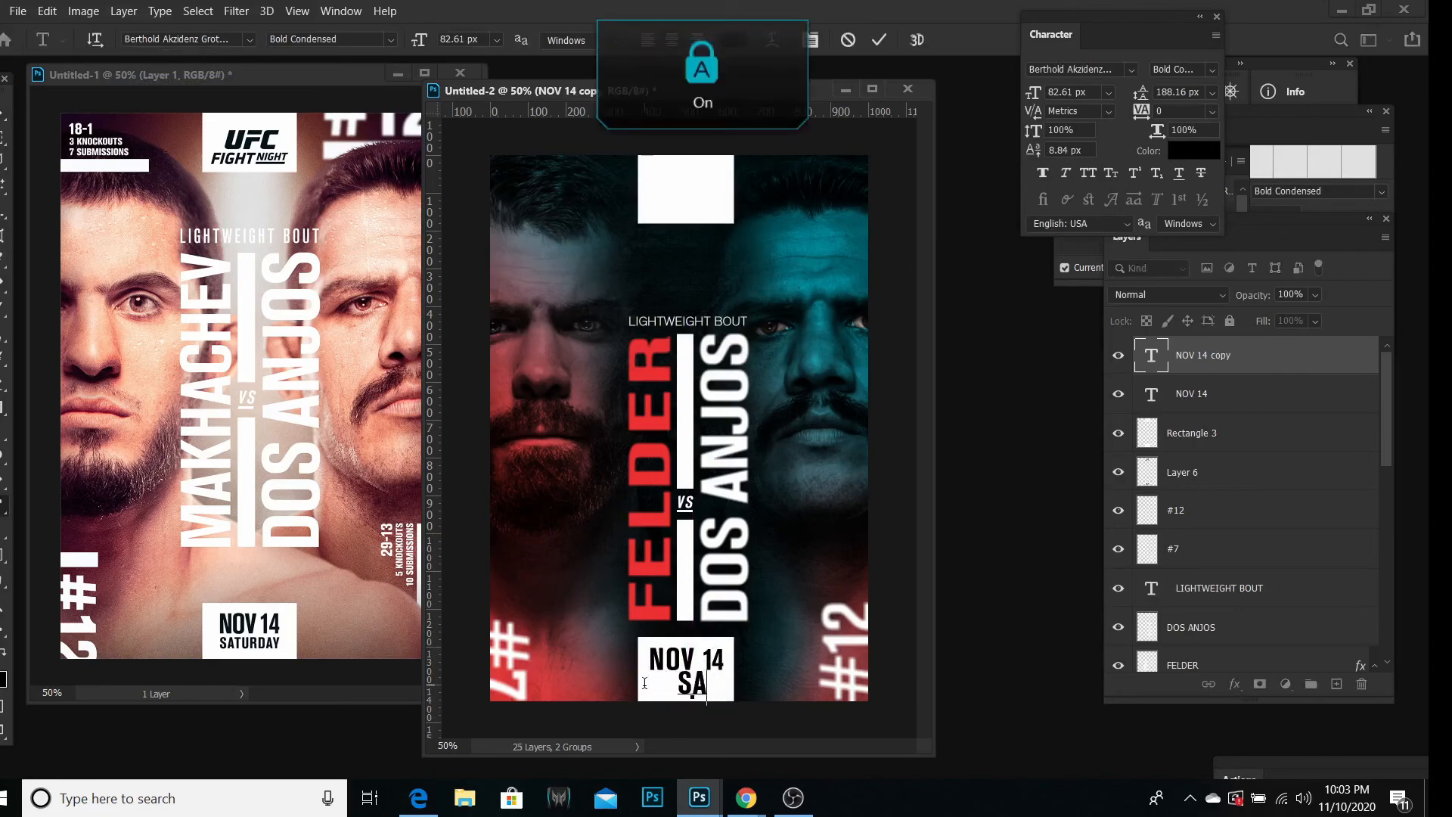
text(TURDAY)
key(Caps_Lock)
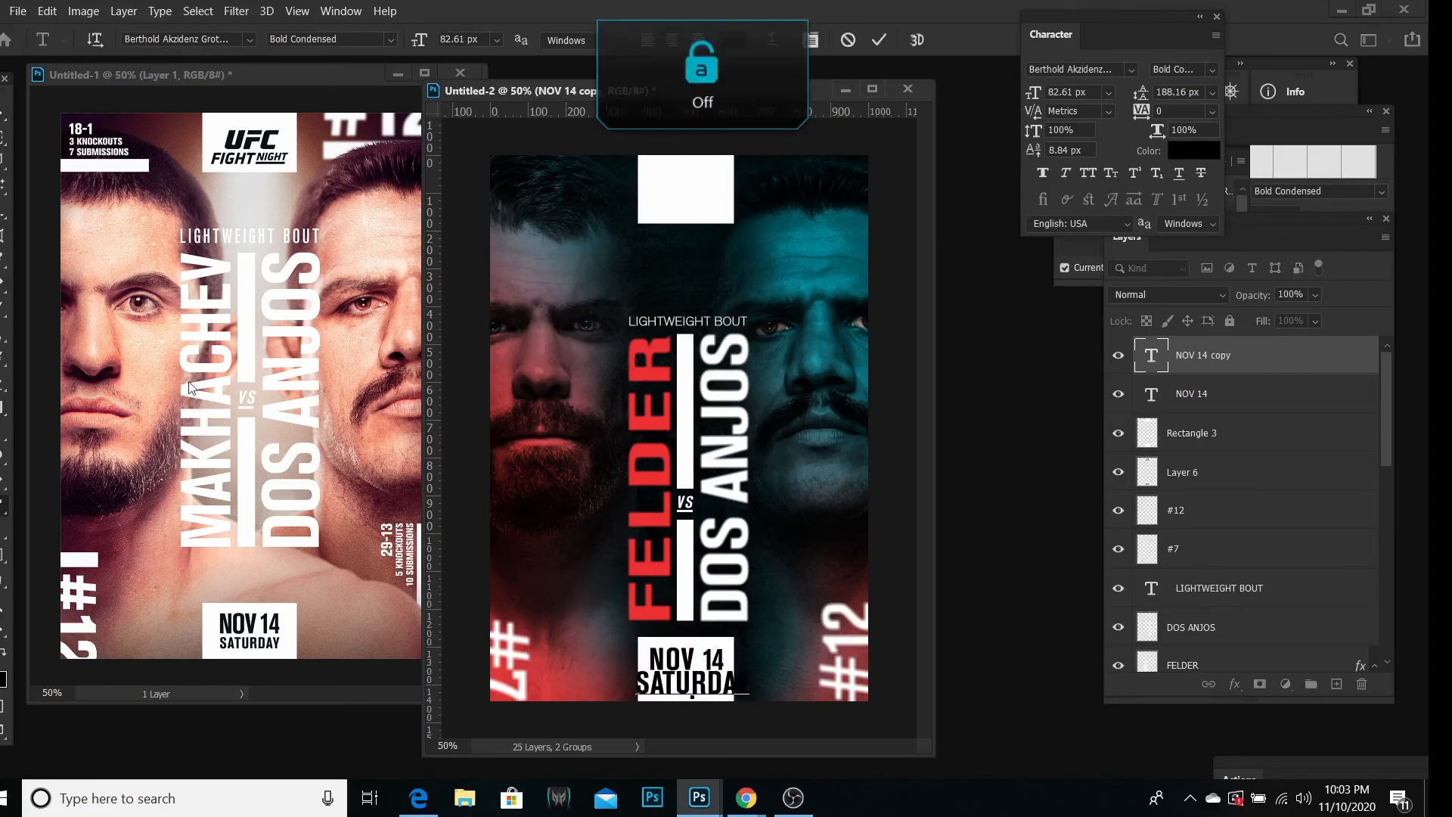
Step: Scale the SATURDAY text down to about 55 px with Free Transform so it fits beneath NOV 14 inside the white box
click(46, 10)
click(121, 402)
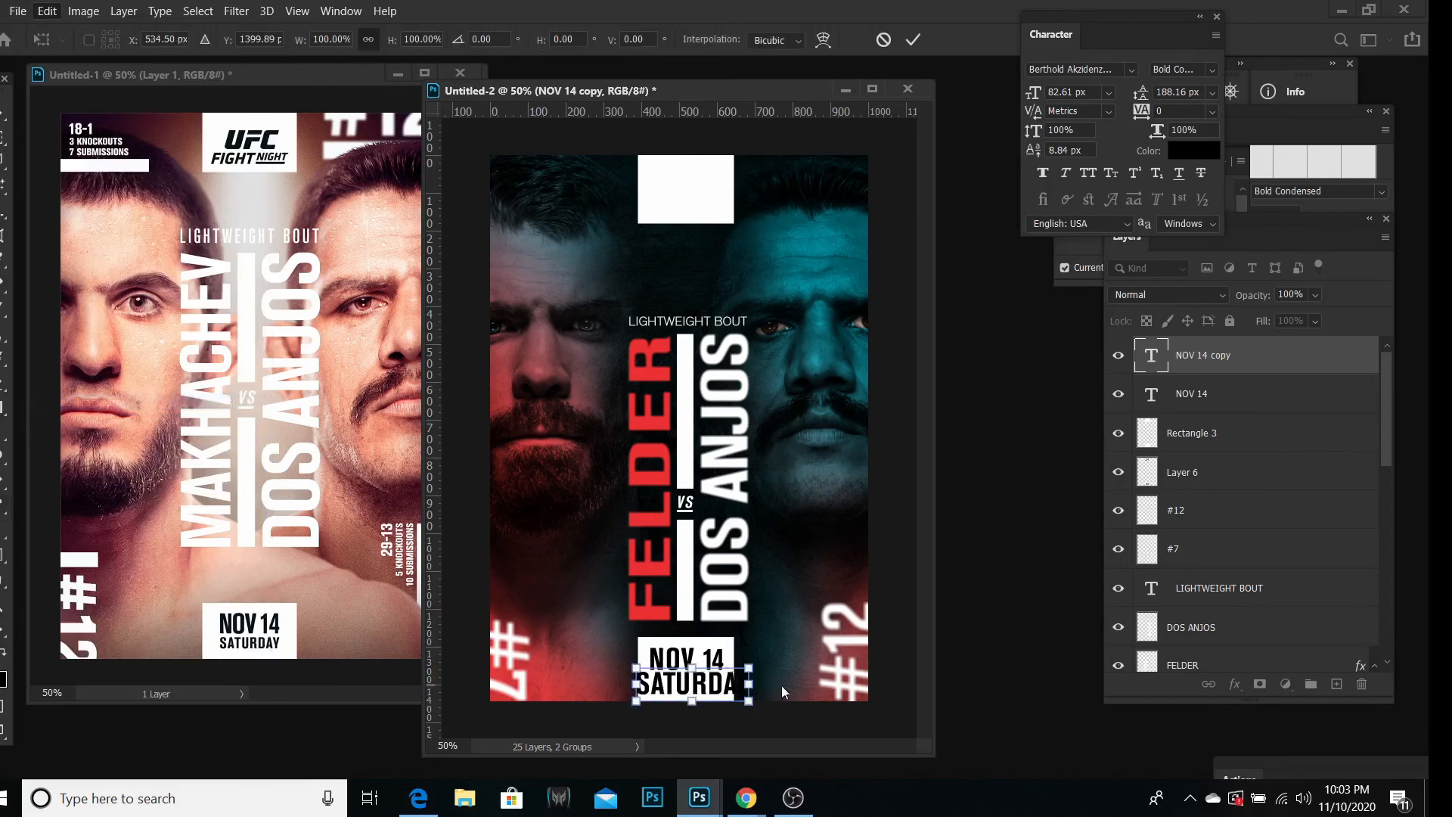
drag(748, 685, 717, 688)
key(Return)
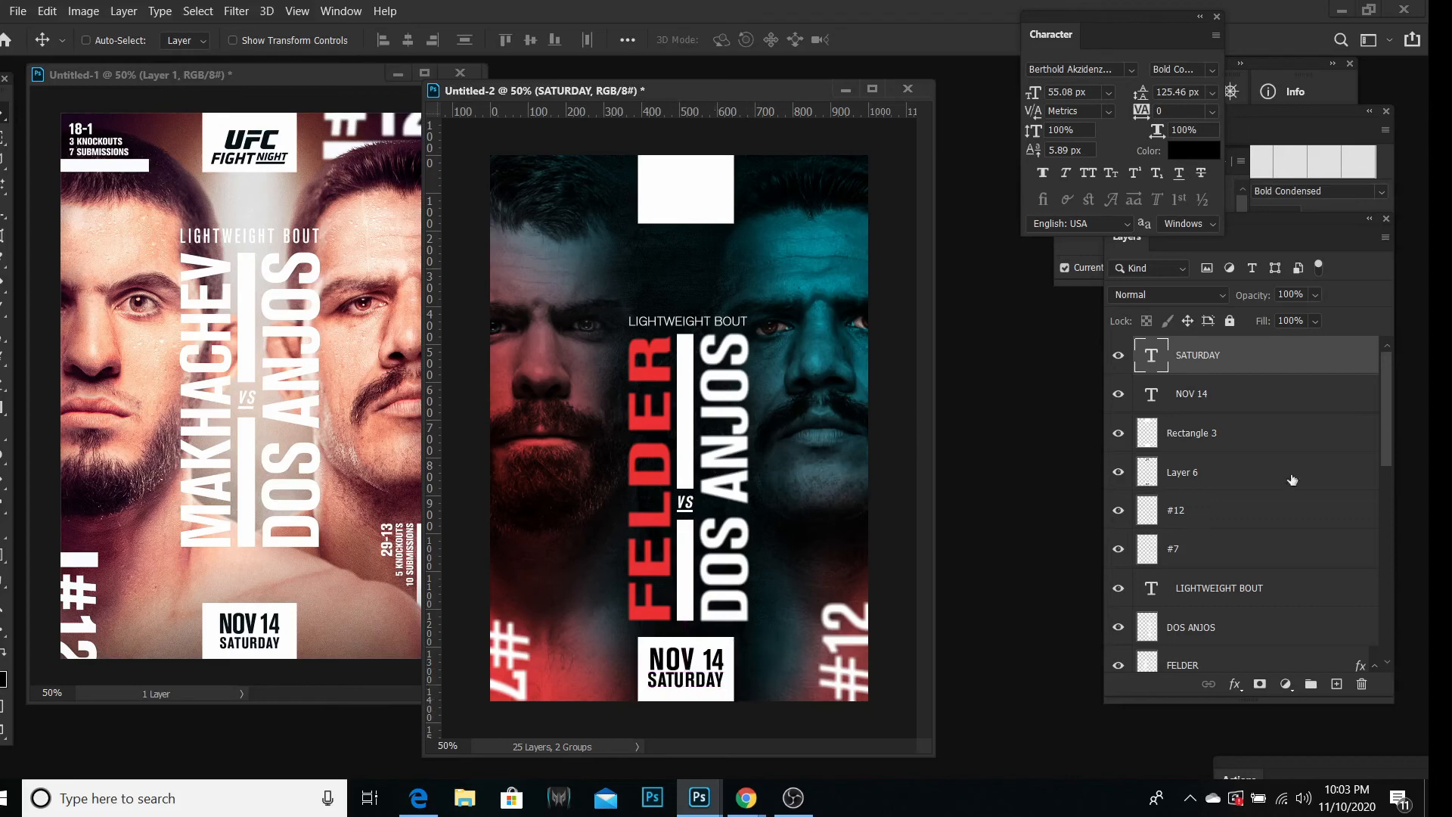
Step: Delete the NOV 14, SATURDAY and Rectangle 3 layers to uncover the original logo and date boxes
click(1204, 397)
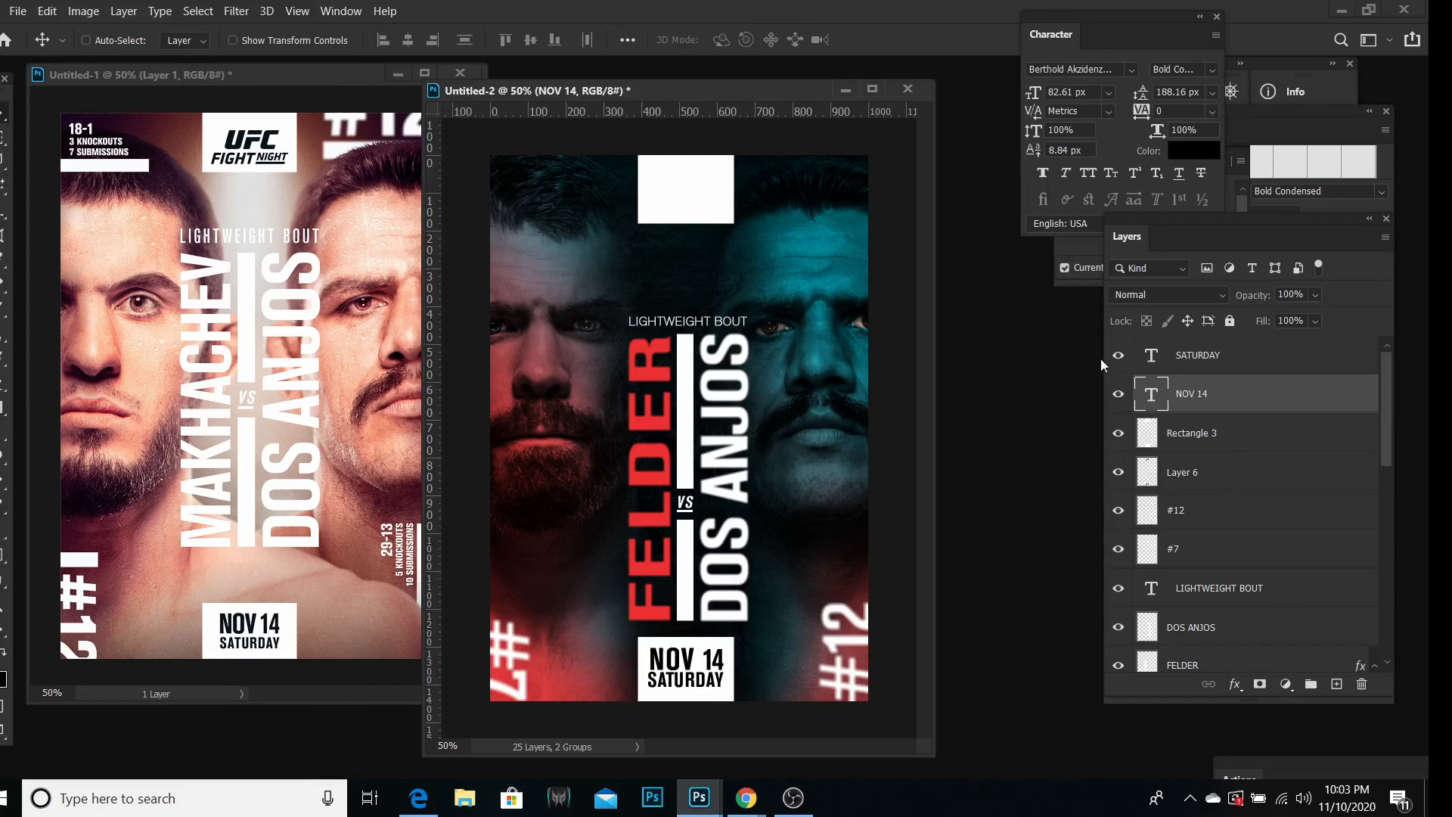
key(Delete)
click(1197, 355)
key(Delete)
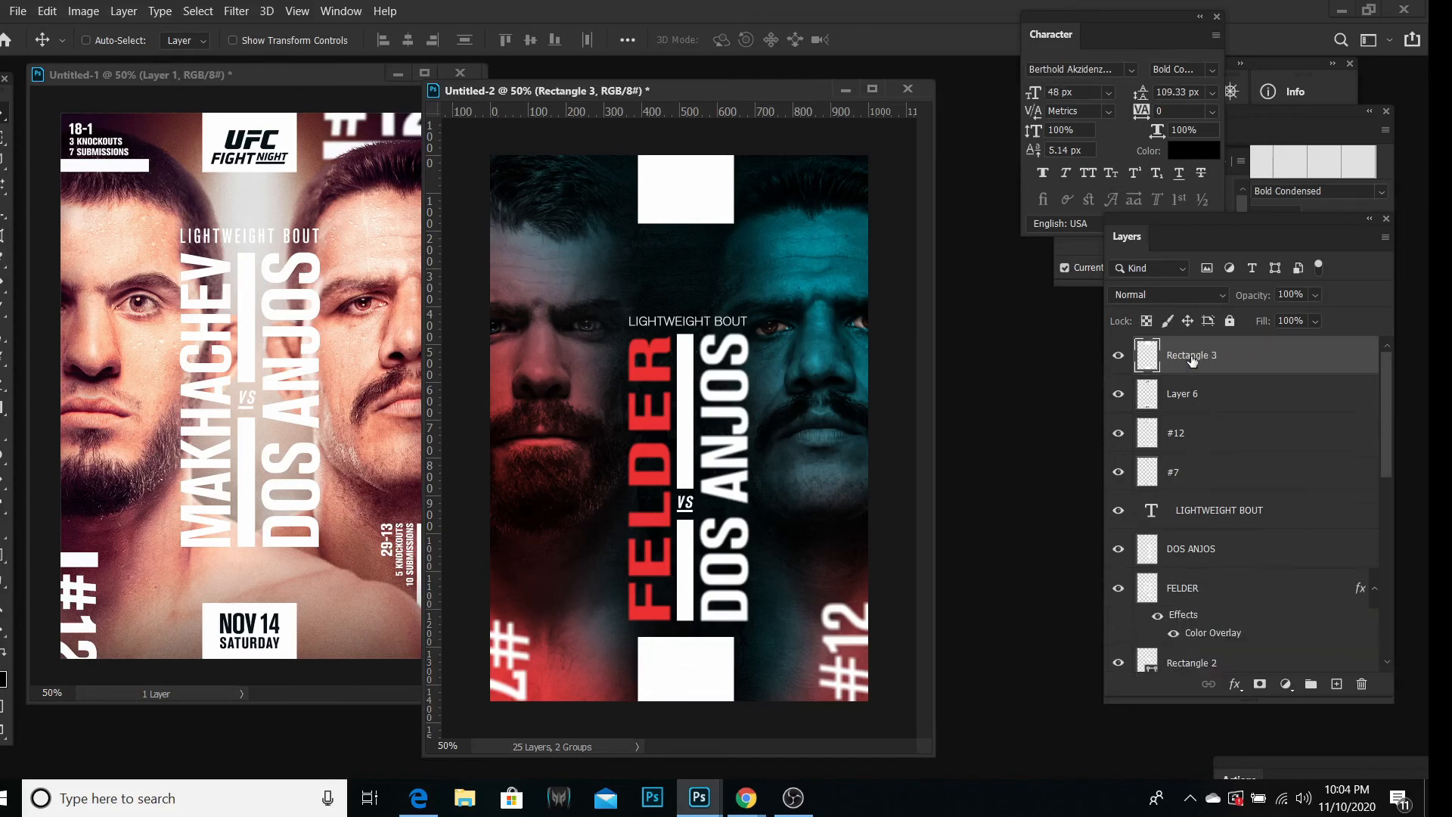
key(Delete)
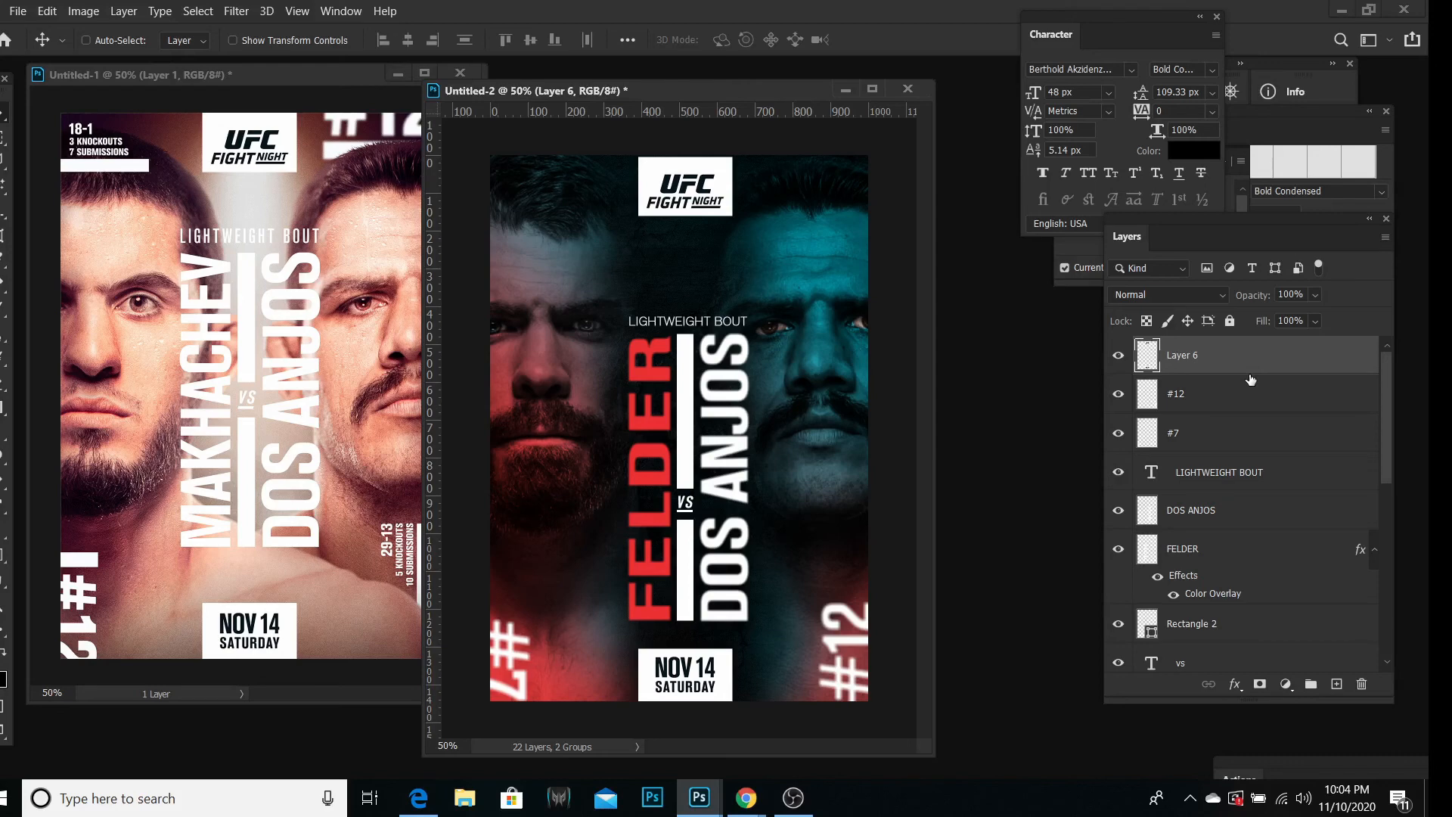
Step: Stamp all visible layers into a new layer at the top of the stack and add a layer mask to it
drag(1251, 379, 1250, 371)
key(ctrl+alt+shift+e)
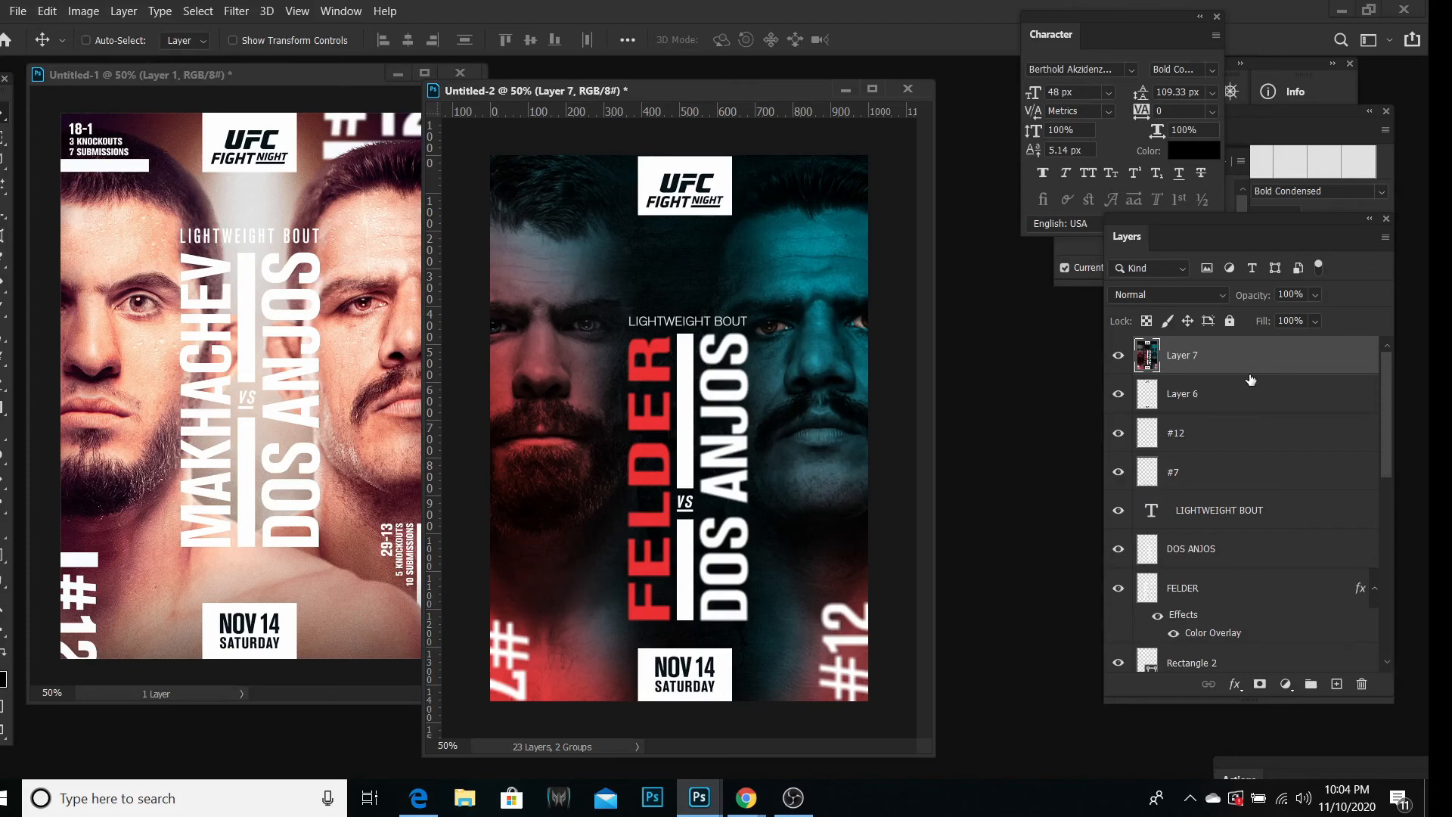
click(1120, 360)
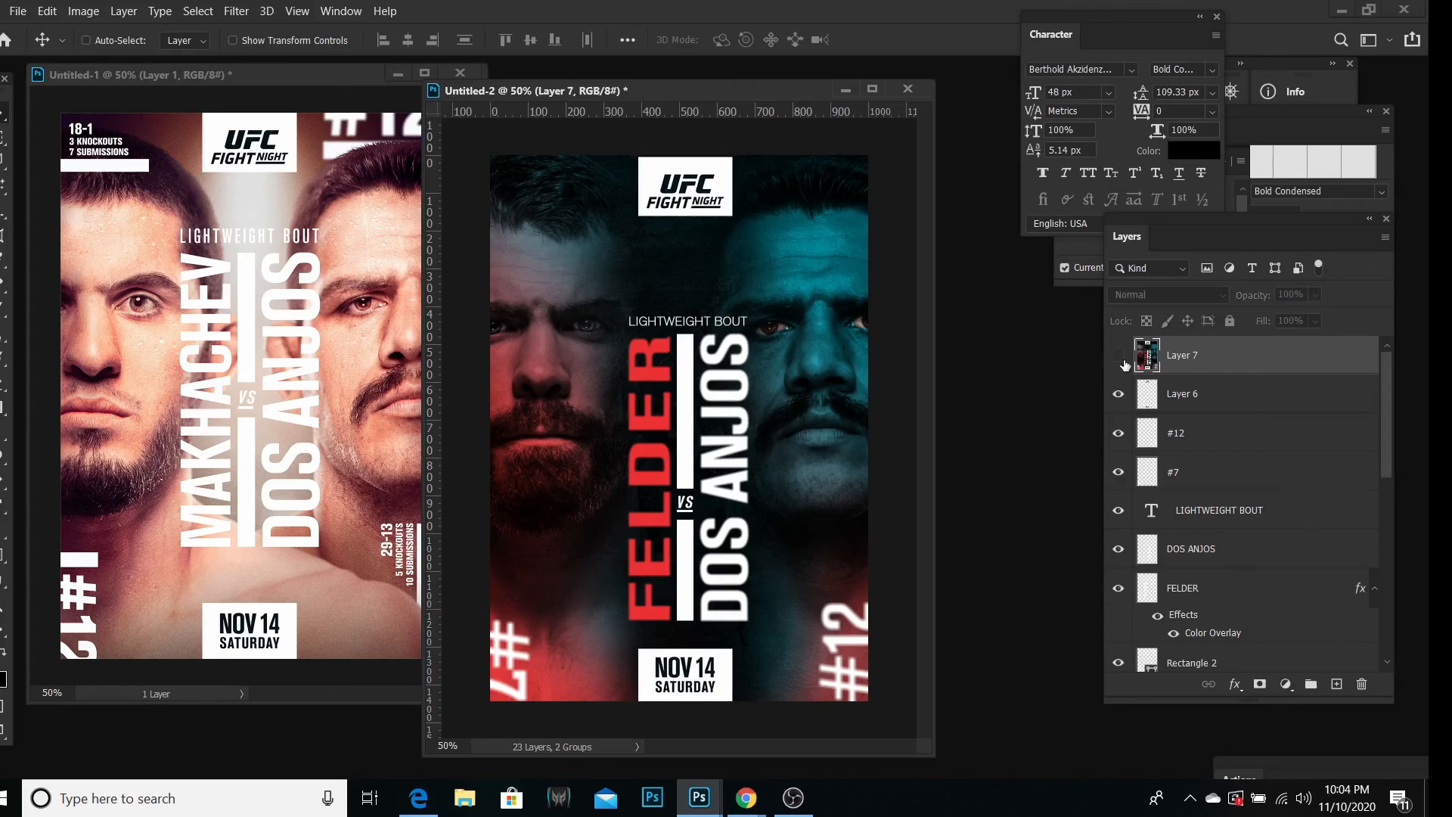
click(1120, 359)
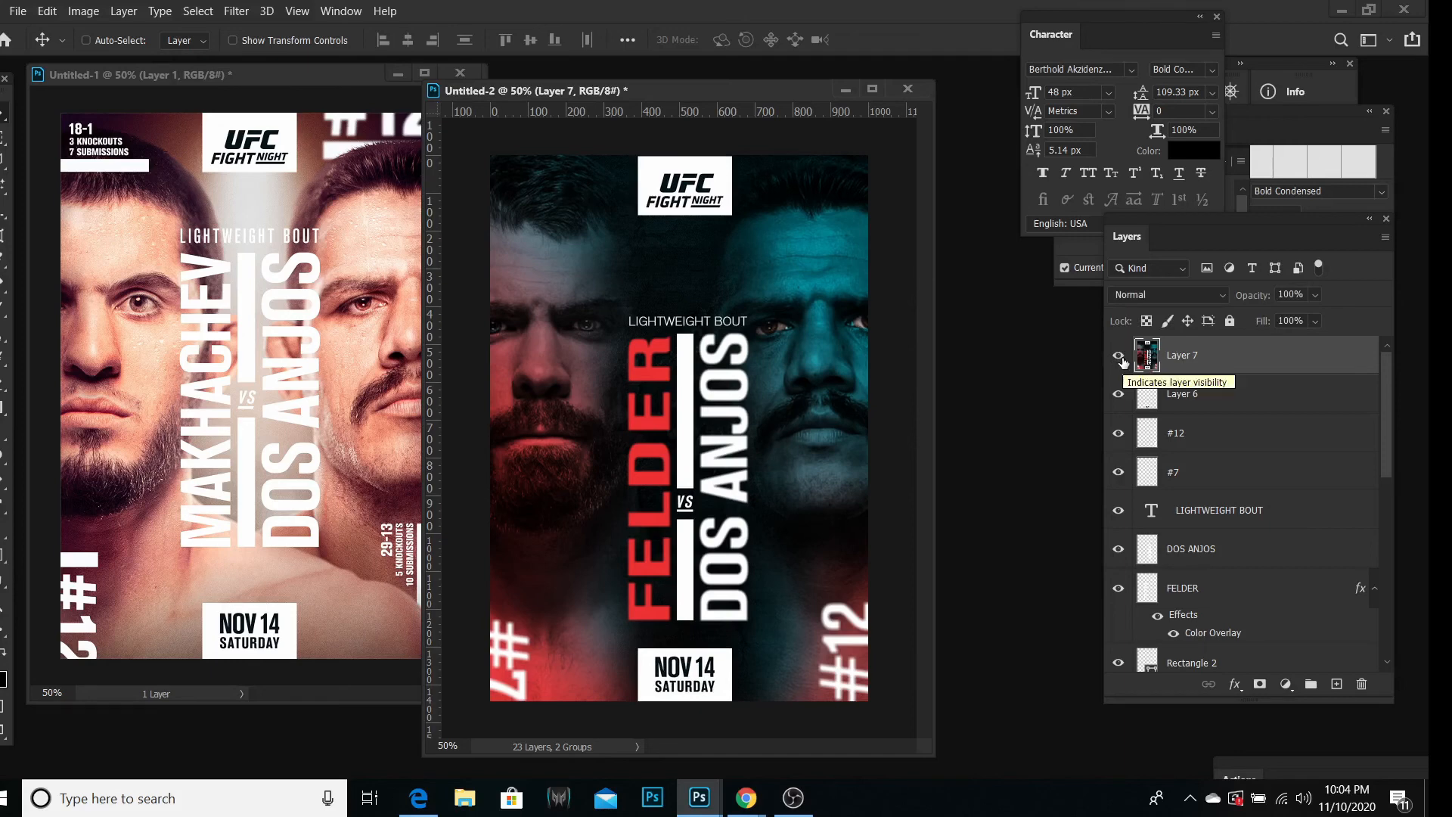
click(1261, 685)
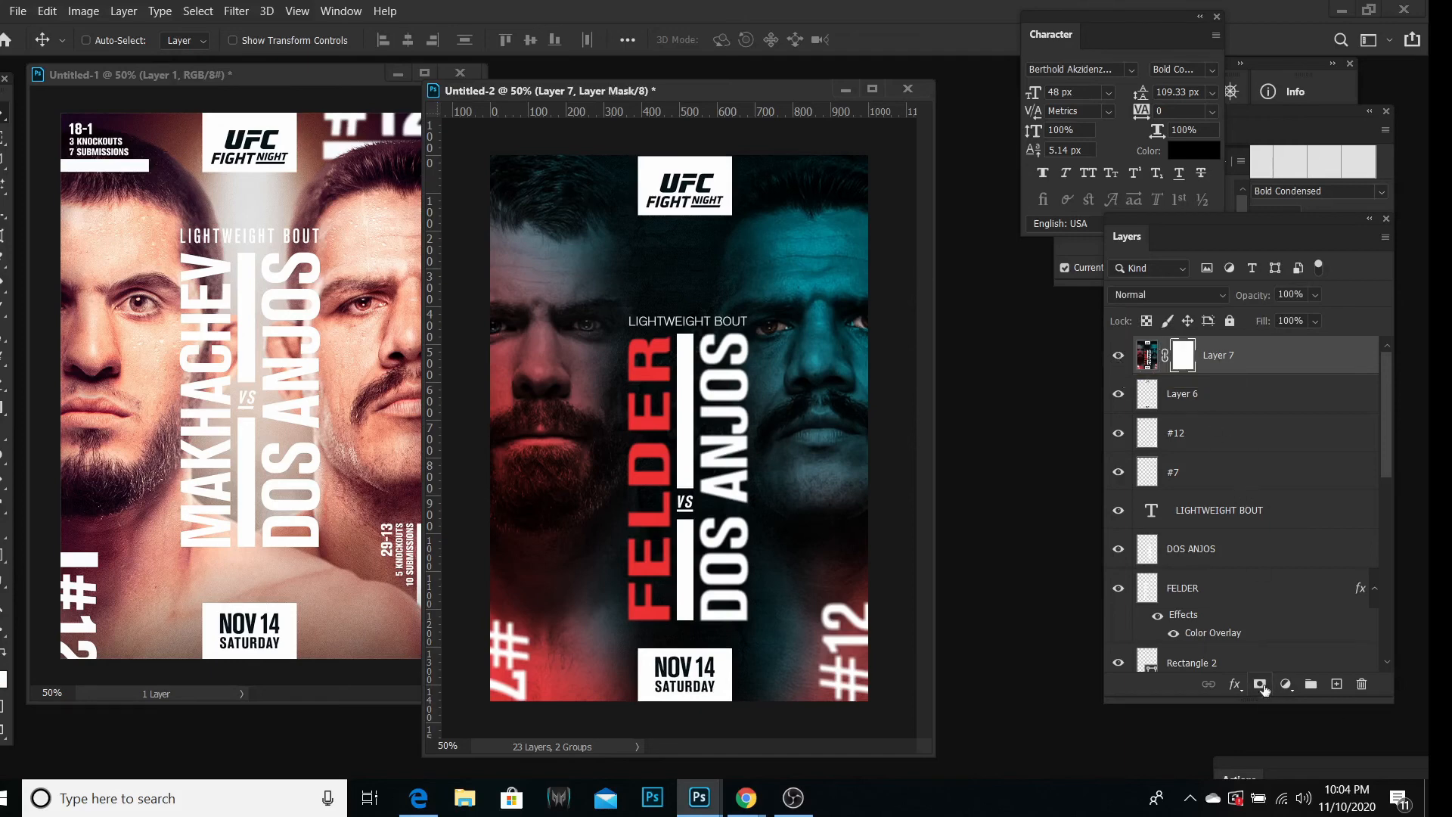
Step: Start Smart Sharpen on the stamped layer's image with the Default preset, collapse Shadows/Highlights and bring Felder's face into the preview
click(1148, 361)
click(242, 11)
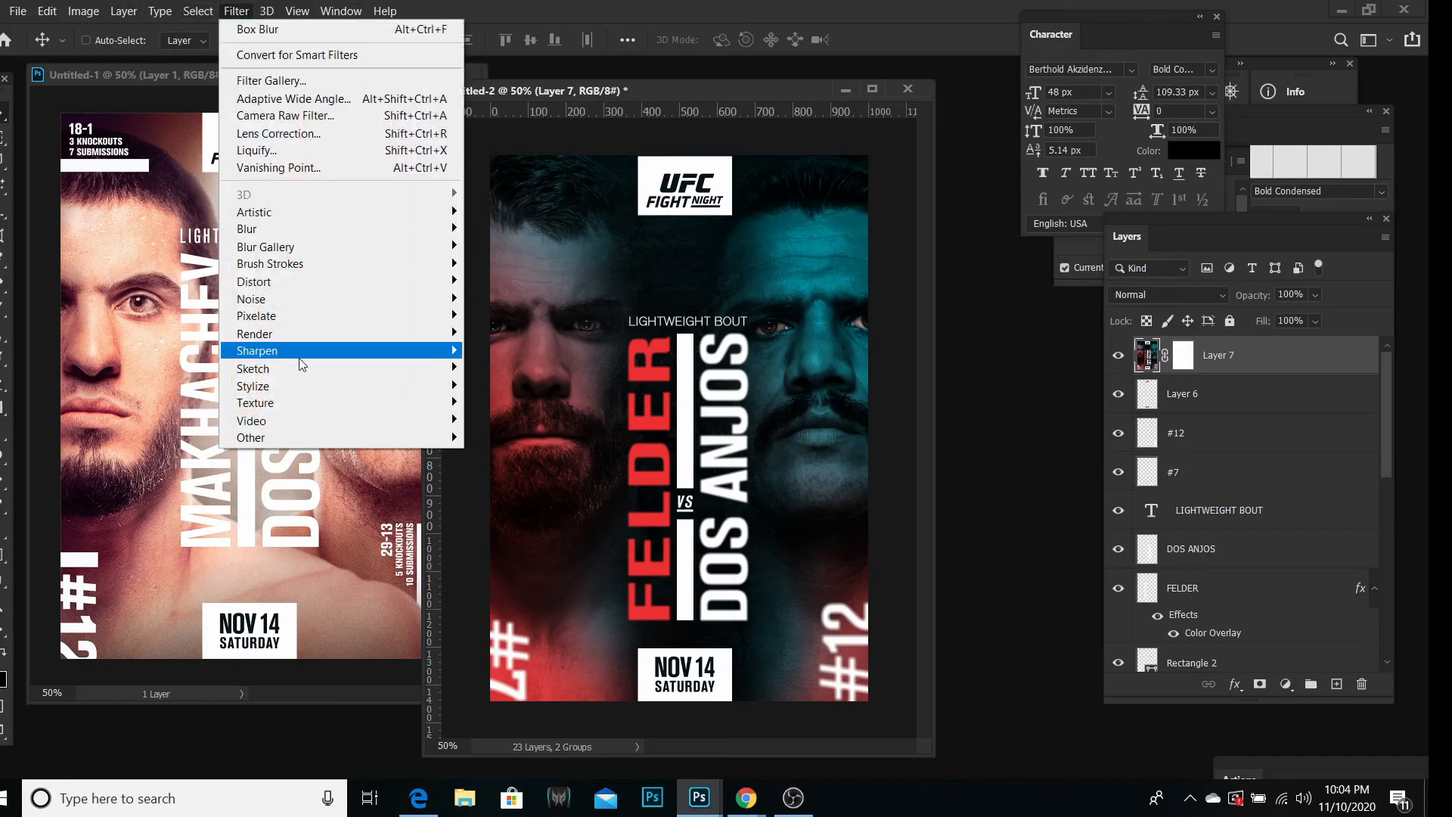
click(517, 419)
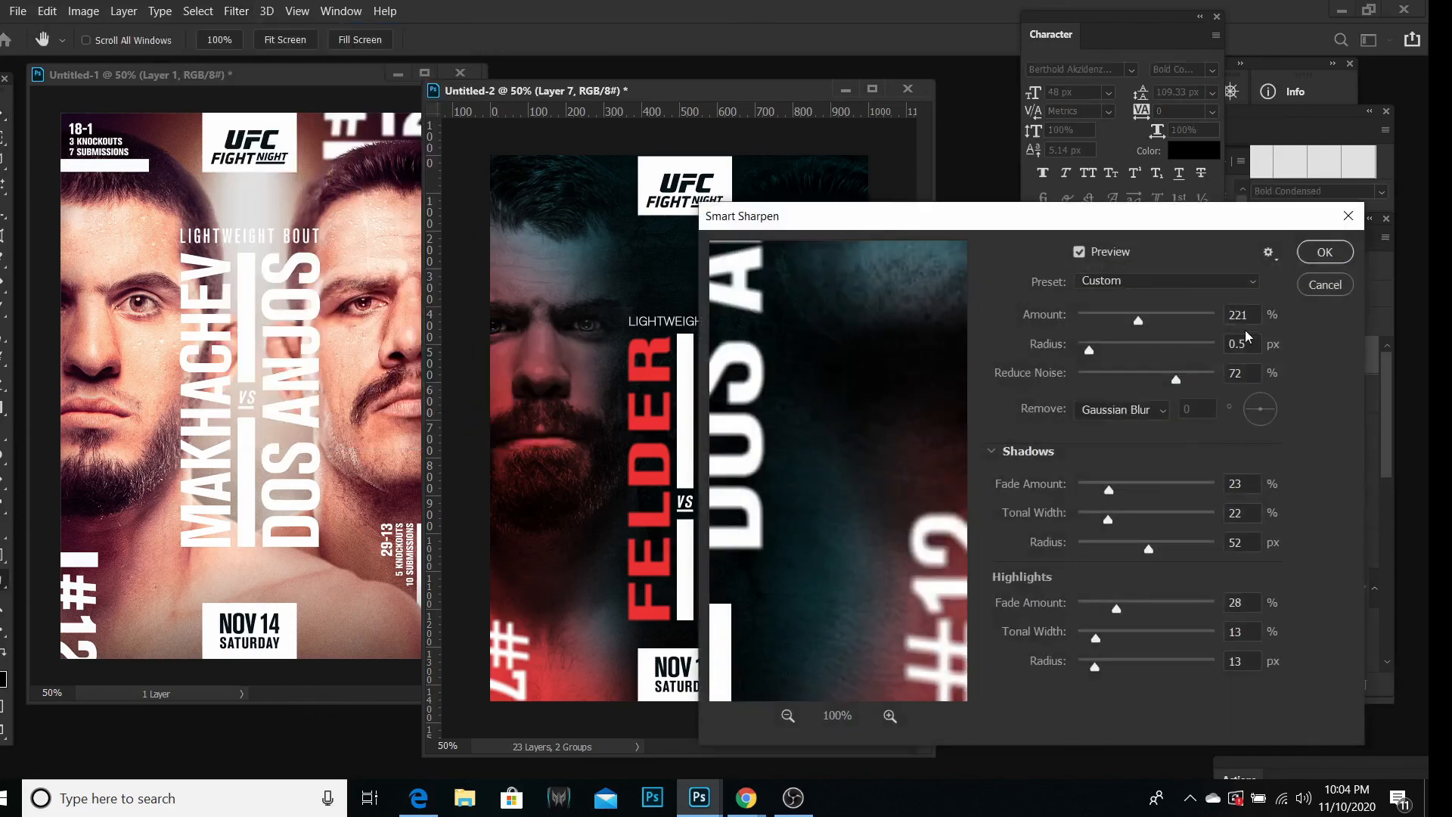
click(1168, 281)
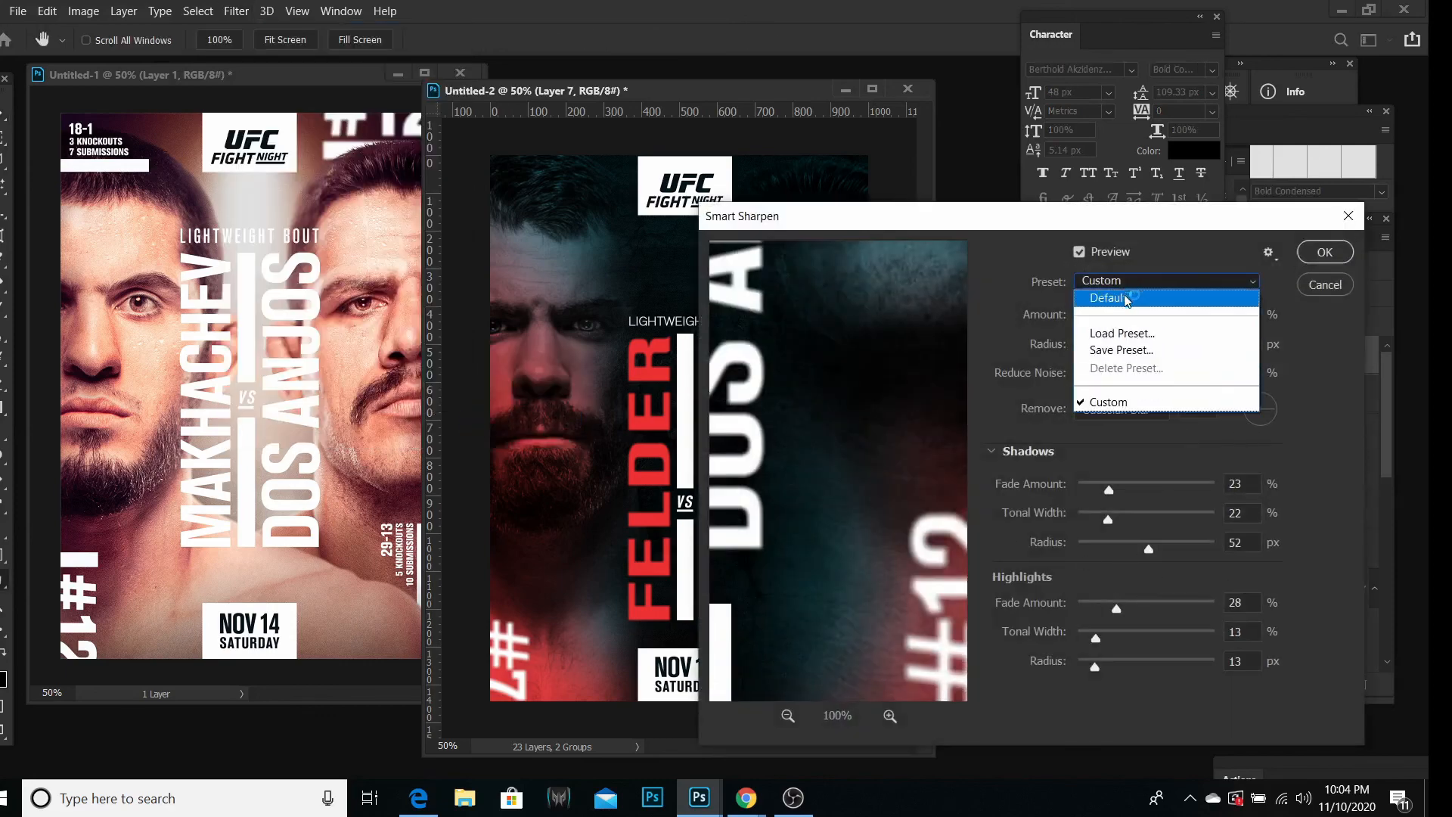
click(1116, 294)
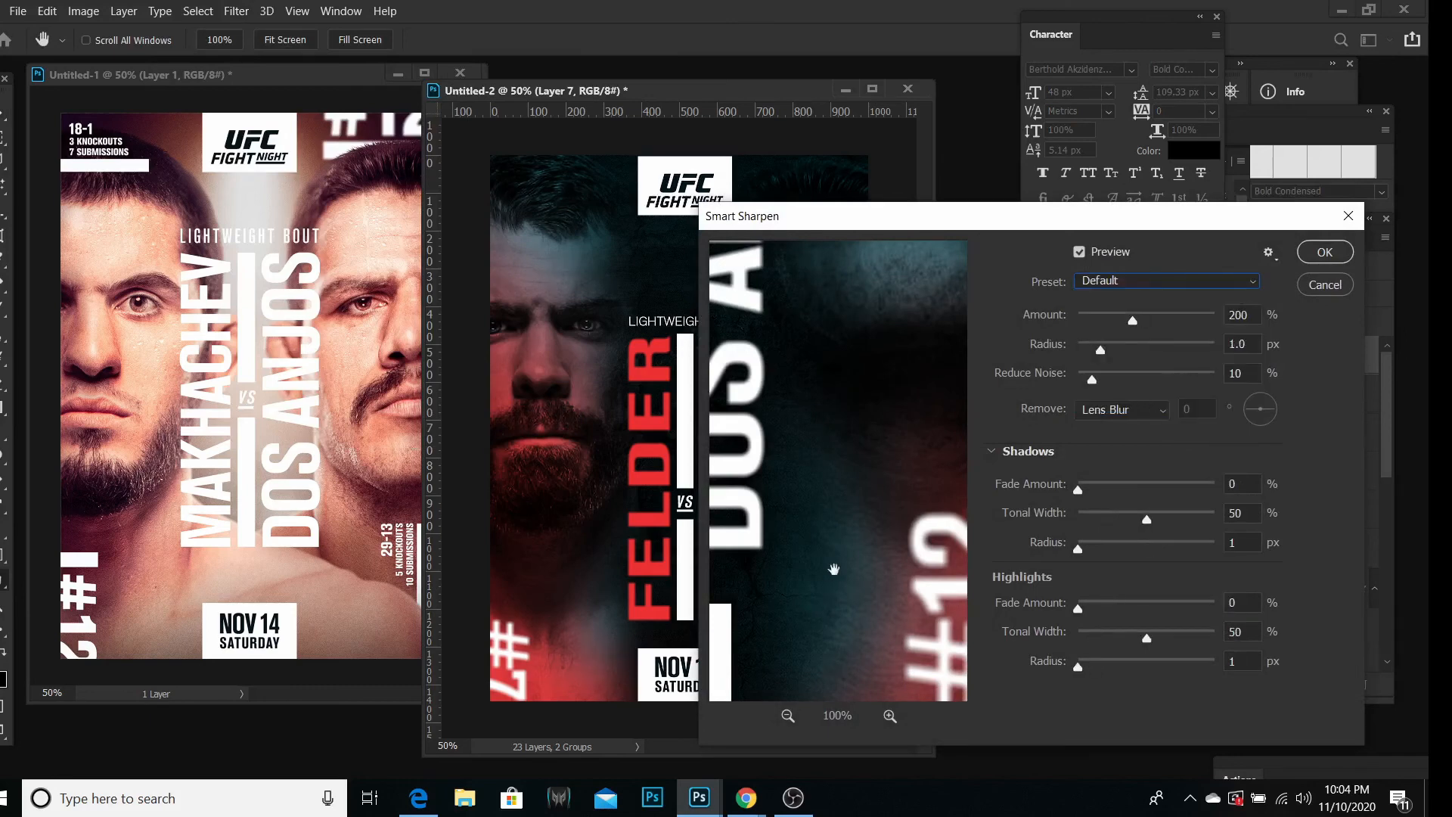
click(991, 451)
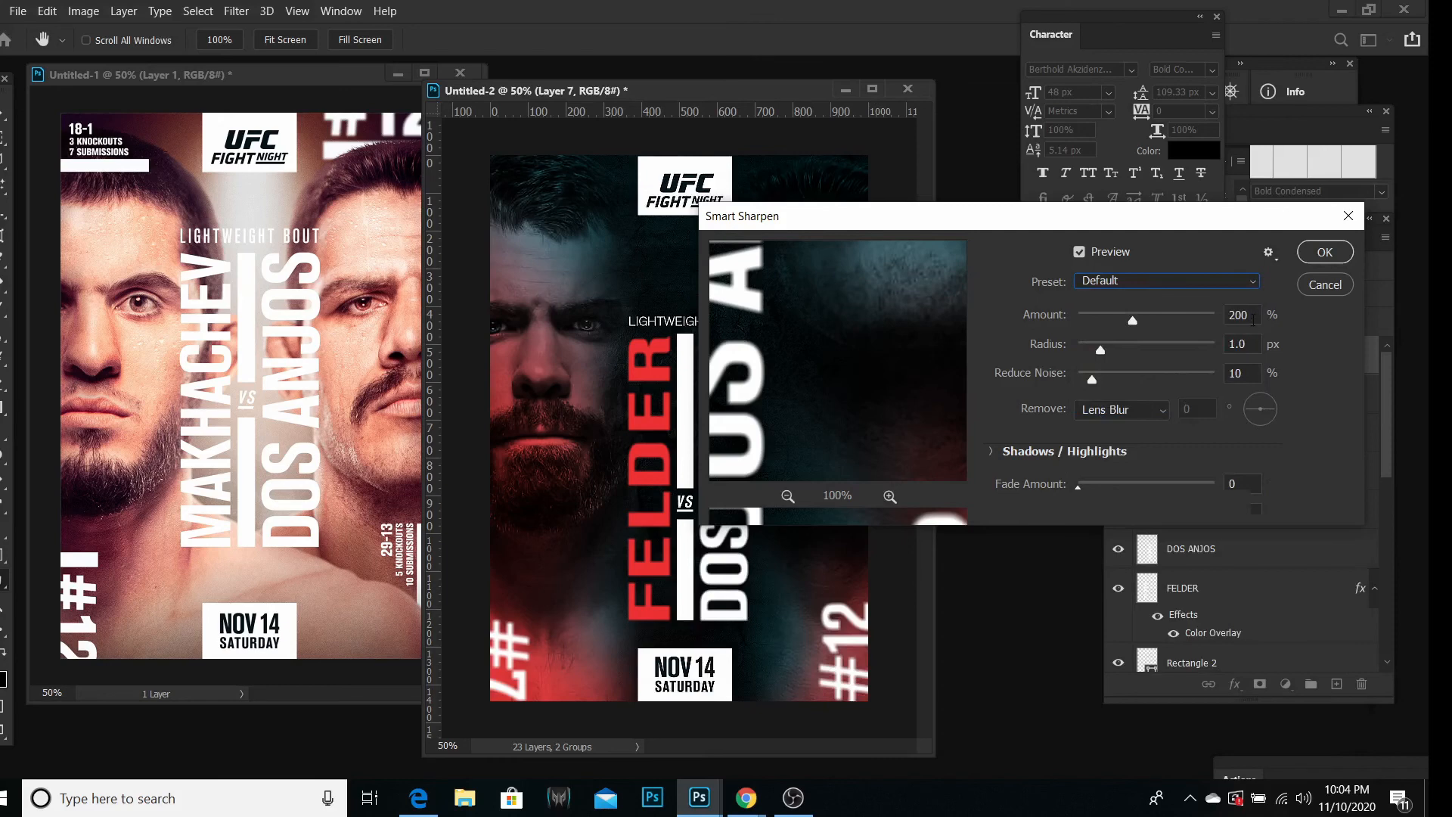
drag(916, 305, 834, 321)
drag(785, 388, 988, 402)
drag(793, 359, 900, 380)
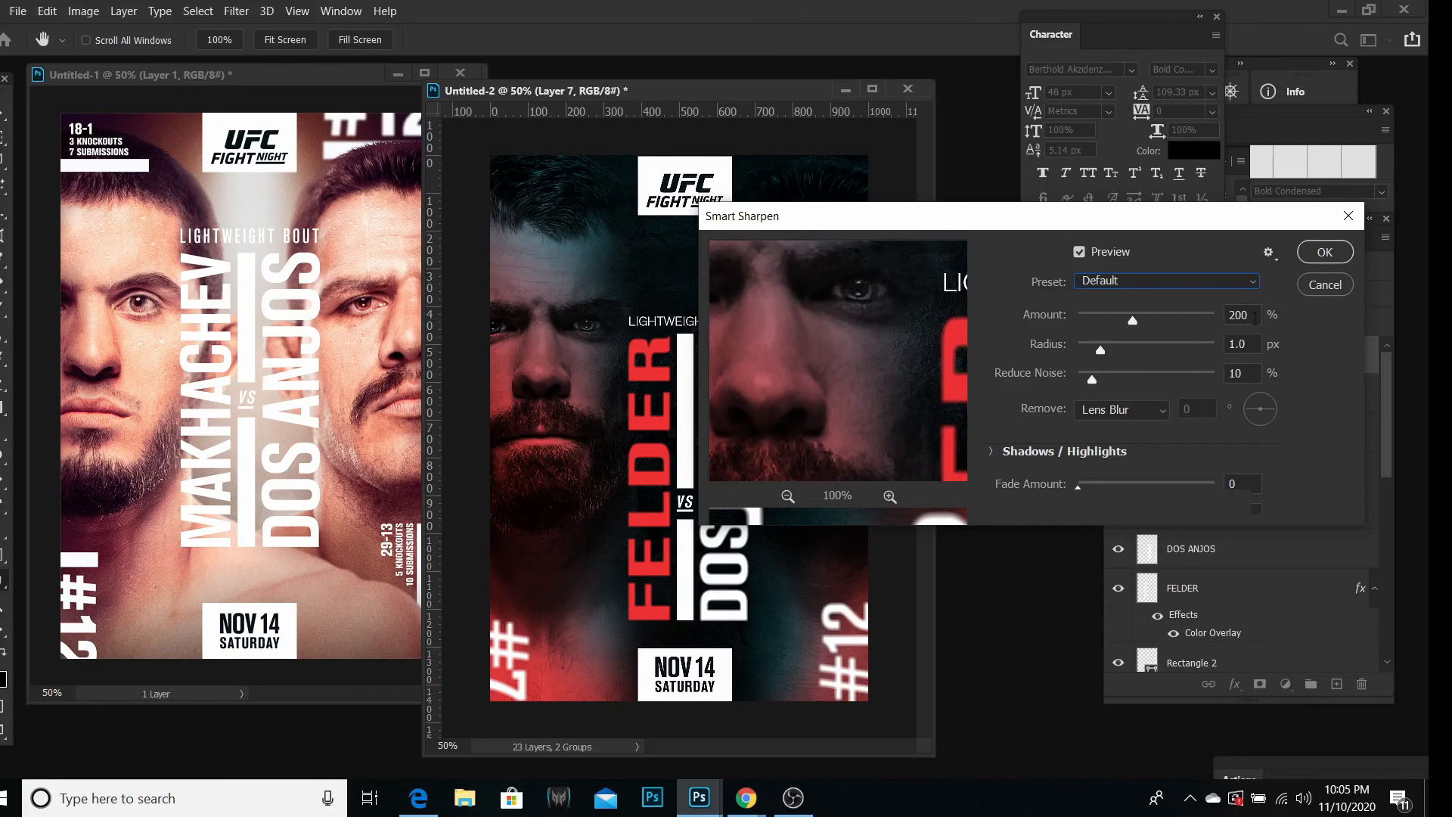
Step: Try a Smart Sharpen Amount of 125% and Radius of 12 px with less noise reduction, and return to the Default preset
drag(1254, 317, 1205, 321)
text(125)
drag(1249, 346, 1207, 349)
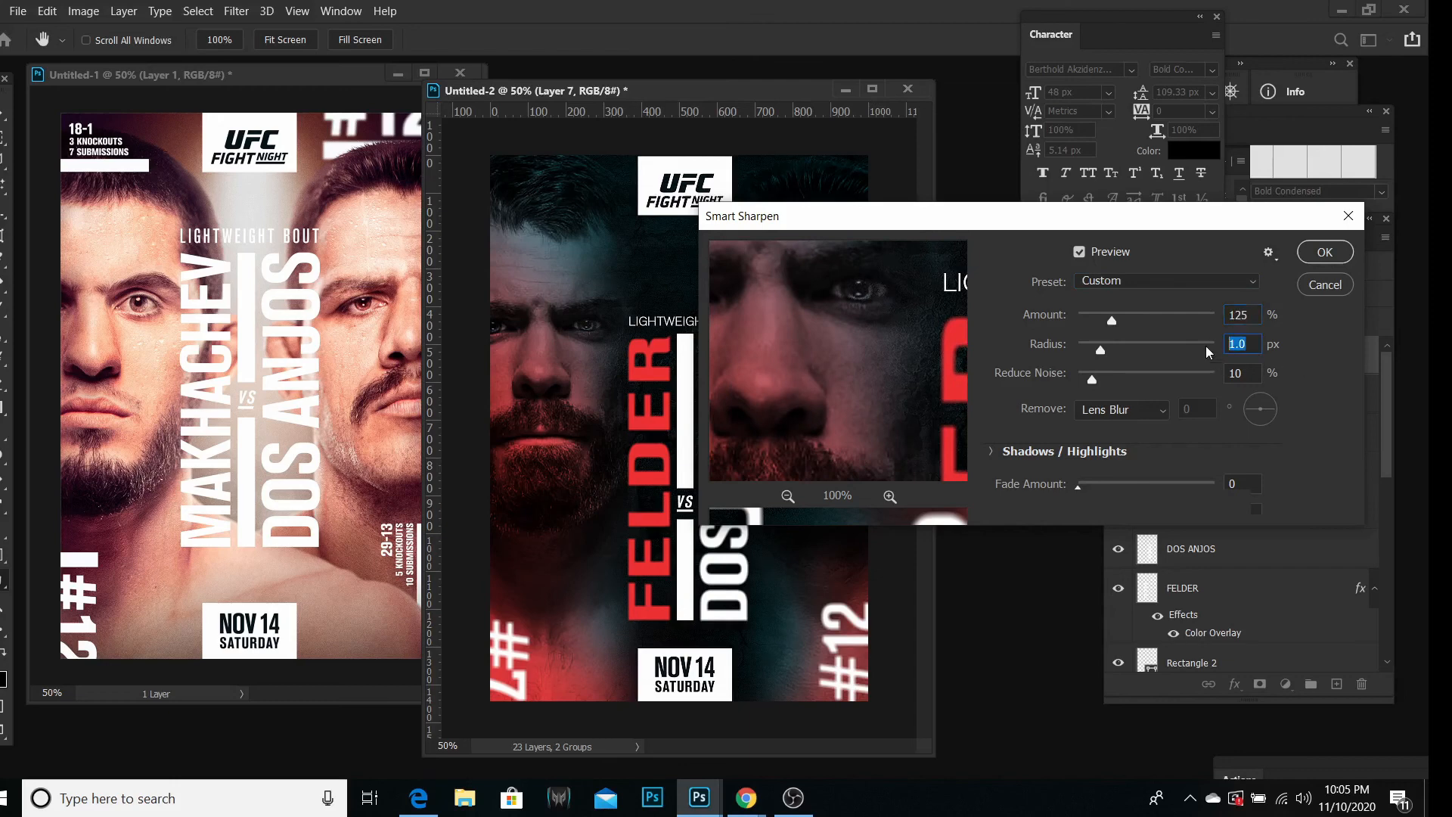
text(12)
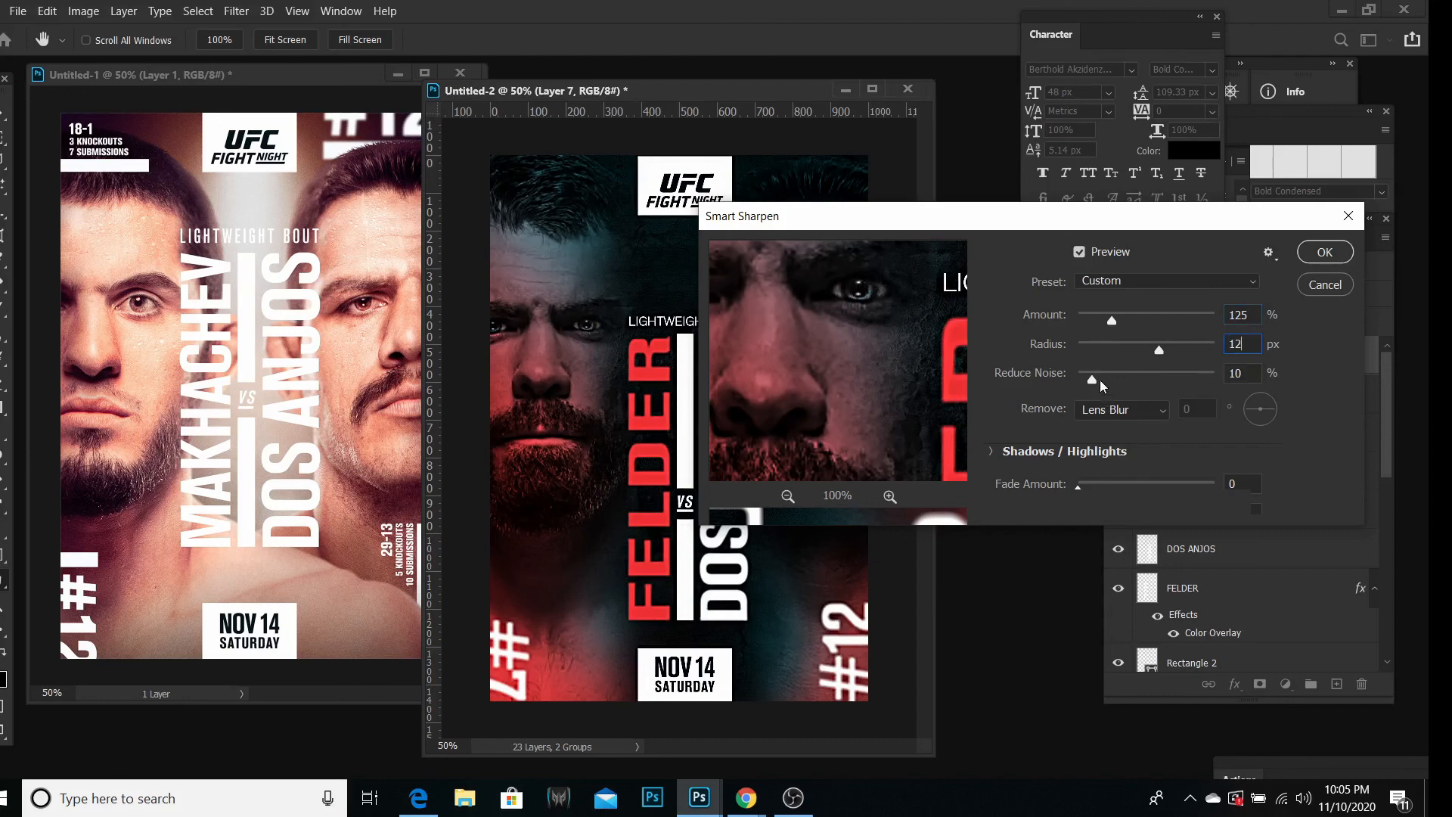
drag(1095, 378, 1059, 384)
click(1119, 281)
click(1115, 297)
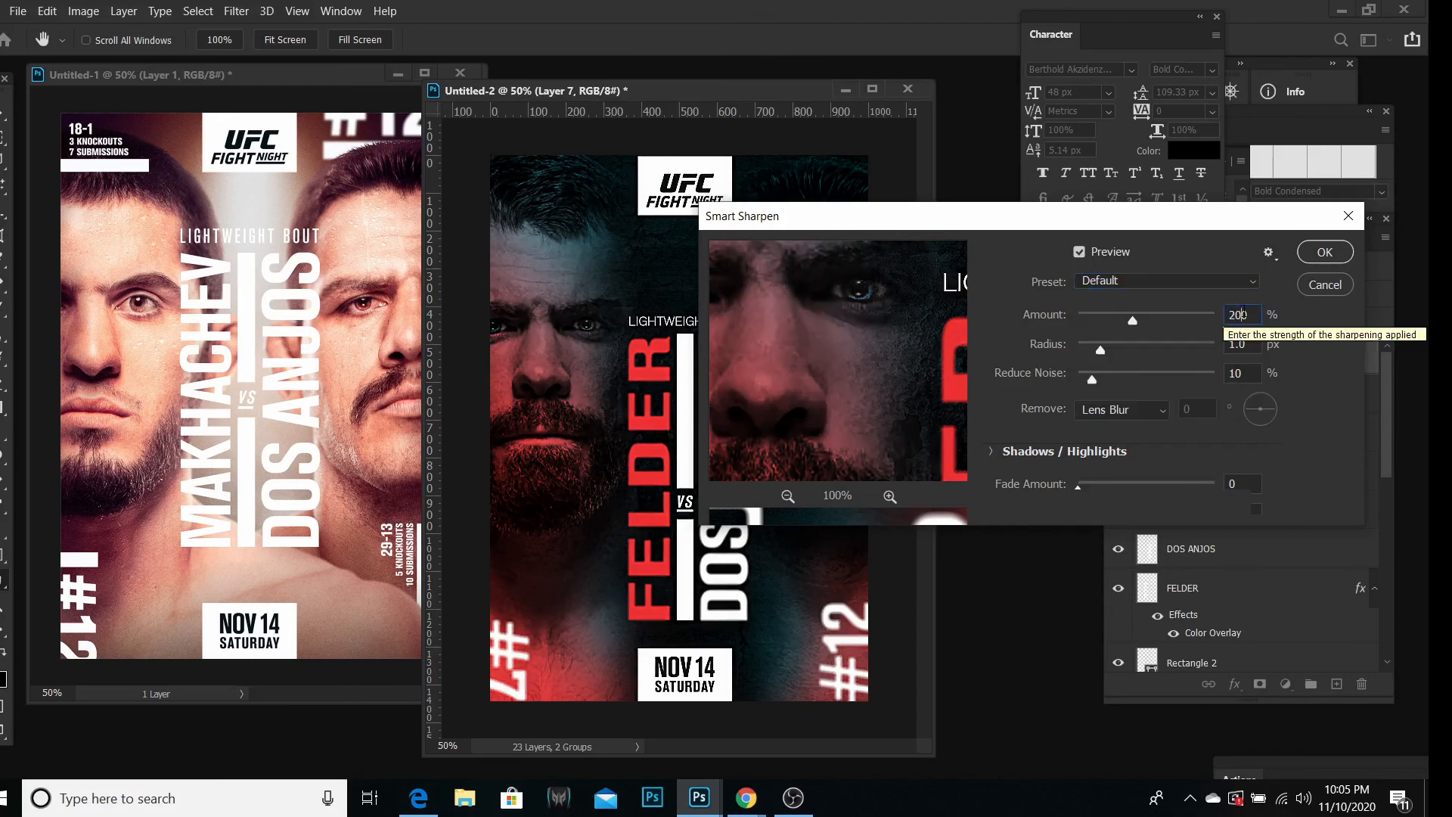
Step: Apply Smart Sharpen with Amount 120%, Radius 12 px, Reduce Noise 0% and Remove set to Gaussian Blur
click(1109, 410)
click(1116, 424)
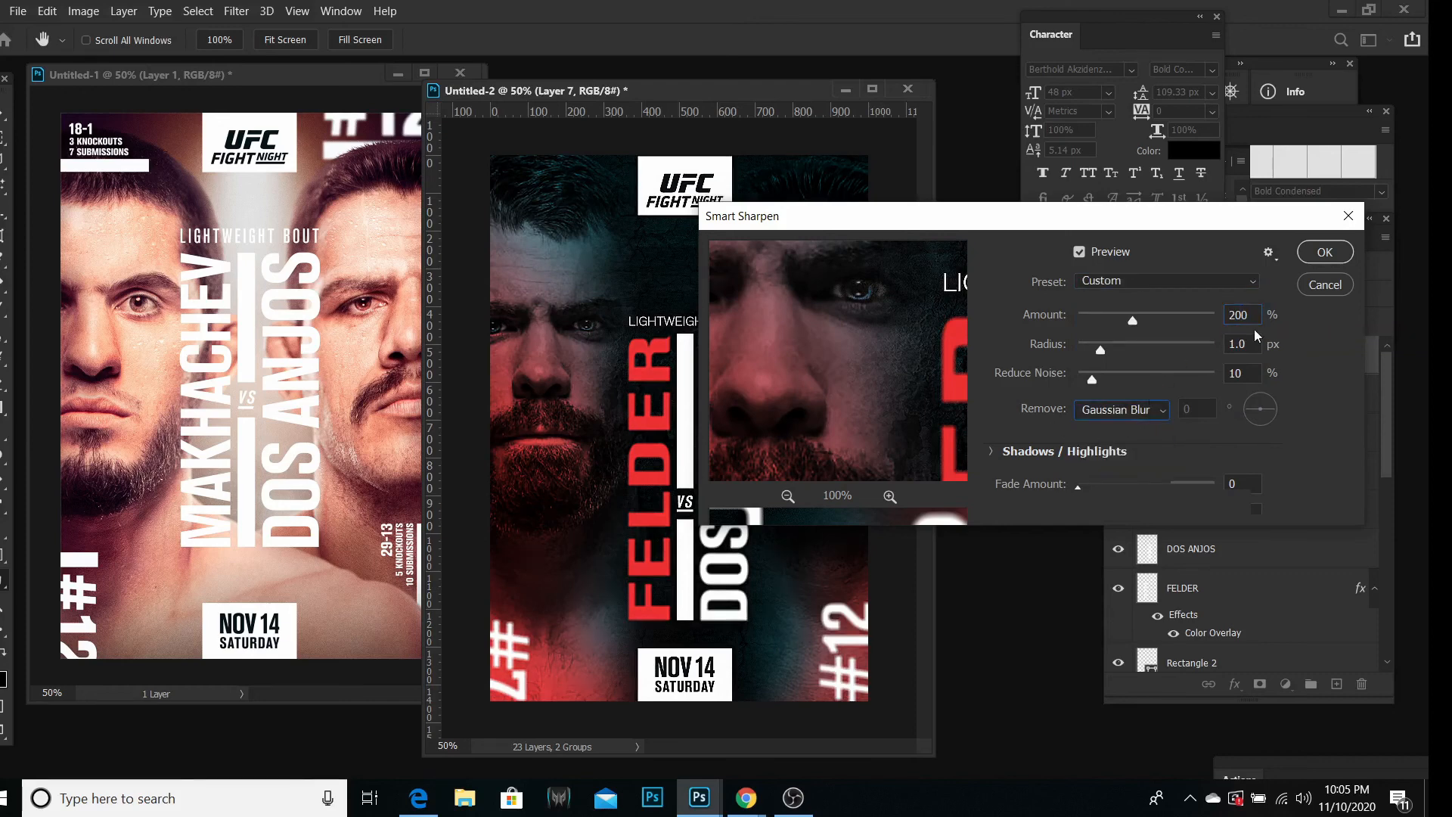
drag(1251, 315, 1173, 305)
text(120)
drag(1247, 345, 1215, 370)
text(120)
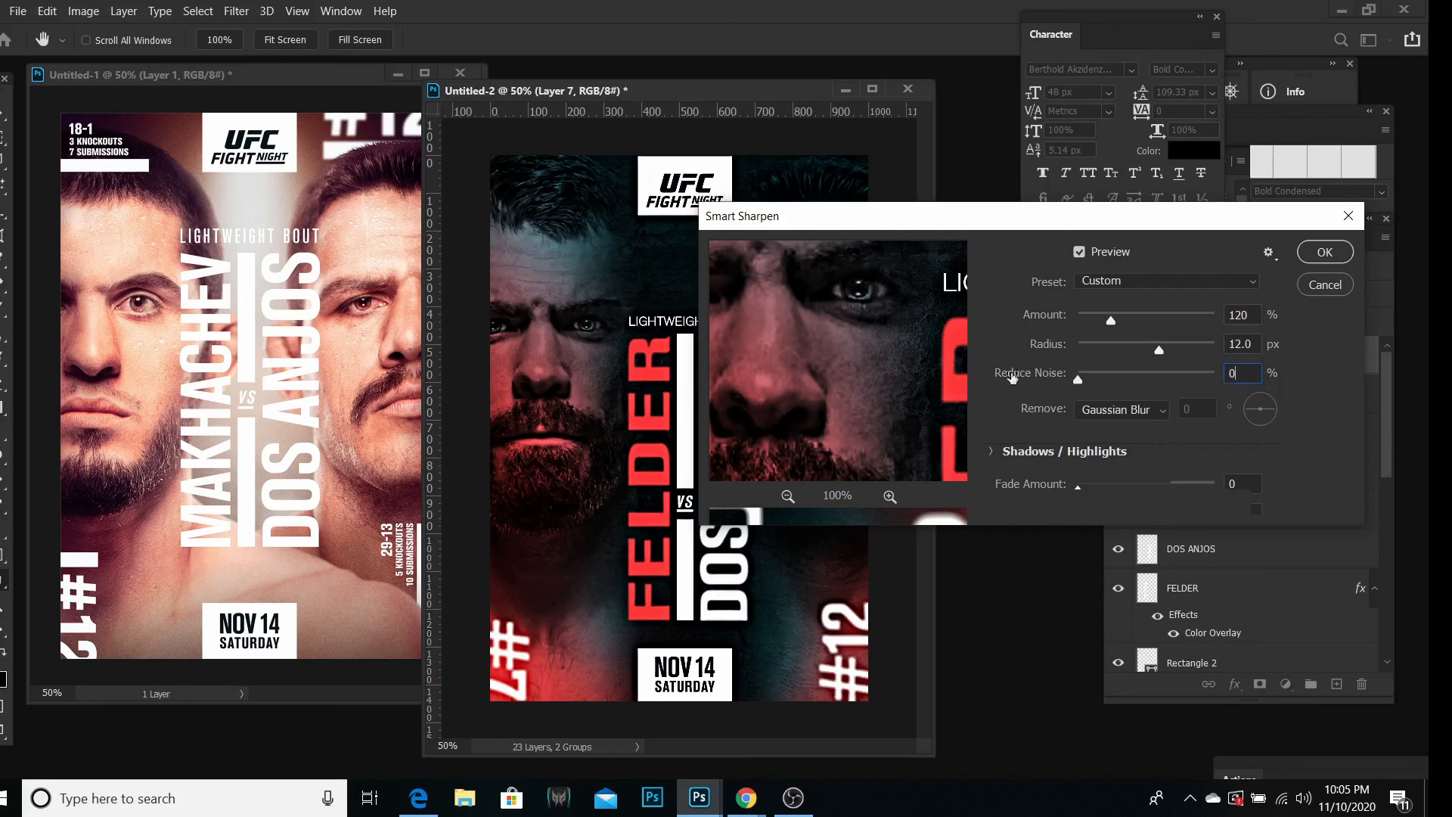
click(1324, 252)
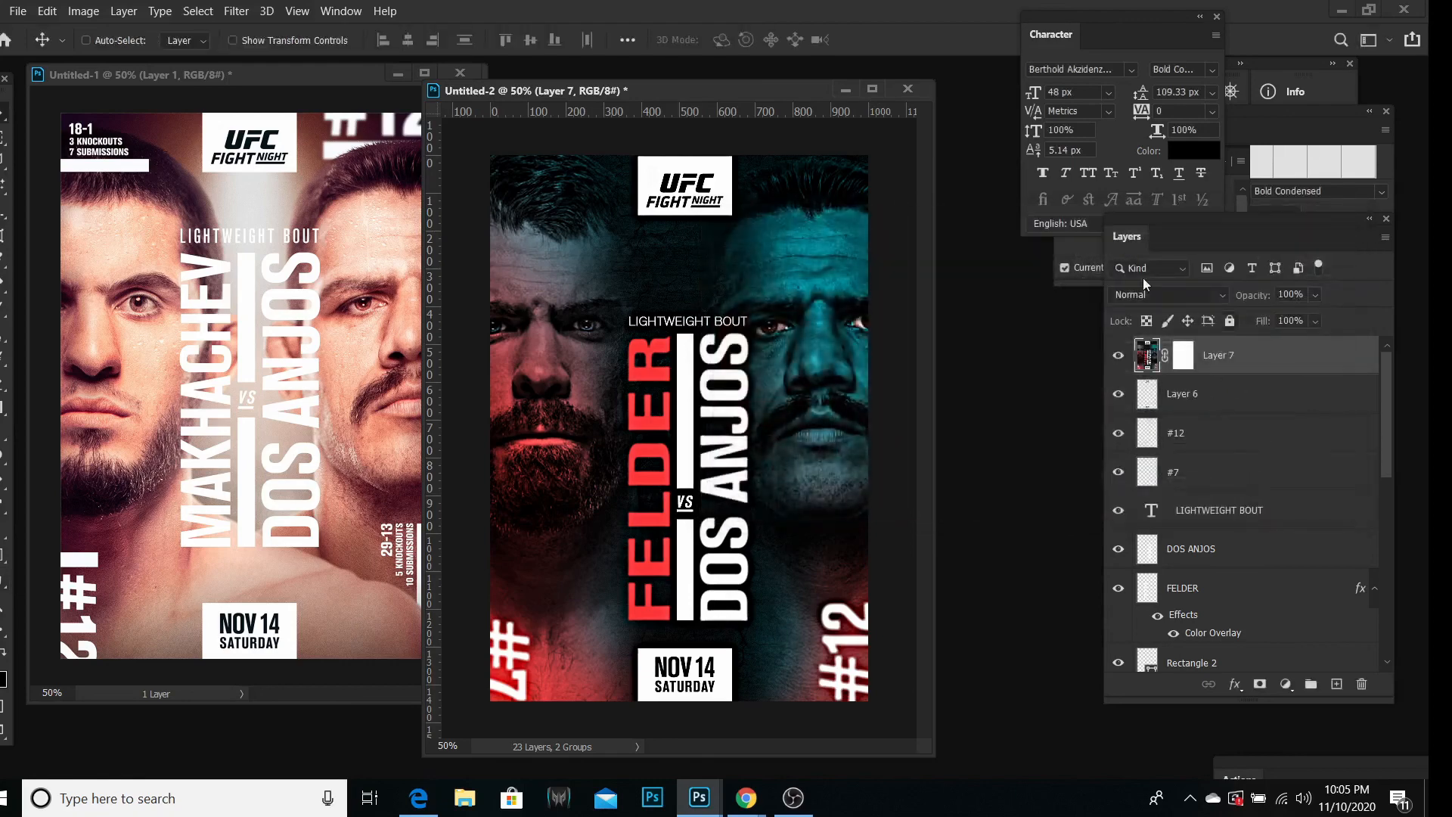
click(236, 10)
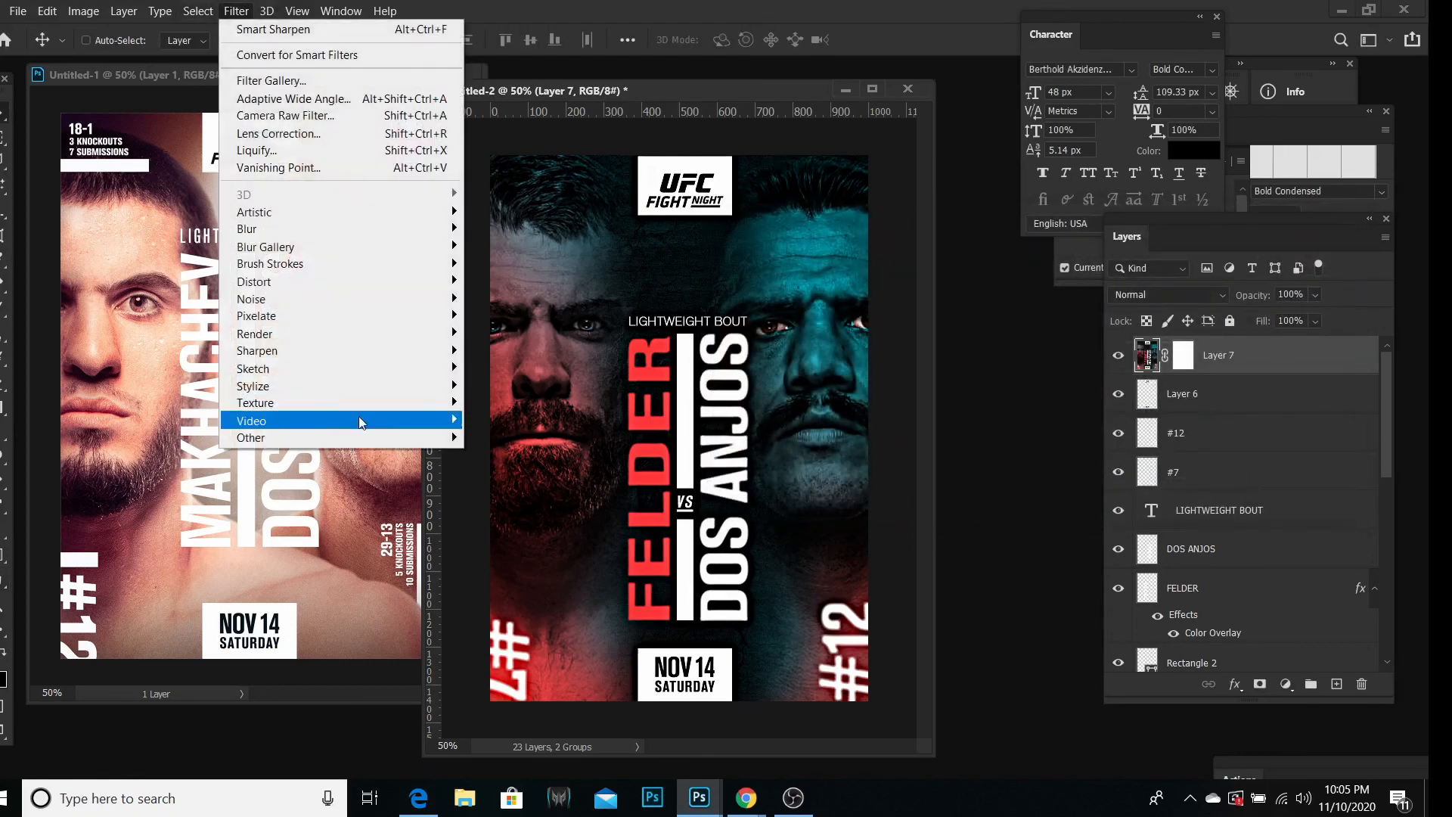
mouse_move(359, 350)
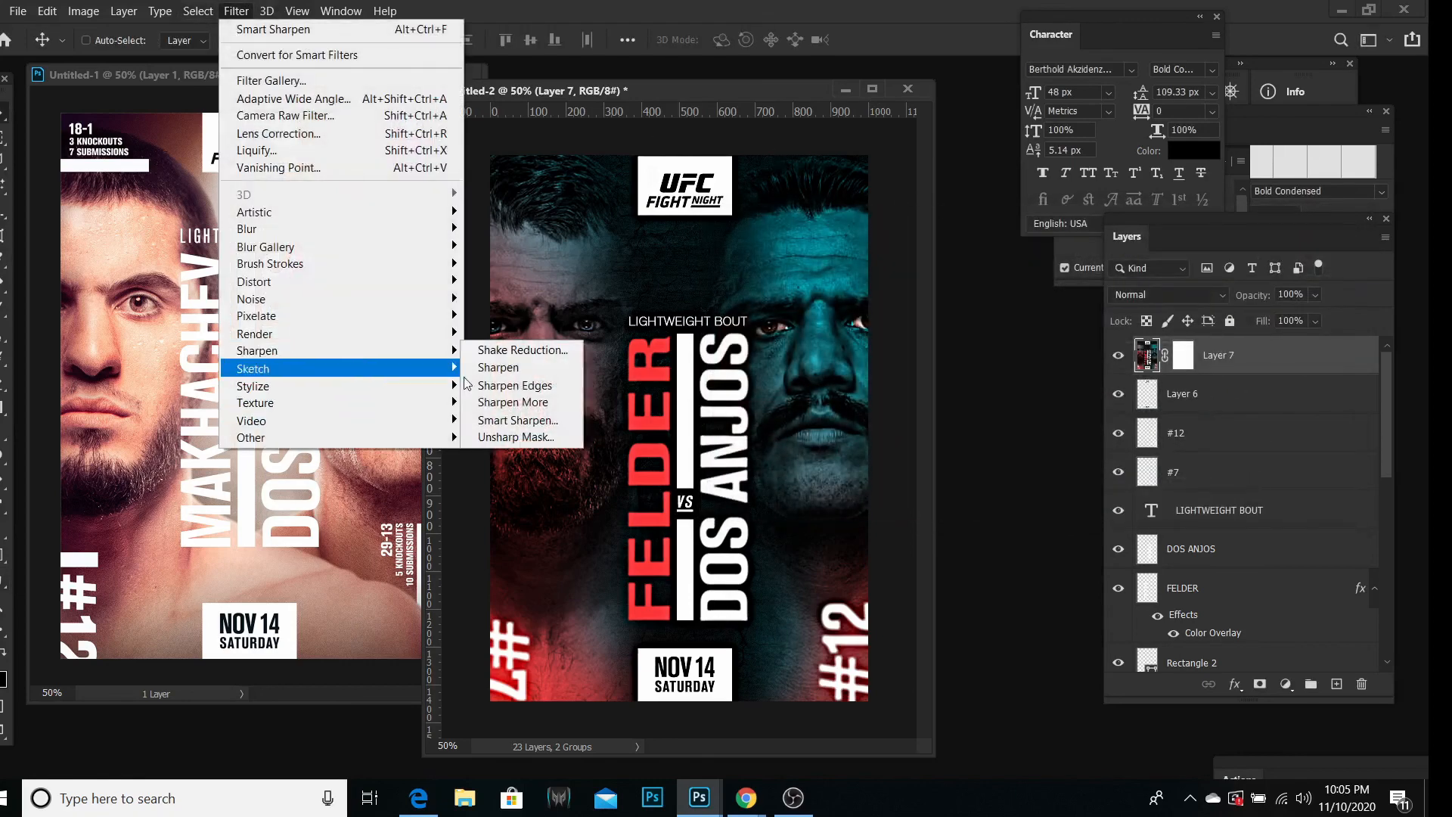
click(535, 421)
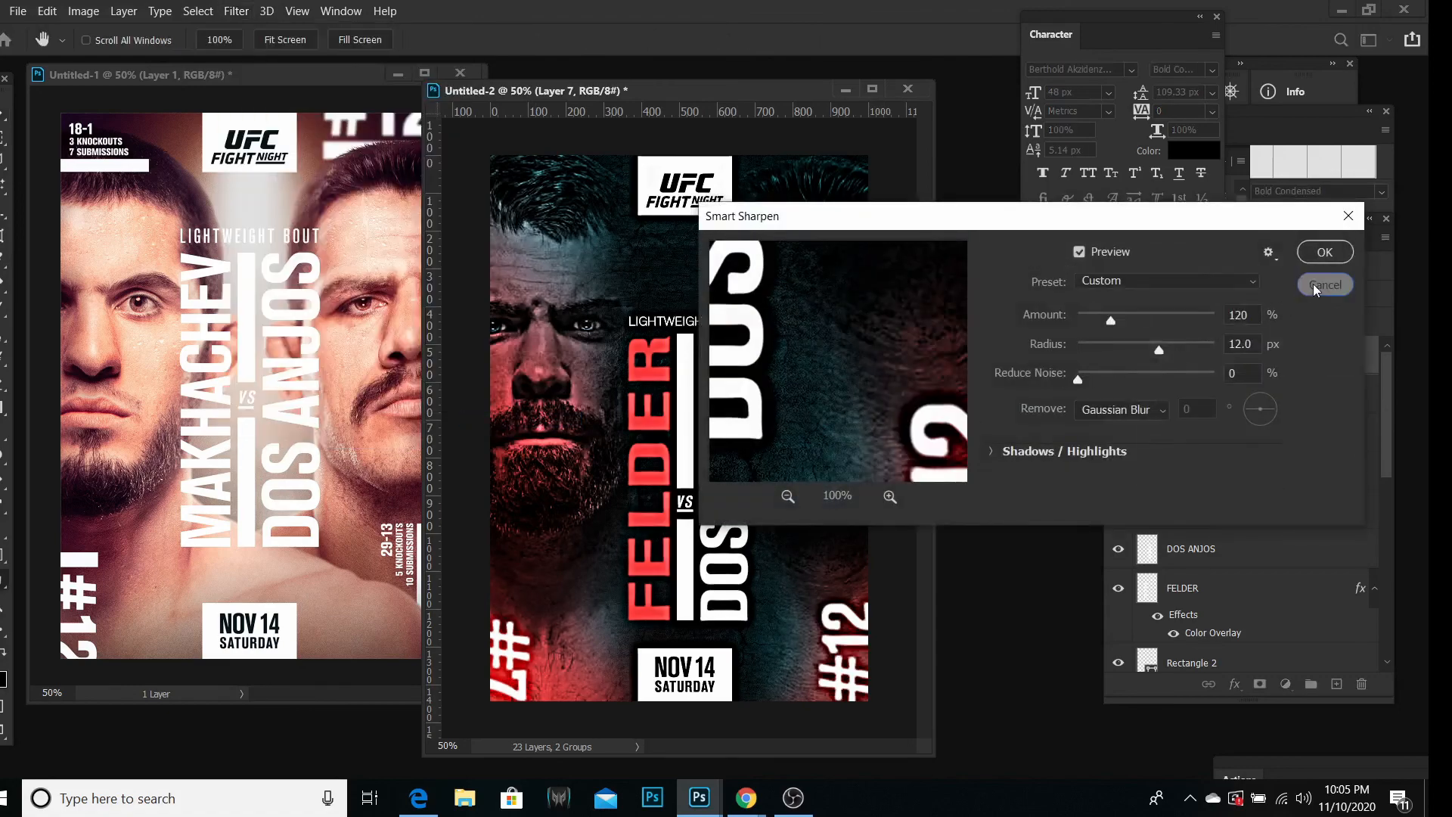
click(1313, 284)
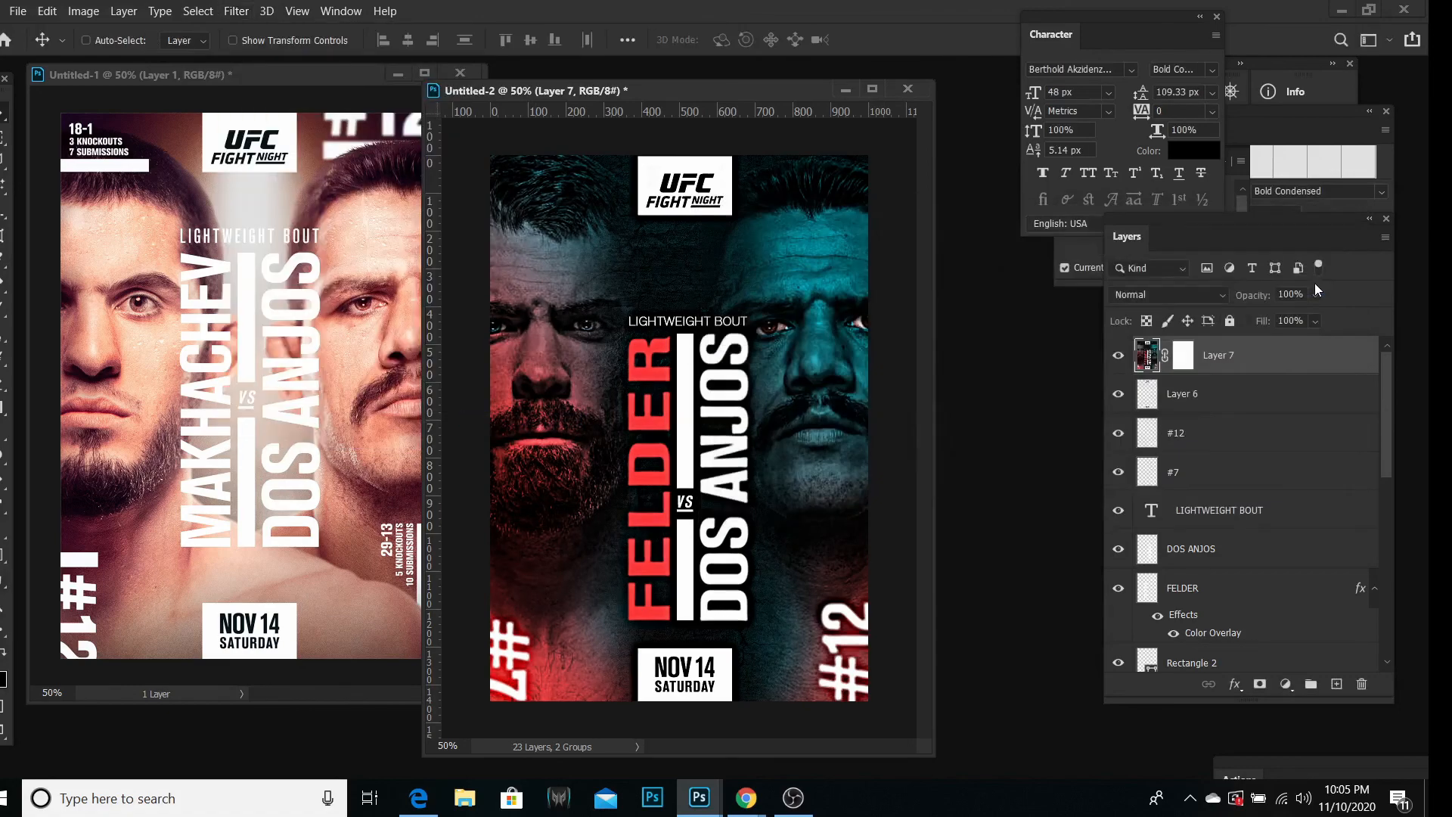
Step: Compare the poster with and without the sharpened layer, hide it, and stamp the visible layers into a new layer directly above Layer 6
click(1119, 359)
click(1118, 360)
click(1118, 360)
click(1119, 360)
click(1118, 360)
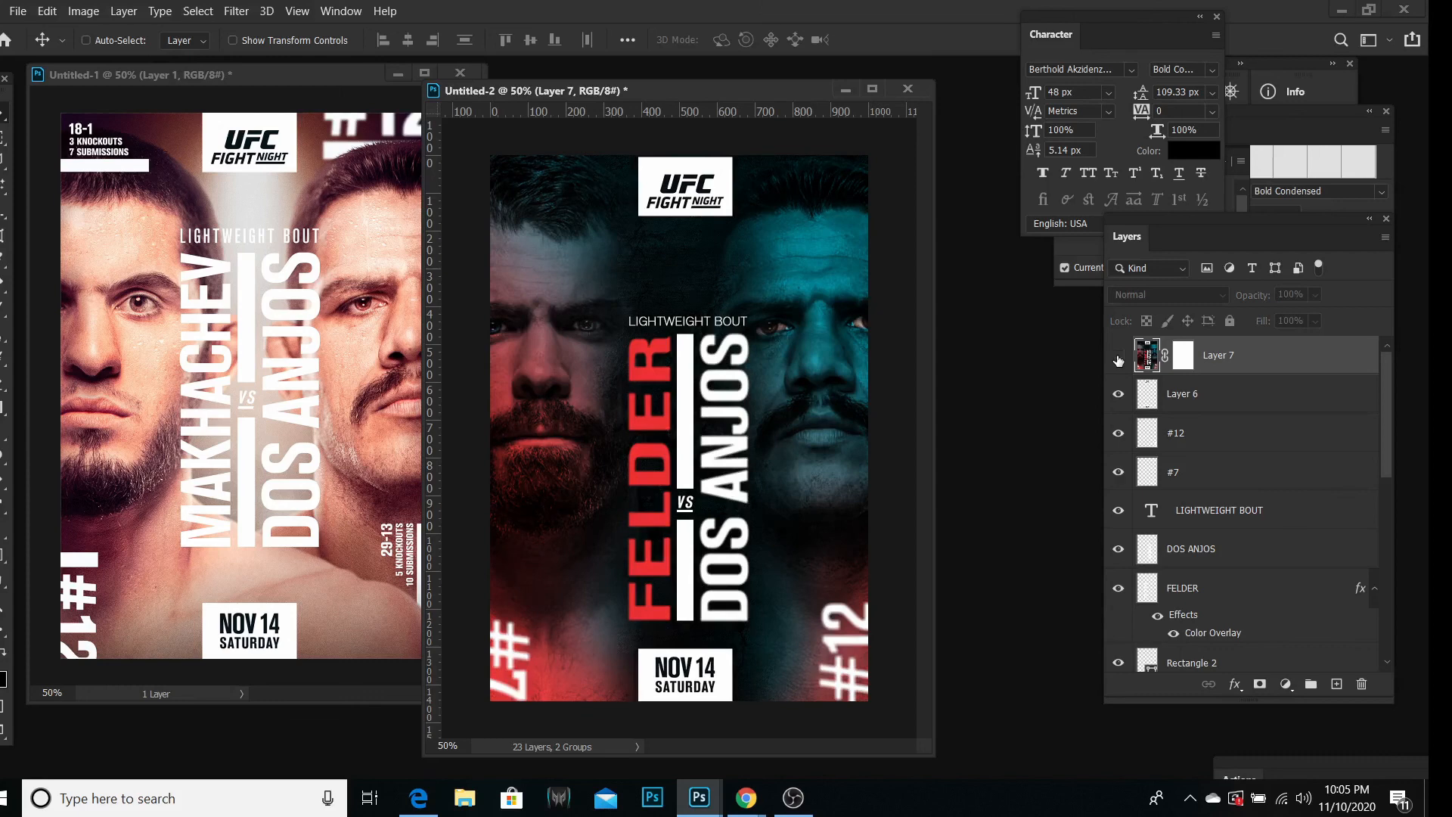
click(1180, 395)
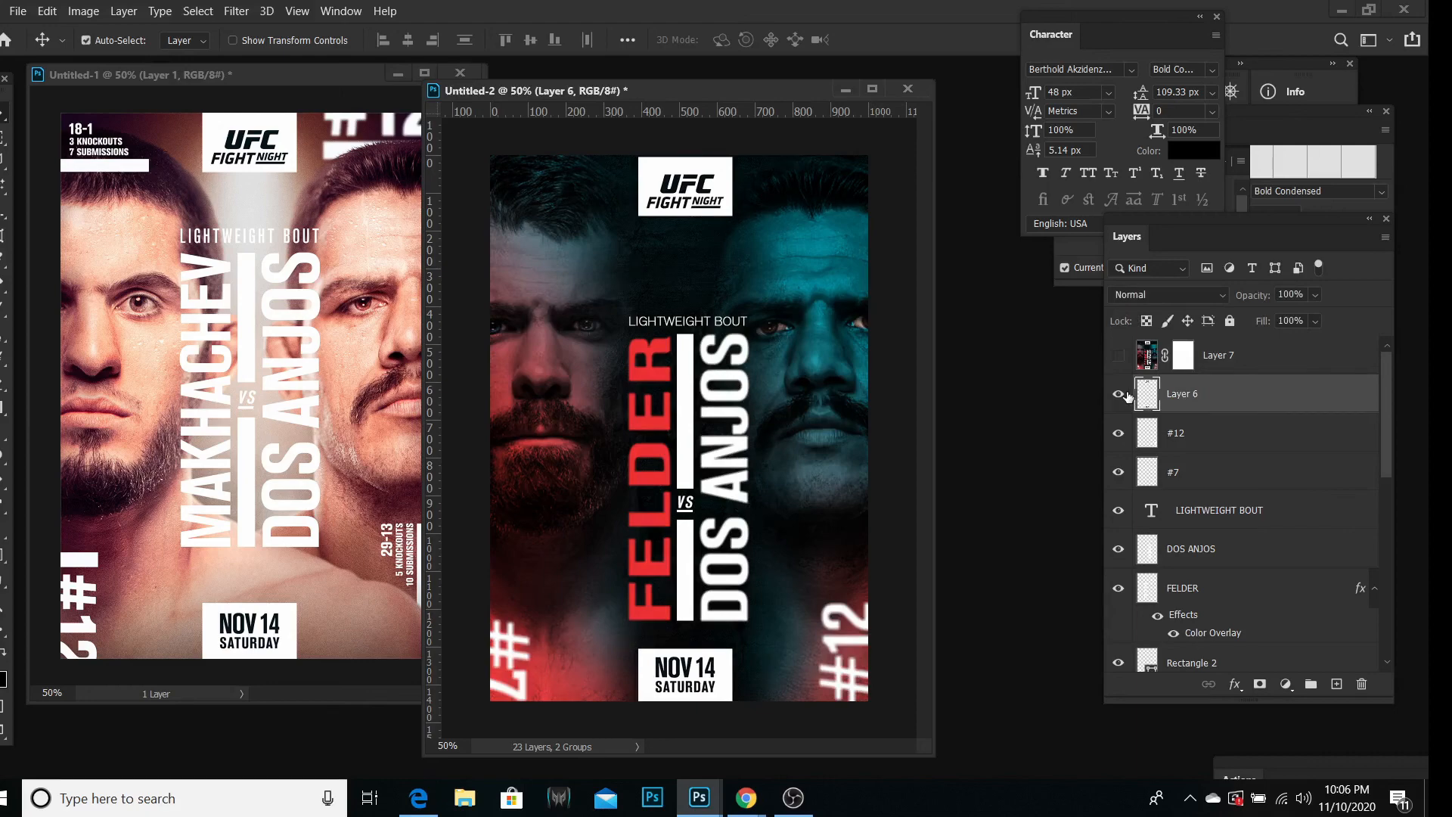
key(ctrl+alt+shift+e)
Step: In the Camera Raw Filter for the new stamped layer, set Clarity to +20, Contrast to +5, Highlights to +5 and Blacks to -20
click(236, 11)
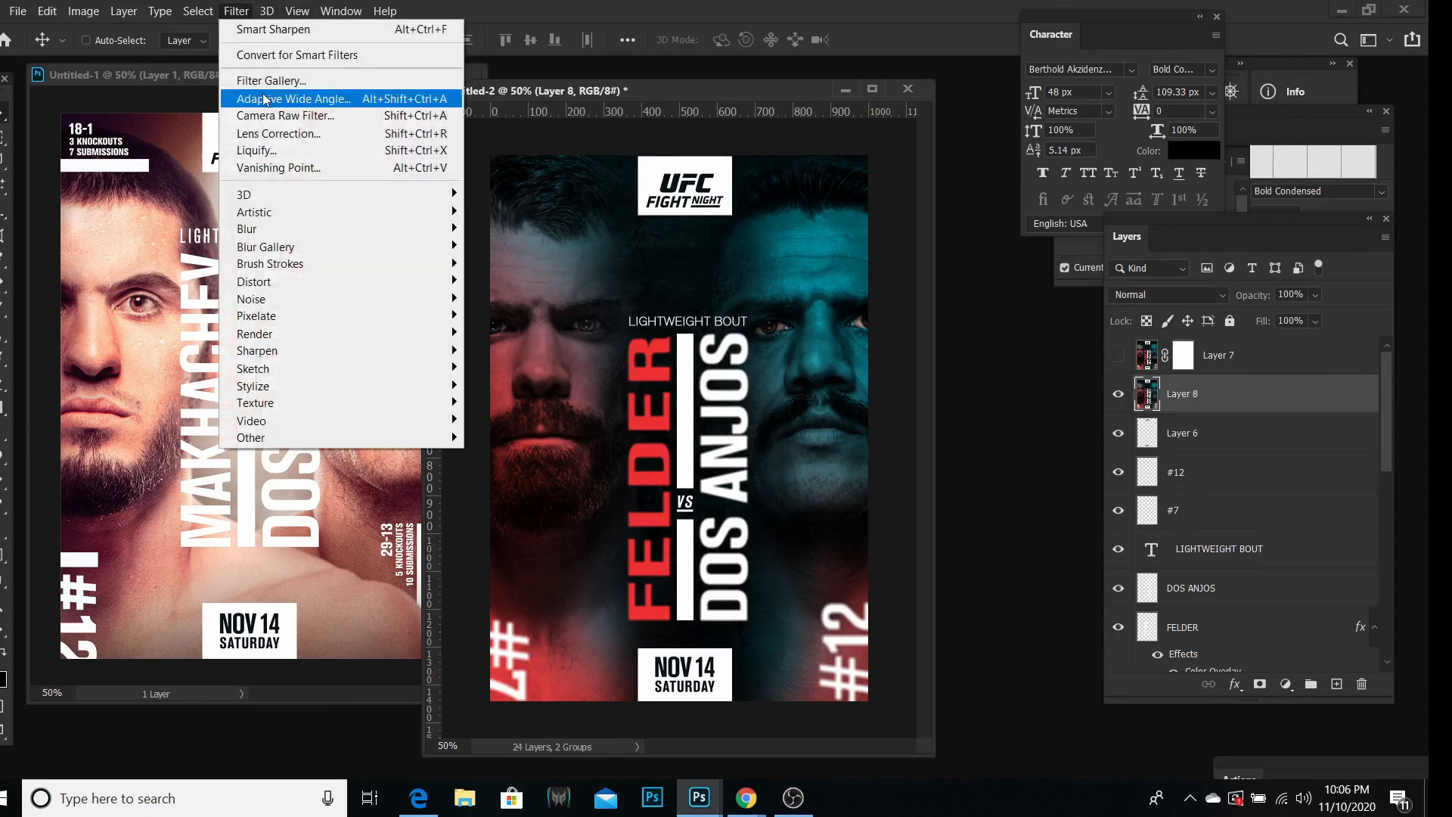
click(287, 117)
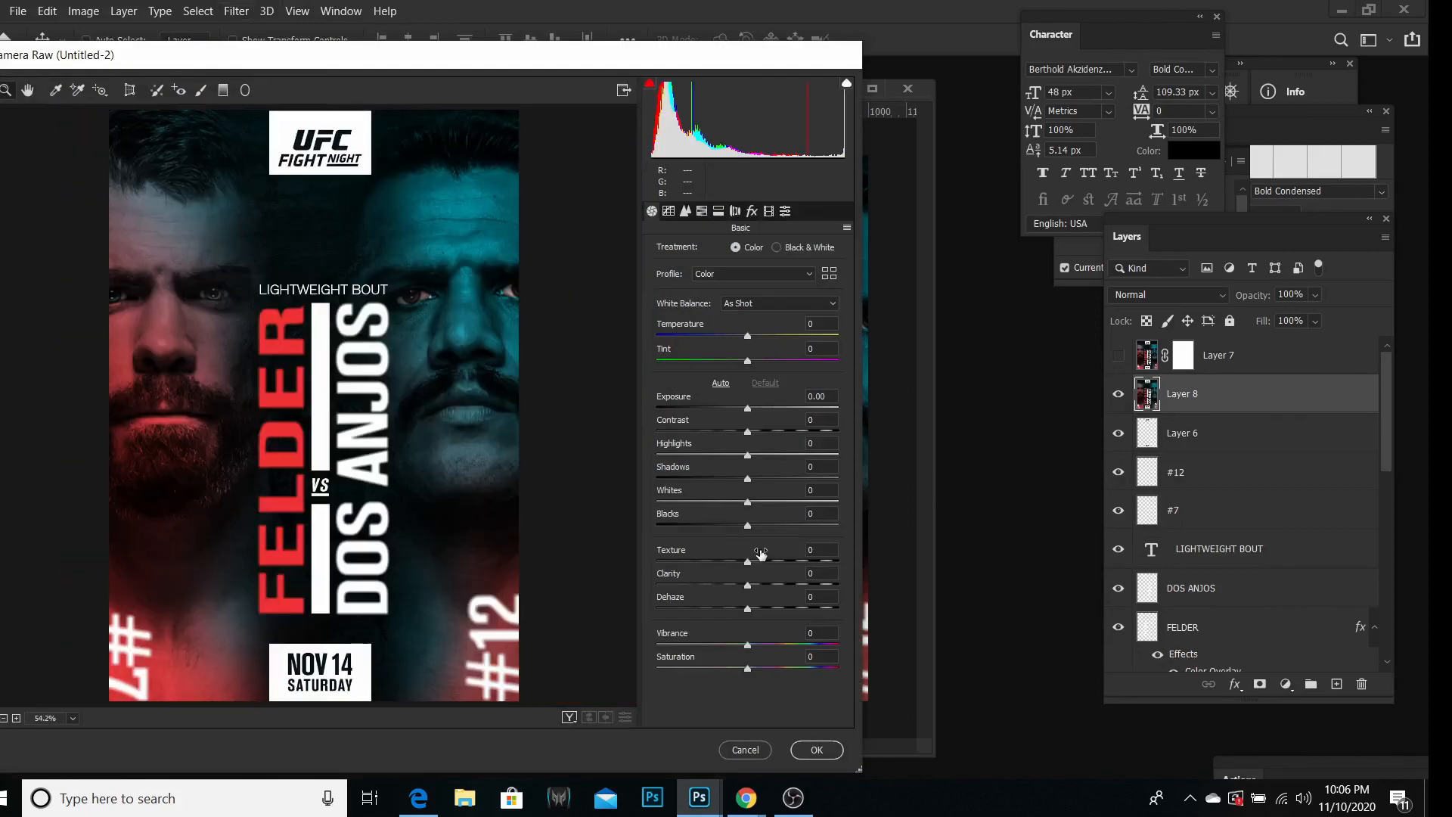
click(823, 573)
text(20)
click(821, 421)
text(5)
click(820, 443)
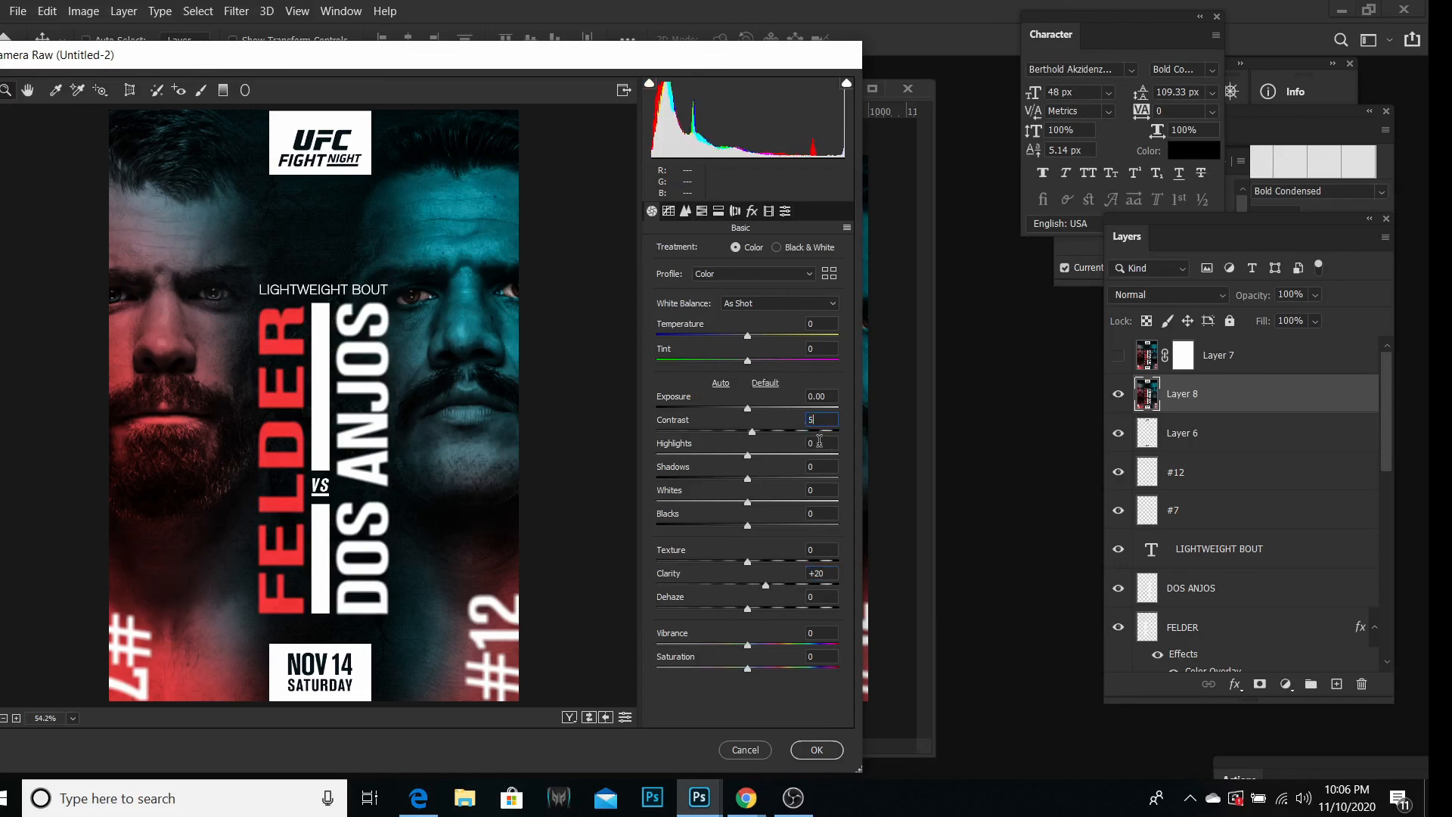
text(5)
click(806, 515)
text(-10)
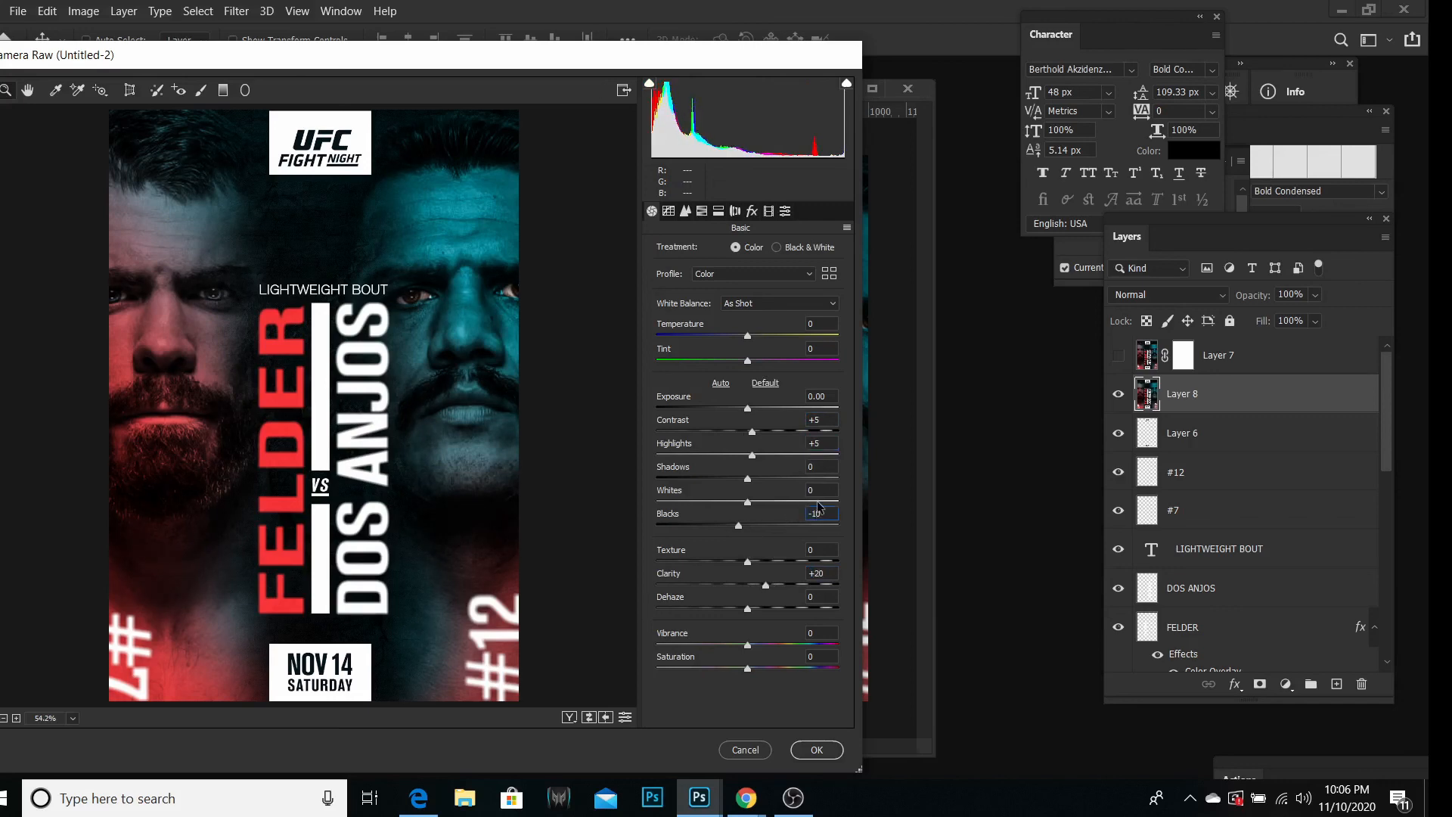
double_click(812, 513)
text(-20)
Step: Set the Camera Raw sharpening Amount to 5 and apply the filter to the stamped layer
click(685, 212)
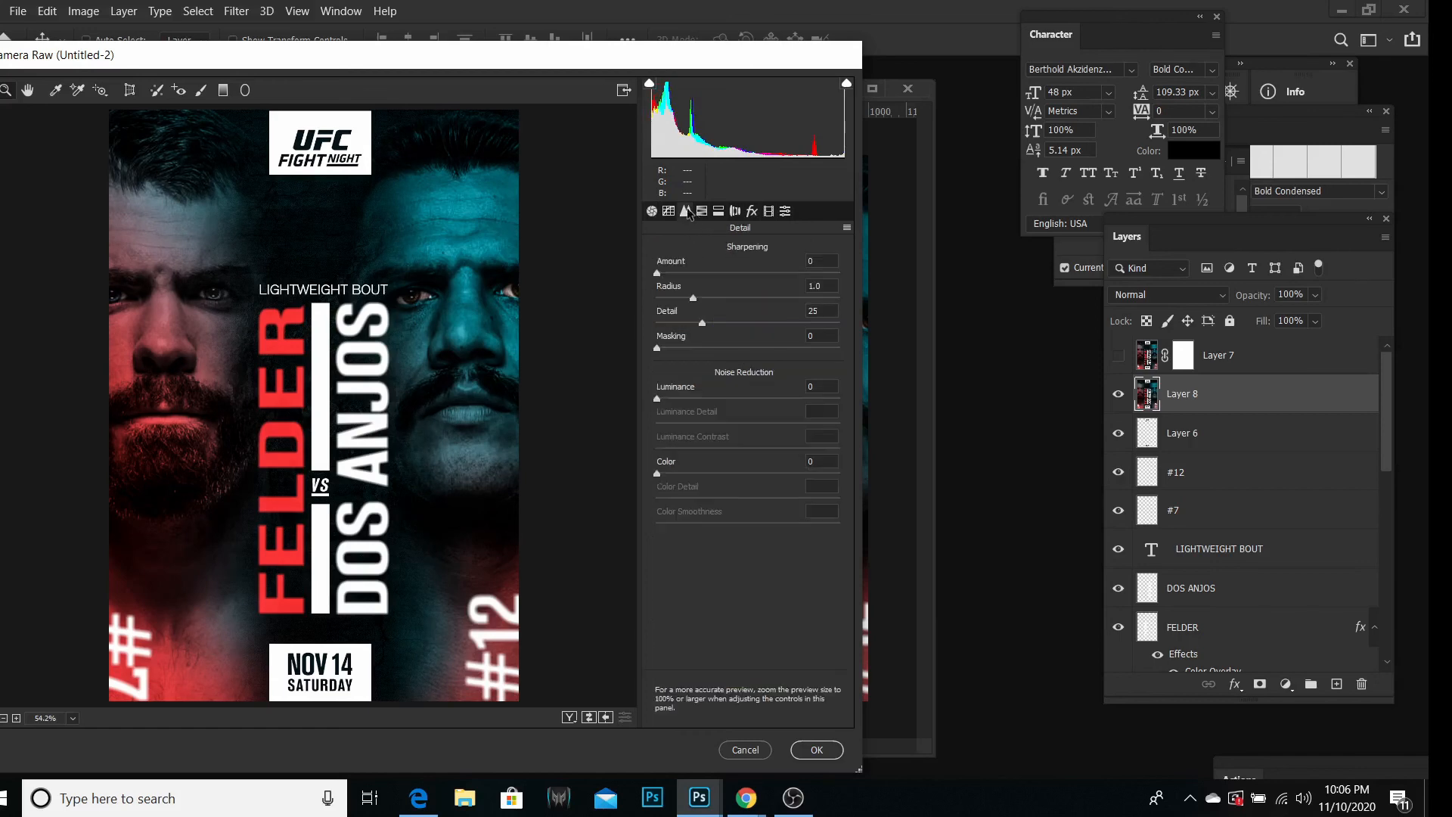
click(821, 260)
text(5)
click(819, 750)
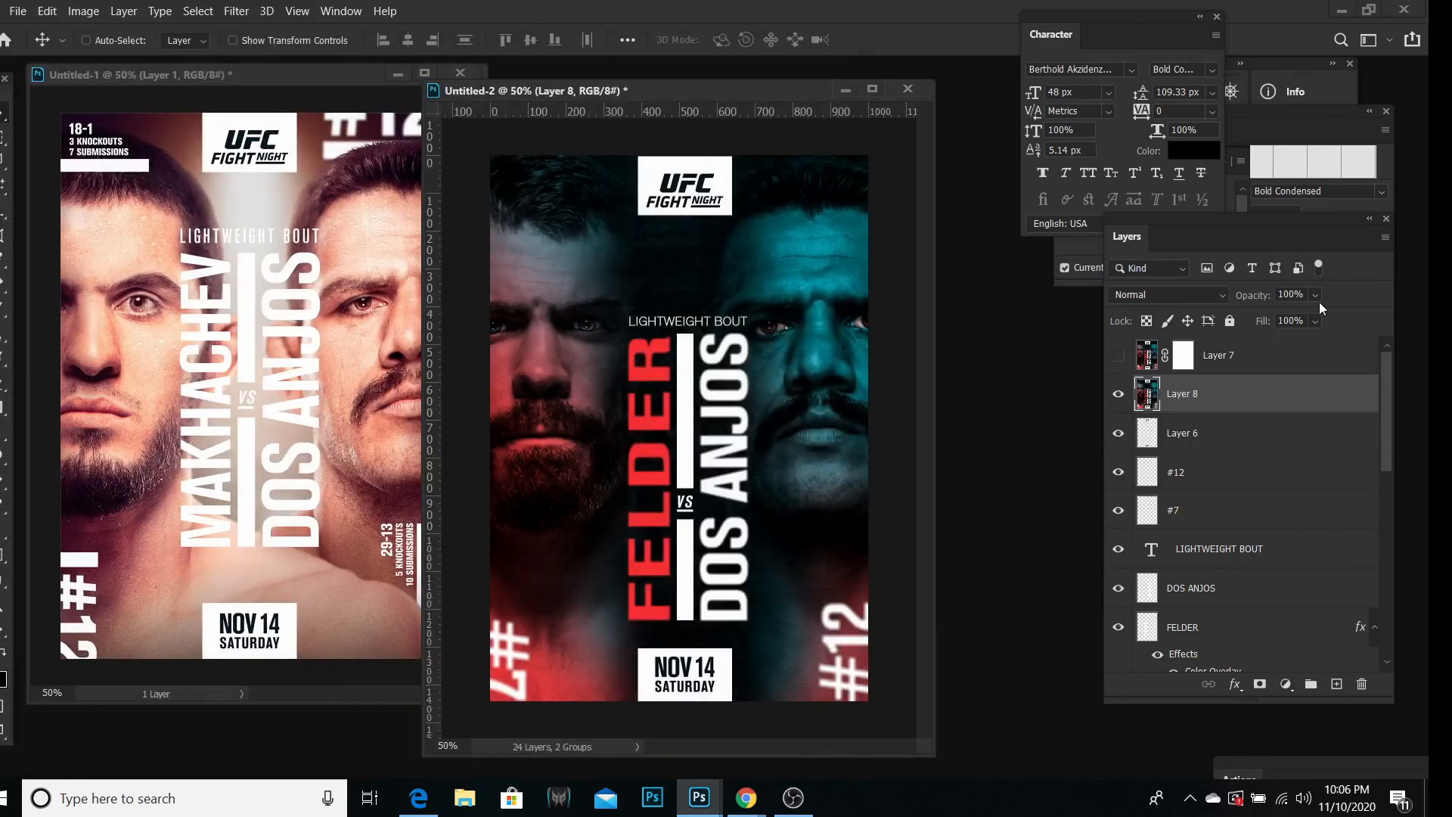
Step: Show the sharpened Layer 7 again and invert its layer mask to black
click(1294, 294)
click(1223, 368)
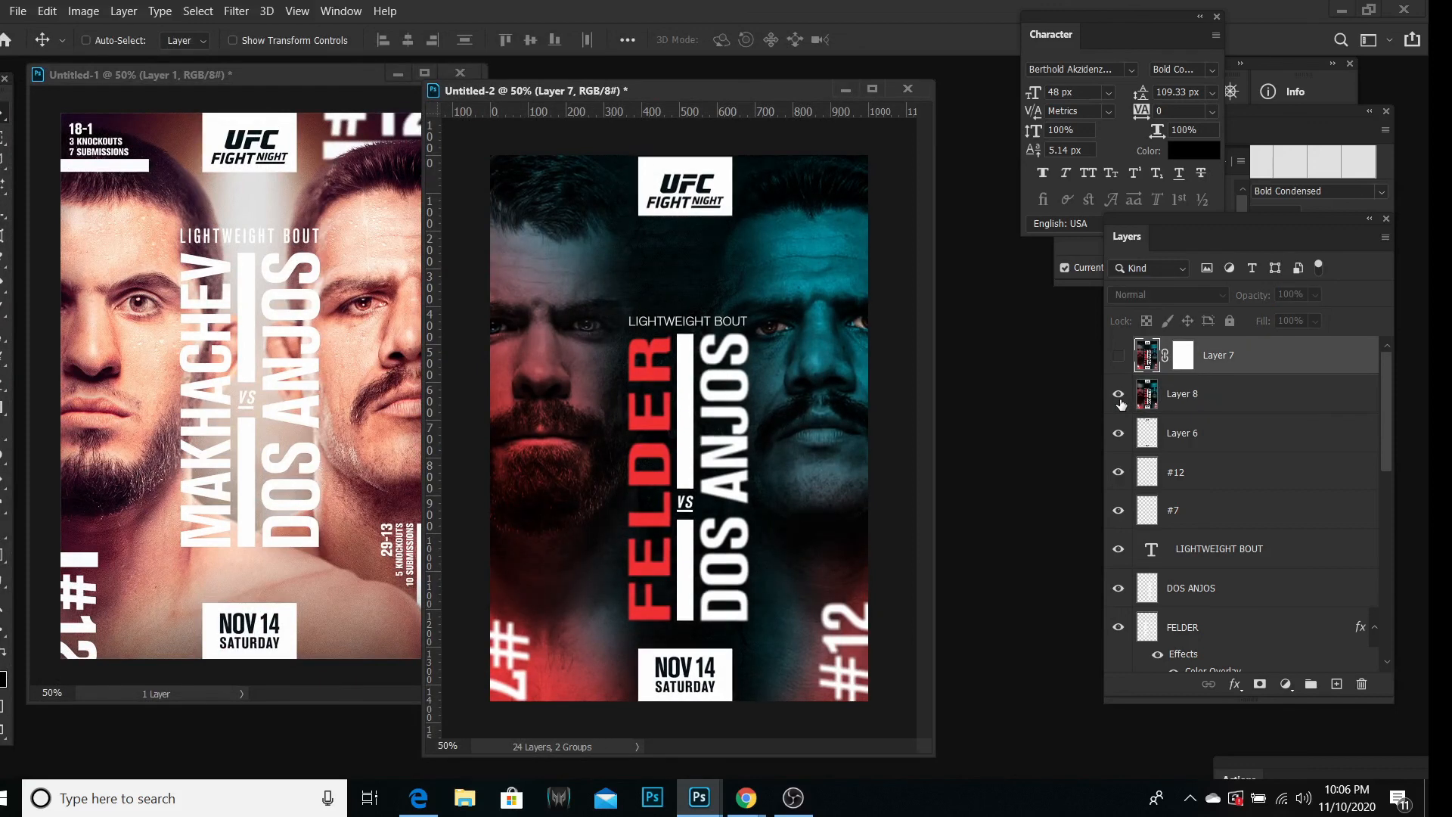
click(1117, 358)
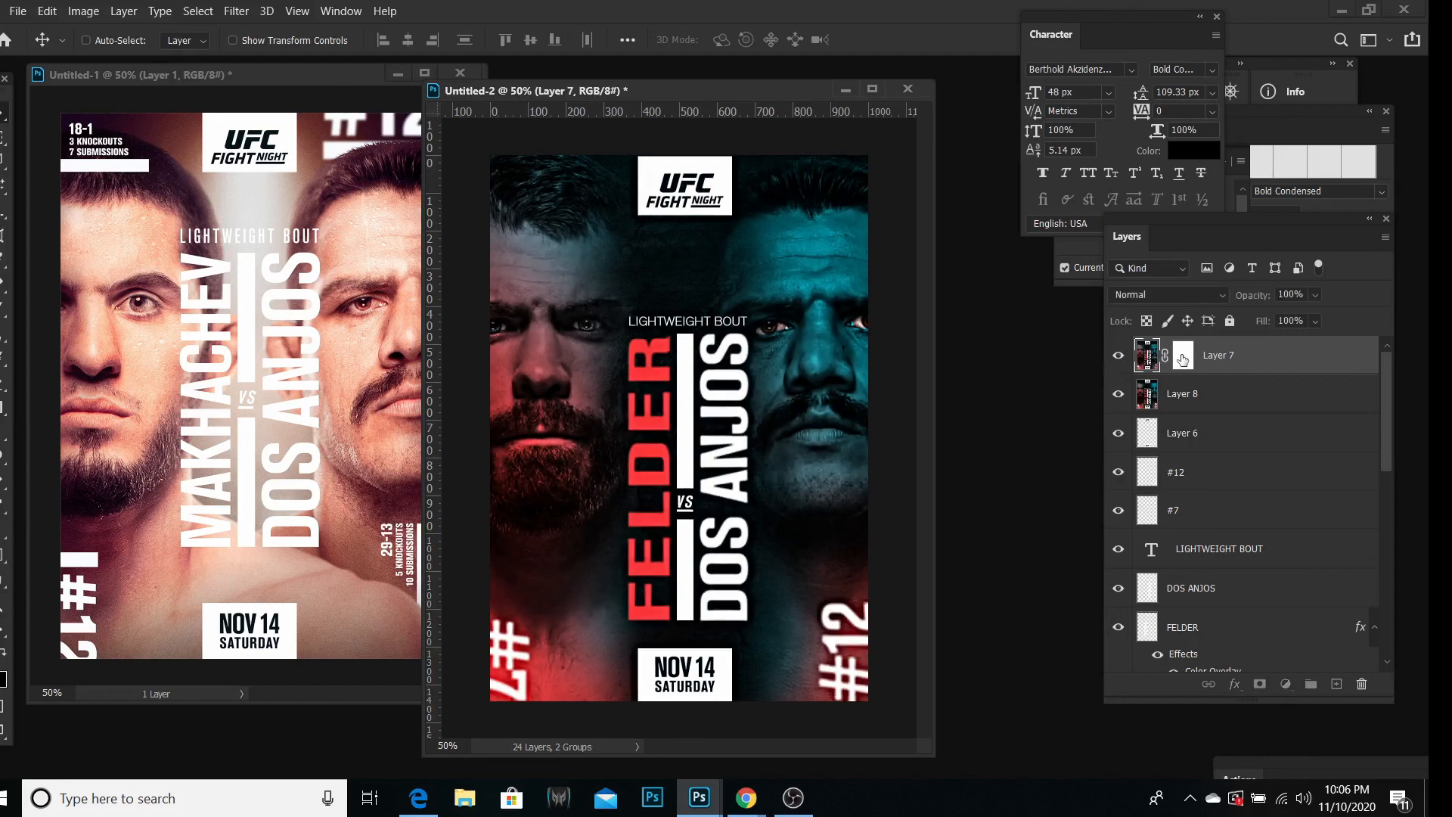
click(1182, 359)
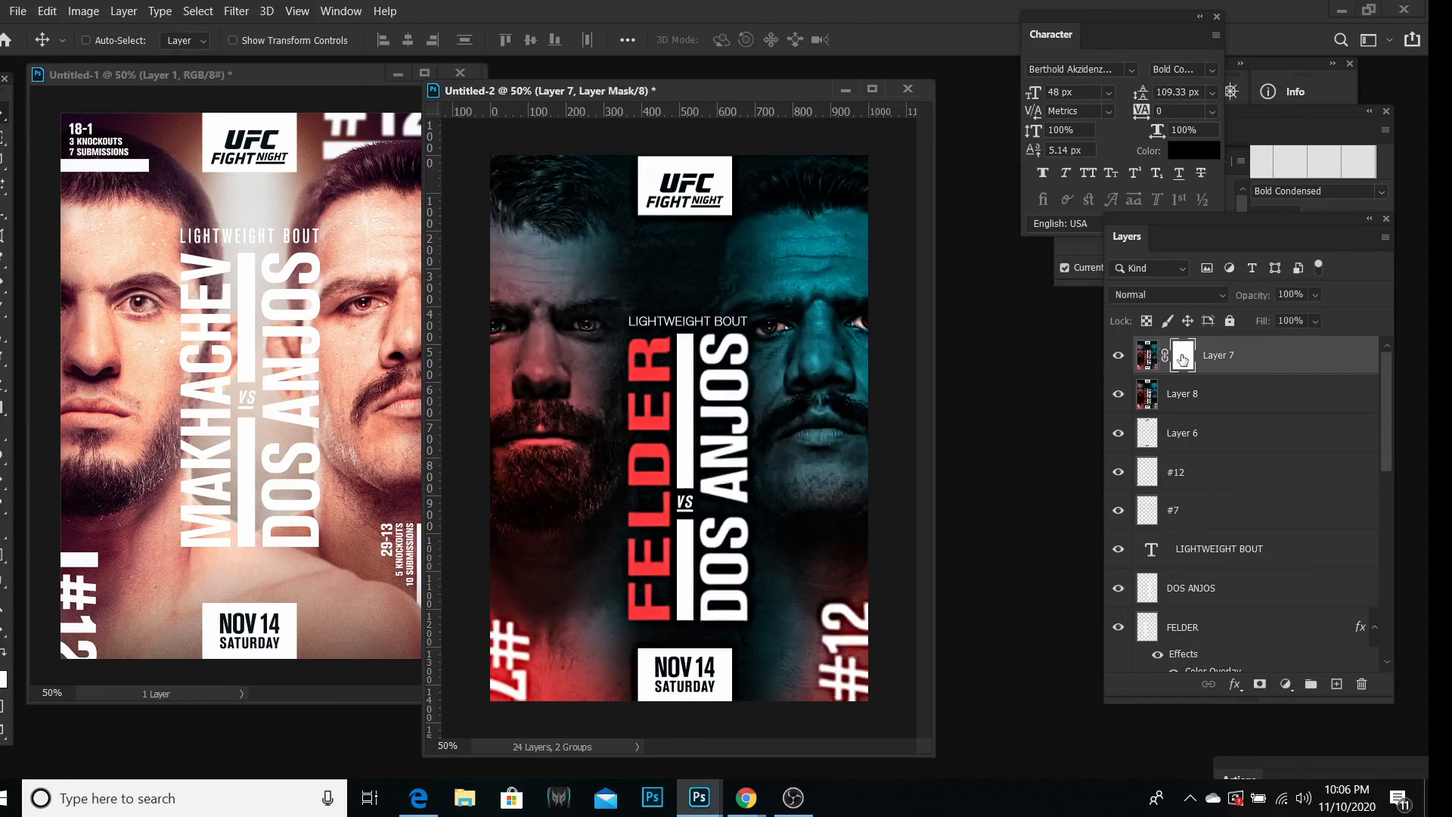
key(ctrl+i)
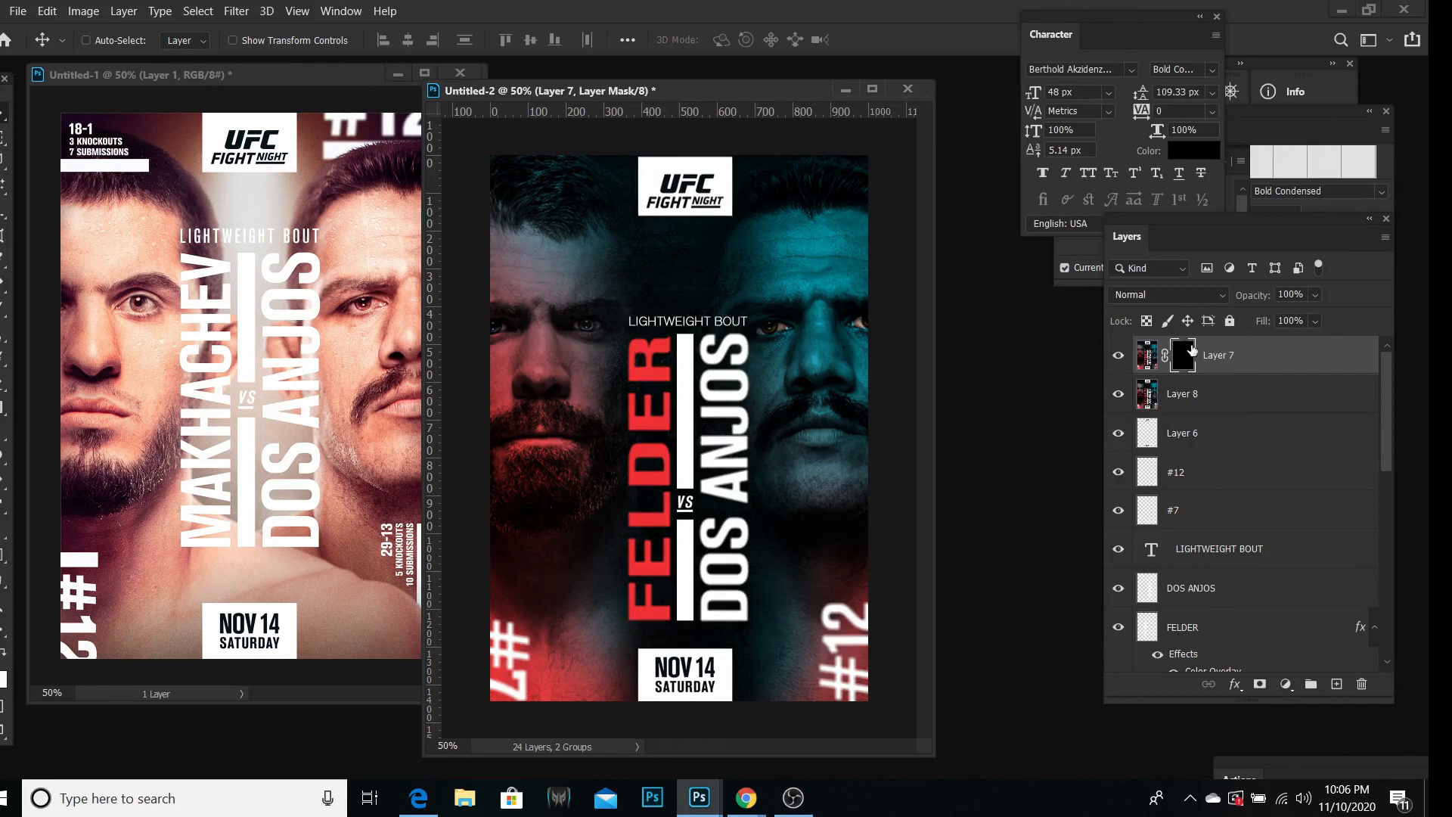
Step: Paint white on Layer 7's mask over both of Felder's eyes with a 15 px soft round brush to reveal the sharpening
click(7, 618)
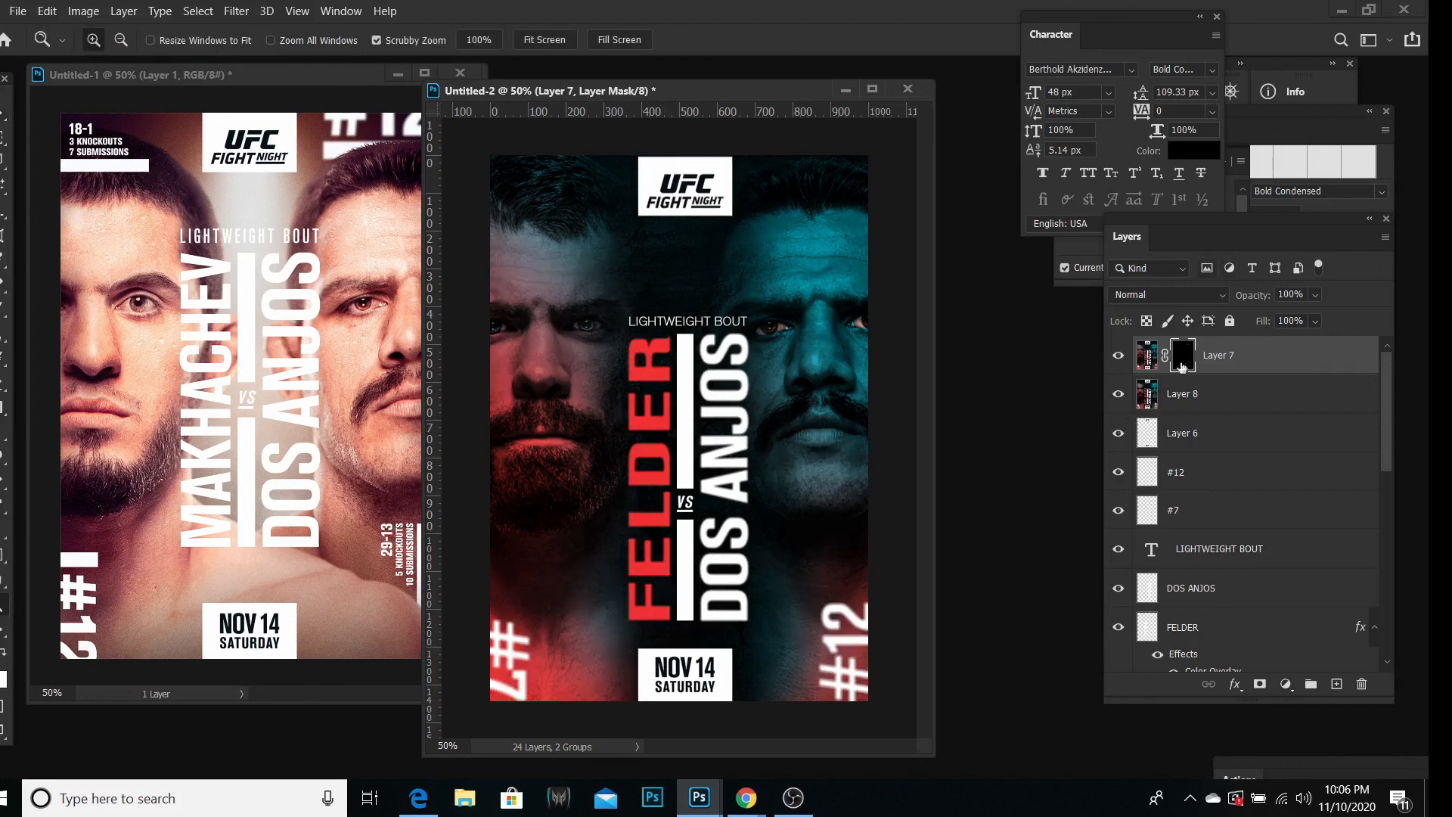
click(579, 318)
click(579, 317)
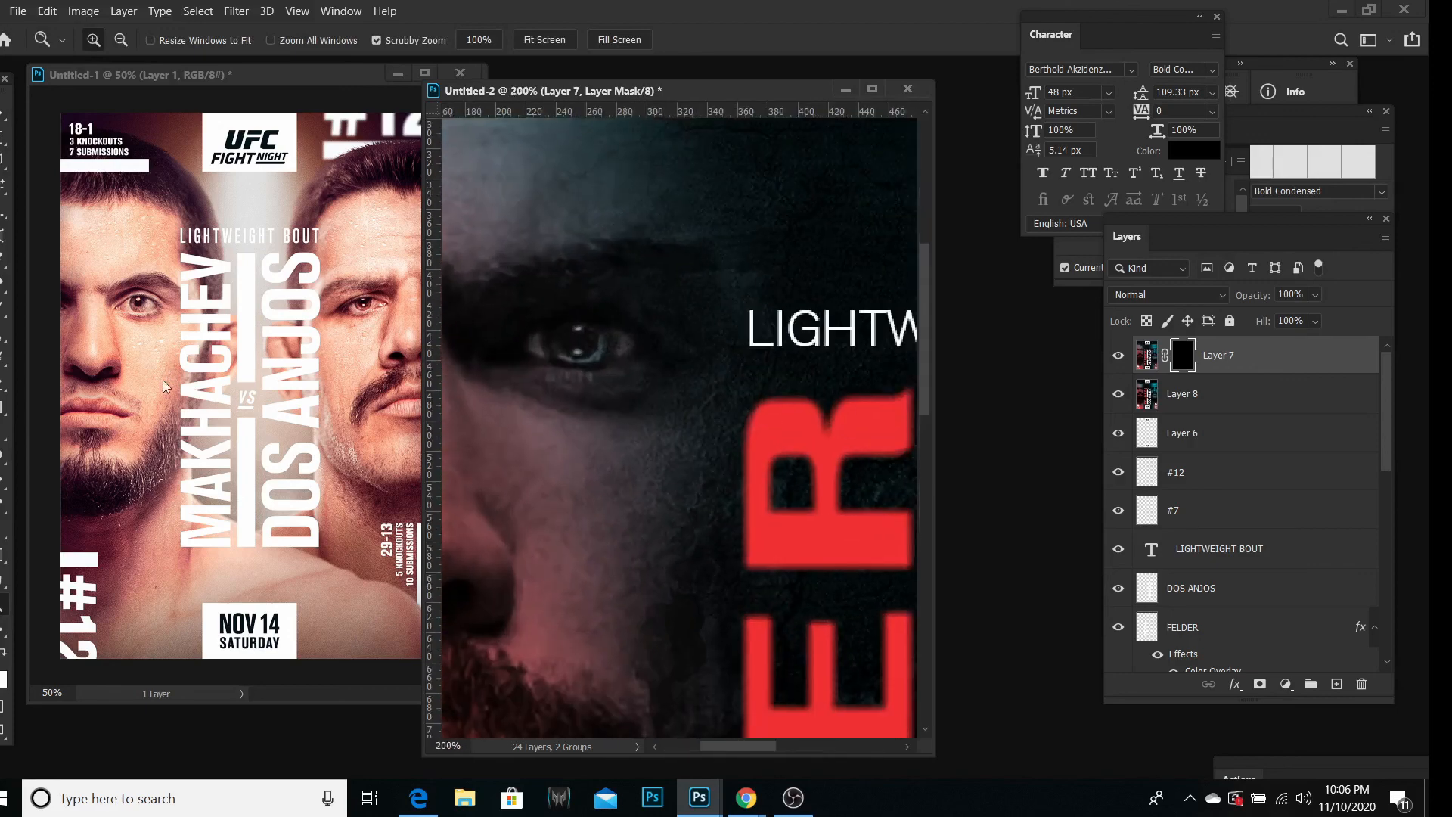
click(8, 323)
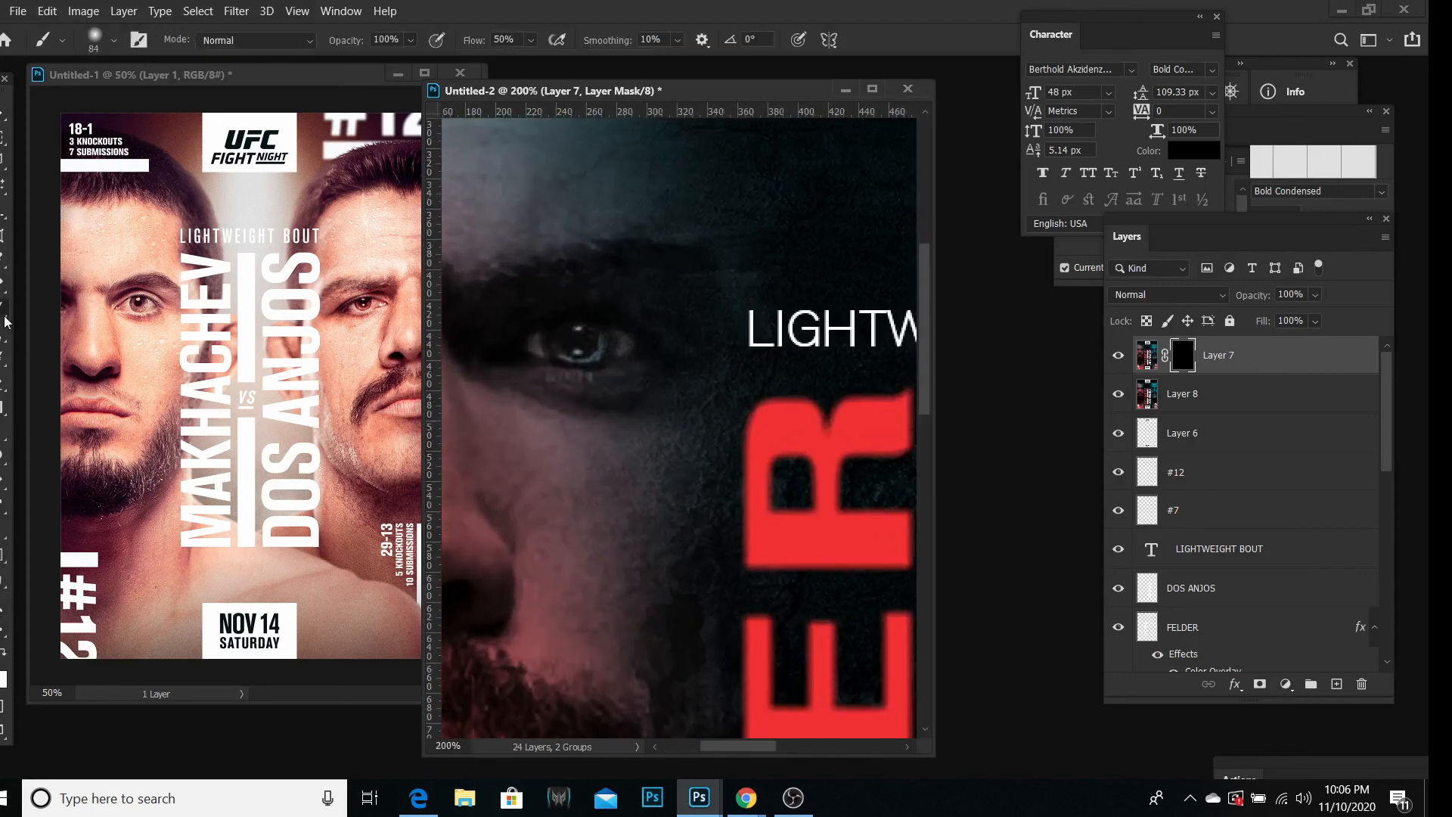
click(5, 655)
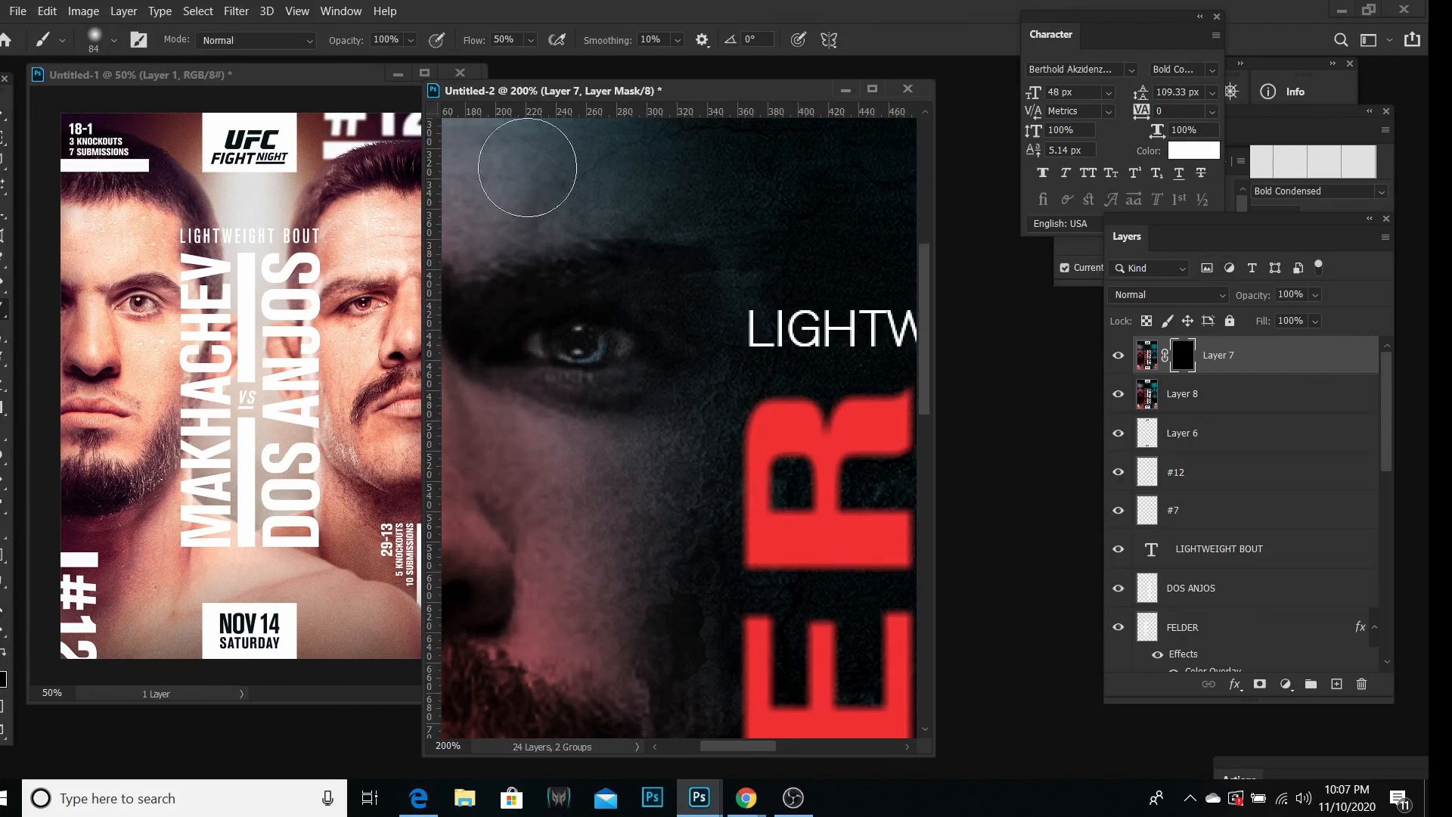
click(114, 41)
drag(114, 101, 100, 101)
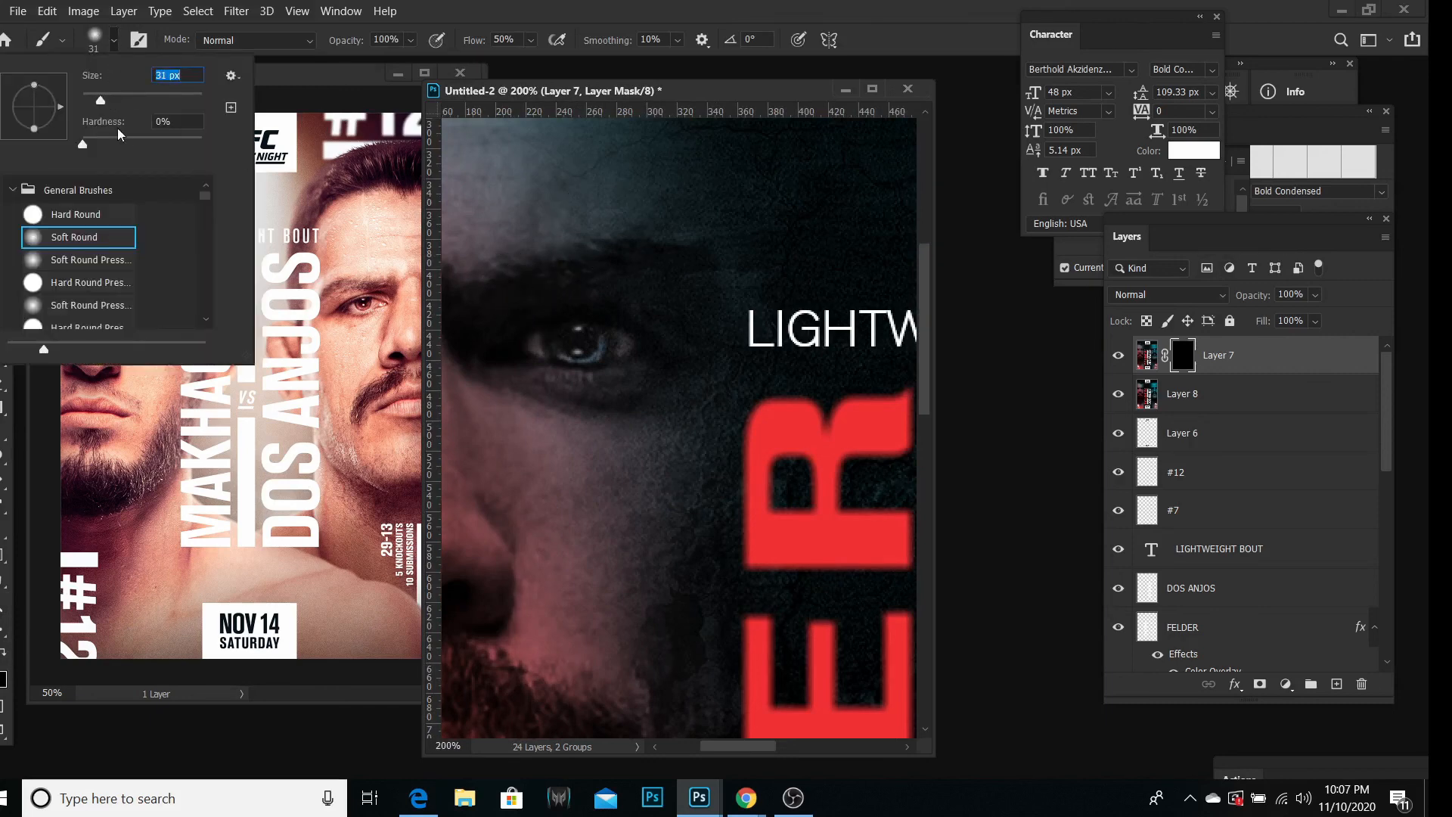
text(15)
mouse_move(544, 345)
mouse_down()
mouse_move(621, 344)
mouse_move(535, 343)
mouse_move(624, 344)
mouse_up()
mouse_move(548, 370)
mouse_down()
mouse_move(626, 361)
mouse_move(613, 325)
mouse_move(538, 340)
mouse_move(533, 357)
mouse_move(620, 358)
mouse_up()
drag(749, 745, 708, 746)
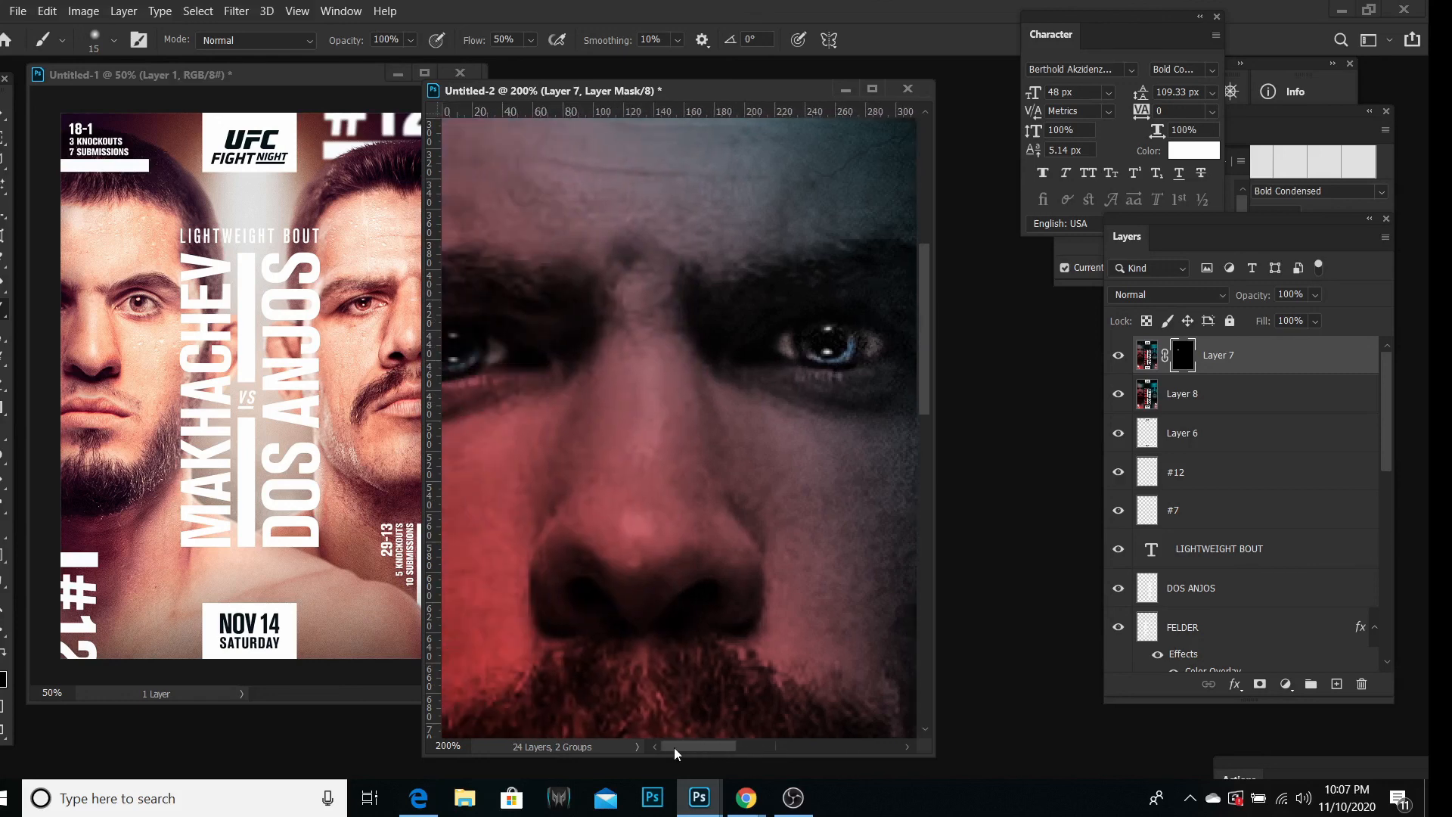
mouse_move(487, 360)
mouse_down()
mouse_move(456, 376)
mouse_move(499, 360)
mouse_move(479, 337)
mouse_move(447, 348)
mouse_up()
Step: Reveal the sharpening on Felder's moustache and beard by painting Layer 7's mask with a 34 px soft brush
scroll(502, 383, down, 4)
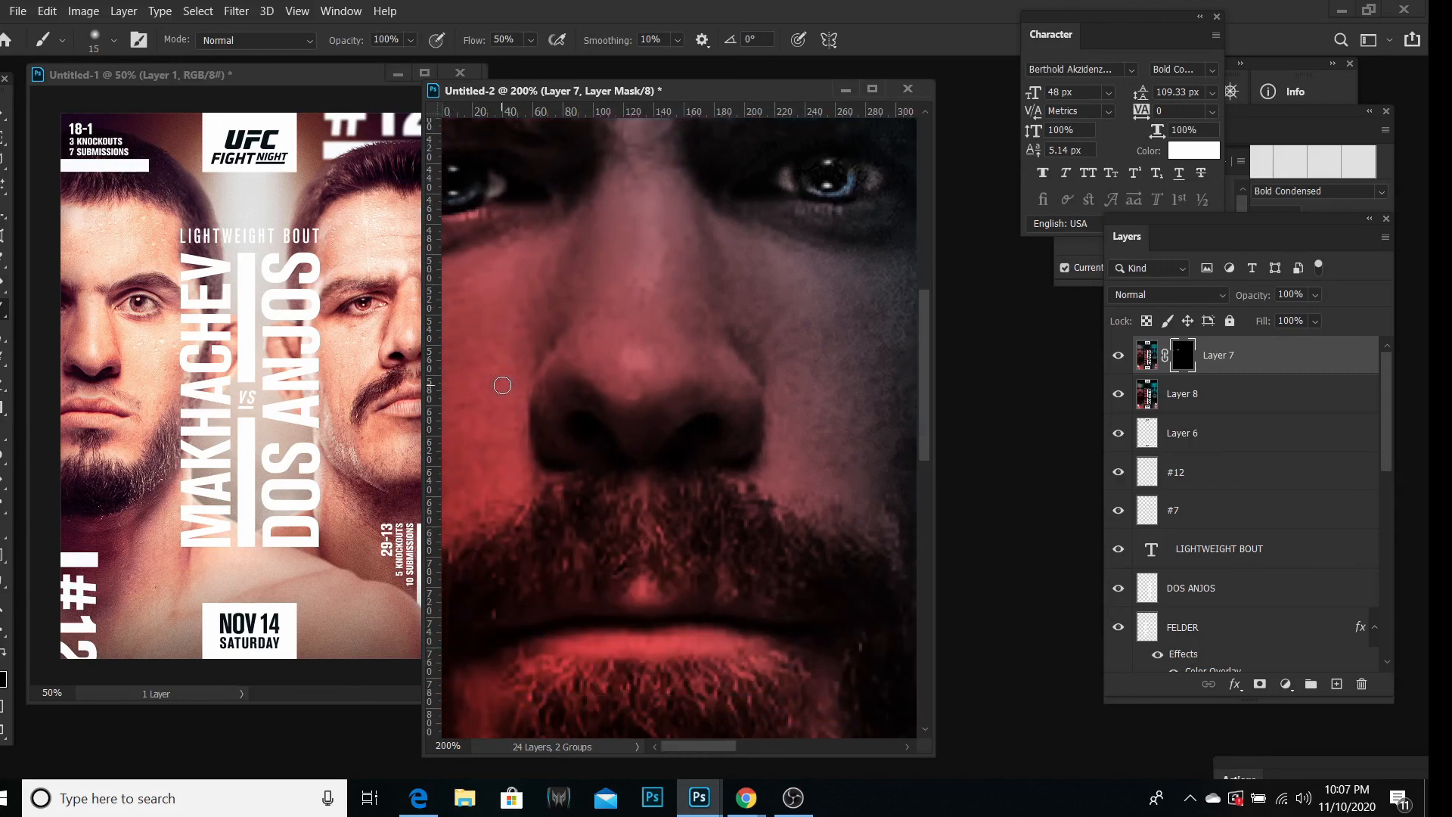
click(113, 39)
drag(102, 101, 106, 100)
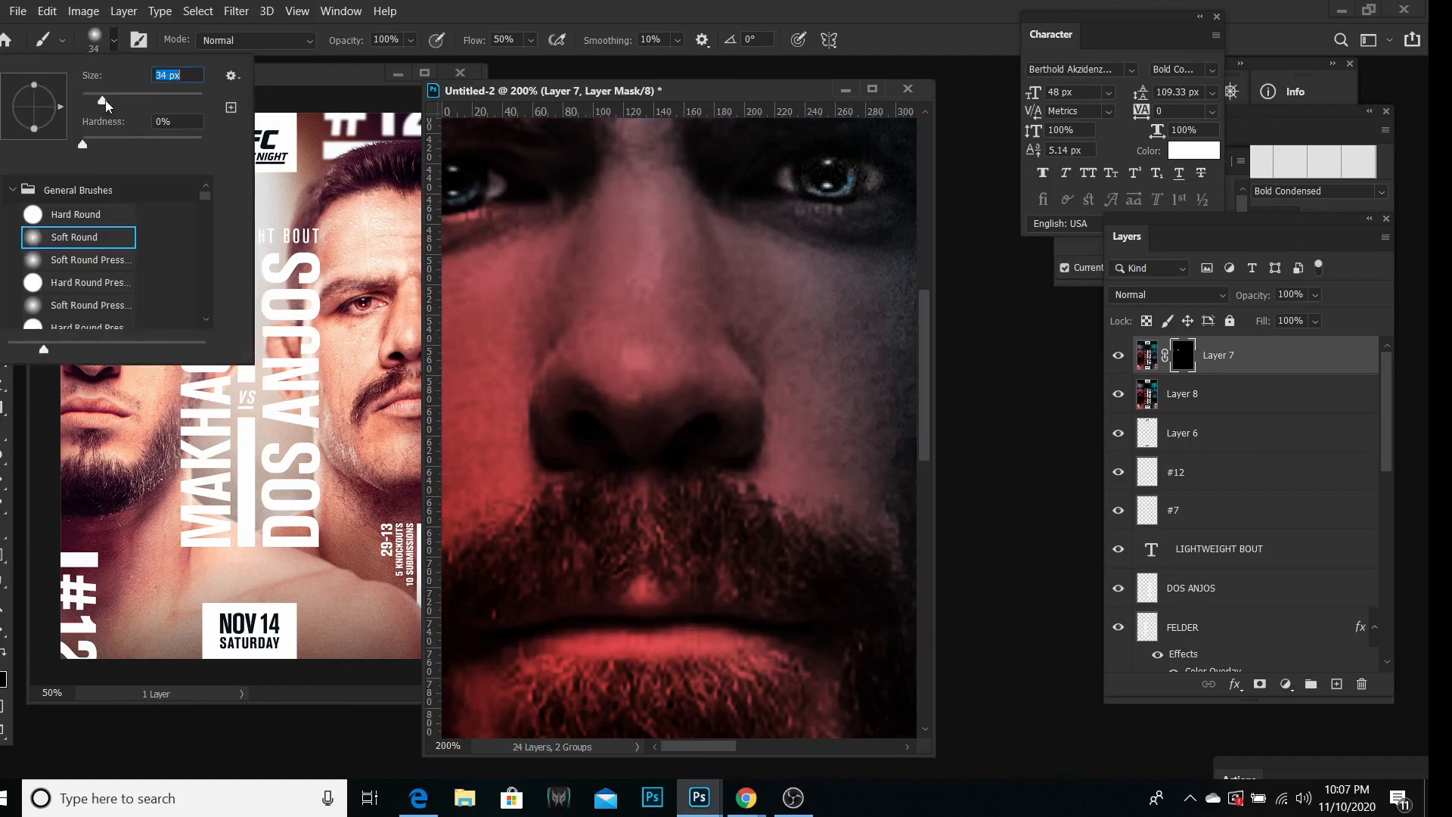
click(594, 534)
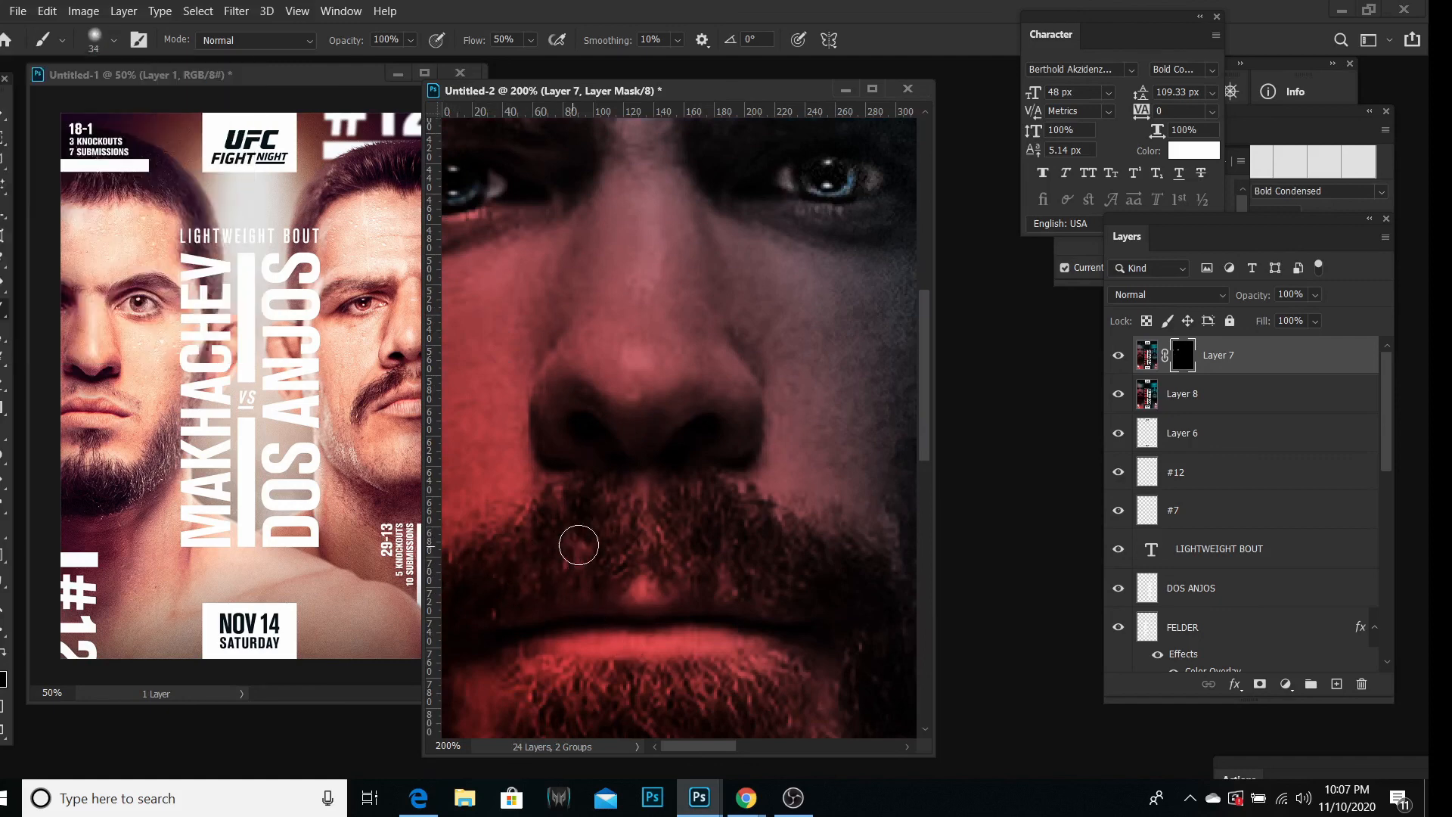
scroll(787, 560, down, 2)
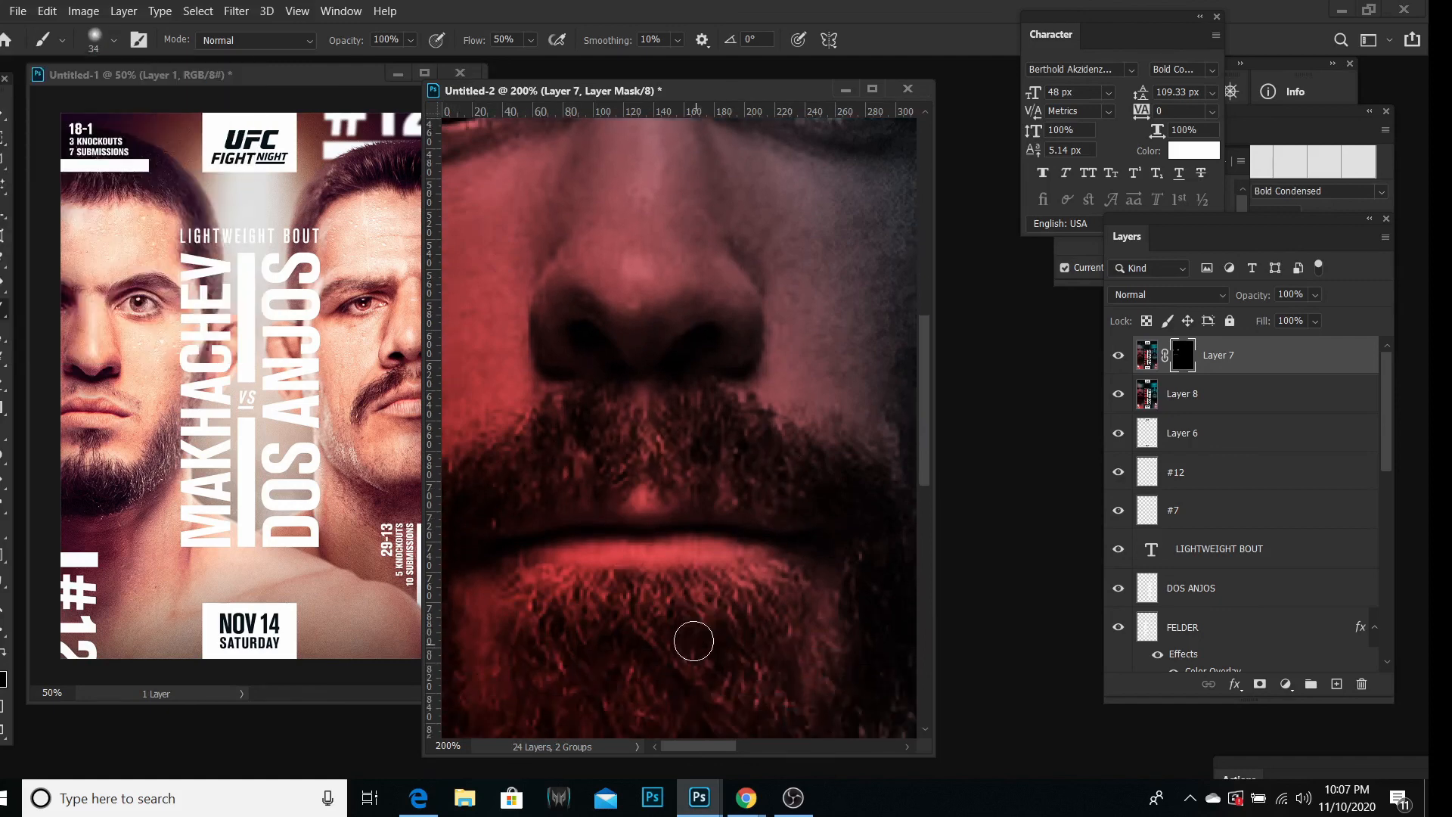
Step: Enlarge the soft brush to 100 px and paint the mask over Felder's wider beard area
click(4, 608)
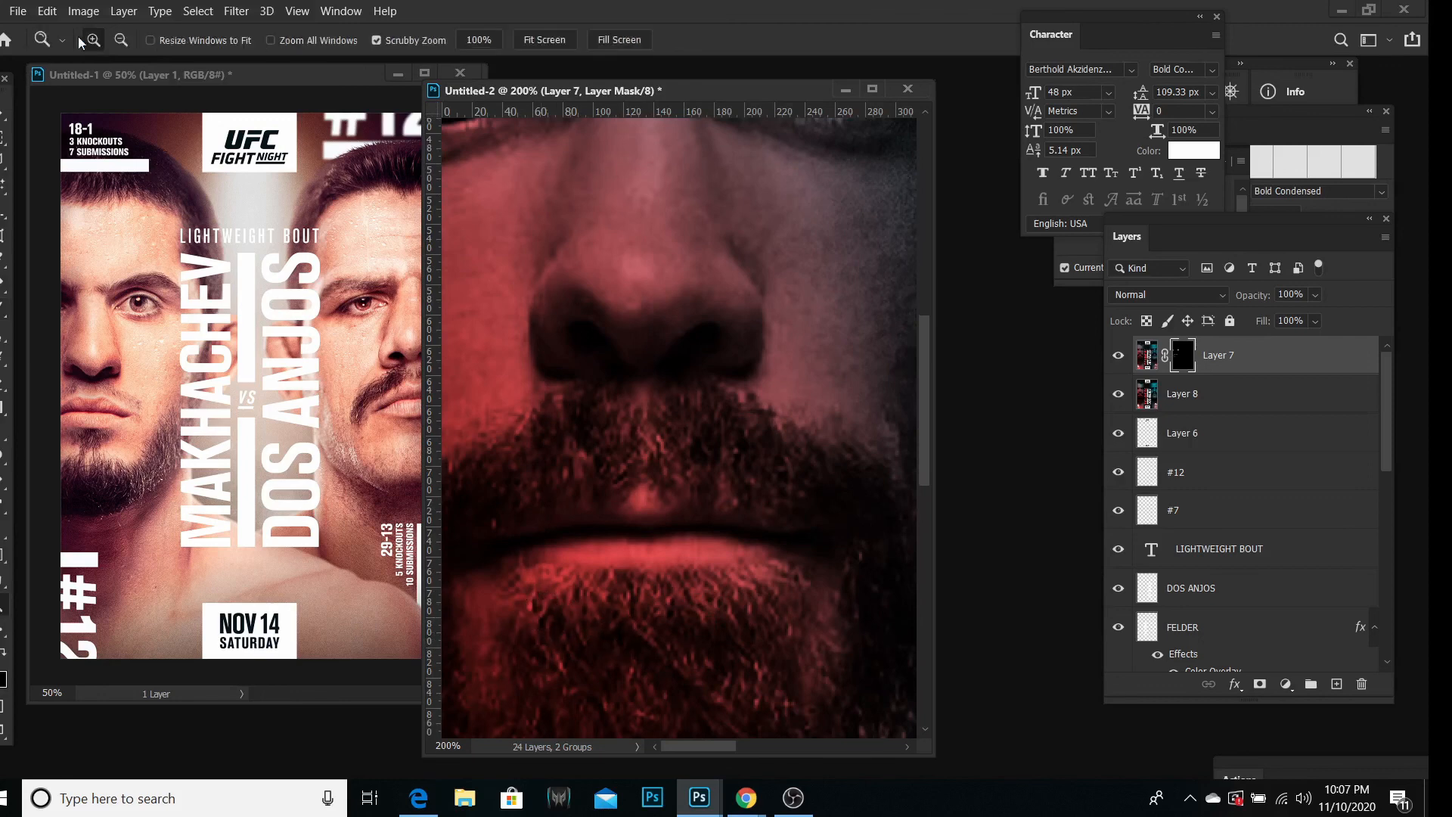
click(118, 41)
click(806, 420)
click(805, 420)
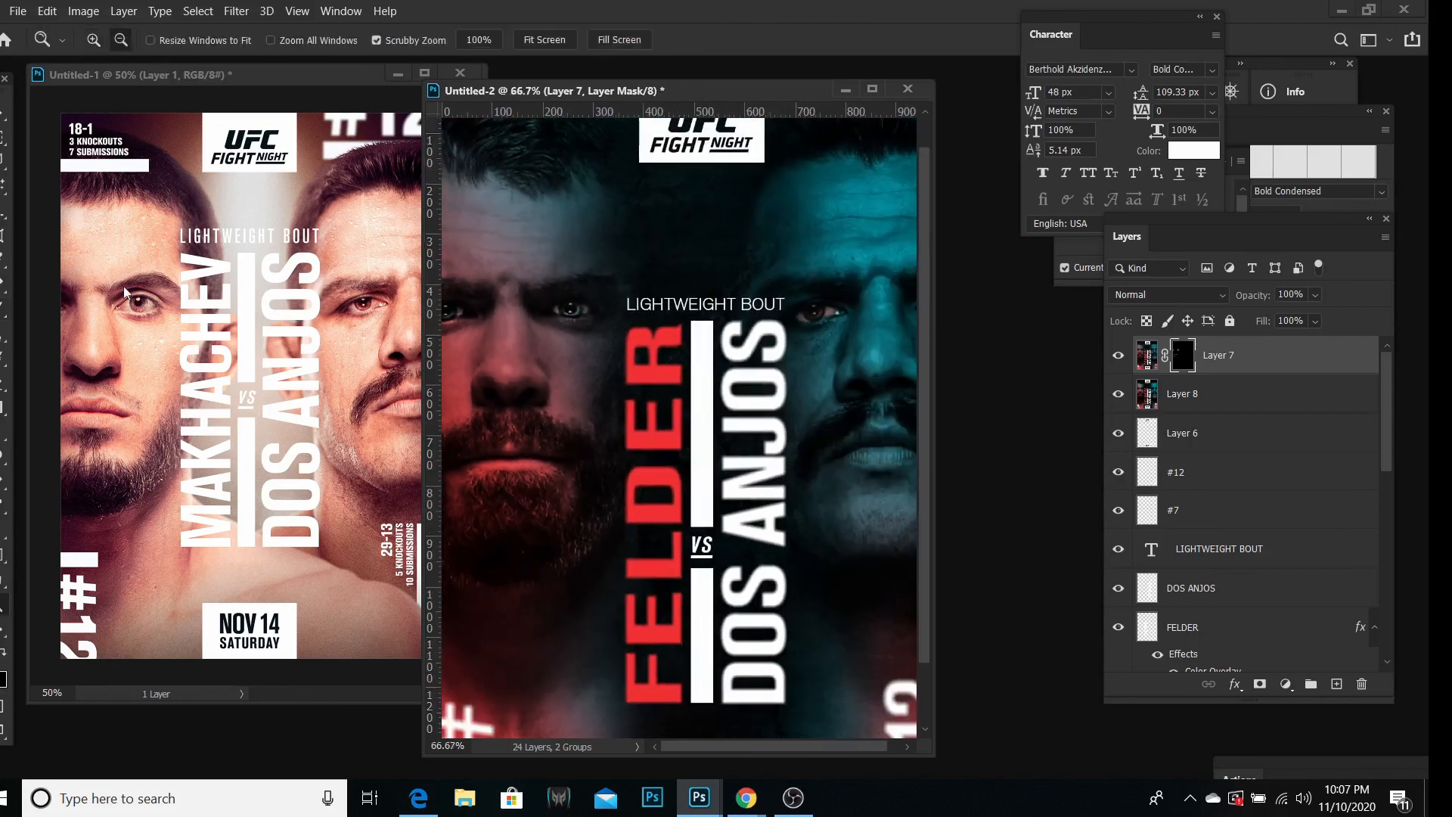
click(4, 276)
click(112, 40)
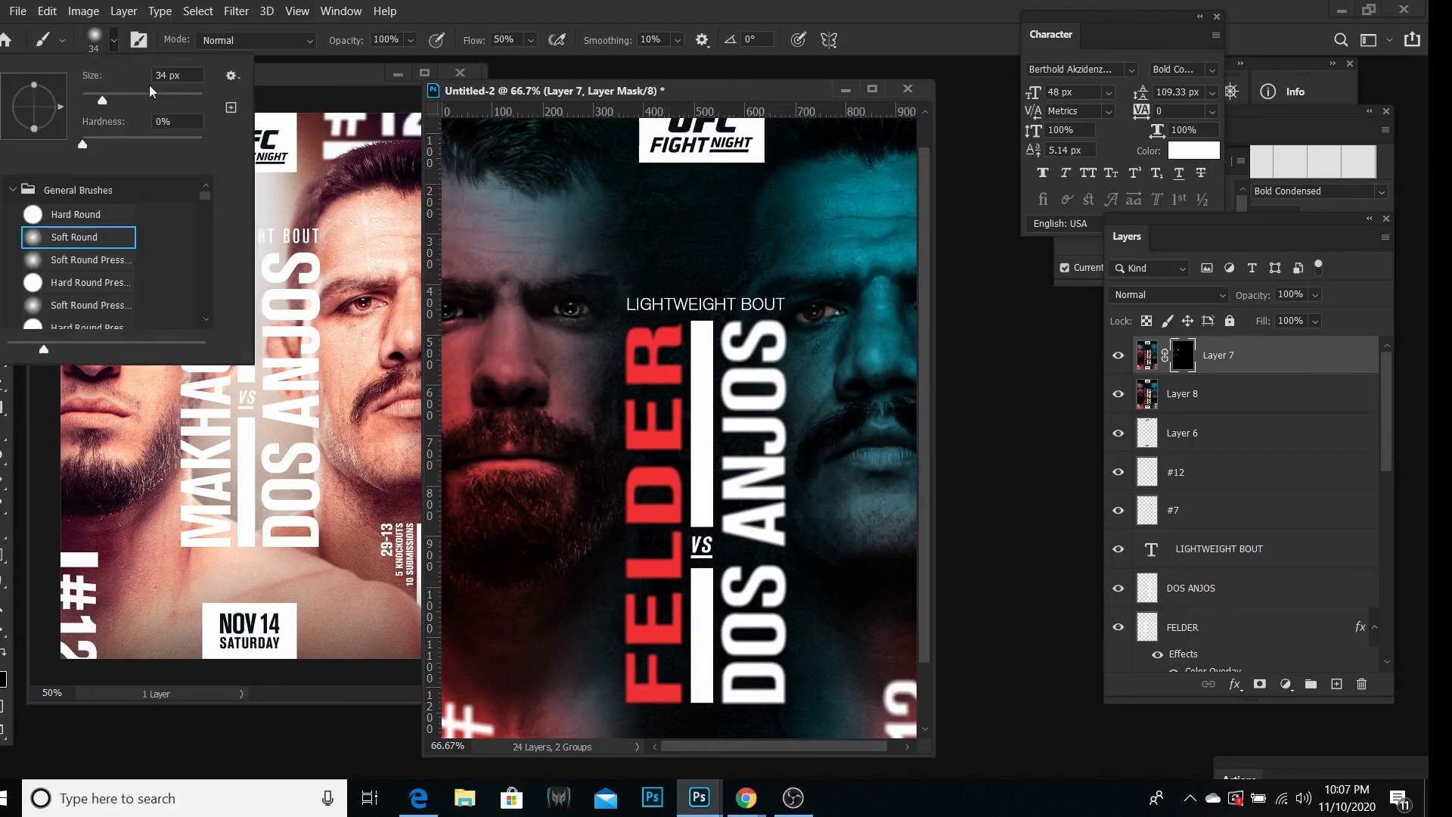
double_click(168, 74)
text(50px)
key(BackSpace)
key(BackSpace)
text(100)
key(Return)
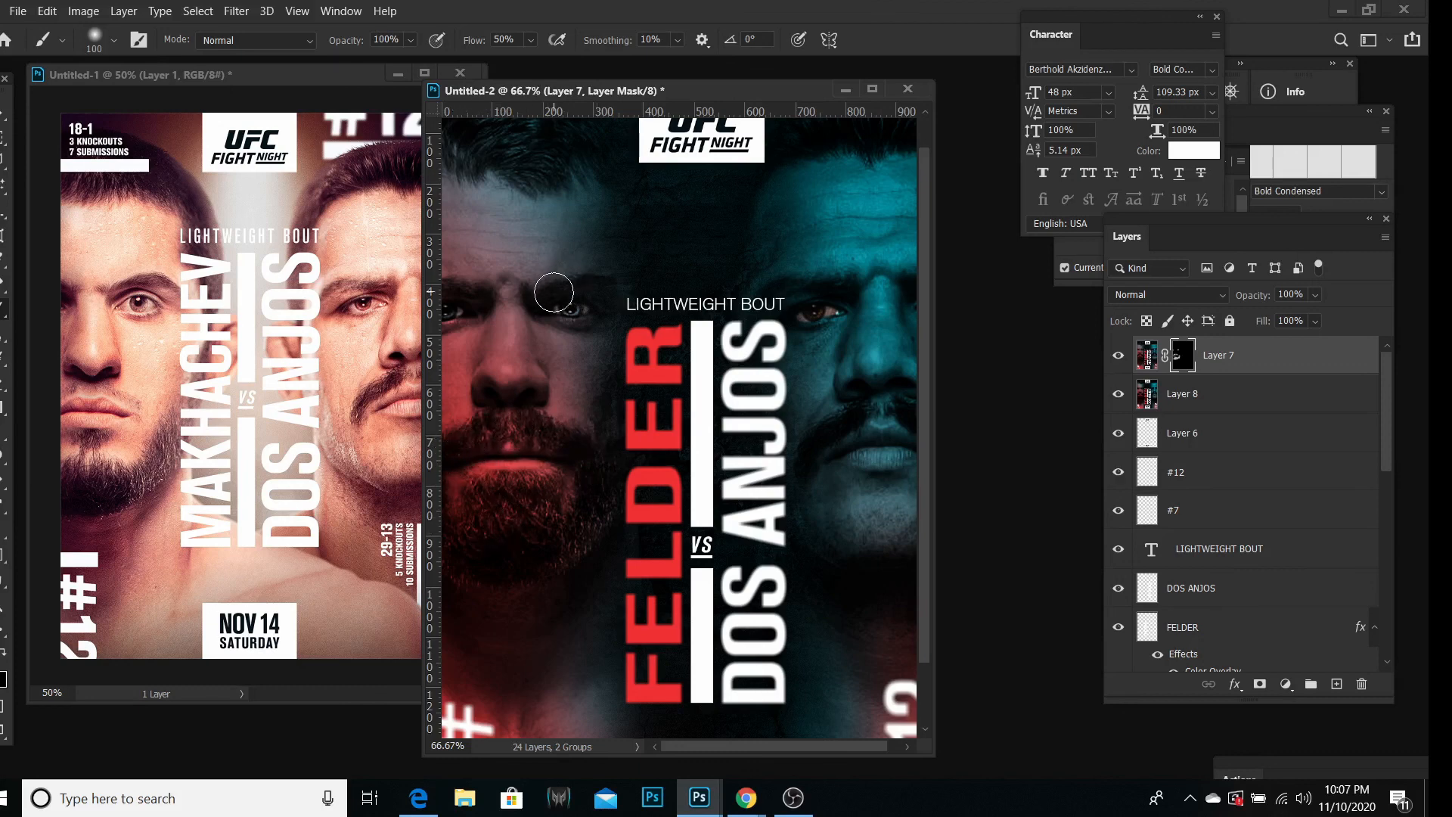
Step: Set the brush size to 30 px and paint the mask over Felder's smaller facial details
click(113, 40)
drag(119, 100, 111, 99)
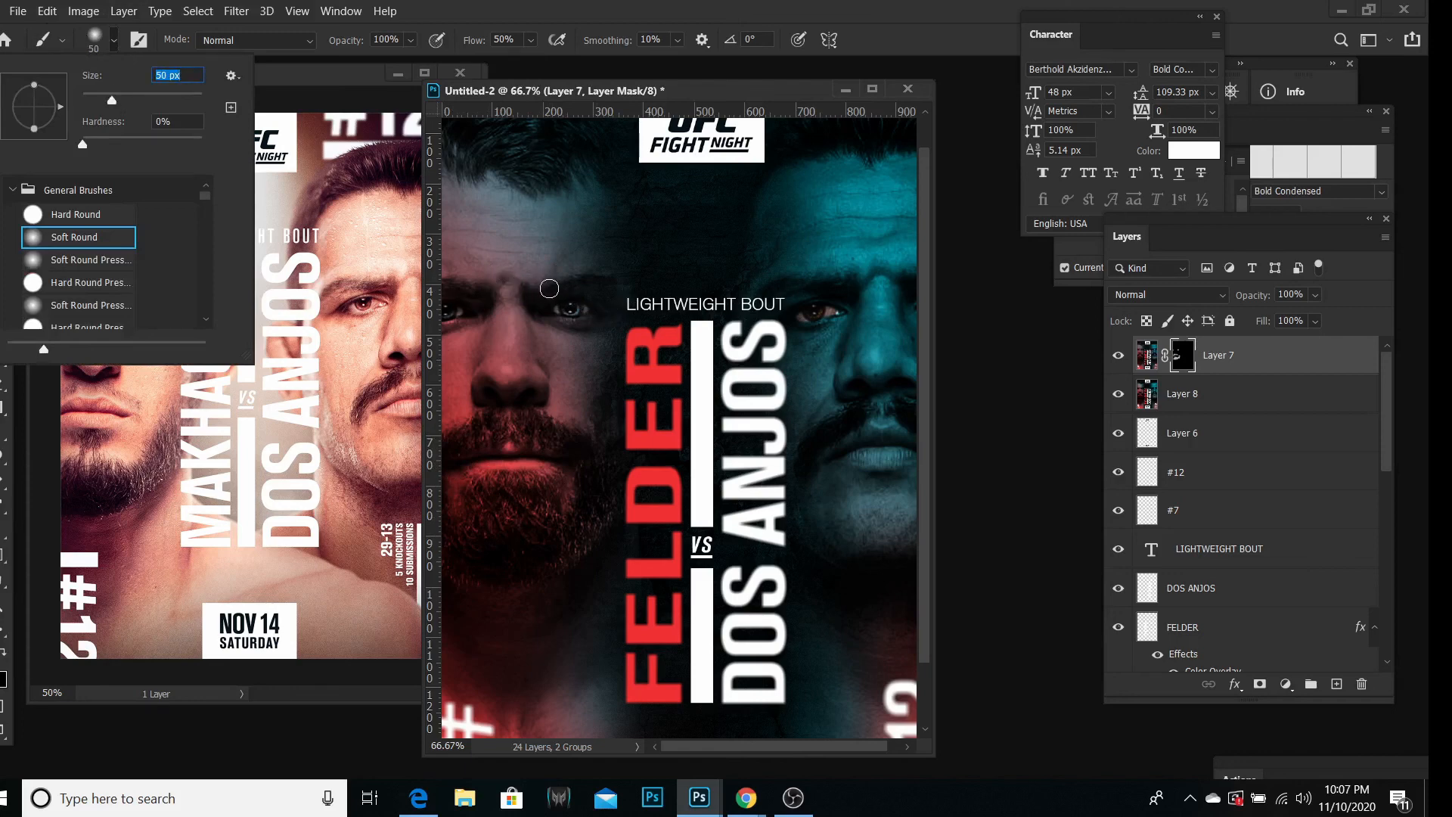
text(2)
key(BackSpace)
text(3)
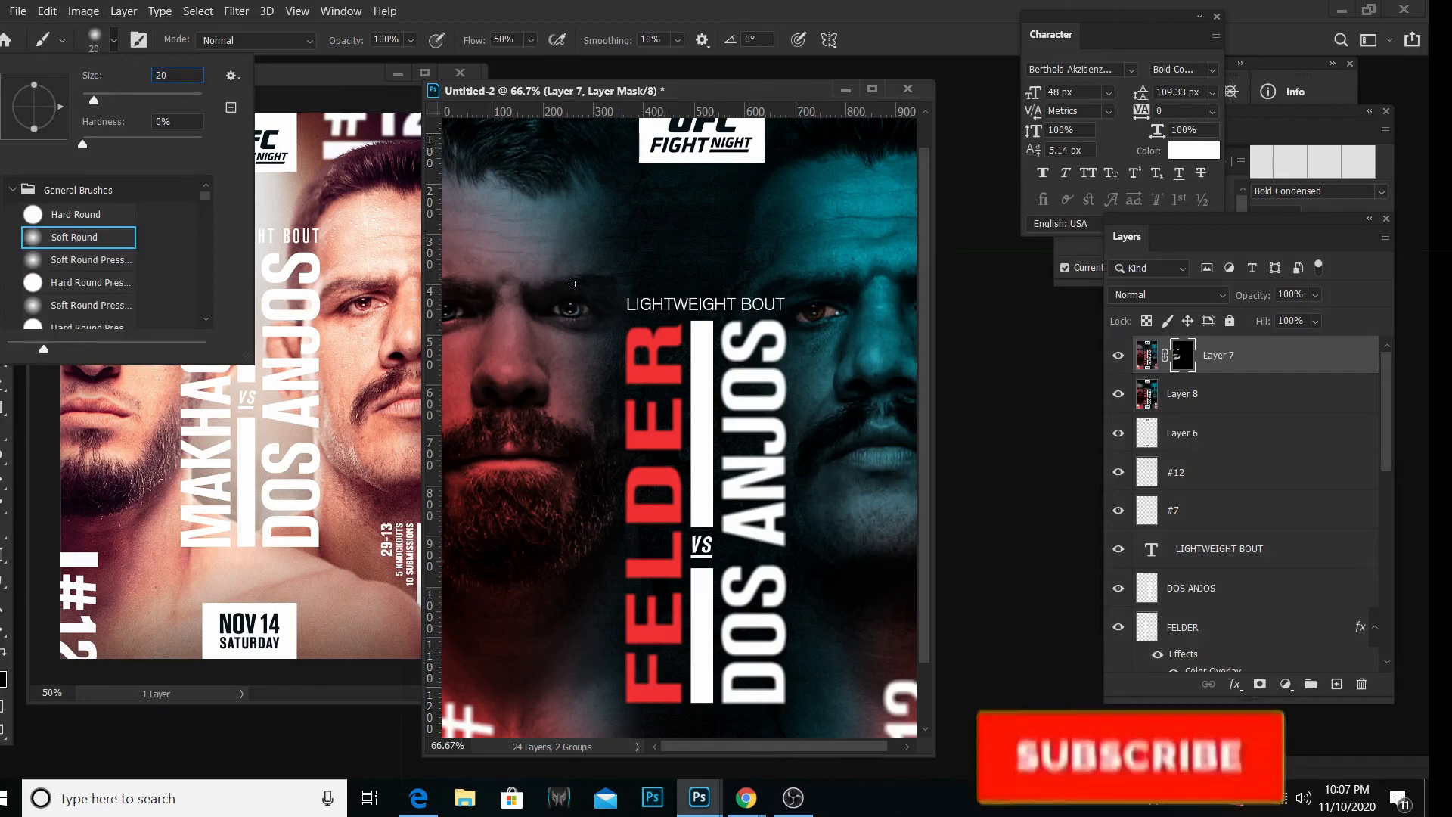
text(0)
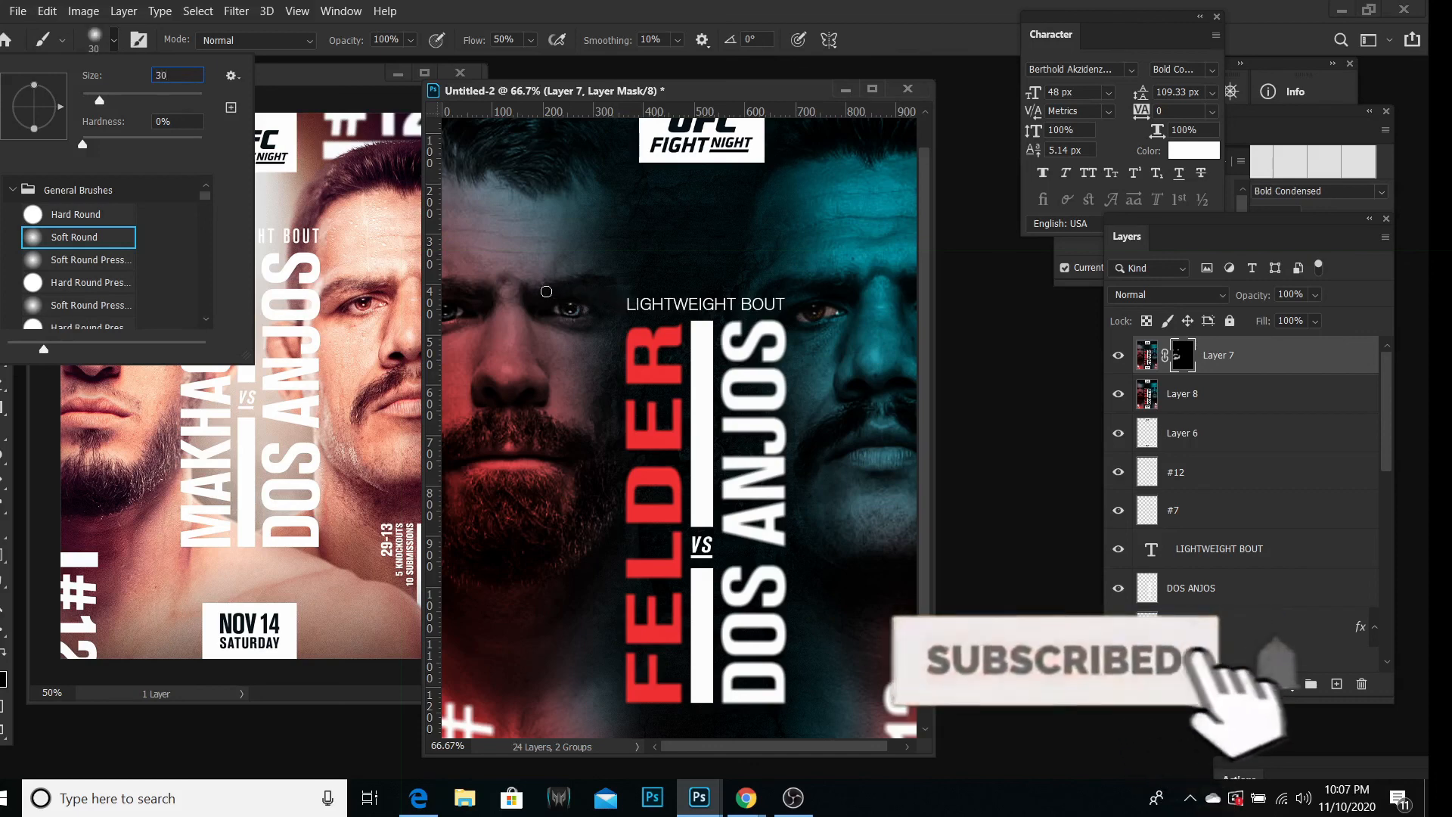
key(Return)
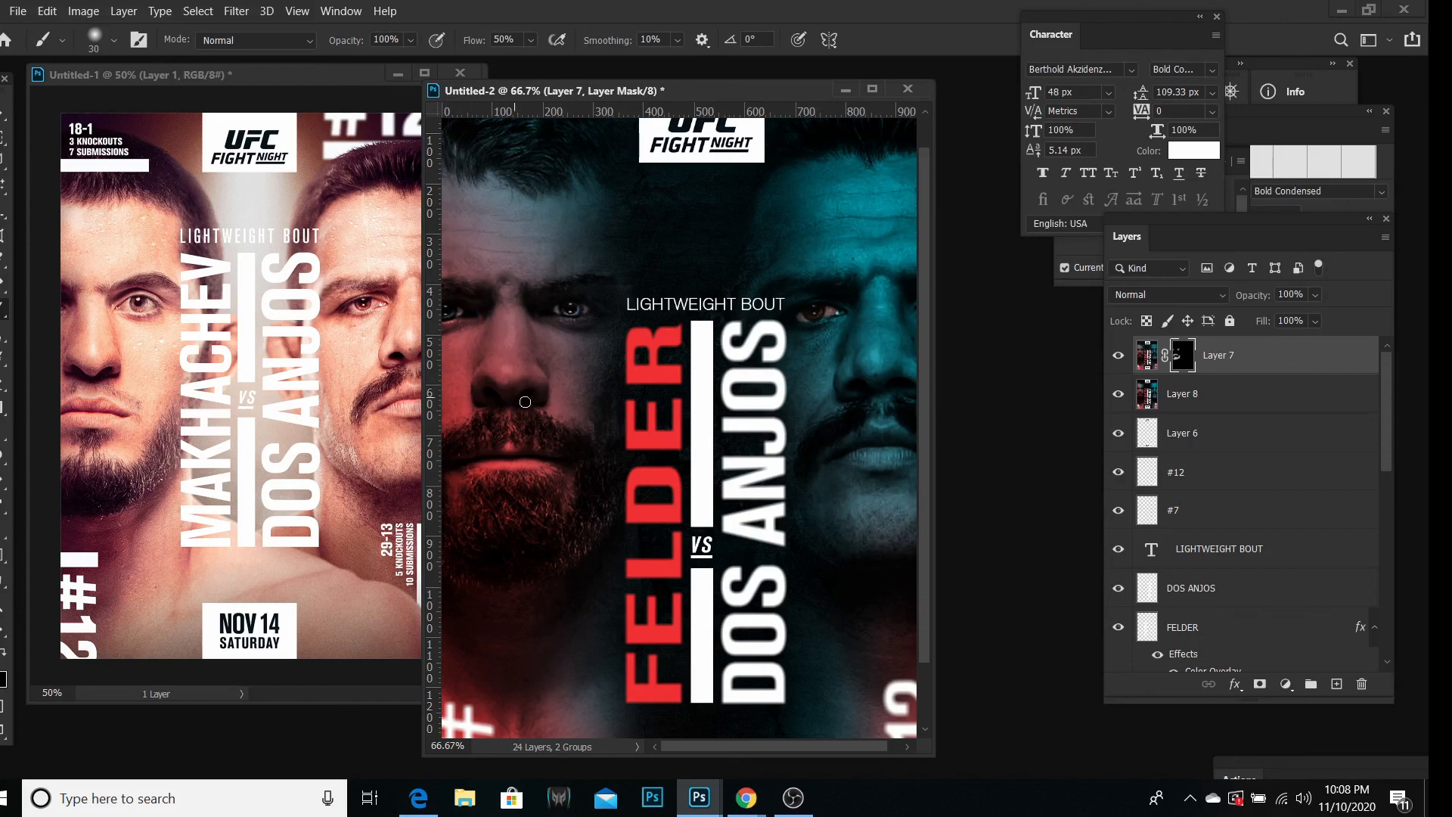
Step: Set the brush size to 50 px and paint Layer 7's mask over Dos Anjos's facial features
drag(696, 744, 771, 741)
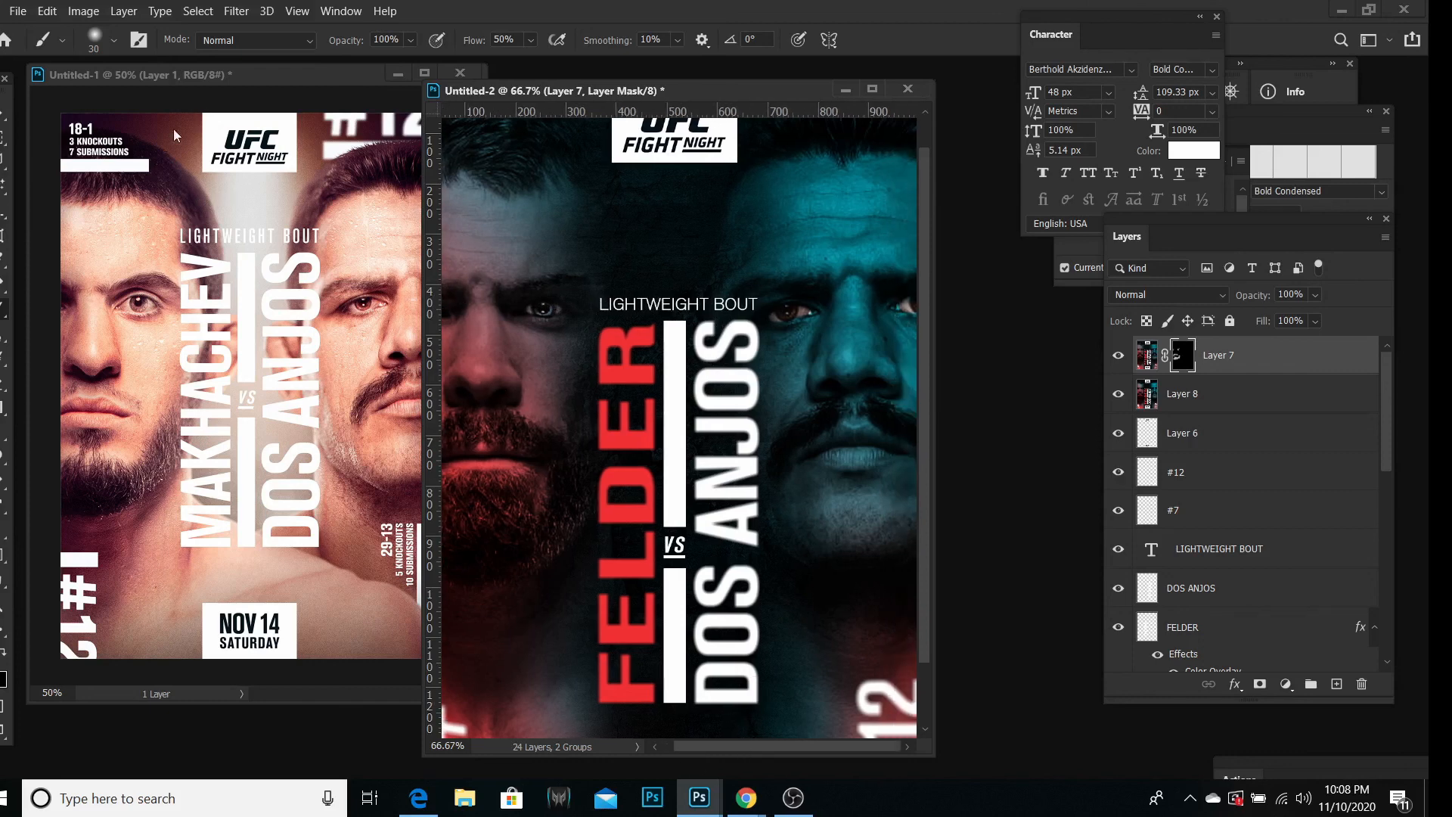
click(104, 44)
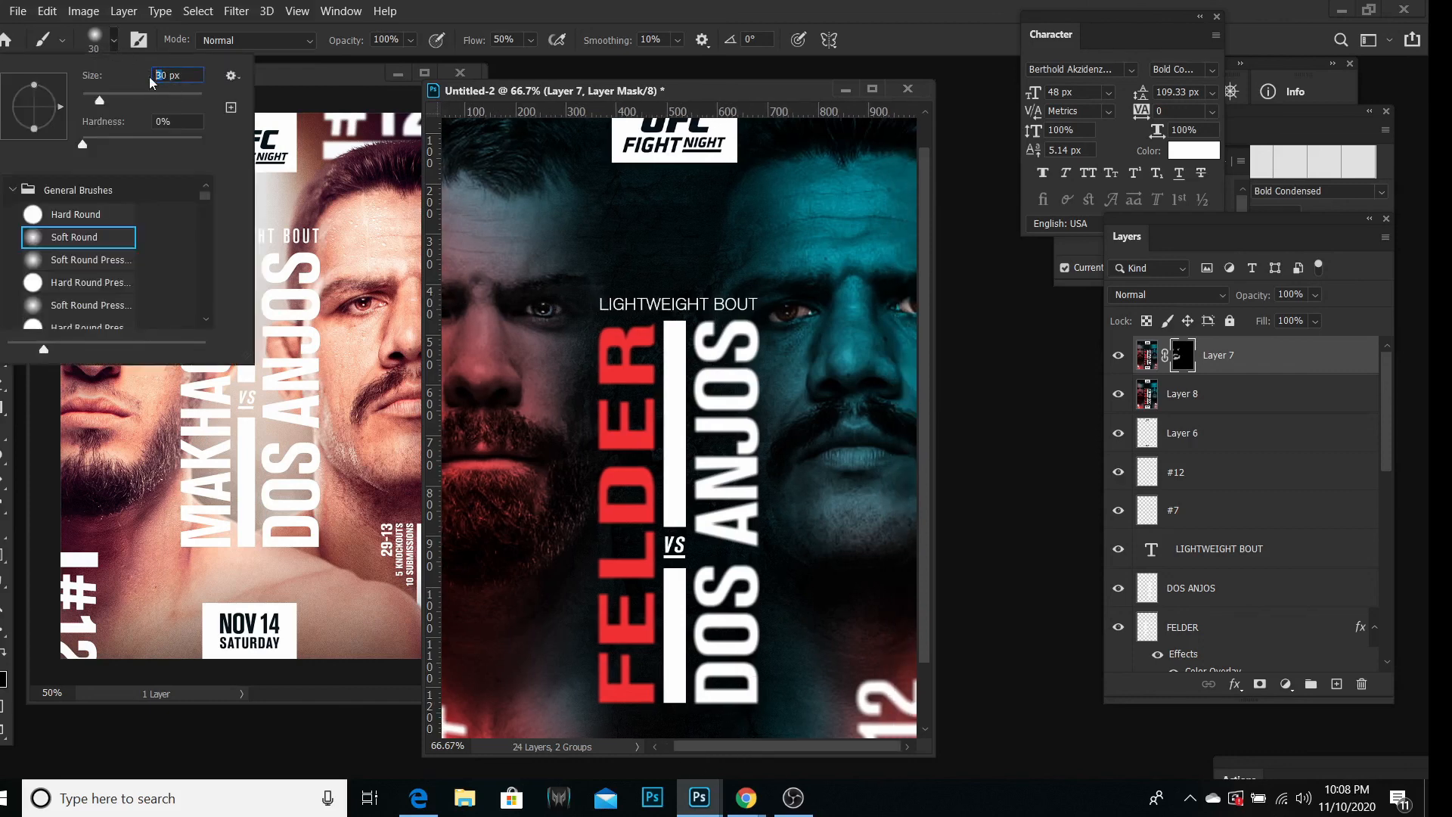
text(50)
key(Return)
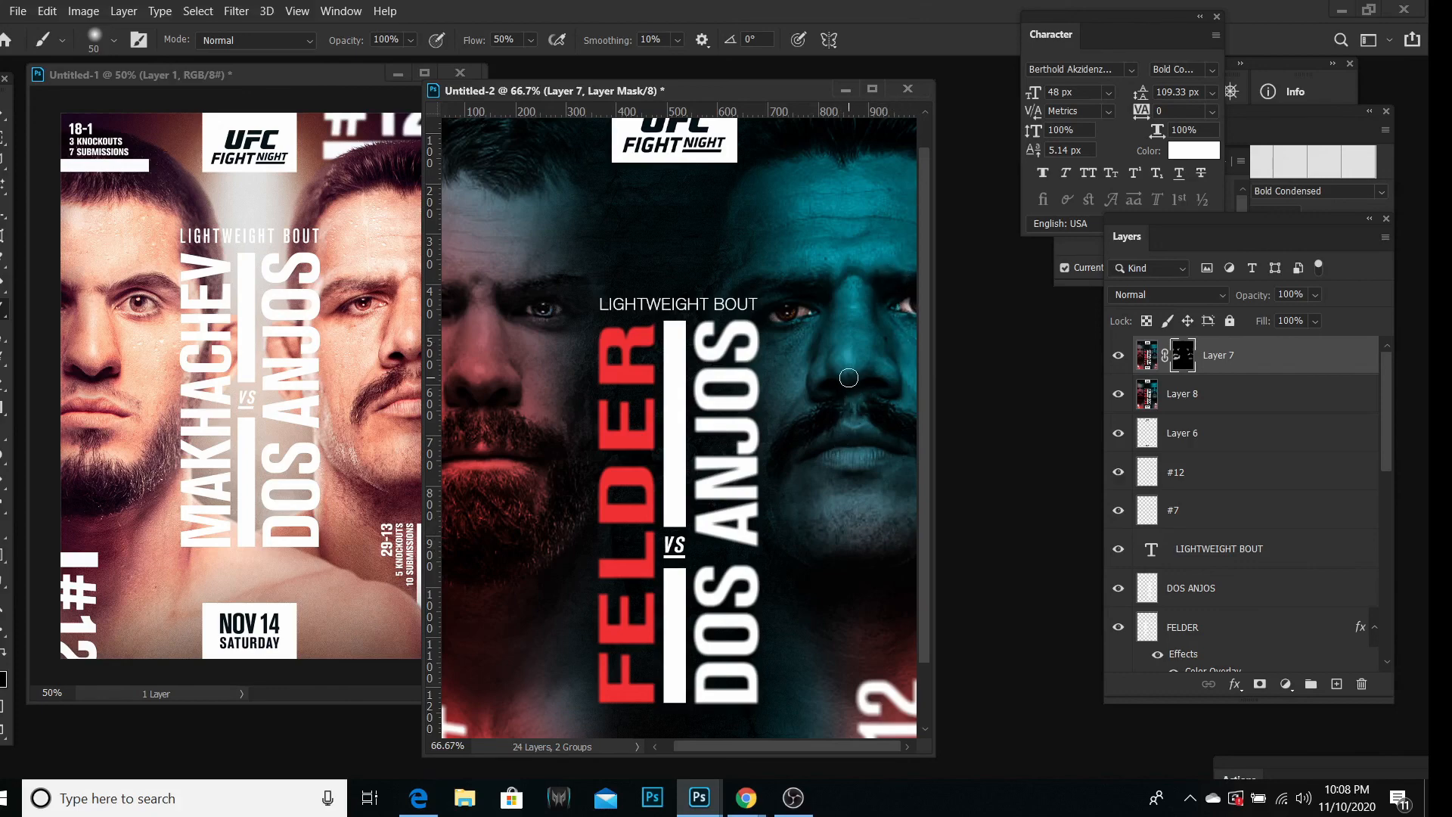
click(53, 12)
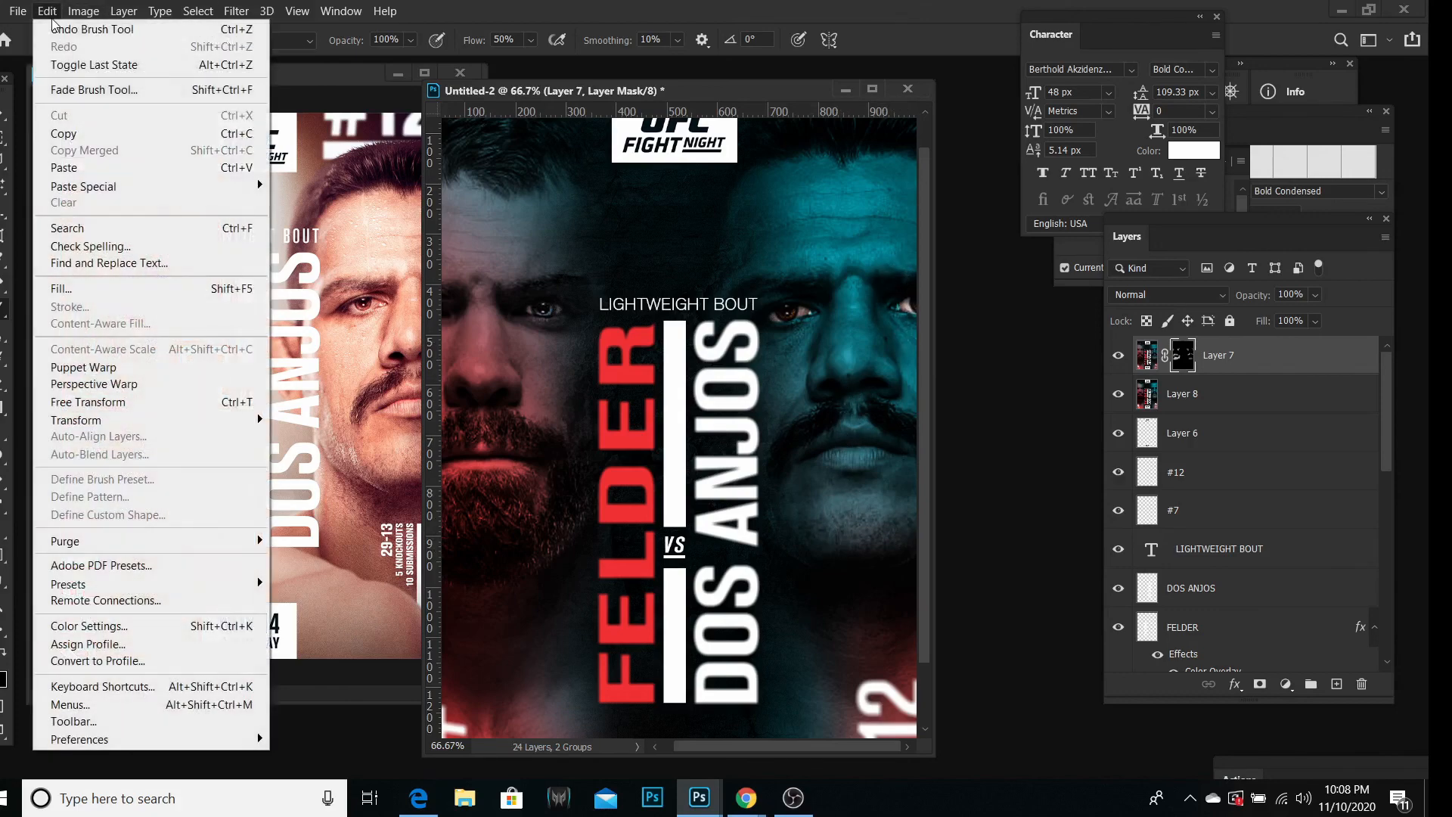
key(Escape)
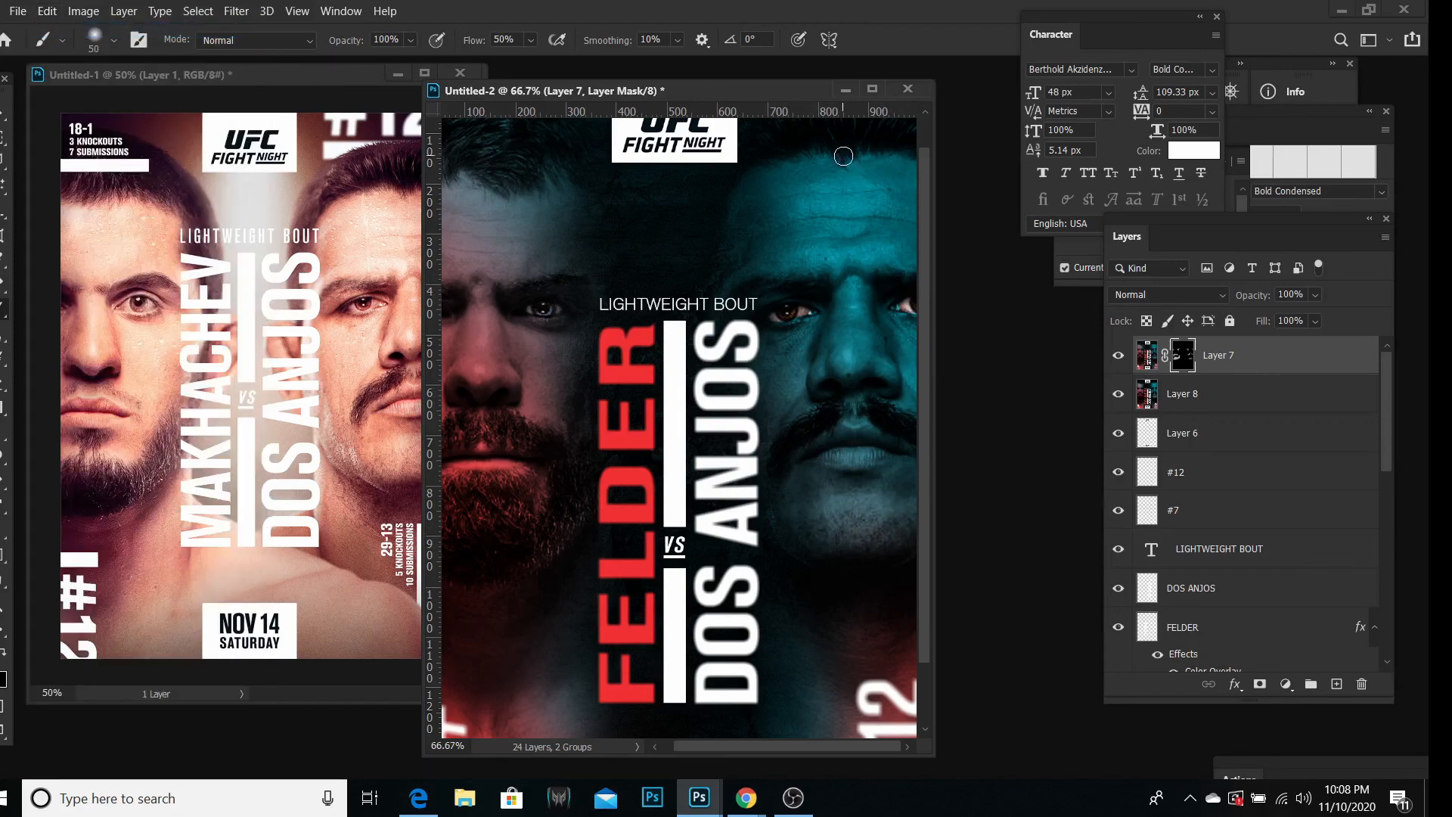
Step: Compare the whole poster with and without the masked sharpening of Layer 7, leaving the layer visible
scroll(566, 311, down, 2)
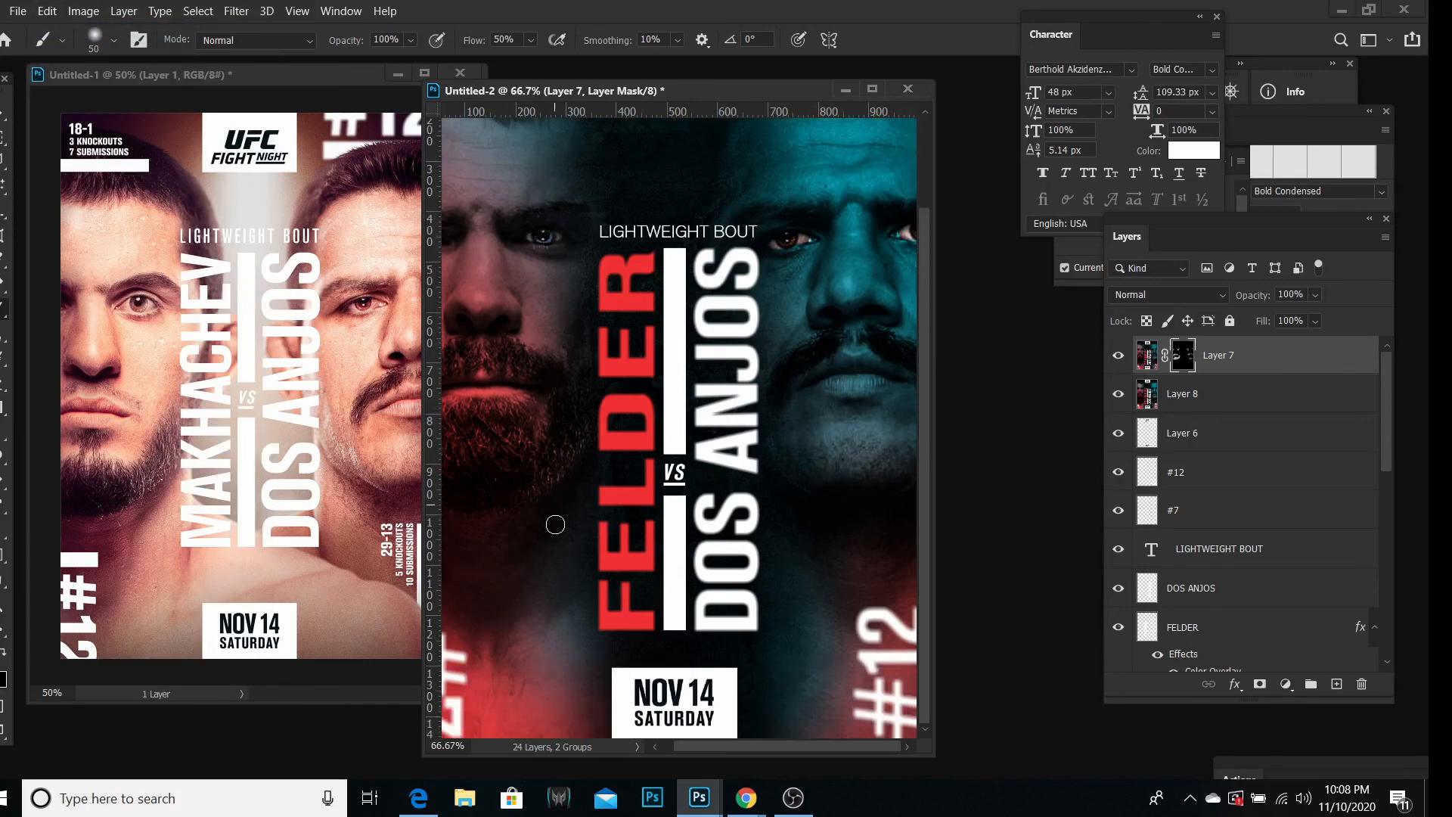
click(5, 605)
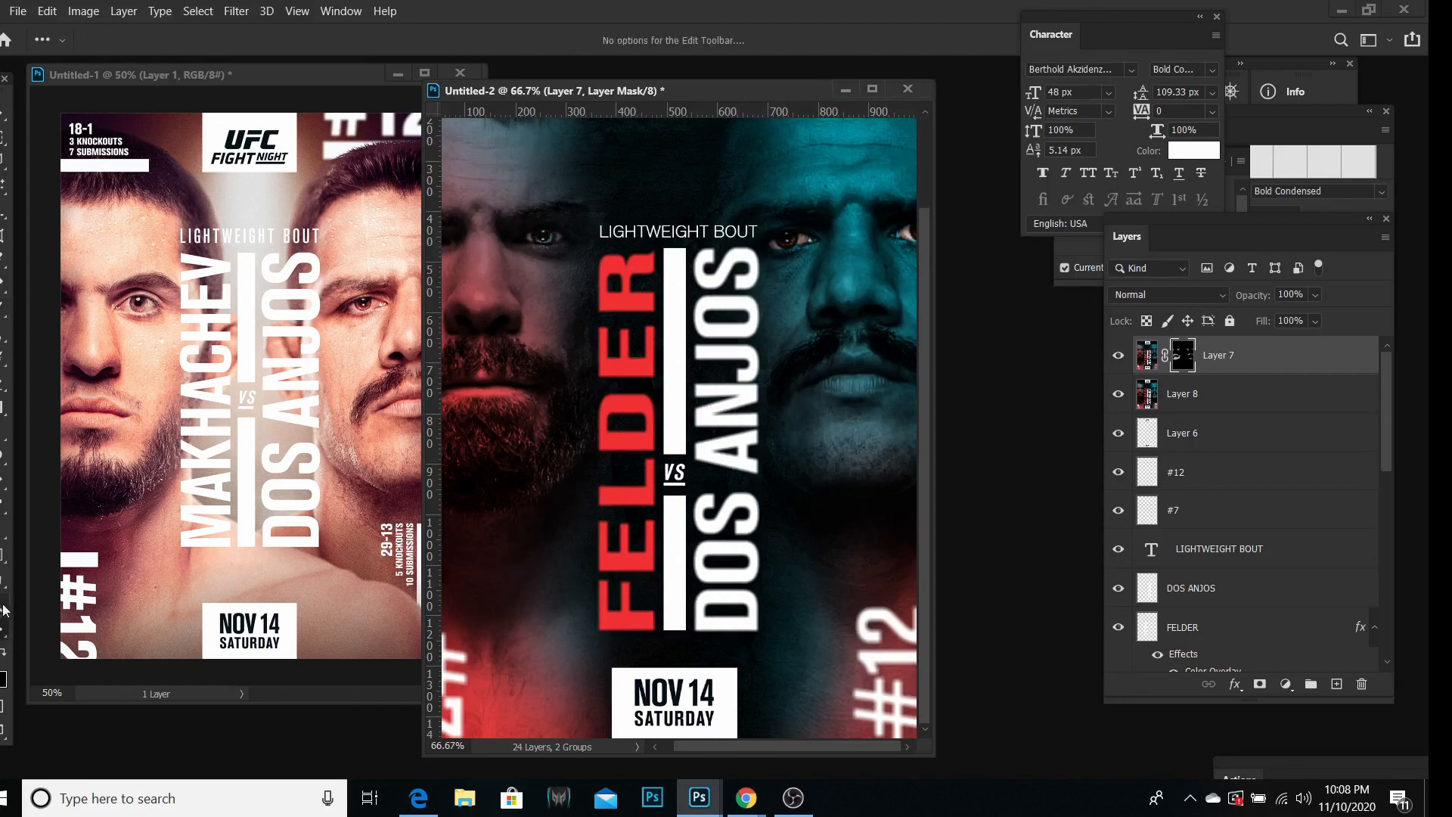
click(4, 604)
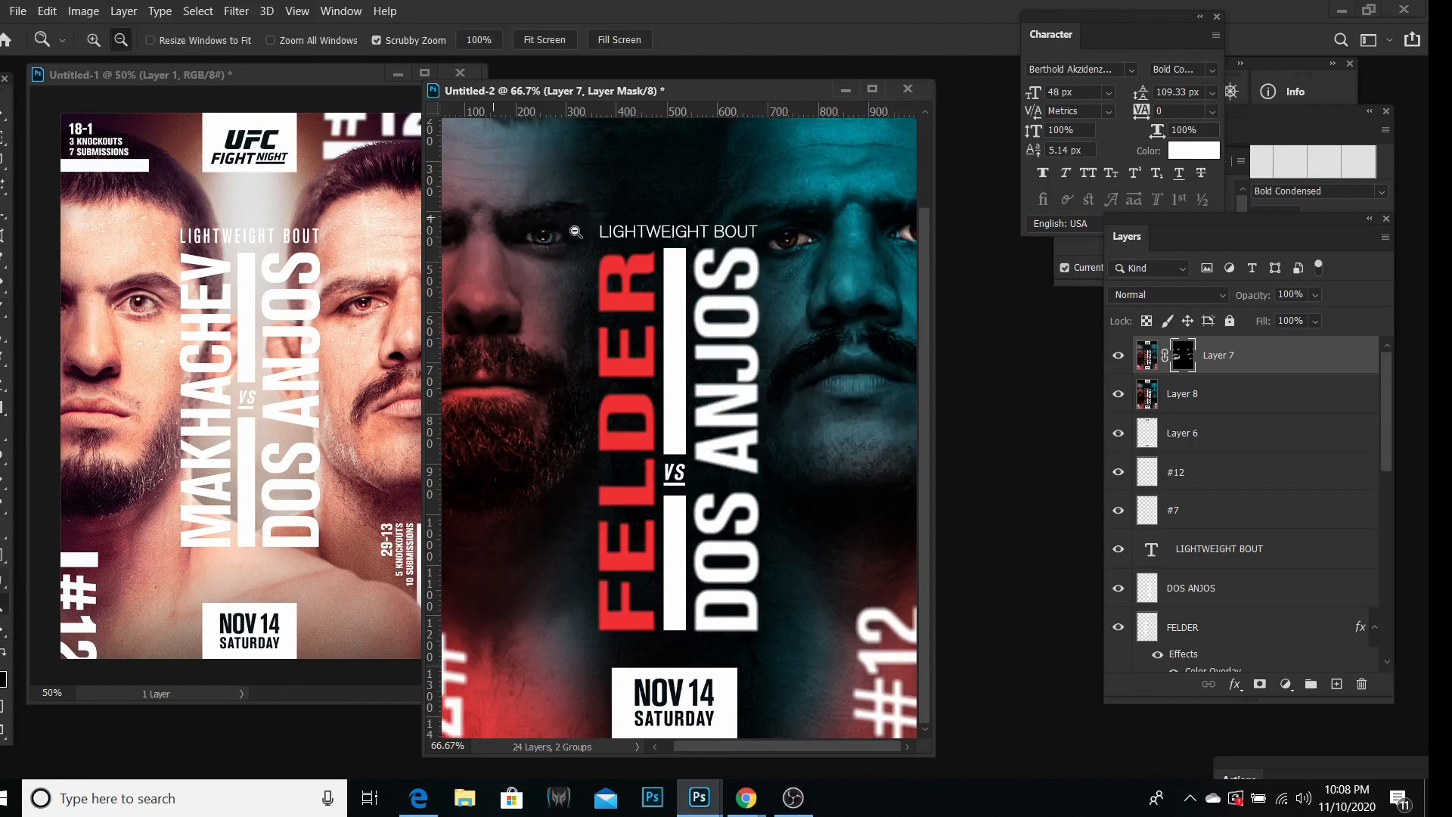
click(575, 231)
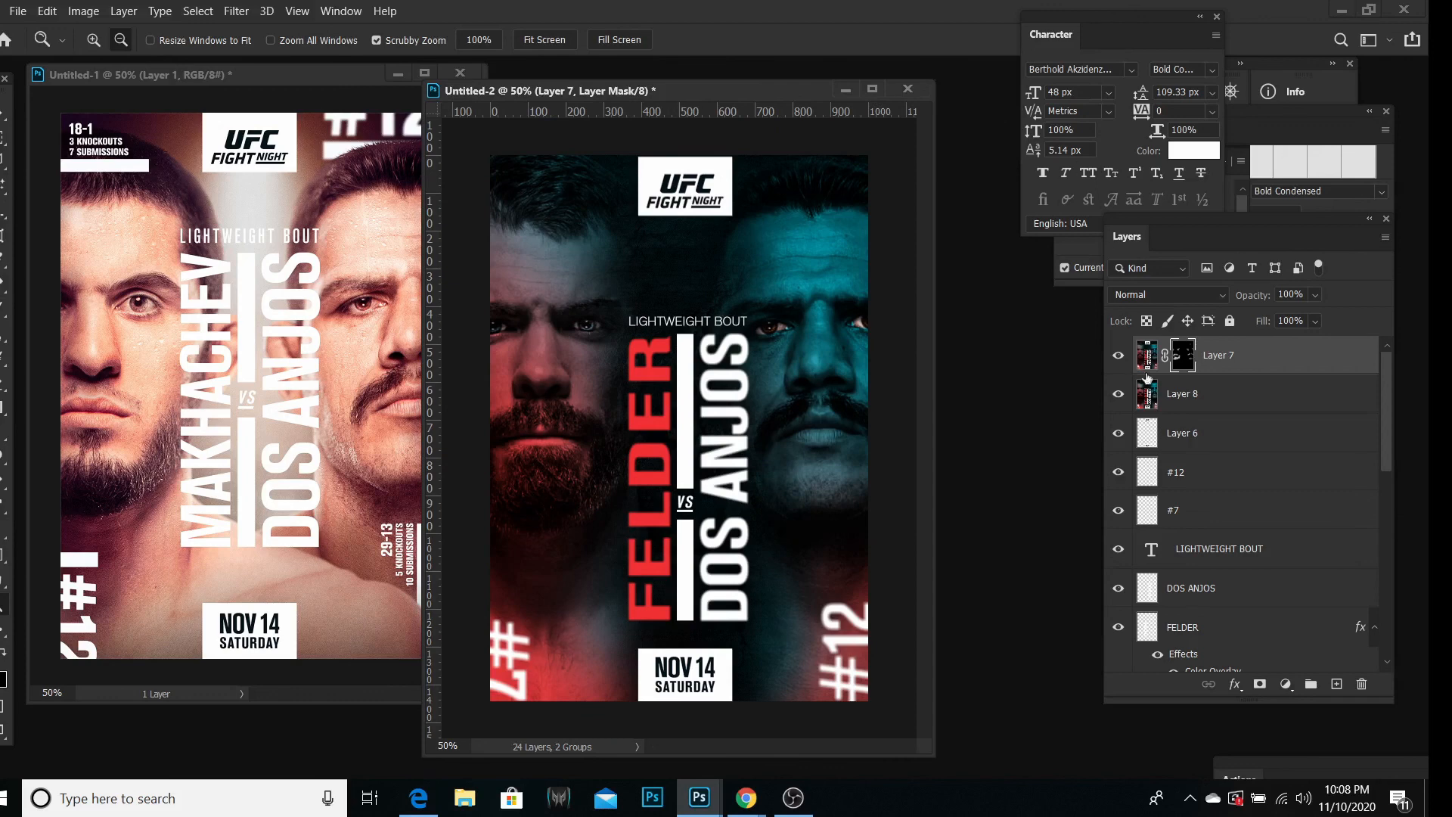
click(1120, 355)
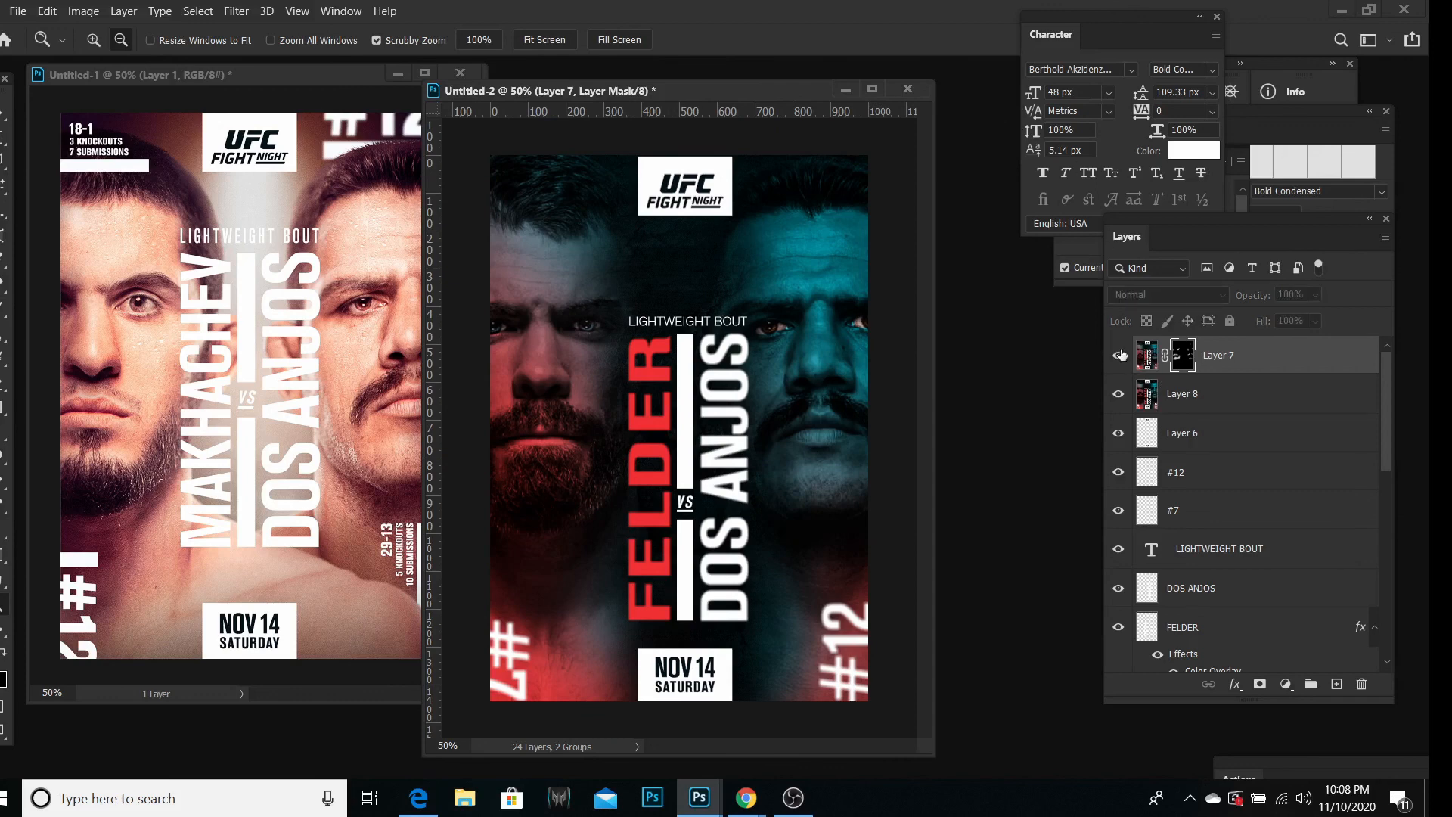
click(1121, 354)
click(1123, 354)
click(1121, 355)
Step: Set the opacity of Layer 8 to 30% and keep Layer 7 visible above it
click(3, 309)
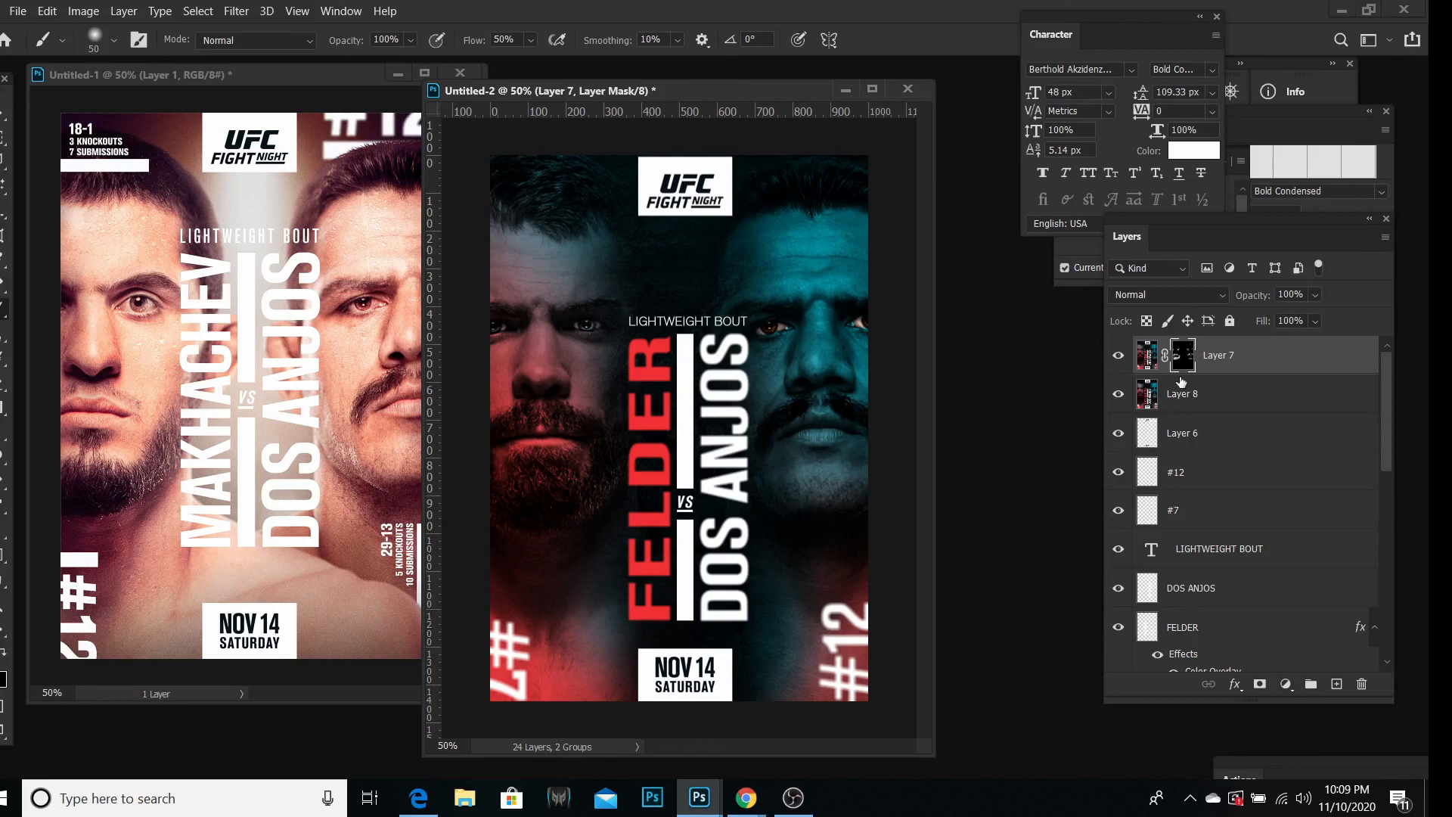
click(1268, 295)
text(30)
click(1215, 401)
click(1120, 354)
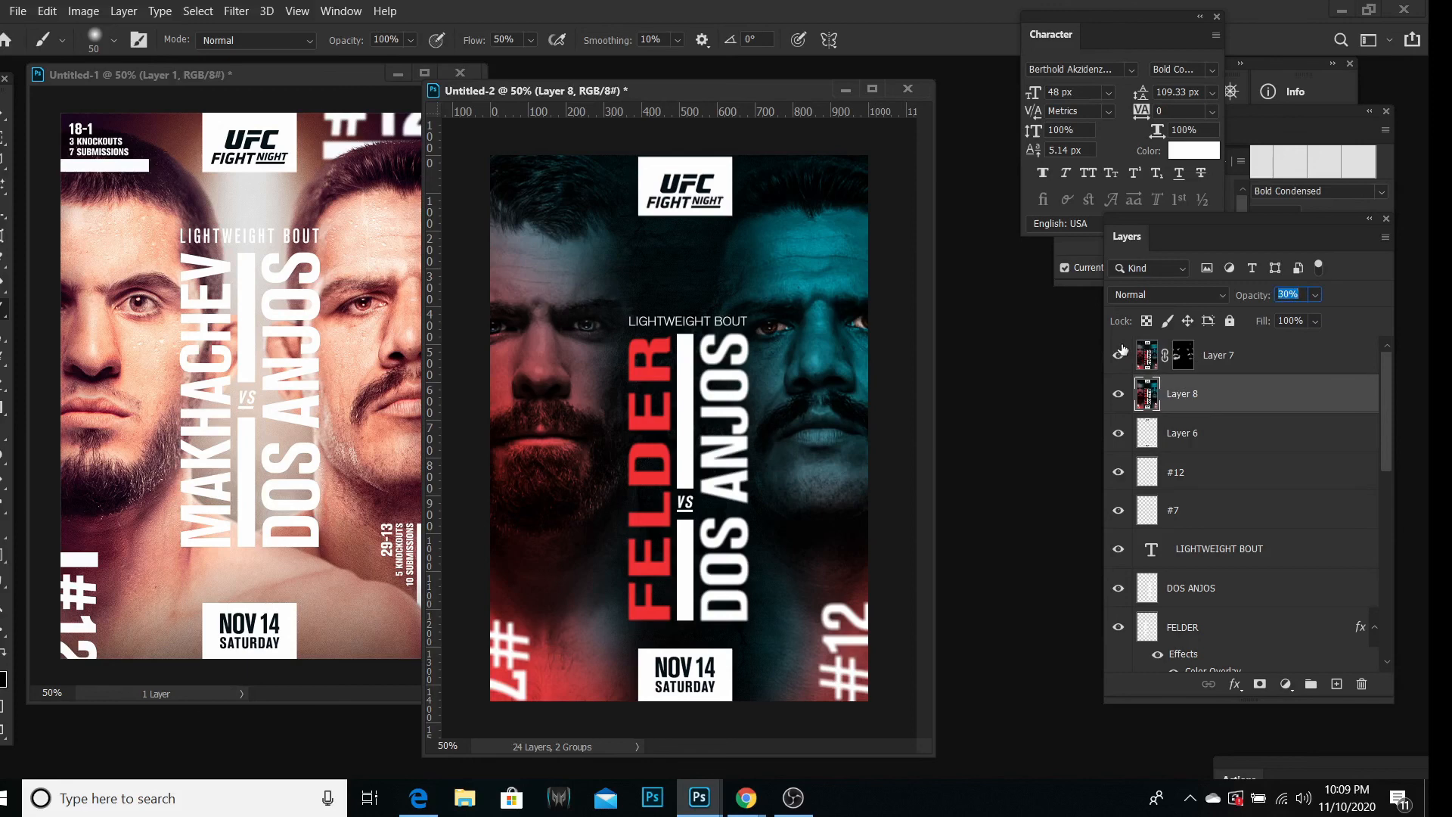
Step: Examine the overall poster at 33.3% and 50% zoom beside the reference poster
click(4, 611)
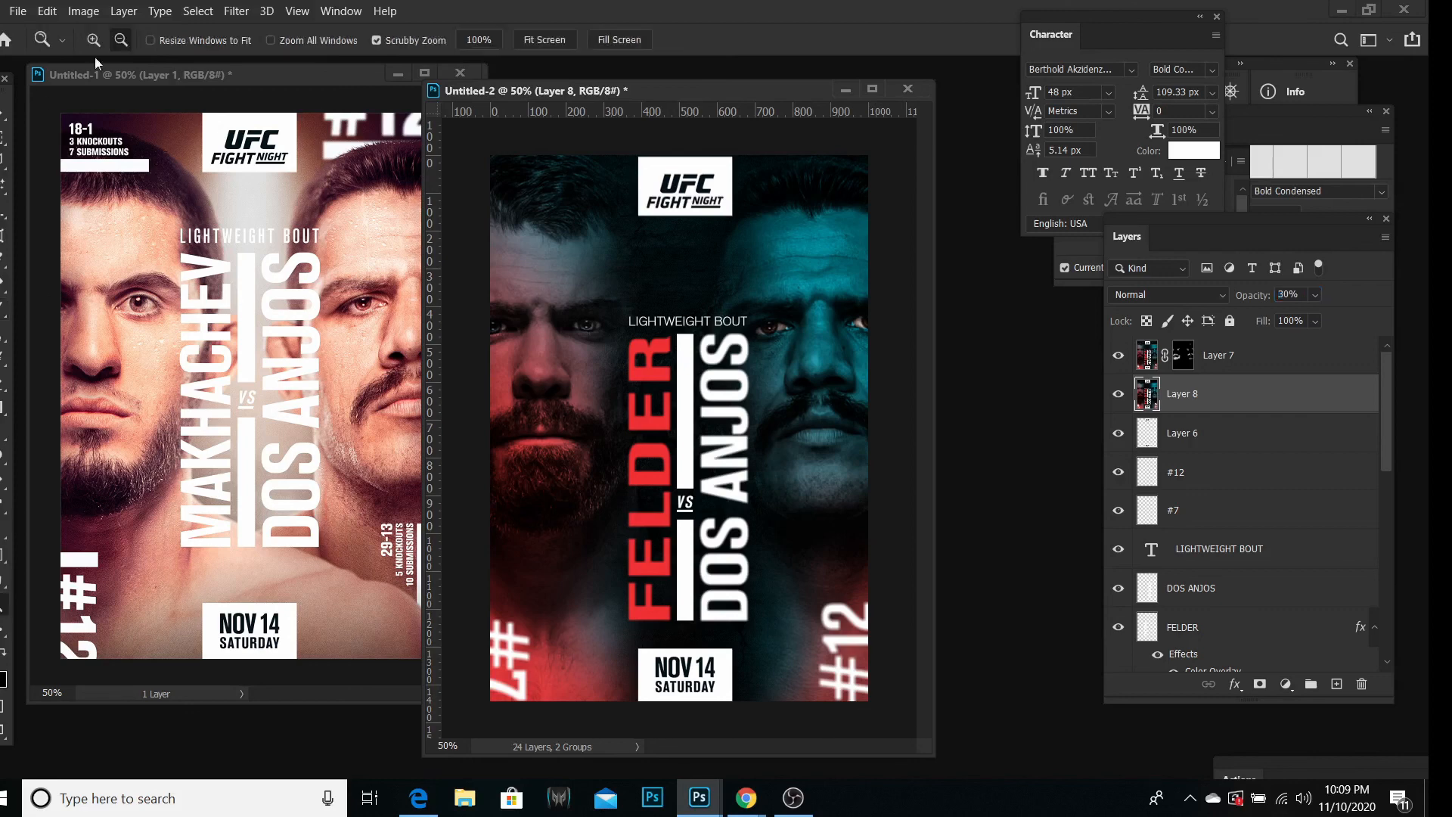
alt+click(704, 311)
drag(928, 743, 814, 666)
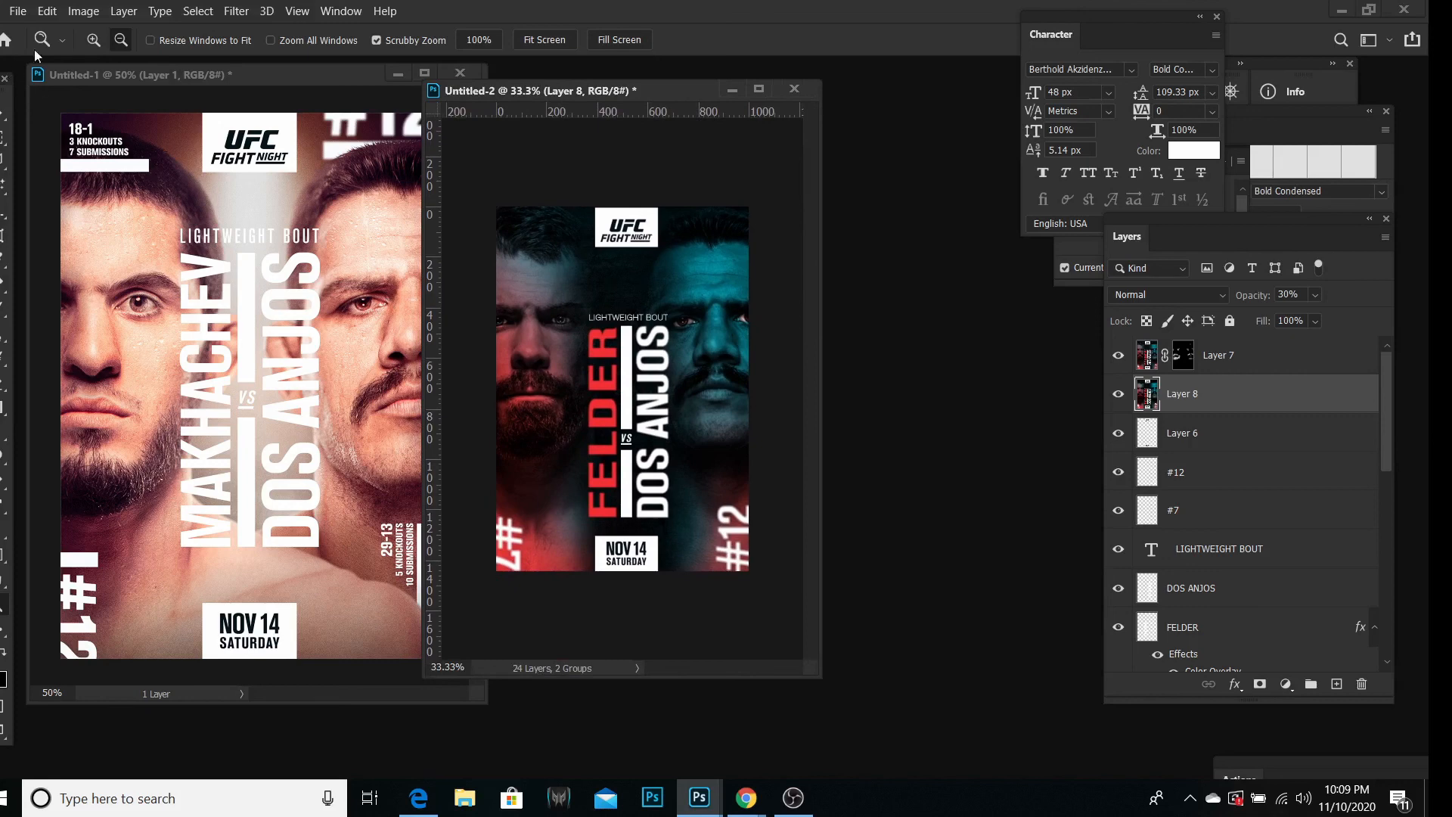
click(552, 284)
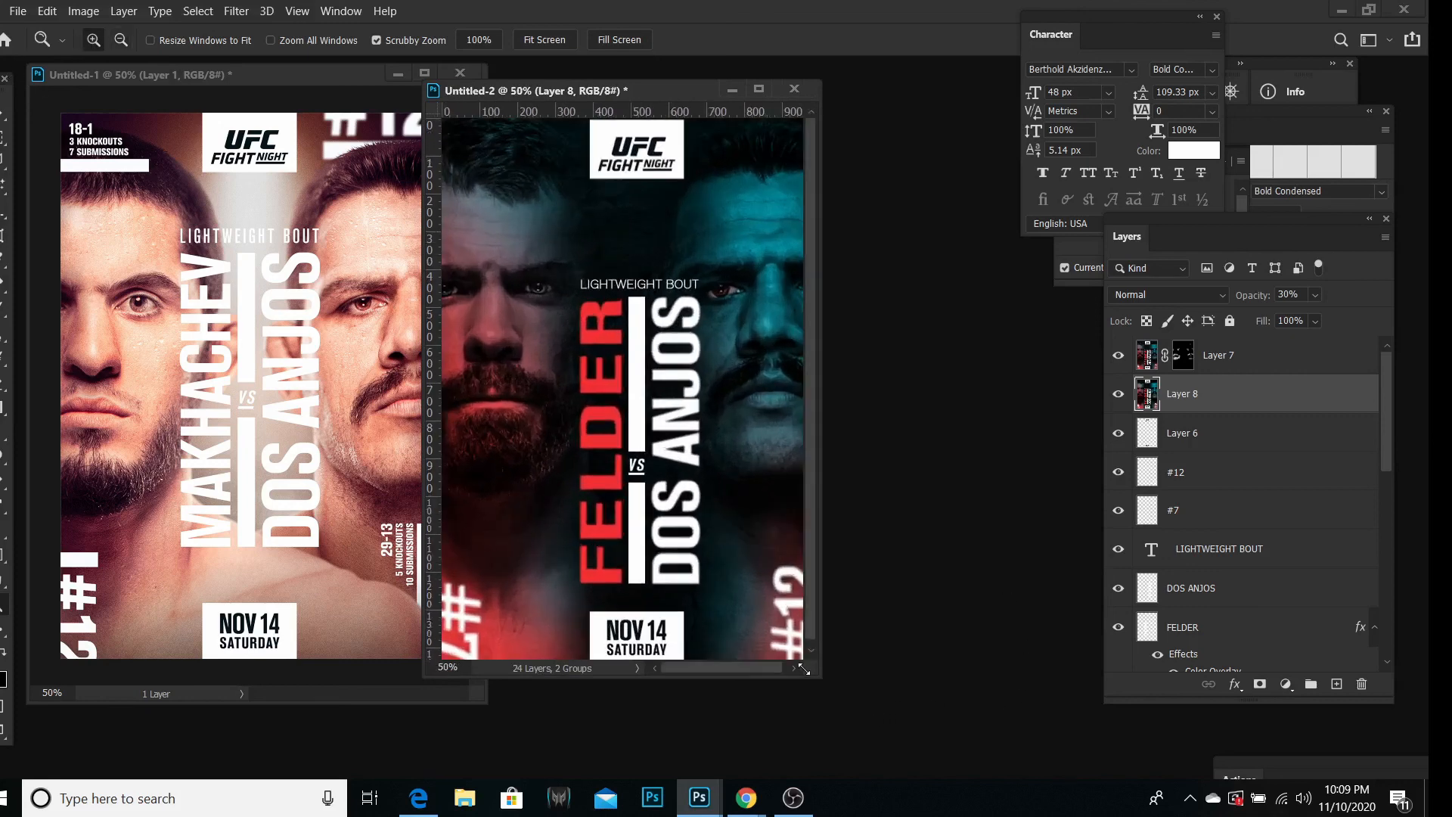
drag(803, 669, 915, 761)
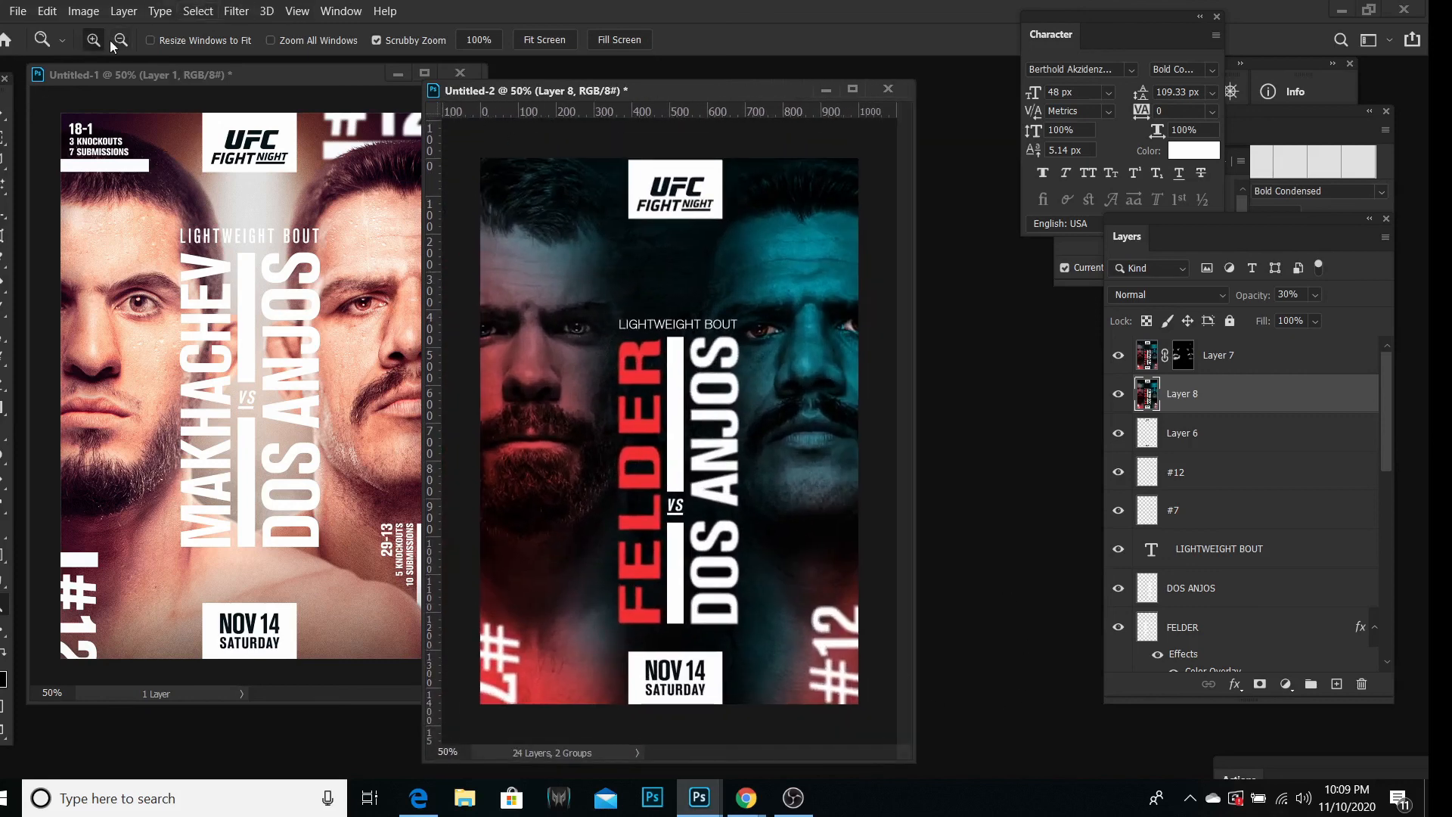
click(118, 40)
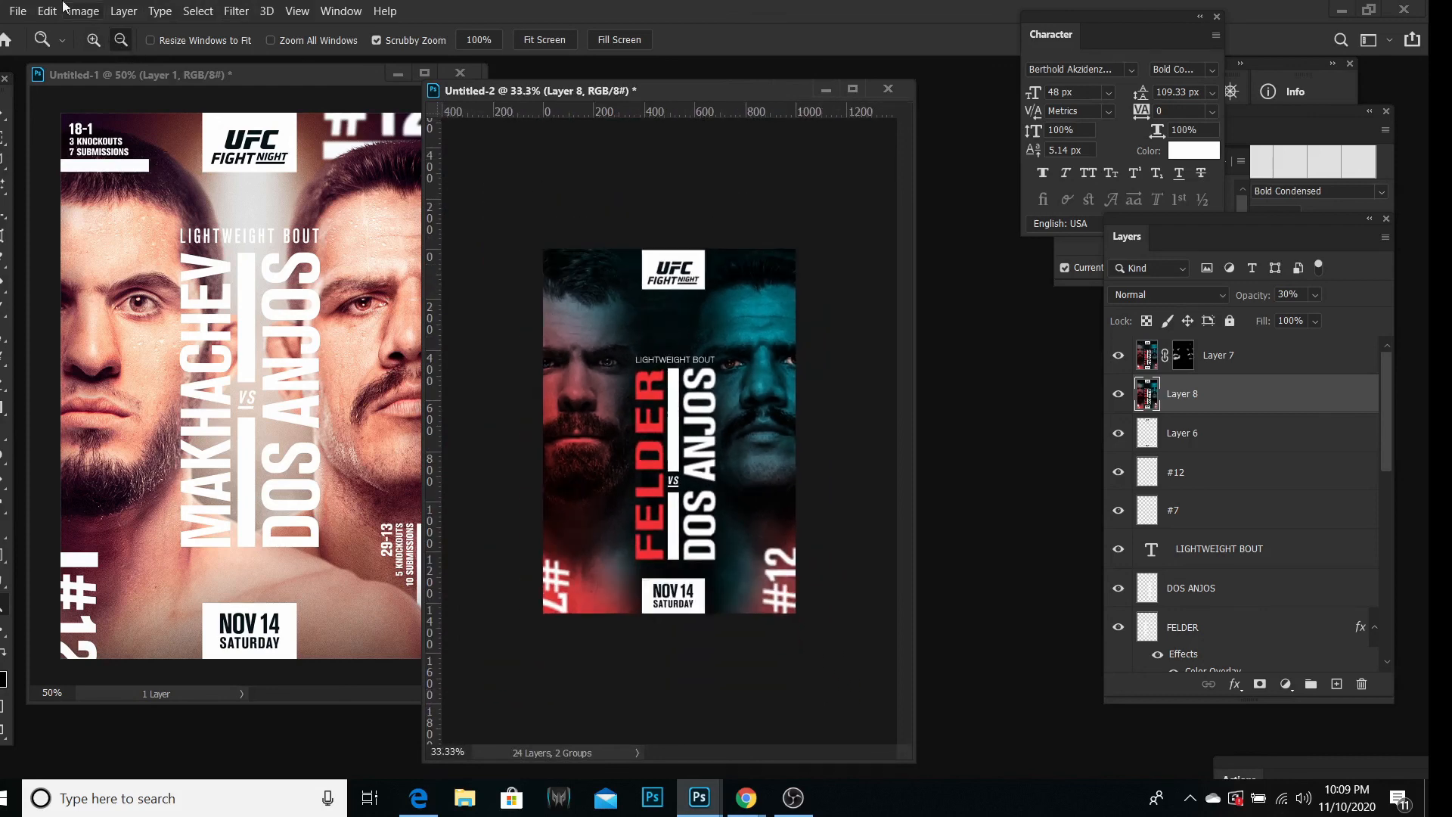
click(93, 40)
click(559, 182)
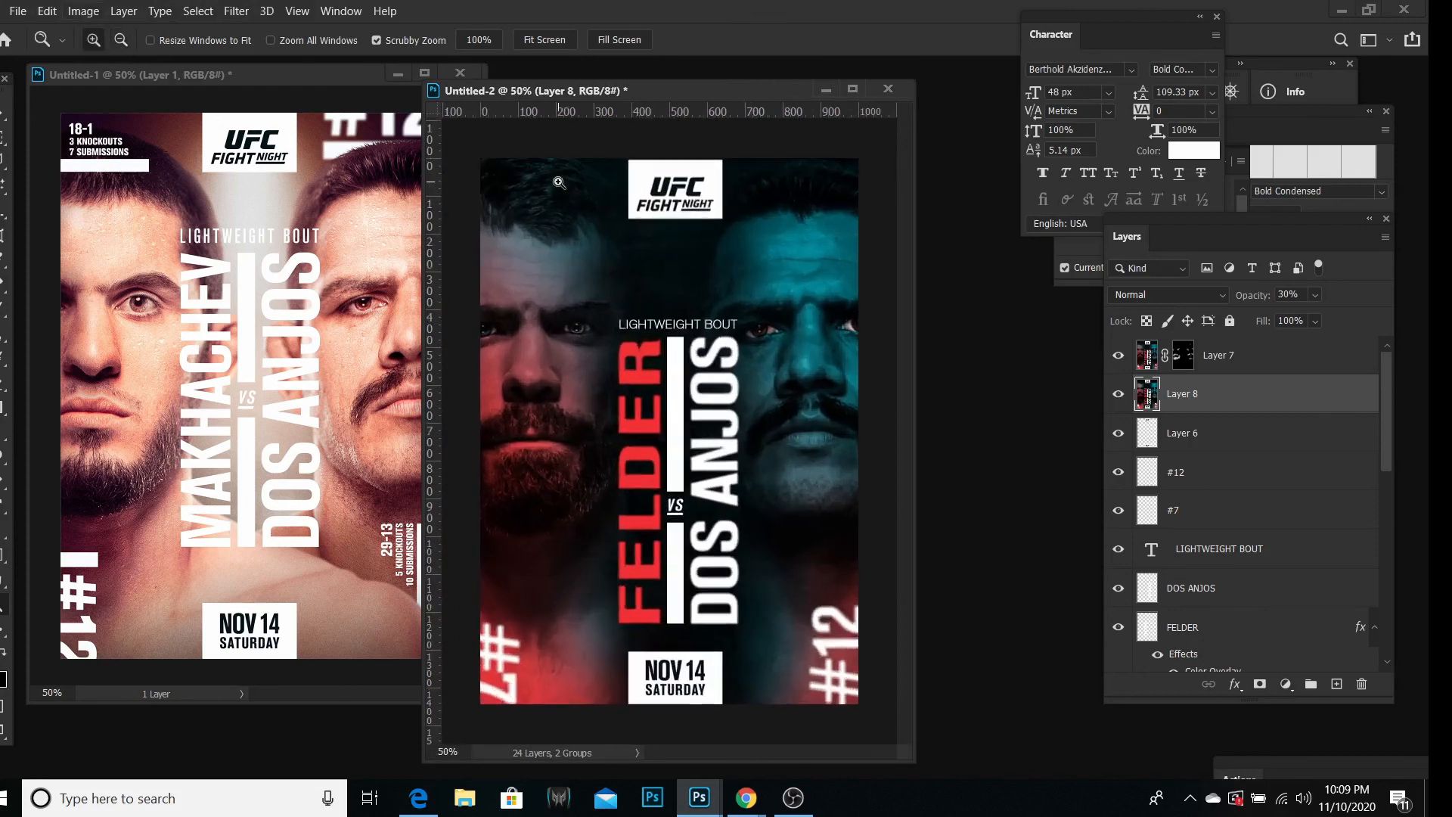